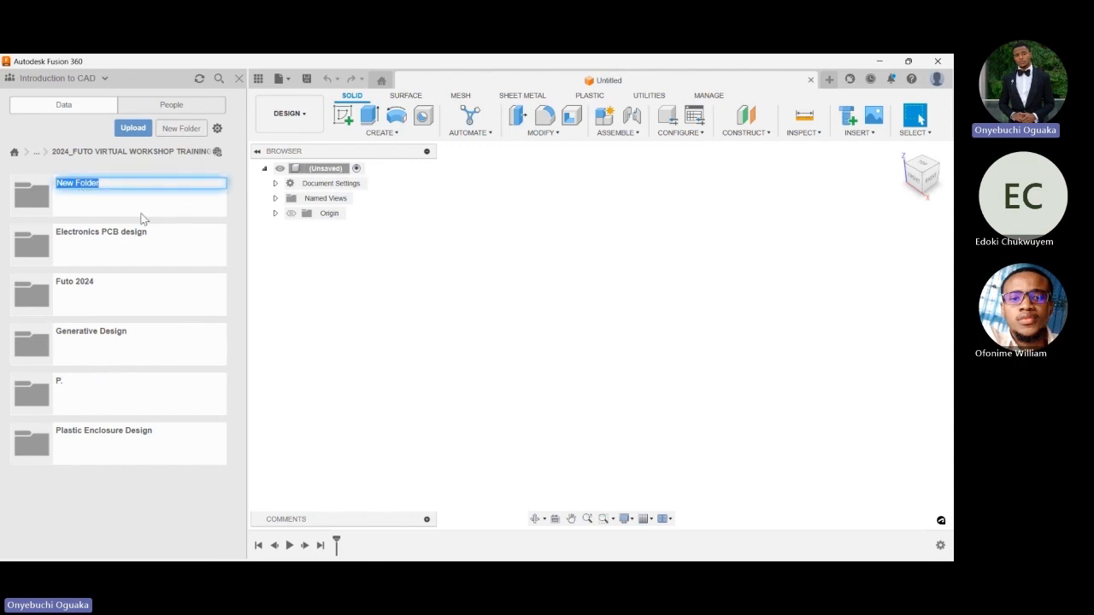
- Open the P. folder and create a new electronics design with a new schematic
key(Escape)
click(106, 349)
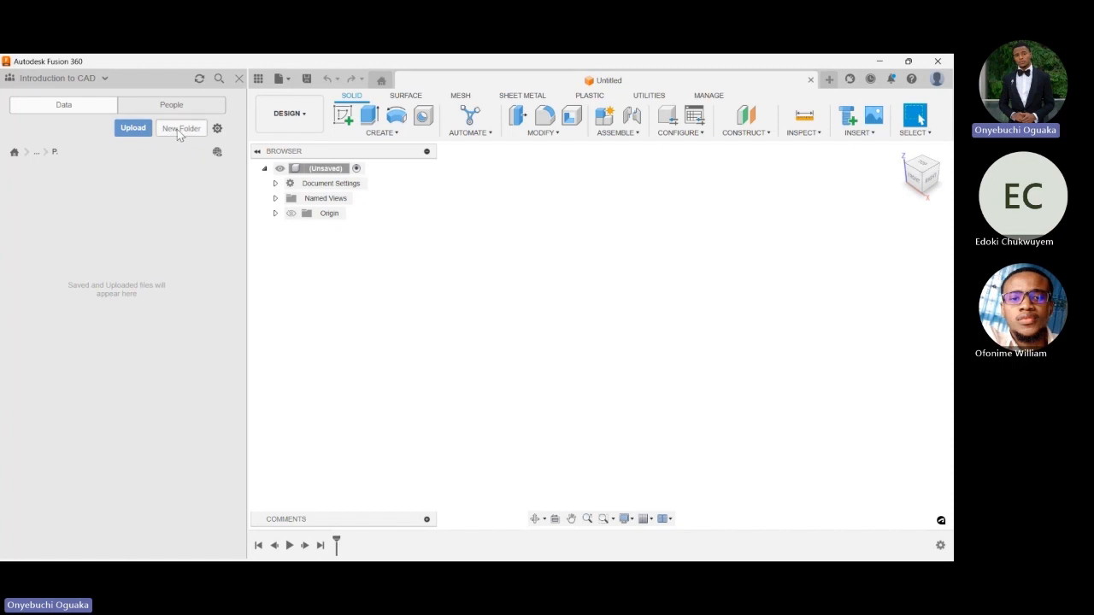
click(278, 81)
click(293, 111)
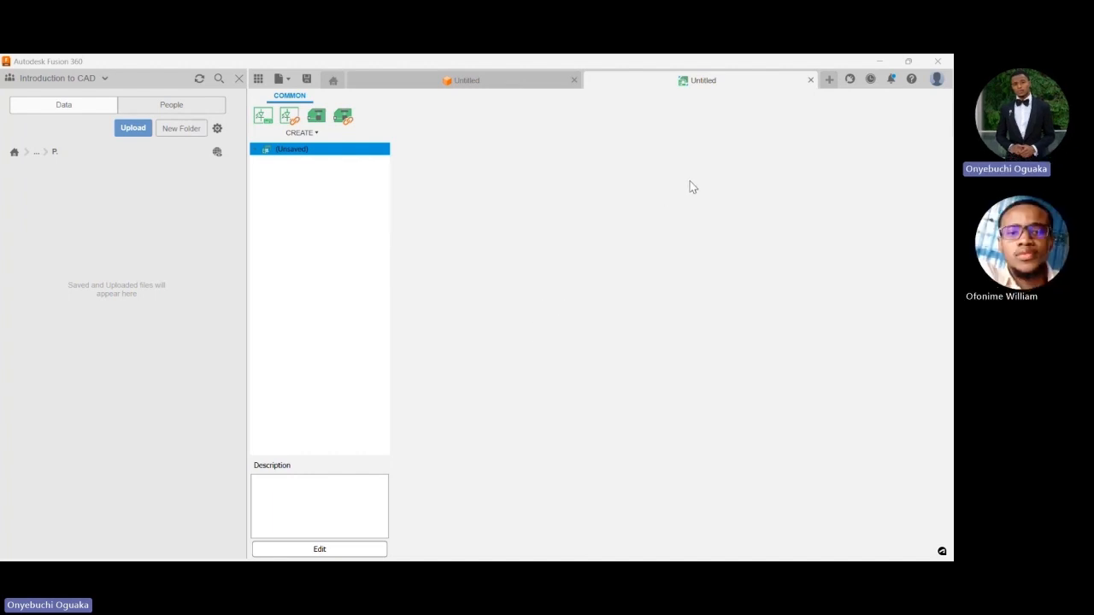
click(263, 121)
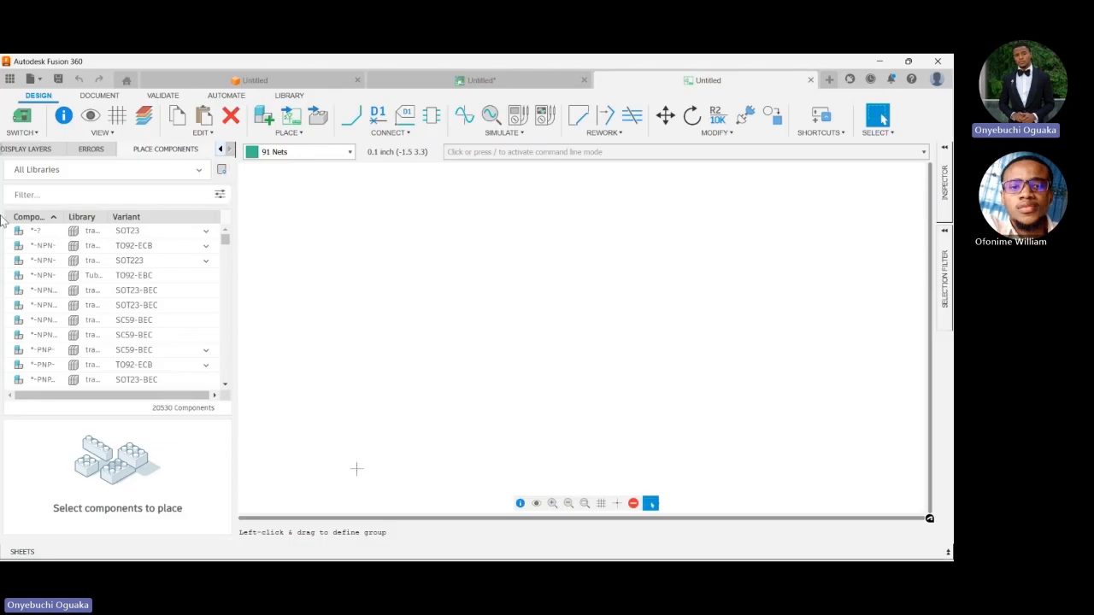
- Examine the libraries listed in the Library Manager and their in-use status, and close the manager
click(221, 170)
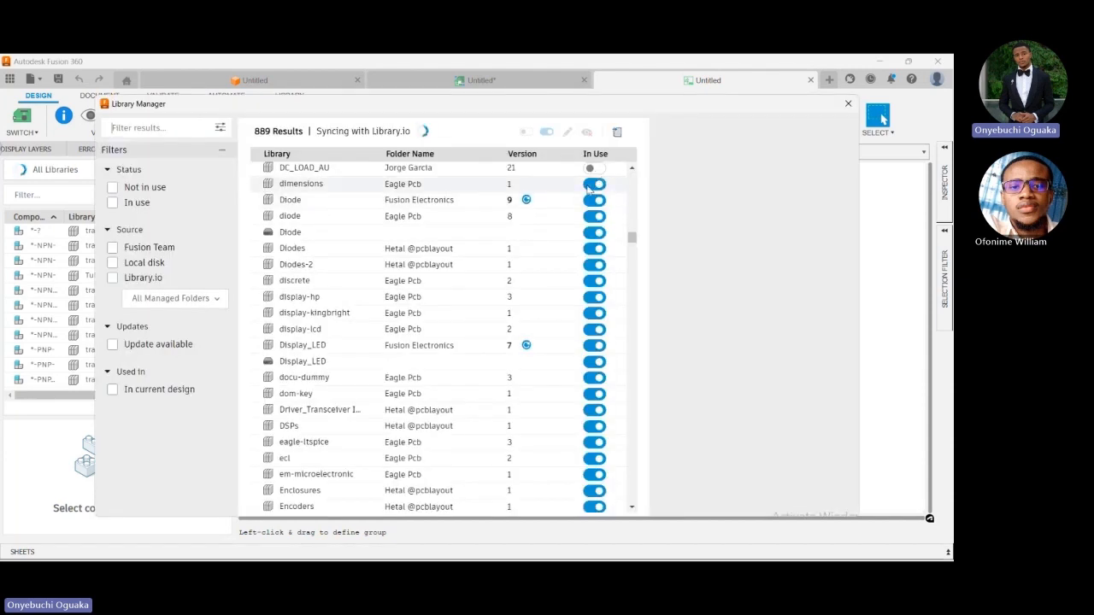
scroll(601, 179, up, 9)
scroll(589, 190, up, 3)
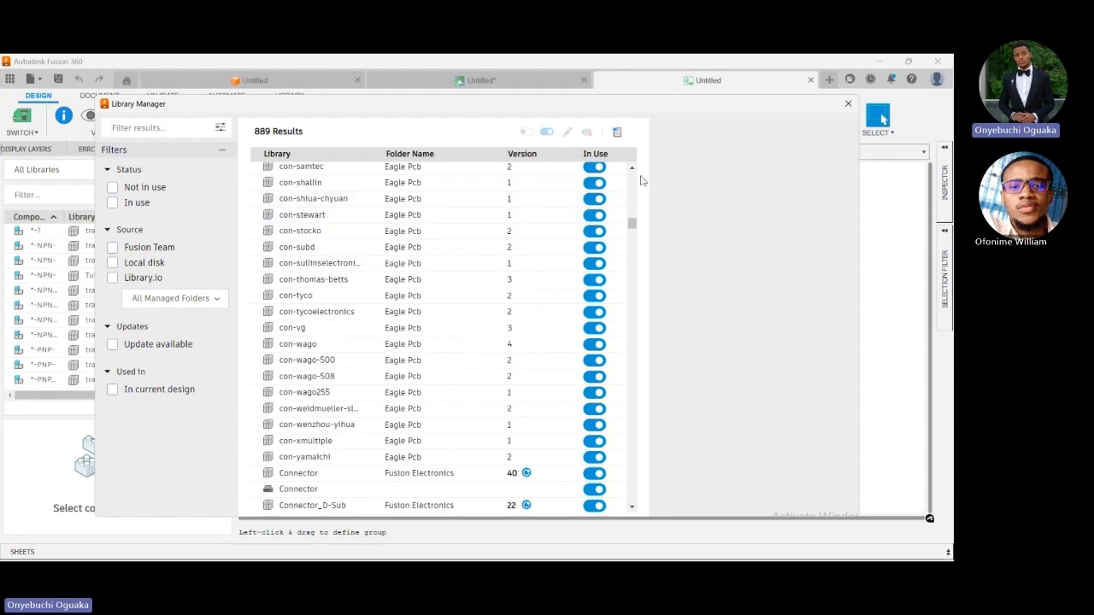
drag(634, 225, 632, 185)
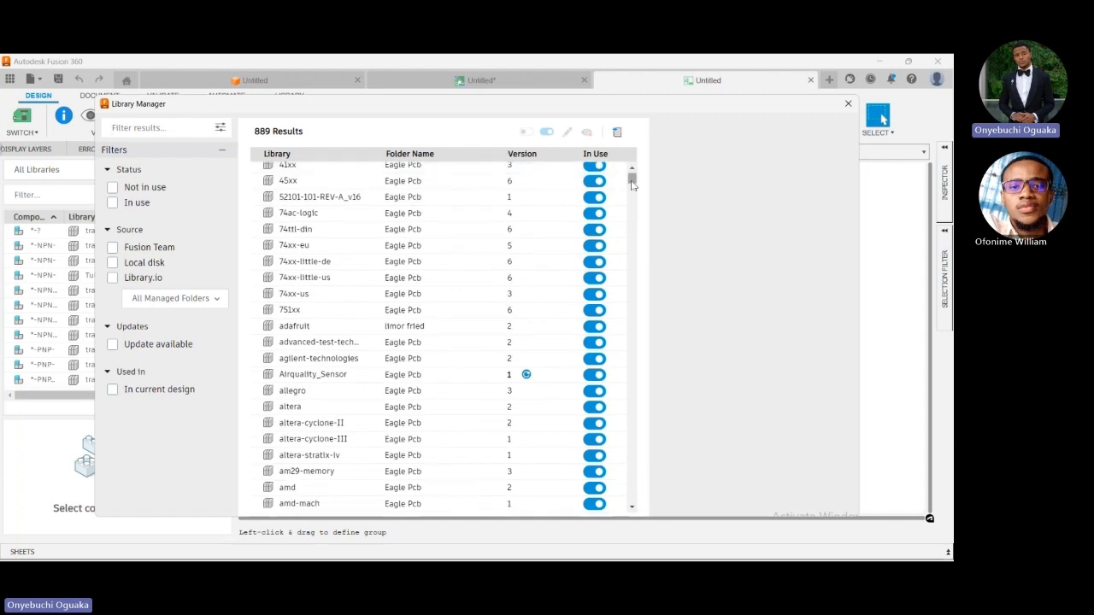
scroll(599, 222, down, 5)
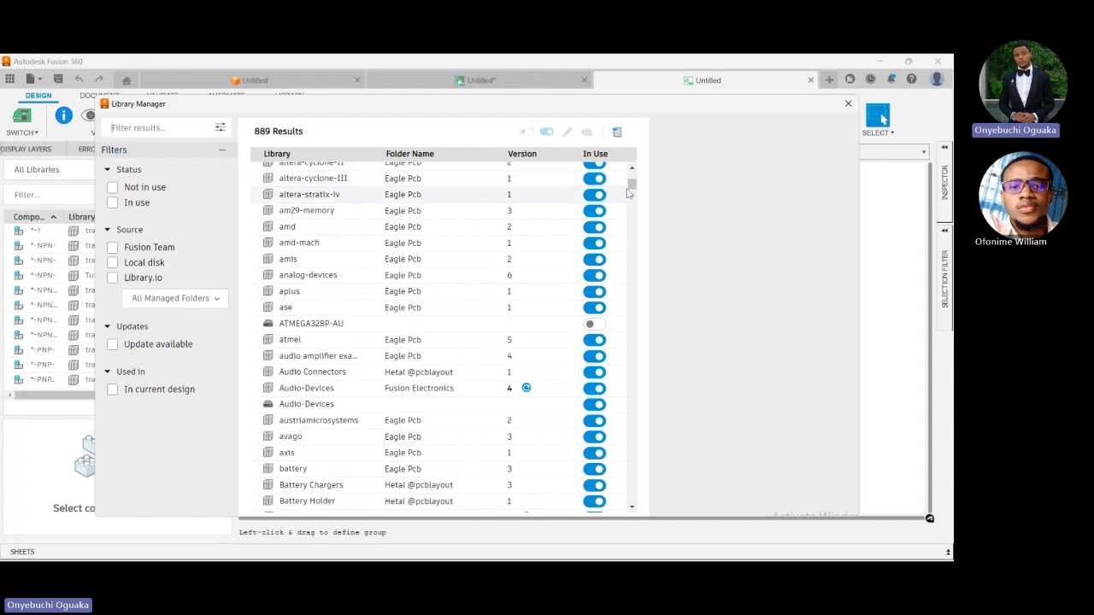
drag(633, 190, 633, 194)
click(848, 104)
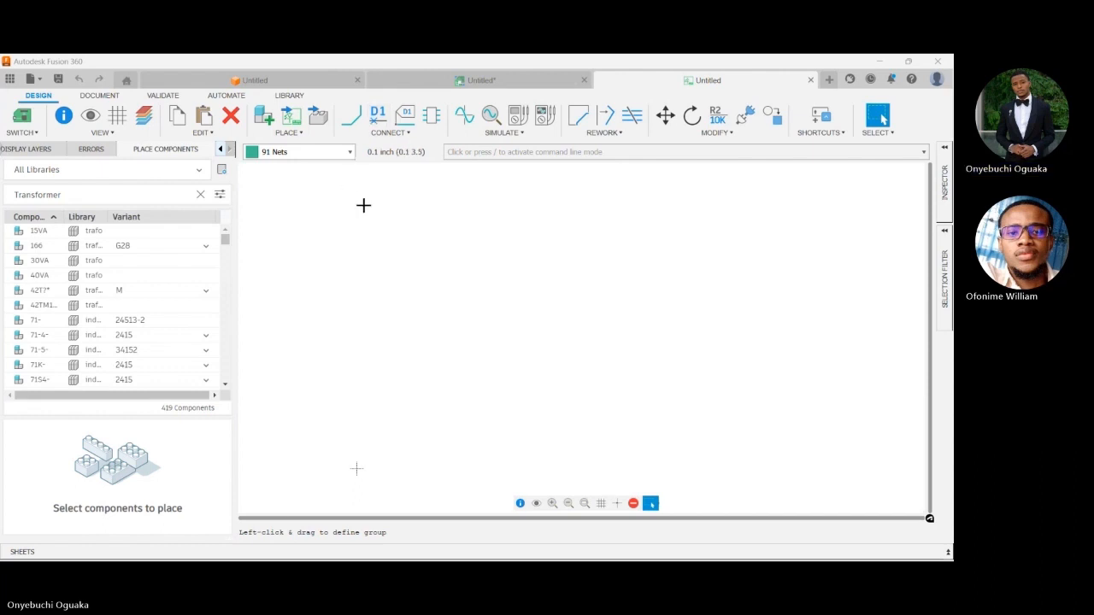
click(379, 117)
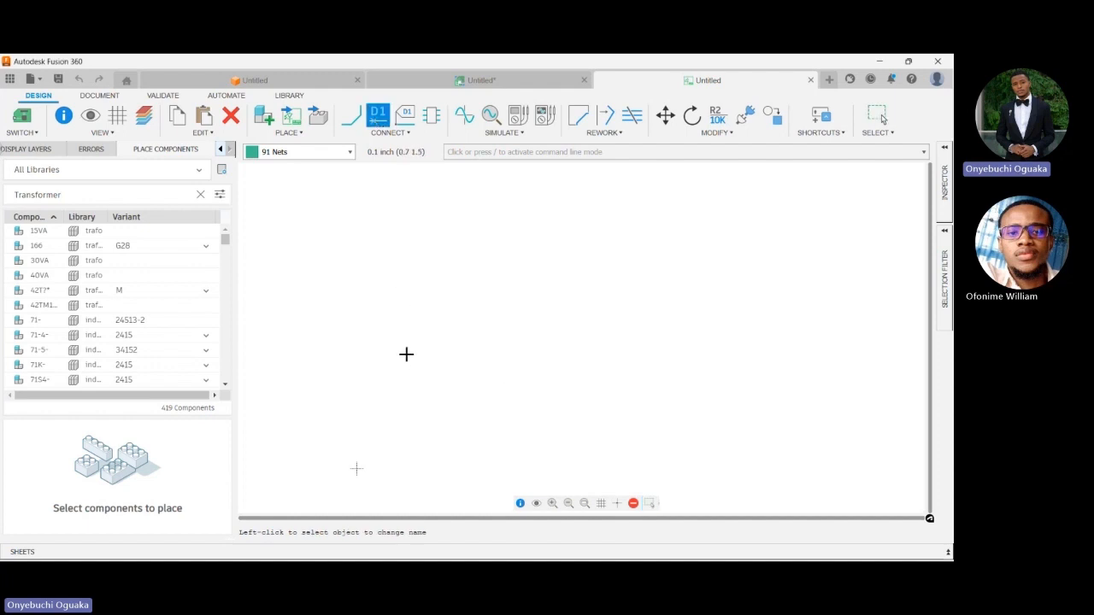
key(Escape)
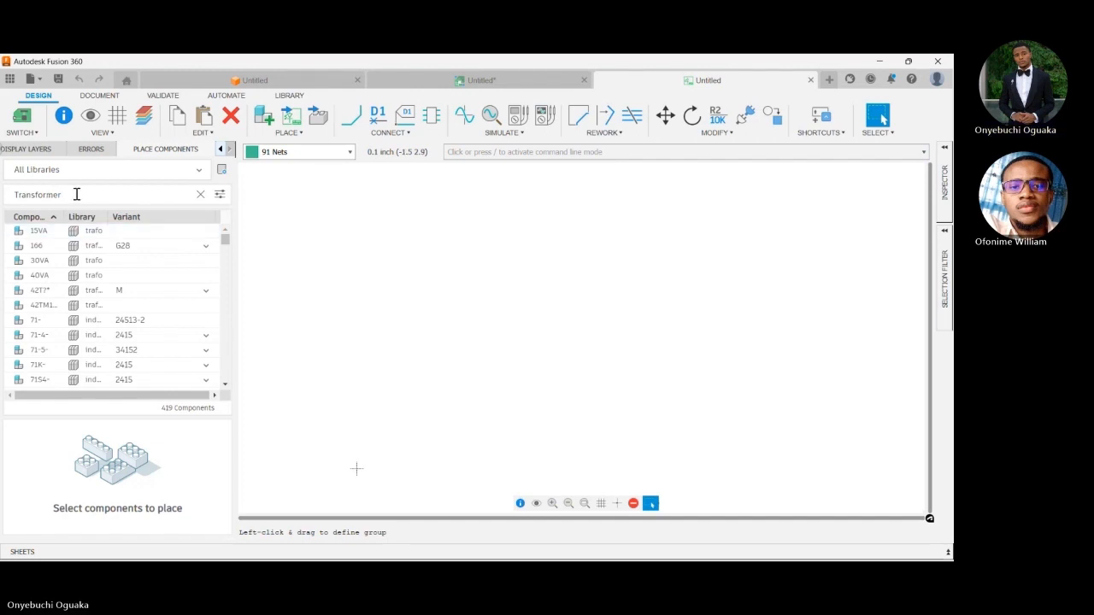
- Clear the Transformer filter and browse the full list of placeable components
click(200, 195)
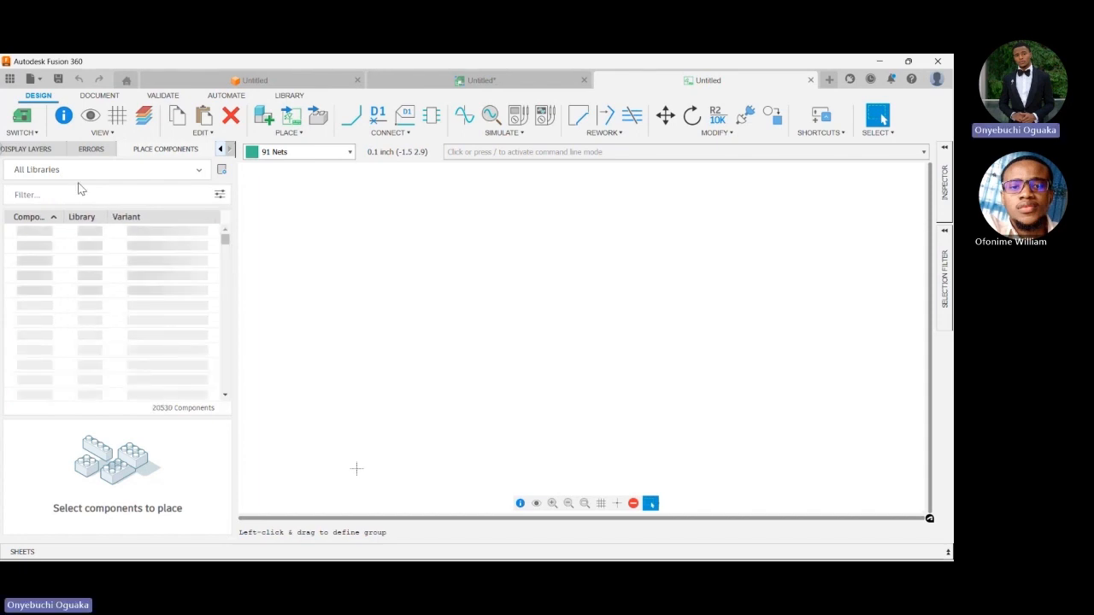
click(52, 195)
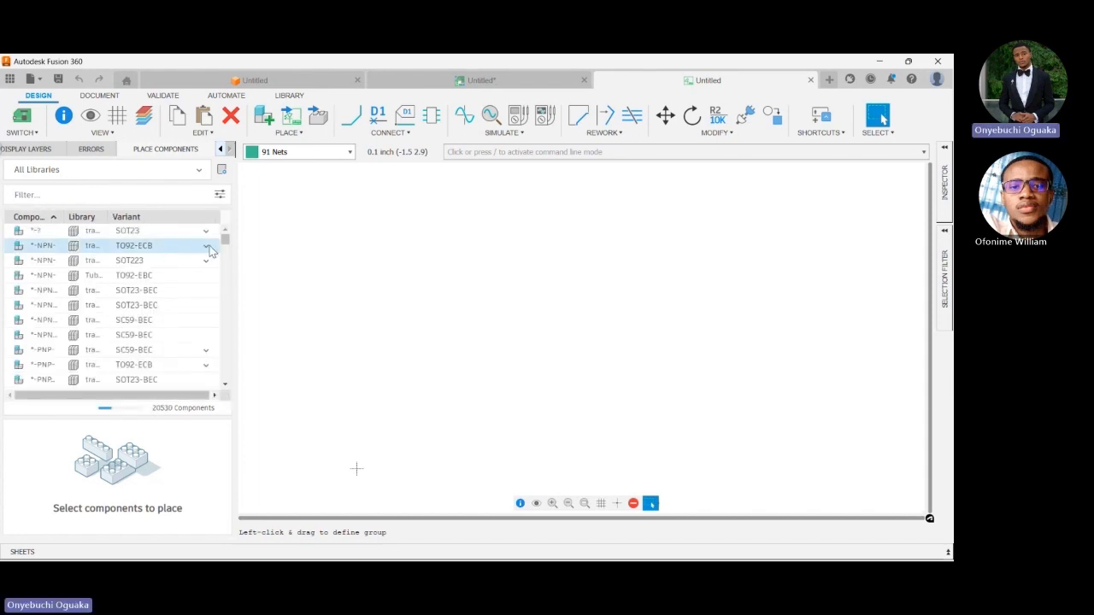
scroll(164, 279, down, 7)
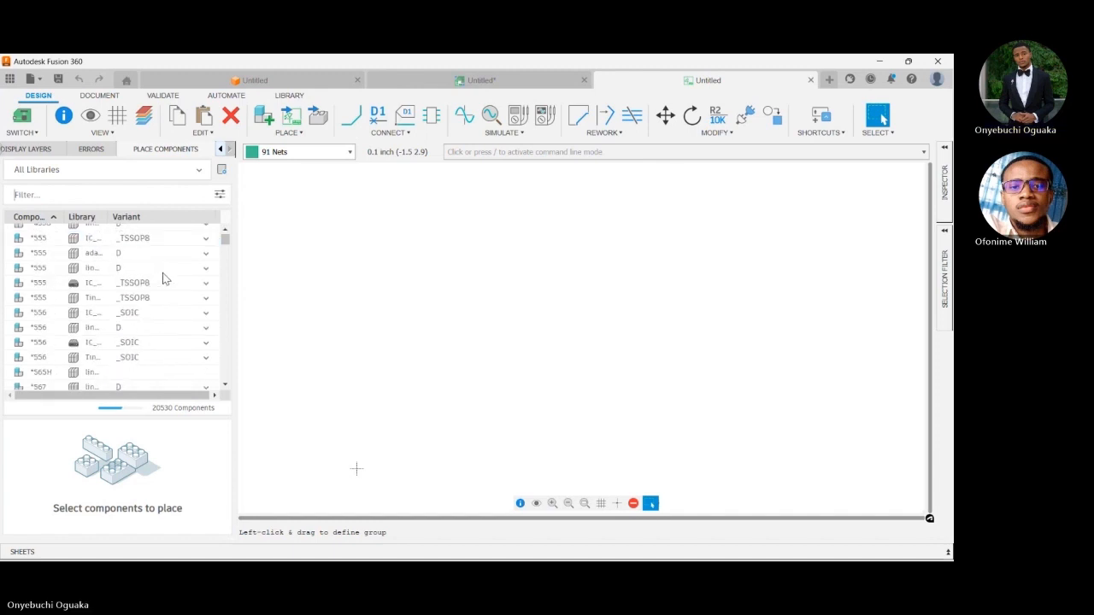
scroll(163, 275, down, 5)
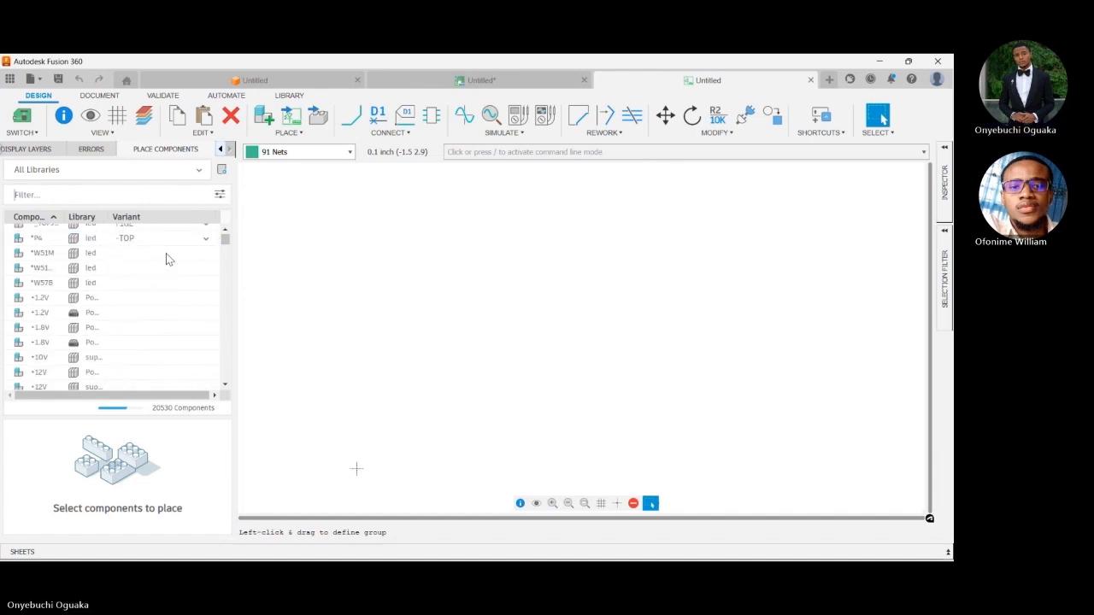
- Examine which component libraries are available for placement, both in the library list and in the Library Manager
click(109, 169)
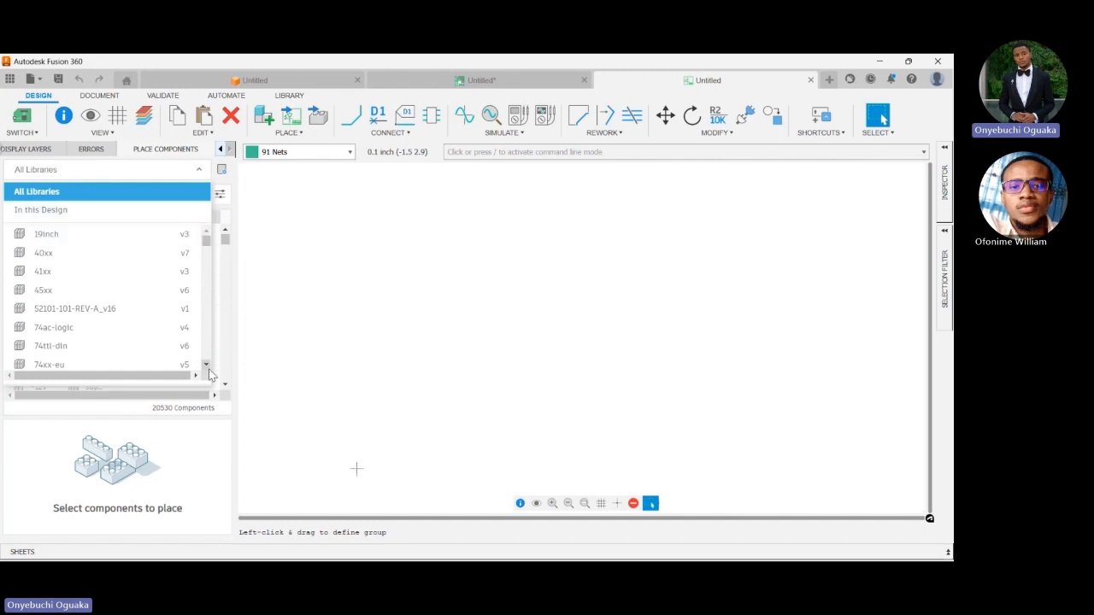
click(206, 365)
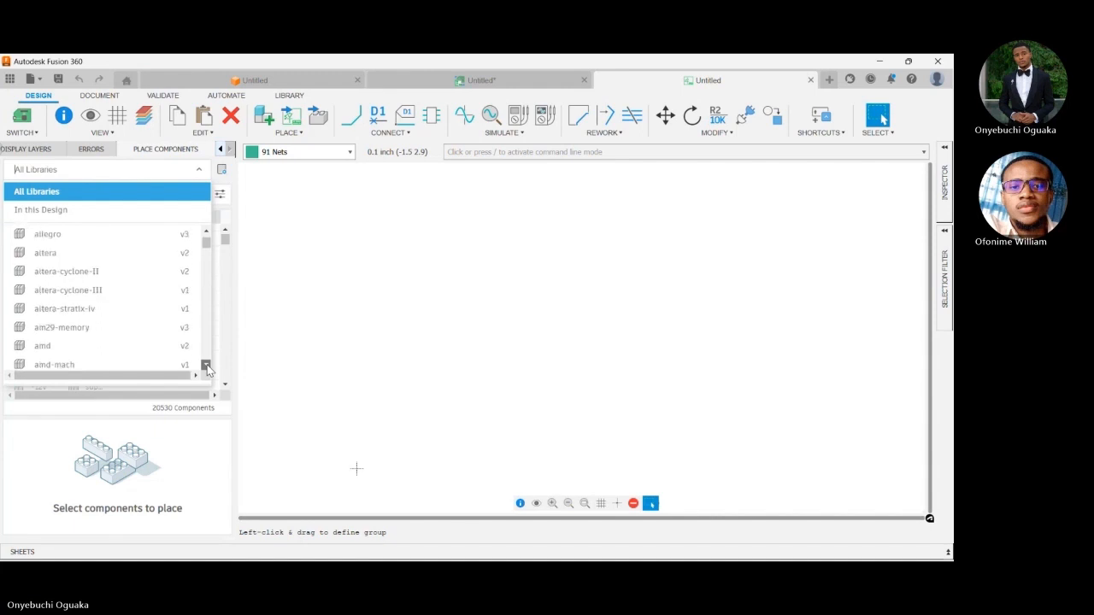
click(206, 365)
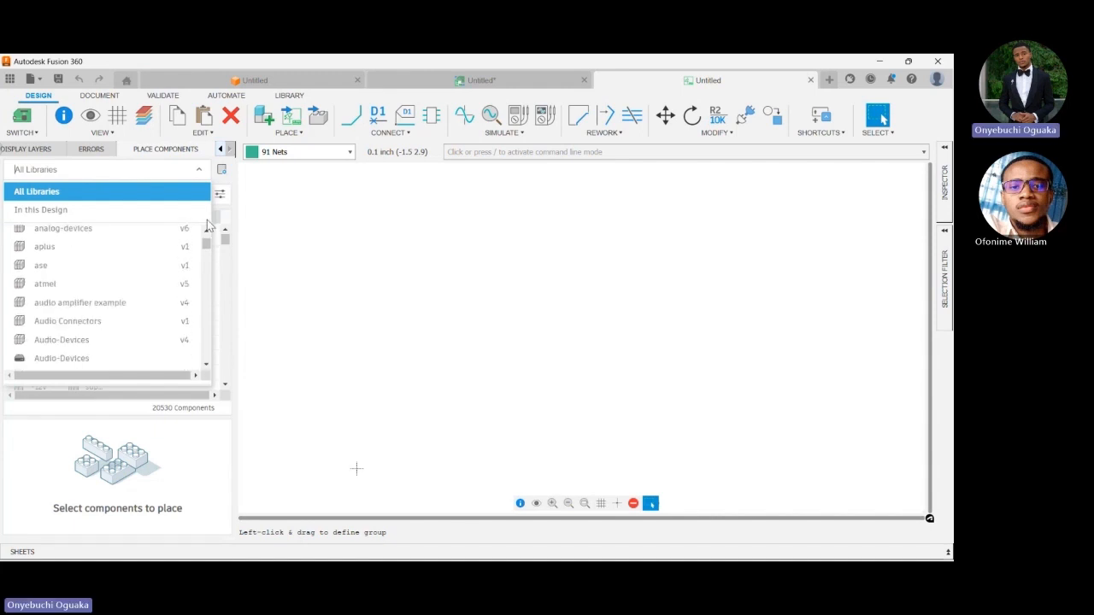
drag(205, 248, 205, 259)
scroll(106, 278, down, 10)
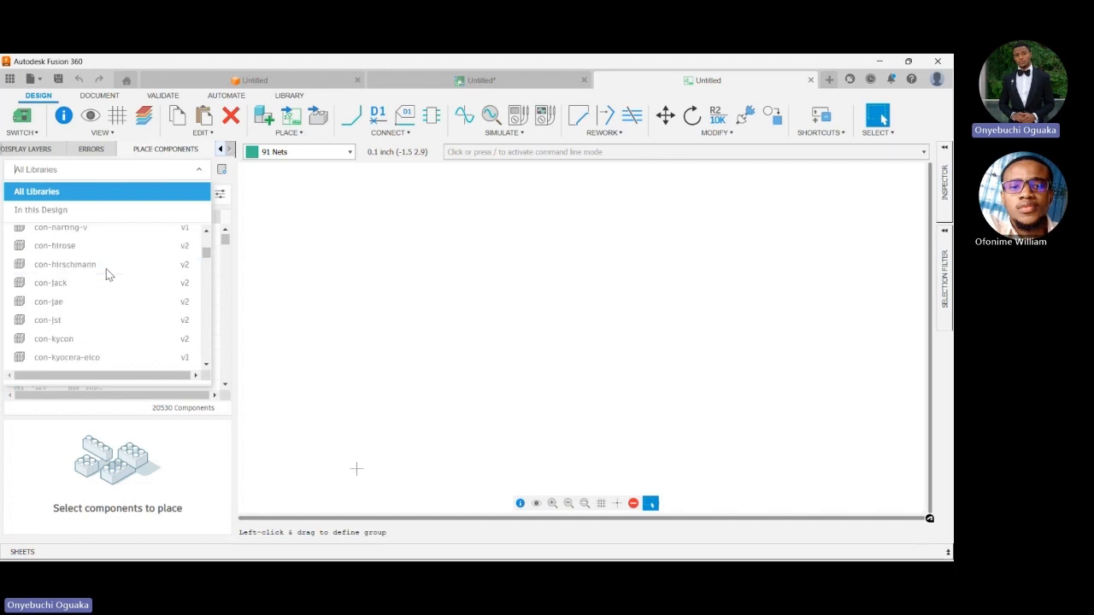
scroll(106, 282, down, 12)
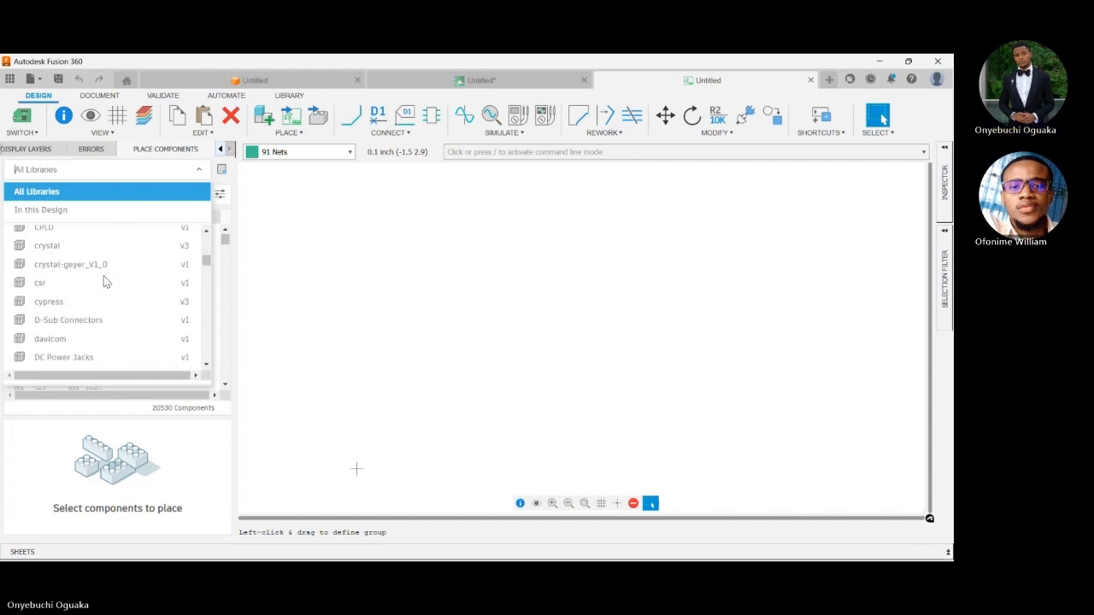
scroll(105, 282, up, 4)
scroll(105, 282, down, 10)
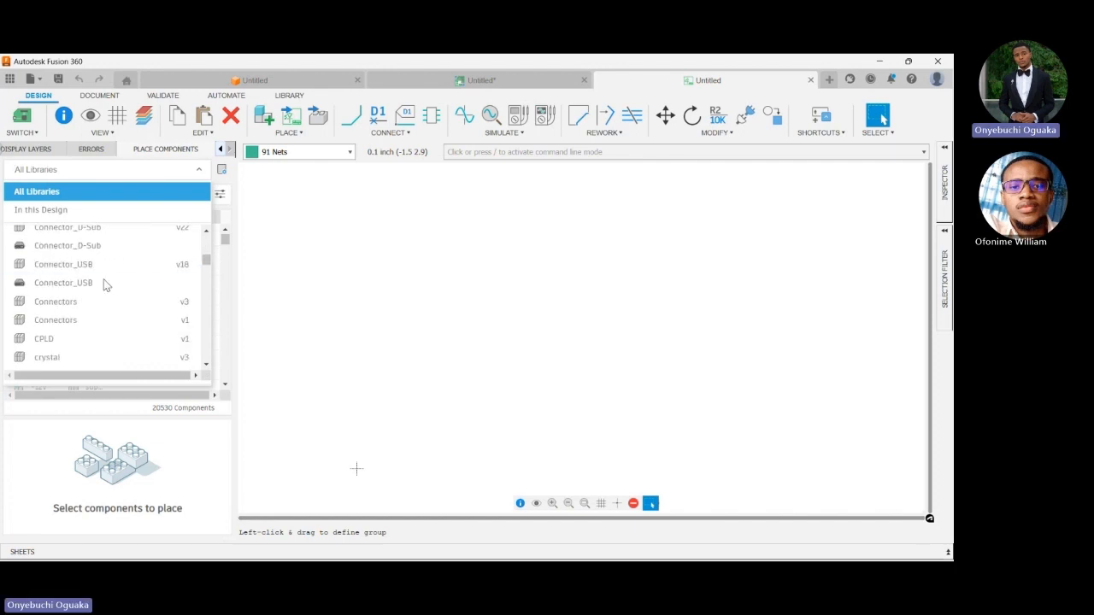
scroll(105, 286, down, 3)
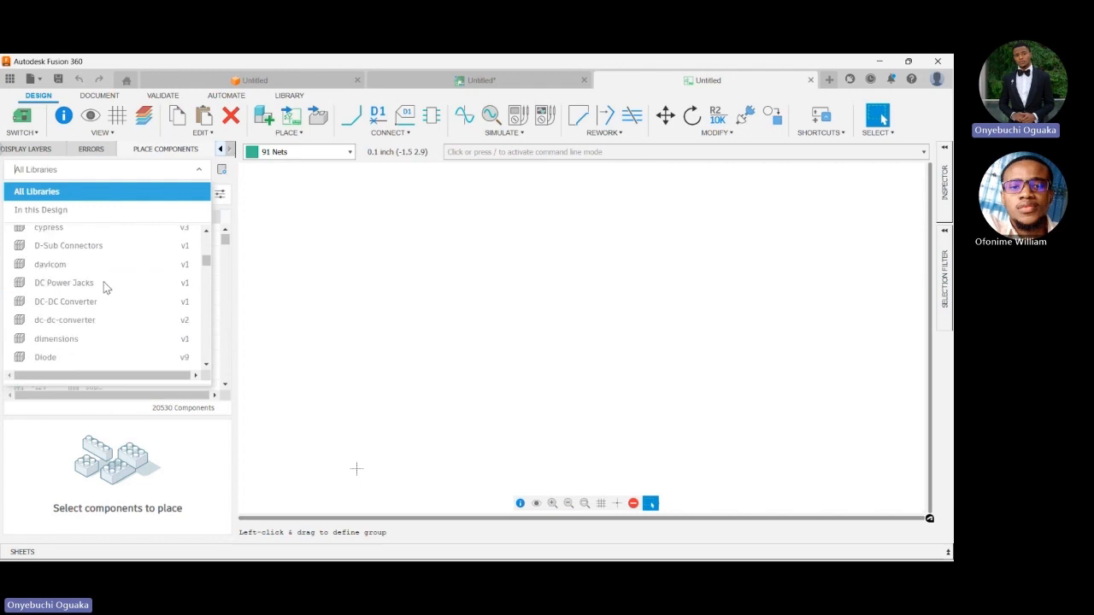
scroll(105, 288, up, 2)
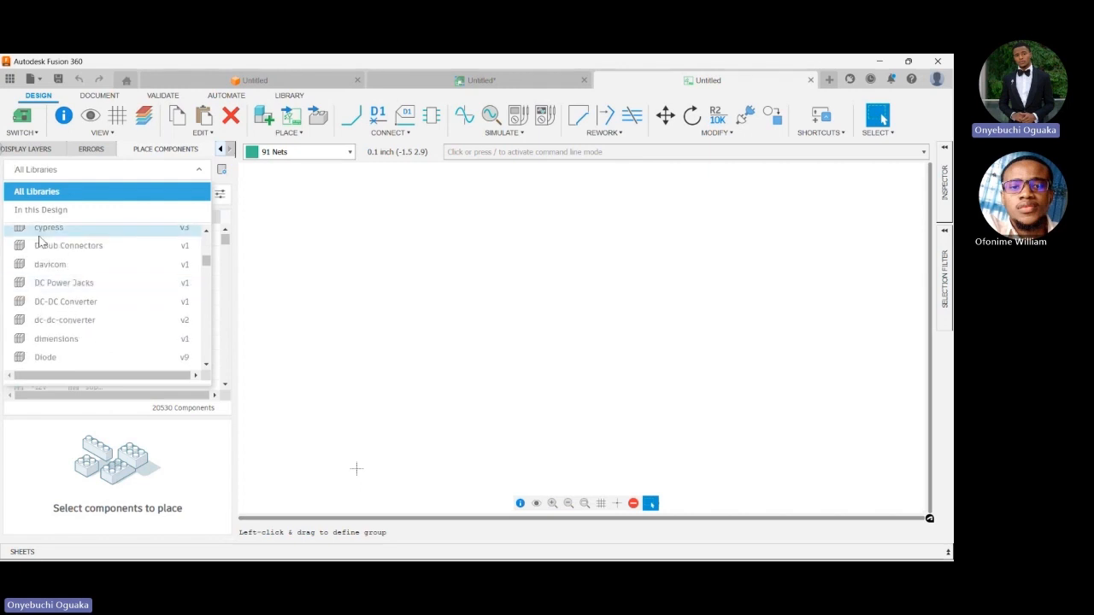
scroll(111, 295, down, 2)
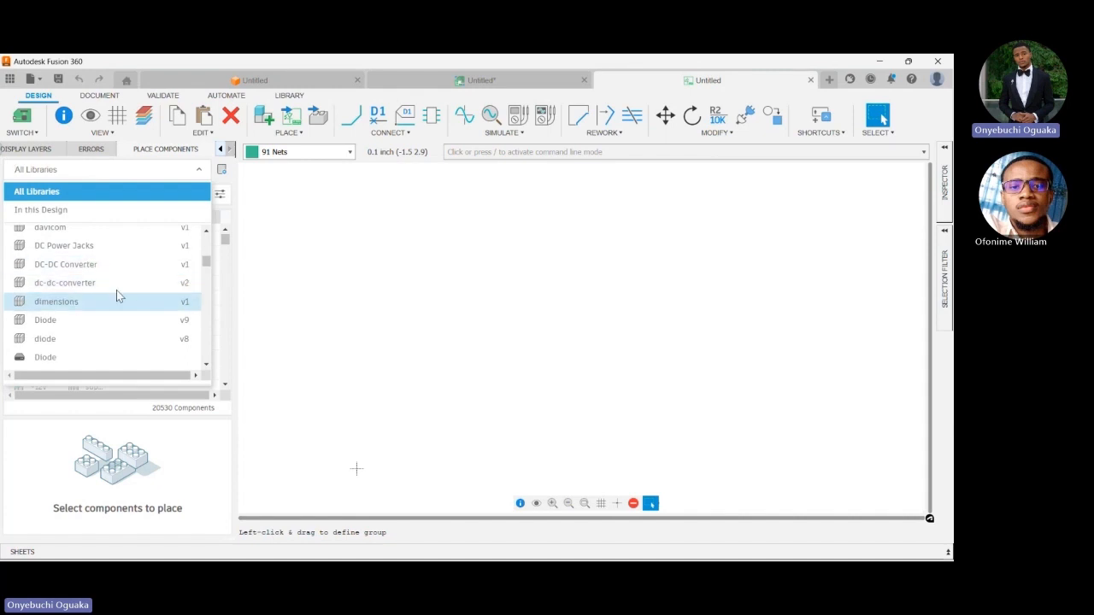
scroll(117, 298, down, 3)
scroll(117, 311, down, 2)
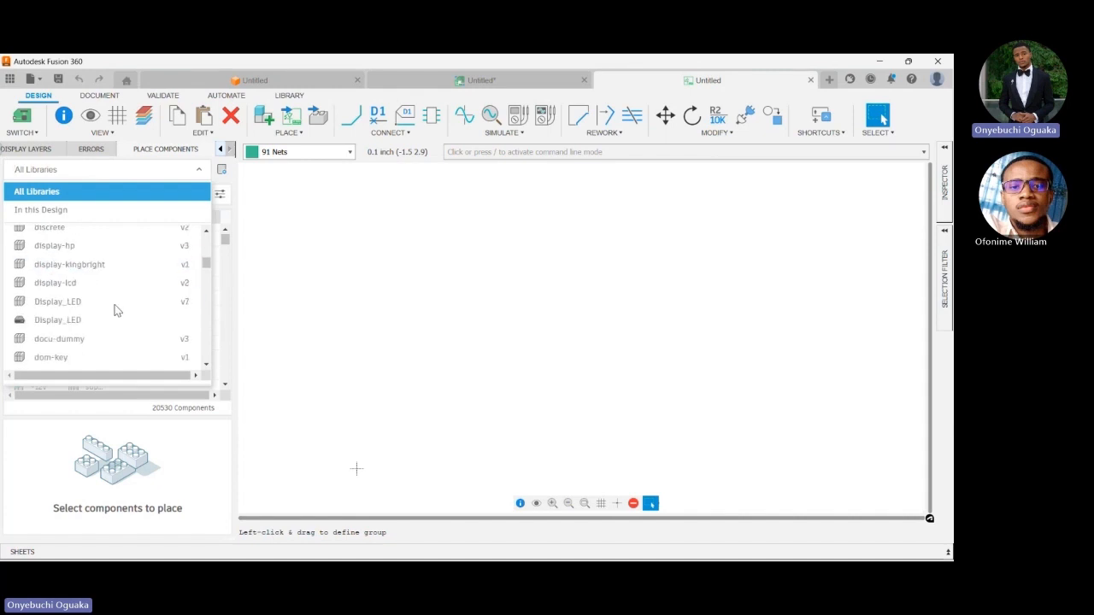
scroll(118, 309, down, 3)
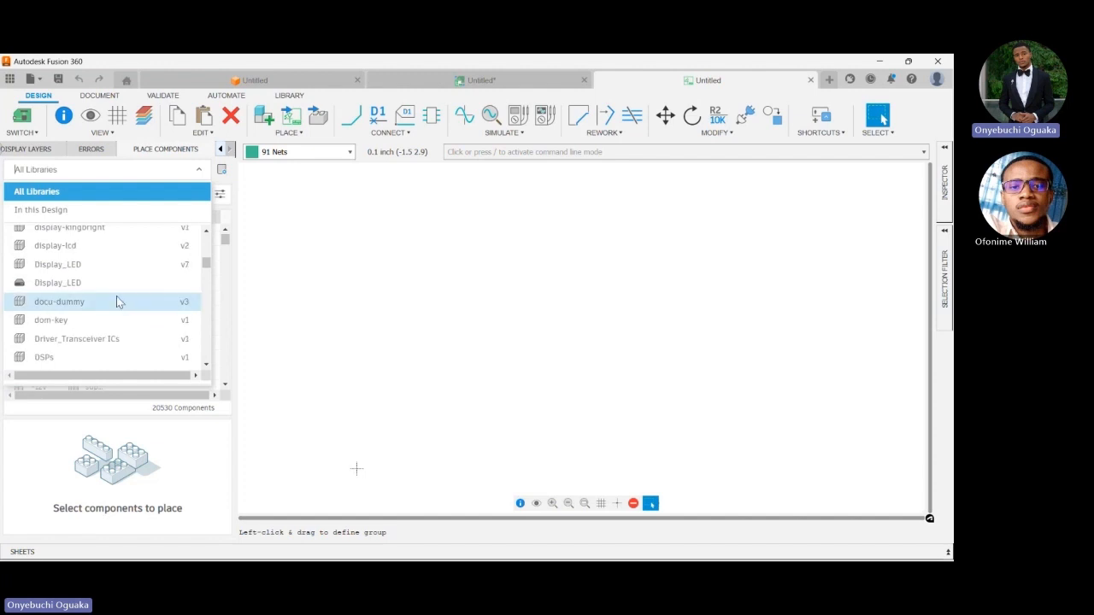
scroll(118, 308, down, 2)
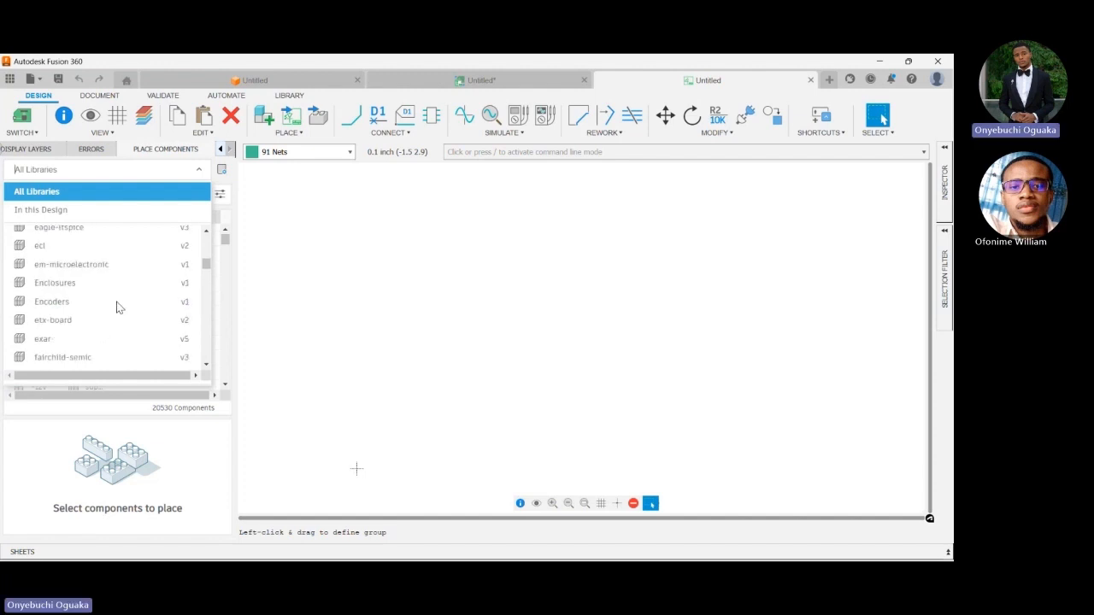
scroll(118, 307, down, 3)
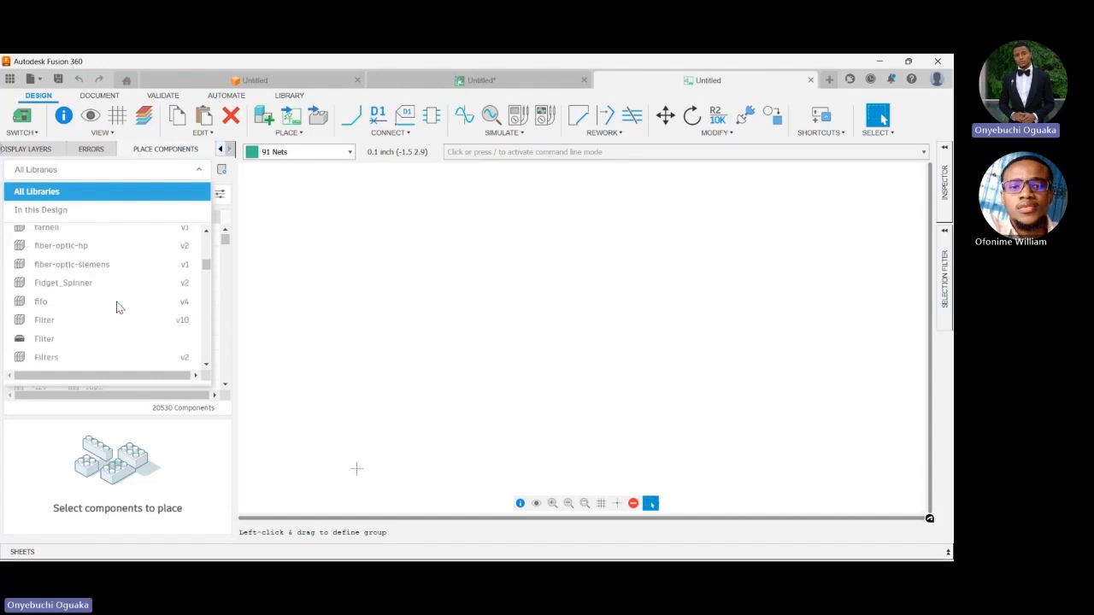
scroll(118, 307, down, 6)
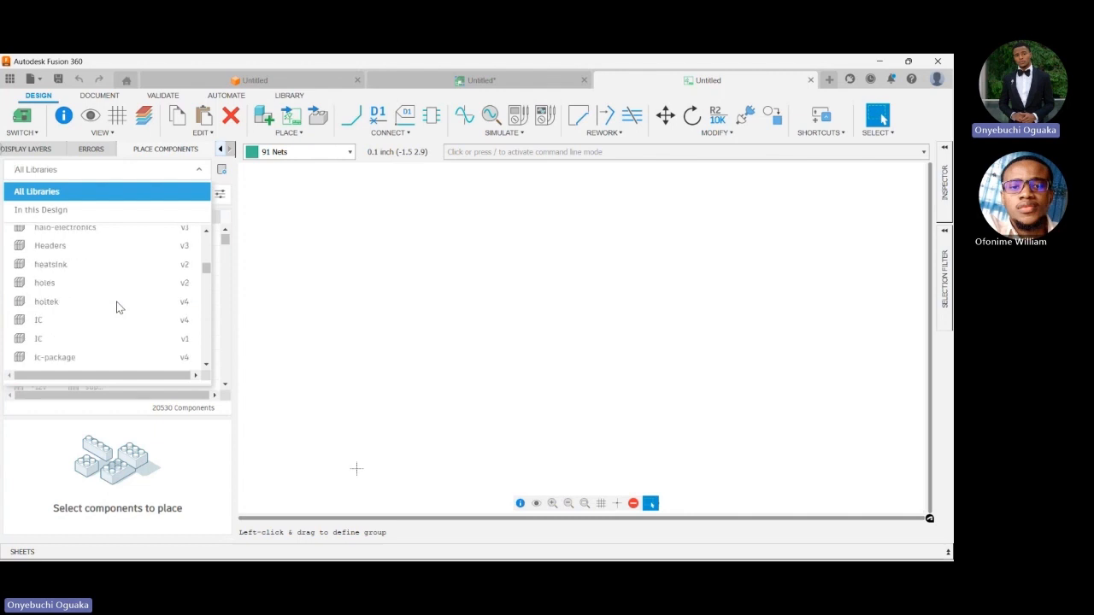
scroll(118, 308, down, 8)
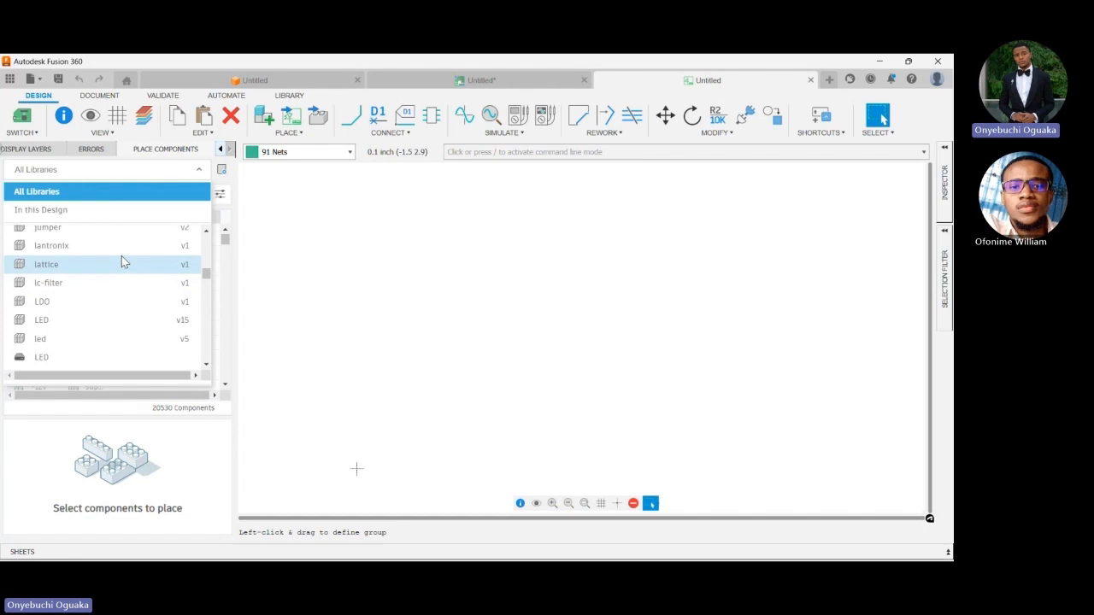
click(221, 170)
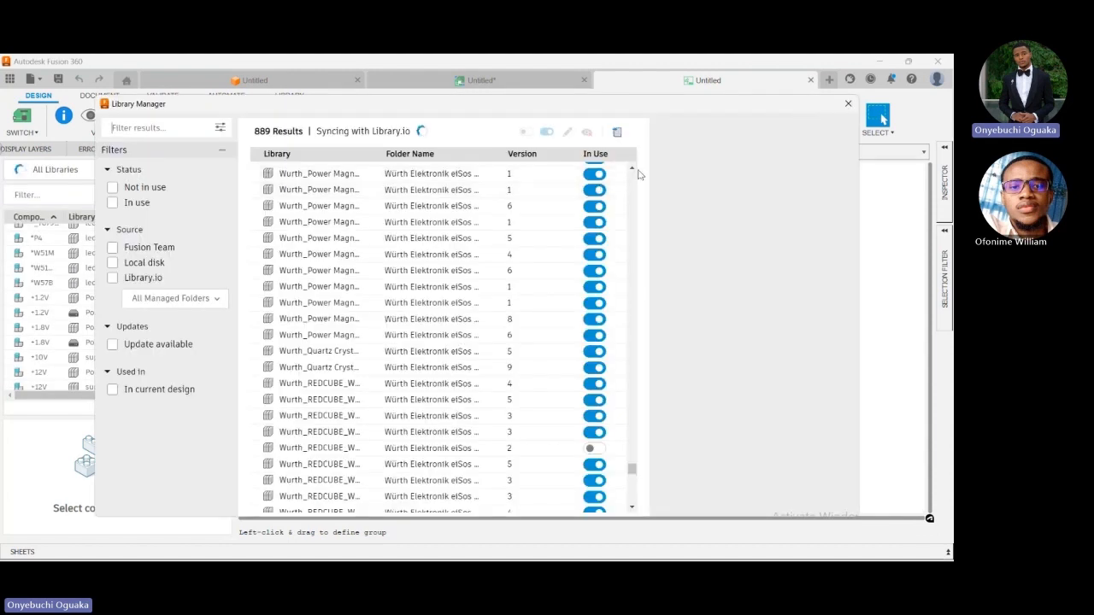
click(848, 104)
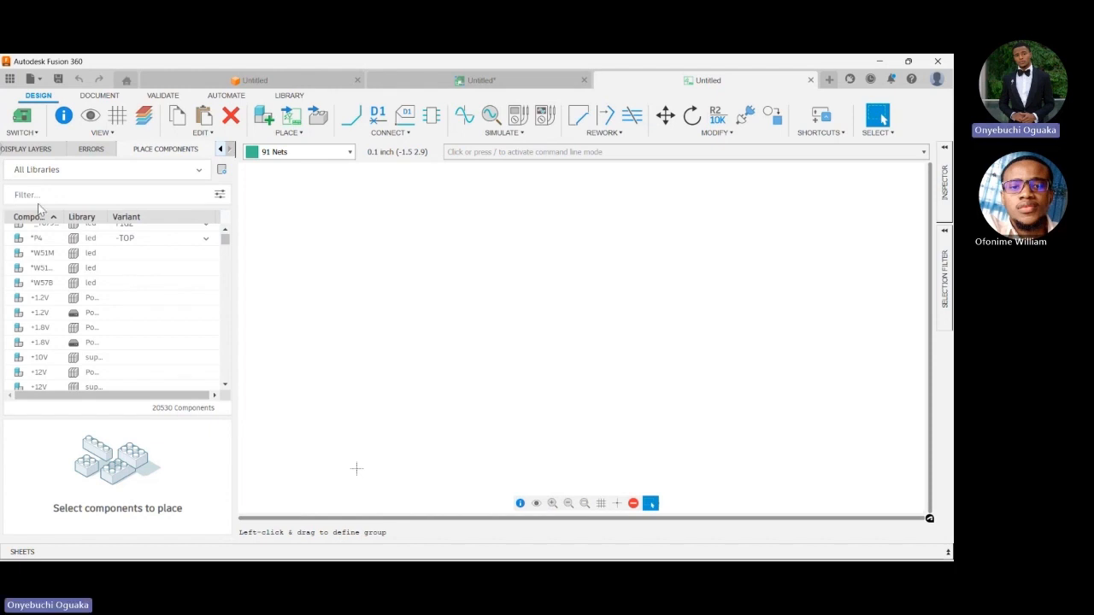
- Filter the components by "Transformer" and select the 15VA part from the trafo library
click(33, 193)
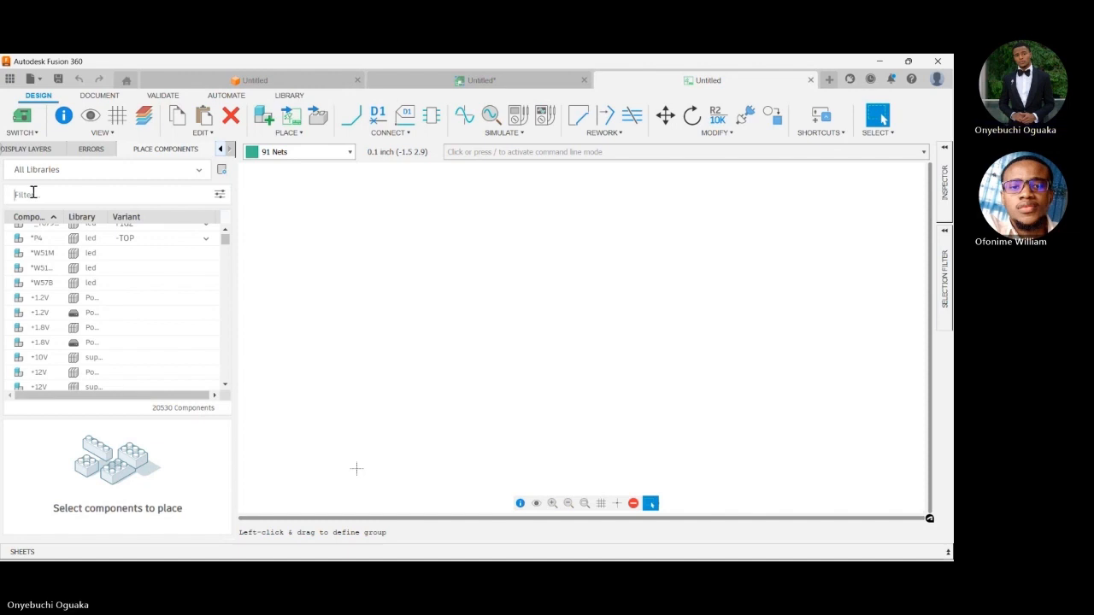
text(Trans)
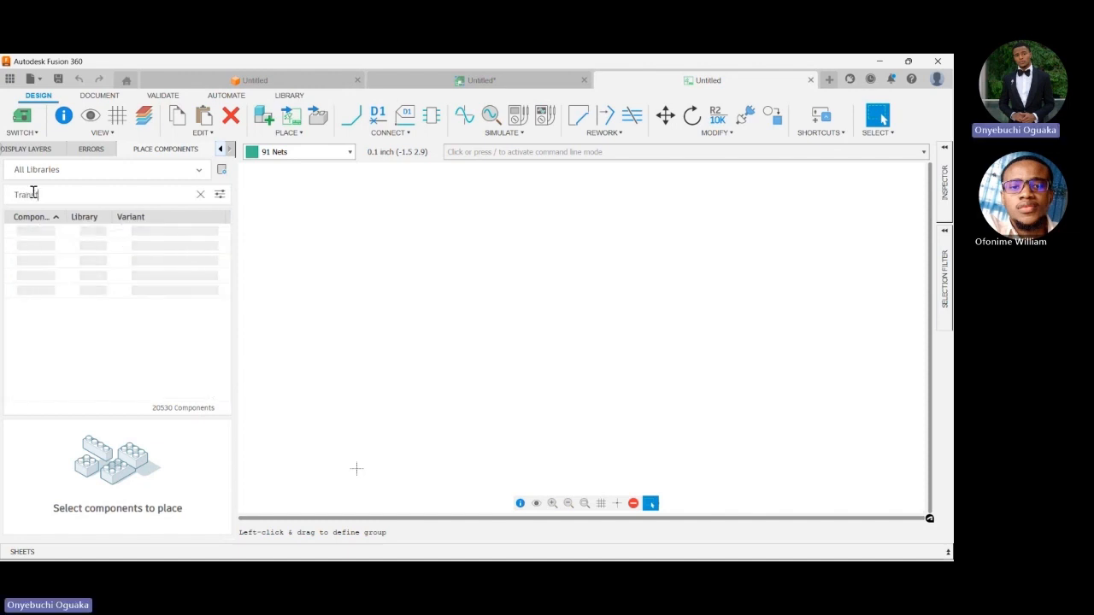
text(former)
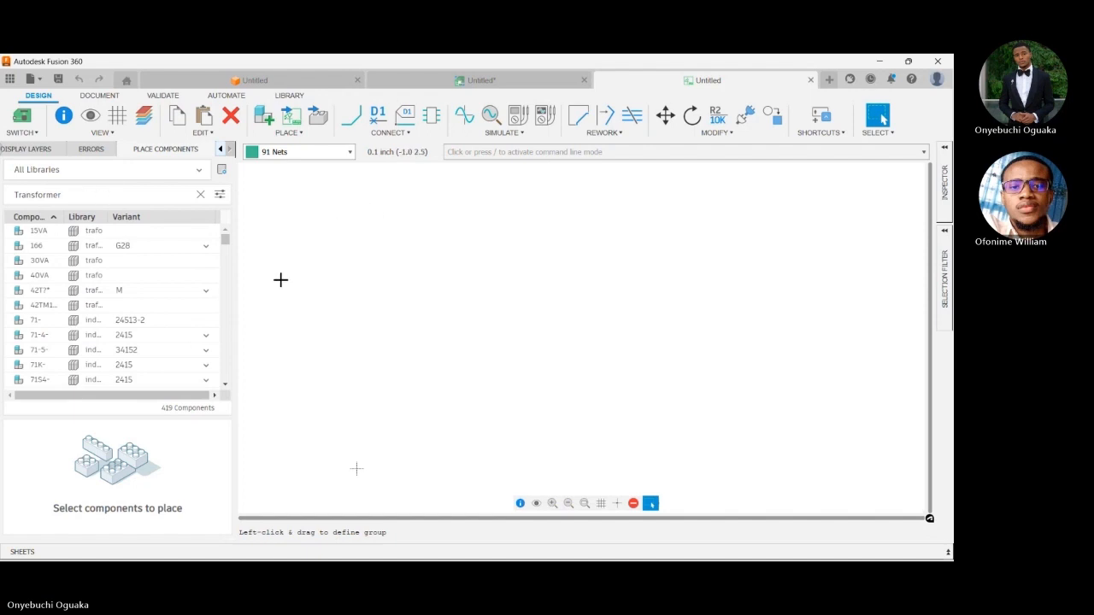
click(116, 231)
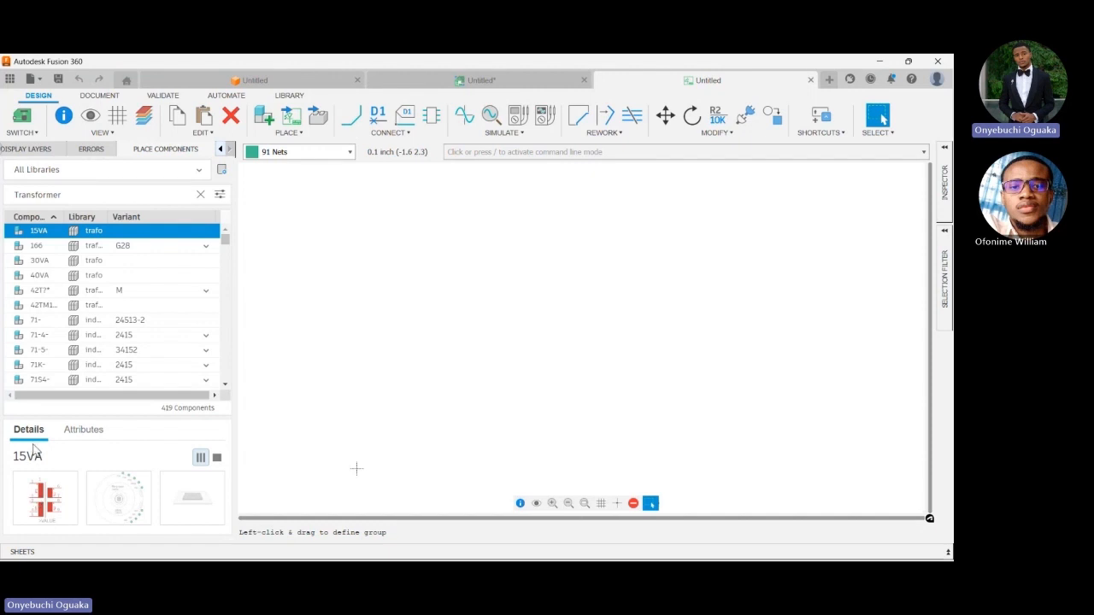
- Examine the attributes and available attribute sets of the 15VA transformer, and return to its details
click(71, 435)
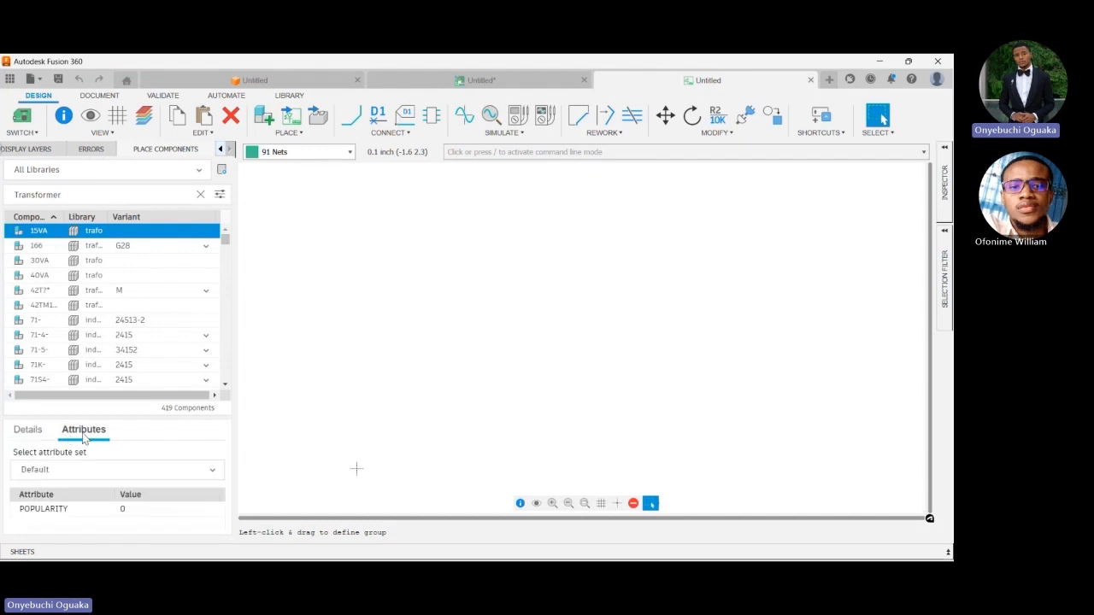
click(191, 472)
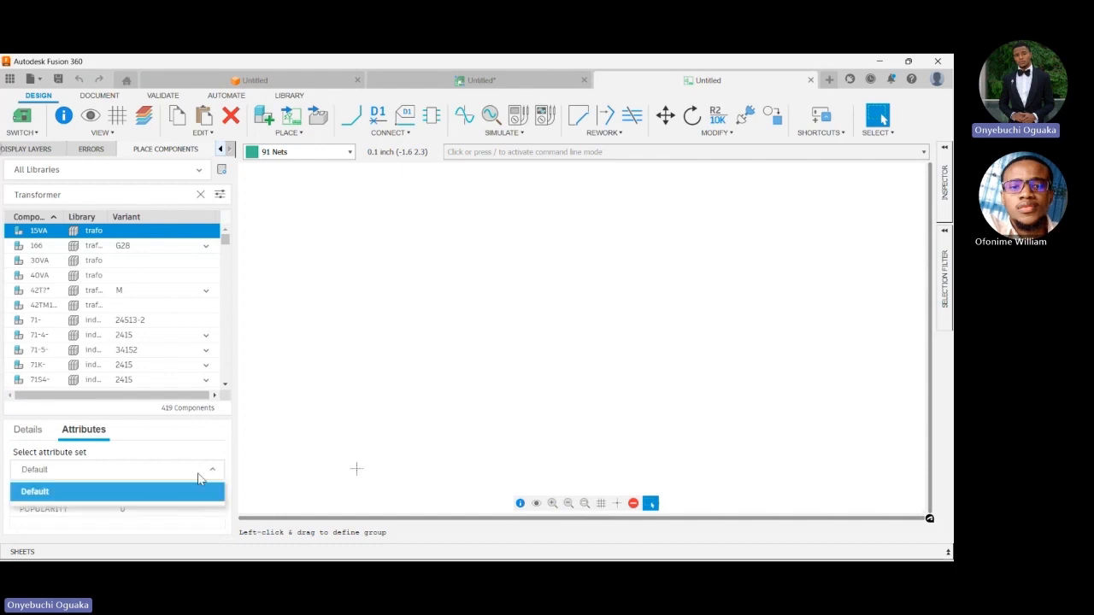
click(198, 478)
click(28, 433)
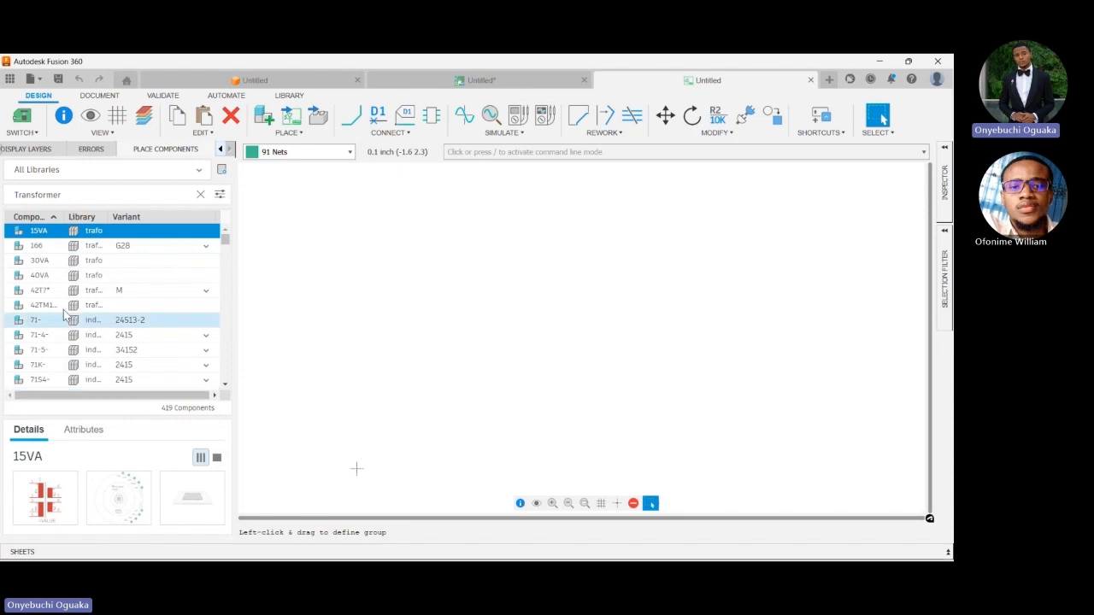
- Compare the symbol, footprint and 3D previews of the listed transformer parts from 166G28 through 71S4-2415
click(94, 246)
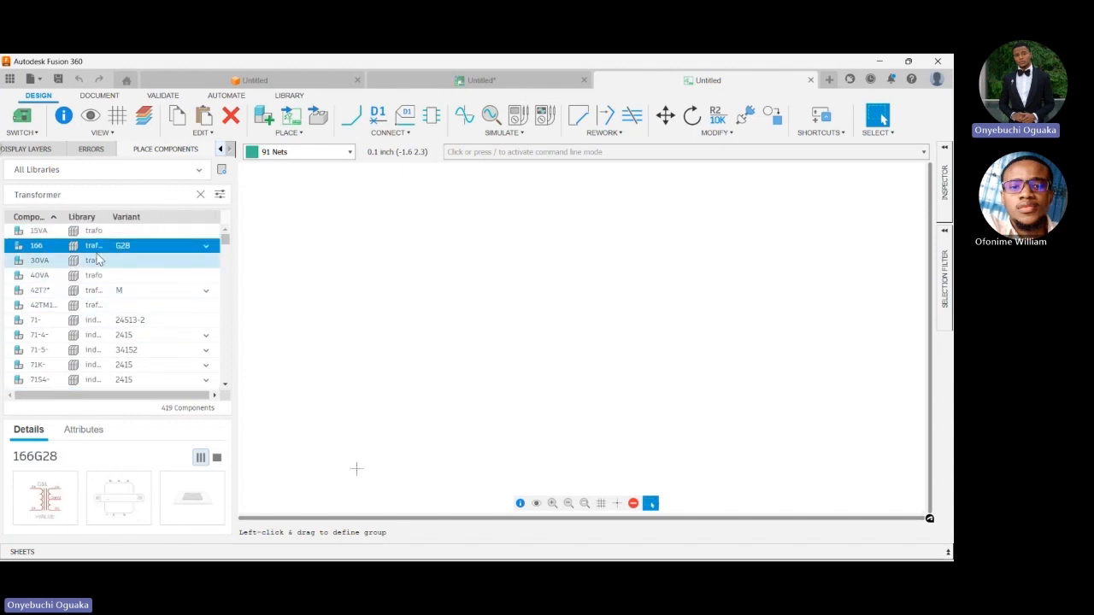
click(99, 259)
click(104, 279)
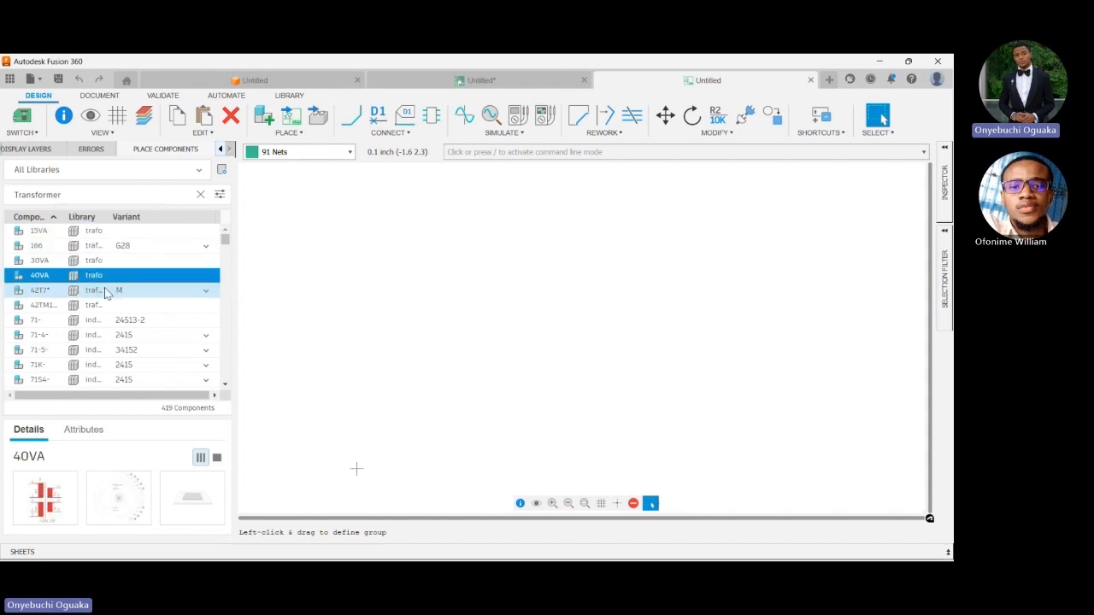
click(105, 291)
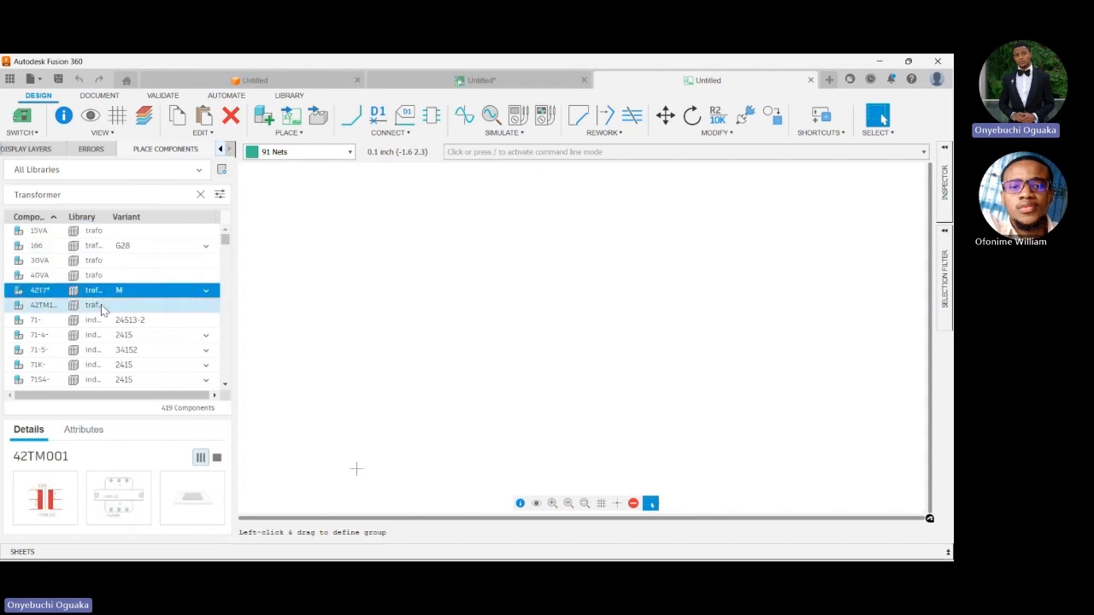
click(100, 306)
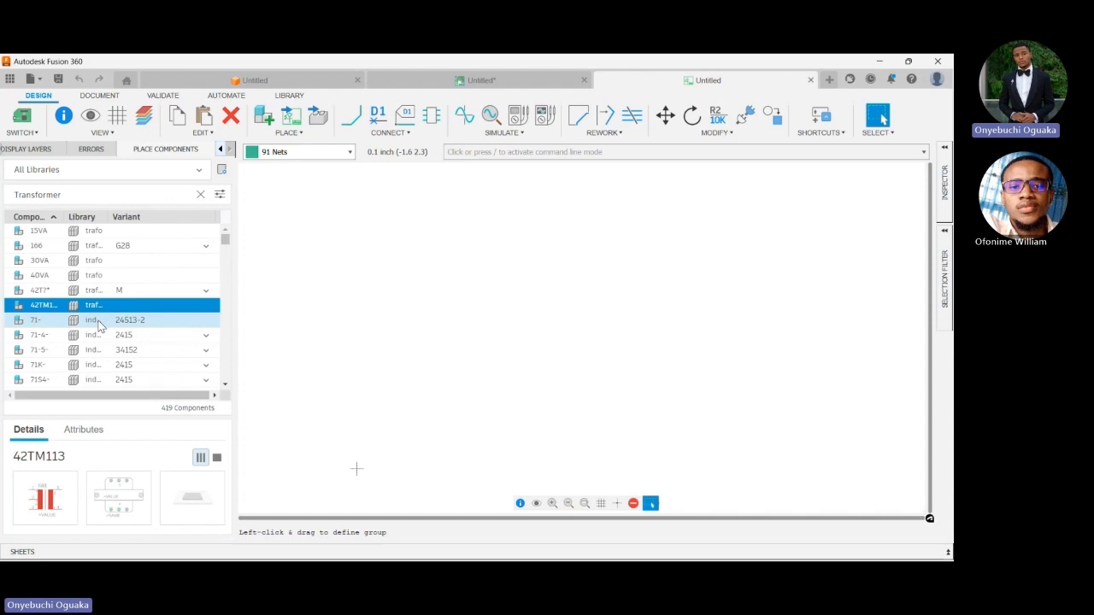
click(99, 322)
click(99, 336)
click(99, 351)
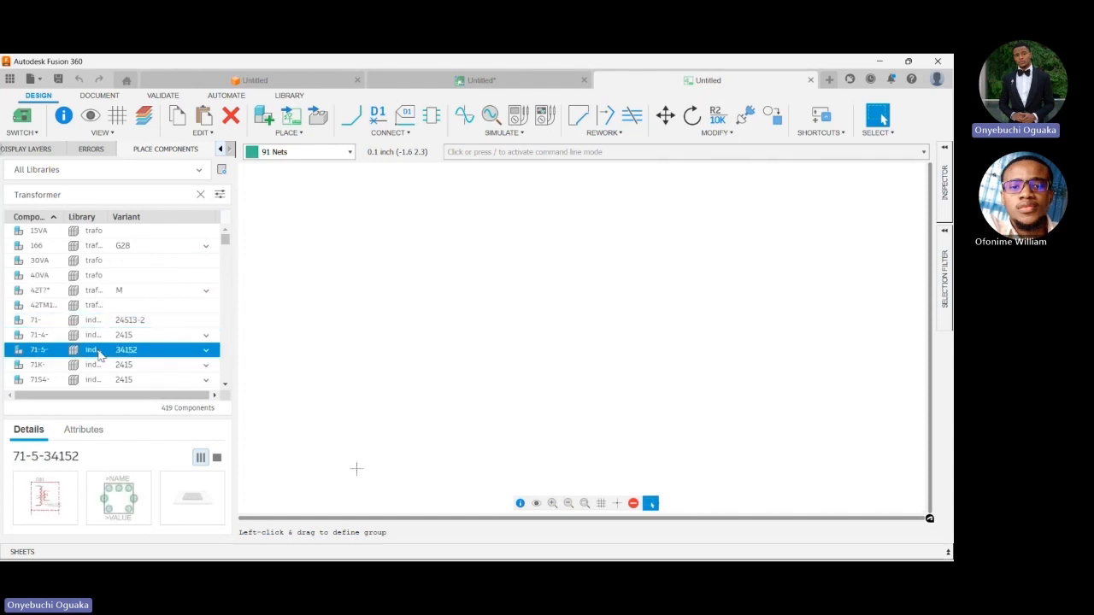
click(96, 366)
click(96, 379)
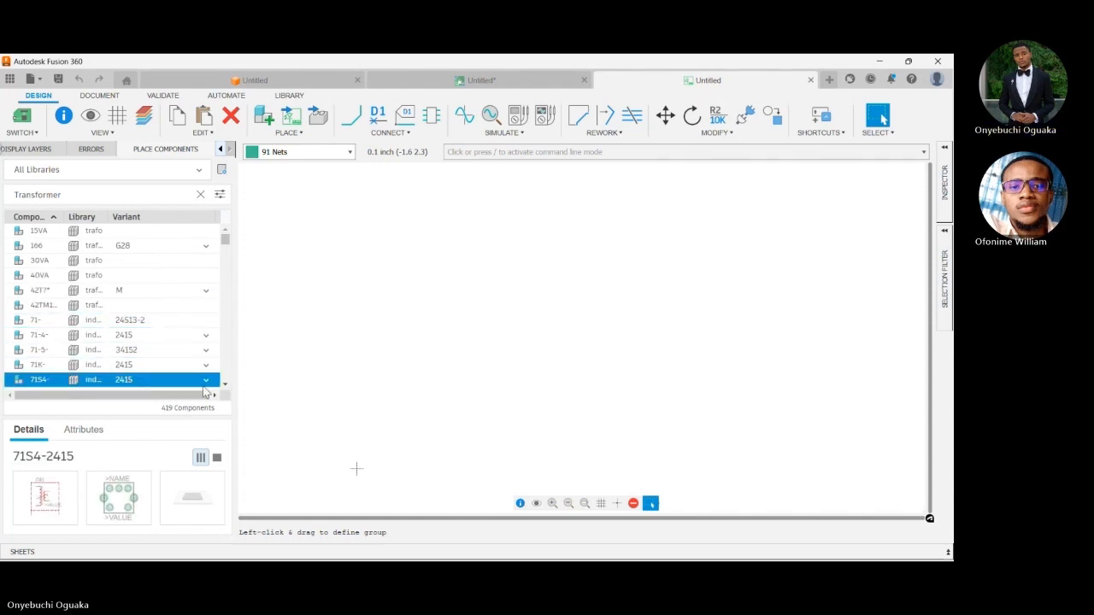
- Preview 71S5-42153 and the Wurth_Power Magnetics_WE-AGDT transformers further down the list, and select 750318207
click(226, 384)
click(226, 384)
click(226, 385)
click(226, 384)
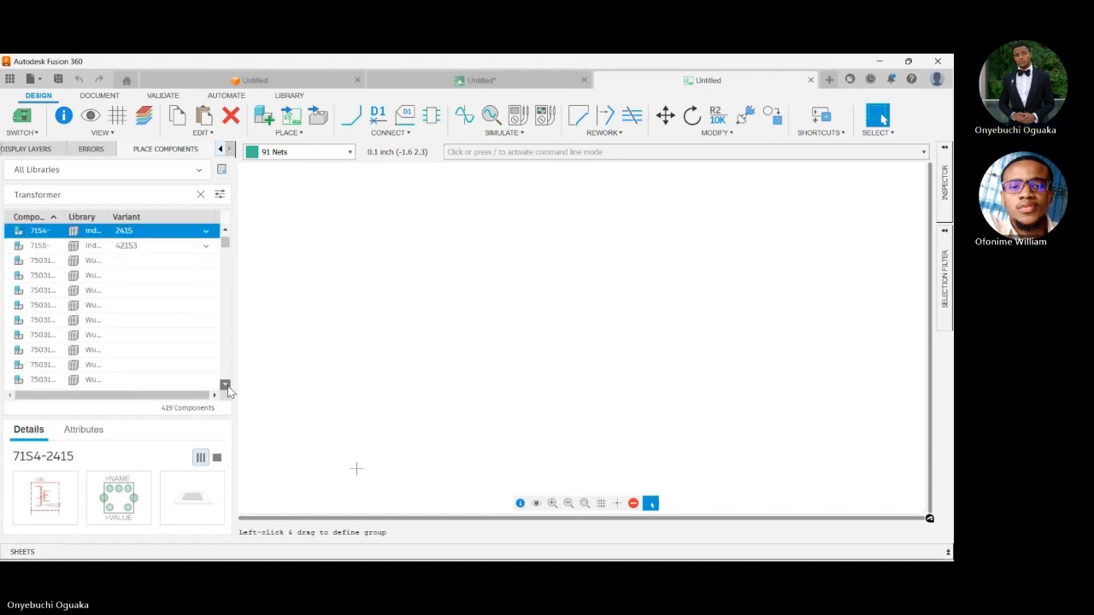
click(92, 246)
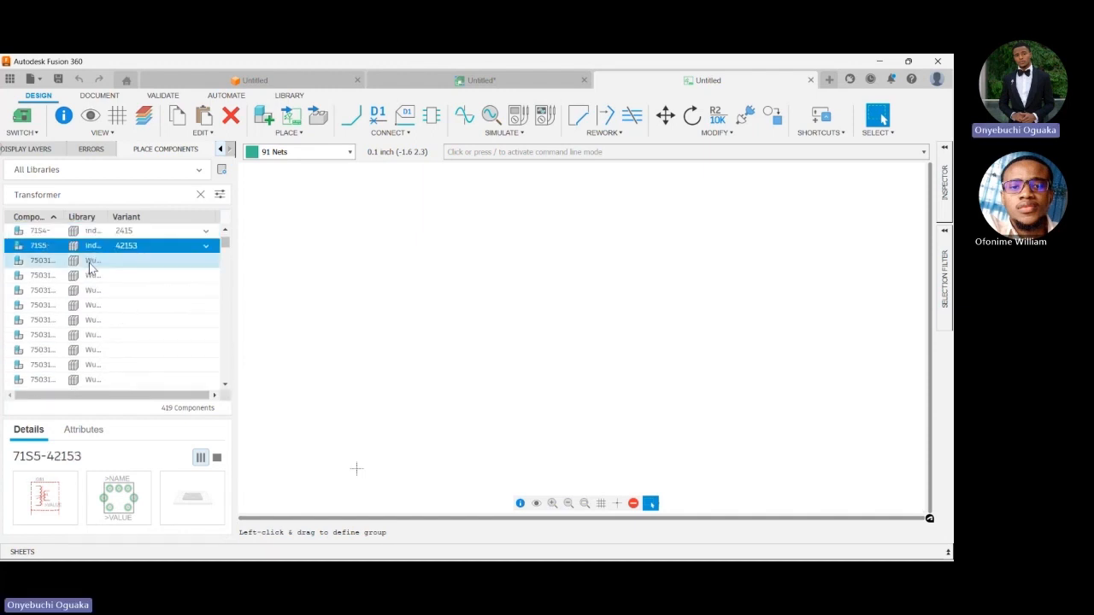
click(92, 277)
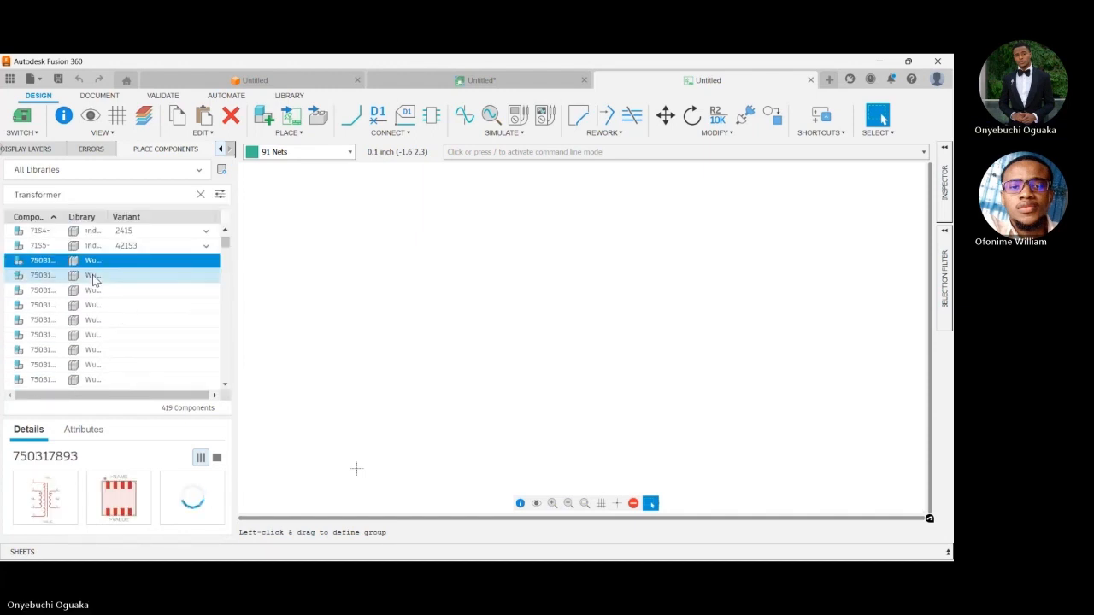
click(92, 291)
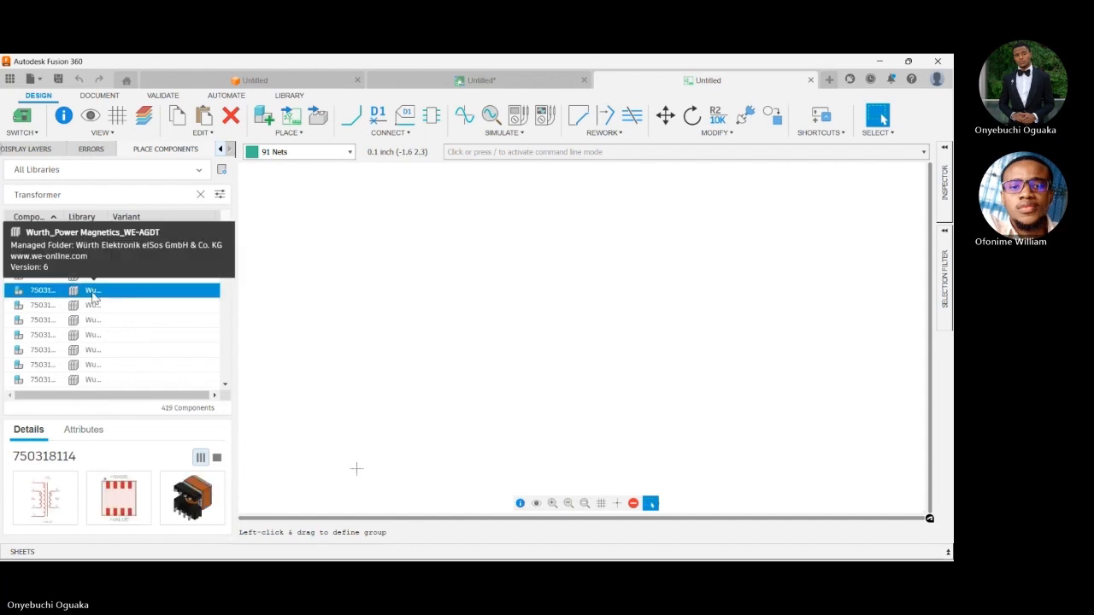
key(Down)
key(Down)
key(Down)
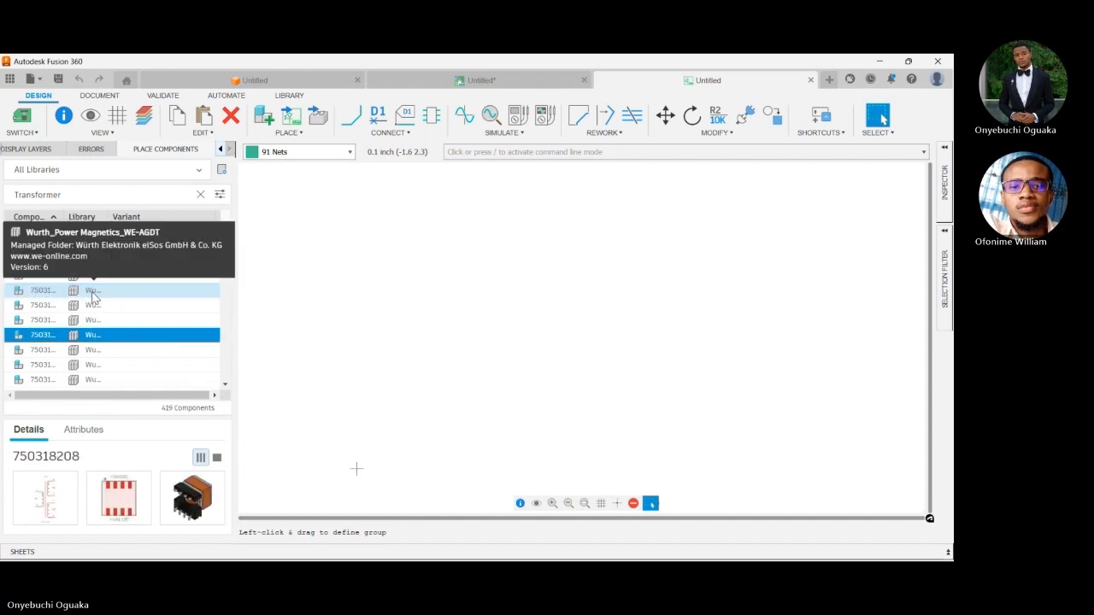
key(Up)
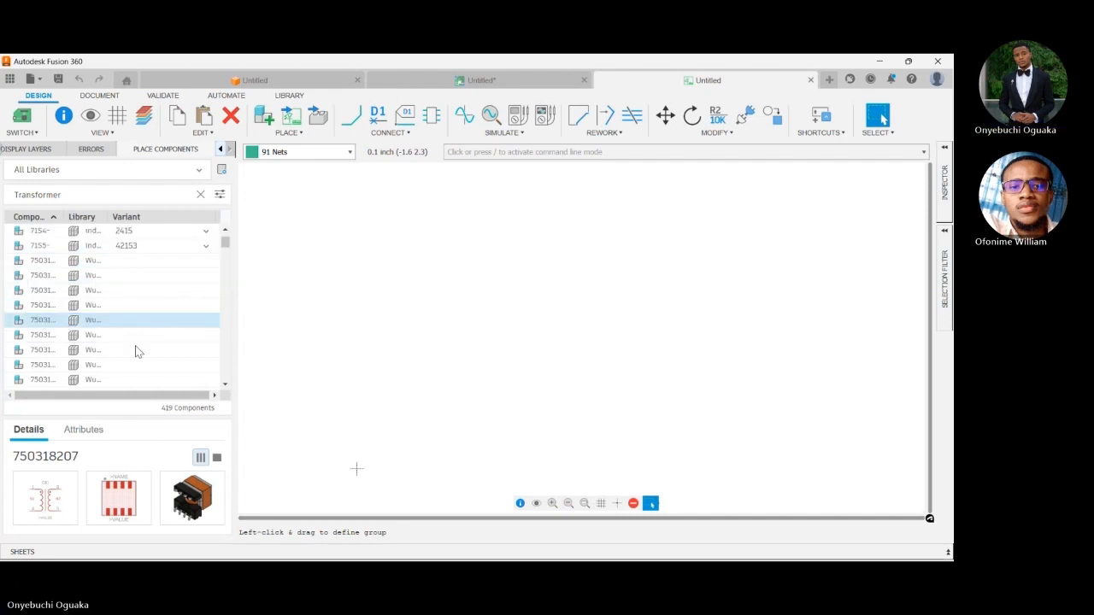
- Place one 750318207 transformer from the Wurth_Power Magnetics_WE-AGDT library in the upper-left area of the schematic
double_click(154, 320)
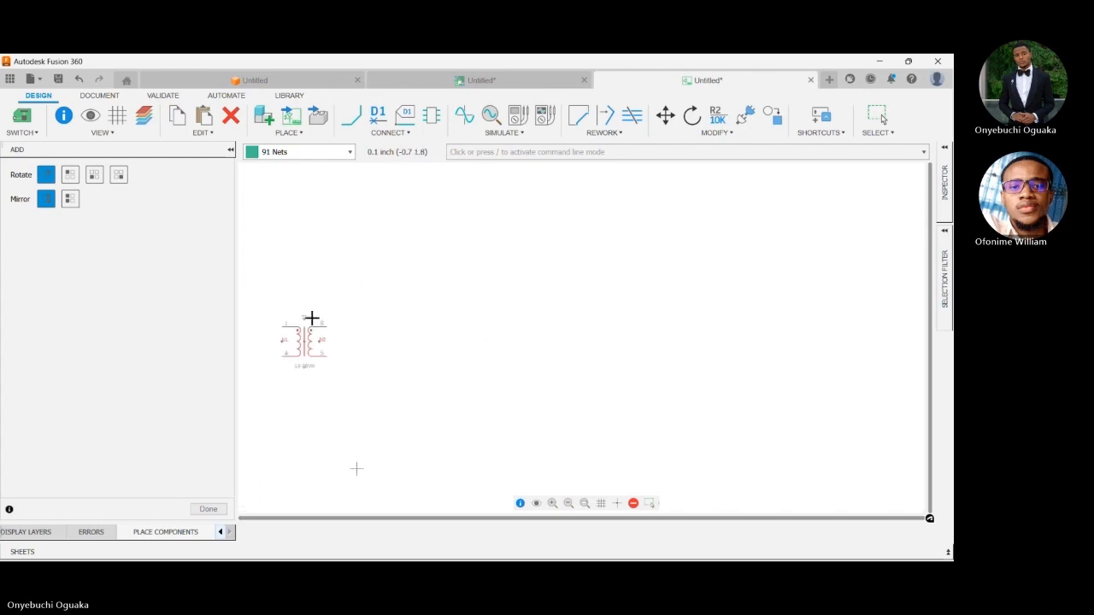
click(208, 508)
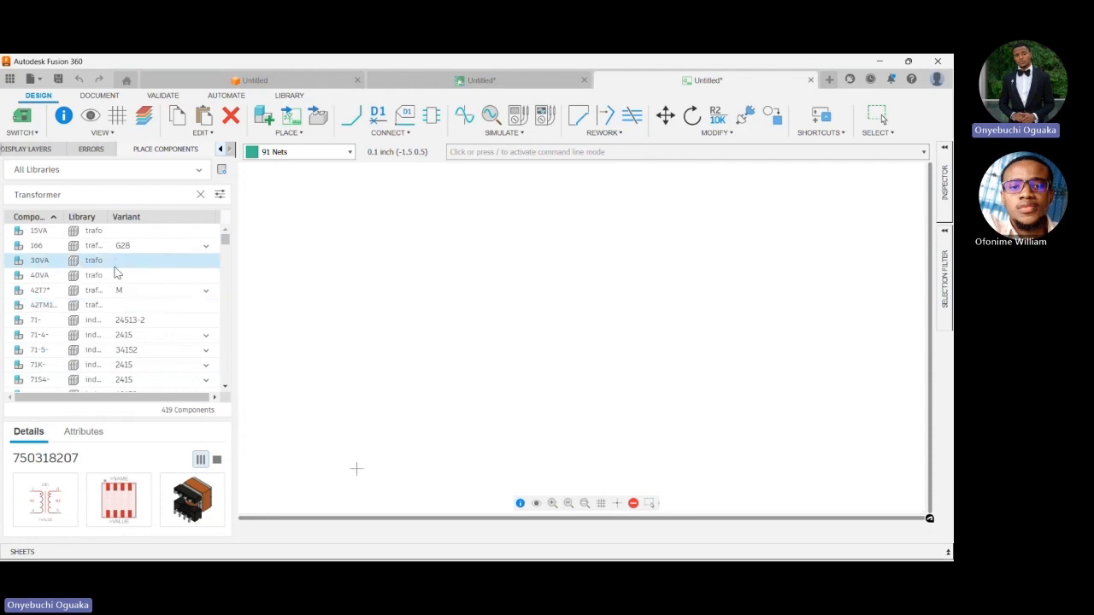
scroll(124, 289, down, 1)
scroll(126, 289, up, 1)
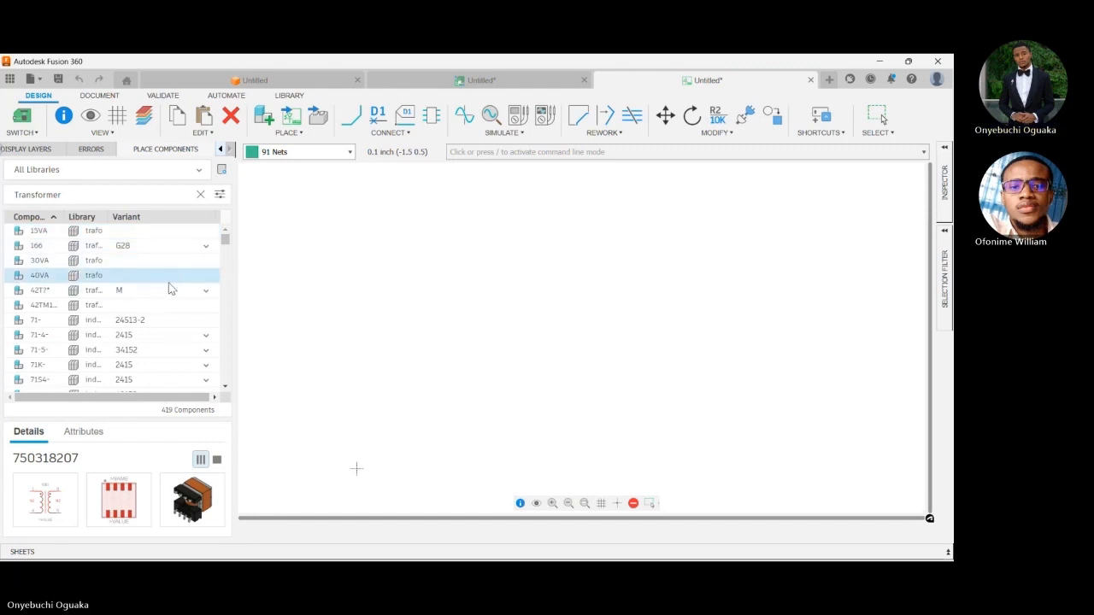
scroll(169, 289, down, 1)
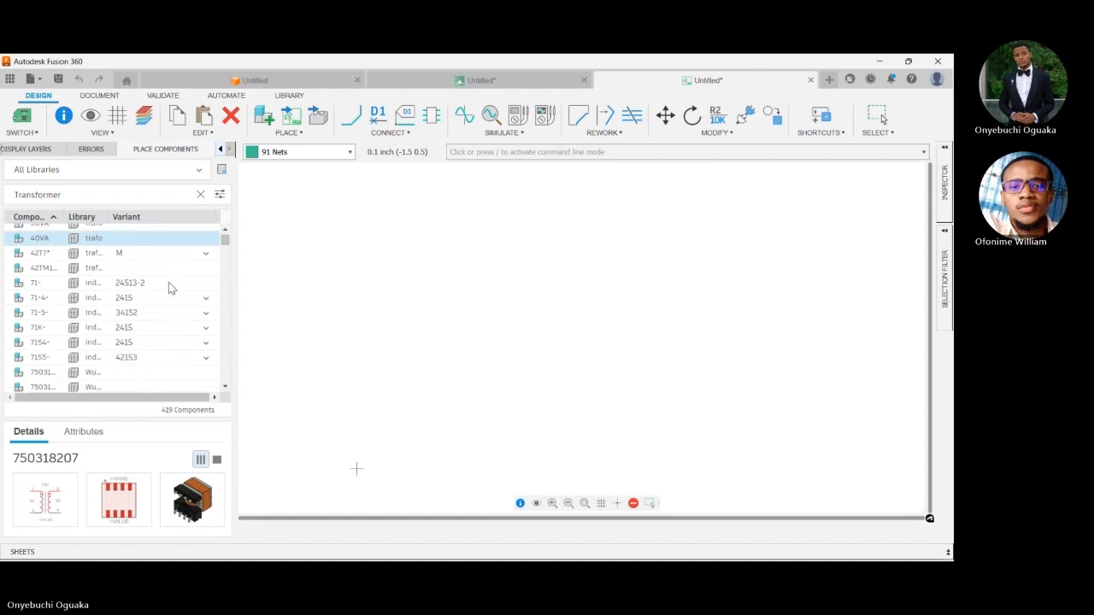
scroll(170, 289, down, 3)
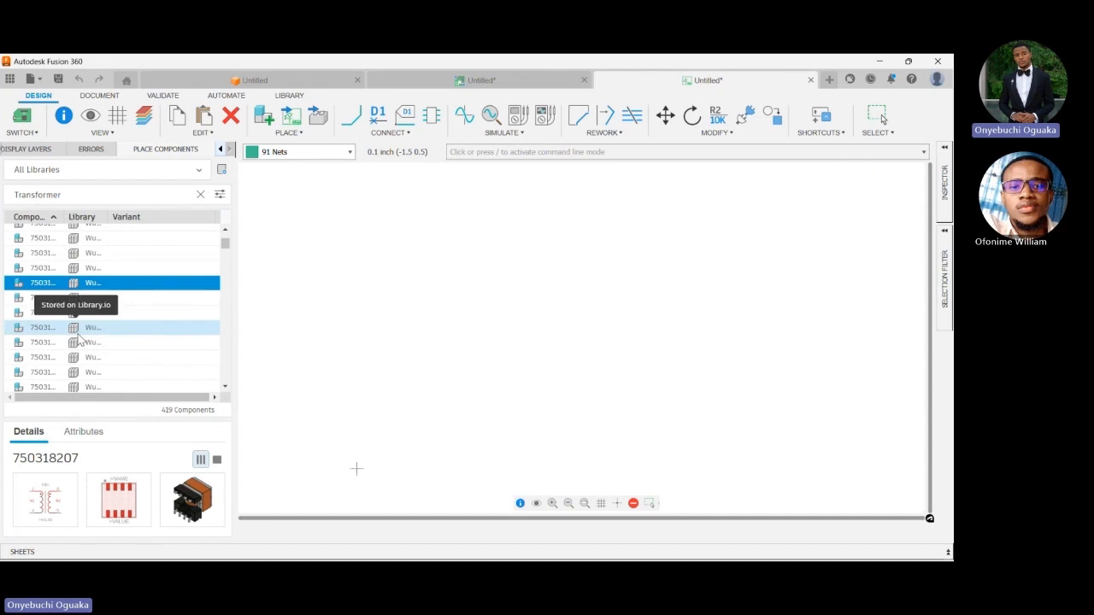
scroll(79, 339, up, 3)
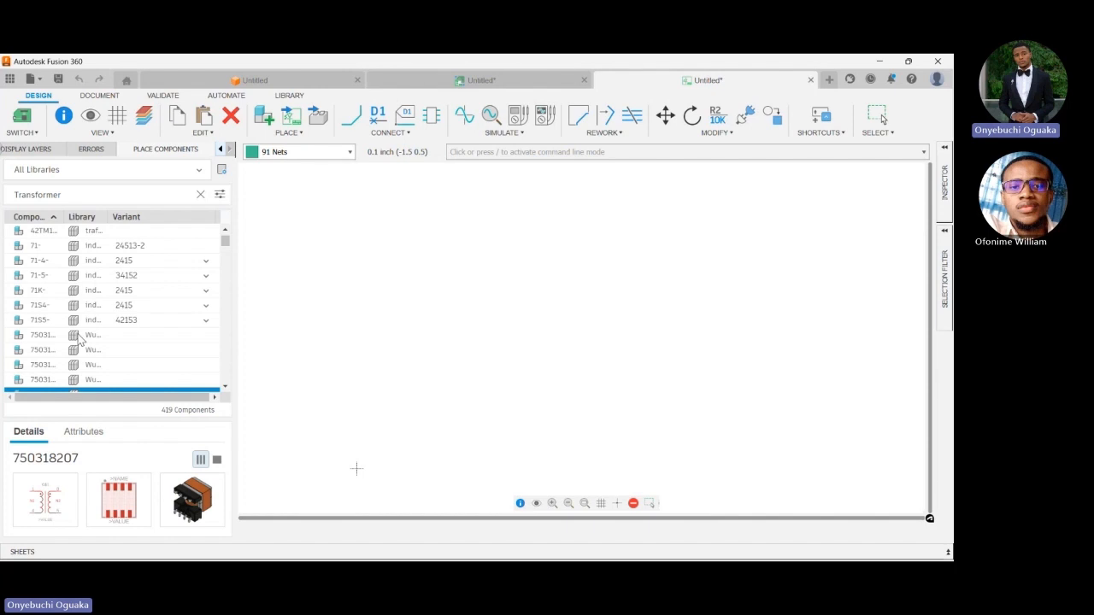
scroll(83, 327, down, 2)
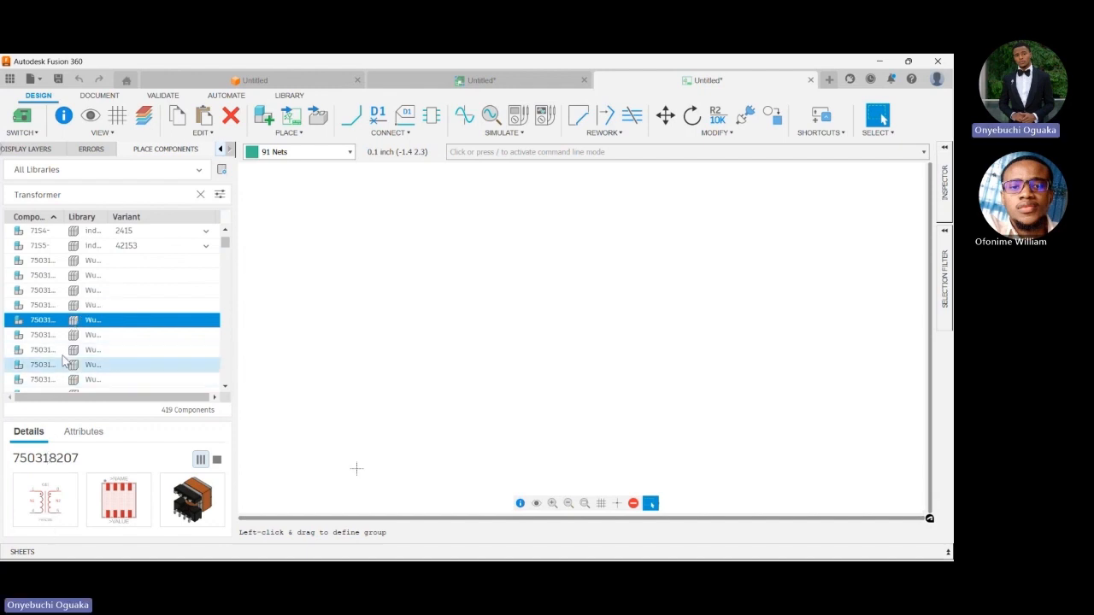
double_click(83, 322)
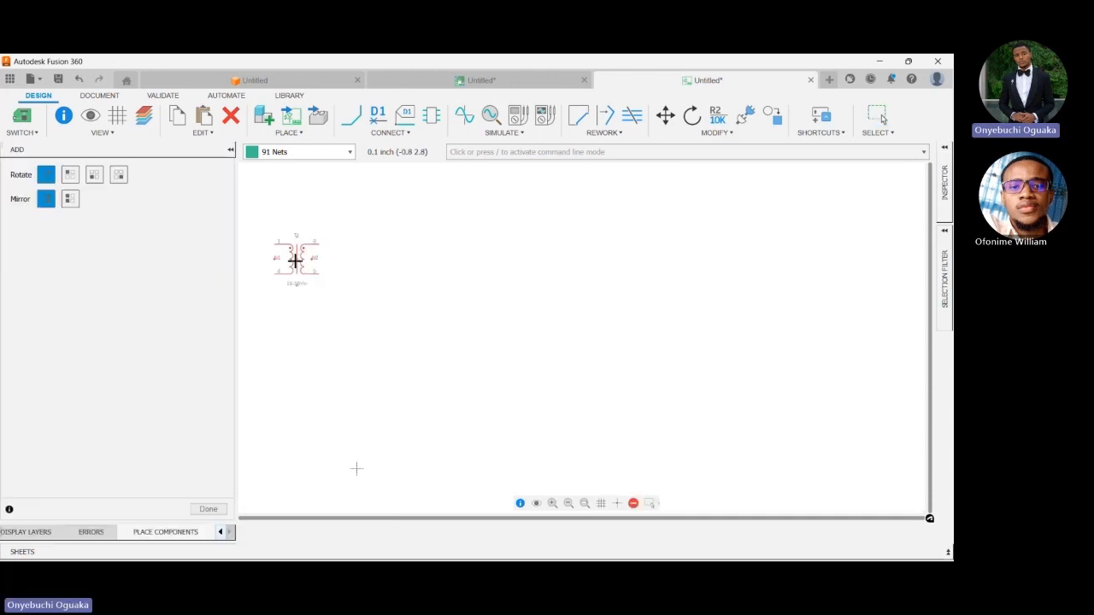
click(310, 274)
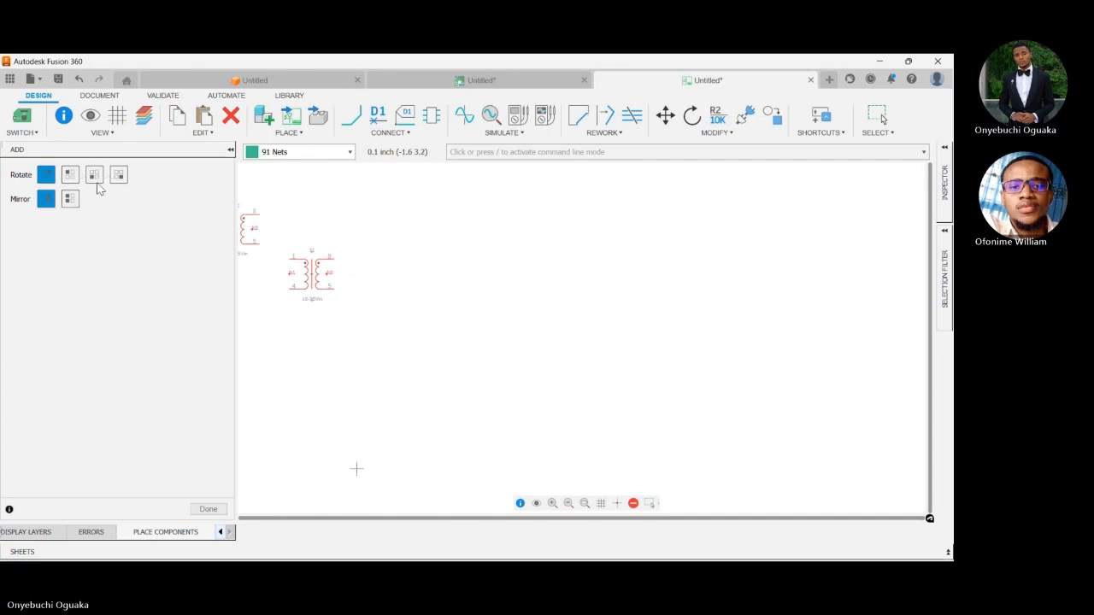
- Try the mirror option and each rotation on the next transformer copy, restore the default orientation, and finish placing components
click(72, 202)
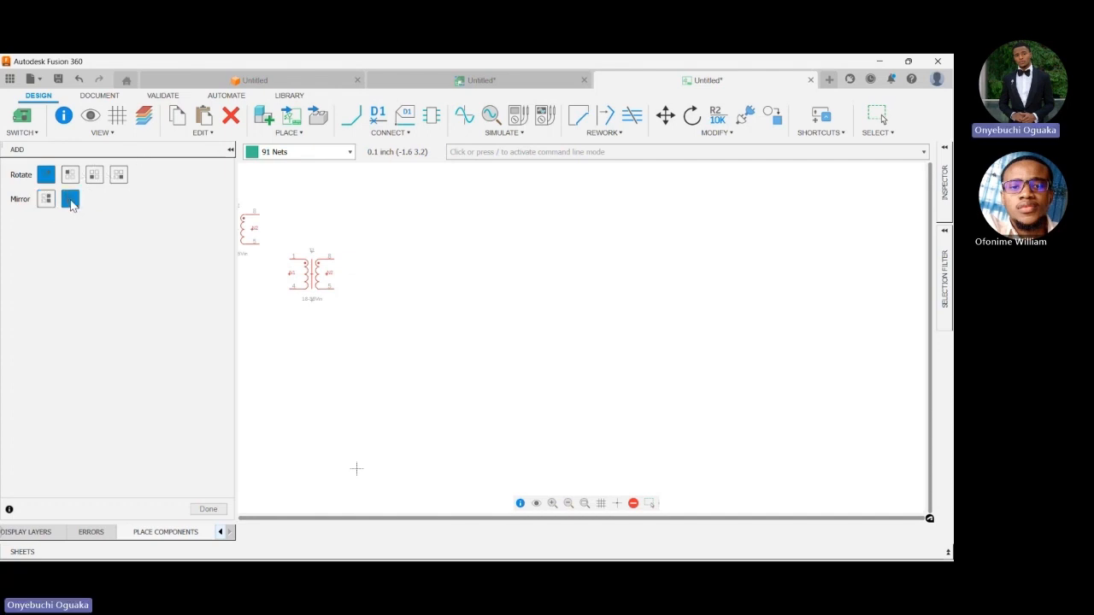
click(41, 205)
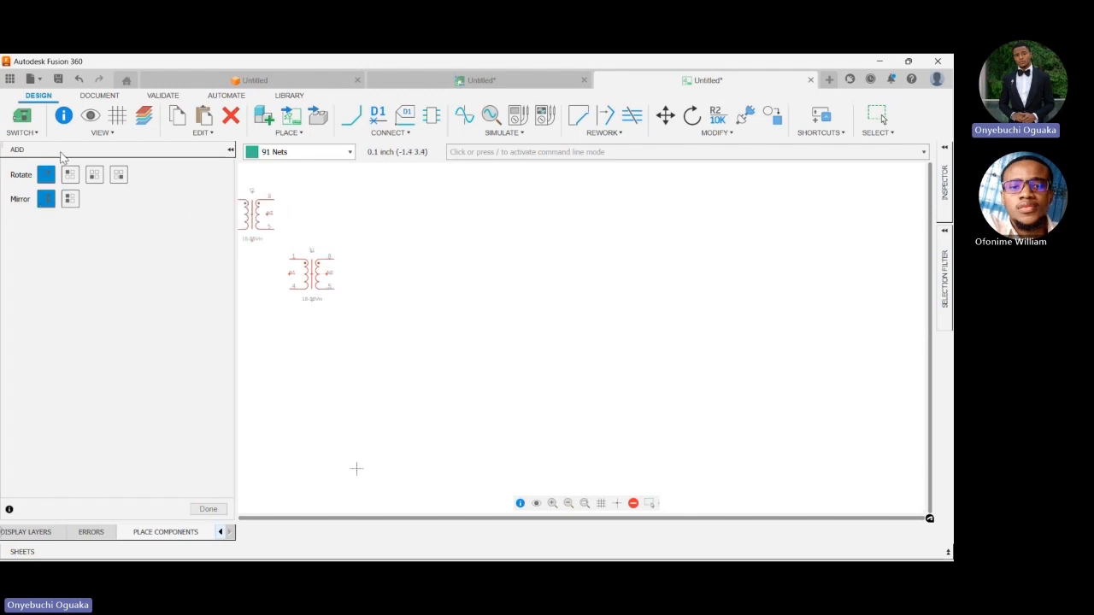
click(72, 176)
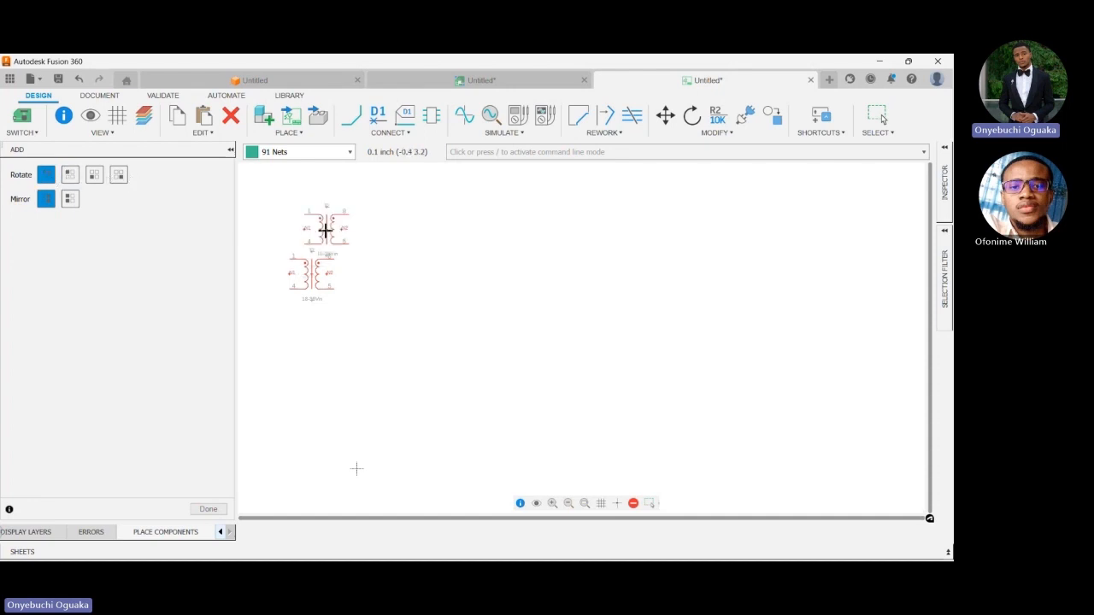
click(72, 177)
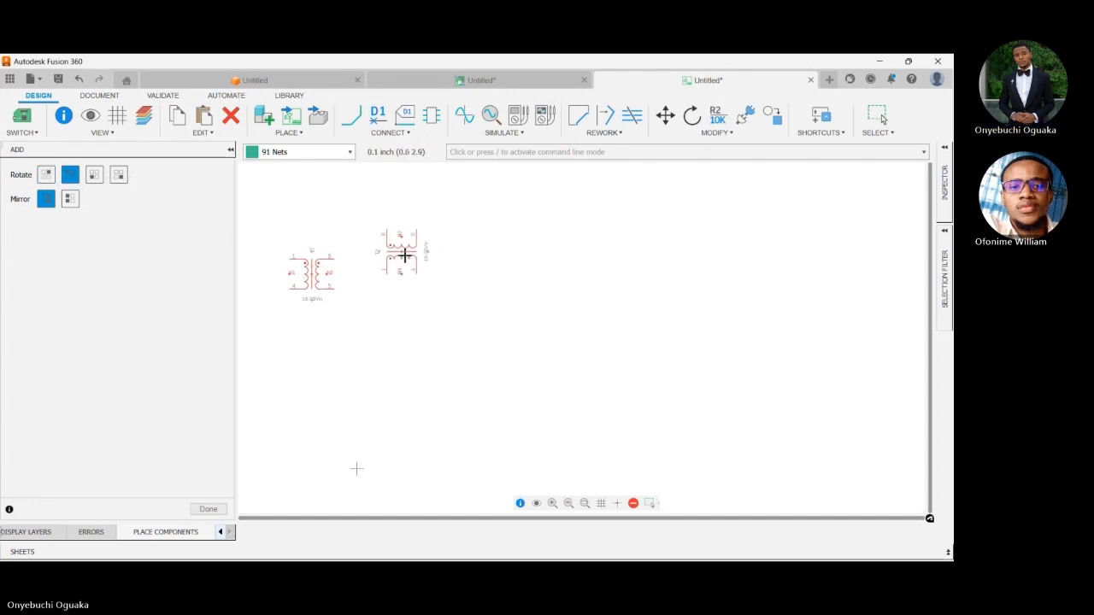
click(94, 175)
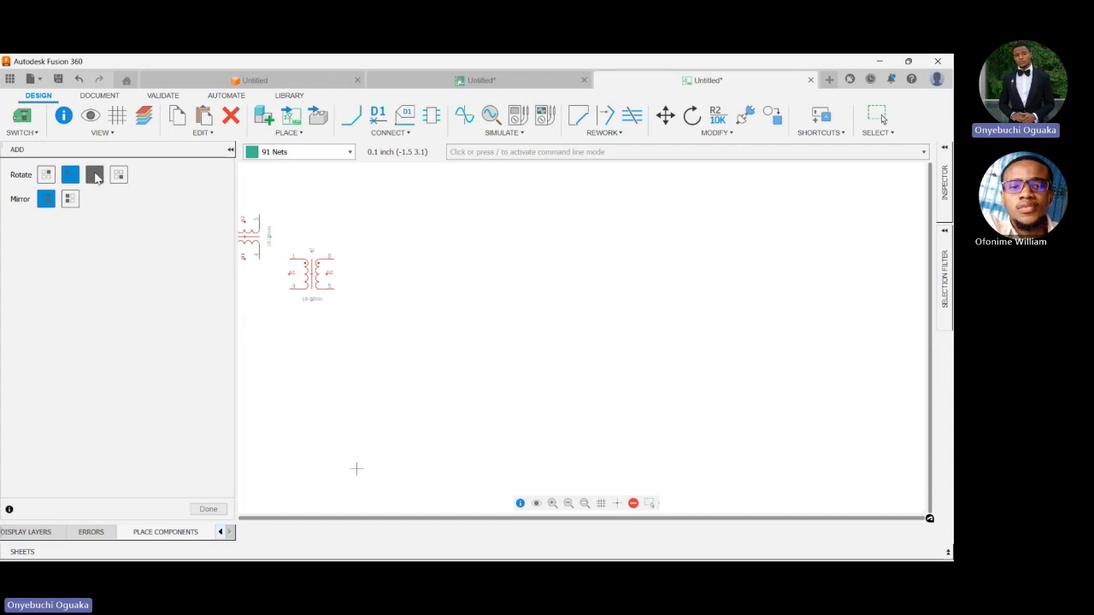
click(94, 175)
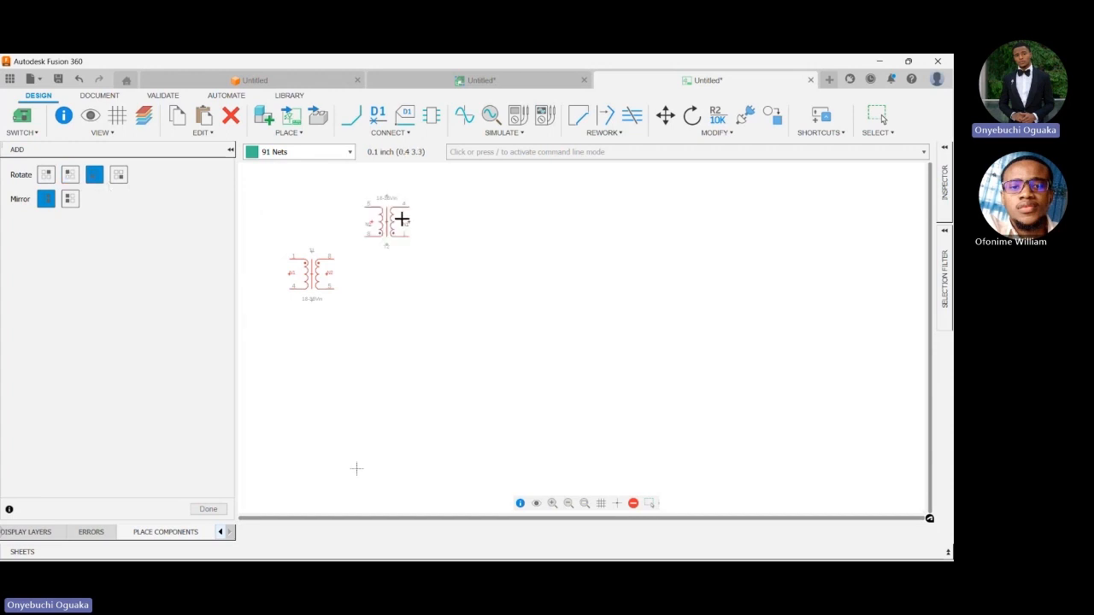
click(118, 175)
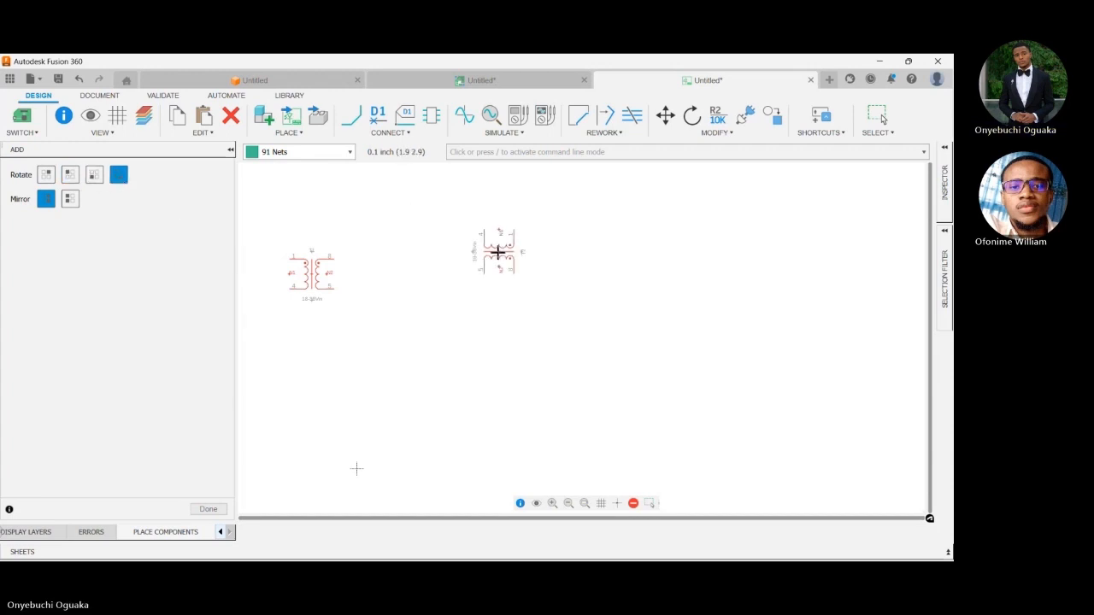
click(46, 174)
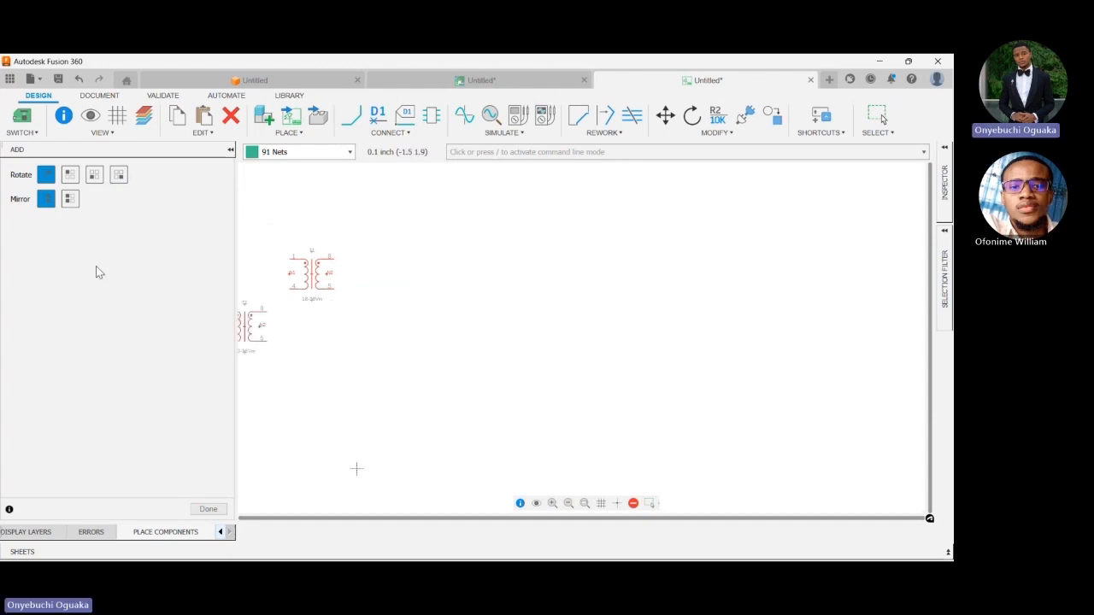
click(208, 509)
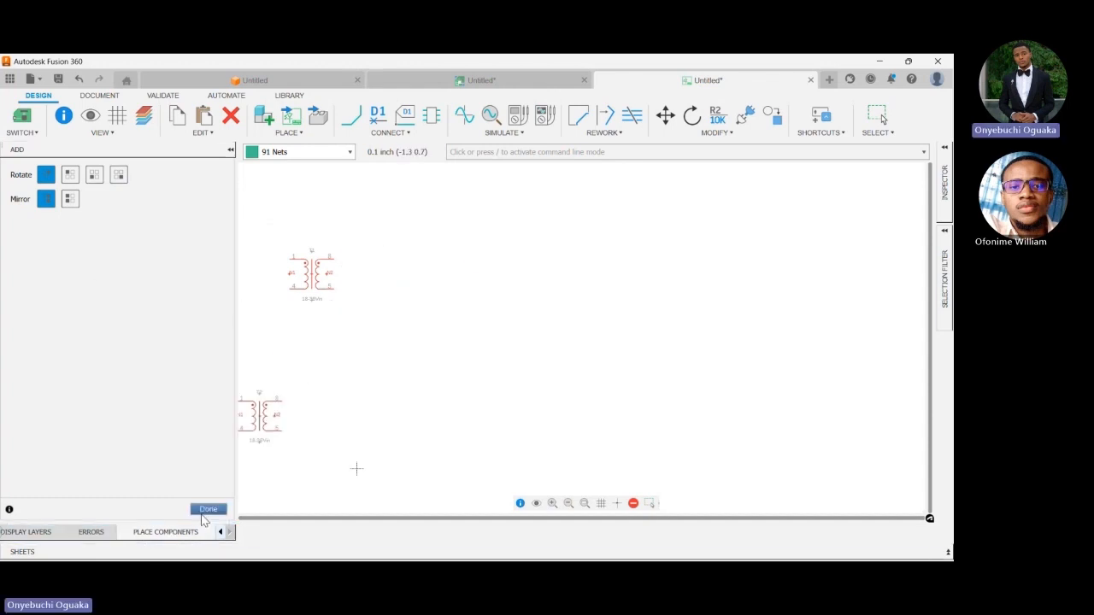
click(208, 509)
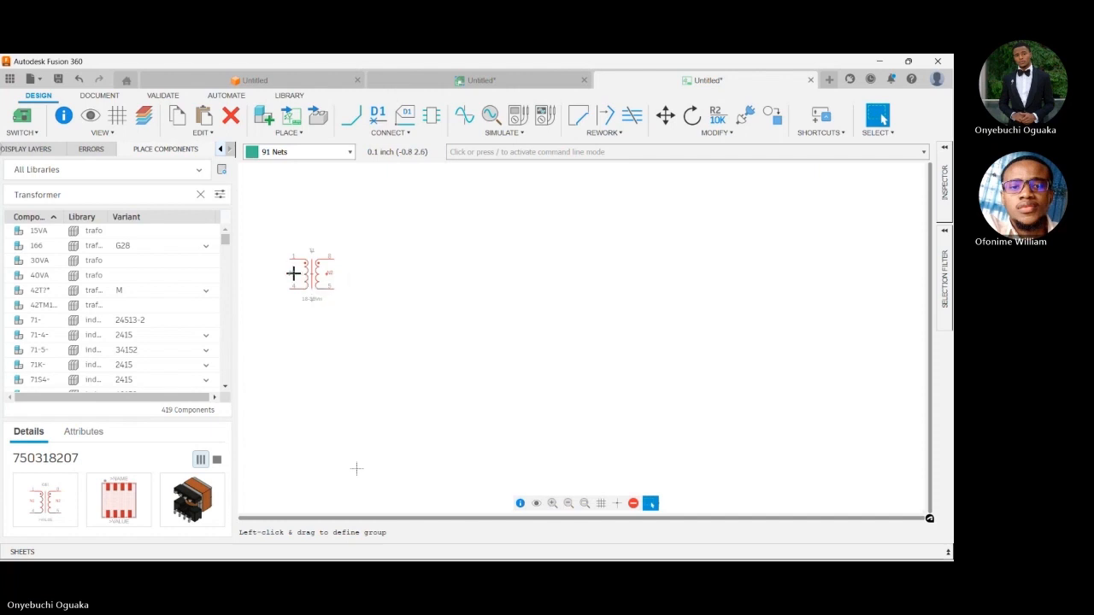
- Remove the placed transformer from the schematic and clear the component selection
click(137, 308)
key(Escape)
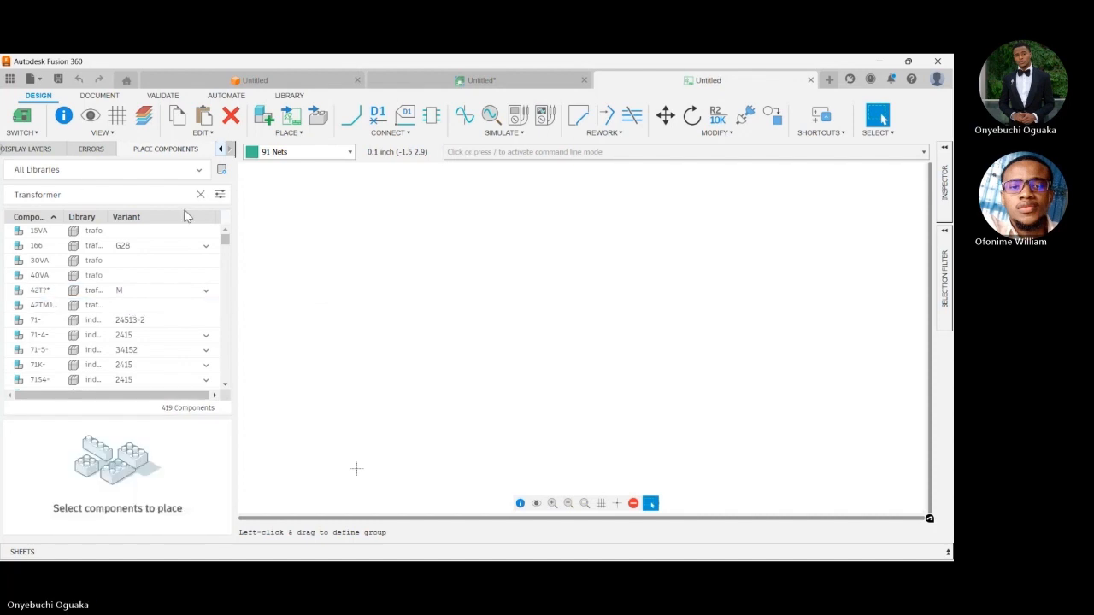
- Clear the component filter and look through the library list from 19inch down to the con- connector libraries
click(200, 194)
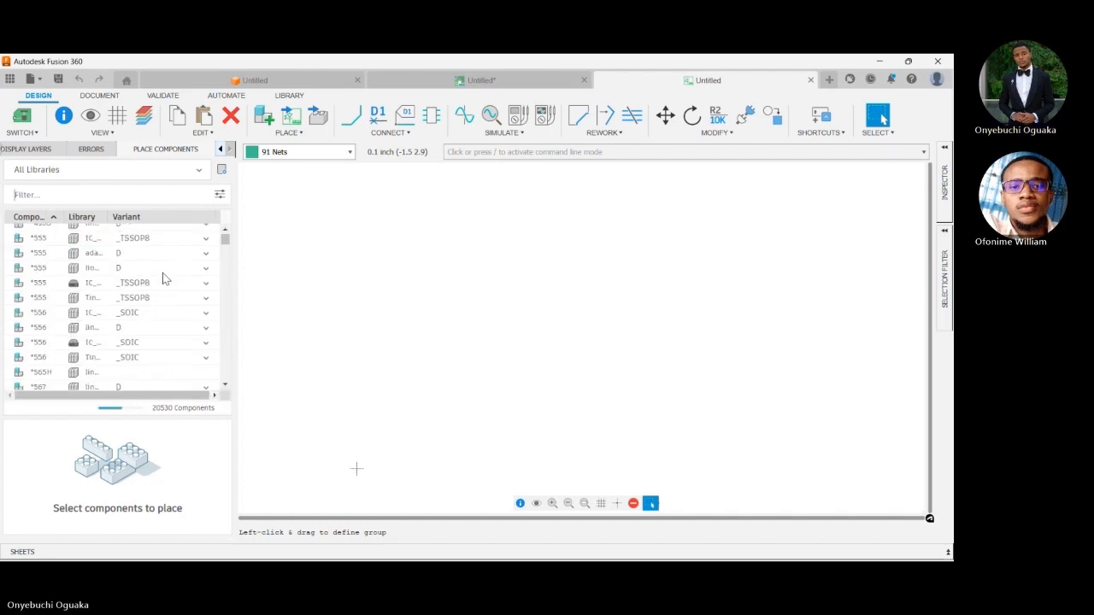
click(133, 194)
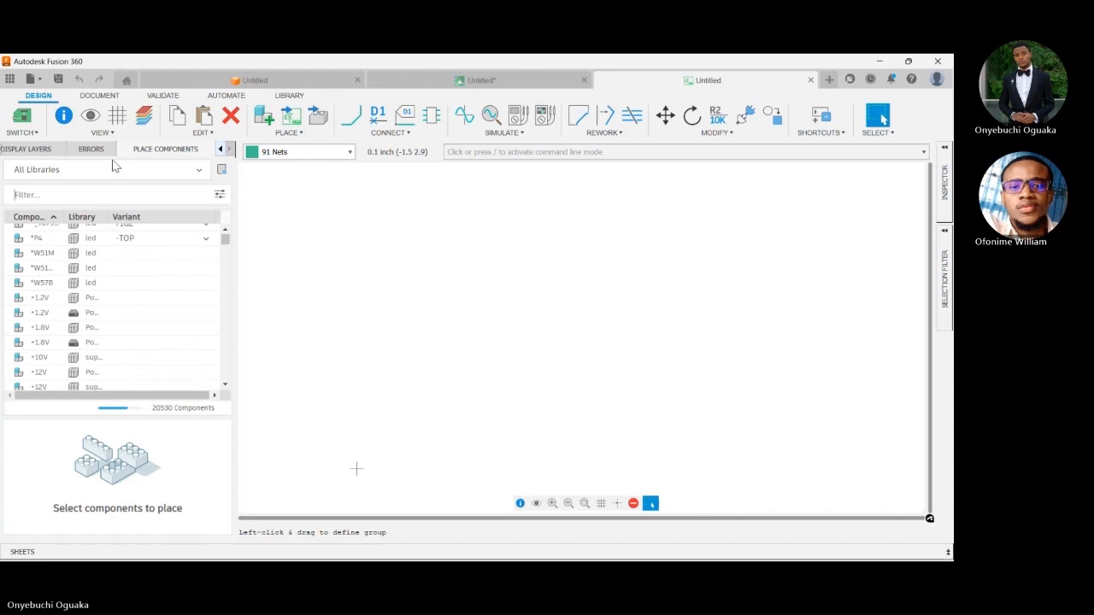
click(114, 168)
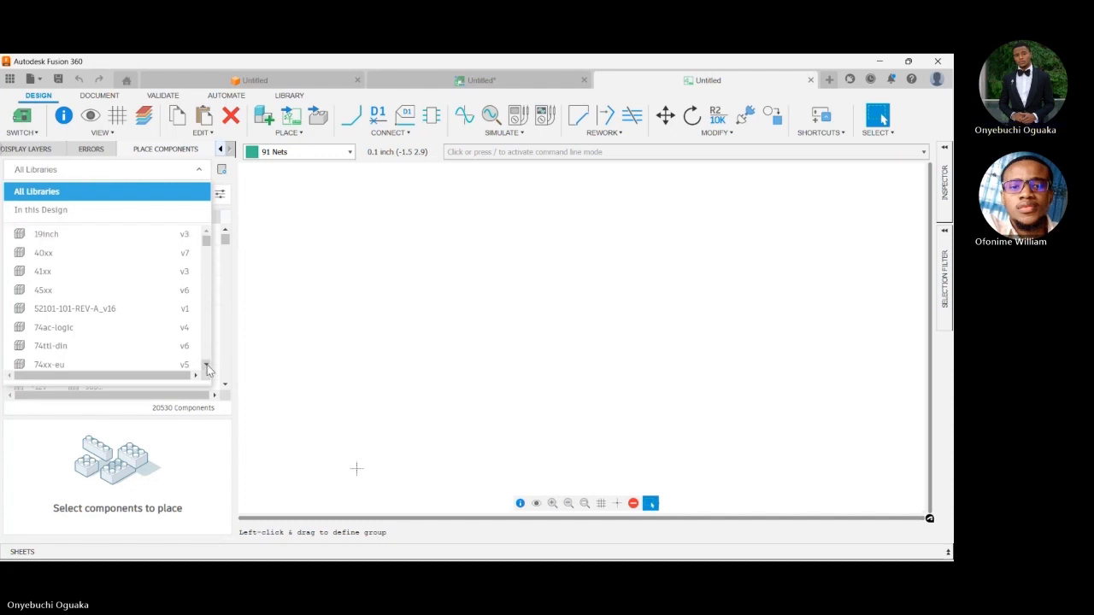
click(206, 367)
click(207, 367)
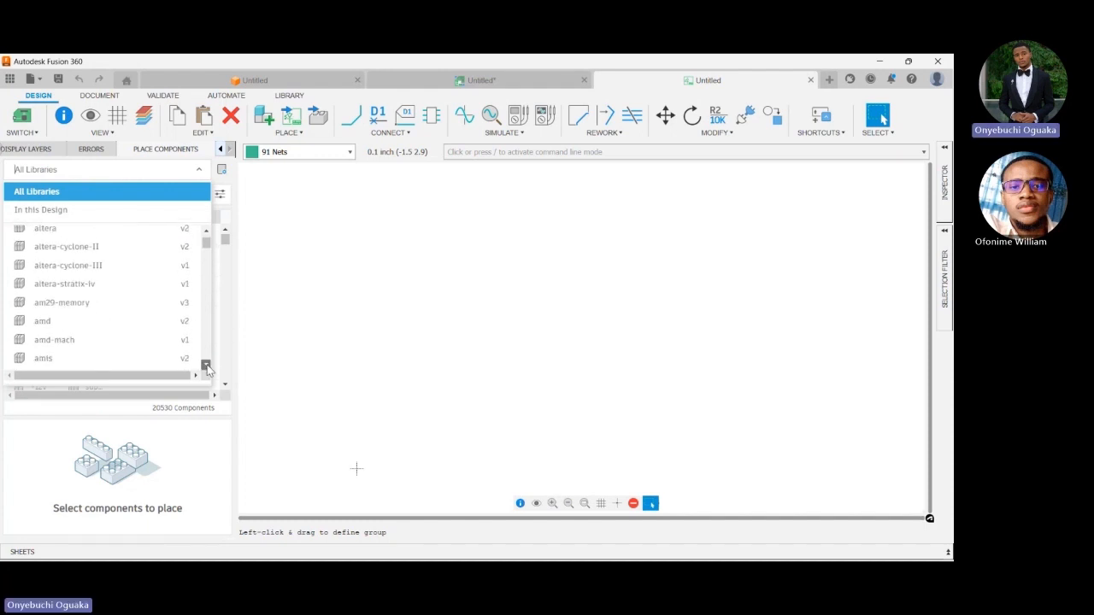
click(206, 367)
click(207, 367)
click(207, 367)
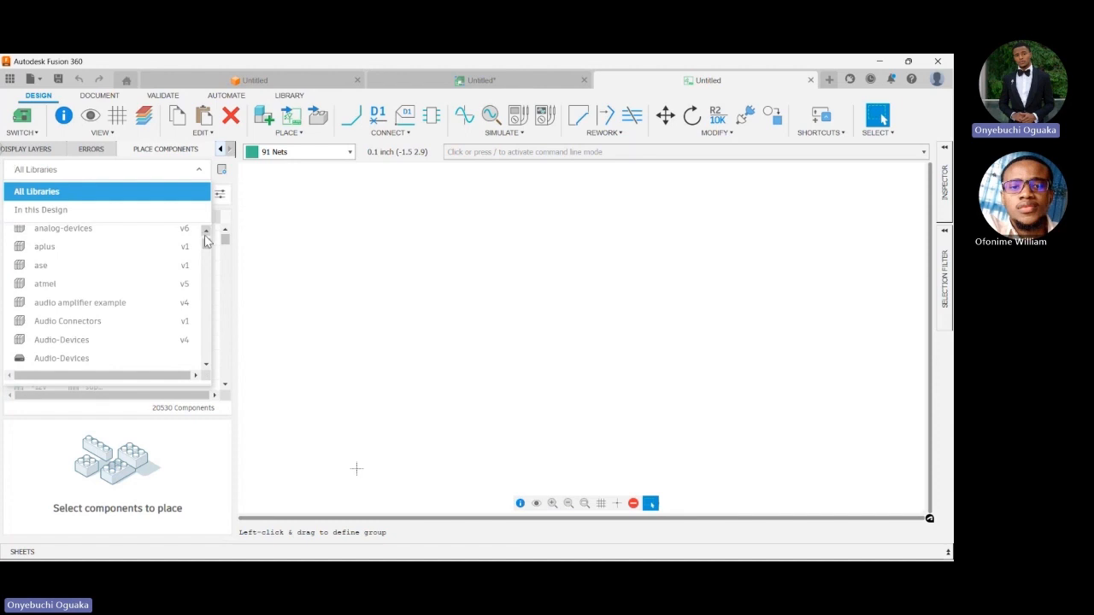
scroll(206, 248, down, 10)
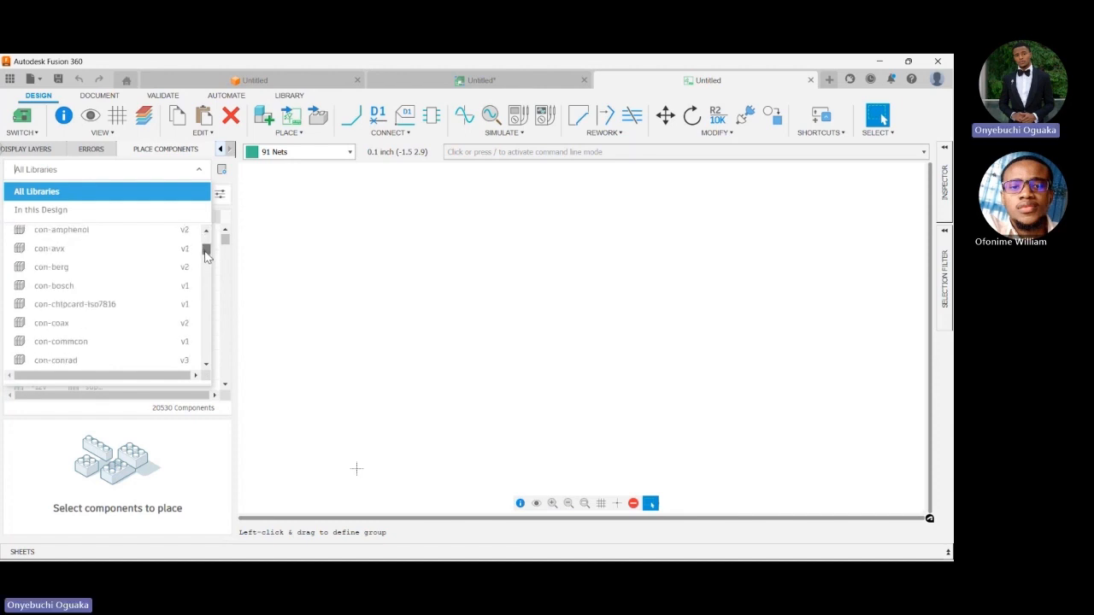
scroll(107, 275, down, 8)
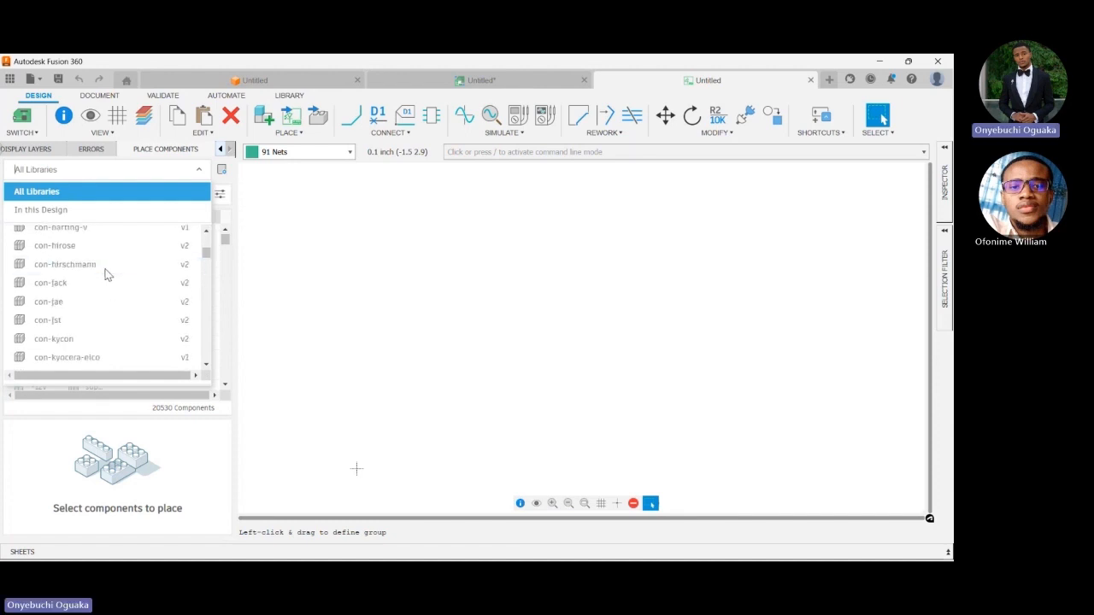
- Examine the available libraries further down the list, from the connector libraries through Diode, Encoders and IC to LED
scroll(107, 282, down, 1)
scroll(106, 282, up, 3)
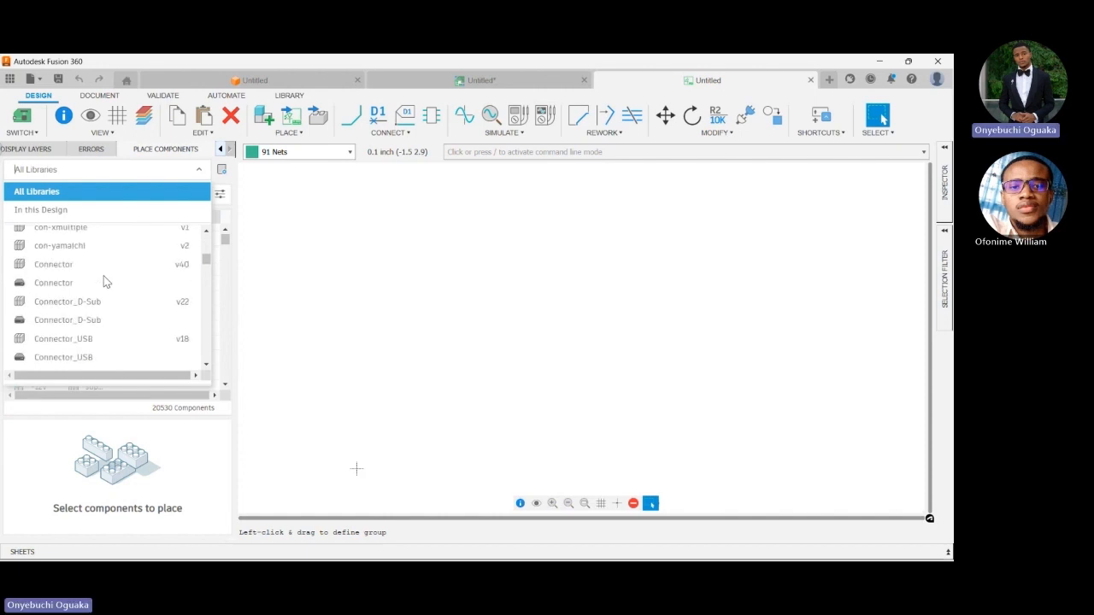
scroll(107, 285, down, 4)
scroll(105, 285, down, 3)
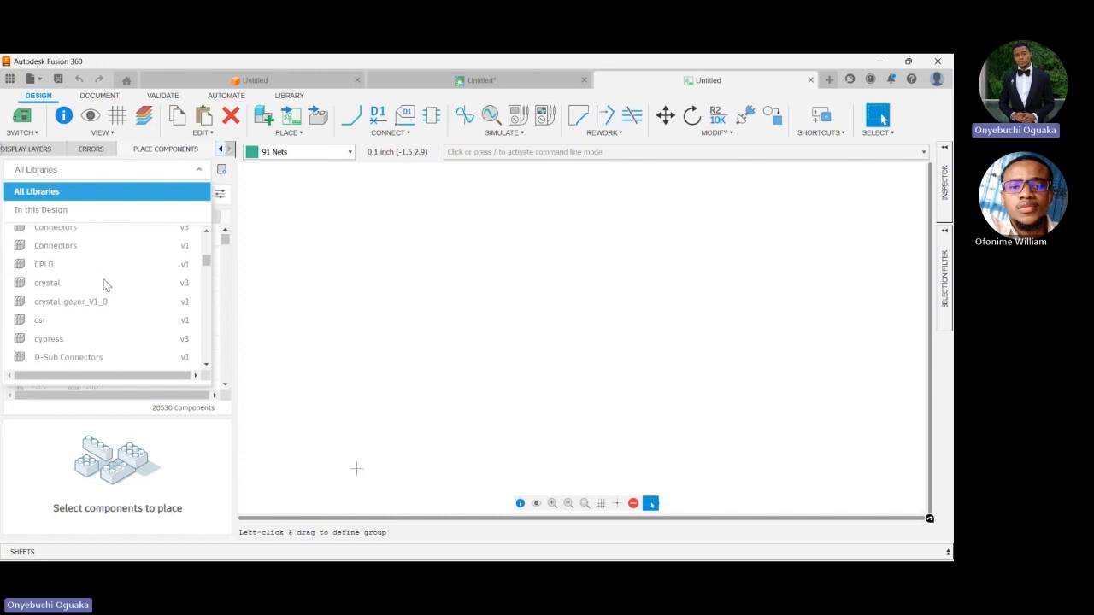
scroll(106, 286, down, 1)
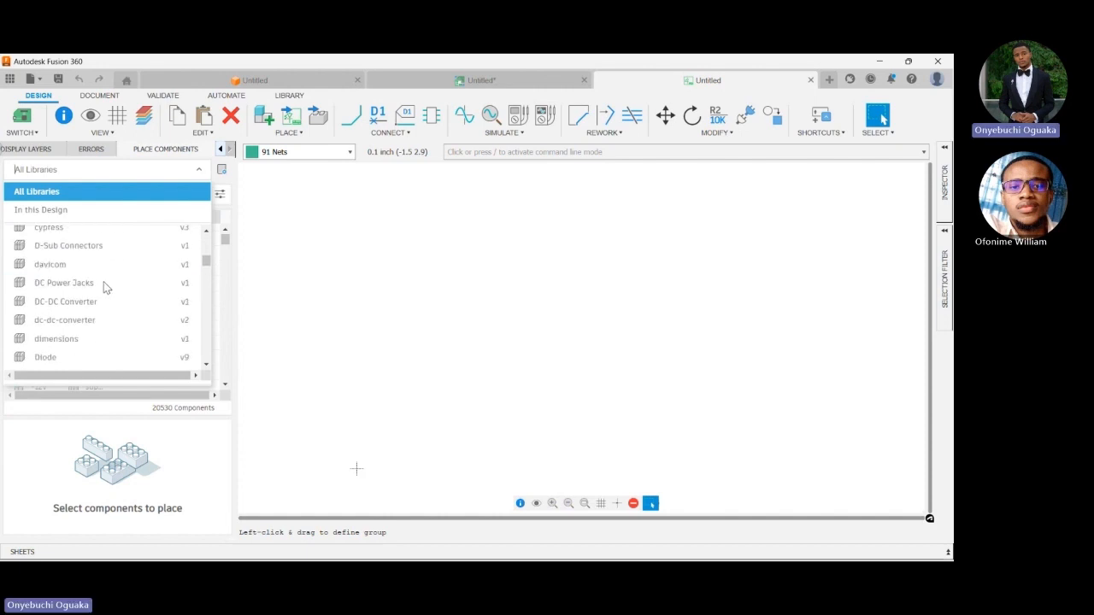
scroll(106, 288, down, 1)
scroll(86, 268, up, 1)
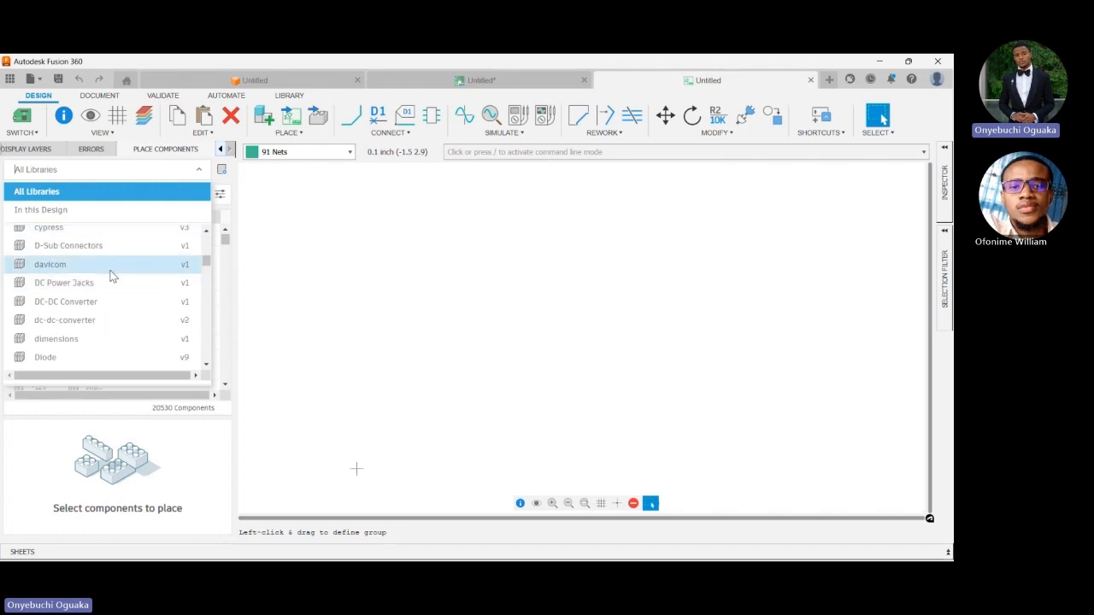
scroll(122, 300, down, 1)
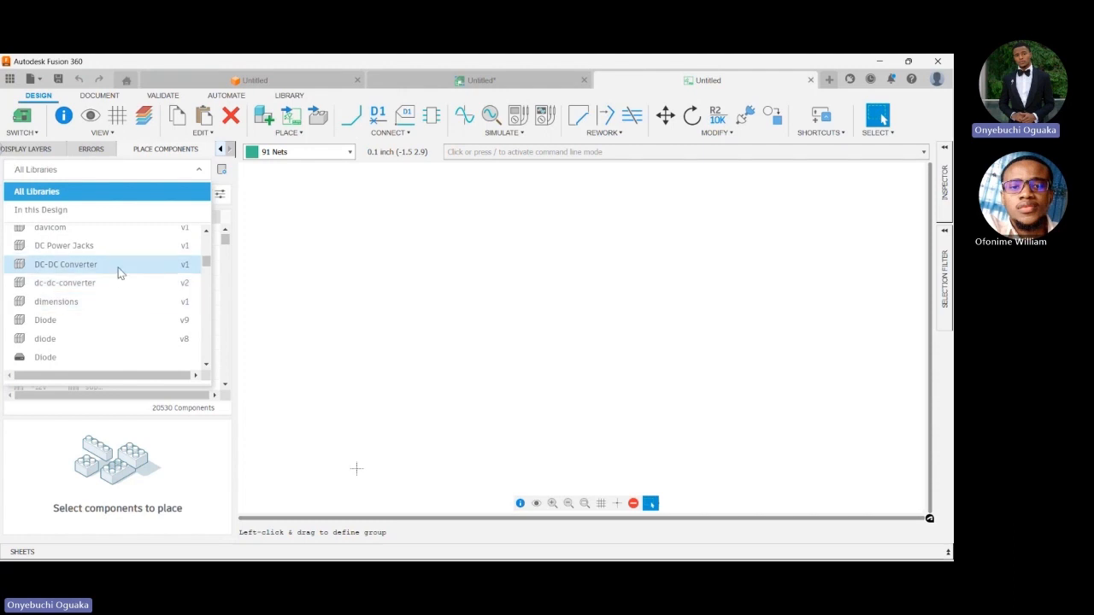
scroll(116, 309, down, 2)
scroll(118, 310, down, 4)
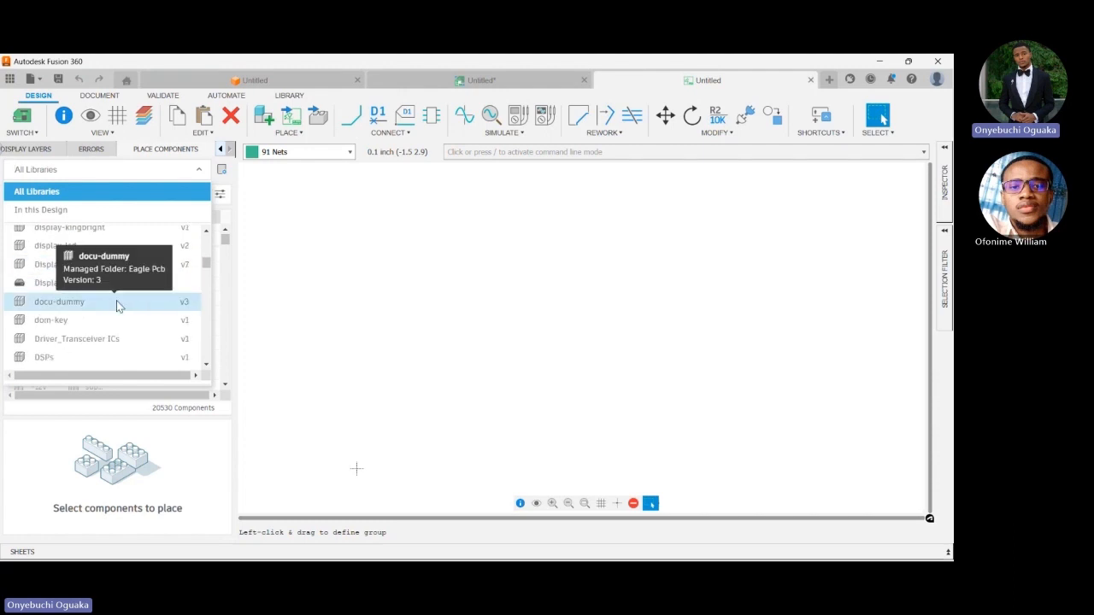
scroll(117, 310, down, 5)
scroll(117, 308, up, 2)
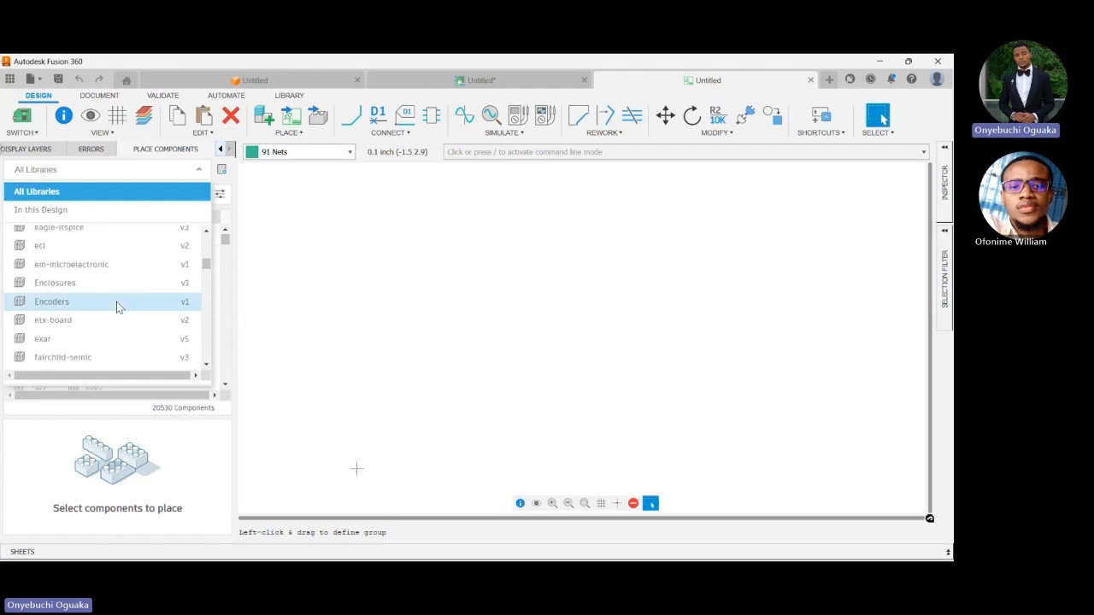
scroll(117, 308, down, 4)
scroll(119, 308, down, 8)
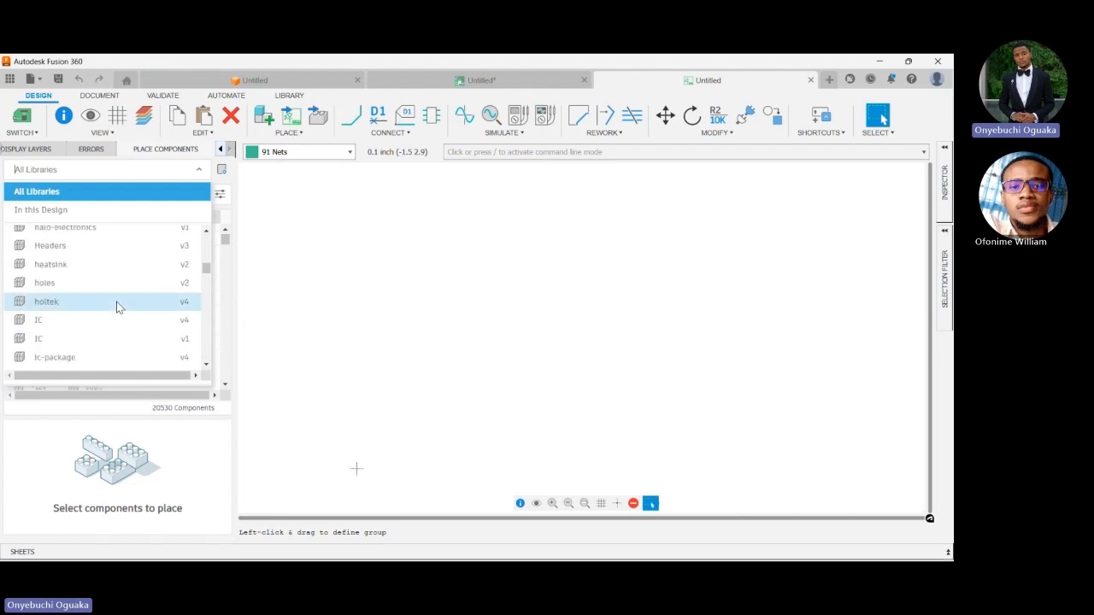
scroll(119, 308, down, 8)
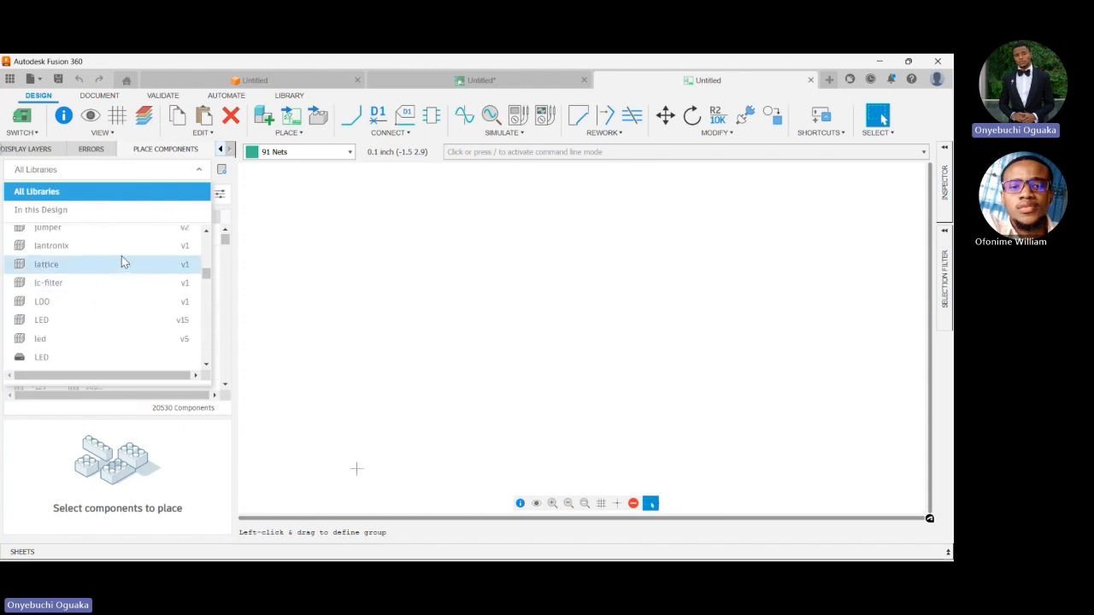
- View the libraries and their in-use status in the Library Manager, and close it
click(222, 170)
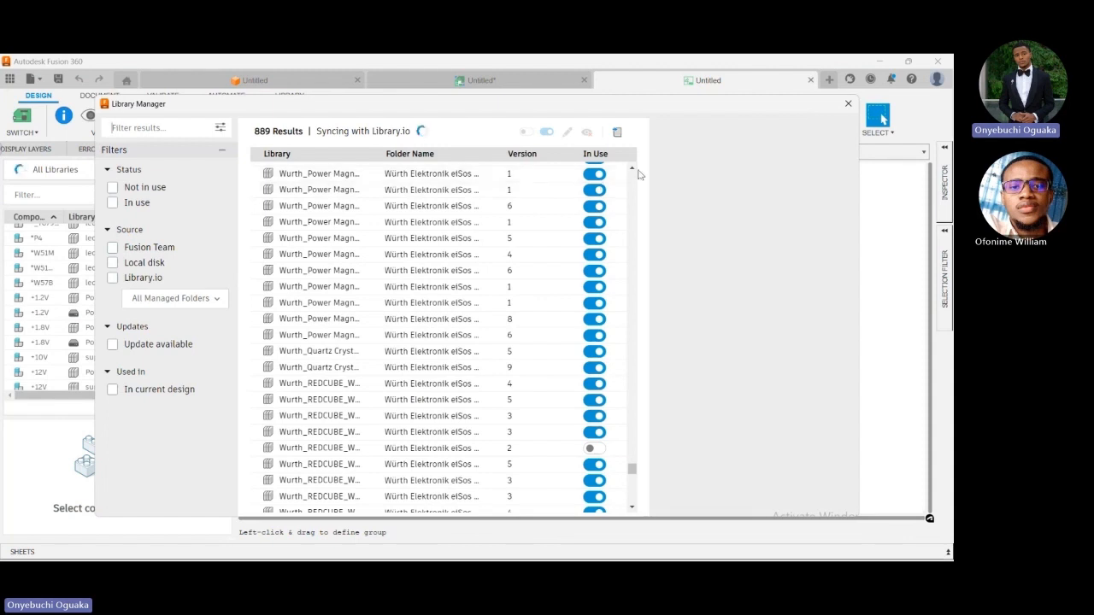
click(848, 104)
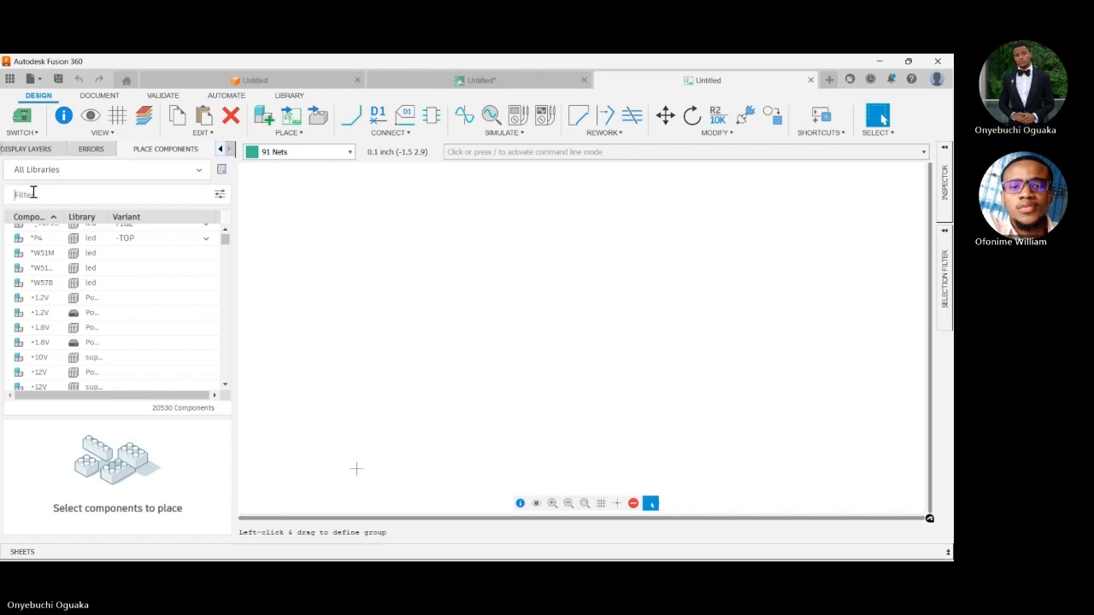
- Filter the components of all libraries by Transformer and inspect the details and attribute set of 15VA
text(Transistor)
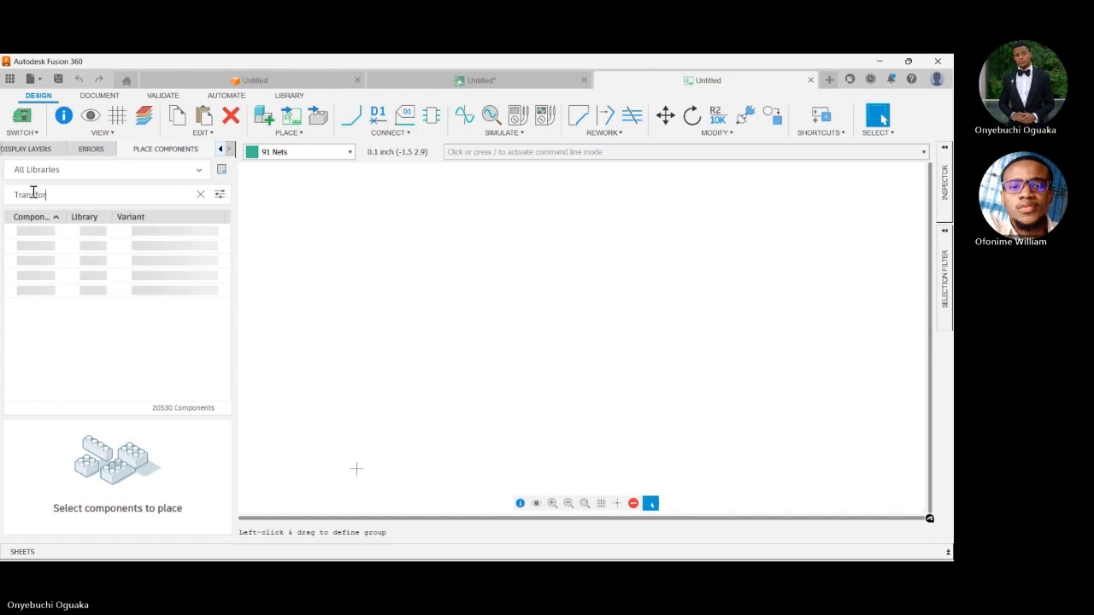
text(mer)
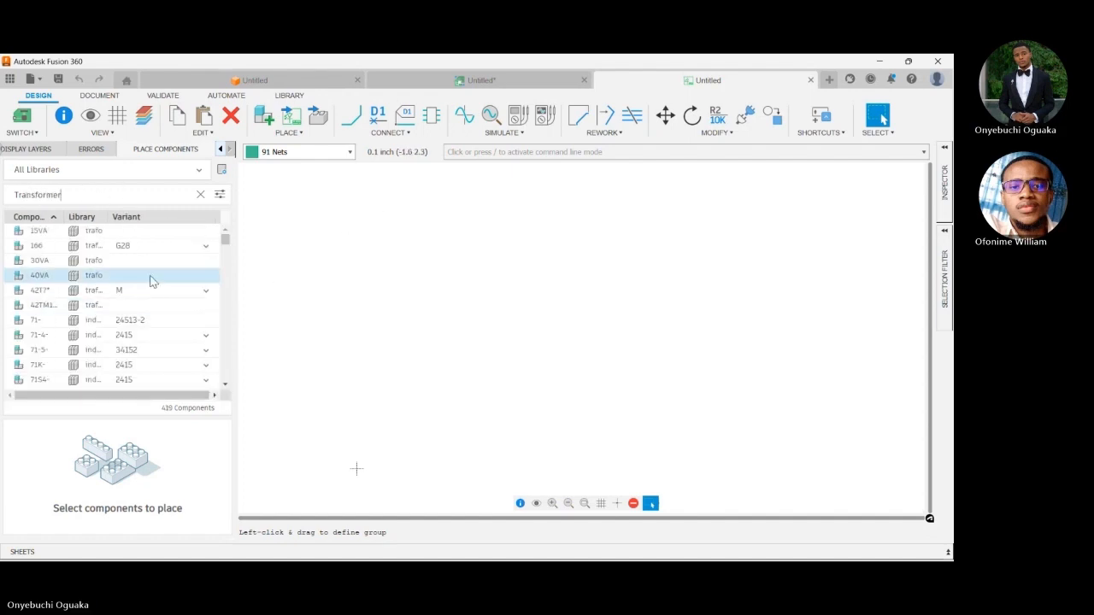
click(111, 231)
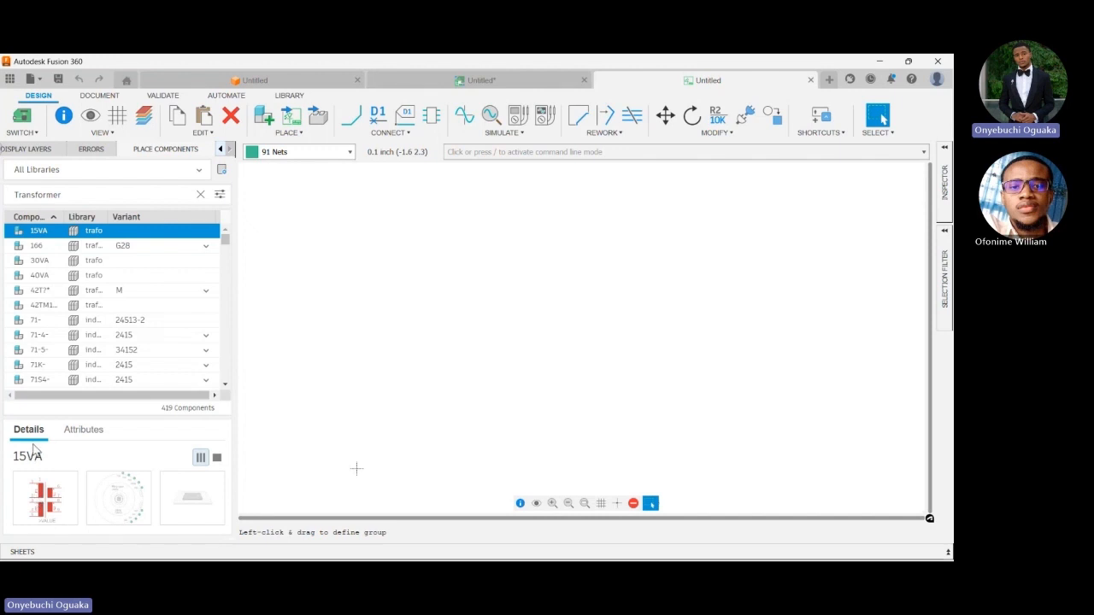
click(69, 433)
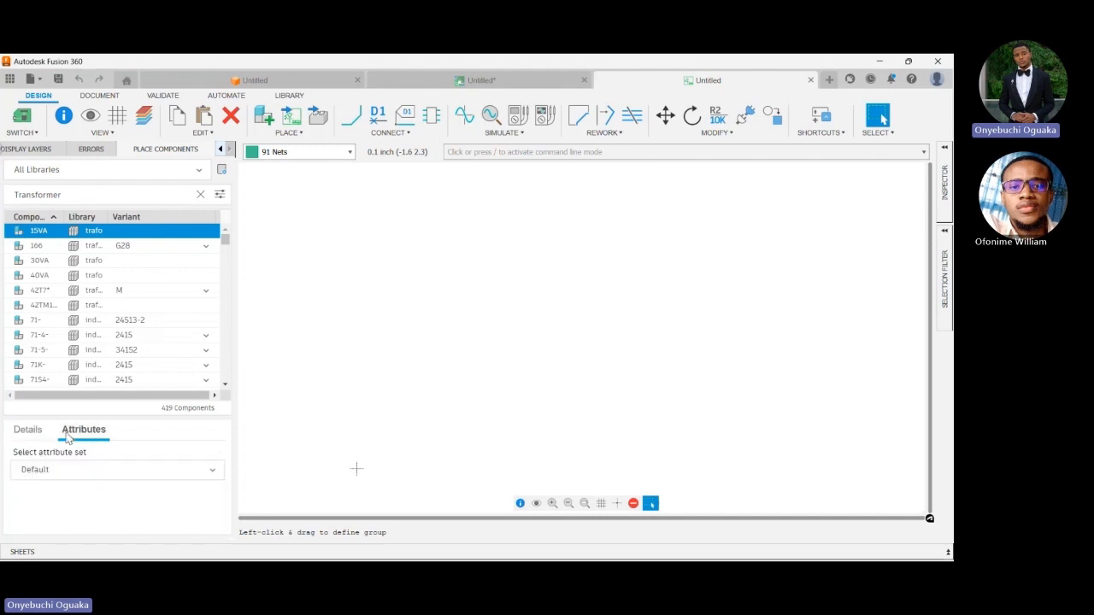
click(193, 476)
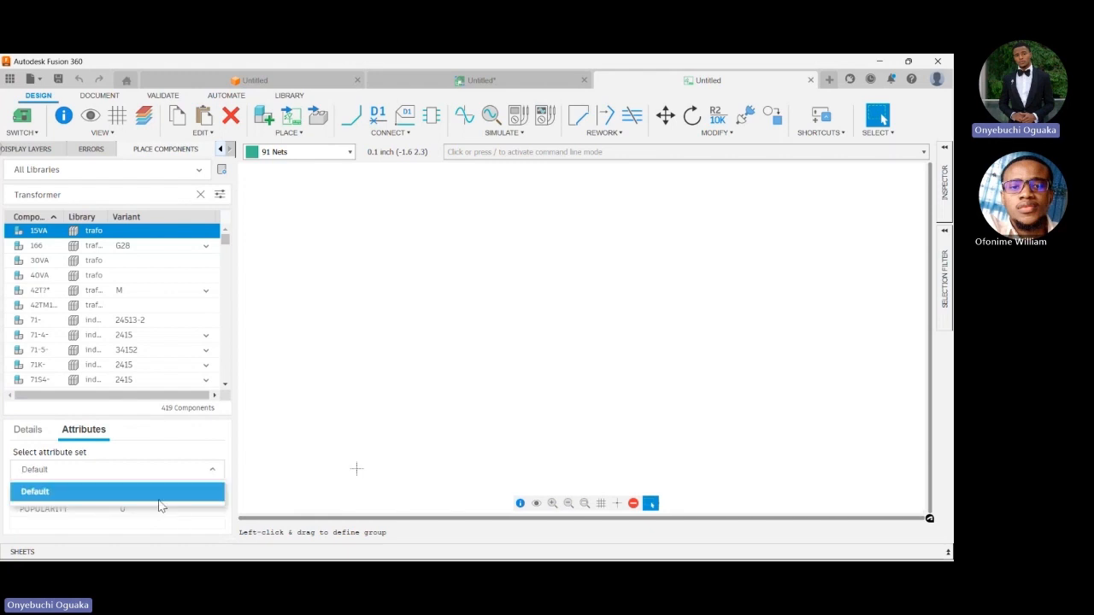
click(200, 474)
click(28, 432)
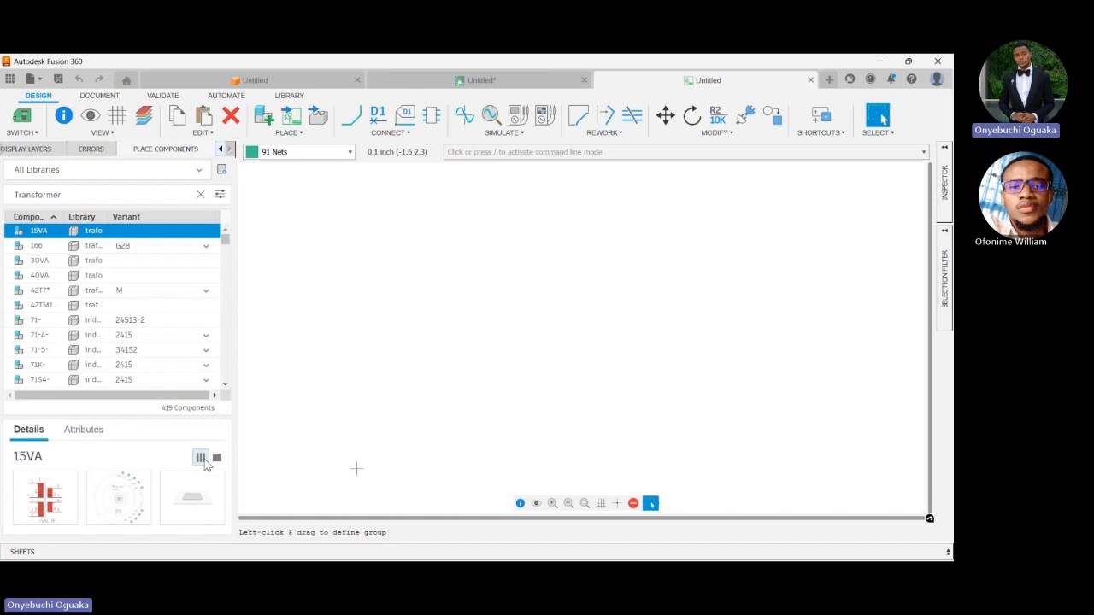
- Preview the 166G28, 30VA, 40VA and 42TM001 transformers and the 42TM1 entry below them
click(98, 248)
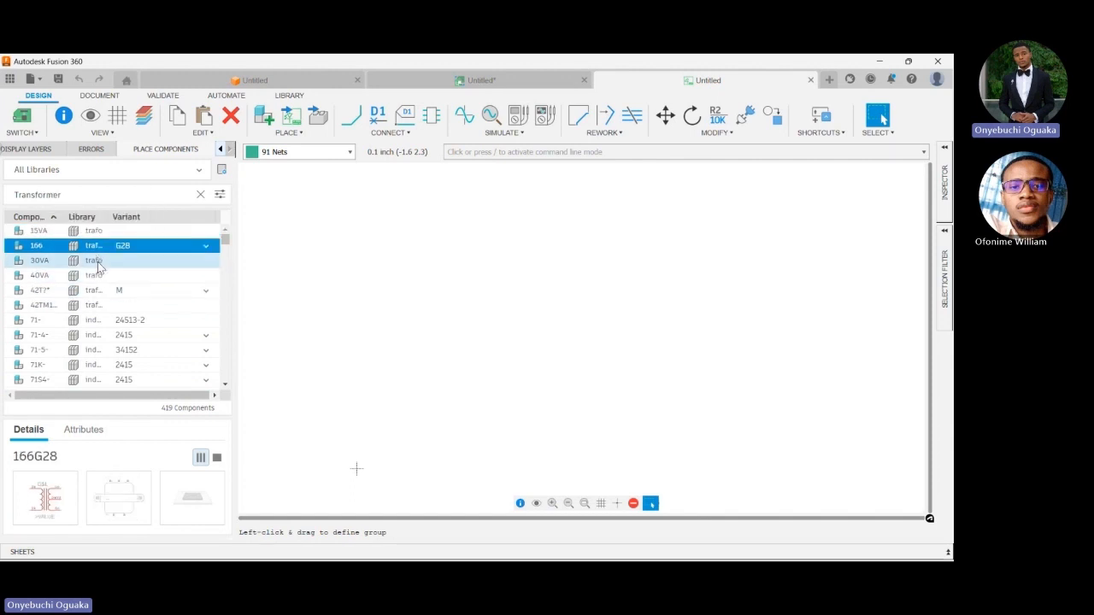
click(99, 261)
click(104, 277)
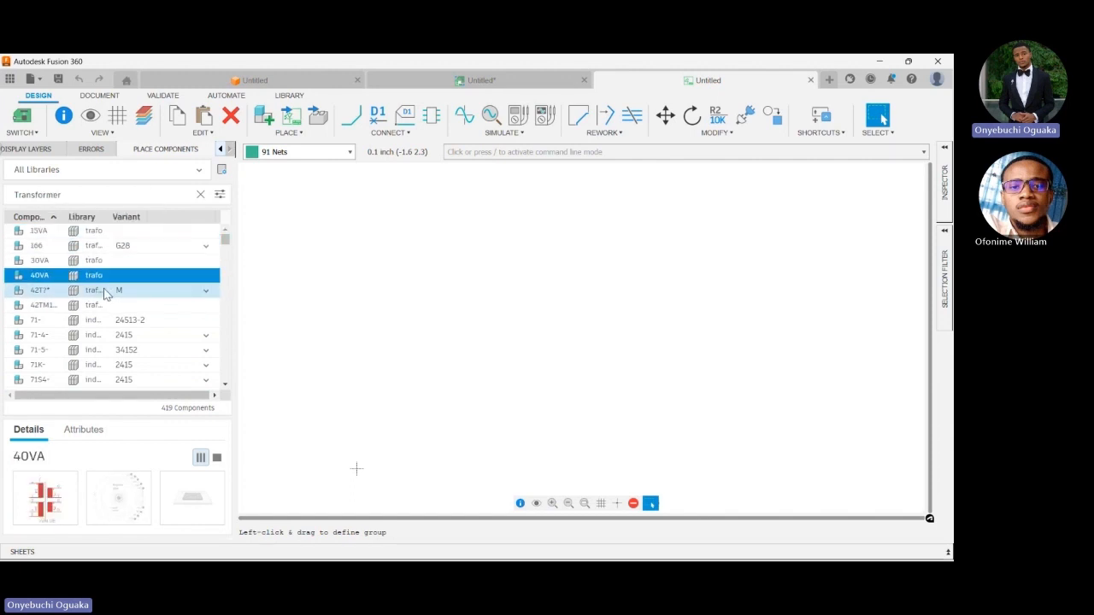
click(104, 293)
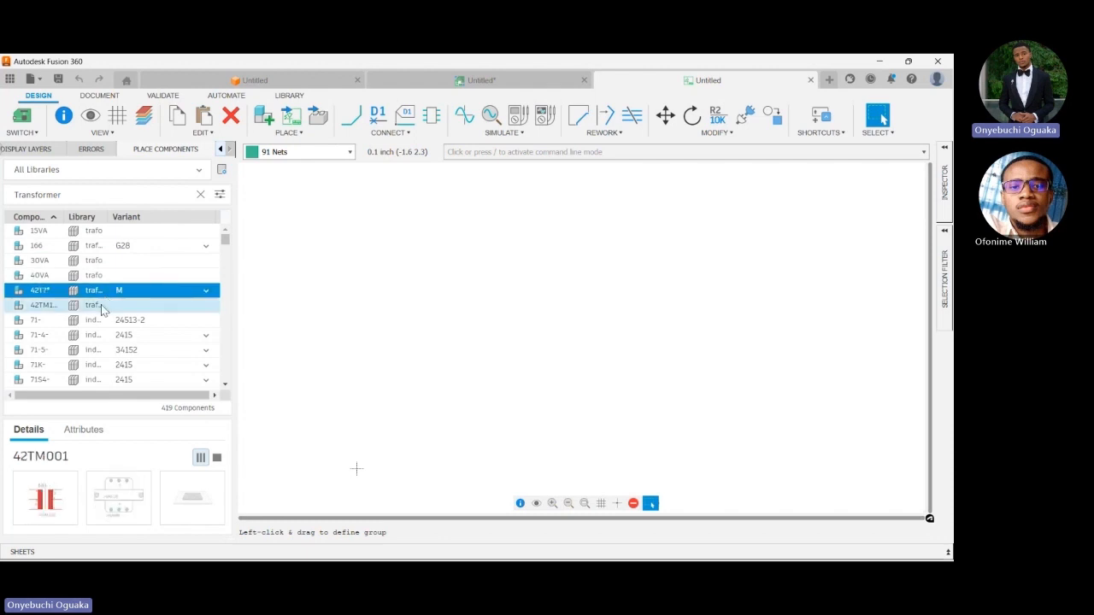
click(101, 306)
- Preview the 71-series transformers one by one, from 71-24513-2 through 71S4-2415 to 71S5-42153
click(99, 322)
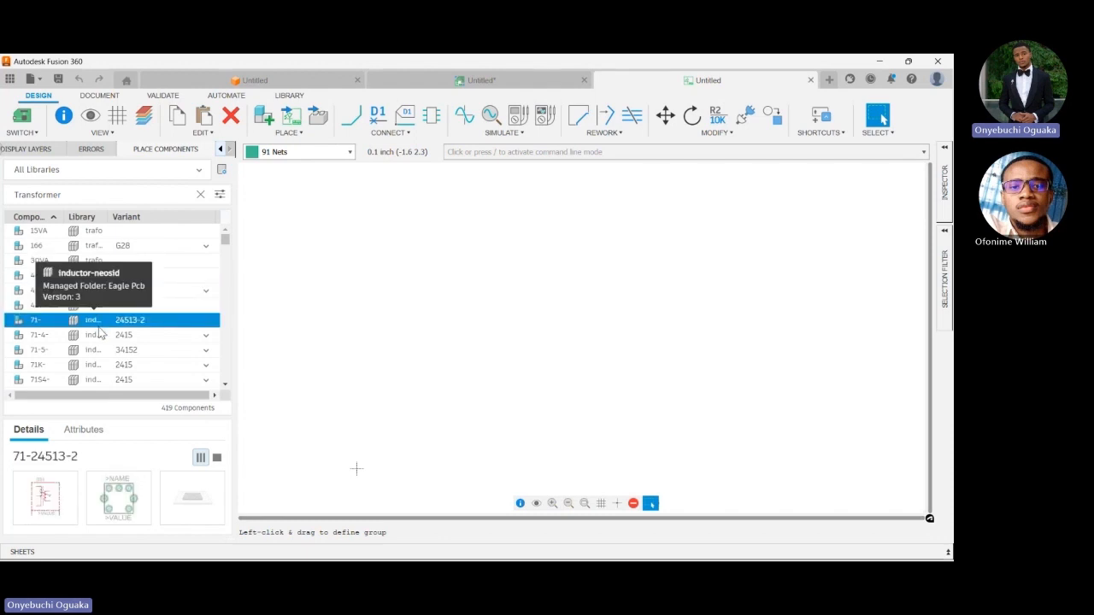
click(99, 336)
click(99, 350)
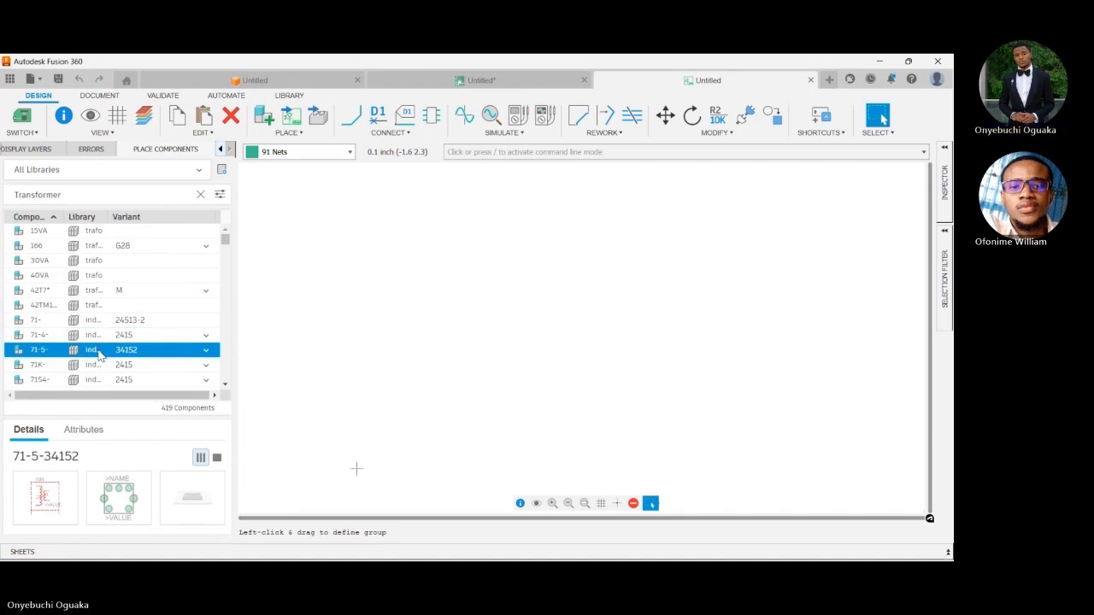
click(101, 365)
click(129, 382)
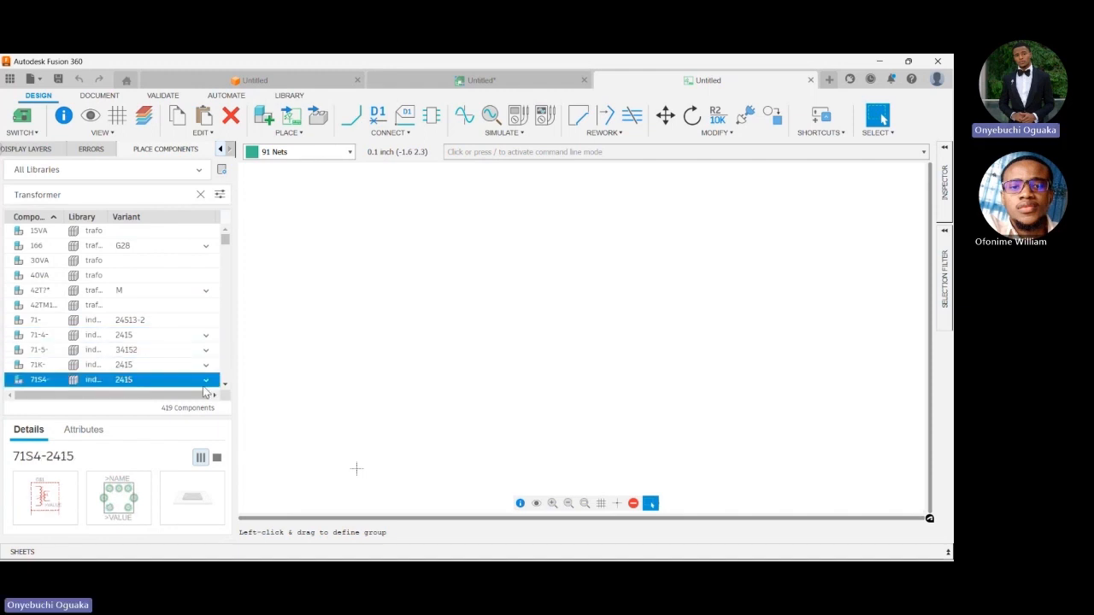
scroll(228, 389, down, 2)
click(228, 388)
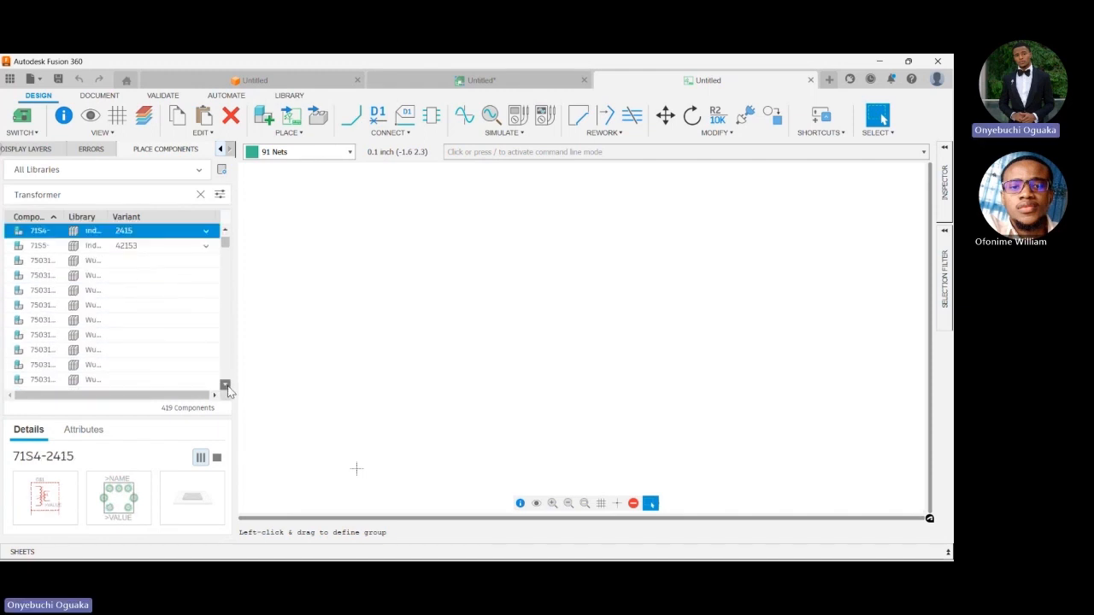
click(94, 247)
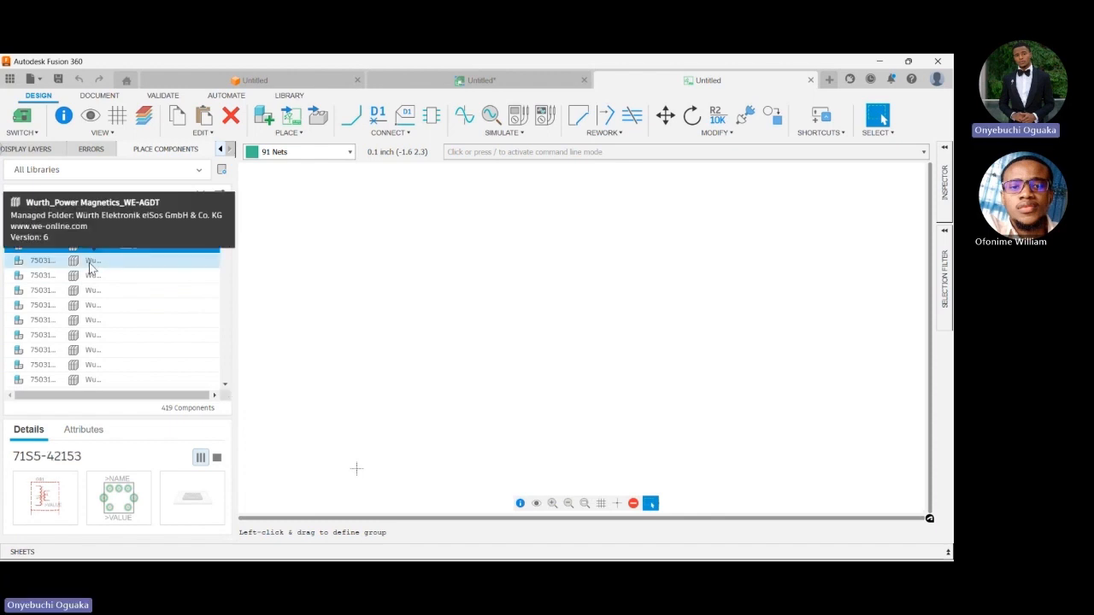
- Preview the Wurth_Power Magnetics_WE-AGDT transformers in sequence, from 750317893 through 750318114 to 750318208
click(90, 263)
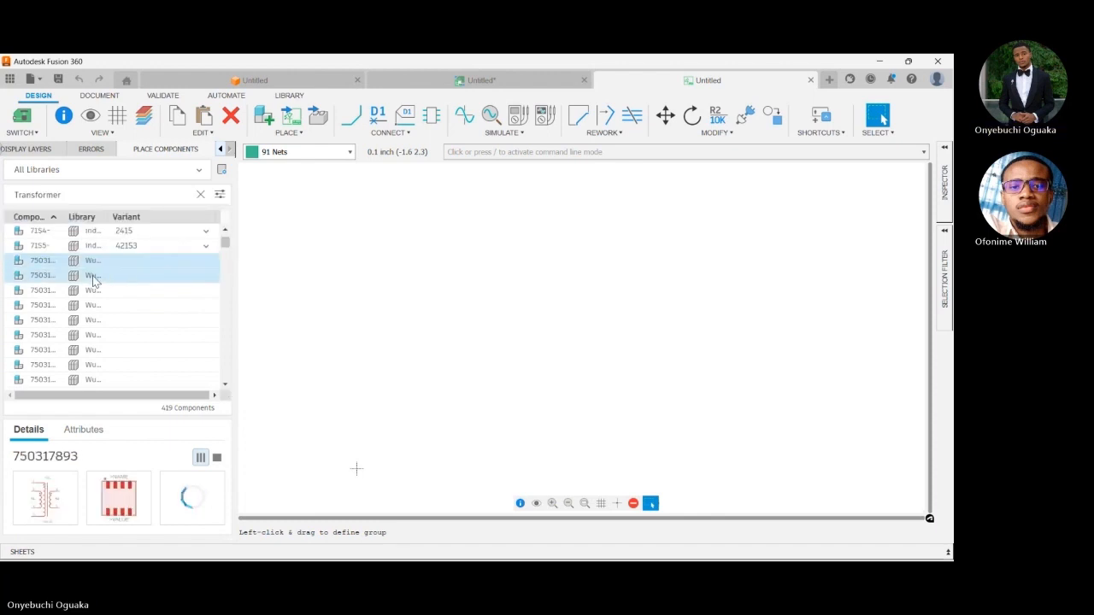
click(92, 277)
key(Down)
key(Down)
key(Down)
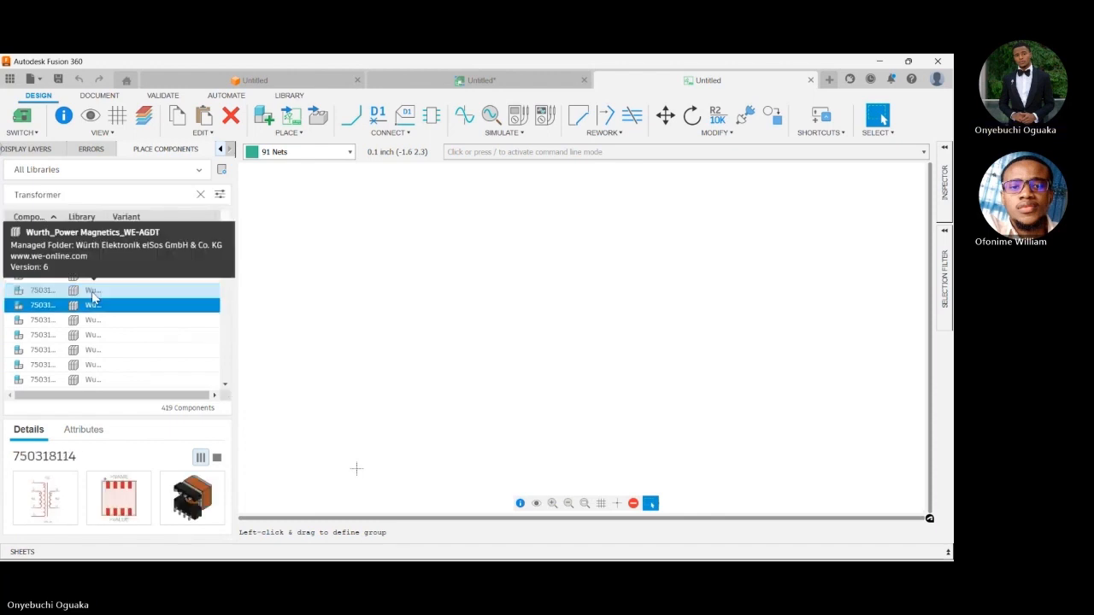
key(Down)
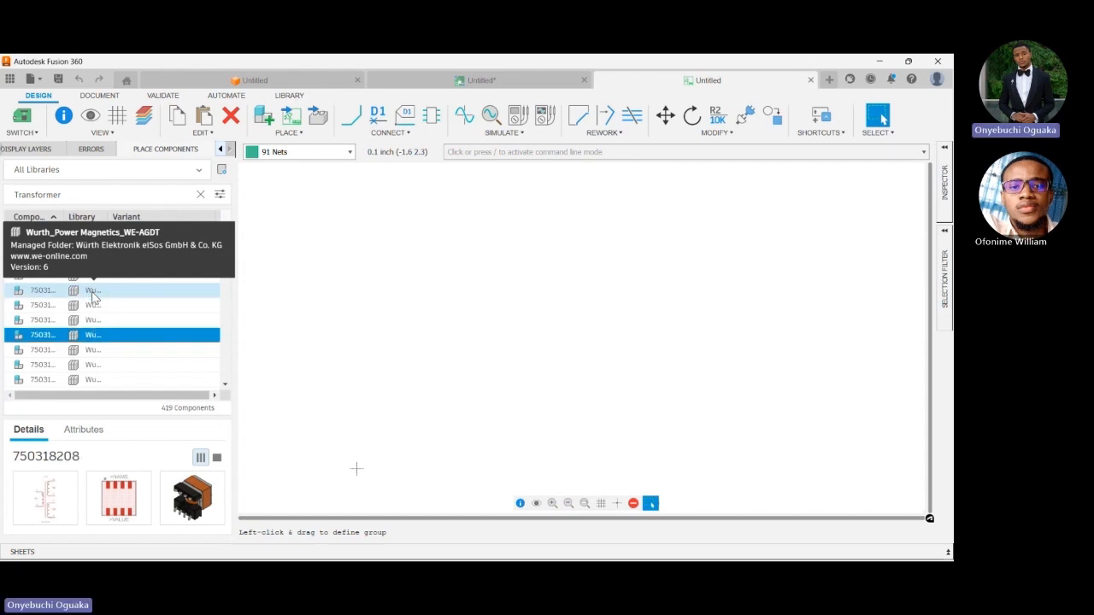
key(Up)
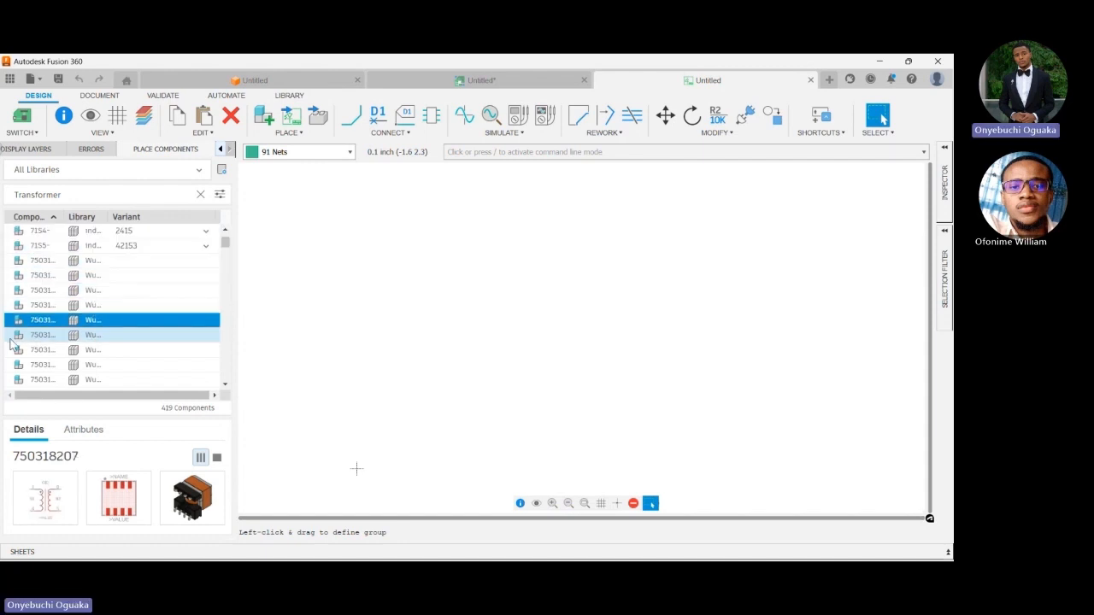
double_click(68, 322)
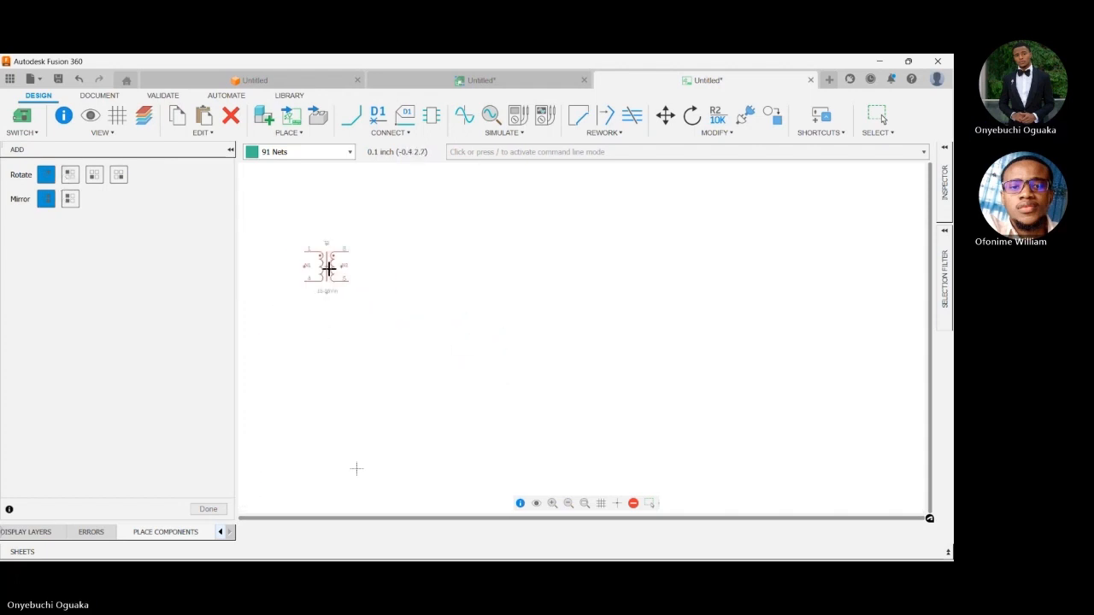
click(205, 509)
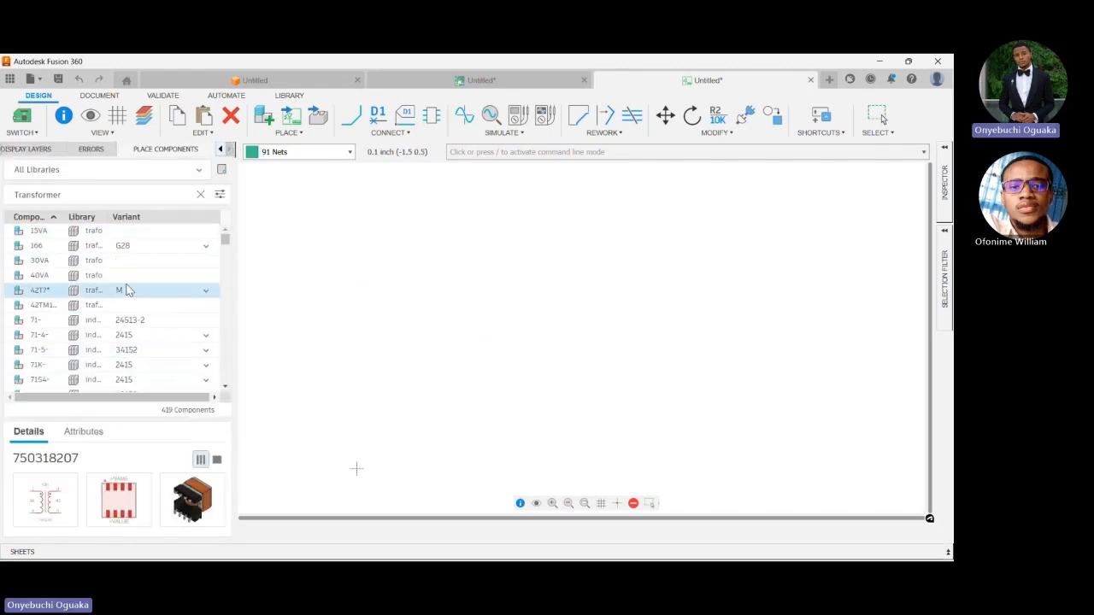
- Browse the filtered transformer list from the 15VA entry down to the Wurth 7503 series
scroll(129, 290, down, 1)
scroll(129, 292, up, 1)
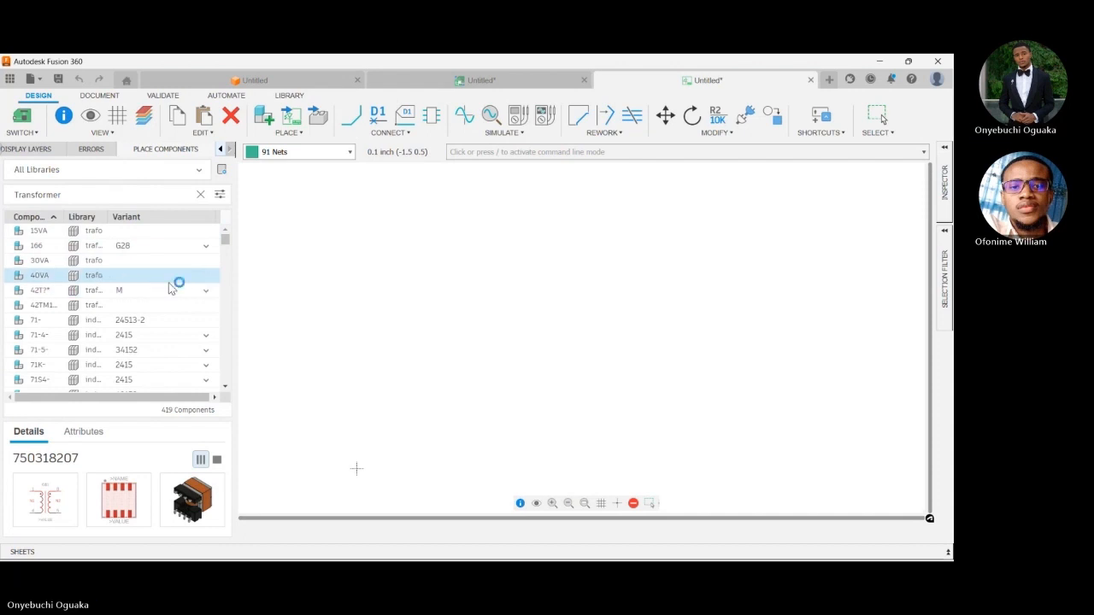
scroll(169, 289, down, 10)
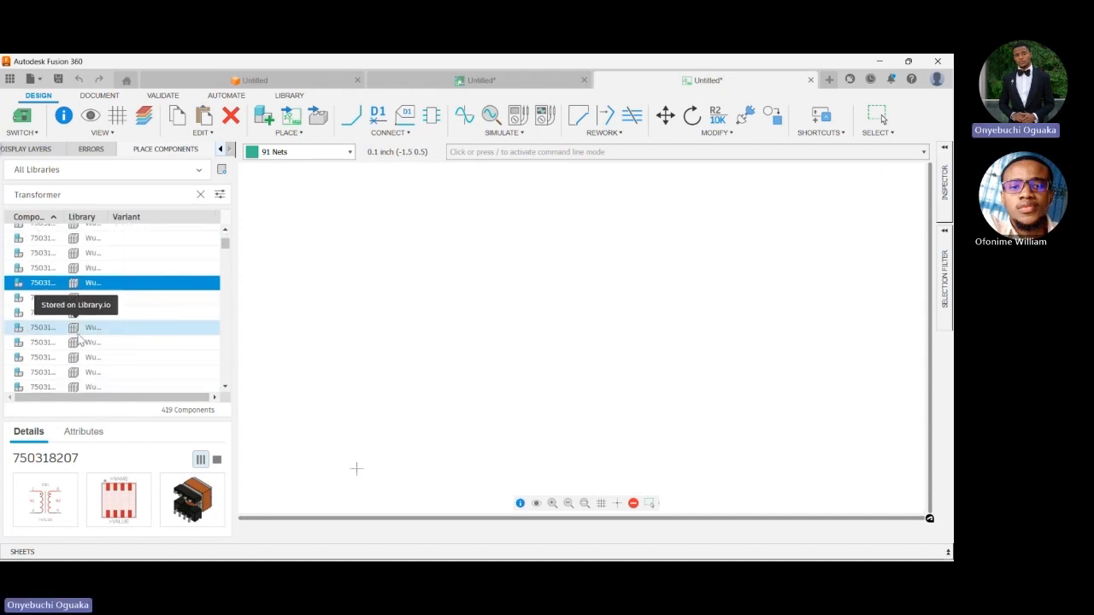
scroll(80, 340, up, 3)
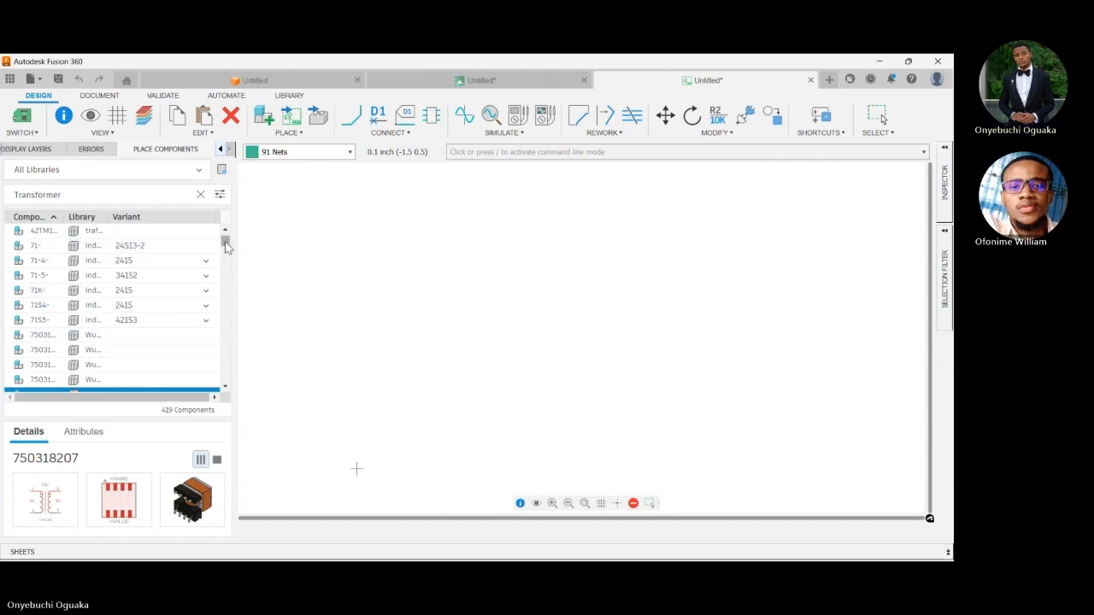
scroll(146, 308, up, 2)
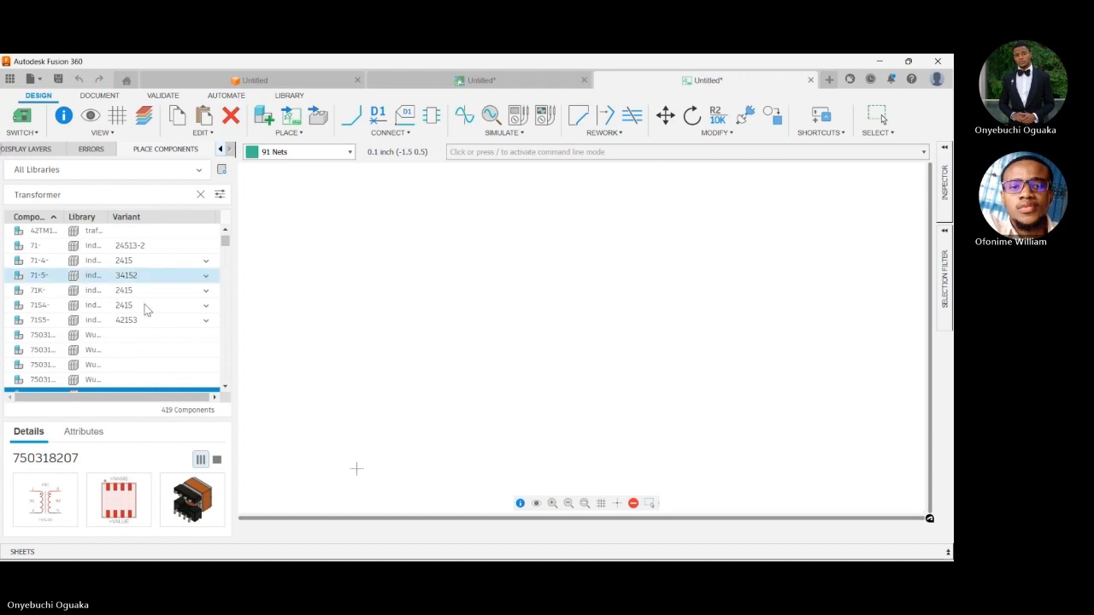
scroll(118, 291, down, 4)
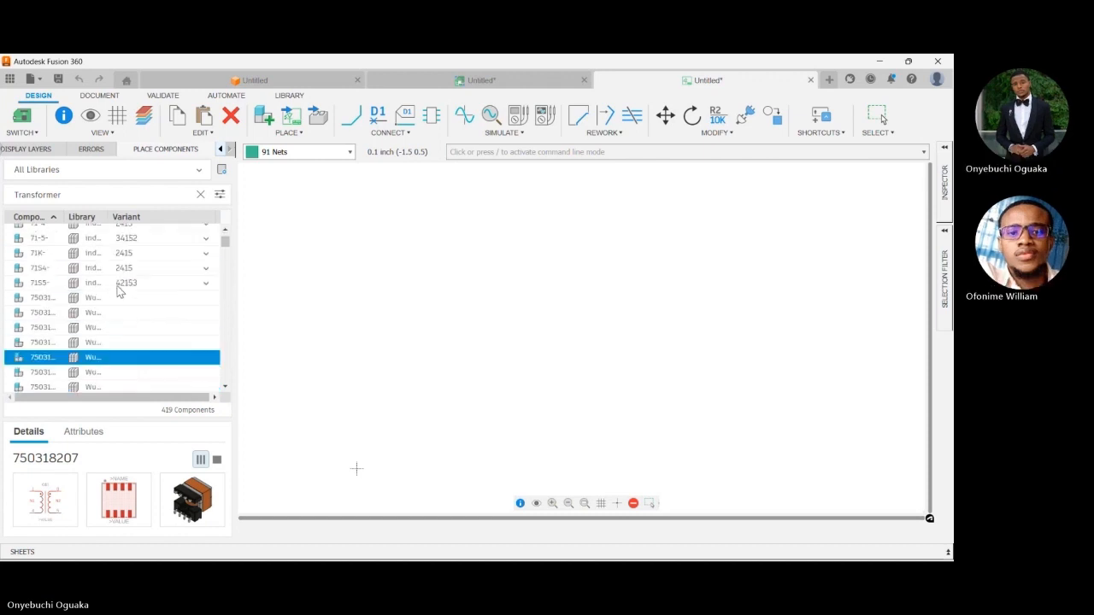
scroll(118, 292, up, 3)
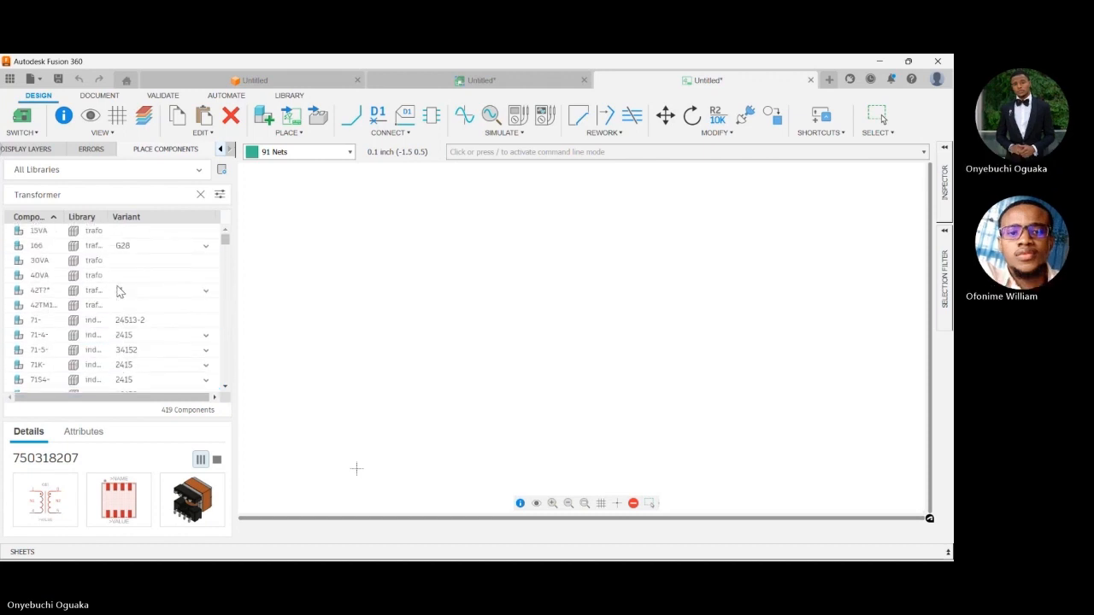
scroll(119, 292, down, 3)
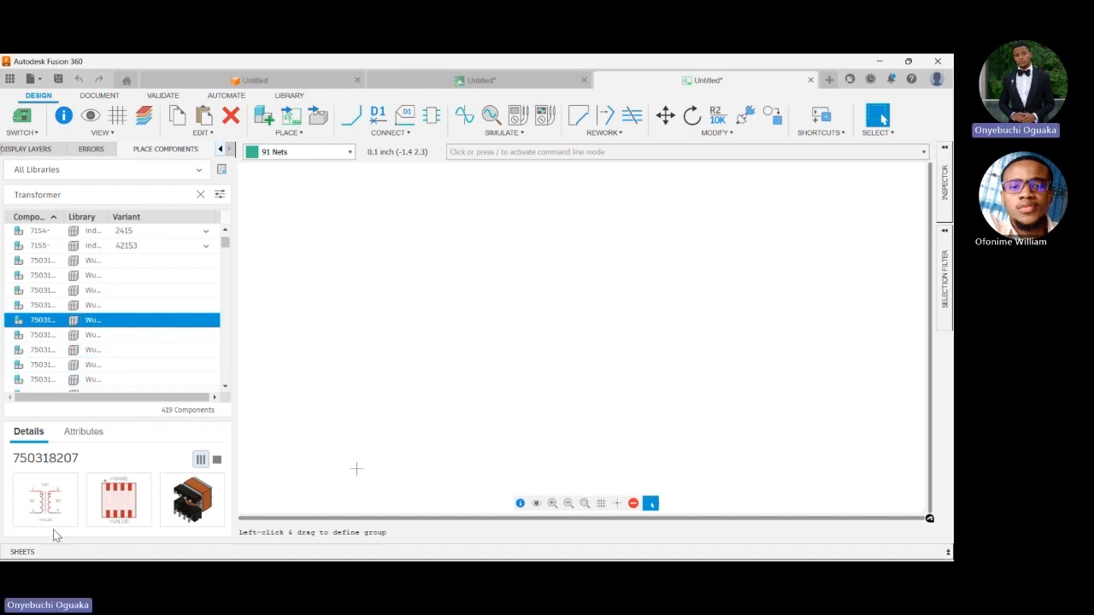
- Place the 750318207 transformer in the upper-left area of the schematic sheet
double_click(84, 321)
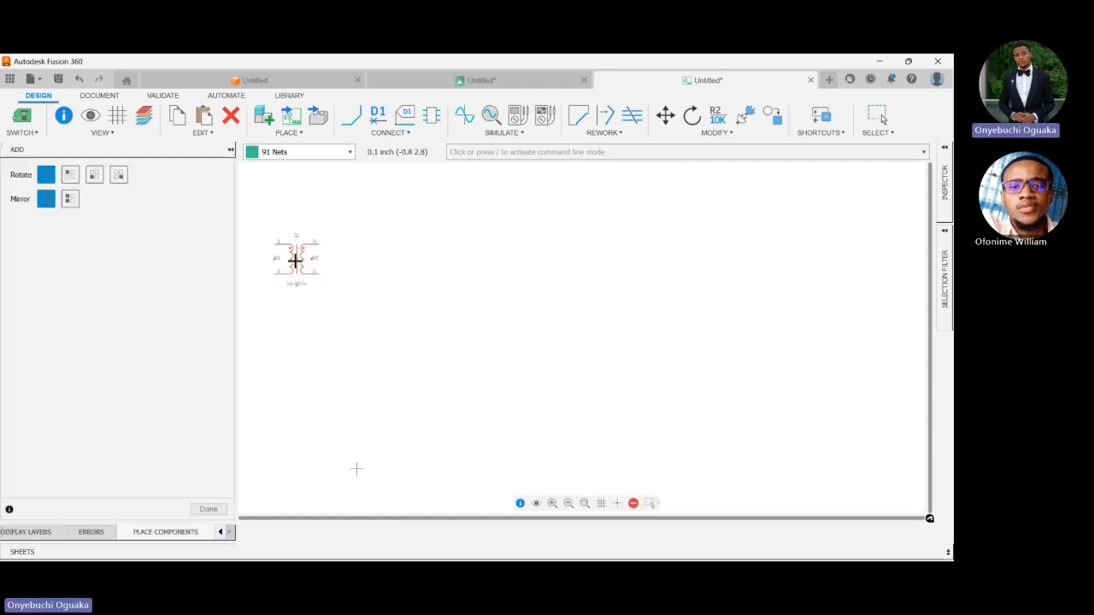
click(310, 272)
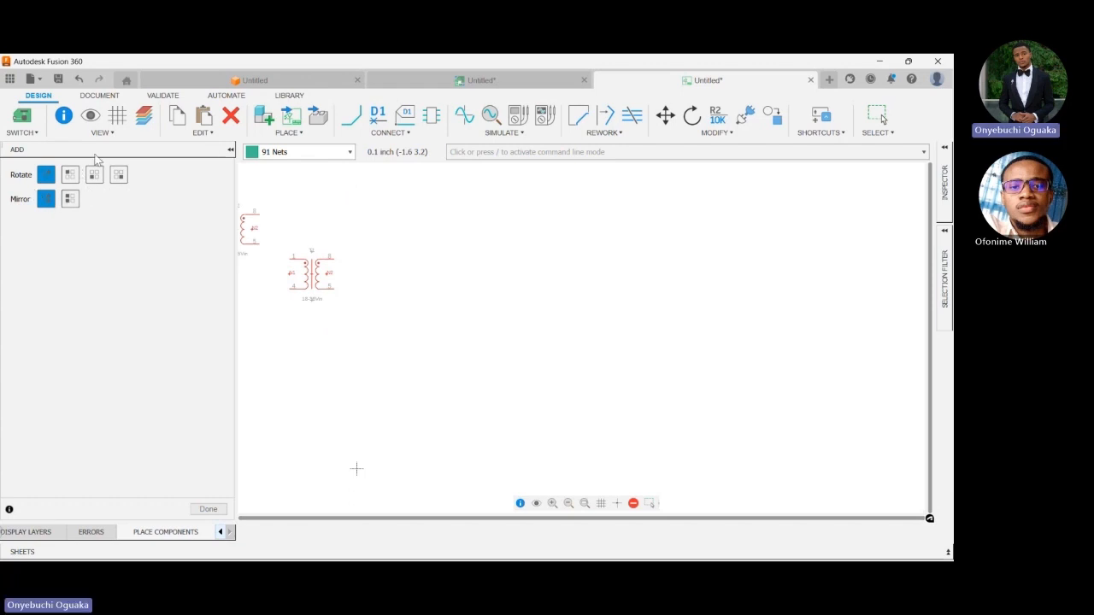
- Preview the mirrored orientation and each rotation option on a second copy of the transformer, and end the placement without adding it
click(72, 202)
click(42, 205)
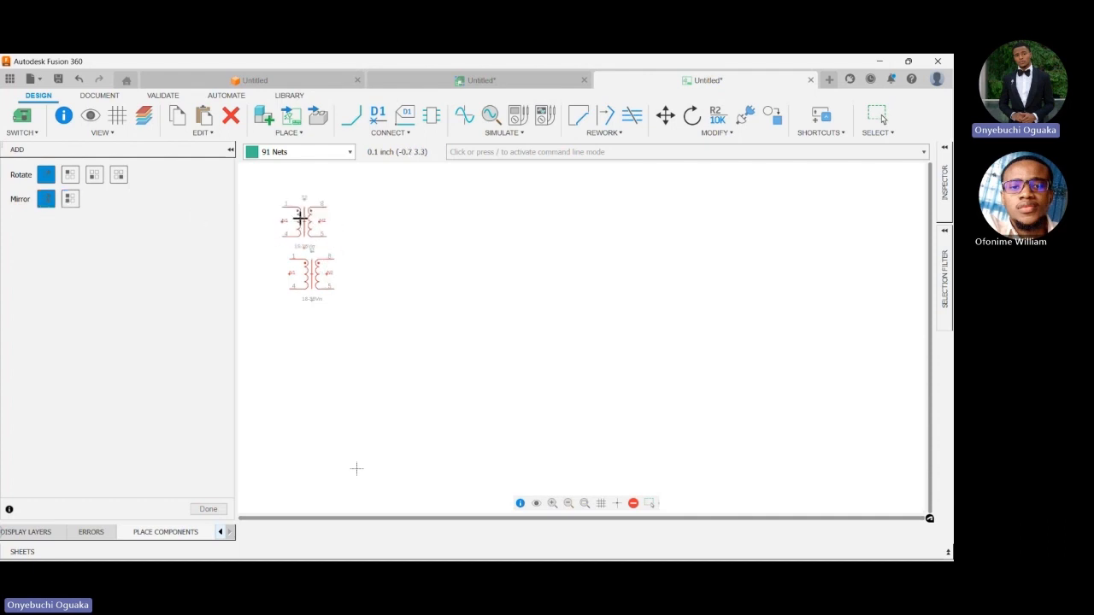
click(74, 179)
click(47, 177)
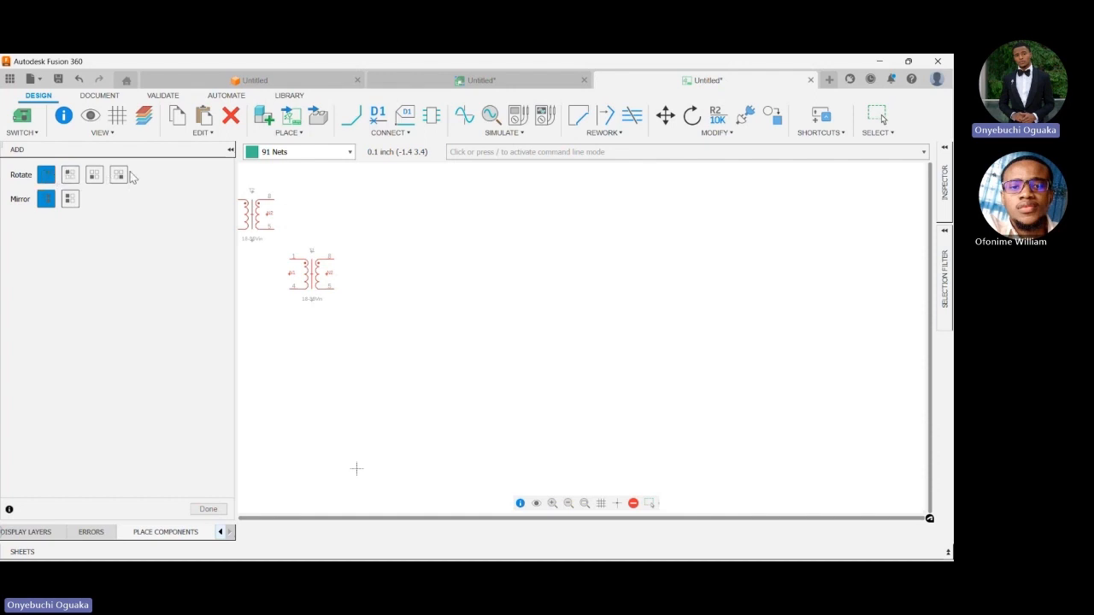
click(70, 175)
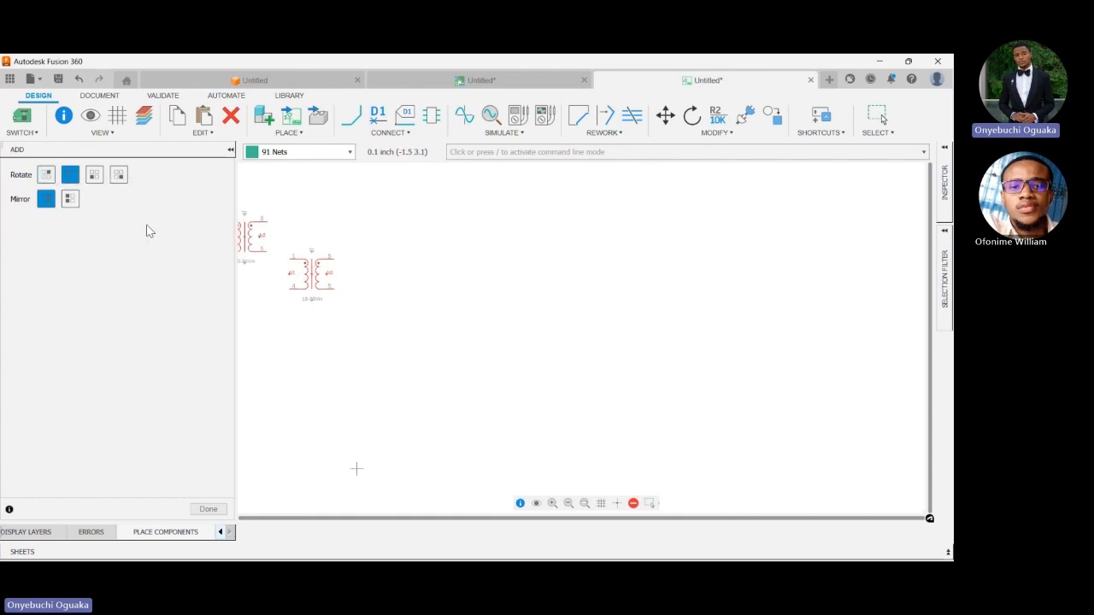
click(94, 175)
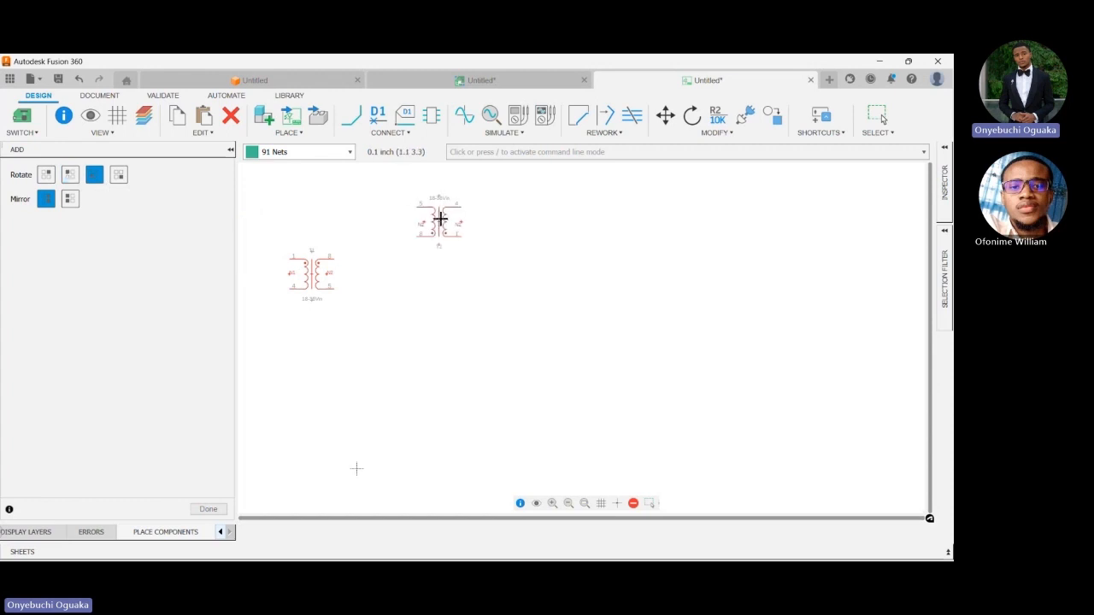
click(118, 174)
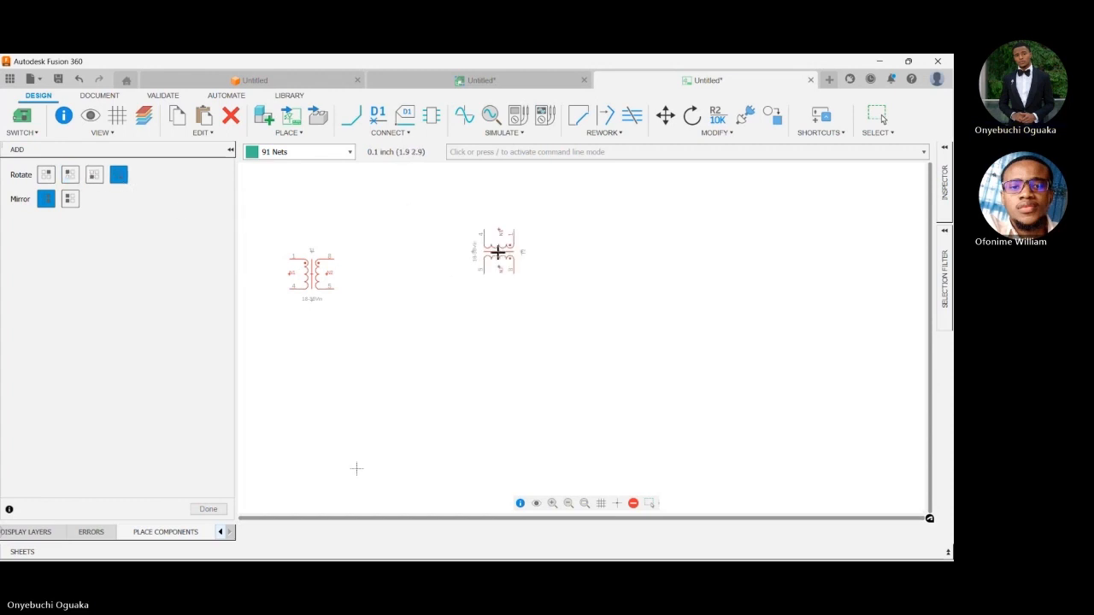
click(46, 174)
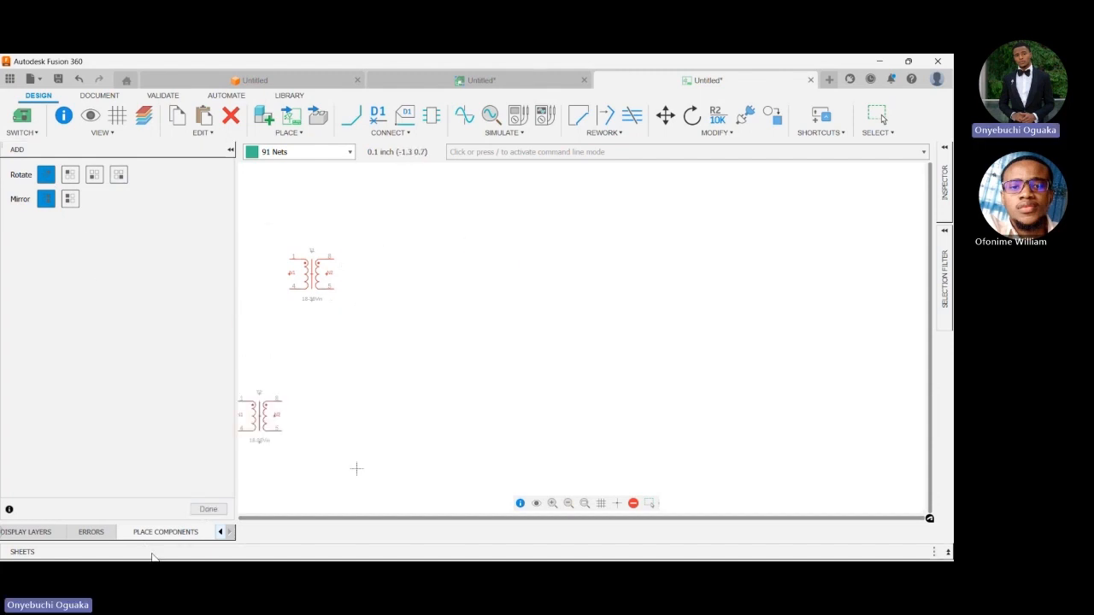
click(208, 508)
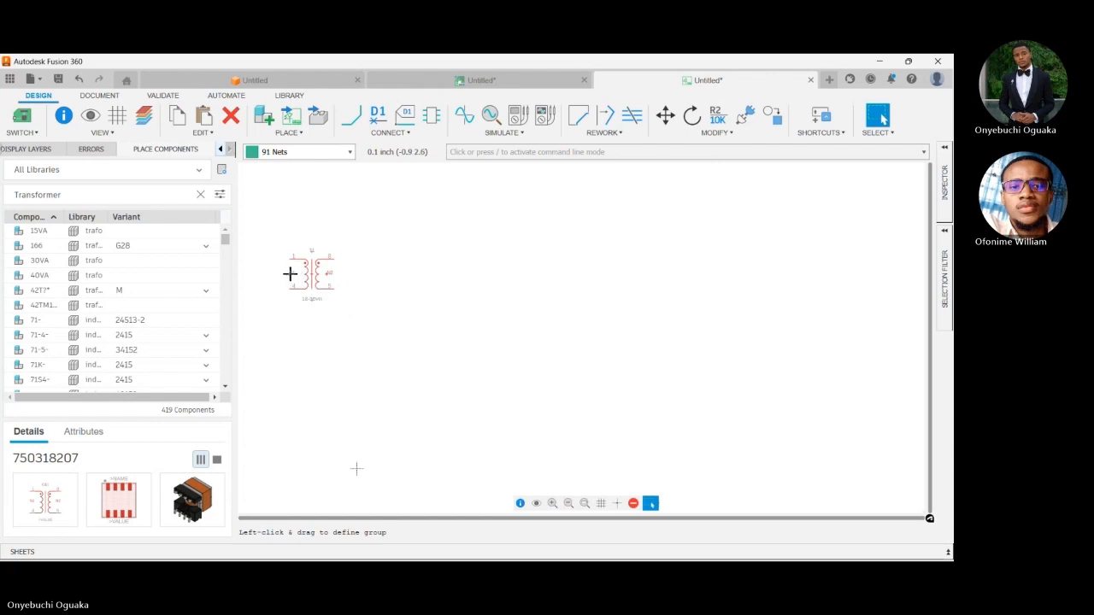
- Widen the component browser and copy the transformer name 750318207 from its details
click(133, 305)
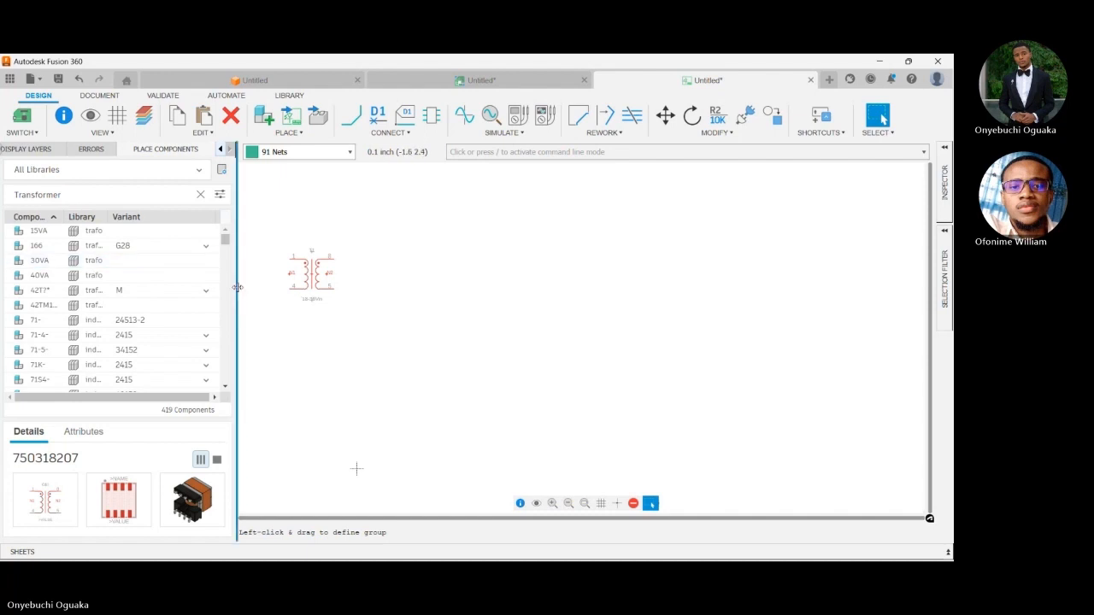
drag(237, 288, 267, 313)
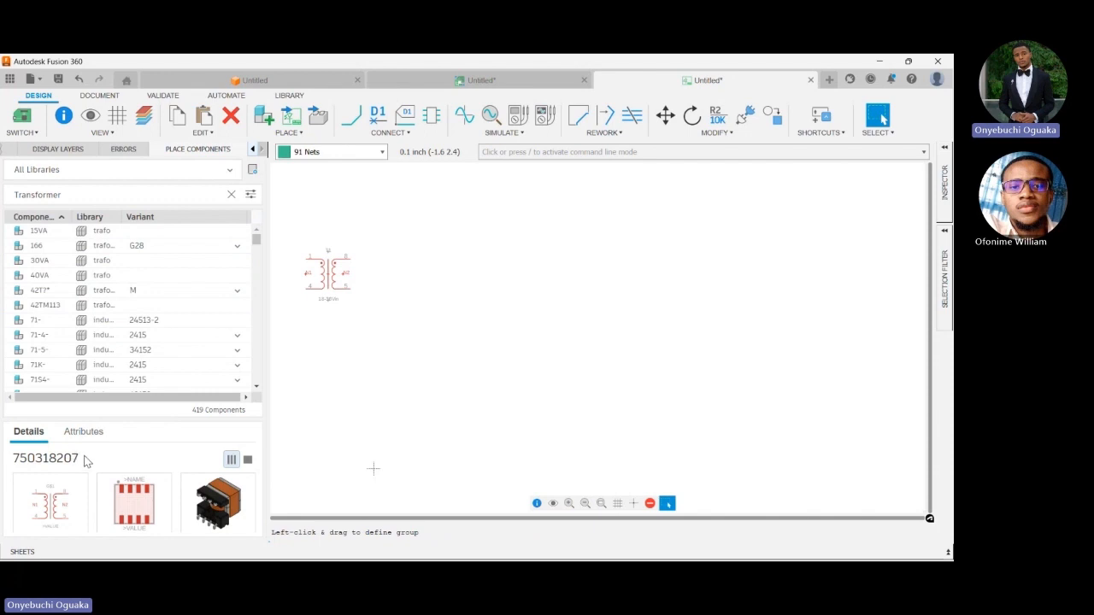
drag(79, 459, 17, 456)
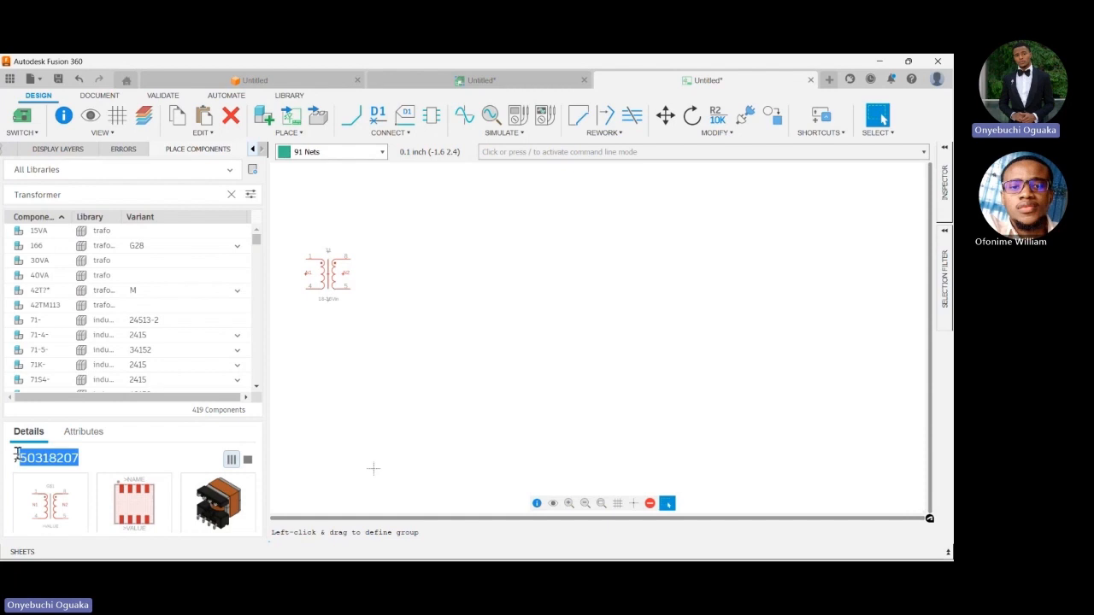
drag(17, 454, 14, 454)
key(ctrl+c)
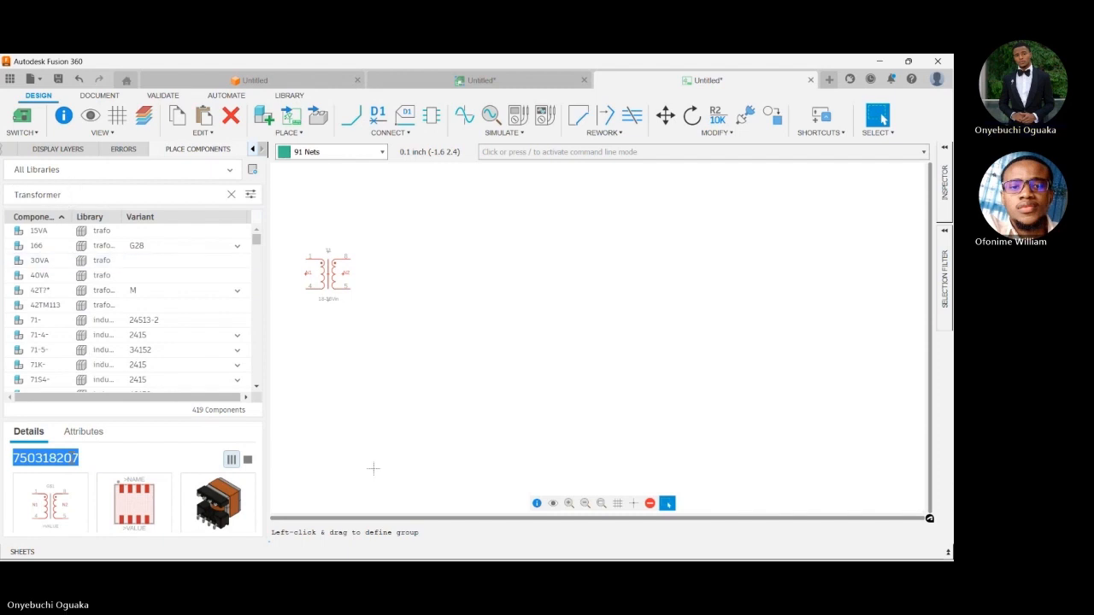
- Replace the Transformer filter with the copied name 750318207 and select the matching component
click(69, 191)
drag(69, 191, 13, 196)
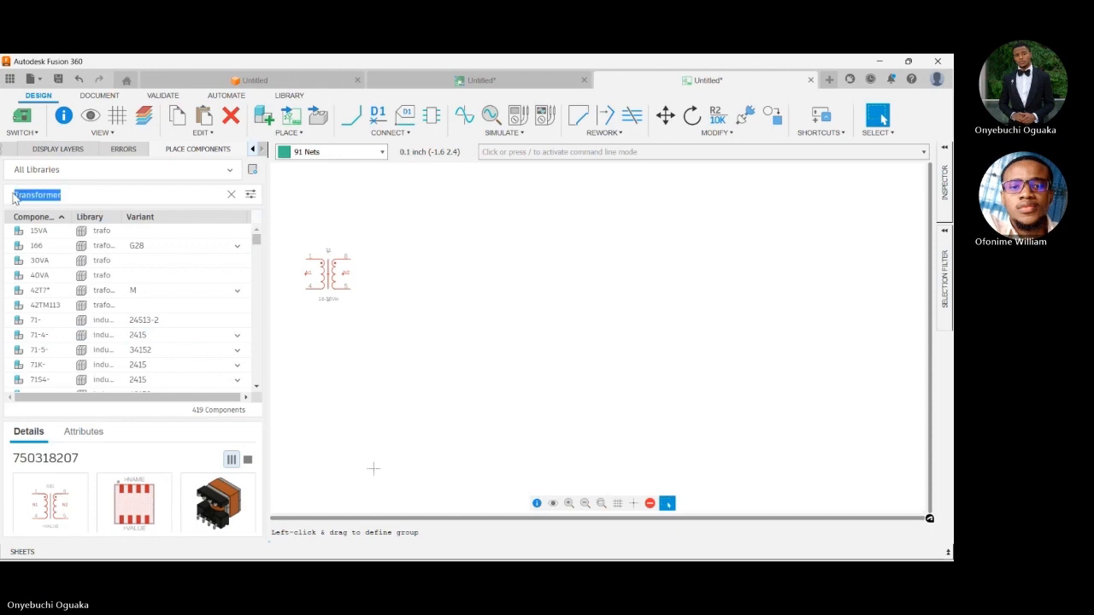
key(ctrl+v)
click(83, 232)
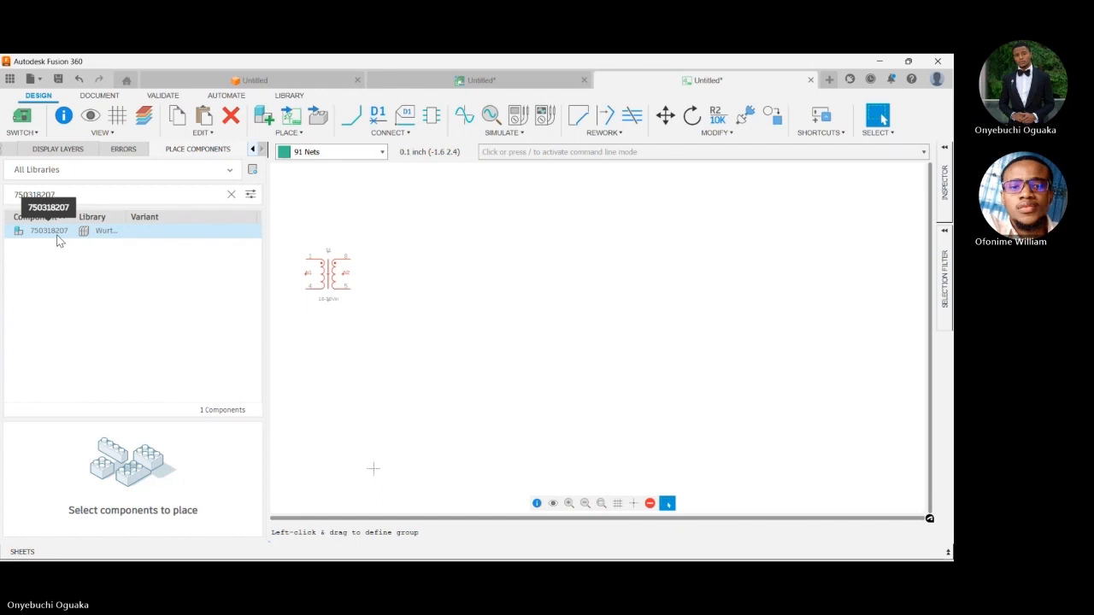
click(57, 235)
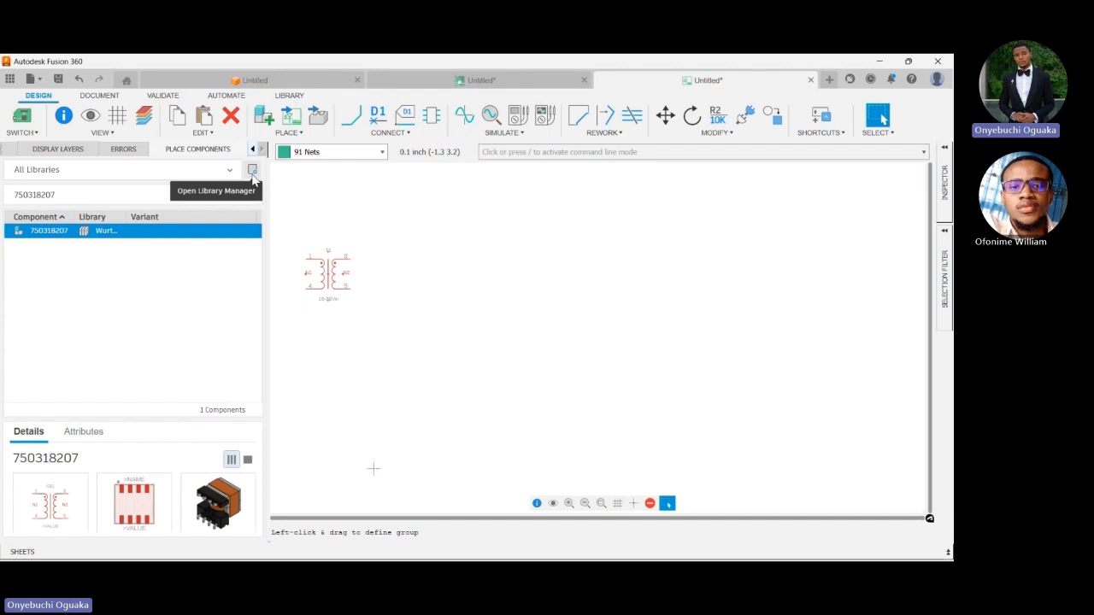
- Open and dismiss the Library Manager, and clear the 750318207 component filter
click(252, 171)
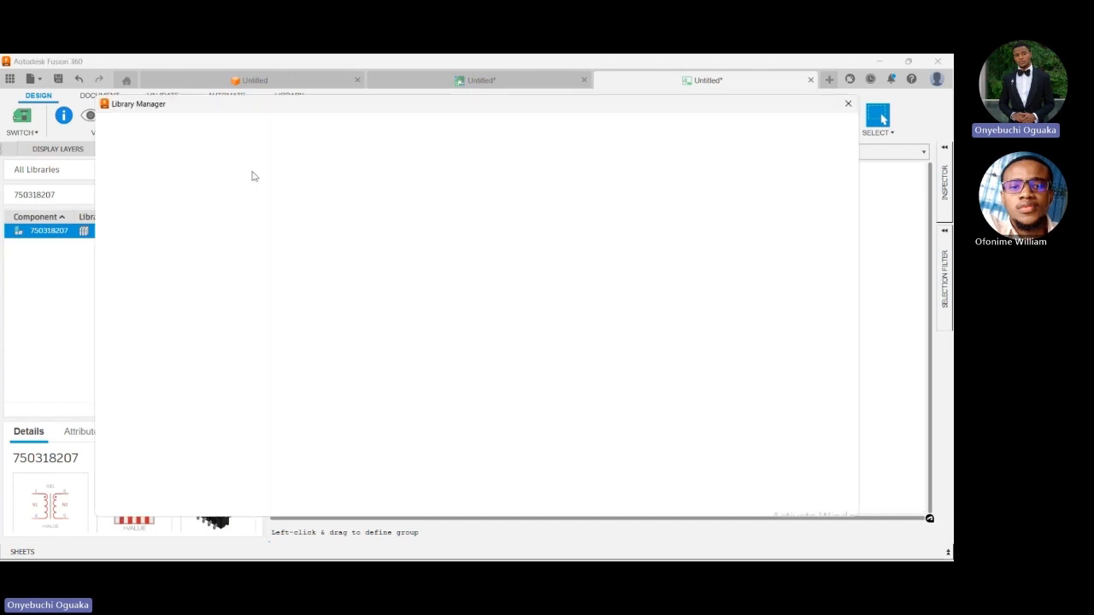
click(72, 195)
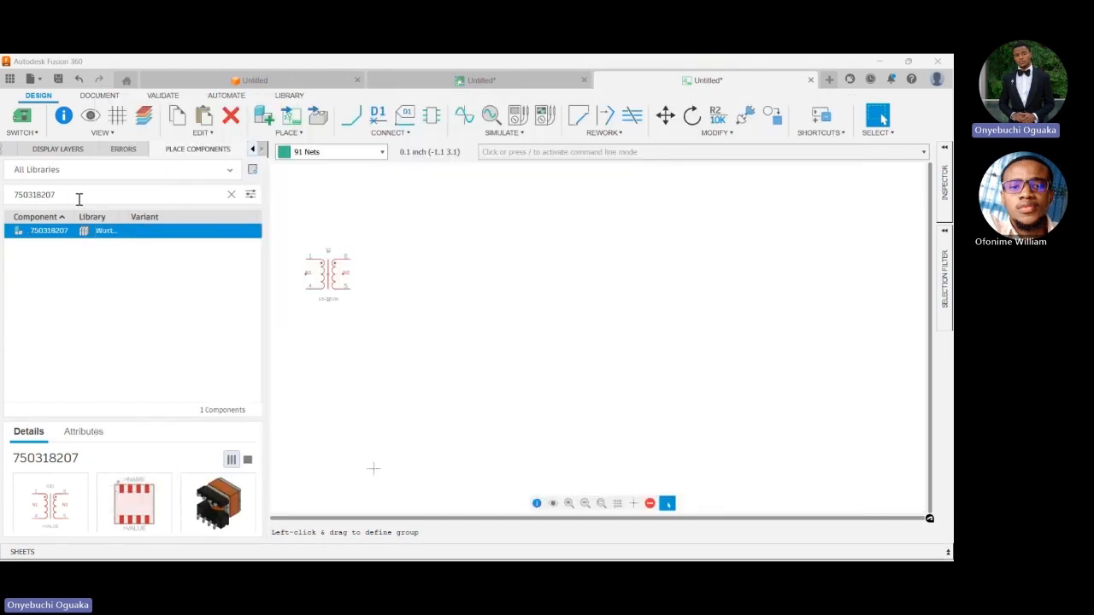
drag(73, 195, 5, 195)
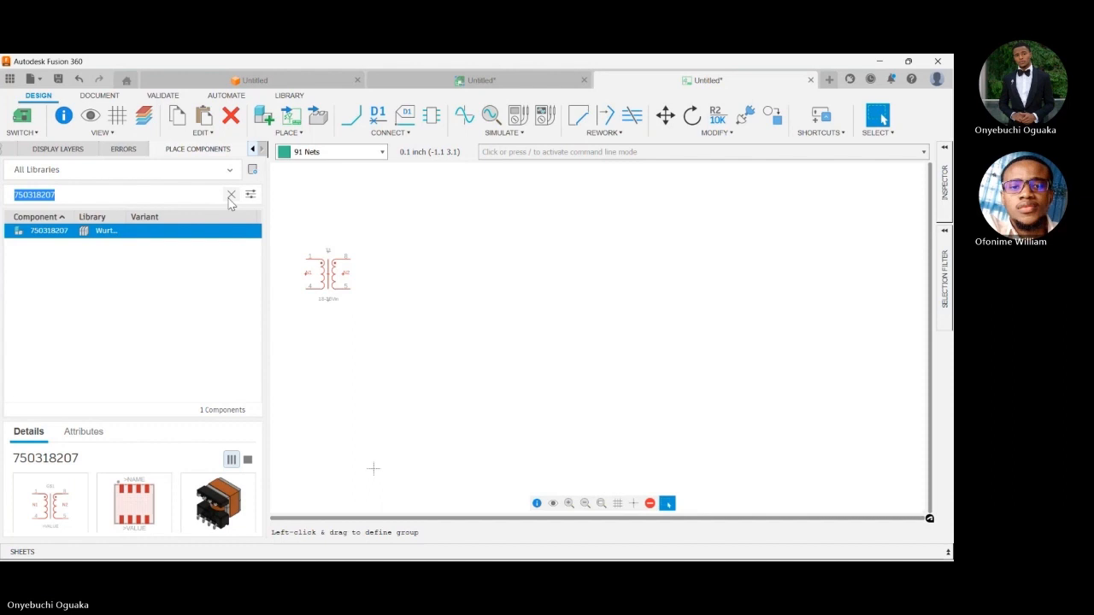
click(231, 196)
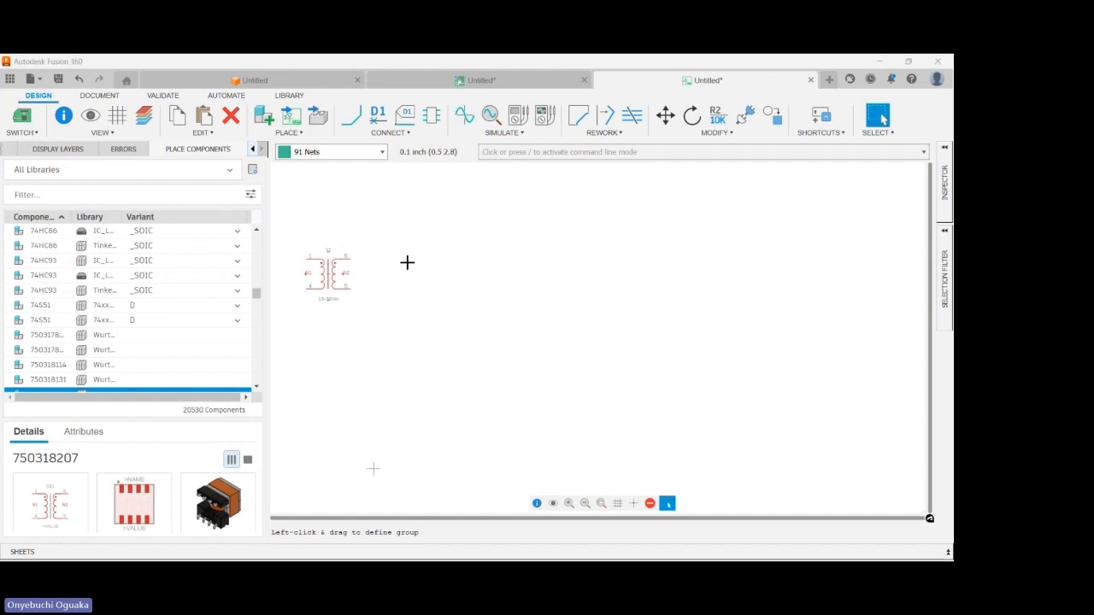
- Filter the components of all libraries by connectors
scroll(536, 264, down, 2)
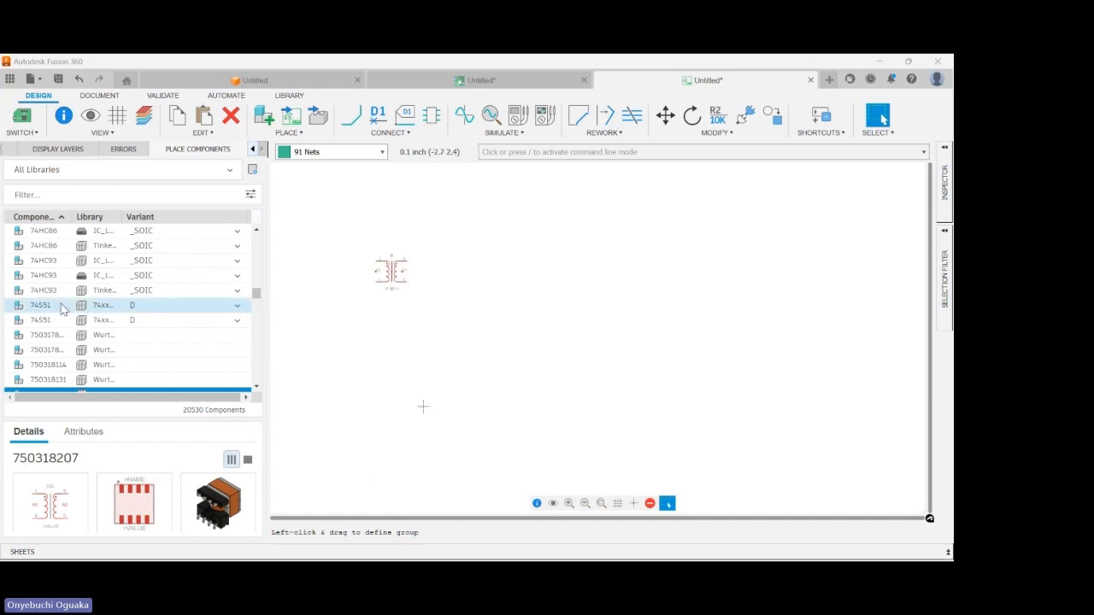
click(58, 193)
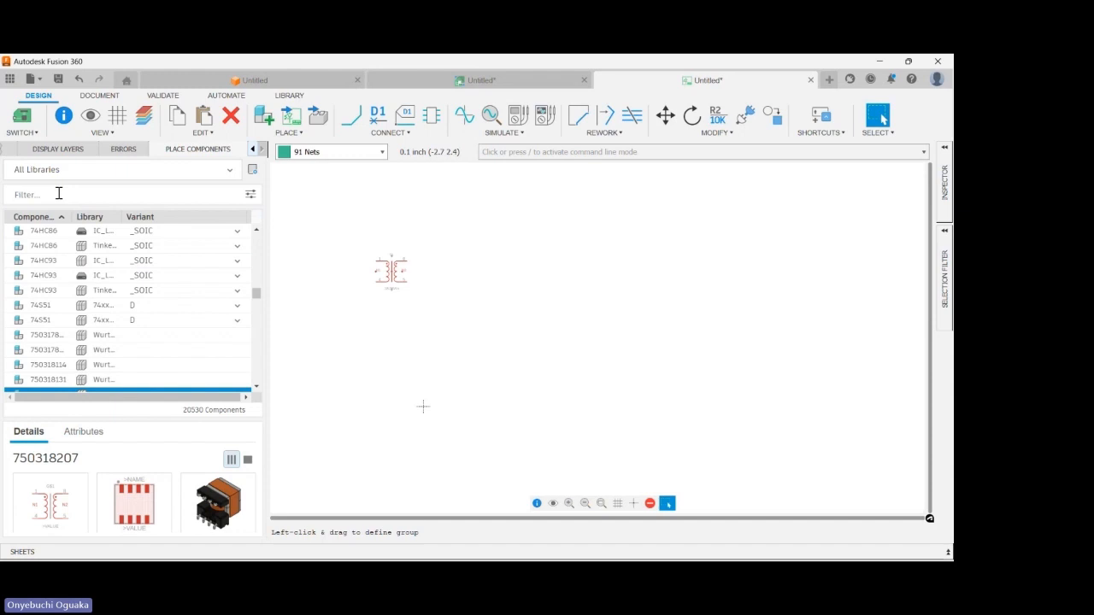
text(c)
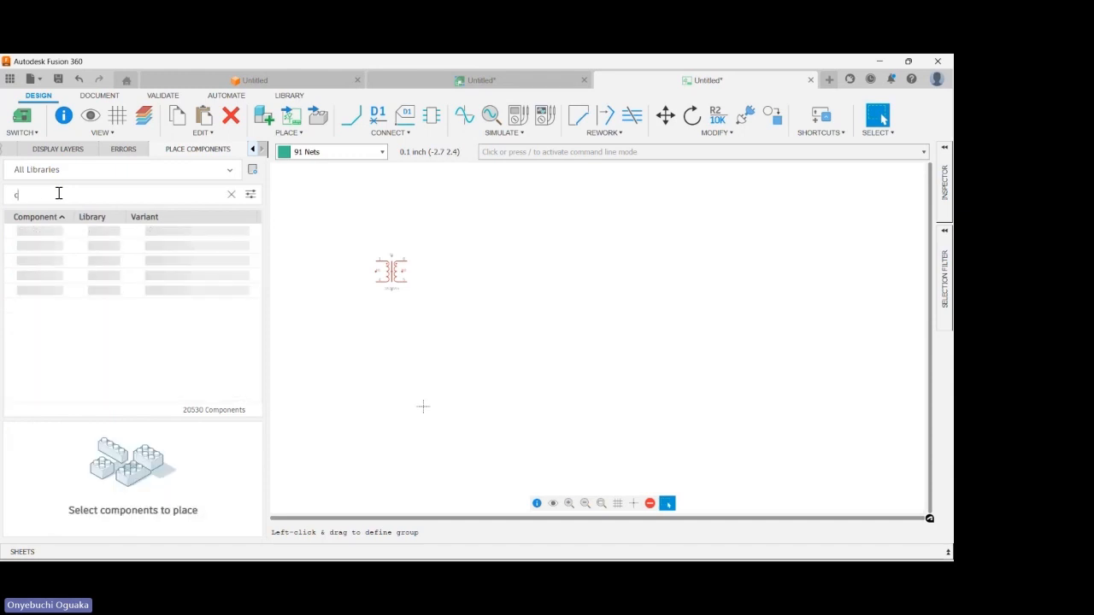
text(onnect)
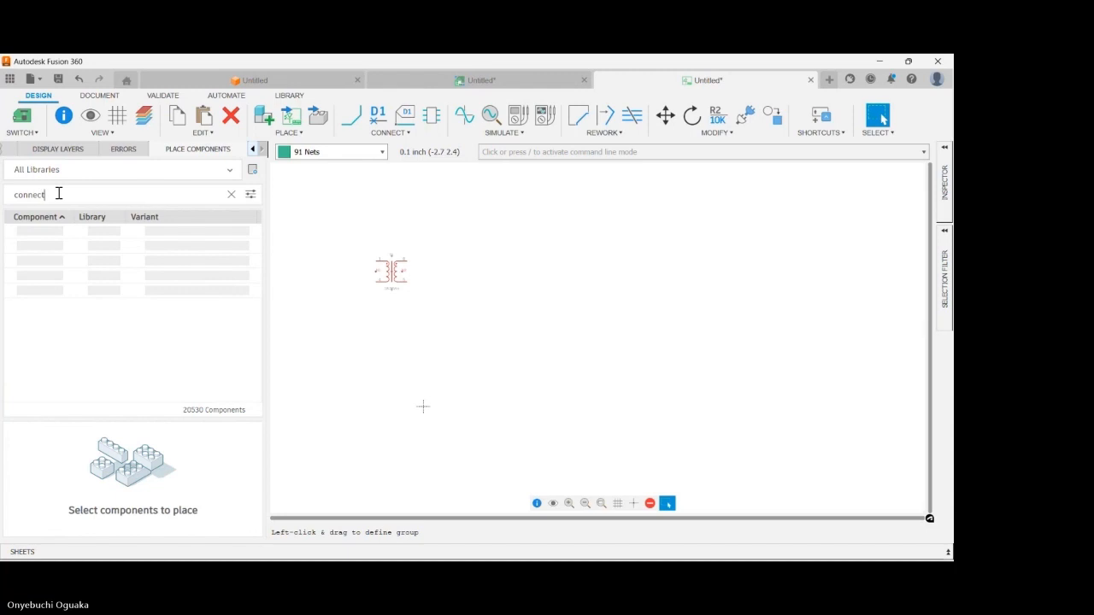
text(ors)
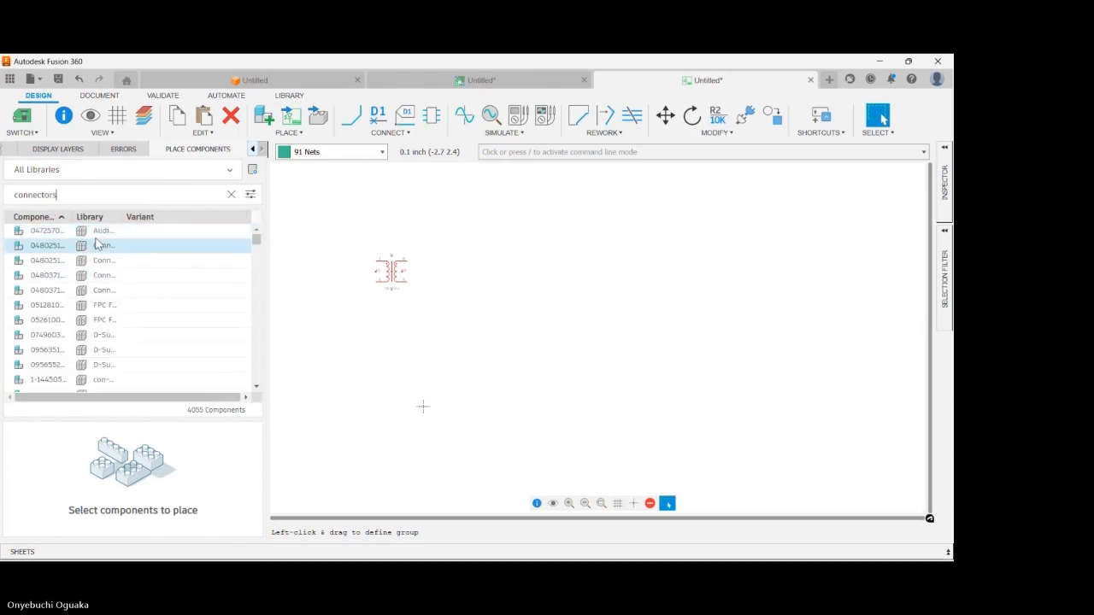
click(104, 239)
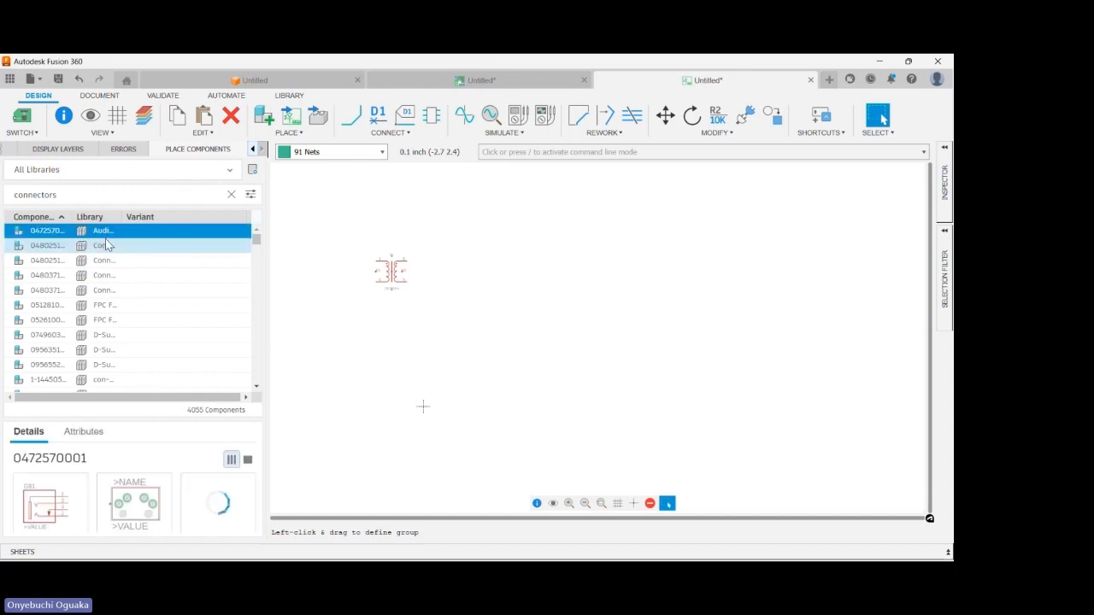
click(107, 246)
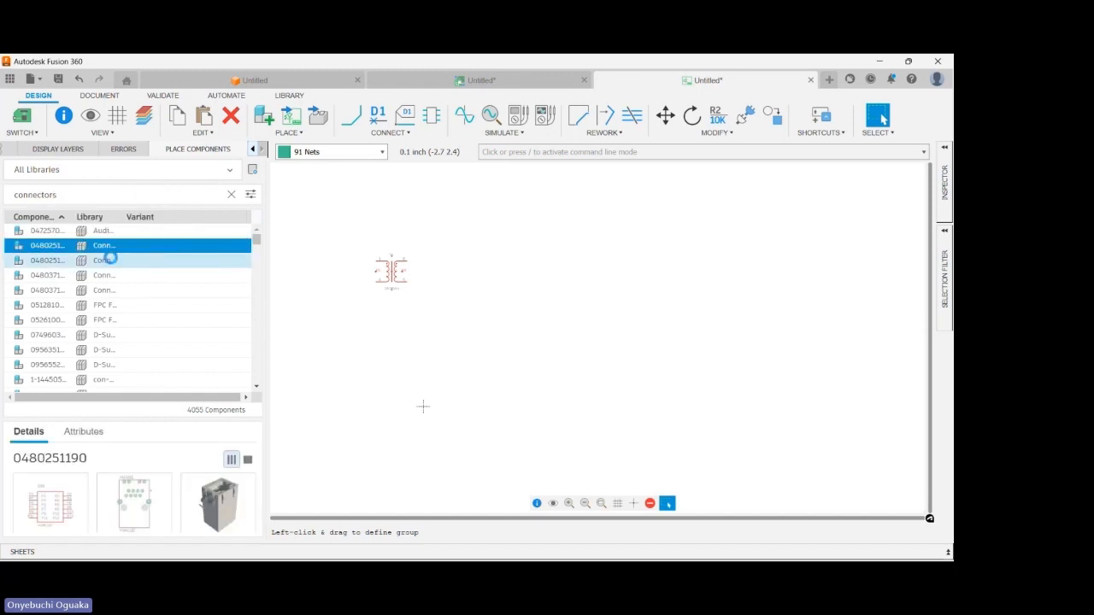
click(109, 260)
click(115, 277)
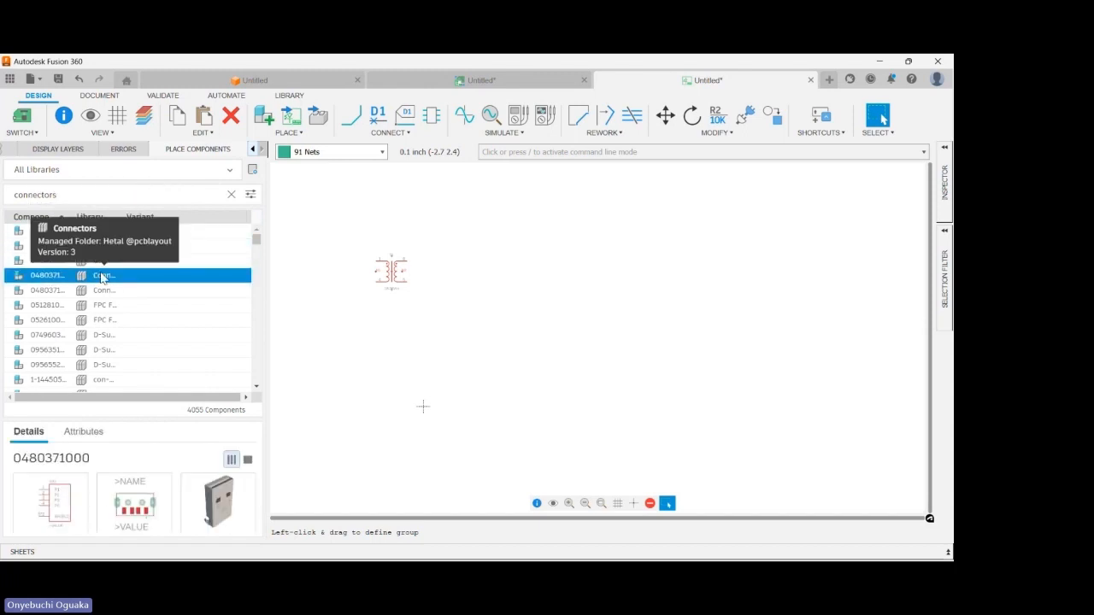
- Replace the connectors filter with 2 pin across all libraries
drag(63, 195, 2, 194)
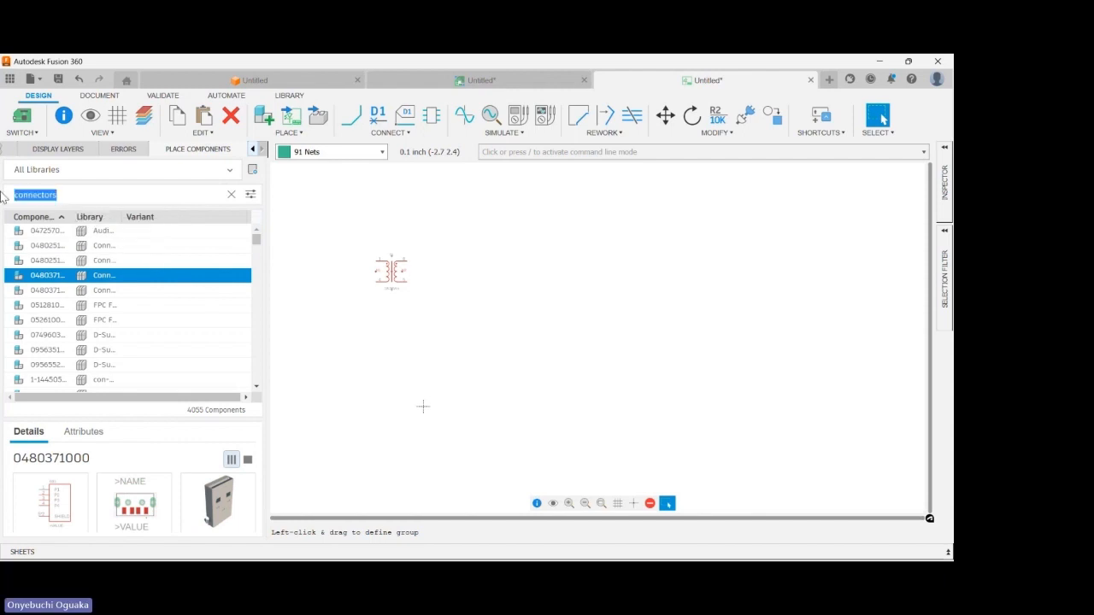
text(2 pi)
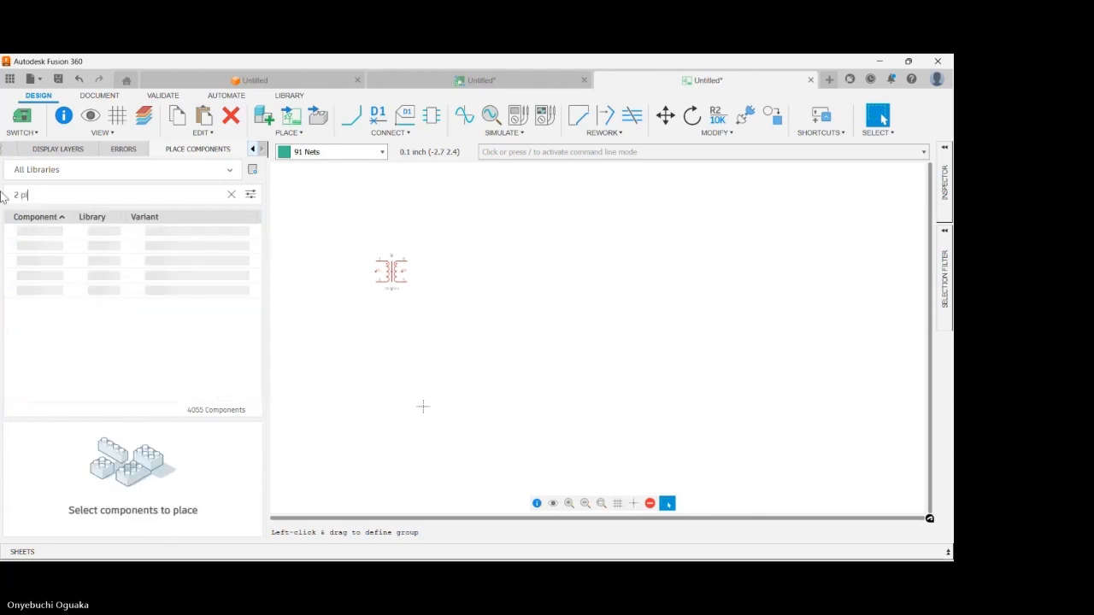
text(n)
- Preview the 2 pin candidates, comparing 22-23-2021, 22-23-2121 and the 332 series components
click(128, 231)
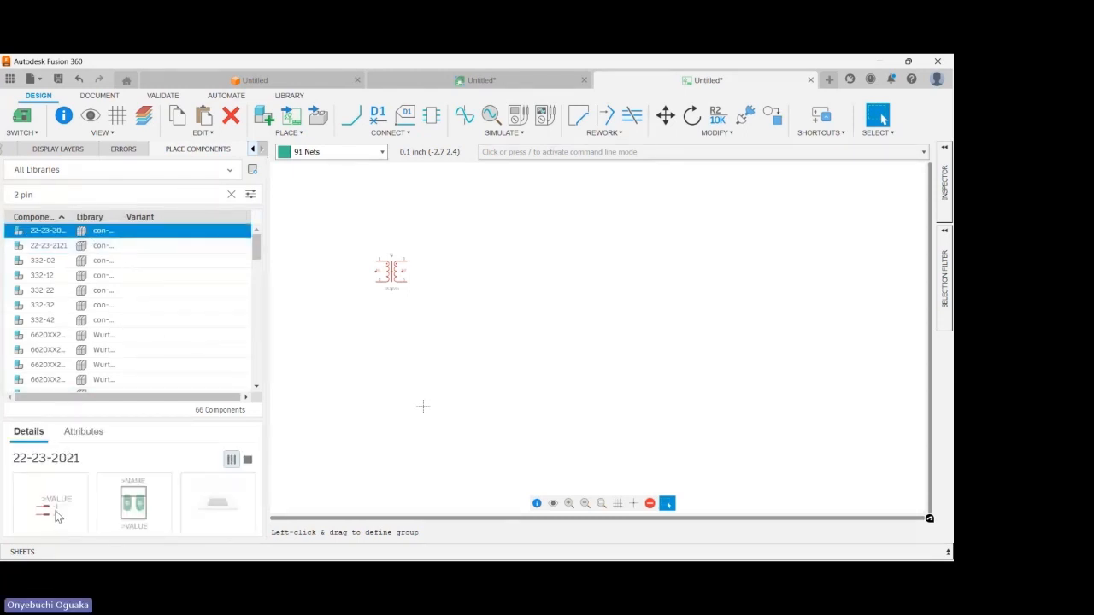
click(125, 246)
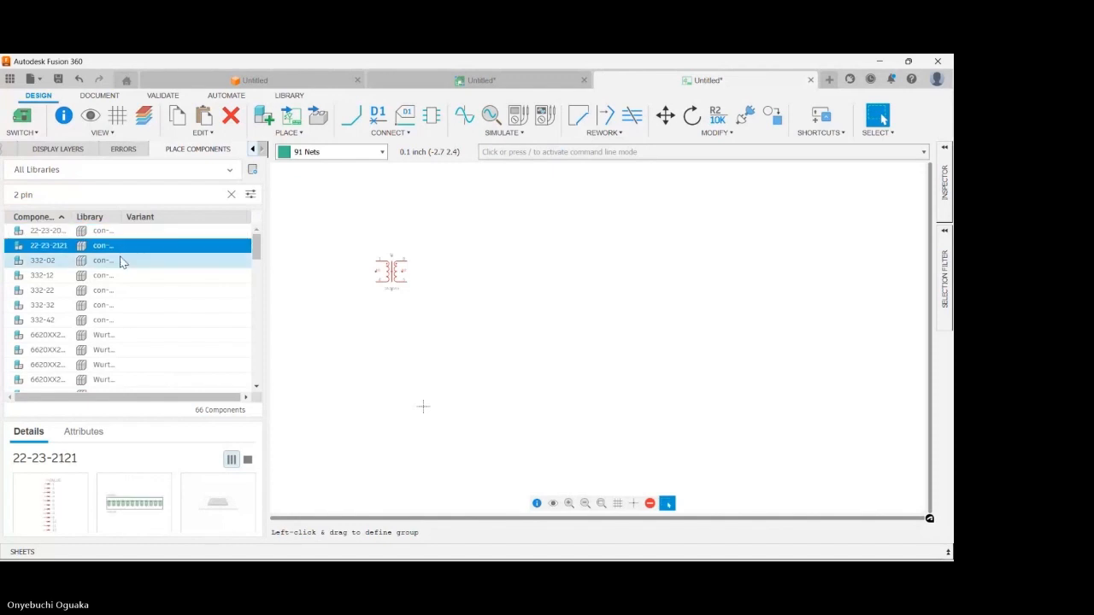
click(122, 261)
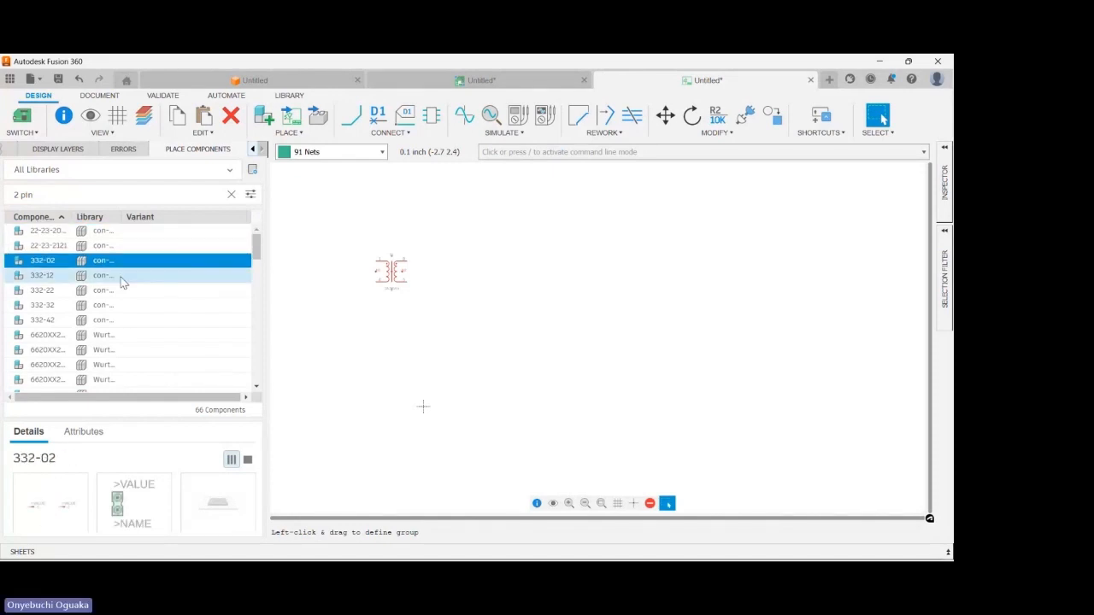
click(123, 277)
click(121, 292)
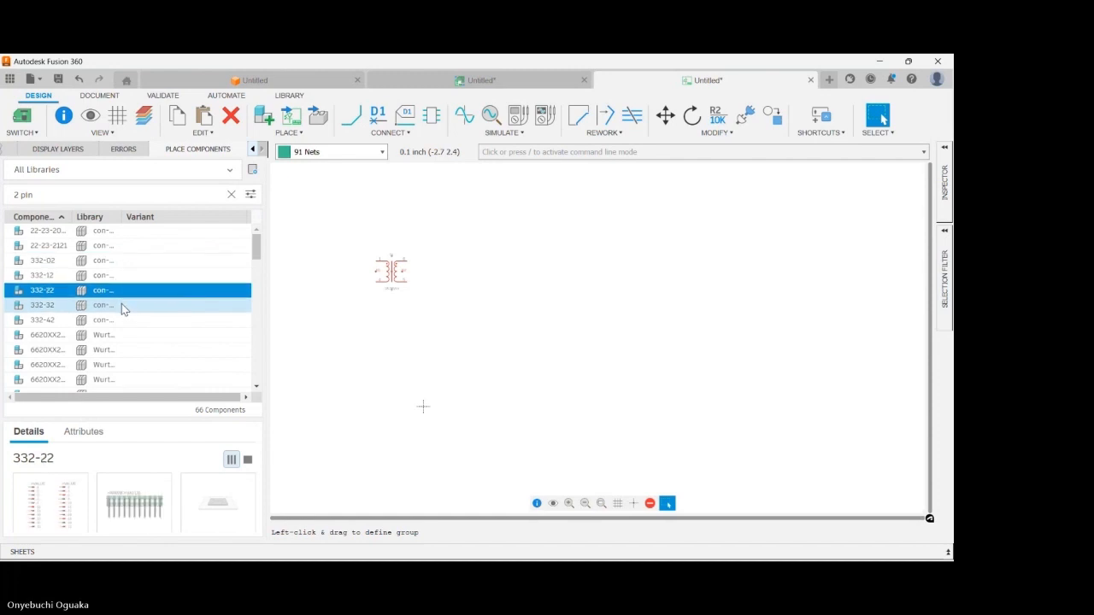
click(122, 304)
click(106, 247)
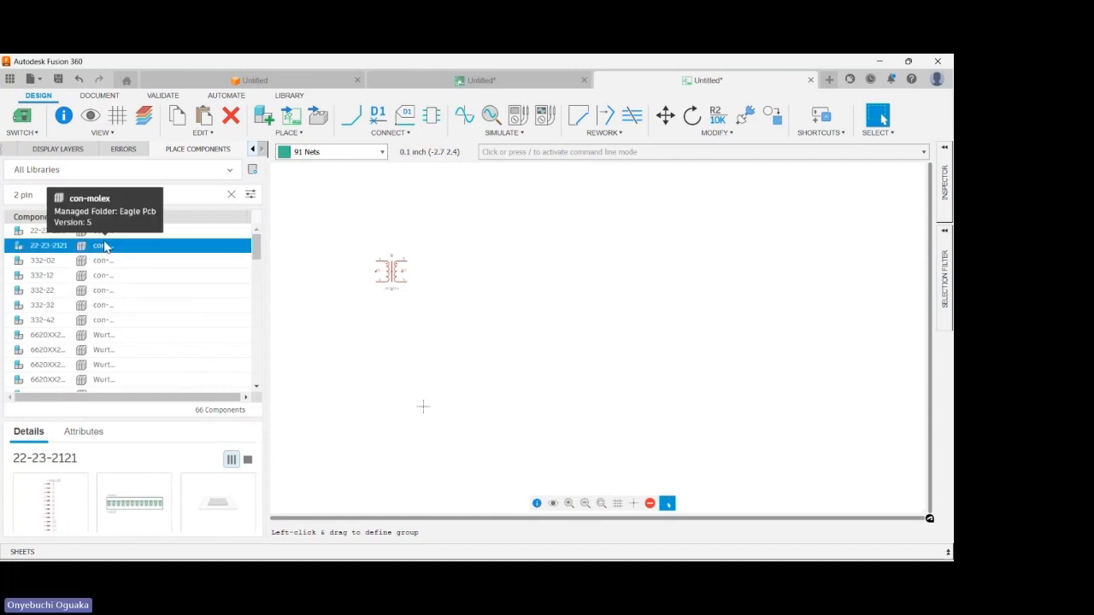
- Place the 22-23-2021 two-pin connector, rotated 180 degrees, to the left of the transformer
click(107, 232)
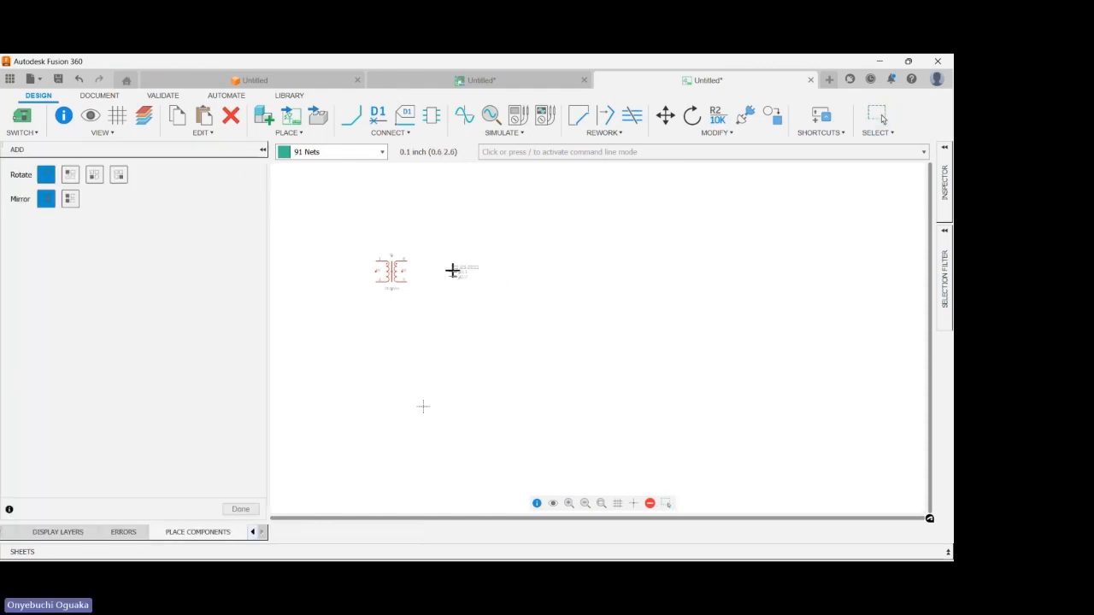
right_click(339, 267)
right_click(337, 265)
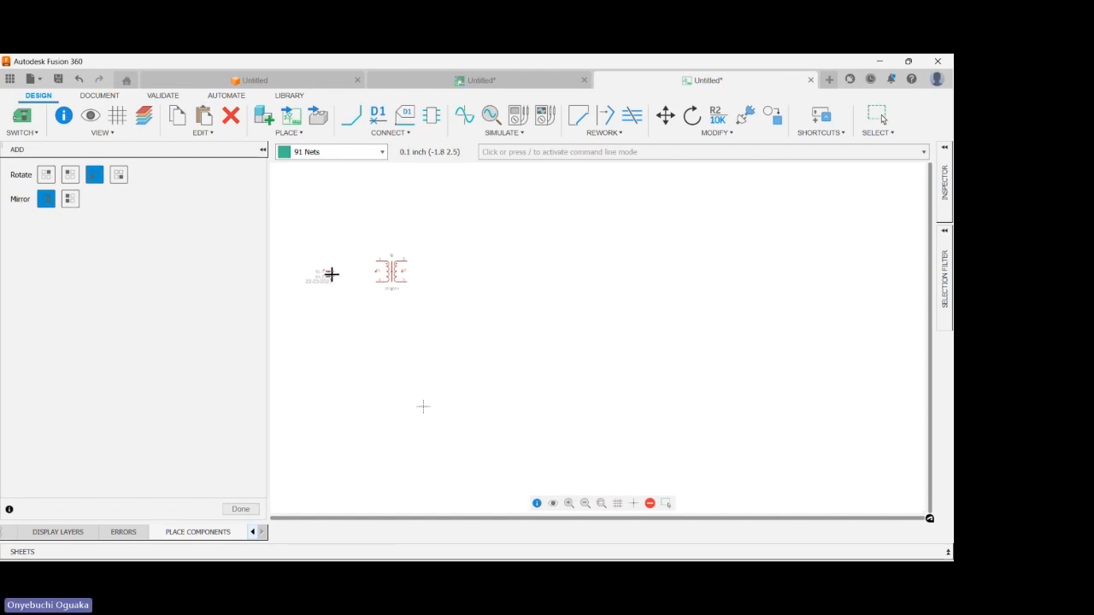
click(322, 271)
key(Escape)
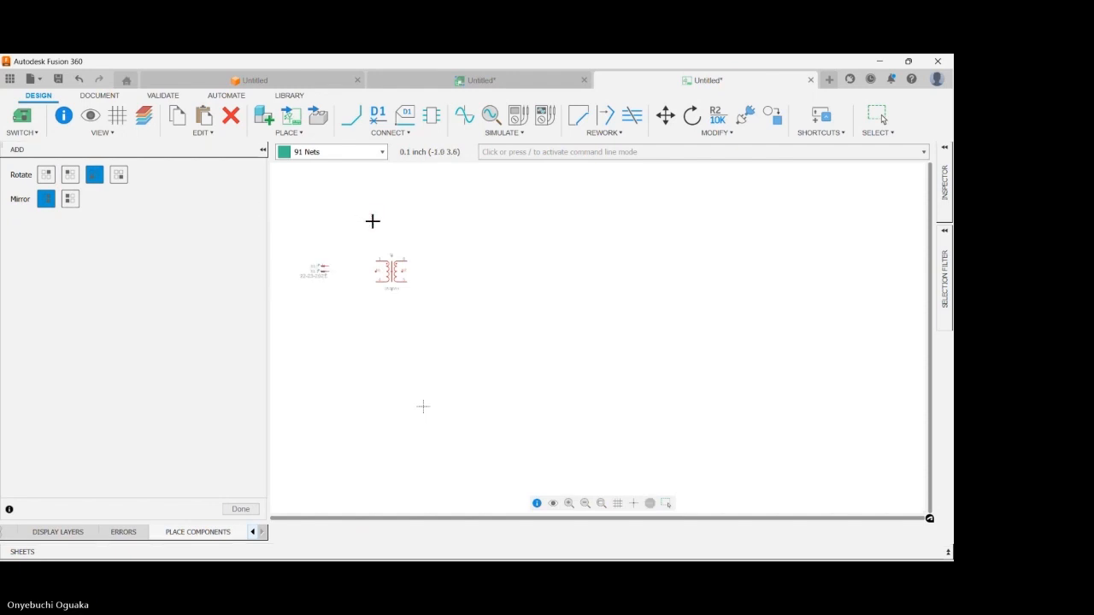
key(Escape)
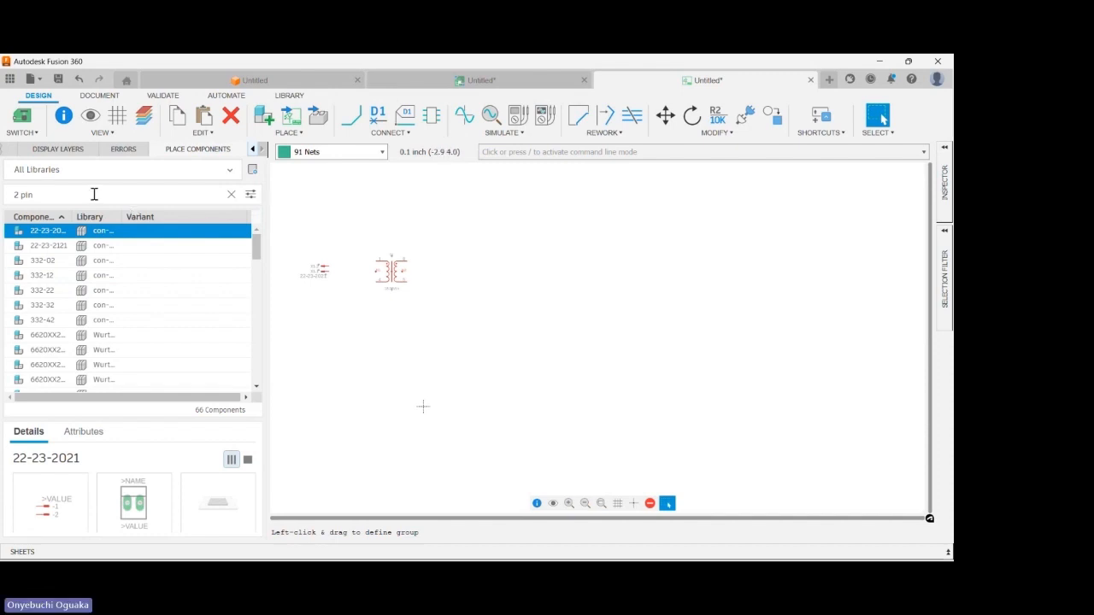
- Replace the 2 pin filter with 1n5400 to find the diode
triple_click(46, 195)
text(15400)
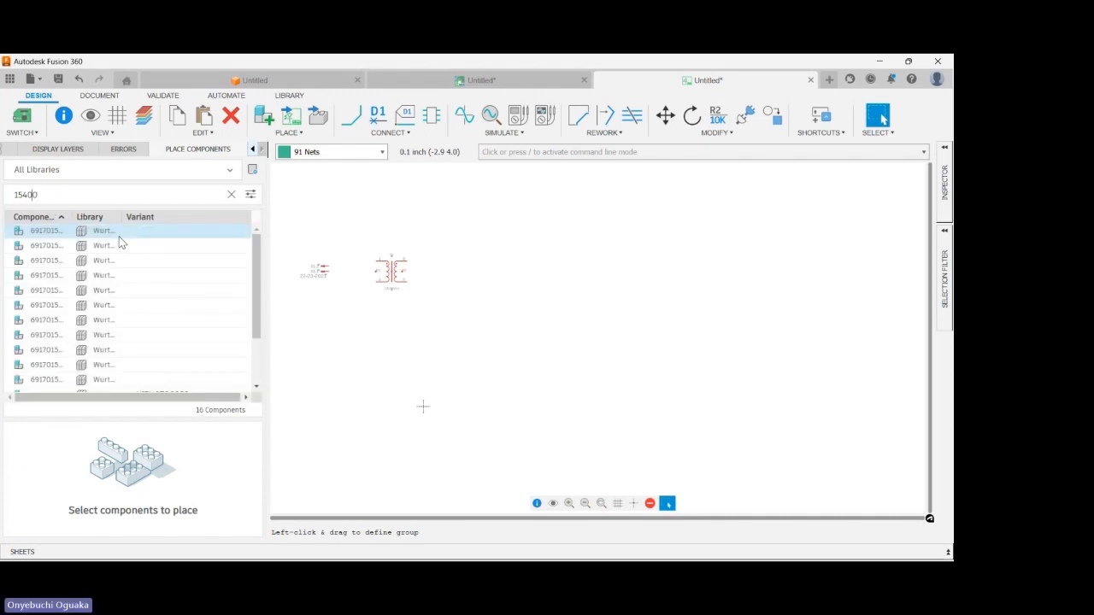
key(Left)
key(Left)
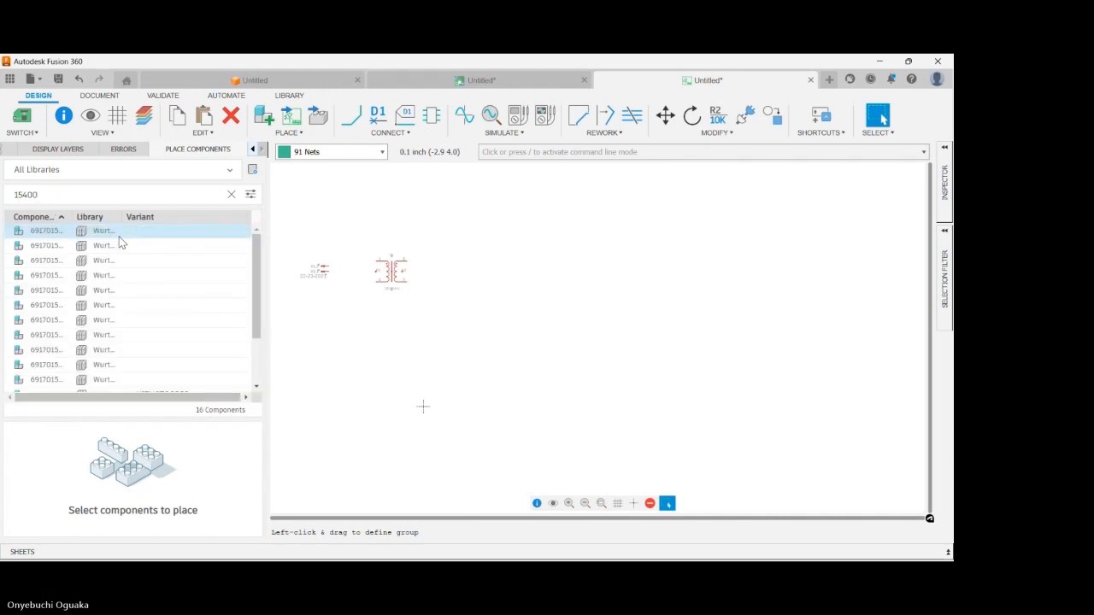
key(Left)
text(n)
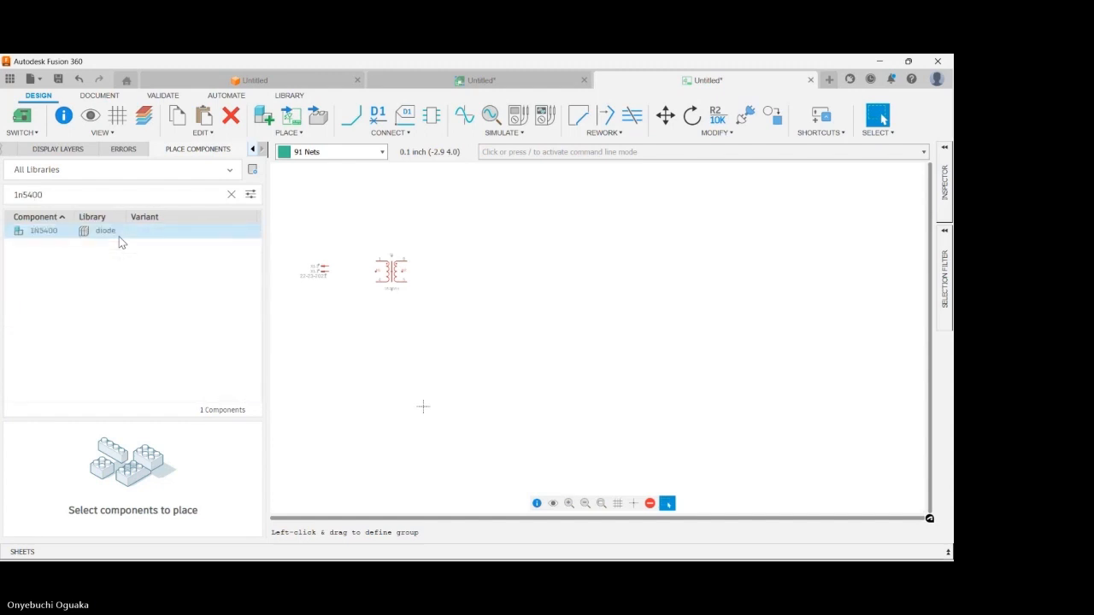
- Place four 1N5400 diodes, each rotated 90 degrees, in a two-by-two arrangement to the right of the transformer
click(120, 242)
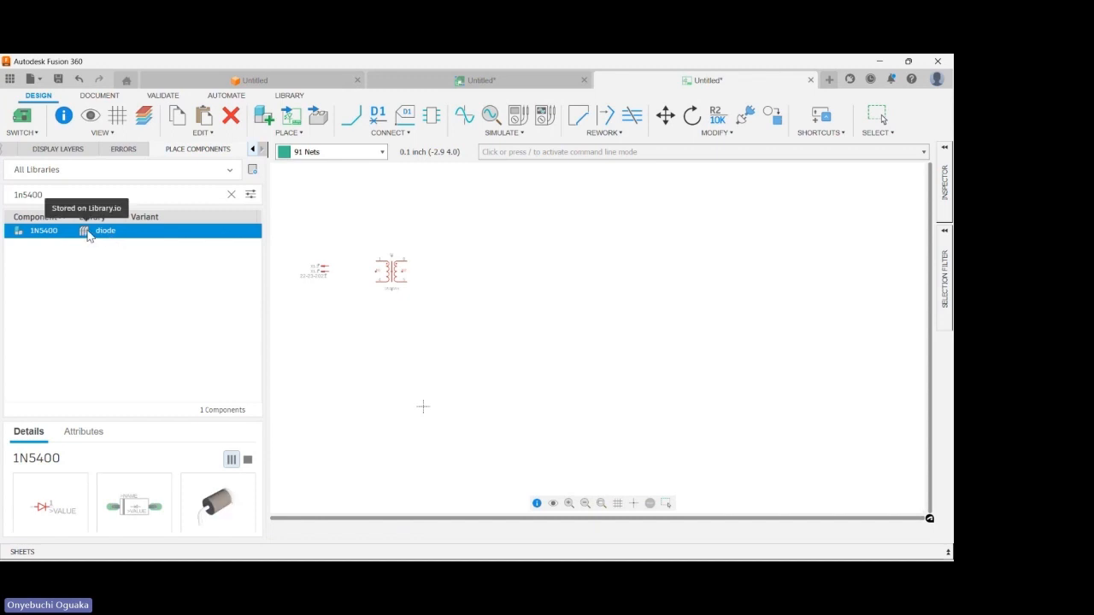
double_click(88, 232)
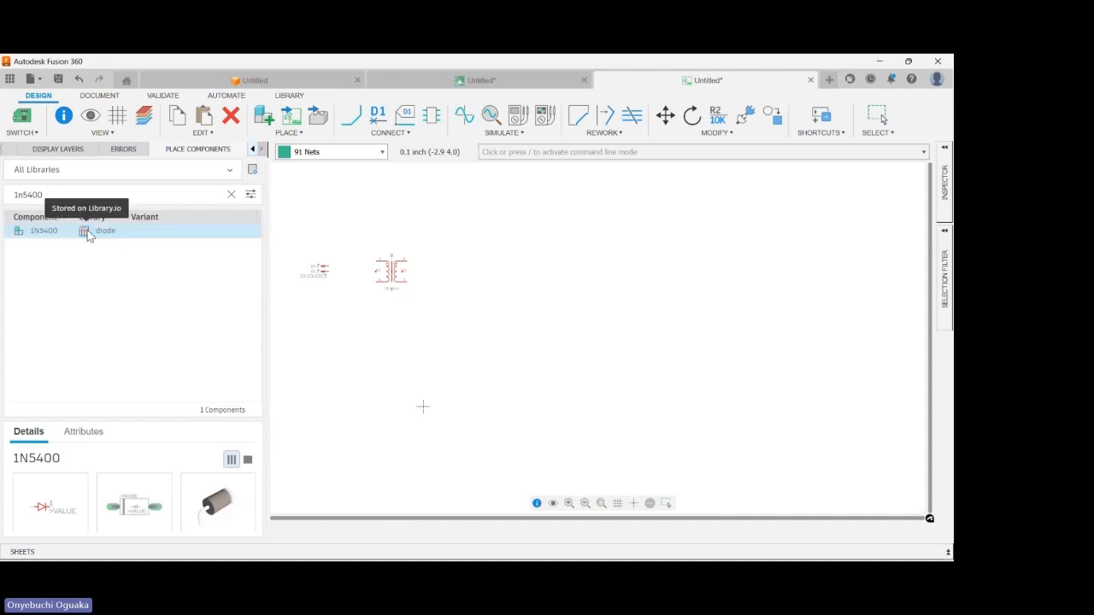
right_click(445, 270)
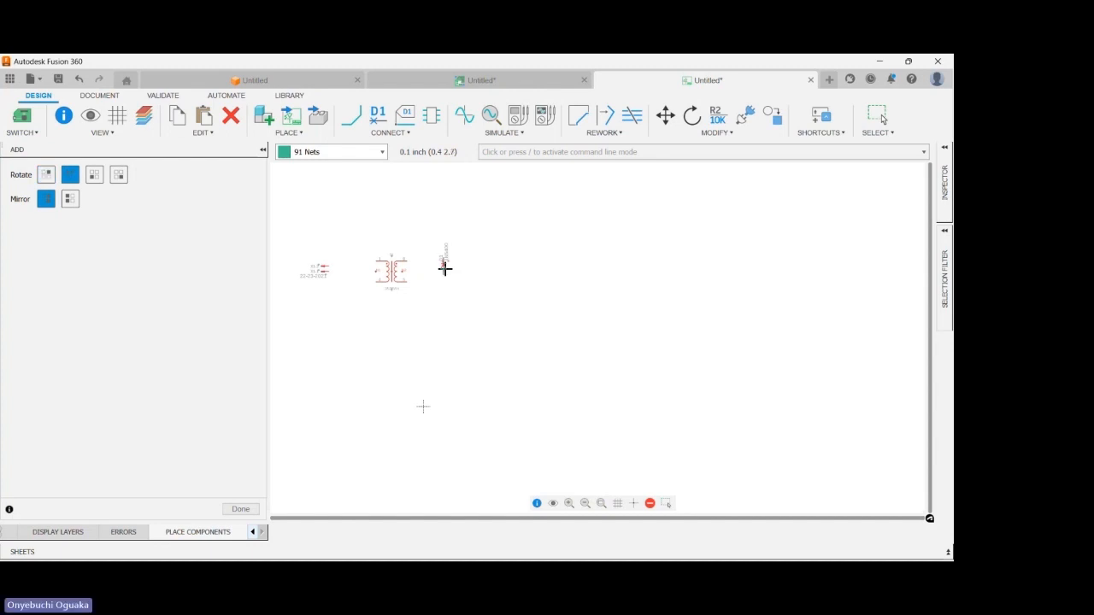
click(433, 254)
click(432, 294)
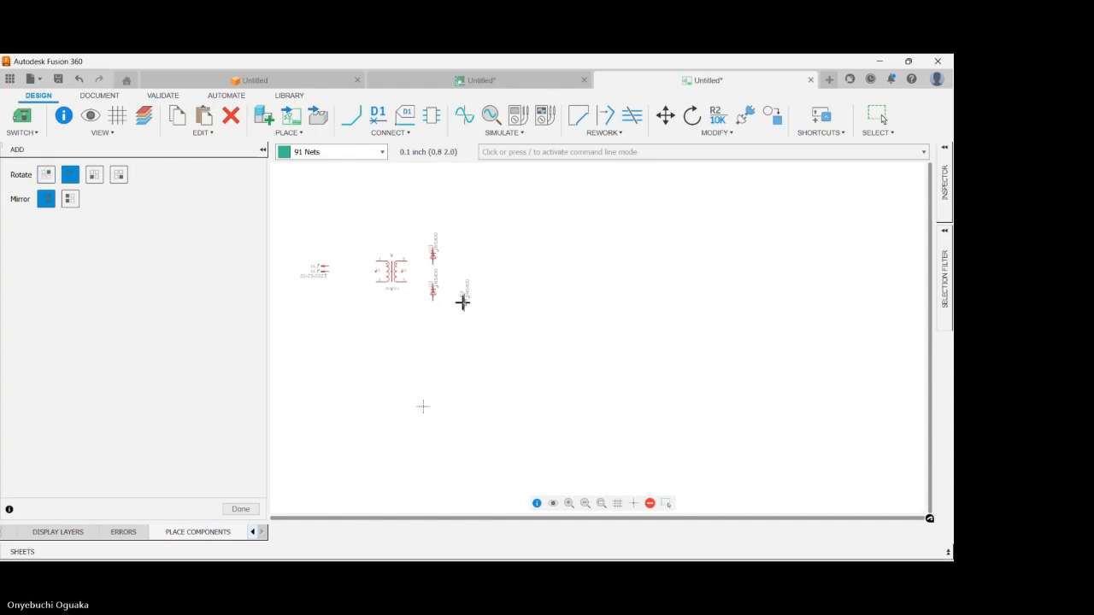
click(457, 293)
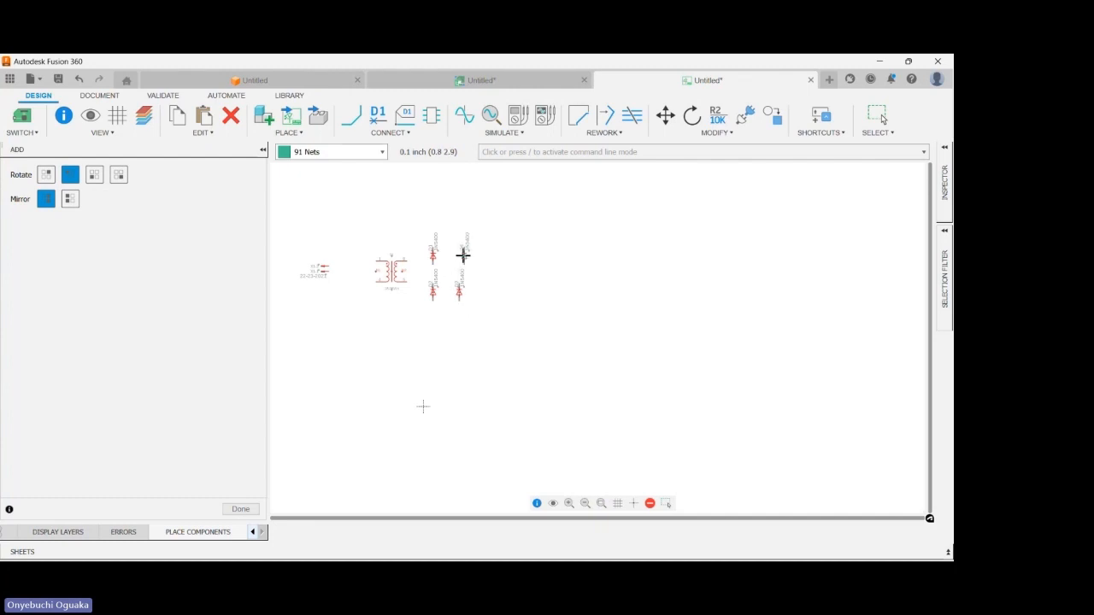
click(459, 255)
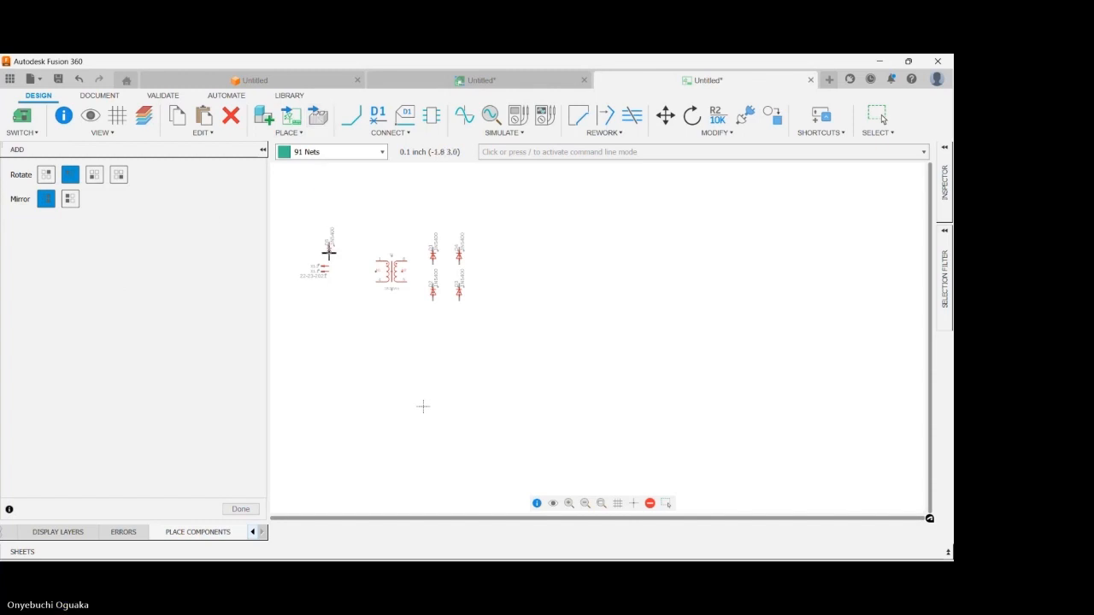
key(Escape)
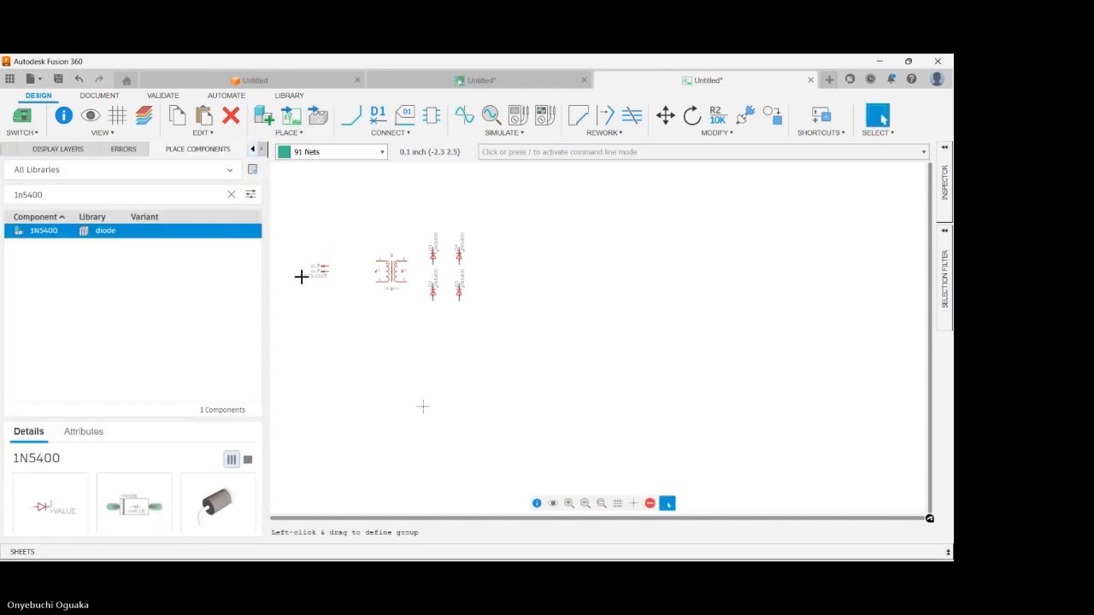
- Clear the 1n5400 filter and filter the components of all libraries by capacit
click(230, 195)
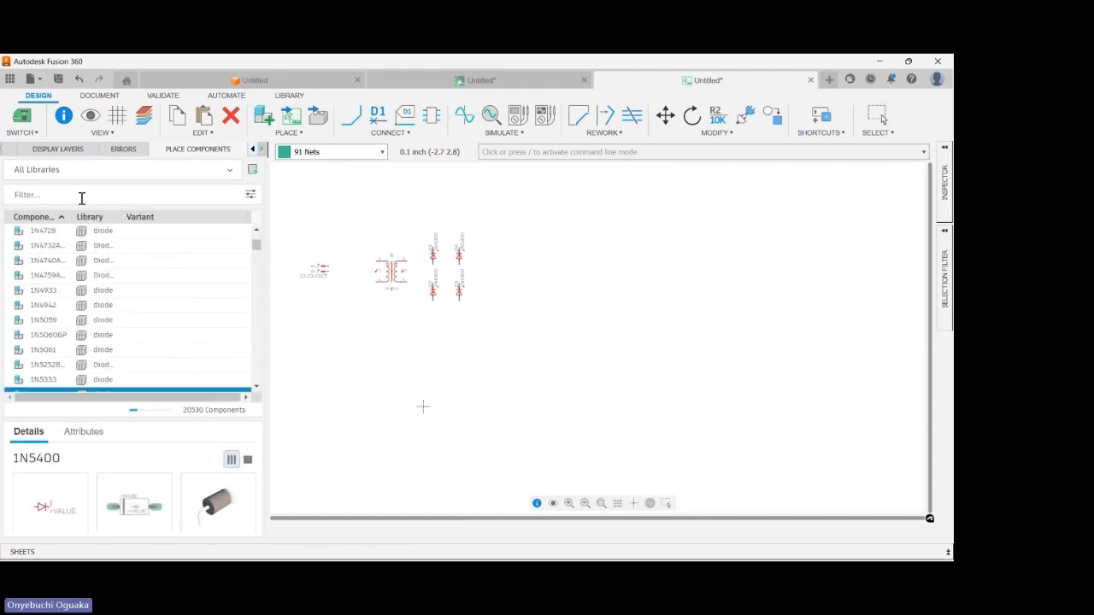
text(c)
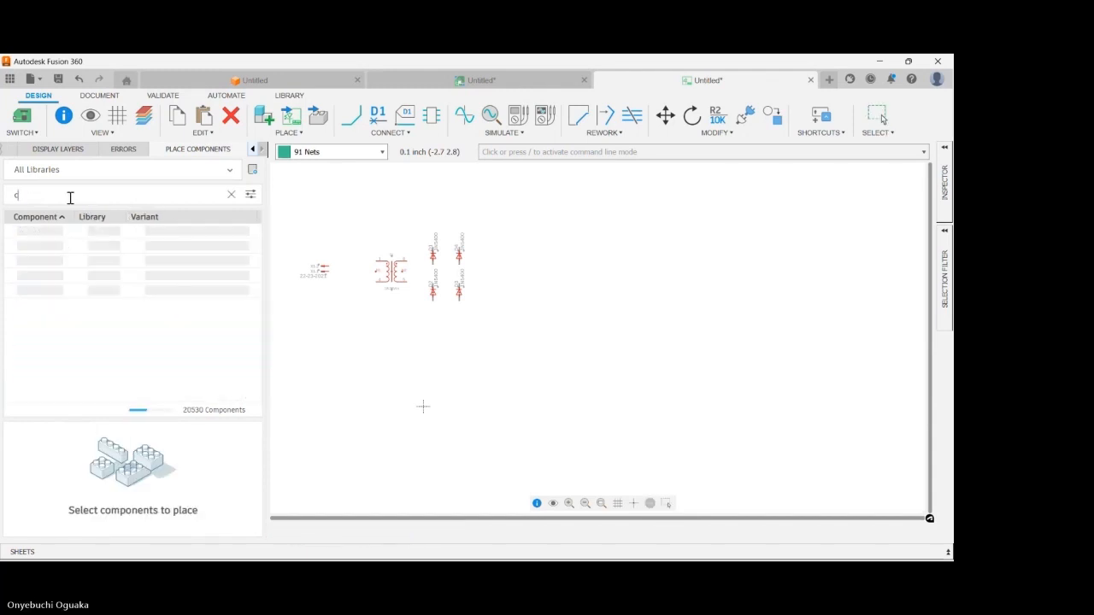
text(apacit)
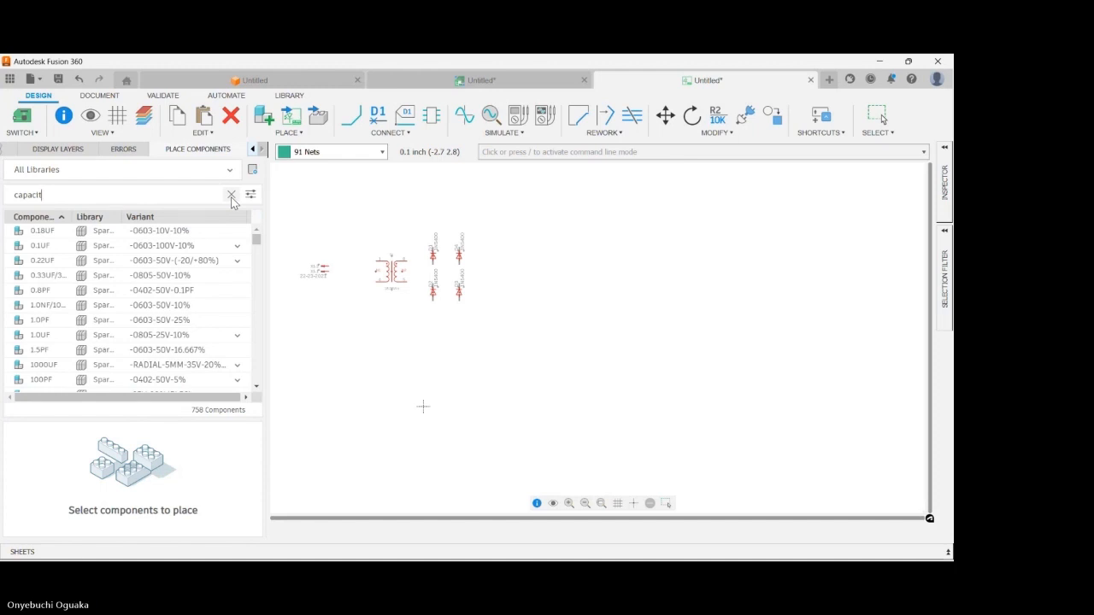
- Replace the component filter with 1mf to find a matching capacitor
drag(41, 195, 11, 196)
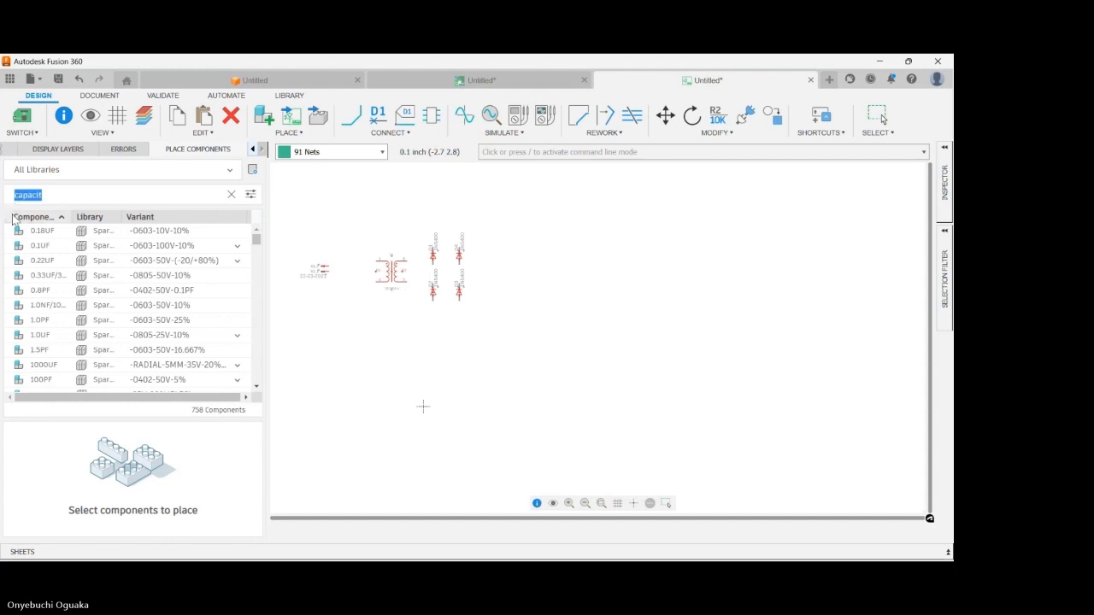
text(!)
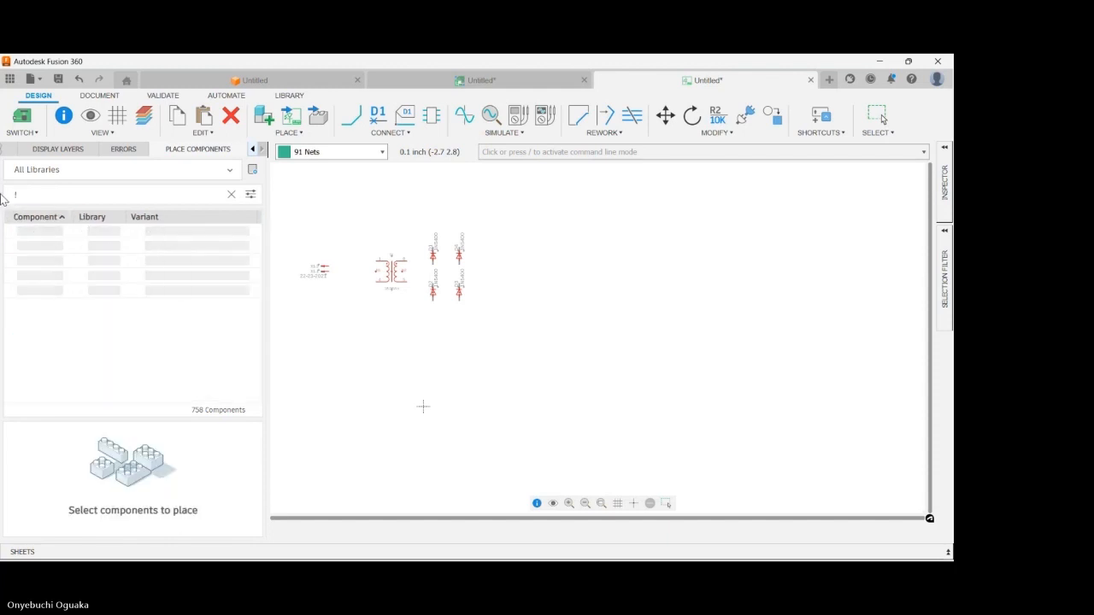
key(BackSpace)
text(1mf)
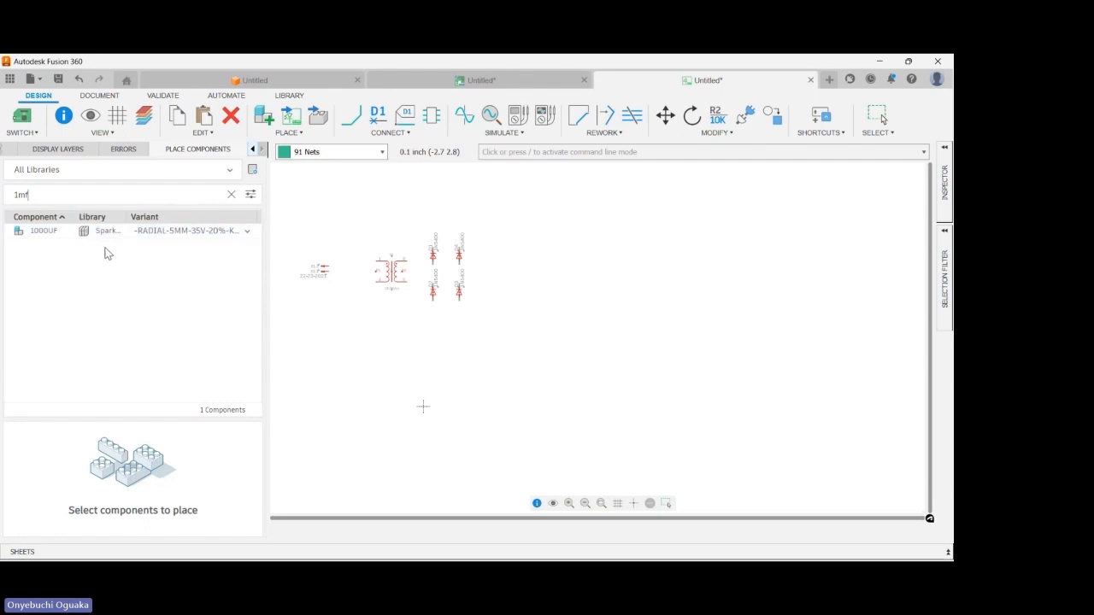
- Place the 1000UF radial 35V capacitor to the right of the four diodes and clear the component filter
click(110, 233)
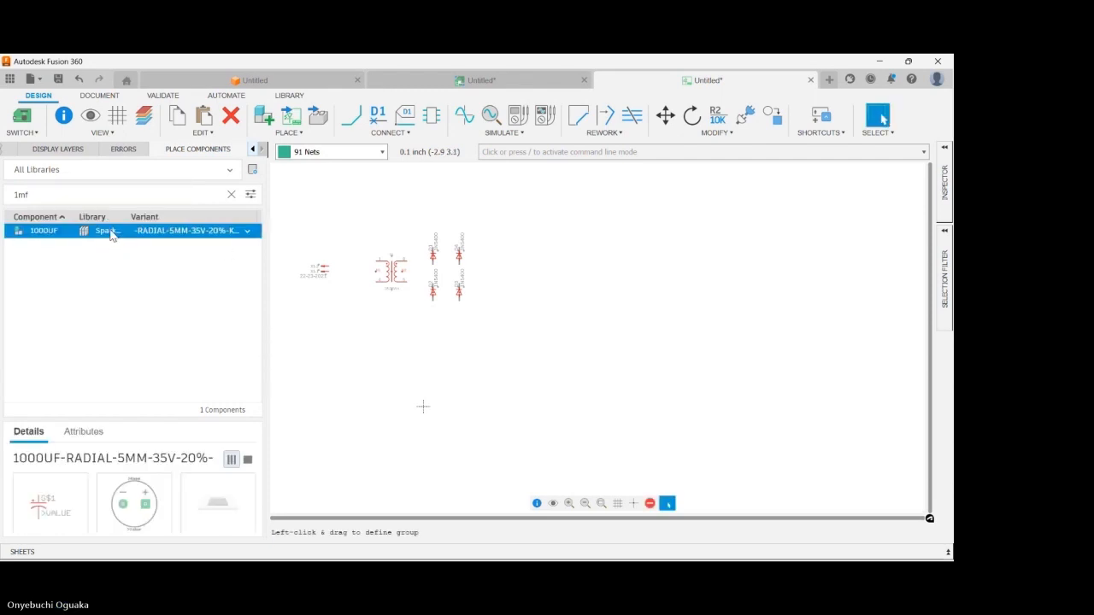
double_click(109, 233)
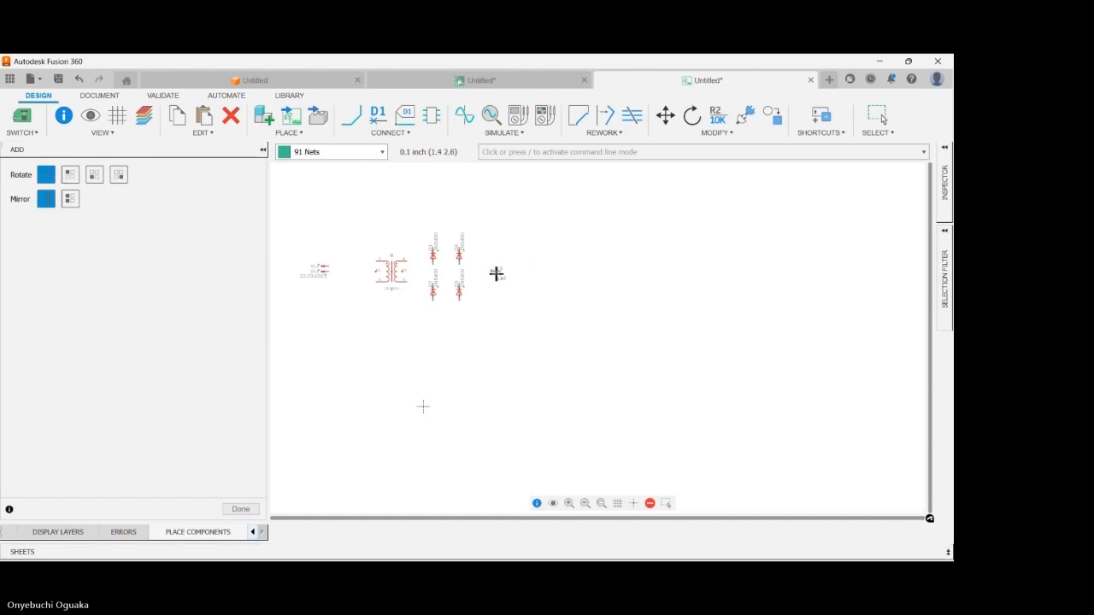
click(495, 273)
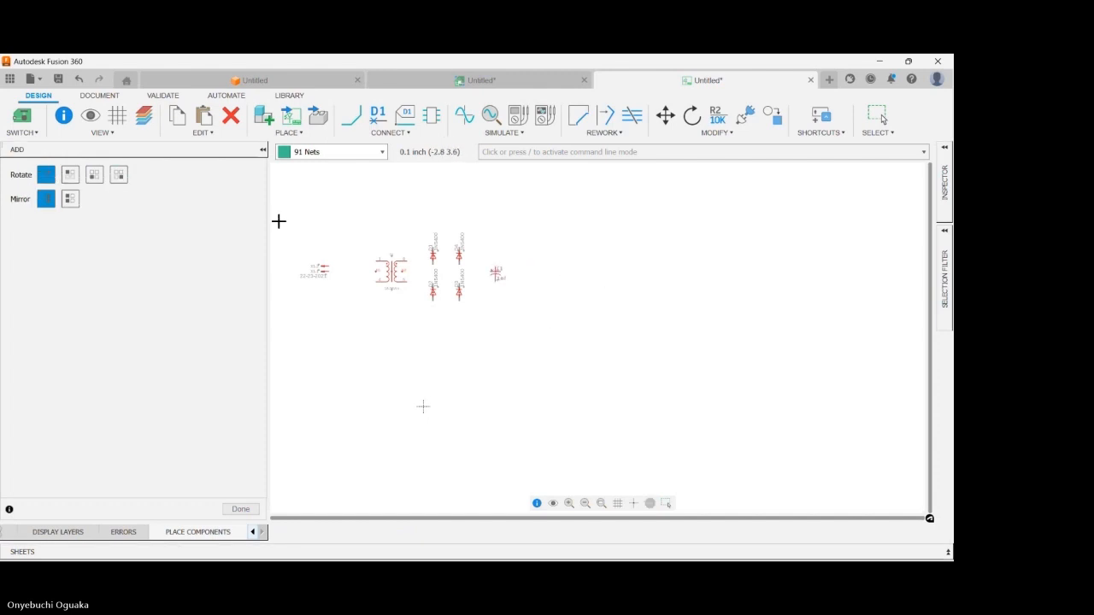
key(Escape)
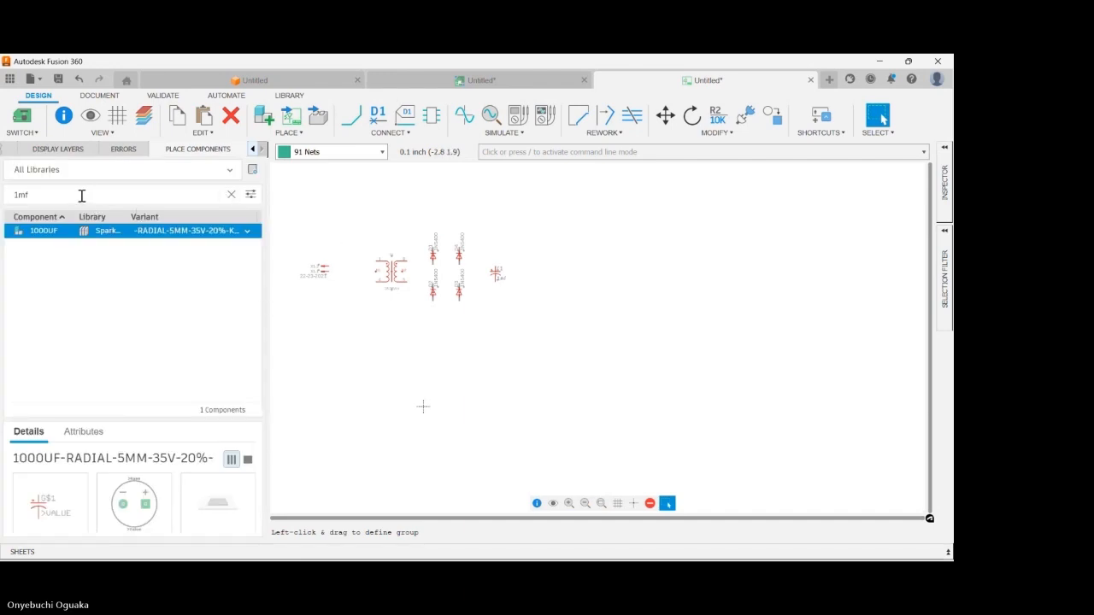
key(BackSpace)
key(BackSpace)
key(BackSpace)
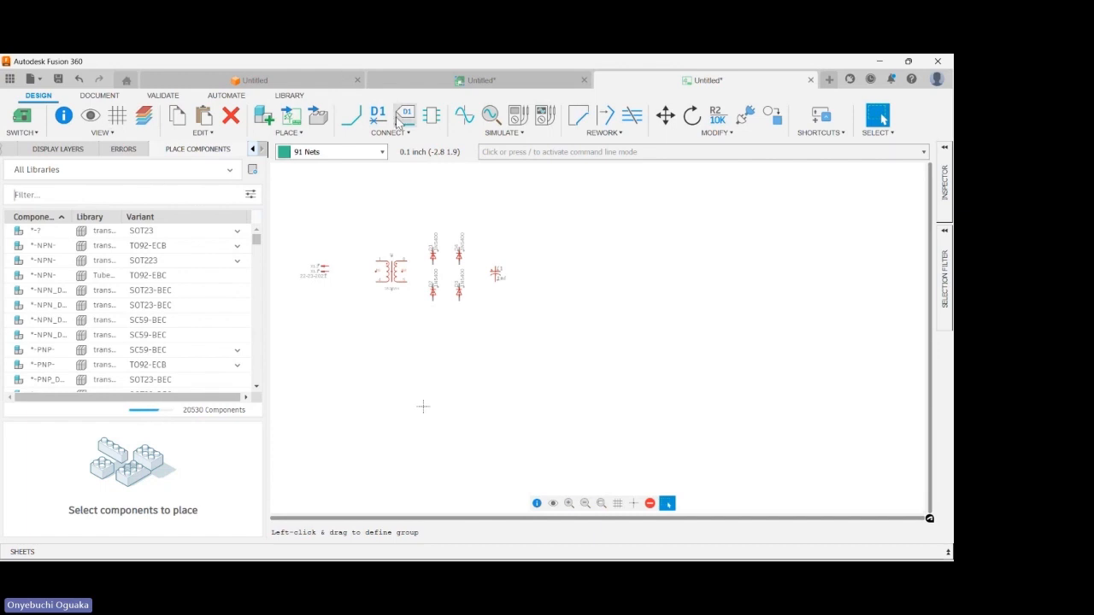
drag(294, 247, 327, 273)
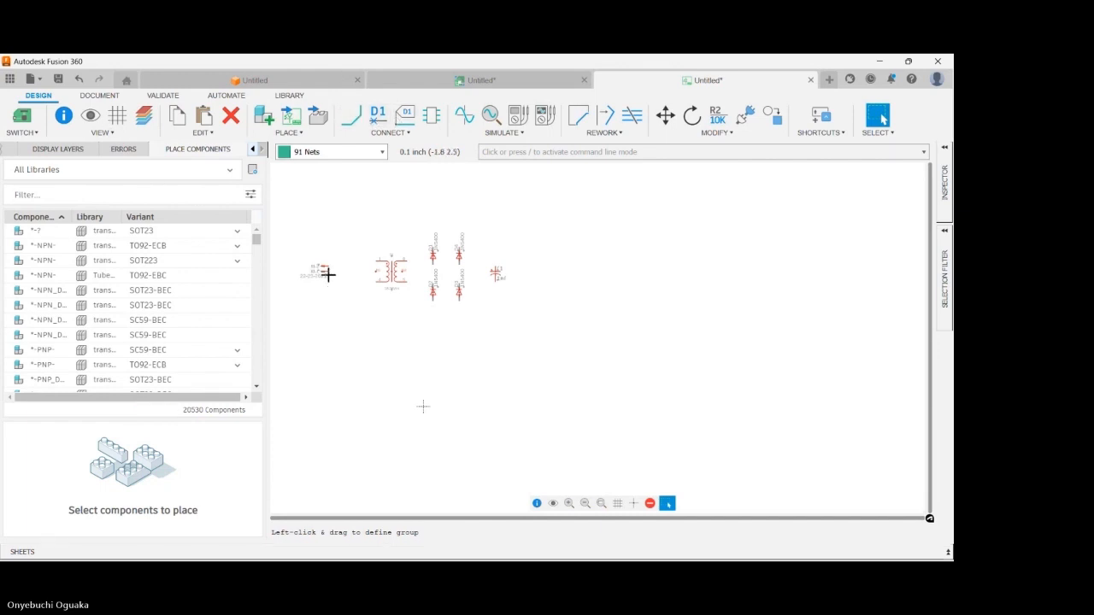
scroll(321, 270, up, 5)
scroll(321, 270, down, 5)
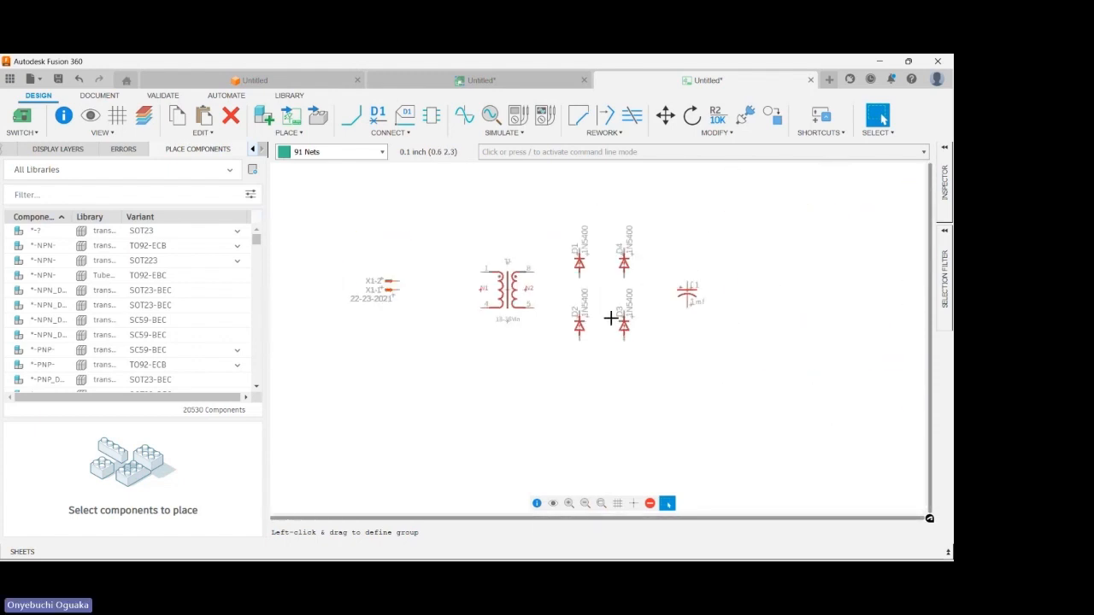
scroll(610, 317, up, 3)
scroll(610, 317, down, 5)
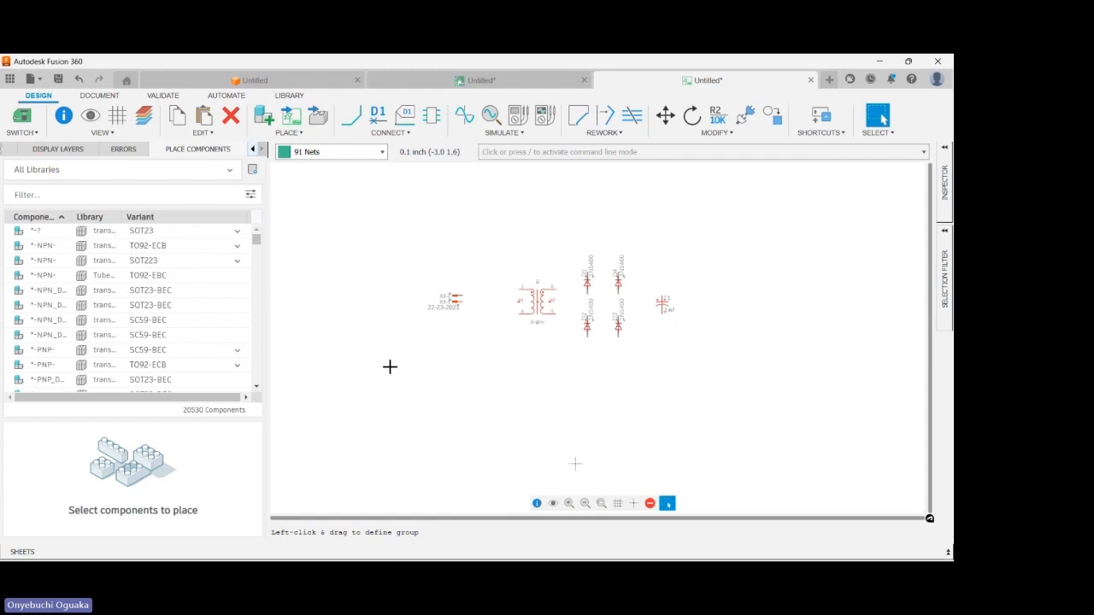
scroll(532, 335, up, 5)
scroll(537, 309, down, 4)
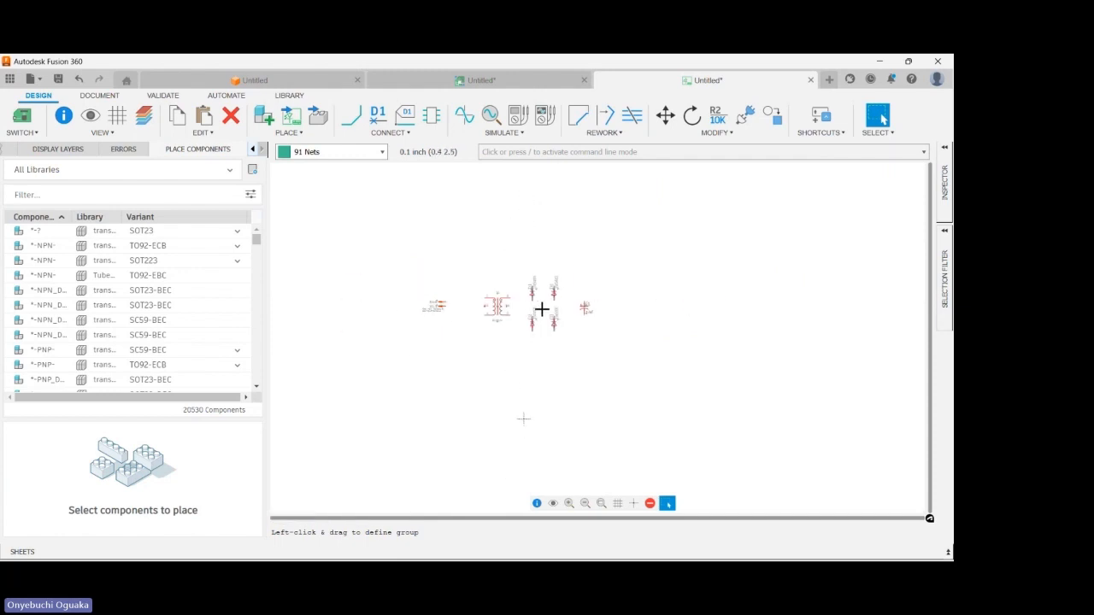
scroll(494, 308, up, 4)
scroll(492, 312, down, 4)
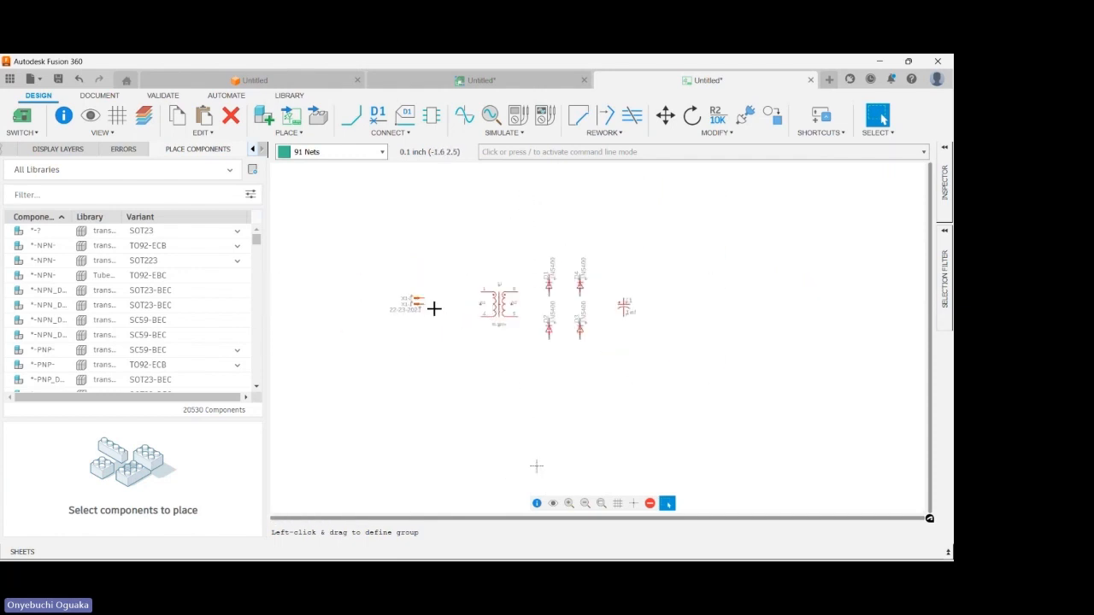
- Move connector pins X1-1 and X1-2 closer to the transformer's primary side, with a wider vertical gap between them
scroll(434, 308, up, 5)
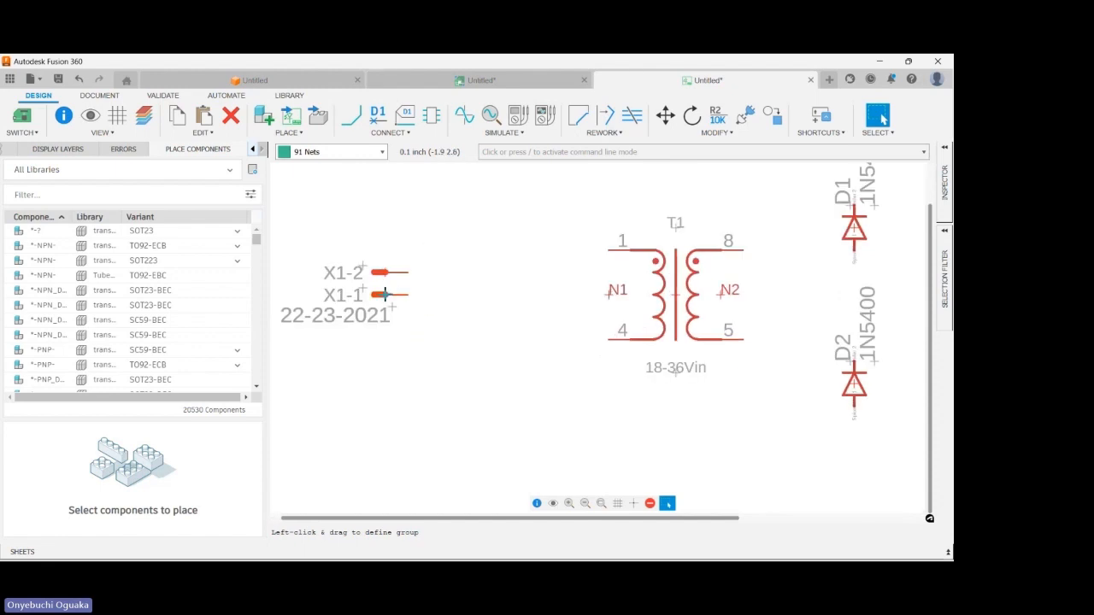
drag(385, 294, 489, 310)
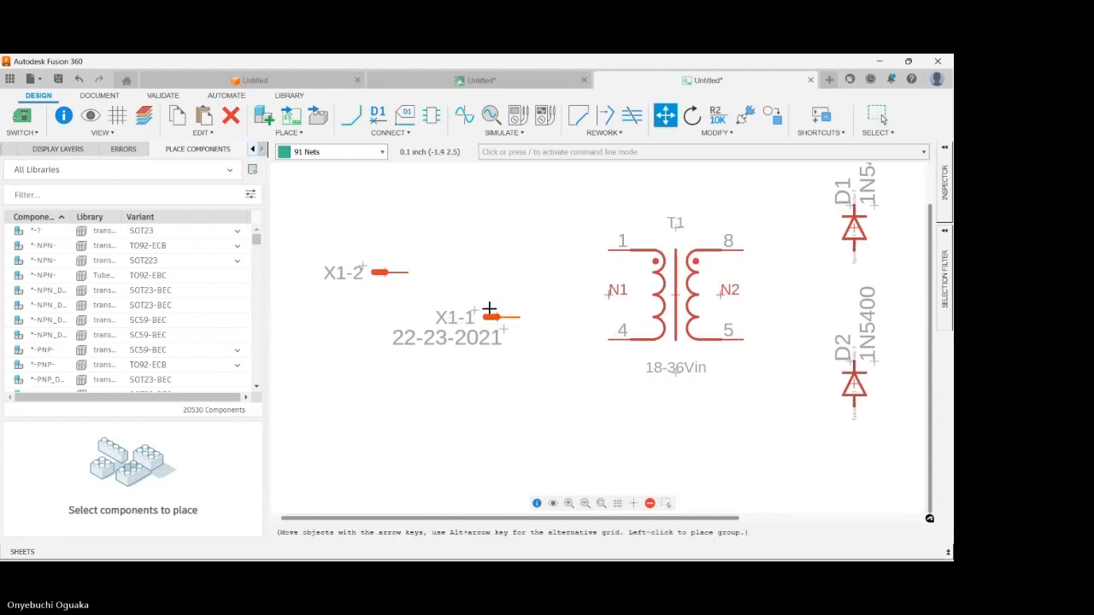
click(489, 309)
key(Escape)
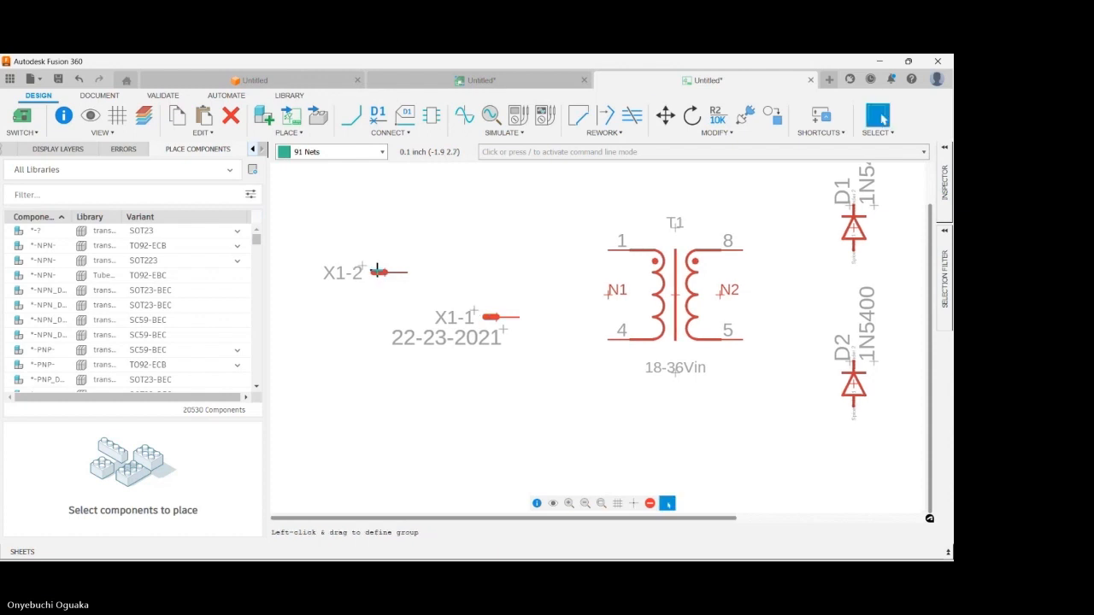
drag(385, 272, 497, 271)
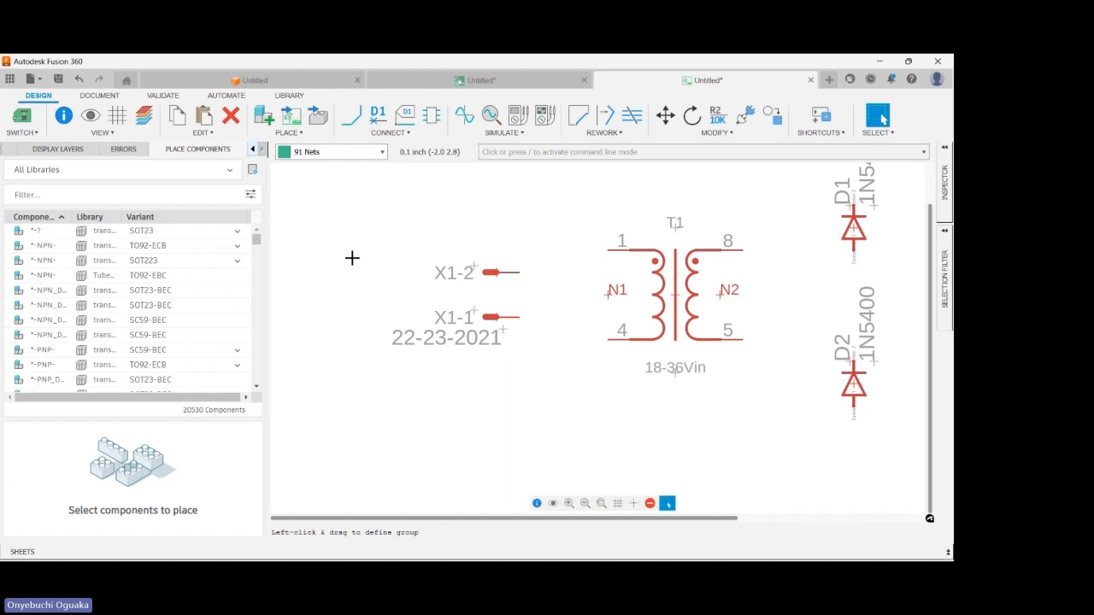
scroll(349, 257, down, 1)
scroll(472, 269, up, 3)
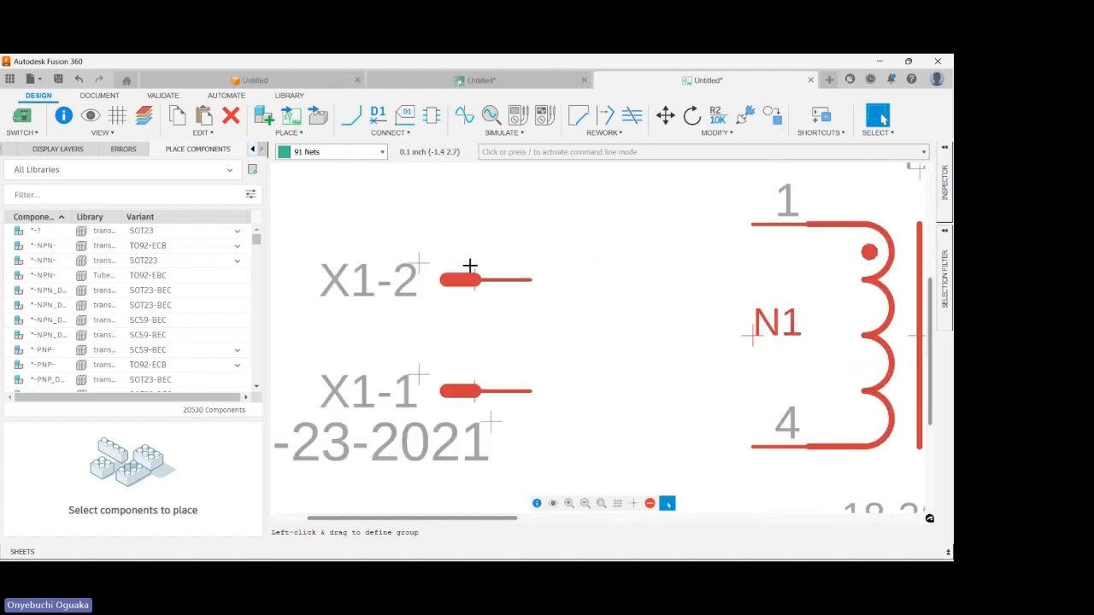
scroll(473, 272, up, 4)
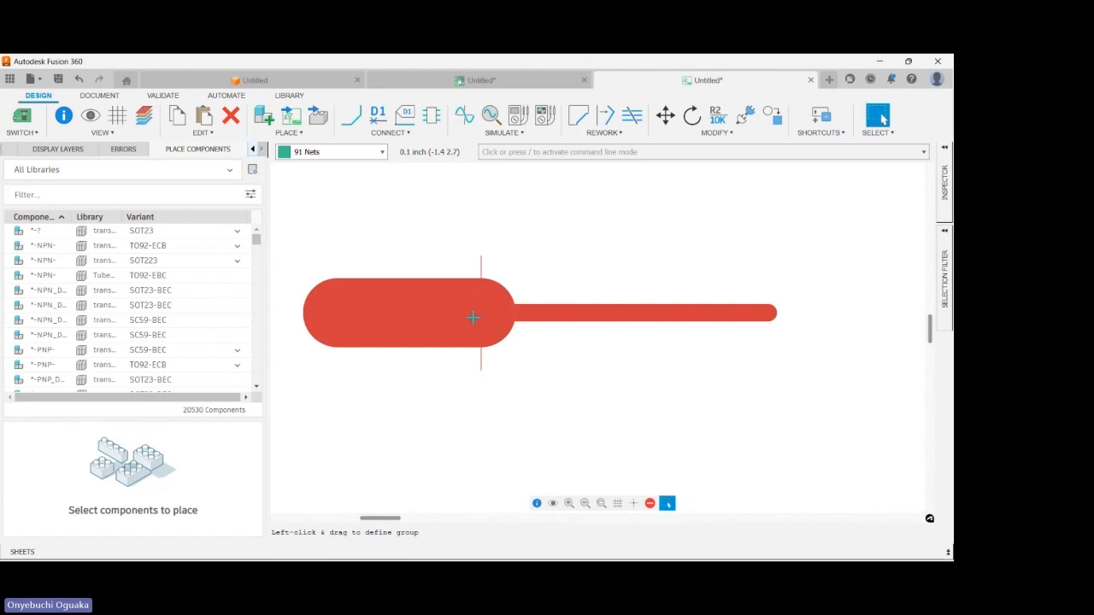
scroll(433, 264, down, 5)
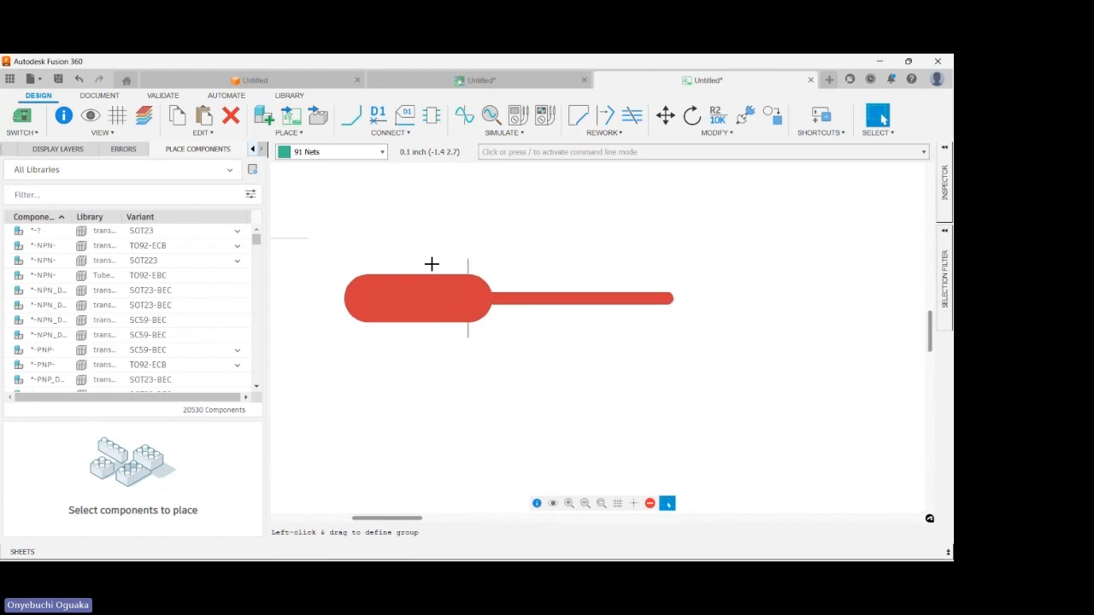
scroll(378, 241, down, 2)
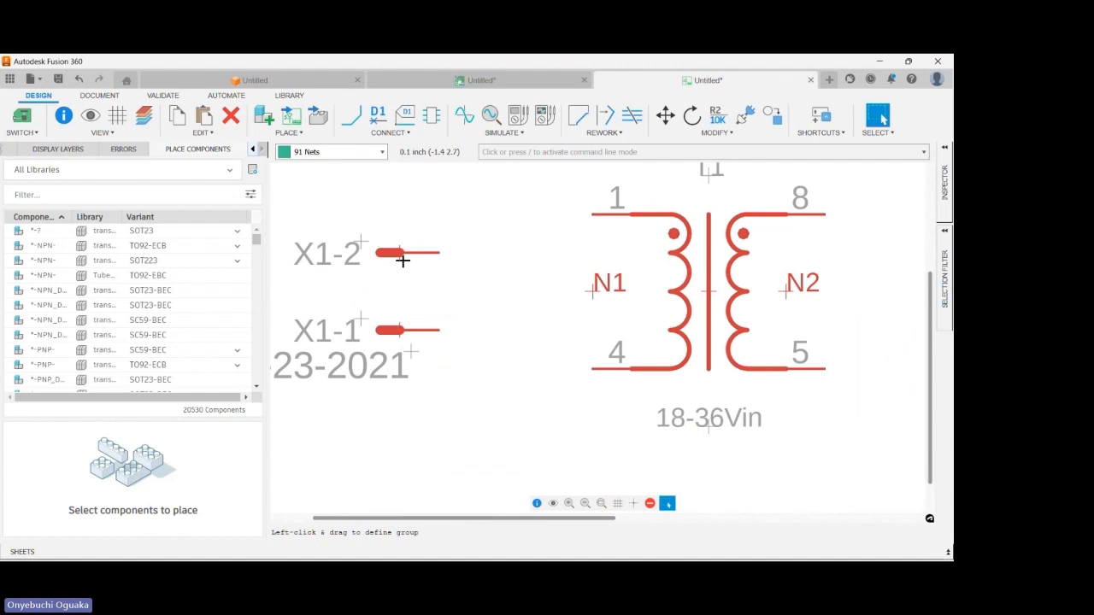
drag(400, 251, 408, 258)
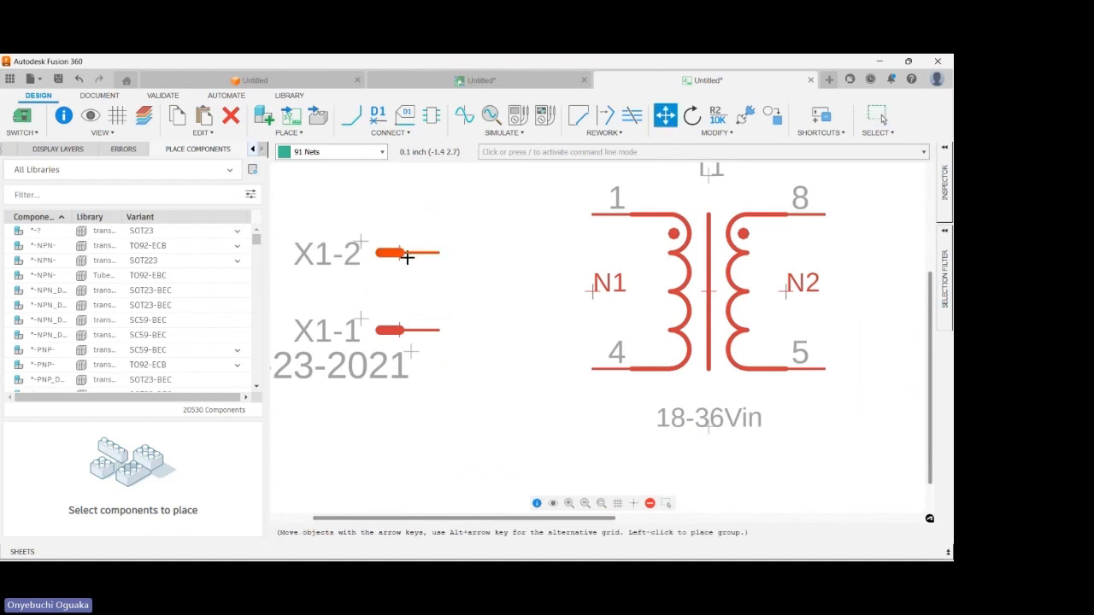
key(Escape)
scroll(327, 270, down, 1)
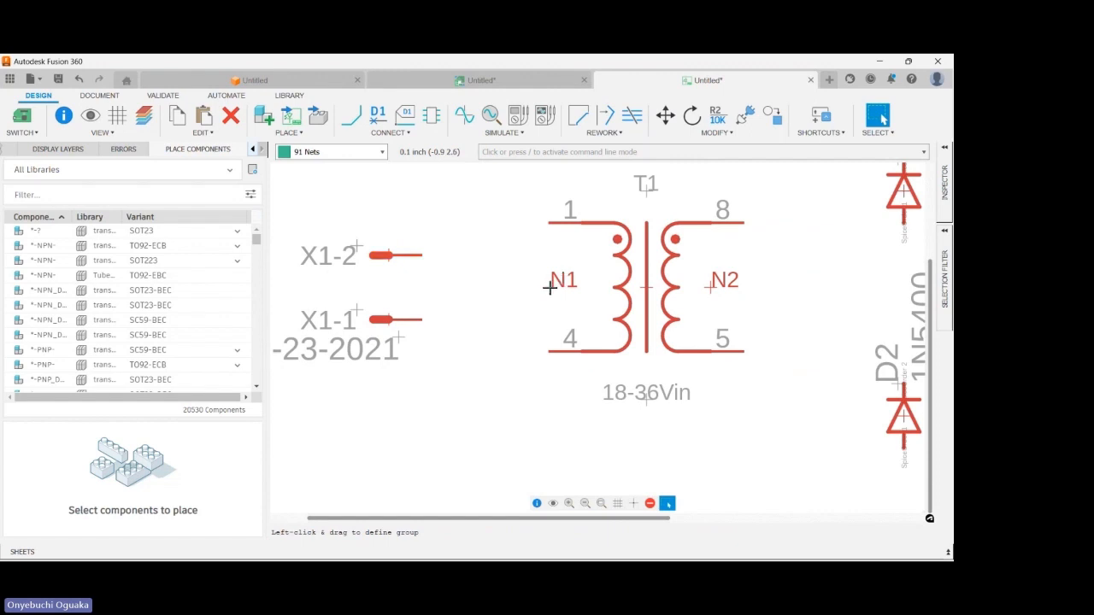
click(541, 272)
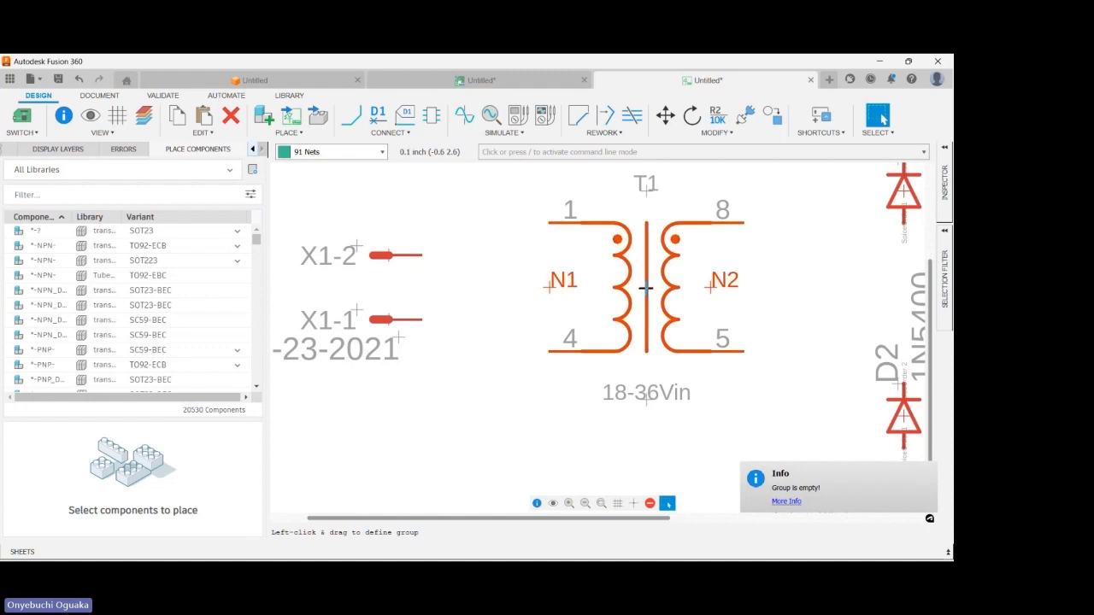
mouse_move(647, 289)
mouse_down()
mouse_move(646, 264)
mouse_move(646, 288)
mouse_up()
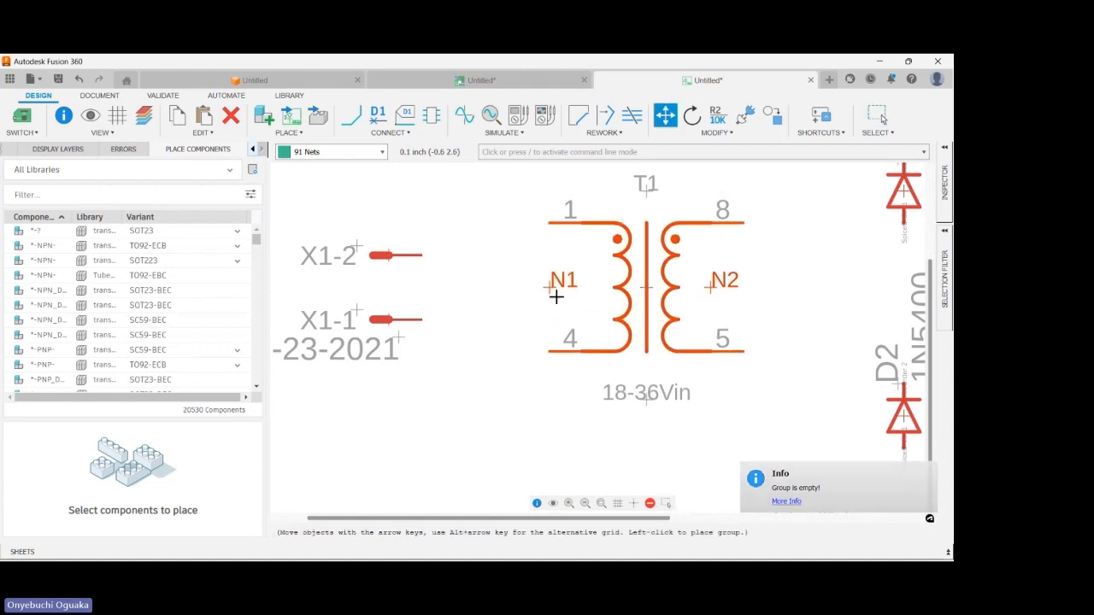
key(Escape)
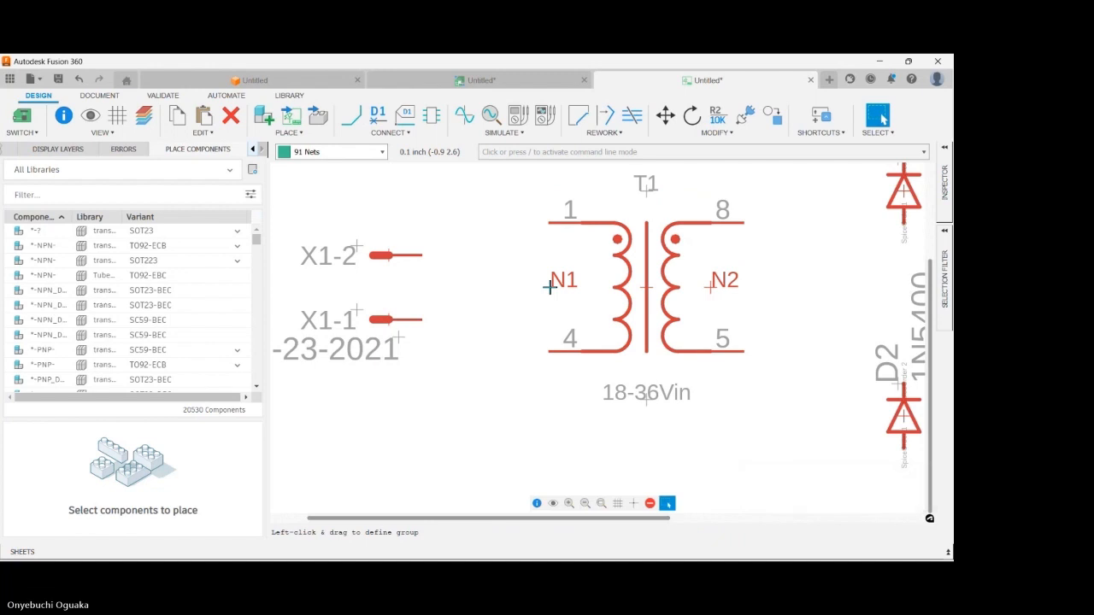
mouse_move(550, 287)
mouse_down()
mouse_move(551, 308)
mouse_move(541, 303)
mouse_up()
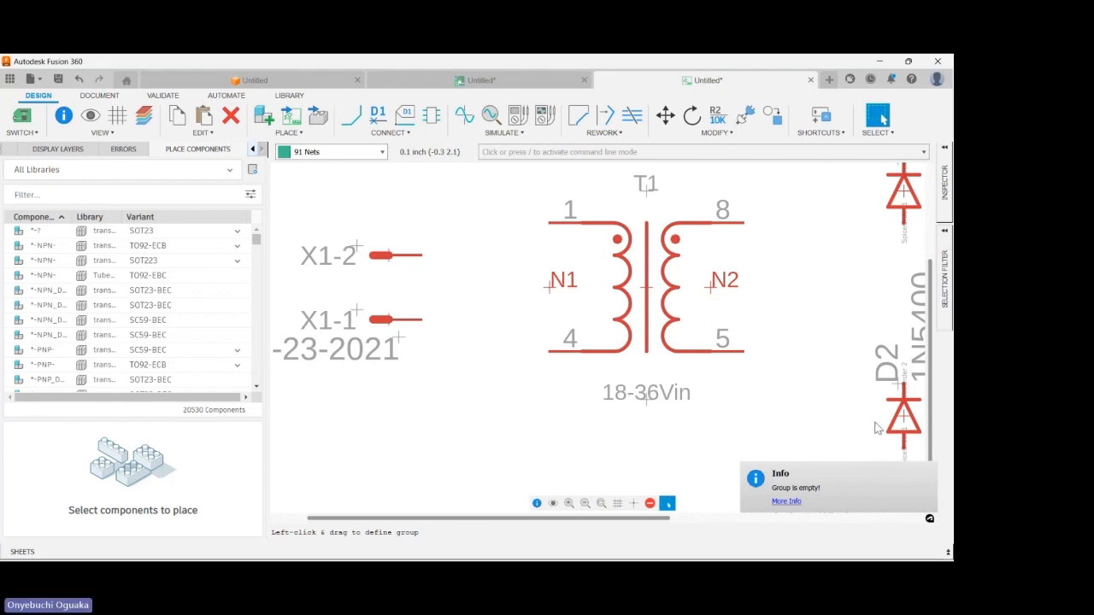
- Shift diodes D1 and D4 slightly down and toward the transformer, keeping them level with each other
scroll(415, 361, down, 3)
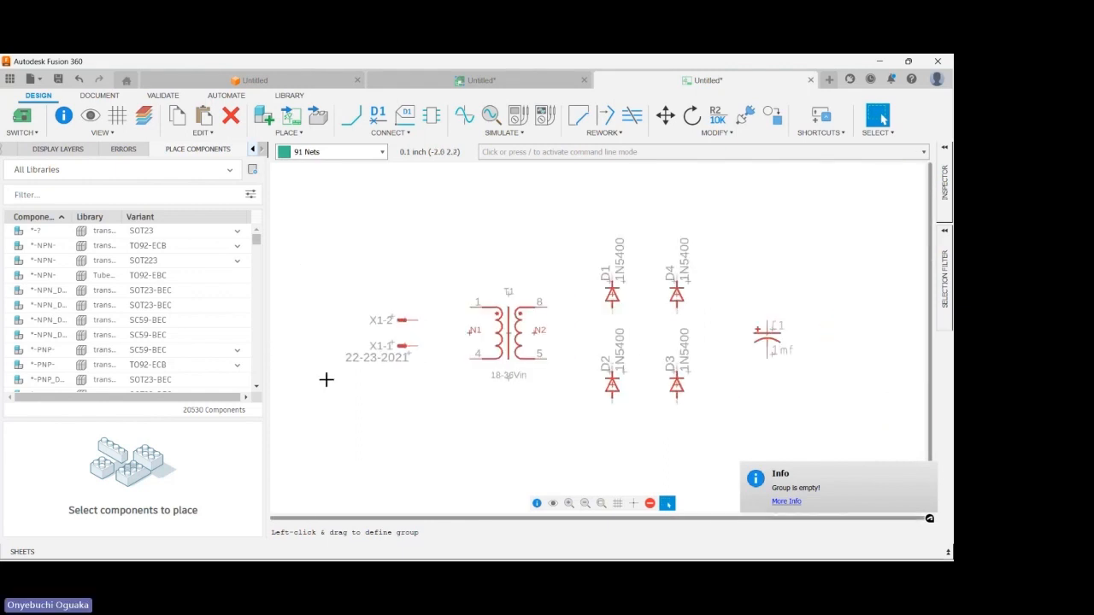
scroll(380, 363, down, 2)
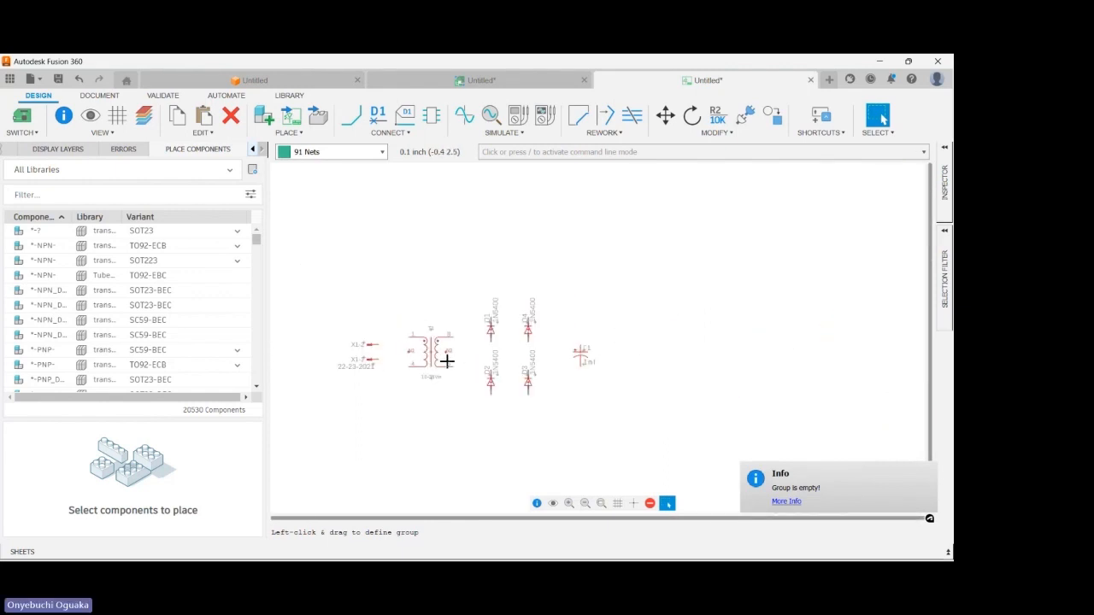
scroll(494, 325, up, 5)
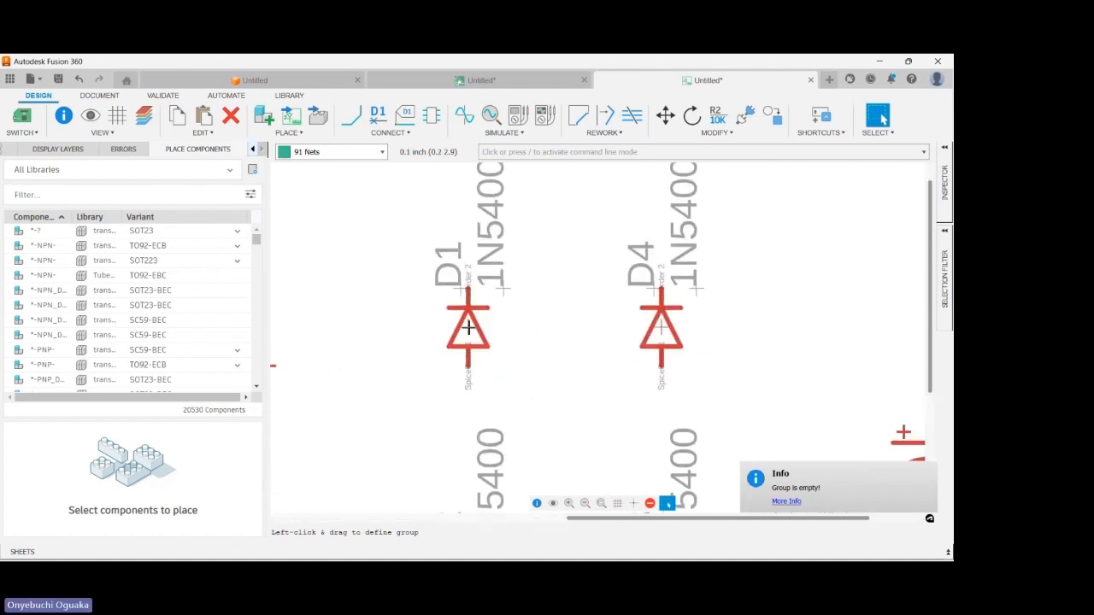
click(488, 326)
click(471, 340)
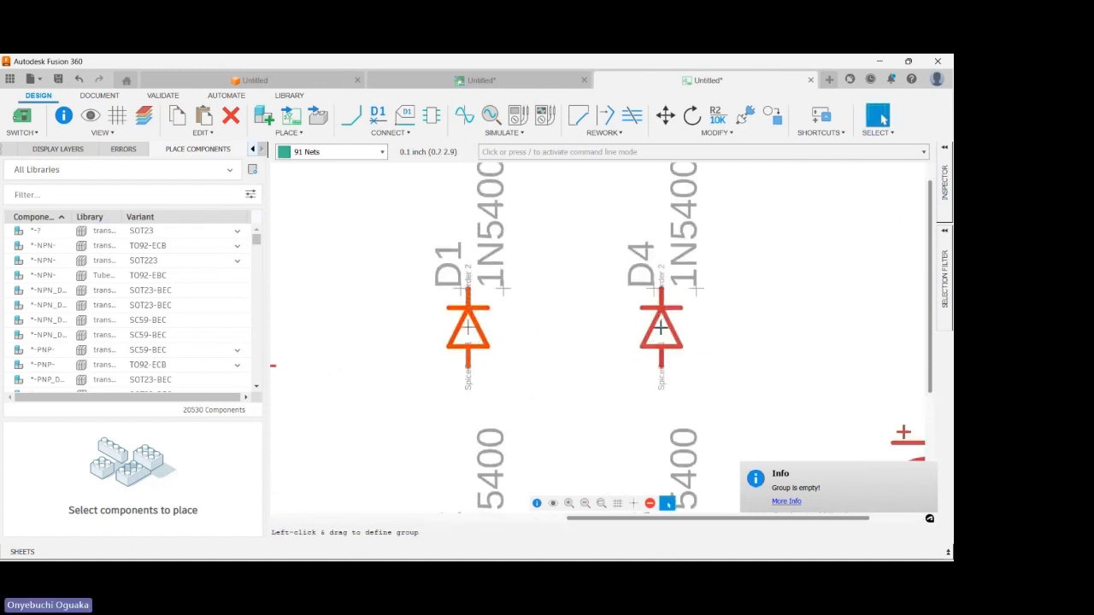
click(669, 342)
drag(670, 342, 638, 342)
scroll(367, 252, down, 6)
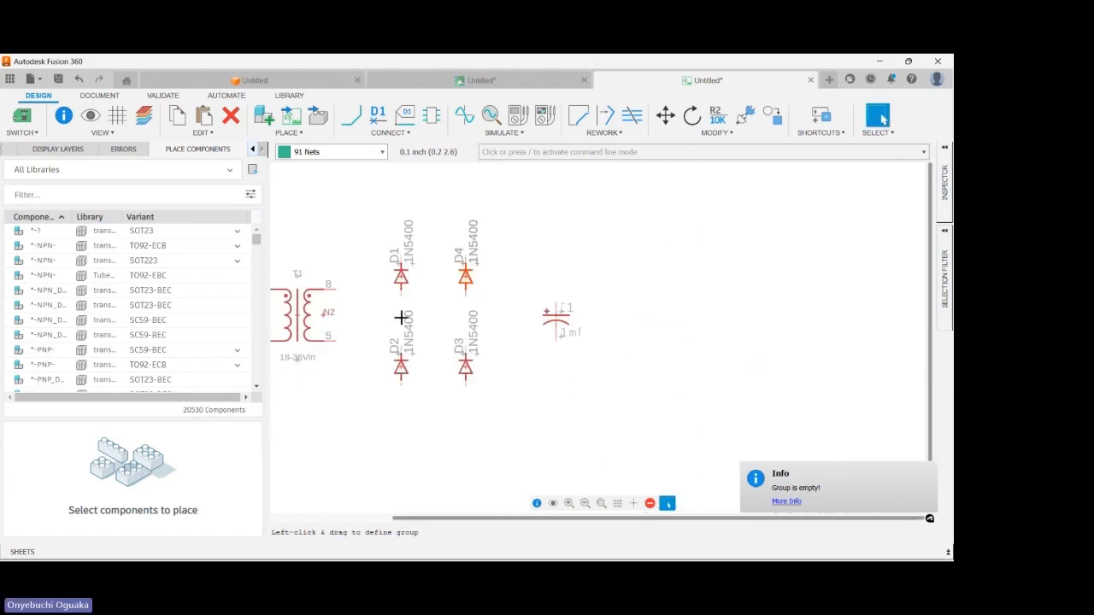
drag(401, 276, 389, 289)
drag(465, 276, 453, 289)
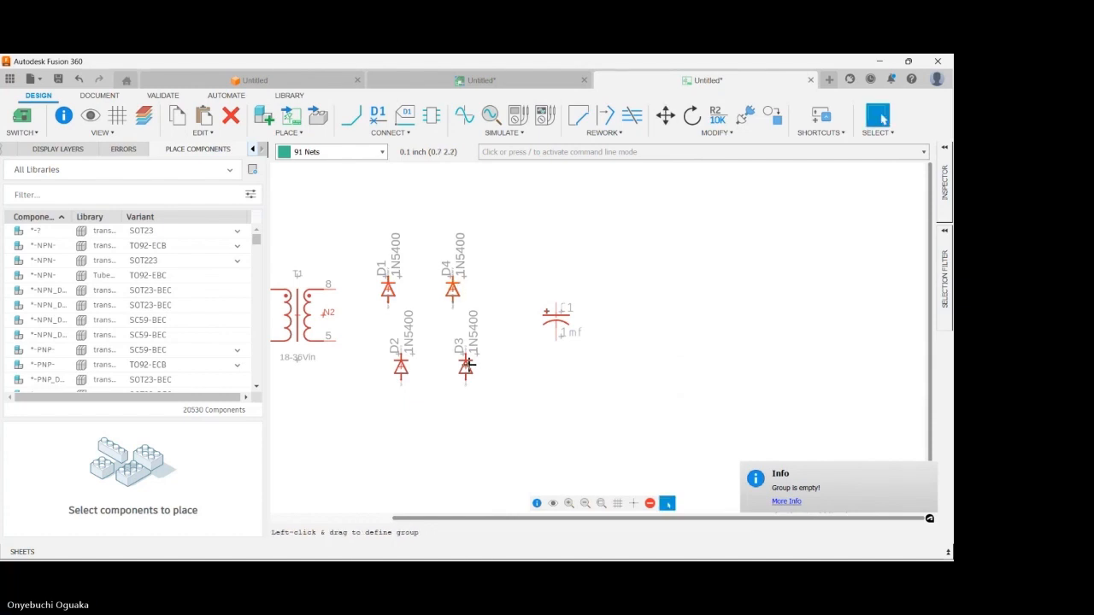
- Move diodes D3 and D2 toward the transformer so they line up directly beneath D4 and D1
click(455, 365)
drag(469, 365, 389, 364)
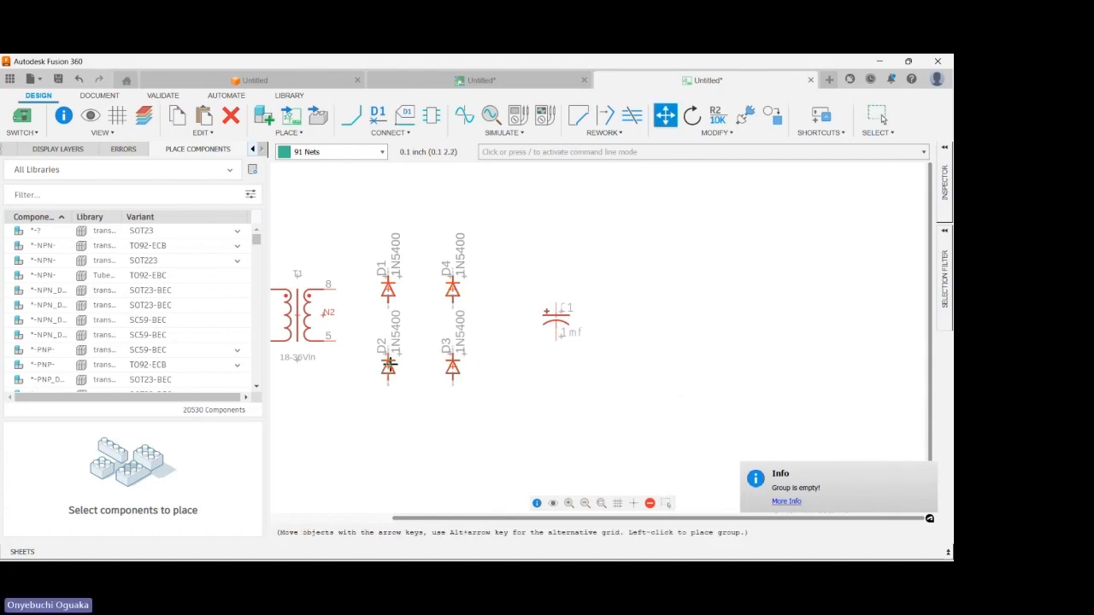
click(400, 368)
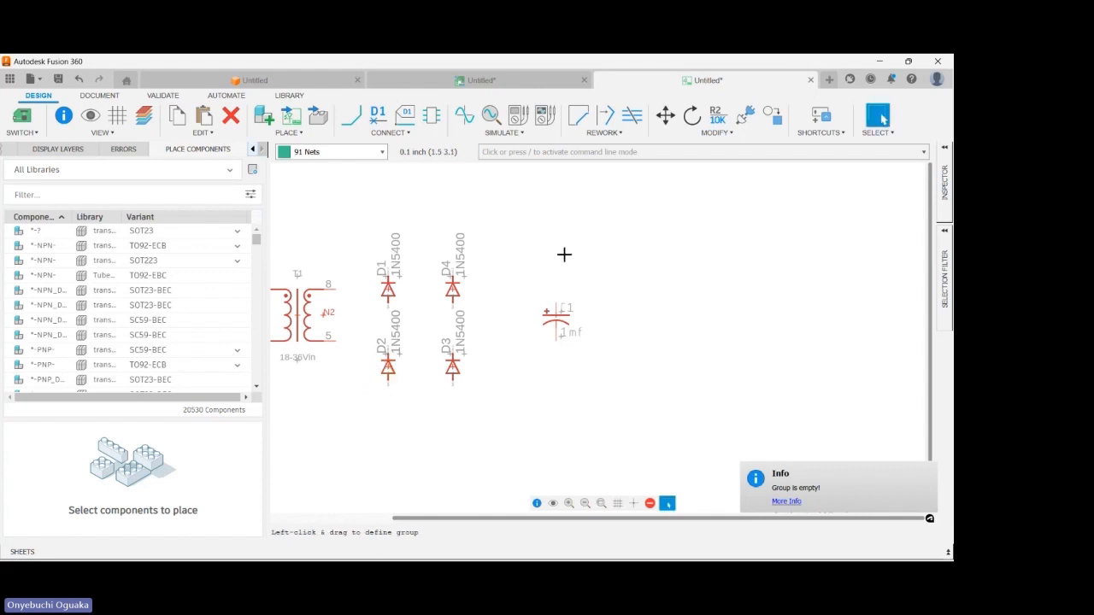
- Wire connector pin X1-2 to transformer pin 1 and X1-1 to transformer pin 4 with nets
scroll(633, 271, down, 3)
scroll(615, 271, up, 1)
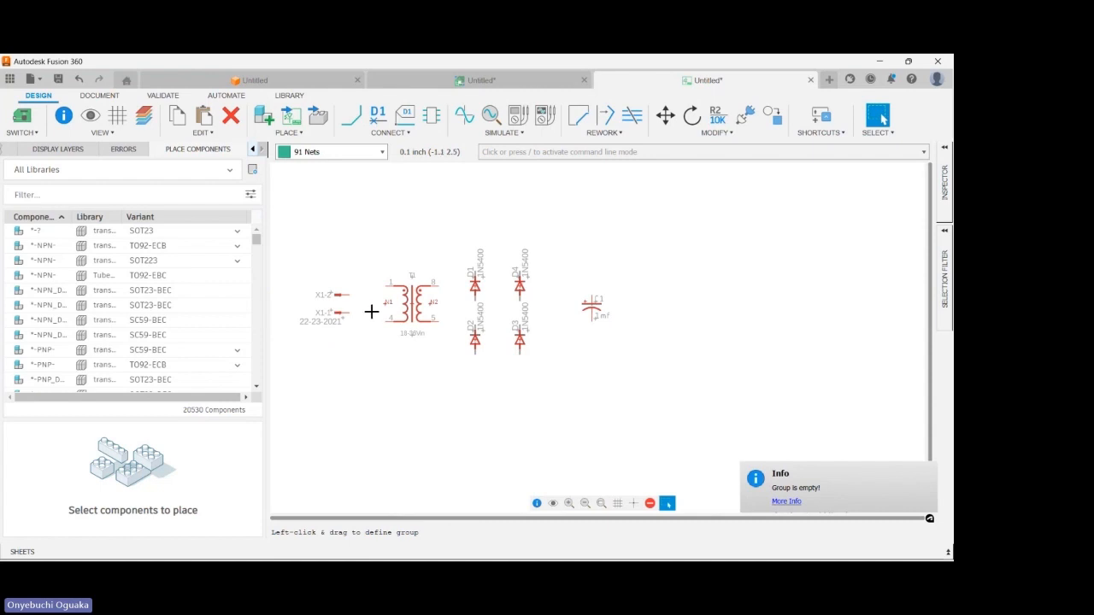
click(351, 115)
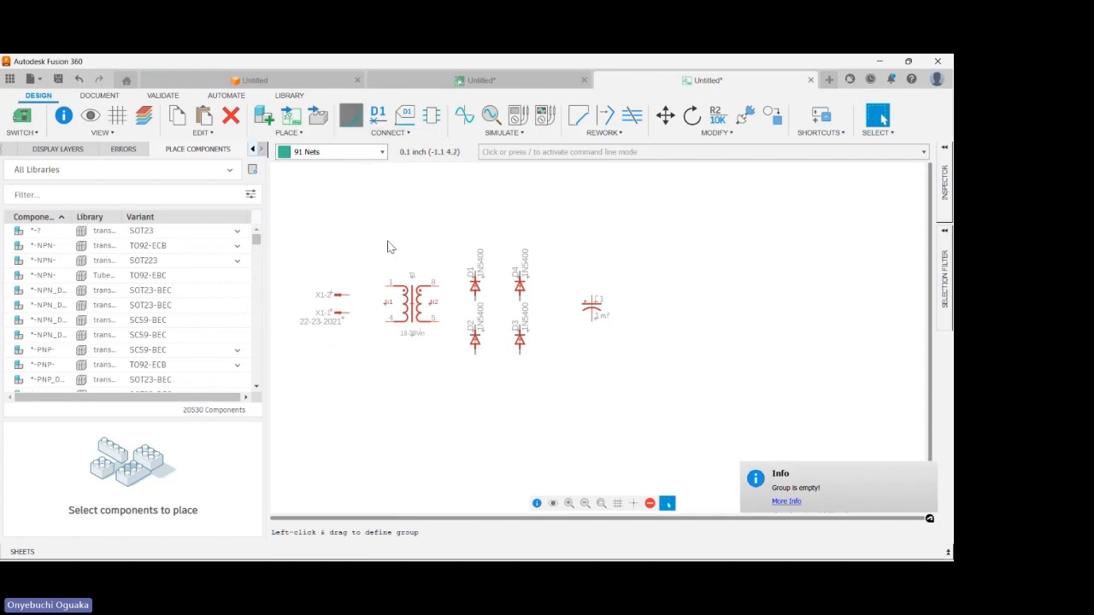
click(346, 295)
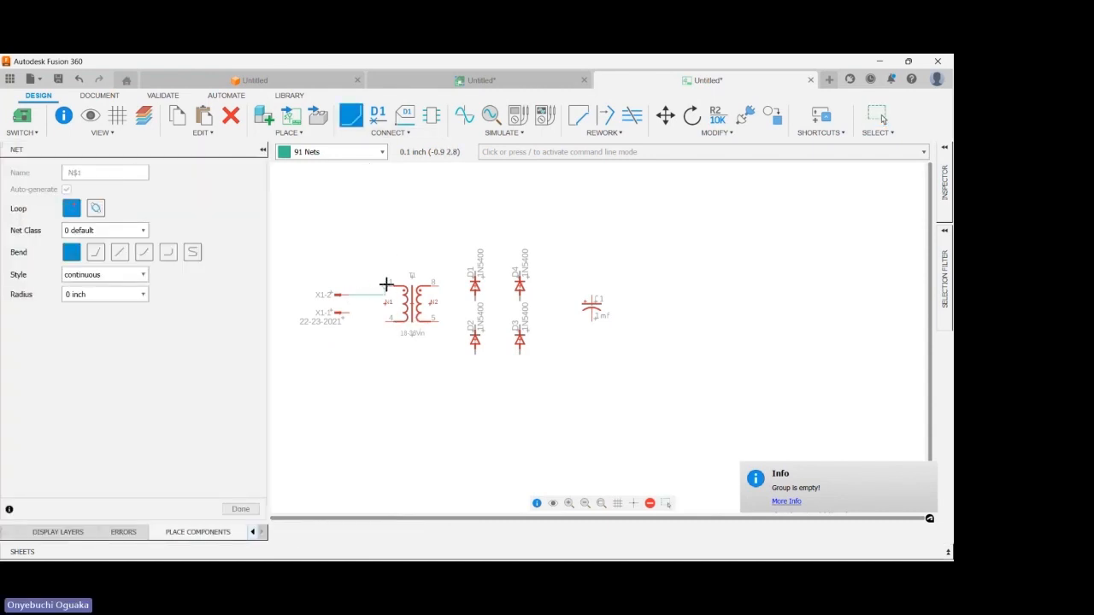
click(386, 285)
click(344, 312)
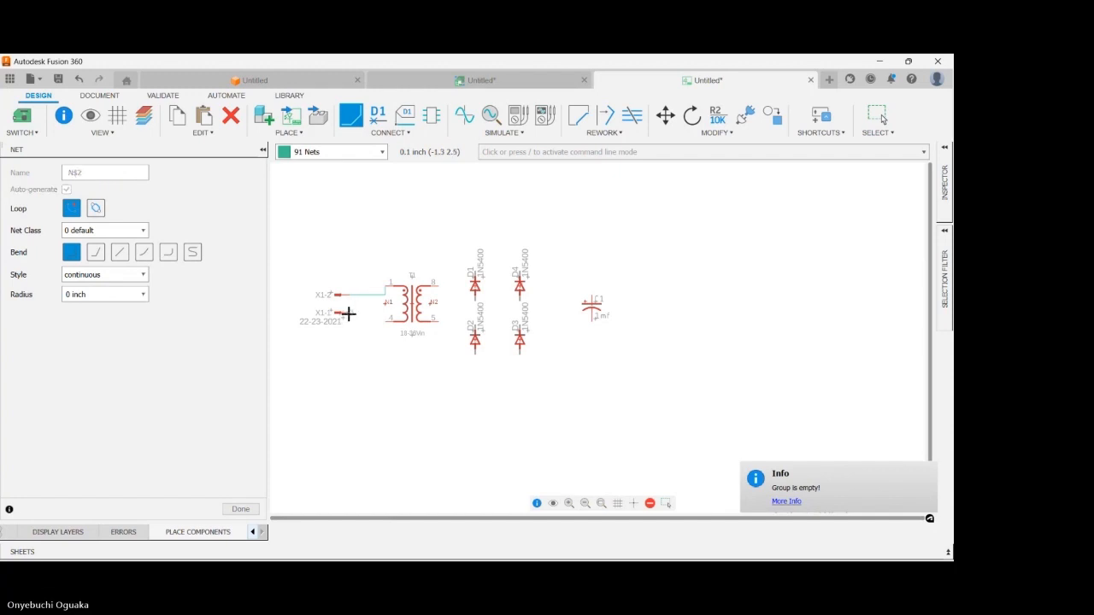
click(386, 313)
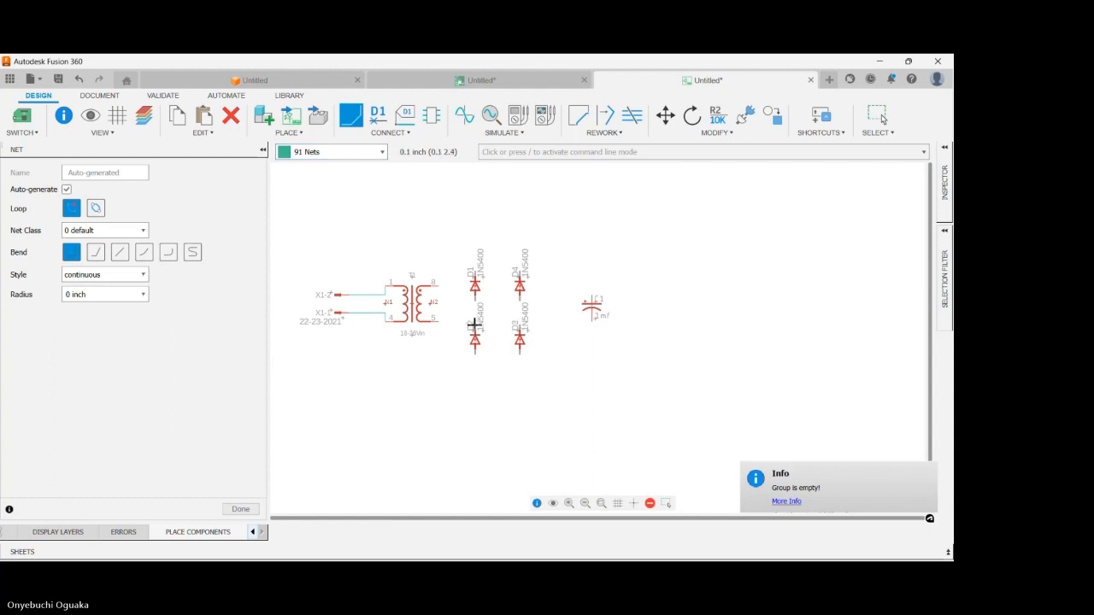
- Connect the upper end of D2 to the lower end of D1, and likewise D3 to D4, with vertical nets
scroll(474, 324, up, 3)
click(477, 345)
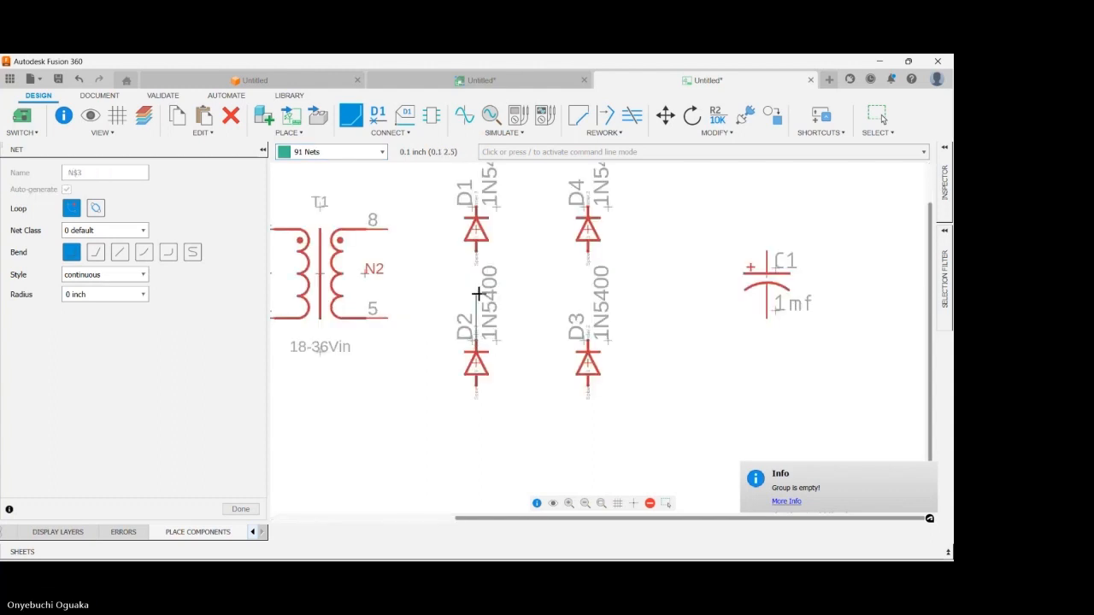
click(476, 250)
click(588, 340)
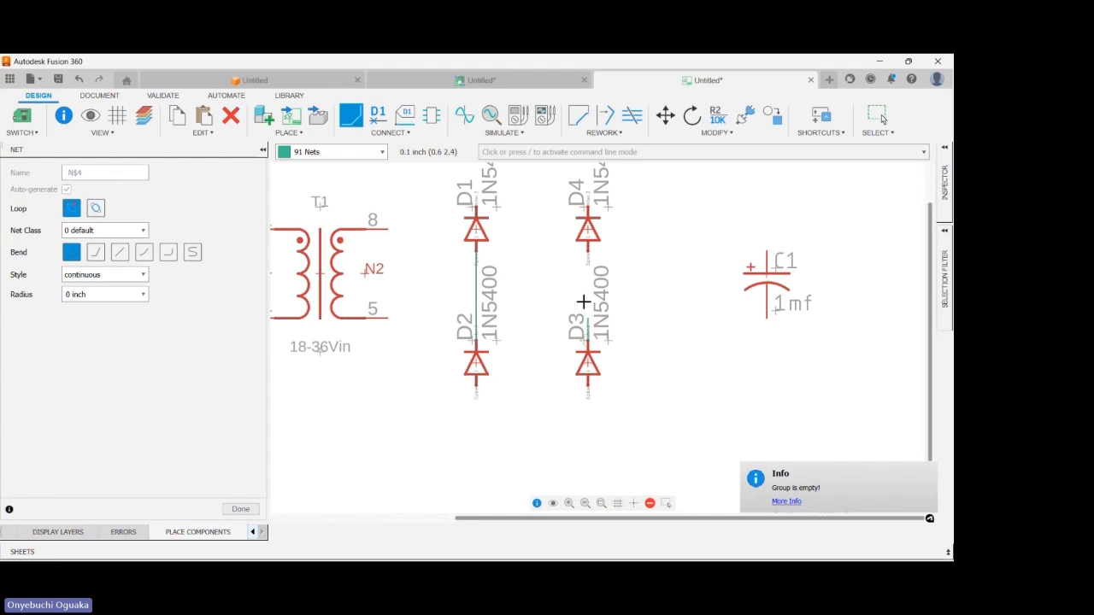
click(586, 256)
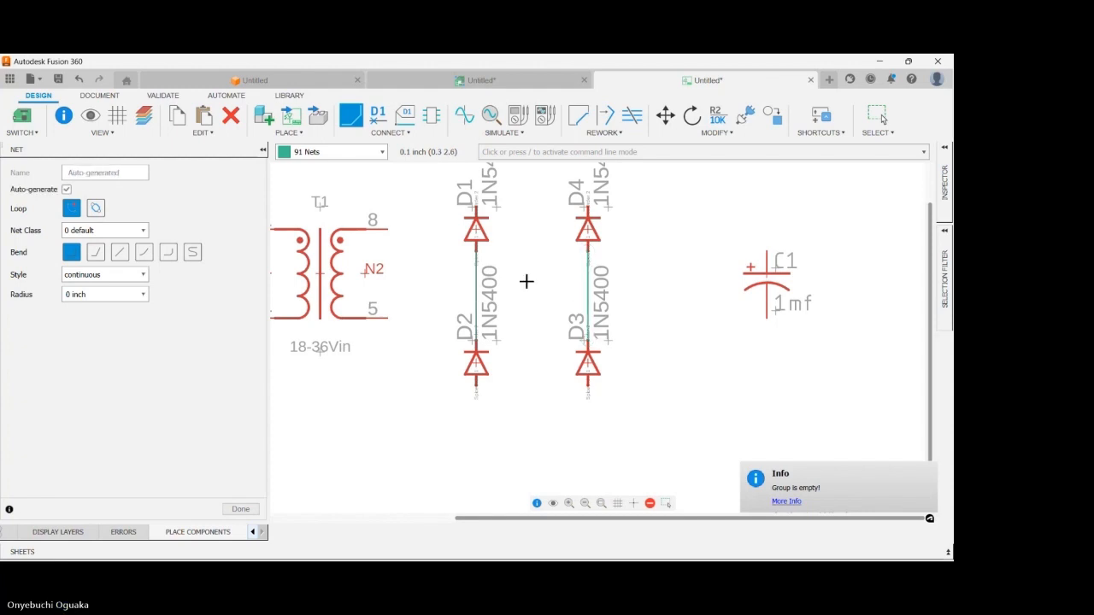
- Connect the upper ends of D1 and D4 with a net, and the lower ends of D2 and D3 with another
click(476, 205)
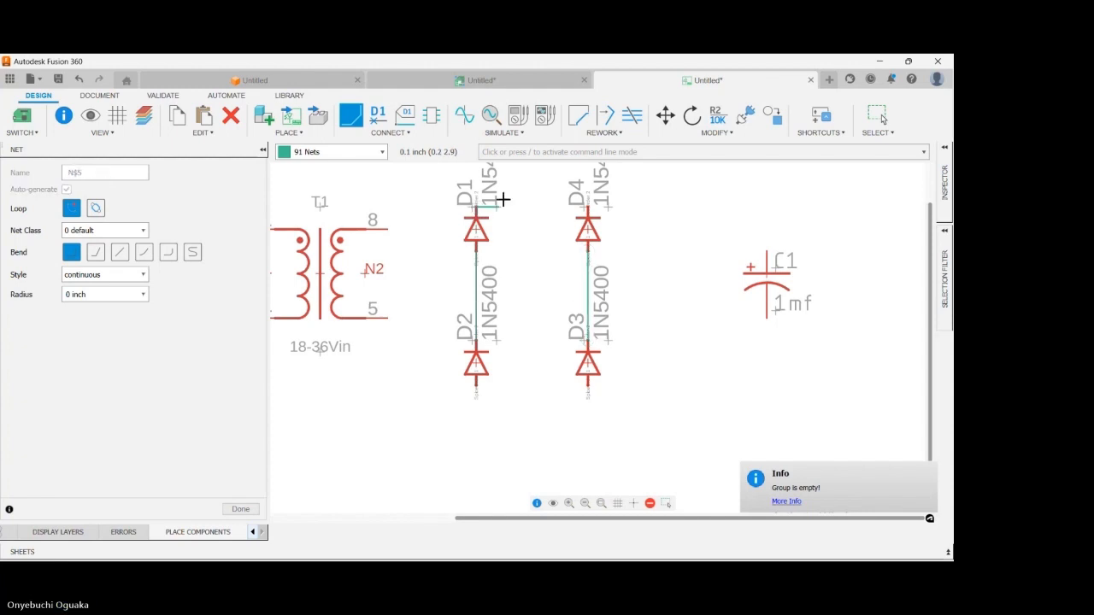
click(589, 205)
click(477, 384)
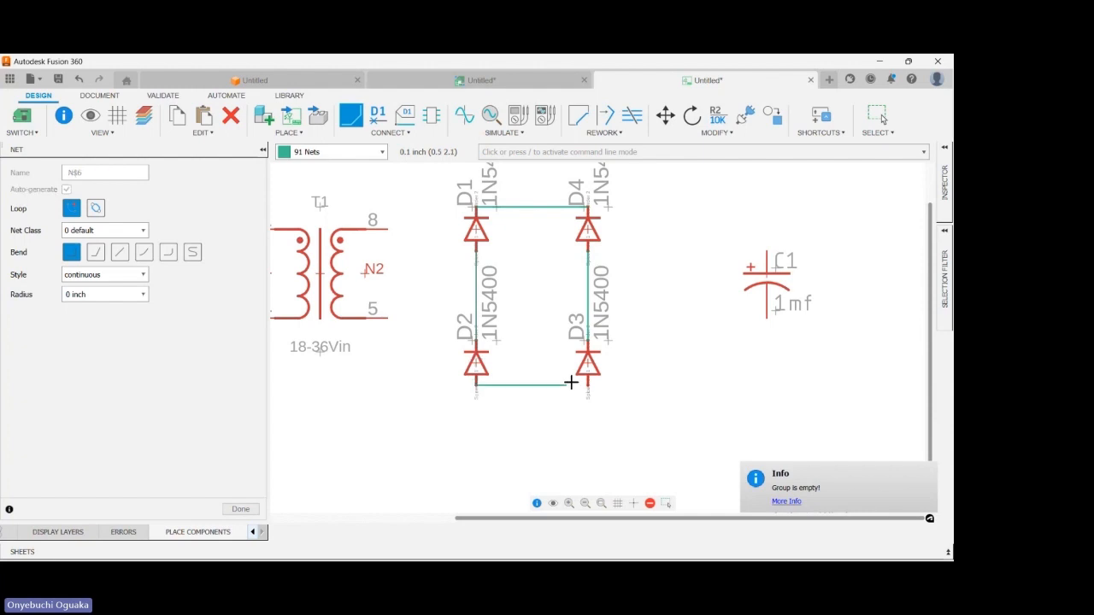
click(588, 385)
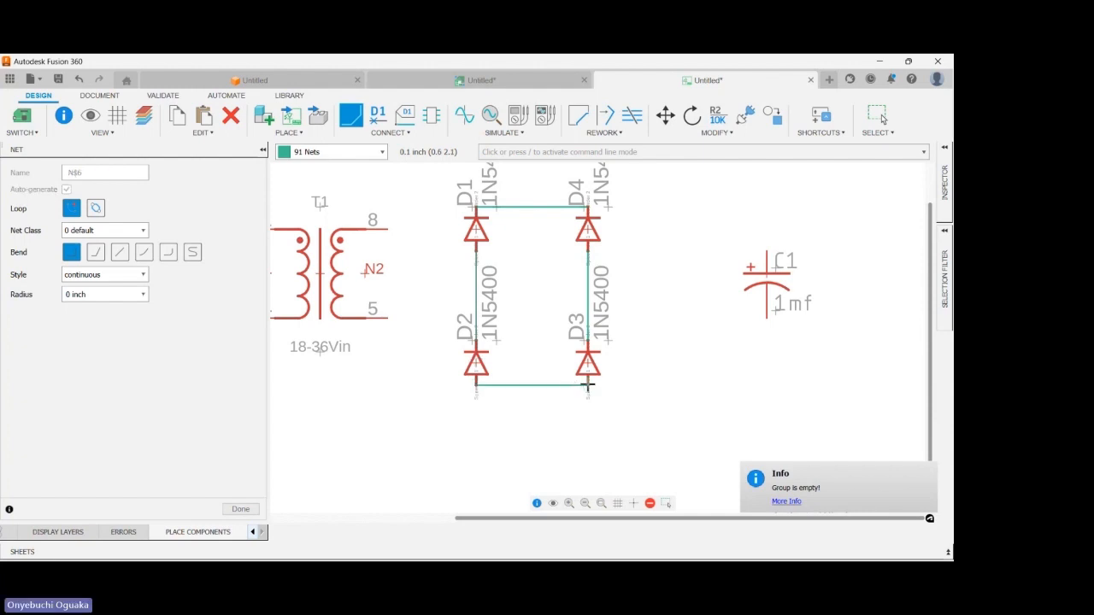
- Wire transformer pin 5 to the net between D4 and D3, and pin 8 to the net between D1 and D2
click(386, 318)
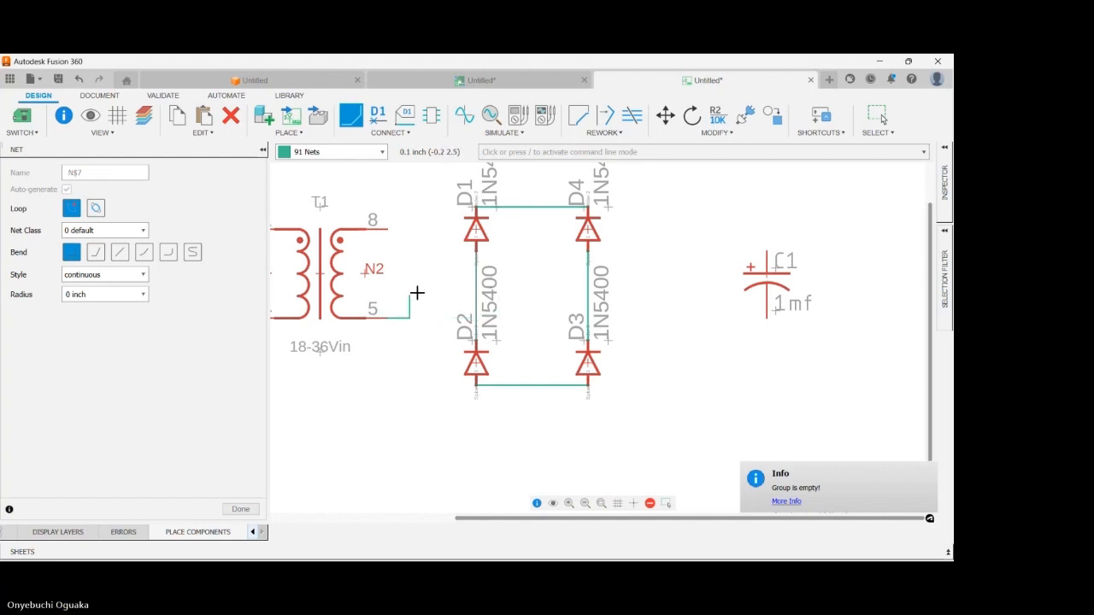
double_click(410, 296)
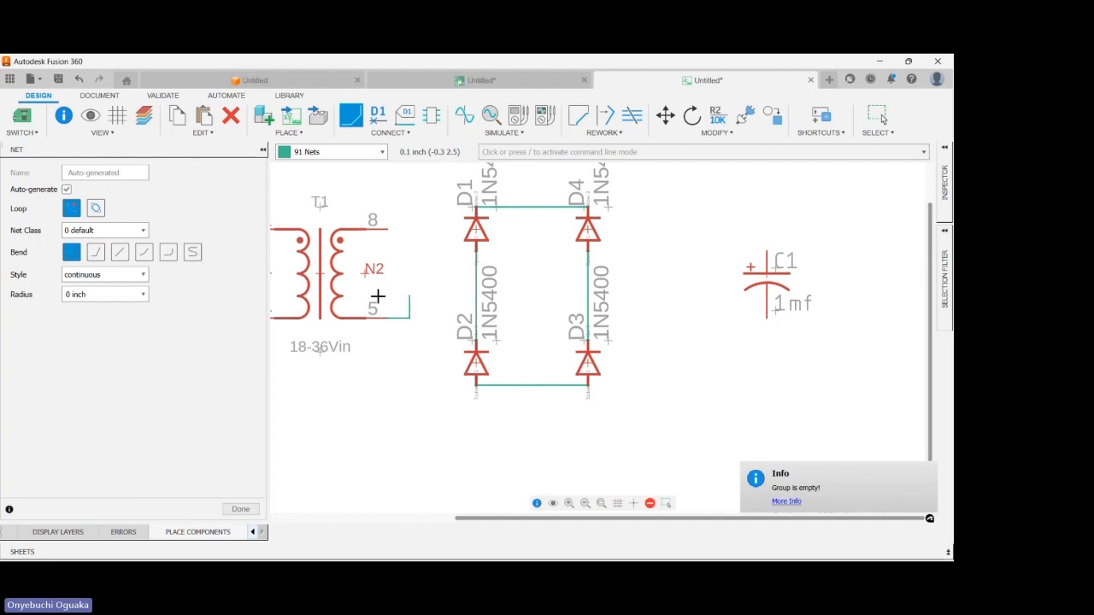
click(588, 298)
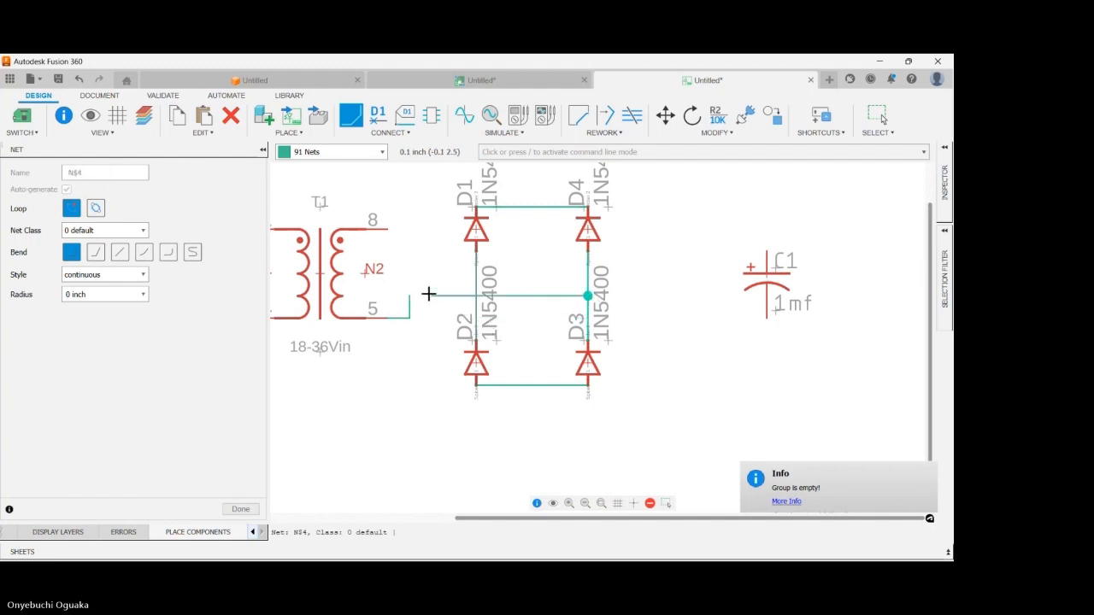
click(391, 317)
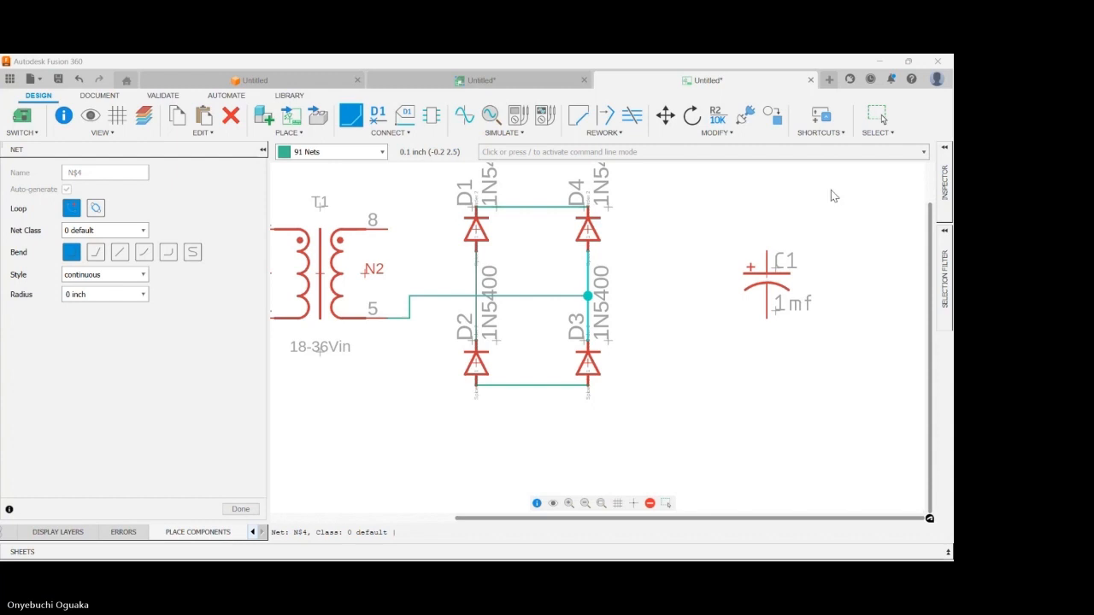
click(887, 154)
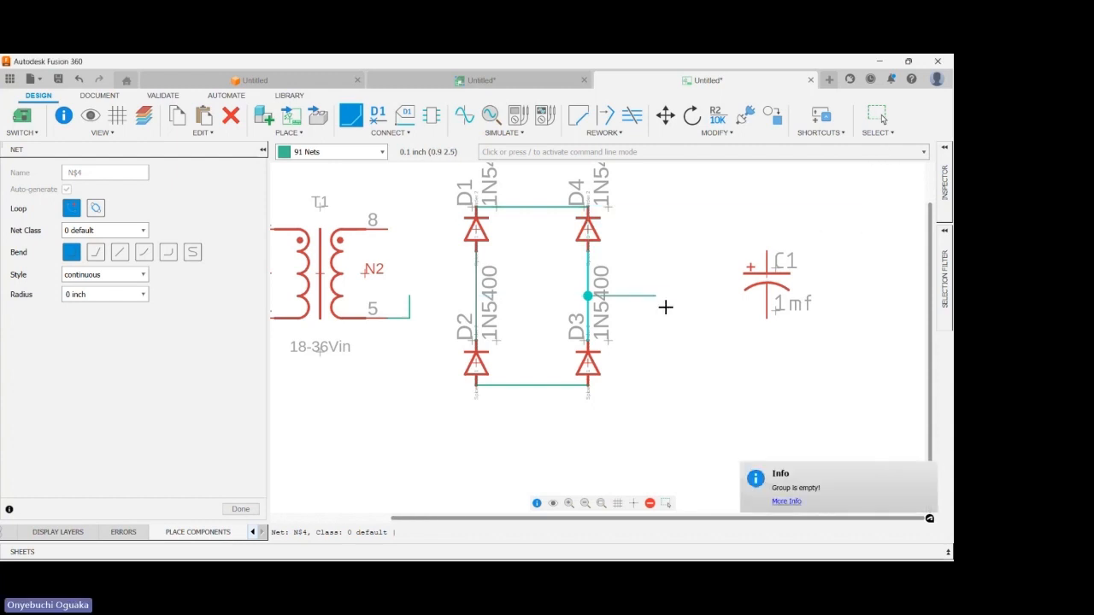
scroll(666, 307, down, 2)
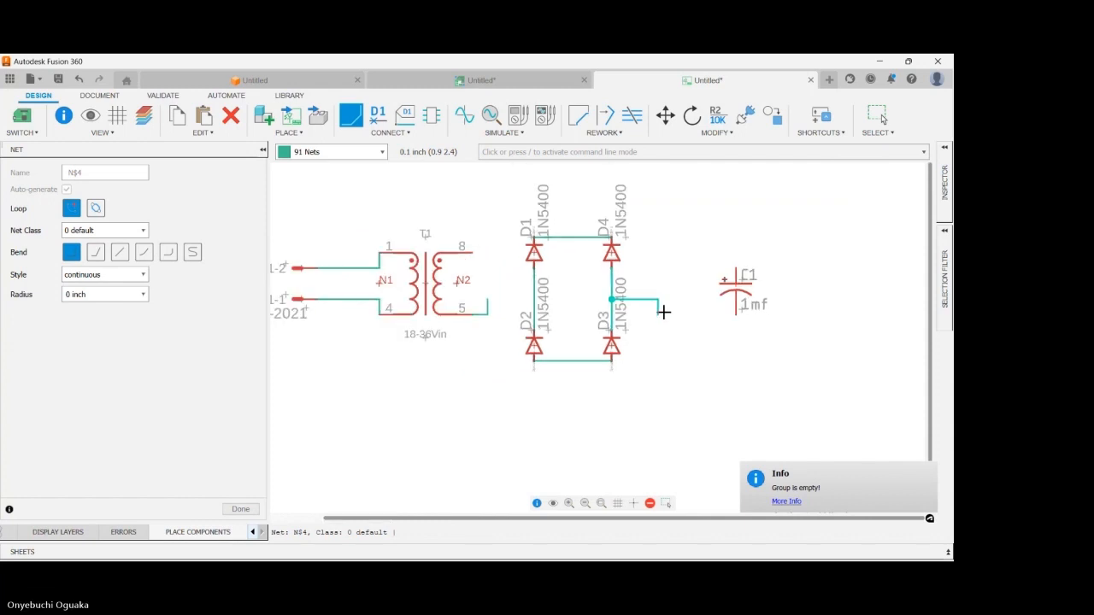
click(487, 313)
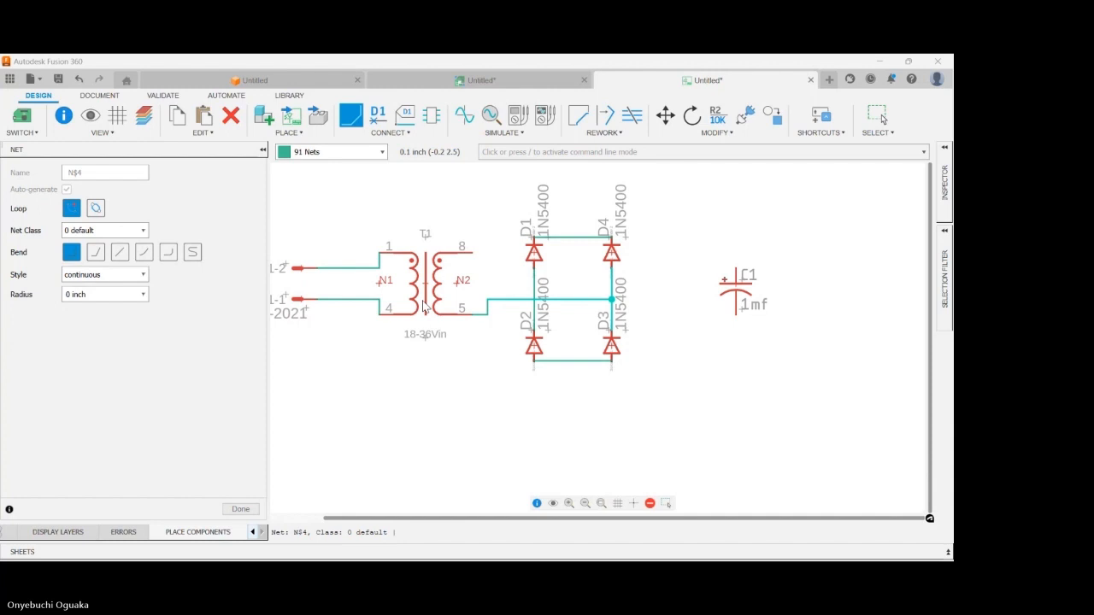
click(423, 400)
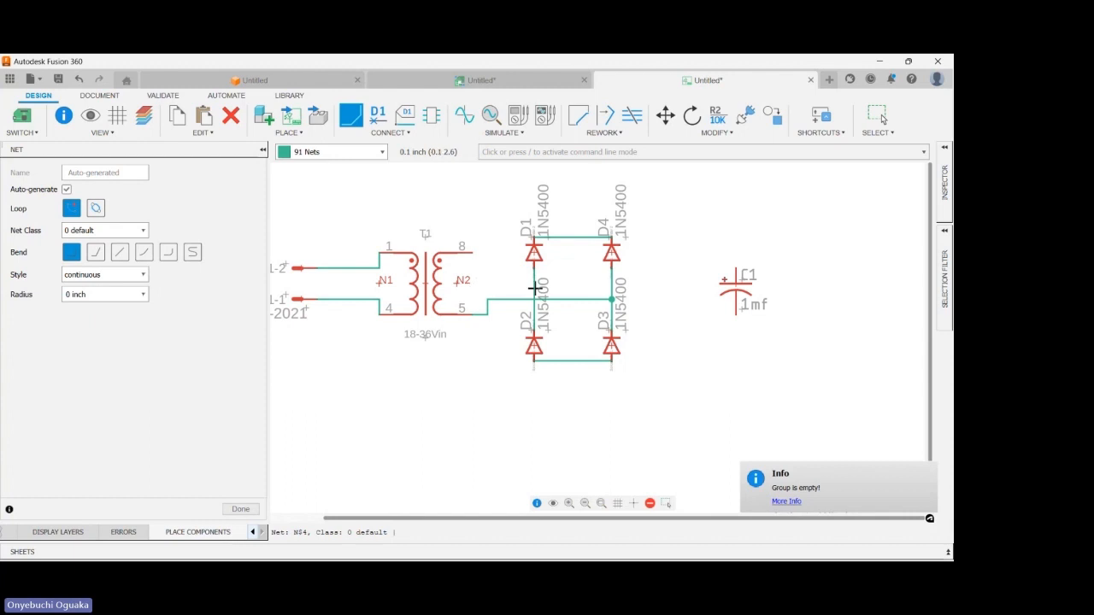
click(471, 252)
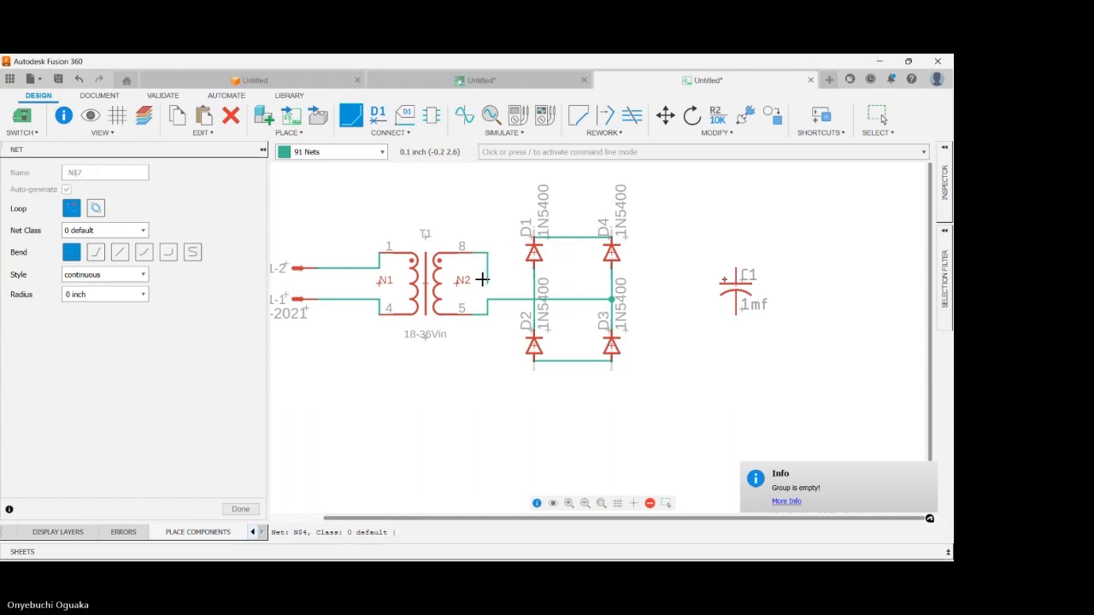
click(534, 282)
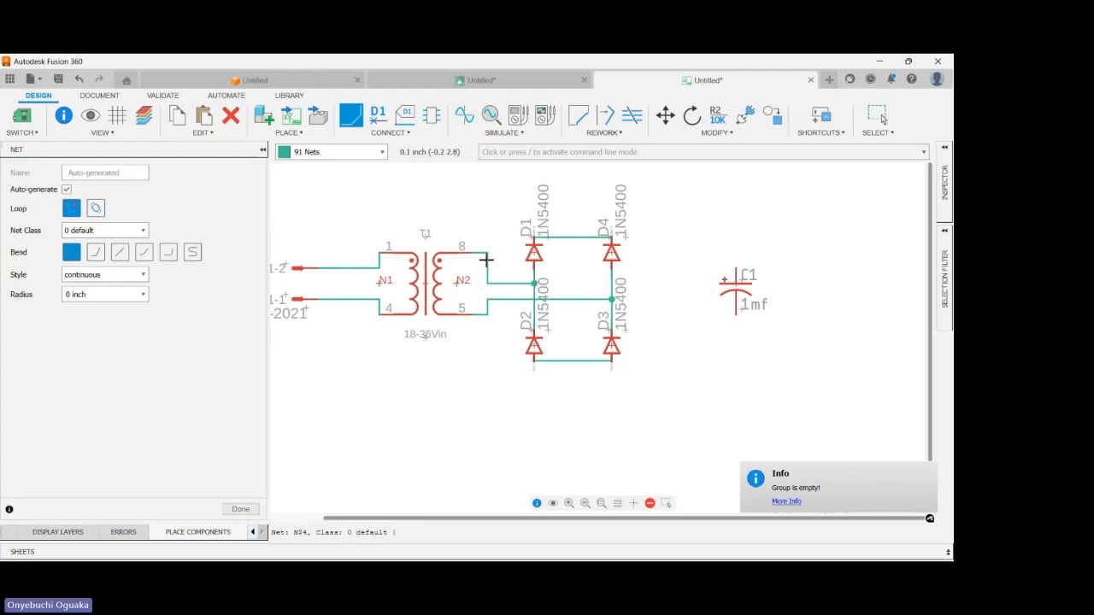
- Route output nets from the D2–D3 lower net to below C1 and from the D1–D4 upper net to above C1, extending both past the capacitor
click(566, 361)
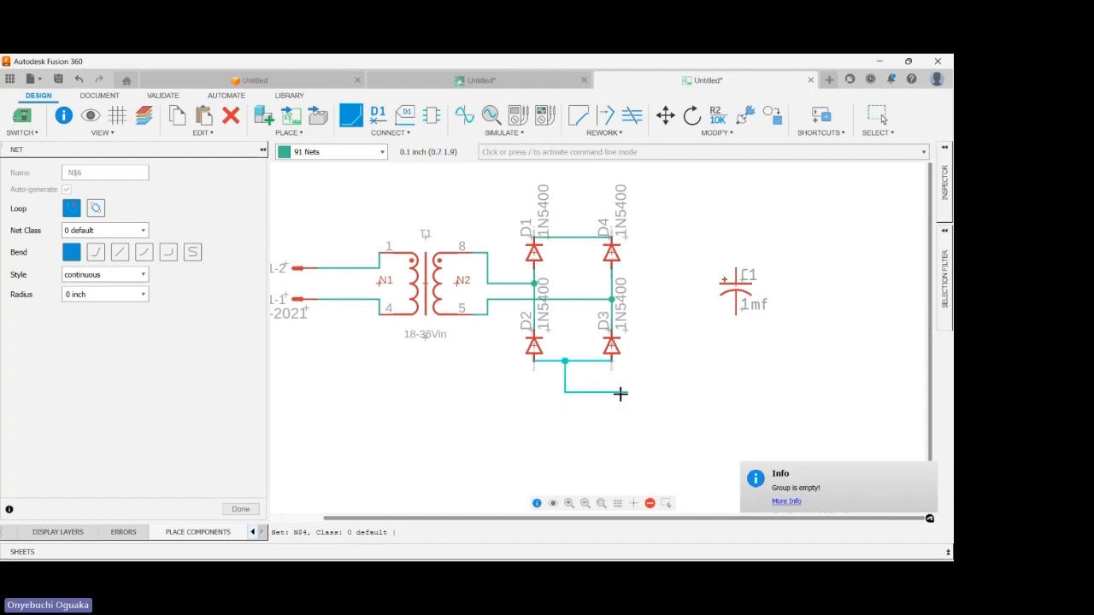
click(689, 328)
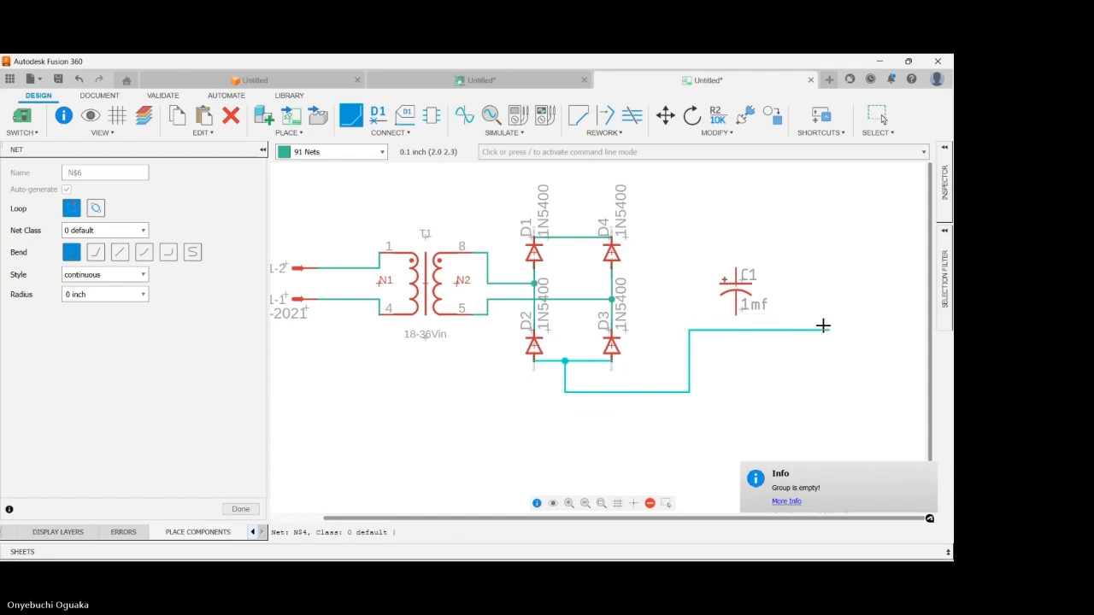
key(Escape)
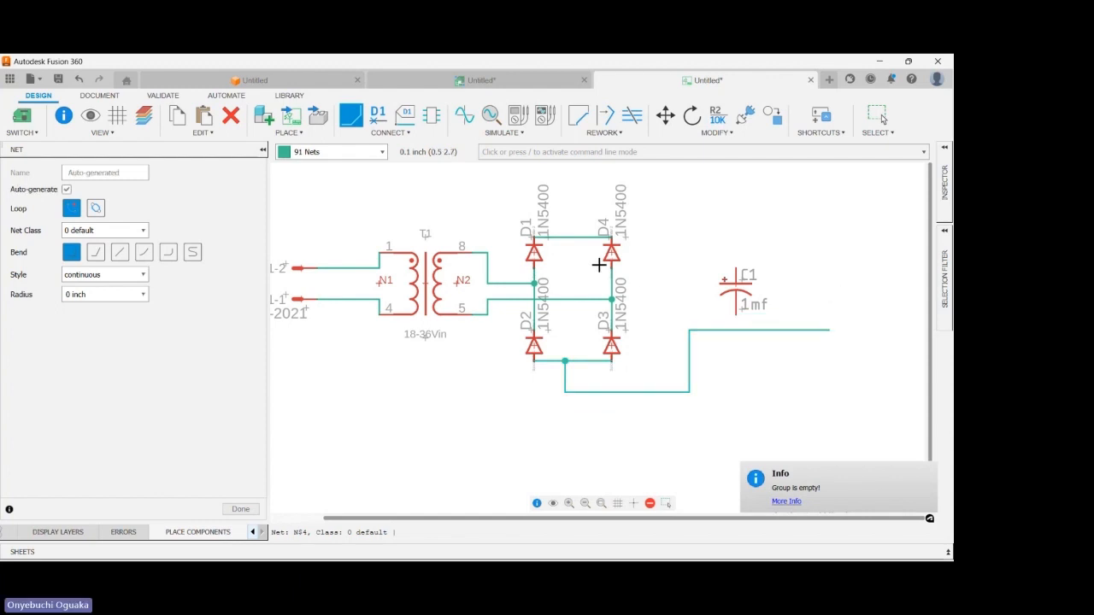
click(565, 237)
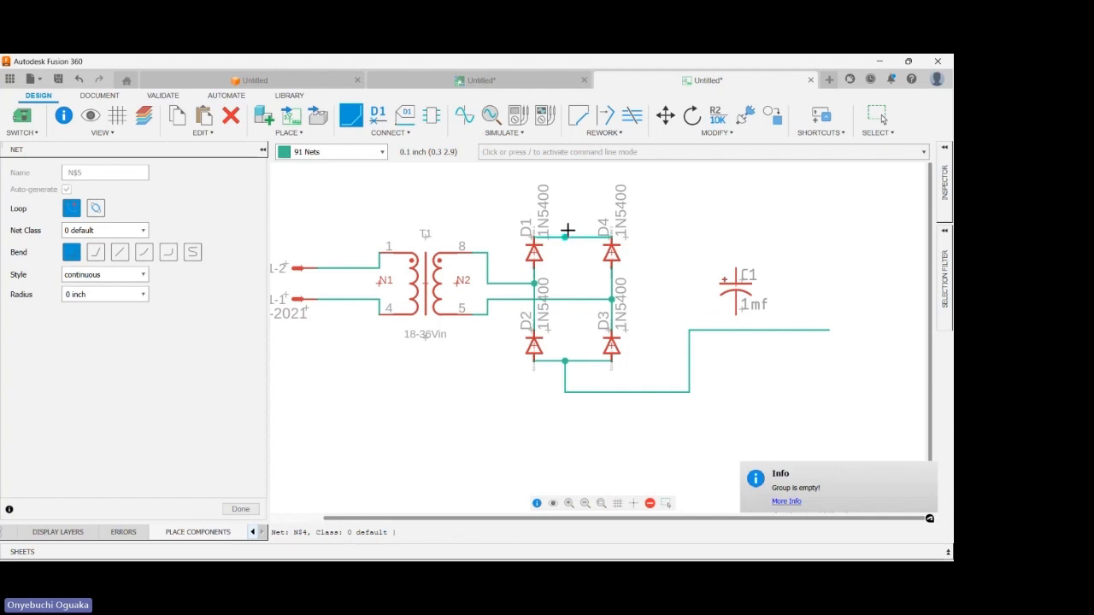
click(675, 237)
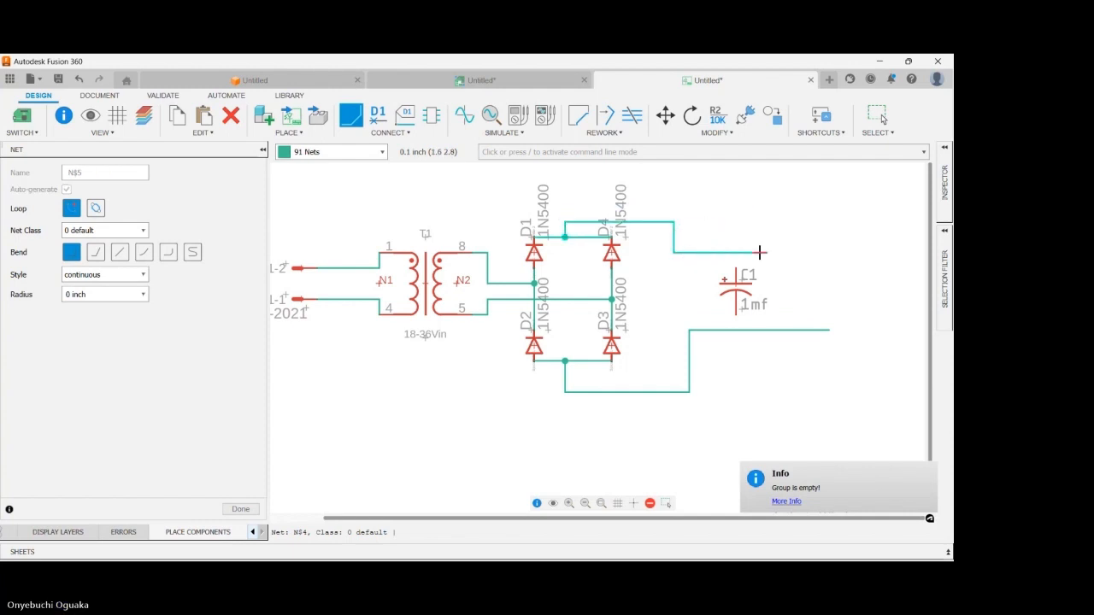
double_click(804, 249)
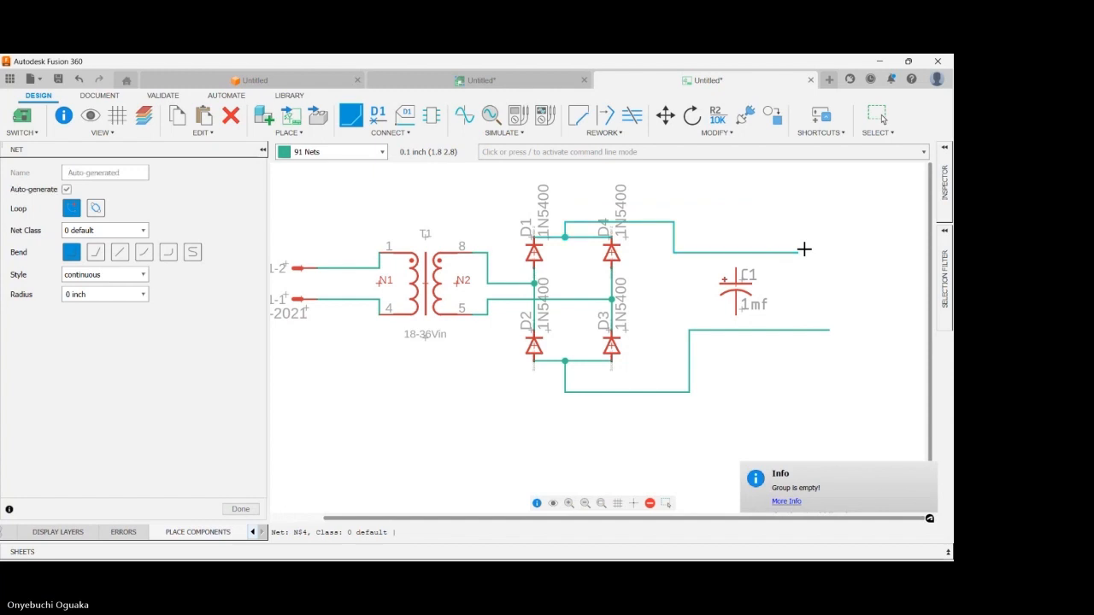
- Connect C1's positive pin to the upper output net and its other pin to the lower output net
click(736, 270)
click(736, 252)
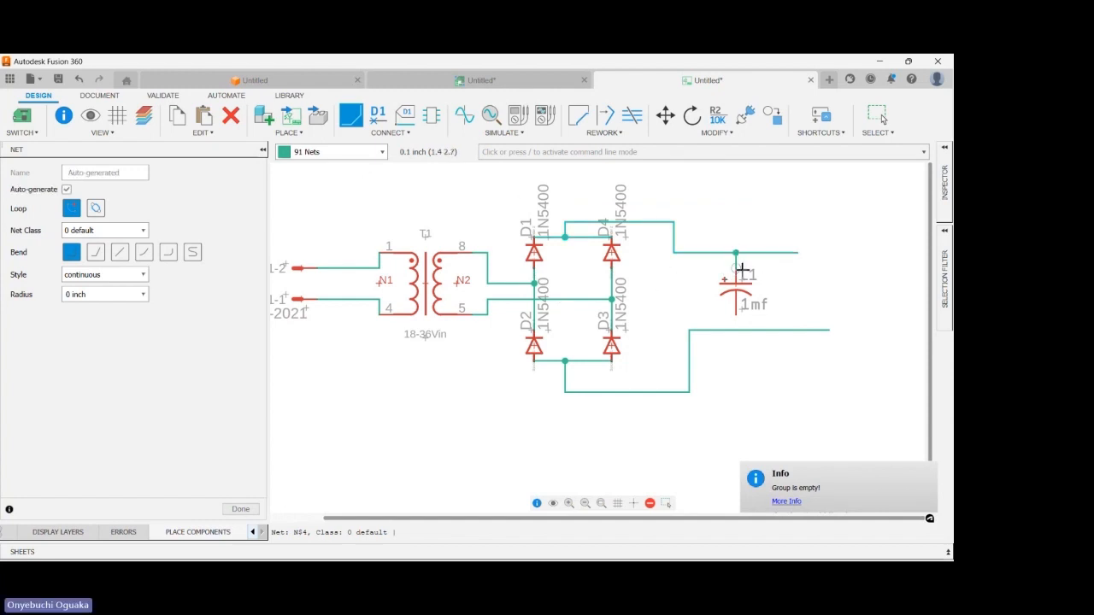
click(735, 318)
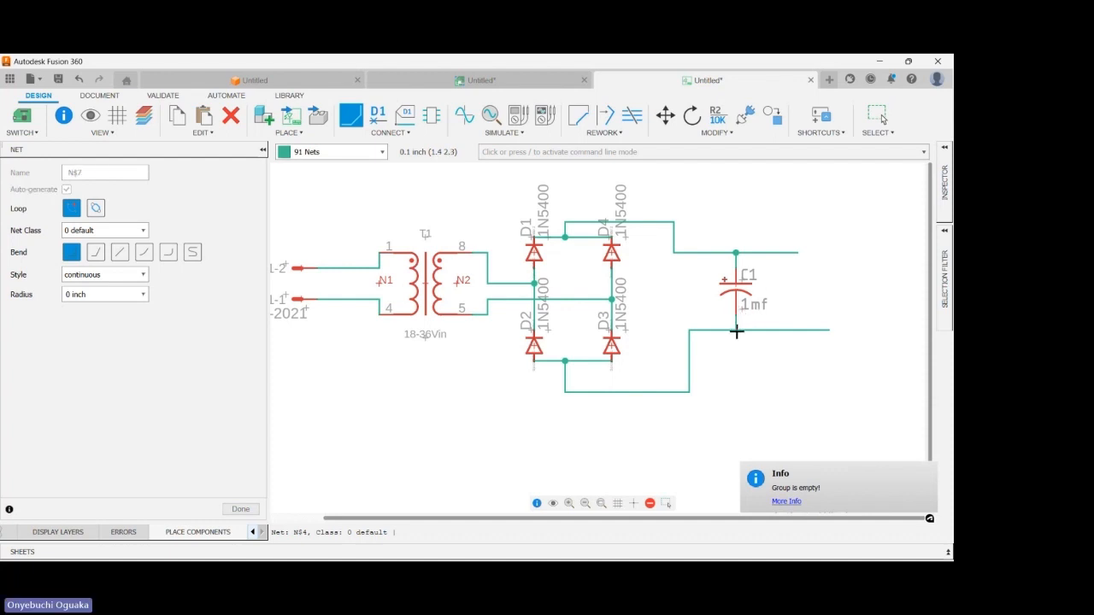
click(736, 330)
key(Escape)
- Set the value of transformer T1 to "220v input", accepting the change despite its non-definable value
scroll(395, 335, down, 4)
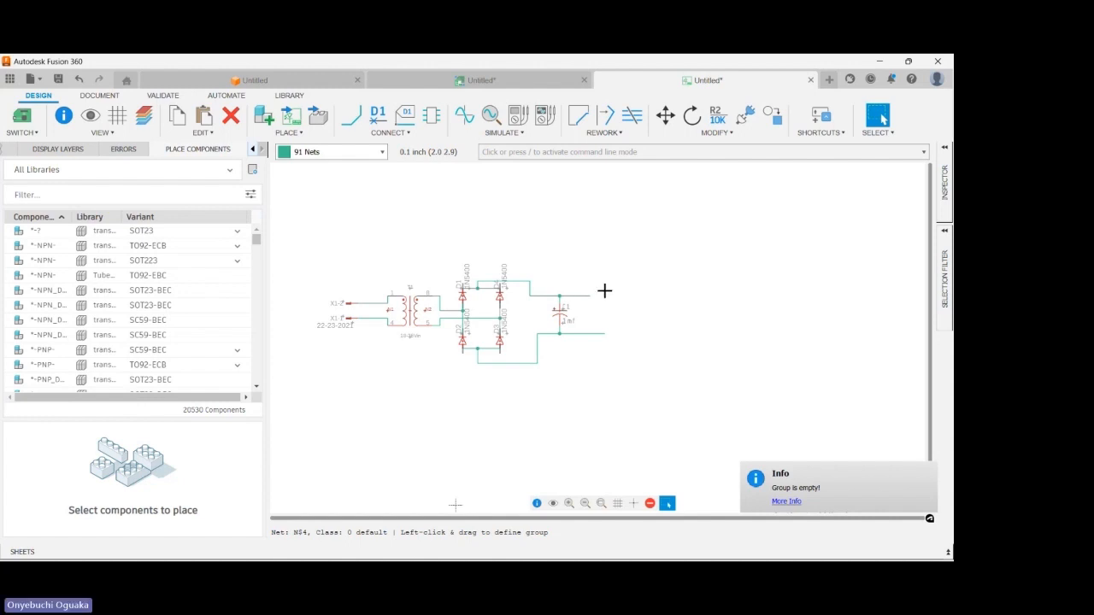
click(716, 114)
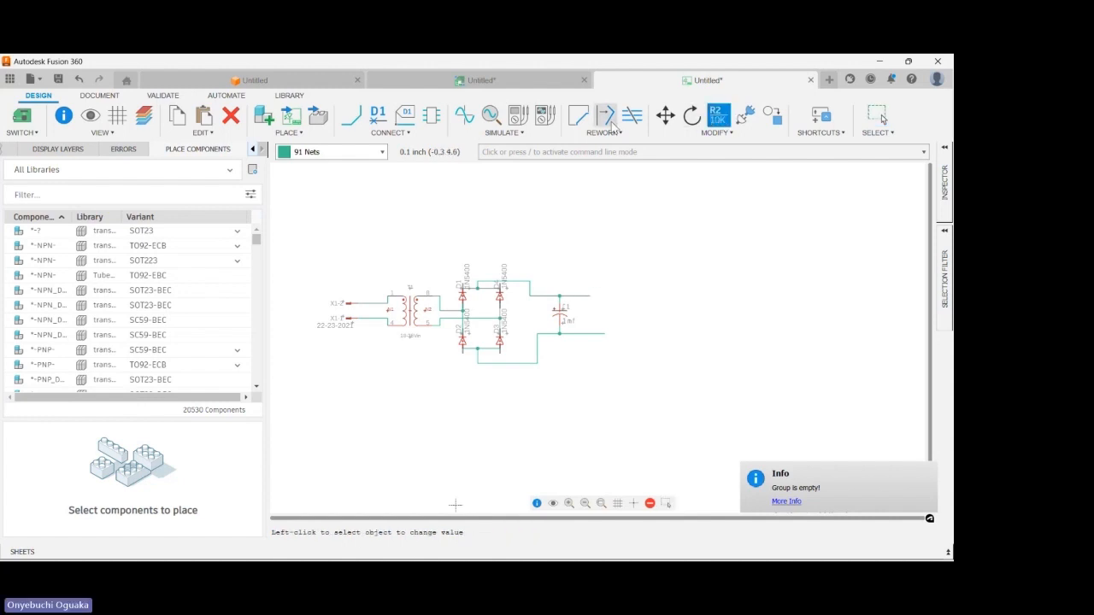
click(413, 311)
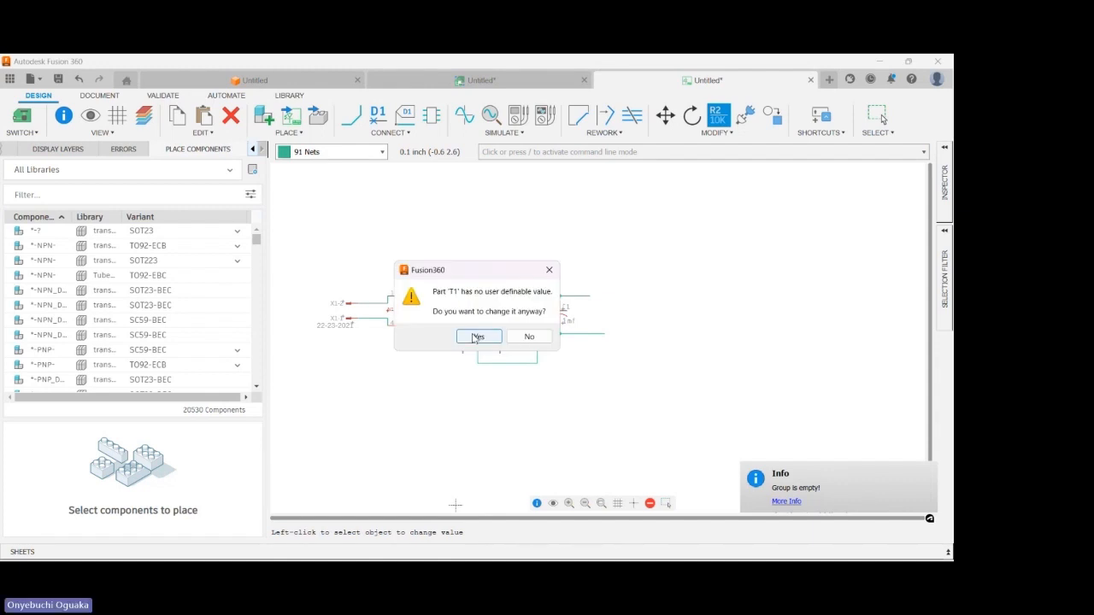
click(549, 270)
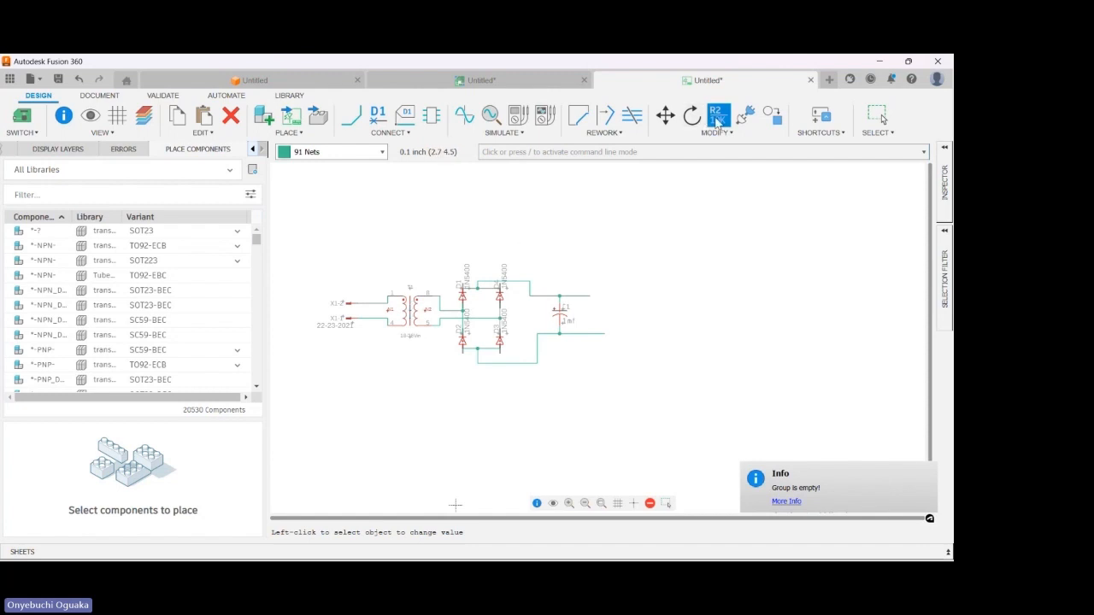
click(413, 315)
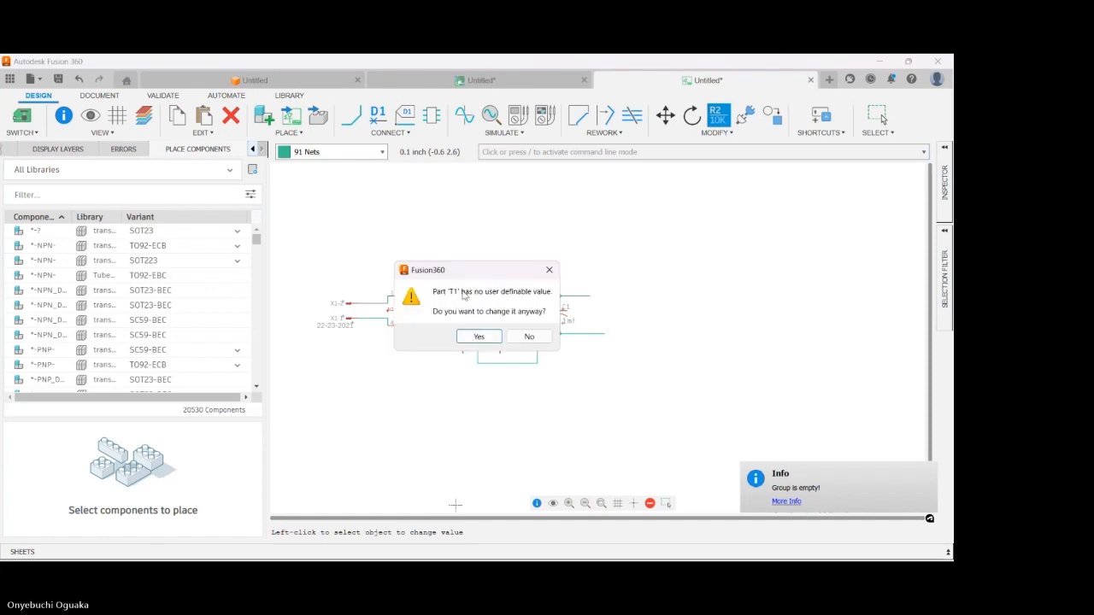
click(478, 336)
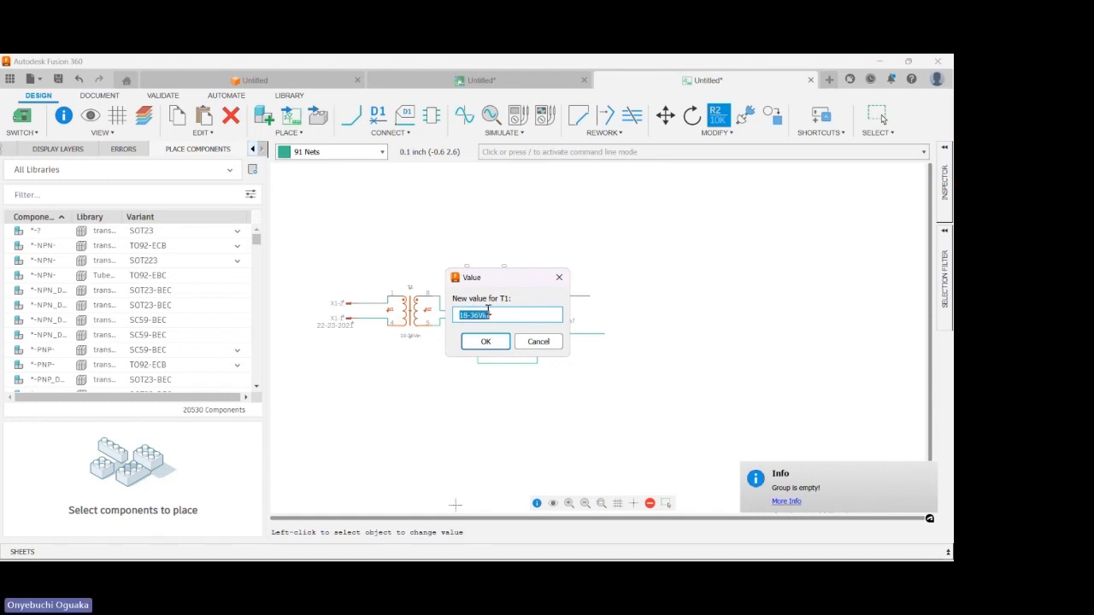
text(220v)
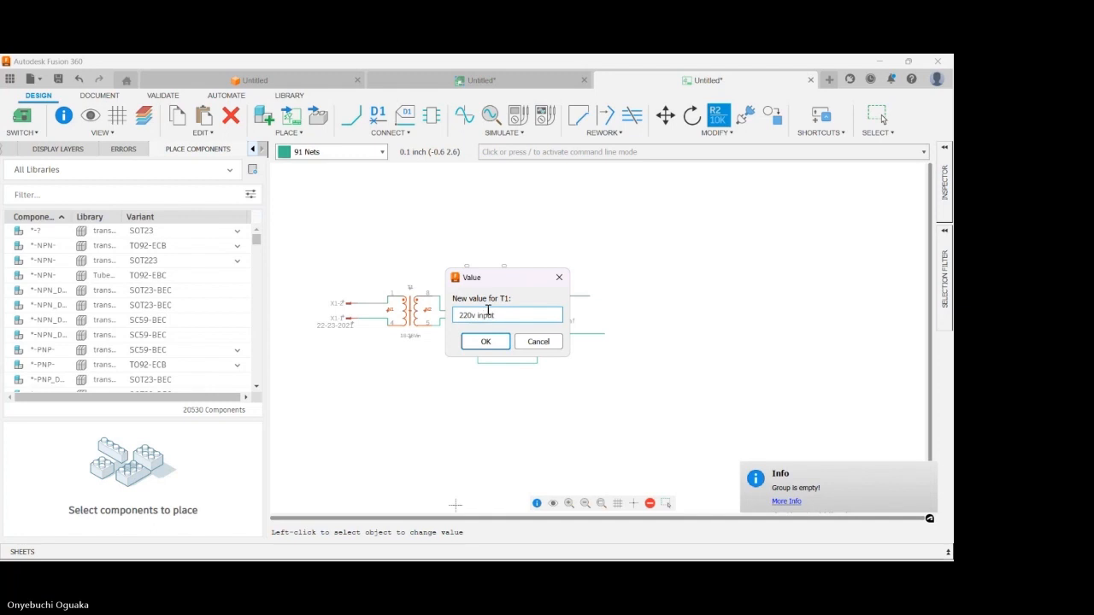
text( input)
click(485, 341)
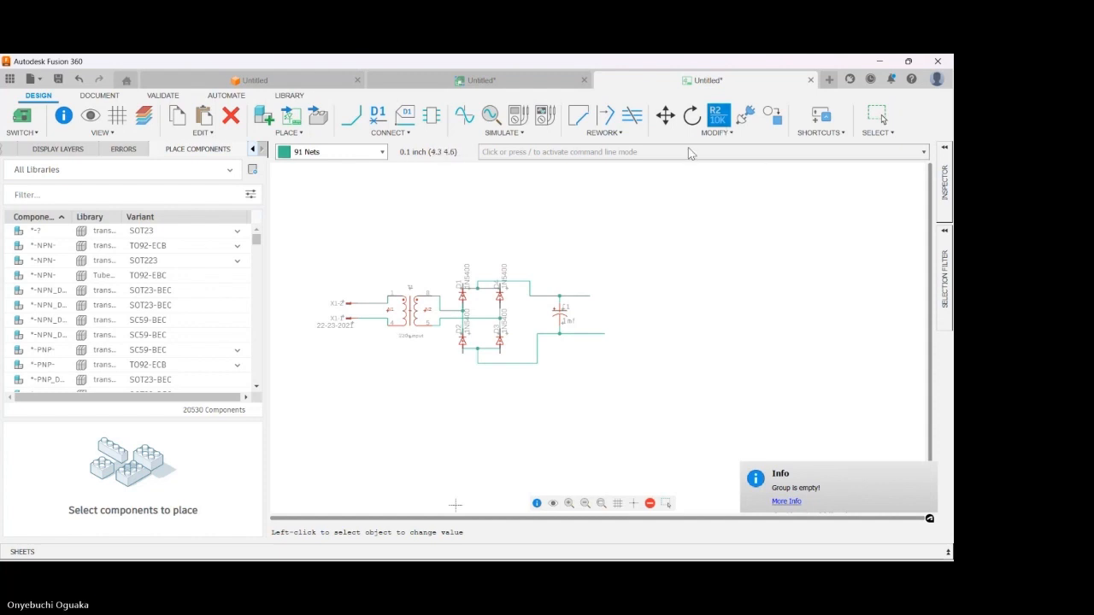
- Change transformer T1's value to "220v - 12V STEP DOWN"
click(412, 311)
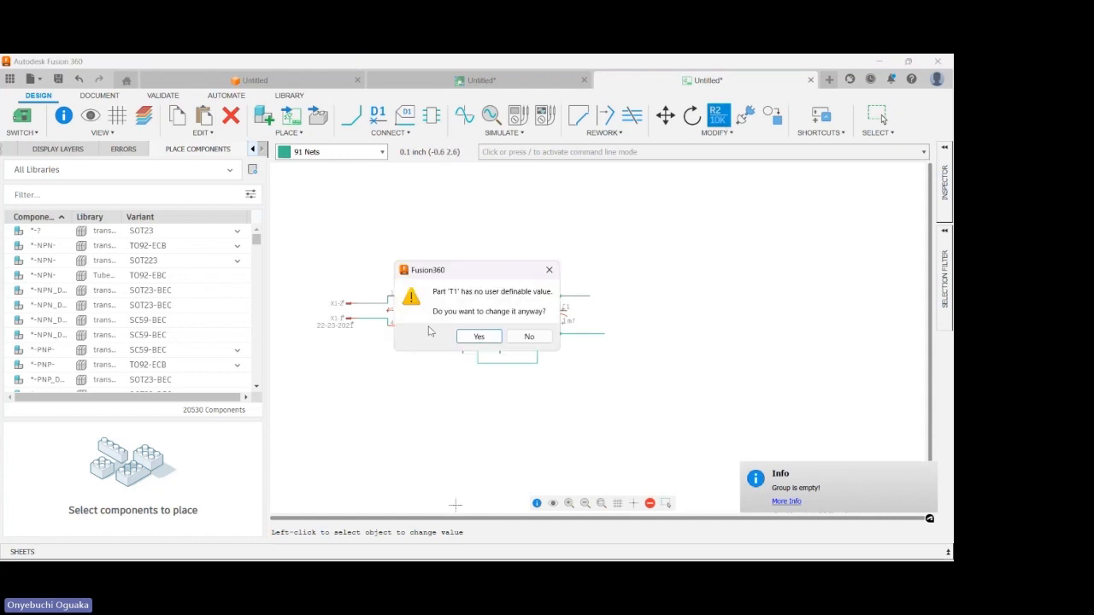
click(480, 337)
click(497, 315)
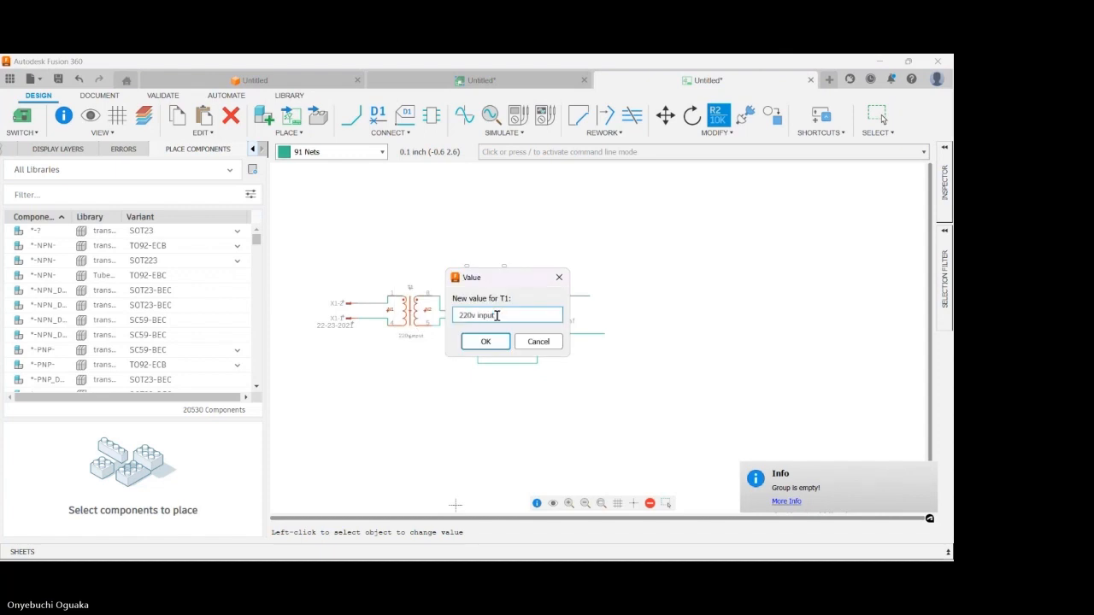
key(Left)
key(Left)
key(Left)
key(Left)
text(- 12v)
key(BackSpace)
text(V STEP DOWN)
key(Delete)
key(Delete)
key(Delete)
key(Delete)
key(Delete)
key(Return)
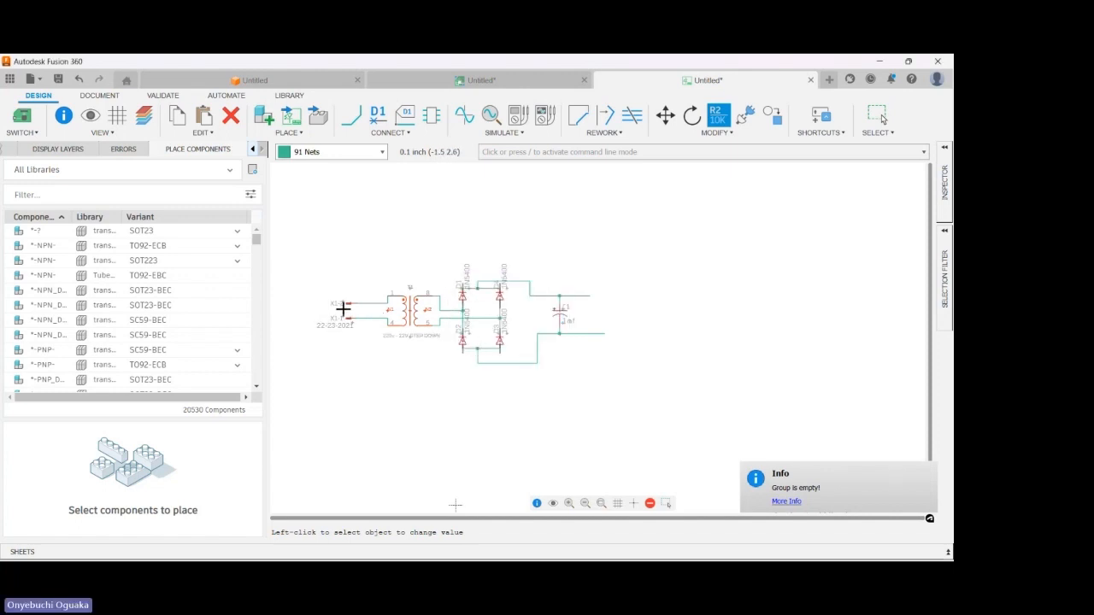
- Place two name labels for the upper output net above its free end, one higher than the other
scroll(488, 306, up, 5)
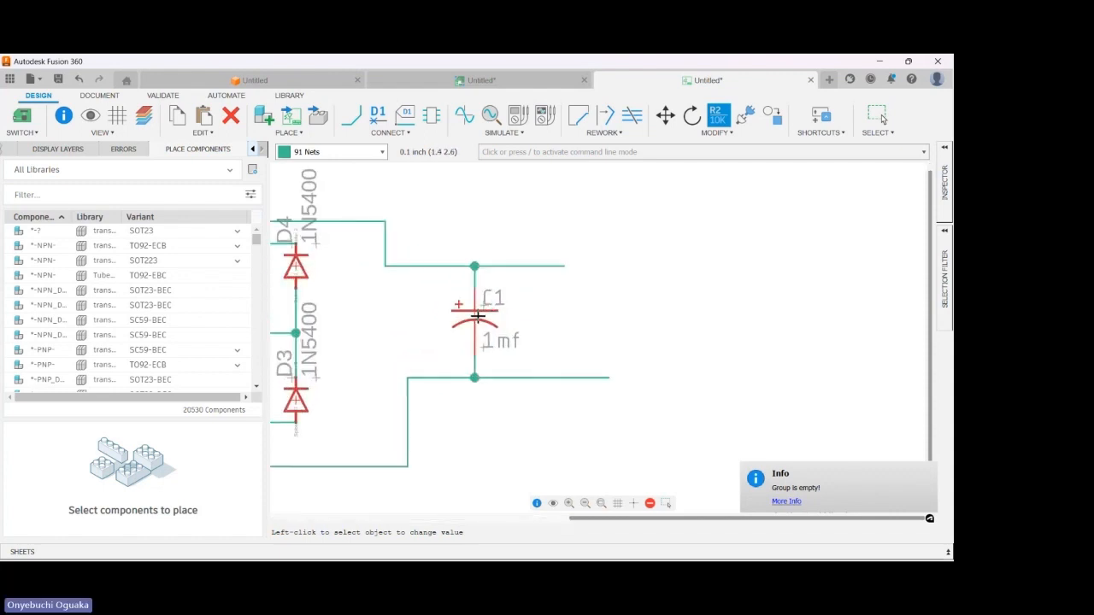
scroll(466, 315, down, 5)
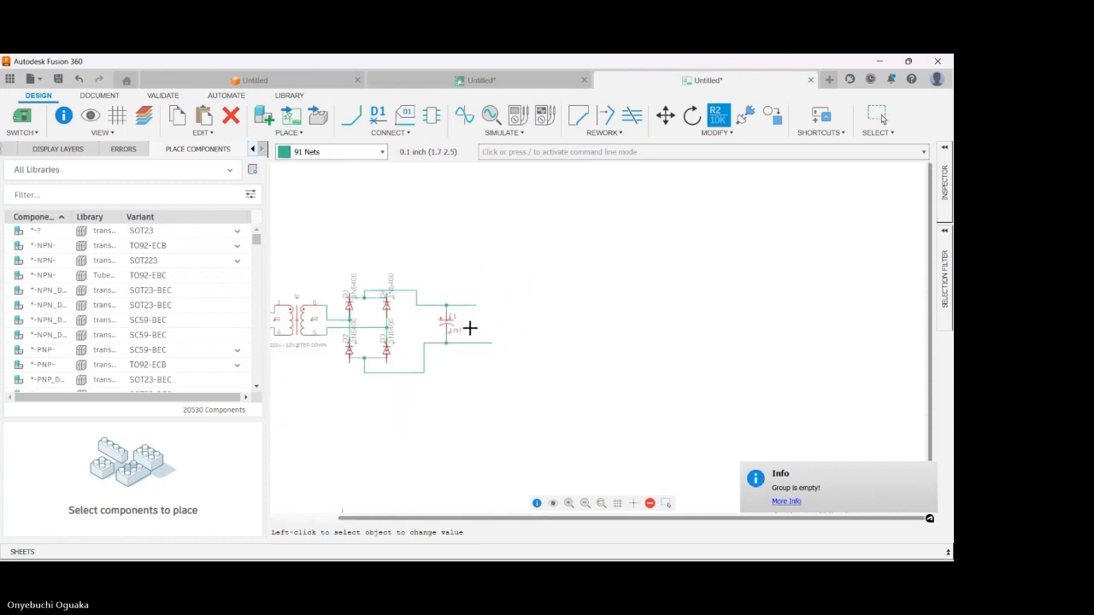
click(405, 115)
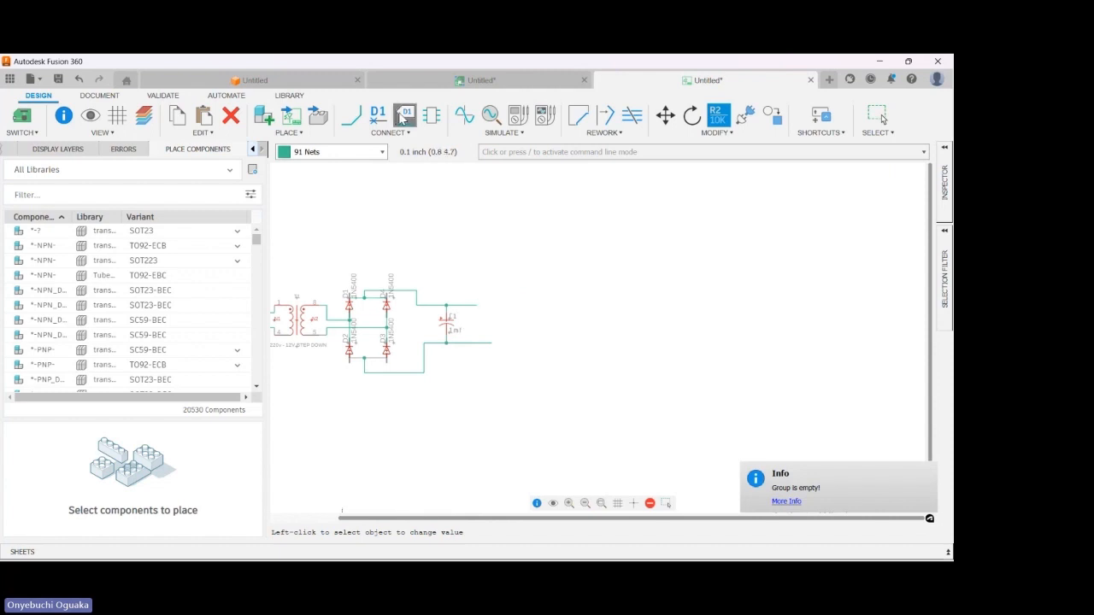
click(471, 305)
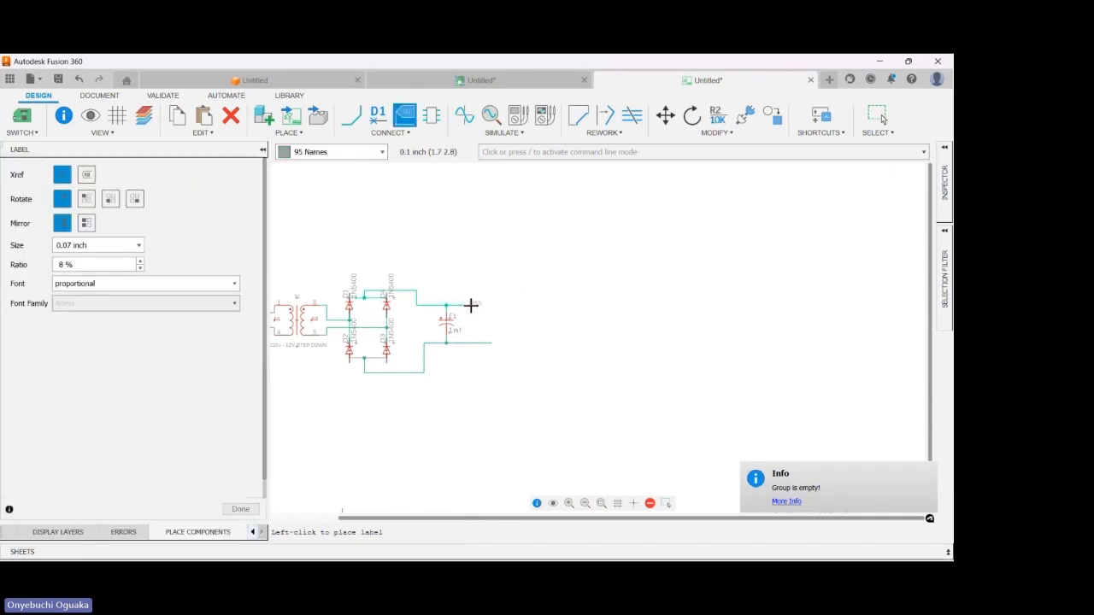
click(475, 265)
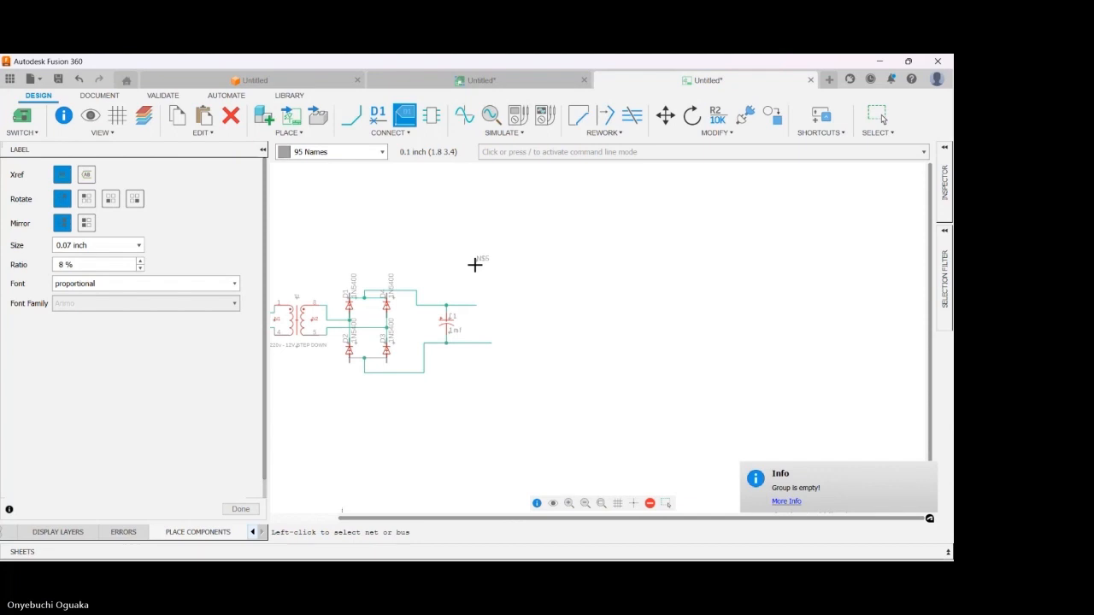
click(475, 266)
click(473, 289)
- Rename the upper output net to "+VE"
click(377, 114)
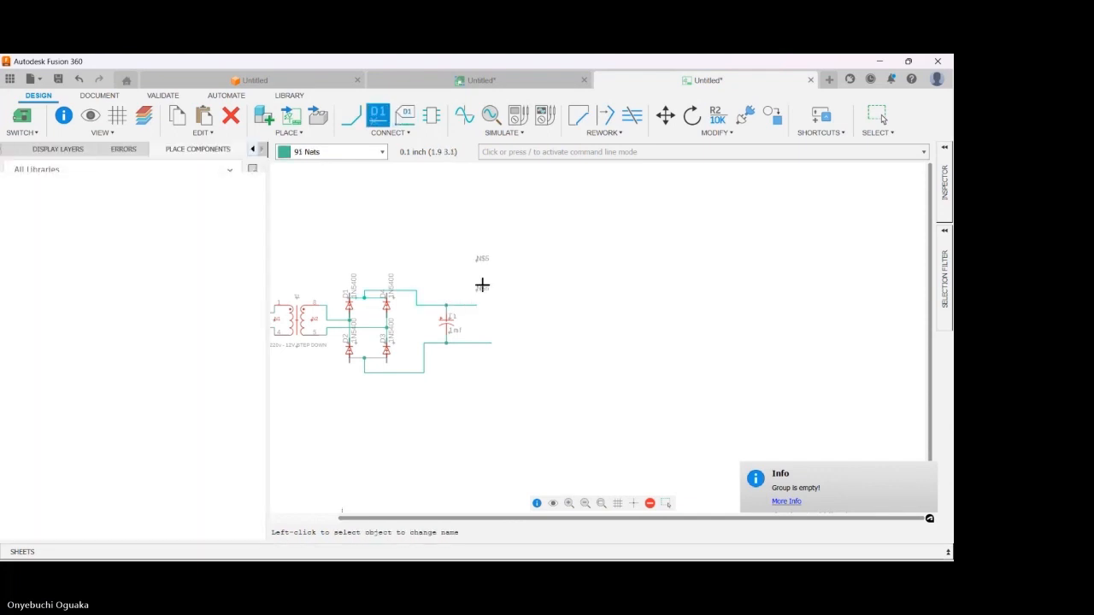
click(473, 305)
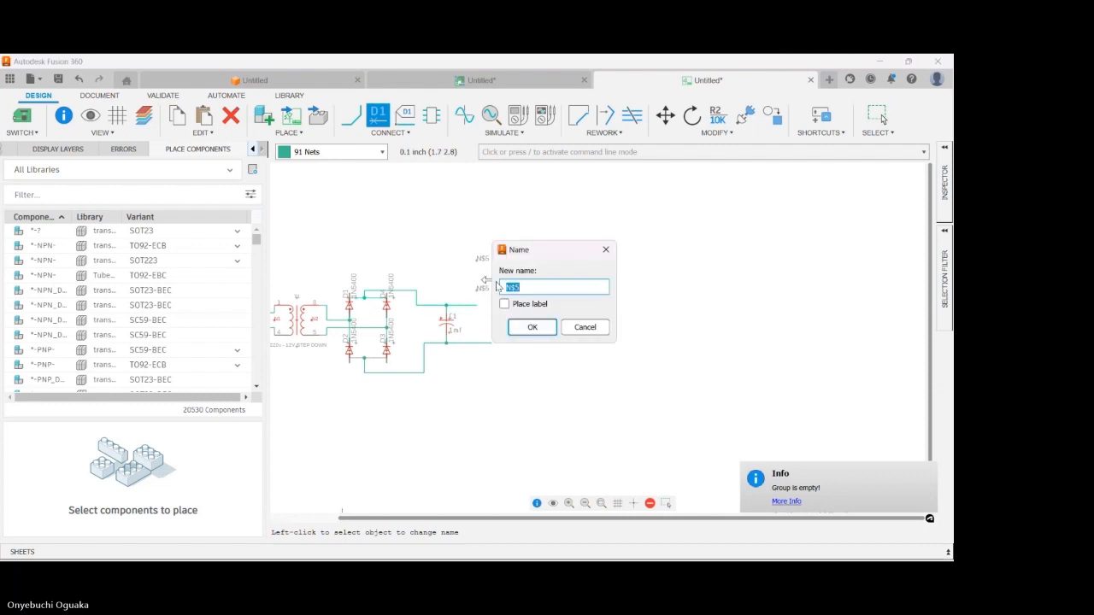
key(BackSpace)
text(+)
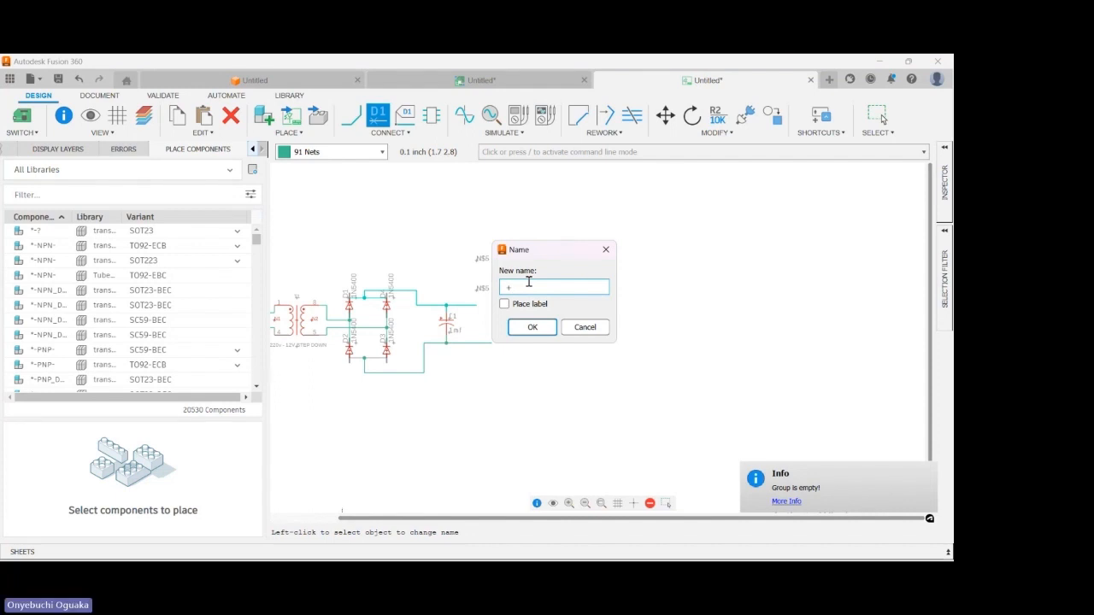
text(VE)
key(Return)
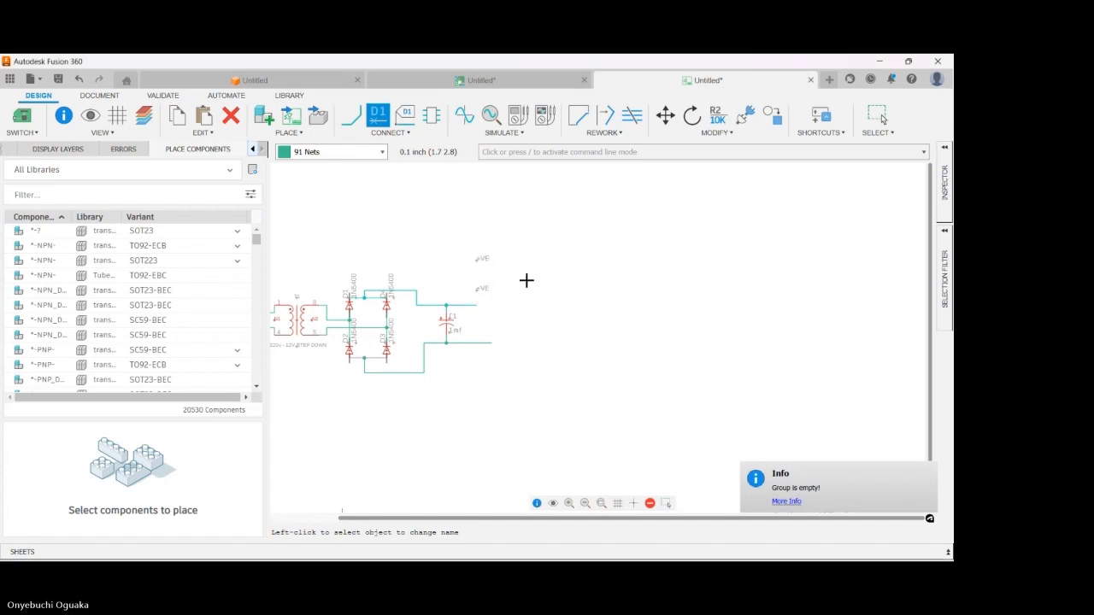
- Rename the lower output net to "-VE" and place its label just below the net's free end
click(475, 343)
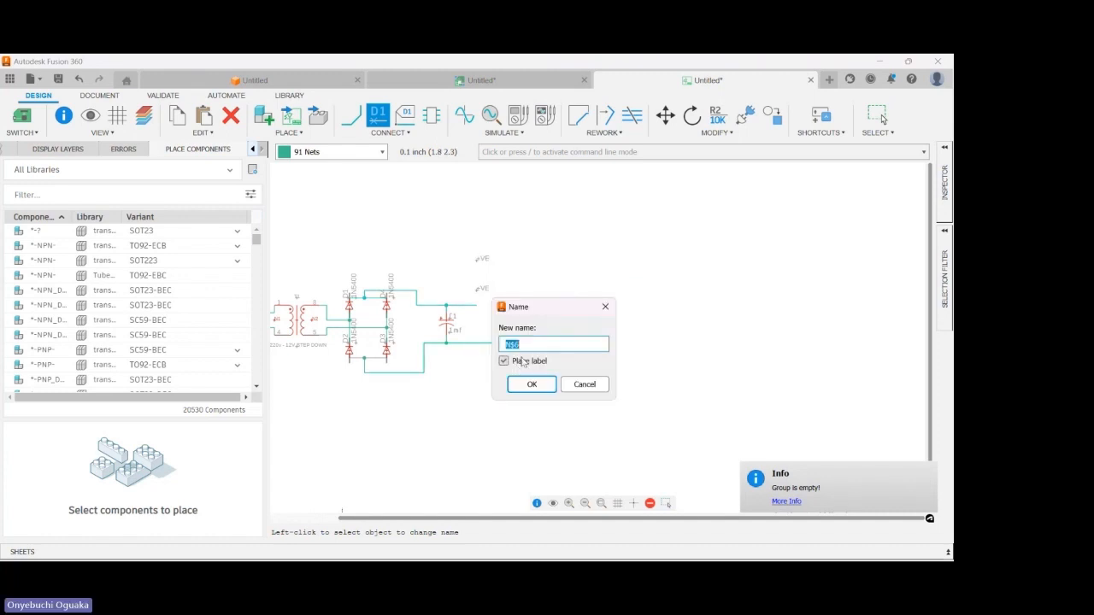
key(BackSpace)
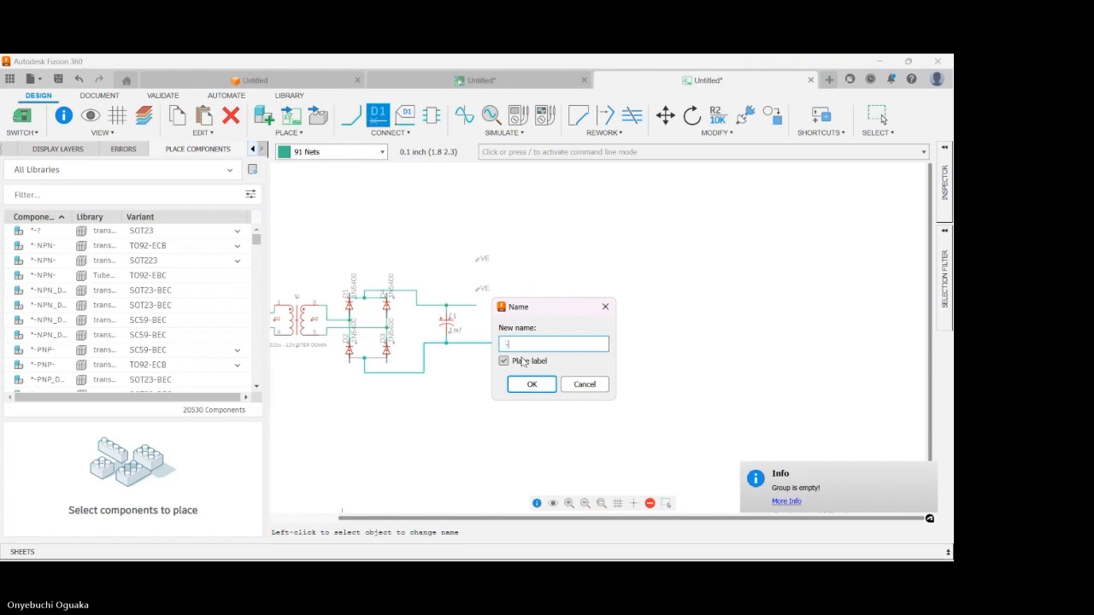
text(-VE)
key(Return)
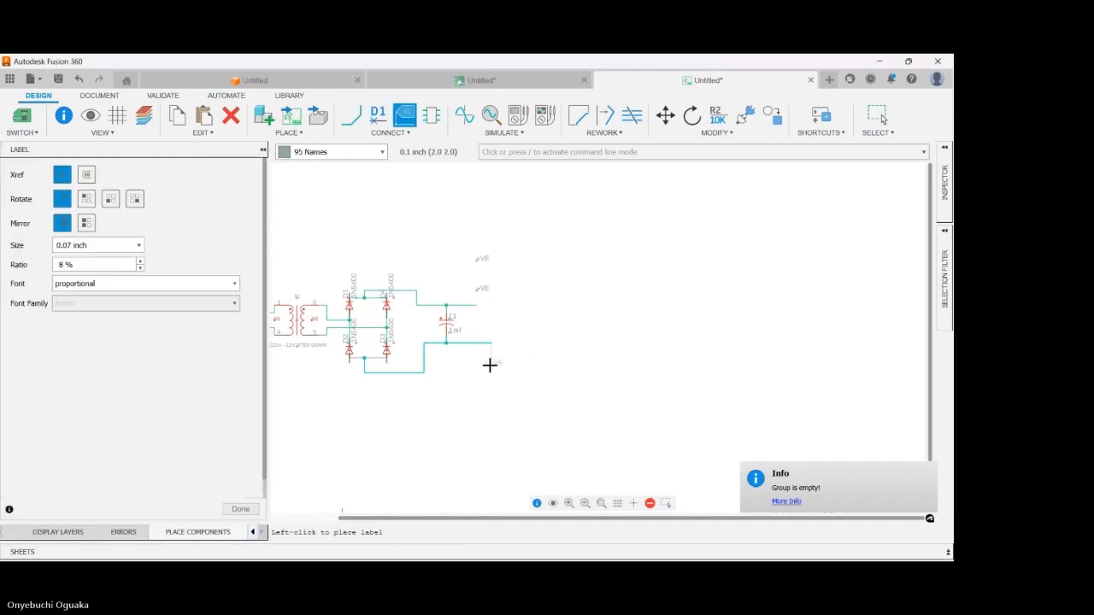
click(488, 365)
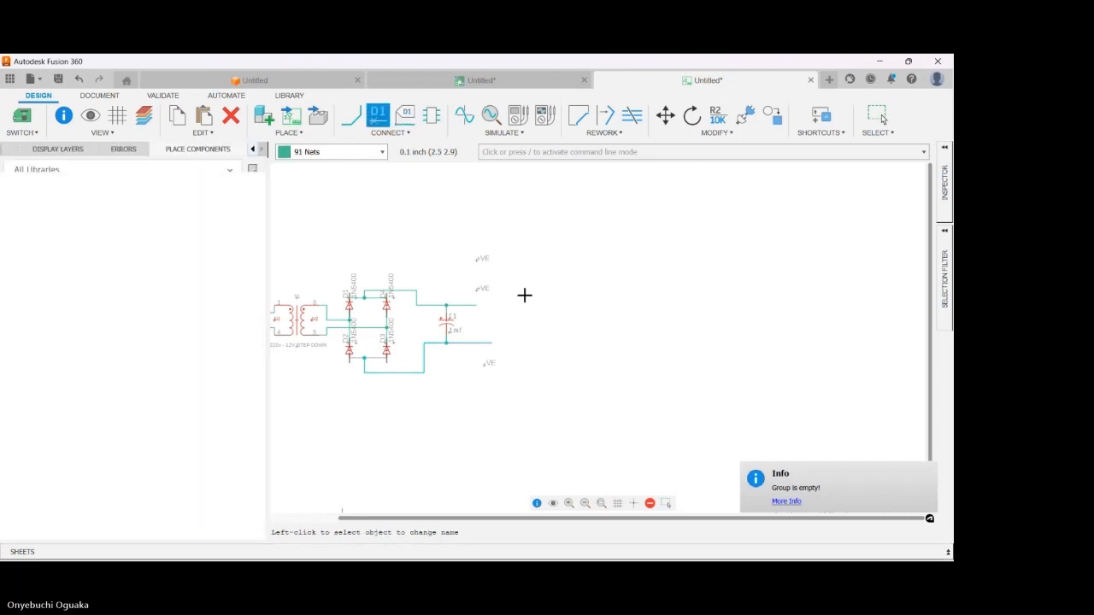
click(405, 115)
key(Escape)
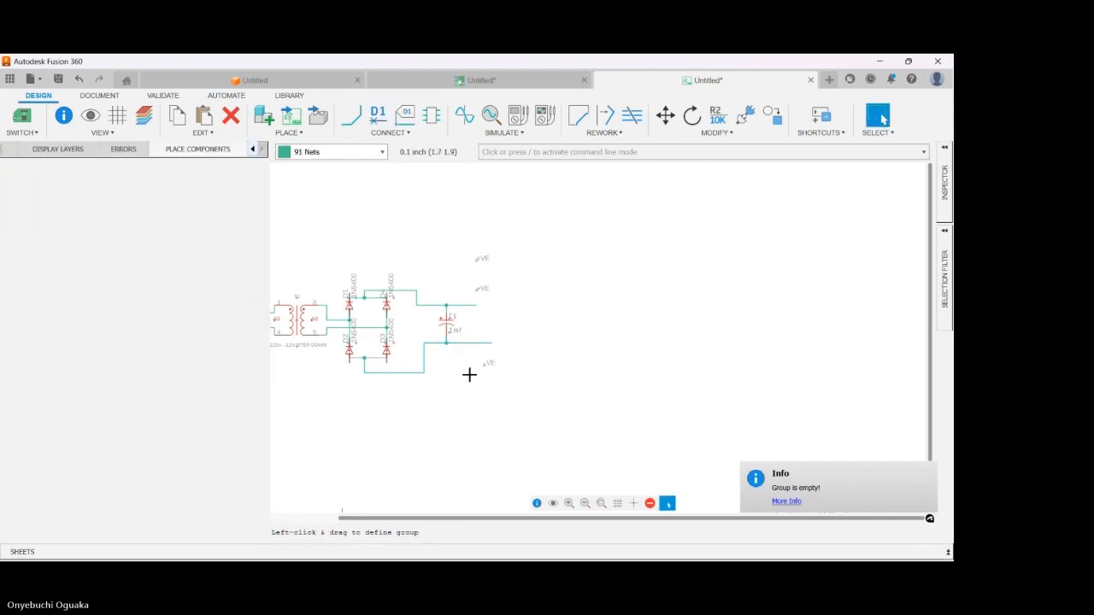
- Move the lower +VE label and the -VE label closer to capacitor C1, and shorten both output nets to end level with each other
key(m)
click(470, 293)
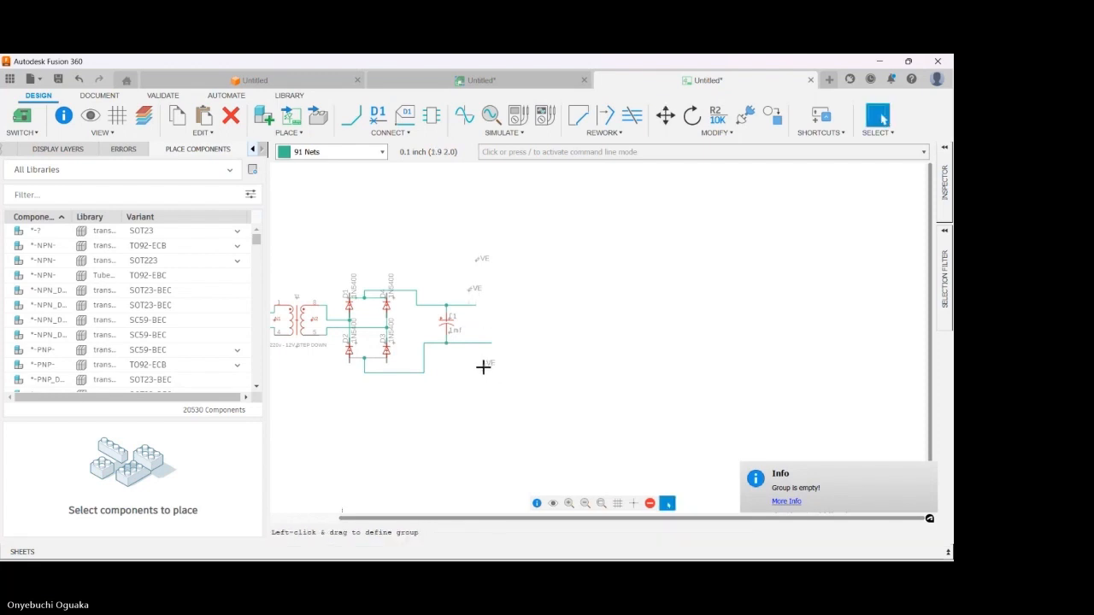
drag(485, 365, 476, 357)
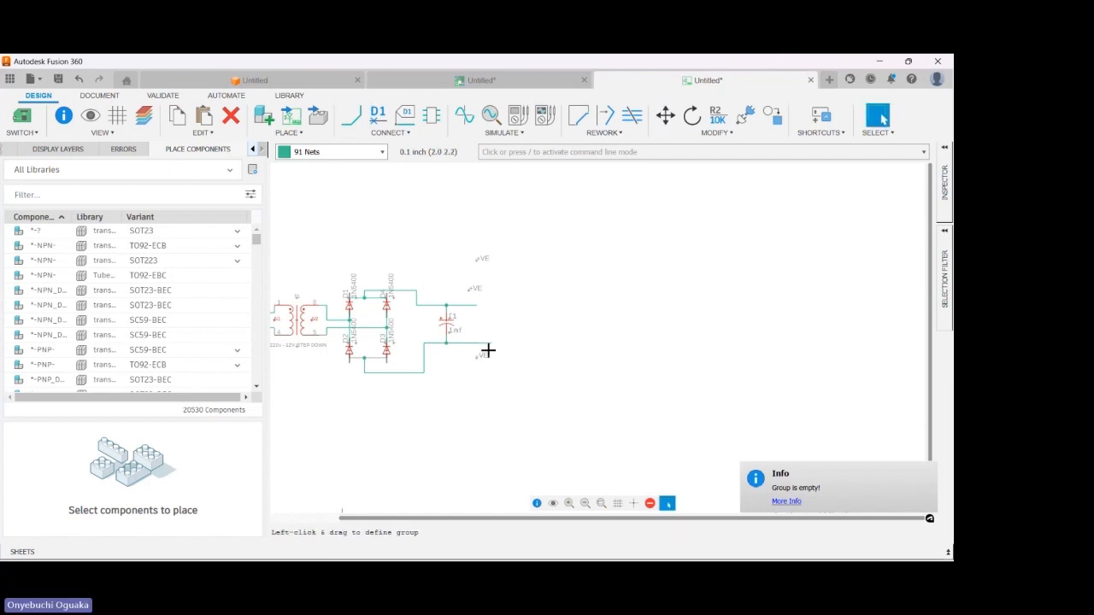
drag(485, 342, 468, 307)
- Delete the extra +VE label farthest above the upper output net
click(231, 116)
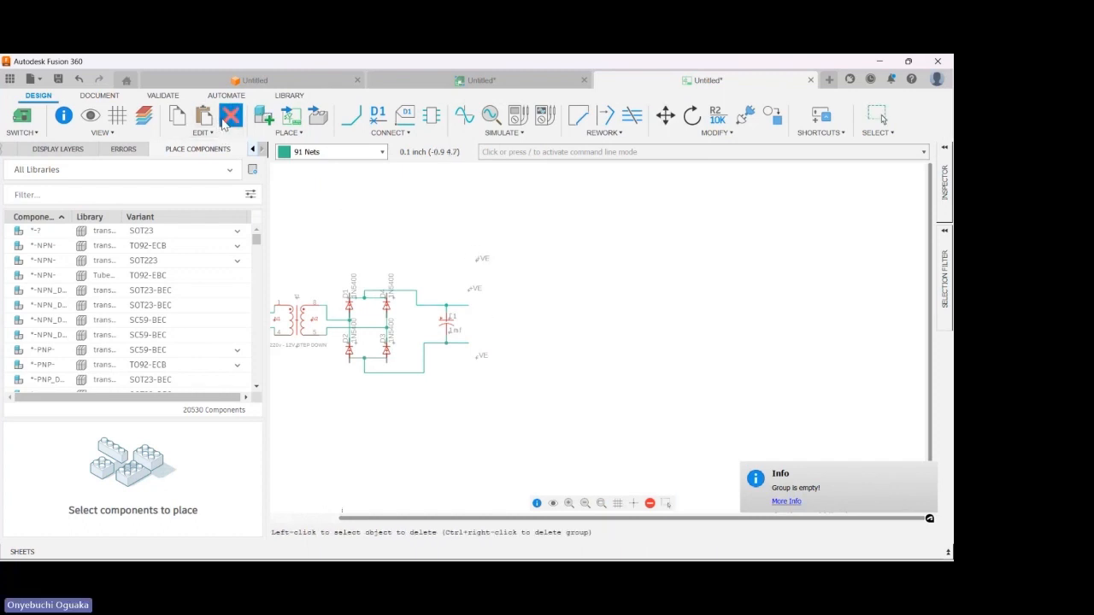
click(478, 258)
key(Escape)
scroll(498, 310, down, 2)
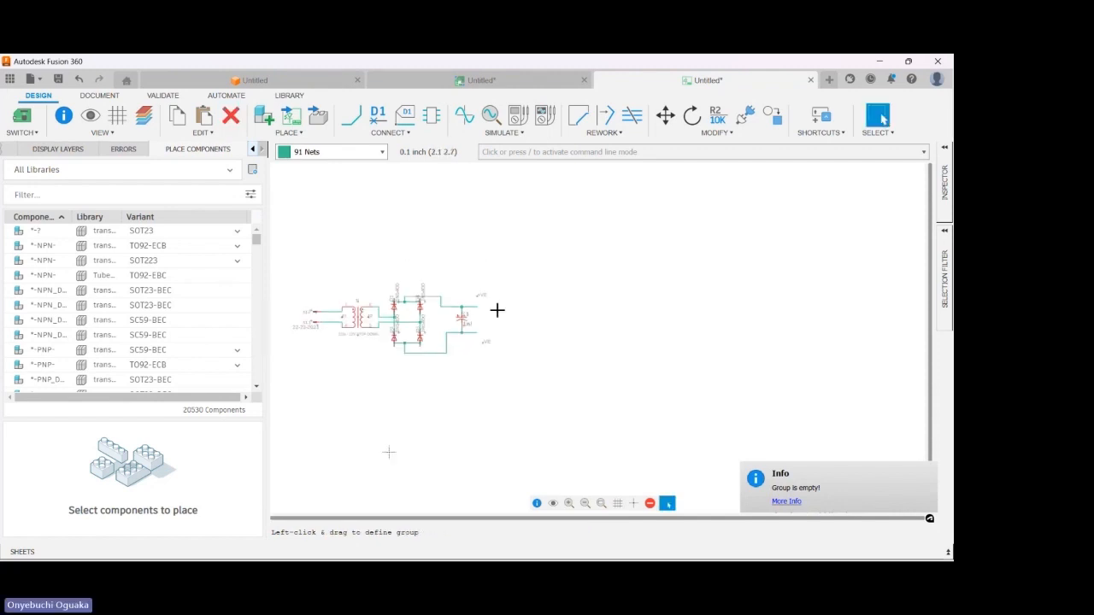
scroll(299, 279, down, 1)
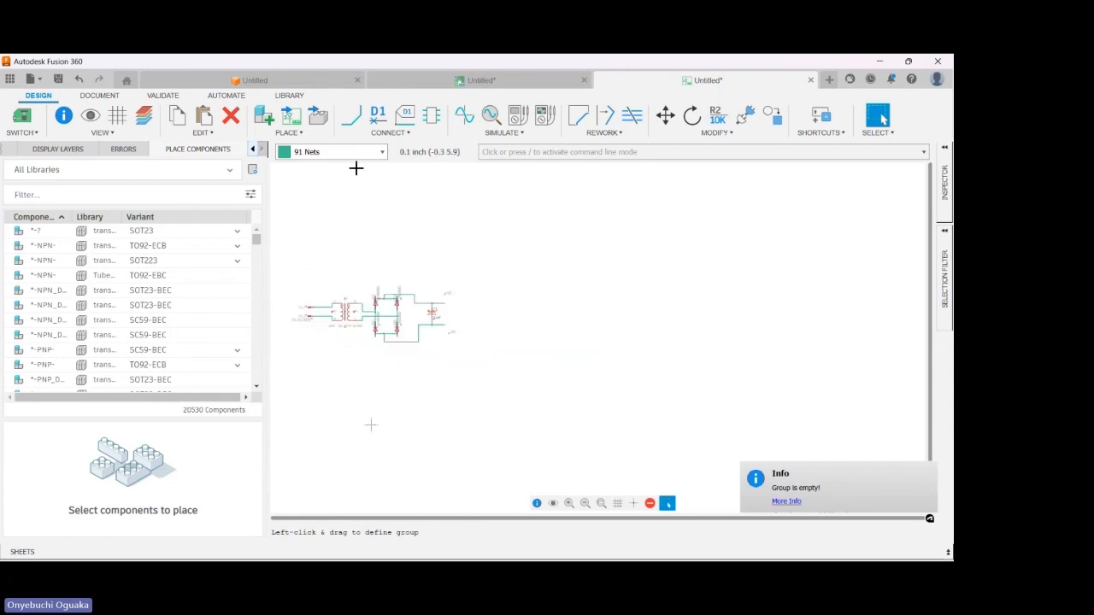
drag(280, 249, 520, 414)
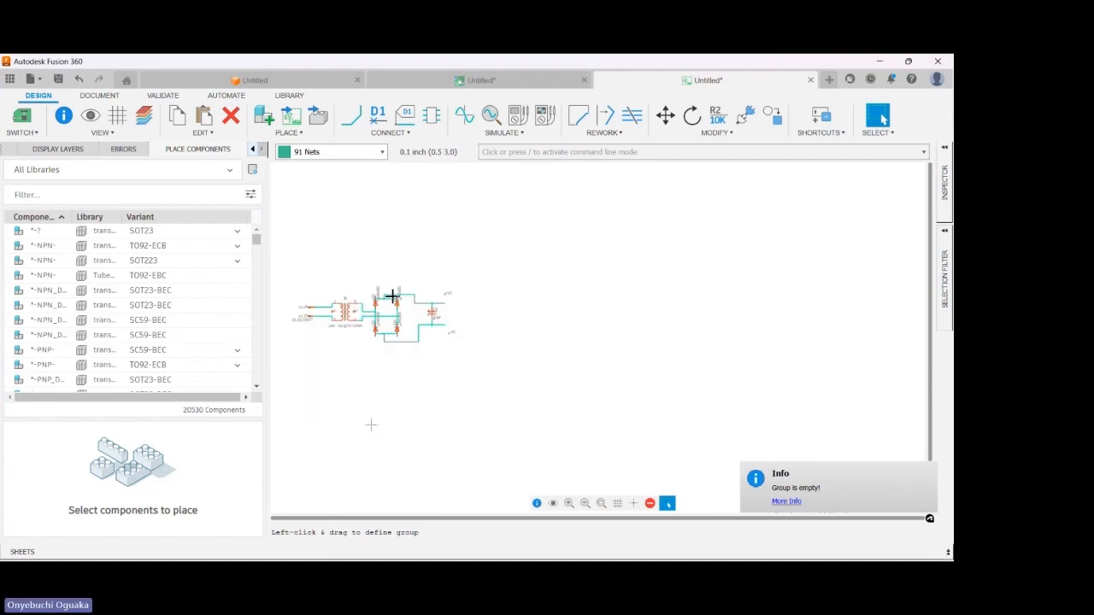
scroll(344, 310, up, 6)
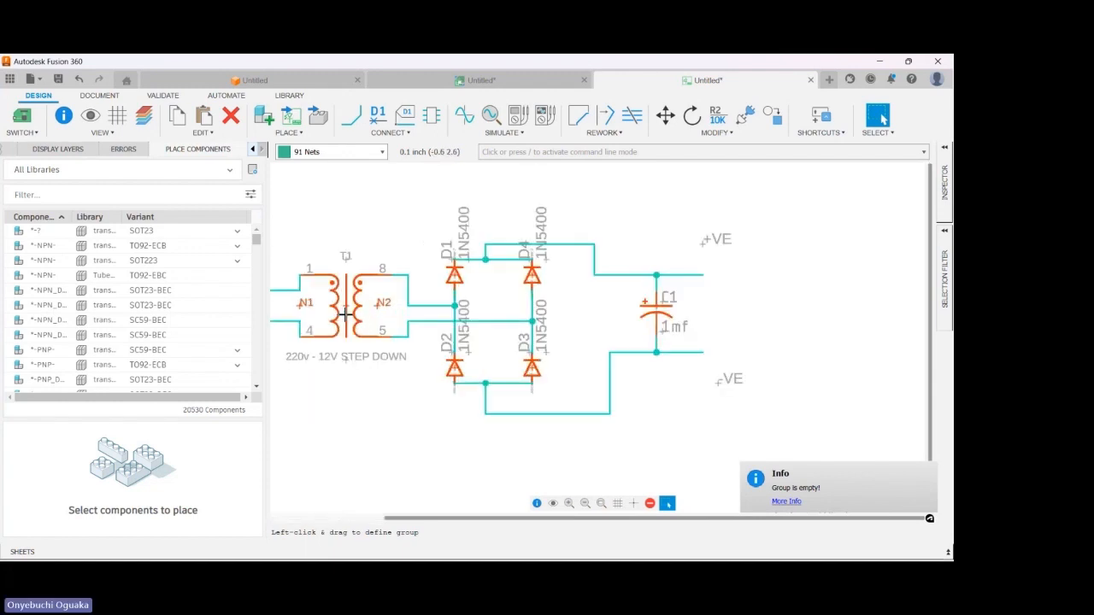
click(345, 306)
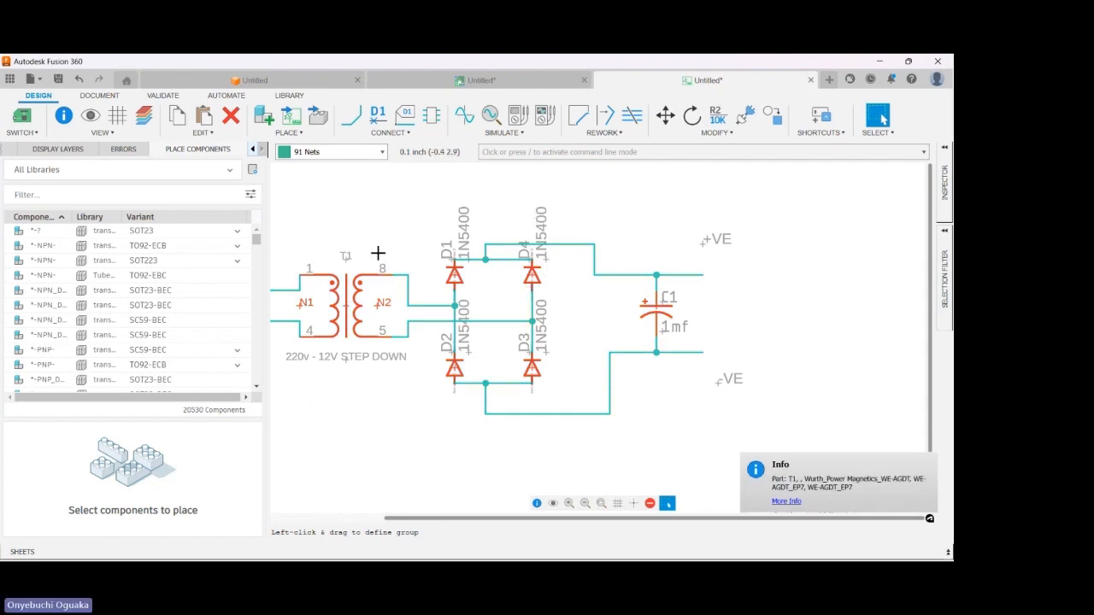
- Group the whole circuit, from connector X1 to the +VE and -VE labels, under the name "POWER_RECT", keeping it selectable
scroll(376, 252, down, 3)
drag(388, 218, 715, 366)
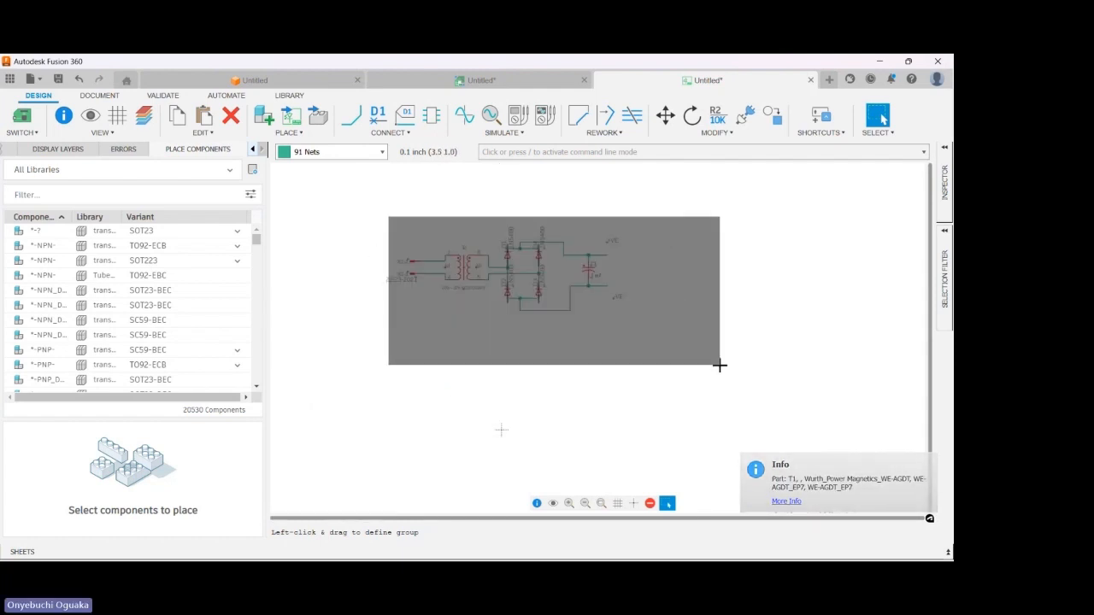
scroll(662, 256, up, 5)
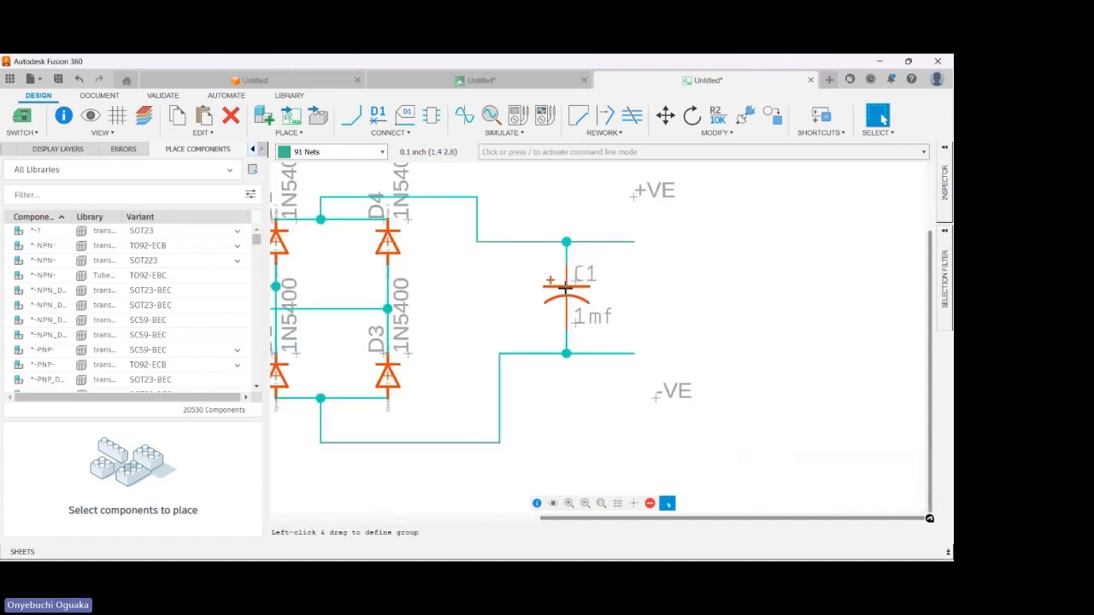
scroll(566, 294, up, 2)
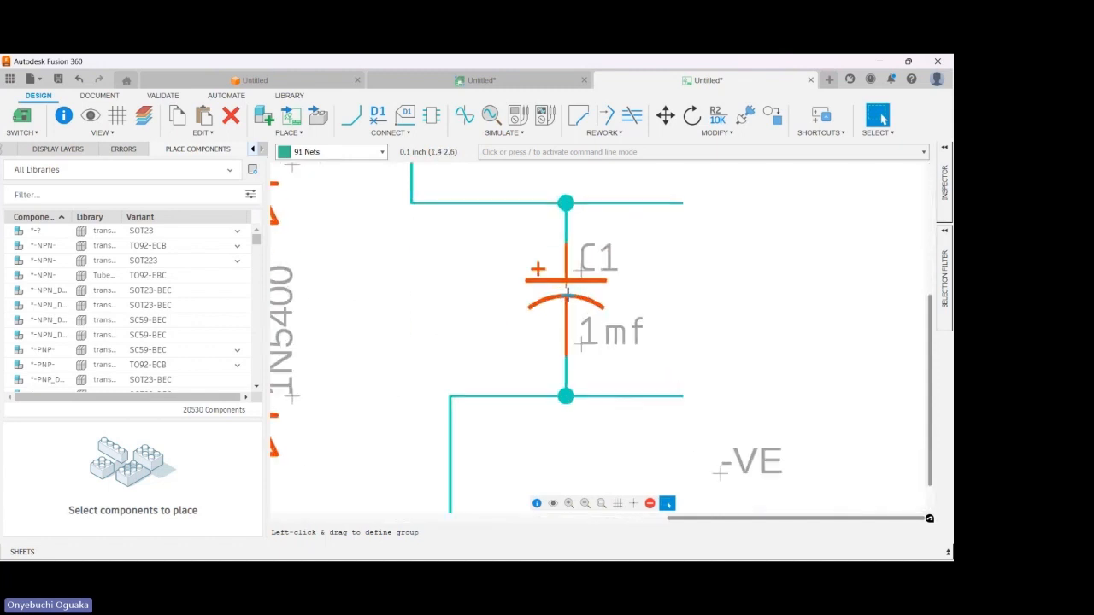
scroll(567, 294, up, 3)
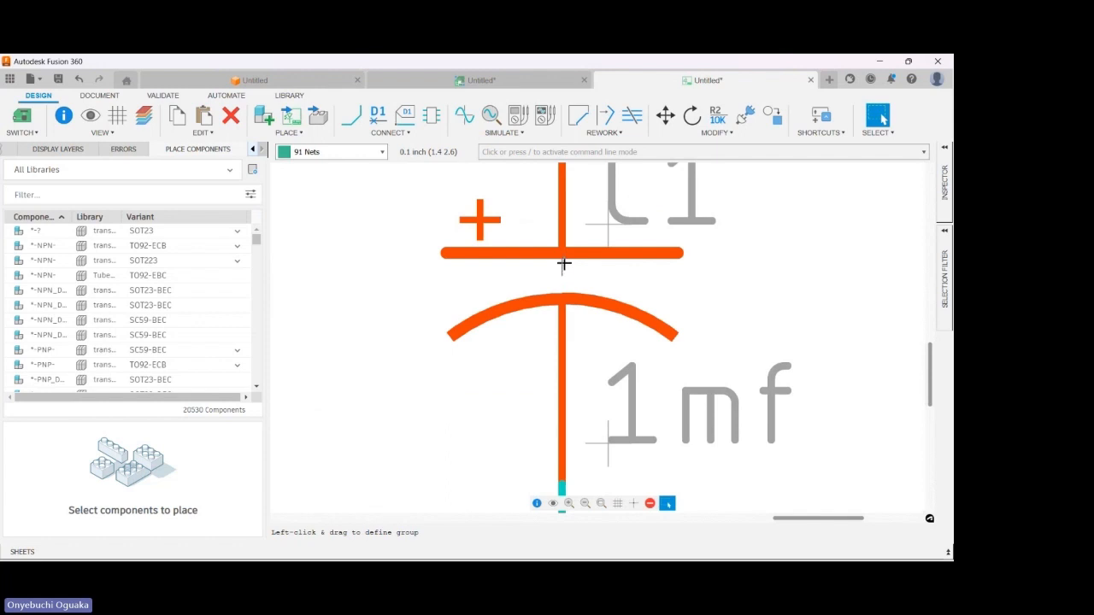
click(562, 255)
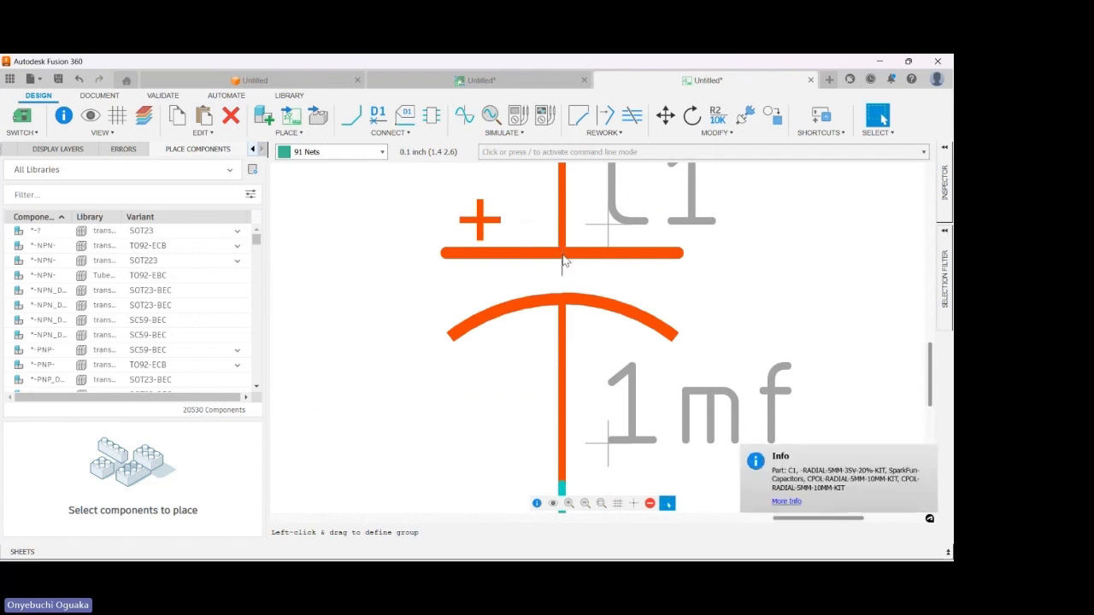
double_click(593, 337)
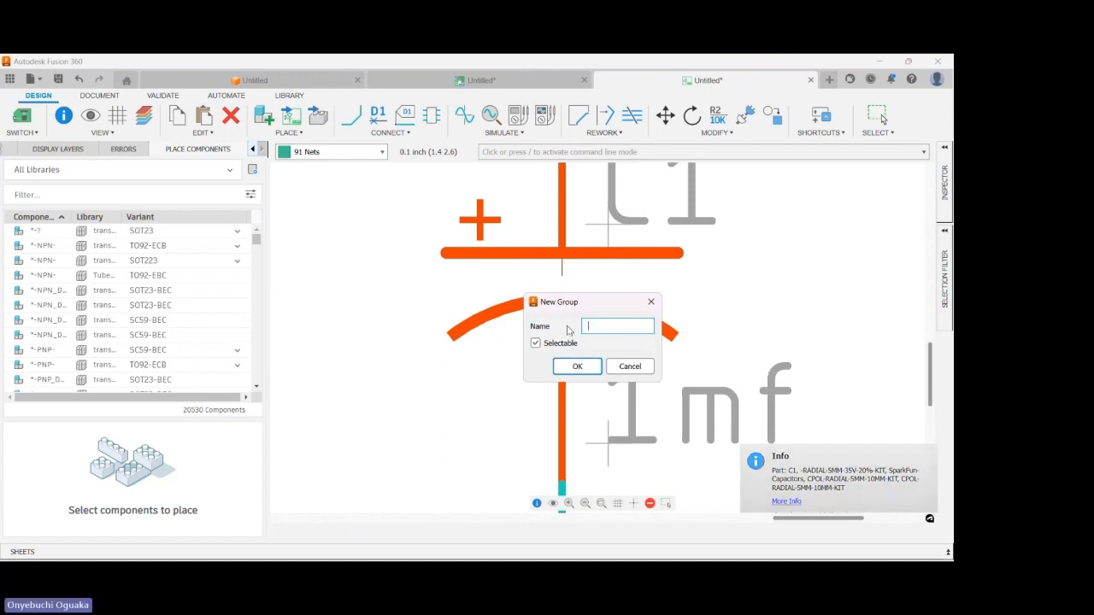
text(poer)
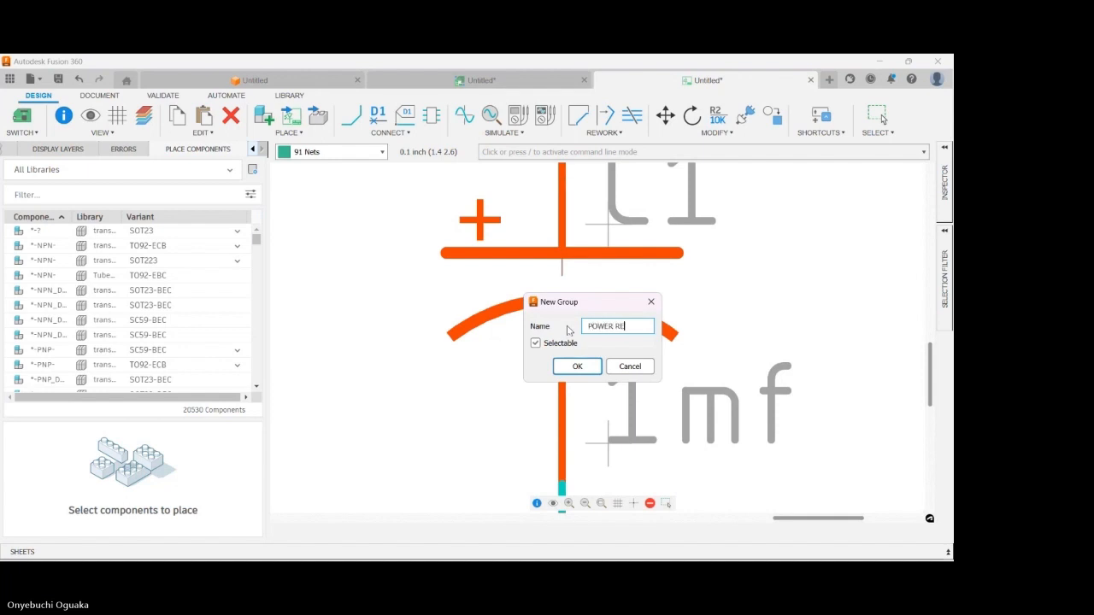
key(Return)
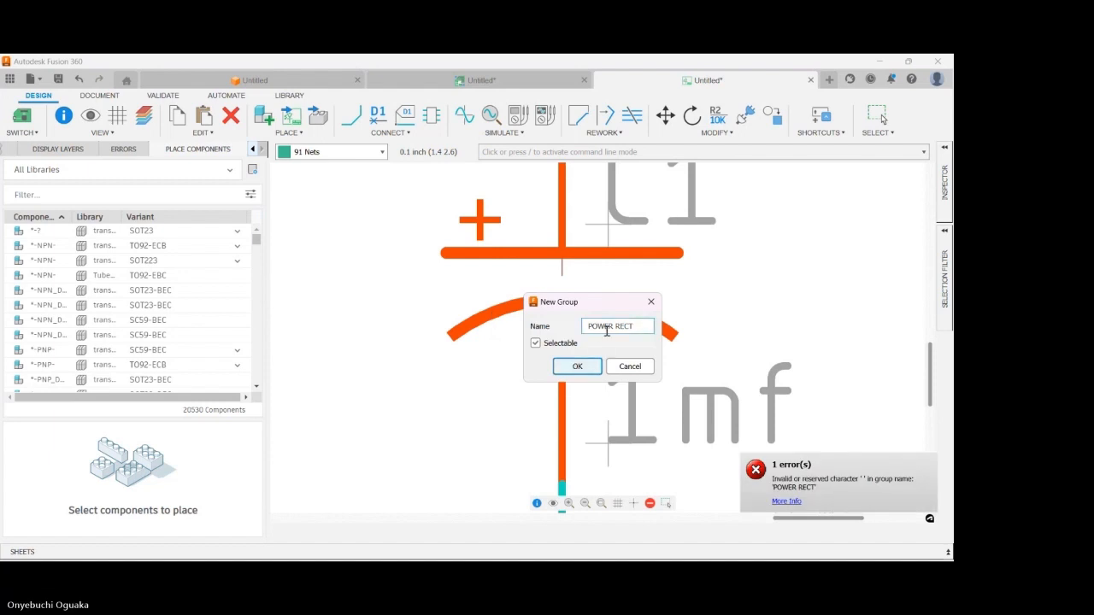
click(577, 366)
- Inspect the grouped rectifier circuit, from the input connector through the transformer and diode bridge to the output labels
scroll(532, 315, down, 2)
scroll(533, 314, down, 8)
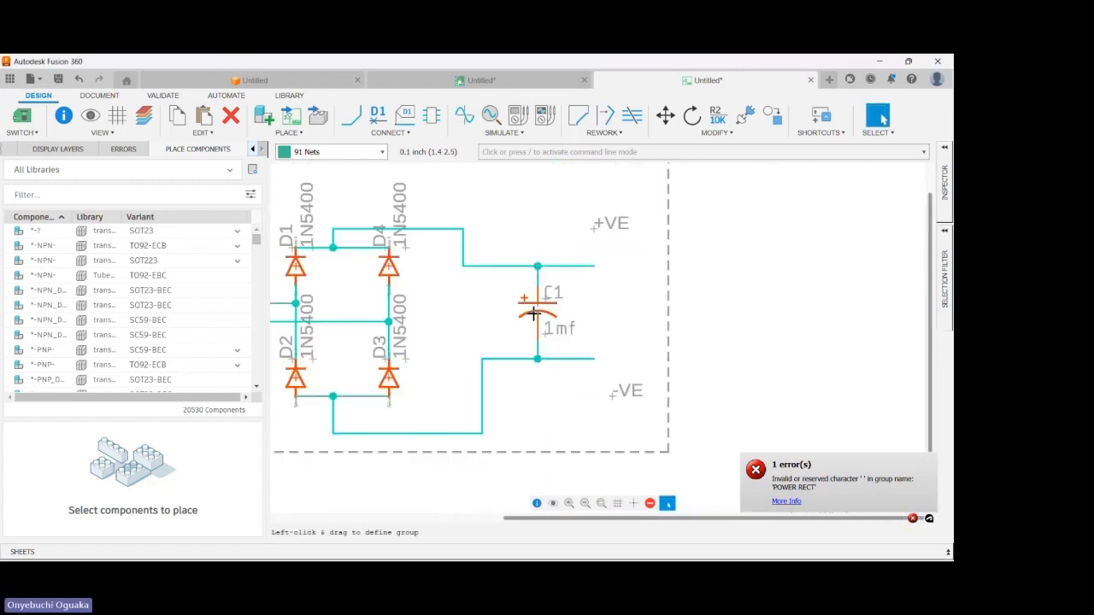
scroll(481, 281, up, 5)
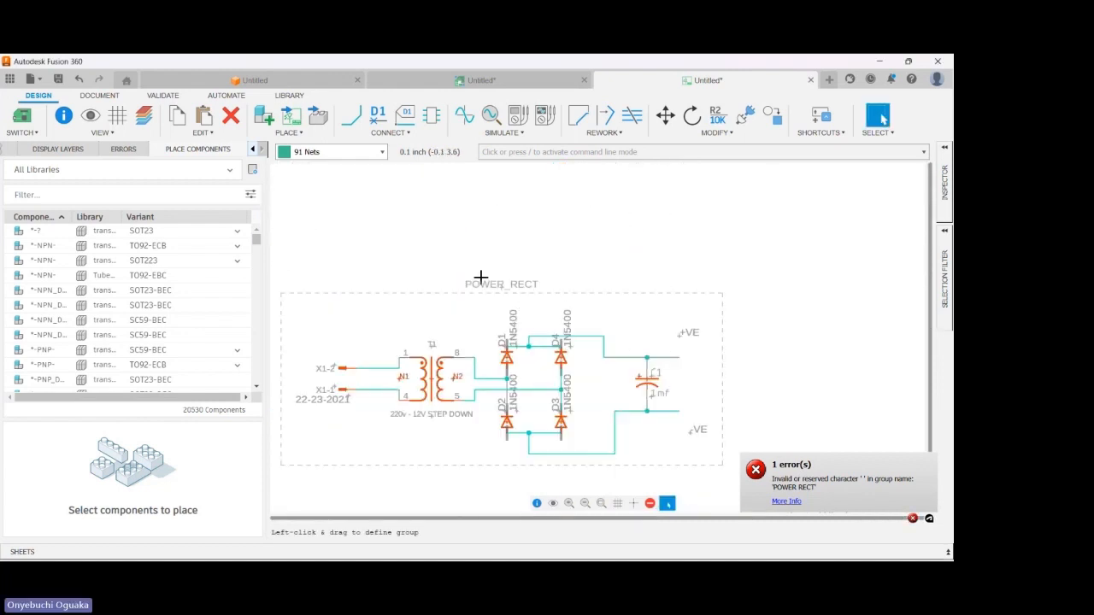
scroll(450, 252, down, 3)
scroll(474, 316, up, 4)
scroll(474, 316, down, 1)
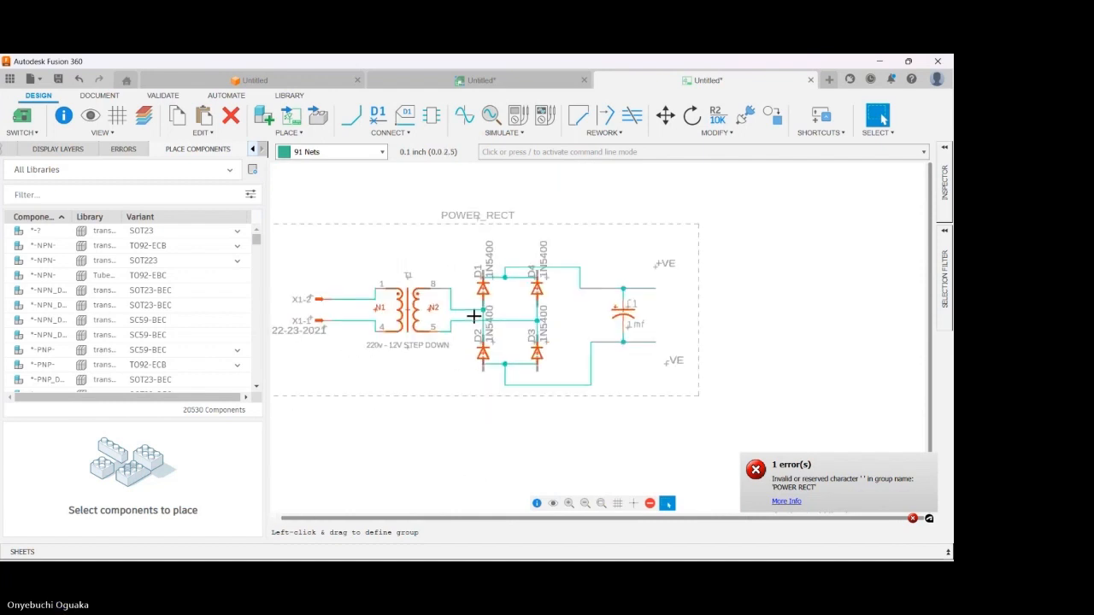
scroll(474, 316, down, 1)
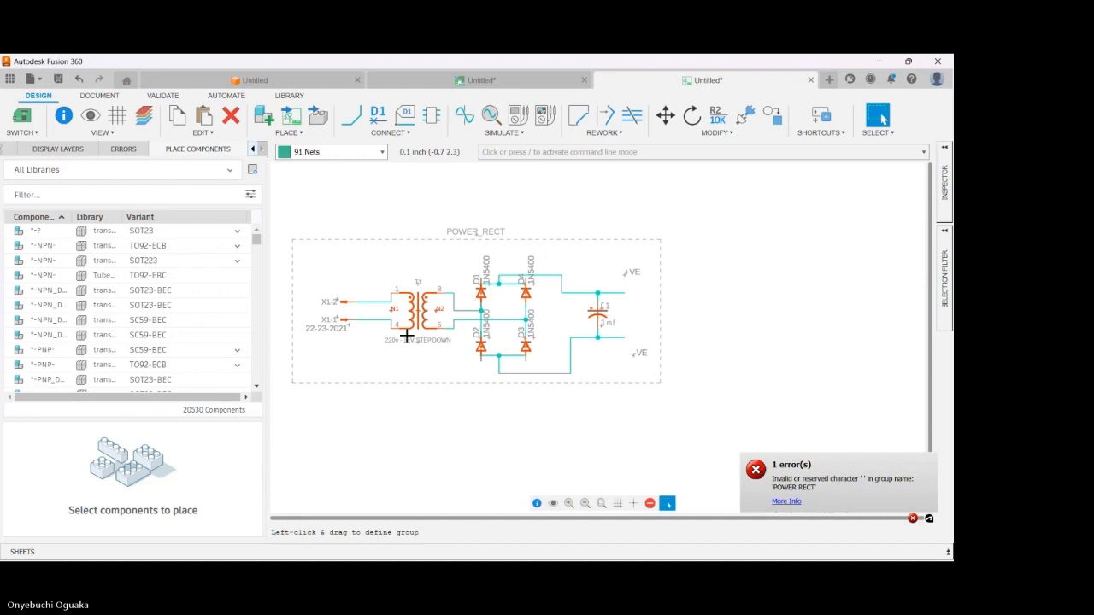
scroll(408, 336, down, 1)
scroll(310, 303, down, 1)
scroll(322, 308, down, 2)
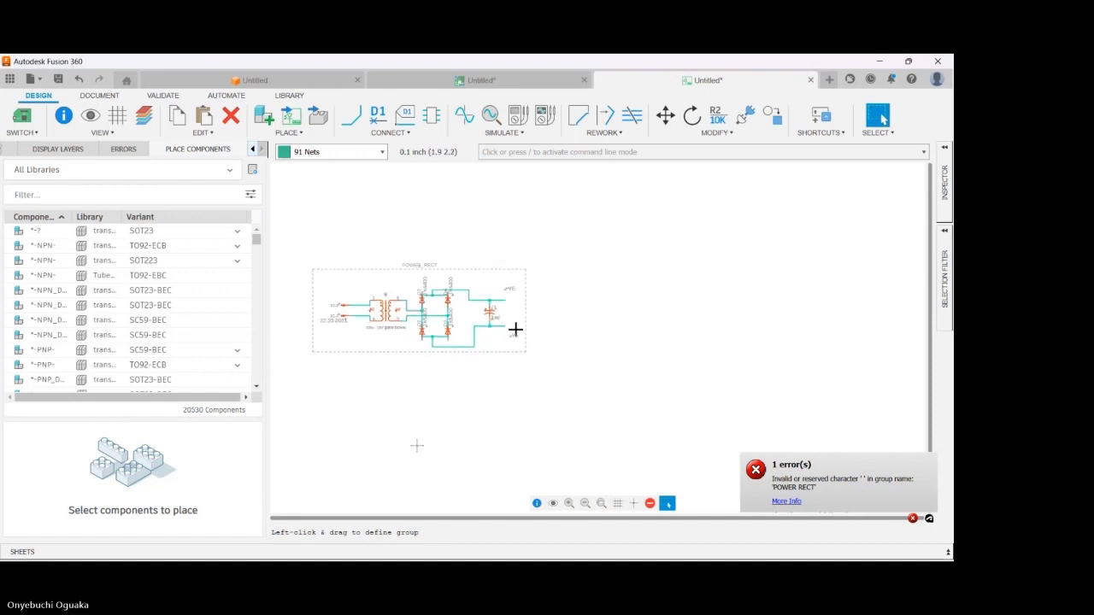
- Search all component libraries for "LM317"
scroll(514, 328, up, 3)
scroll(315, 394, down, 1)
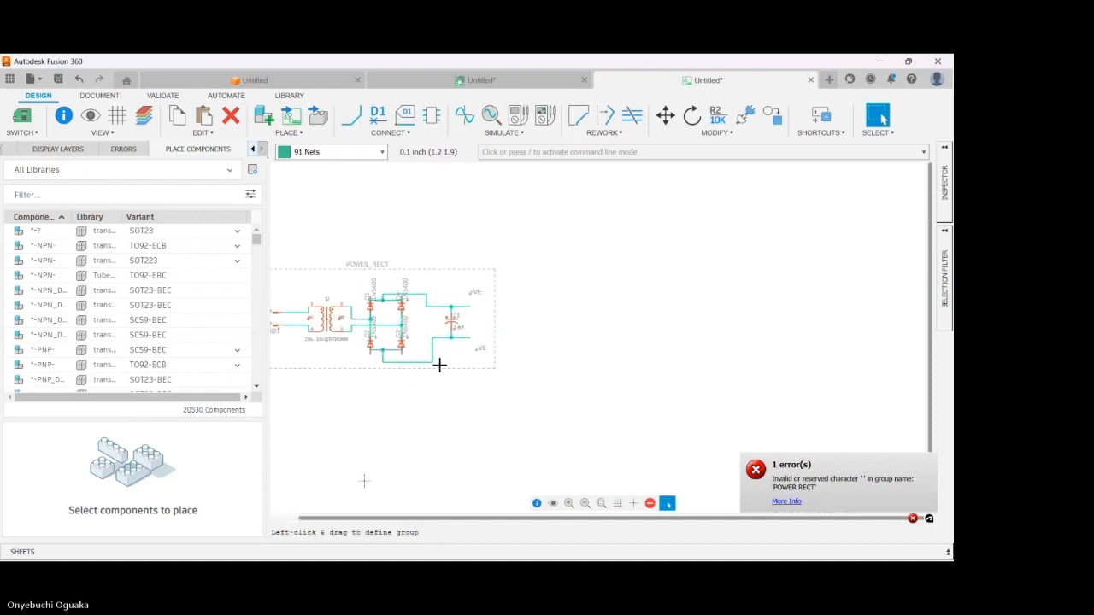
scroll(451, 312, down, 2)
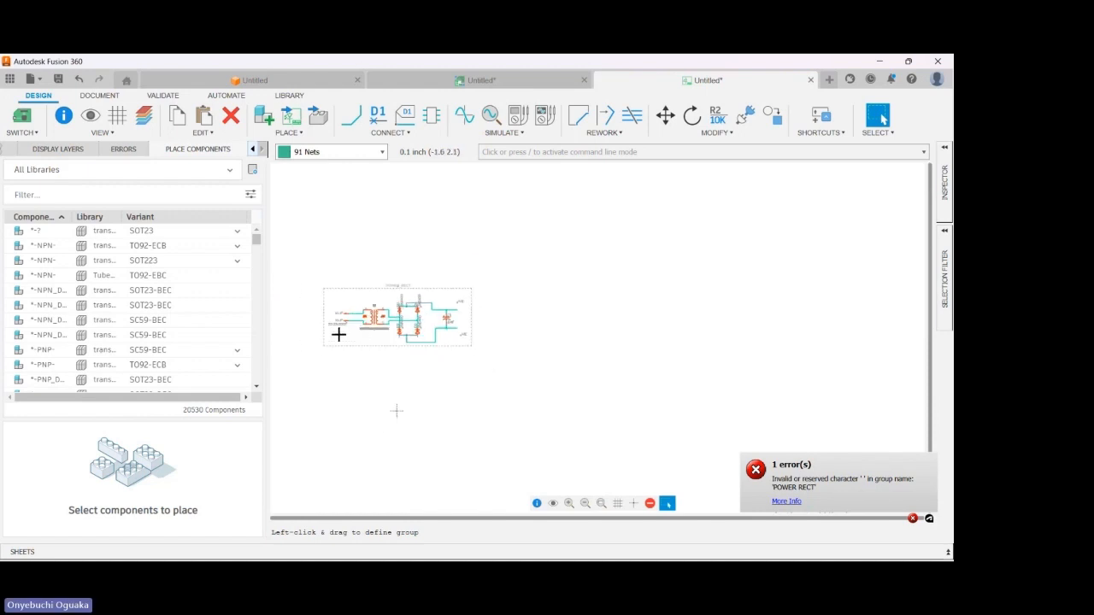
scroll(547, 316, up, 3)
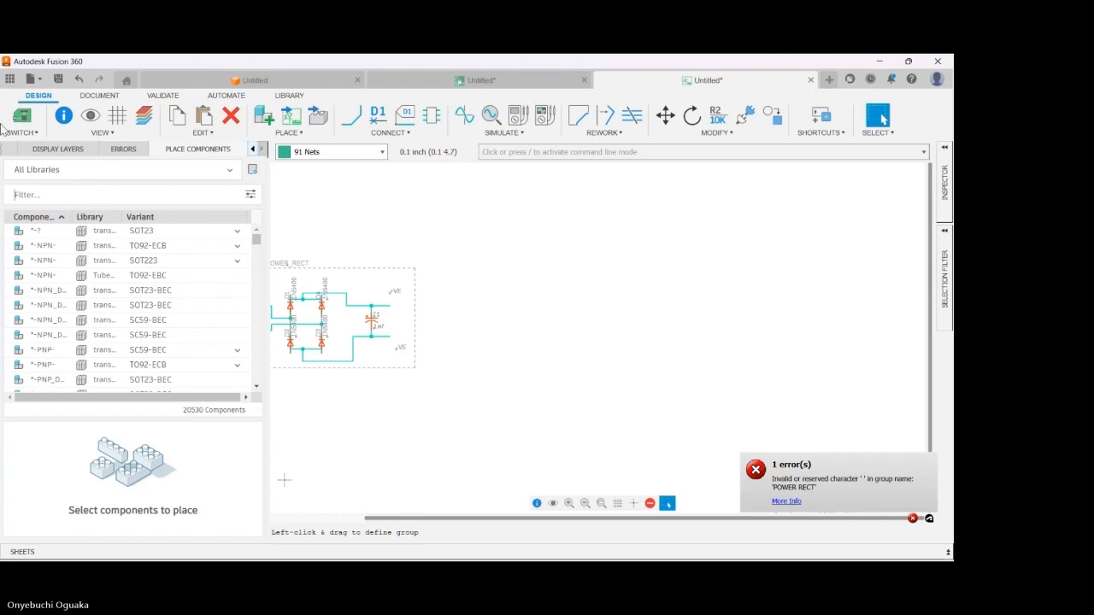
text(l)
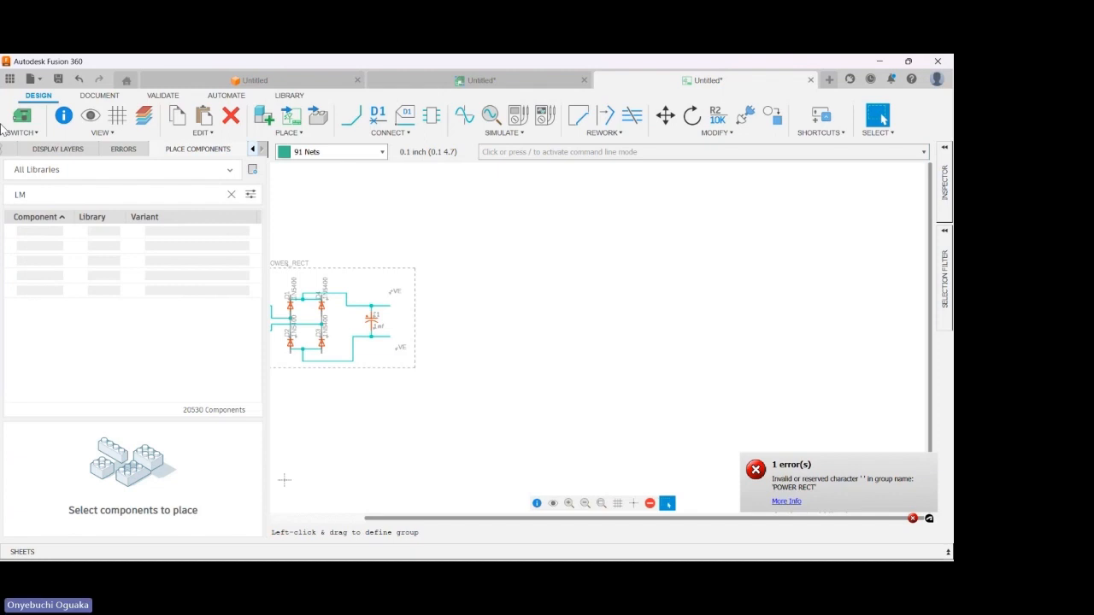
text(M317)
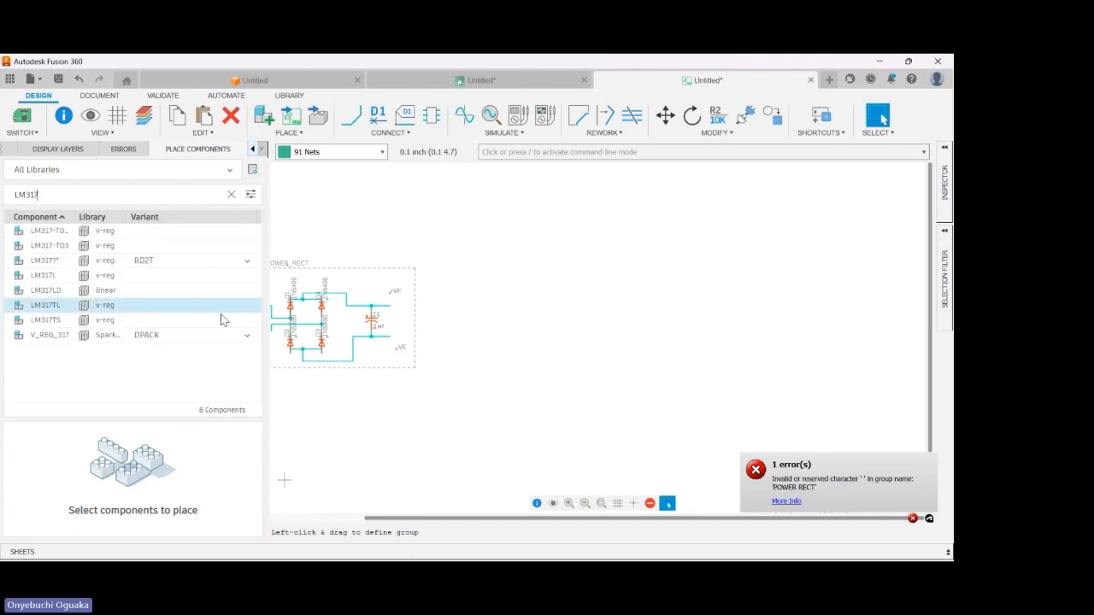
- Compare the symbols and packages of the LM317 search results, and examine the package variants offered for LM317?*
click(94, 232)
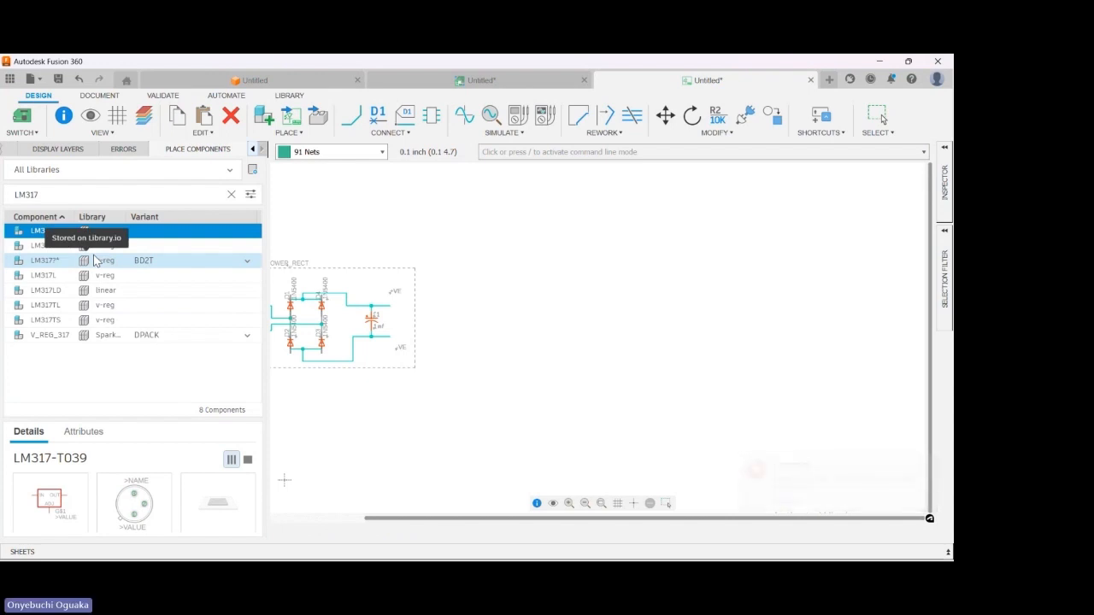
click(94, 261)
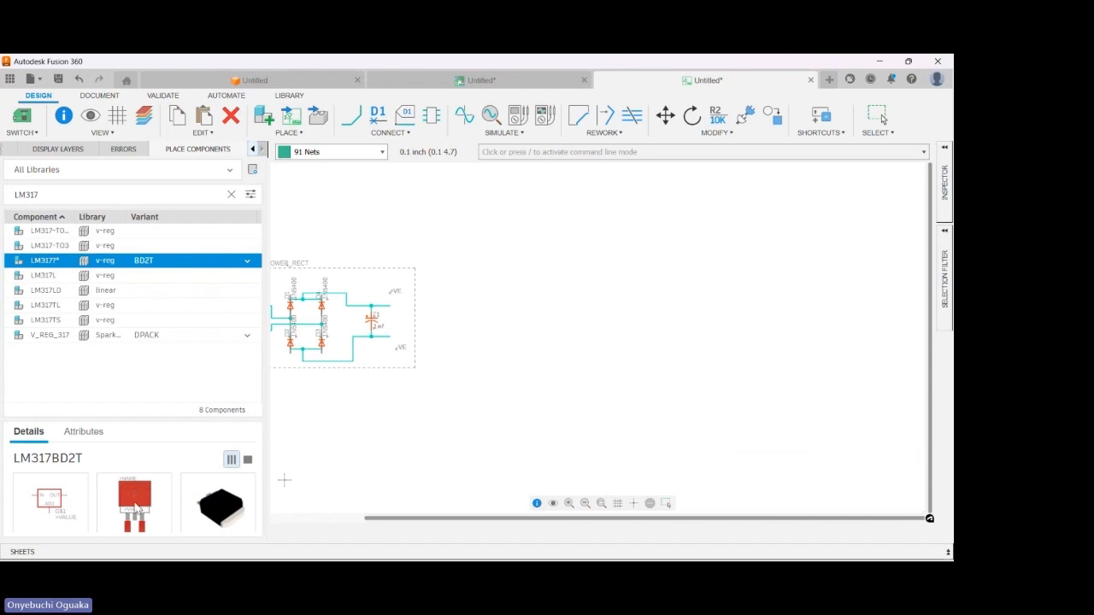
click(112, 276)
click(110, 291)
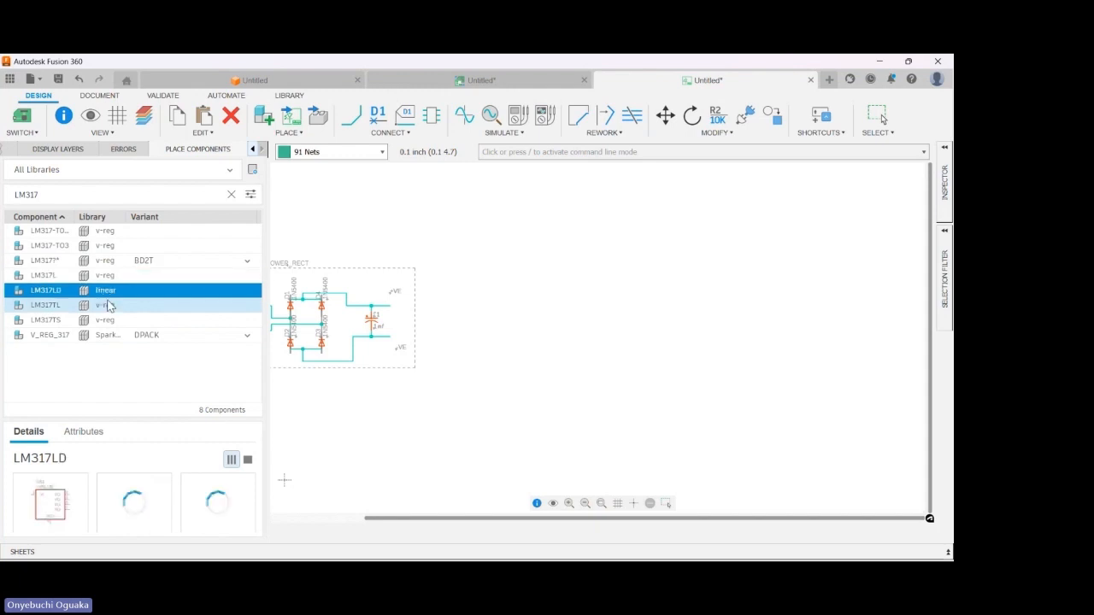
click(108, 305)
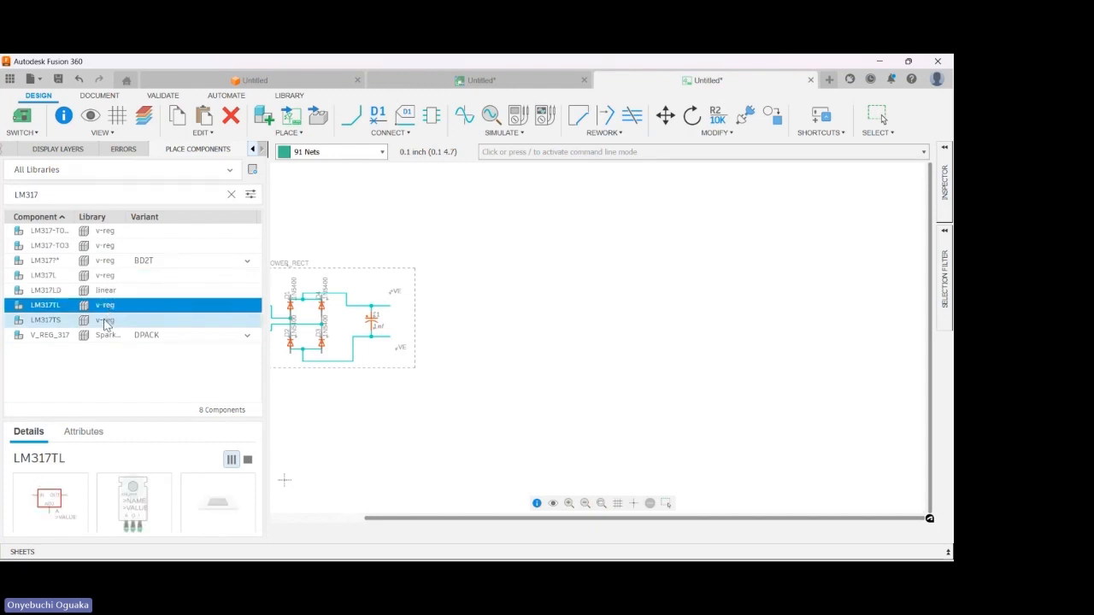
click(106, 321)
click(108, 261)
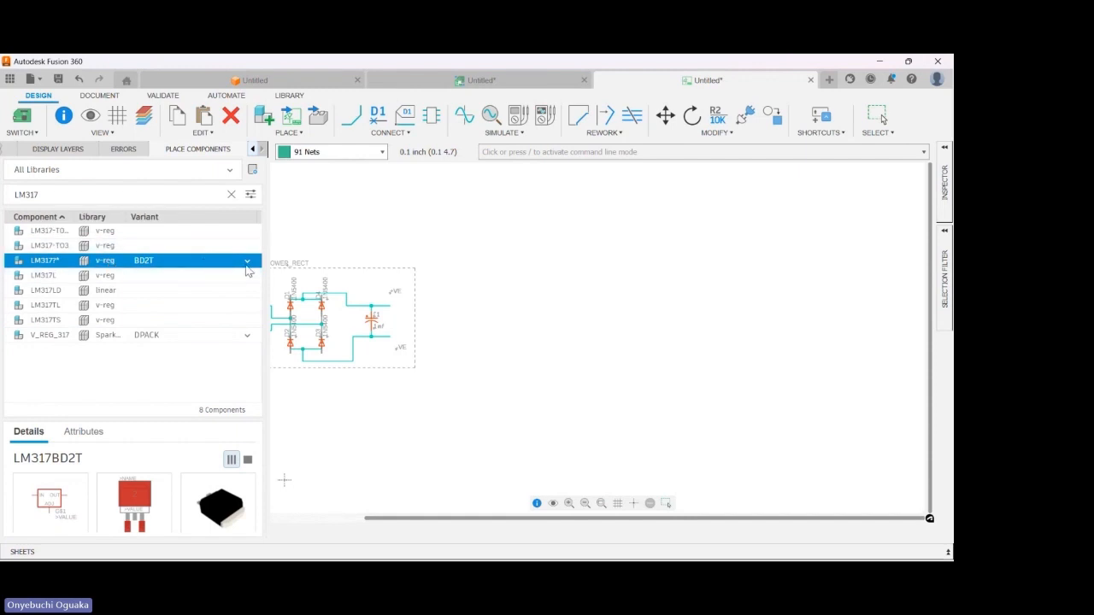
click(247, 261)
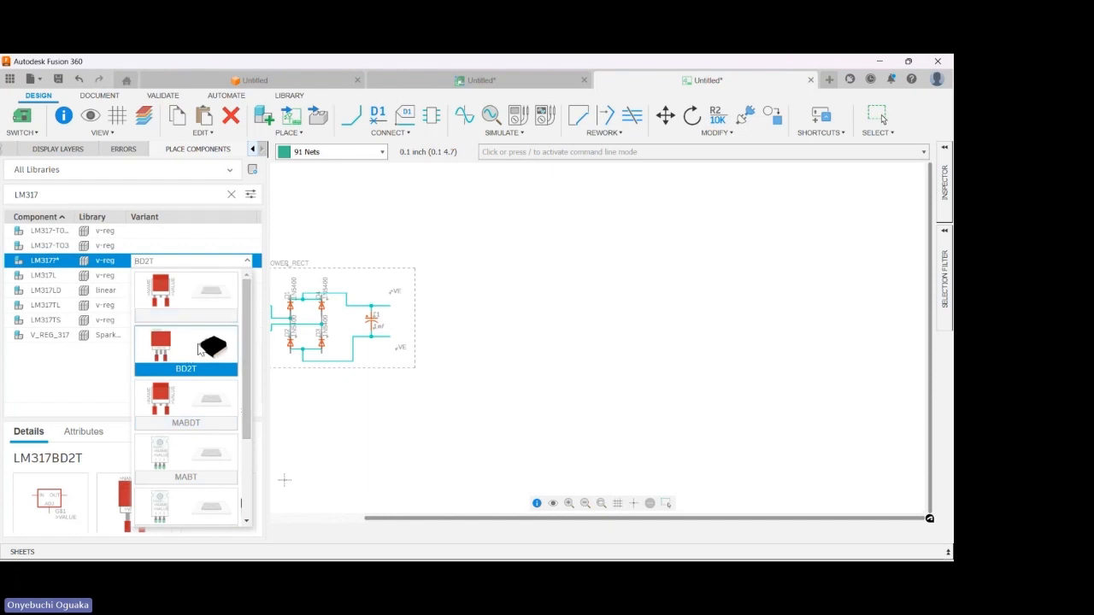
click(113, 360)
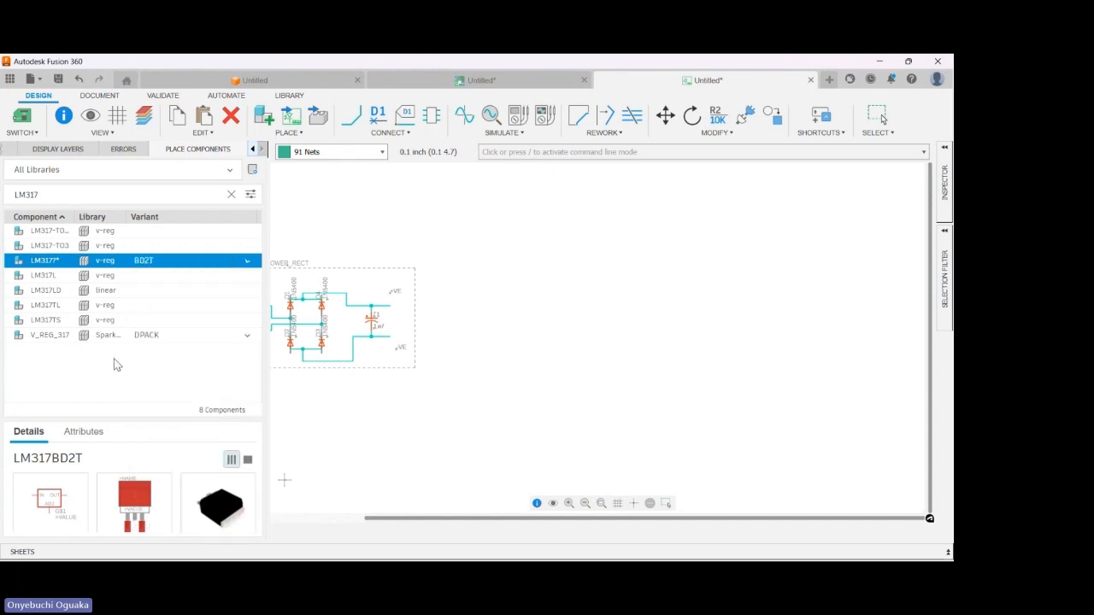
- Place two LM317BD2T regulators rotated 90 degrees, one above the other, in the free area to the right of the POWER_RECT group
double_click(106, 261)
right_click(496, 288)
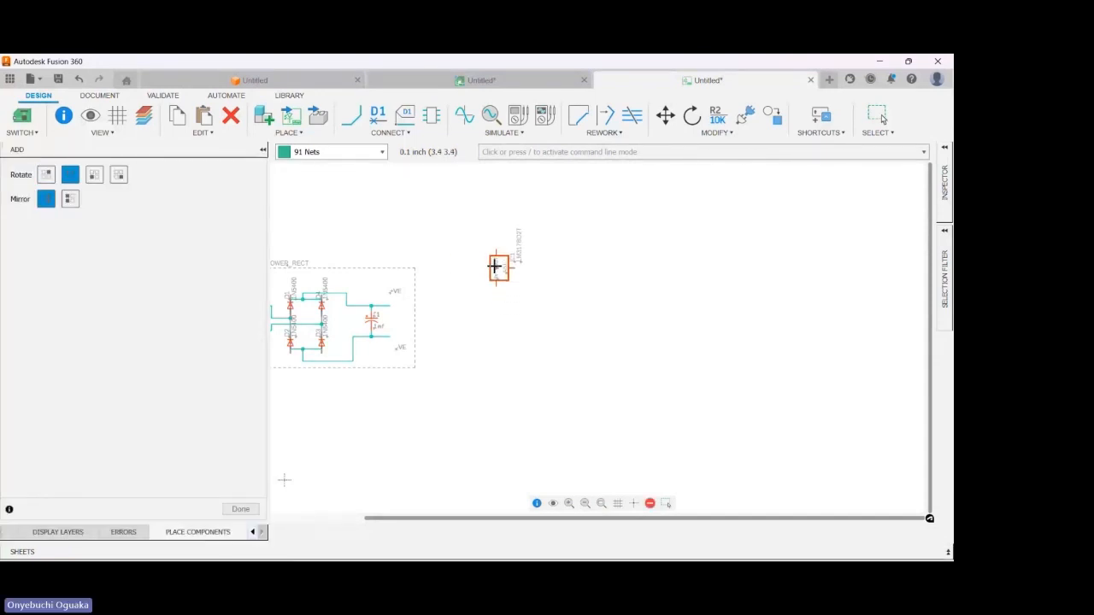
click(496, 270)
scroll(489, 307, down, 3)
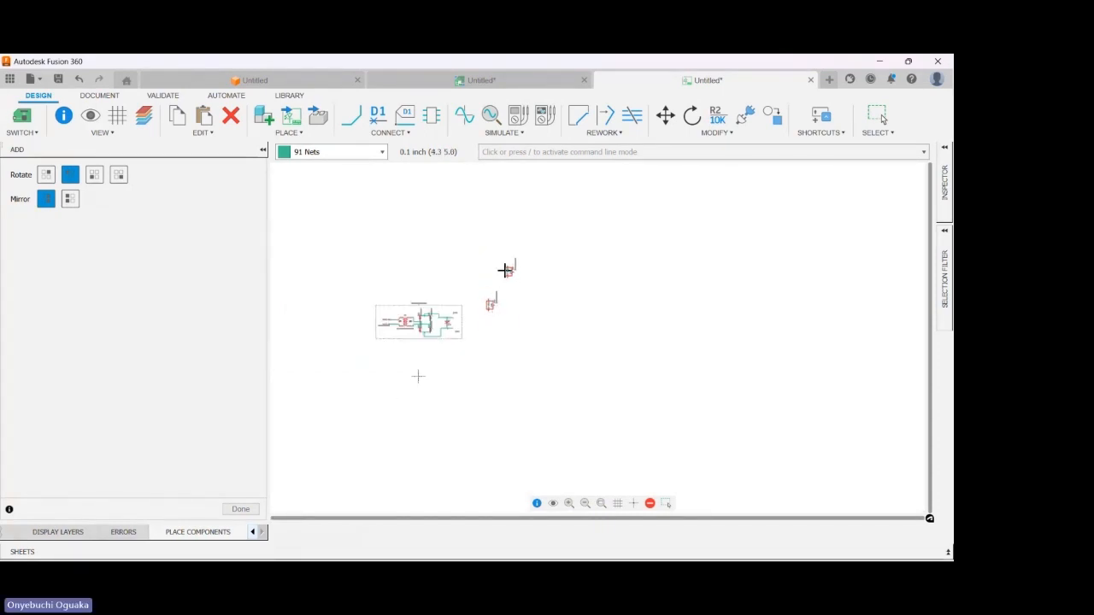
scroll(488, 271, up, 2)
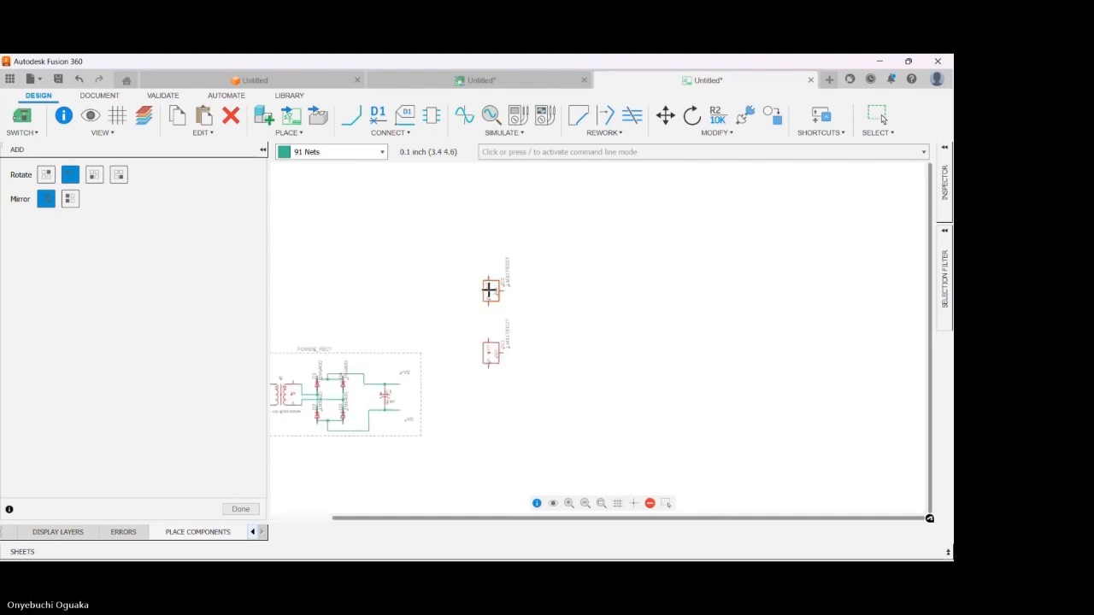
click(489, 291)
key(Escape)
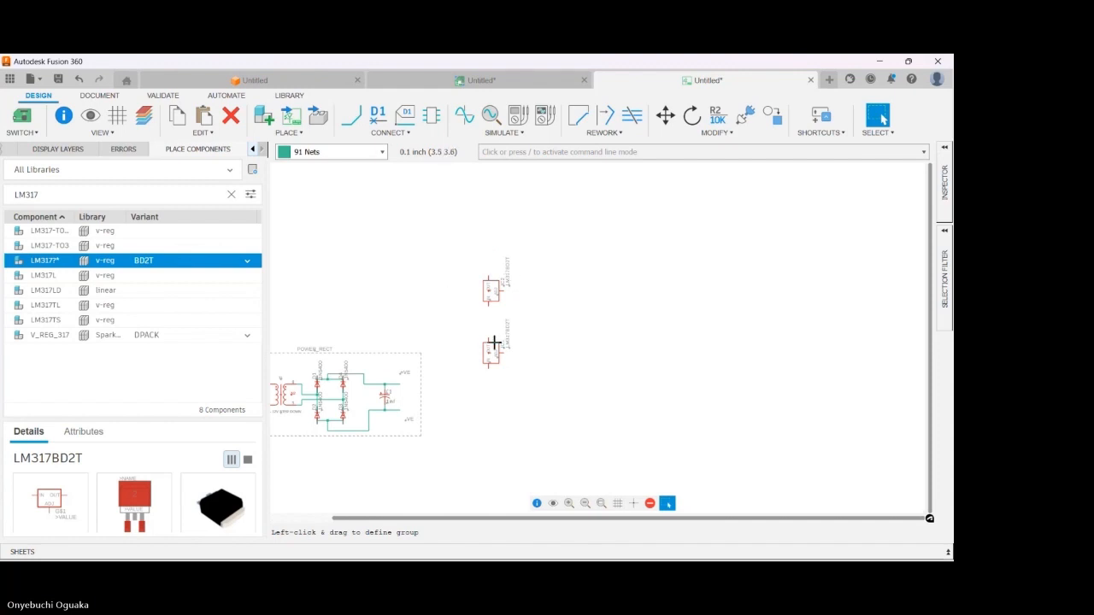
- Move both LM317BD2T regulators together up about 1.2 inches, clear of the POWER_RECT group's level
drag(470, 252, 536, 365)
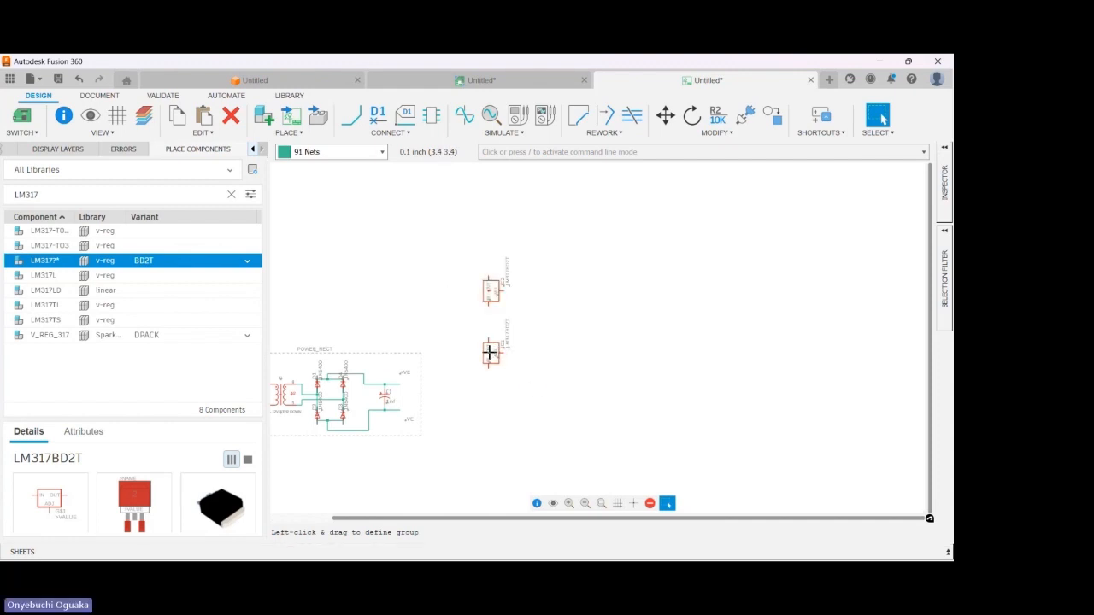
key(m)
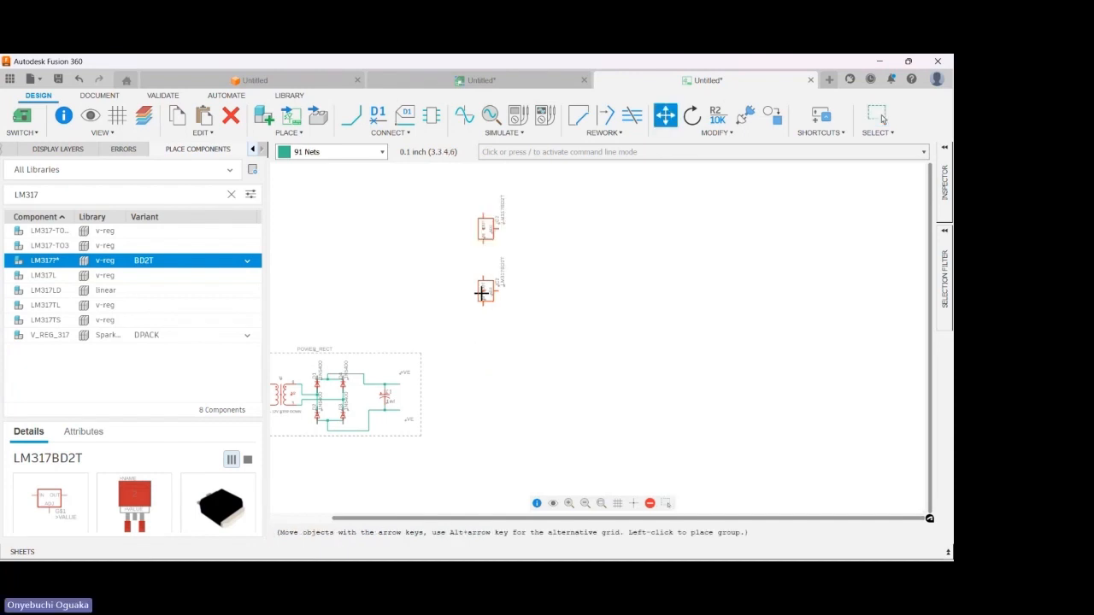
key(Escape)
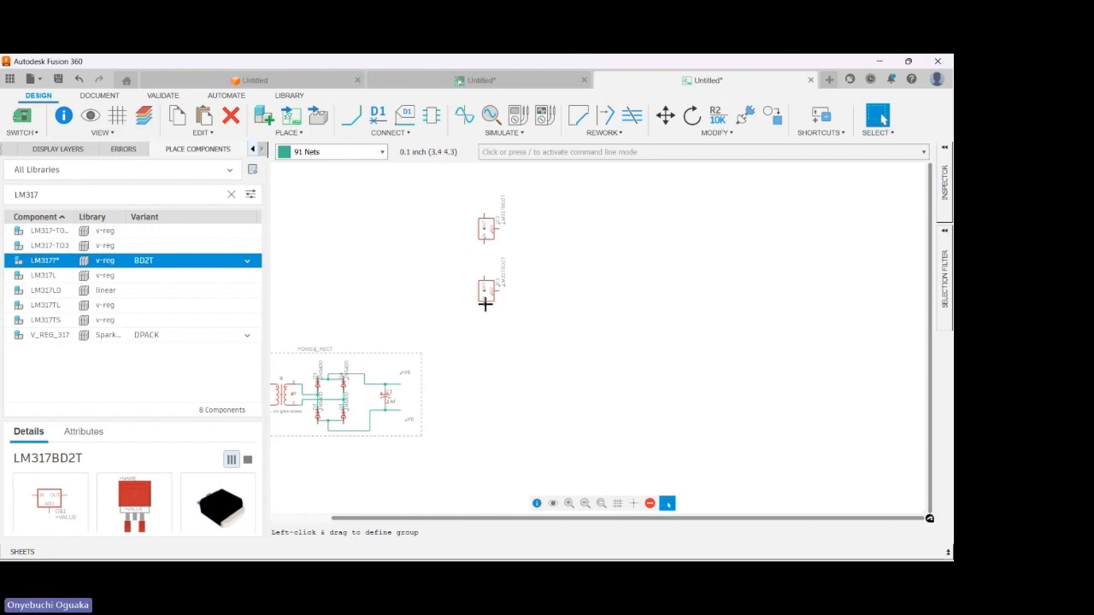
- Draw a net from the lower regulator's IN pin straight down, bending left to end above the POWER_RECT group's output side
click(352, 118)
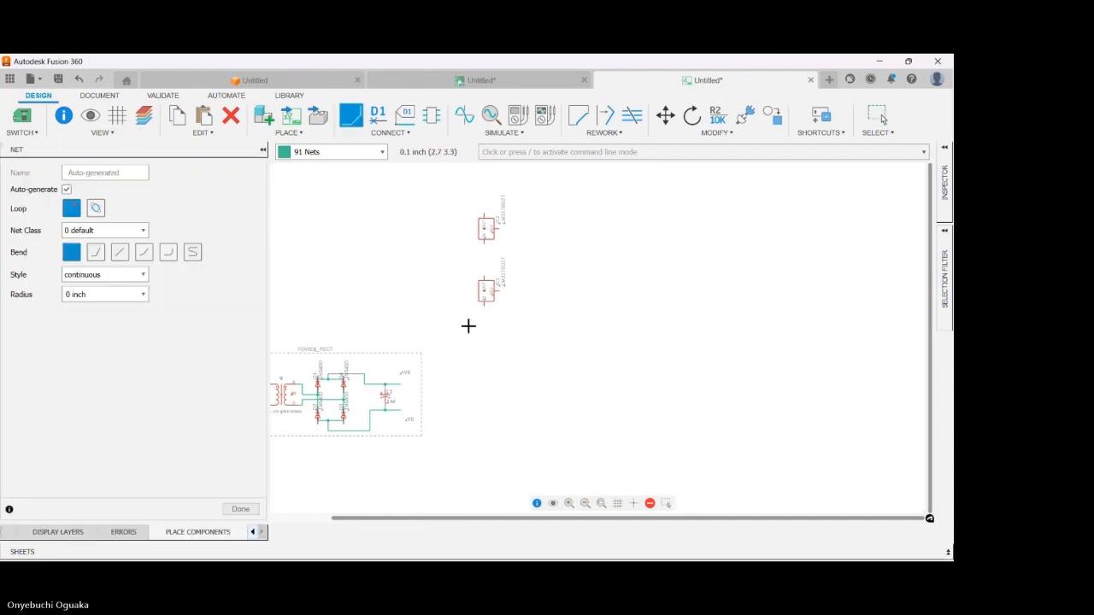
click(484, 303)
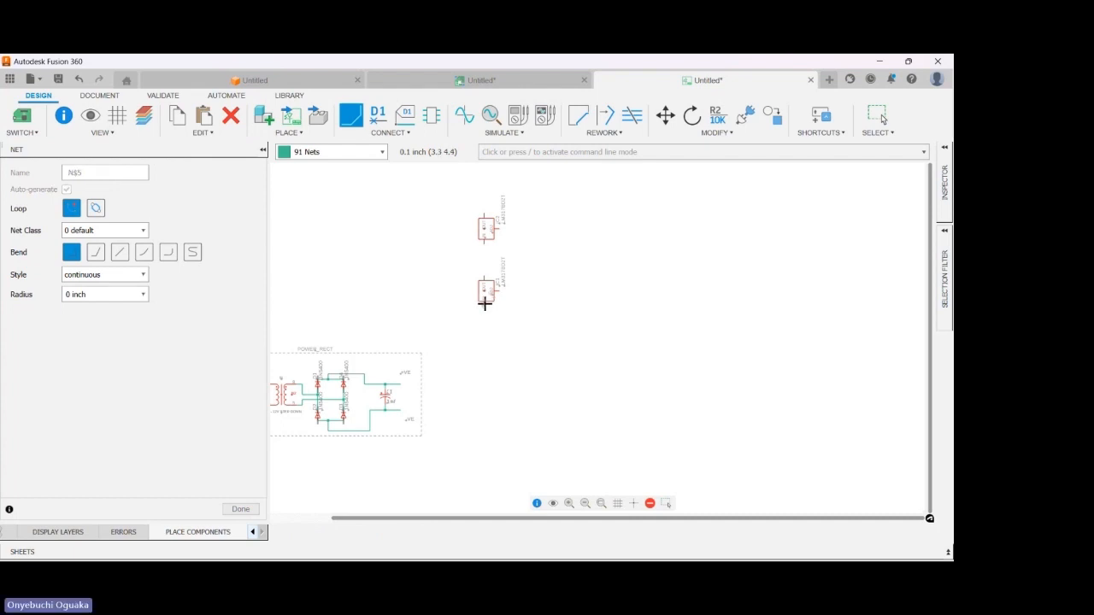
click(442, 325)
key(Escape)
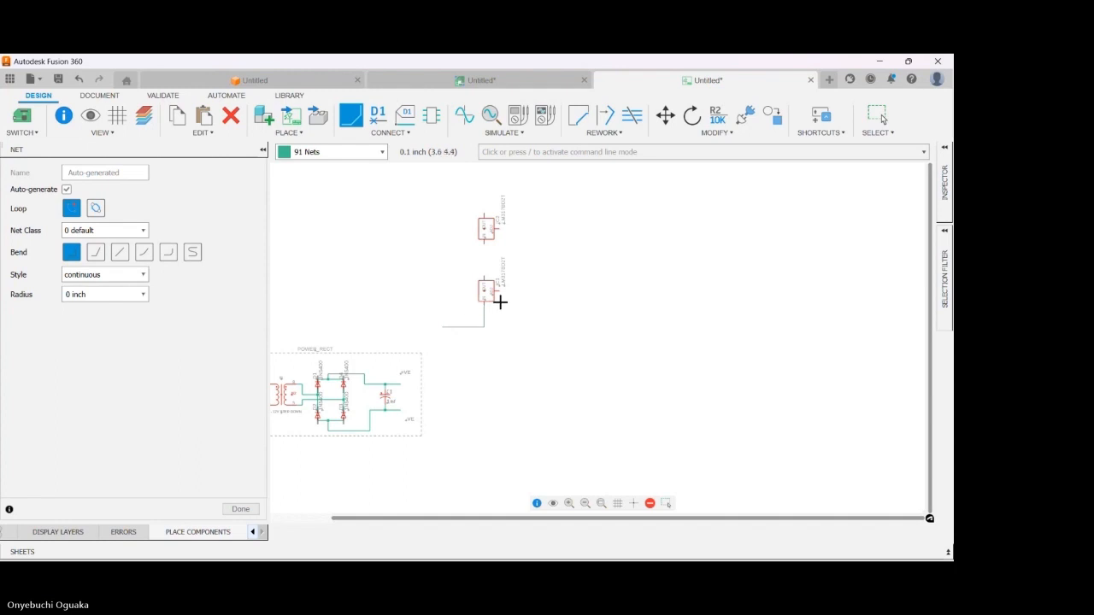
- Connect IC1's OUT pin to IC2's IN pin with a net, and add a junction on it just above IC1
scroll(483, 293, up, 5)
scroll(478, 390, down, 2)
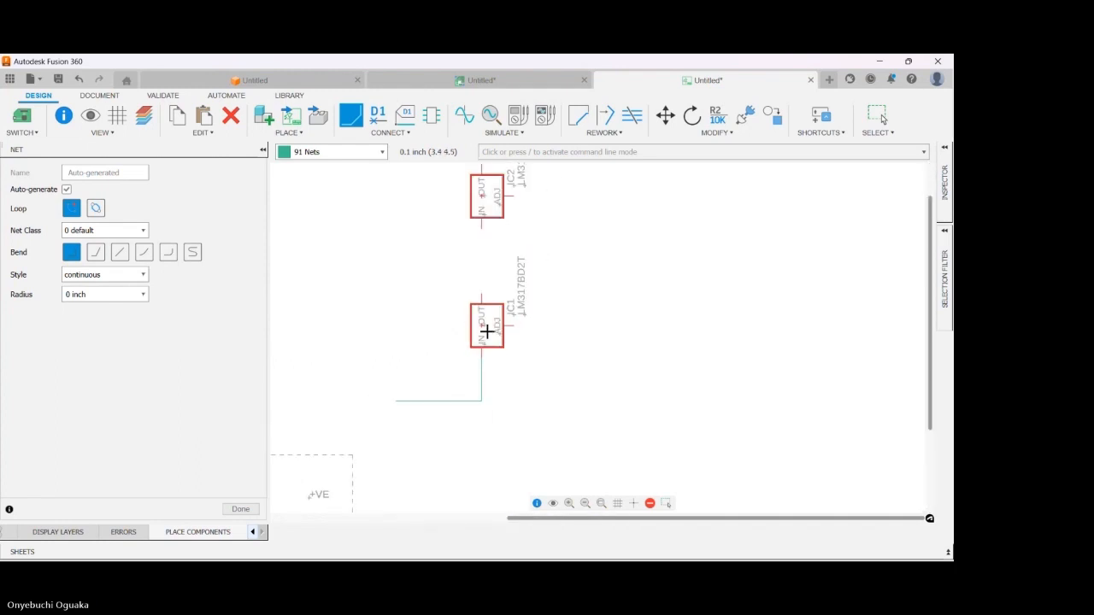
click(482, 295)
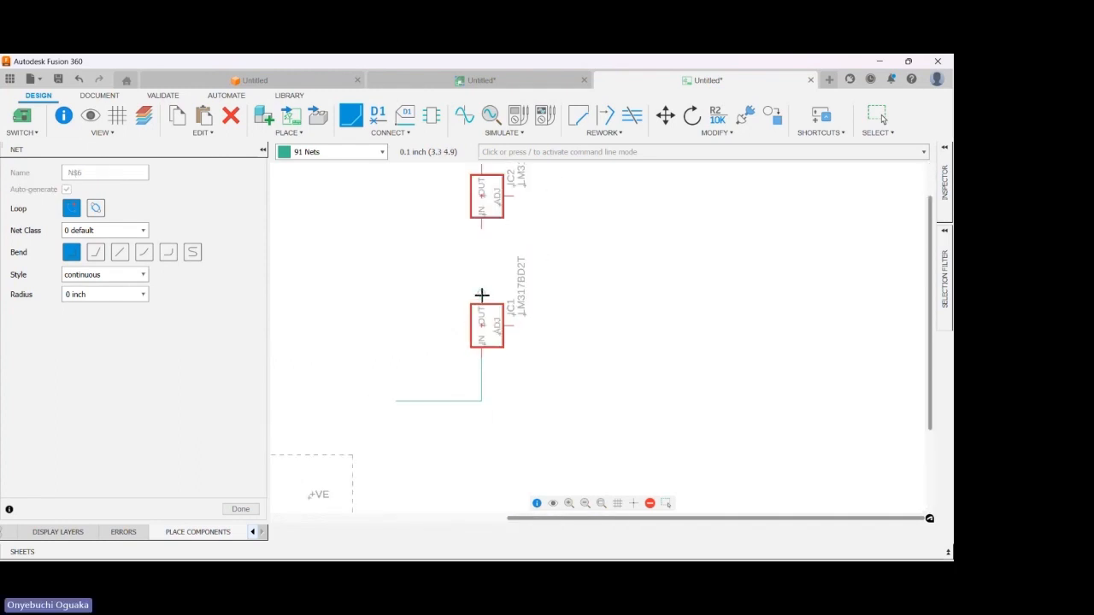
click(482, 228)
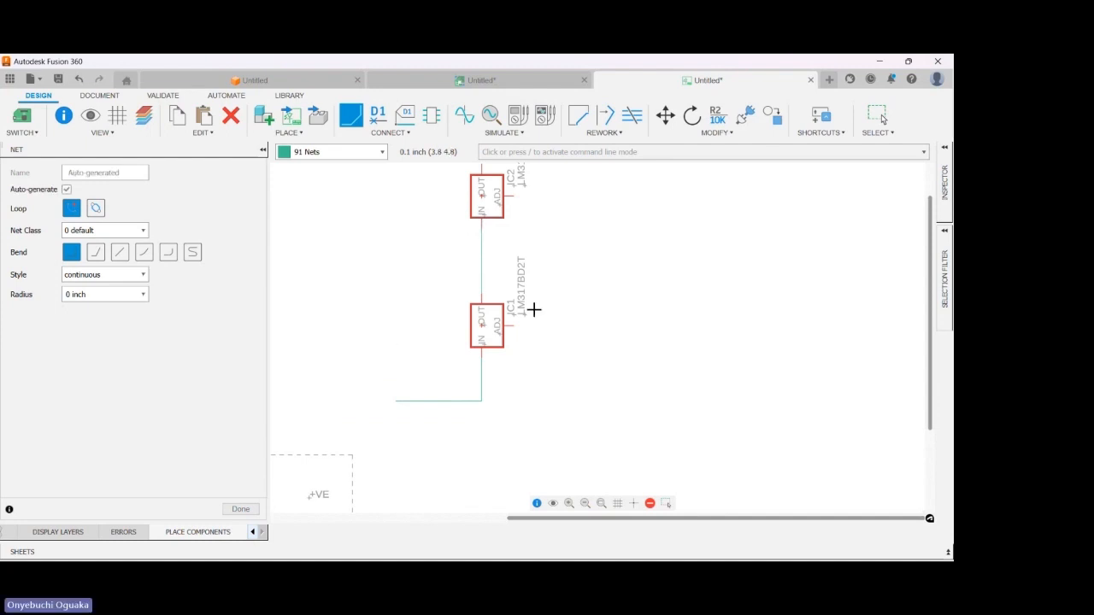
click(481, 280)
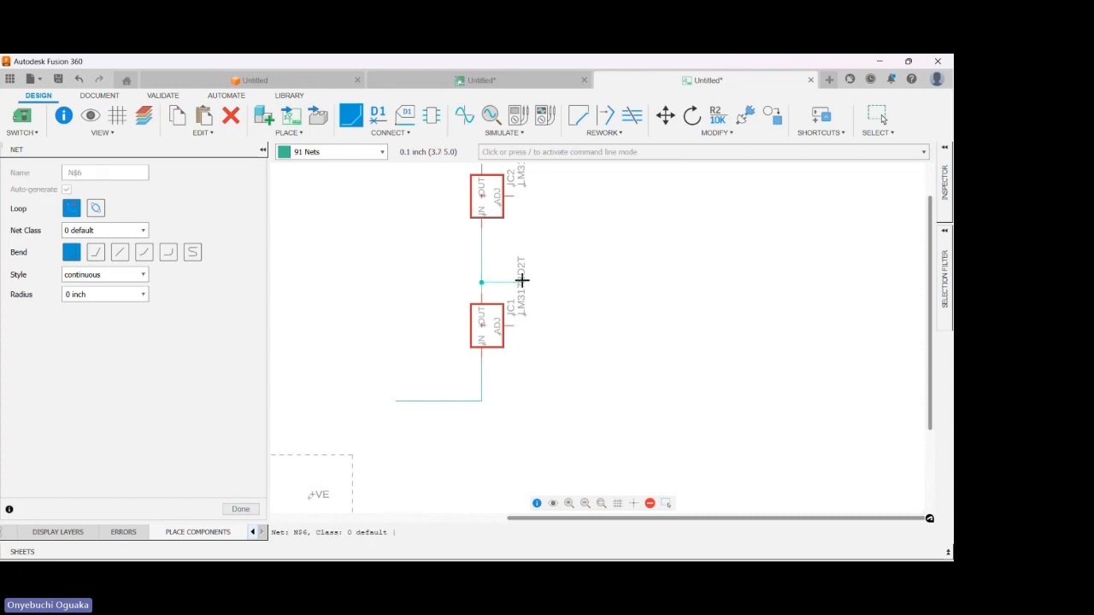
click(483, 280)
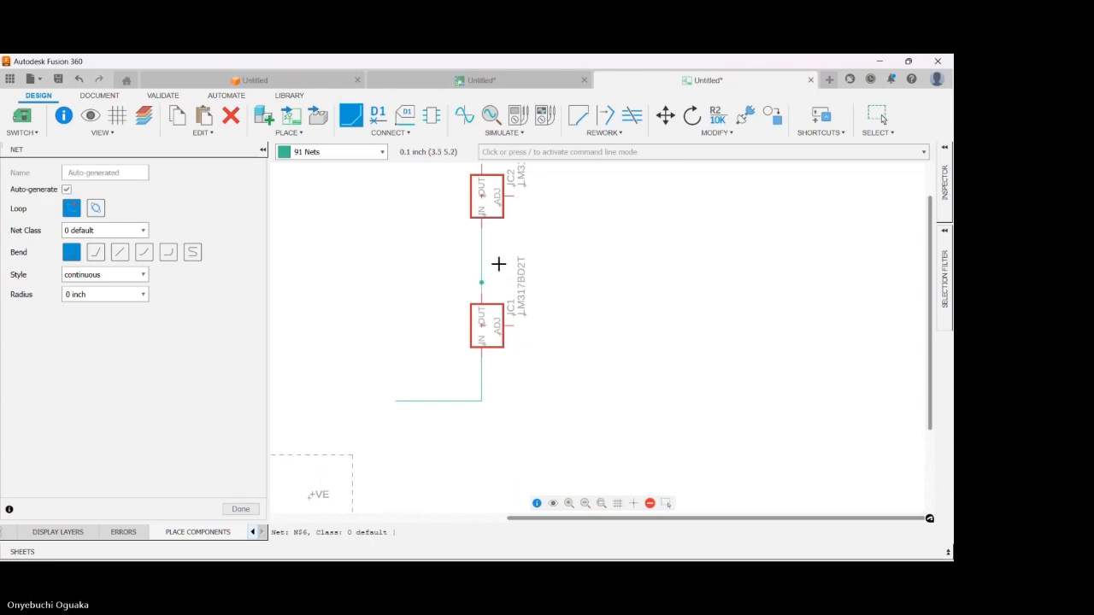
click(240, 510)
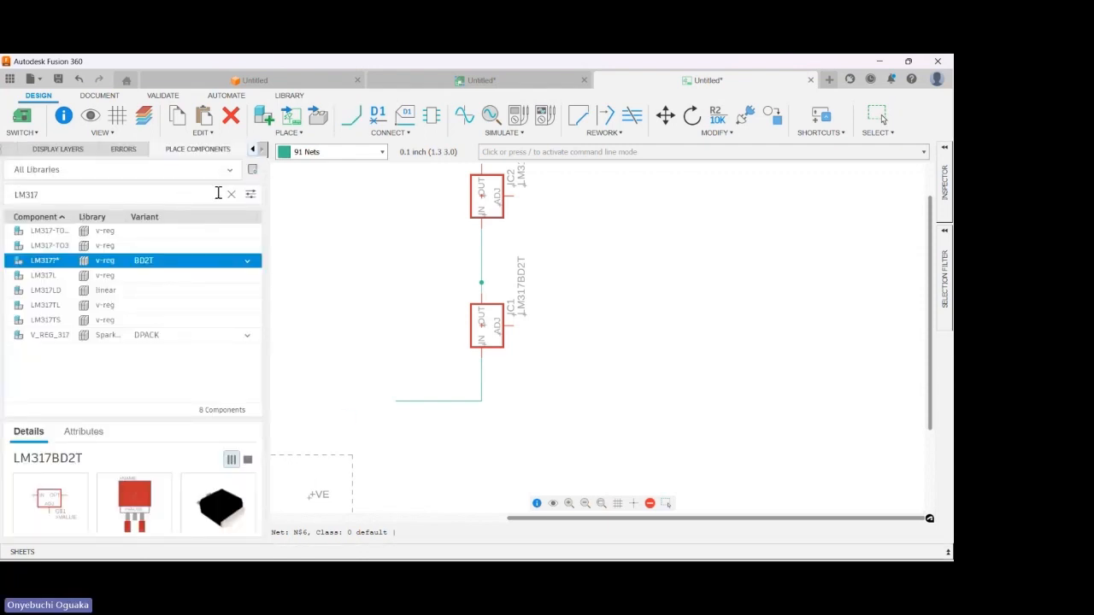
- Search all component libraries for "RESISTOR", shorten the term to "RESIST", and clear the search
click(230, 195)
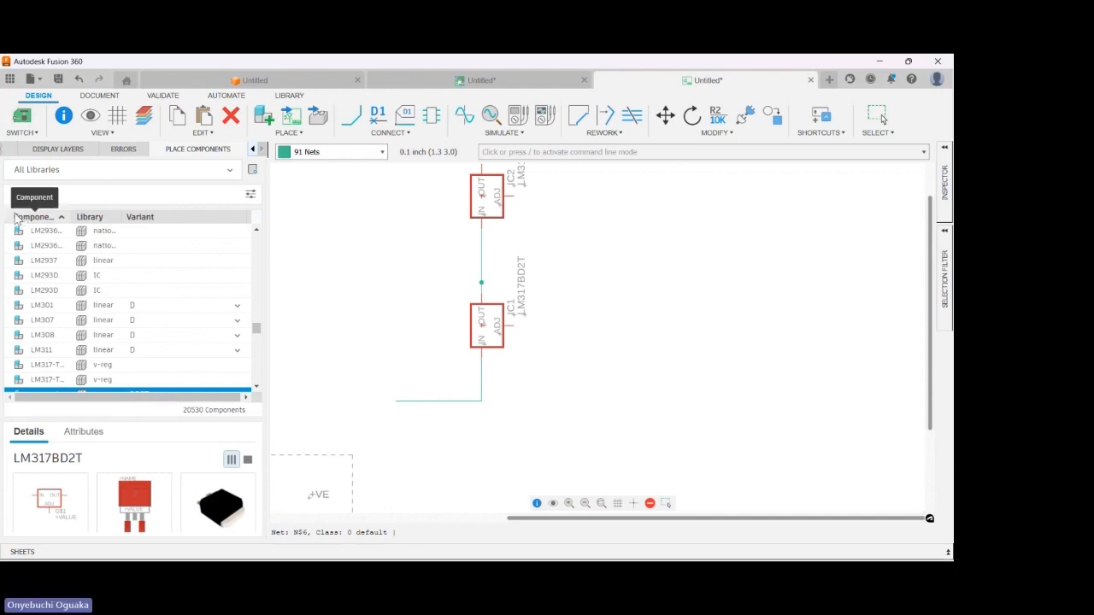
text(RESISTOR)
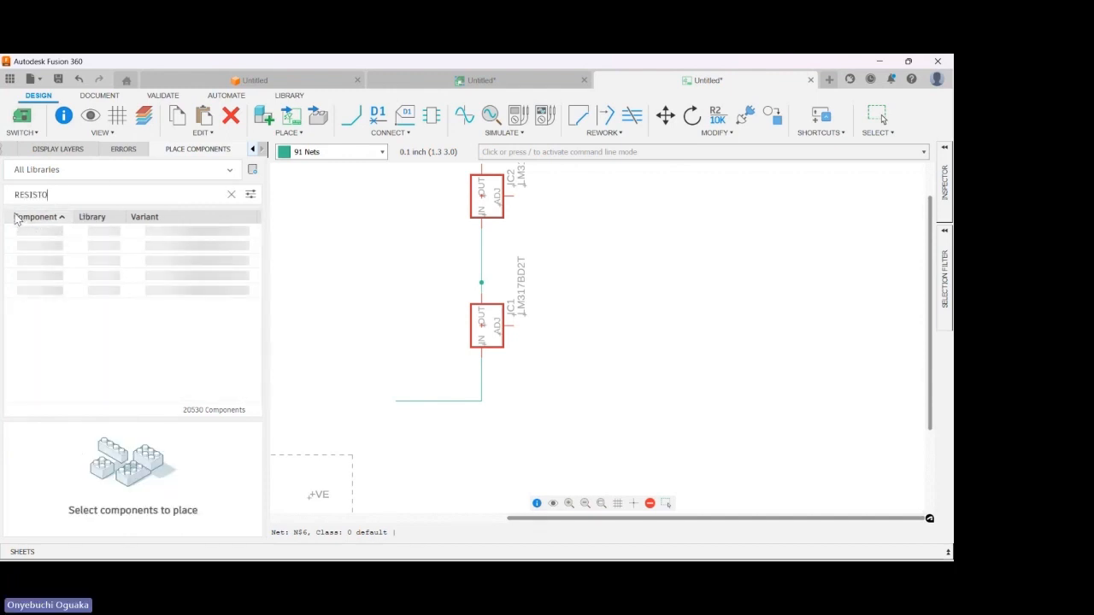
key(BackSpace)
key(BackSpace)
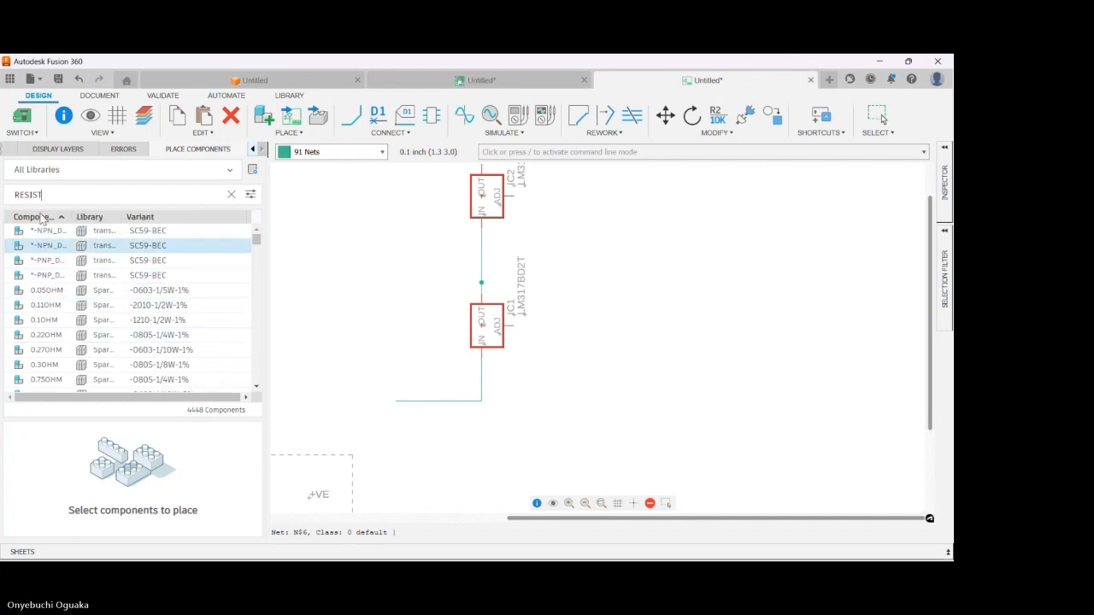
click(228, 197)
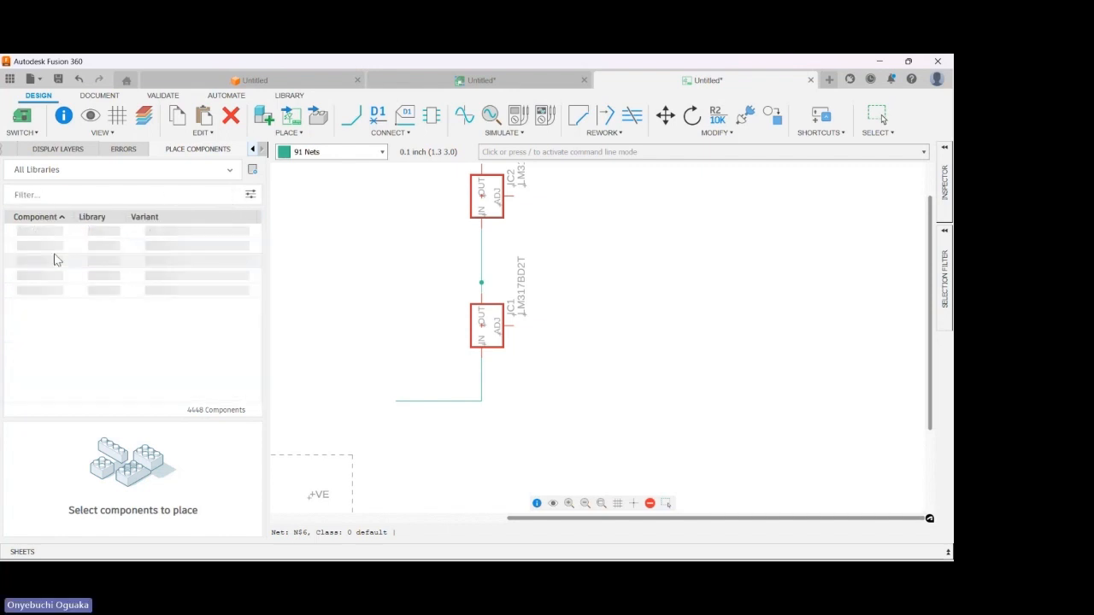
- Limit the component list to the Resistor library, choosing the plain Resistor entry listed just above Resistor Array
click(83, 172)
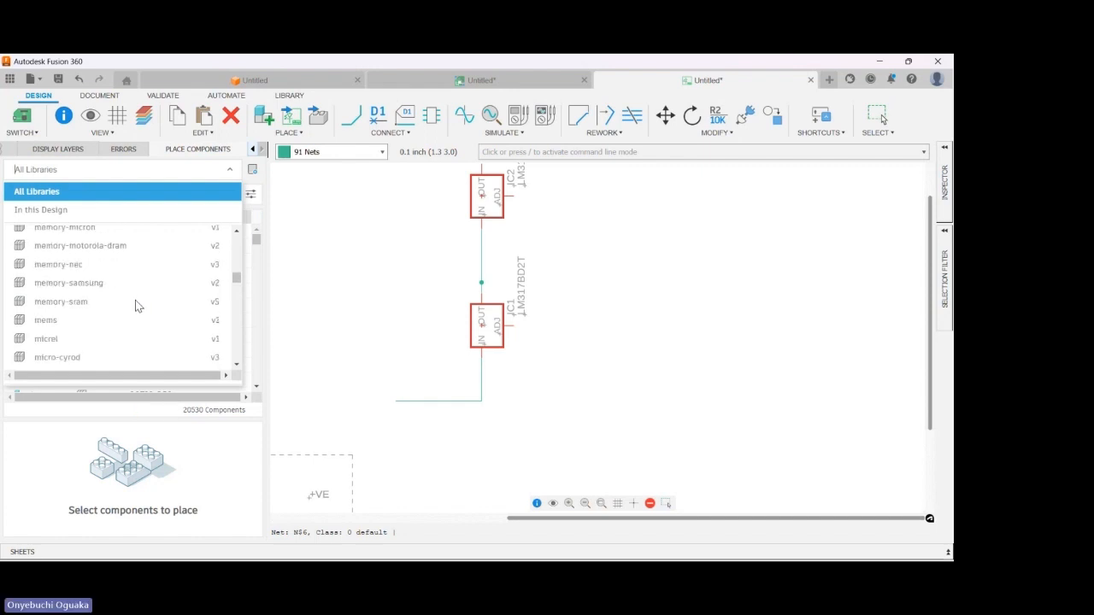
scroll(135, 301, down, 3)
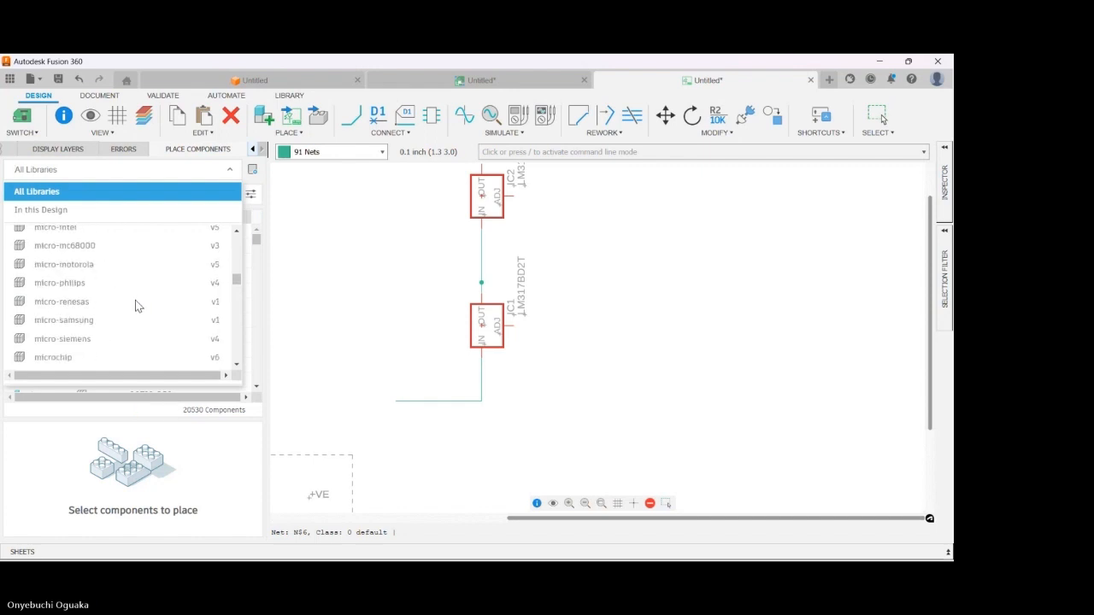
scroll(135, 305, down, 4)
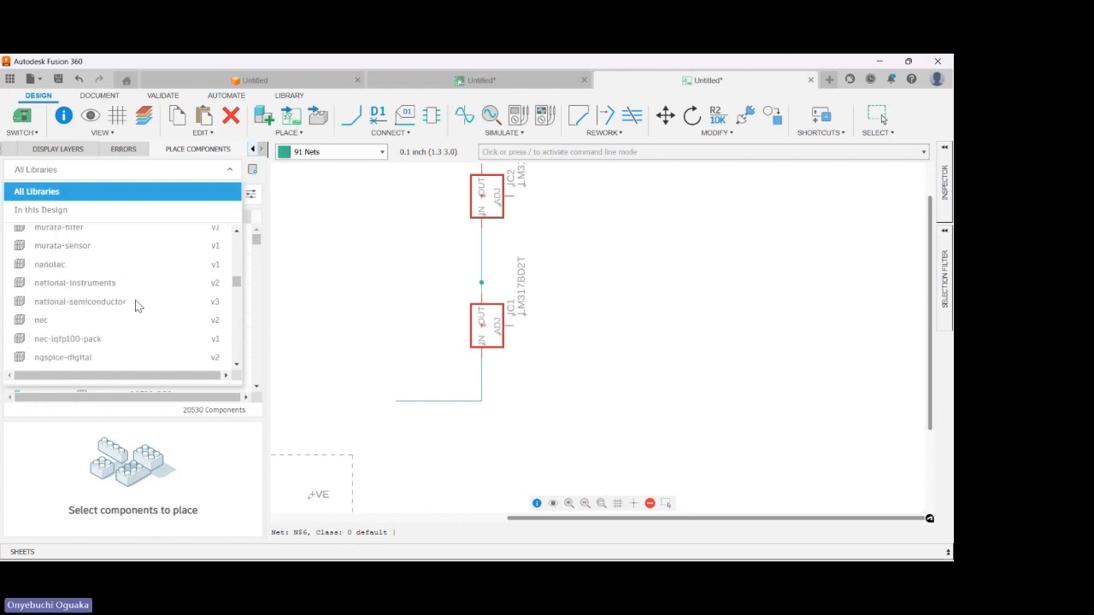
scroll(135, 301, down, 10)
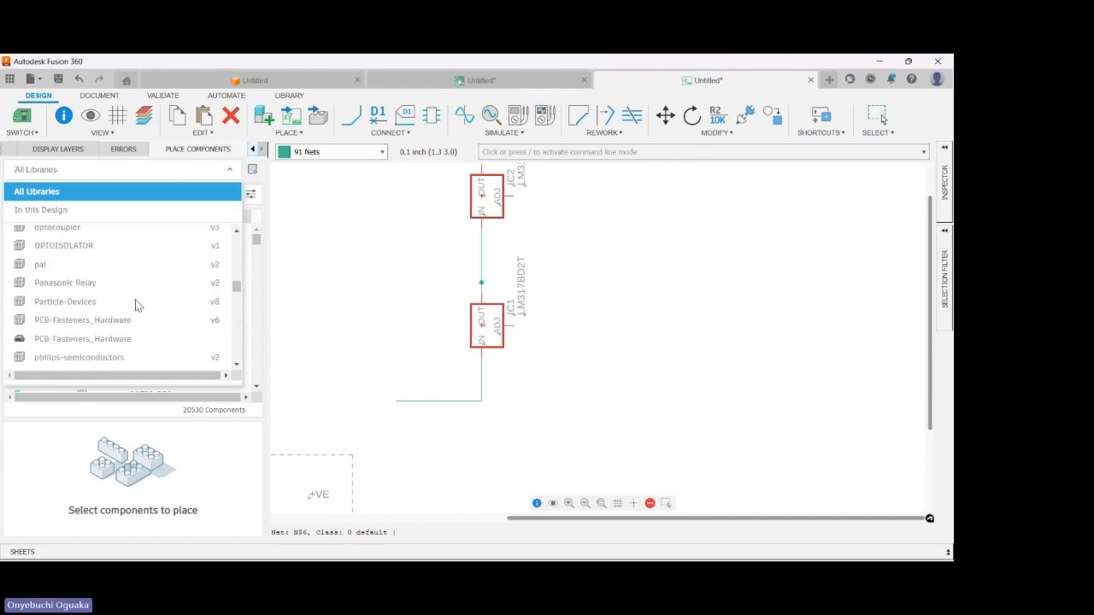
scroll(135, 301, down, 8)
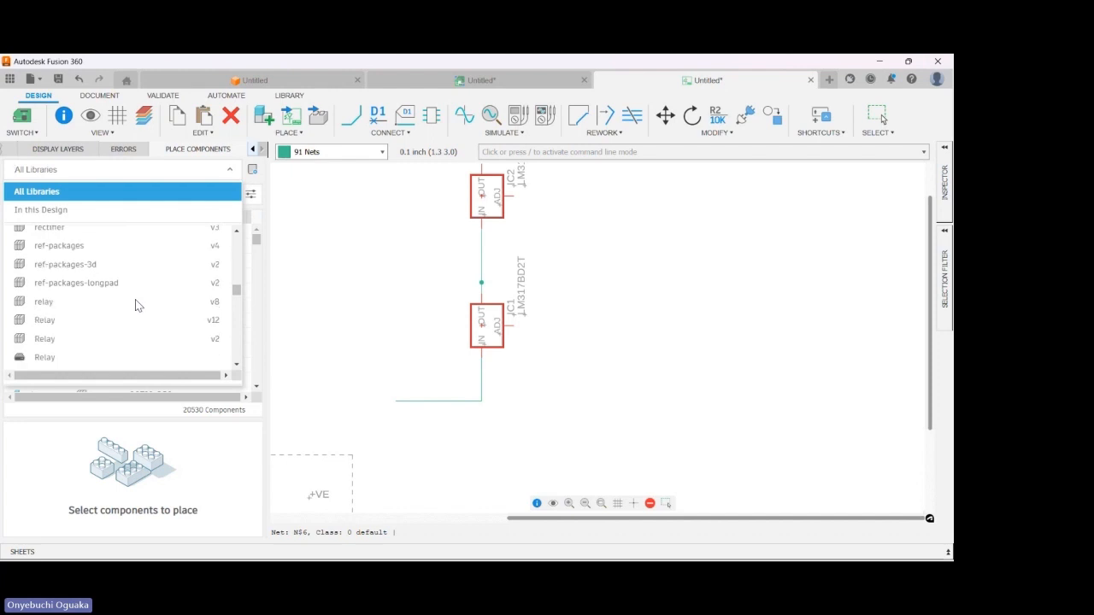
scroll(137, 306, up, 3)
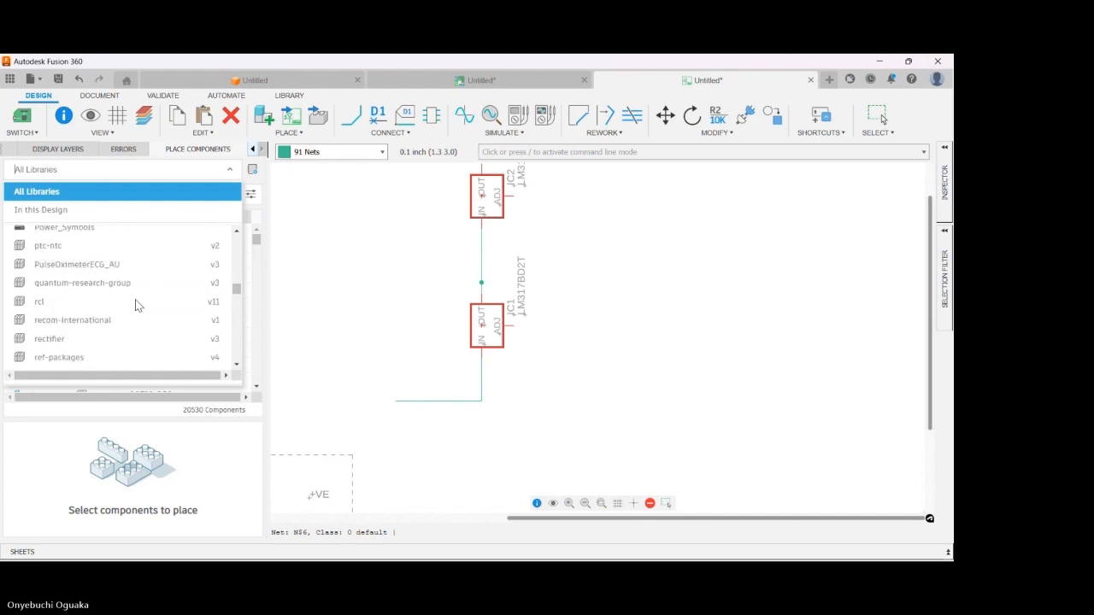
scroll(110, 300, down, 6)
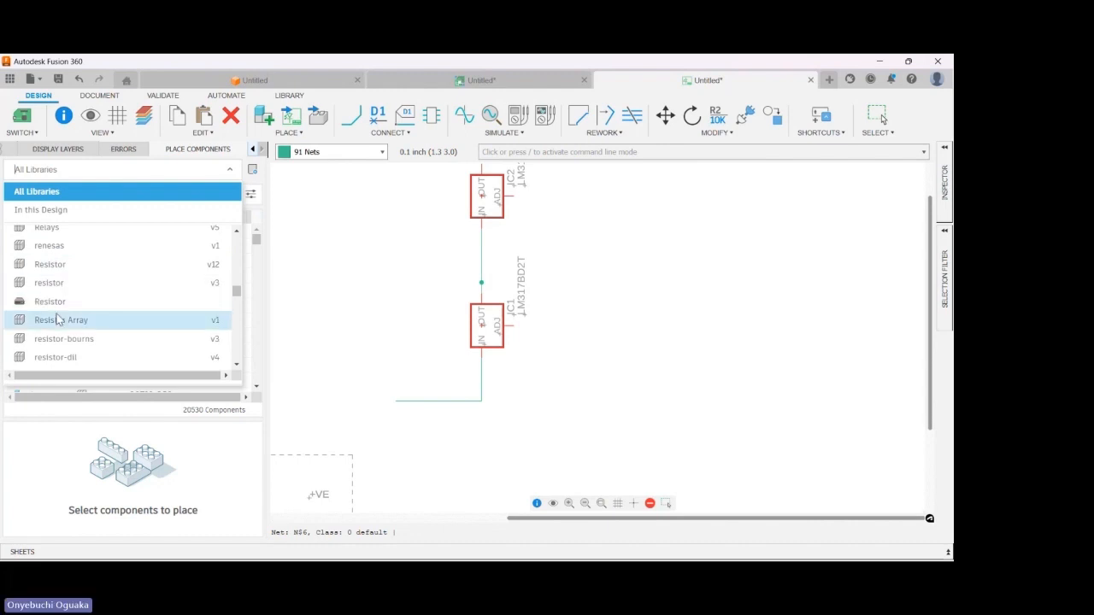
click(67, 304)
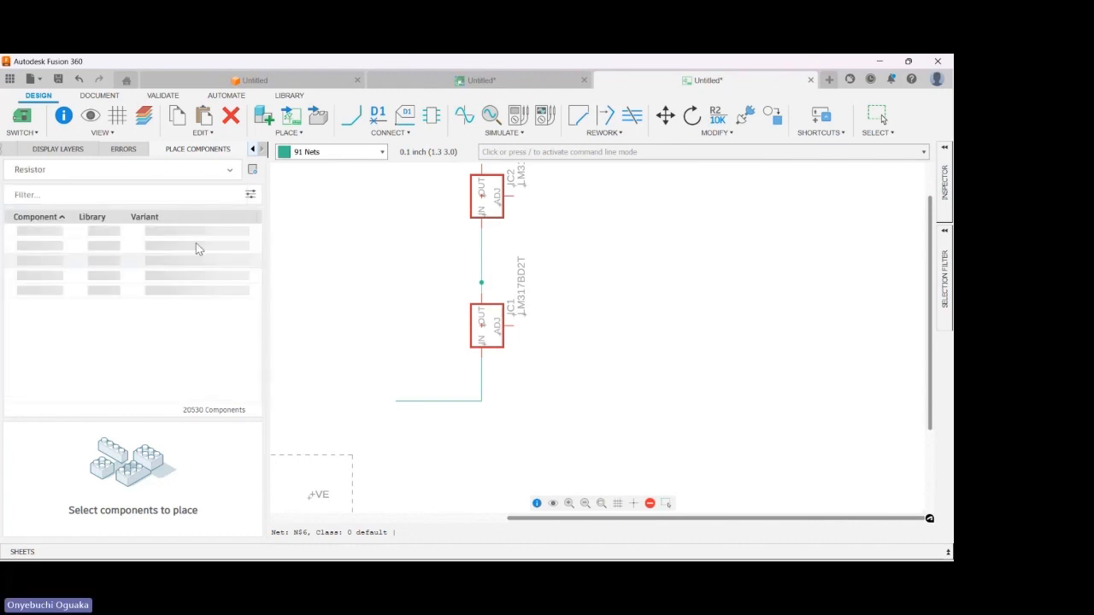
- Place three R-US AXIAL-7.2MM-PITCH resistors: one level with IC1's ADJ pin, one beside the junction, and one above and right of IC2
click(102, 232)
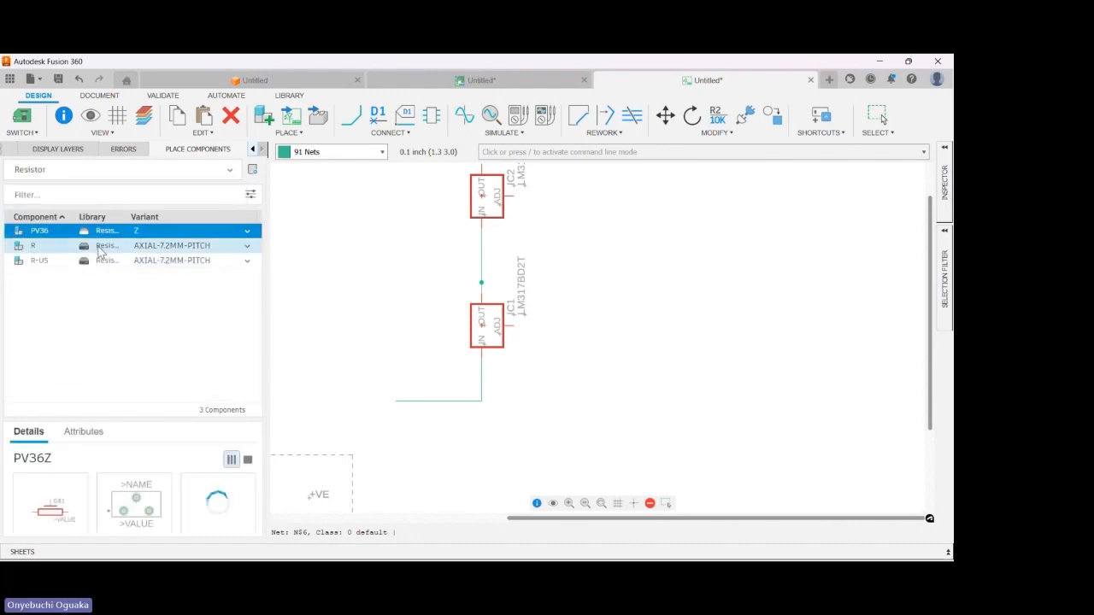
click(101, 245)
click(101, 261)
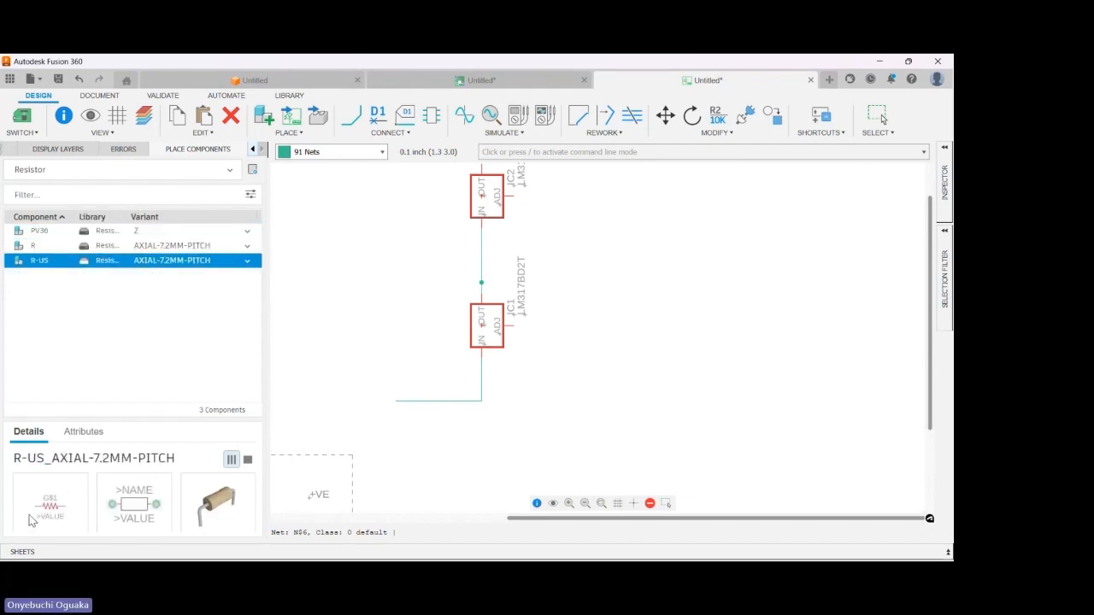
double_click(105, 261)
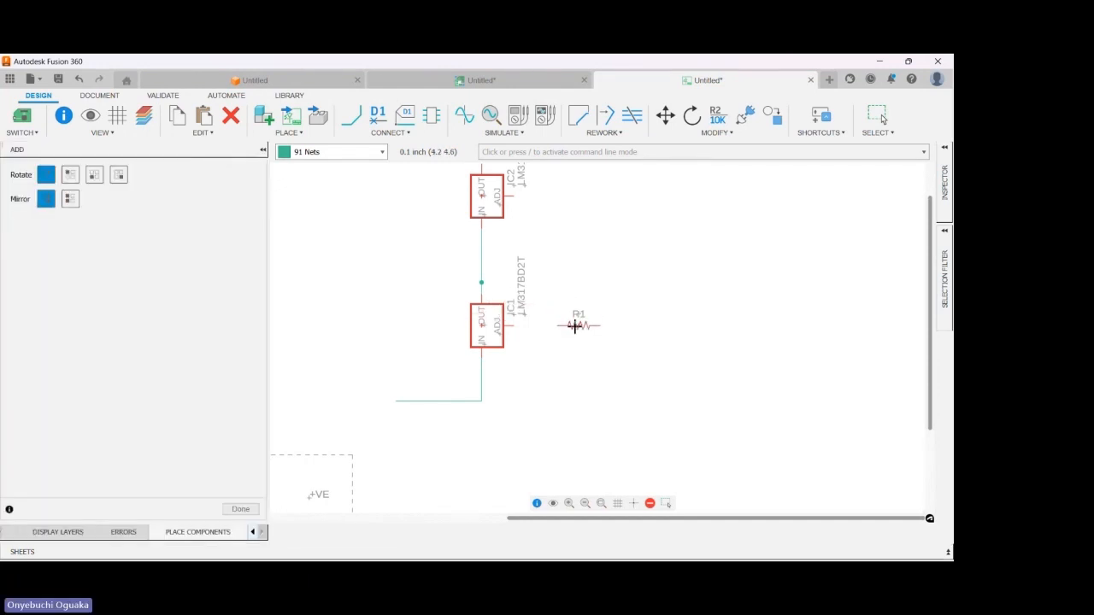
click(568, 326)
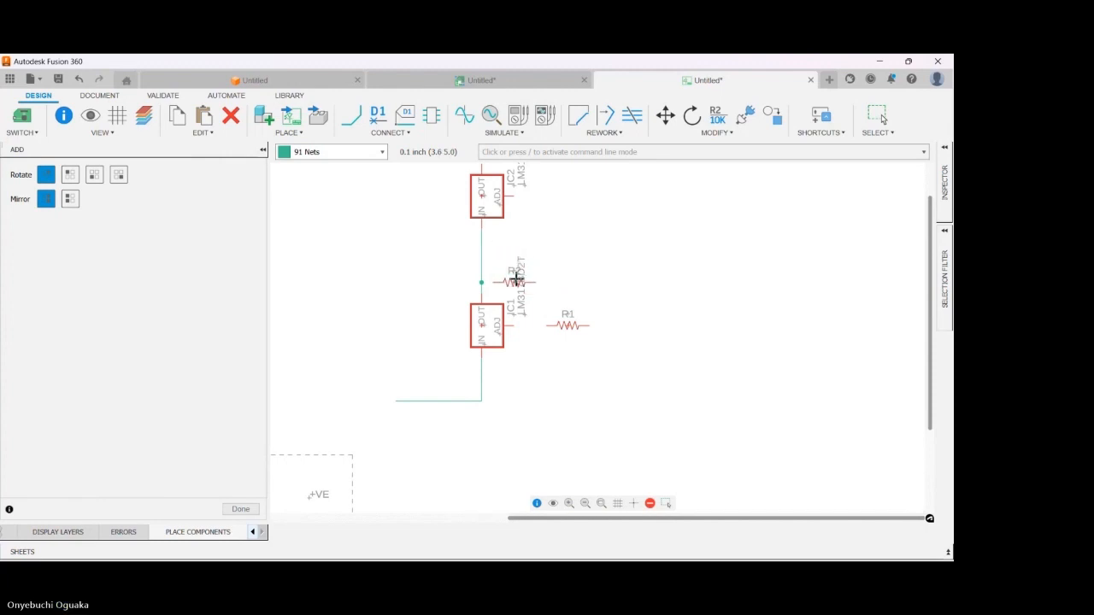
click(515, 280)
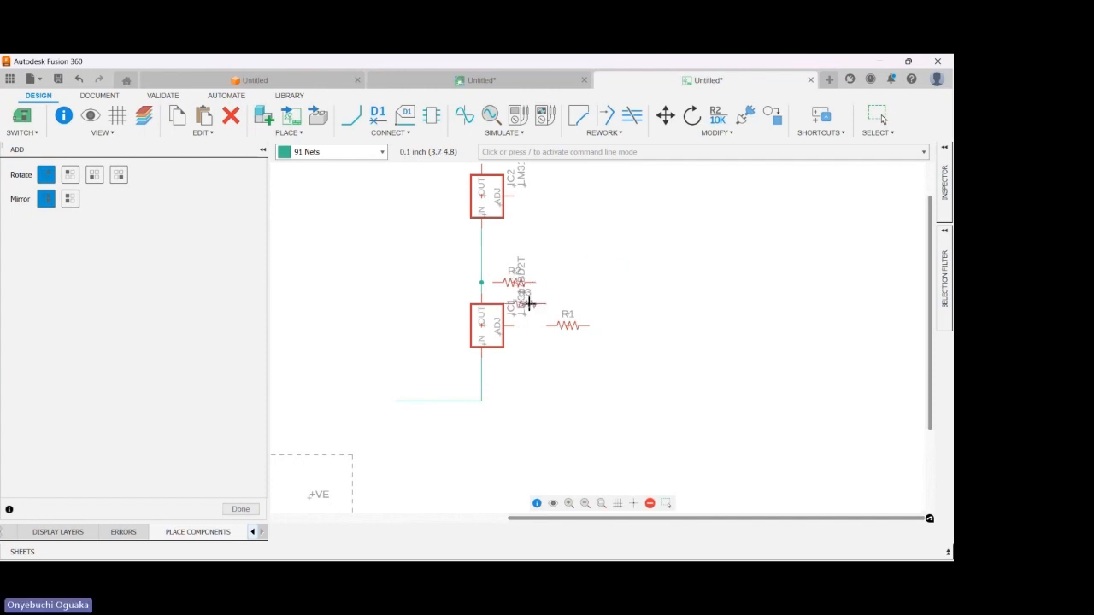
scroll(547, 325, down, 3)
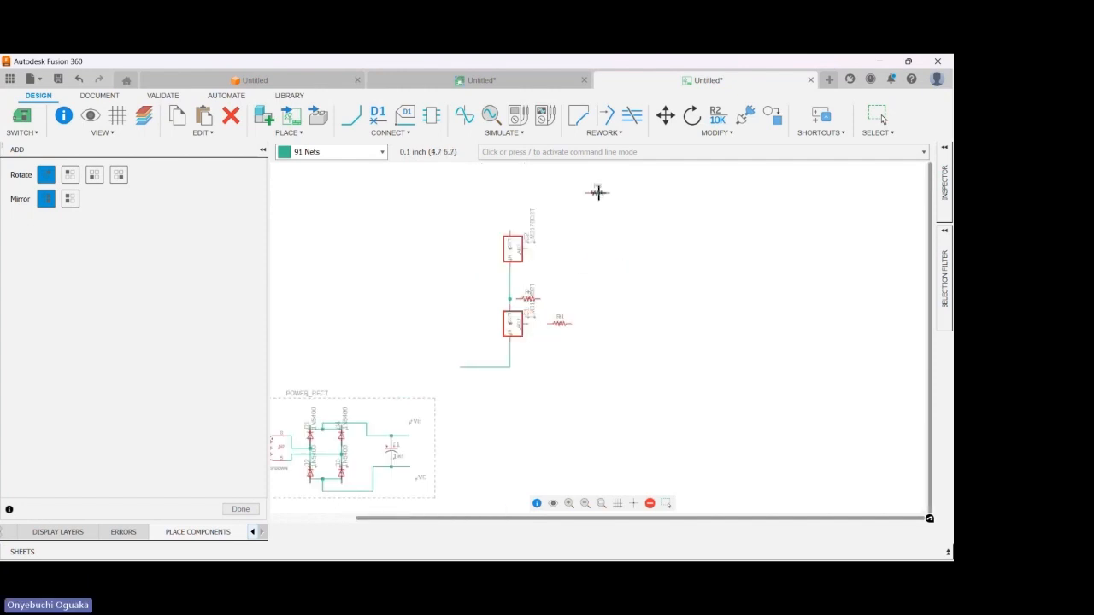
click(597, 193)
key(Escape)
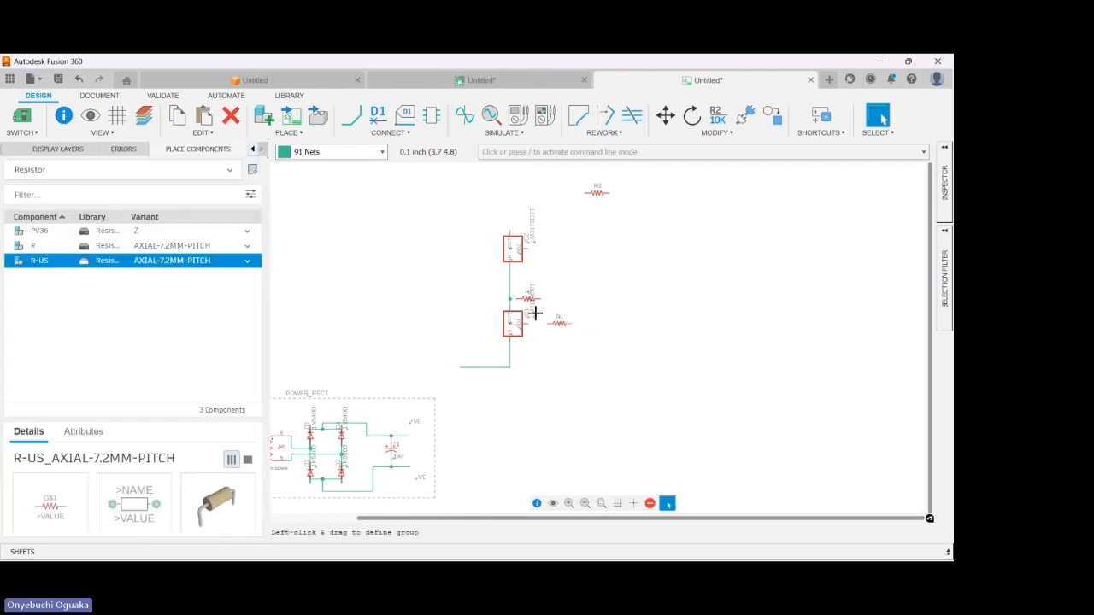
- Move IC1's LM317BD2T value label to the left side of its symbol, clear of R2
scroll(535, 314, up, 3)
key(m)
click(533, 325)
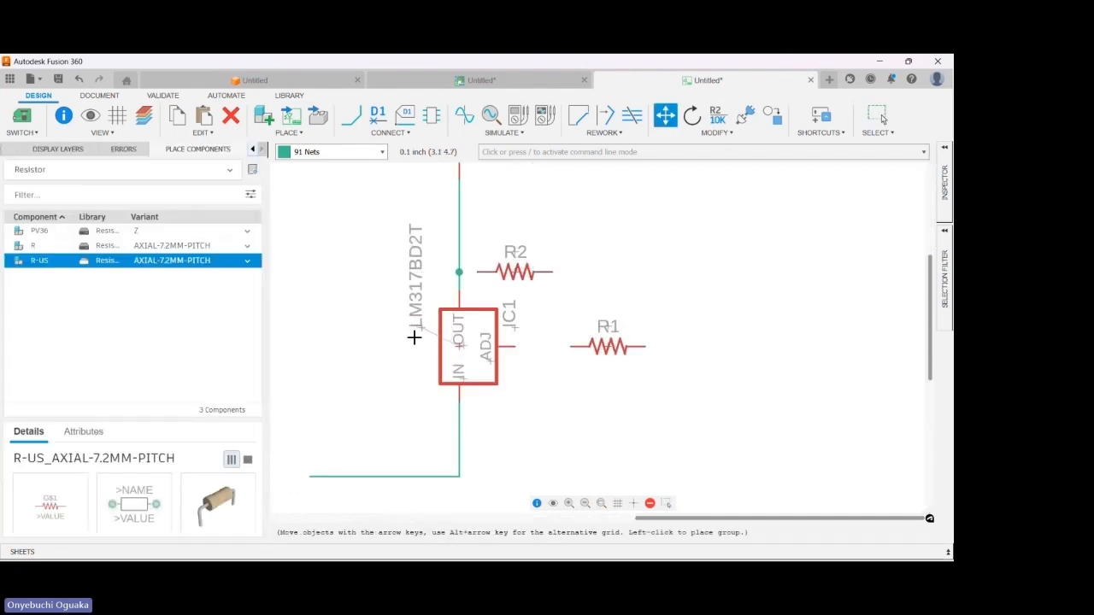
click(412, 346)
key(Escape)
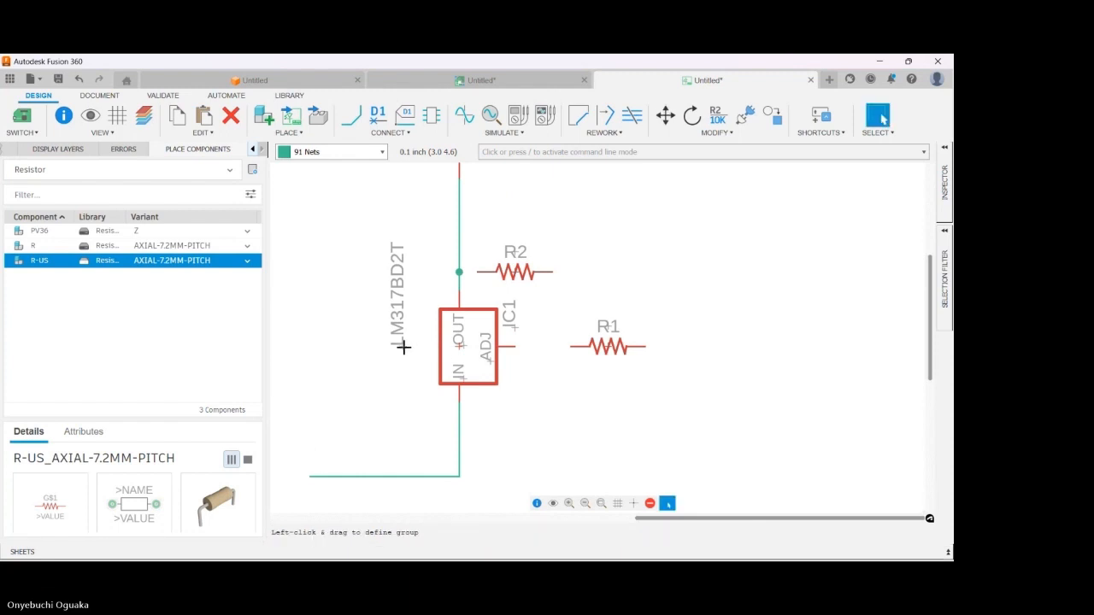
- Turn the IC1 name label horizontal and move it to just above the upper-left corner of the regulator symbol
key(m)
click(516, 328)
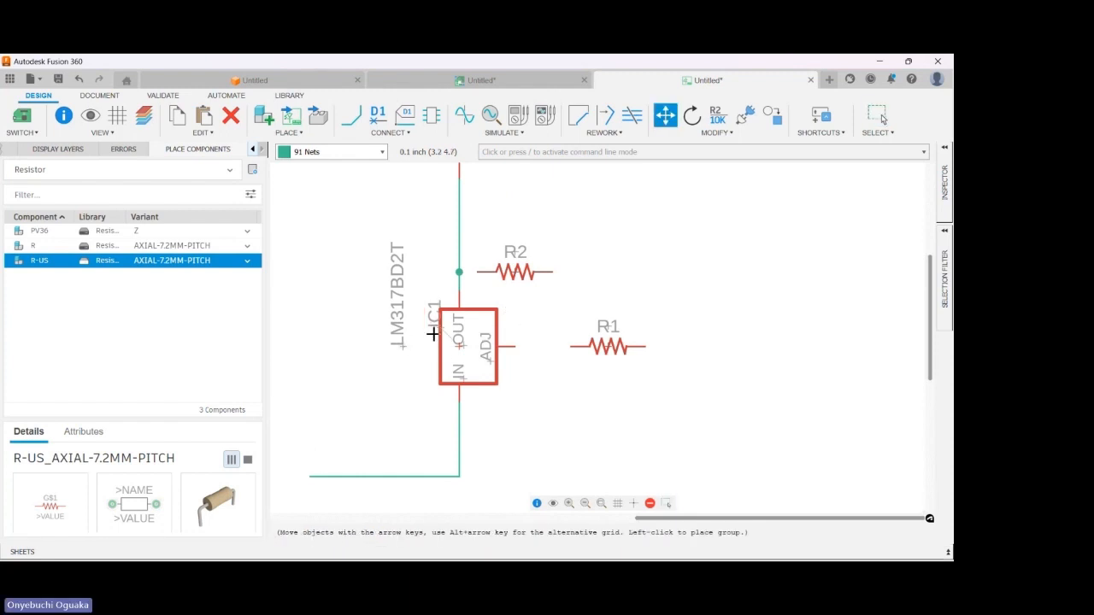
right_click(431, 333)
right_click(432, 333)
right_click(432, 333)
right_click(431, 334)
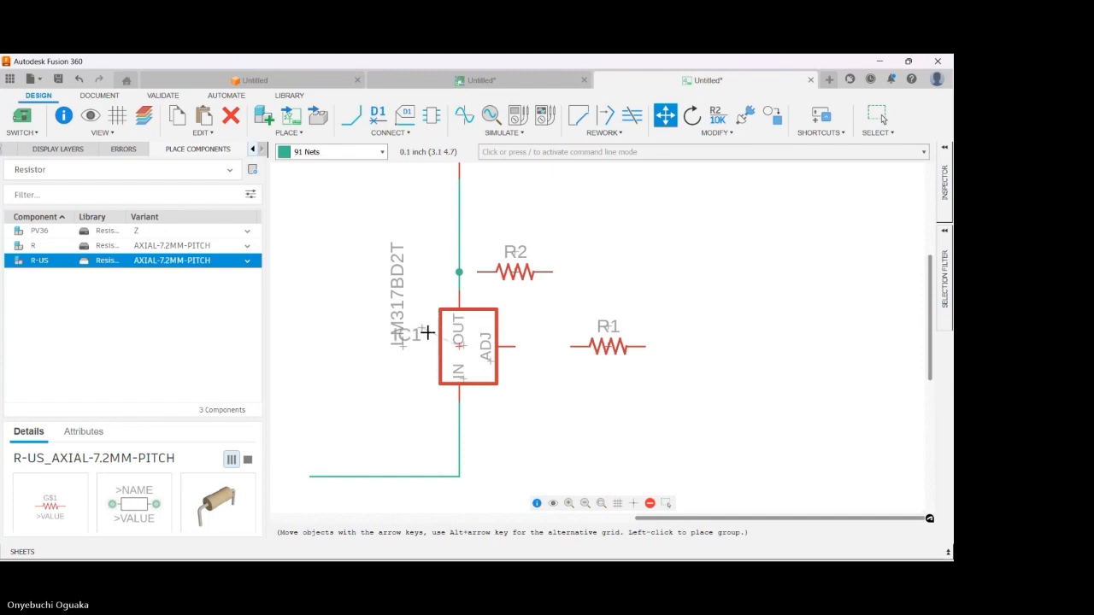
right_click(430, 334)
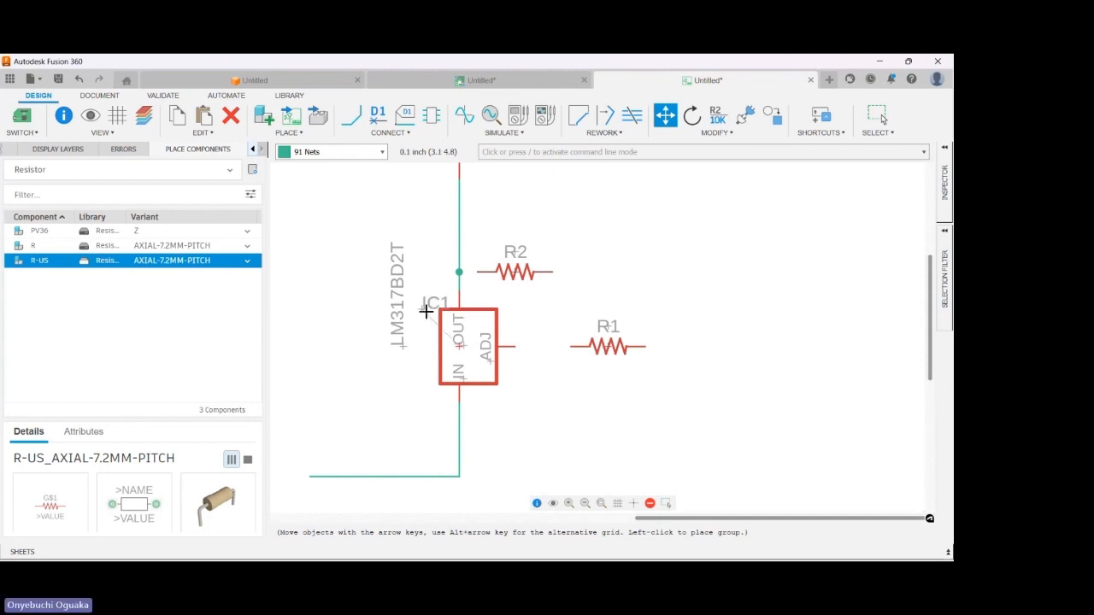
click(423, 313)
key(Escape)
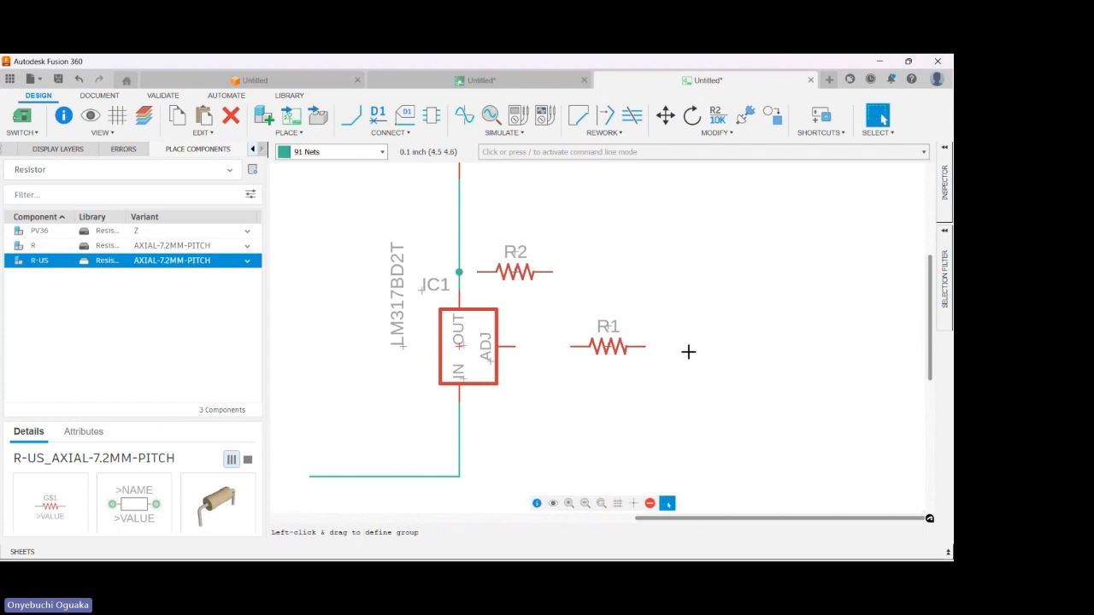
- Rotate R1 by 180 degrees so its name sits below the symbol, keeping it in line with IC1's ADJ pin
key(m)
click(604, 345)
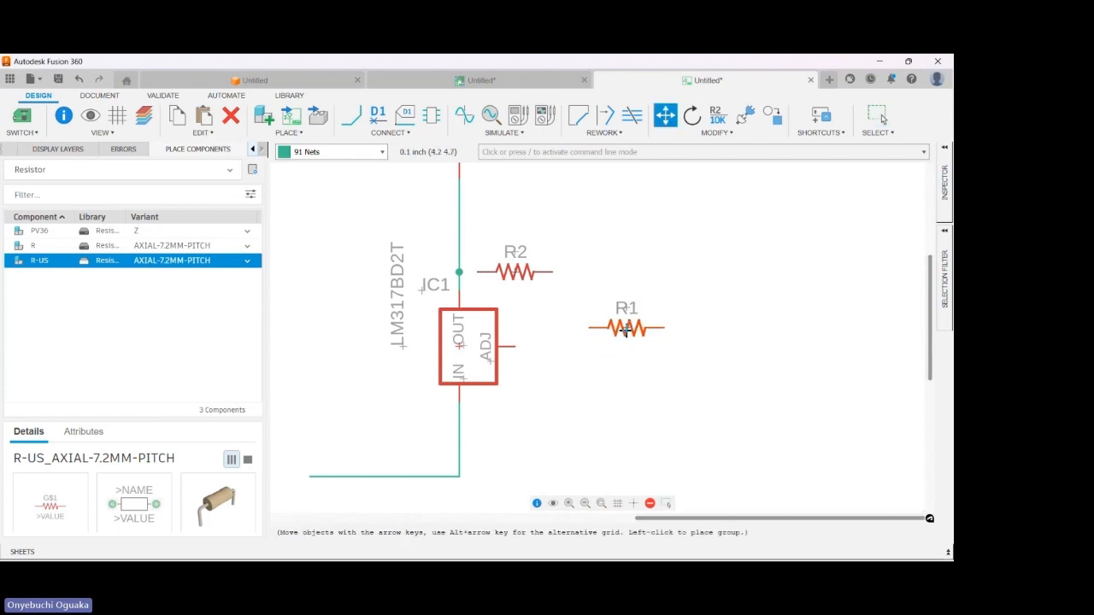
right_click(627, 331)
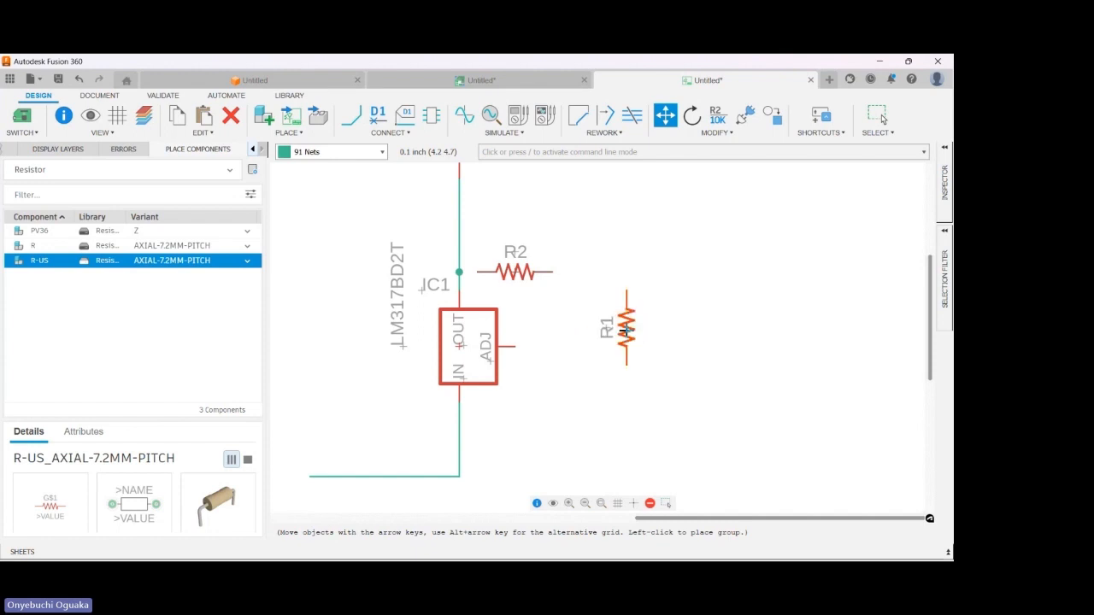
right_click(627, 331)
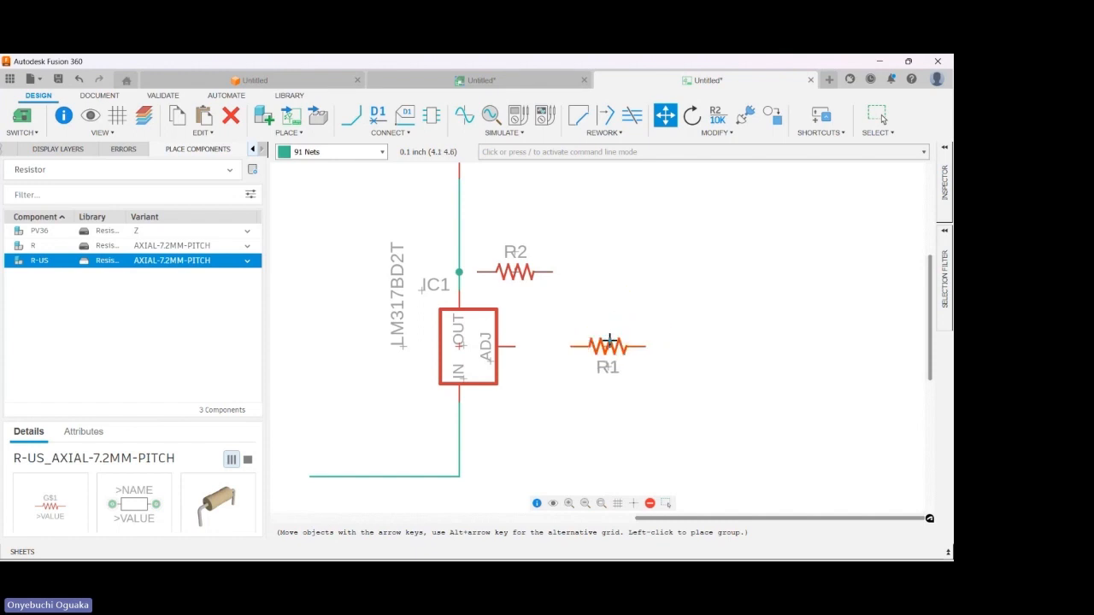
key(Escape)
- Wire R2 from the junction above IC1 to the ADJ net, and connect IC1's ADJ pin to R1 with nets
scroll(386, 270, down, 4)
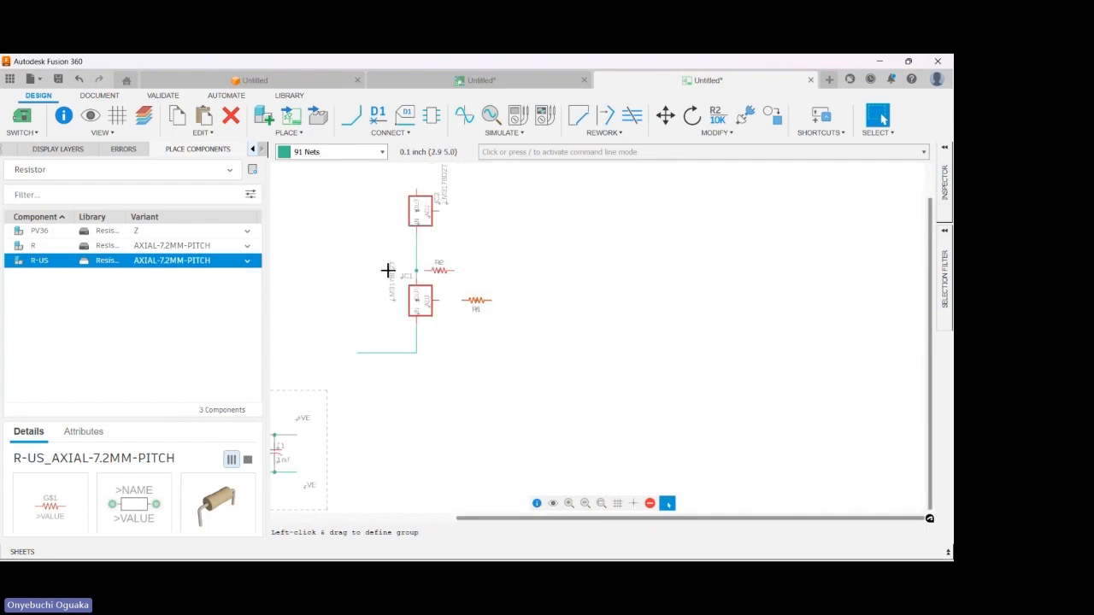
click(349, 116)
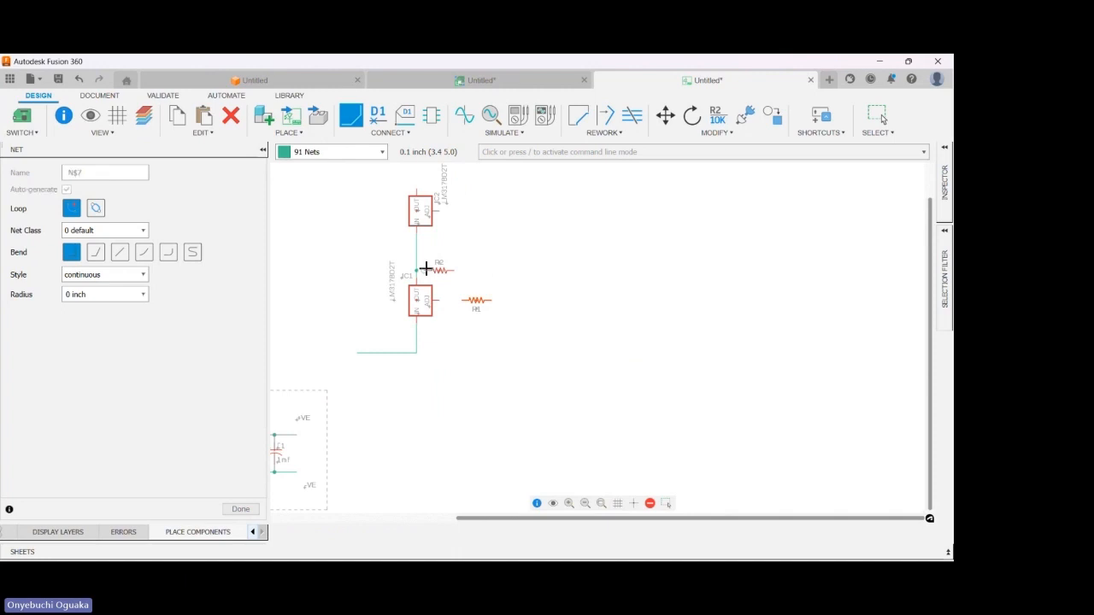
click(416, 268)
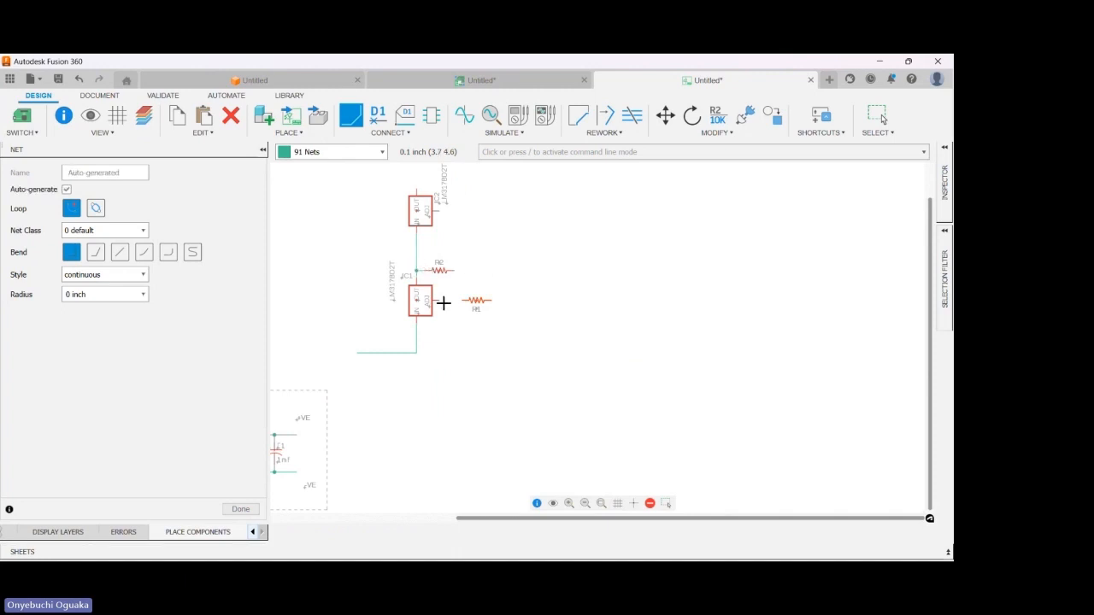
click(438, 301)
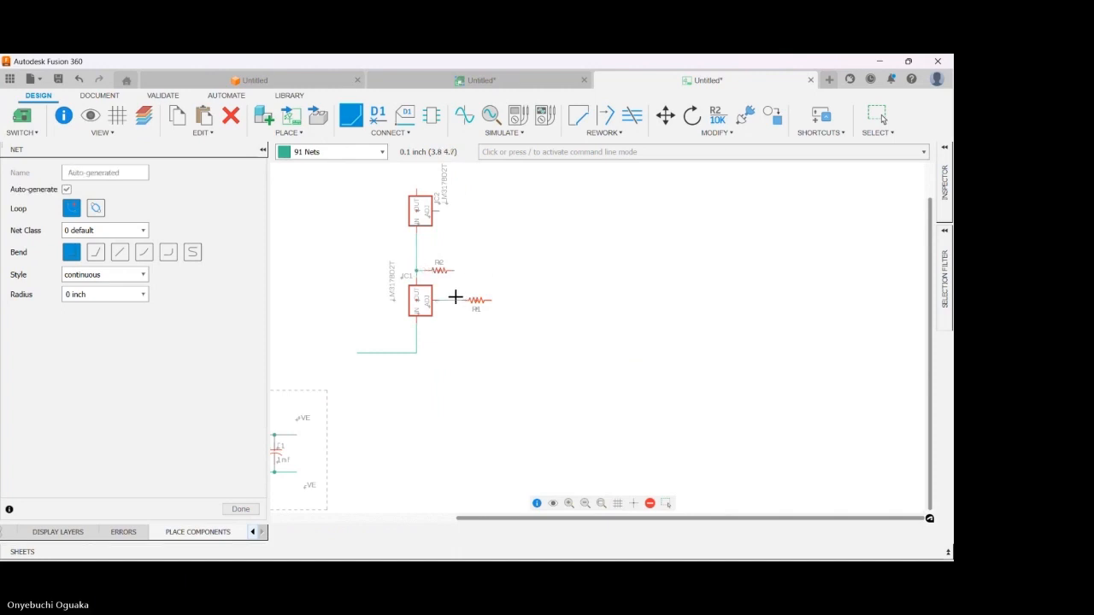
click(454, 270)
click(454, 300)
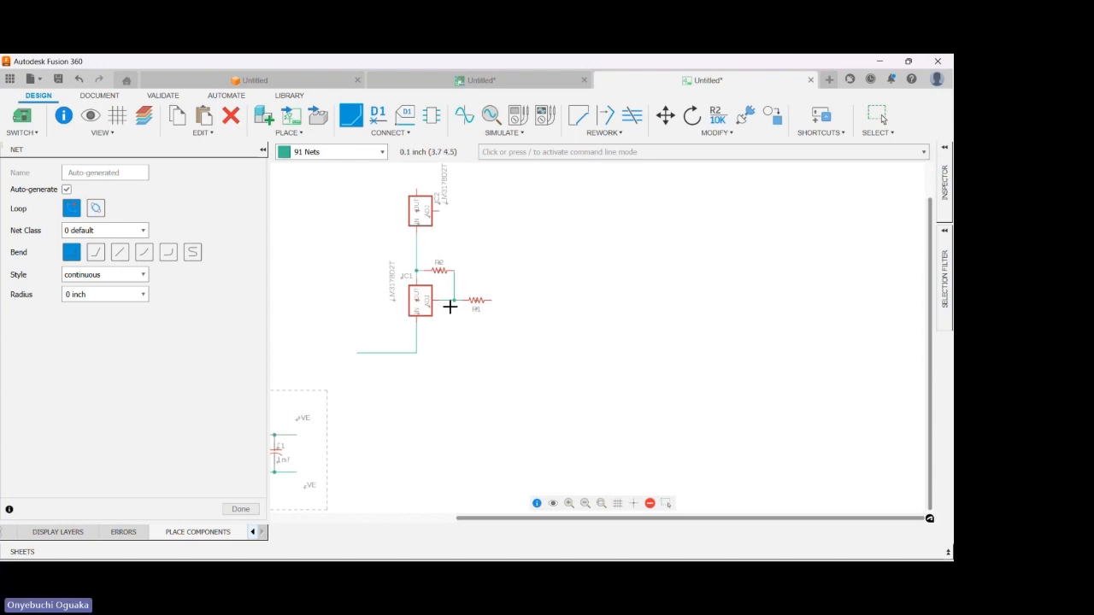
scroll(422, 332, down, 3)
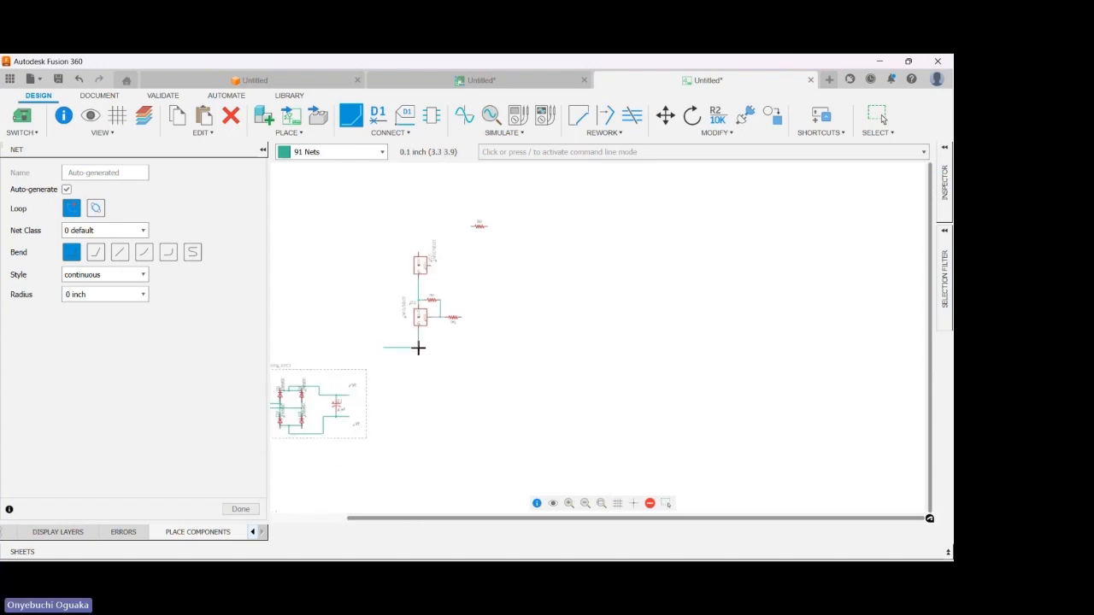
- Finish the net command, list the components of all libraries and look through them
click(246, 509)
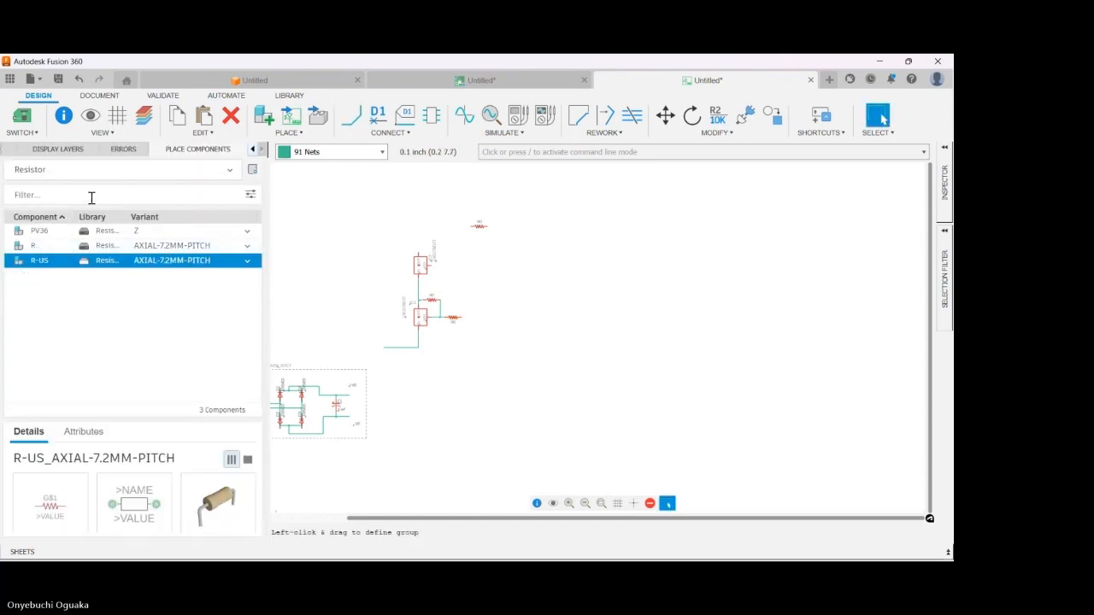
click(151, 189)
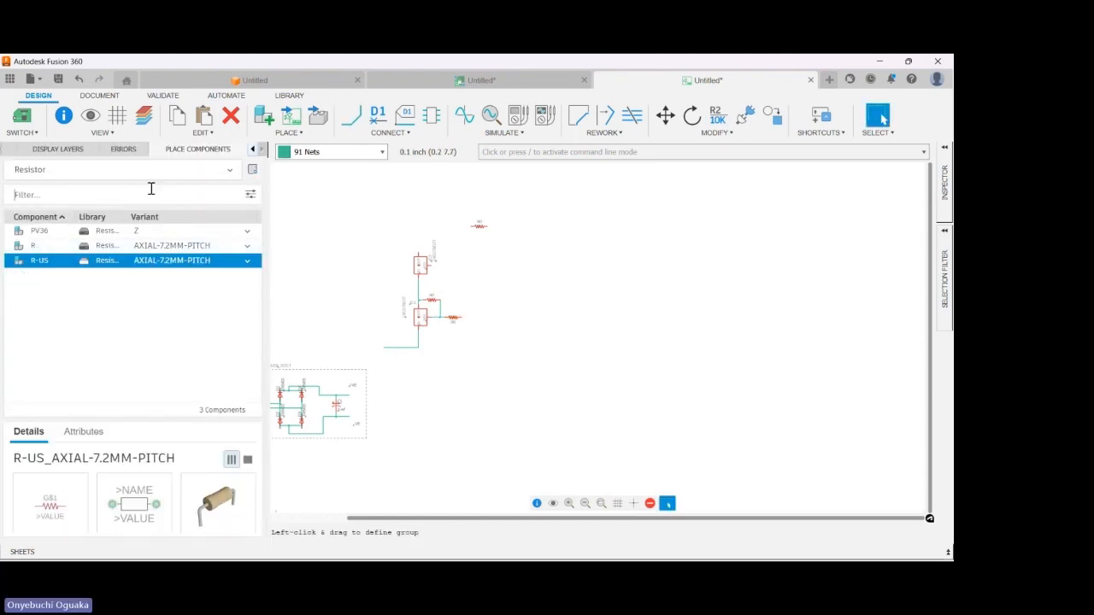
click(193, 174)
click(58, 190)
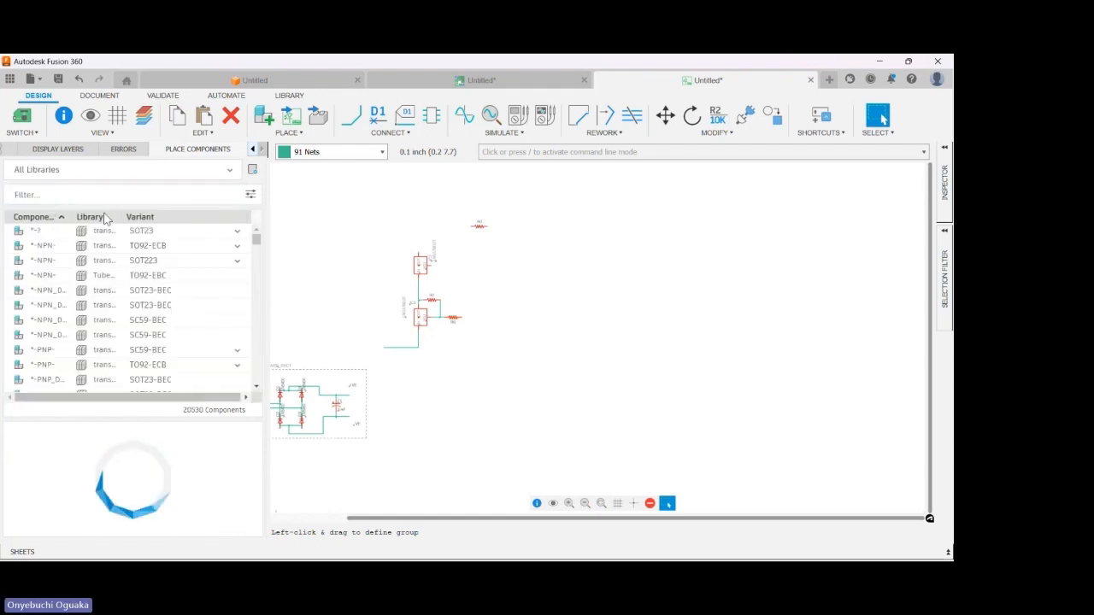
click(190, 276)
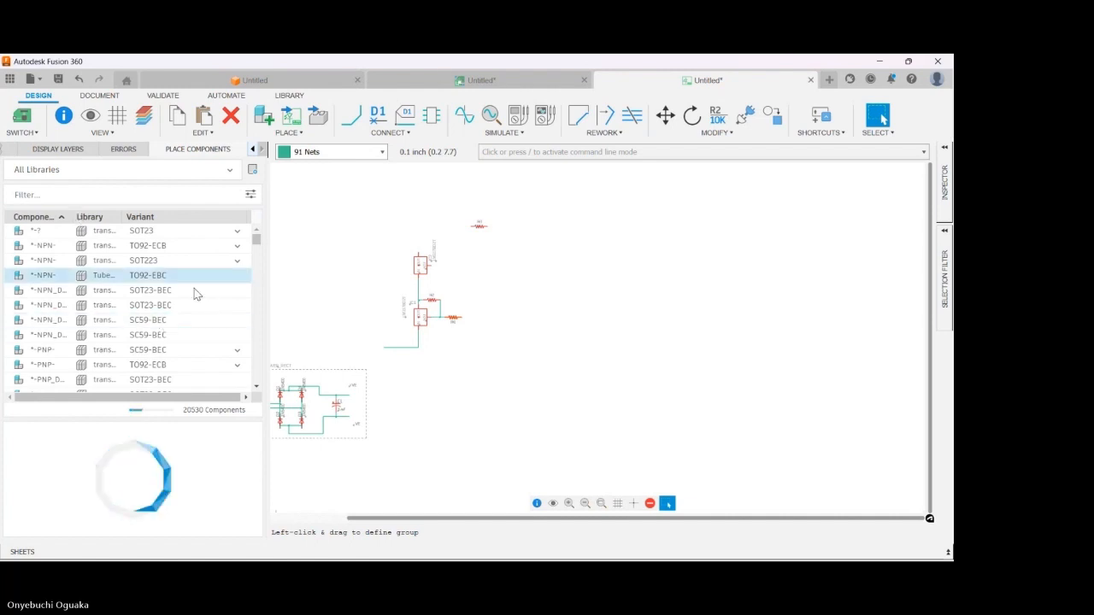
scroll(164, 276, down, 5)
click(166, 274)
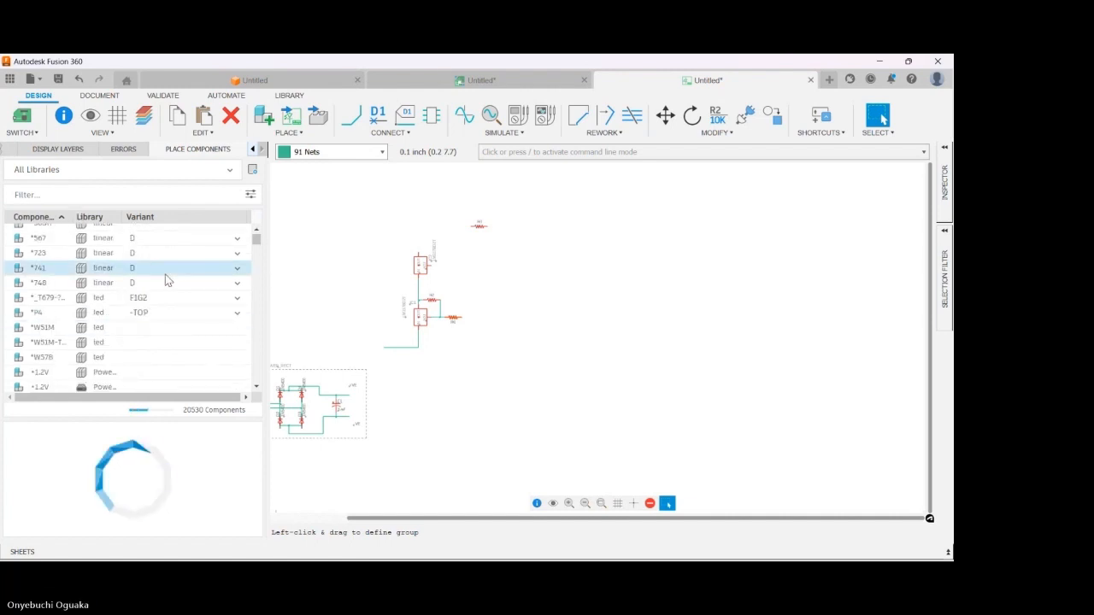
scroll(166, 279, up, 5)
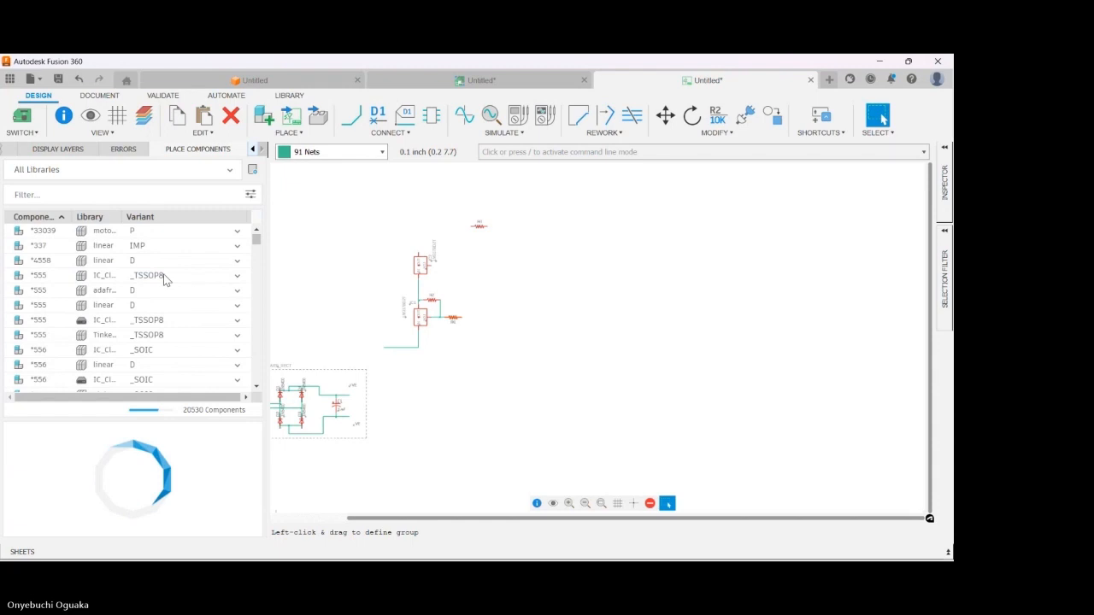
scroll(166, 280, up, 4)
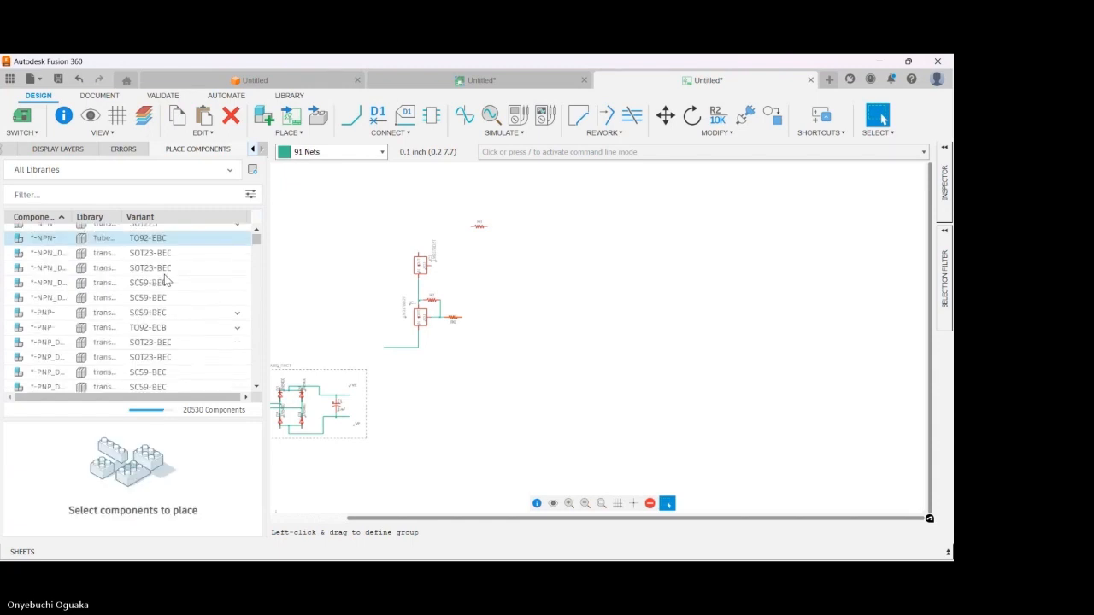
scroll(163, 337, up, 8)
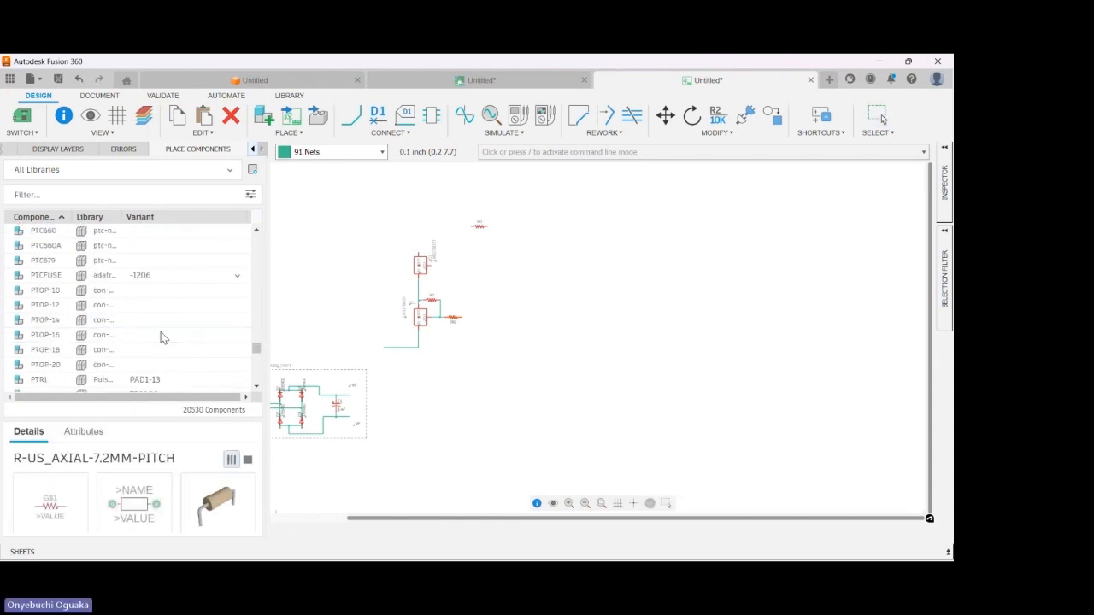
scroll(162, 335, up, 10)
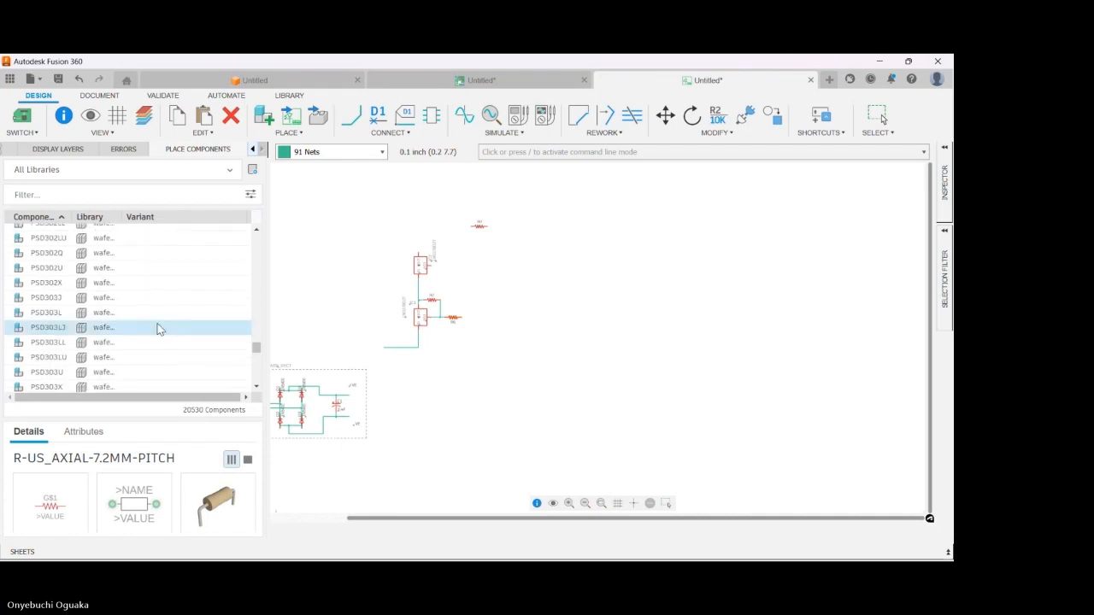
- Find the managed Capacitor library (v8) in the library list and load its components
click(38, 171)
scroll(120, 326, down, 10)
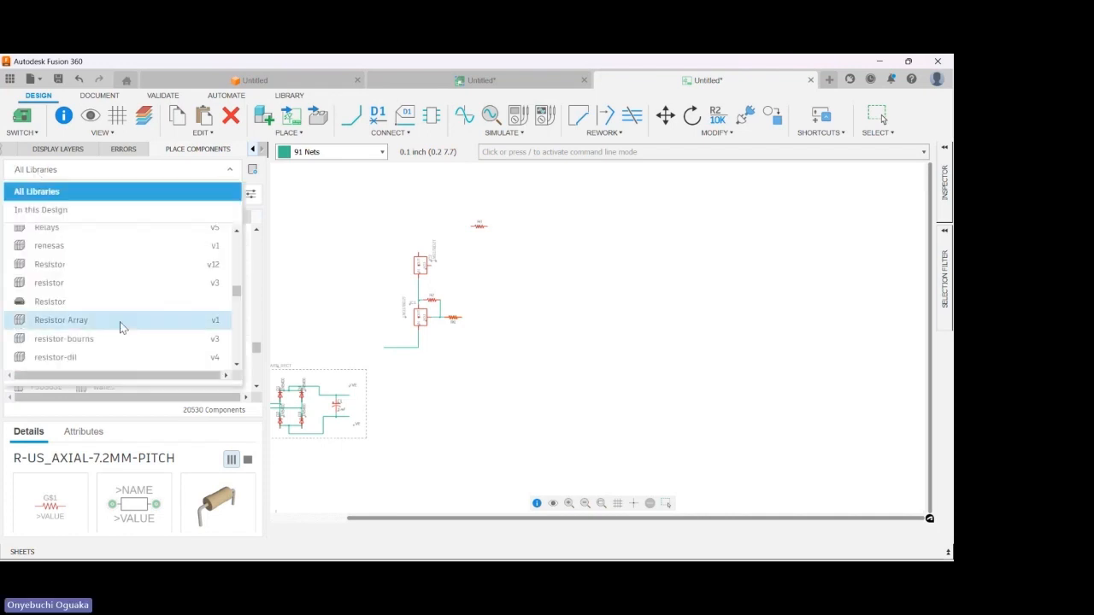
scroll(128, 320, up, 10)
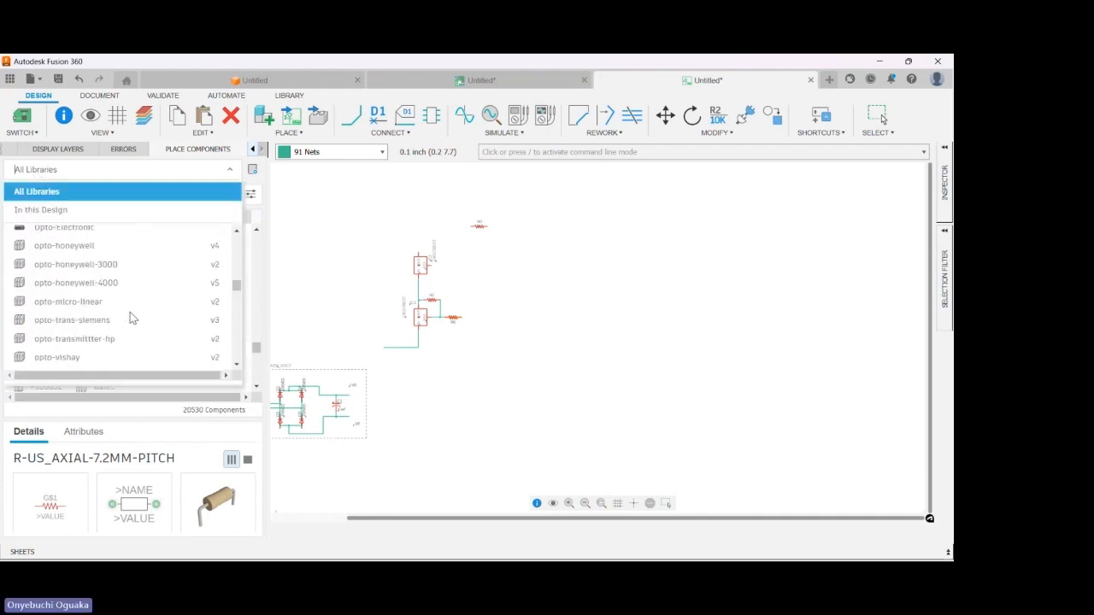
scroll(129, 318, up, 10)
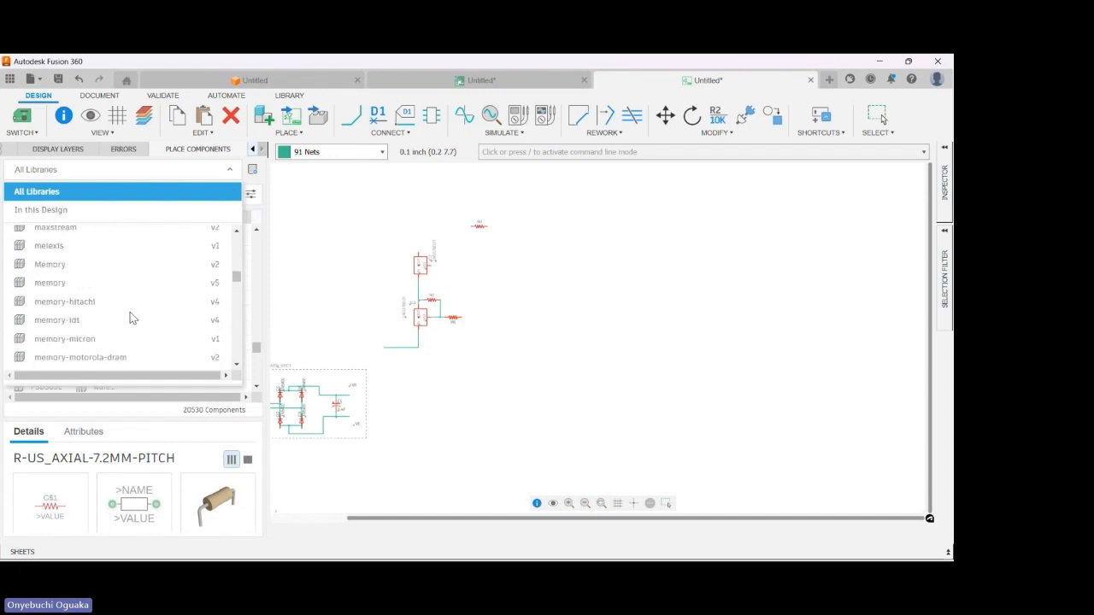
scroll(132, 318, up, 15)
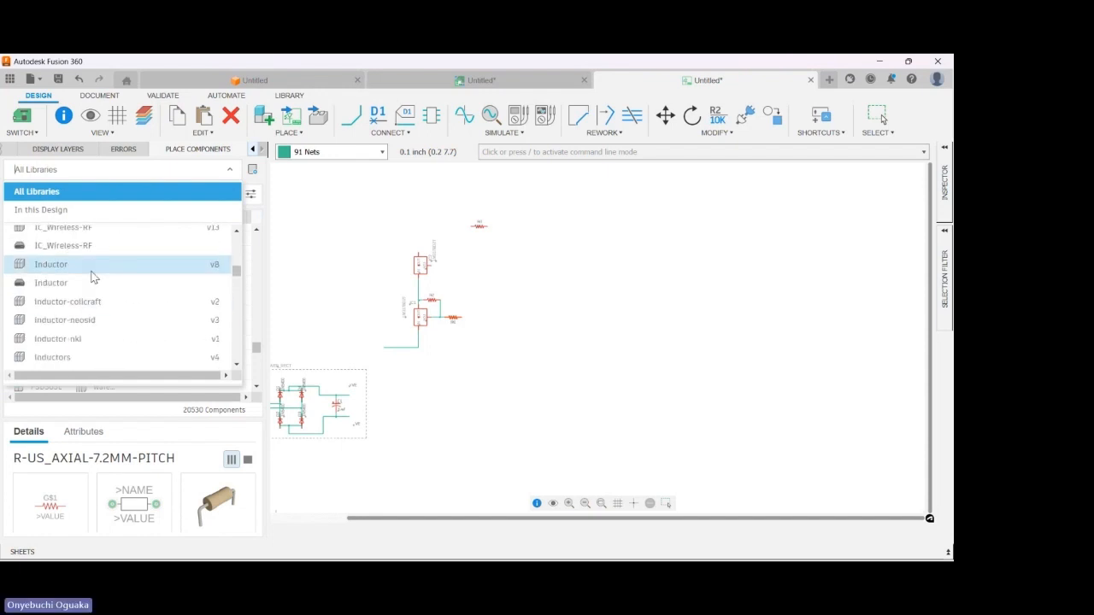
scroll(94, 278, up, 15)
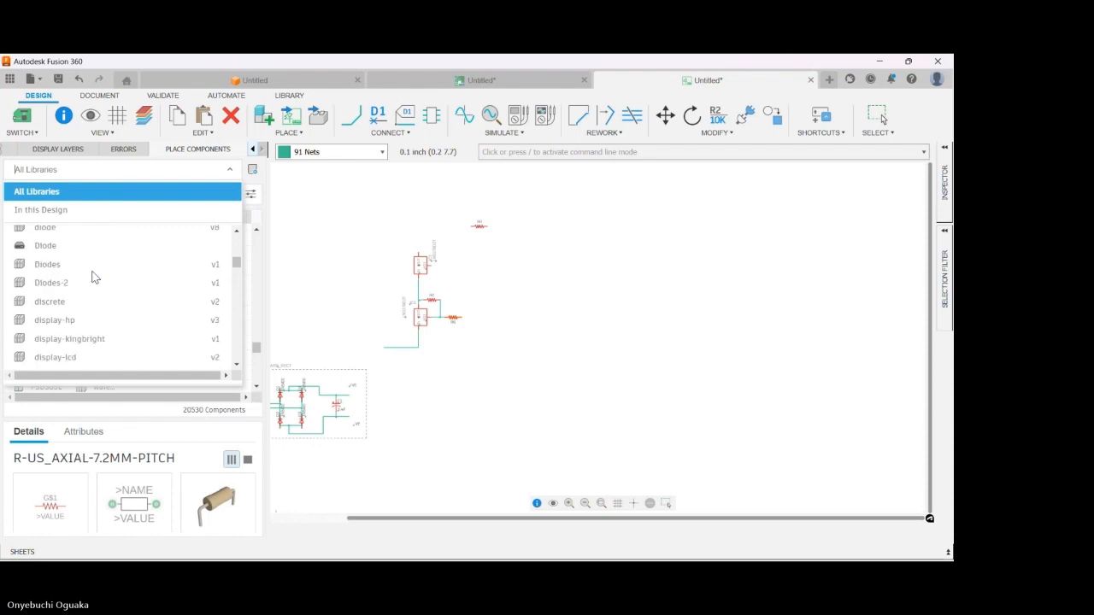
scroll(94, 278, up, 10)
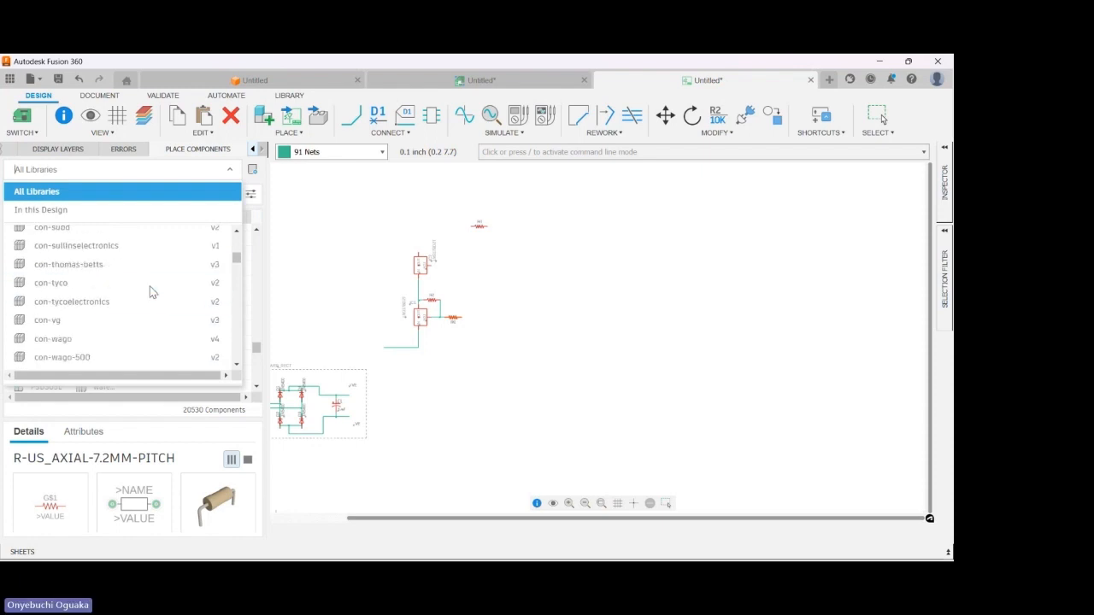
scroll(150, 292, up, 10)
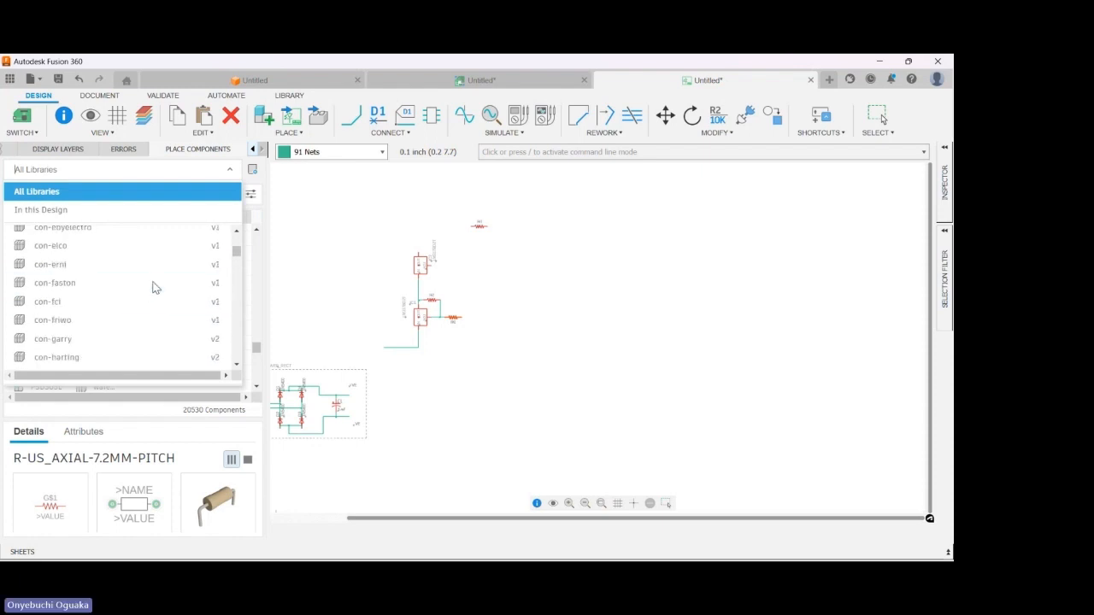
scroll(152, 288, up, 10)
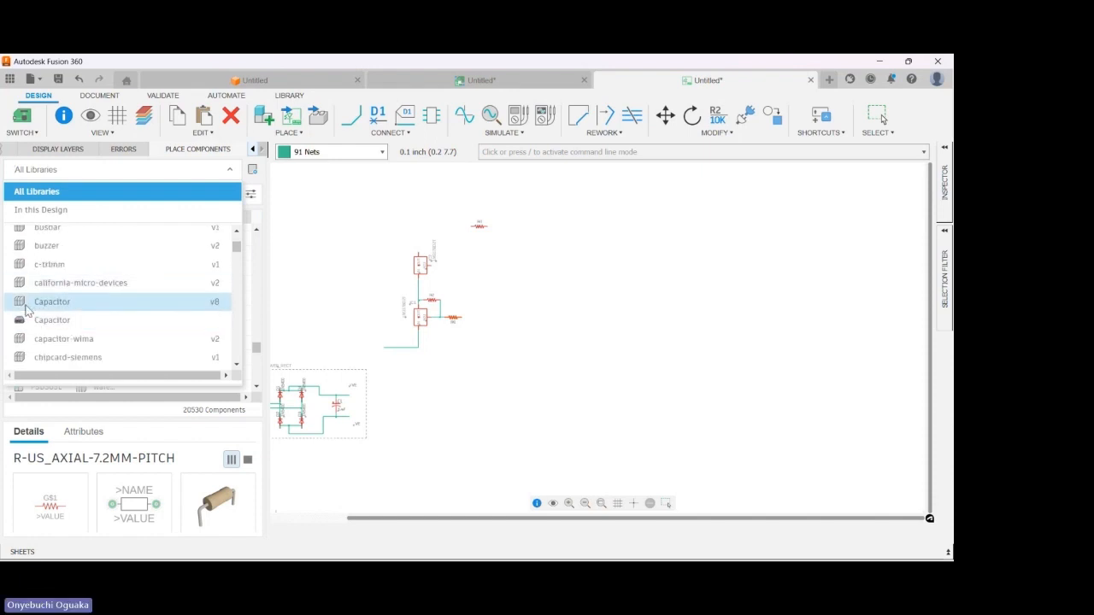
click(52, 304)
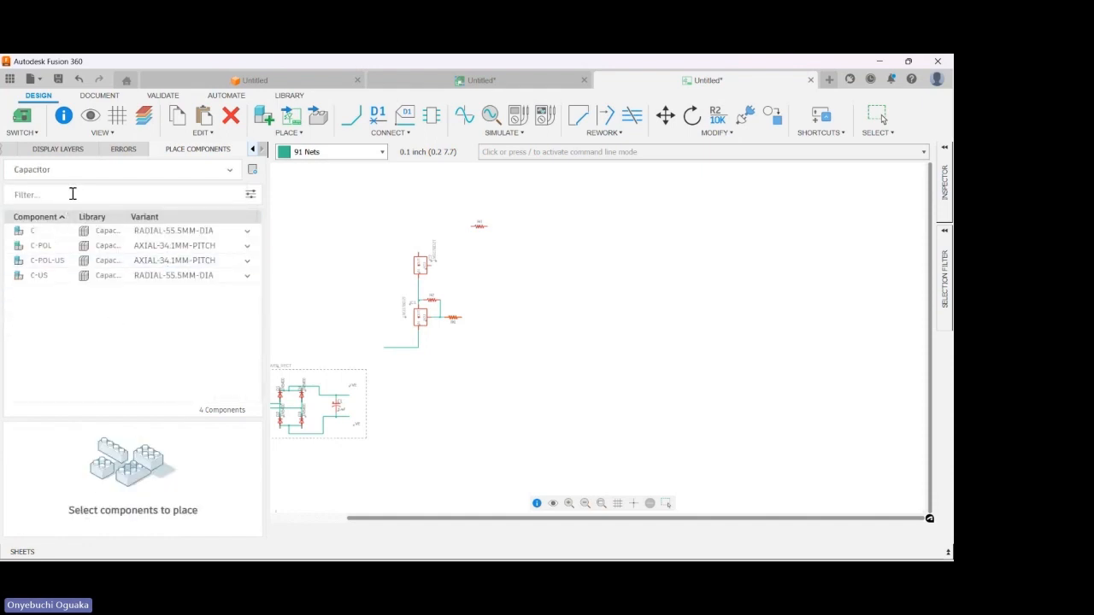
- Preview the C, C-POL, C-POL-US and C-US capacitor components one after another
click(96, 231)
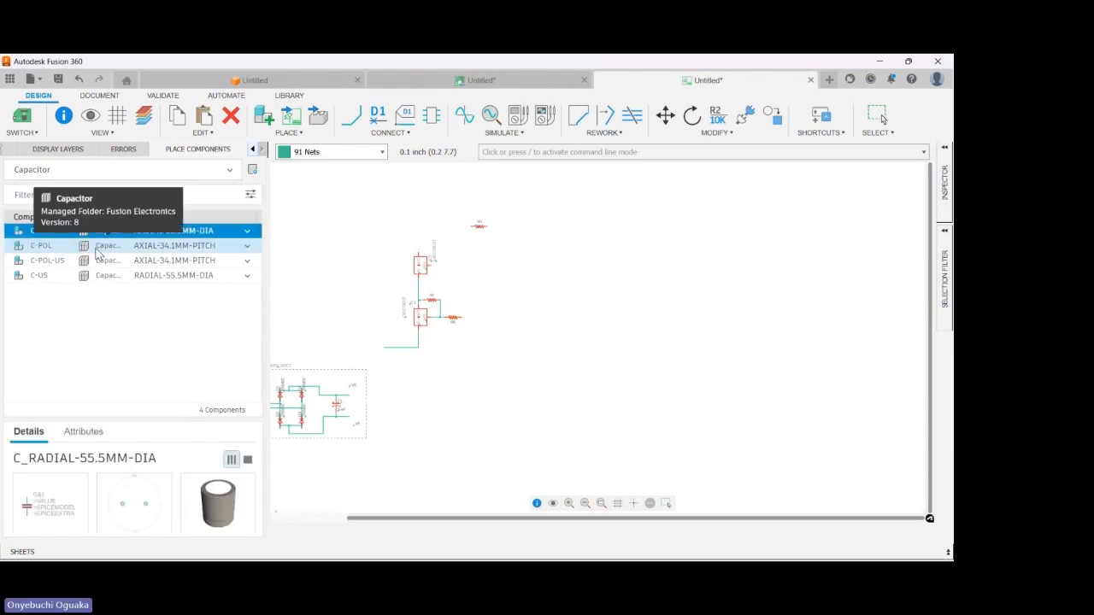
click(97, 248)
click(99, 263)
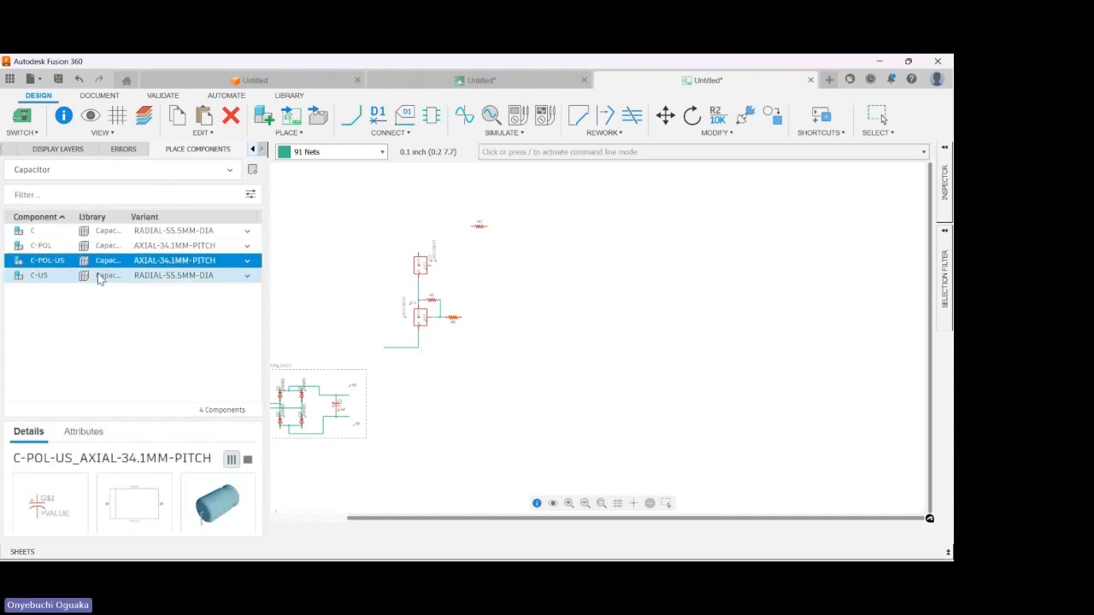
click(99, 279)
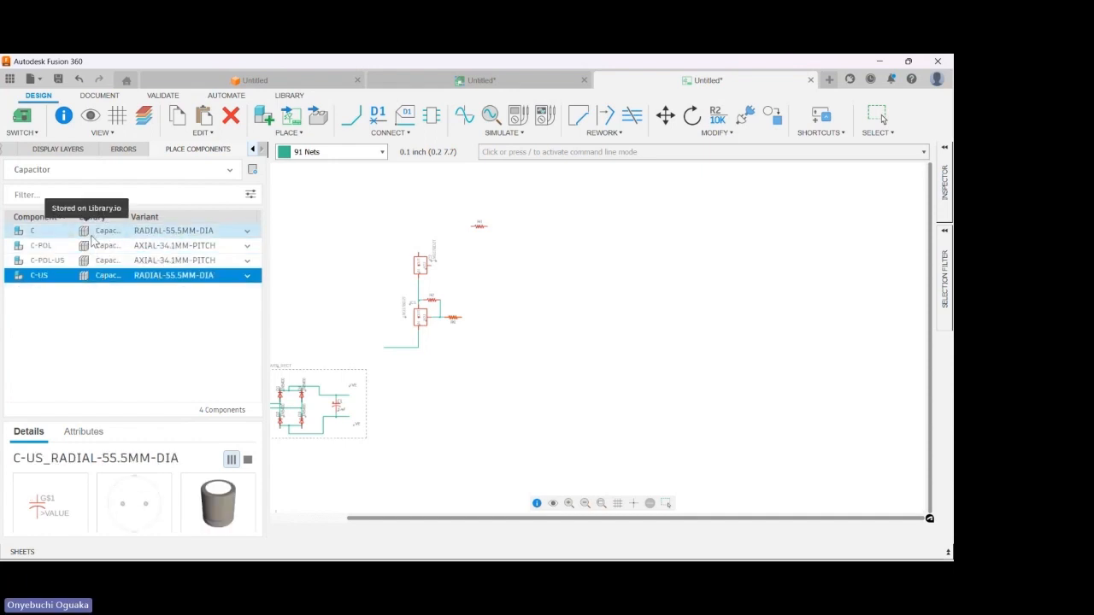
- Switch the component source to the local Capacitor library, the entry without a version number
click(187, 174)
click(62, 305)
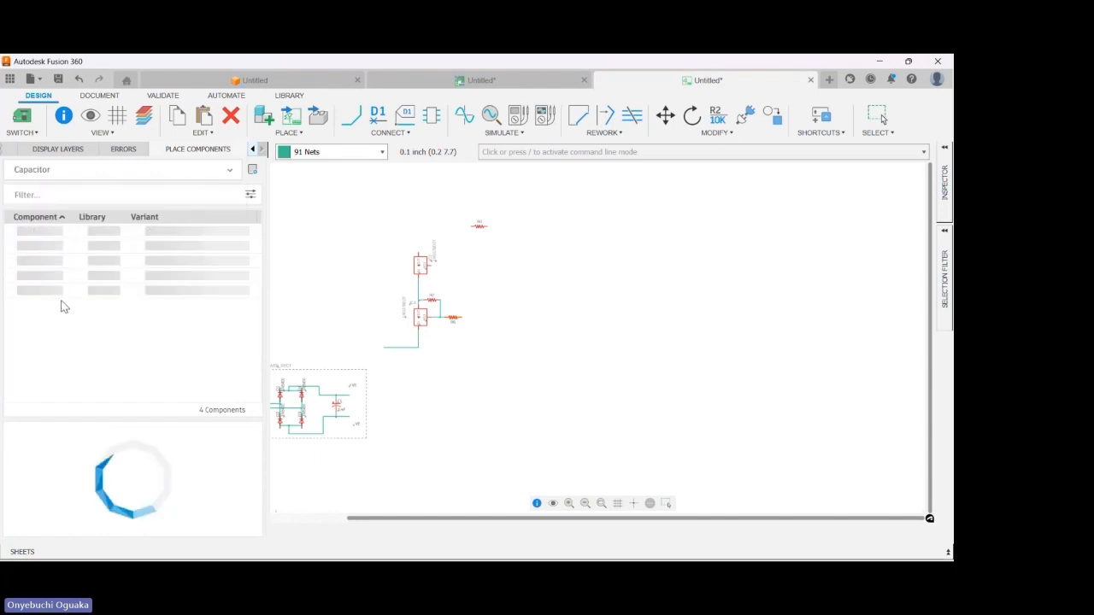
click(86, 176)
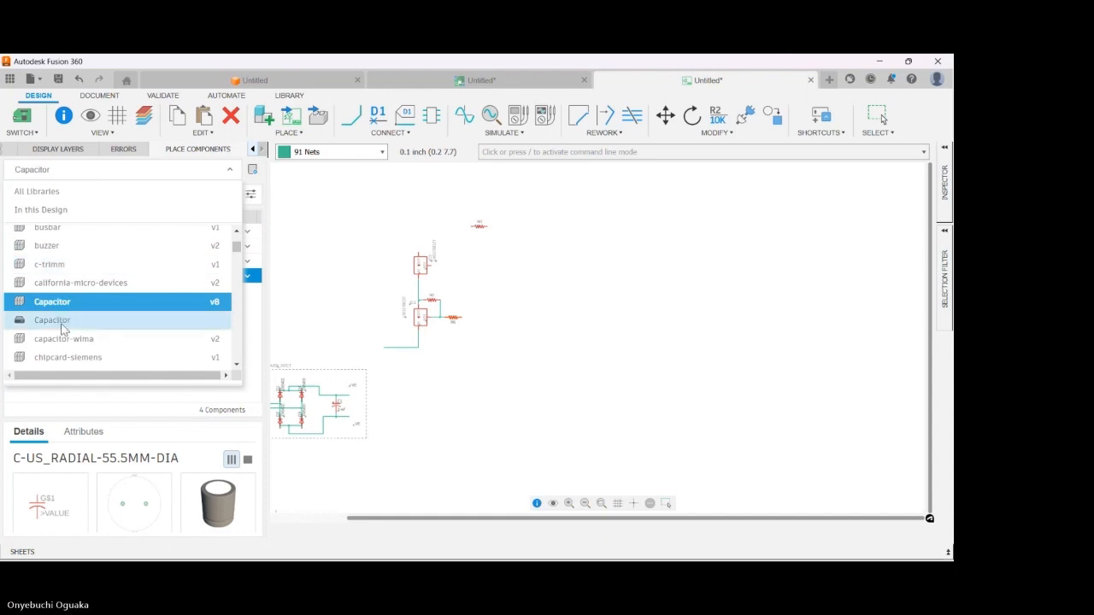
click(61, 323)
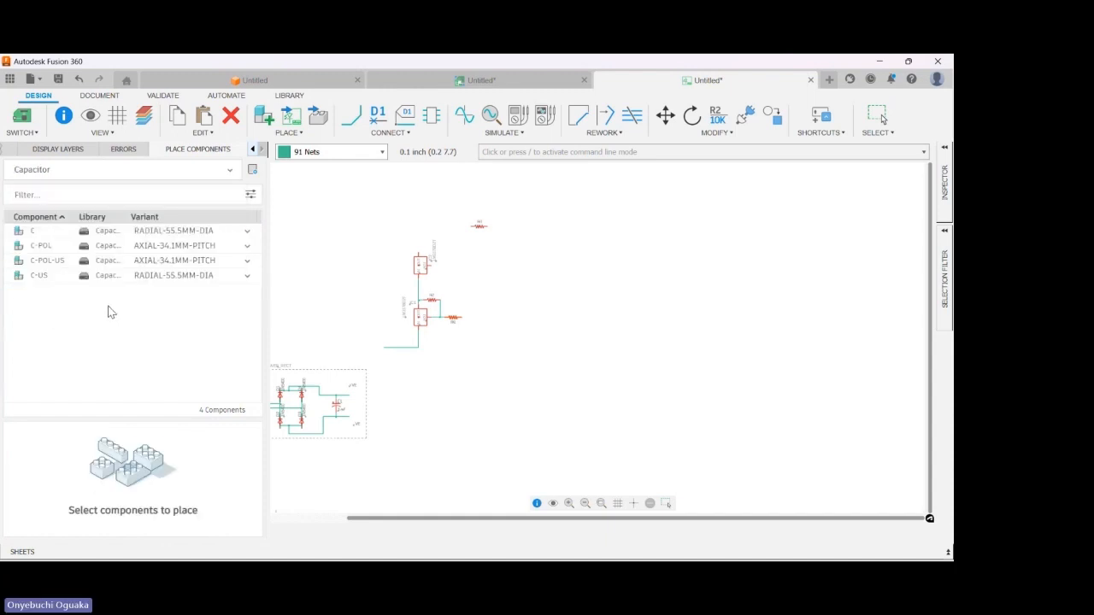
- Place one C capacitor, variant RADIAL-55.5MM-DIA, rotated to lie horizontally above R2 and beside the net between IC1 and IC2
click(78, 235)
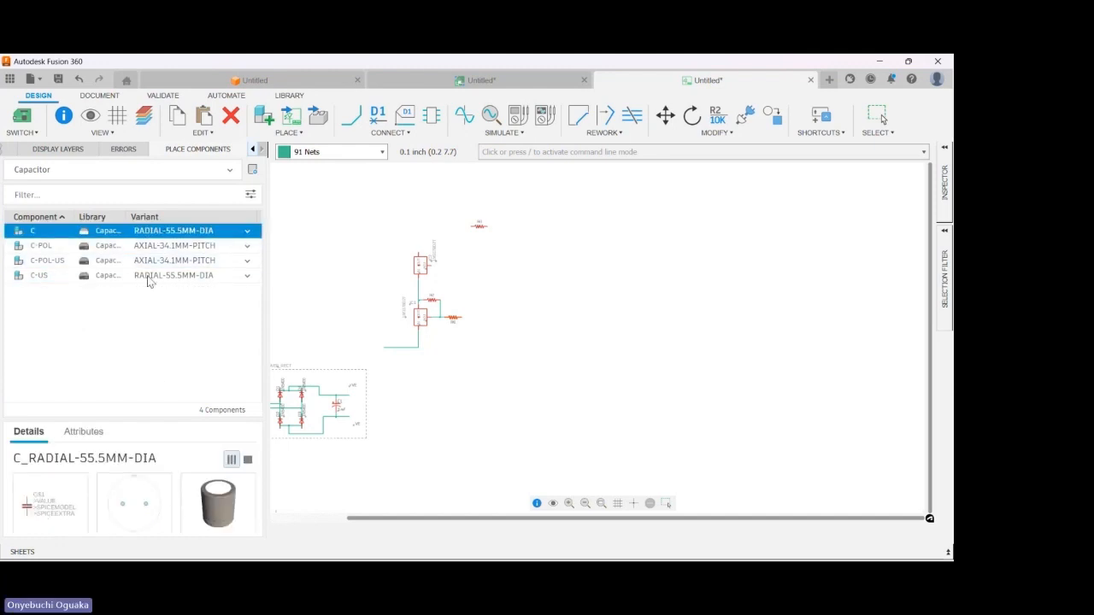
double_click(86, 231)
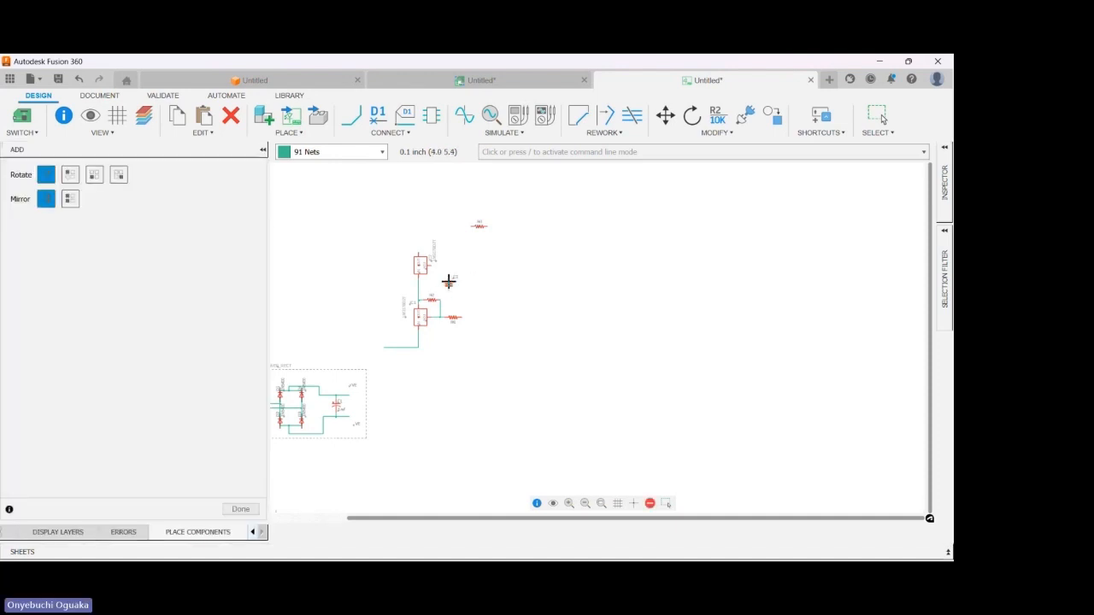
scroll(448, 281, up, 5)
right_click(448, 284)
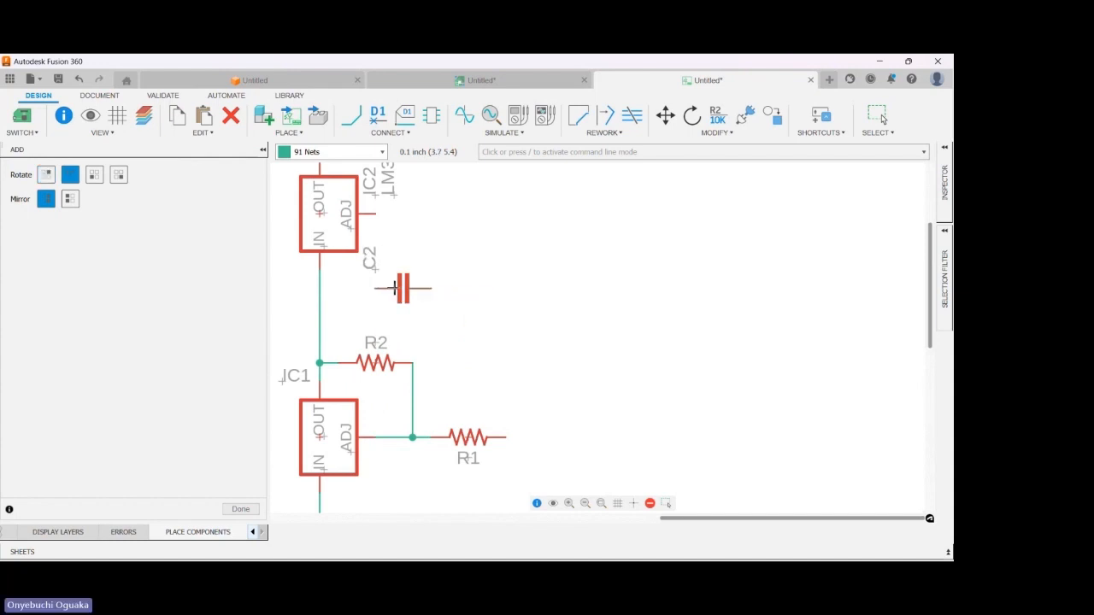
click(395, 288)
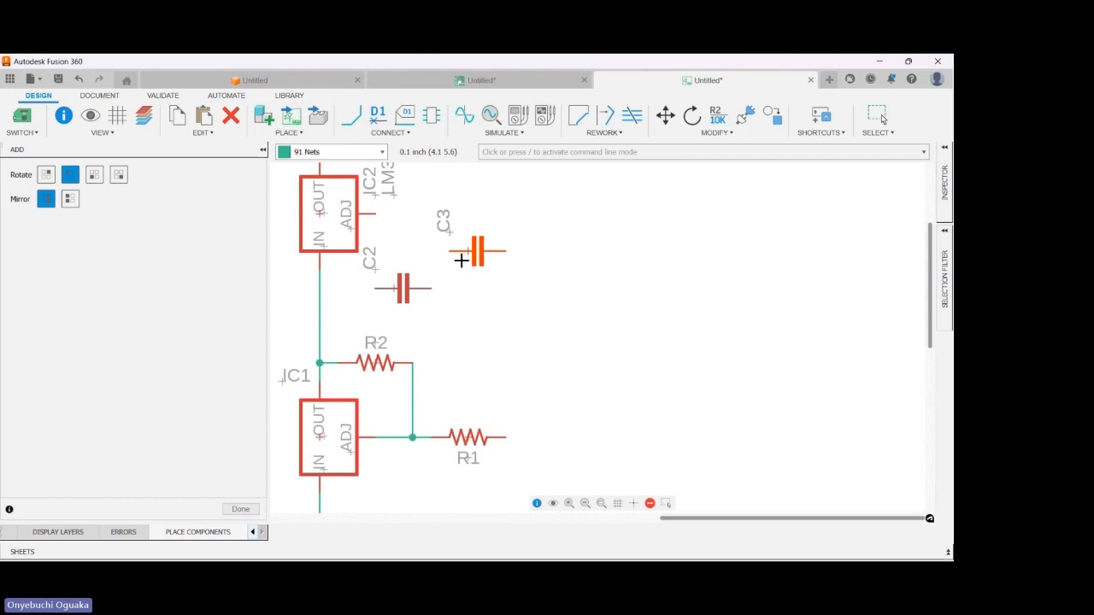
key(Escape)
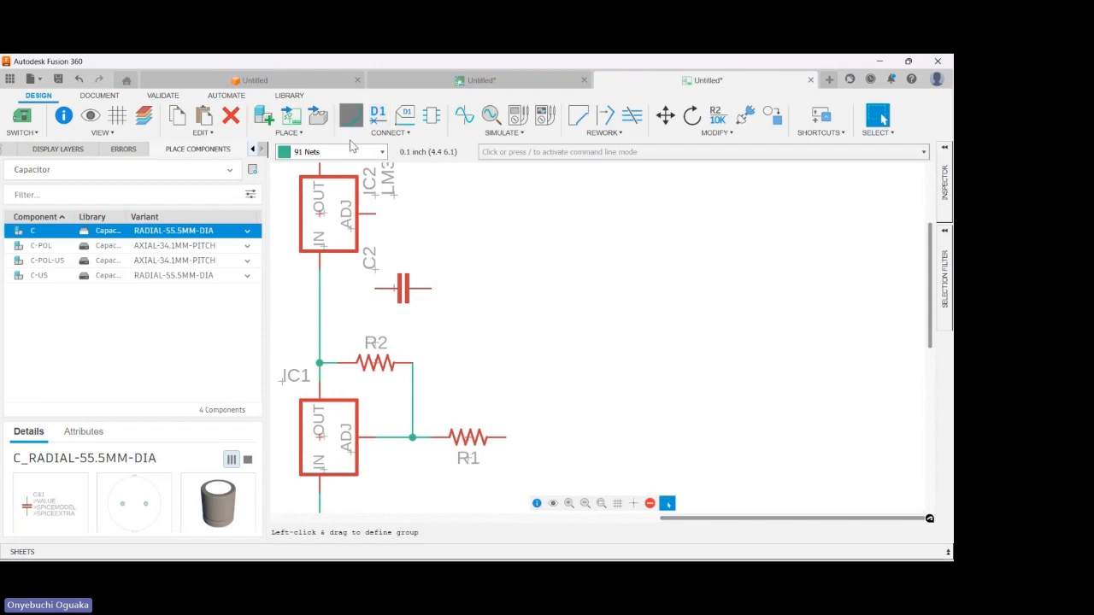
- Wire the new capacitor's left pin to the vertical net between IC1's OUT and IC2's IN
click(374, 289)
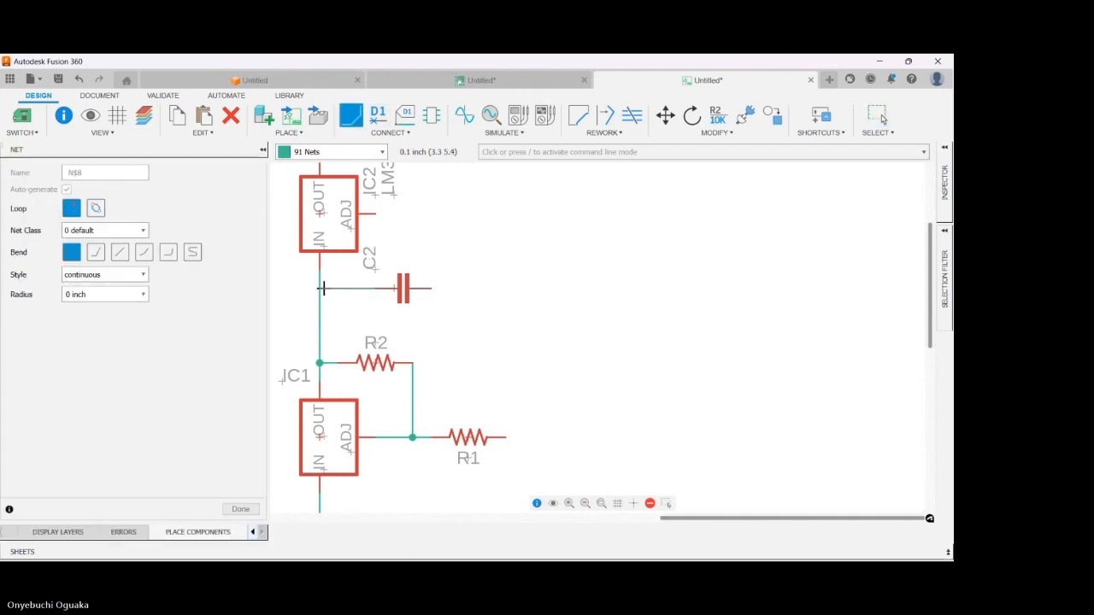
click(320, 289)
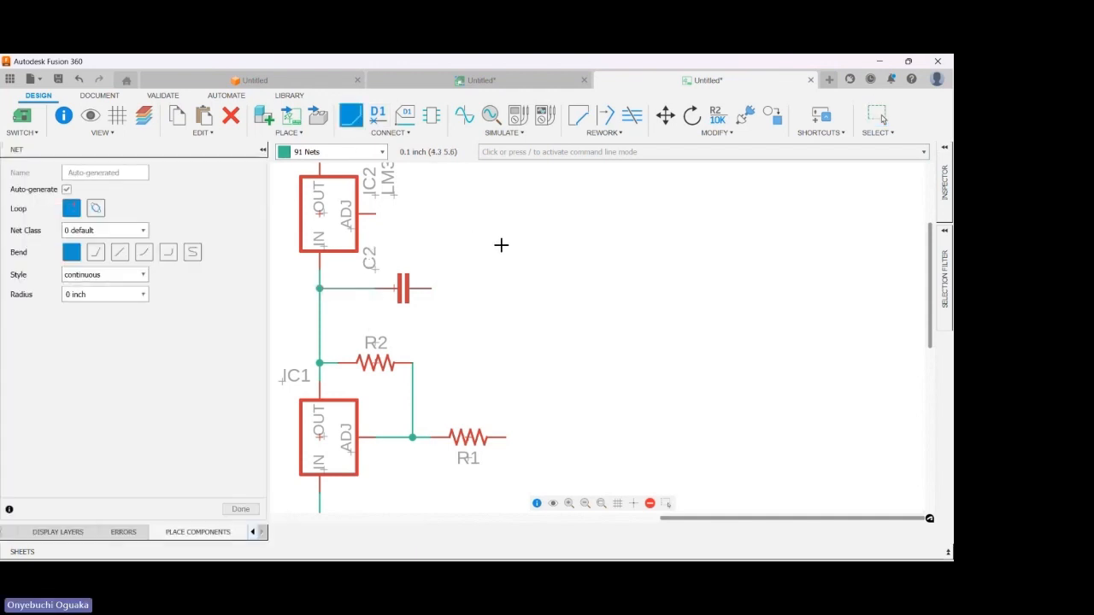
key(Escape)
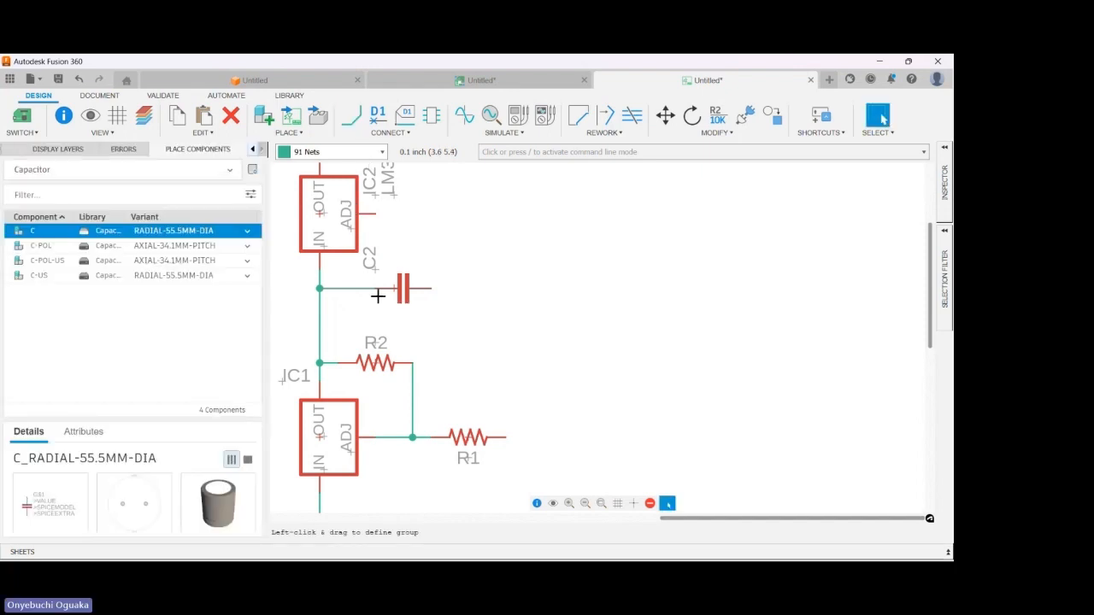
- Wire the capacitor's right pin down through R1's right end and delete the net segment extending below R1
click(351, 115)
click(431, 289)
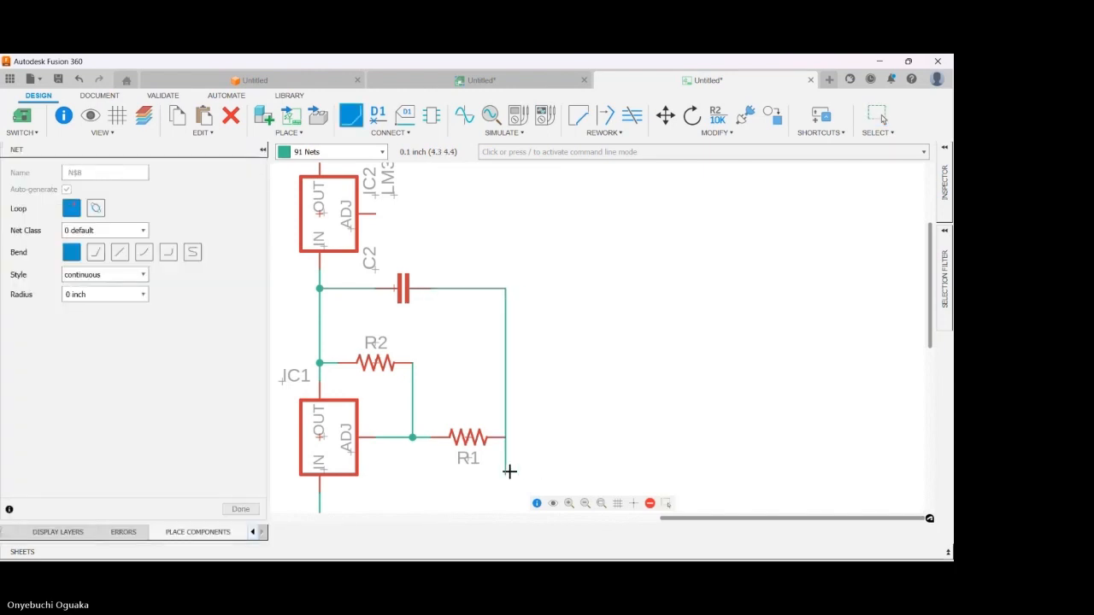
click(506, 472)
key(Escape)
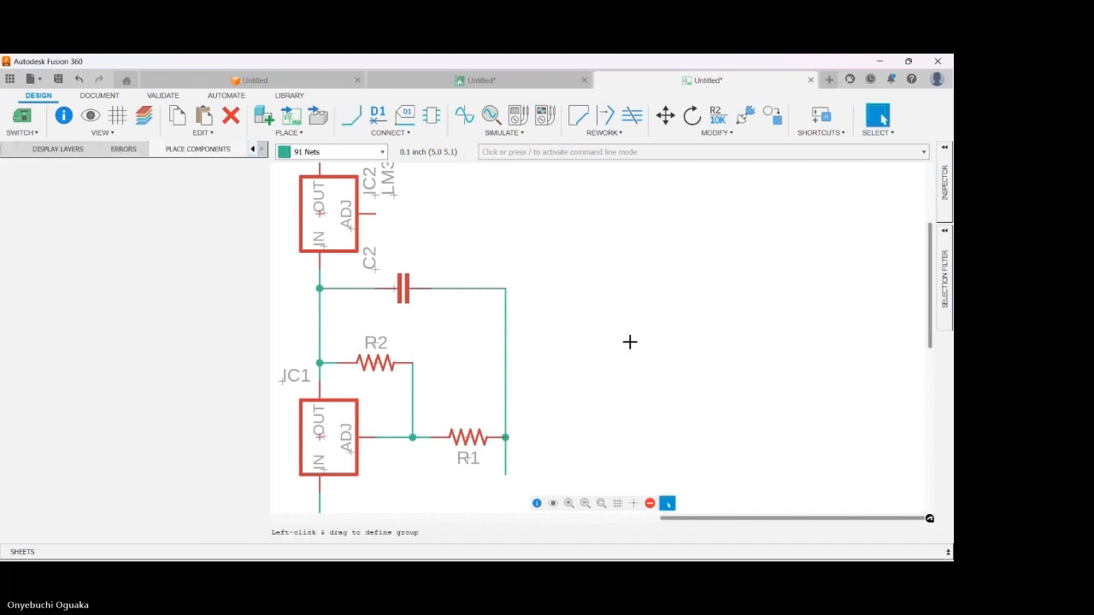
click(232, 118)
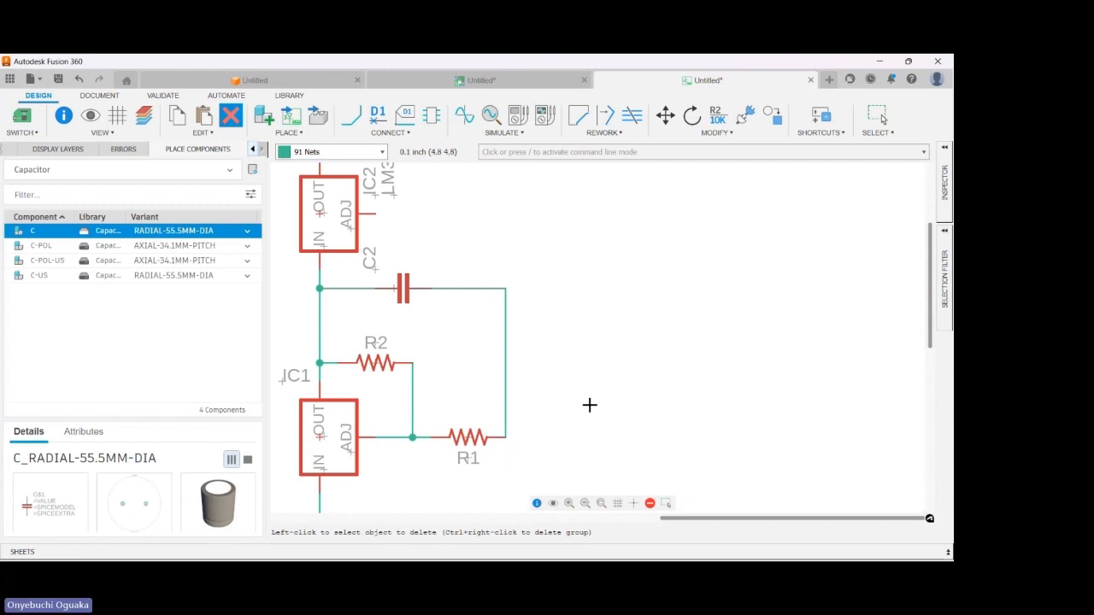
- Move resistor R3 closer to IC2, just above and to the right of its OUT pin
scroll(430, 252, down, 5)
scroll(418, 419, down, 2)
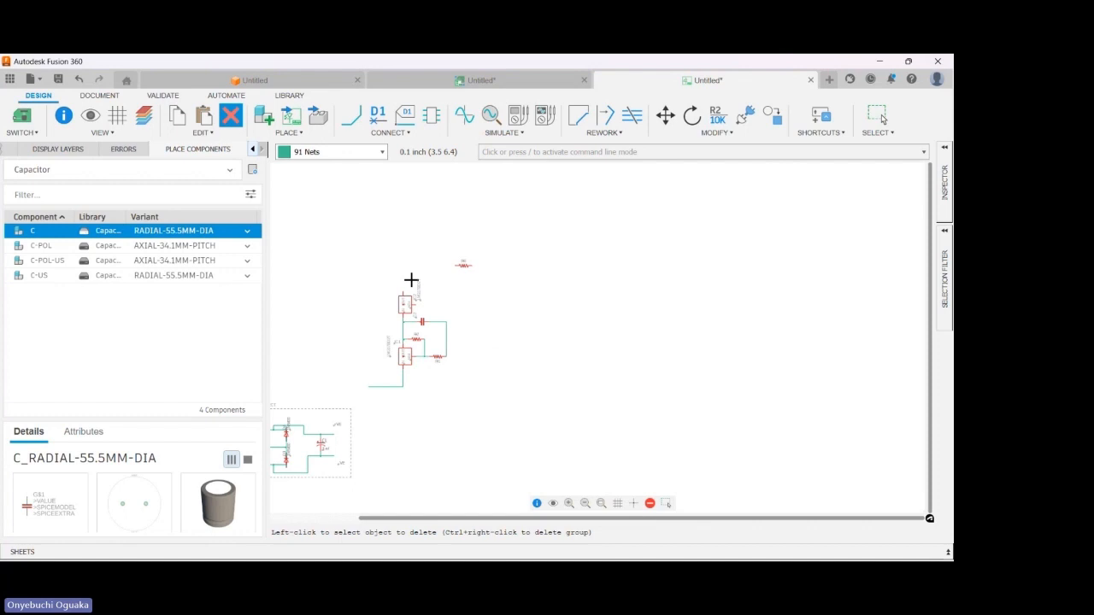
scroll(409, 287, up, 3)
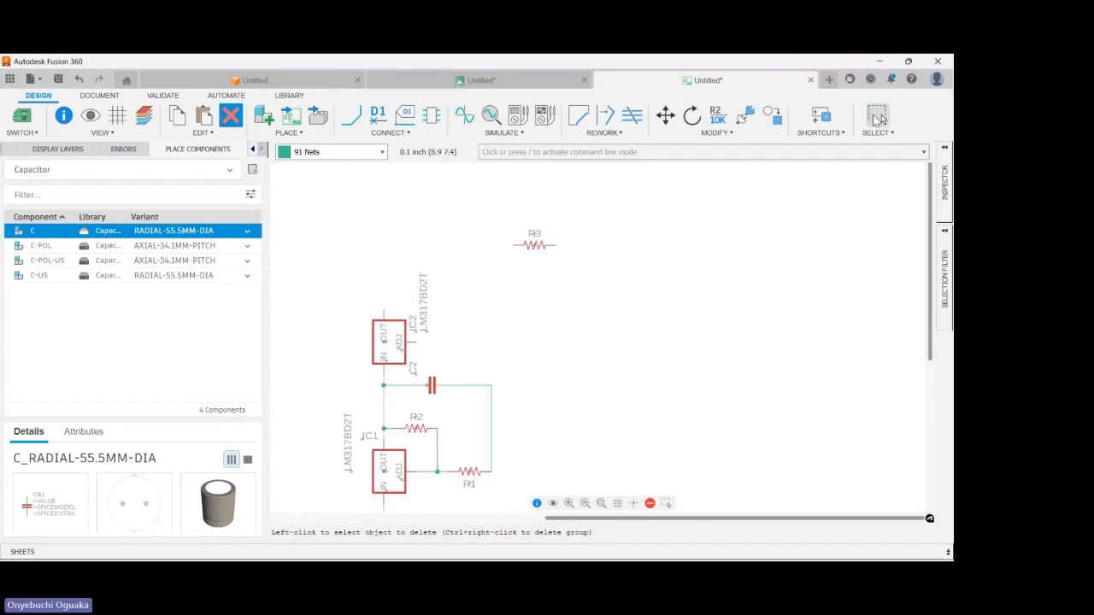
click(880, 118)
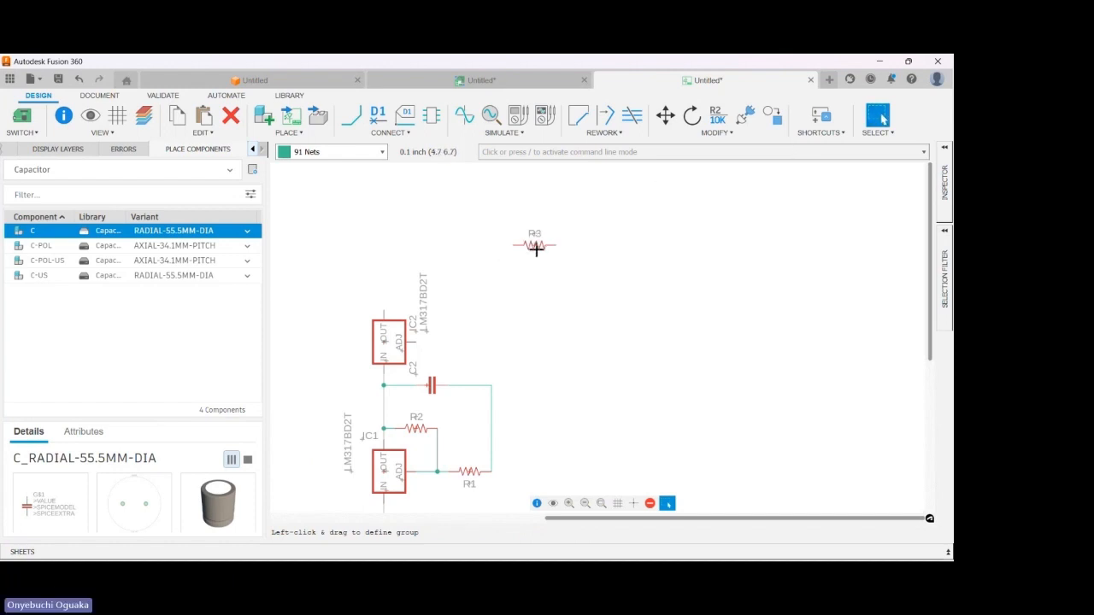
drag(536, 246, 462, 264)
click(461, 263)
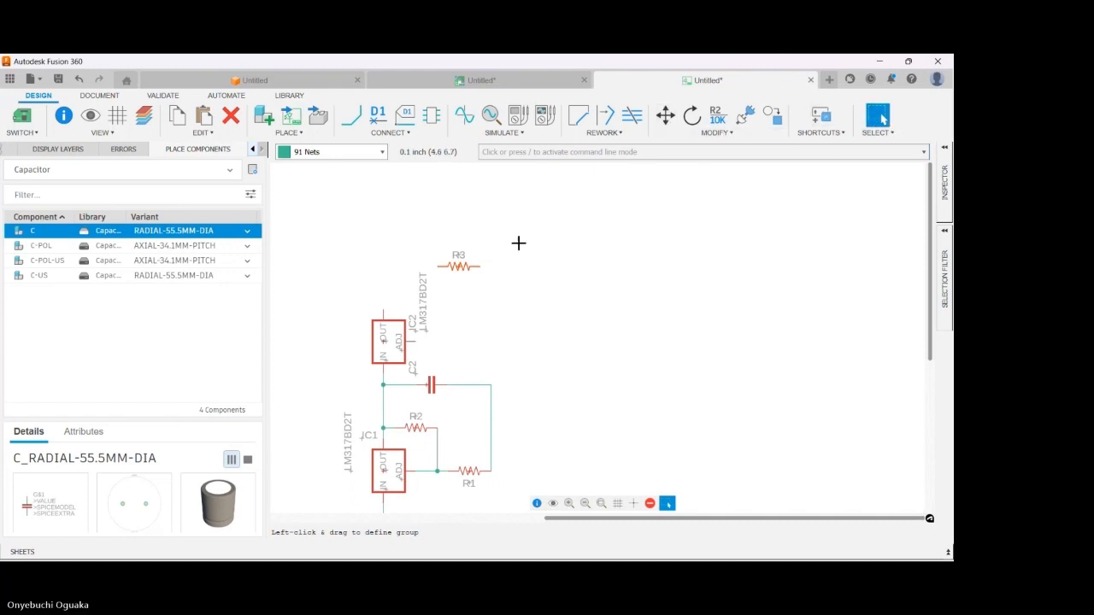
- Move IC2's LM317BD2T value label to the left side of the regulator symbol
key(m)
click(423, 331)
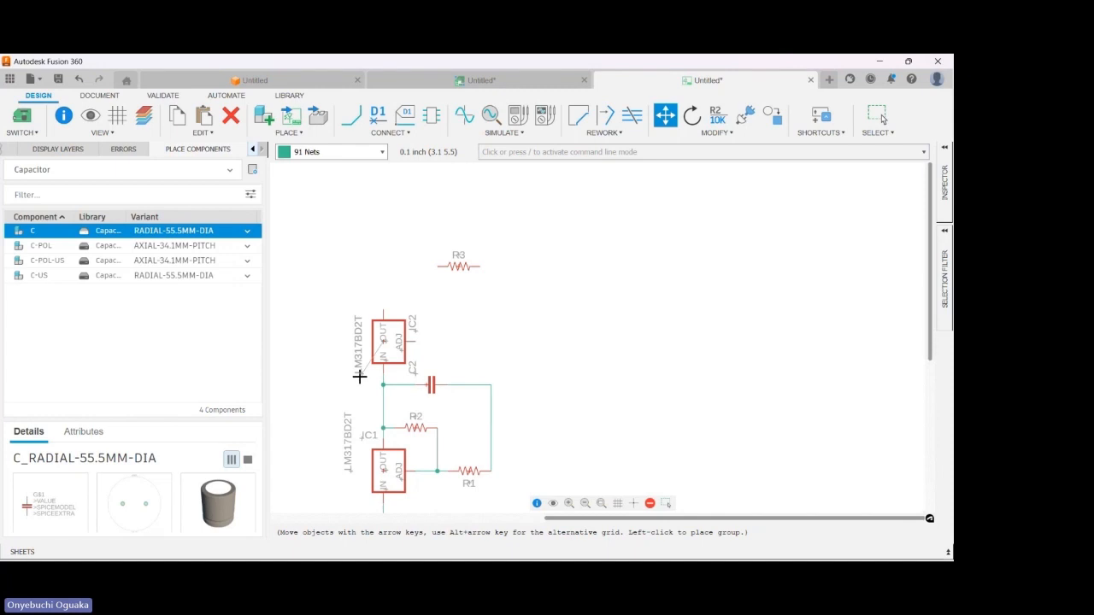
click(882, 117)
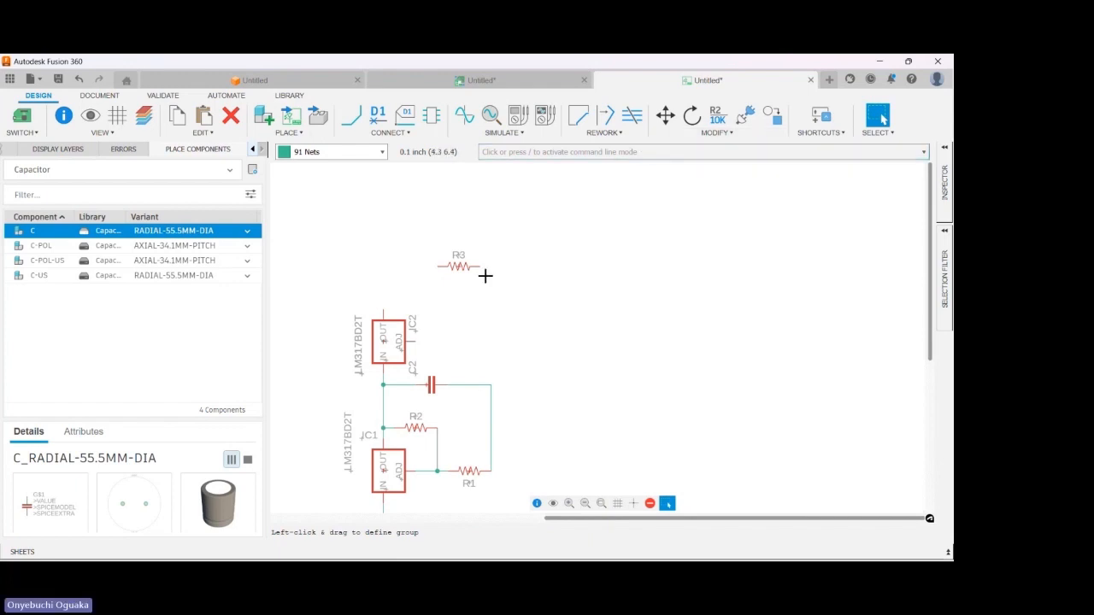
- Wire IC2's OUT pin to R3's left end and IC2's ADJ pin around to R3's right end
click(350, 114)
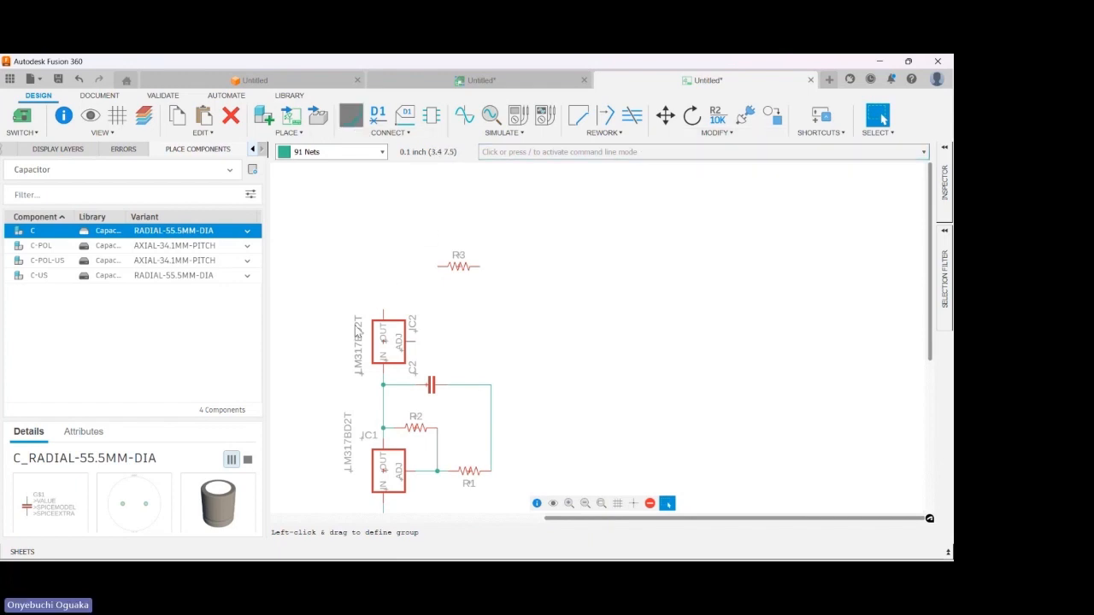
click(382, 309)
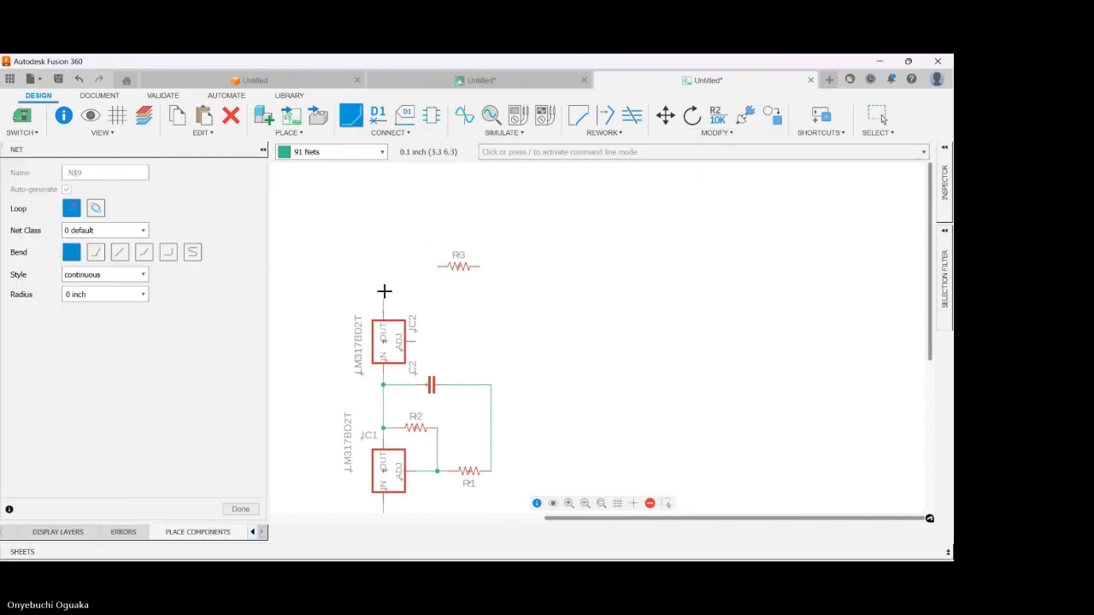
click(436, 266)
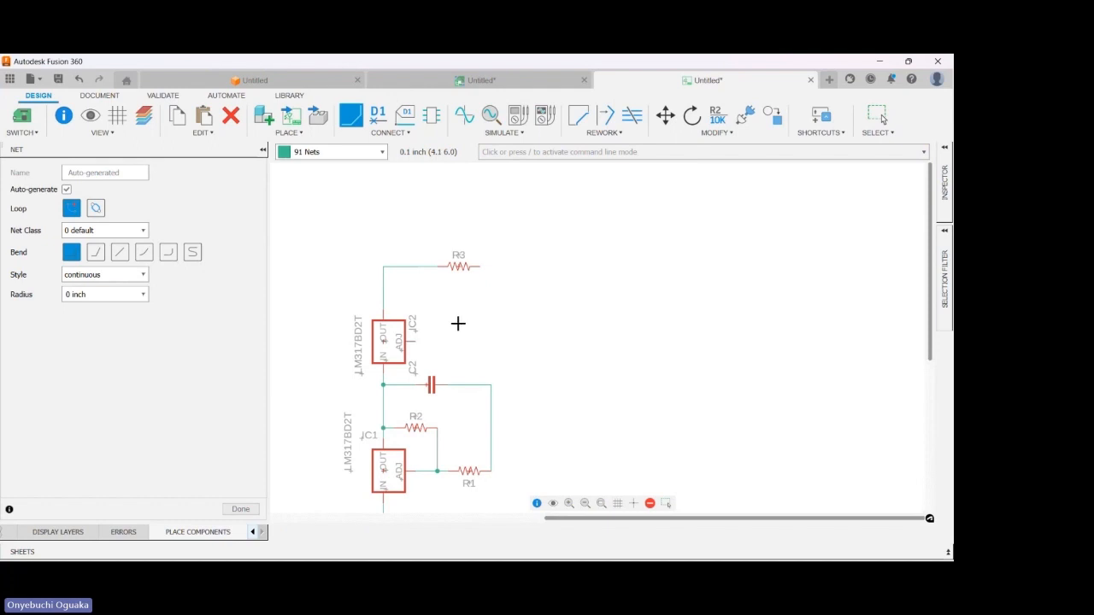
click(417, 340)
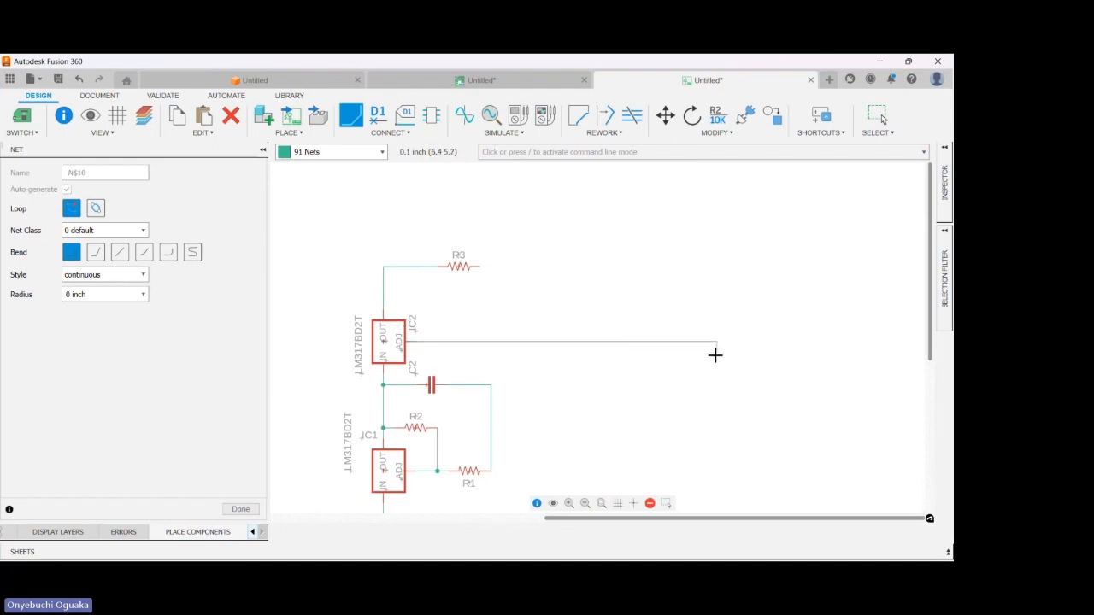
click(610, 341)
click(479, 266)
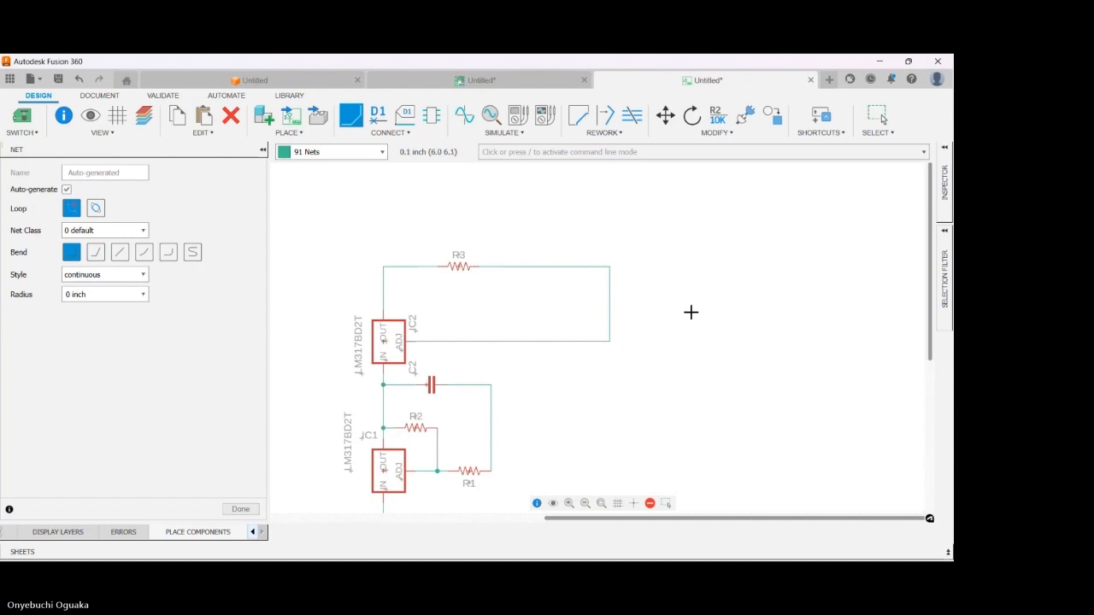
- Tighten the R3 loop by lowering R3 toward IC2 and shifting the loop's right vertical net segment inward
scroll(496, 245, down, 4)
scroll(493, 247, up, 3)
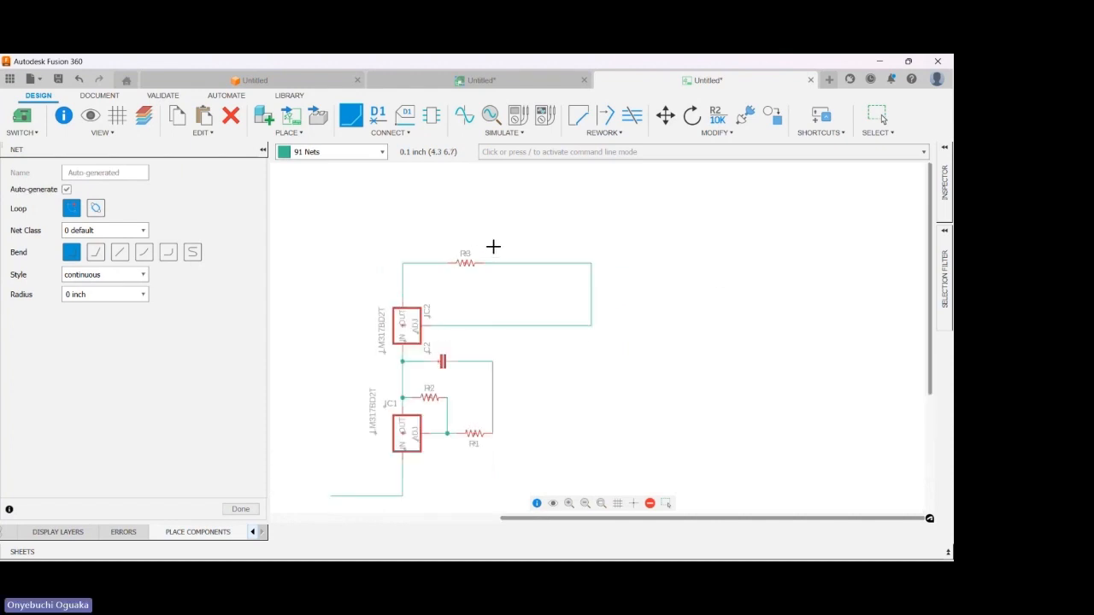
click(878, 116)
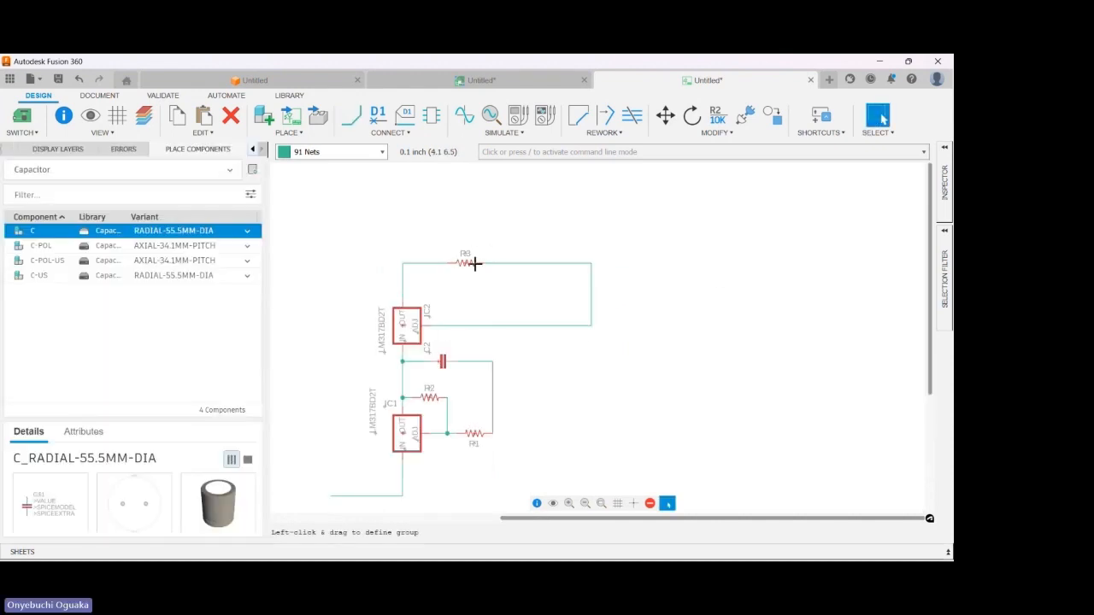
drag(464, 264, 463, 288)
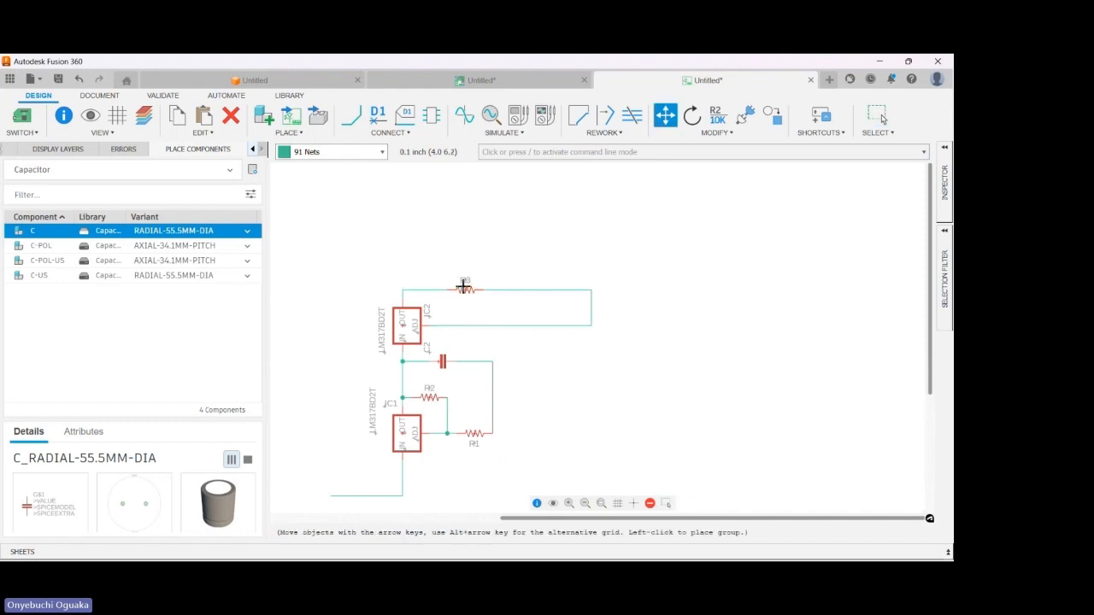
click(464, 287)
scroll(393, 274, down, 3)
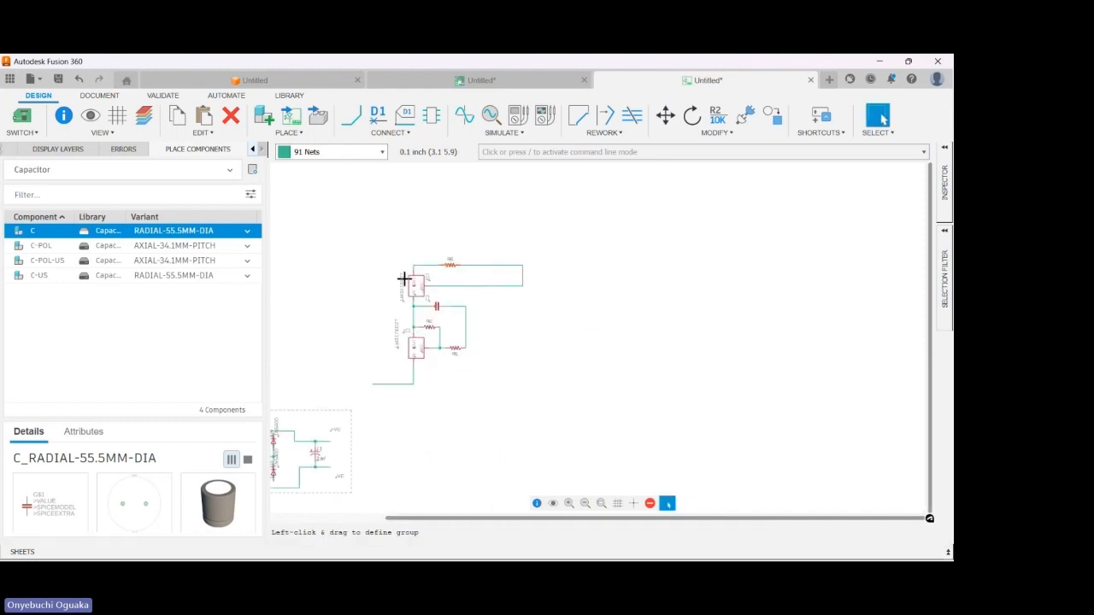
scroll(511, 285, up, 1)
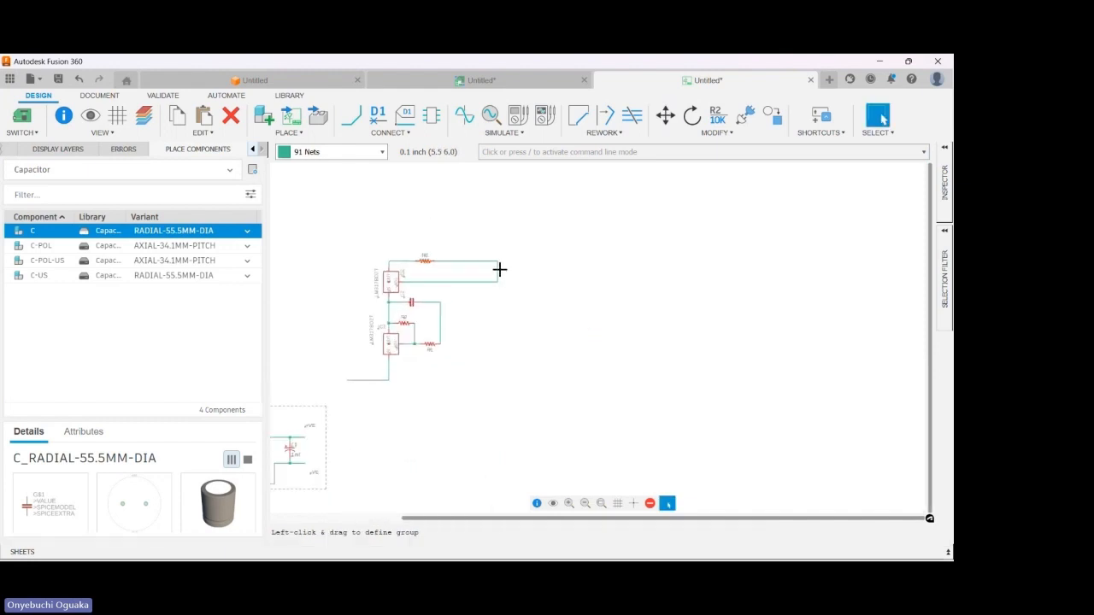
drag(498, 270, 468, 270)
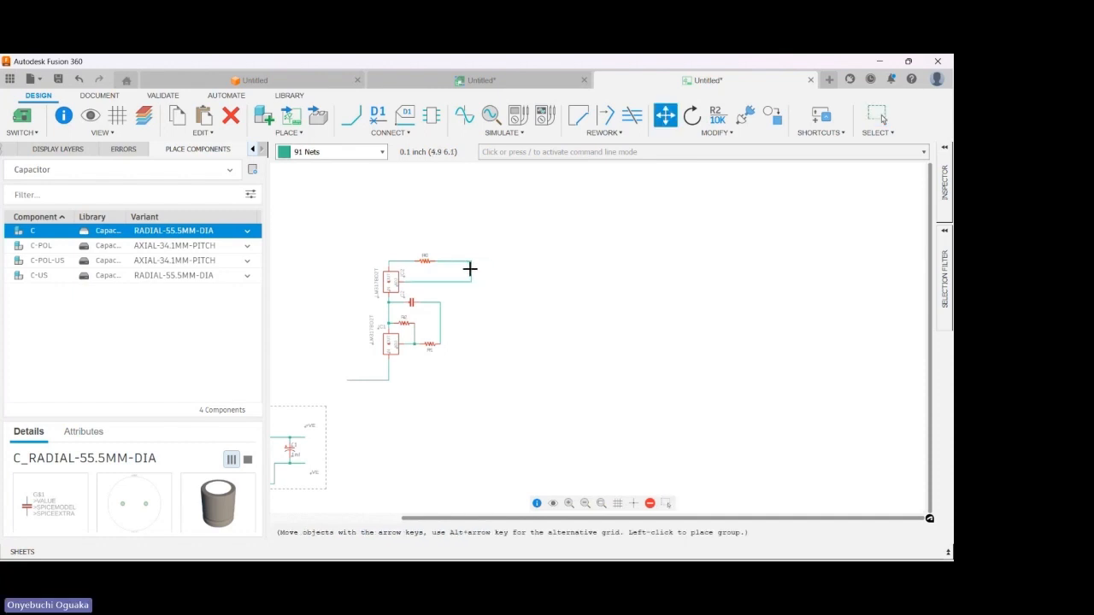
click(459, 282)
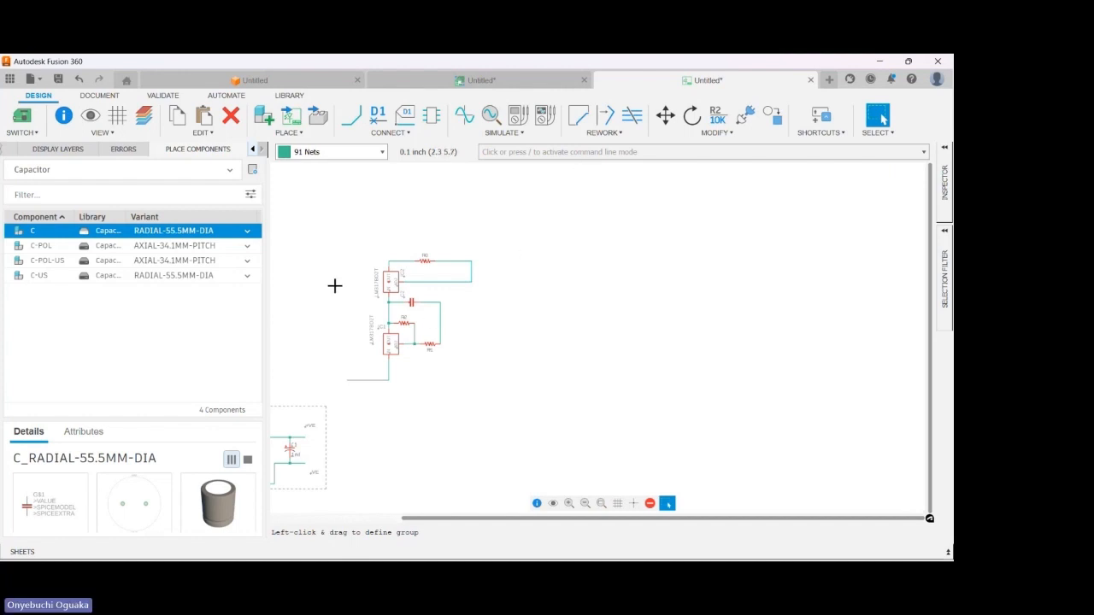
- Draw a long net straight down from the junction at R1's right end, leaving its lower end open
click(351, 114)
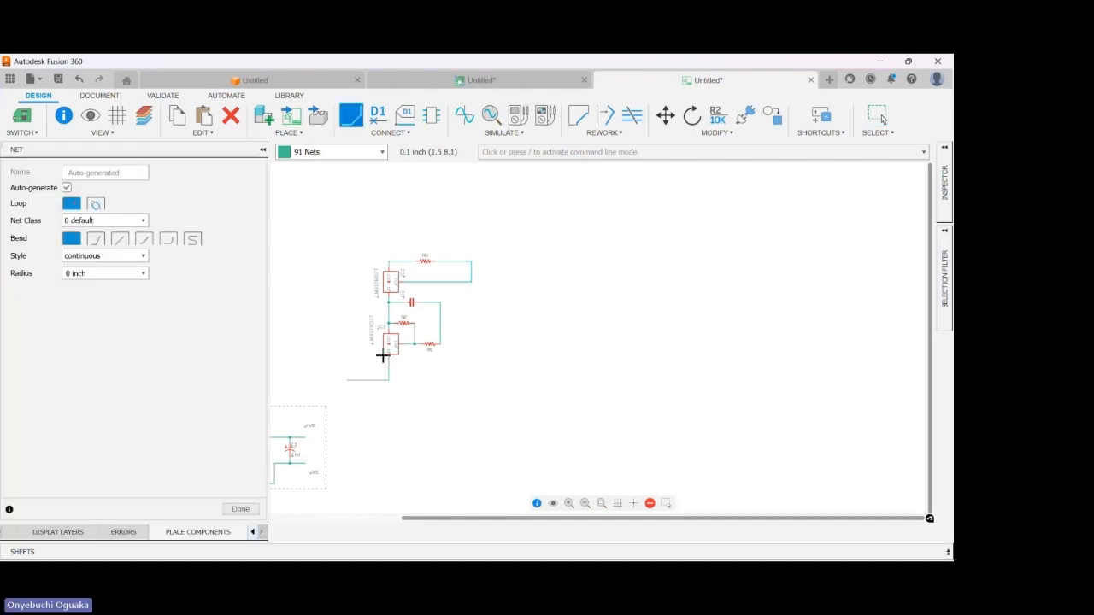
click(438, 344)
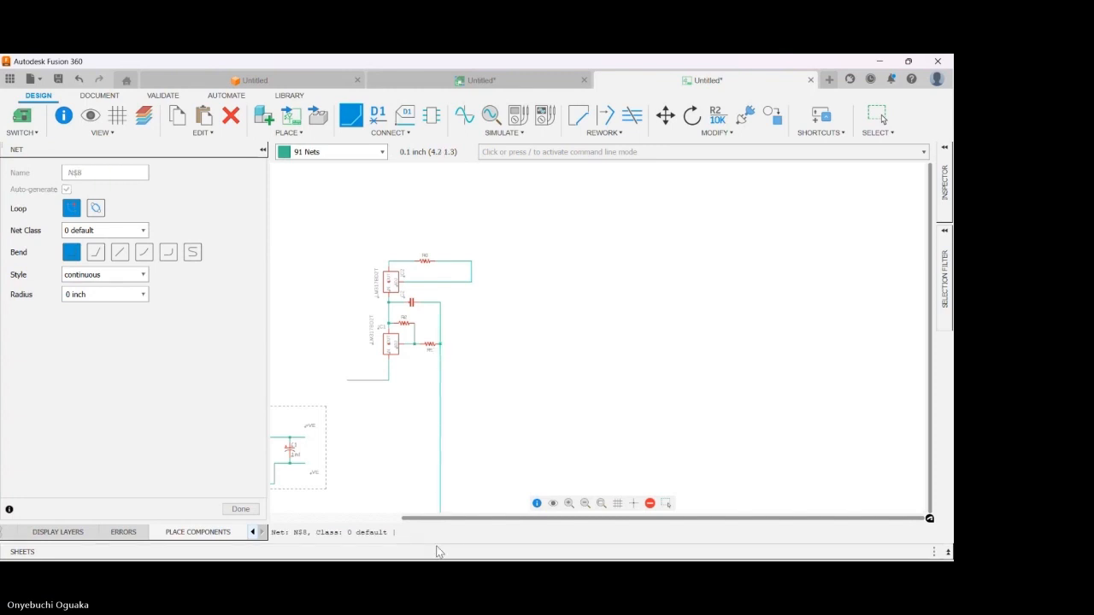
key(Escape)
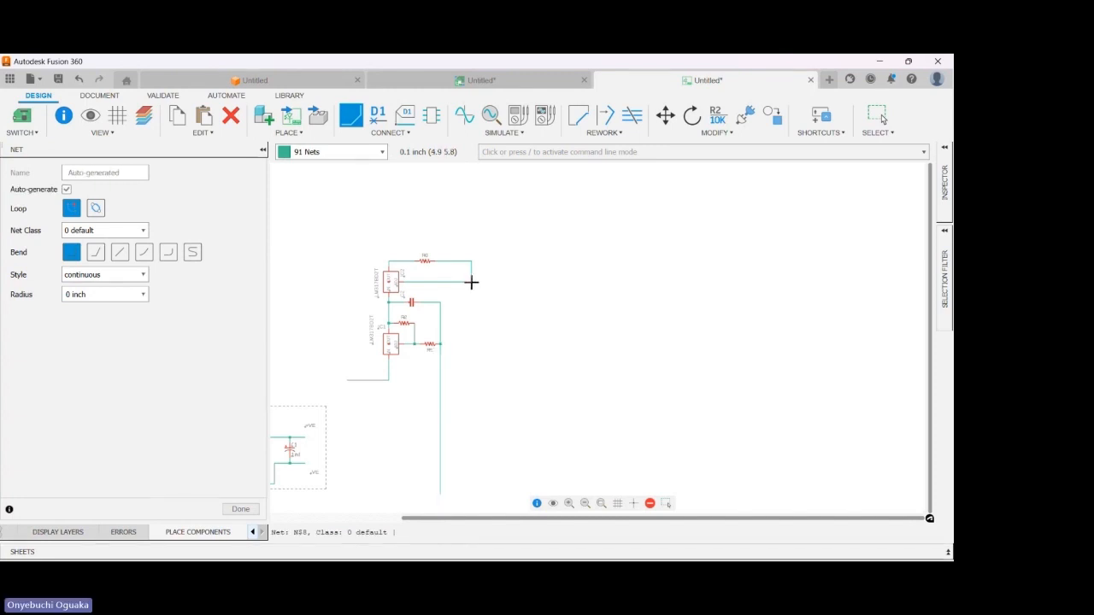
- Draw a net downward from the lower right corner of the R3–ADJ loop, ending level with R1
click(471, 282)
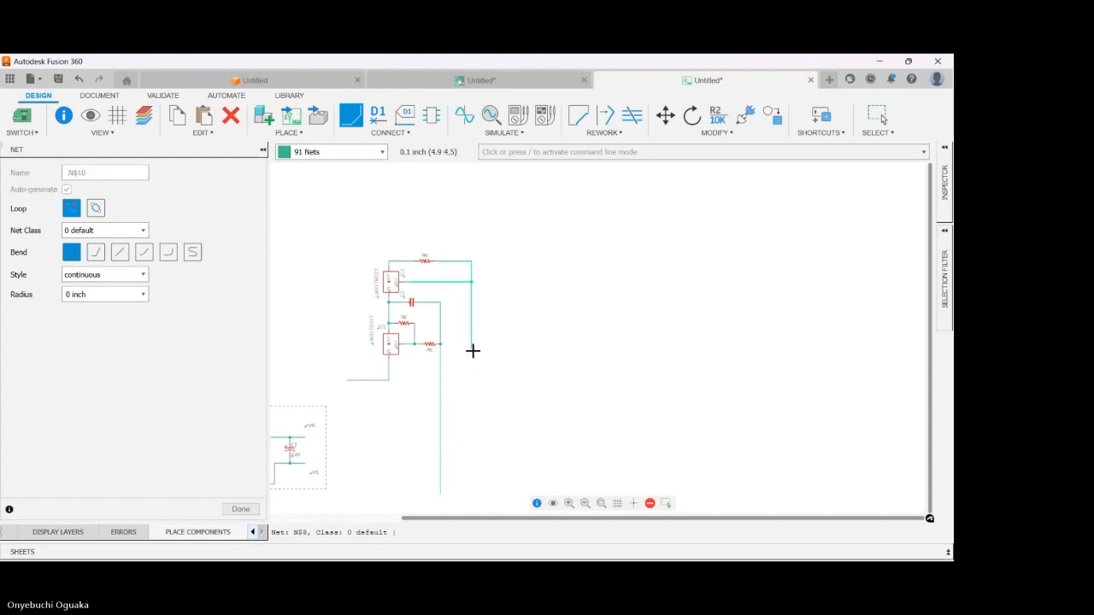
click(471, 350)
key(Escape)
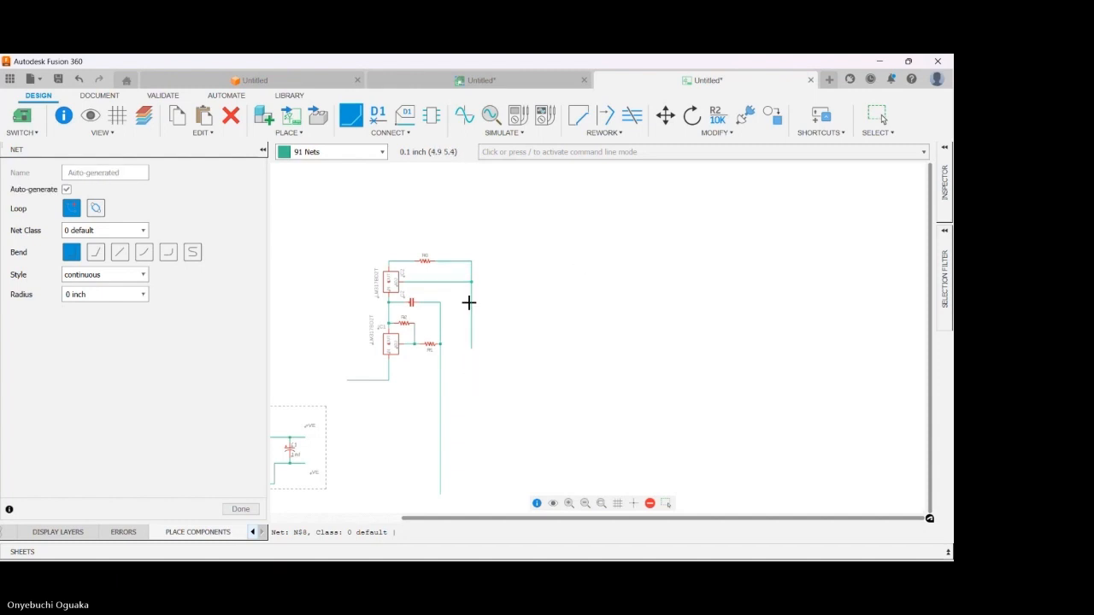
scroll(453, 300, down, 3)
scroll(453, 300, up, 1)
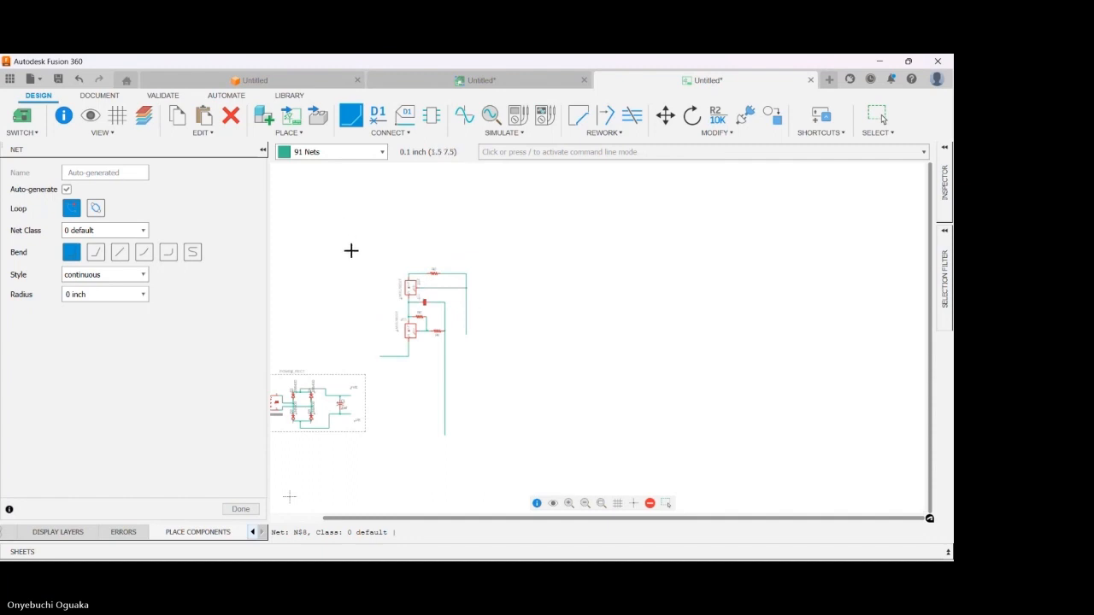
key(Escape)
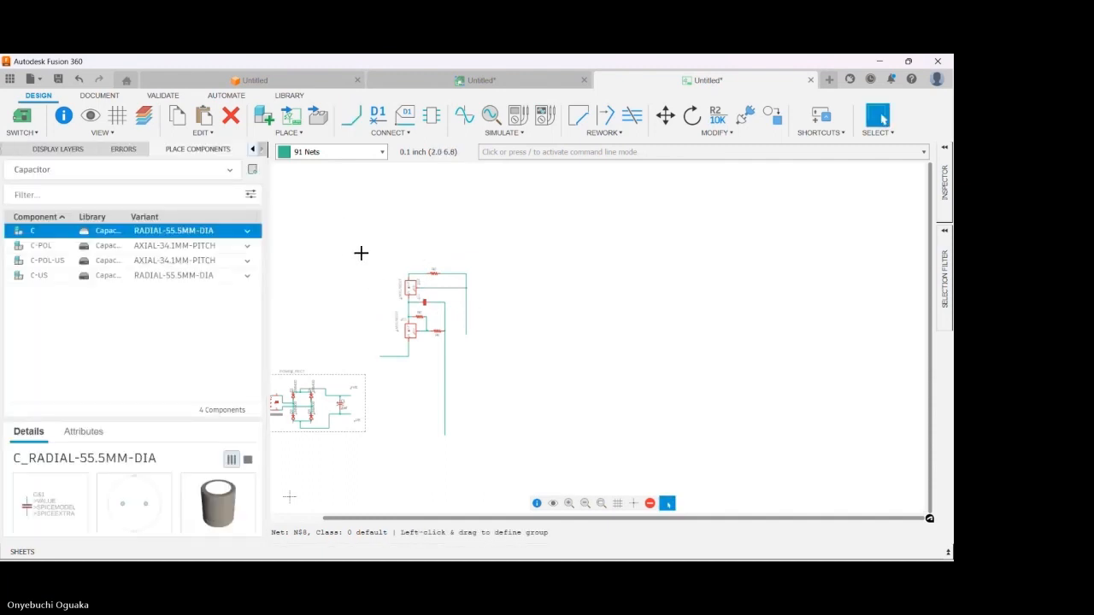
- Select the whole regulator circuit as a group, rotate it 90° counterclockwise and place it above the rectifier block
drag(366, 248, 533, 477)
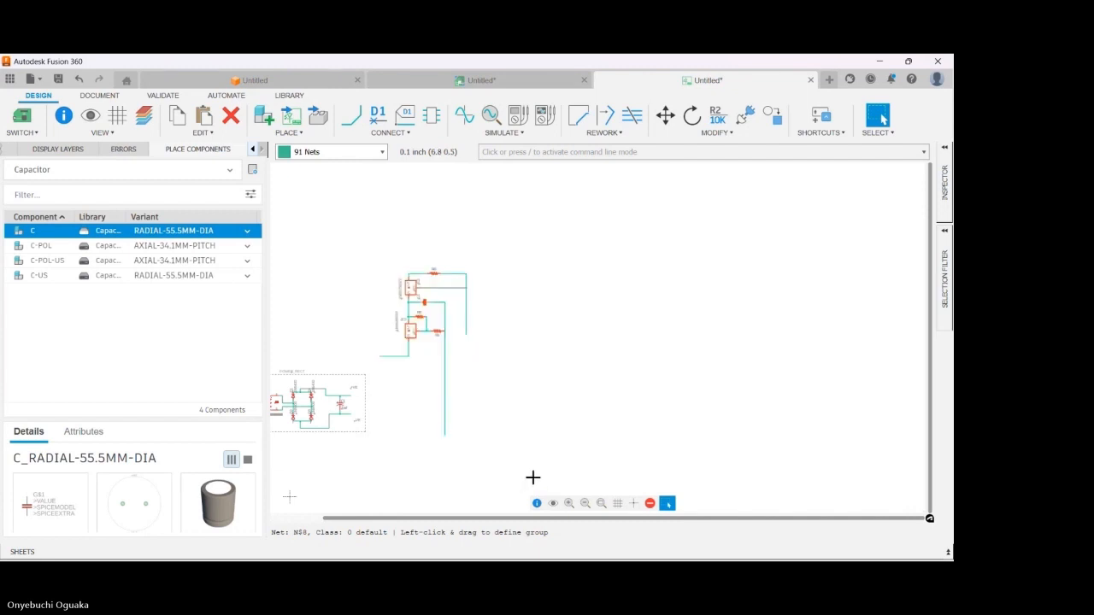
right_click(415, 289)
mouse_move(412, 288)
mouse_down()
mouse_move(423, 291)
mouse_move(415, 324)
mouse_move(425, 293)
mouse_up()
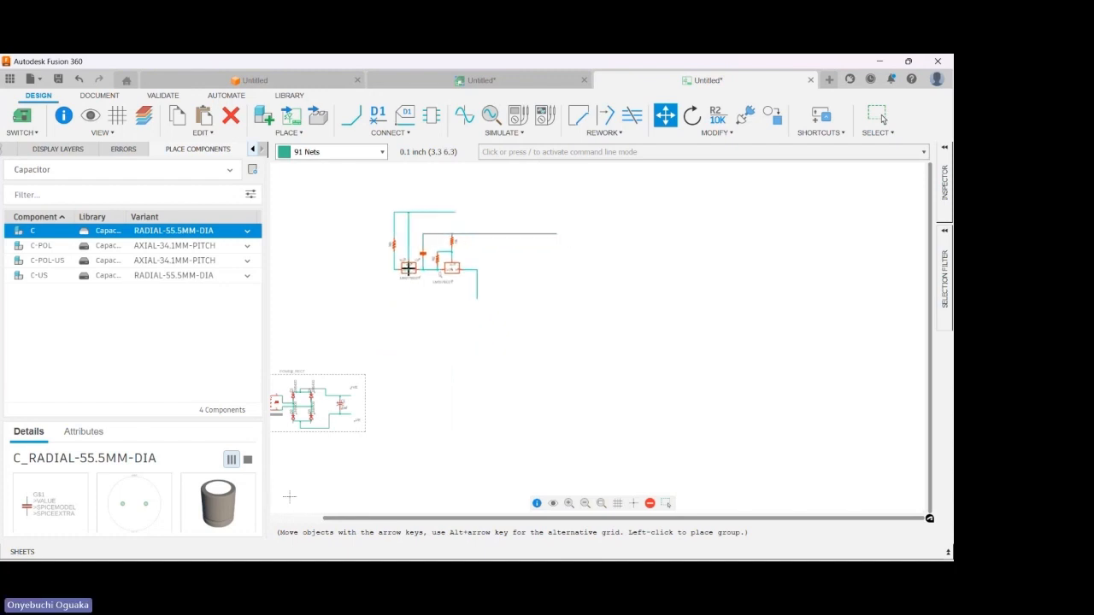
click(409, 269)
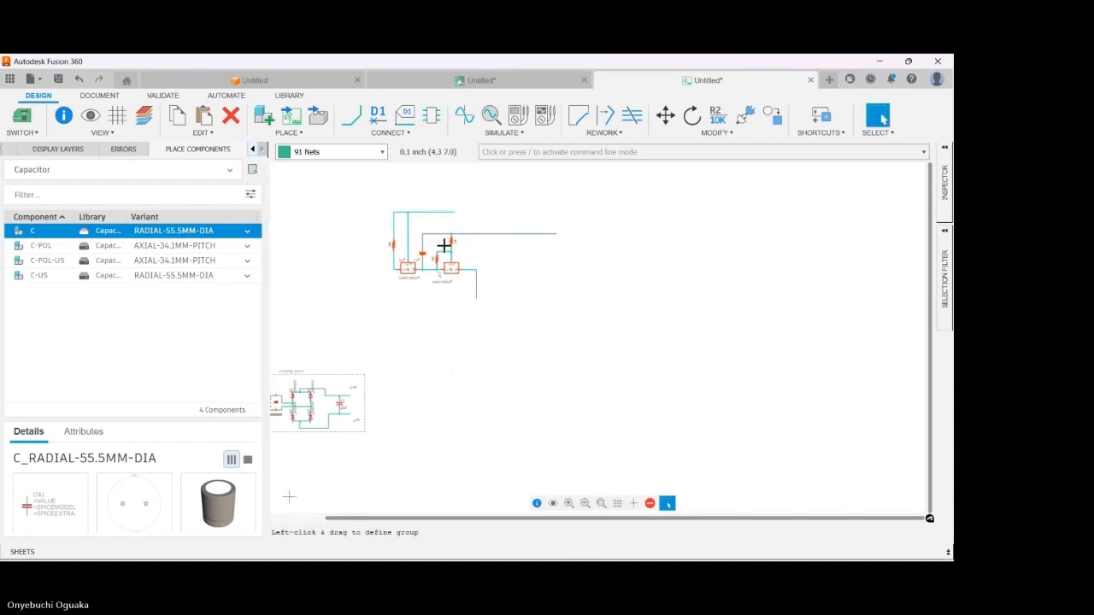
- Examine the rotated regulator circuit and the POWER_RECT rectifier block
scroll(450, 225, up, 3)
scroll(420, 350, down, 2)
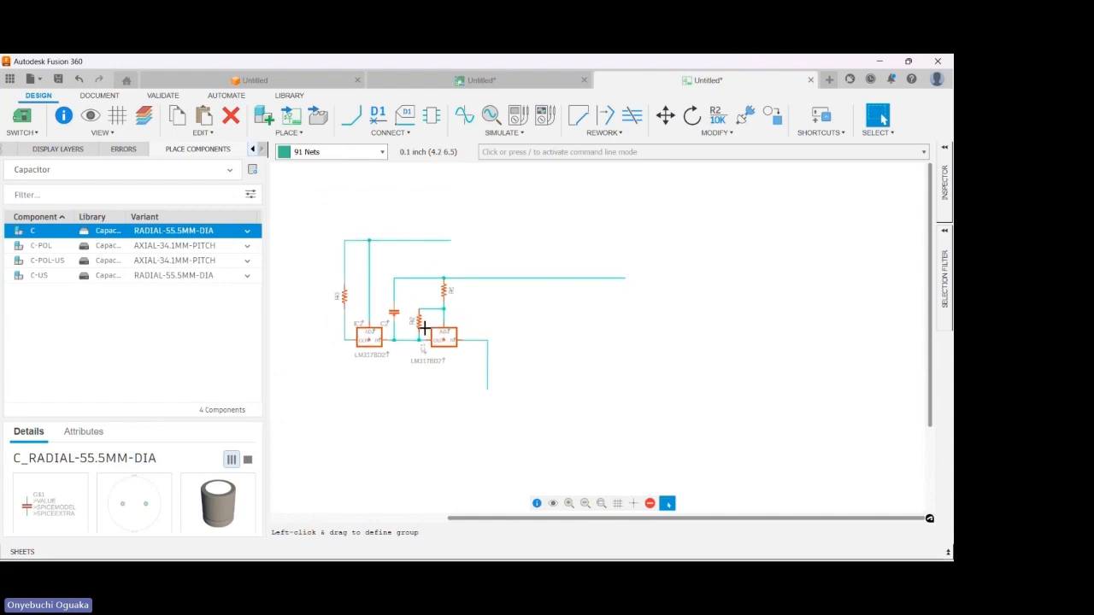
scroll(437, 291, down, 1)
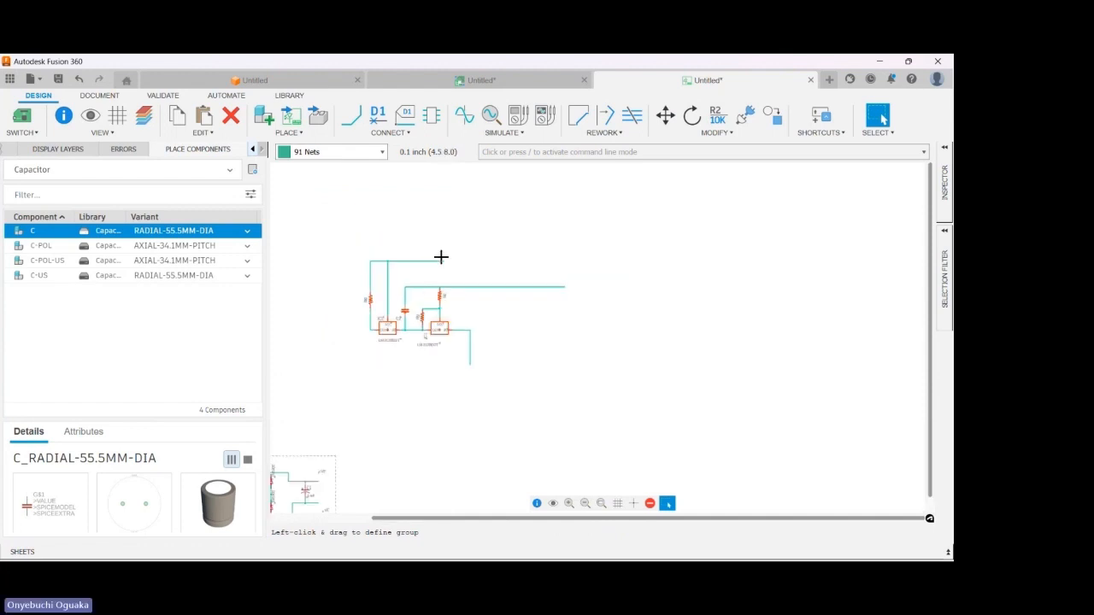
scroll(429, 267, up, 2)
scroll(373, 365, down, 2)
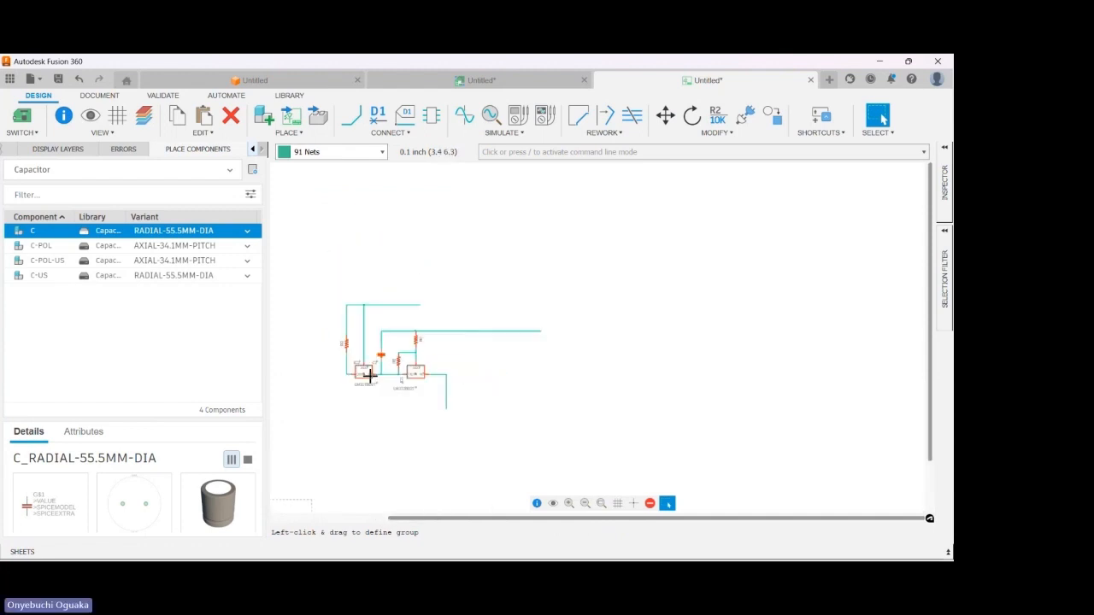
scroll(408, 309, up, 1)
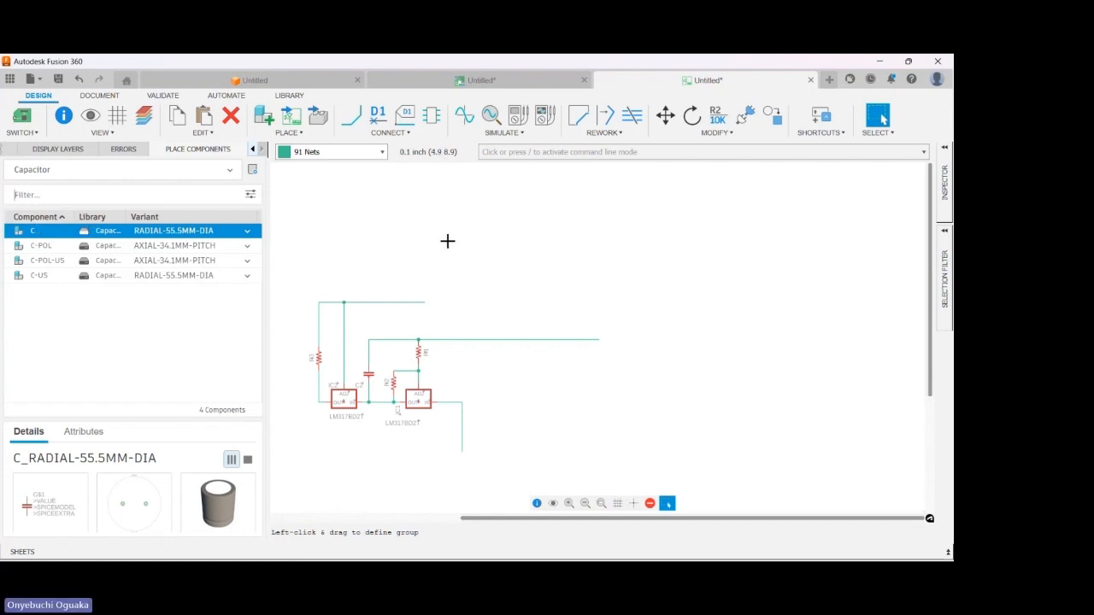
scroll(491, 262, down, 1)
scroll(491, 262, down, 2)
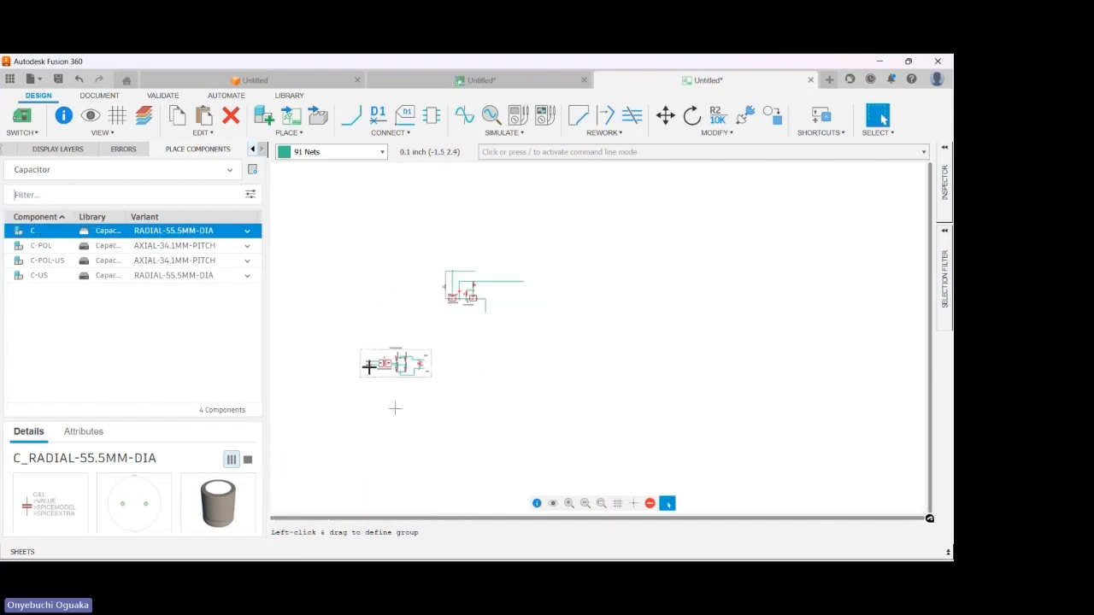
scroll(370, 365, up, 5)
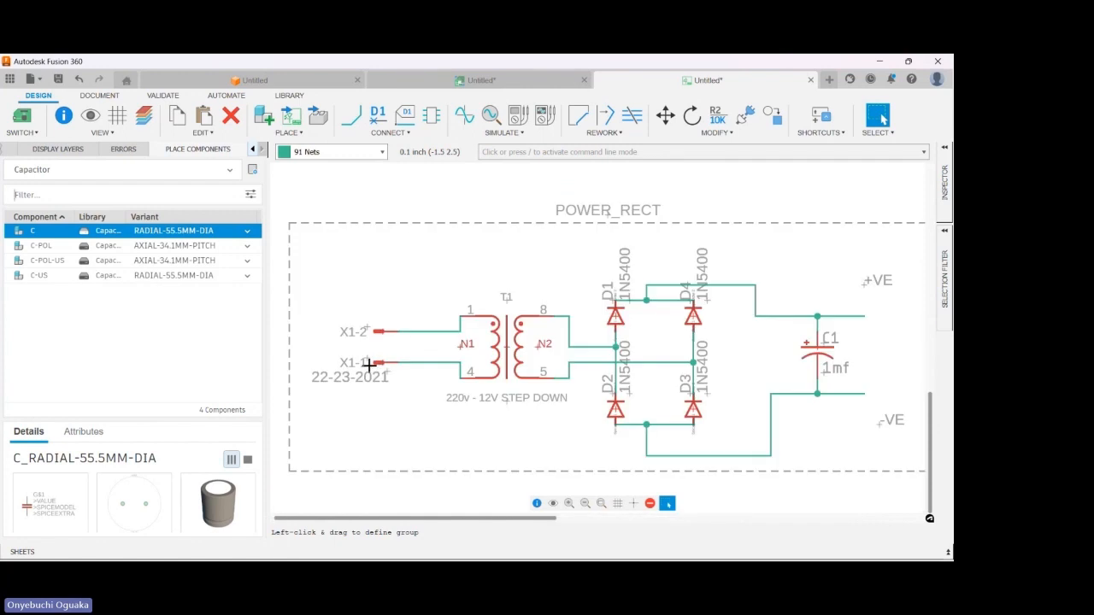
scroll(356, 382, down, 5)
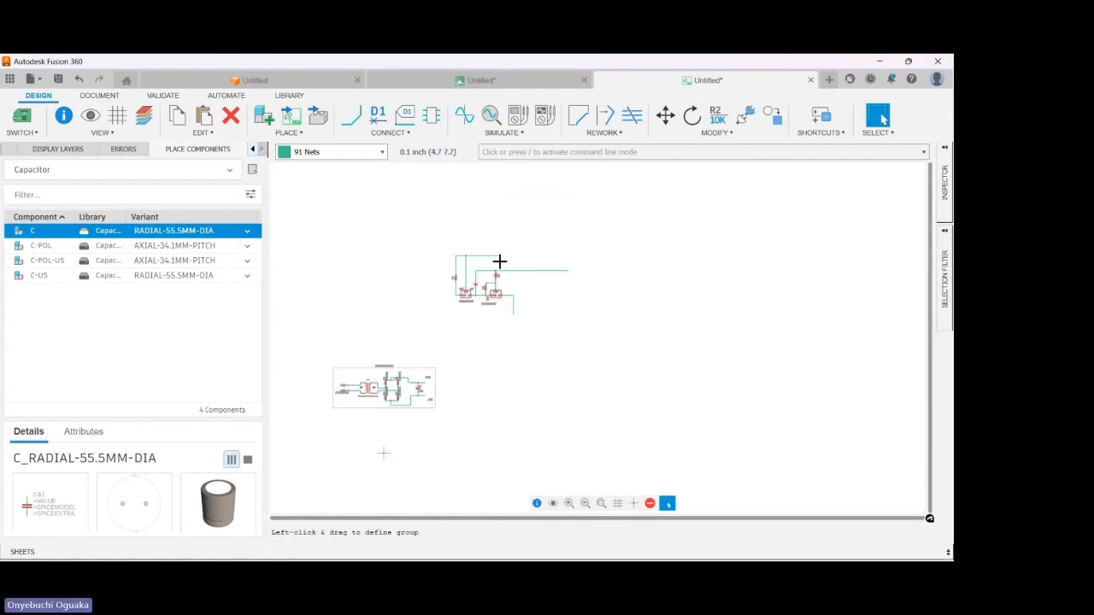
scroll(428, 304, down, 2)
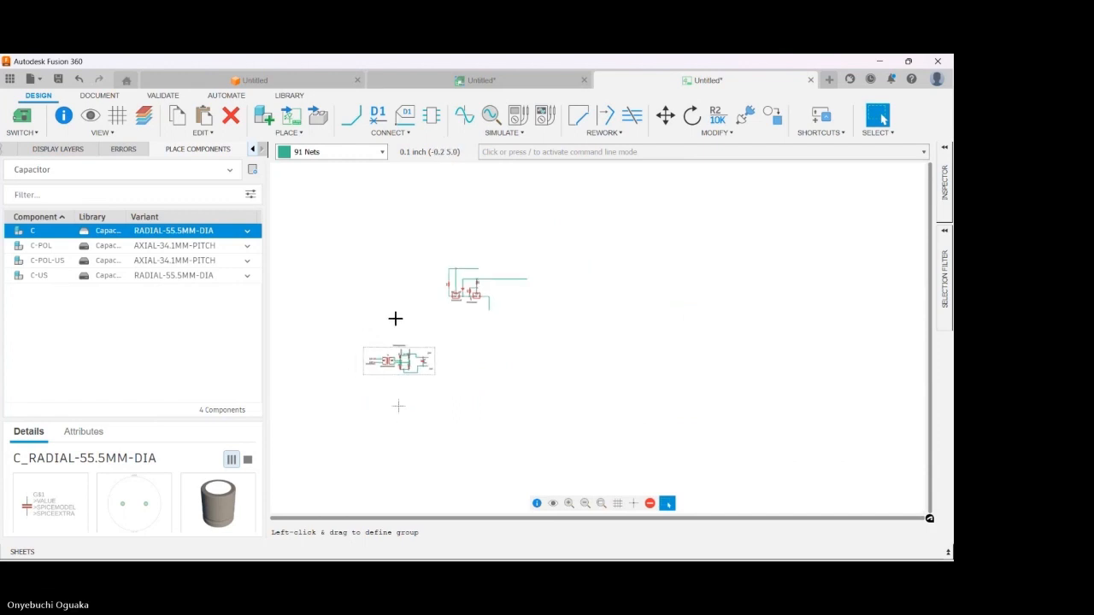
scroll(534, 252, up, 4)
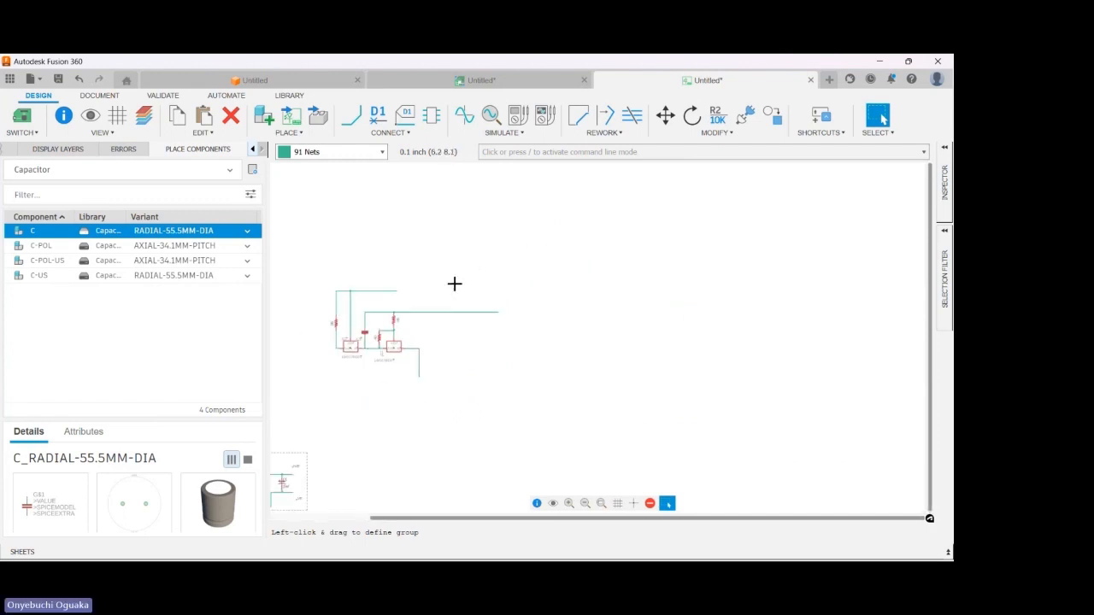
scroll(405, 288, up, 2)
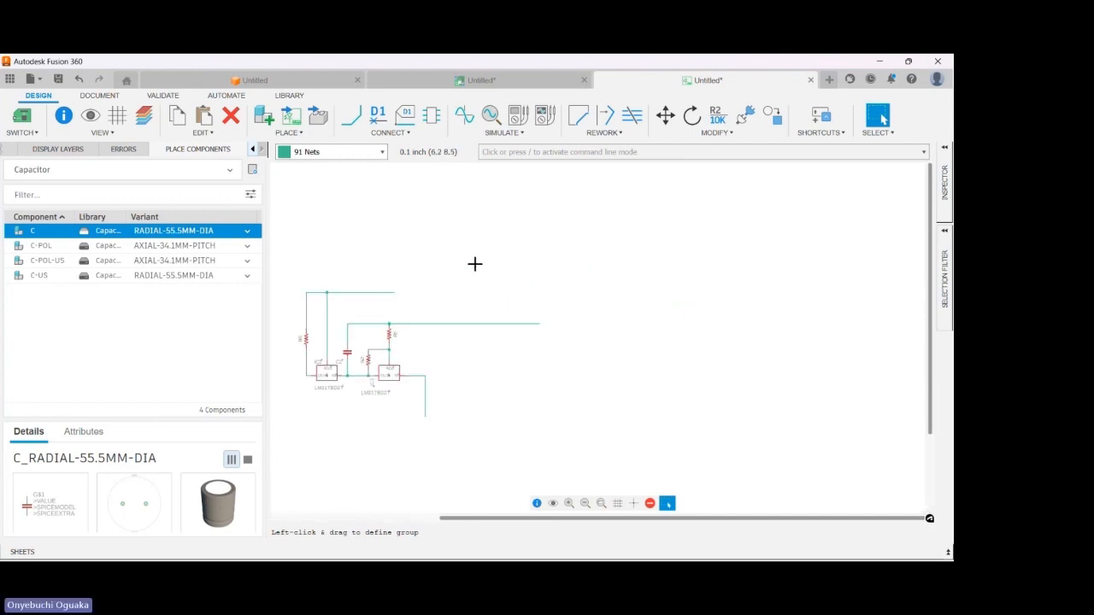
scroll(474, 264, down, 1)
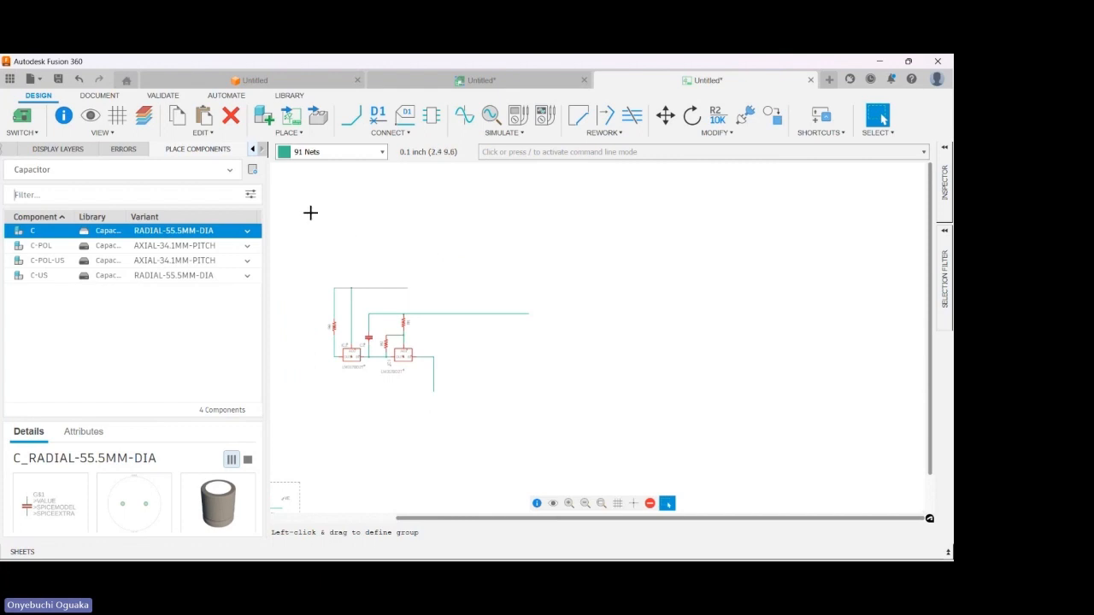
click(286, 96)
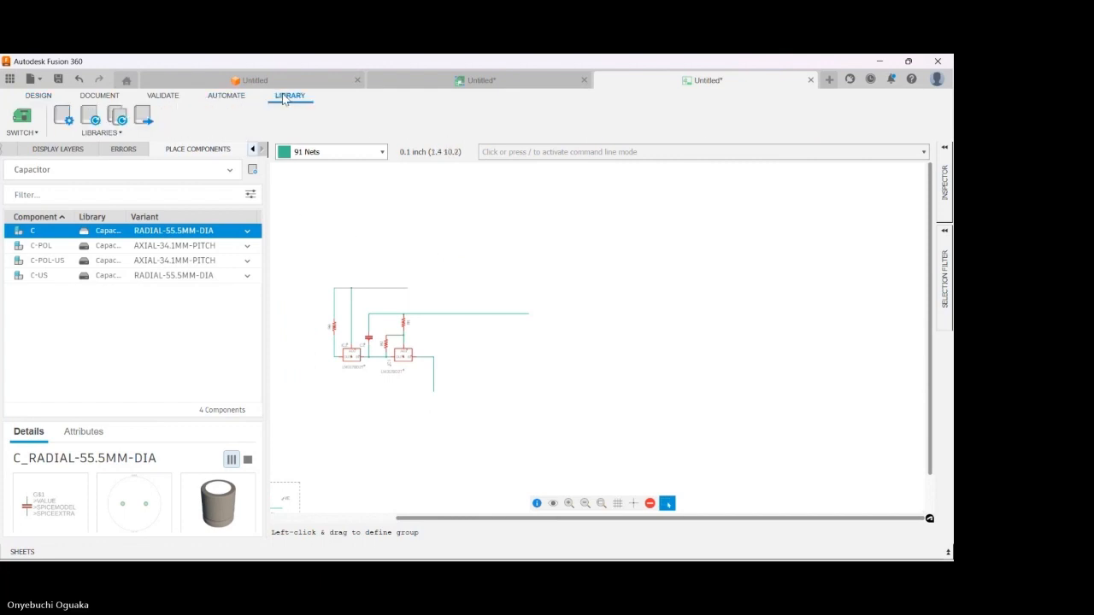
click(44, 96)
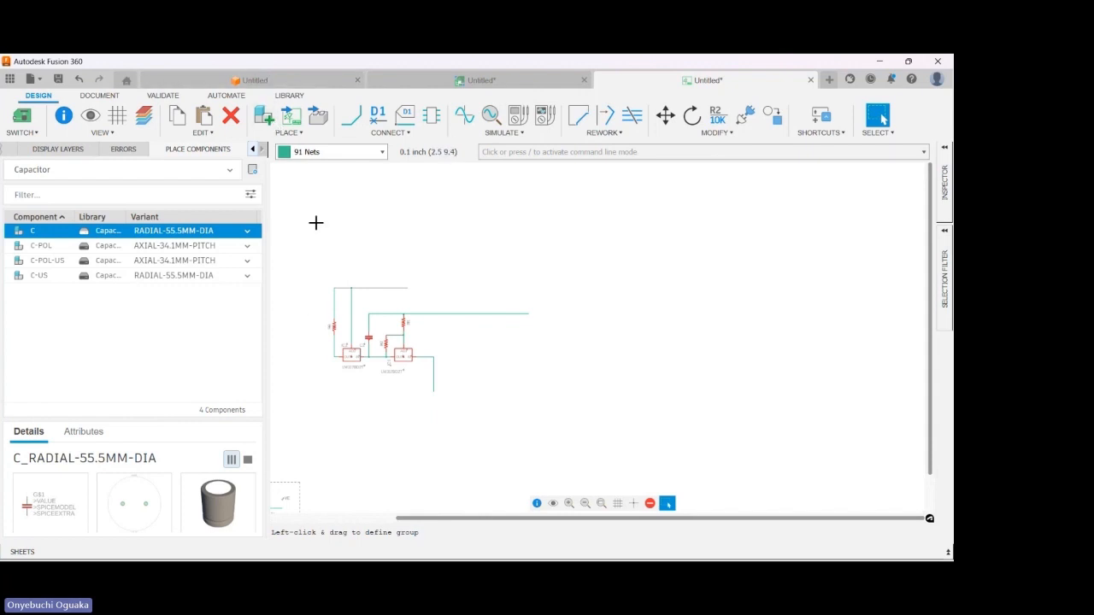
click(276, 83)
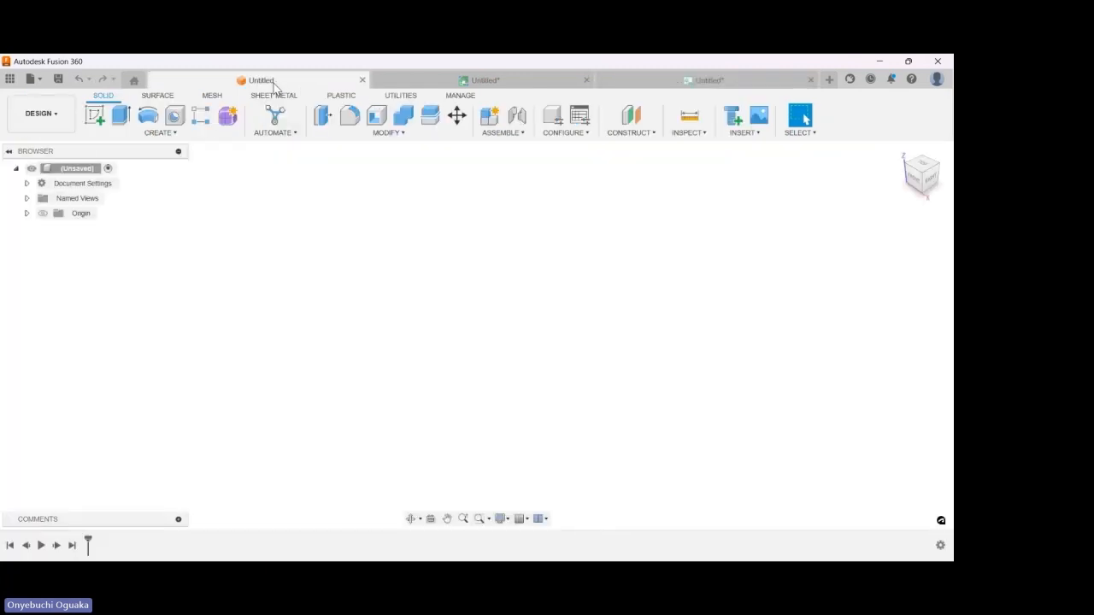
click(456, 98)
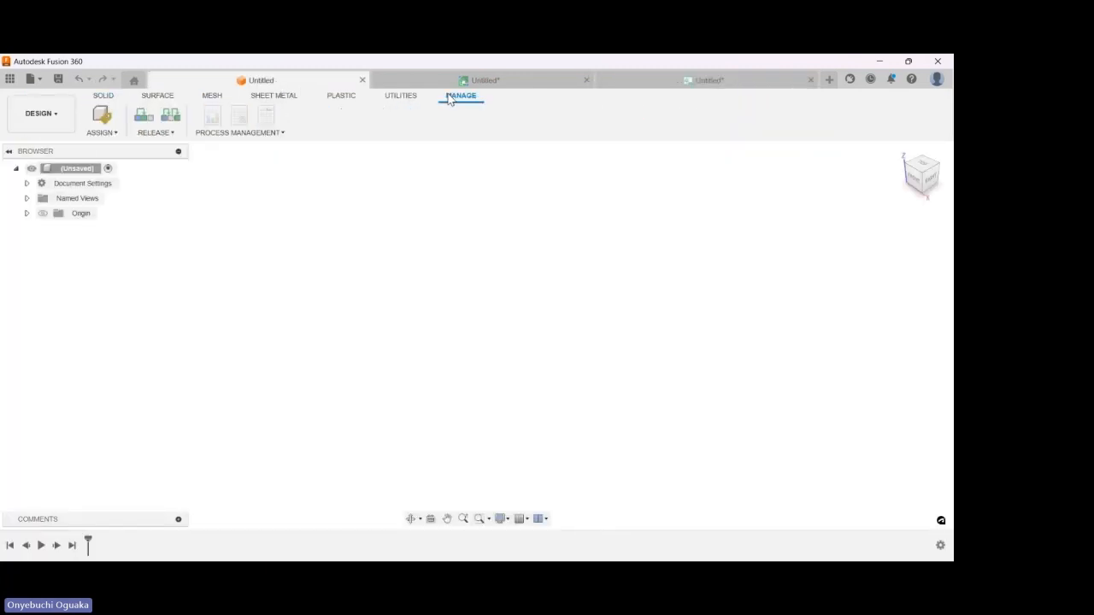
click(399, 99)
click(343, 97)
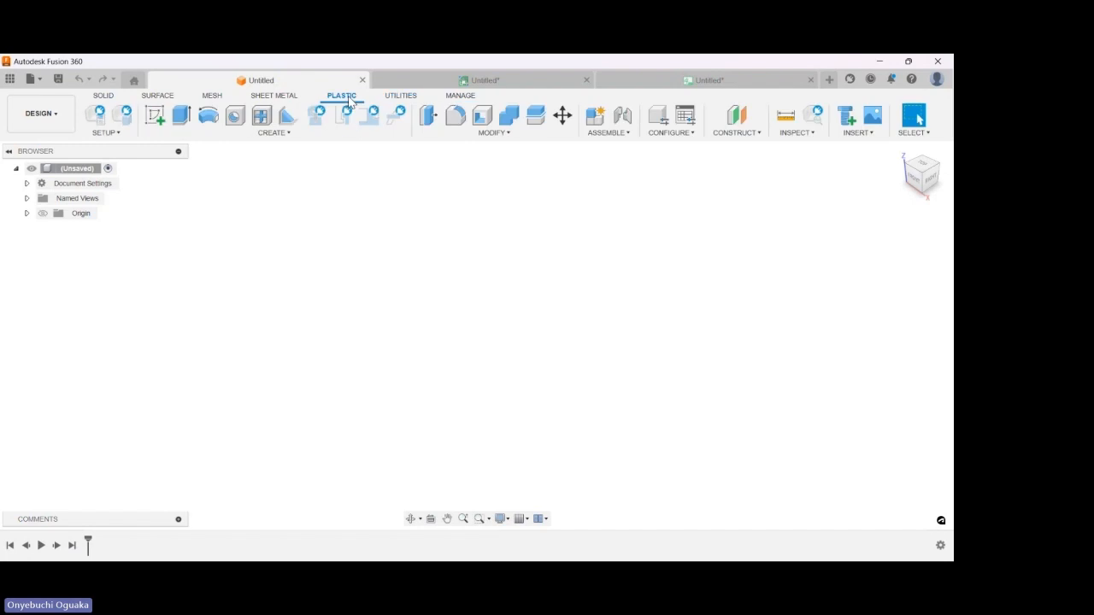
click(478, 80)
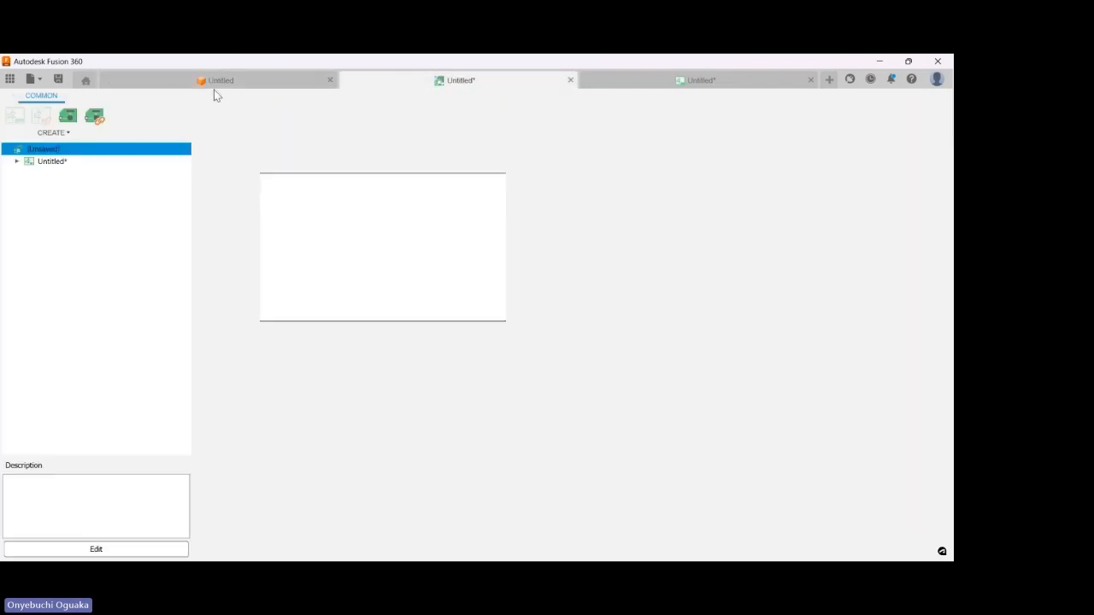
click(216, 89)
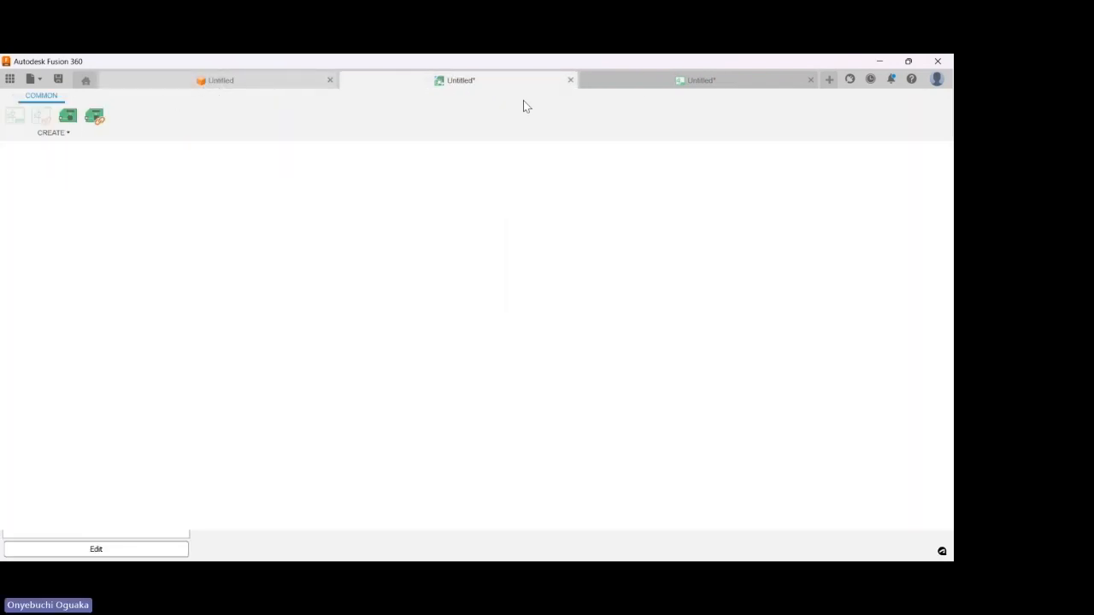
click(676, 81)
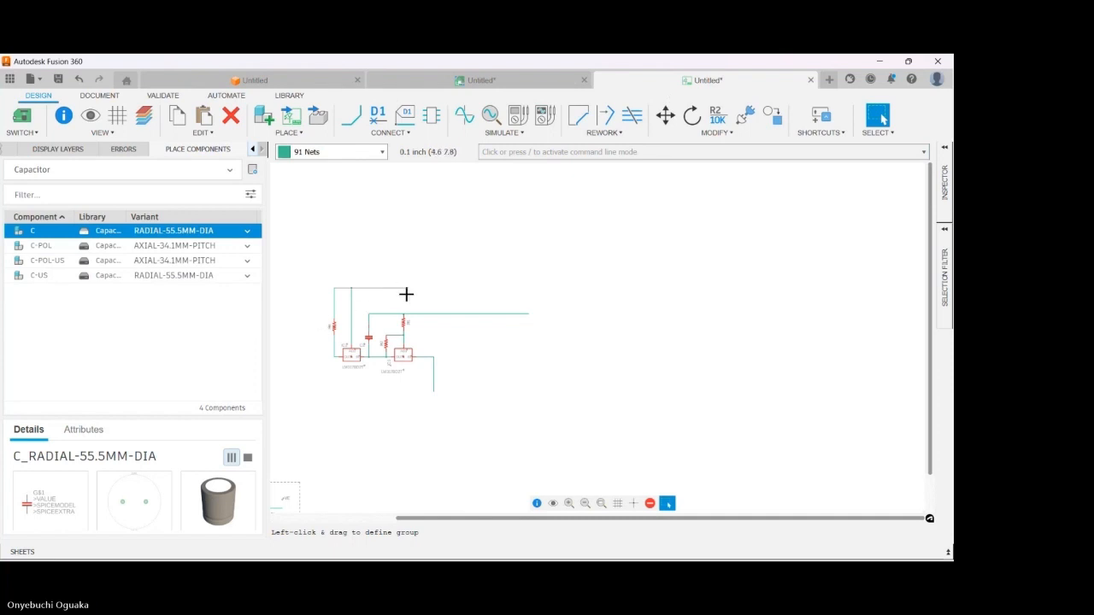
- Browse the available component libraries and load the Connectors v3 library
scroll(406, 287, down, 2)
scroll(406, 285, up, 3)
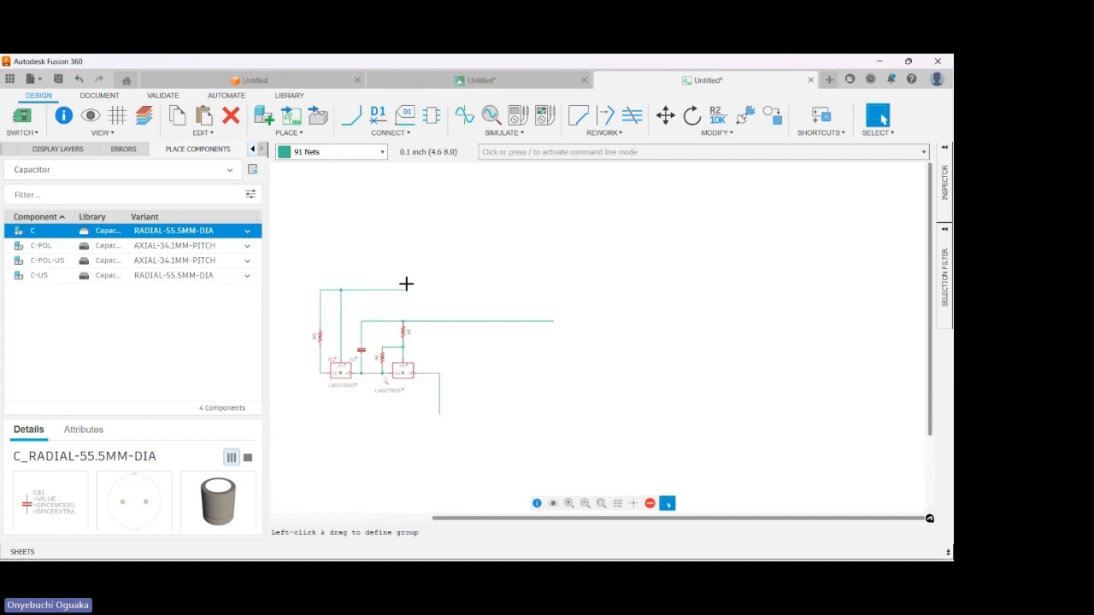
scroll(406, 284, up, 1)
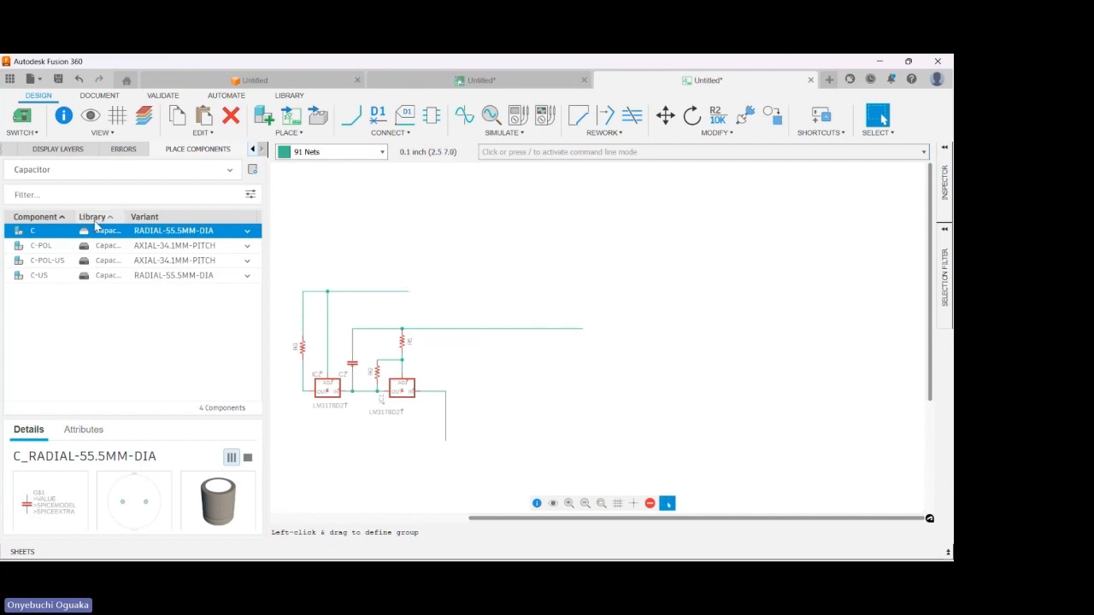
click(88, 193)
click(90, 169)
click(52, 192)
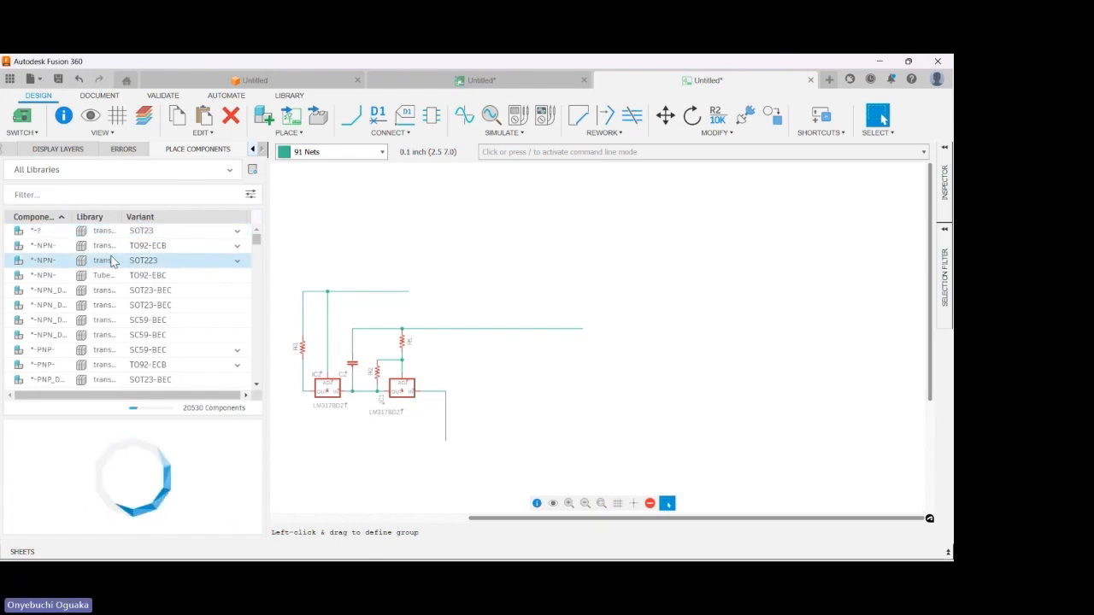
click(59, 175)
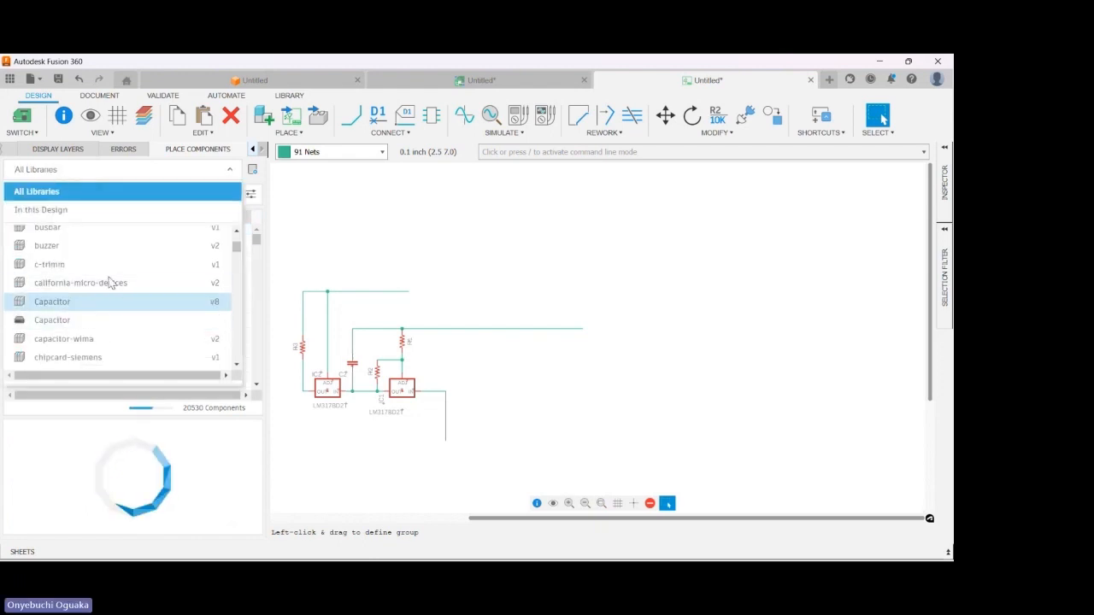
scroll(76, 242, down, 3)
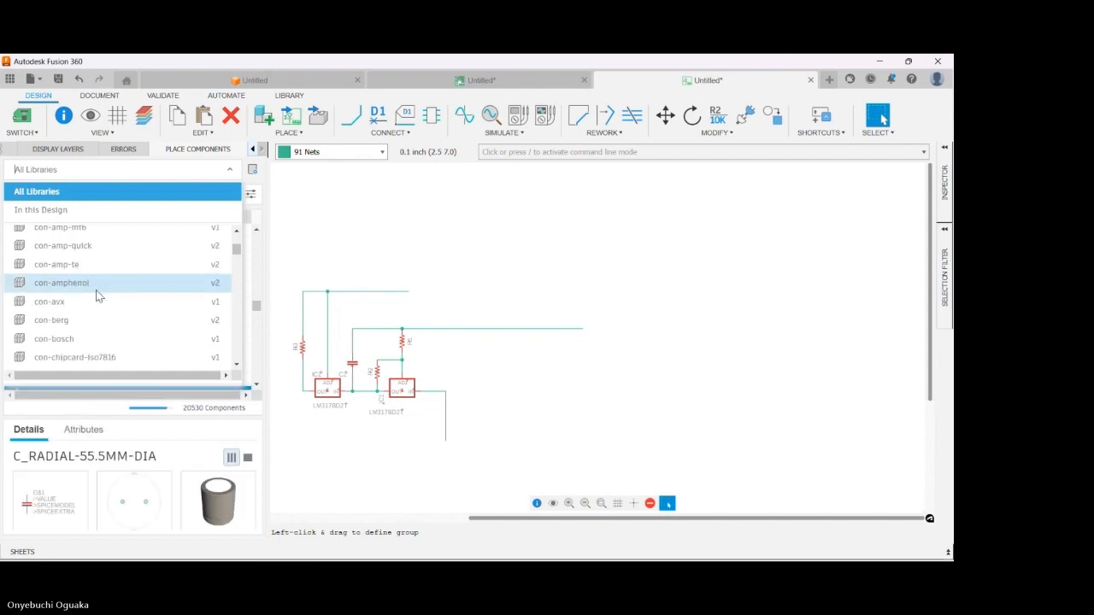
scroll(98, 294, down, 3)
scroll(96, 295, down, 10)
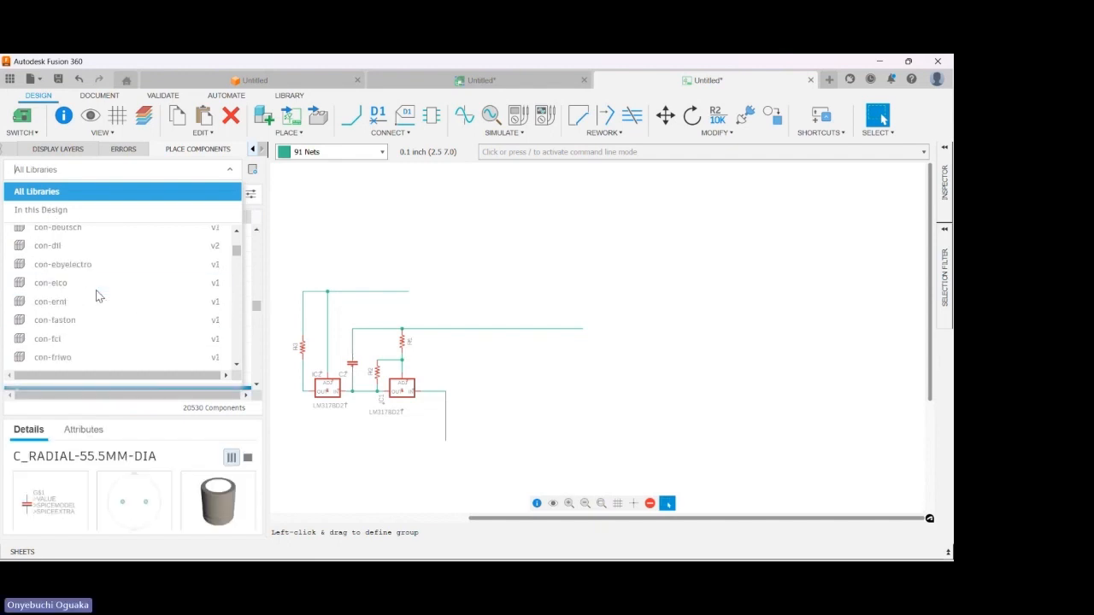
scroll(98, 291, down, 10)
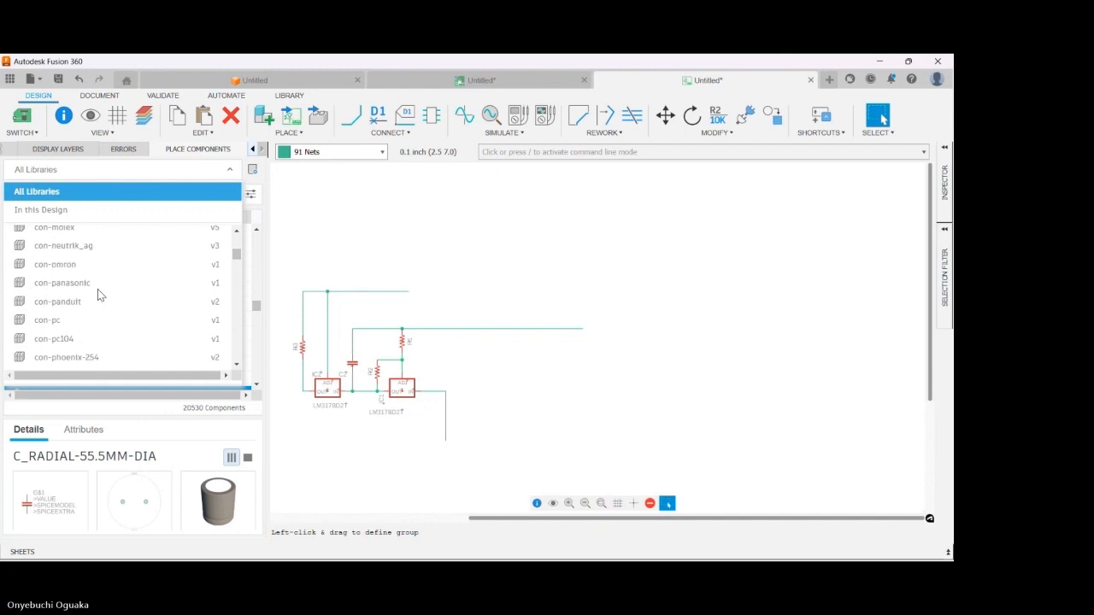
scroll(98, 295, up, 6)
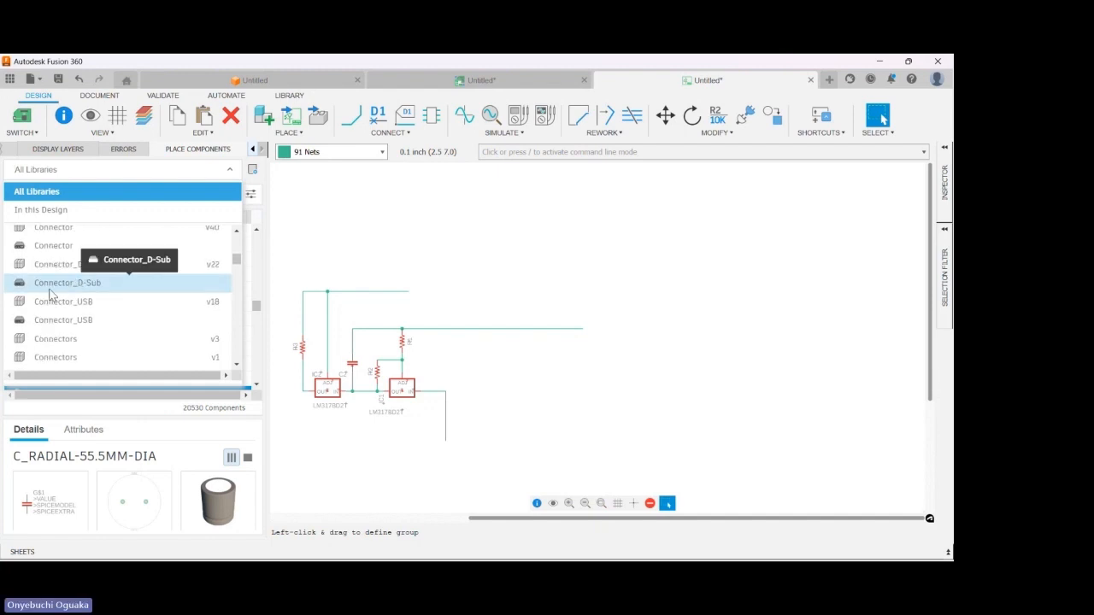
click(56, 342)
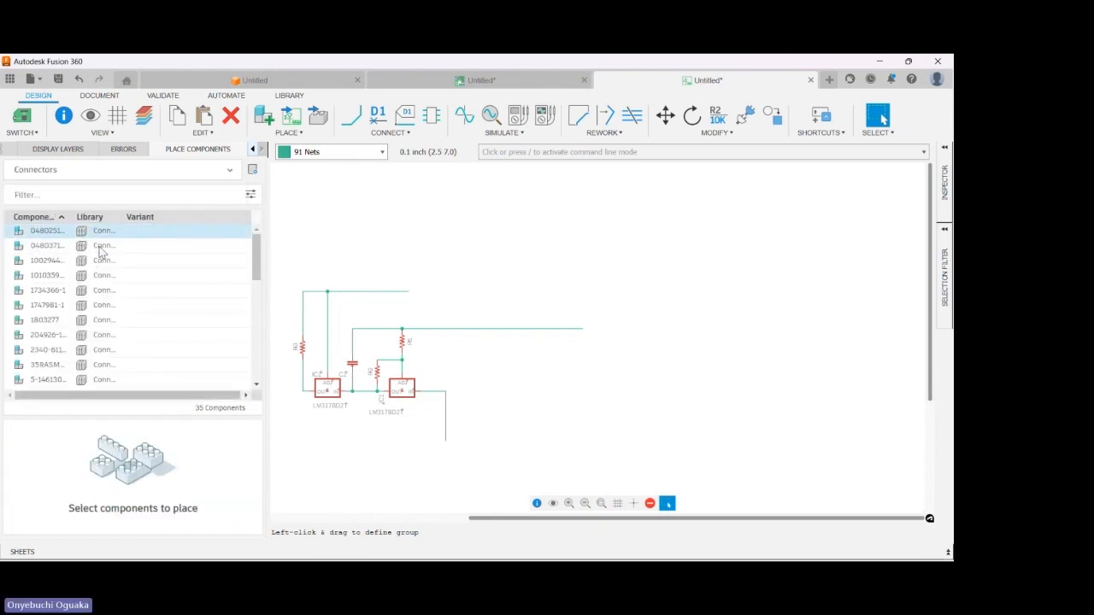
click(98, 248)
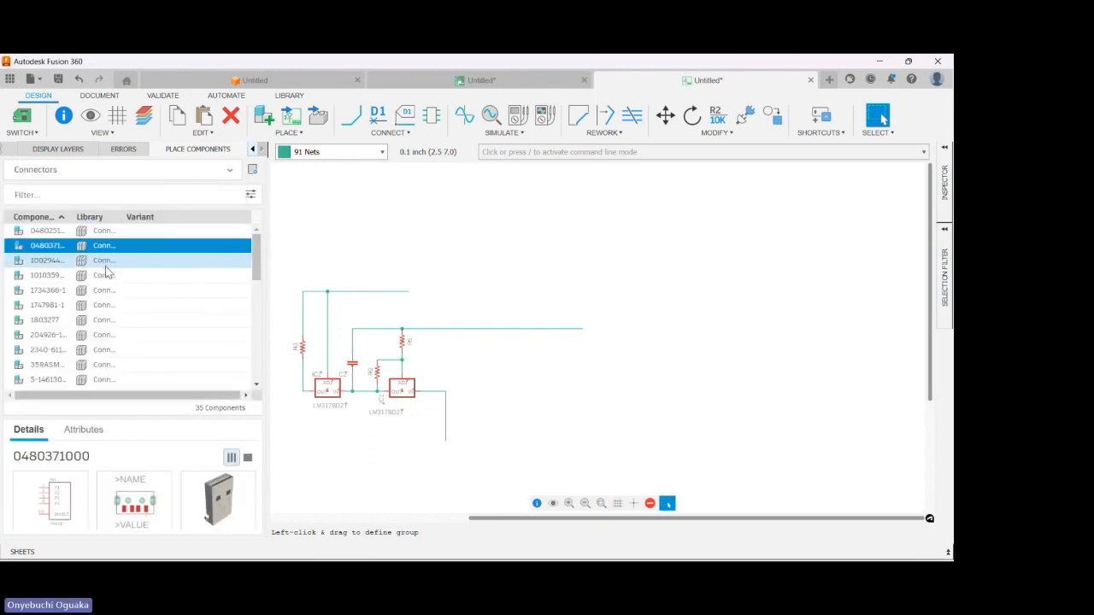
click(105, 264)
click(110, 277)
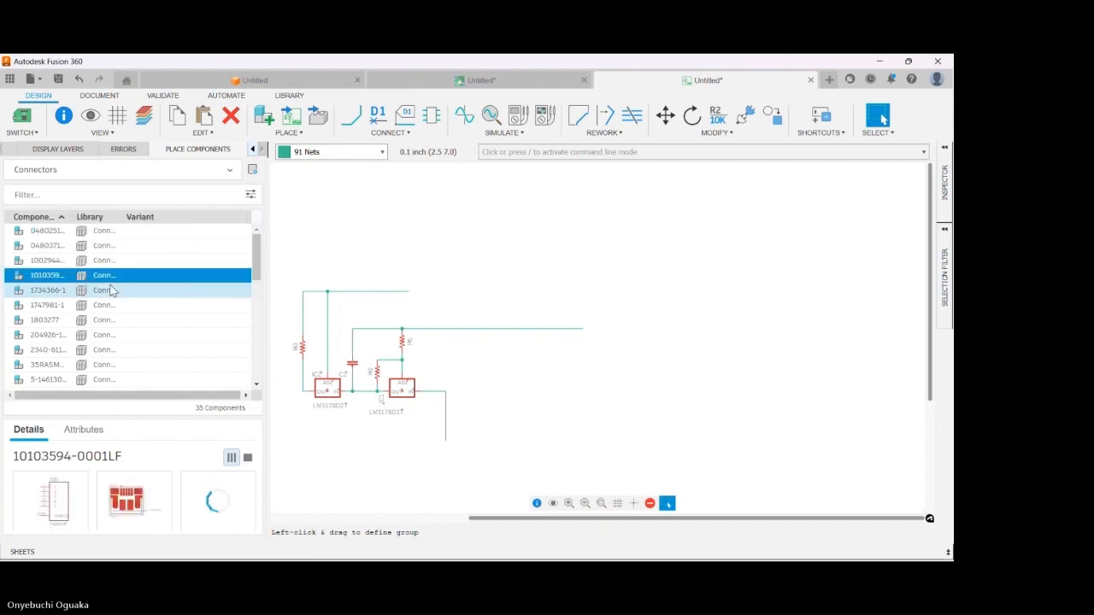
click(112, 291)
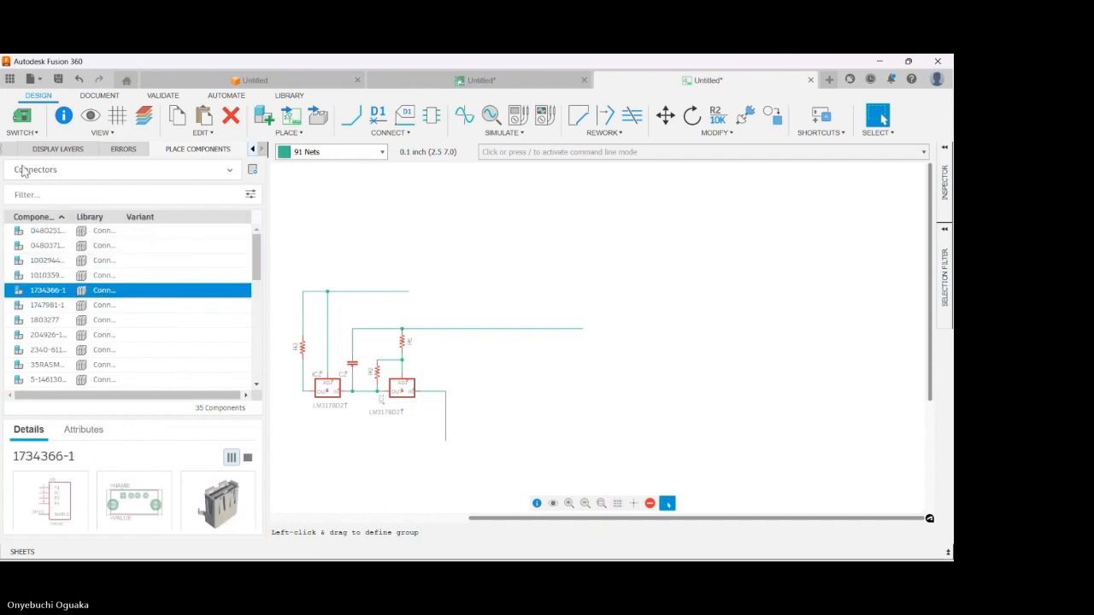
- Switch the component library to the local Connector library and preview its parts, including 10029449, 2828XX-3, 2828XX-2 and 35RASMT4BHNTRX
click(46, 174)
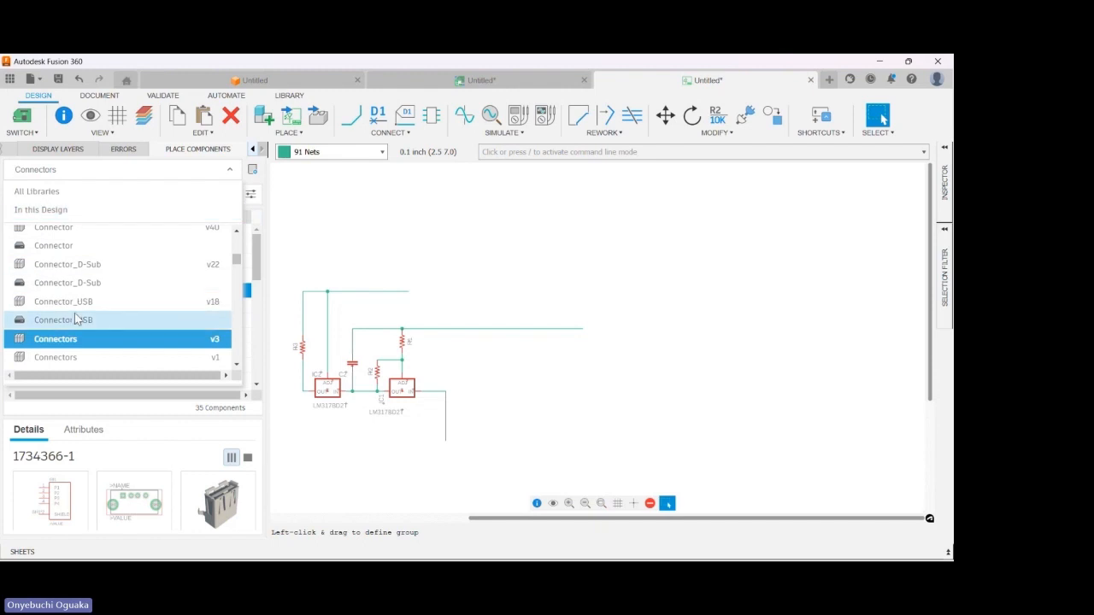
click(58, 246)
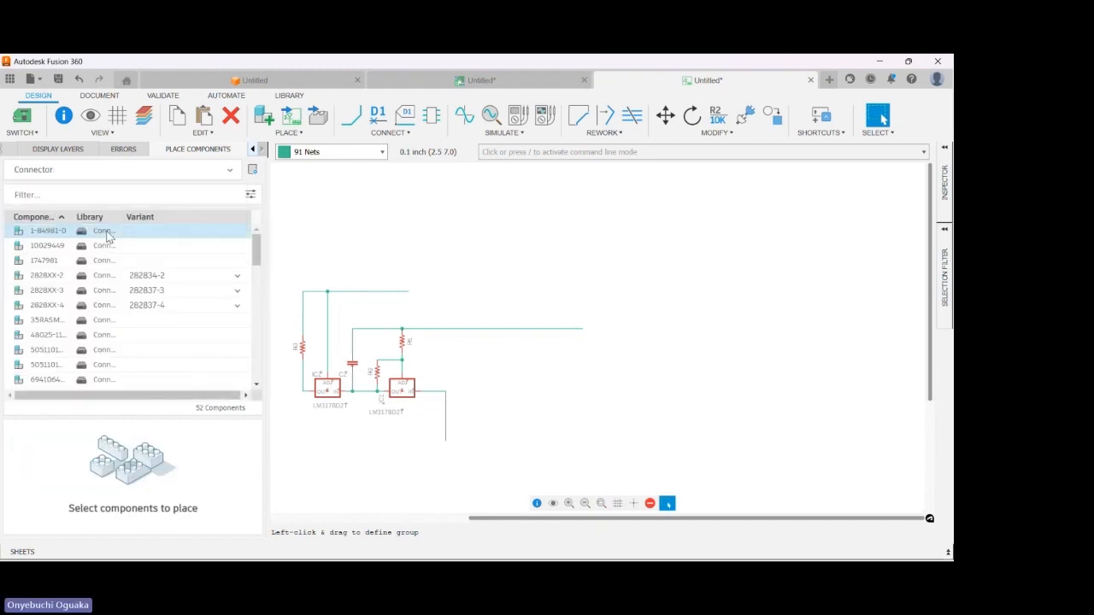
click(105, 233)
click(106, 247)
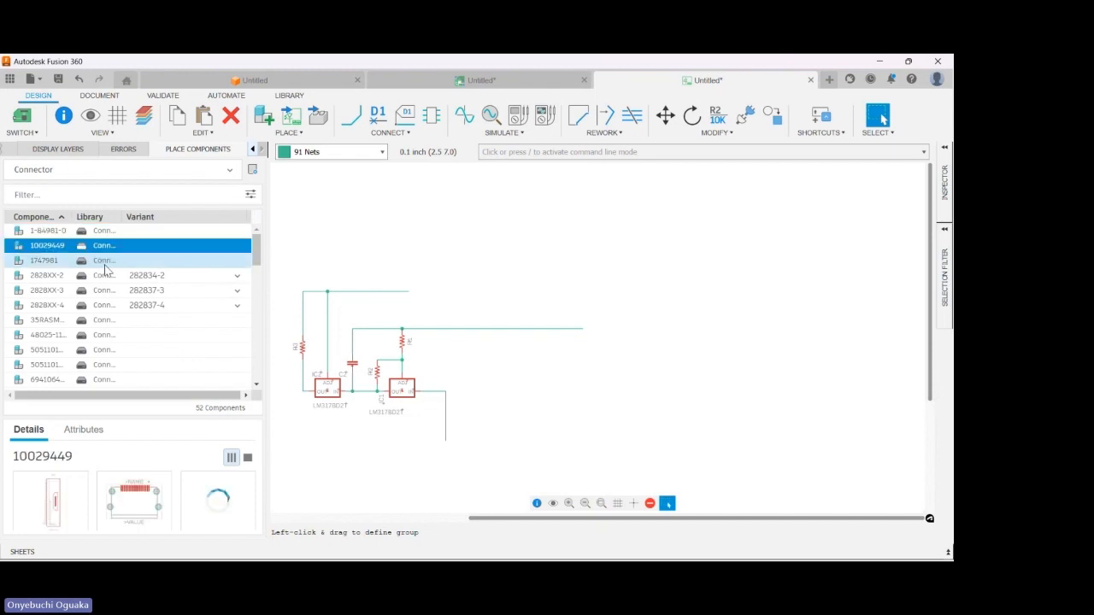
click(105, 261)
click(103, 290)
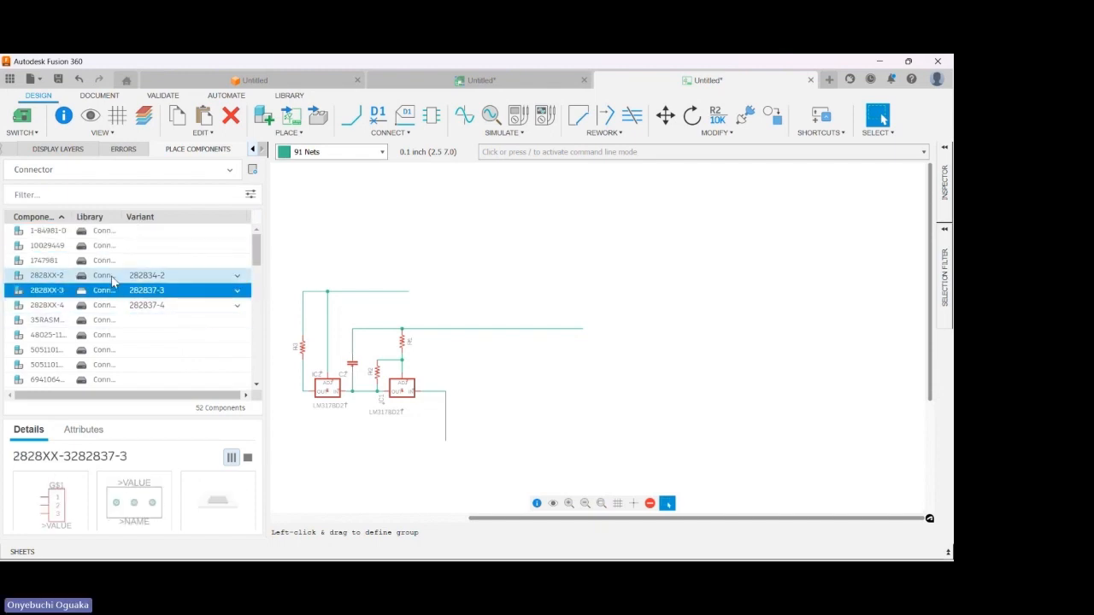
click(112, 278)
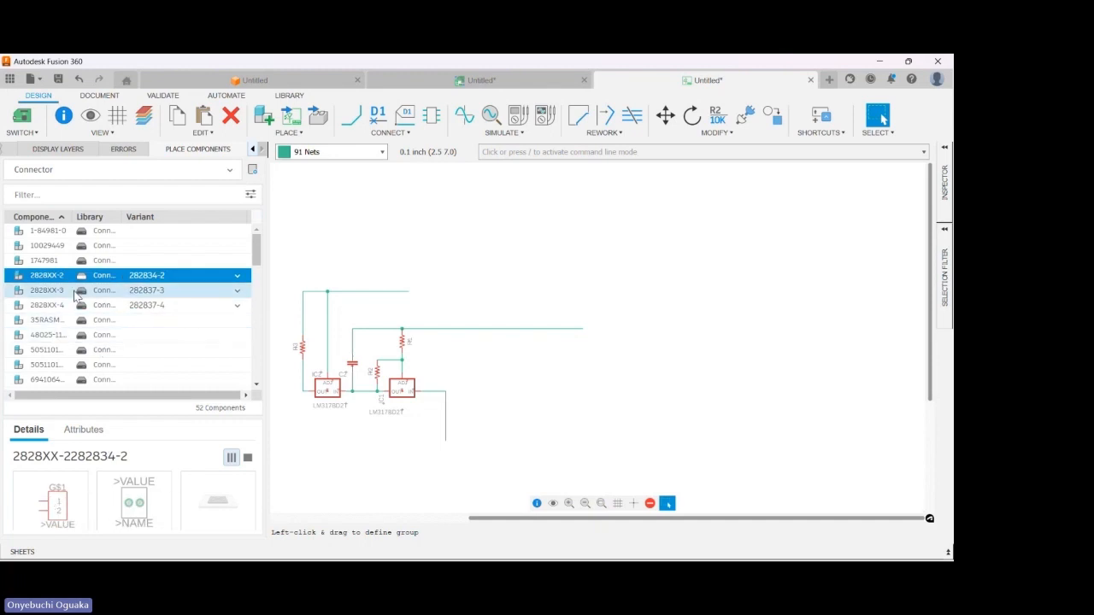
click(76, 322)
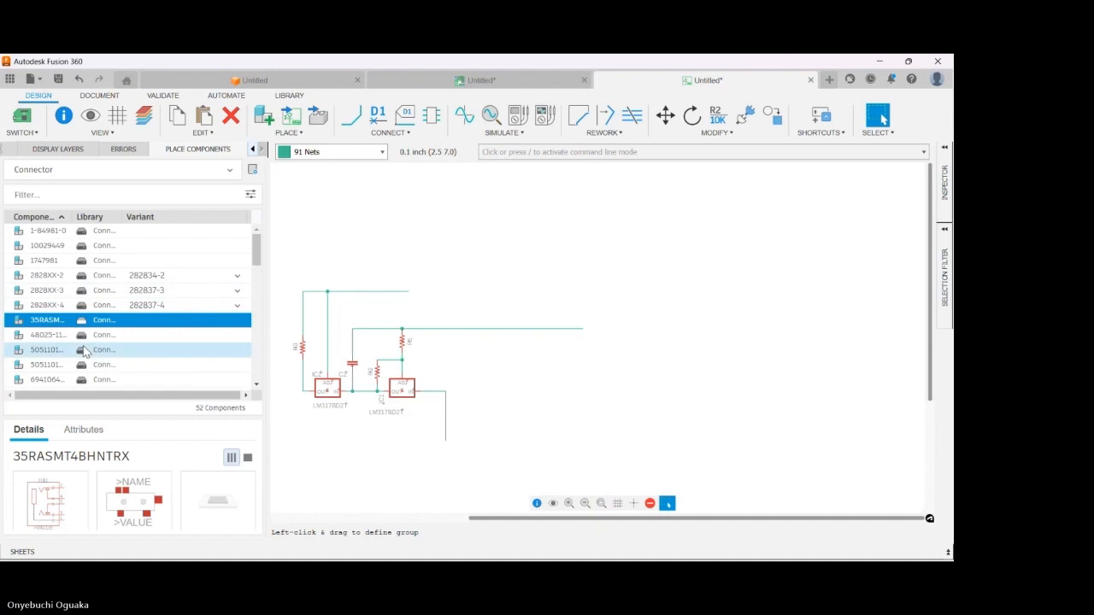
click(77, 350)
- Place three 2828XX-2 connectors, variant 282834-2, rotated with pins facing up, in a row beside the upper regulator net
click(82, 276)
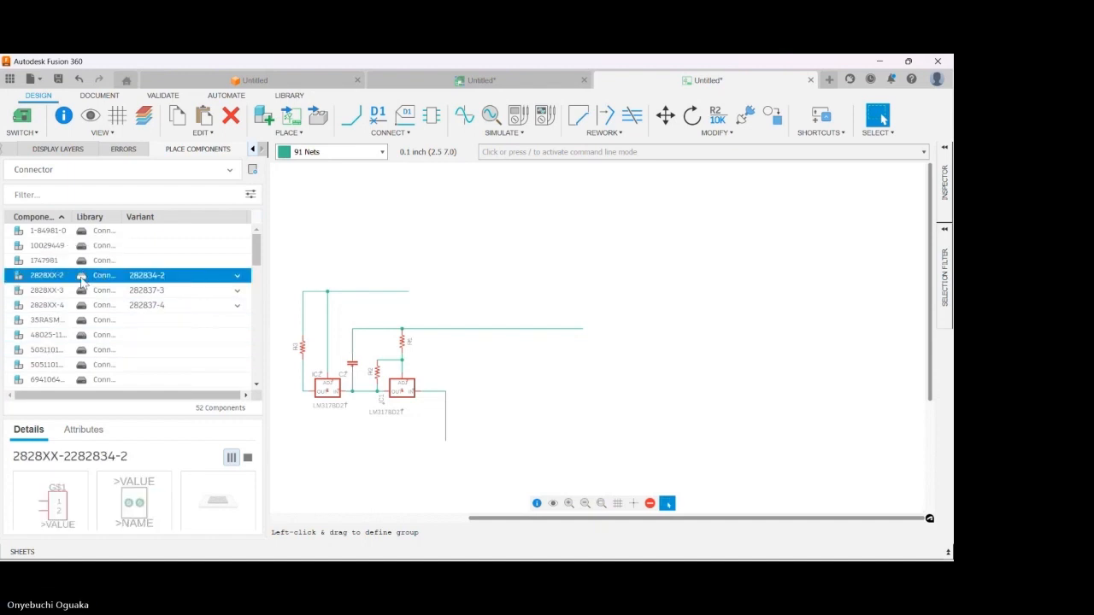
drag(82, 285, 505, 273)
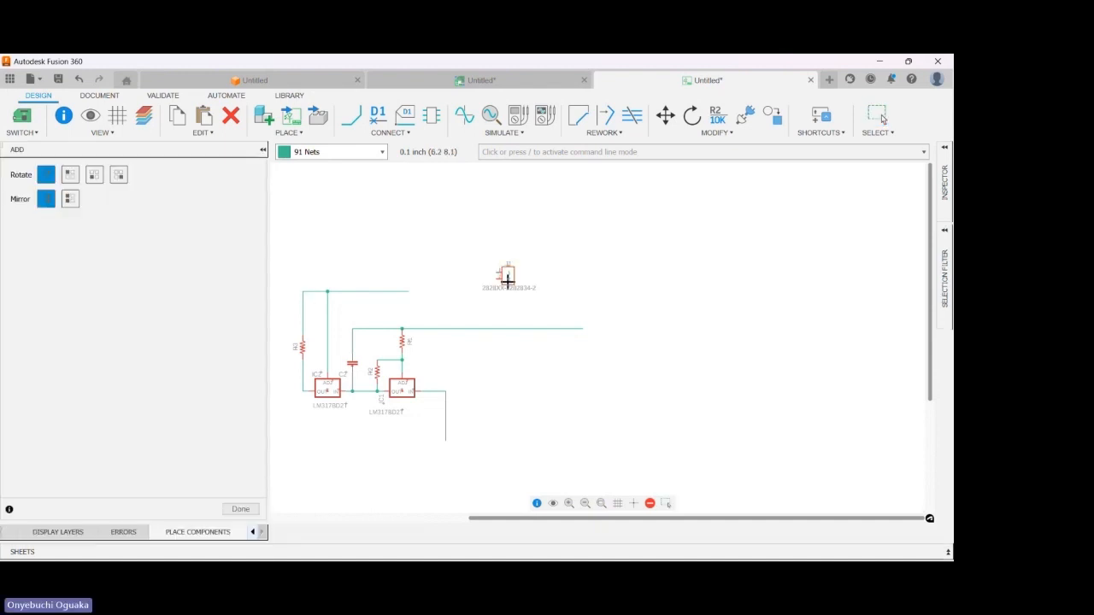
right_click(475, 297)
right_click(471, 296)
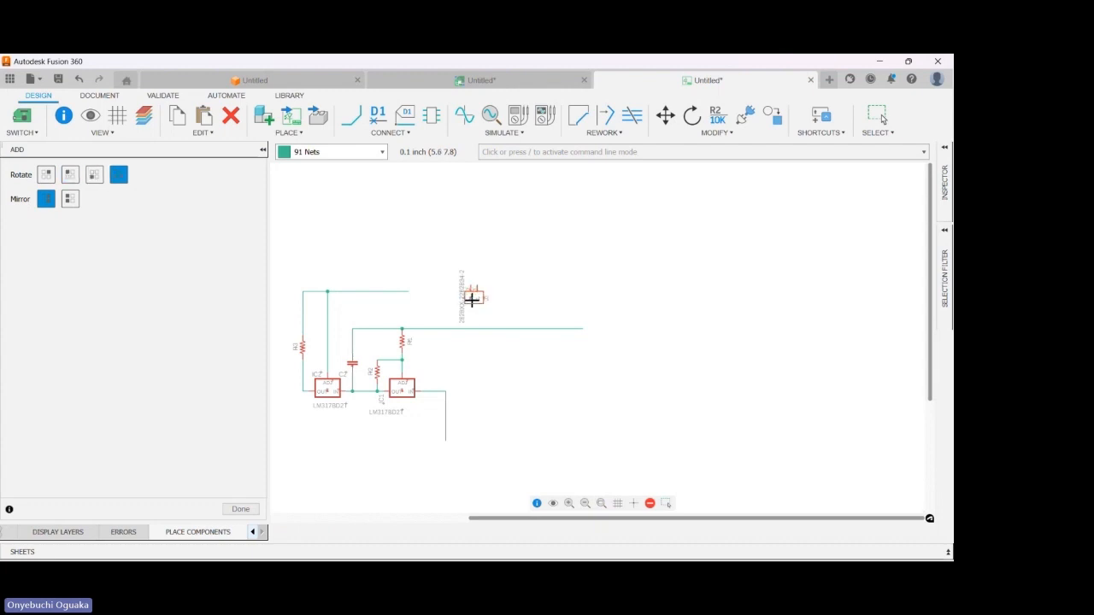
click(426, 301)
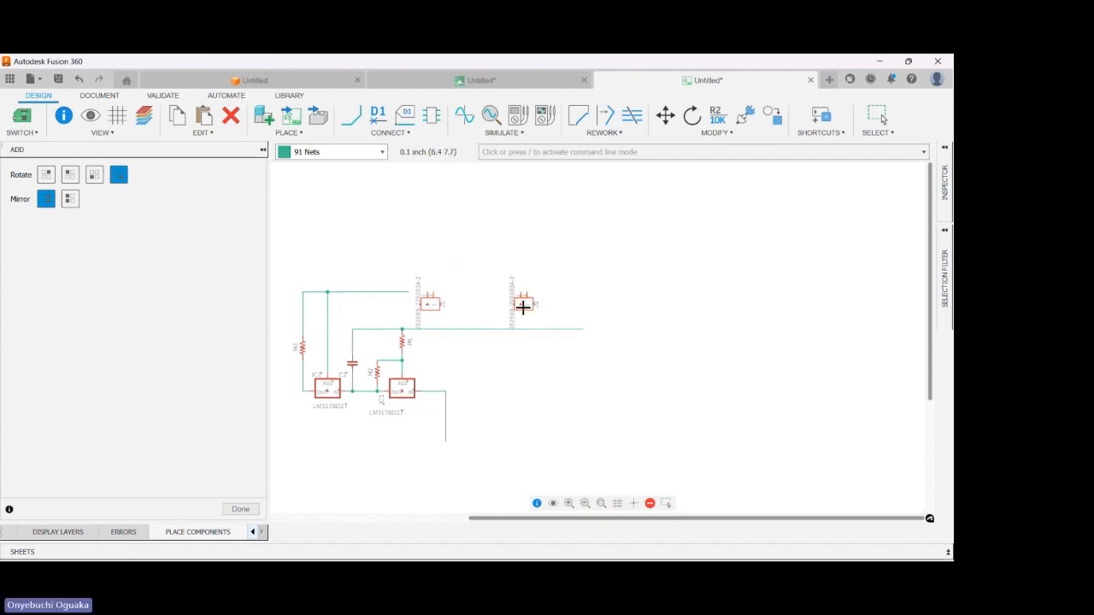
click(523, 307)
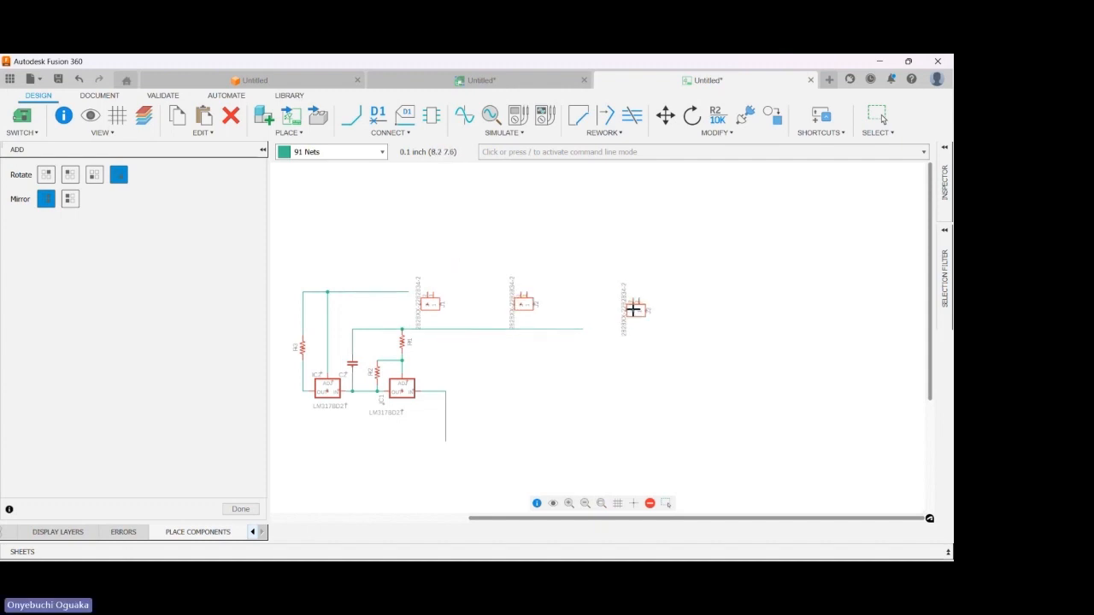
click(616, 303)
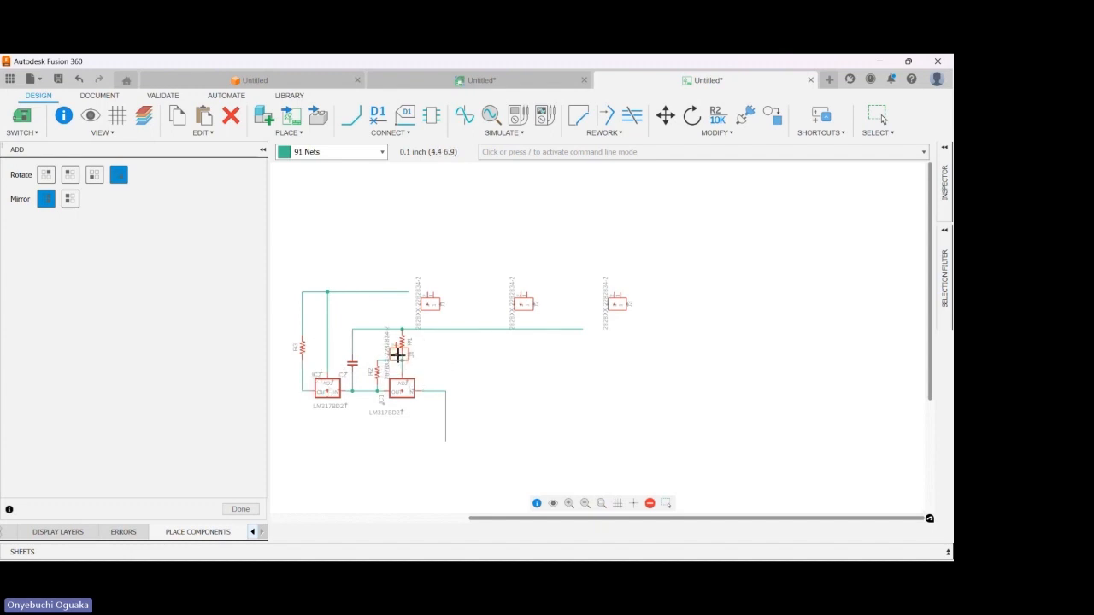
key(Escape)
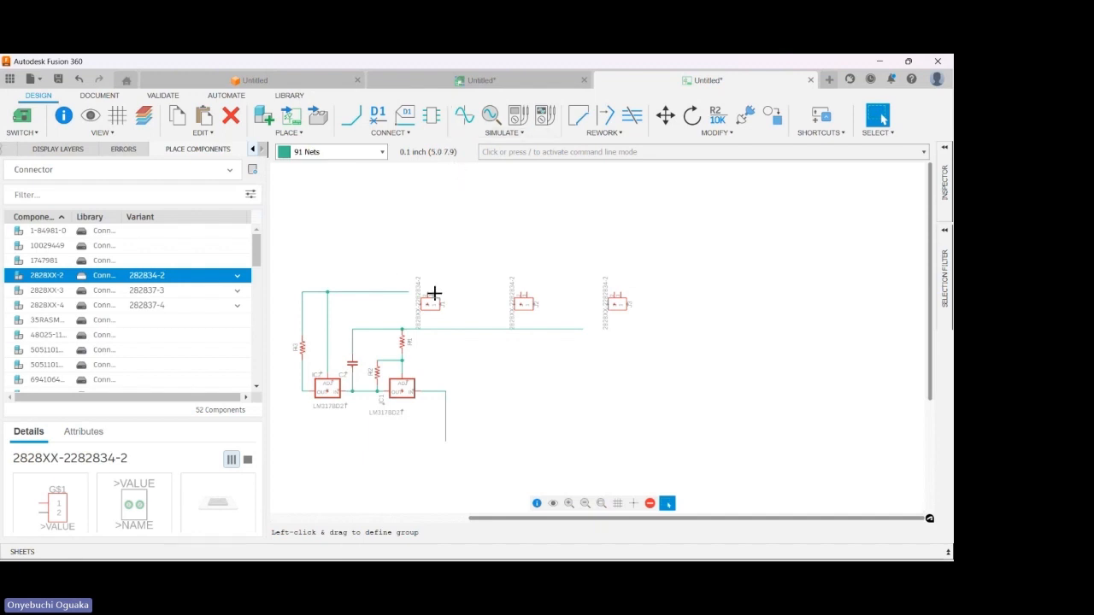
- Wire the upper regulator net to J1 pin 2 and chain J1, J2 and J3 in series with nets between pins 1 and 2
scroll(436, 297, up, 5)
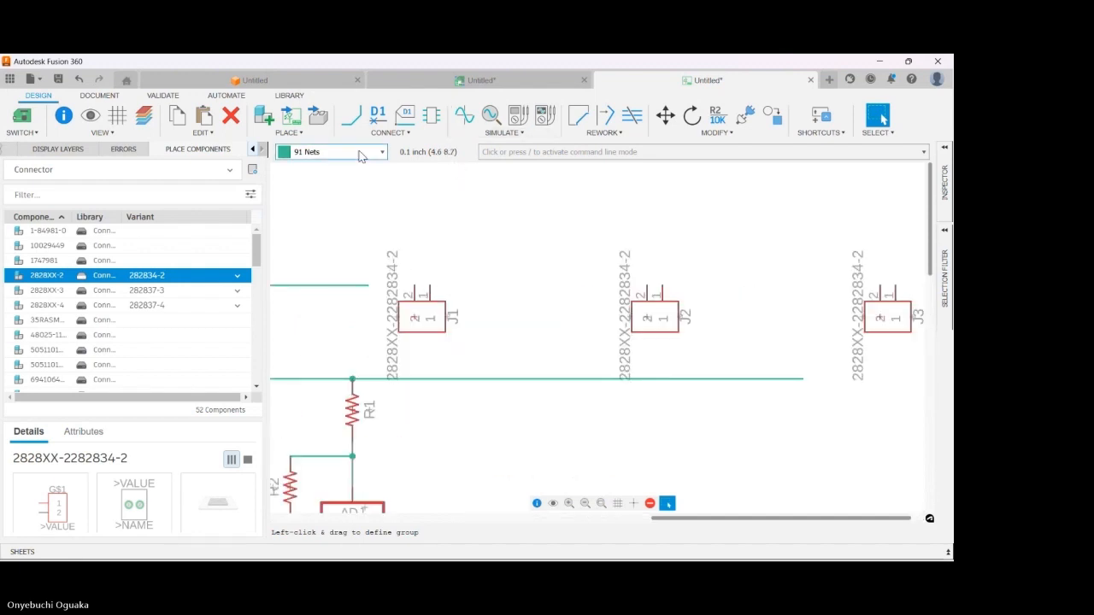
click(354, 116)
click(409, 286)
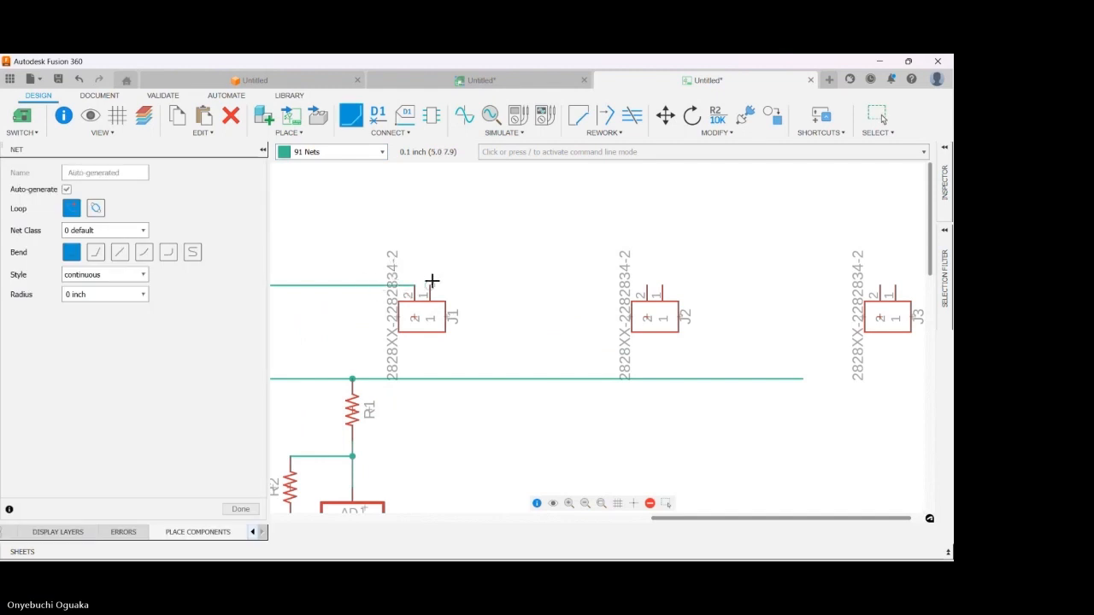
click(433, 283)
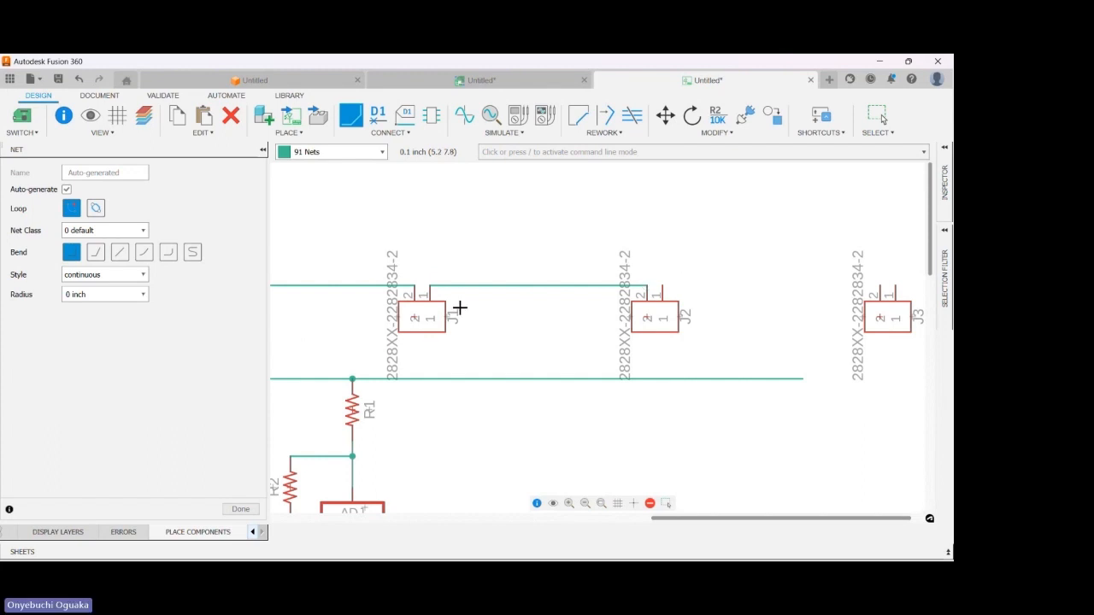
scroll(393, 313, down, 5)
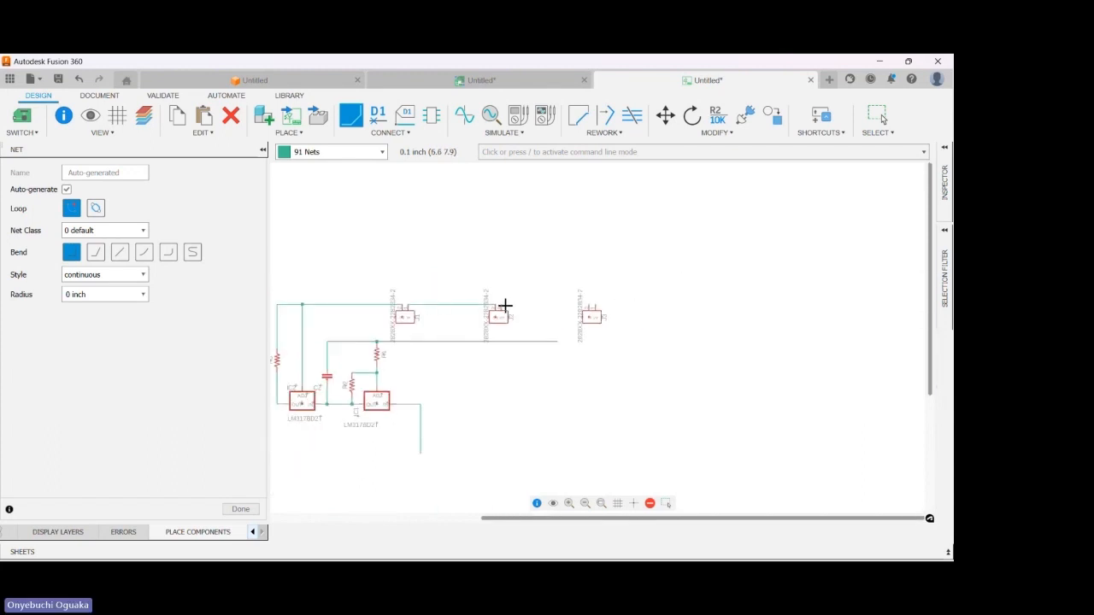
click(504, 305)
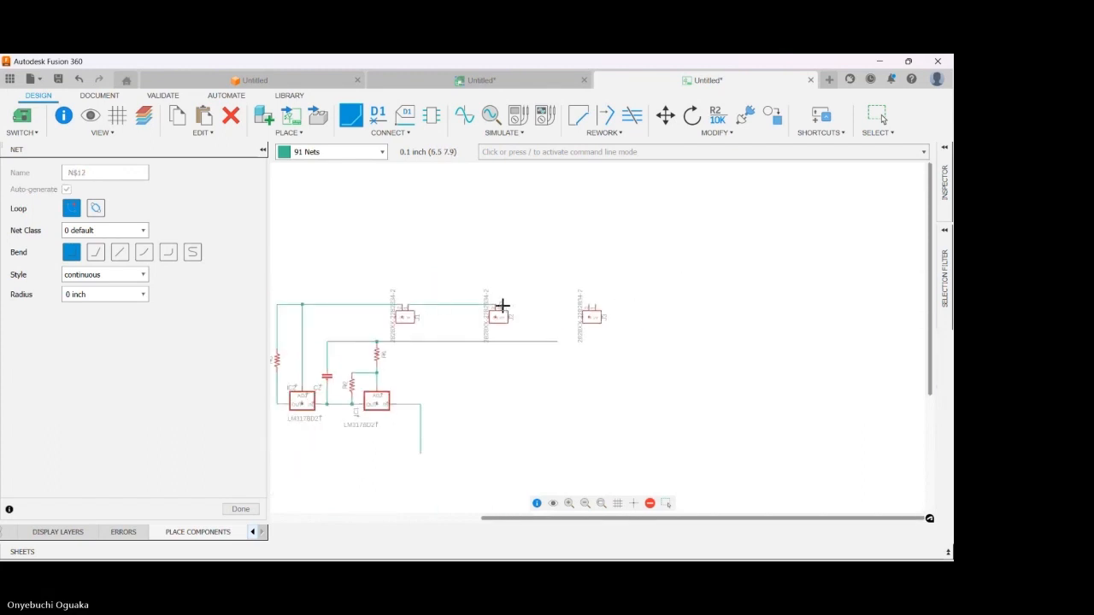
click(586, 305)
- Route a net from J3 pin 1 around and back, ending it in an open vertical stub beside IC1's input net
click(598, 304)
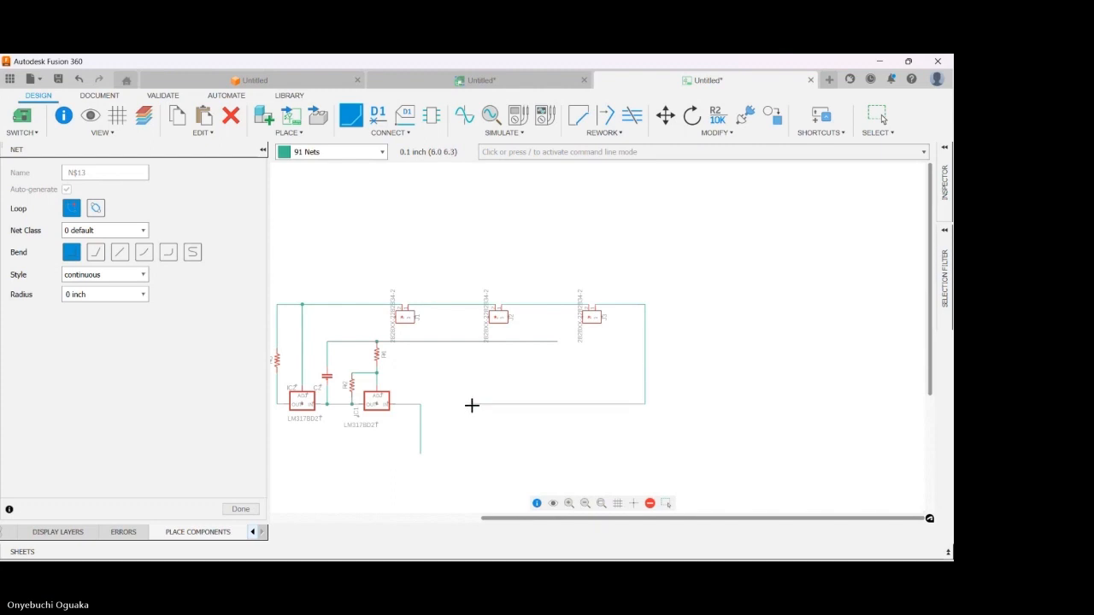
click(451, 453)
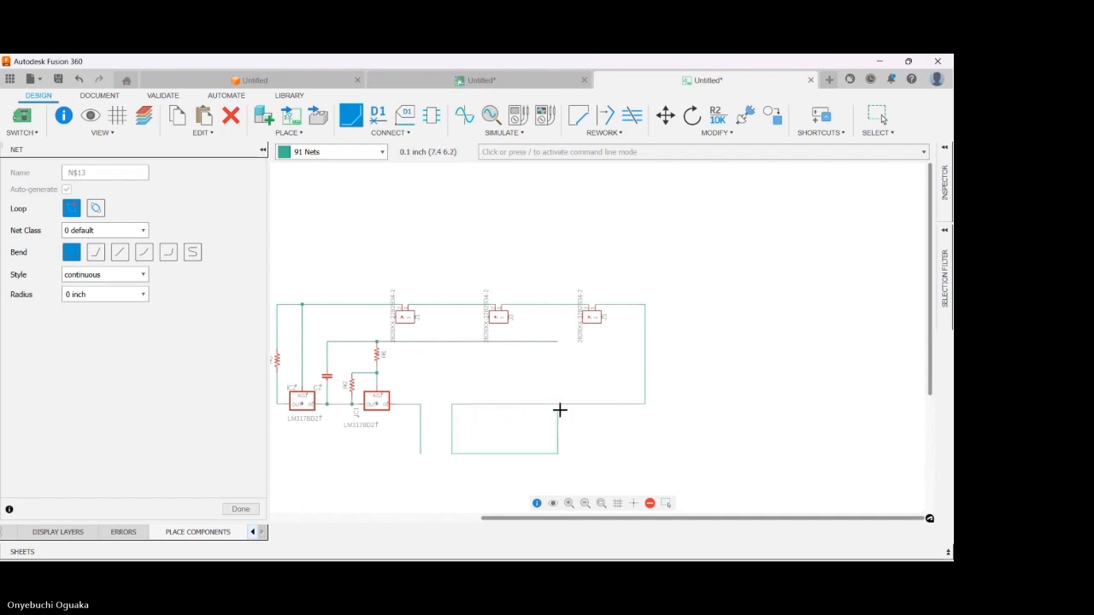
key(Escape)
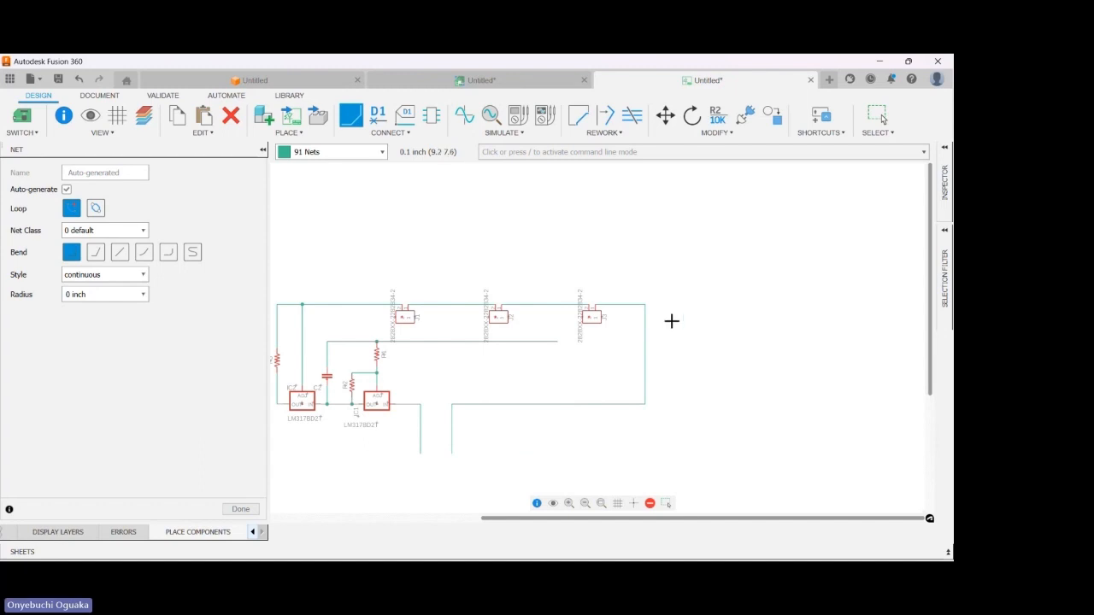
scroll(672, 321, down, 1)
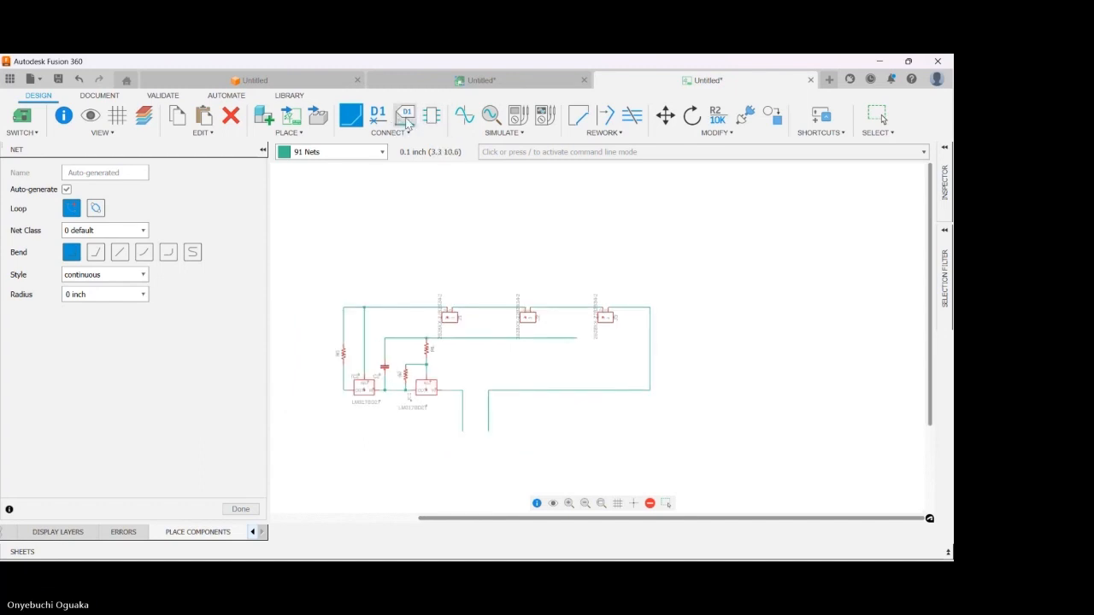
click(377, 115)
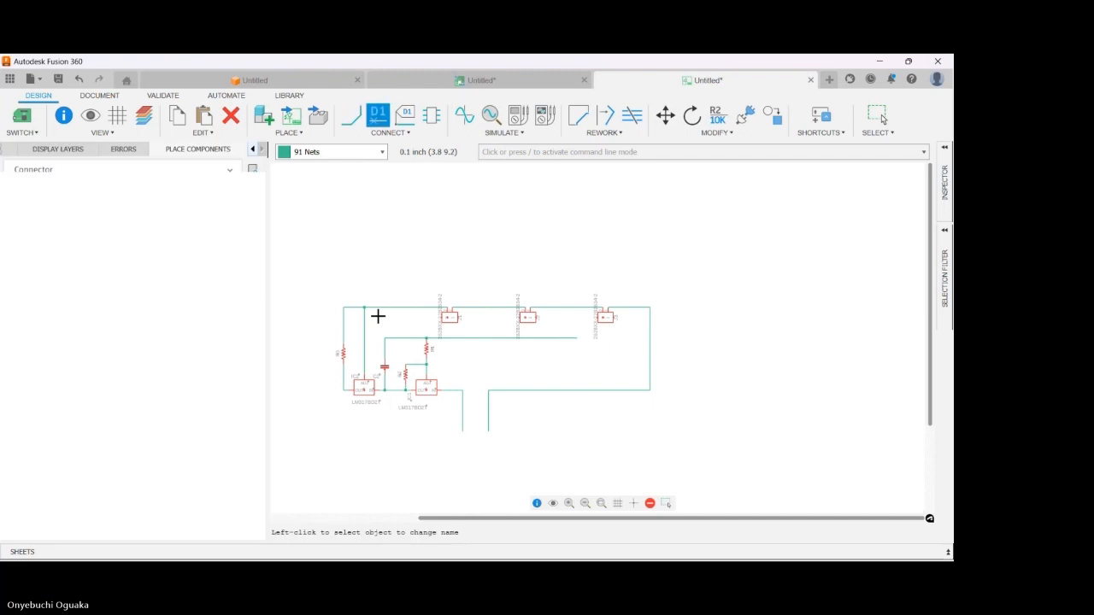
click(463, 420)
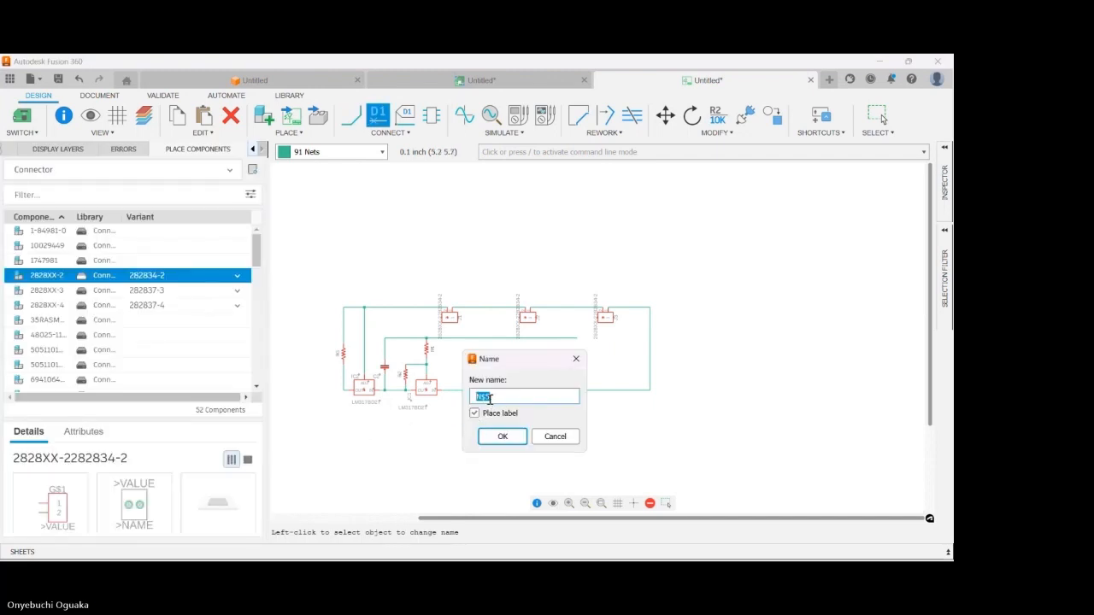
text(+)
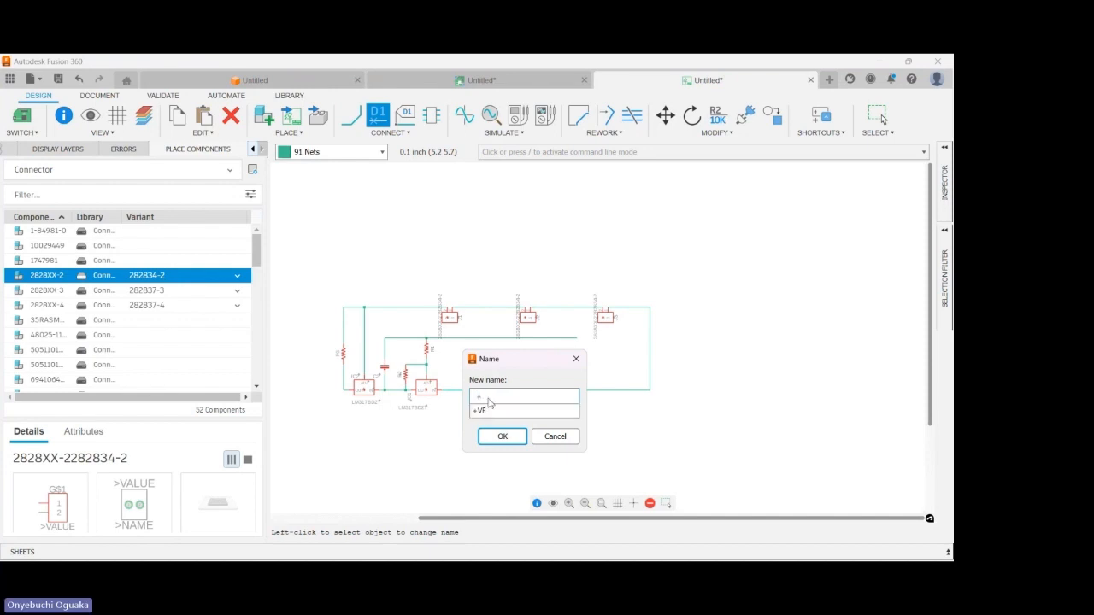
click(572, 359)
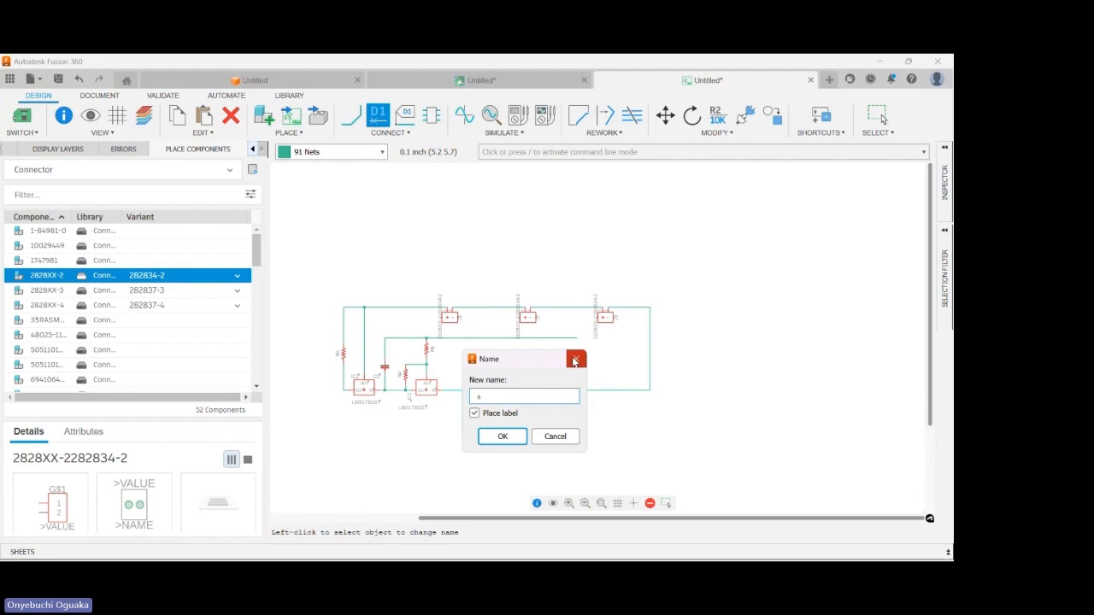
click(575, 360)
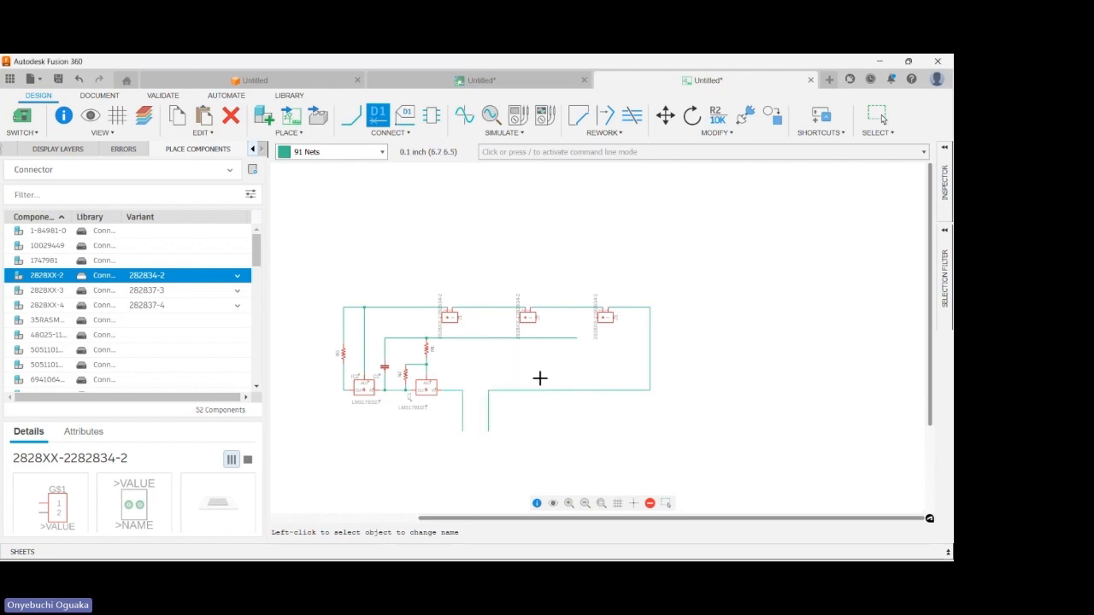
click(460, 417)
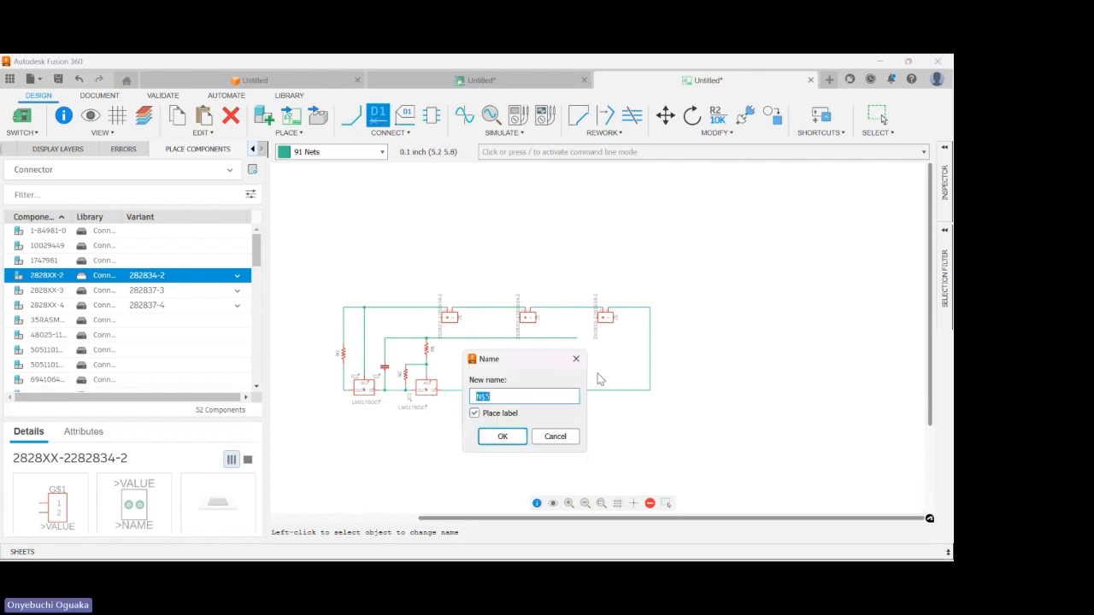
click(580, 363)
- Examine the output net names of the POWER_RECT rectifier block and its position relative to the regulator circuit
scroll(521, 203, down, 6)
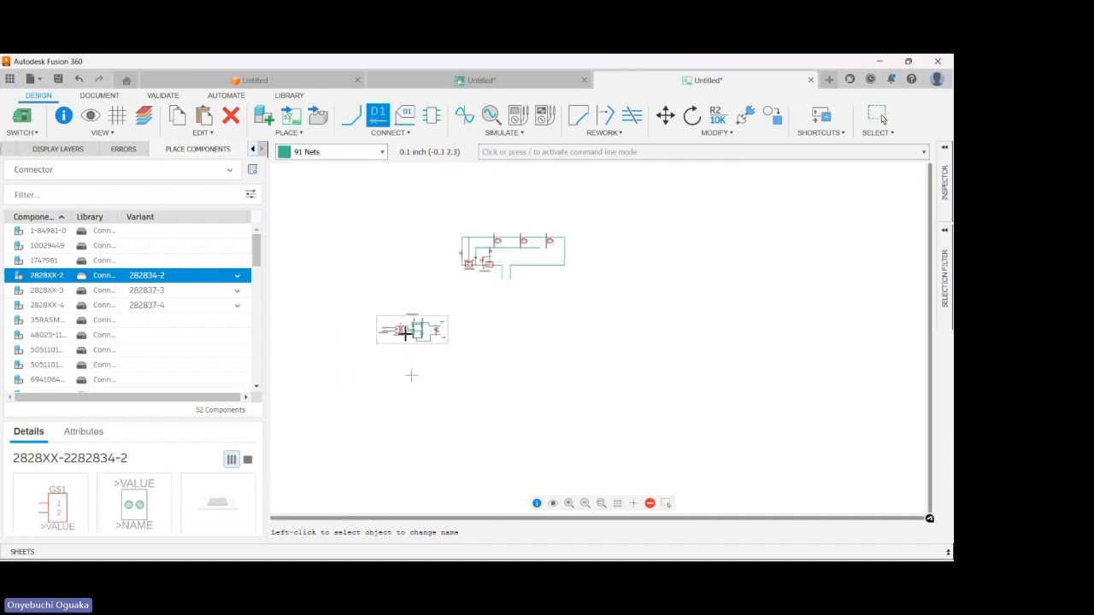
scroll(405, 332, up, 5)
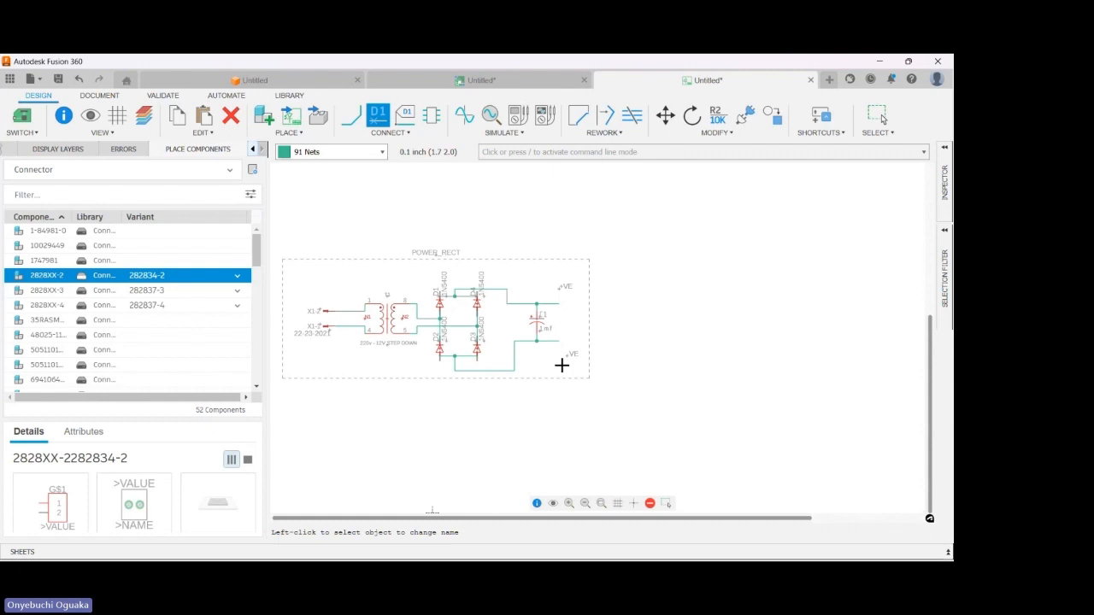
scroll(561, 366, up, 5)
scroll(496, 313, down, 4)
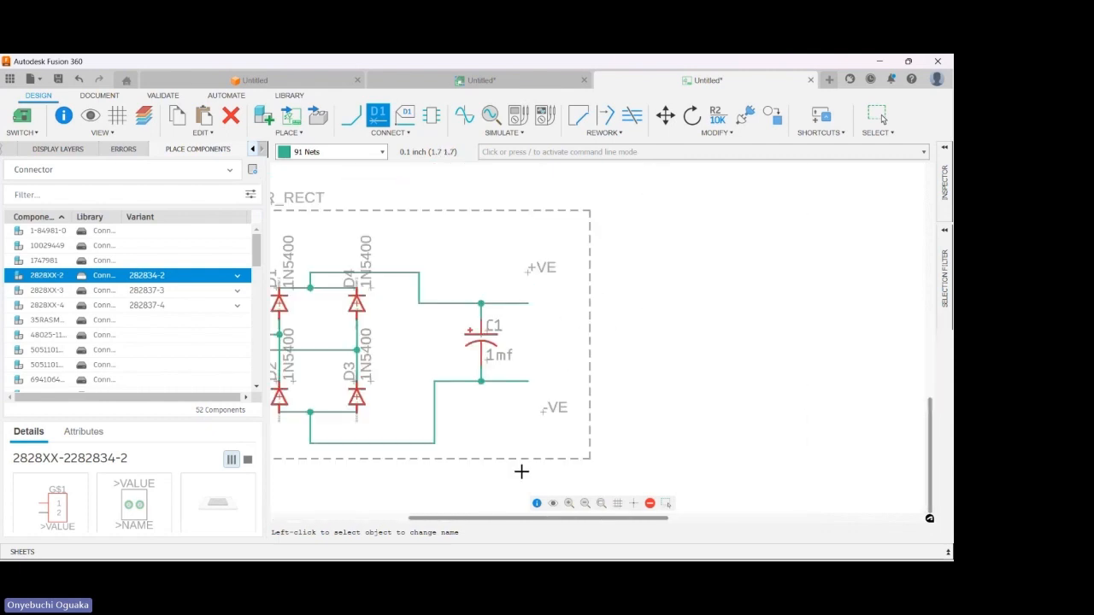
scroll(537, 305, up, 4)
scroll(518, 312, down, 7)
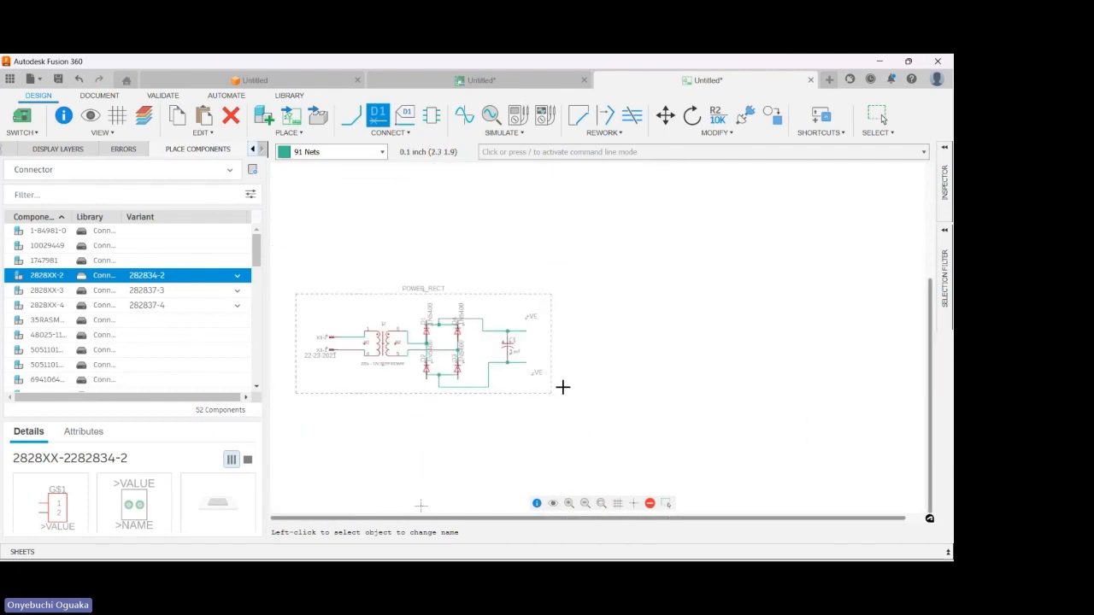
scroll(512, 333, down, 3)
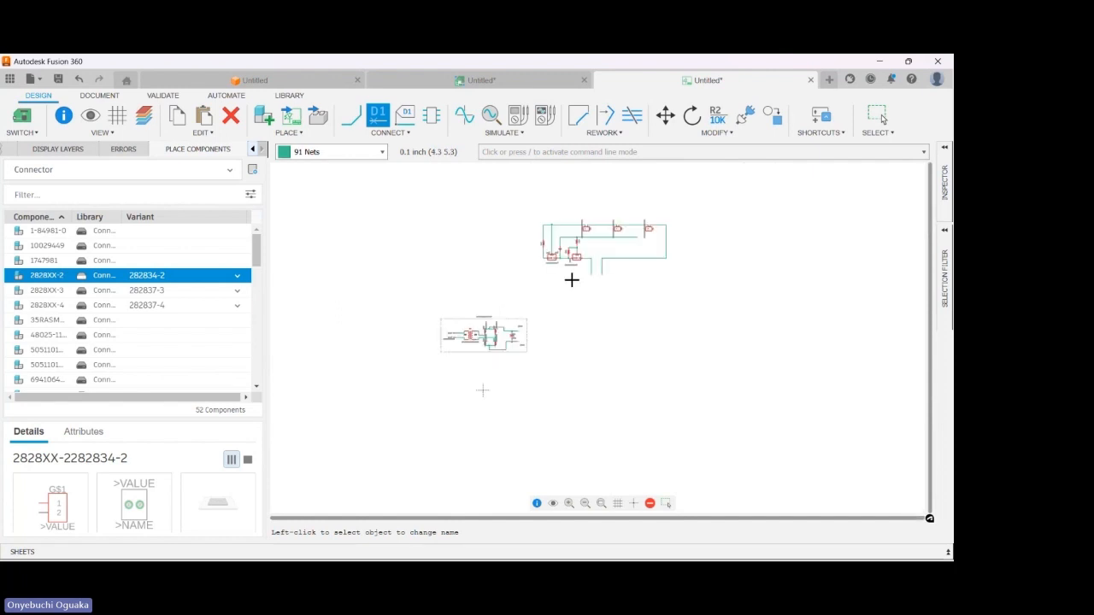
scroll(588, 259, up, 4)
scroll(462, 314, down, 6)
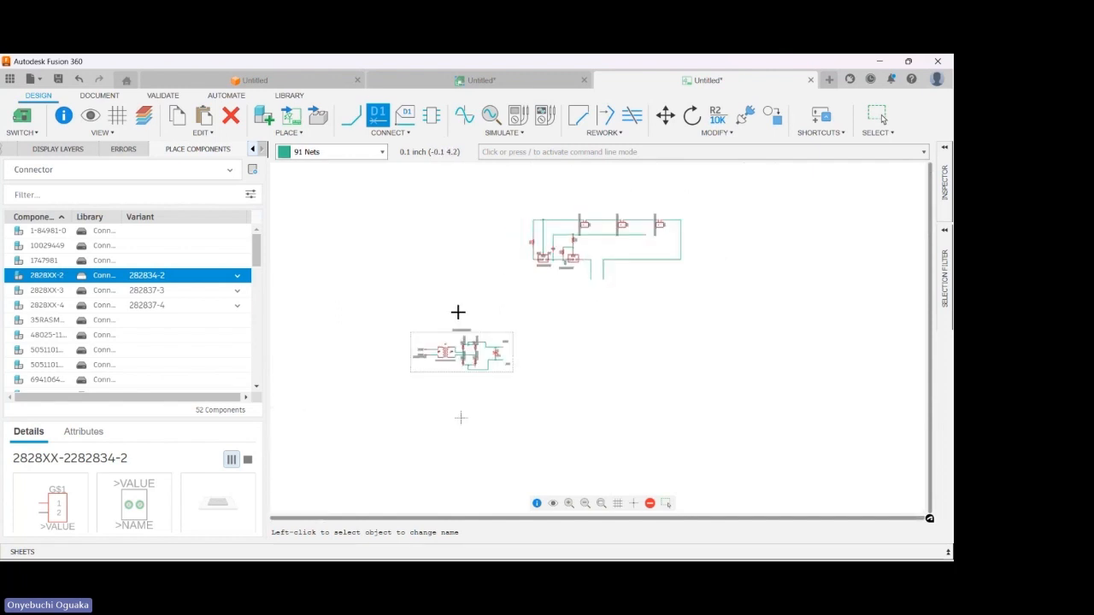
scroll(476, 331, up, 3)
scroll(476, 331, up, 2)
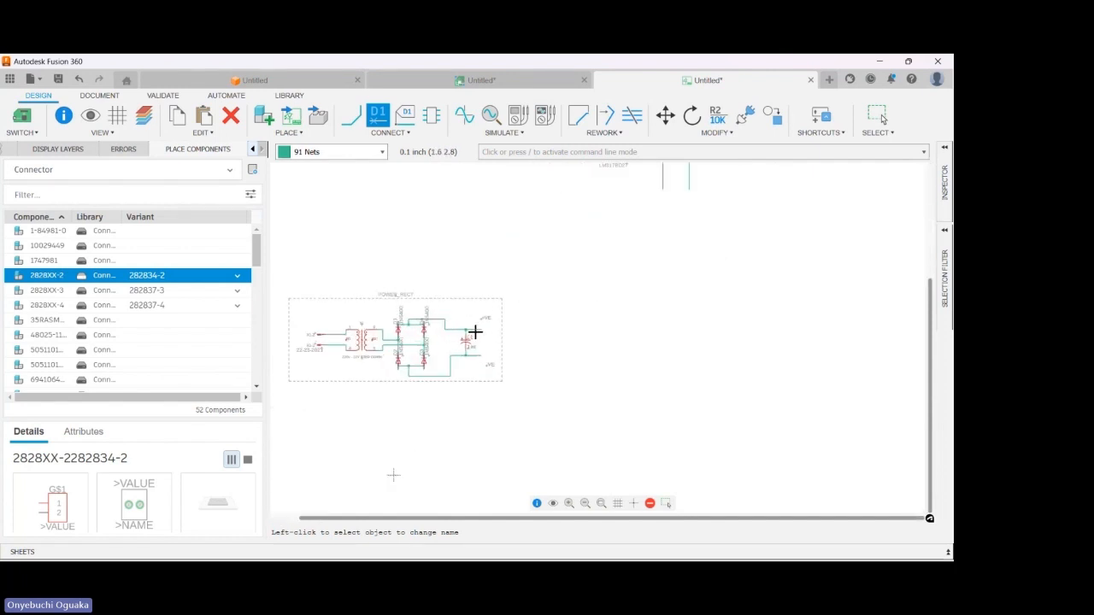
scroll(476, 332, up, 1)
scroll(409, 350, down, 3)
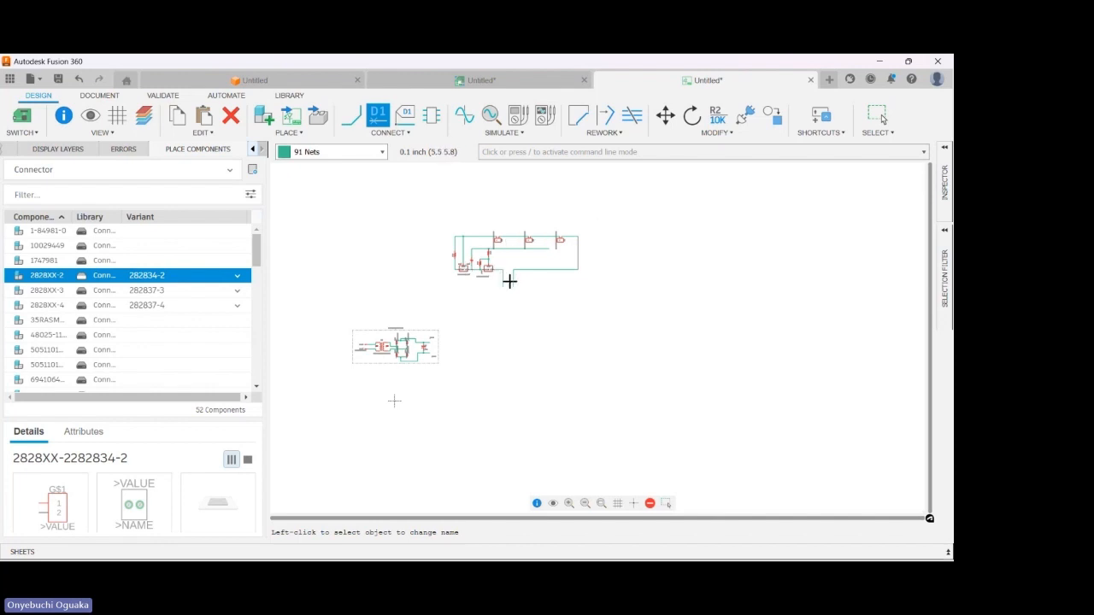
- Rename IC1's open input net as +VE with label placement enabled, and accept connecting it to the existing +VE net
scroll(499, 274, up, 6)
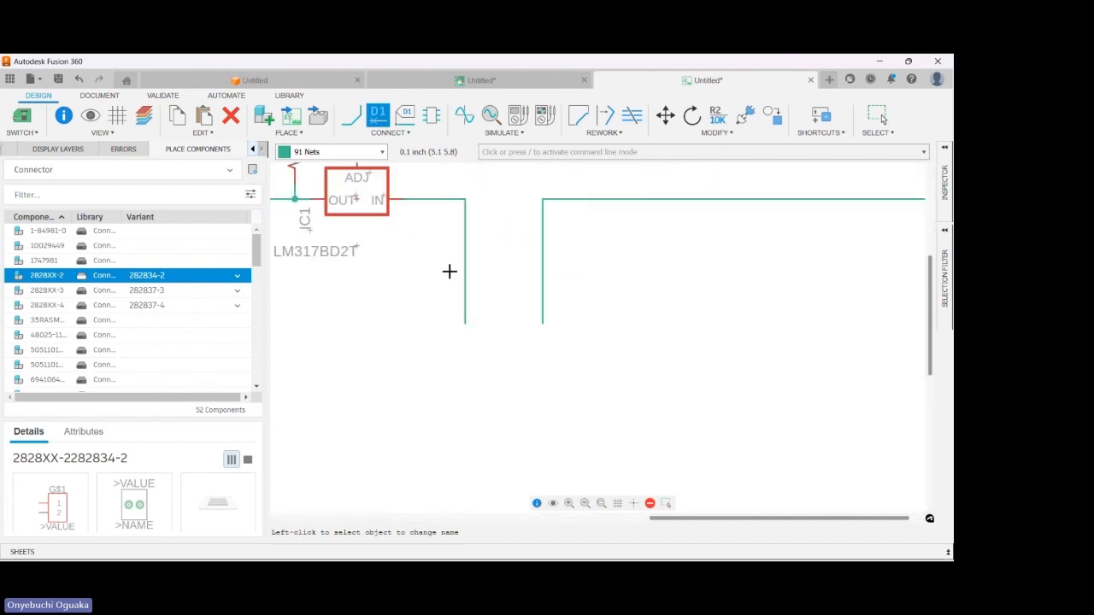
click(465, 281)
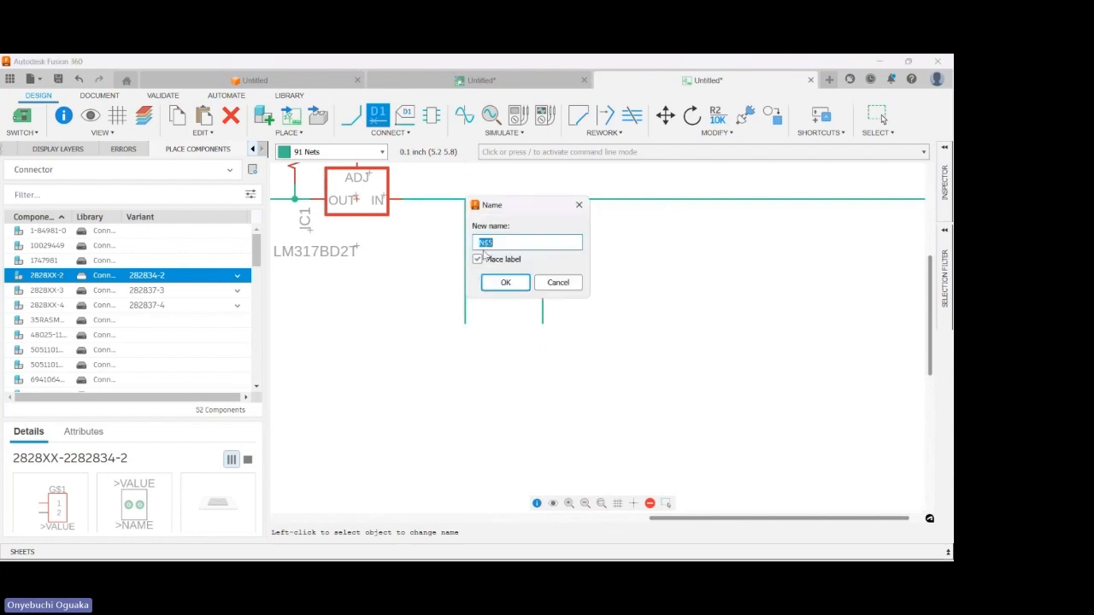
text(+VE)
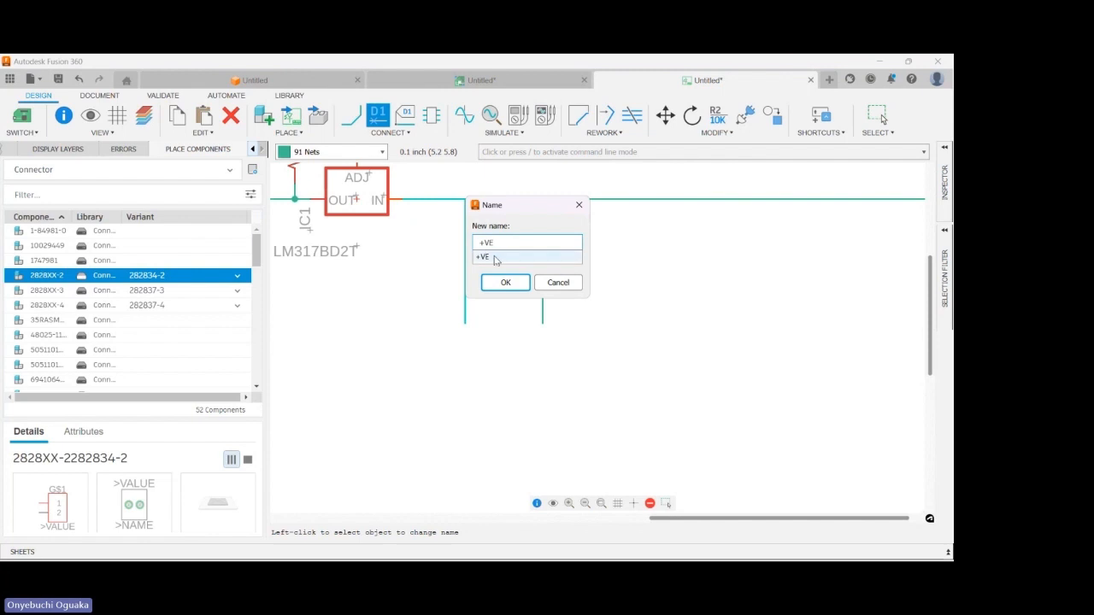
click(495, 257)
click(502, 283)
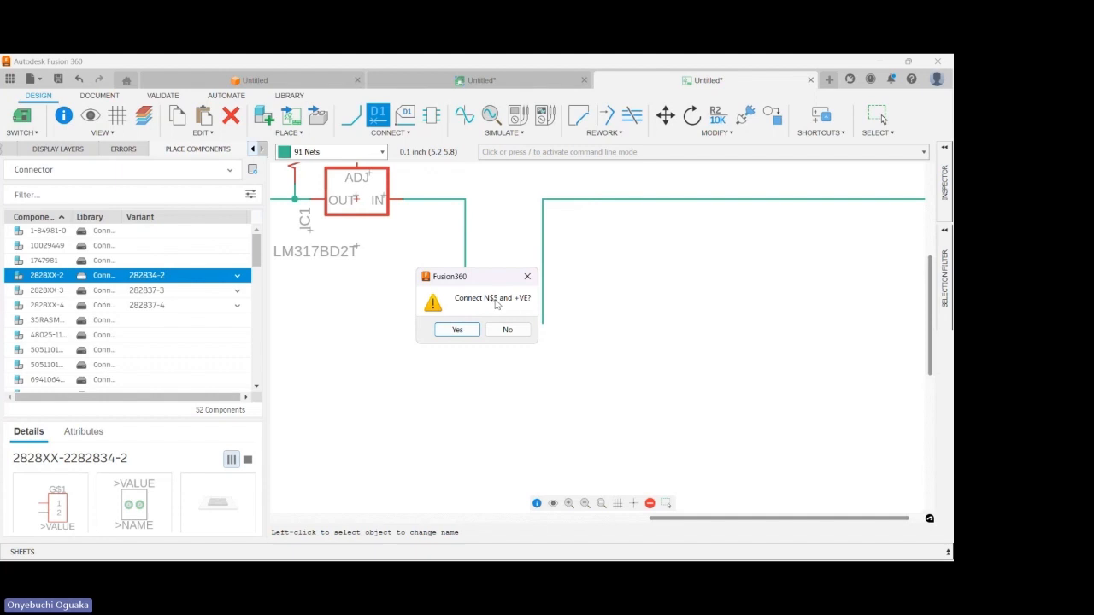
click(448, 330)
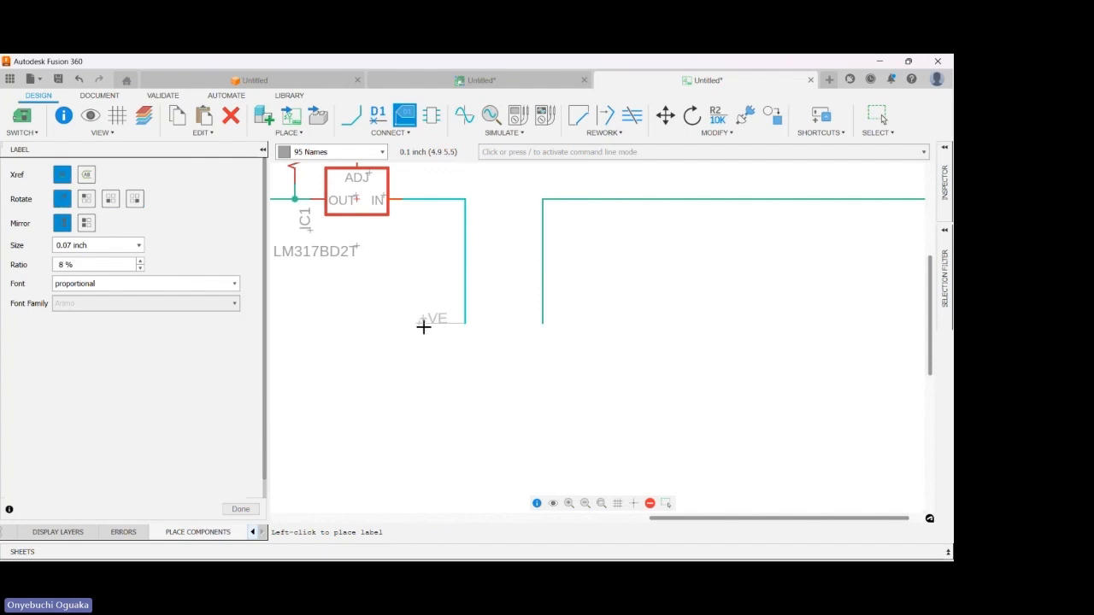
- Place the +VE label beside IC1's input stub, and rename the neighbouring open net as -VE with its label beside its end
click(423, 327)
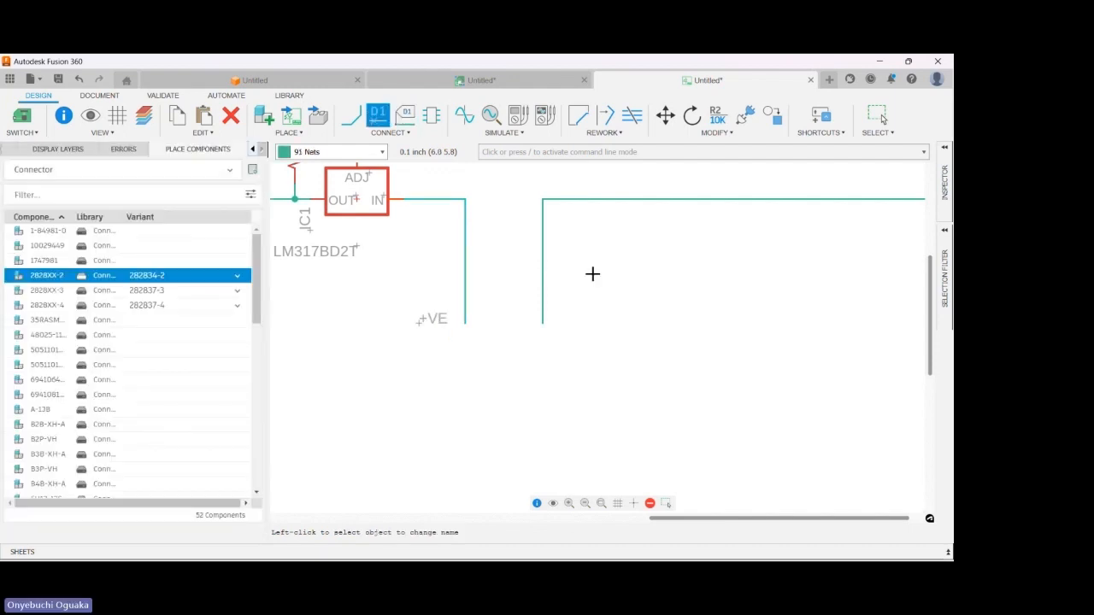
click(543, 296)
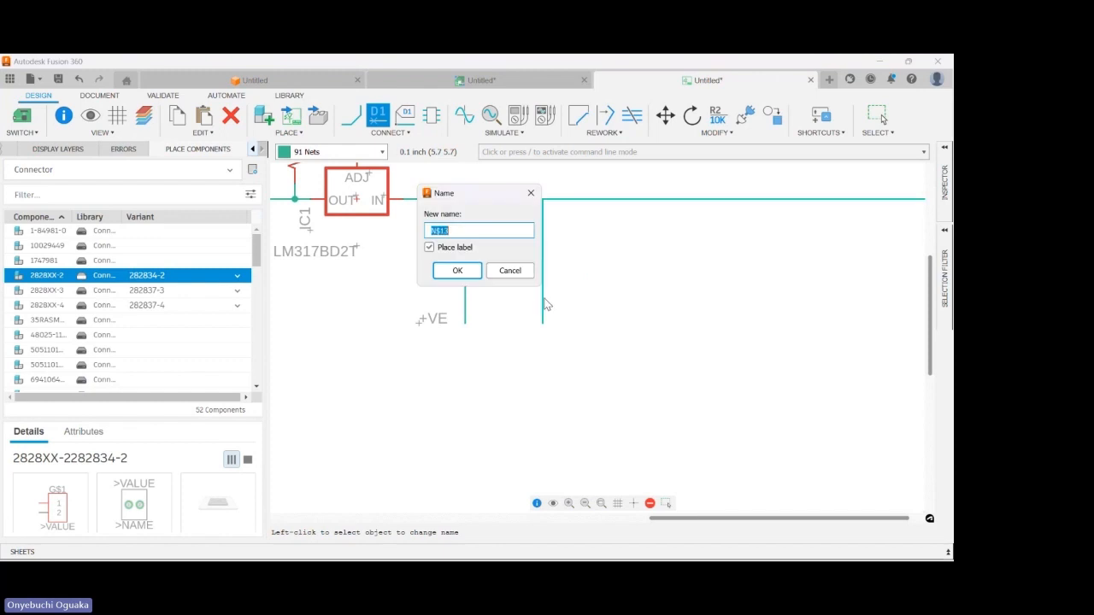
text(-VE)
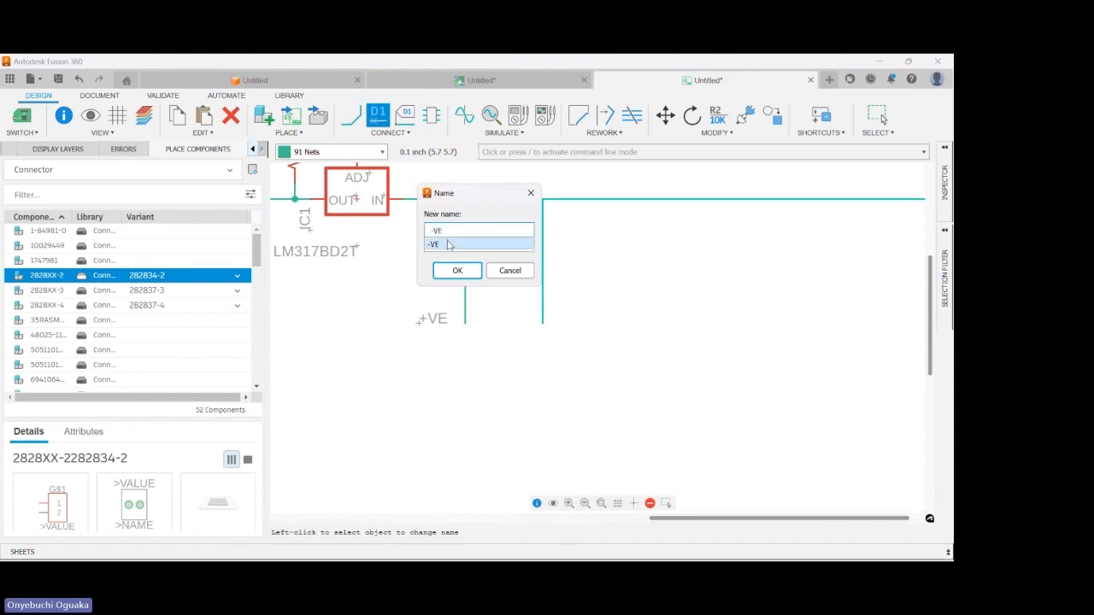
click(436, 244)
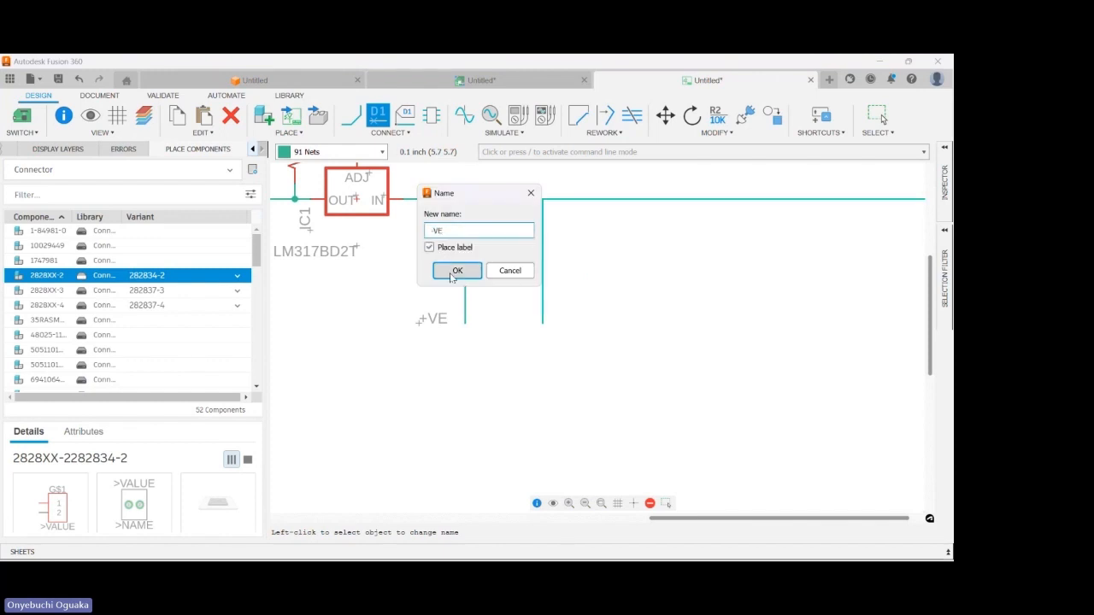
click(452, 276)
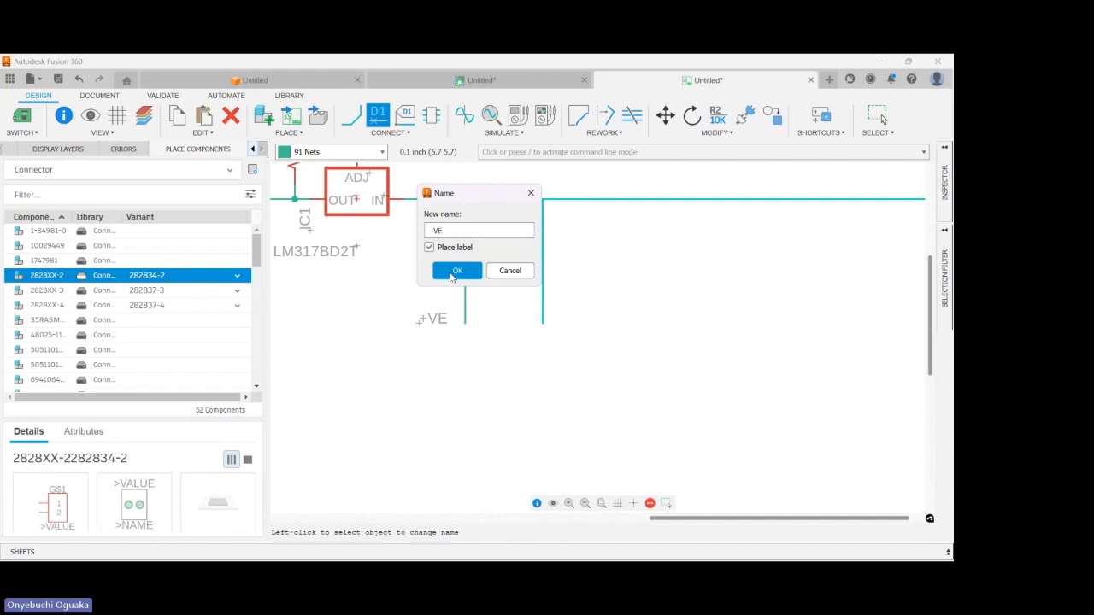
click(454, 272)
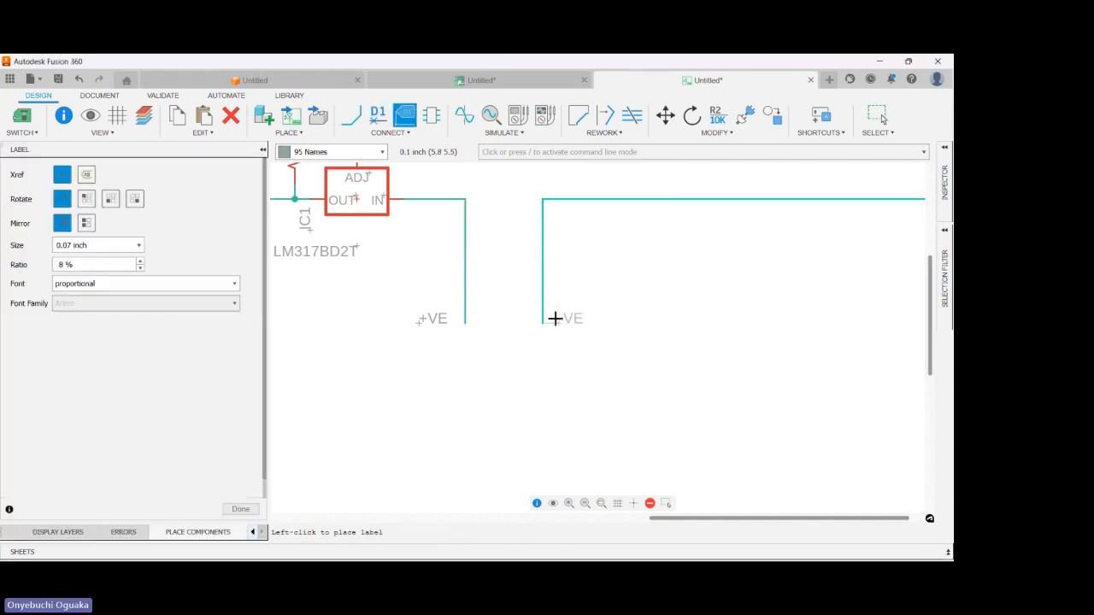
click(554, 318)
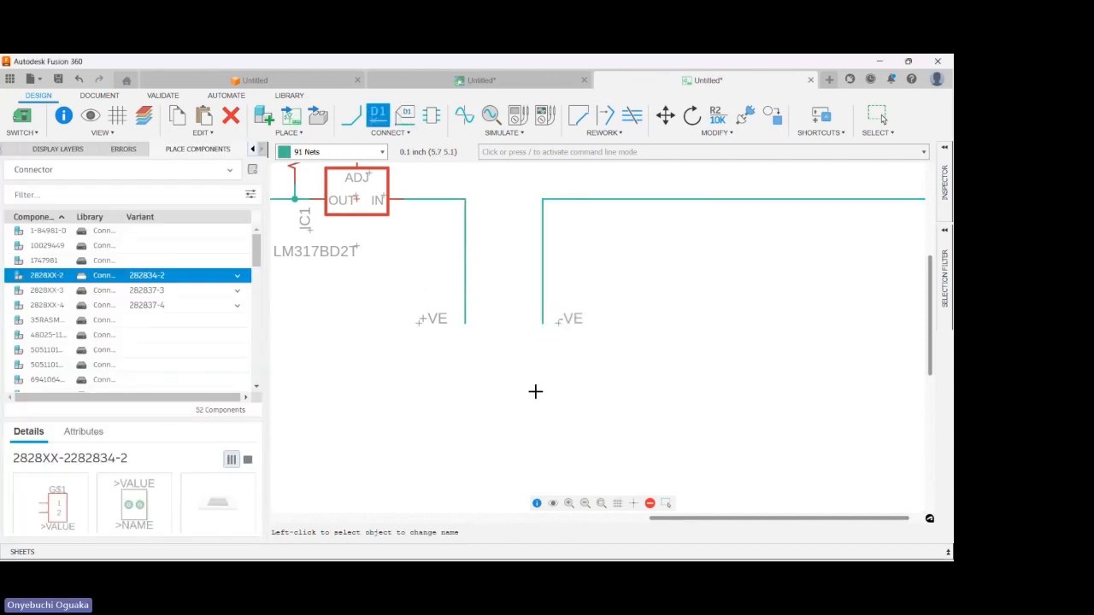
- Examine the regulator circuit's layout relative to the rectifier block and the wiring around connectors J1, J2 and J3
scroll(535, 392, down, 4)
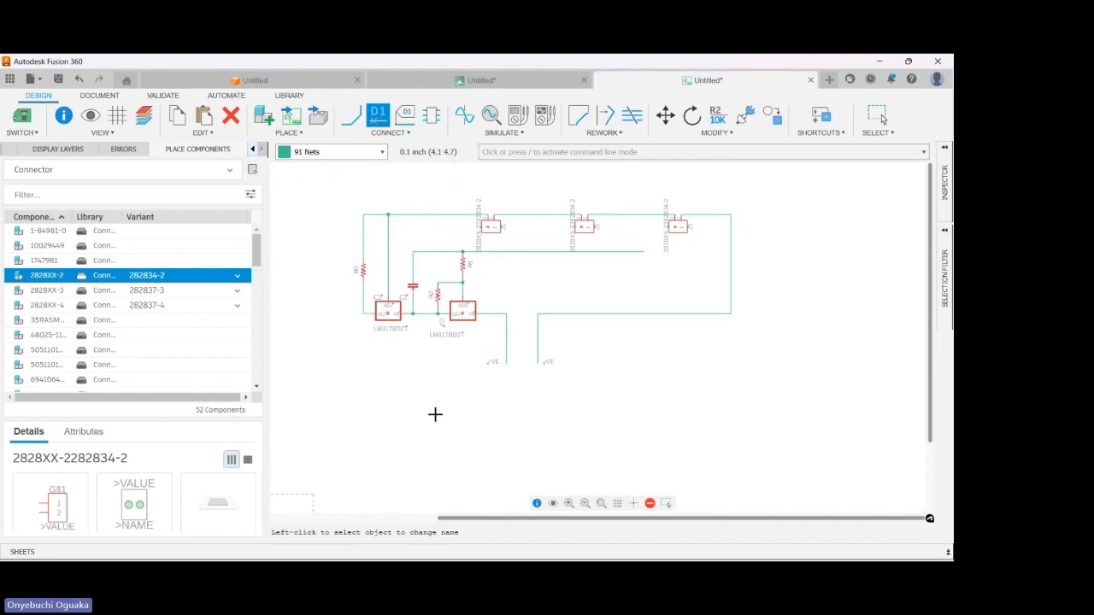
scroll(454, 269, down, 5)
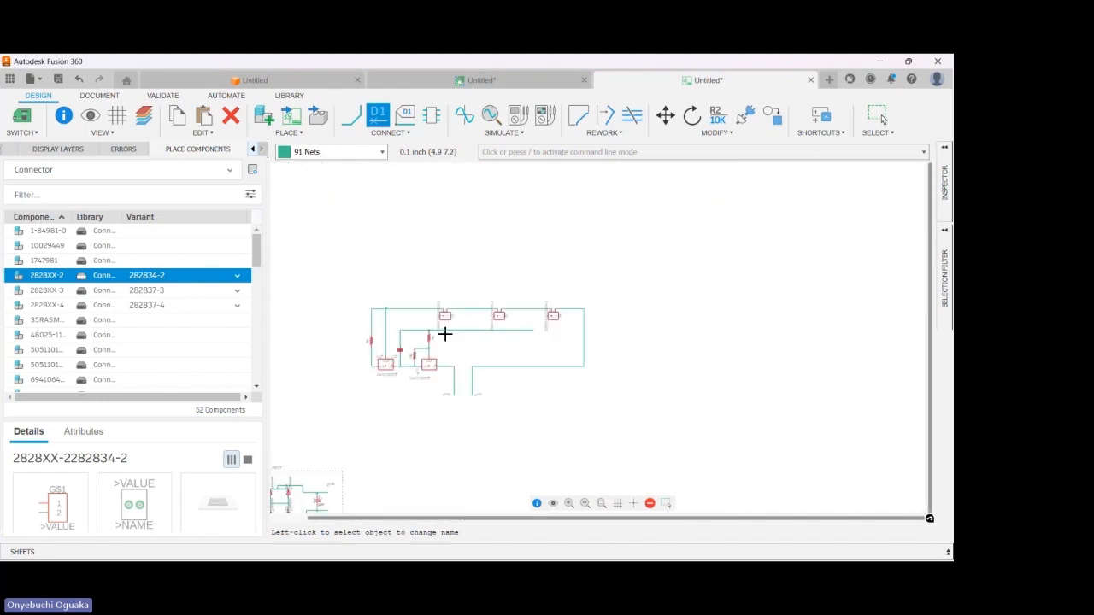
scroll(438, 308, down, 2)
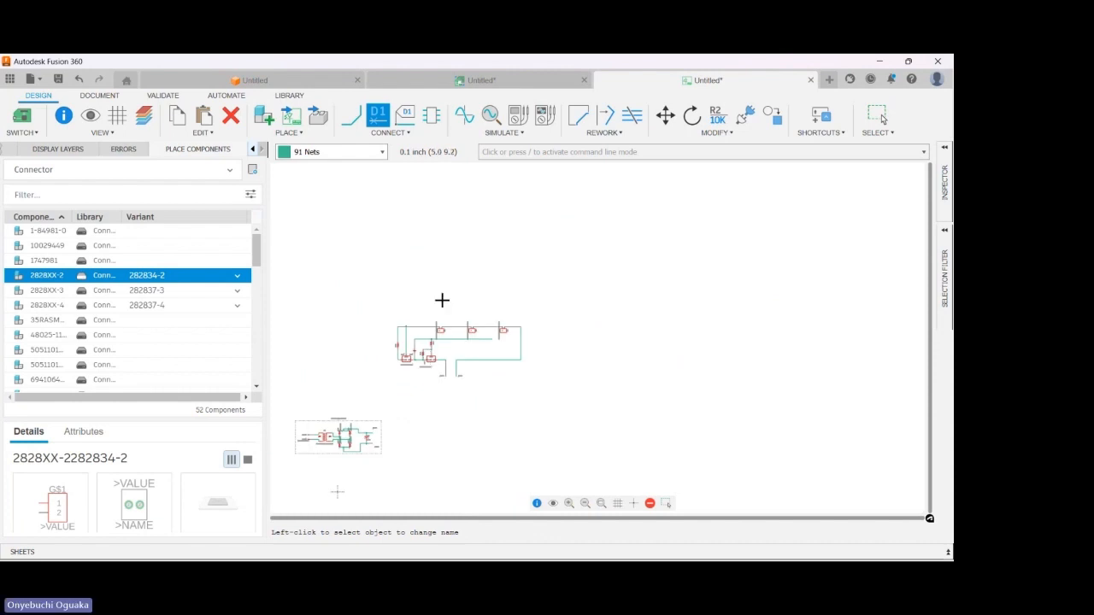
scroll(440, 286, up, 3)
scroll(440, 286, up, 2)
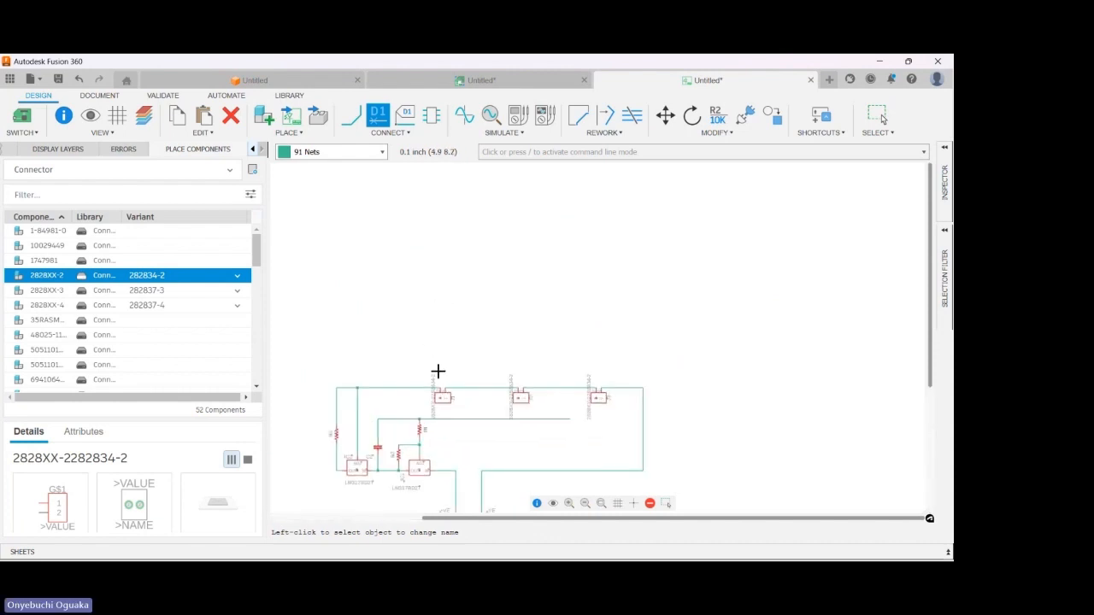
scroll(439, 374, up, 2)
scroll(439, 371, up, 2)
scroll(486, 335, down, 1)
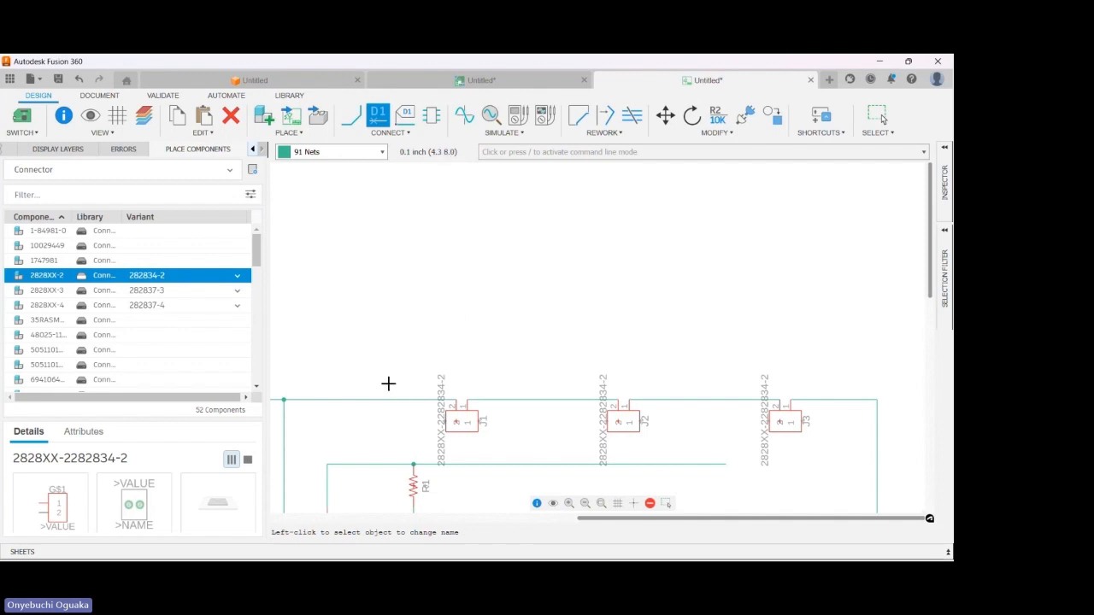
click(351, 117)
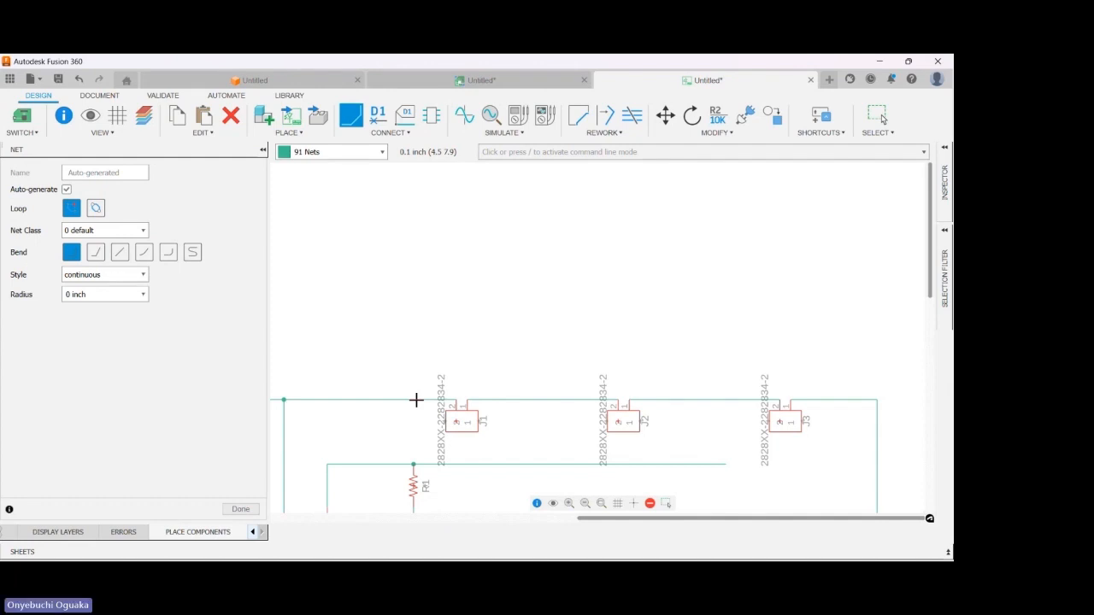
click(373, 399)
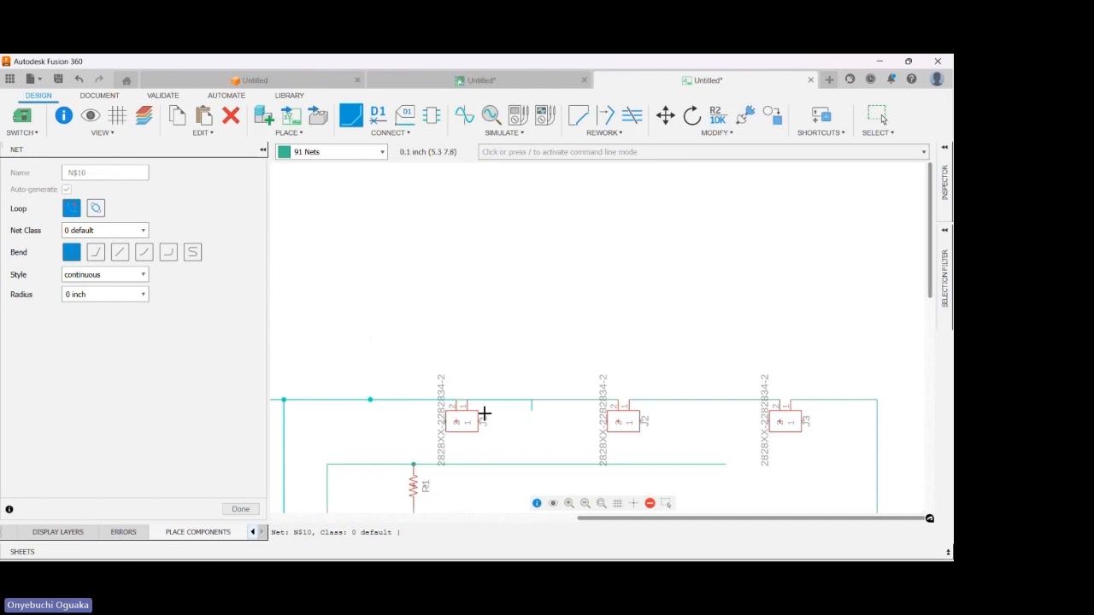
key(Escape)
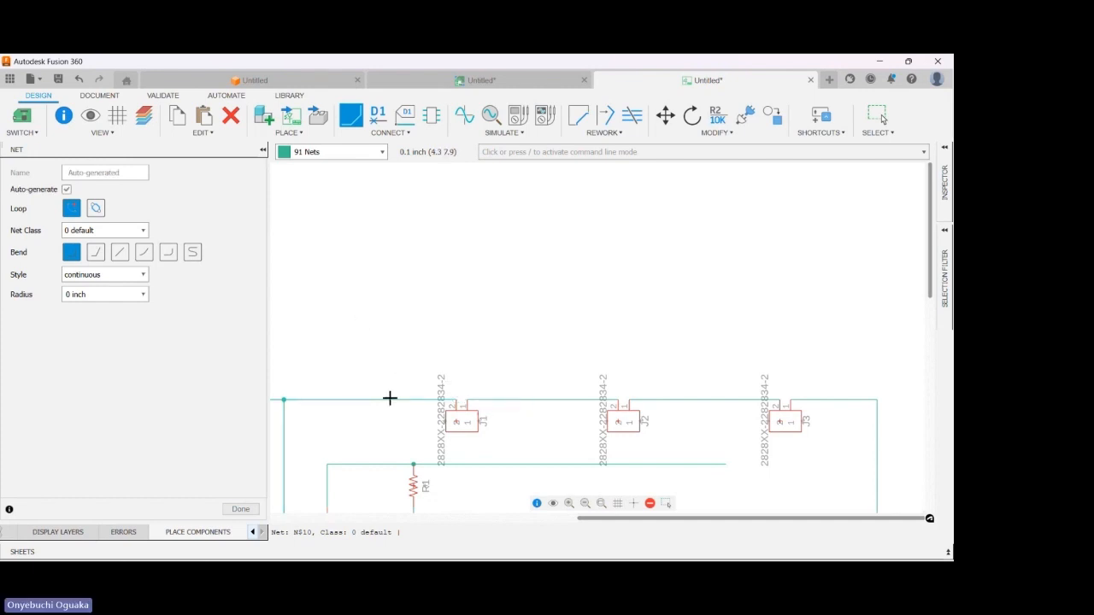
scroll(412, 396, down, 5)
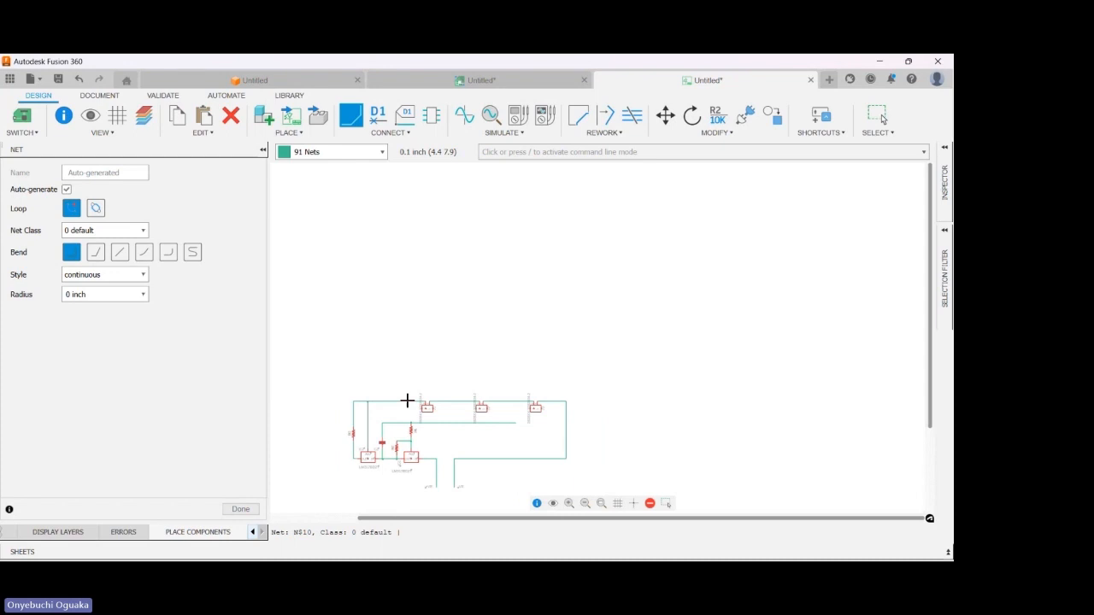
click(407, 401)
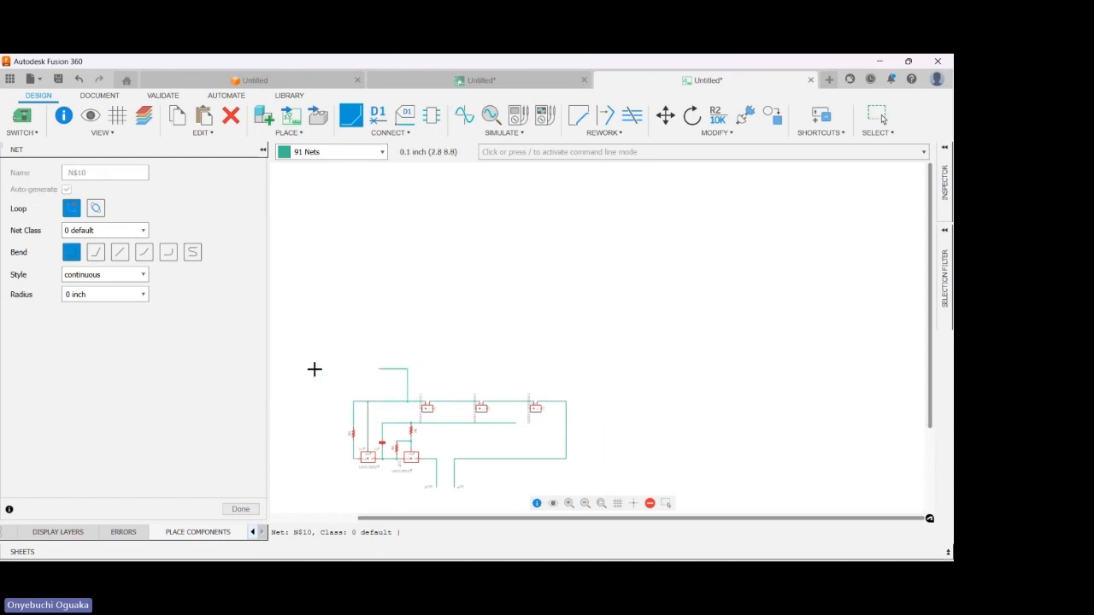
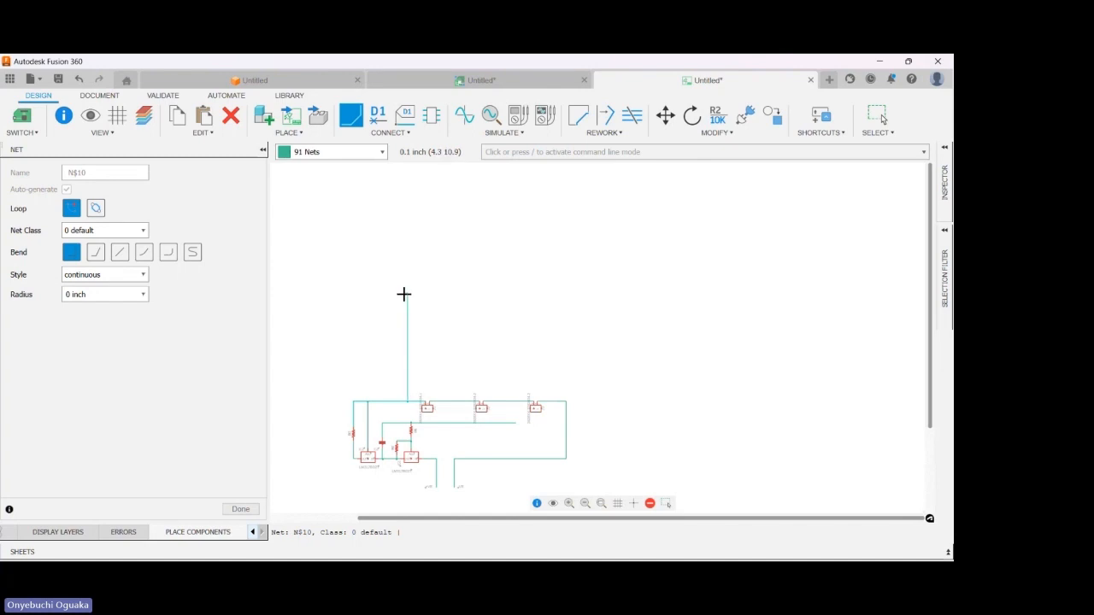
key(Escape)
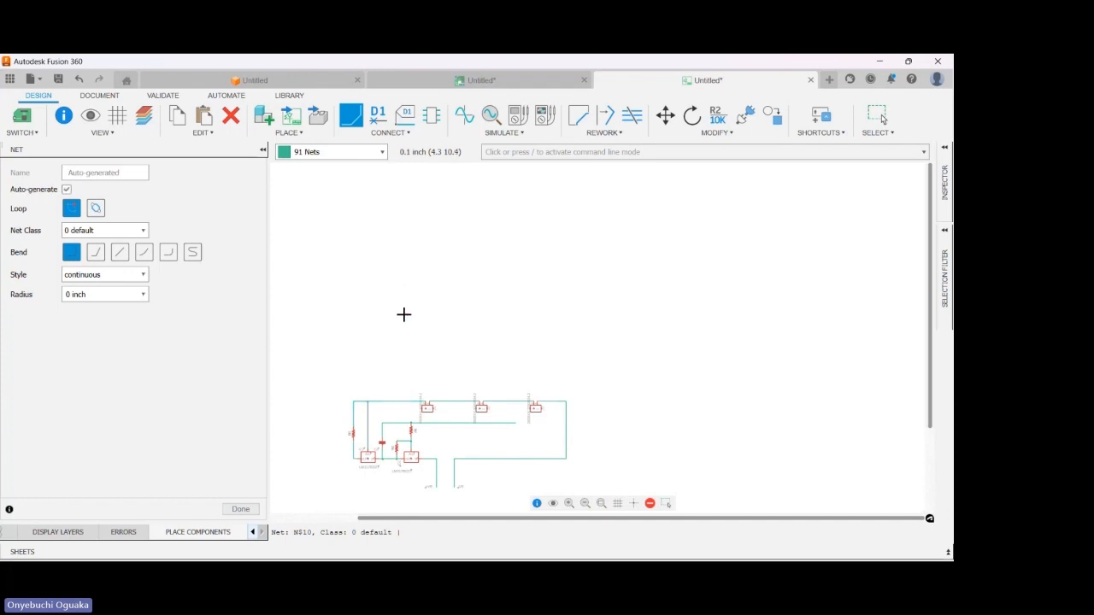
- Branch a net upward from the wire feeding J1 pin 2, end it in a short open horizontal segment, and raise that segment
click(399, 401)
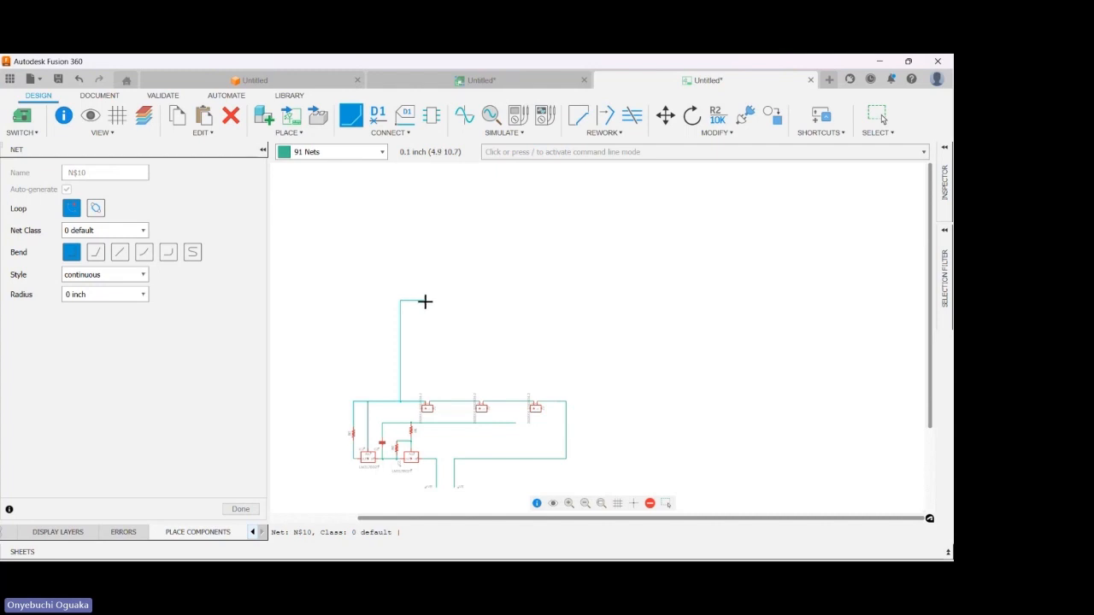
click(439, 300)
key(Escape)
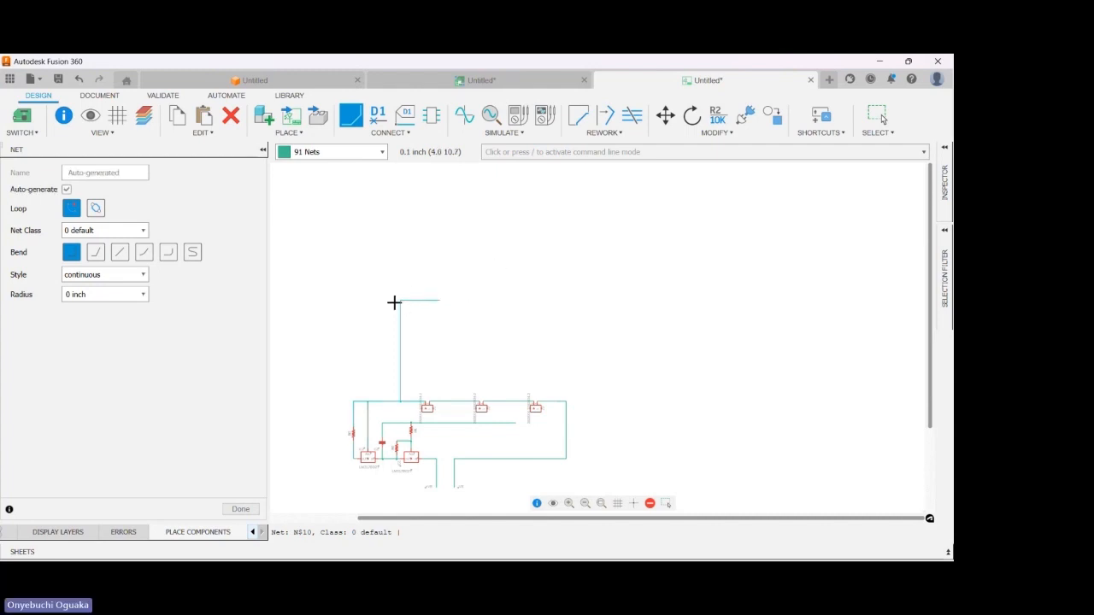
key(Escape)
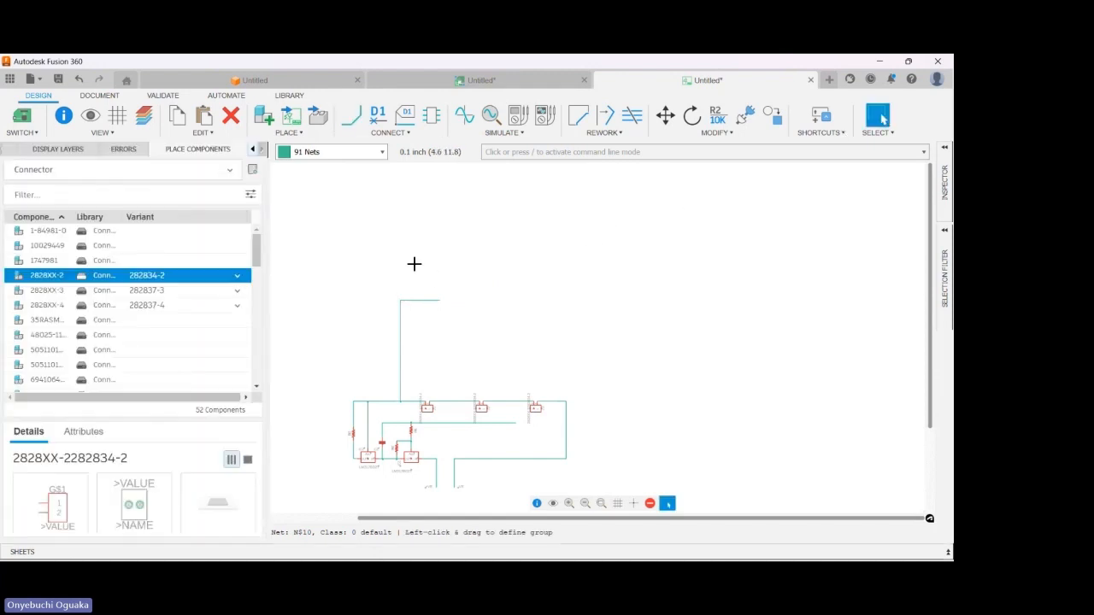
drag(402, 300, 401, 268)
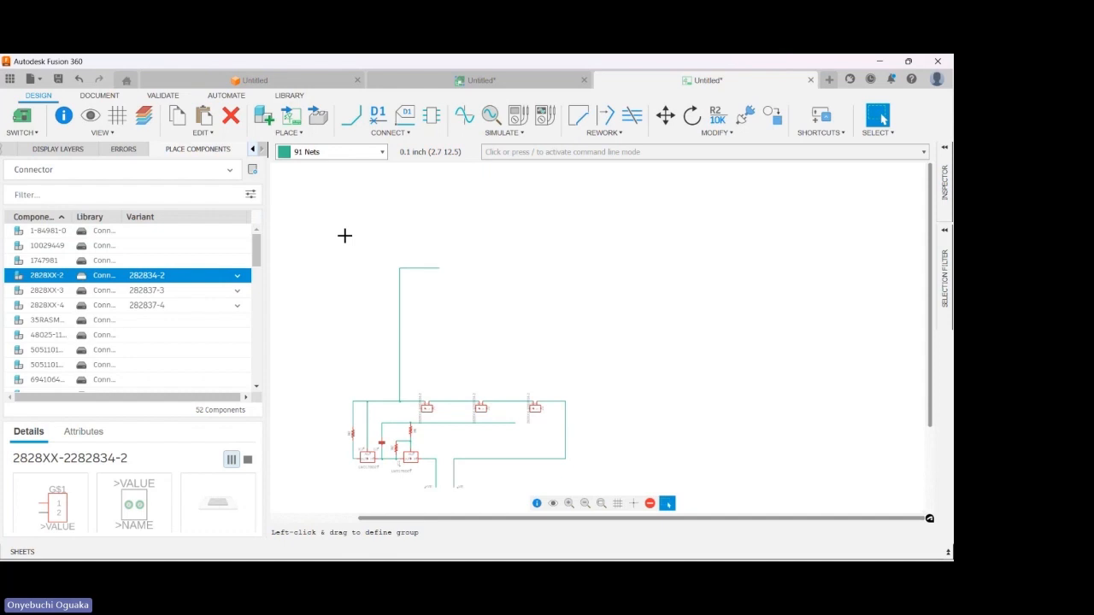
- Copy resistor R3 and place the copy vertically below the open horizontal end of the new branch net
scroll(440, 302, down, 3)
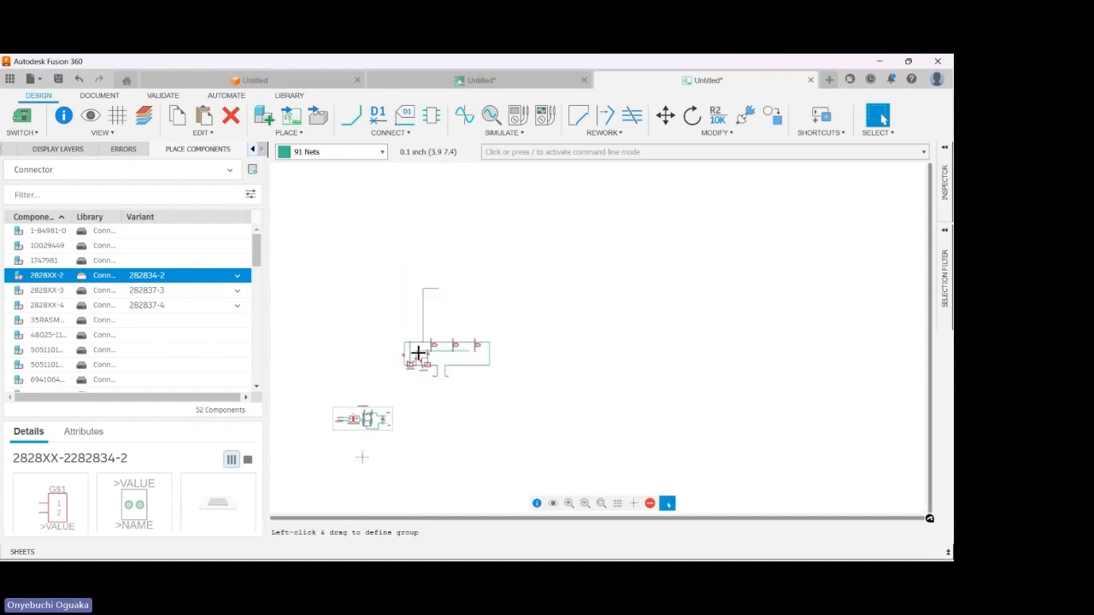
scroll(417, 360, up, 6)
scroll(418, 360, down, 2)
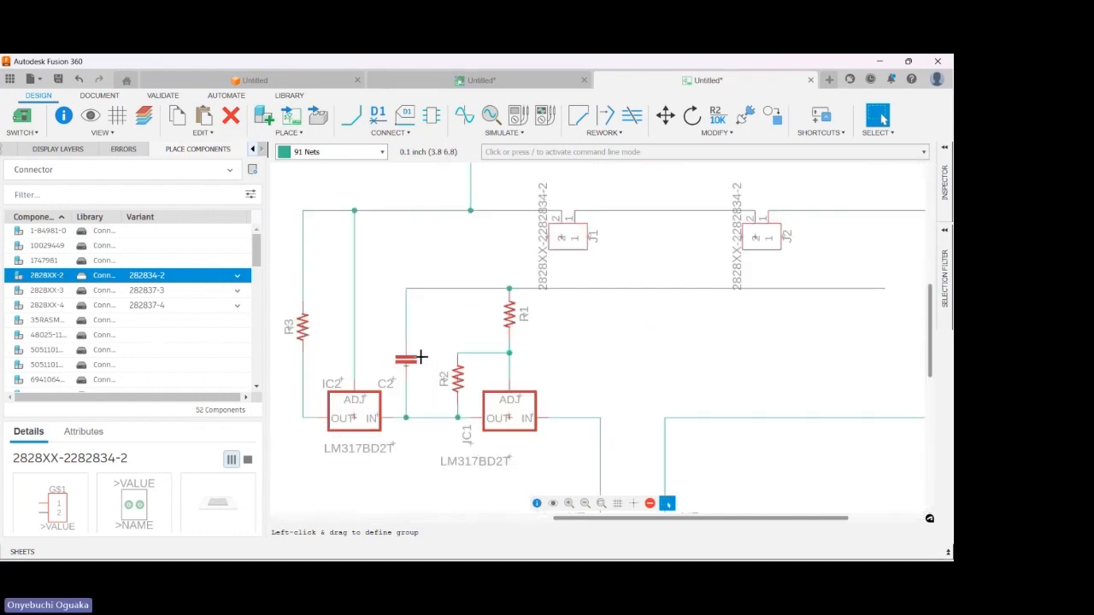
scroll(341, 330, down, 2)
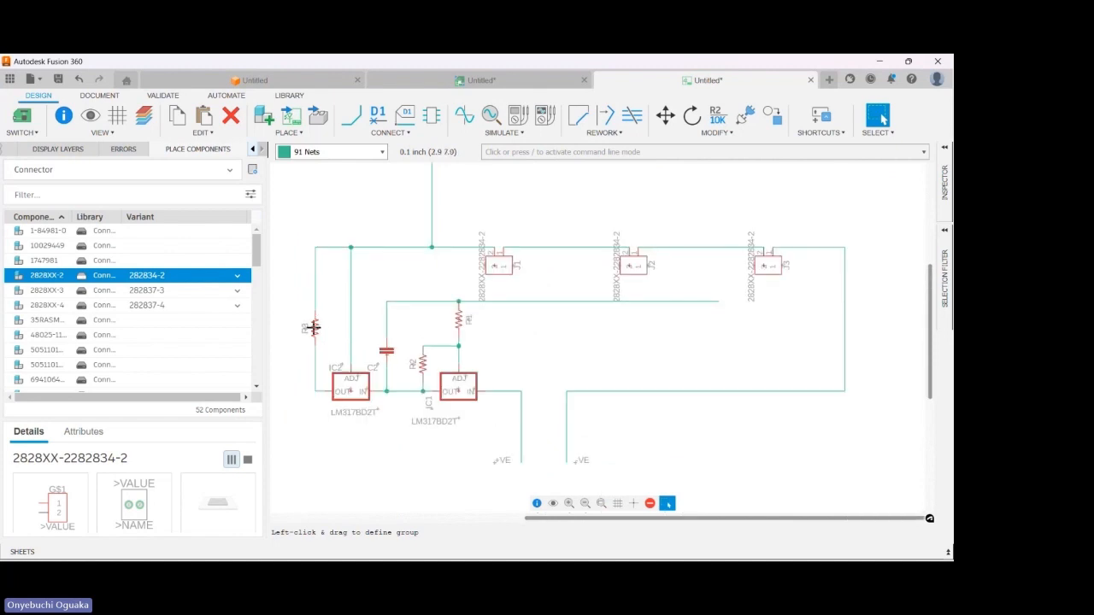
click(314, 327)
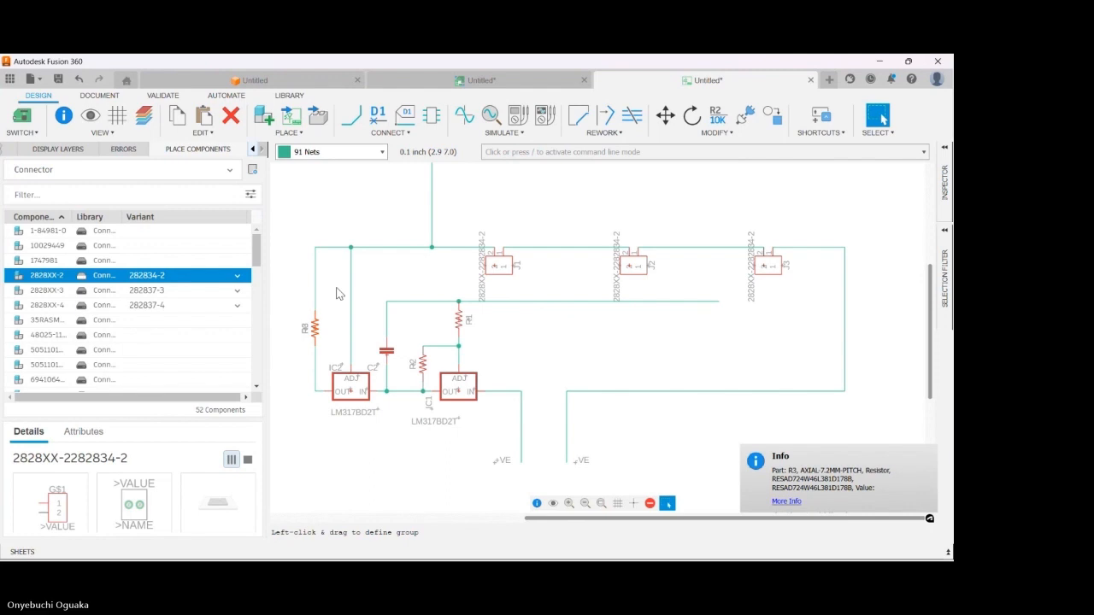
key(ctrl+c)
scroll(313, 376, down, 2)
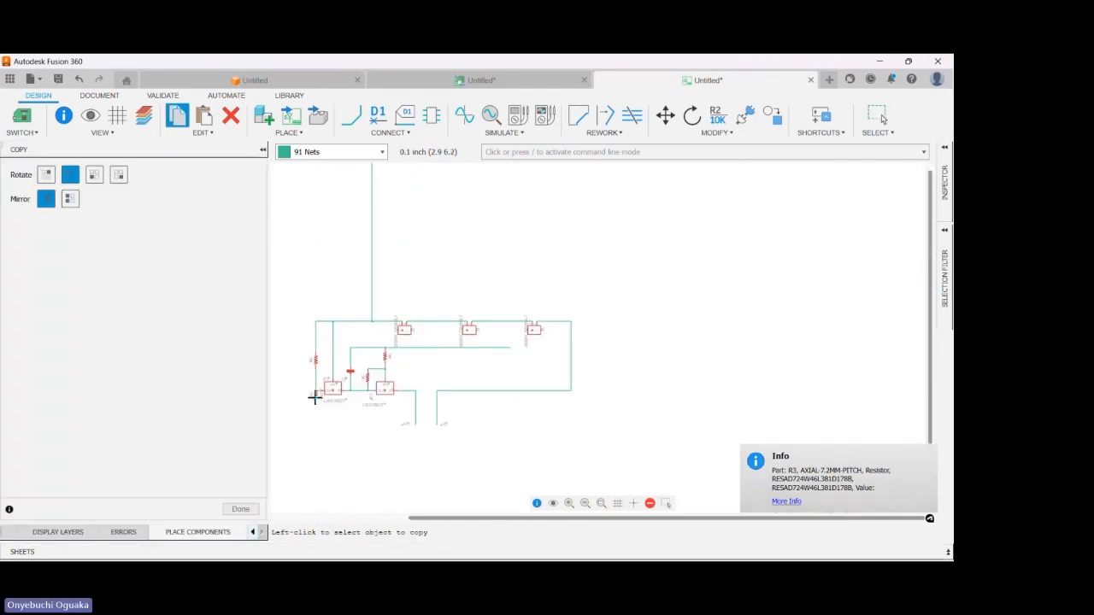
scroll(371, 323, down, 2)
scroll(386, 283, up, 5)
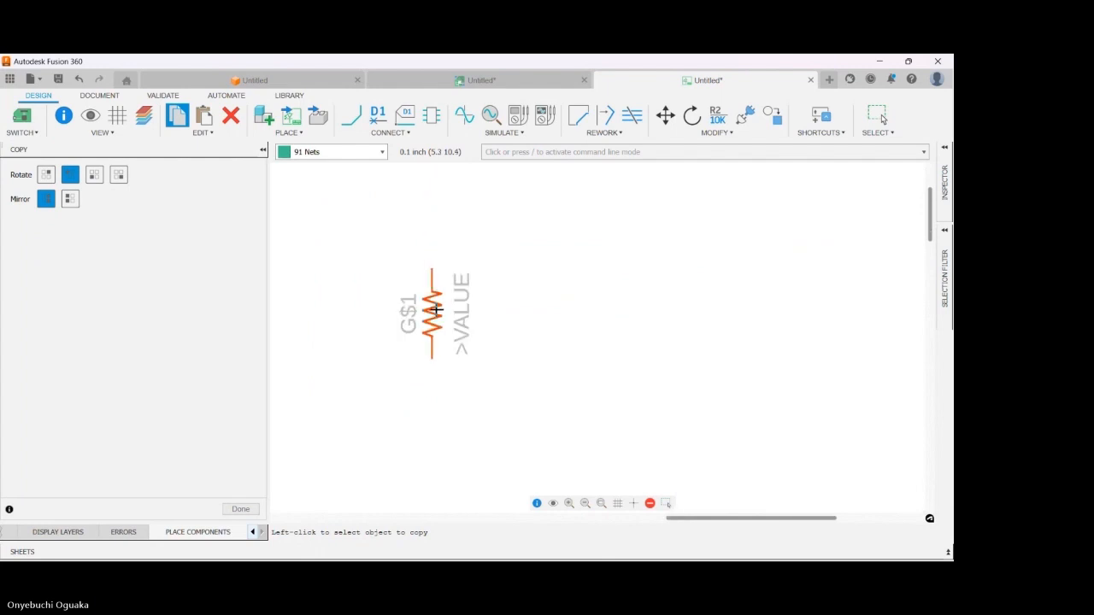
scroll(435, 309, down, 5)
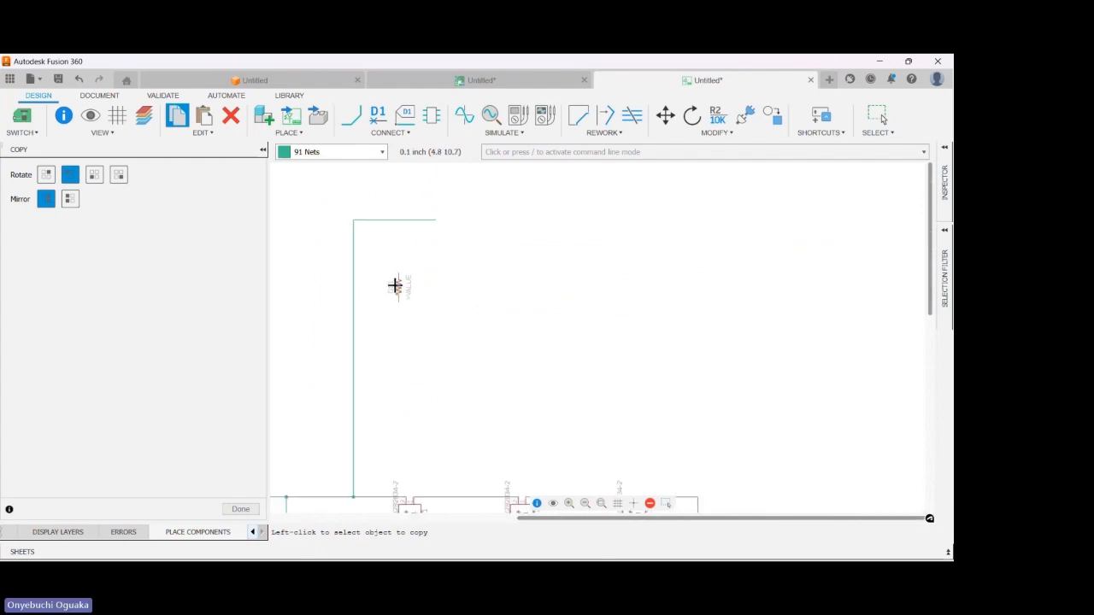
click(397, 282)
- Add two more copies of the resistor, one directly below the first copy and one just under the branch net's open end
click(397, 282)
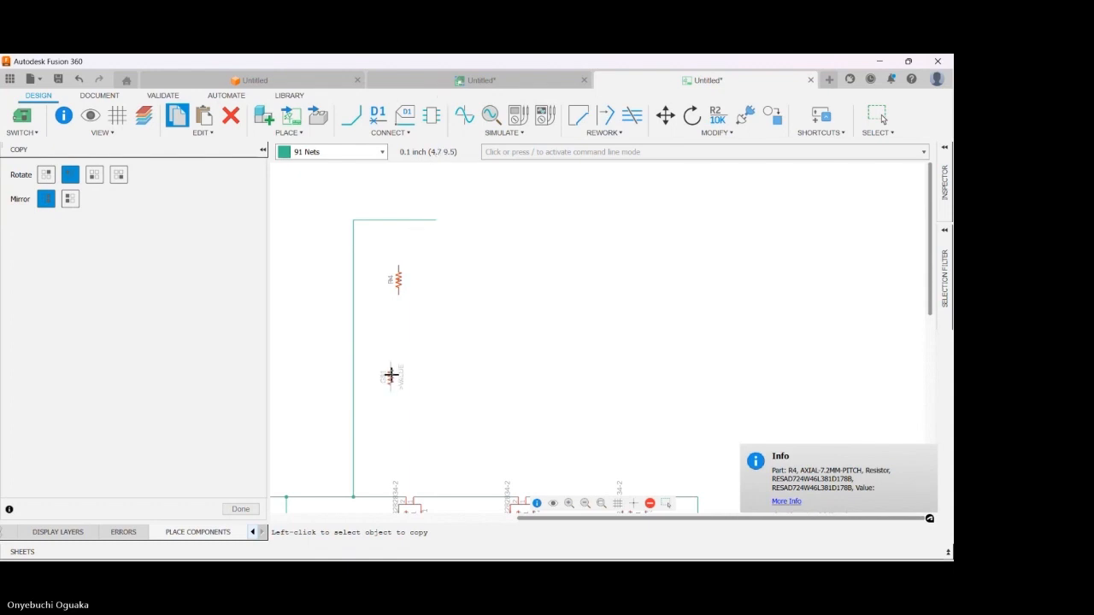
click(398, 376)
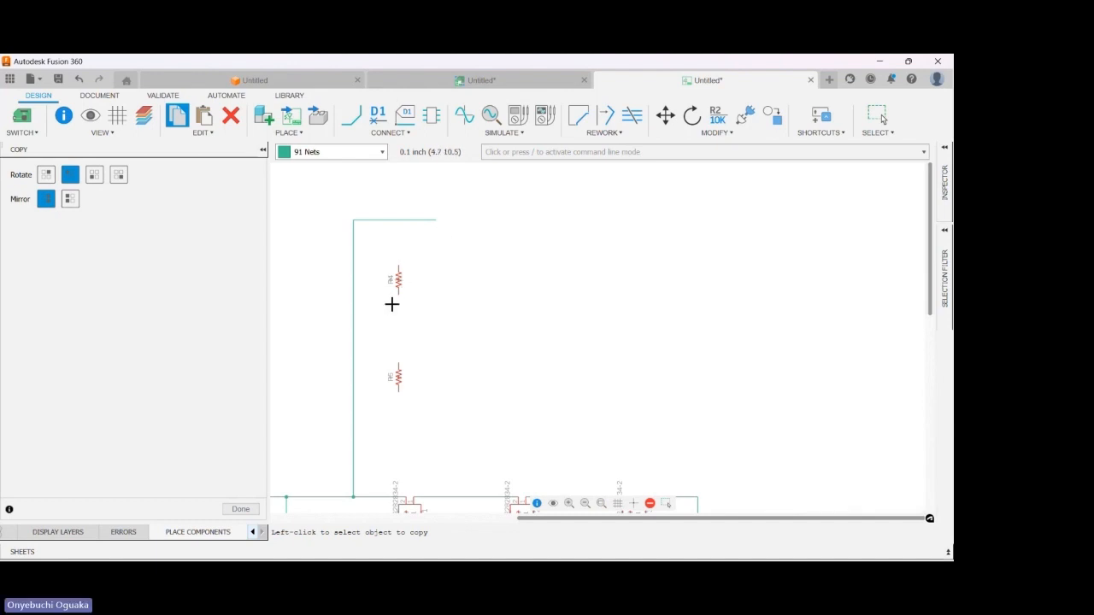
click(399, 377)
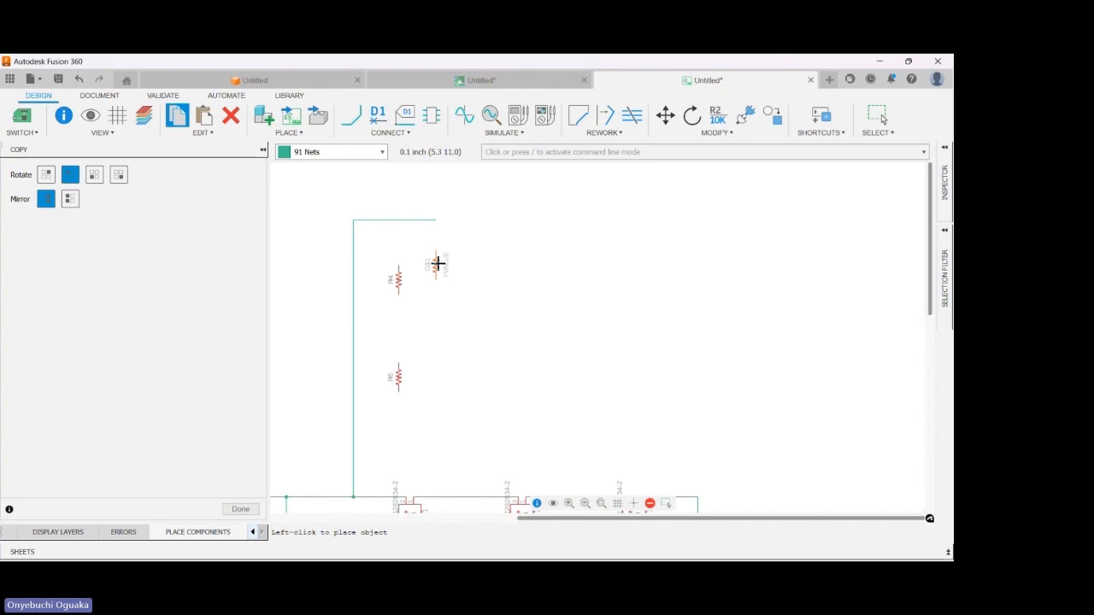
click(429, 249)
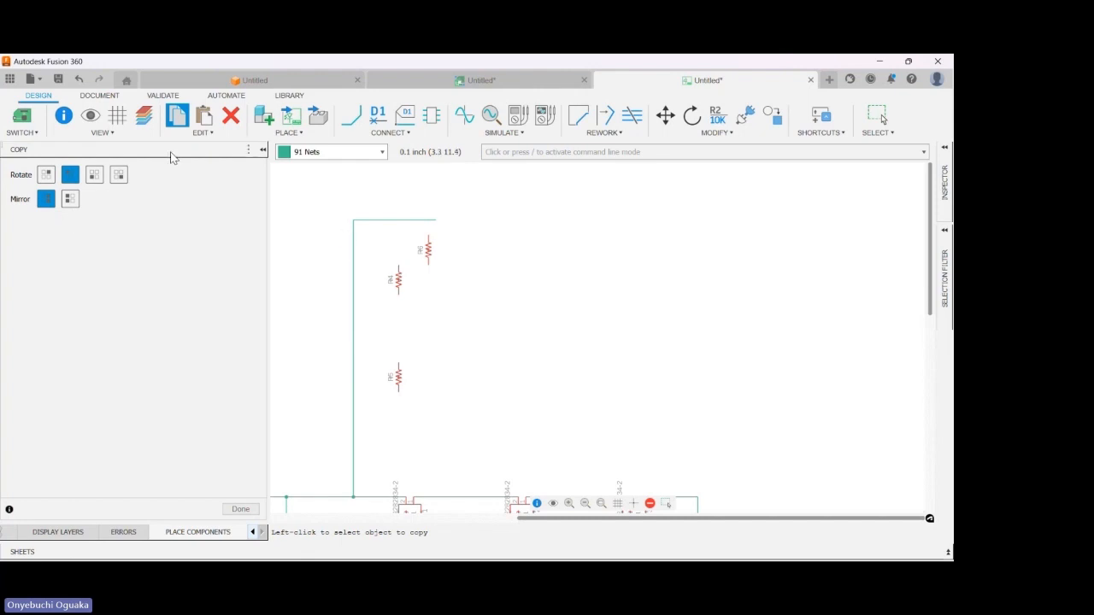
click(253, 509)
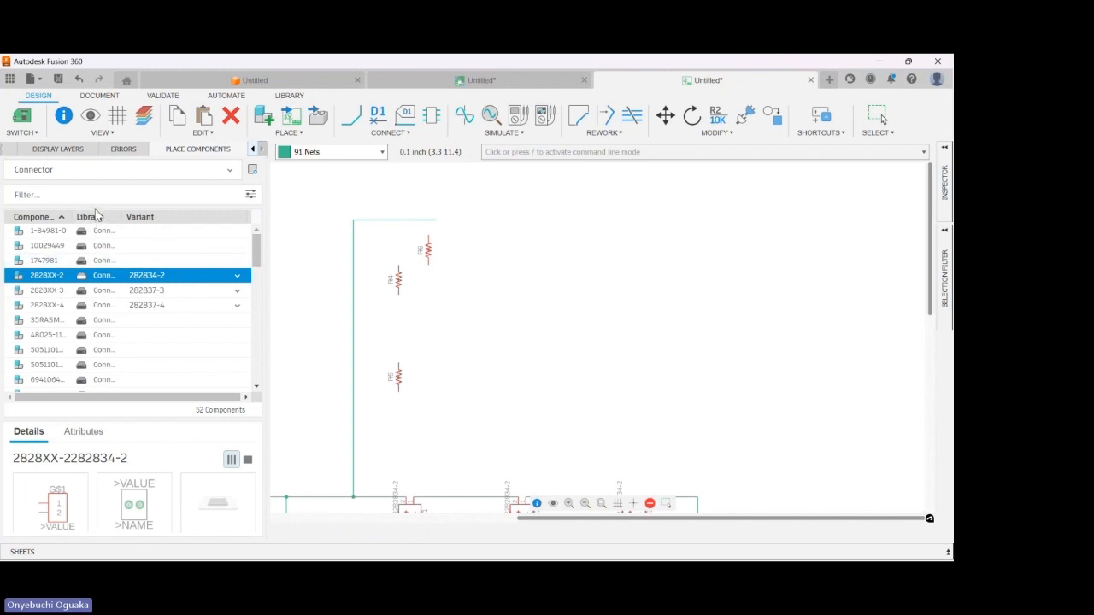
- Search all component libraries for "resist" and skim the matching components
click(39, 195)
click(65, 176)
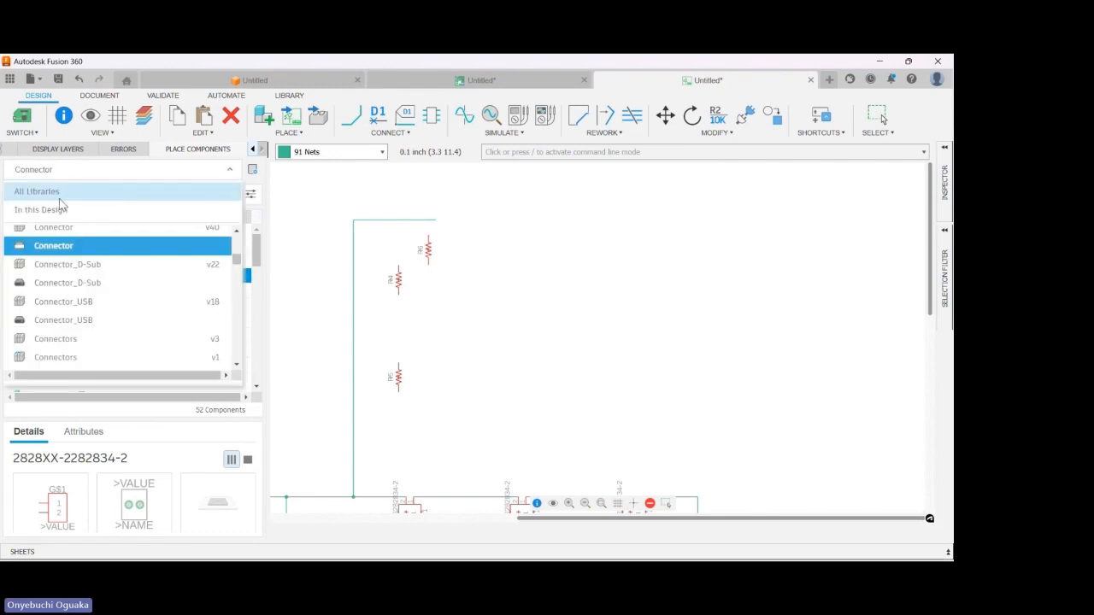
click(53, 188)
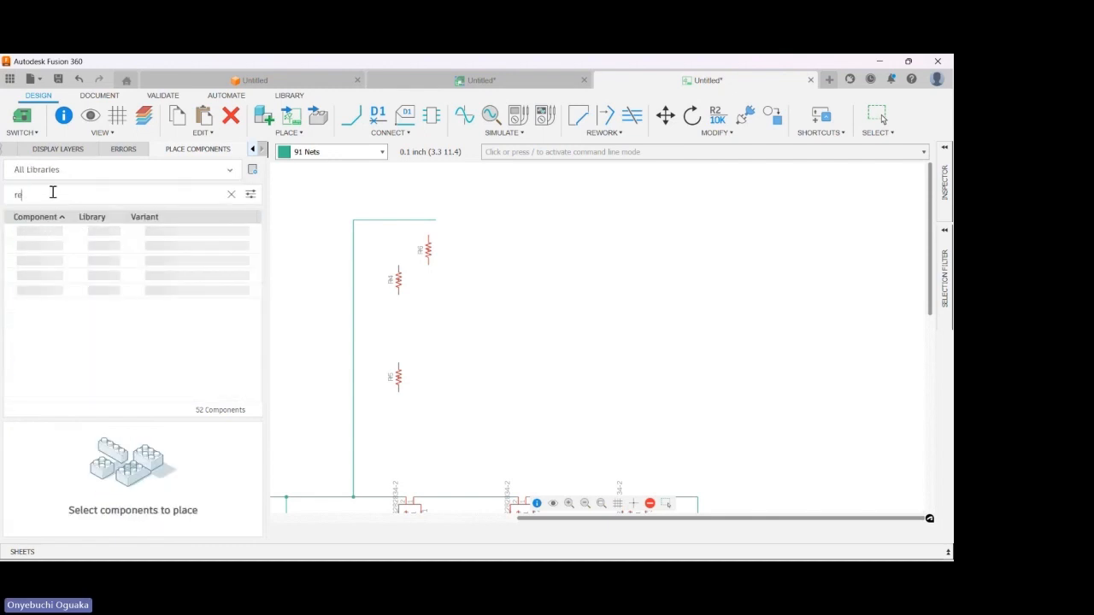
text(resist)
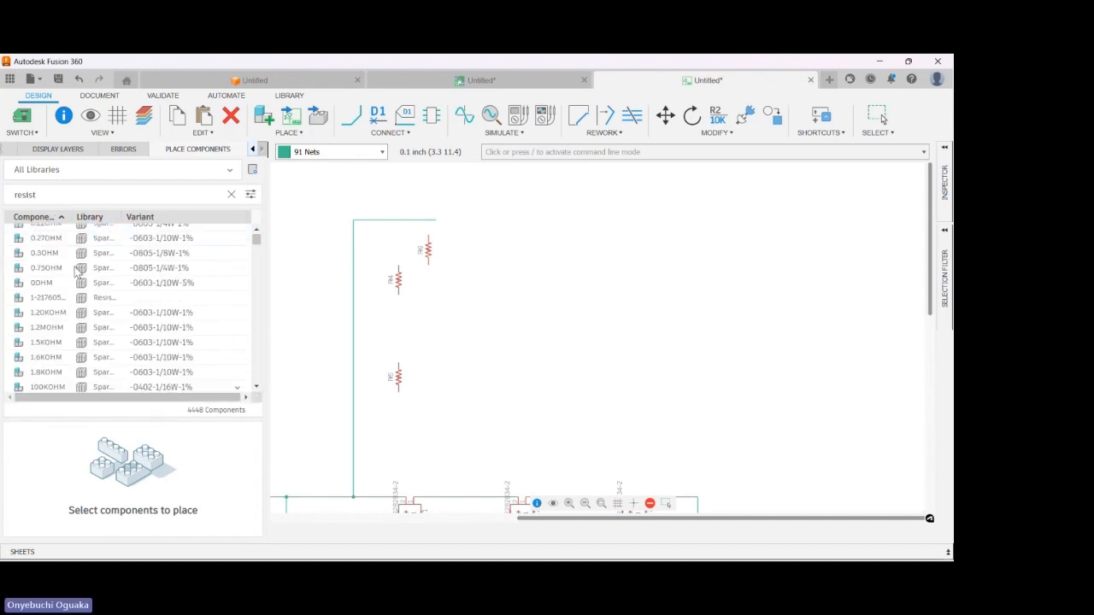
scroll(75, 269, down, 5)
scroll(75, 270, up, 15)
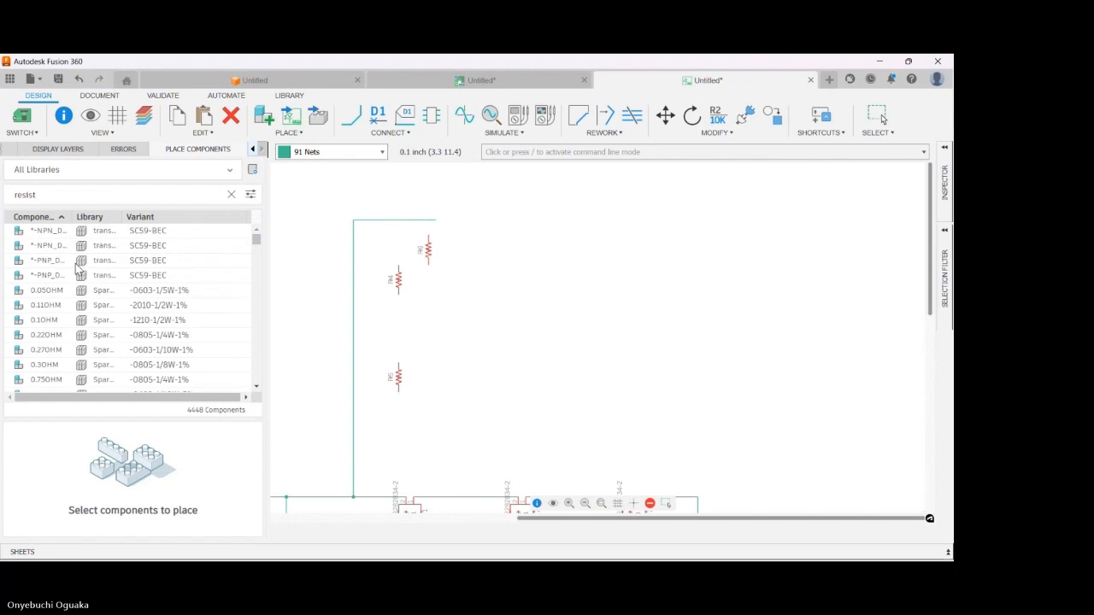
- Preview the symbols and footprints of the low-ohm resistor variants from 0.05OHM to 0.75OHM
click(75, 291)
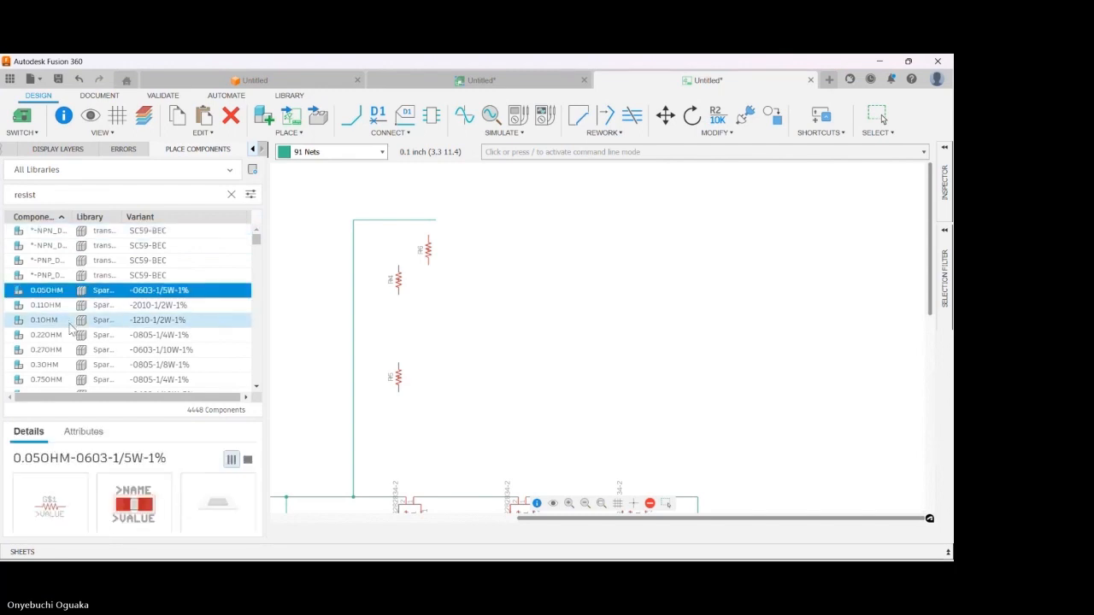
key(Down)
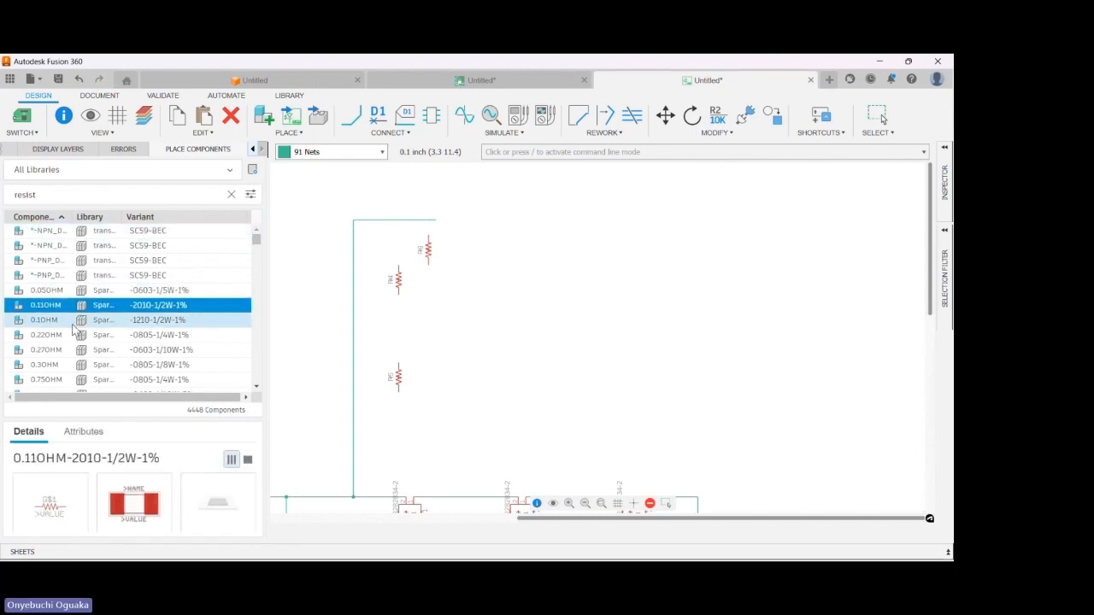
key(Down)
key(Down)
key(Down)
key(Down)
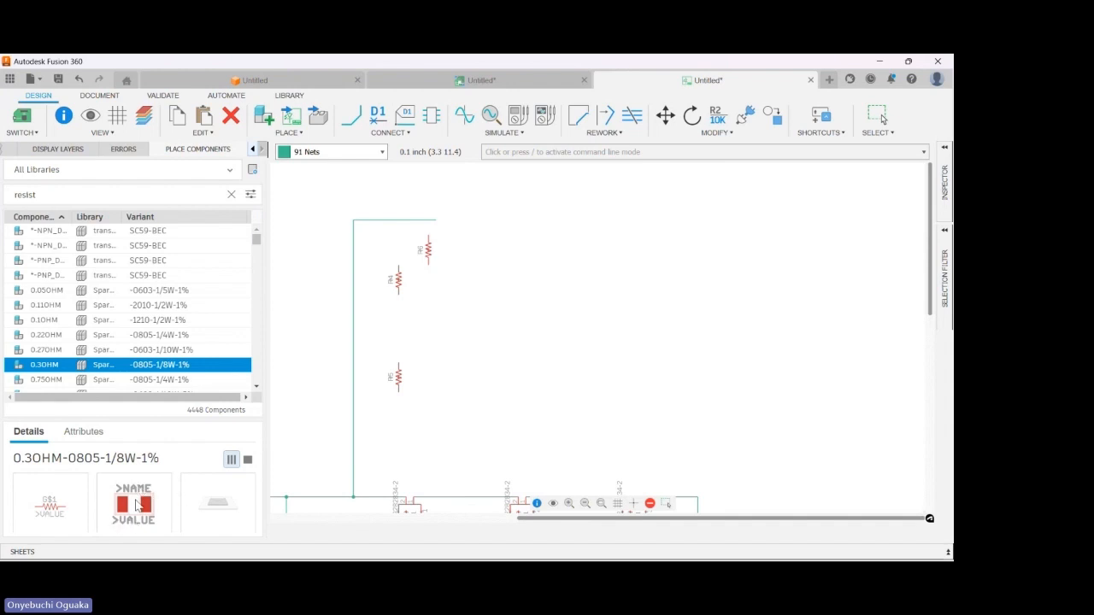
click(124, 350)
scroll(142, 325, down, 3)
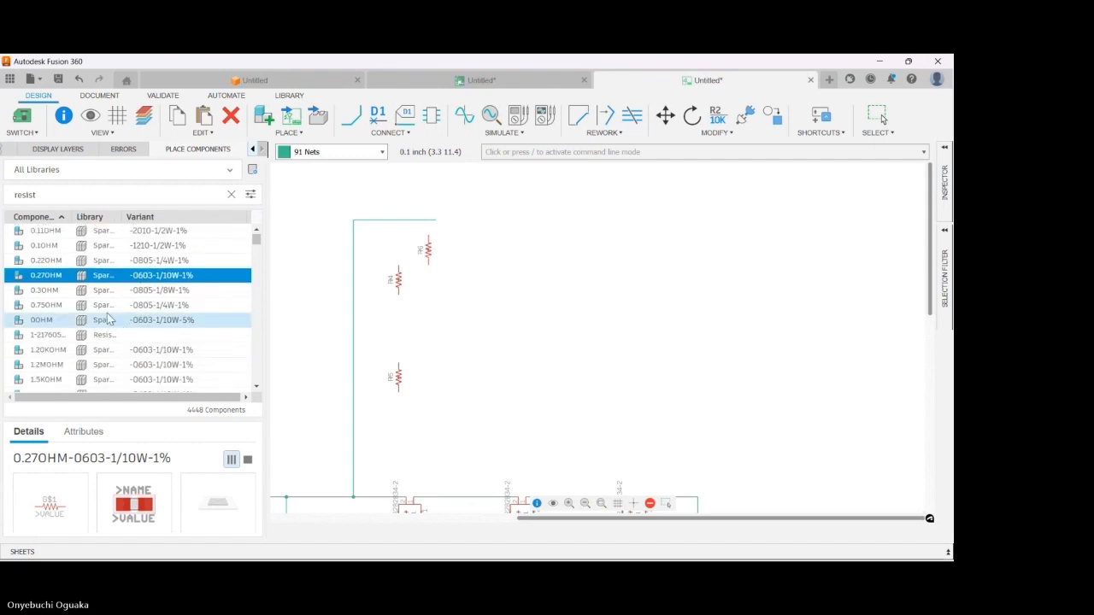
click(109, 318)
click(107, 310)
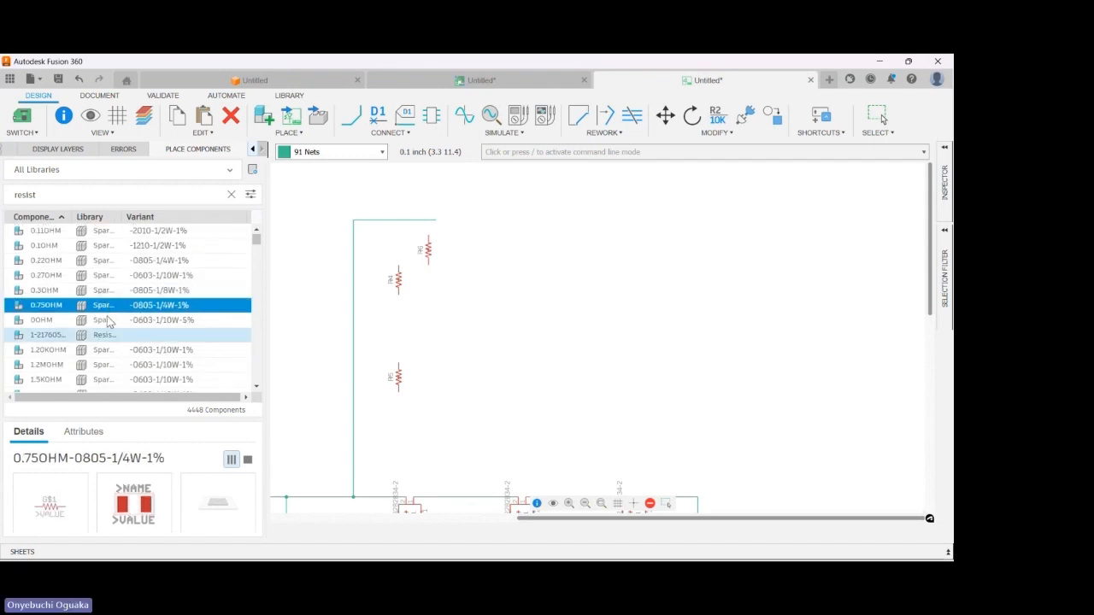
- Search all libraries for "variable re" and select the POTENTIOMETER component in its PTH-9MM-1/20W-20%-KIT variant
drag(40, 195, 3, 195)
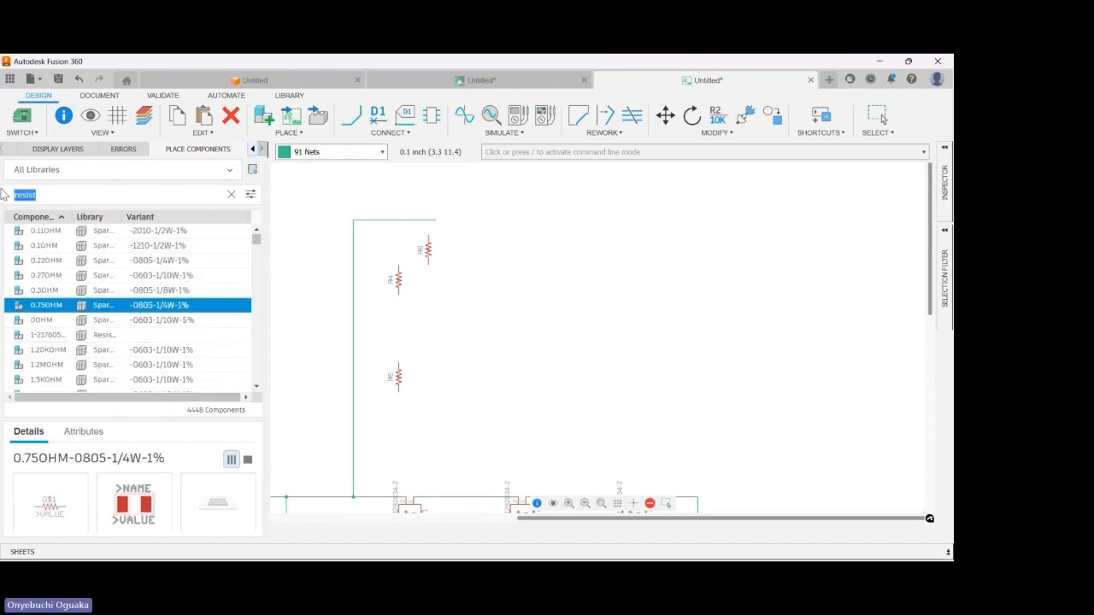
text(vari)
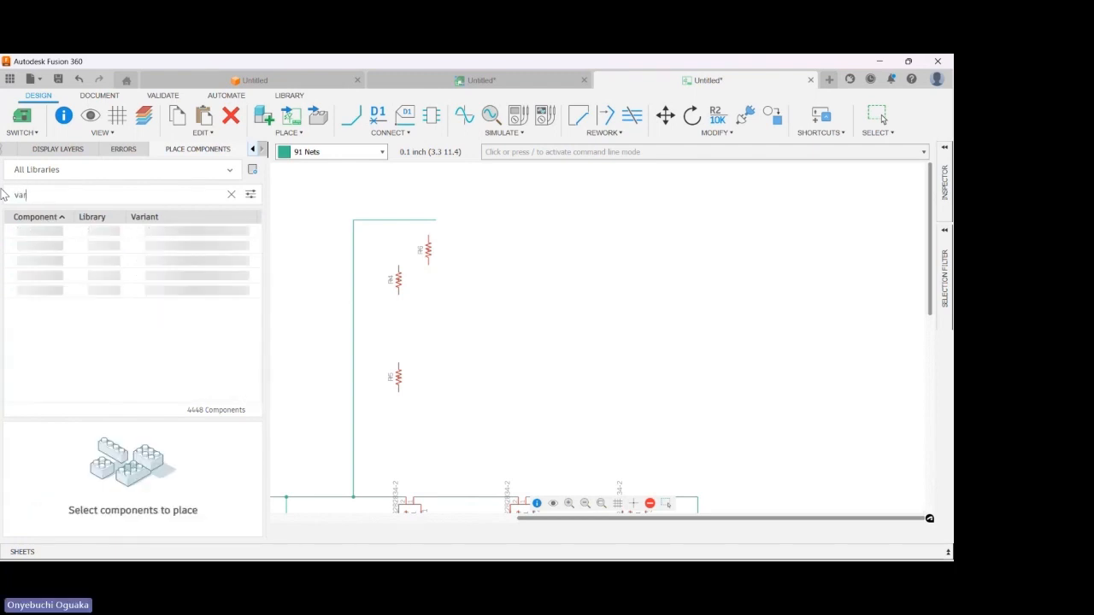
text(able )
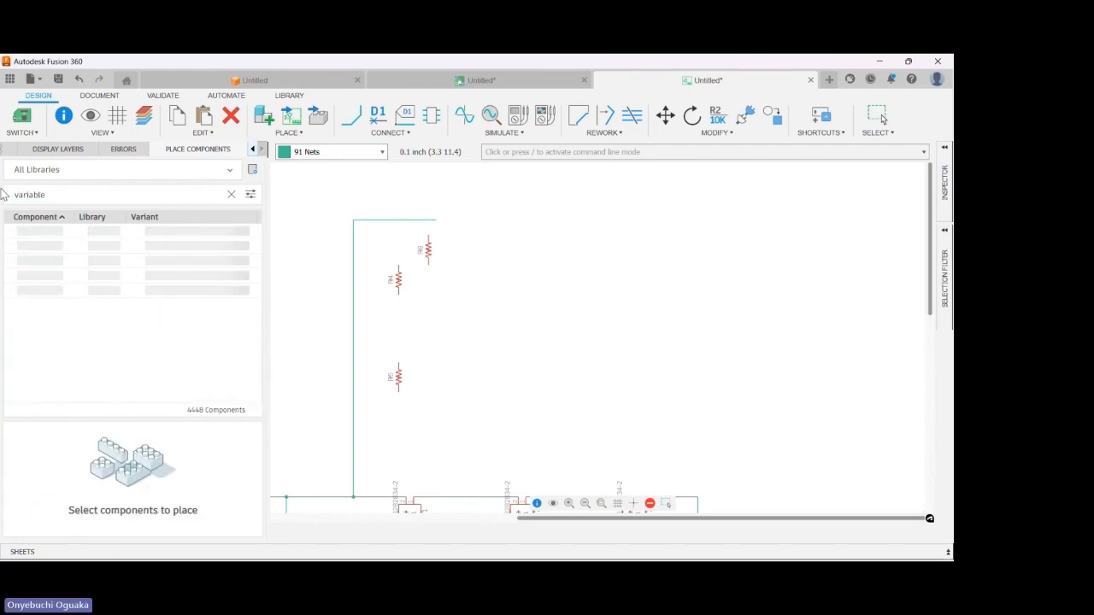
text(re)
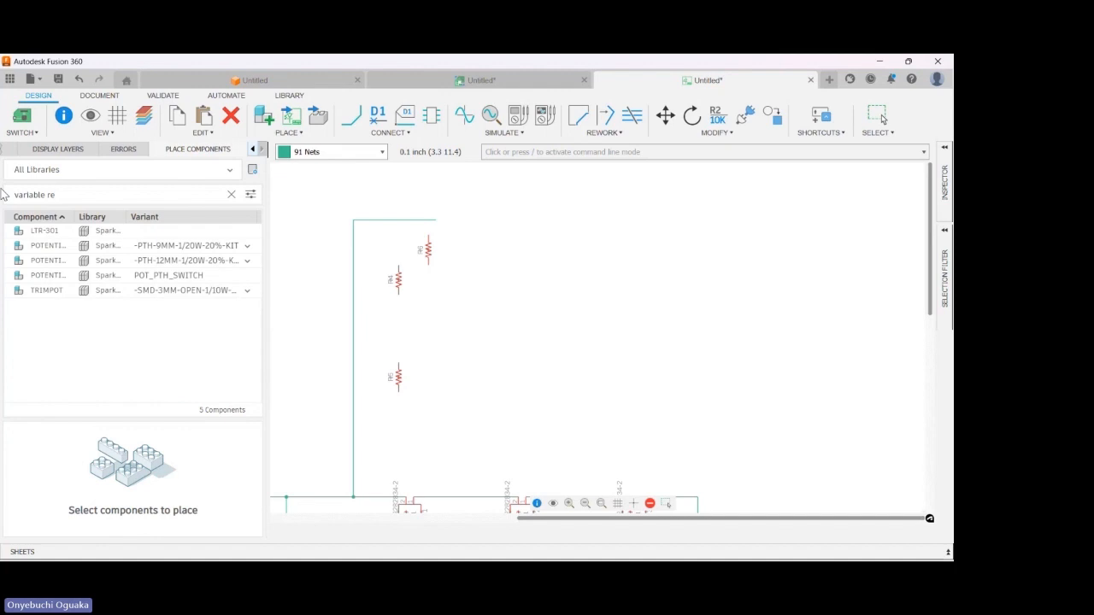
click(67, 246)
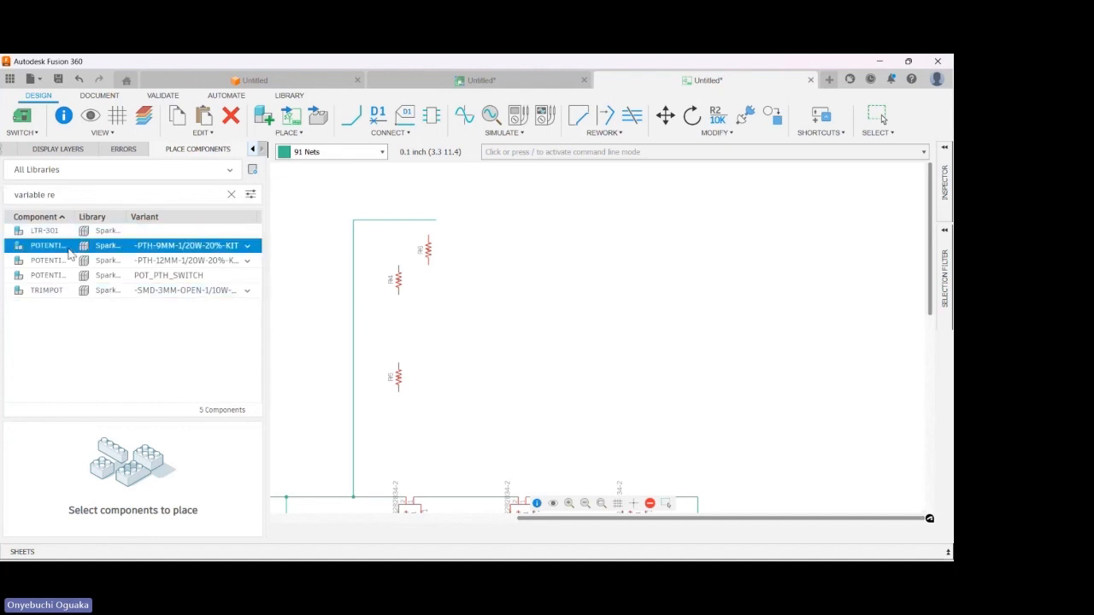
click(66, 234)
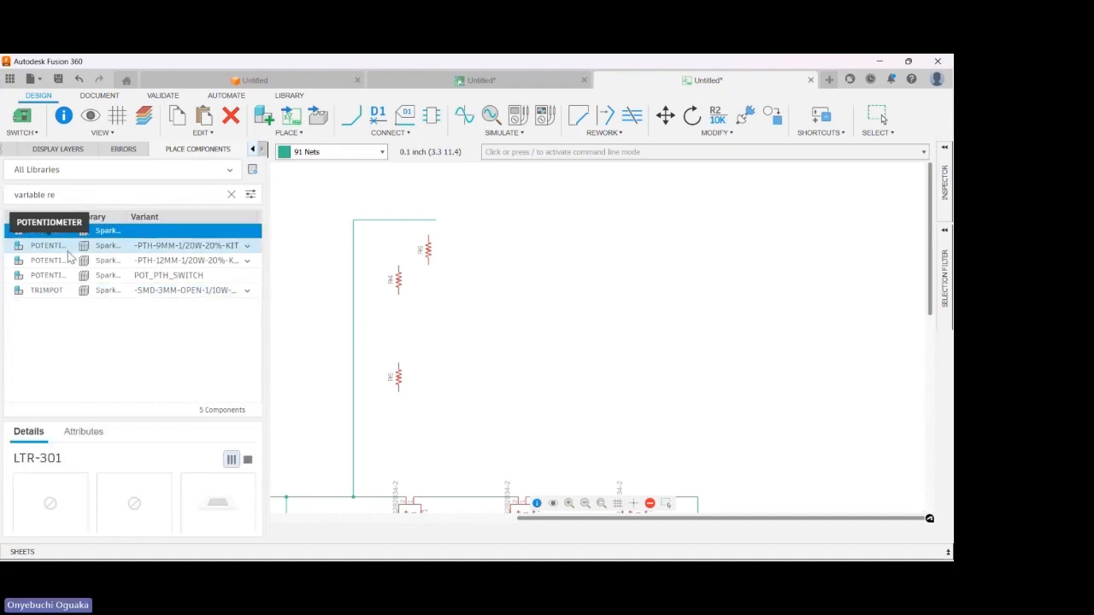
click(69, 250)
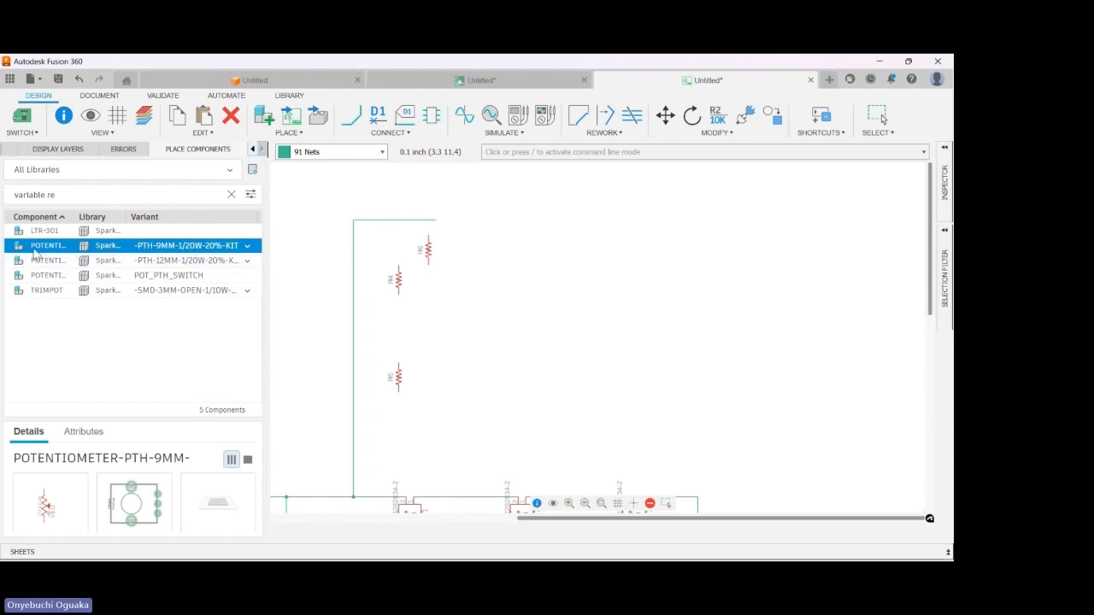
- Place one selected potentiometer horizontally, rotated 90°, to the right of and slightly below resistor R5
click(35, 250)
double_click(35, 252)
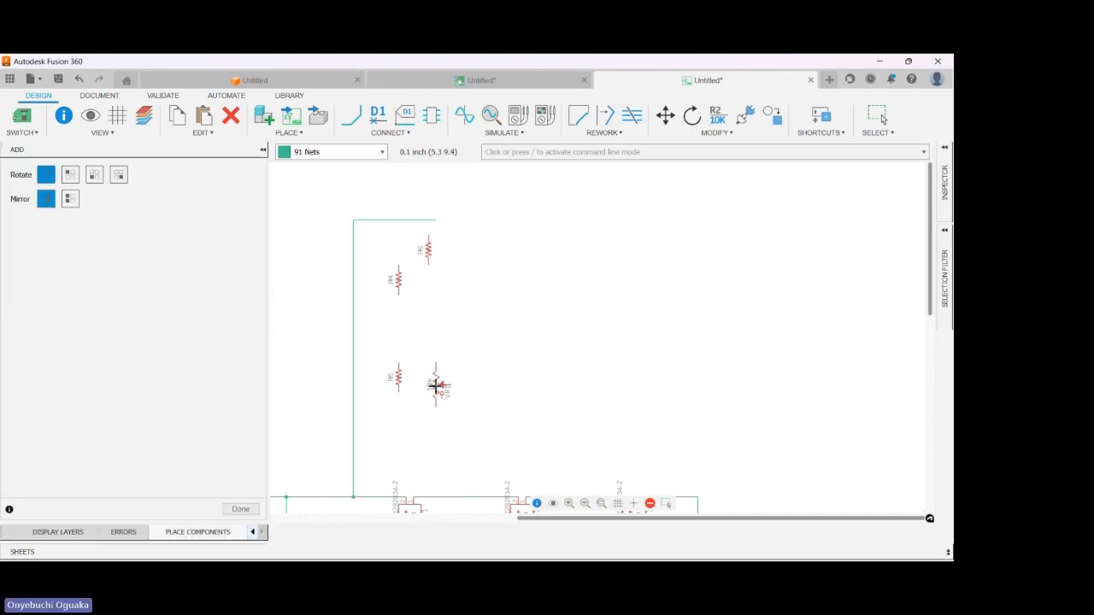
right_click(435, 384)
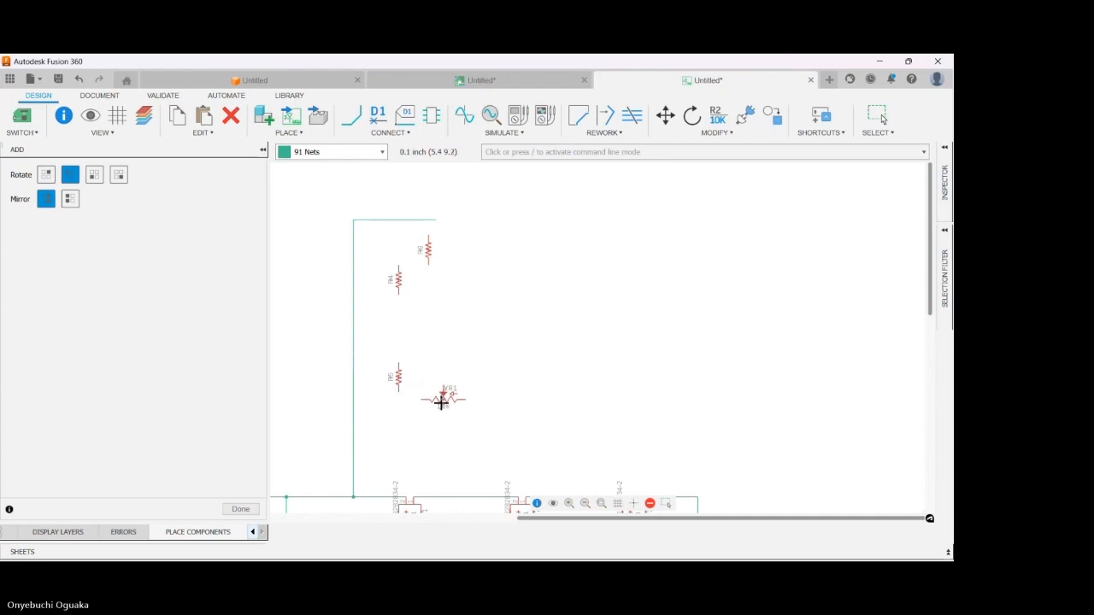
click(442, 401)
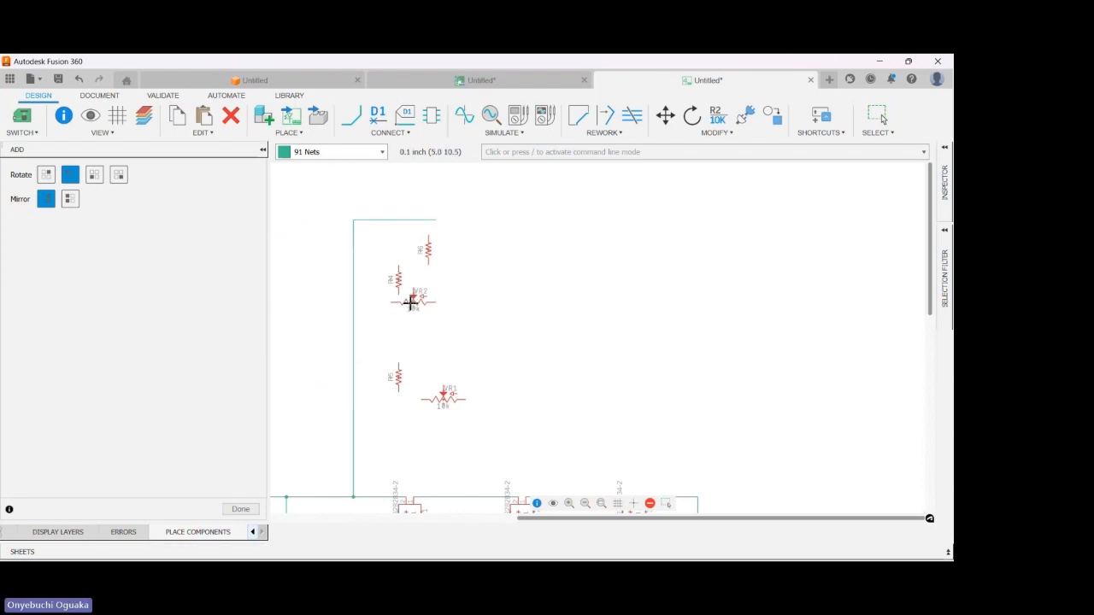
click(240, 509)
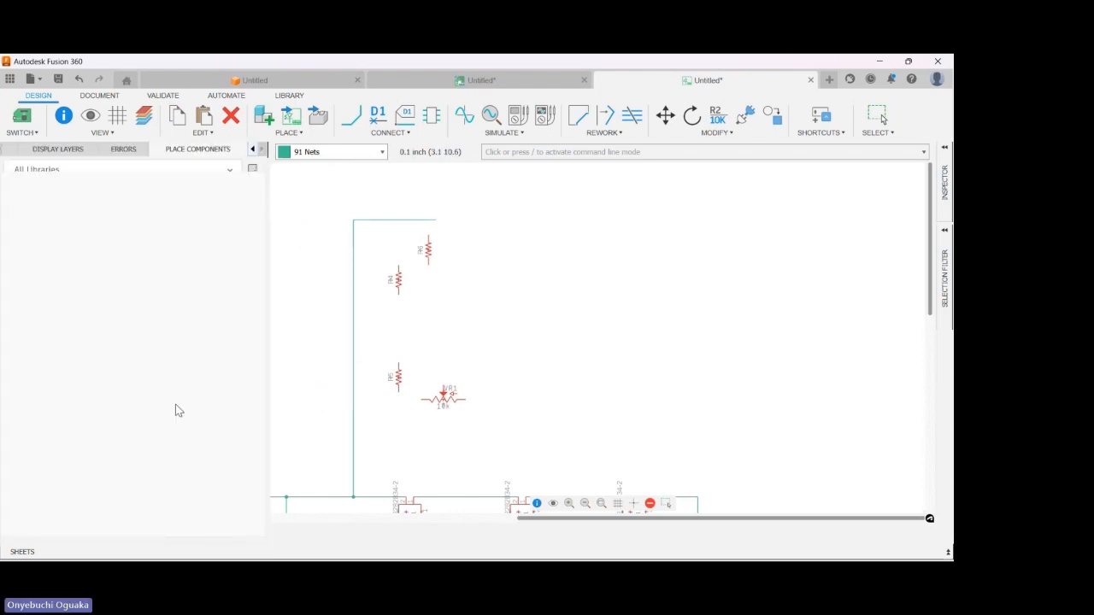
- Search all libraries for "tl431", compare the two matches and select TL431CLP from the v-reg library
click(233, 195)
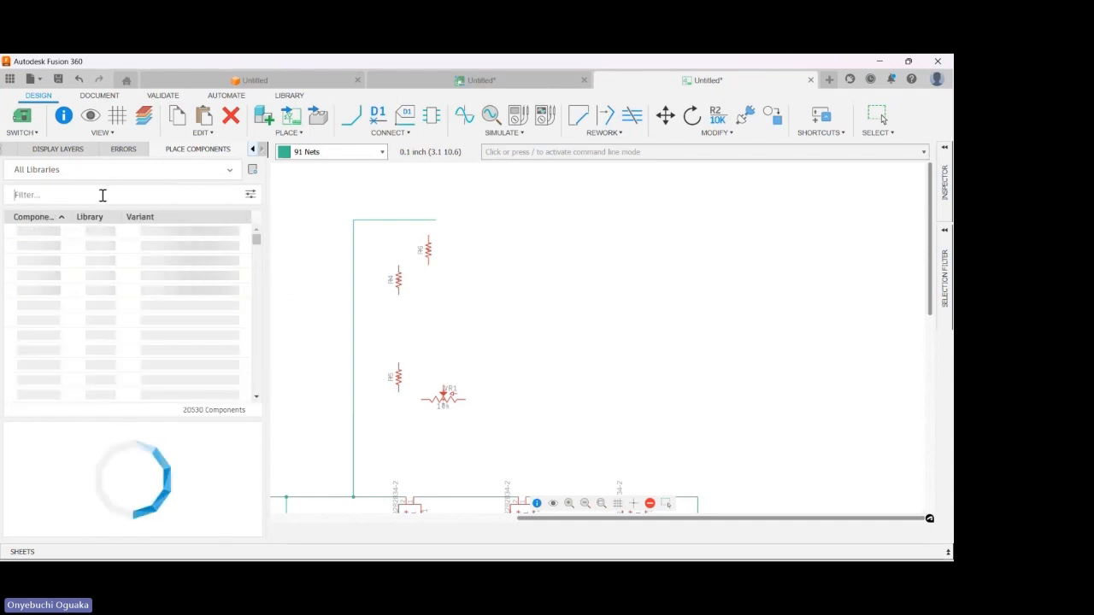
text(t)
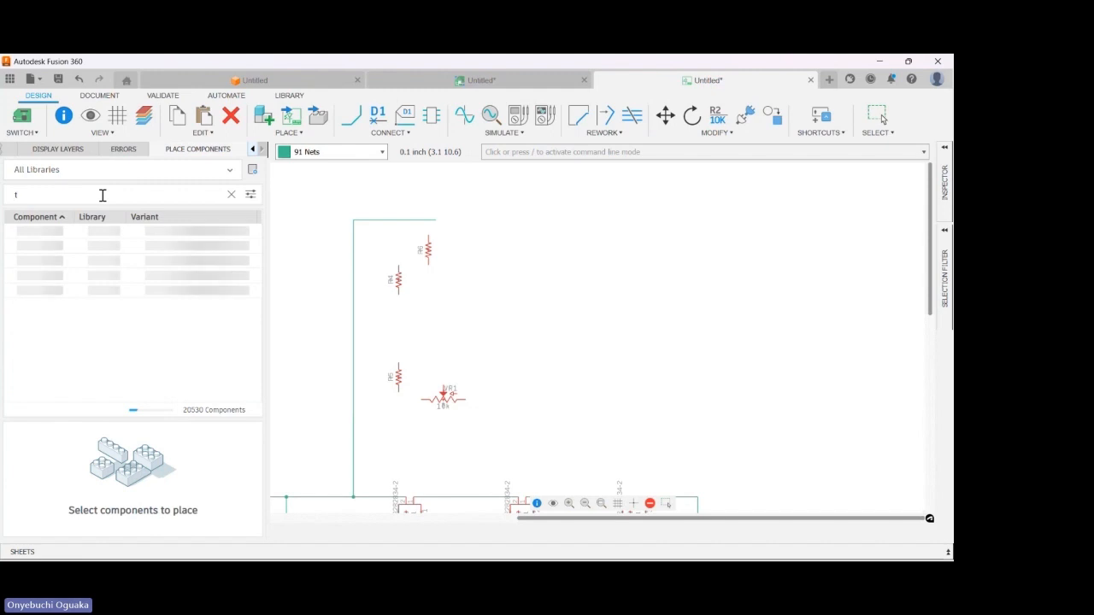
text(i4)
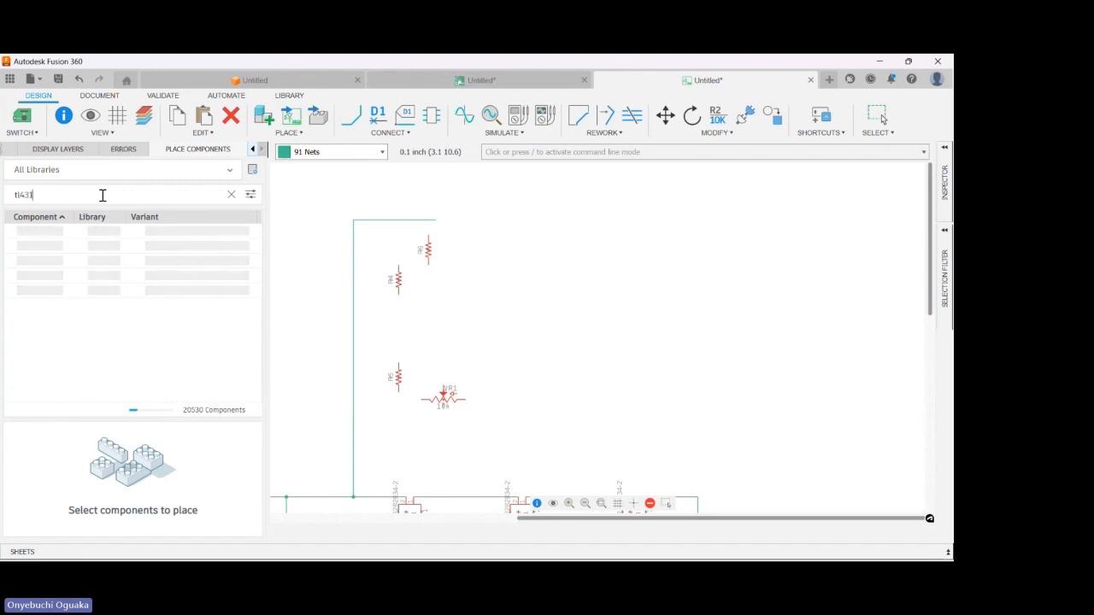
text(31)
click(62, 232)
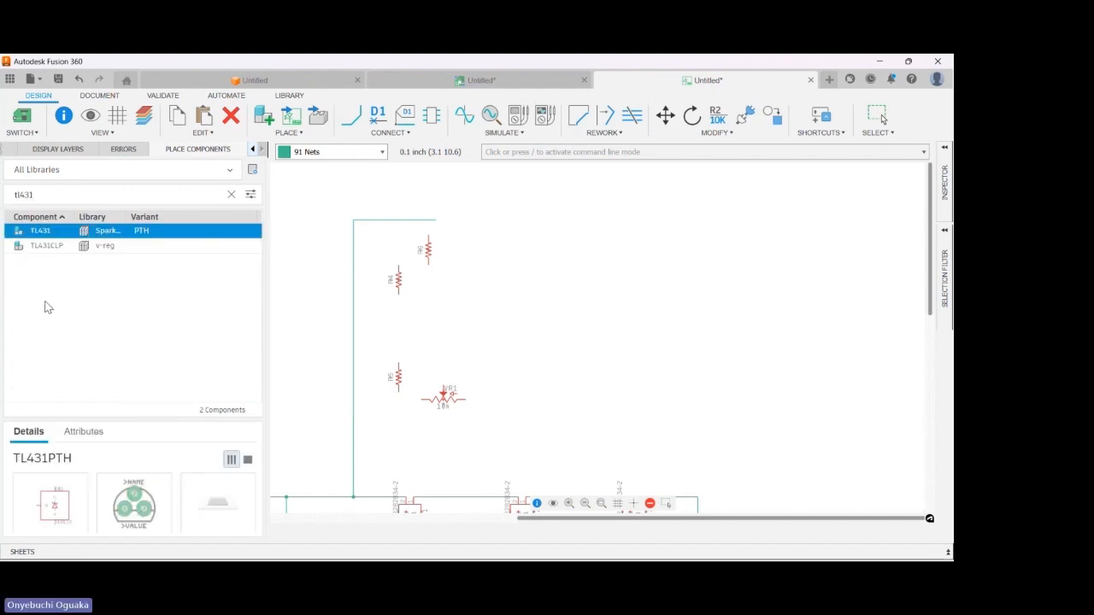
click(50, 248)
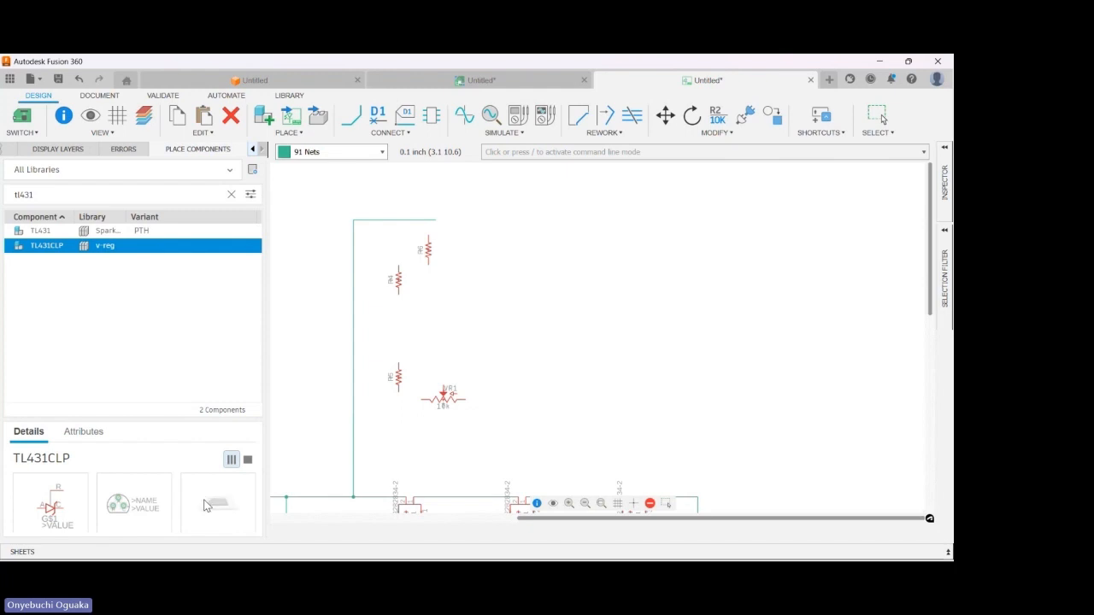
- Place the TL431CLP, rotated 180° and mirrored, above potentiometer VR1 and to the right of the gap between resistors R4 and R5
scroll(416, 321, down, 4)
scroll(342, 282, down, 2)
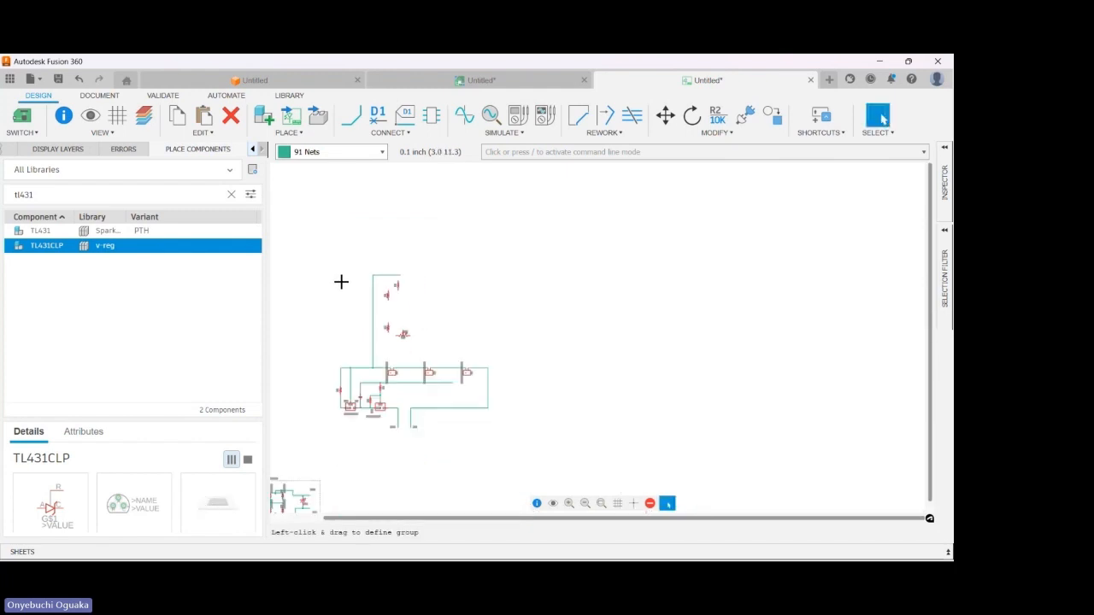
scroll(480, 308, down, 2)
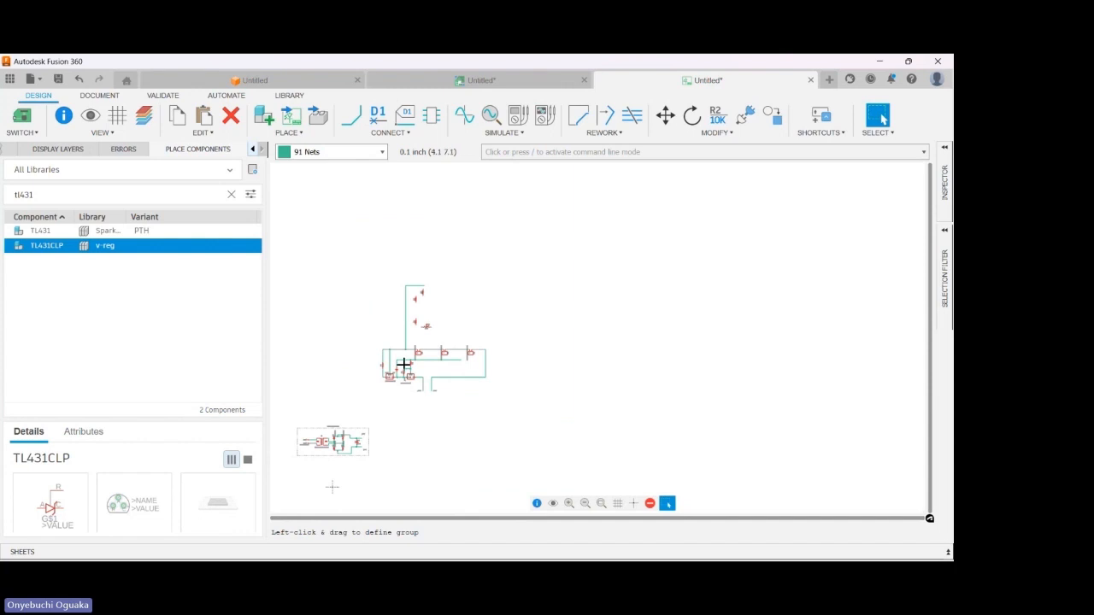
scroll(402, 367, up, 5)
scroll(334, 396, up, 2)
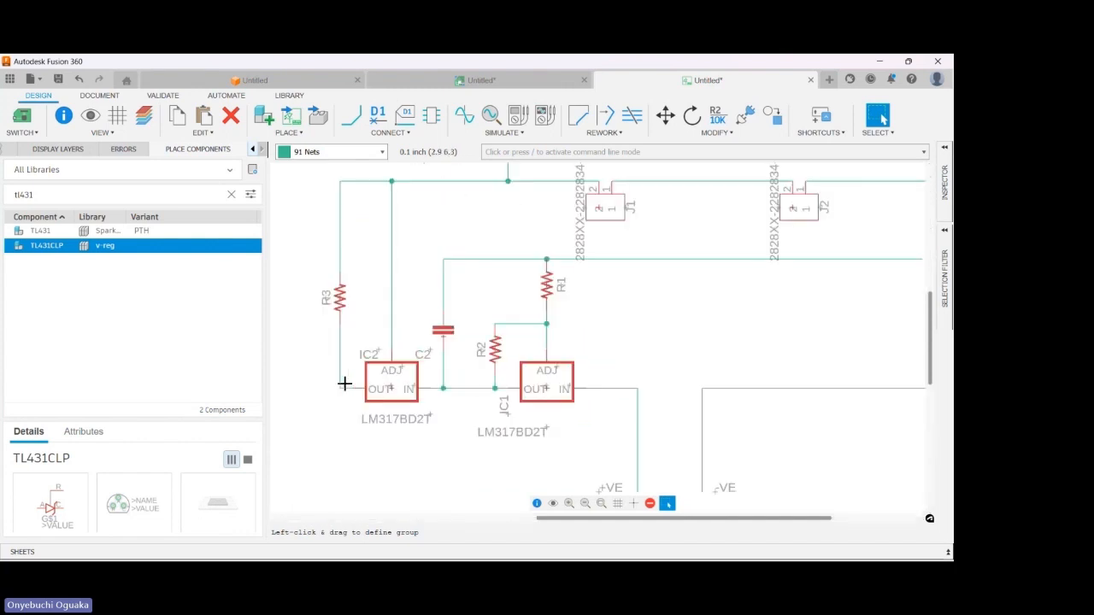
double_click(54, 249)
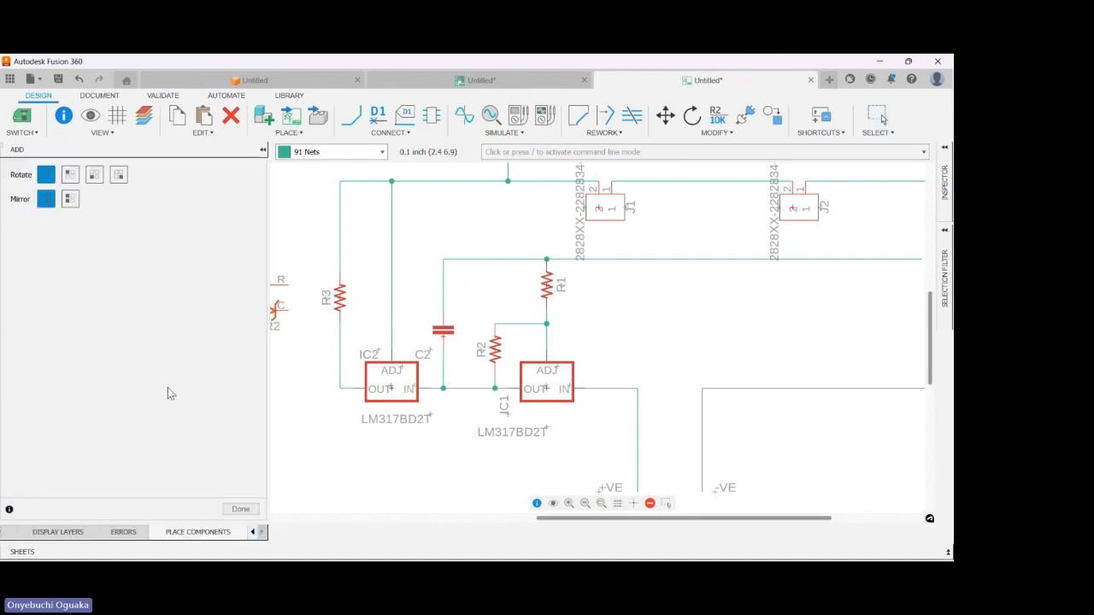
scroll(313, 440, down, 6)
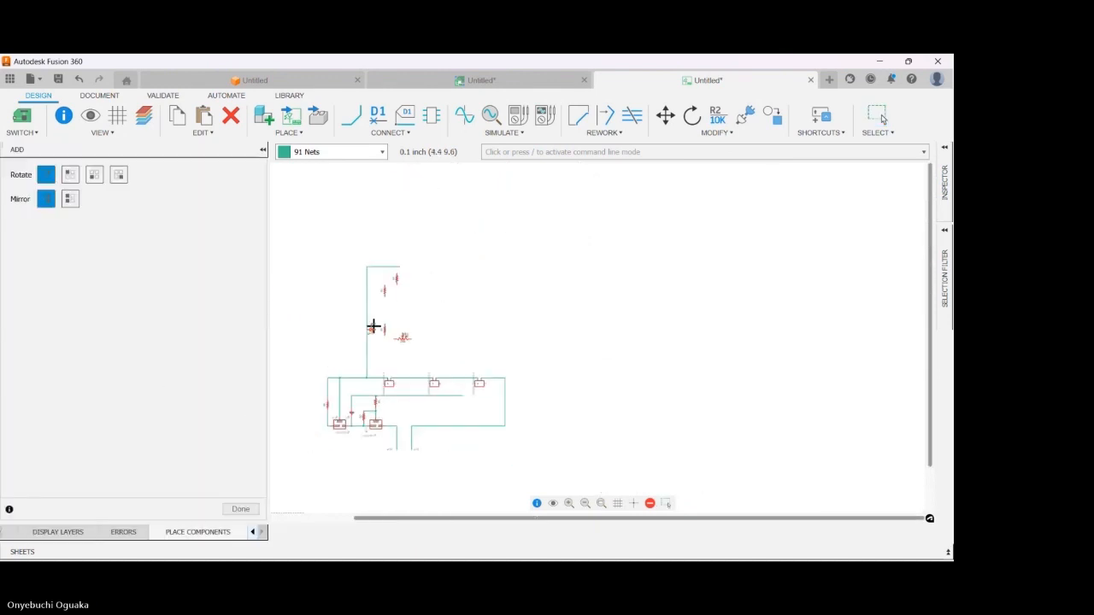
scroll(374, 326, up, 5)
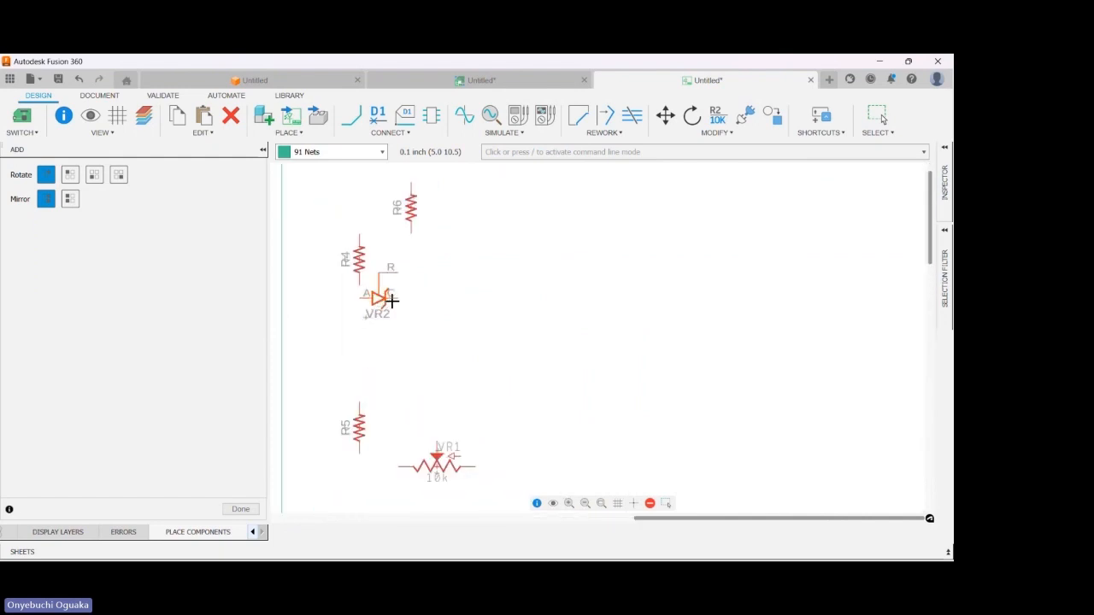
scroll(392, 301, up, 1)
right_click(430, 305)
right_click(430, 304)
right_click(430, 305)
right_click(430, 305)
right_click(430, 306)
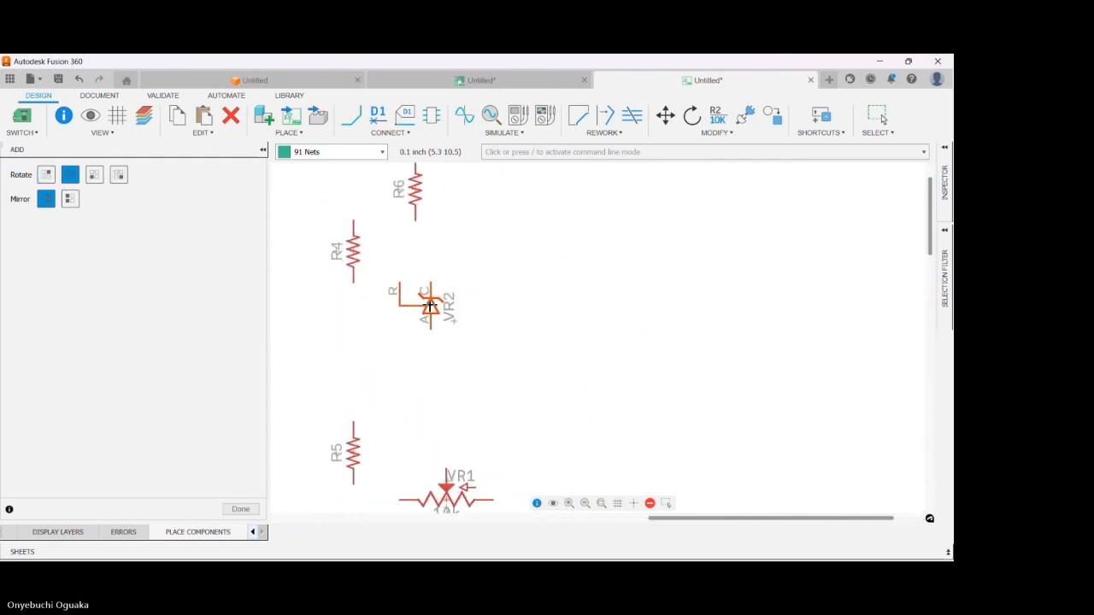
right_click(430, 305)
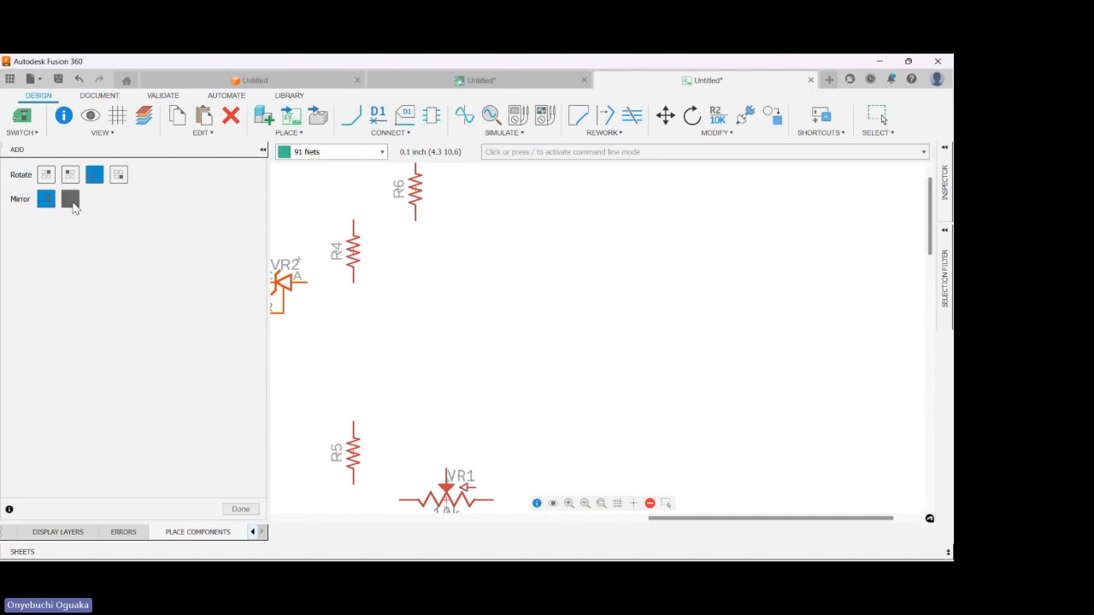
click(70, 198)
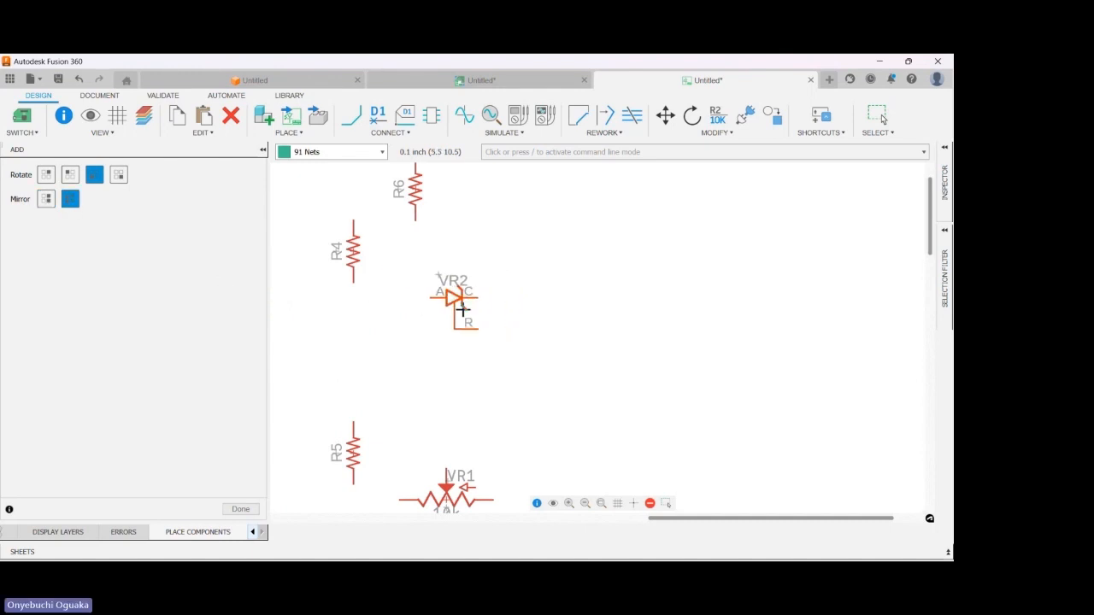
click(454, 344)
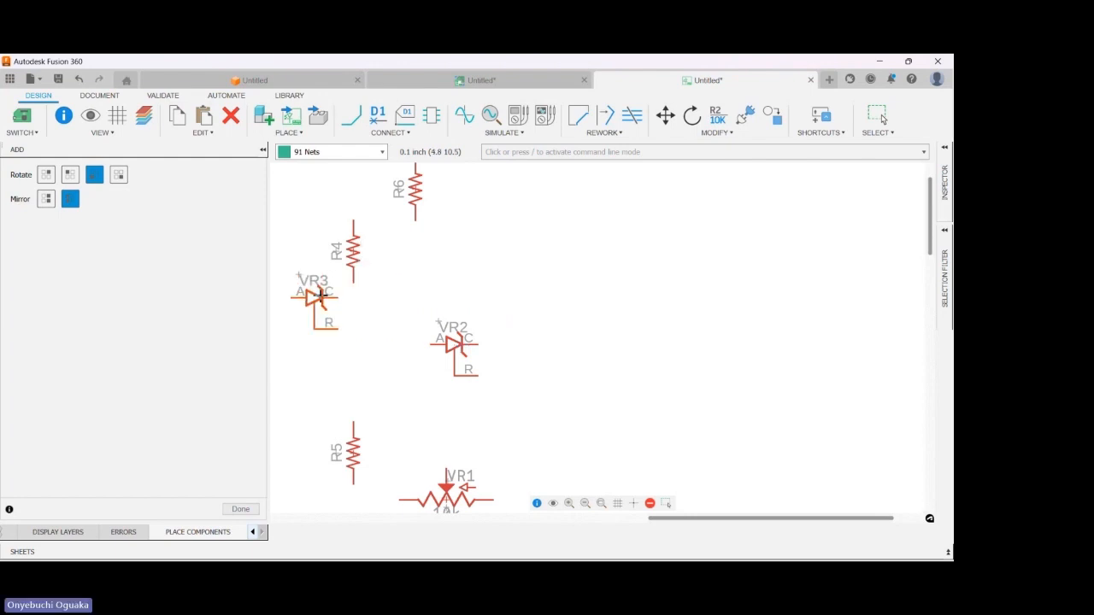
- Search all libraries for "lm317" and compare the first three matches, ending on the v-reg LM317 in its BD2T variant
key(Escape)
key(Escape)
scroll(420, 247, down, 6)
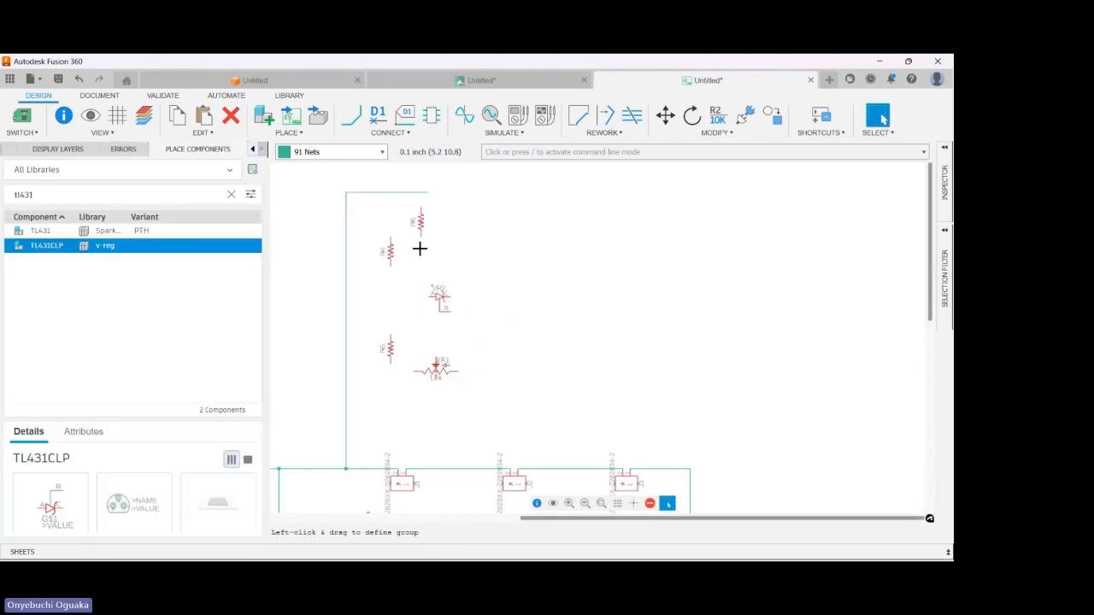
scroll(392, 387, up, 8)
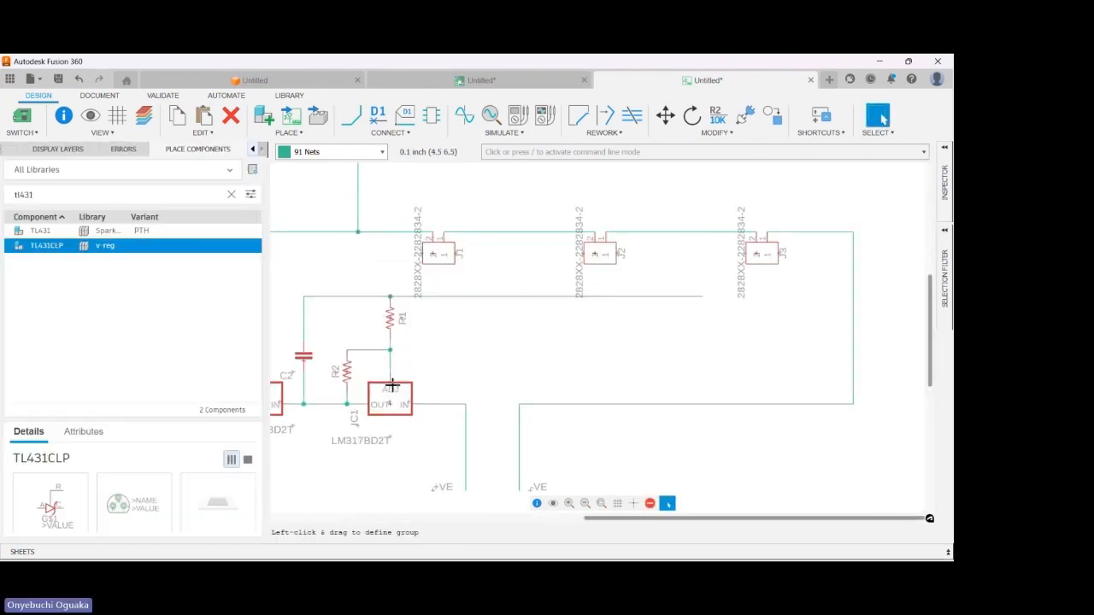
click(389, 400)
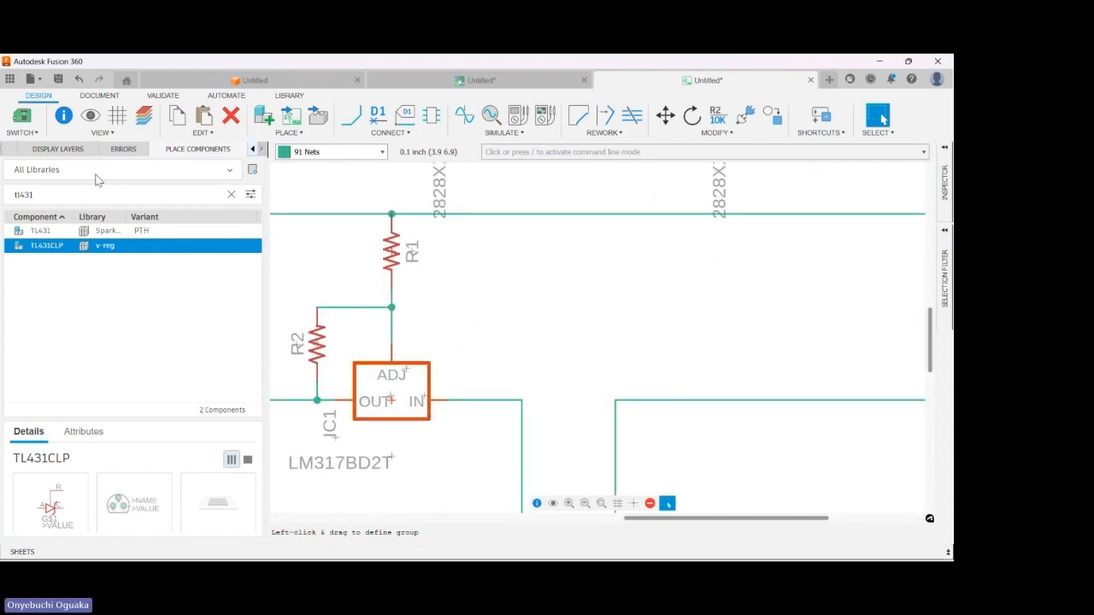
drag(56, 196, 5, 197)
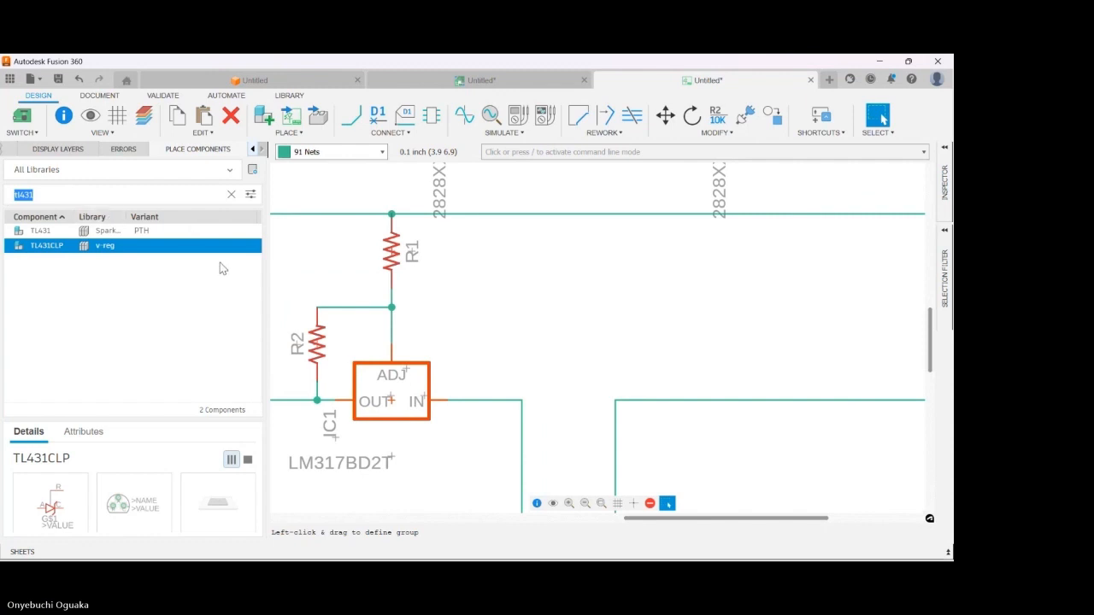
text(lm)
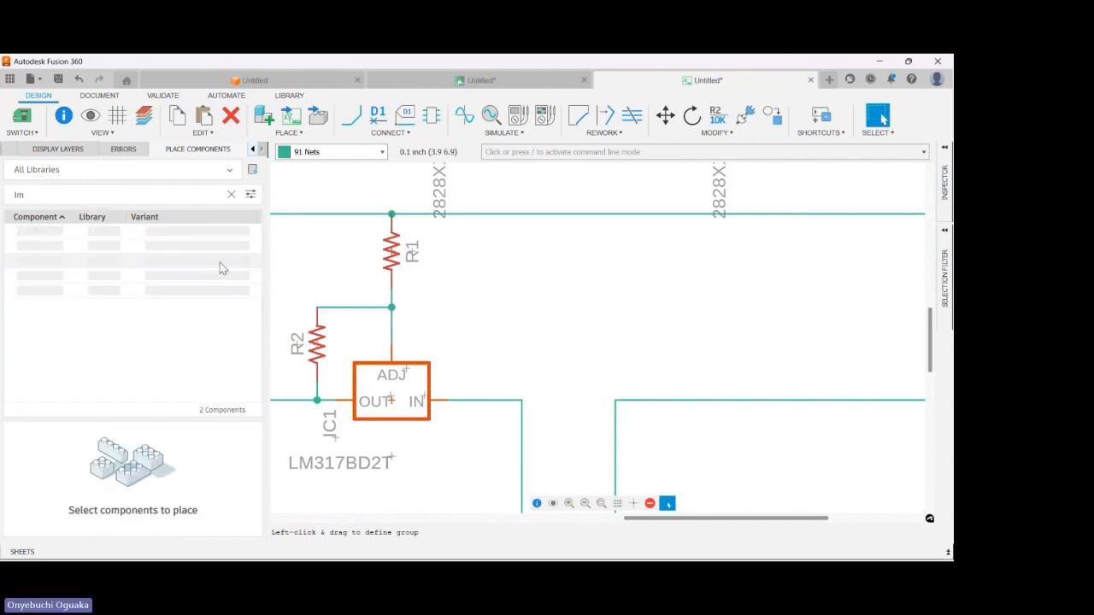
text(317)
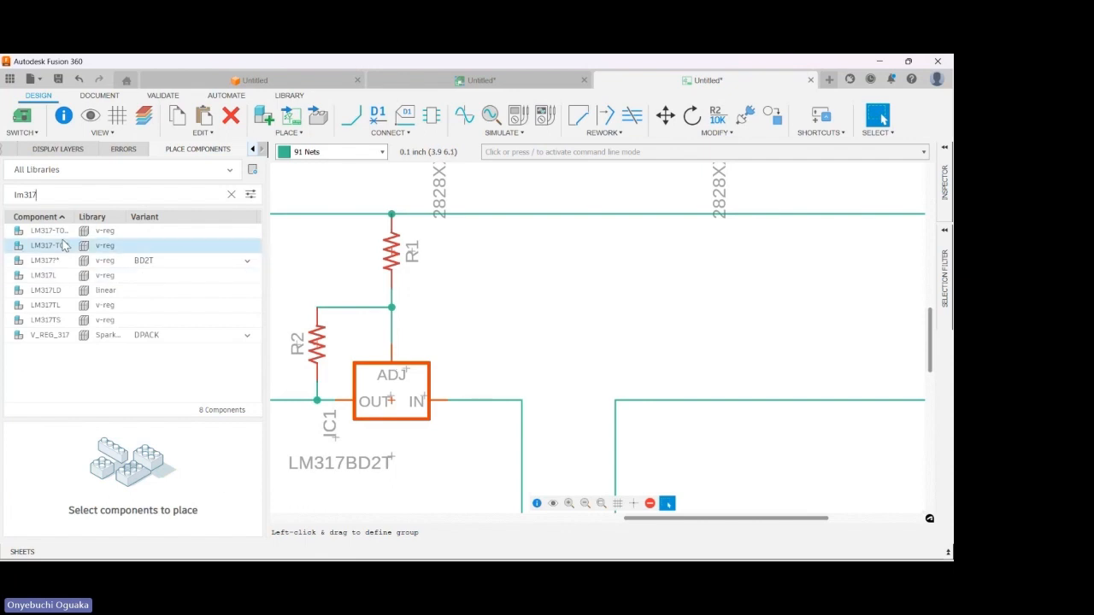
click(65, 231)
click(65, 246)
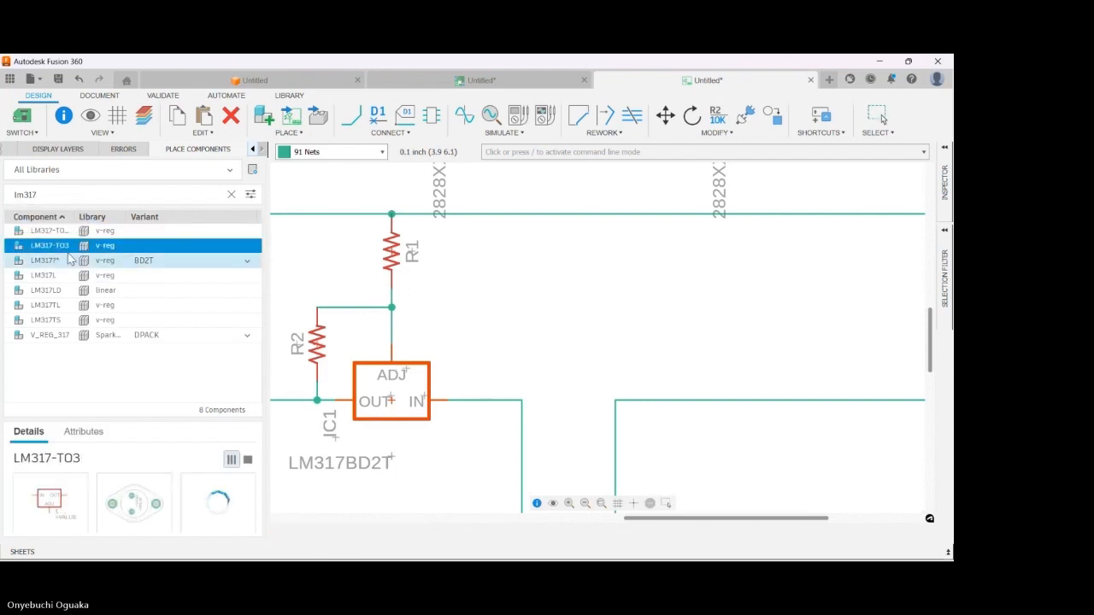
click(60, 261)
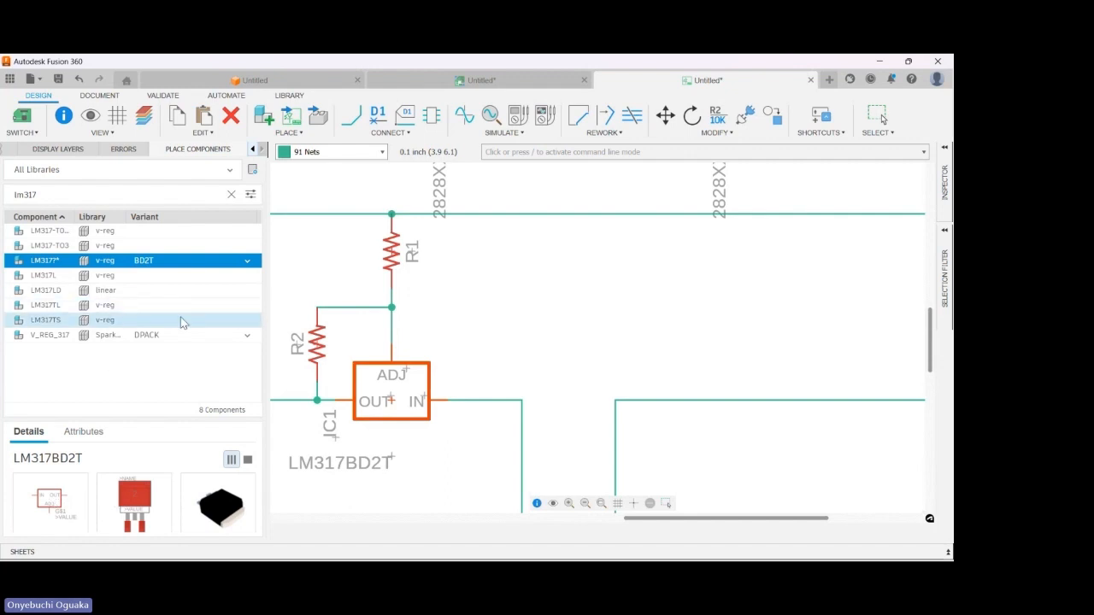
scroll(355, 414, down, 1)
scroll(355, 413, down, 3)
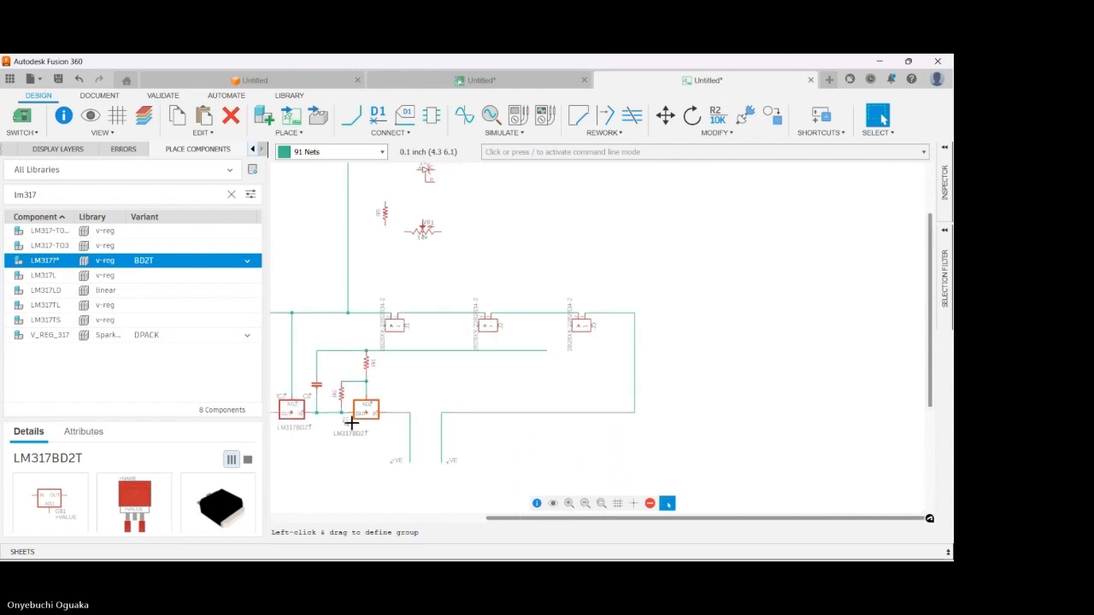
scroll(409, 308, up, 3)
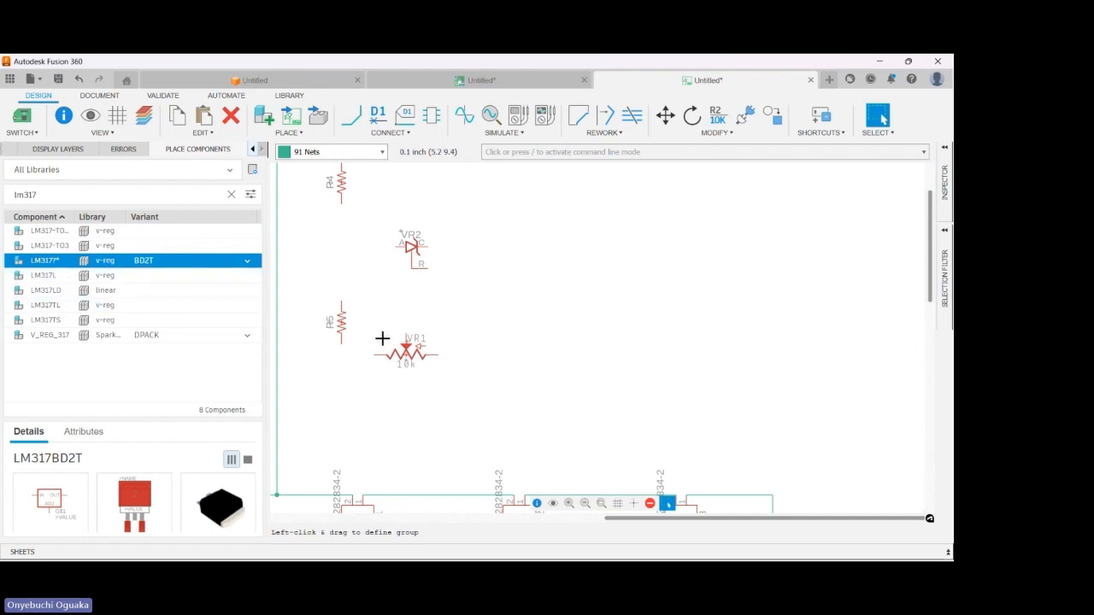
scroll(380, 342, down, 2)
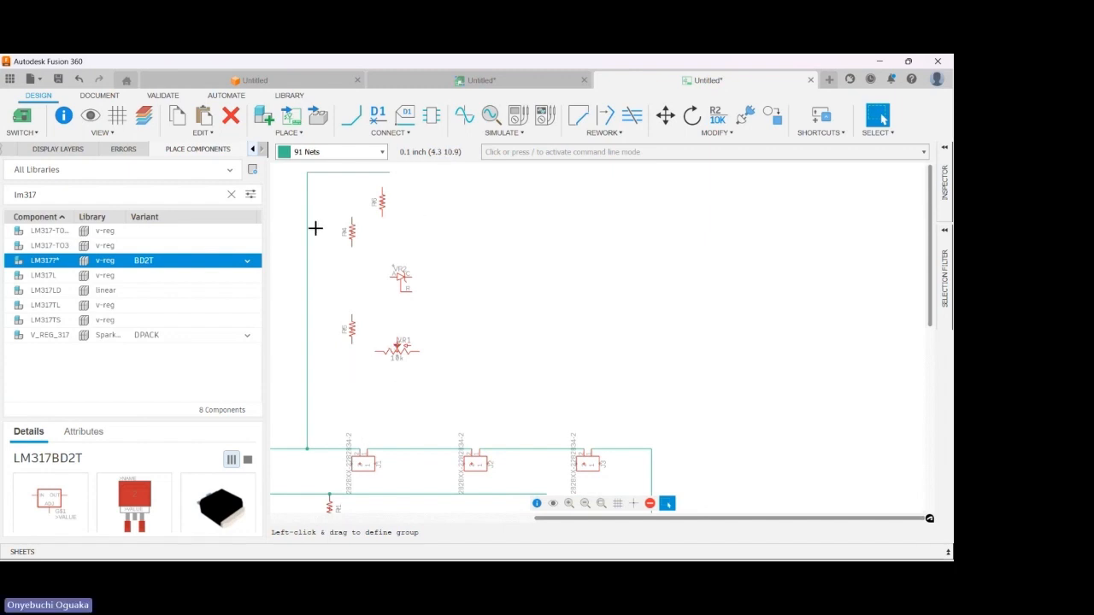
click(352, 117)
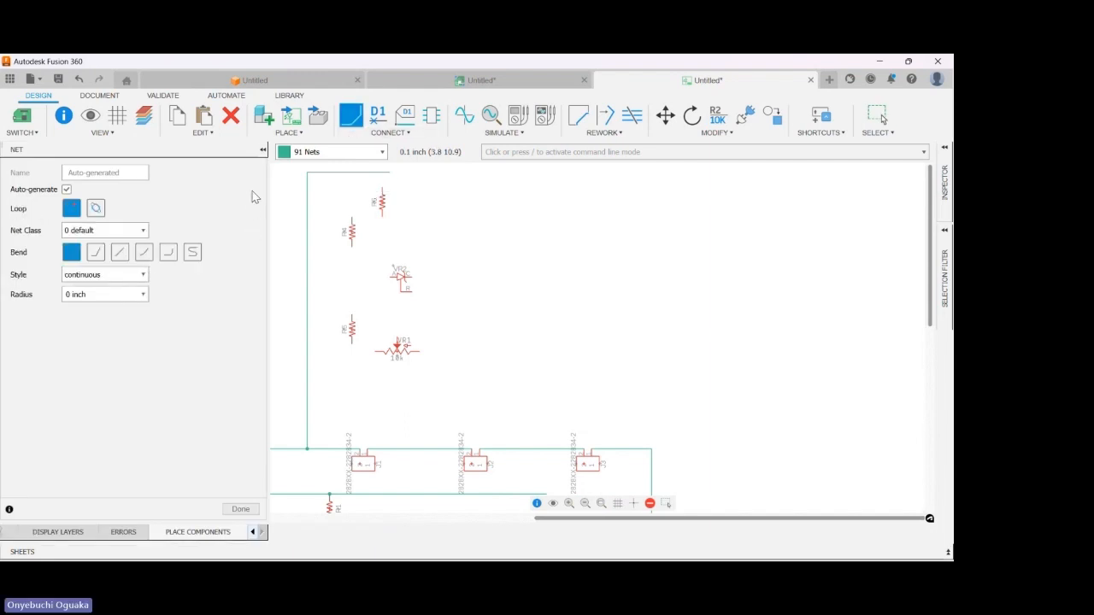
click(229, 509)
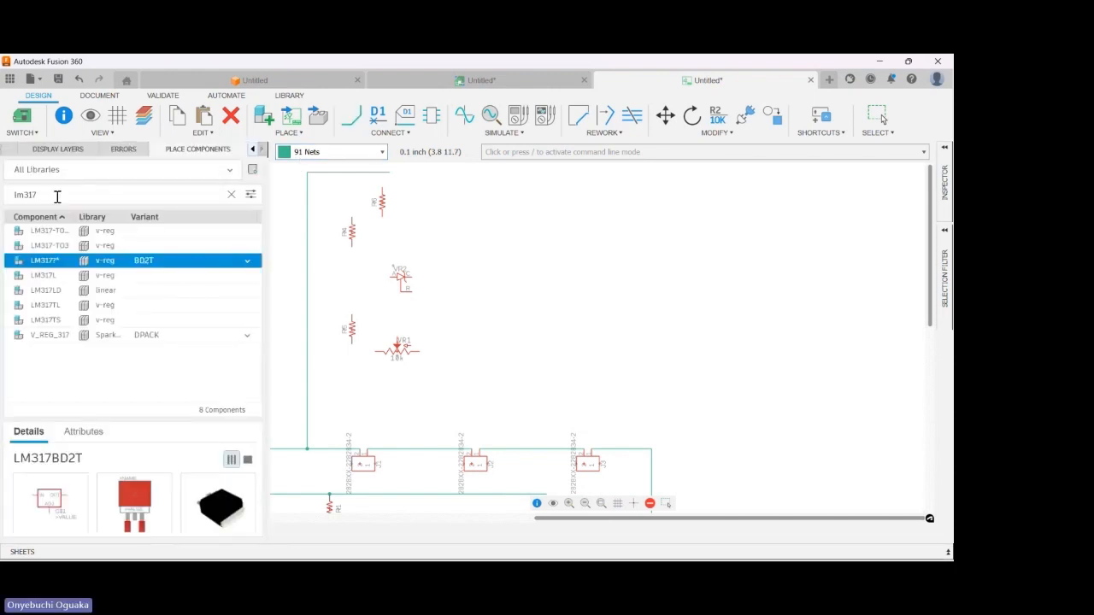
- Search all libraries for "bd140" and preview the symbols and footprints of the matching components
drag(53, 196, 3, 200)
text(b)
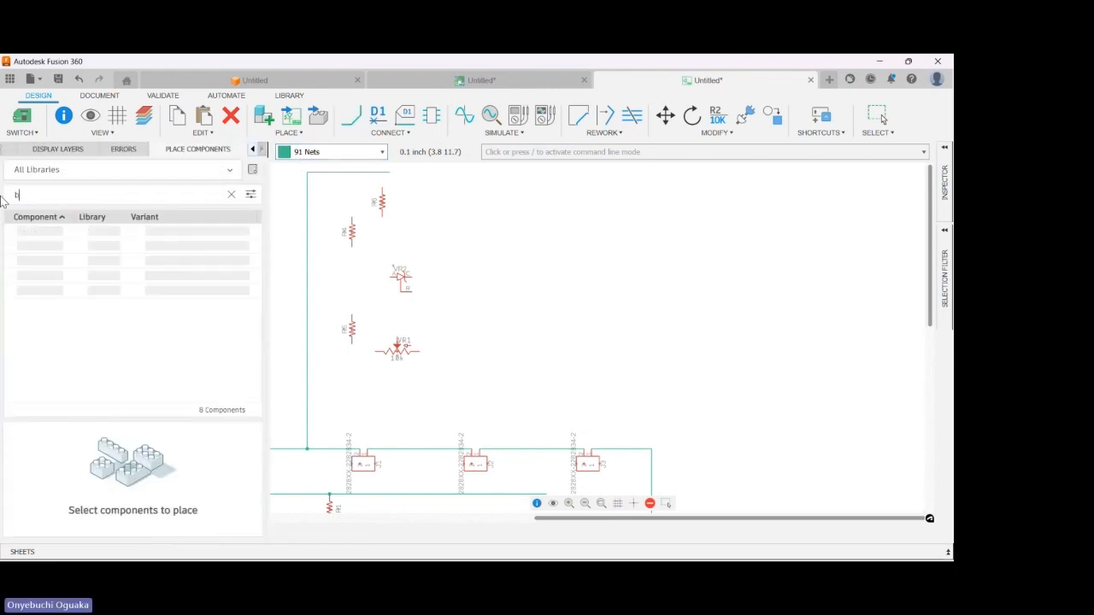
text(d140)
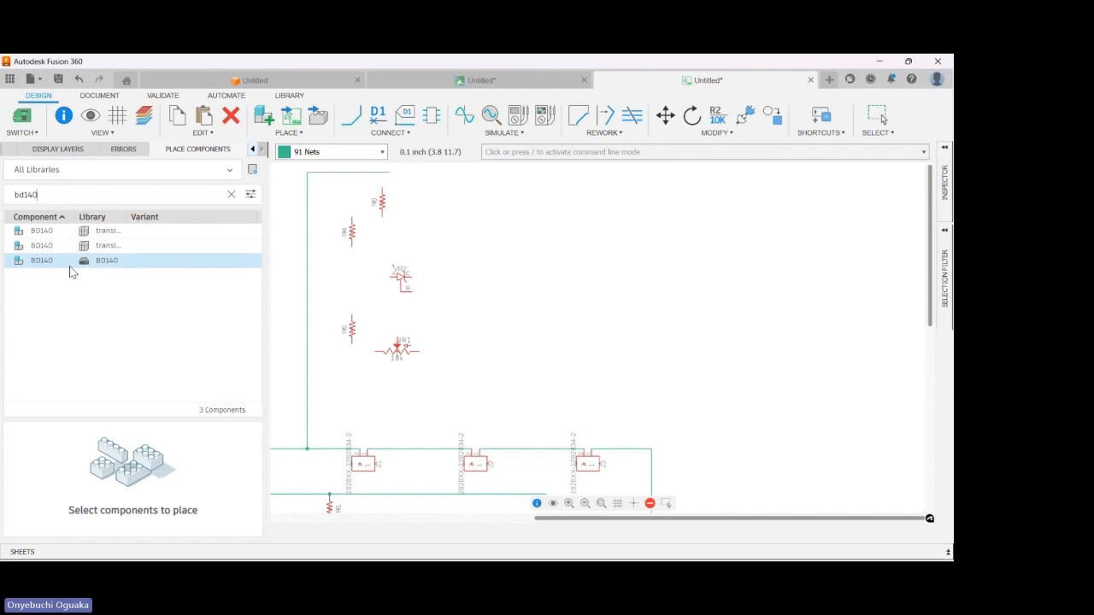
click(71, 265)
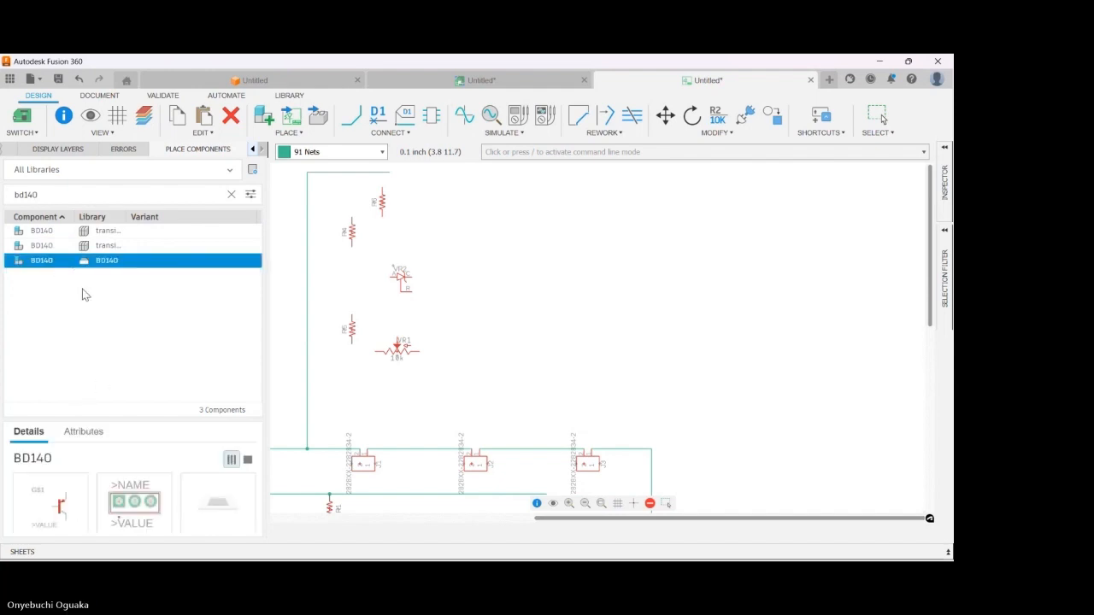
click(85, 246)
click(86, 231)
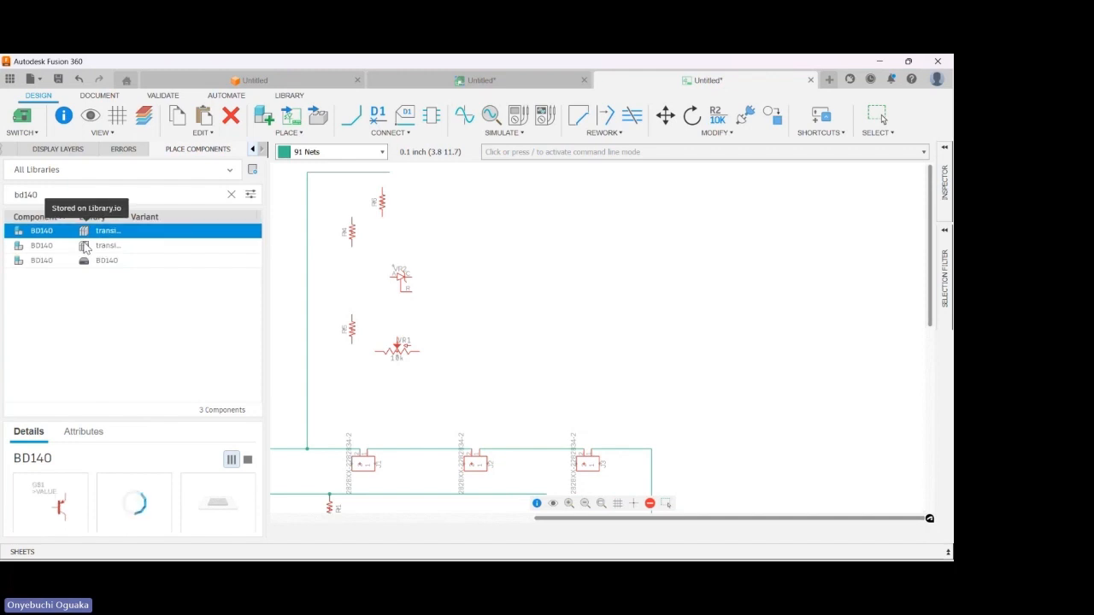
click(86, 261)
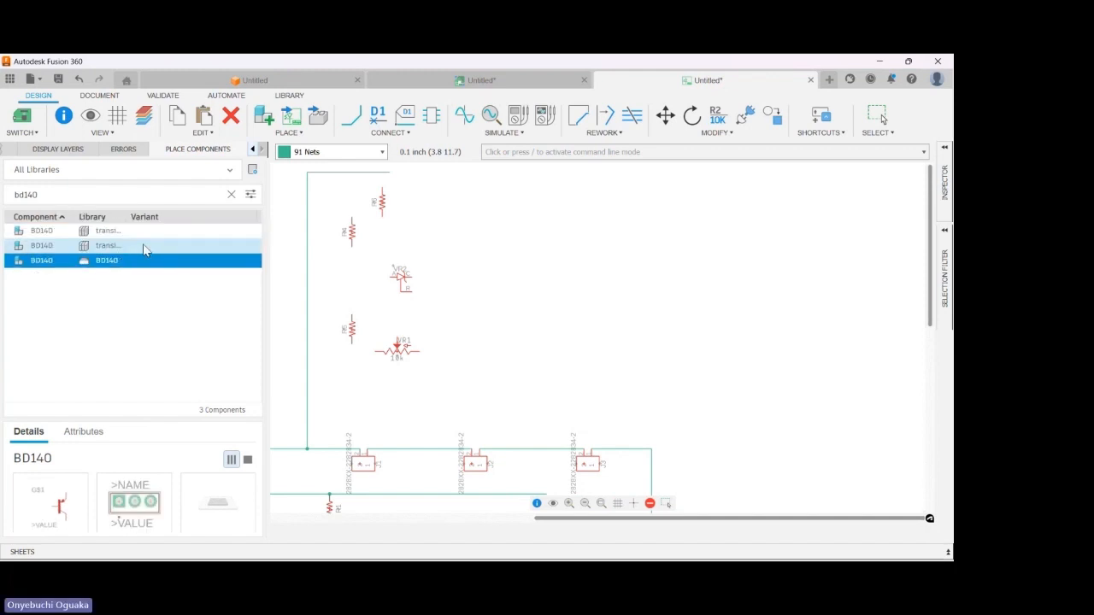
- Compare the footprints of the BD140 matches again and select the first one, from the transistor library with the upright three-lead package
click(142, 247)
click(117, 233)
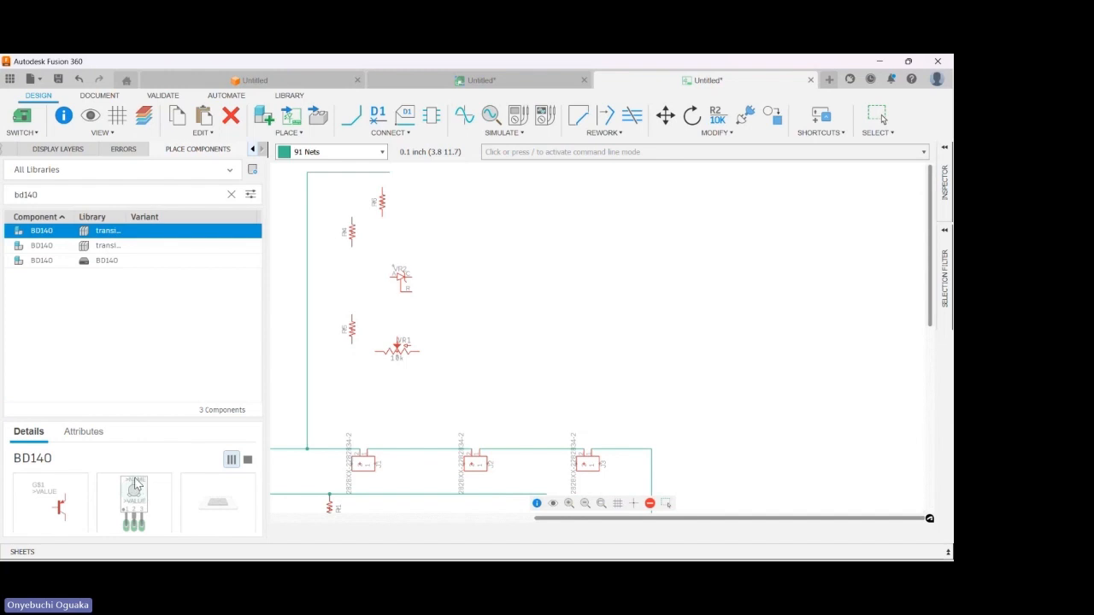
click(114, 260)
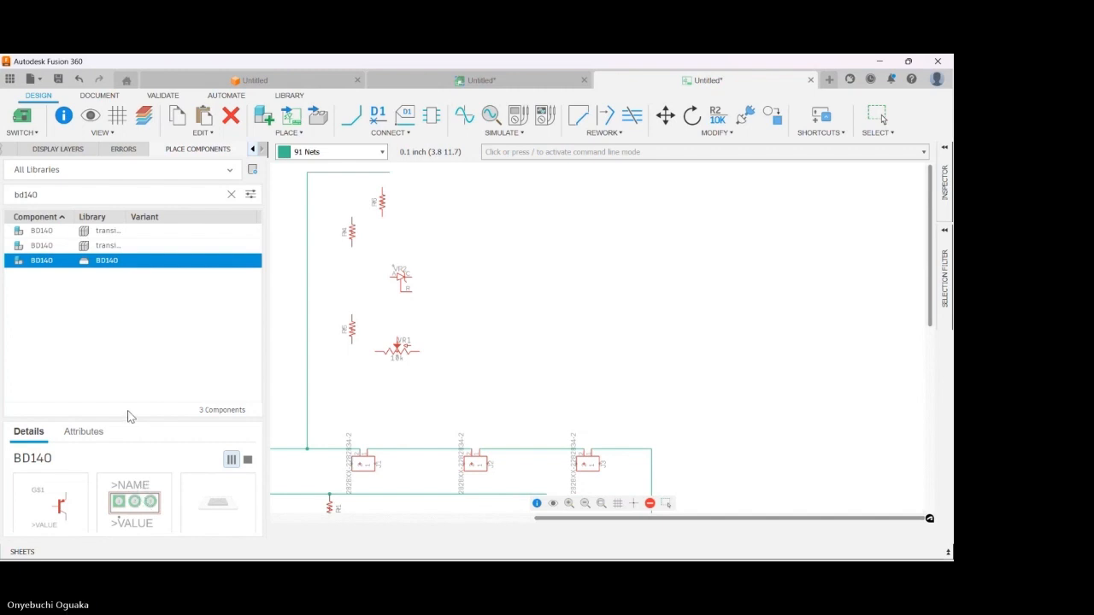
click(98, 246)
click(97, 234)
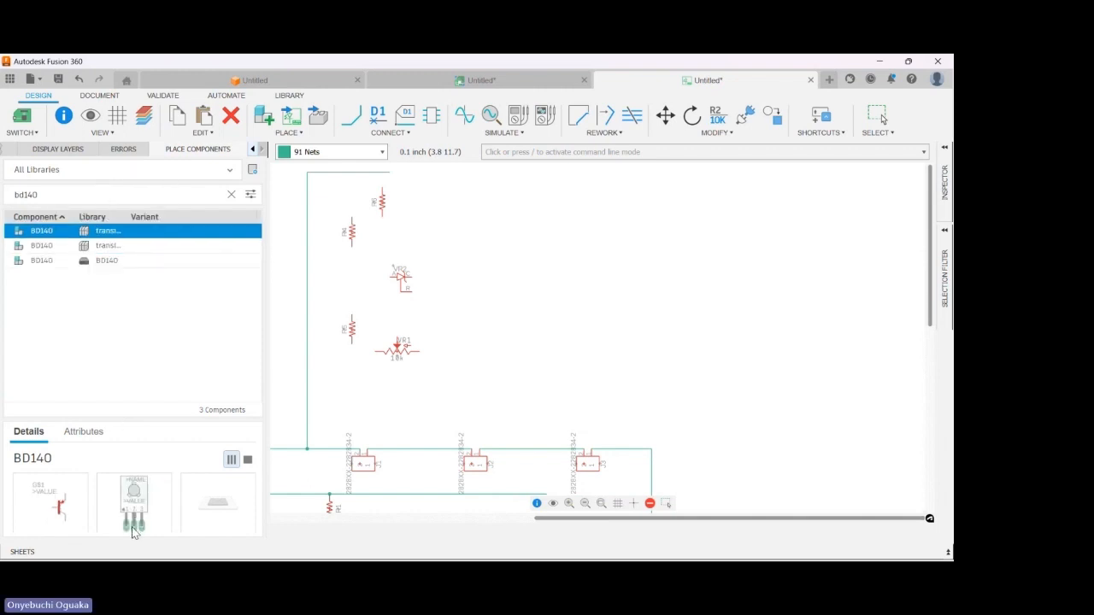
click(106, 247)
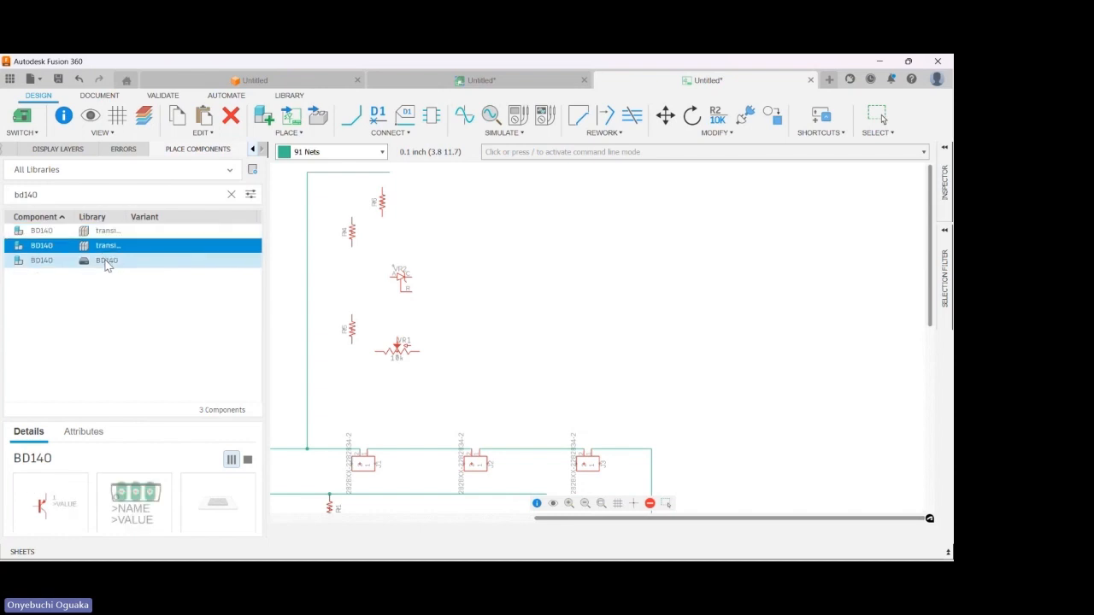
click(109, 232)
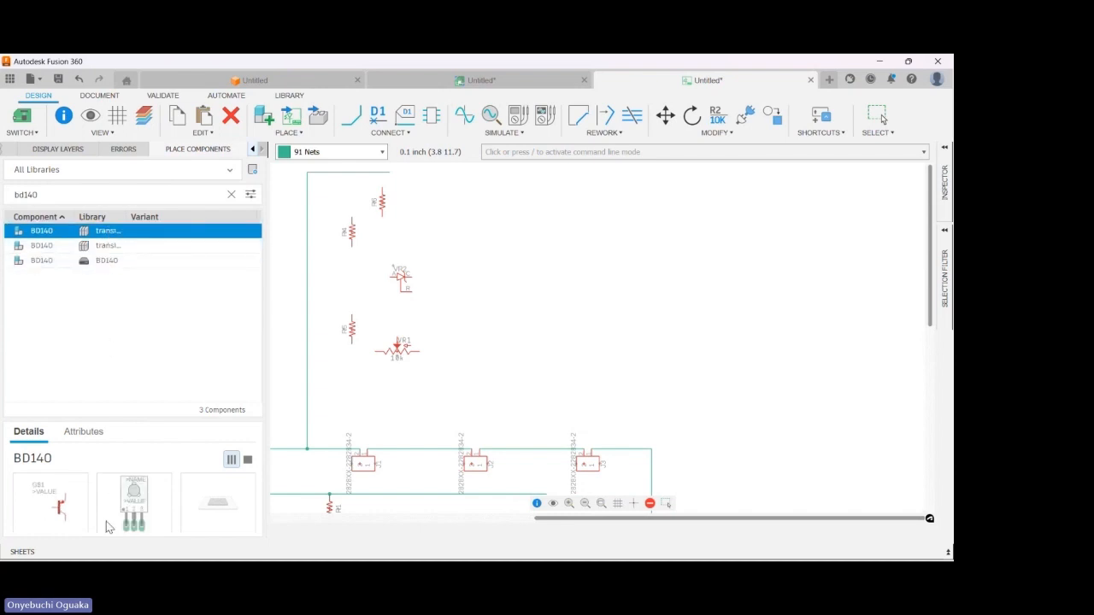
- Place one BD140 transistor, rotated 90°, just past the open right end of the upper horizontal net, above and right of resistor R6
double_click(109, 233)
scroll(330, 314, down, 1)
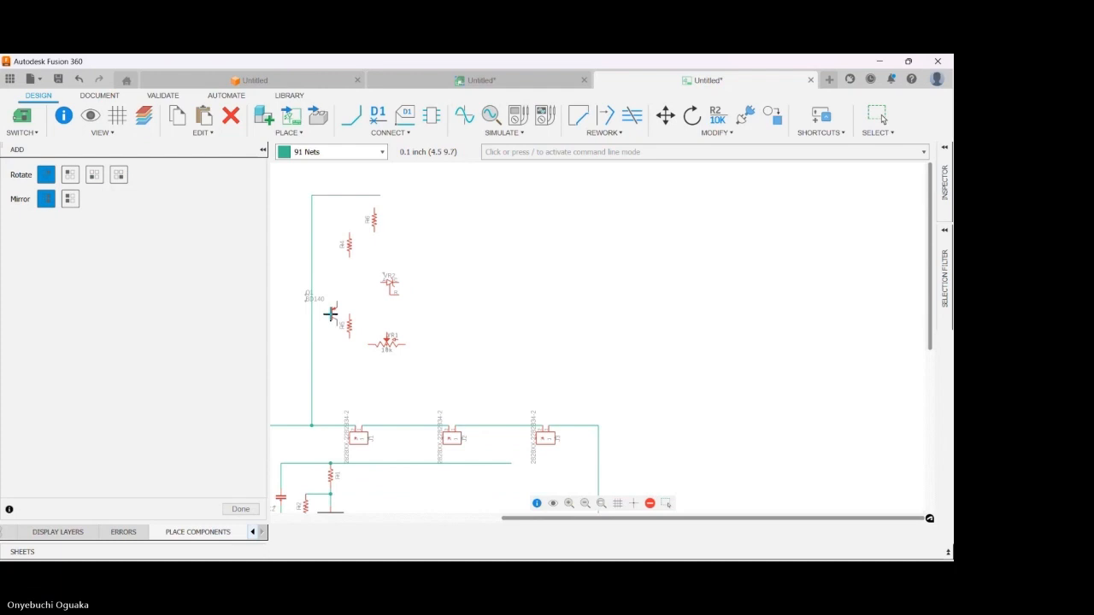
right_click(417, 211)
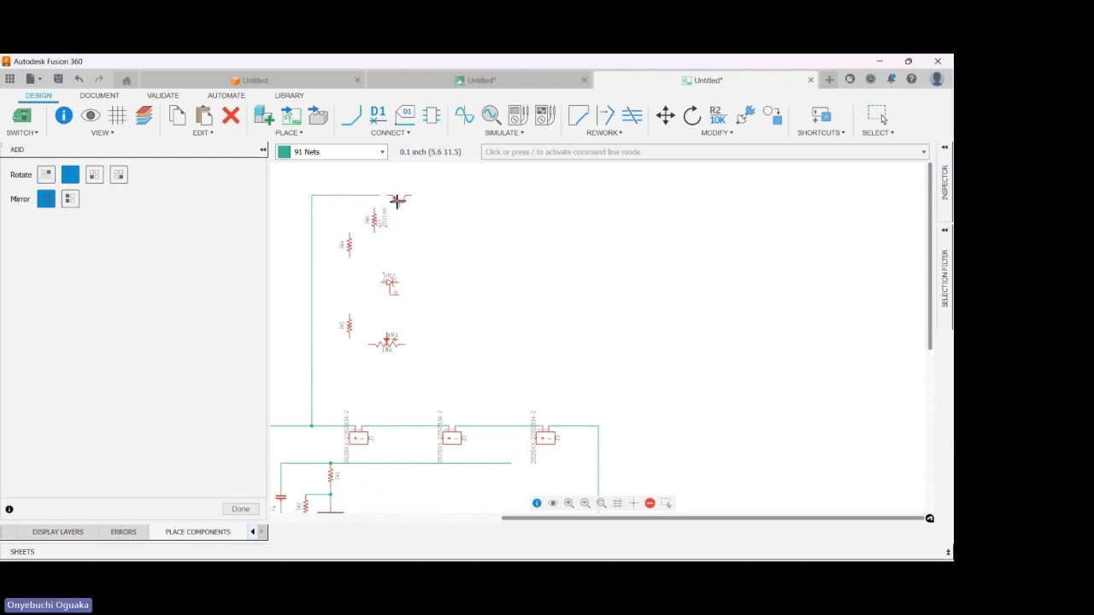
click(397, 200)
key(Escape)
key(Escape)
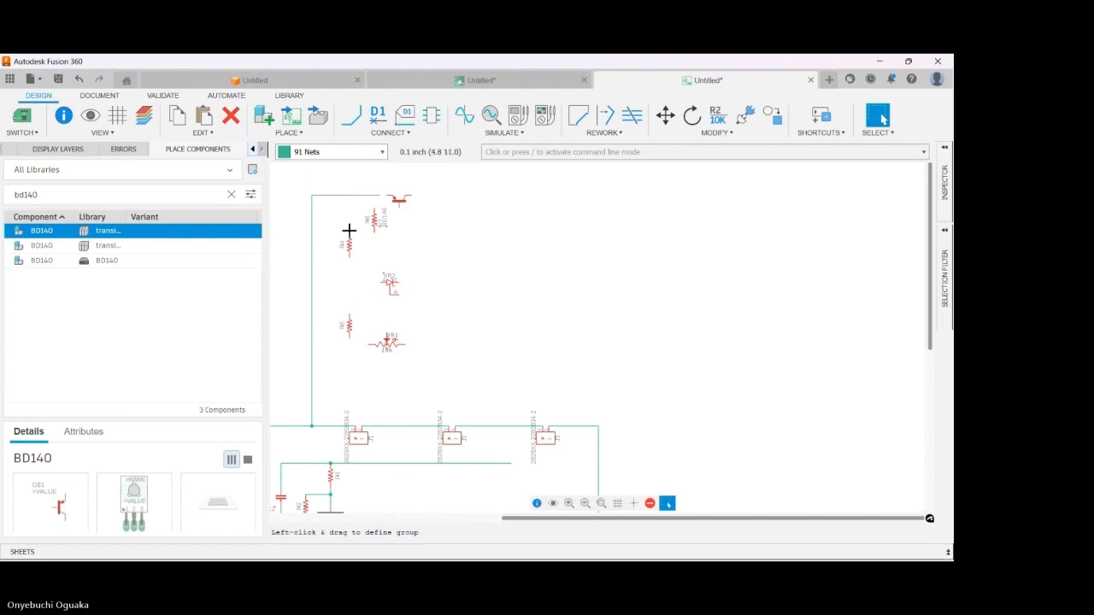
- Move the long vertical net further left, and shift resistors R4 and R5 left so they stay vertically aligned beside it
scroll(439, 249, down, 2)
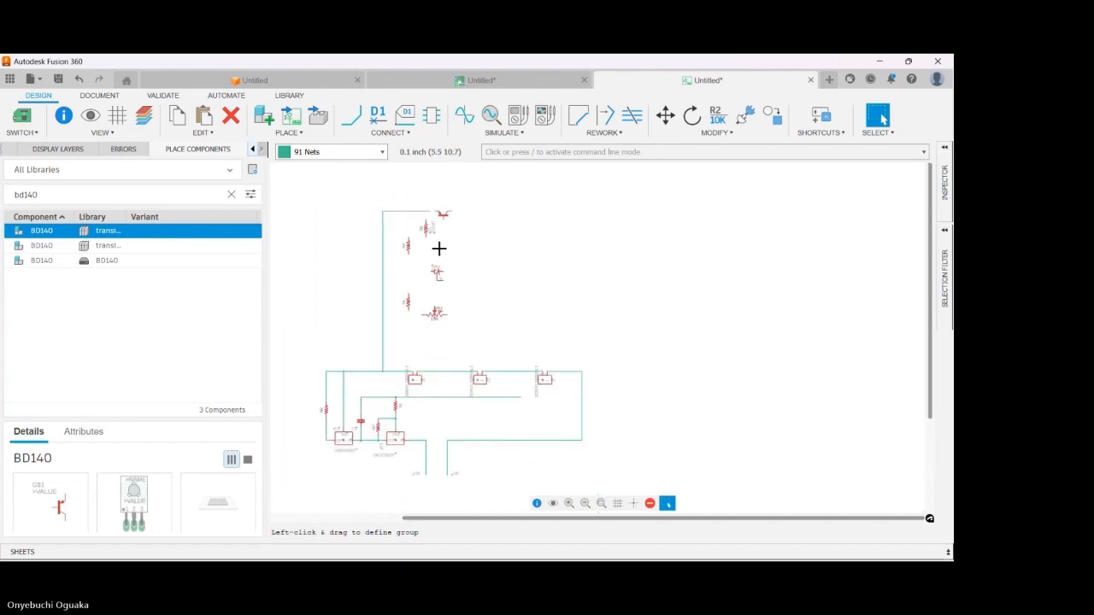
scroll(414, 248, up, 4)
scroll(324, 234, down, 2)
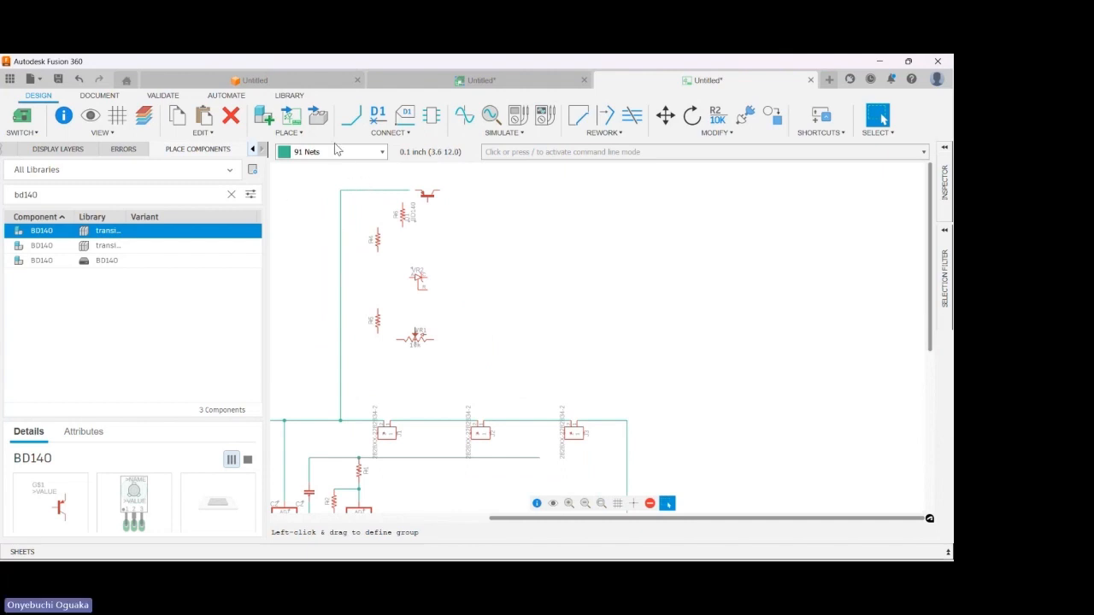
drag(340, 342, 314, 337)
key(Escape)
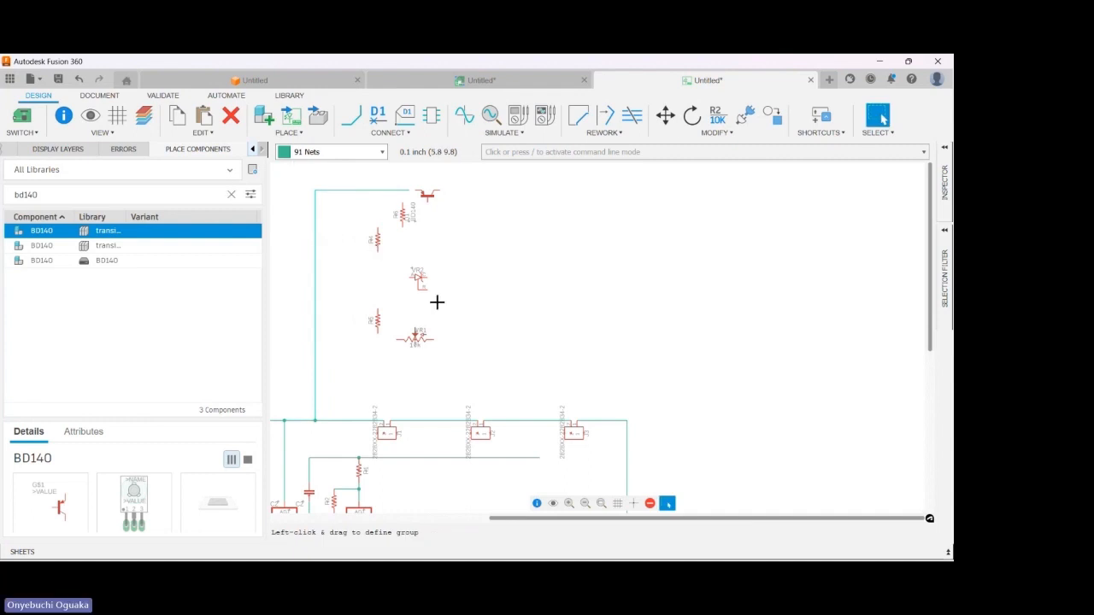
drag(370, 242, 344, 239)
drag(377, 319, 347, 315)
- Draw nets linking R4's upper pin to the horizontal net above, R4's lower pin to R5, and R5's lower pin to VR1's left pin
click(351, 115)
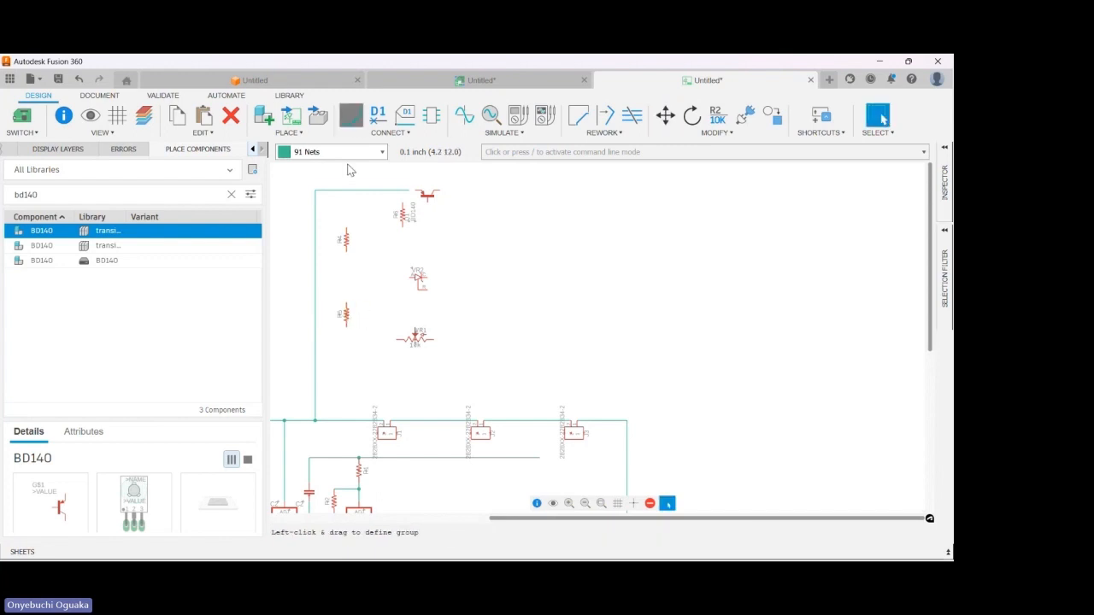
click(346, 225)
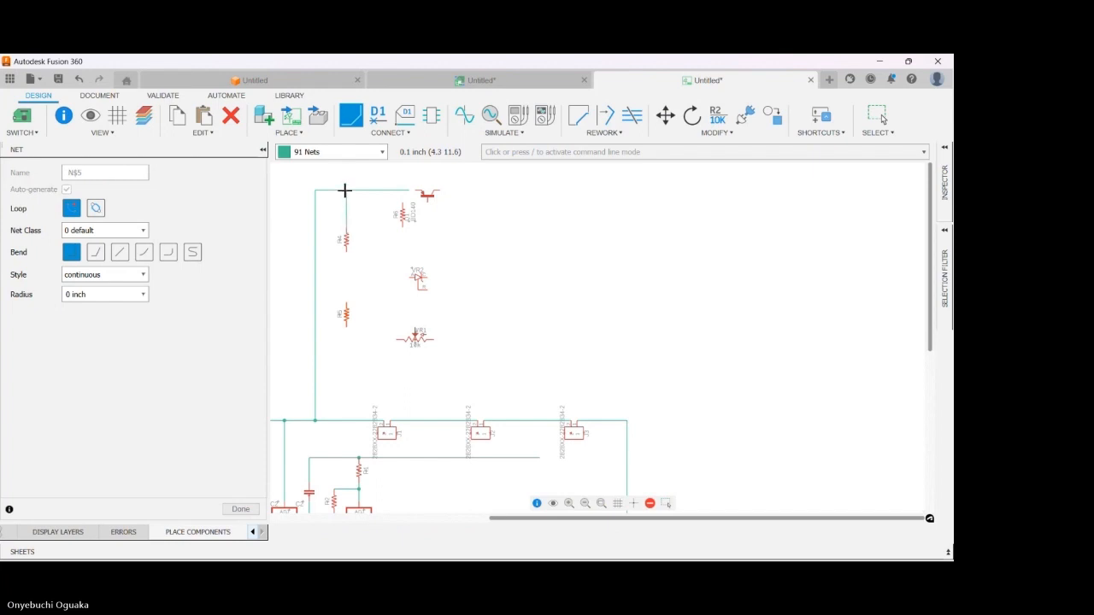
click(344, 190)
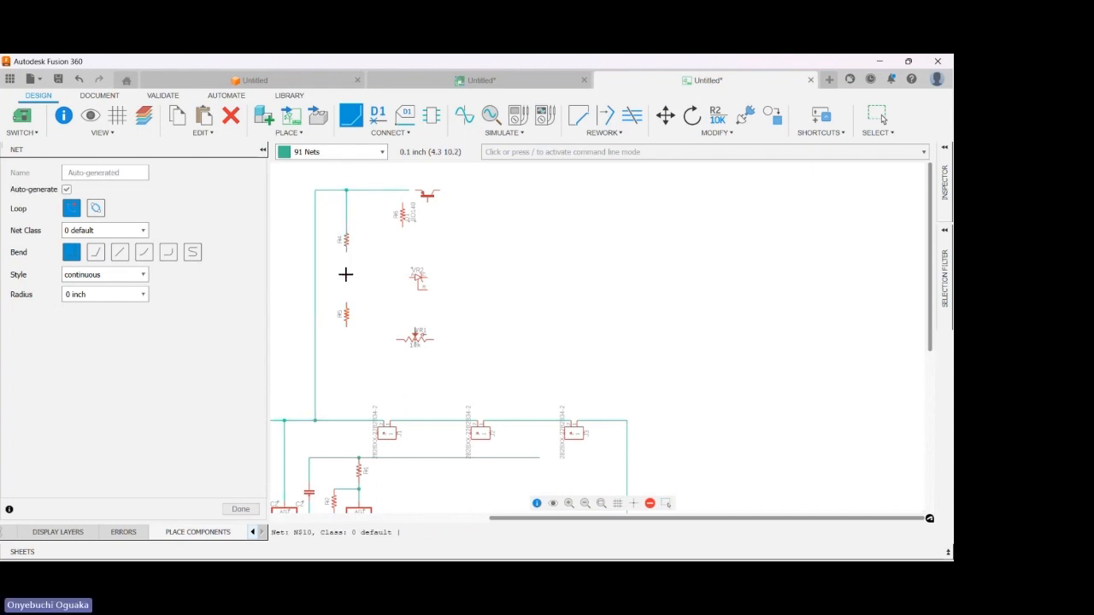
click(347, 303)
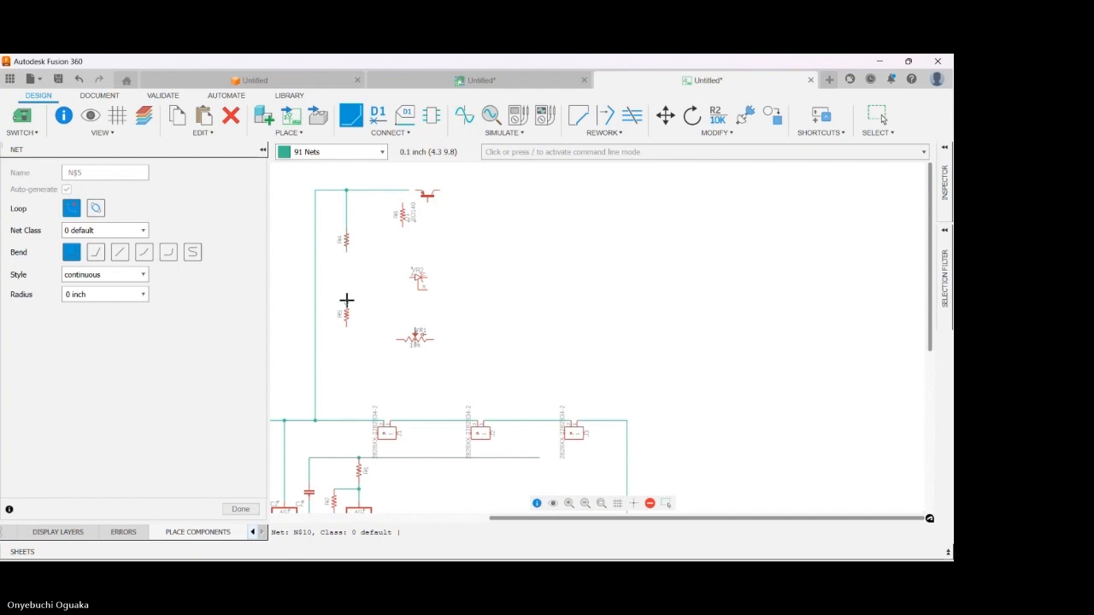
click(346, 251)
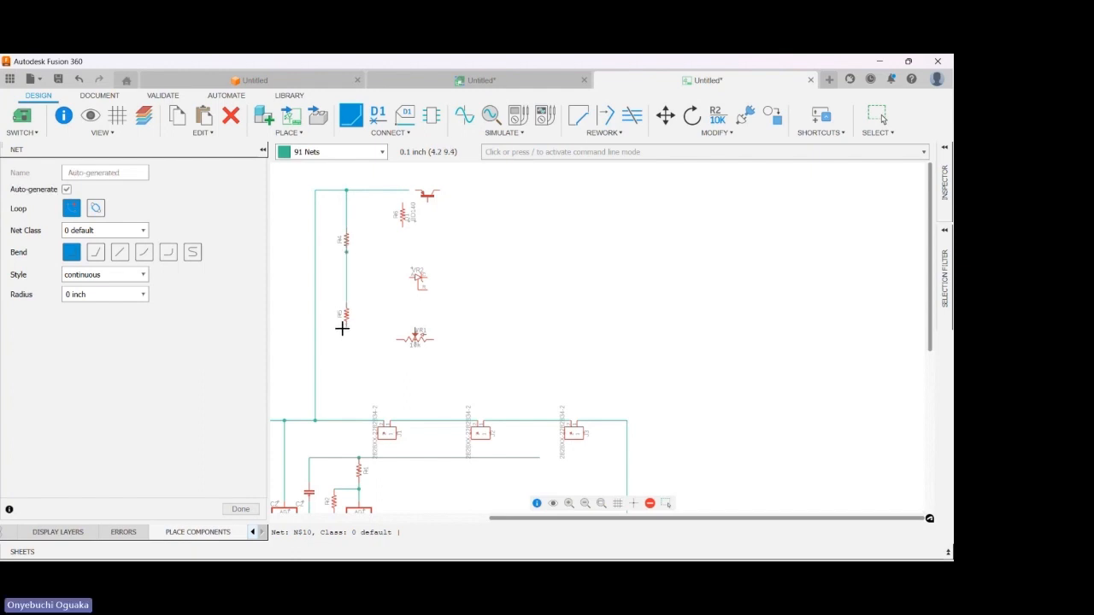
click(347, 325)
click(396, 340)
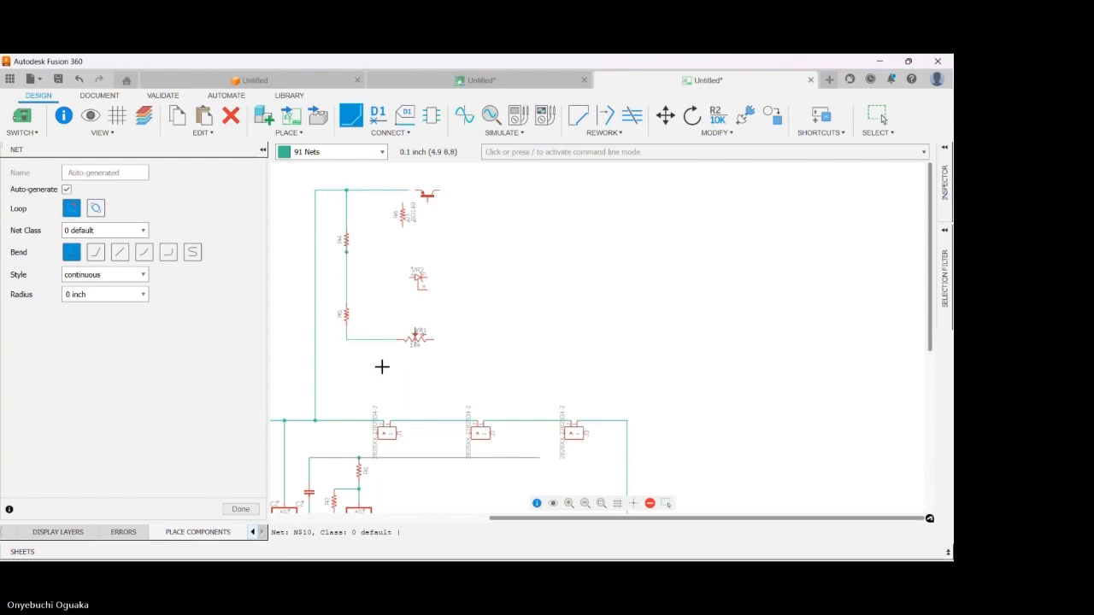
- Draw nets from R6's upper pin to the horizontal net above, and from that net's open end to the BD140's emitter pin
click(401, 195)
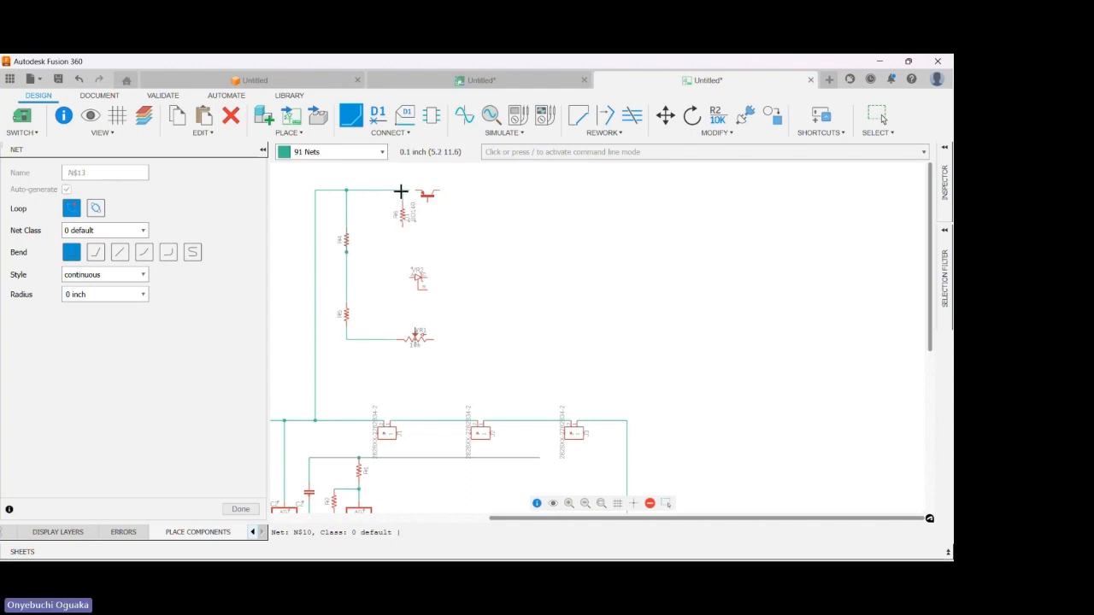
click(401, 191)
scroll(410, 187, up, 5)
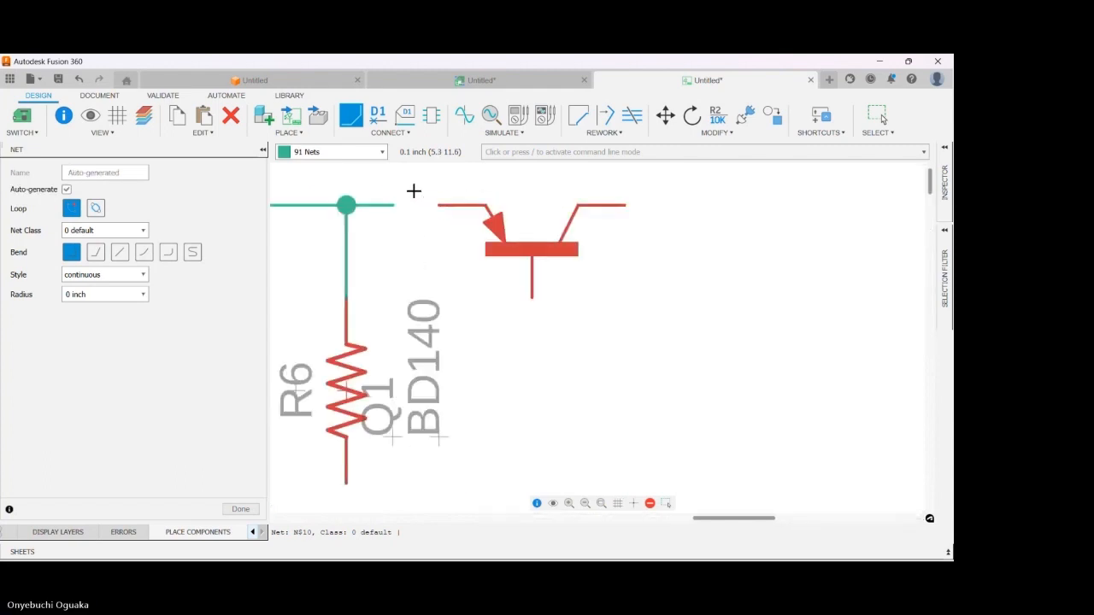
click(438, 206)
click(393, 205)
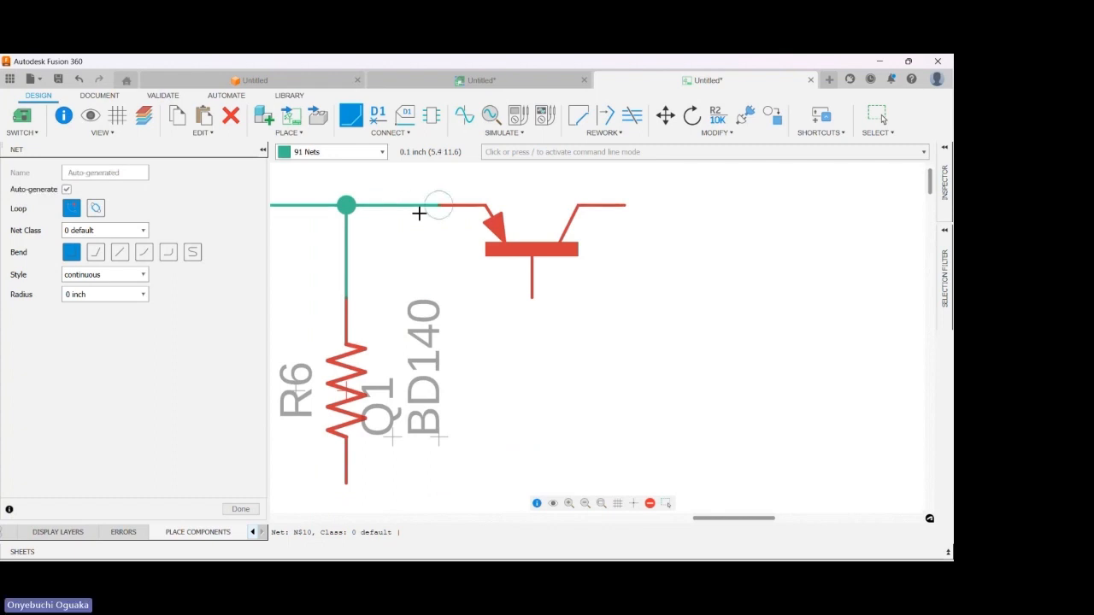
- Draw a net from R6's lower pin across and up to the BD140's base pin
scroll(419, 212, down, 3)
click(373, 333)
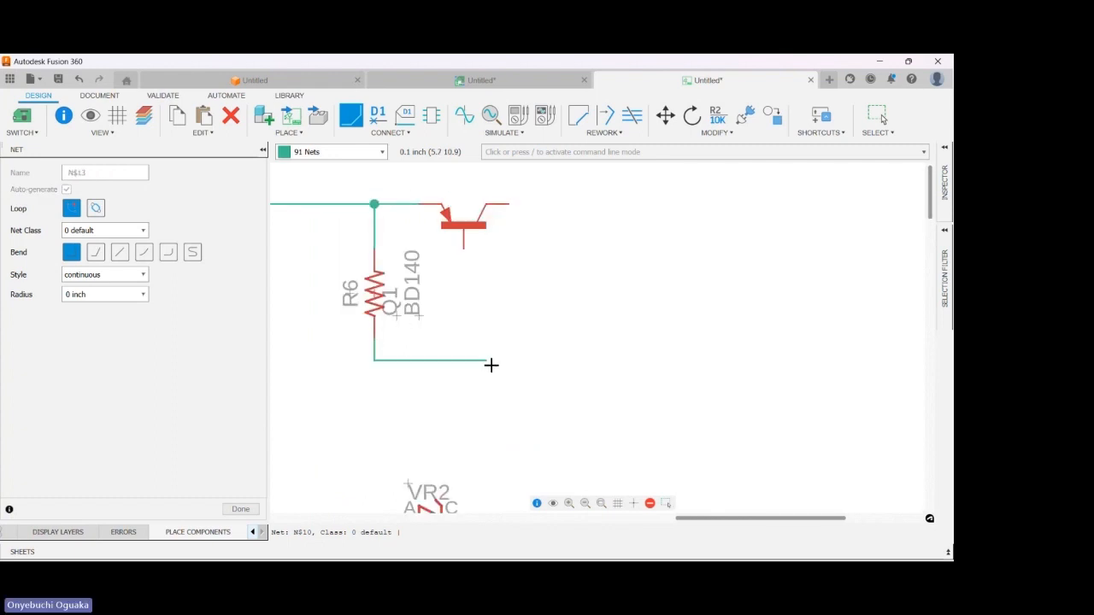
click(463, 248)
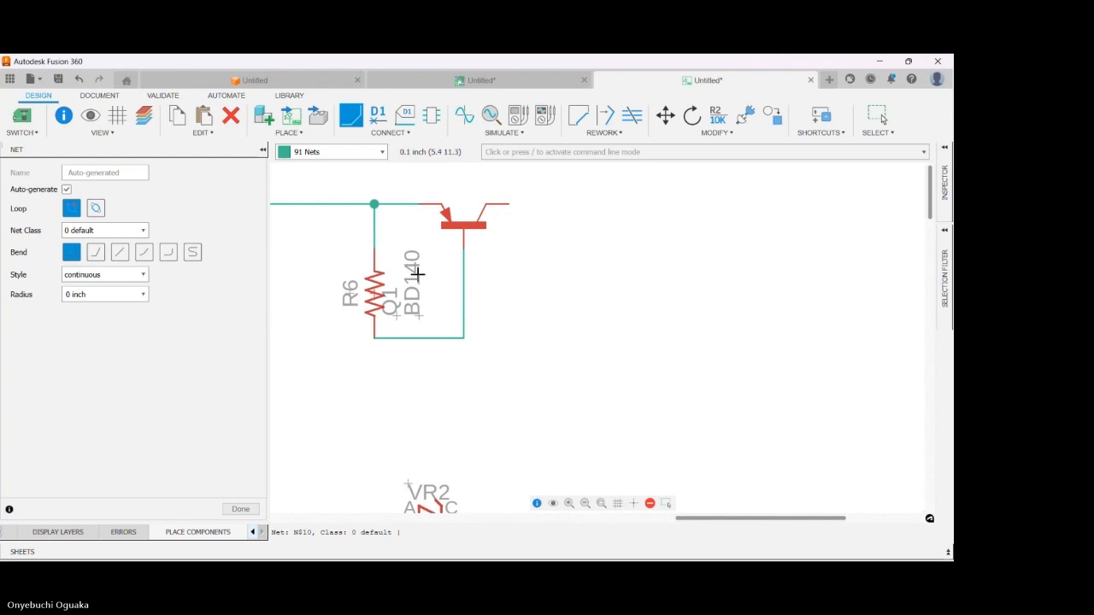
- Draw nets from the corner below the BD140's base down to VR2's cathode, and from VR2's anode to the vertical net between R4 and R5
scroll(417, 273, down, 5)
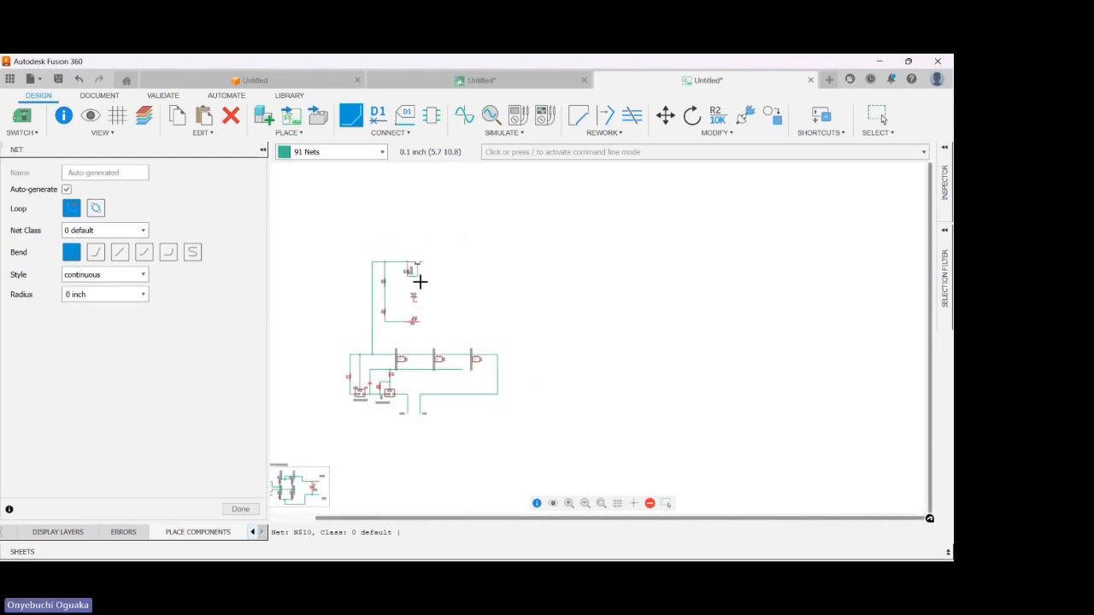
scroll(420, 281, up, 2)
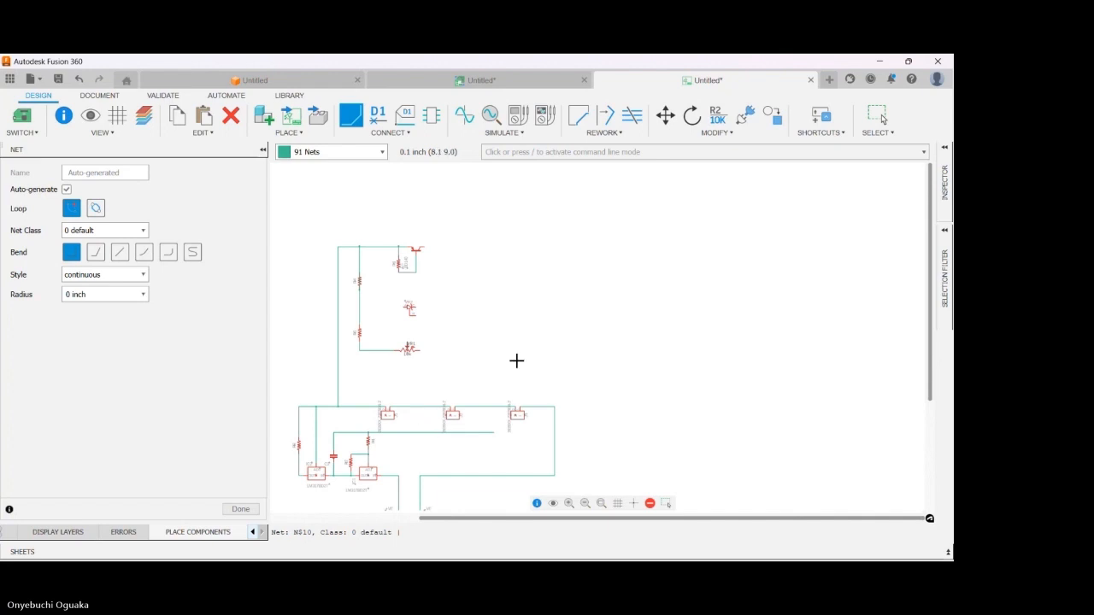
scroll(416, 296, up, 2)
scroll(415, 294, up, 1)
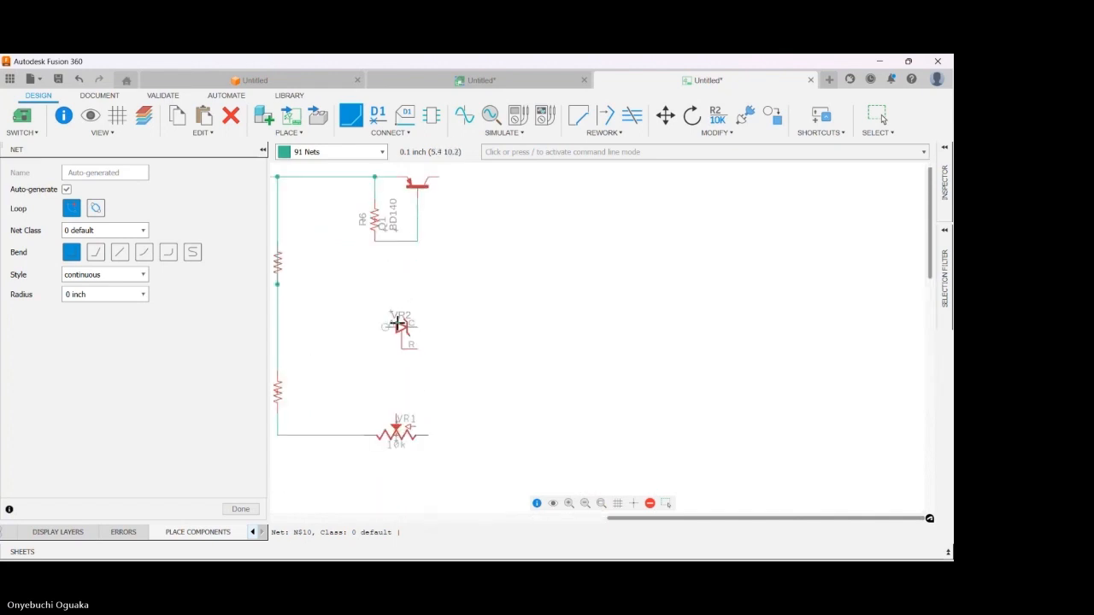
click(417, 242)
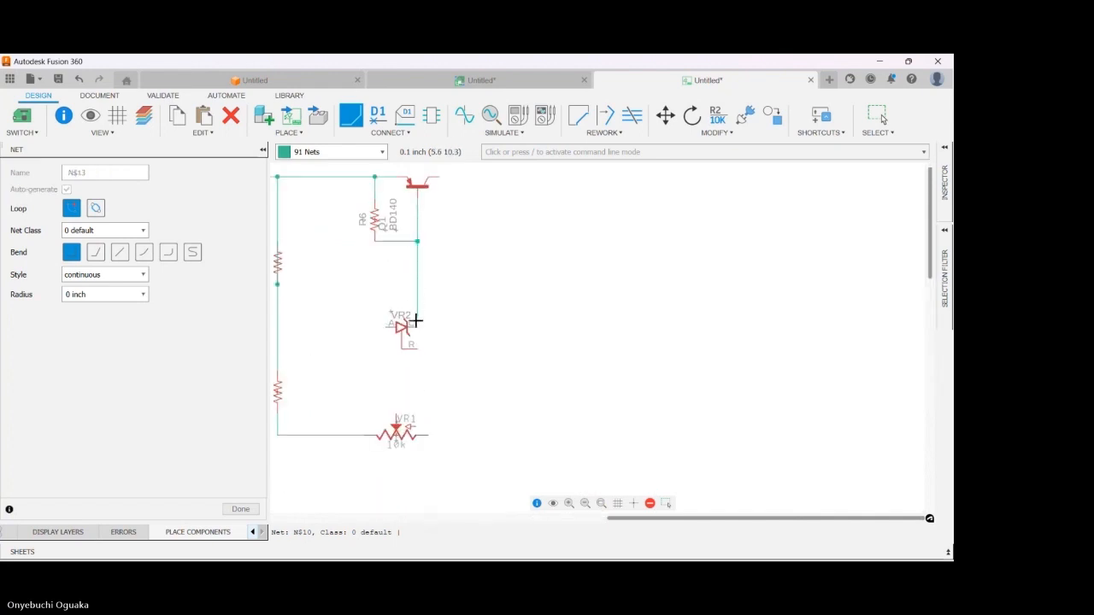
click(418, 324)
click(392, 327)
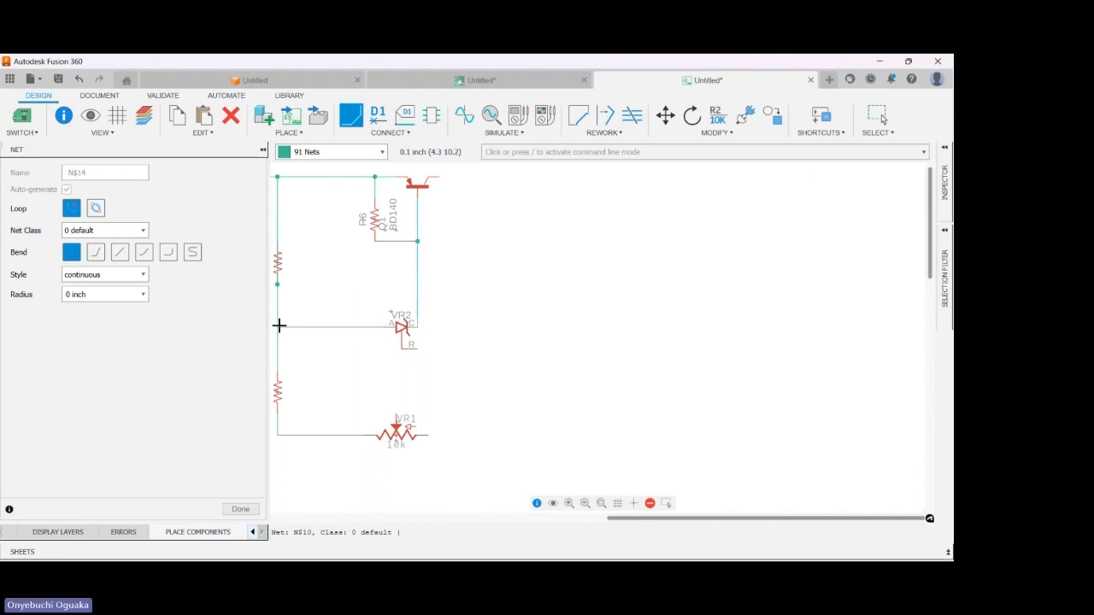
click(279, 325)
scroll(384, 256, down, 1)
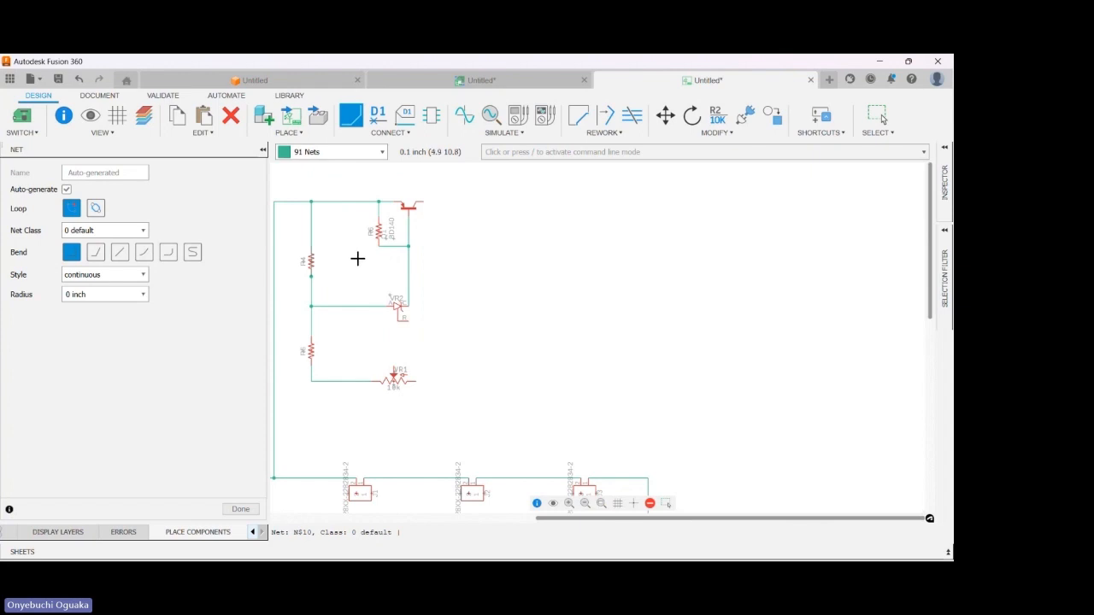
- Move potentiometer VR1 left toward R5, and shift VR2 slightly left of the BD140's base line
scroll(358, 258, down, 1)
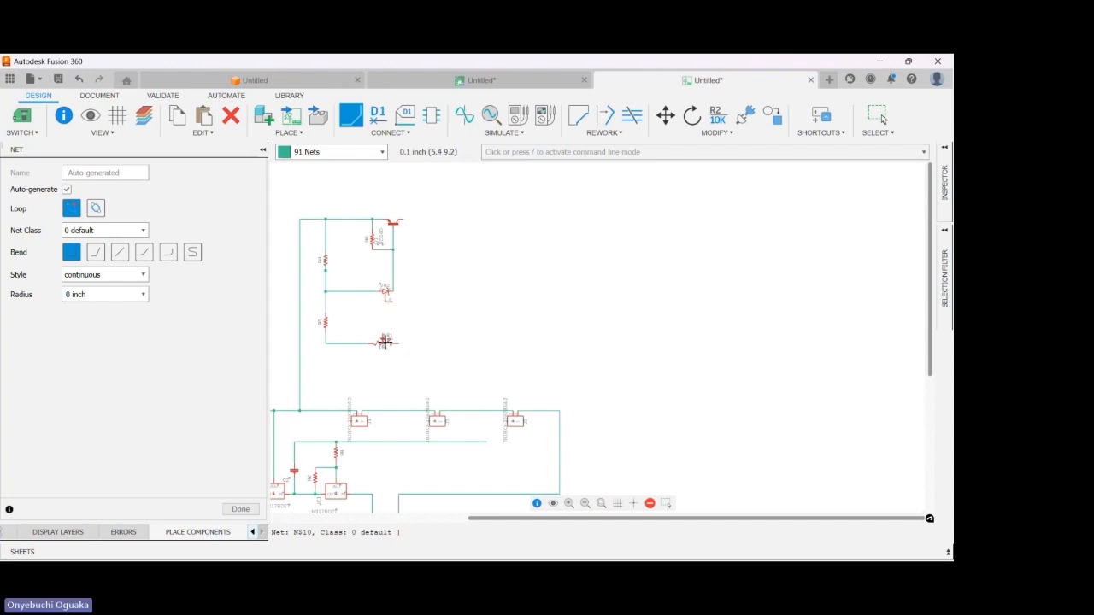
key(Escape)
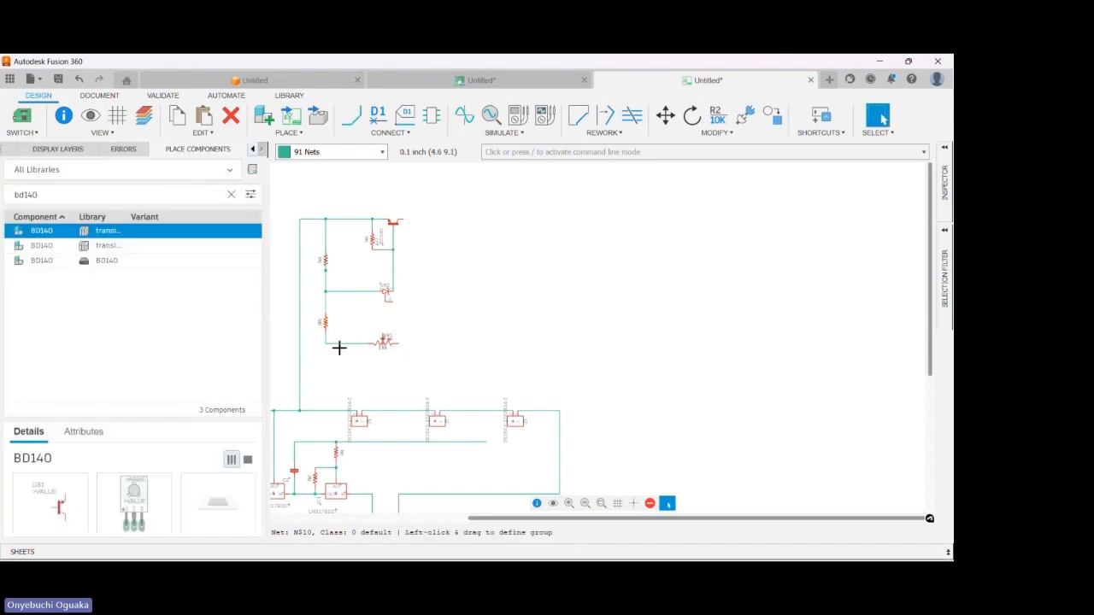
drag(382, 343, 359, 341)
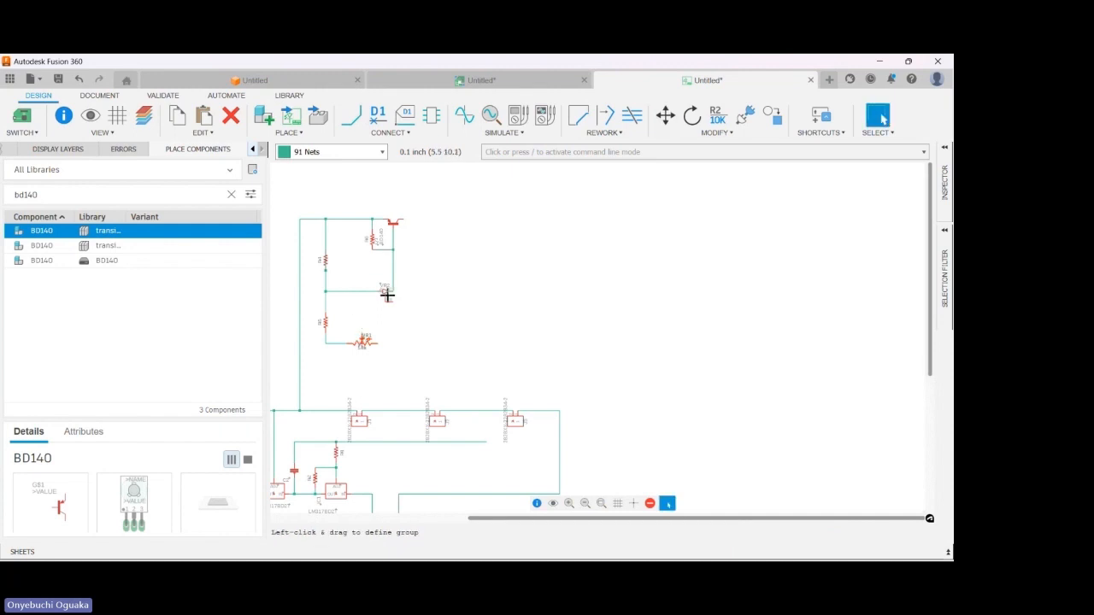
drag(385, 291, 373, 292)
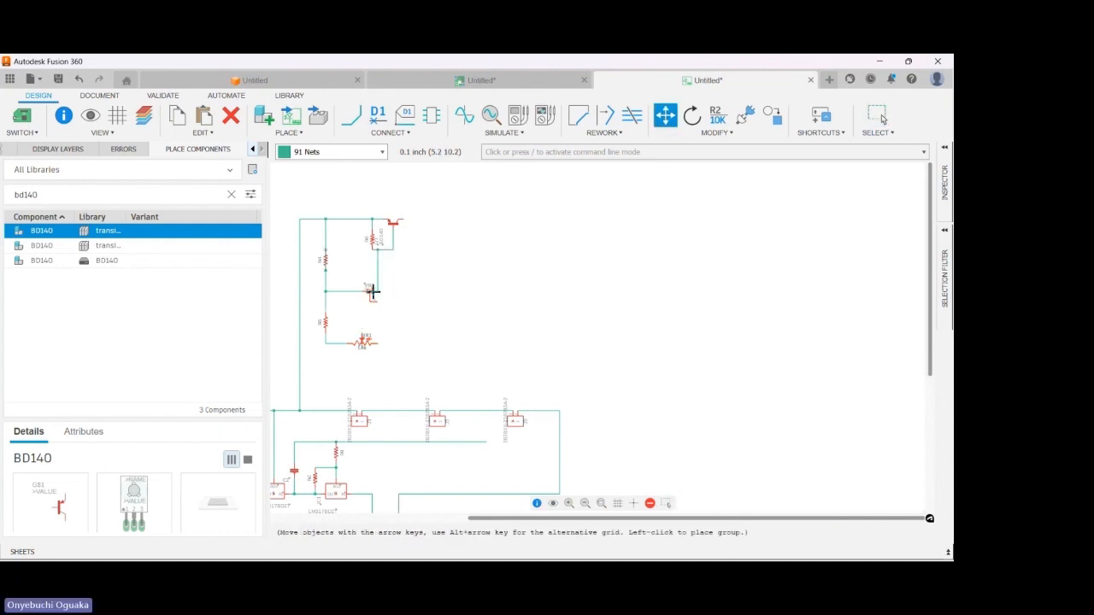
click(380, 291)
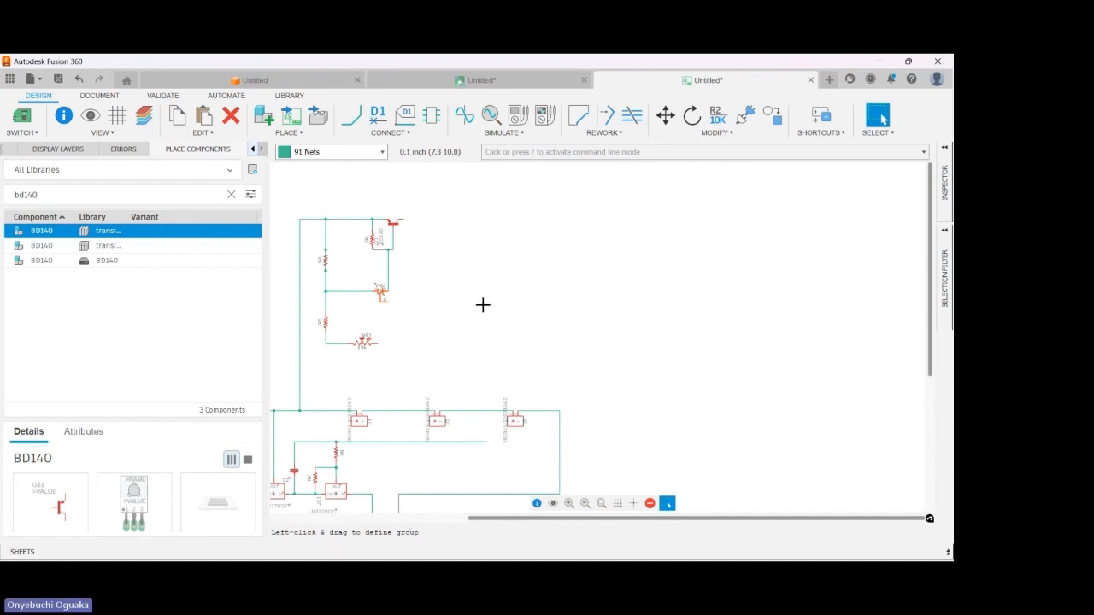
- Delete the net above VR2's cathode and redraw it from the cathode straight up to the corner below the BD140's base
click(235, 118)
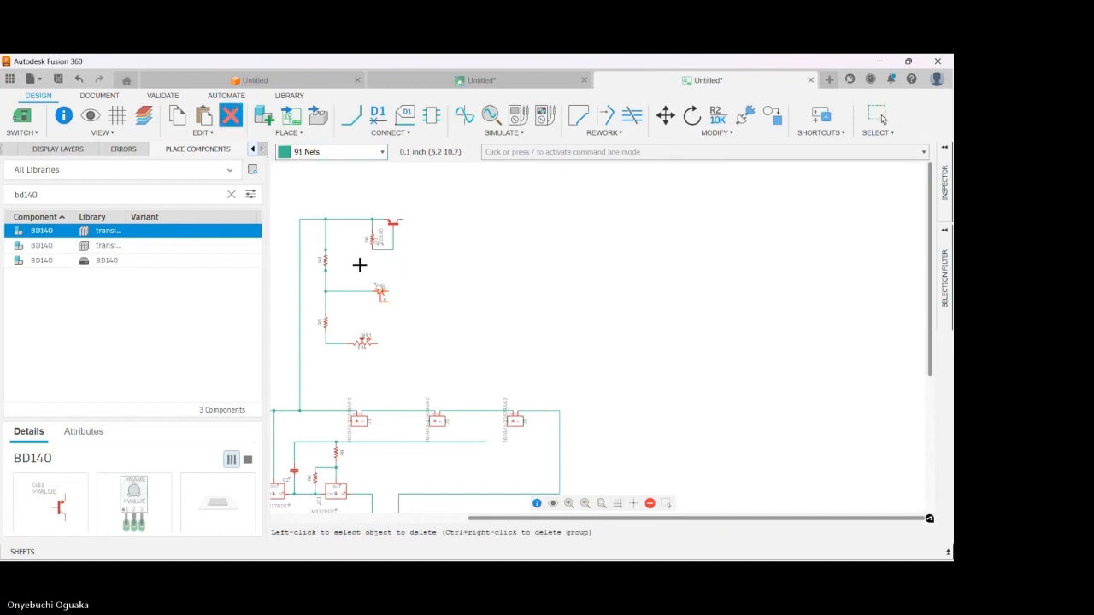
key(n)
scroll(396, 275, up, 3)
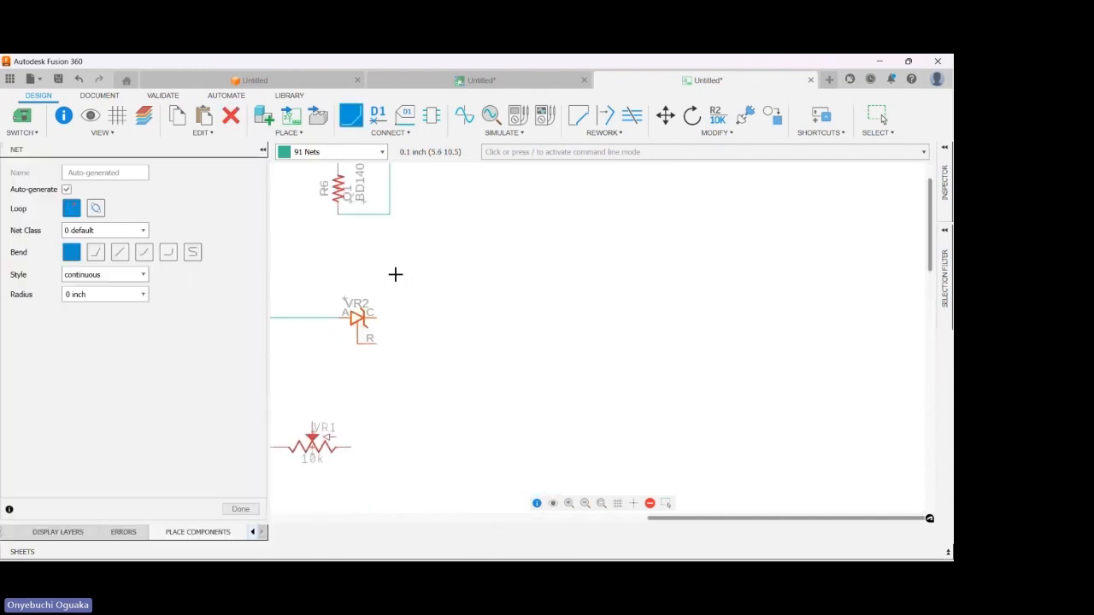
click(389, 316)
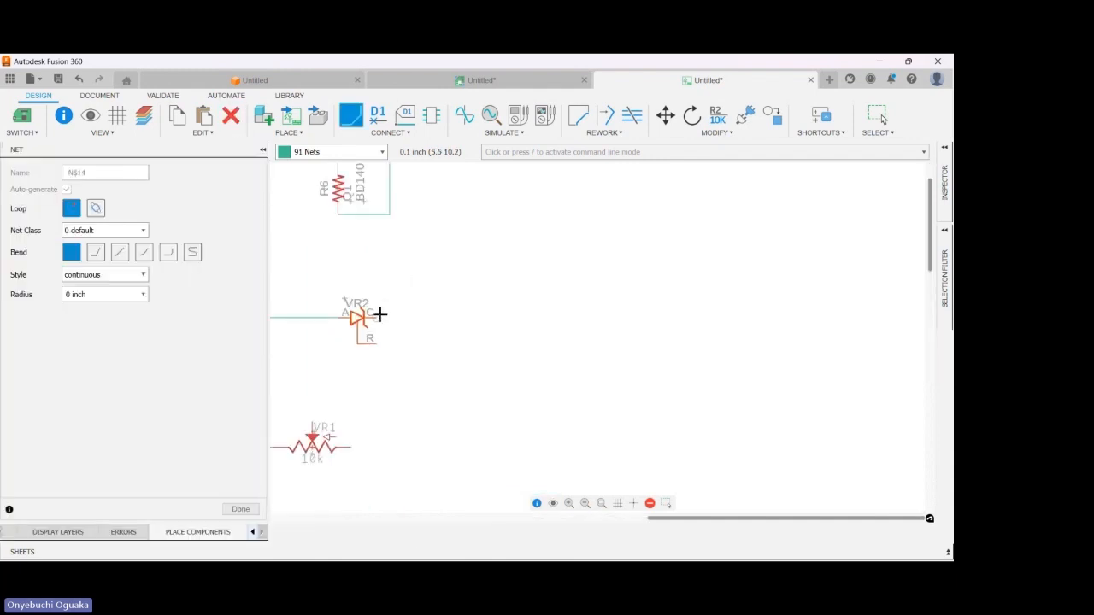
click(392, 216)
- Draw nets from VR2's R pin down to VR1's right pin, and from VR1's wiper to that same vertical net
scroll(430, 219, down, 4)
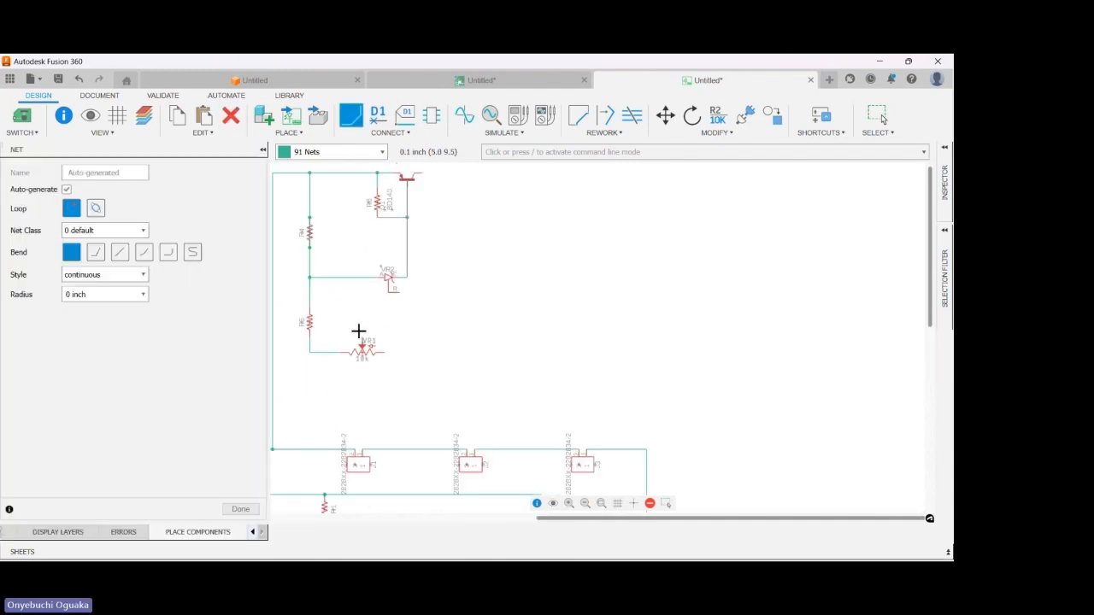
click(399, 290)
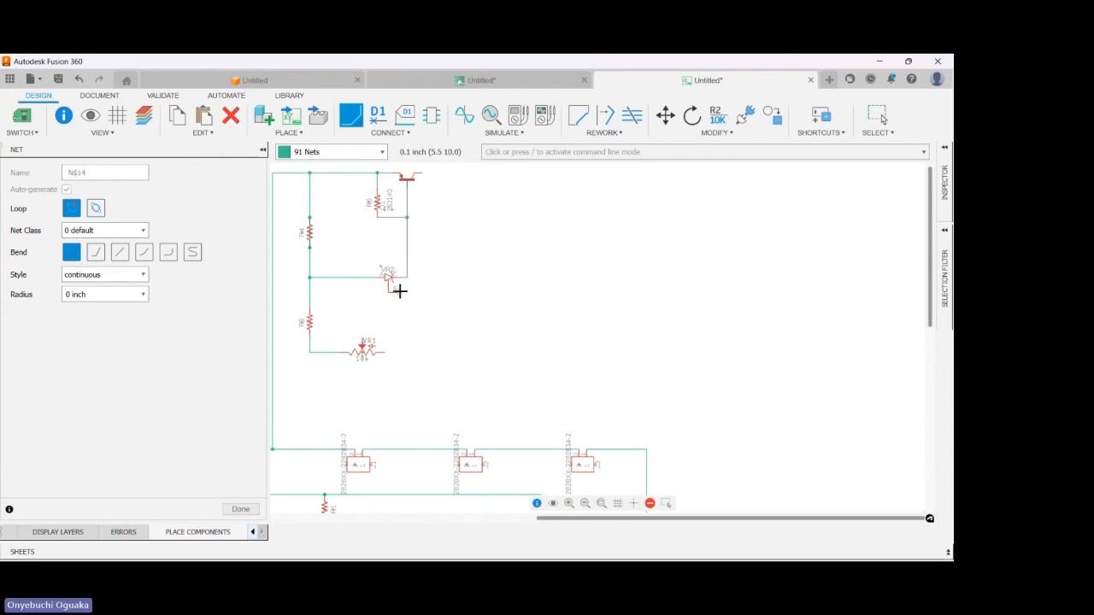
click(384, 349)
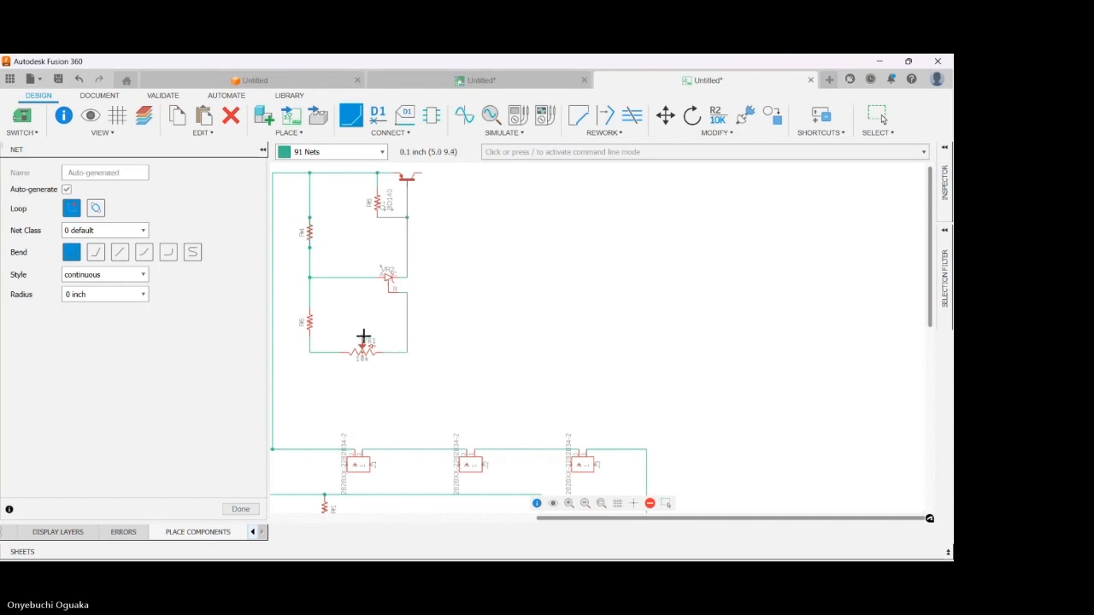
click(363, 336)
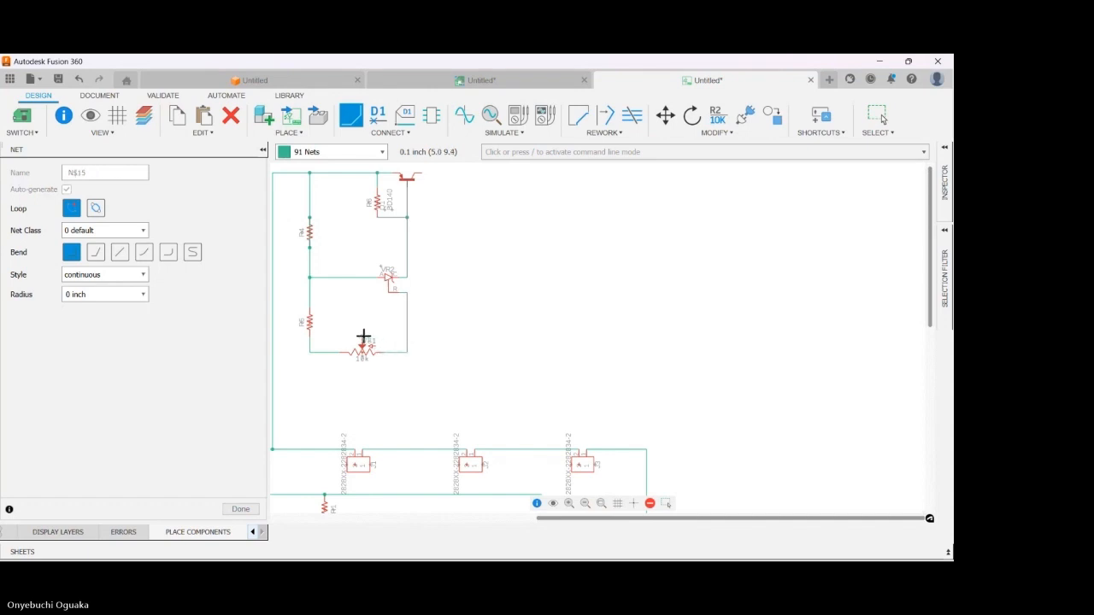
click(407, 316)
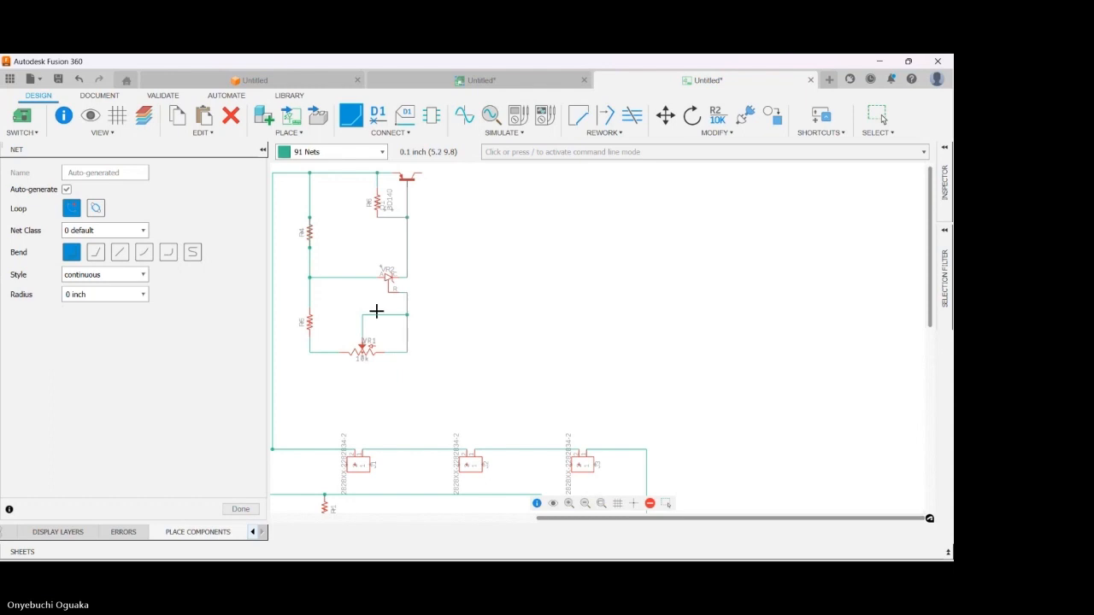
- Finish the Net command and clear the bd140 component search
scroll(300, 335, down, 2)
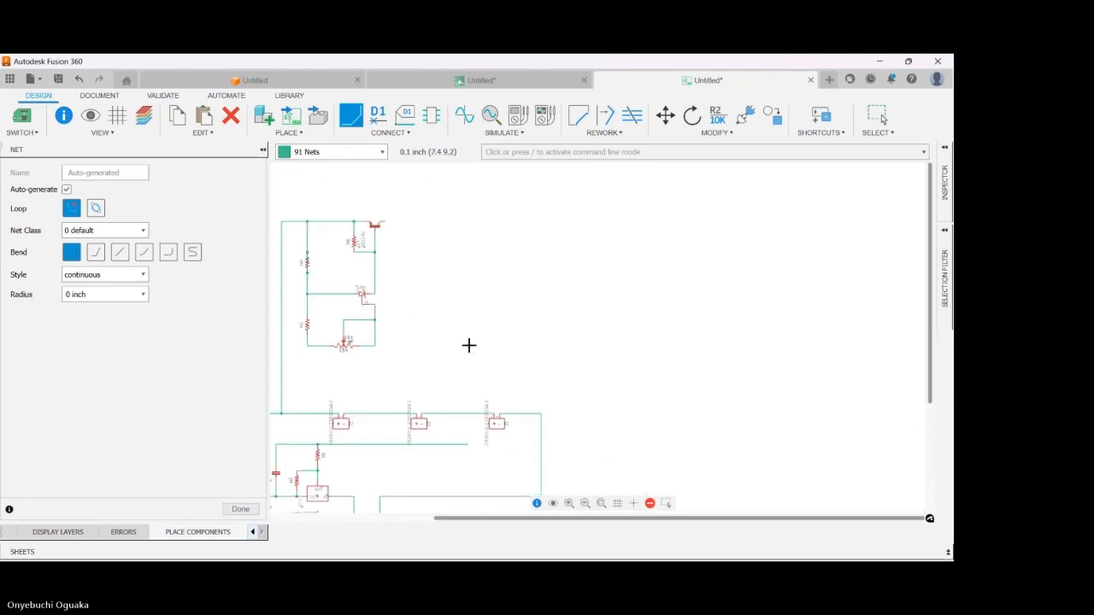
scroll(463, 348, down, 2)
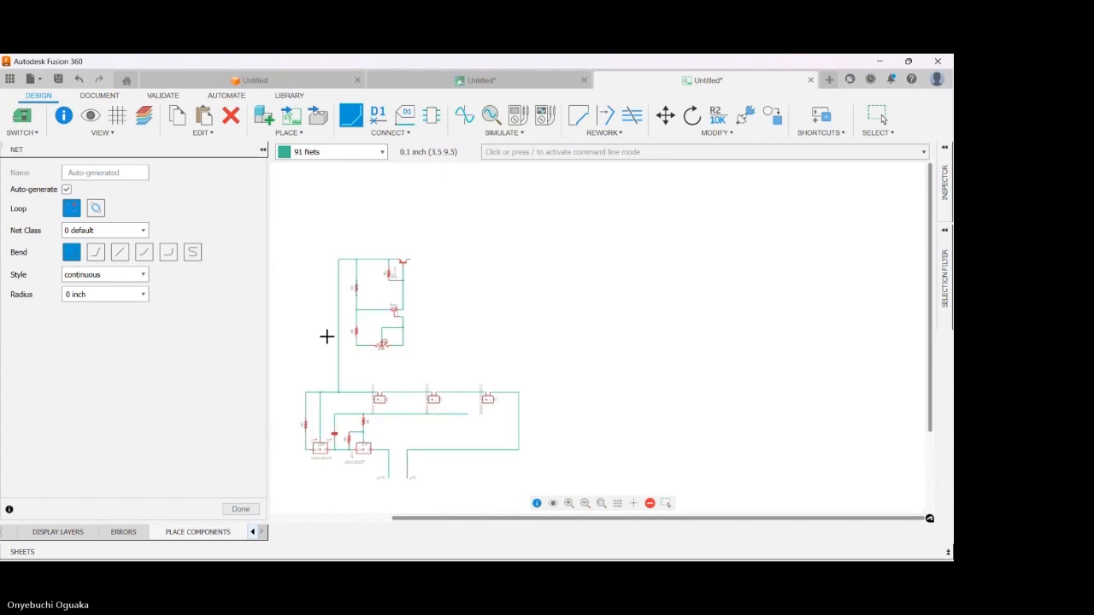
scroll(347, 335, down, 4)
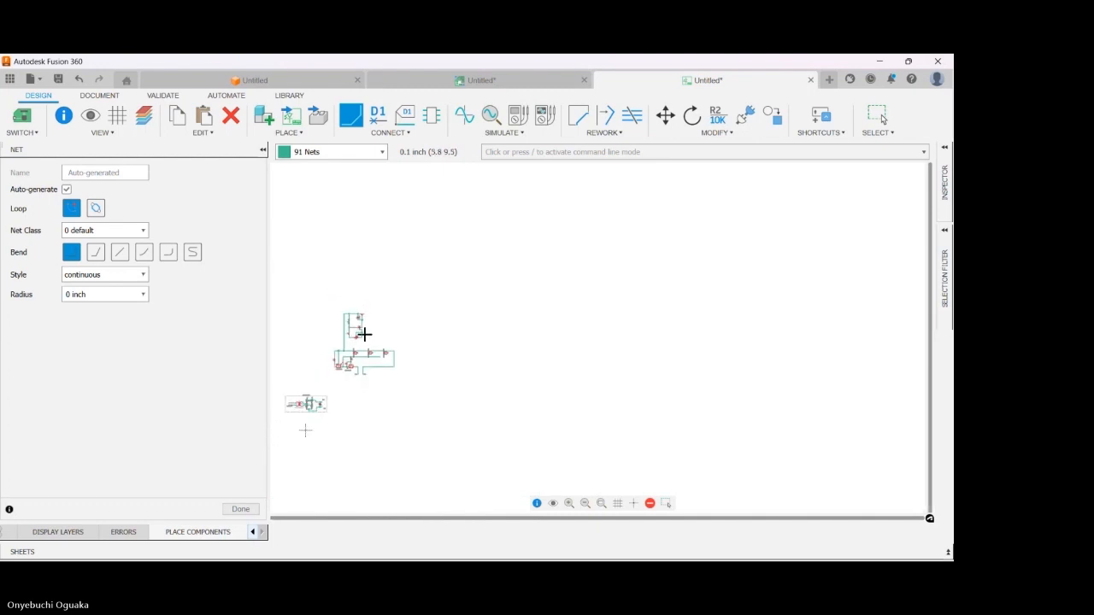
scroll(367, 334, up, 5)
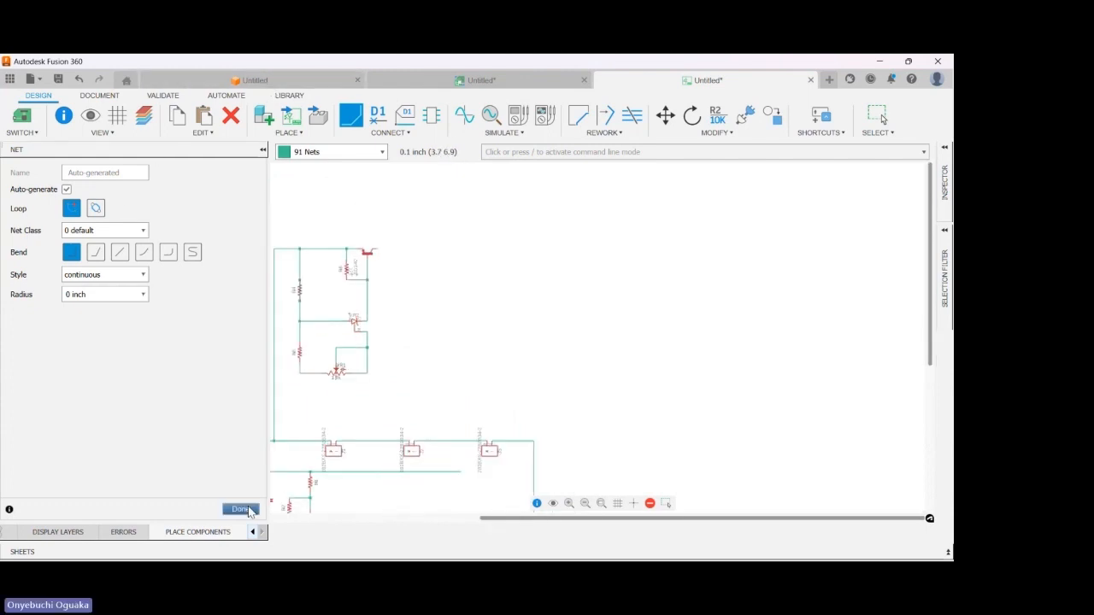
click(241, 510)
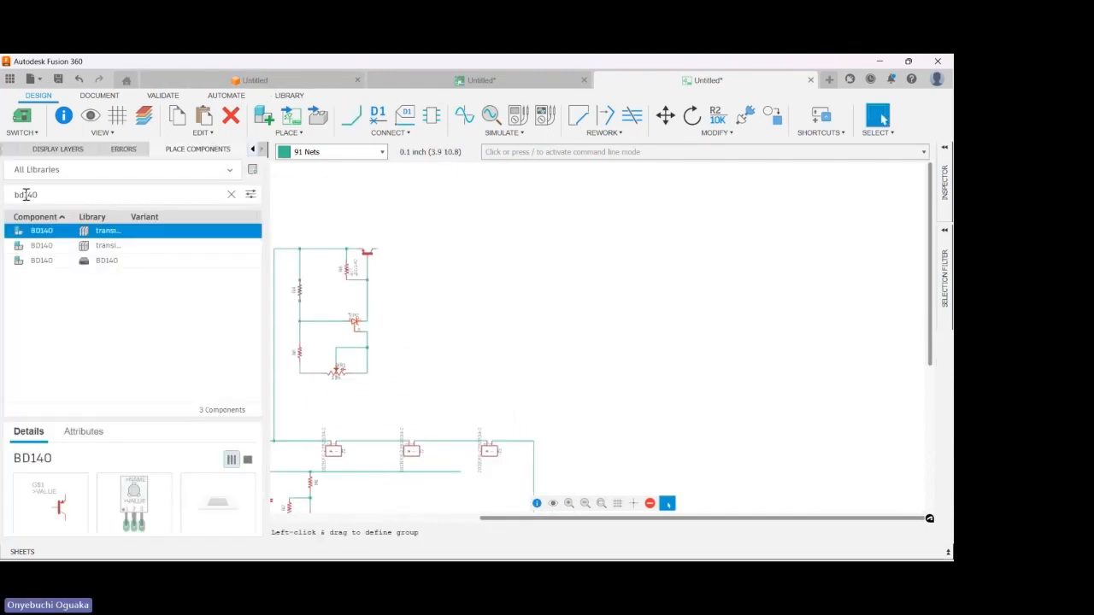
click(230, 194)
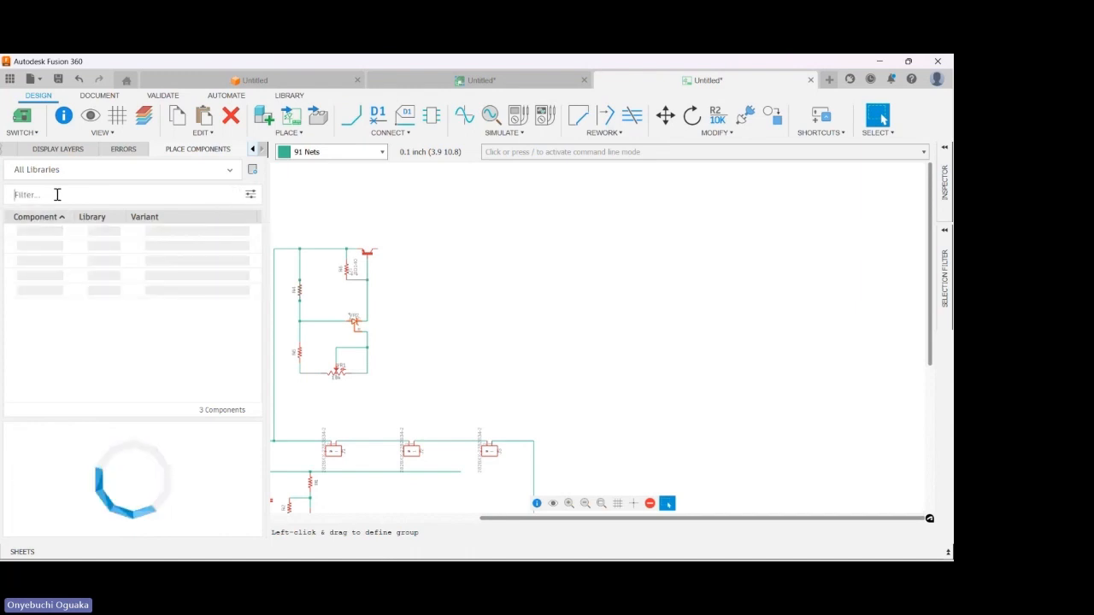
text(Diode)
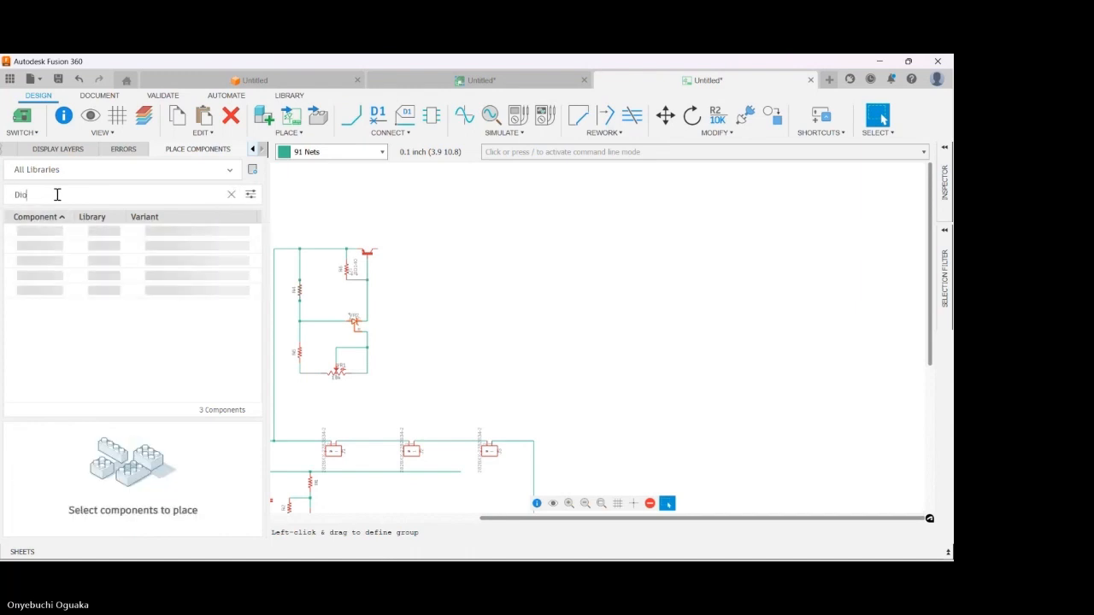
key(BackSpace)
key(BackSpace)
key(BackSpace)
key(BackSpace)
key(BackSpace)
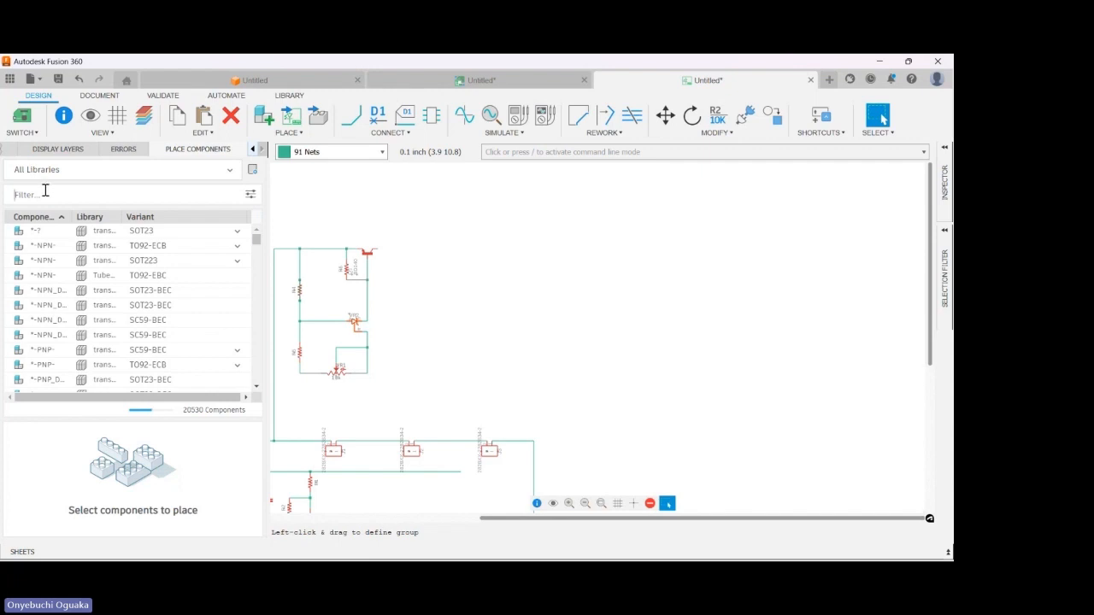
- Search all component libraries for 1n4007
text(1n440)
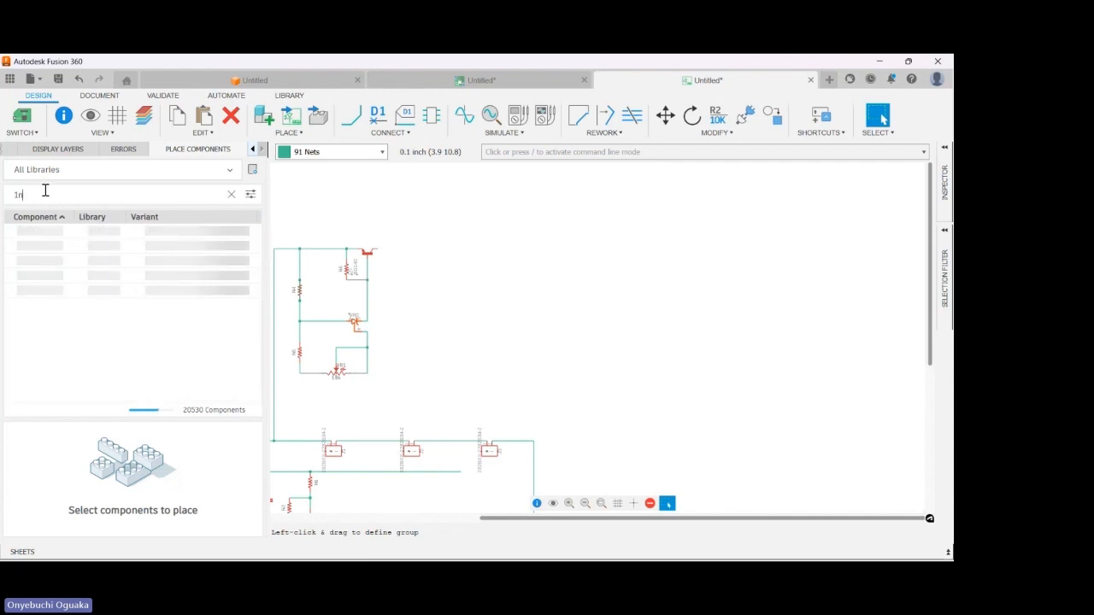
key(BackSpace)
key(BackSpace)
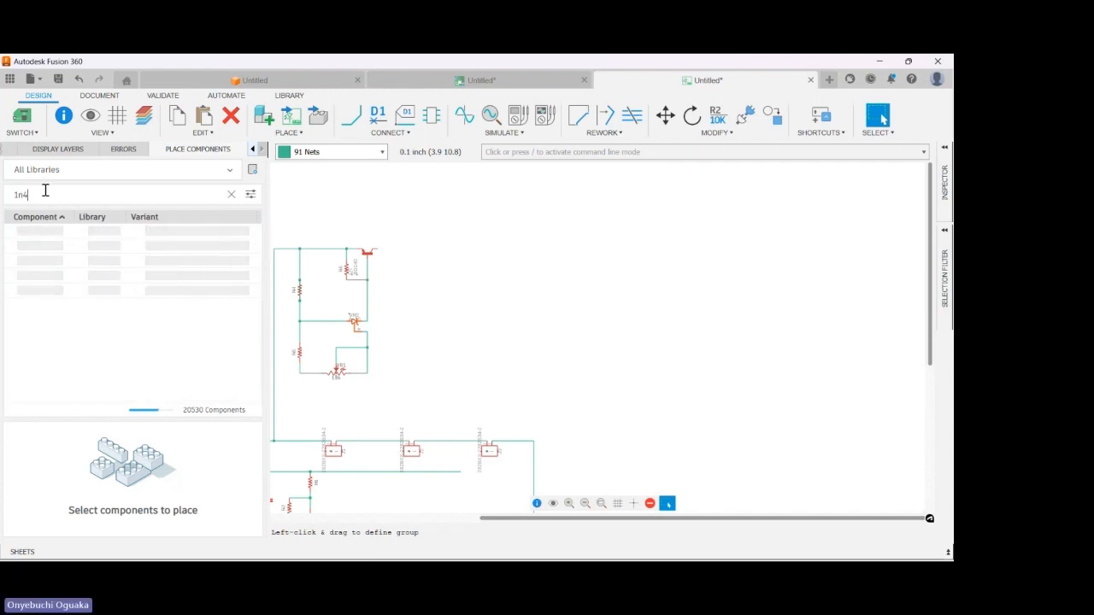
text(007)
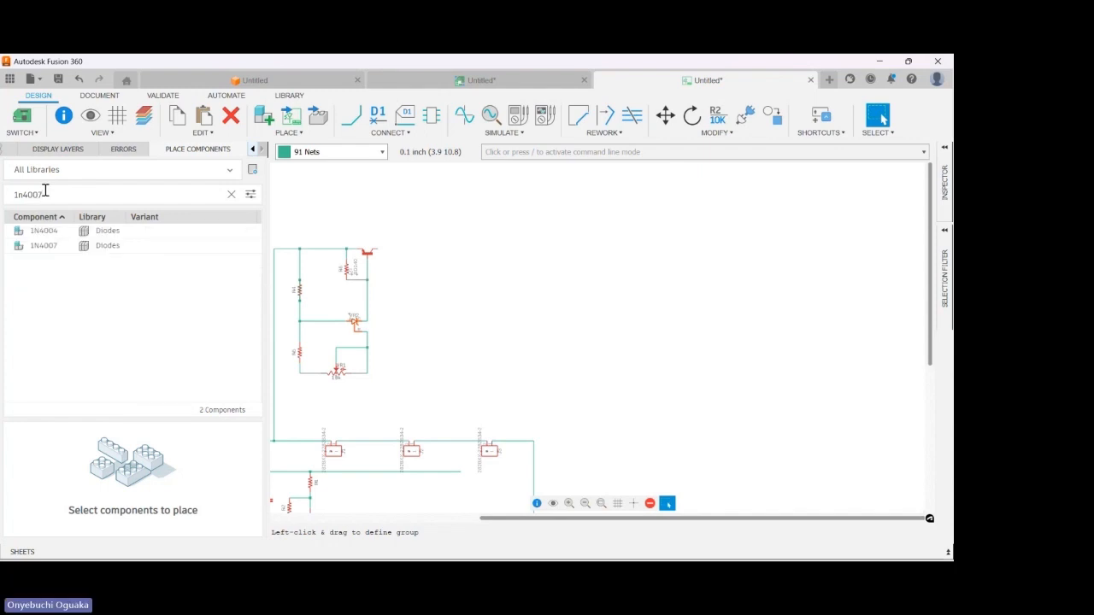
- Place four 1N4007 diodes, rotated to point downward, in a vertical column to the right of the BD140 and VR2
click(47, 245)
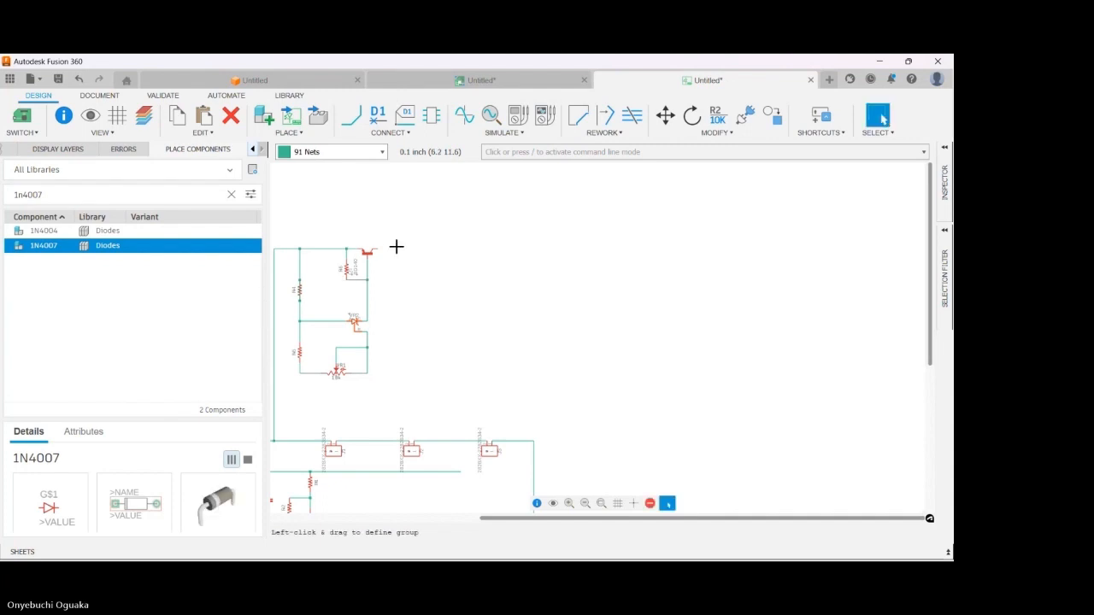
double_click(117, 246)
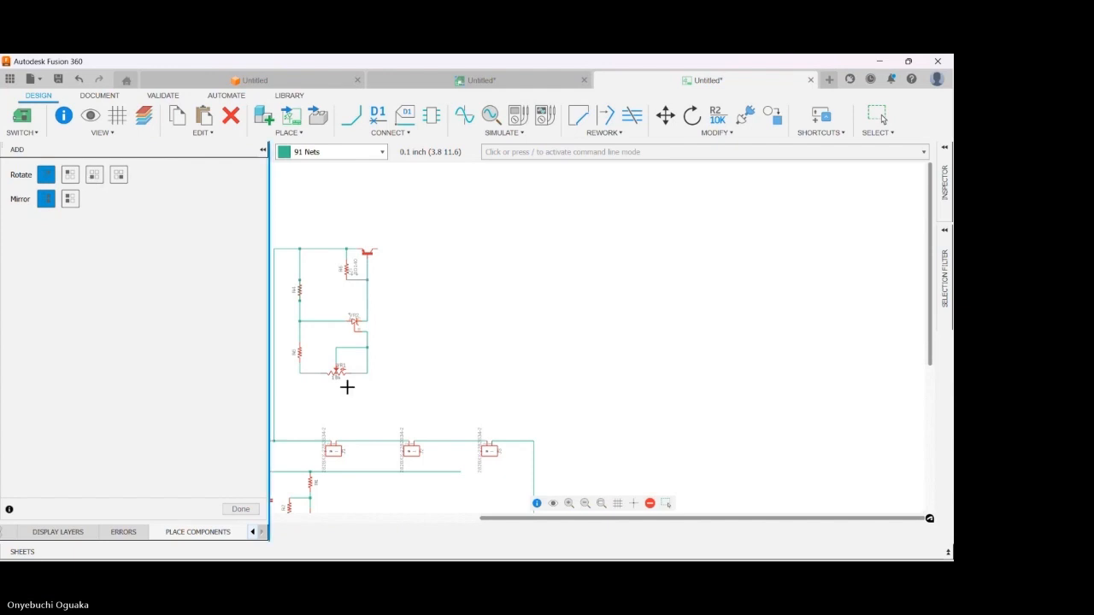
right_click(467, 293)
right_click(467, 294)
right_click(465, 296)
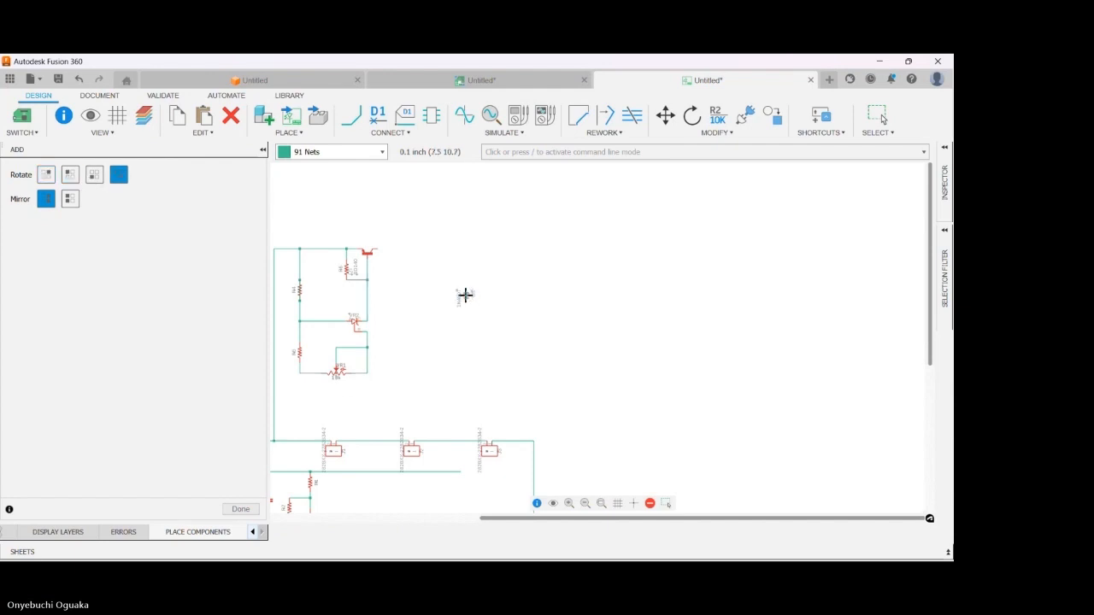
scroll(466, 296, up, 5)
scroll(489, 293, down, 5)
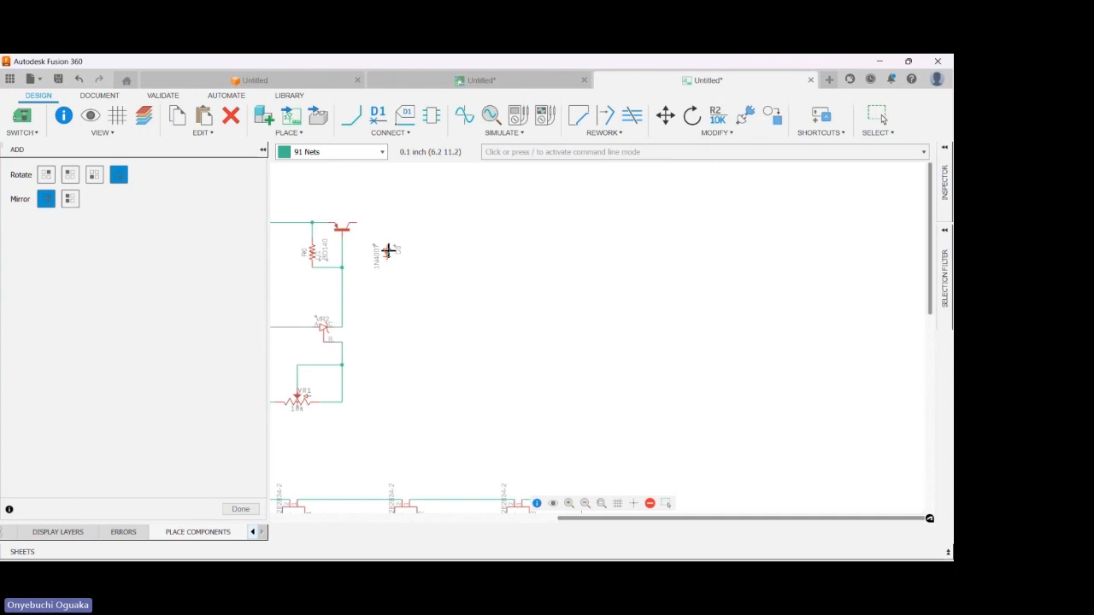
click(388, 249)
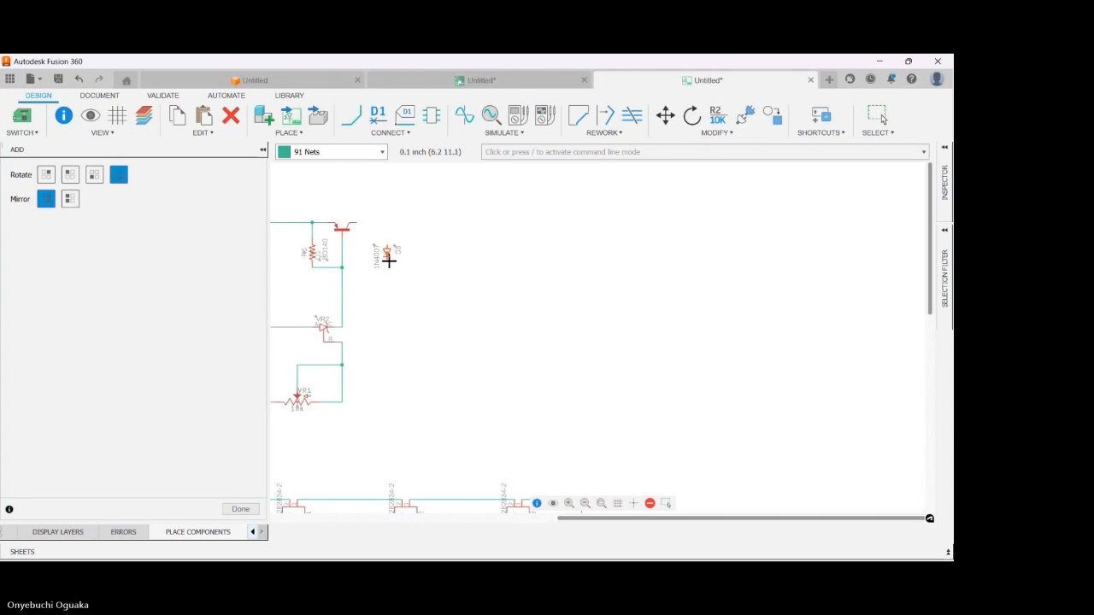
click(389, 329)
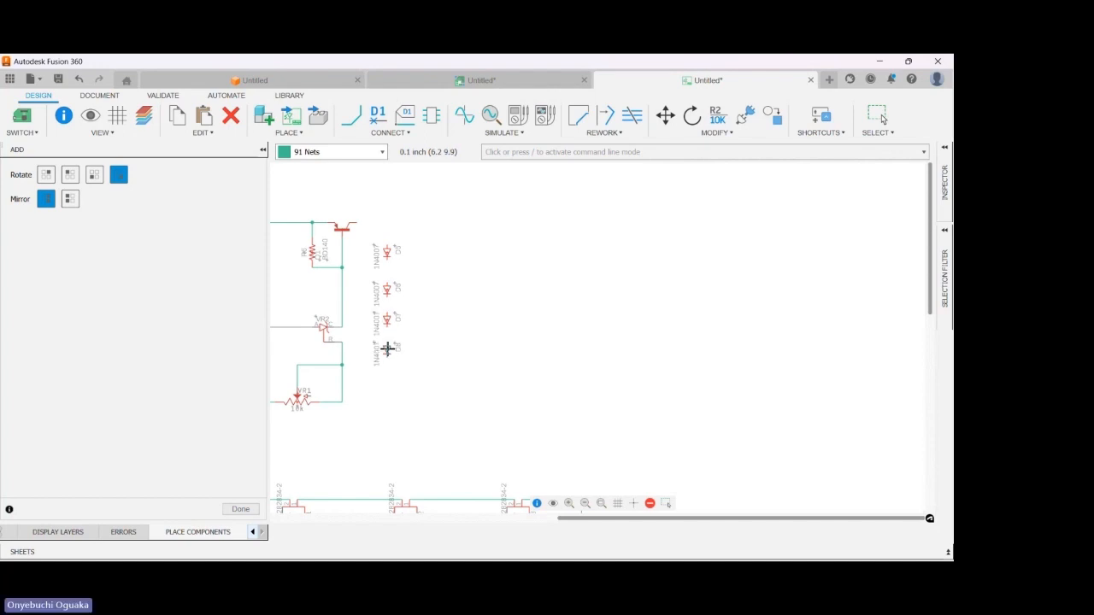
click(388, 348)
key(Escape)
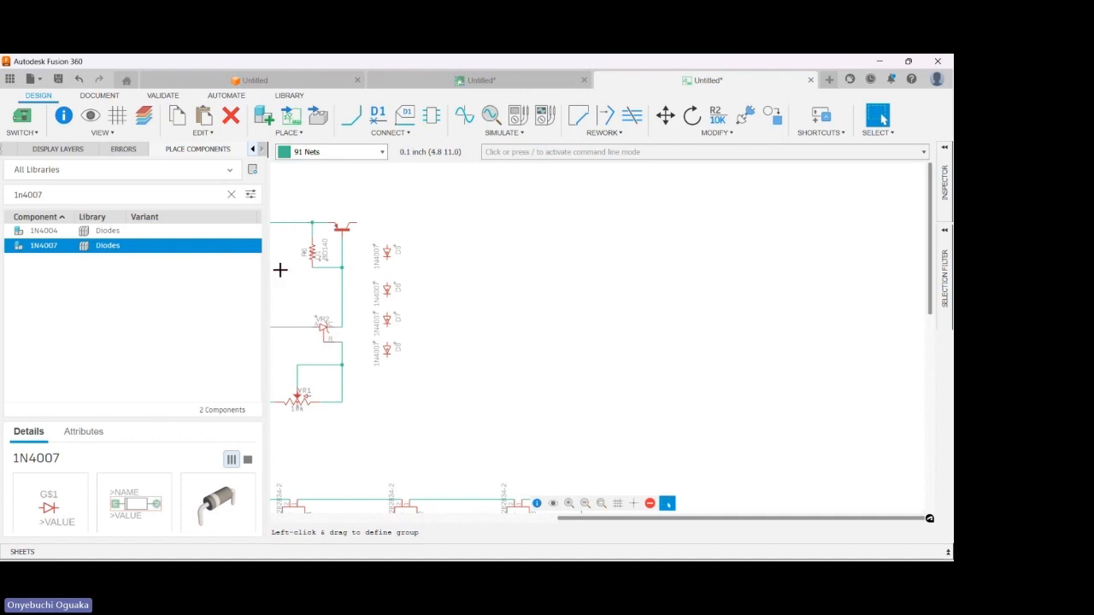
- Copy resistor R5 and place the copy vertically to the right of diodes D5 and D6
scroll(441, 283, down, 2)
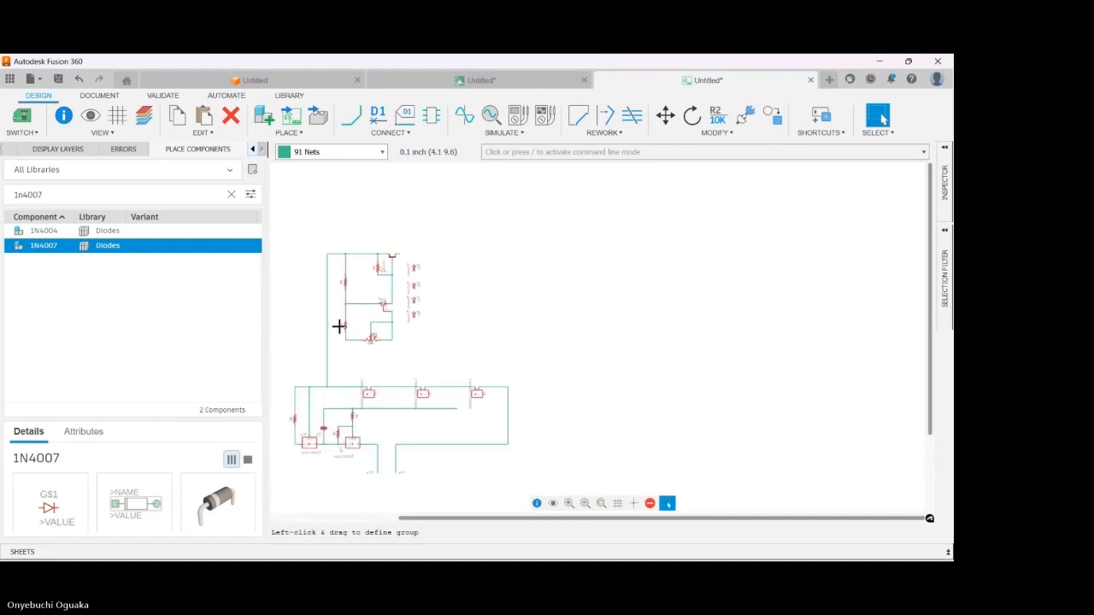
scroll(338, 326, up, 5)
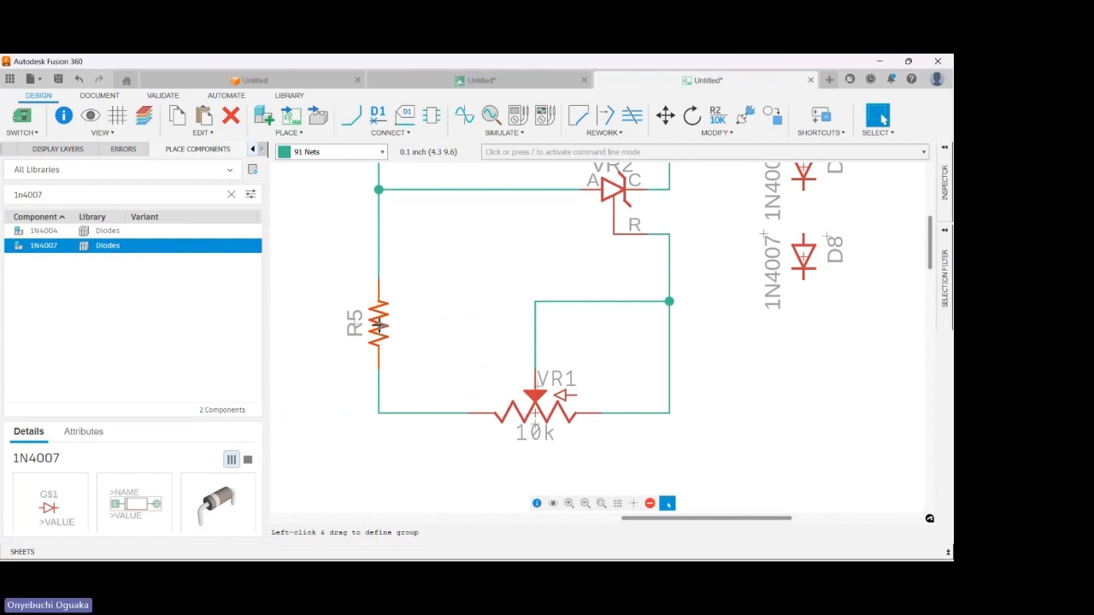
click(378, 324)
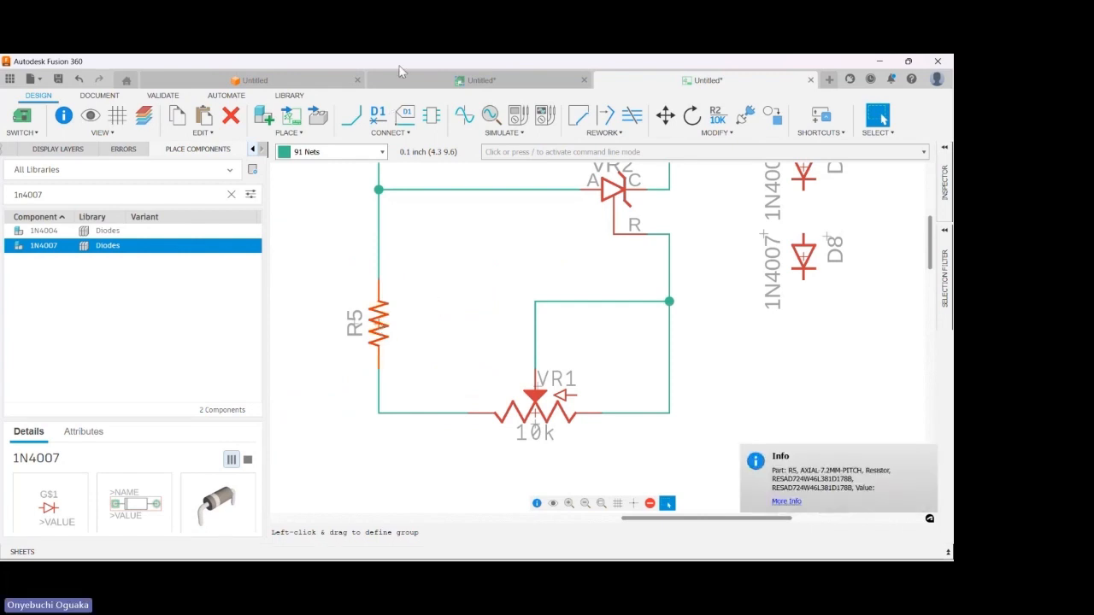
click(177, 115)
scroll(308, 333, down, 6)
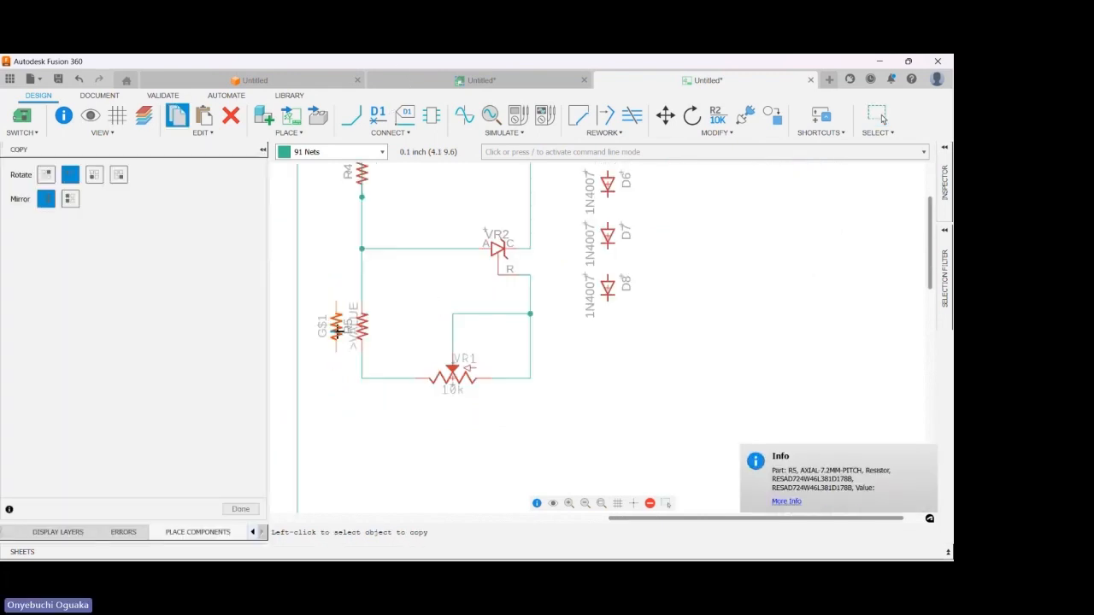
scroll(460, 290, up, 4)
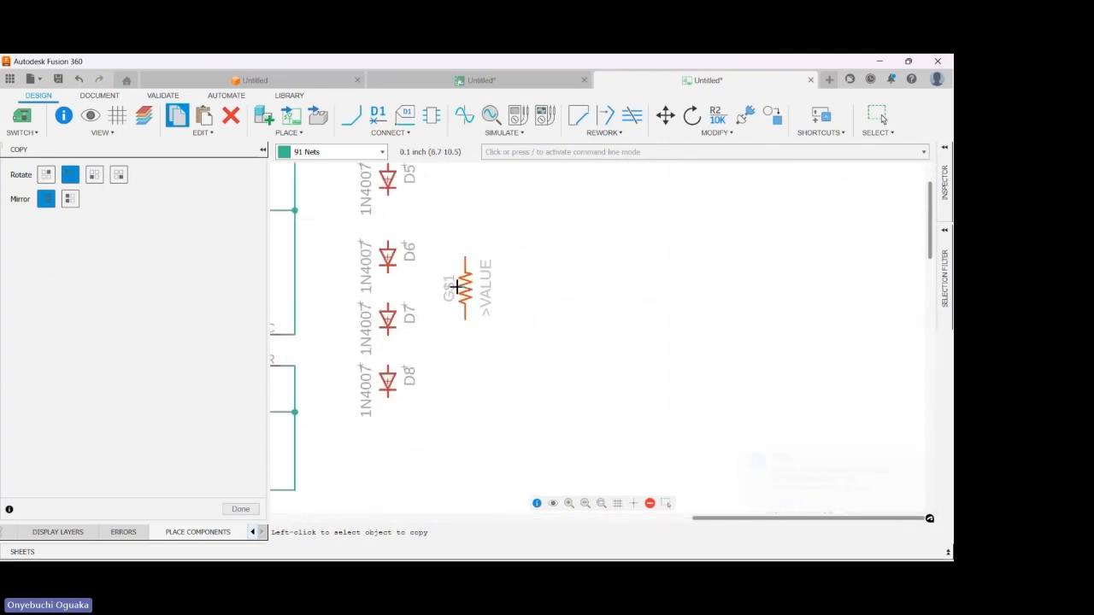
click(465, 241)
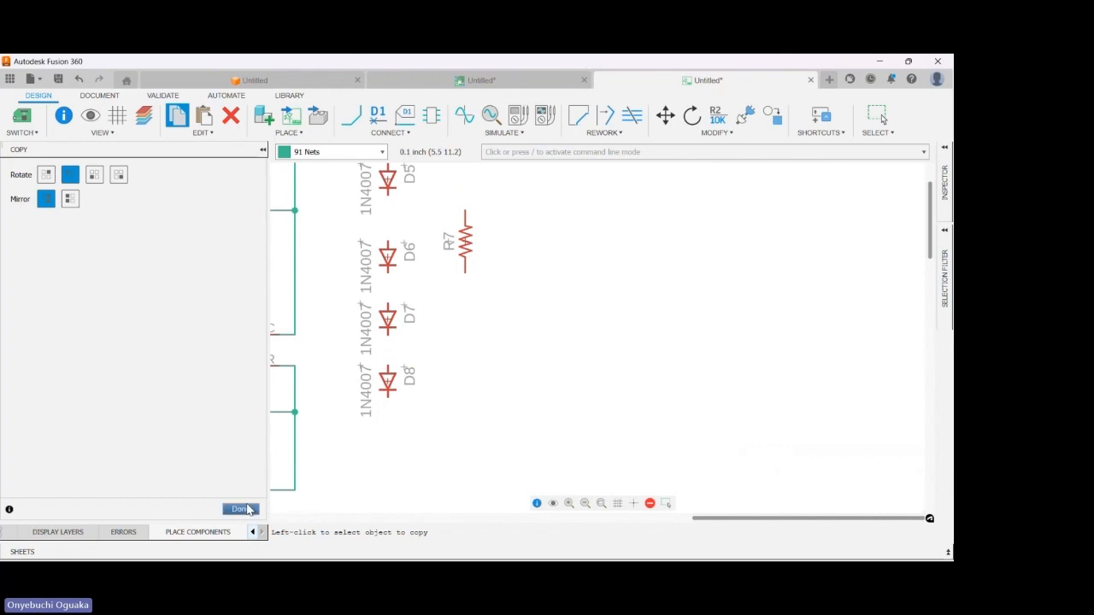
click(240, 509)
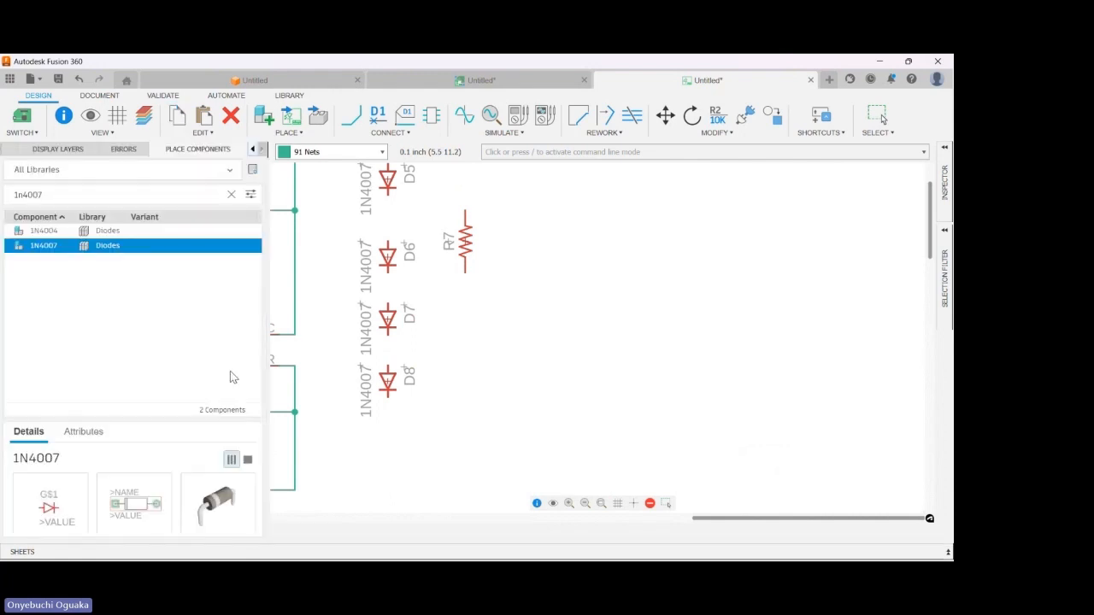
- Search all component libraries for LED and compare the symbols and footprints of the first parts listed
click(233, 195)
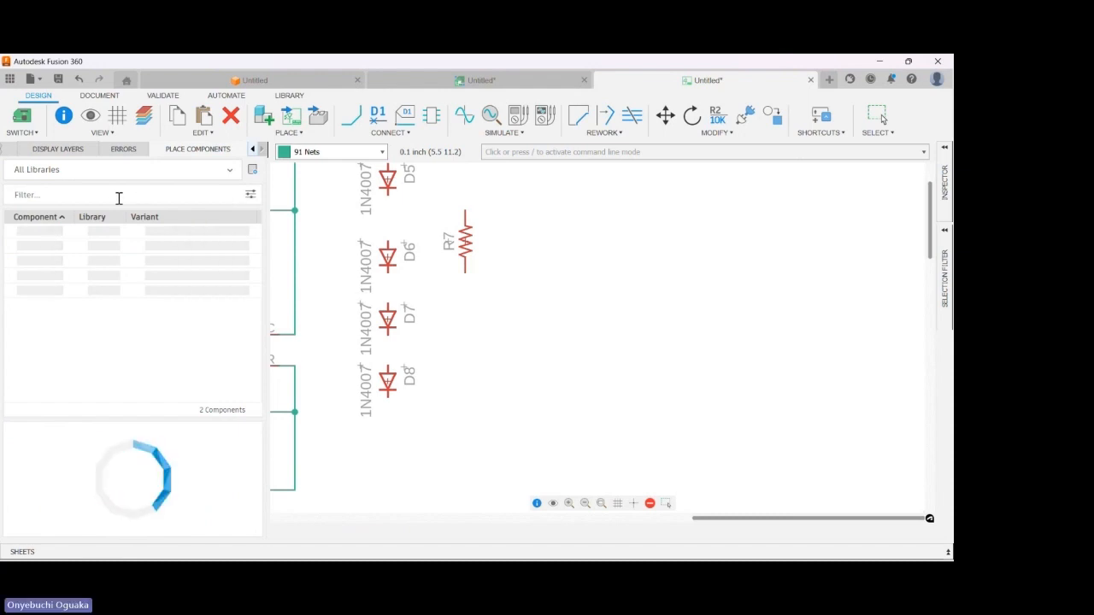
text(LED)
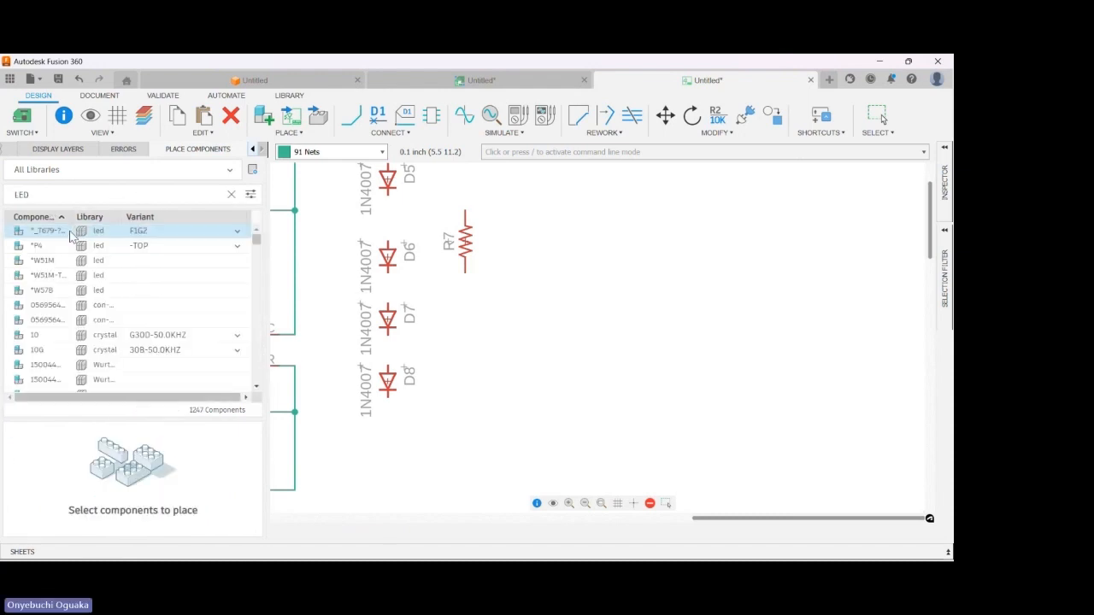
click(70, 232)
click(80, 246)
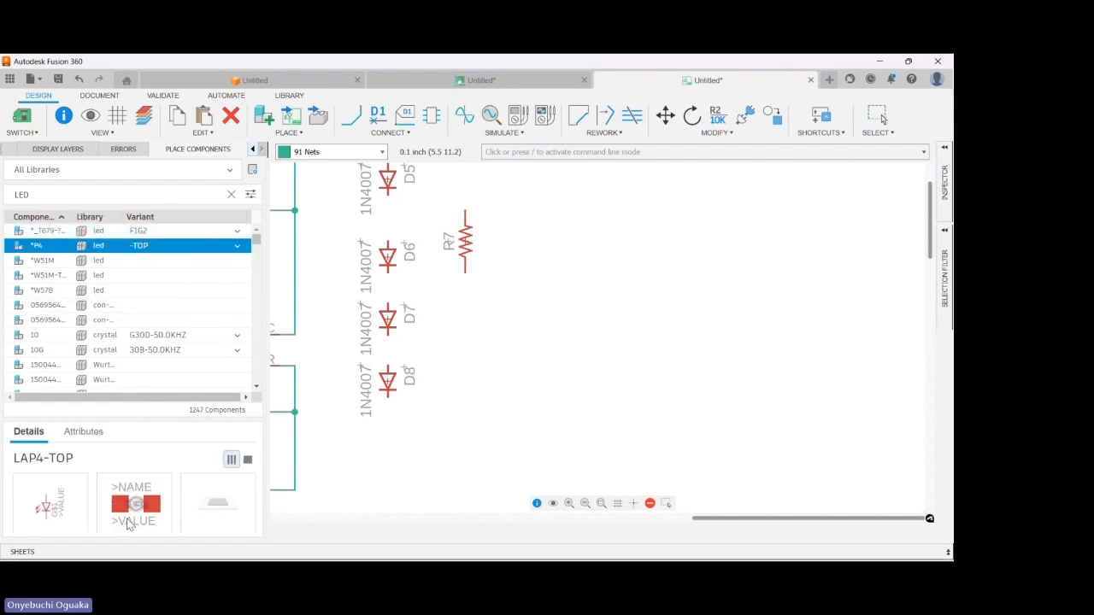
click(100, 261)
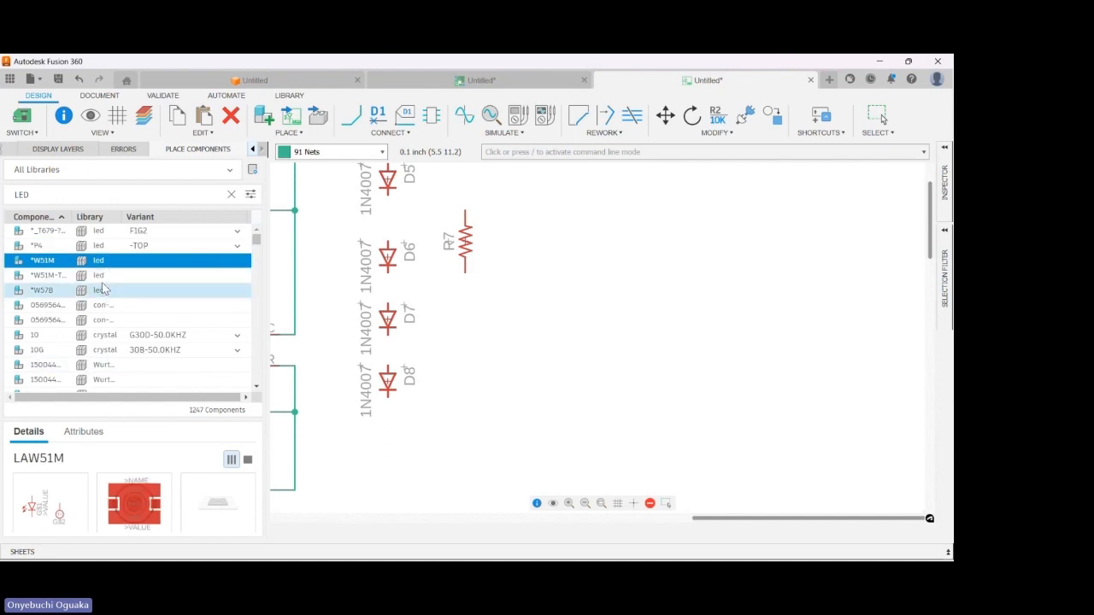
click(103, 279)
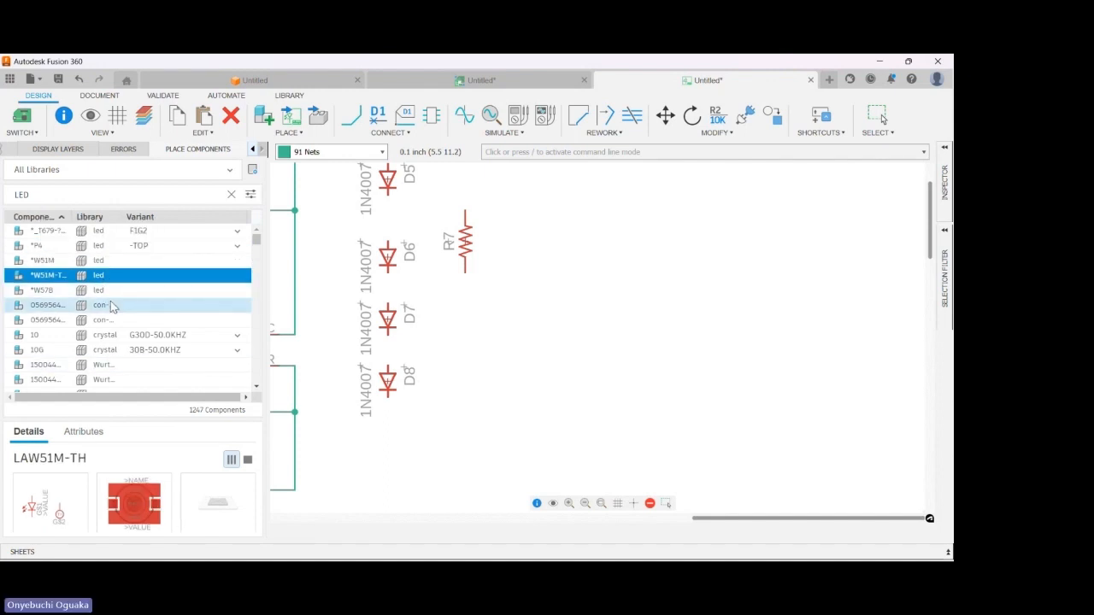
click(111, 296)
click(111, 305)
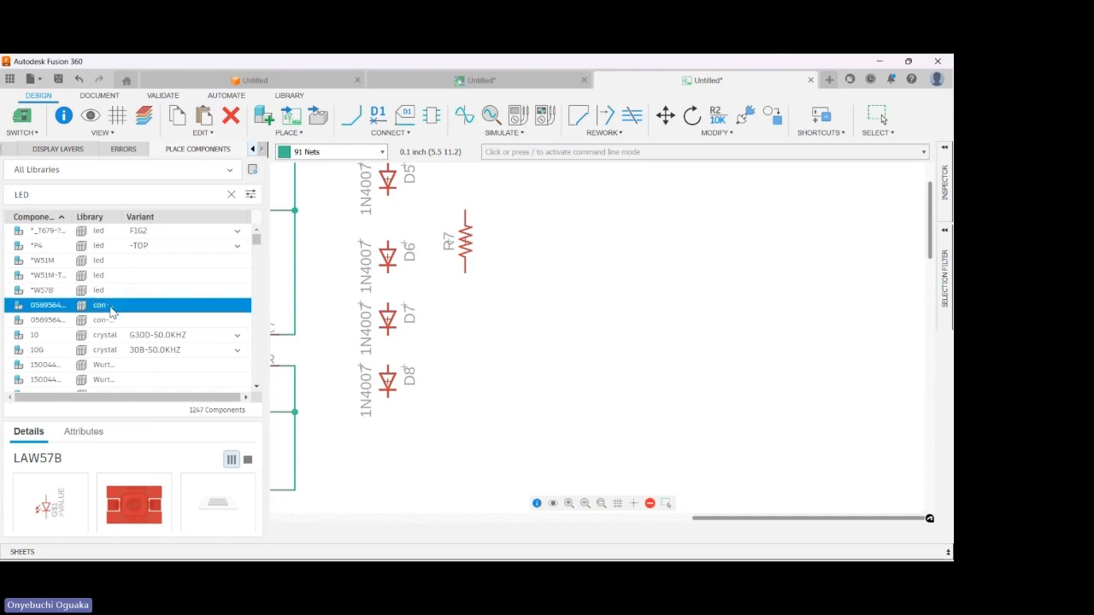
click(111, 320)
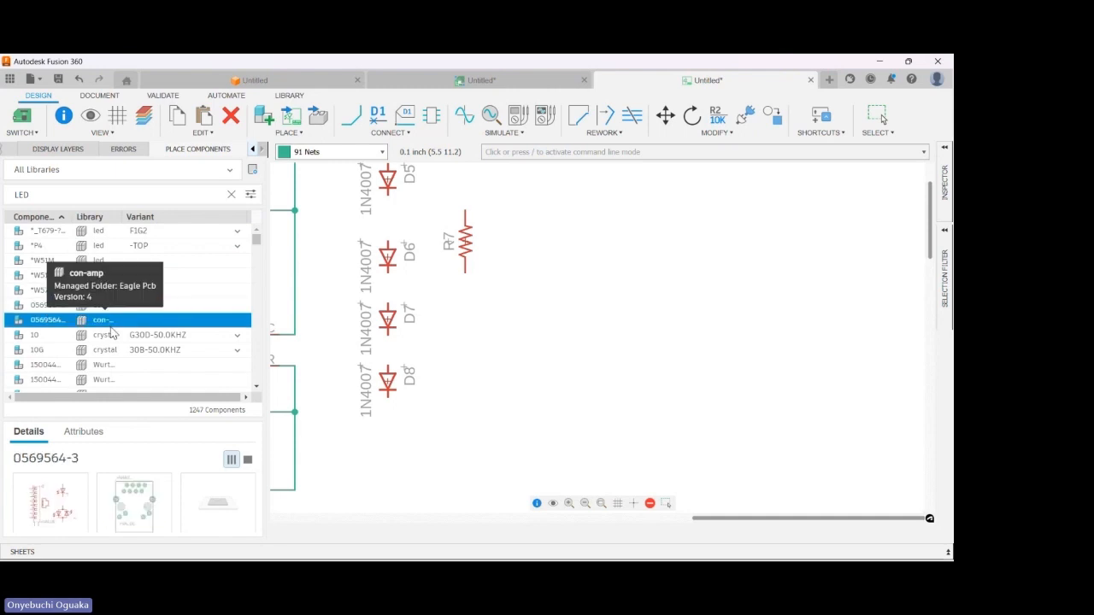
click(111, 334)
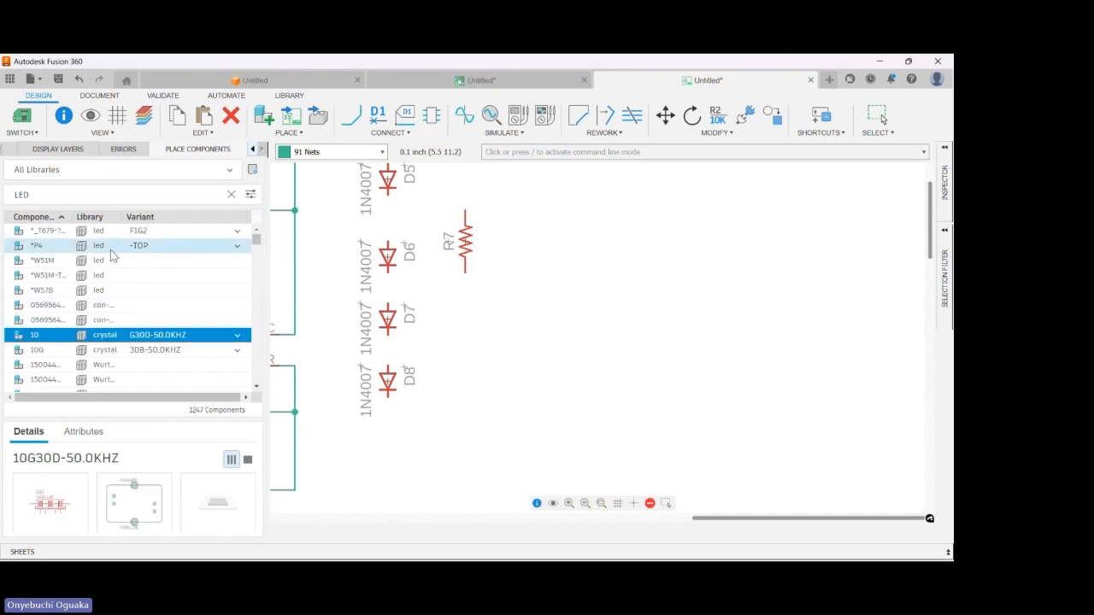
click(111, 260)
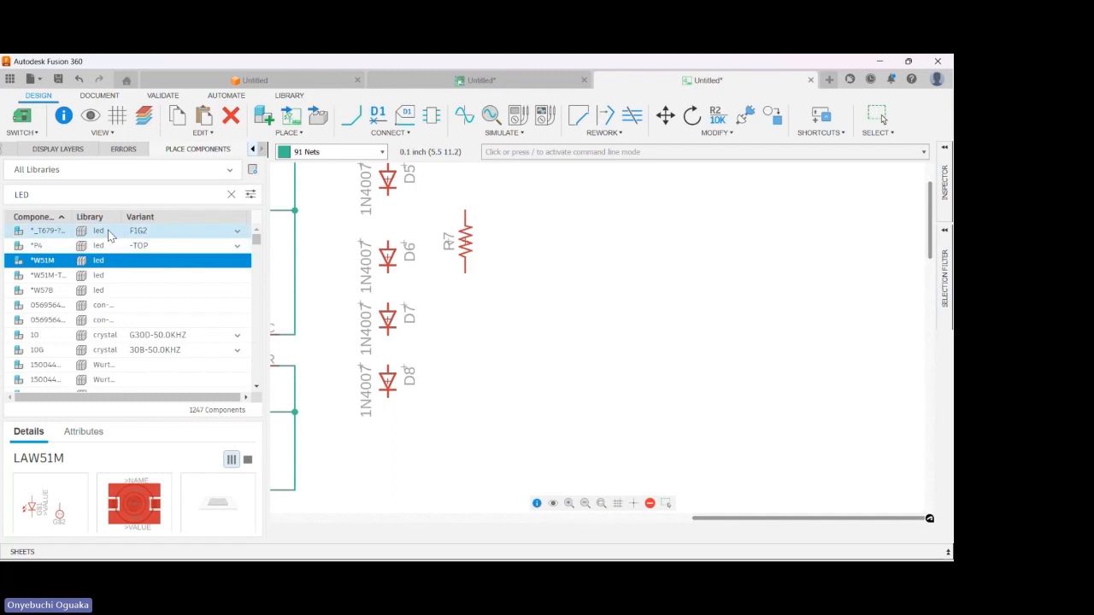
click(109, 231)
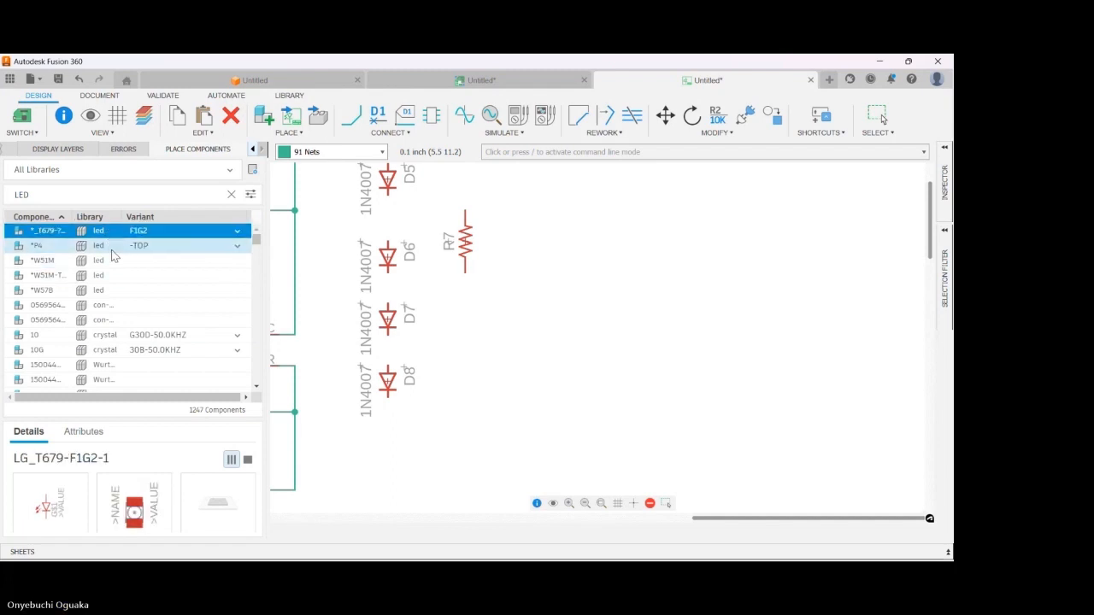
click(111, 251)
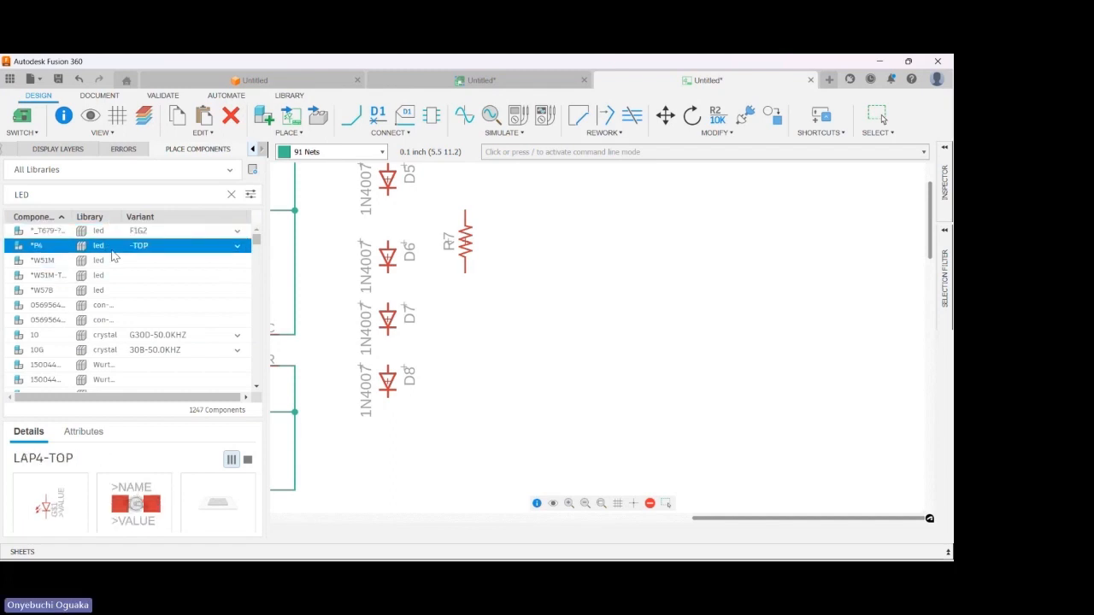
- Place one mirrored LAP4-TOP LED, pointing downward, directly below resistor R7
double_click(109, 248)
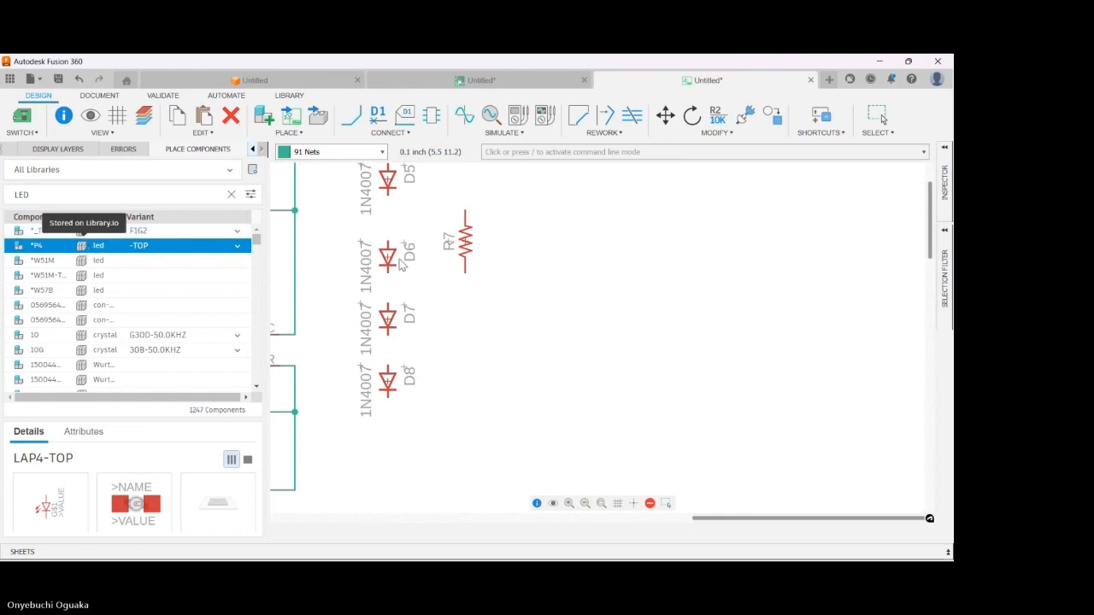
scroll(438, 317, down, 2)
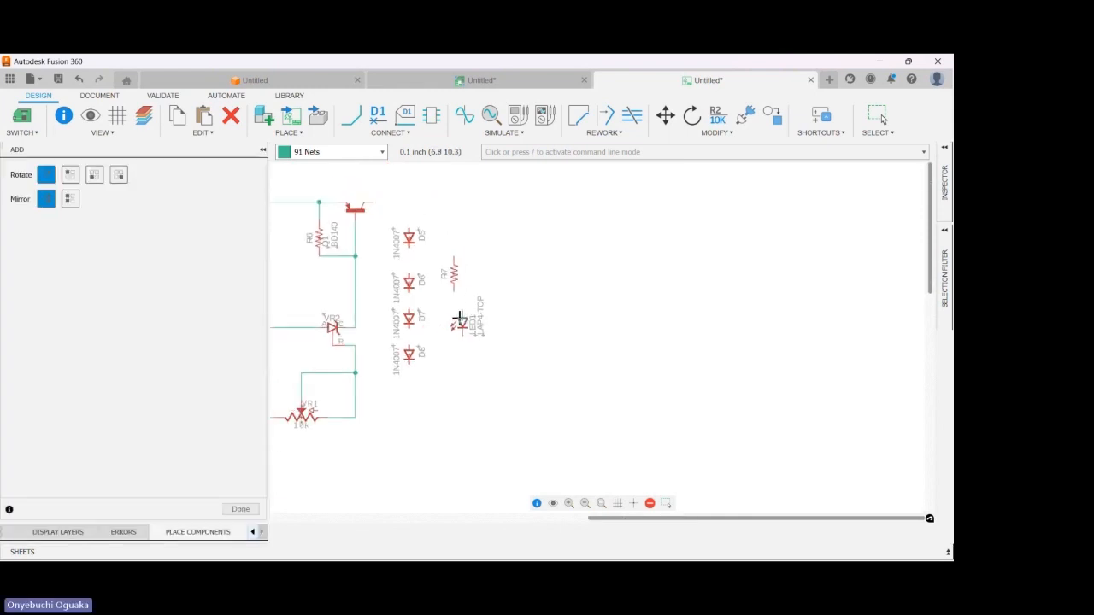
right_click(455, 318)
right_click(455, 318)
right_click(456, 318)
right_click(455, 318)
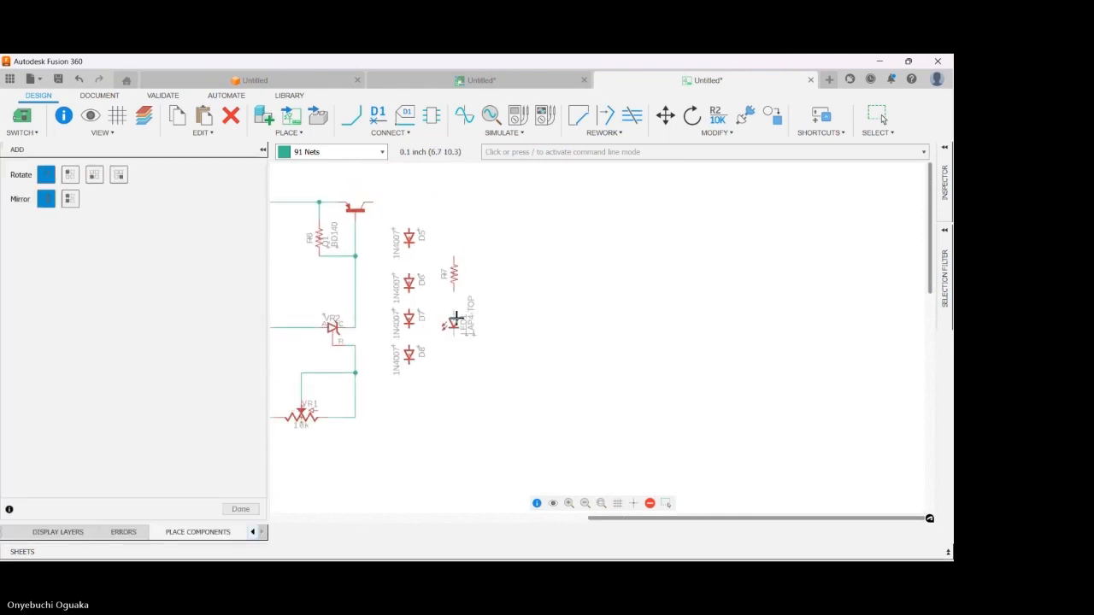
click(70, 199)
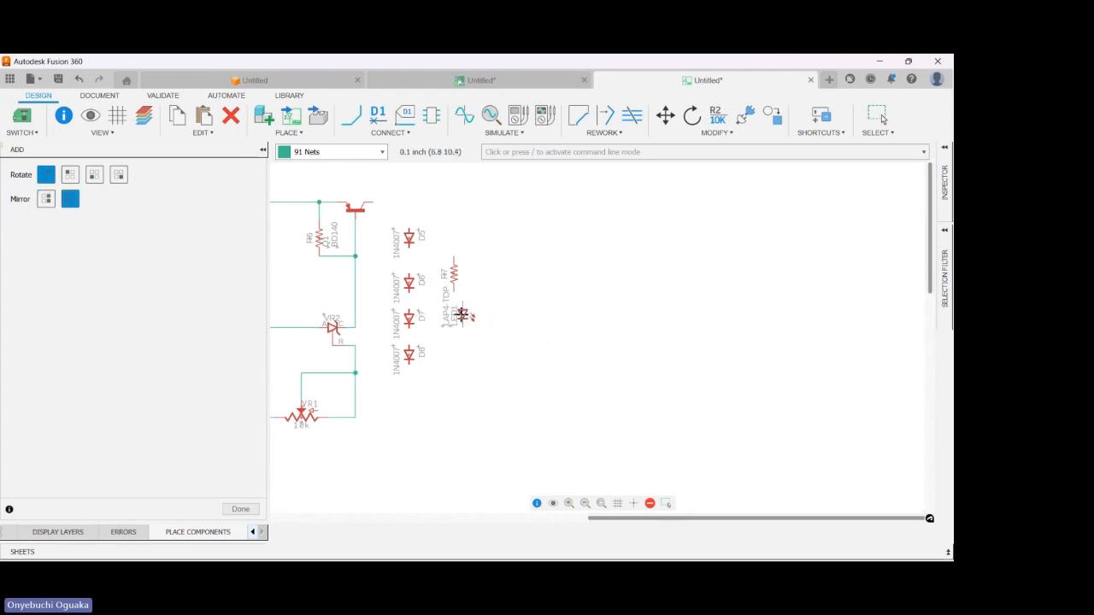
click(454, 322)
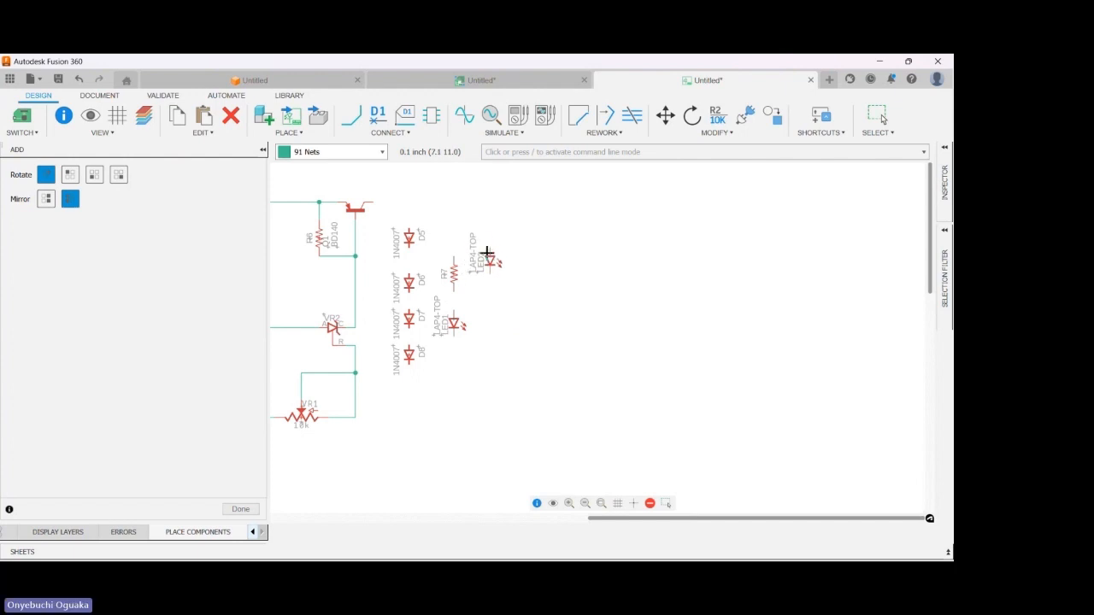
key(Escape)
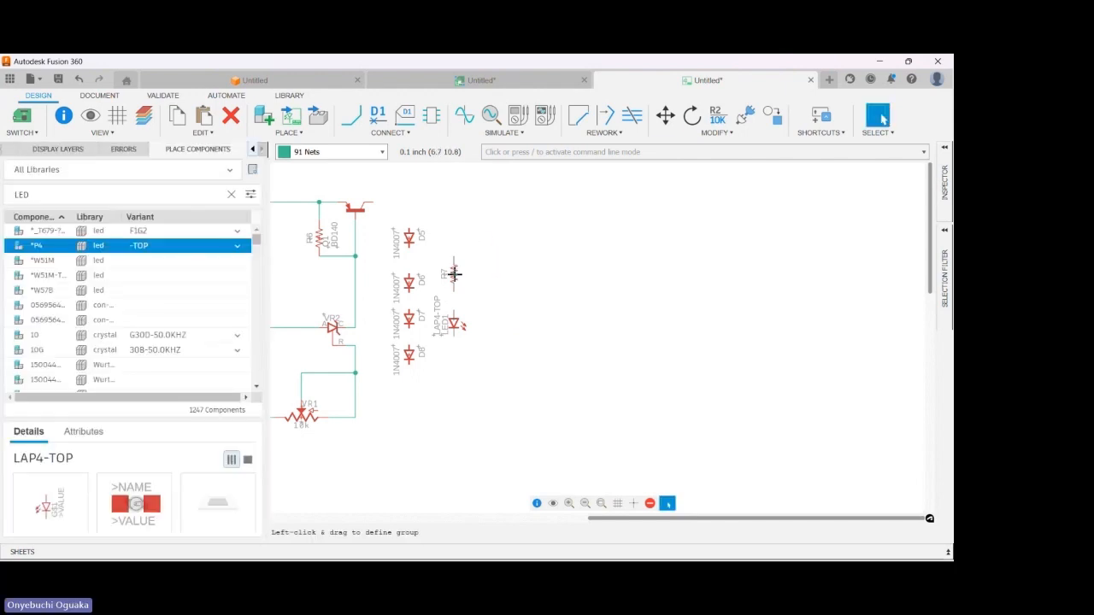
- Shift resistor R7 and the LED below it slightly right, keeping them vertically aligned
drag(455, 274, 463, 274)
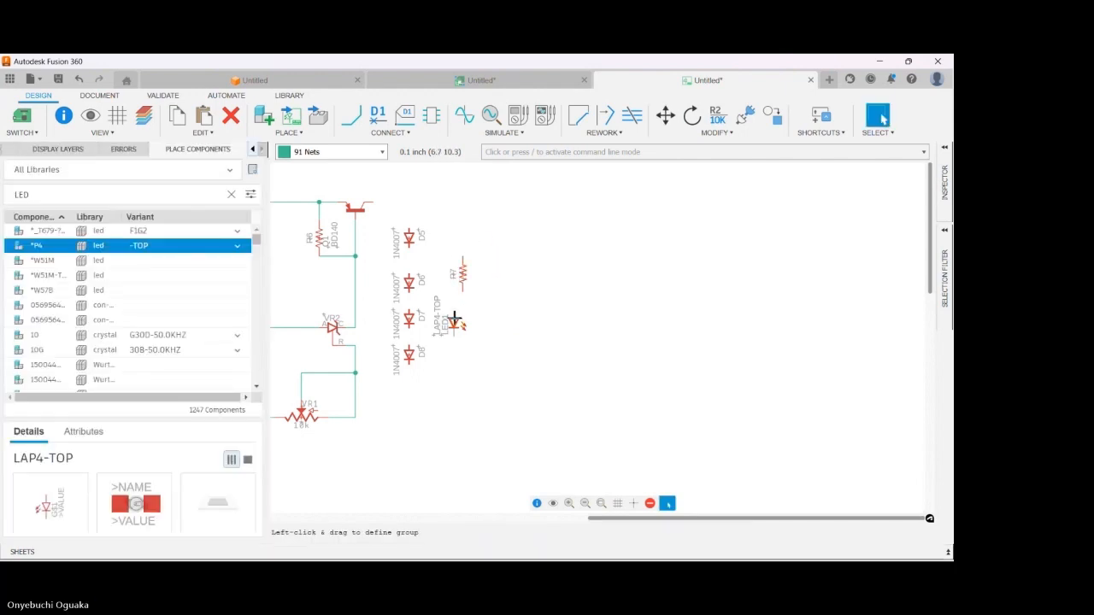
drag(455, 319, 463, 320)
click(539, 254)
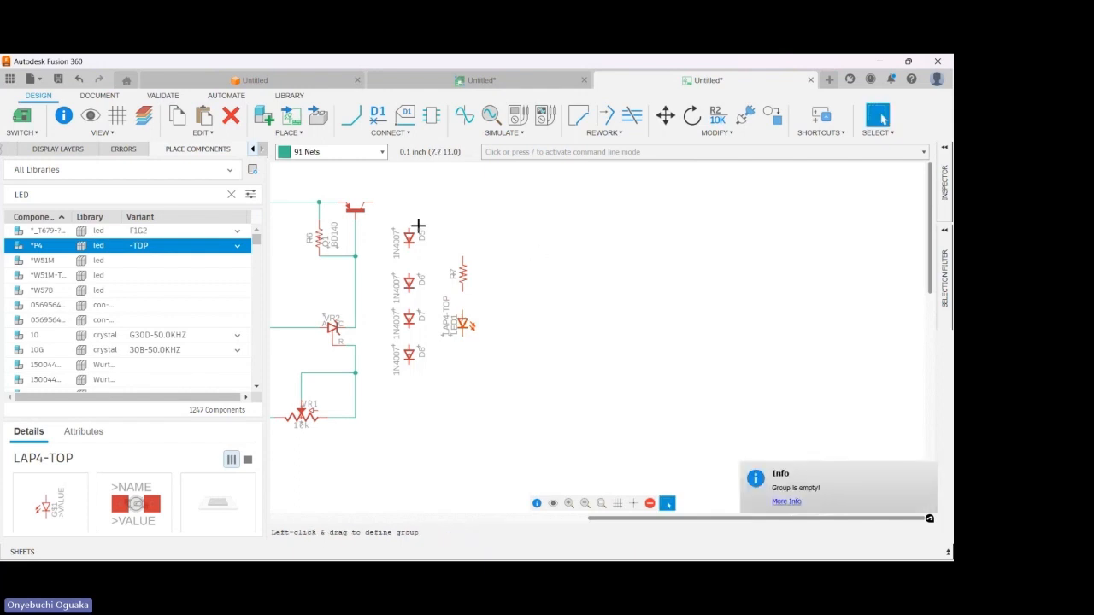
- Draw a net from the BD140's free right-hand pin across and down to the top of diode D5
click(353, 117)
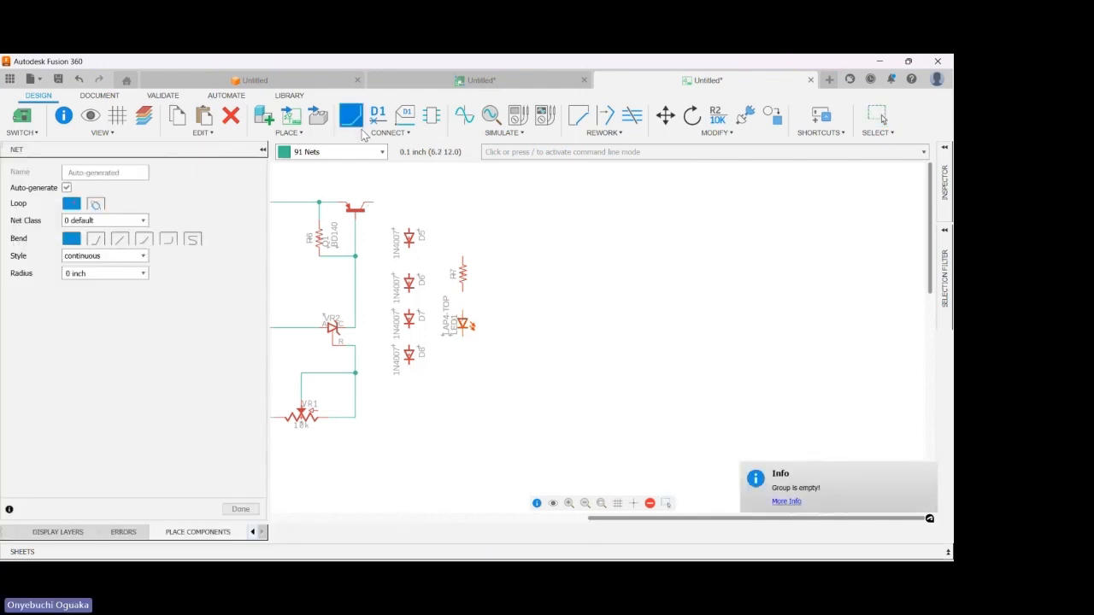
click(373, 202)
click(409, 229)
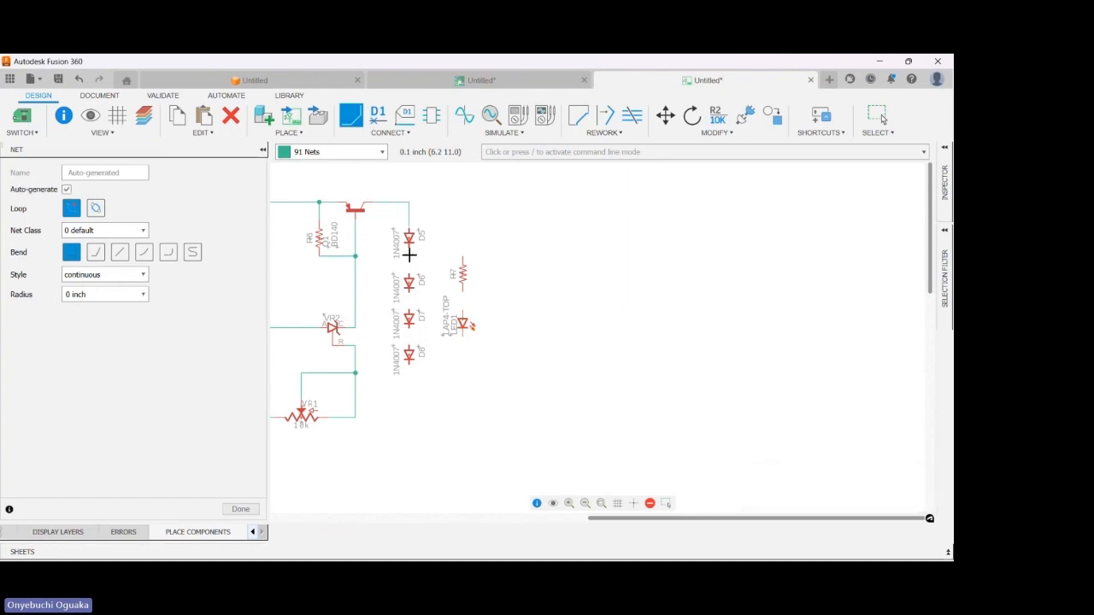
- Connect D5 to D6, and wire R7 and the LED in series from the net above D5
click(410, 250)
key(Escape)
click(410, 202)
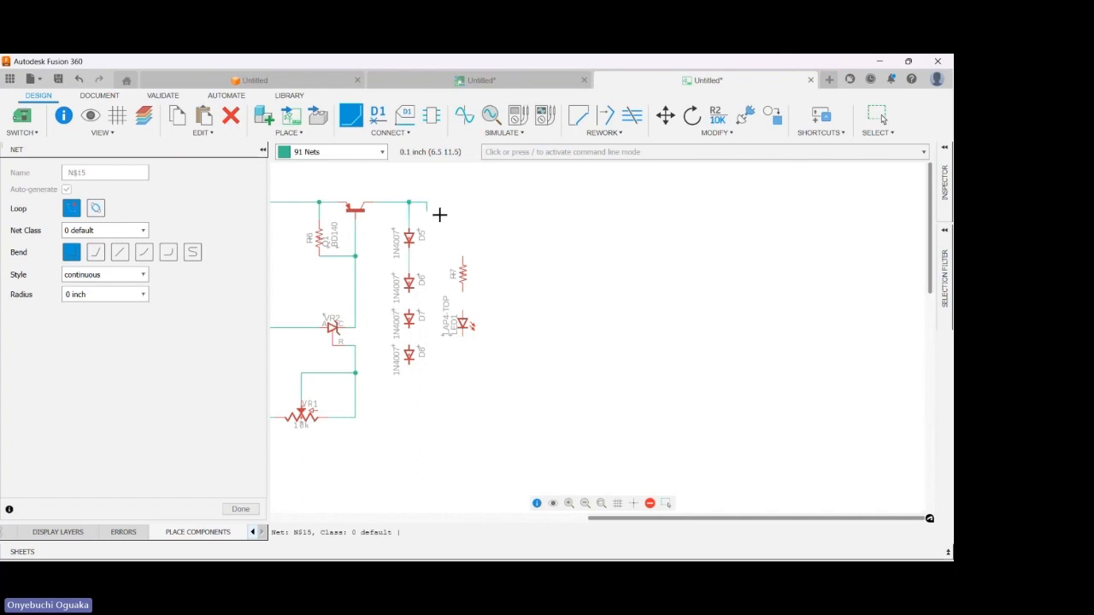
click(463, 263)
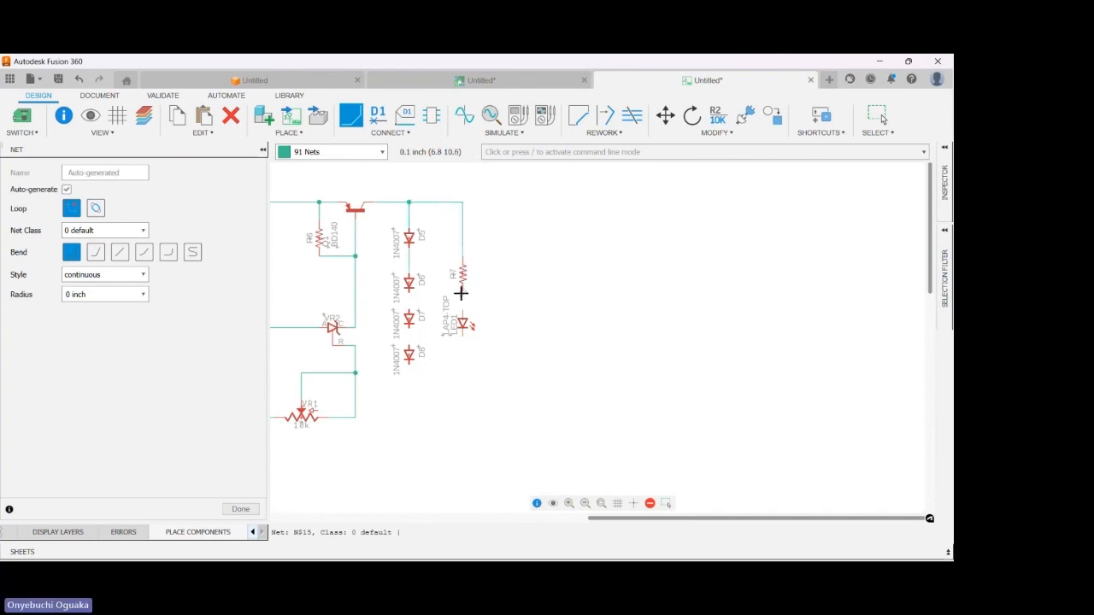
click(460, 294)
click(463, 314)
- Connect diodes D6, D7 and D8 in series and join the LED's lower end to the bottom of D8
click(409, 290)
click(408, 311)
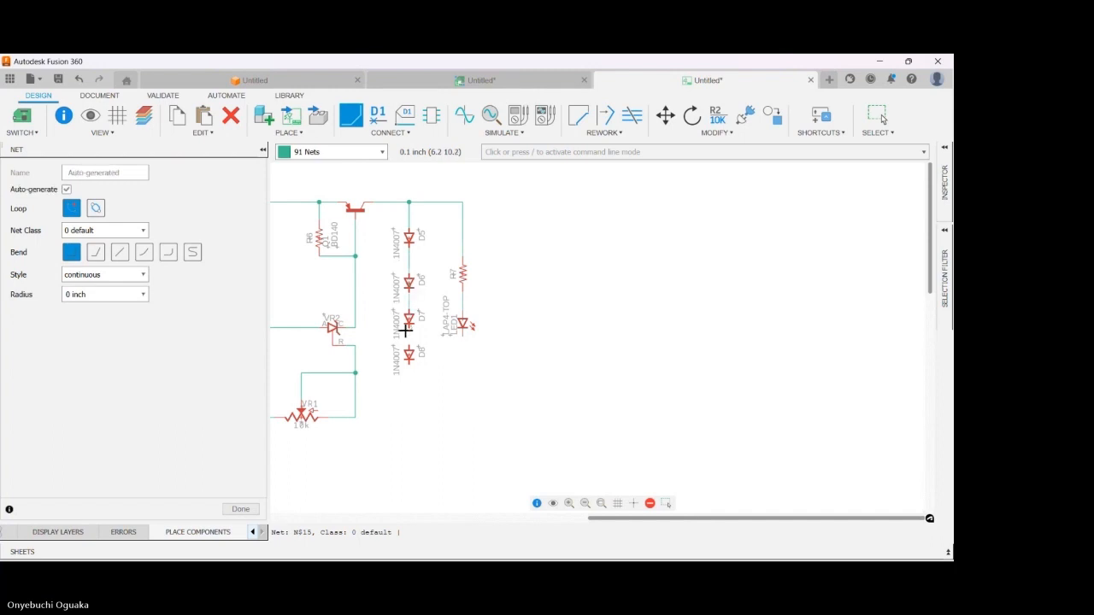
click(407, 330)
click(410, 346)
click(462, 339)
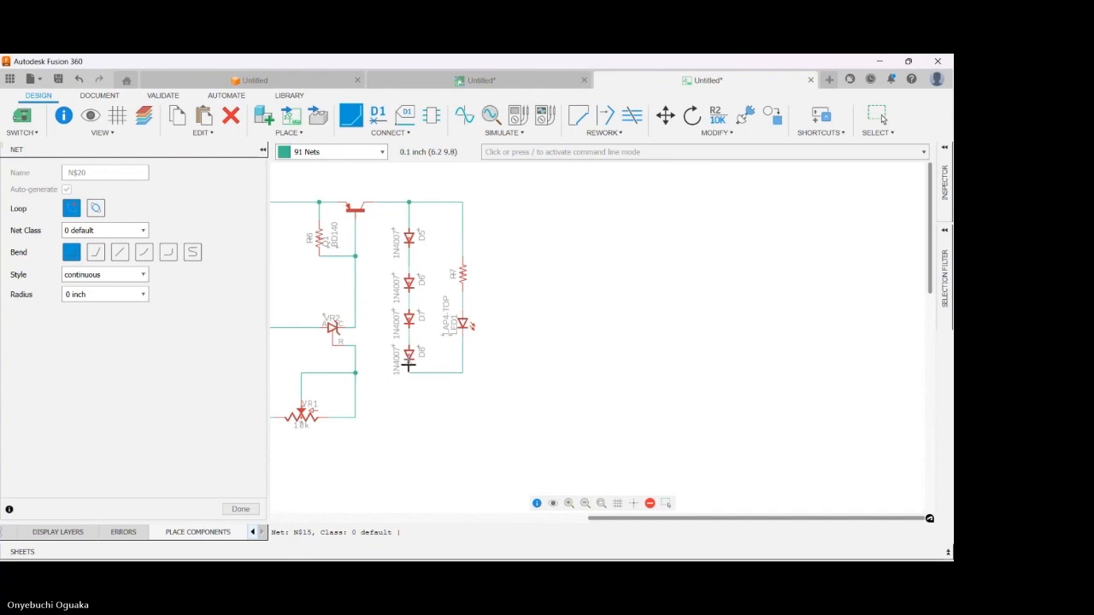
click(409, 365)
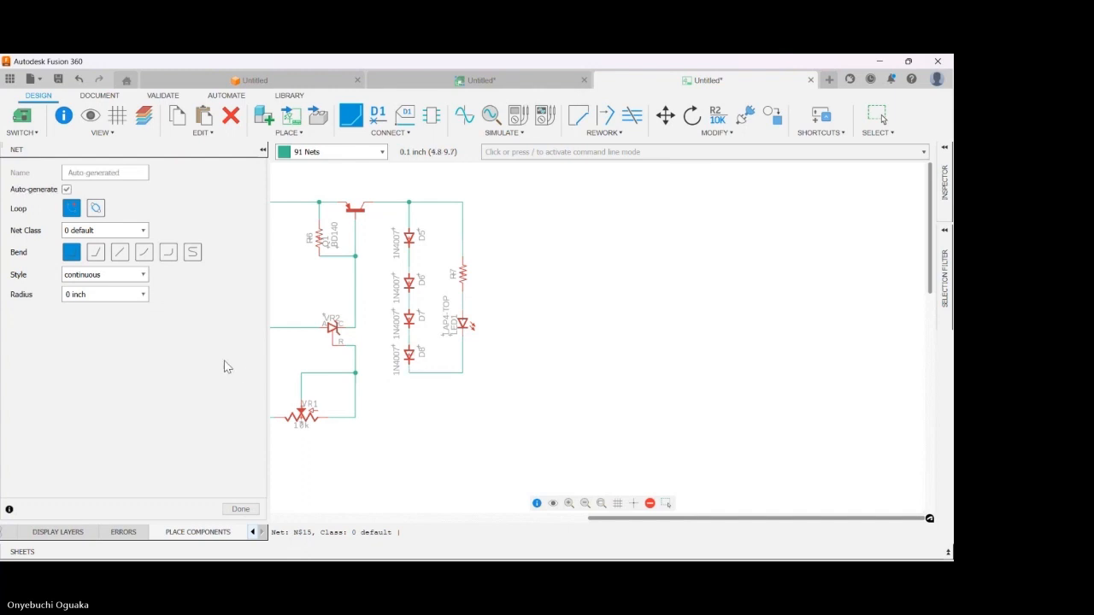
- Draw a net from the bottom of D8 down and left to the horizontal net at connector J1
scroll(445, 305, up, 2)
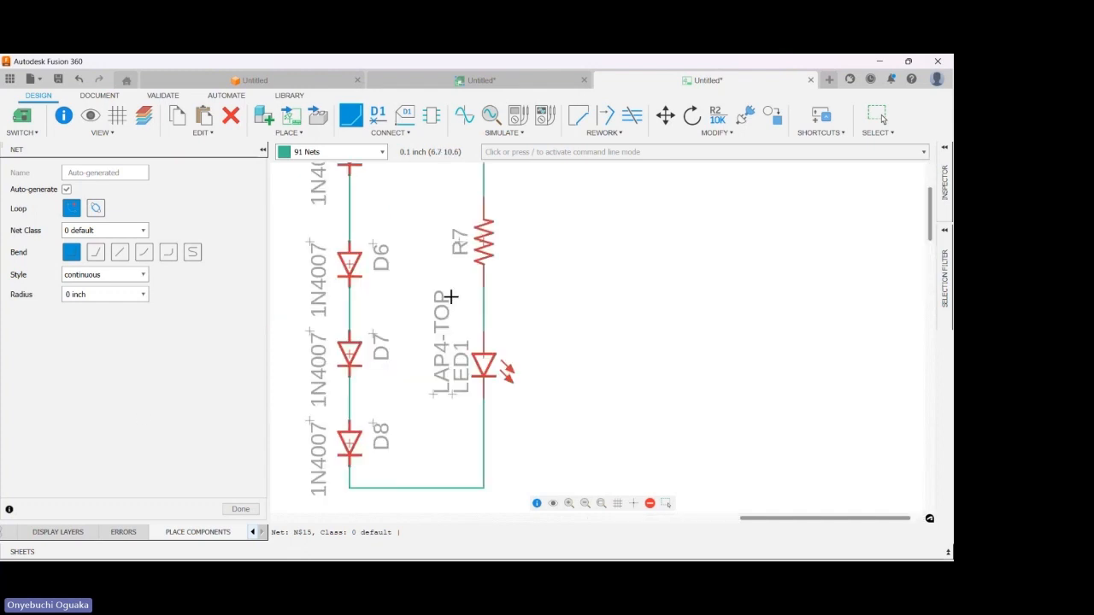
scroll(452, 295, down, 8)
scroll(444, 332, up, 5)
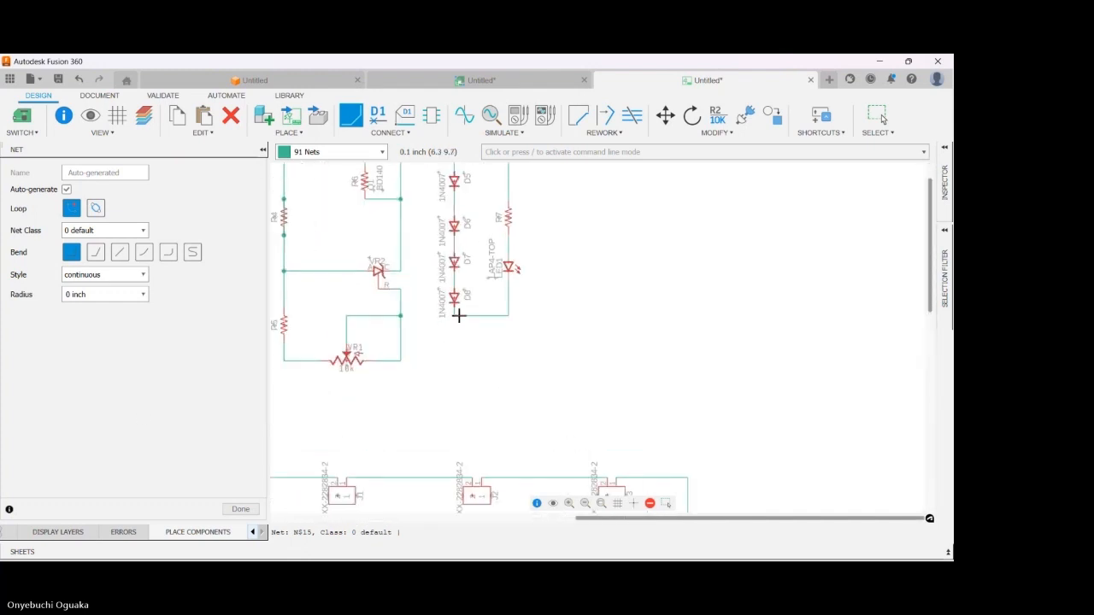
click(454, 316)
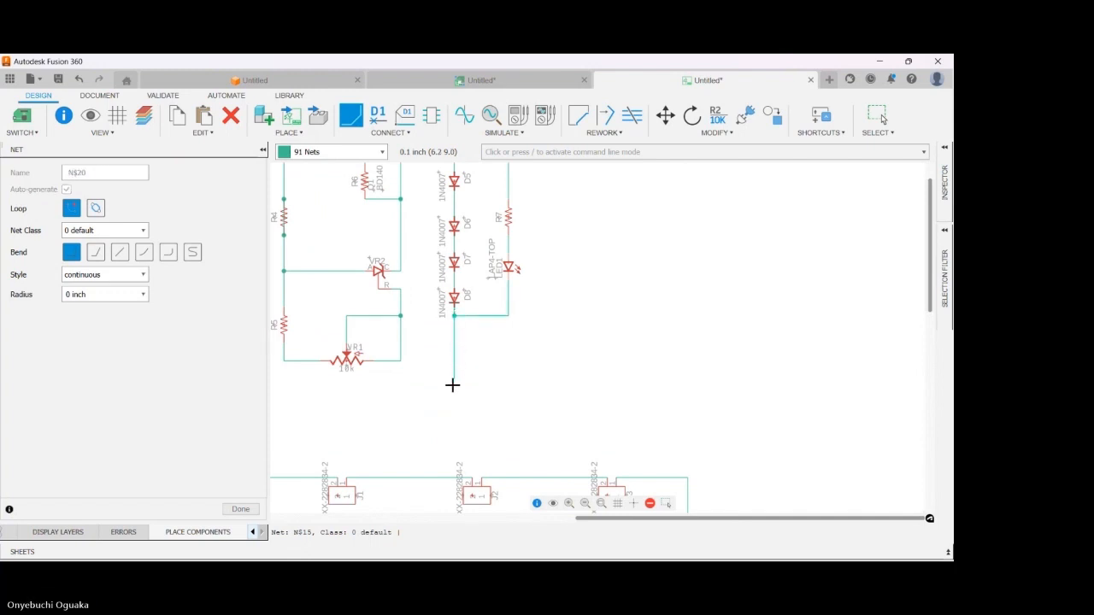
click(371, 405)
click(355, 477)
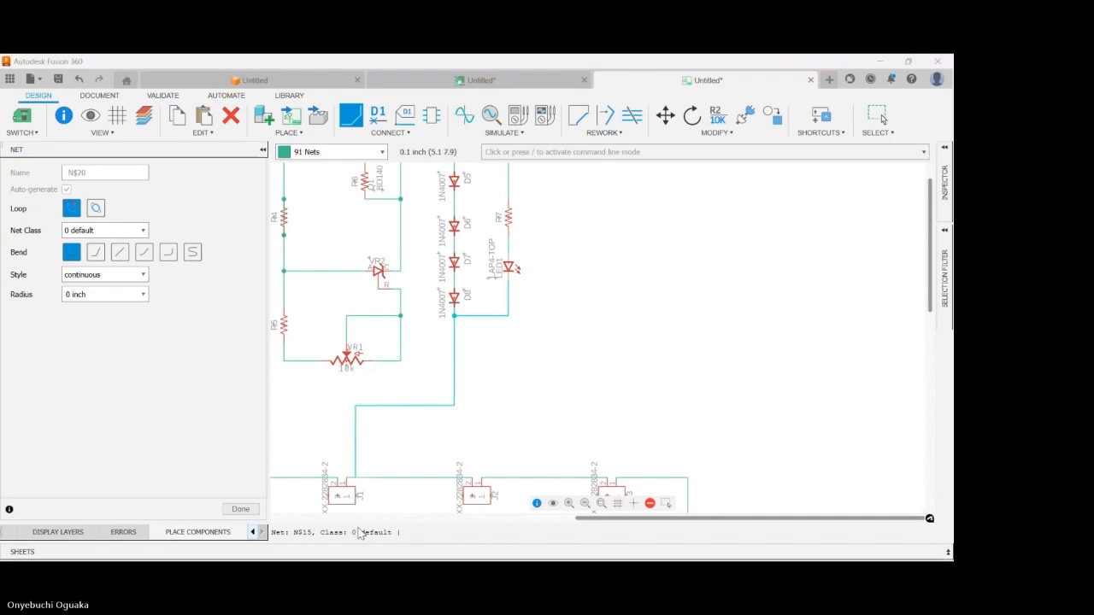
scroll(379, 388, down, 5)
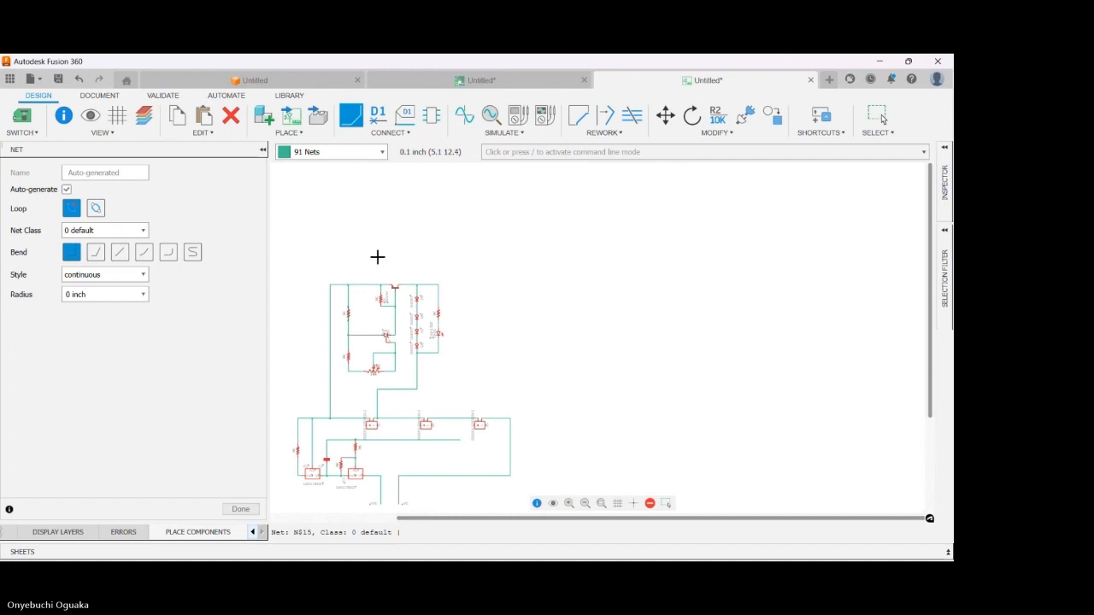
- Select the whole upper reference circuit, from the resistor branch to the LED branch, as one group
click(312, 264)
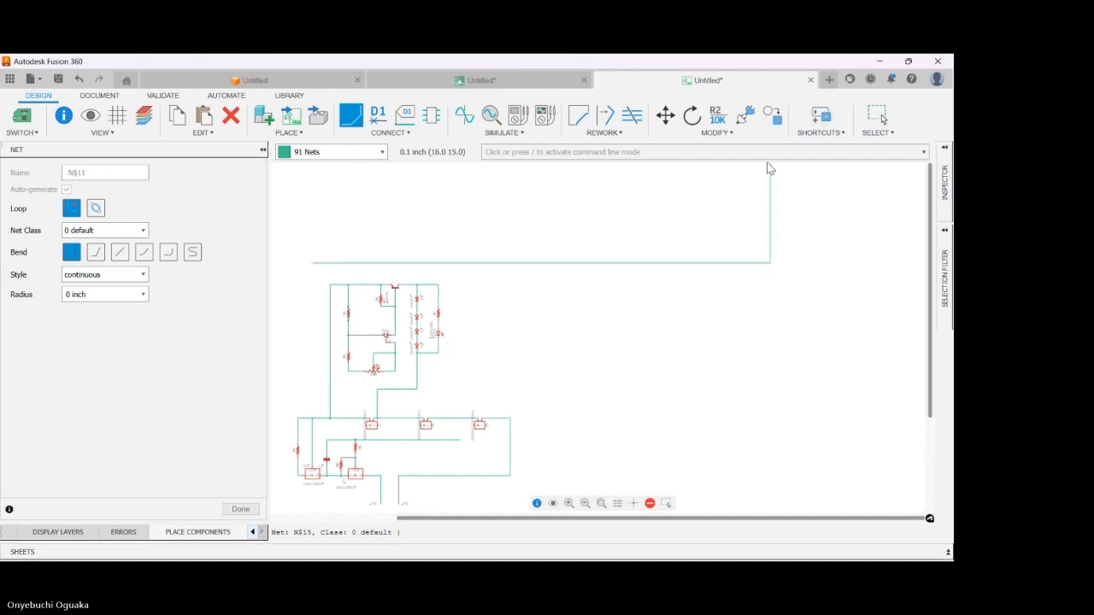
key(Escape)
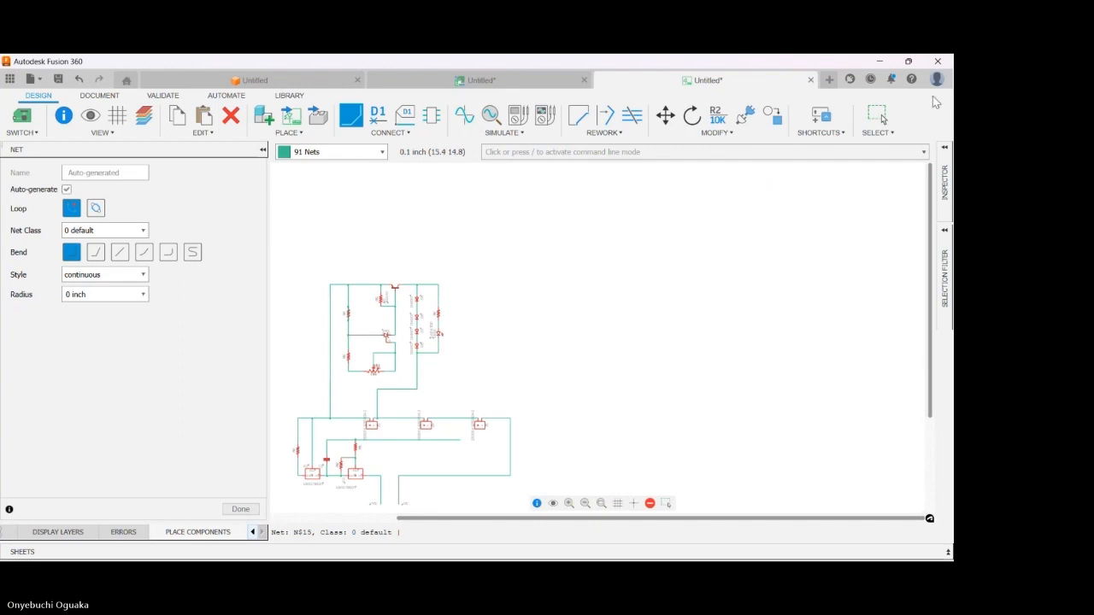
click(878, 117)
drag(301, 259, 446, 398)
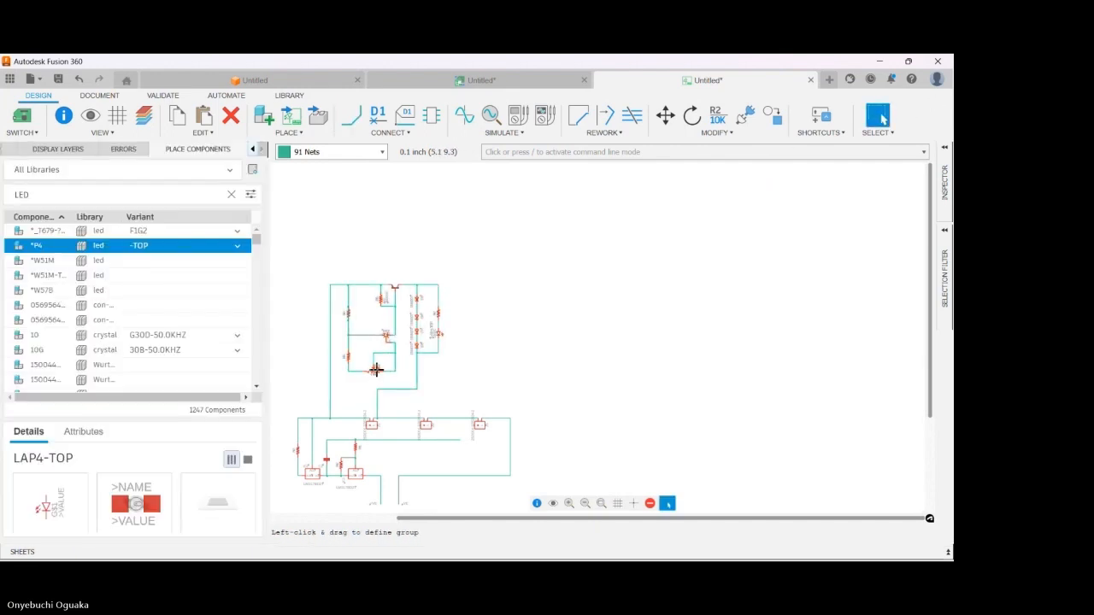
scroll(376, 369, up, 3)
mouse_move(372, 373)
mouse_down()
mouse_move(334, 369)
mouse_move(373, 377)
mouse_up()
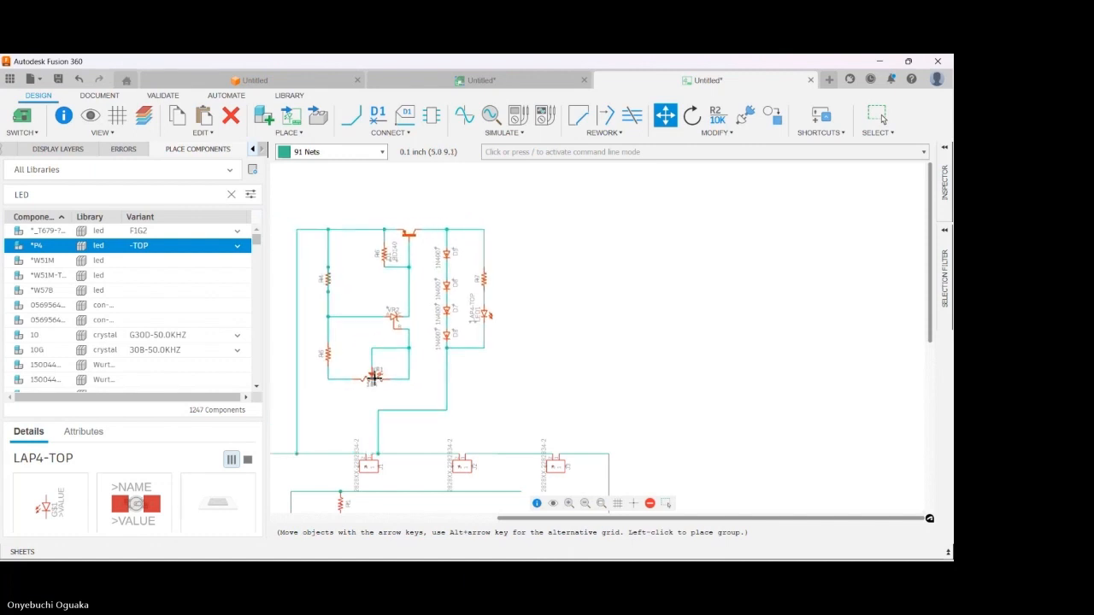
key(Escape)
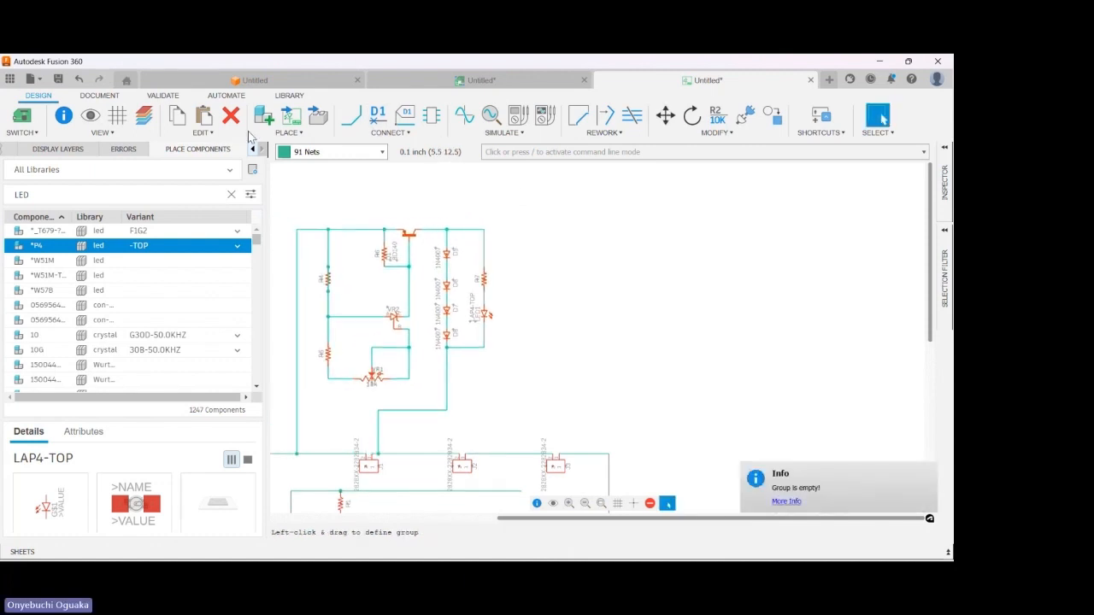
- Delete the short vertical net segment that drops to the J1 connector net
click(231, 115)
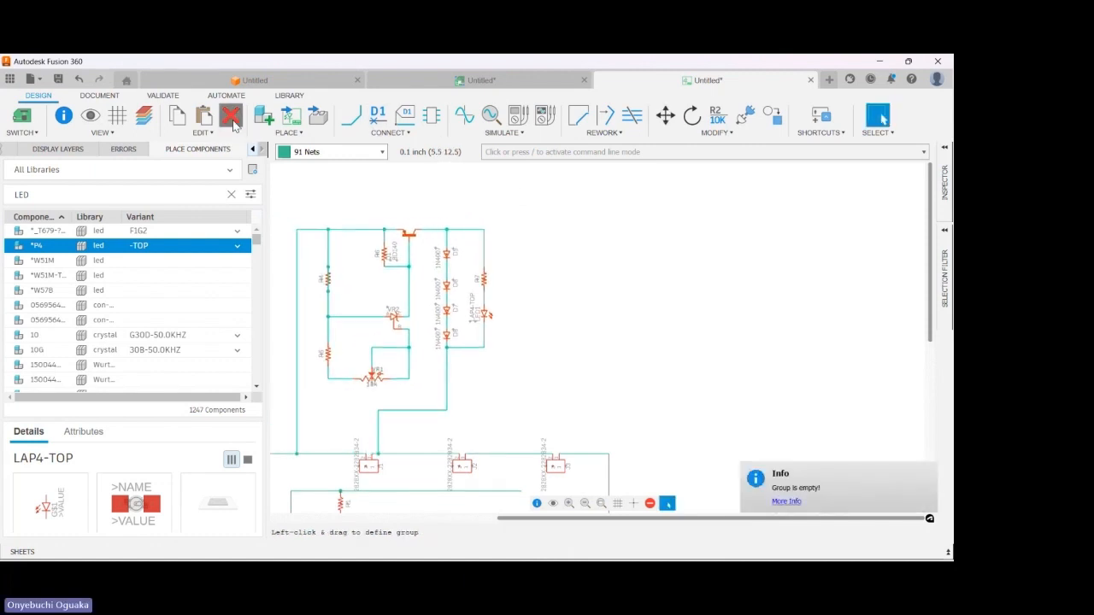
click(377, 435)
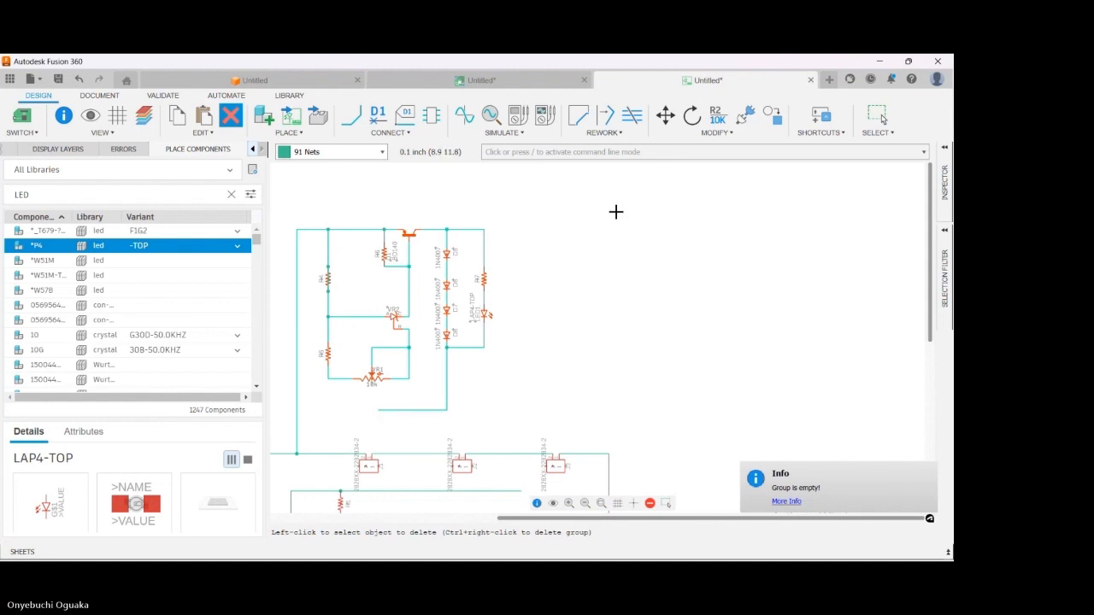
key(Escape)
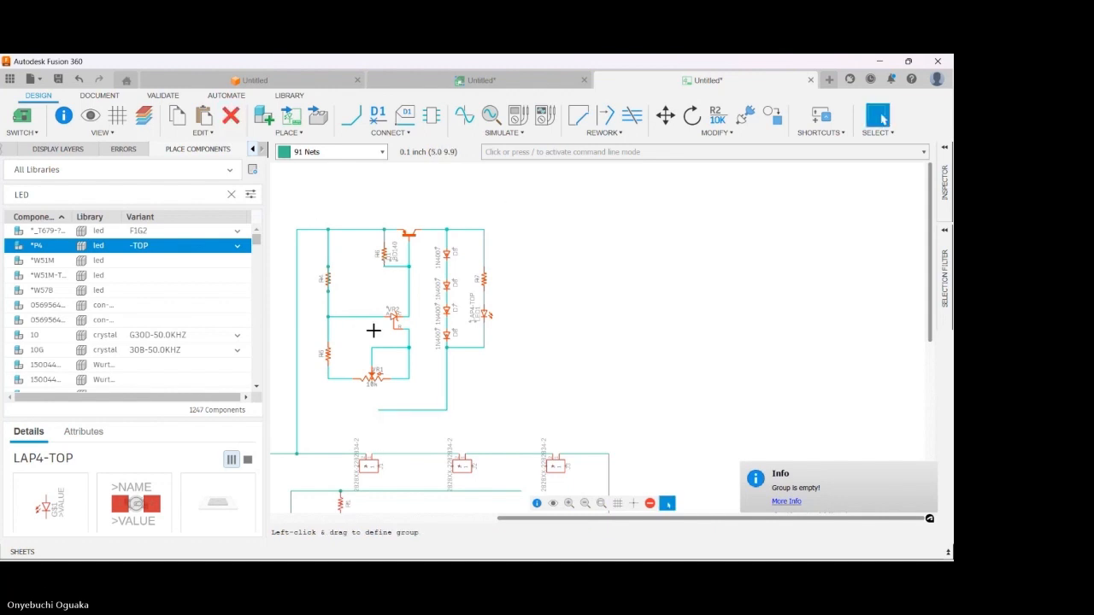
- Move the selected reference circuit group about 0.5 inch to the left
drag(369, 378, 341, 377)
click(342, 377)
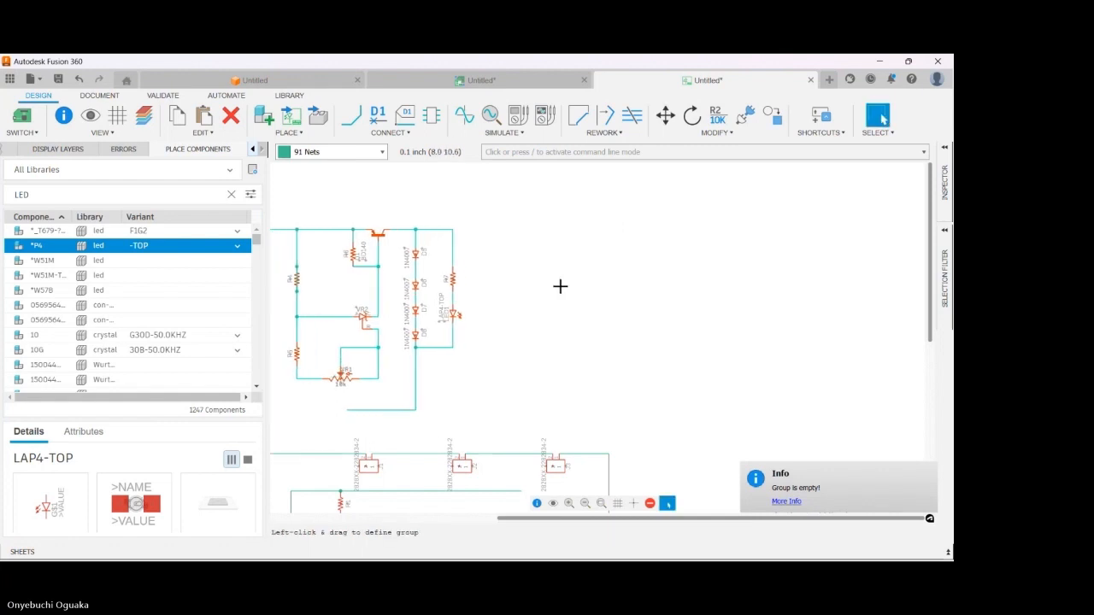
scroll(530, 295, down, 3)
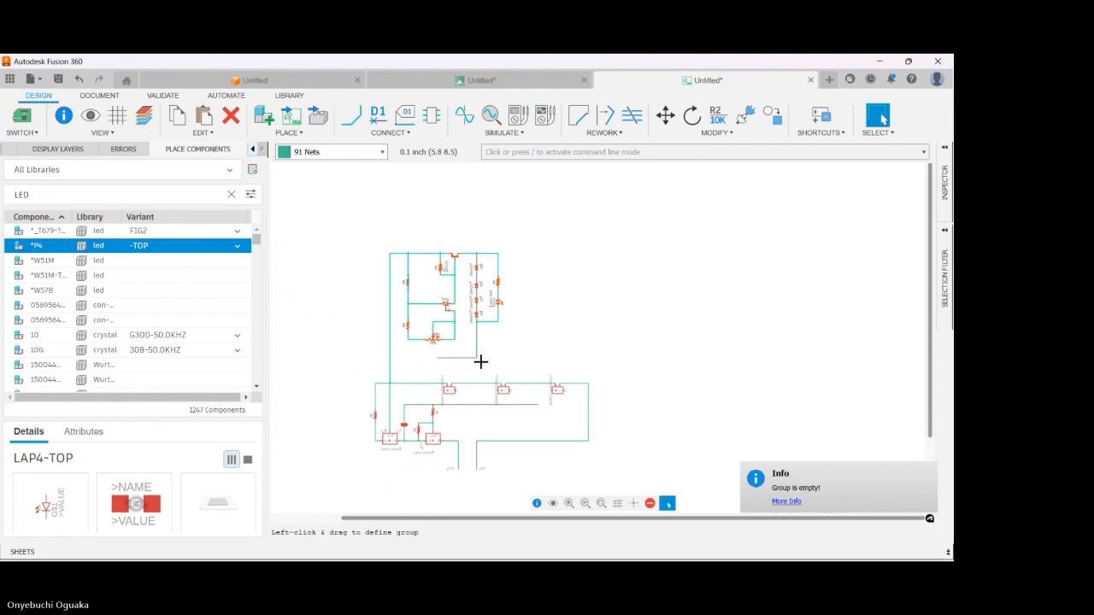
- Shift the long vertical supply net slightly right, off the line of the first regulator's pin
scroll(481, 362, up, 3)
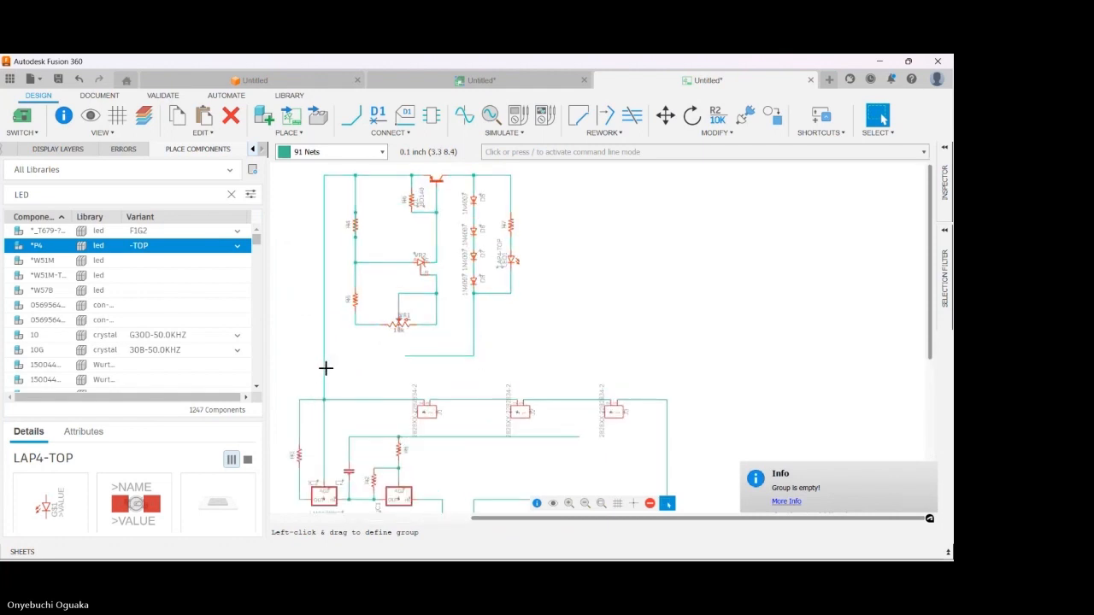
drag(328, 369, 335, 373)
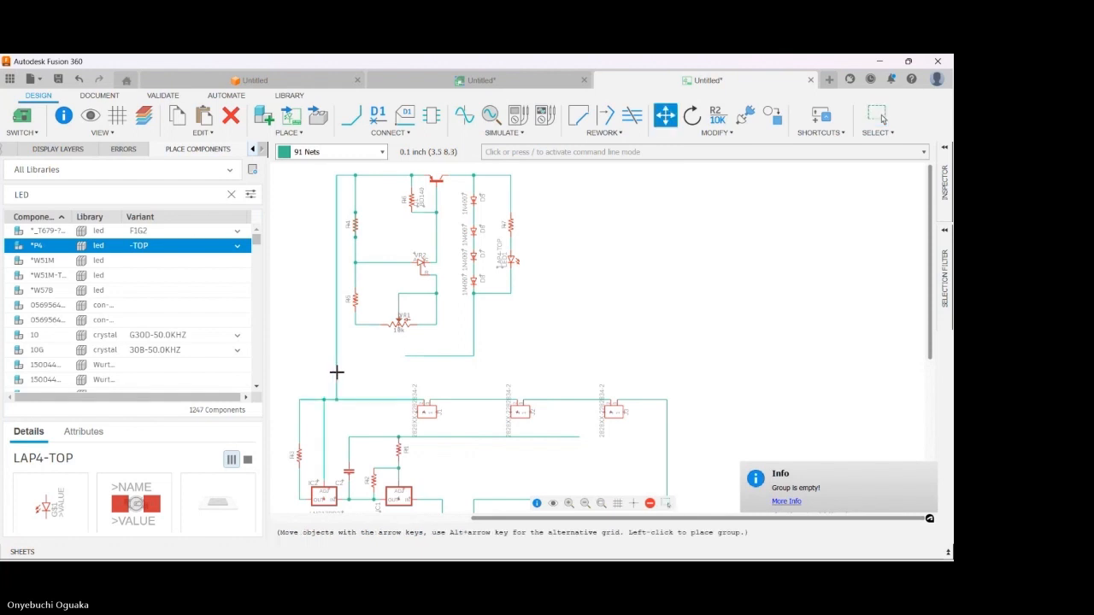
click(337, 373)
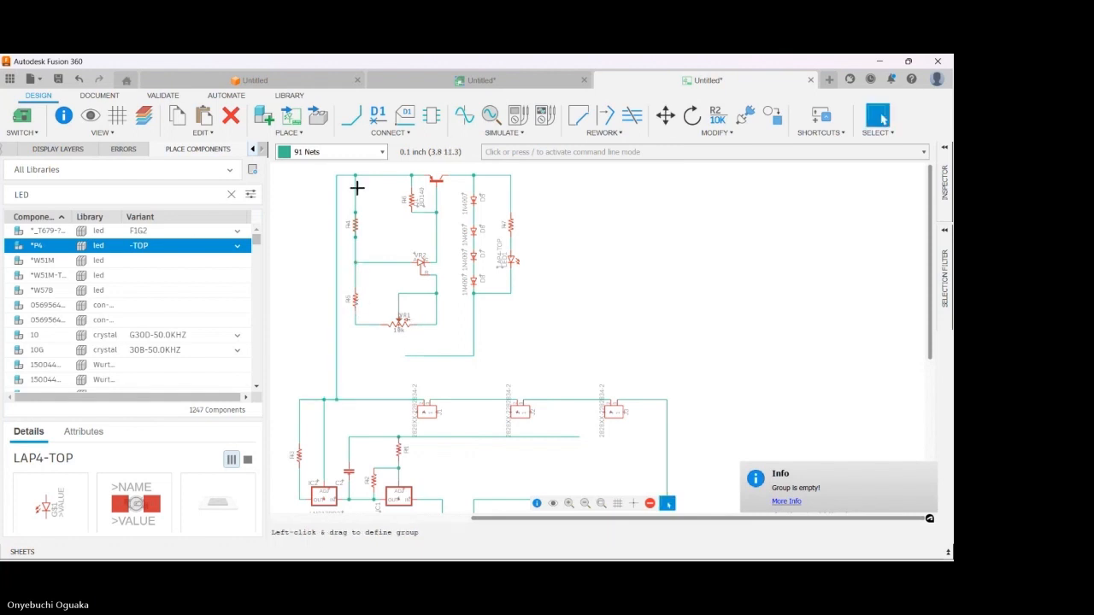
- Move resistors R4 and R5 with their vertical net right, closer to the TL431, keeping their height
drag(346, 168, 372, 333)
drag(356, 225, 372, 226)
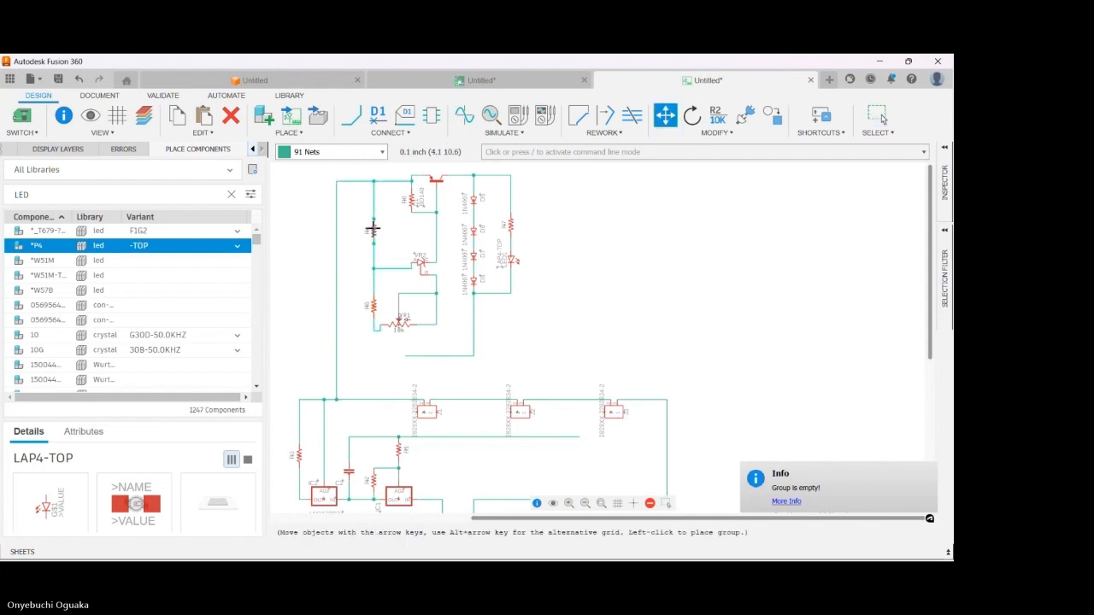
click(372, 227)
click(372, 228)
click(373, 228)
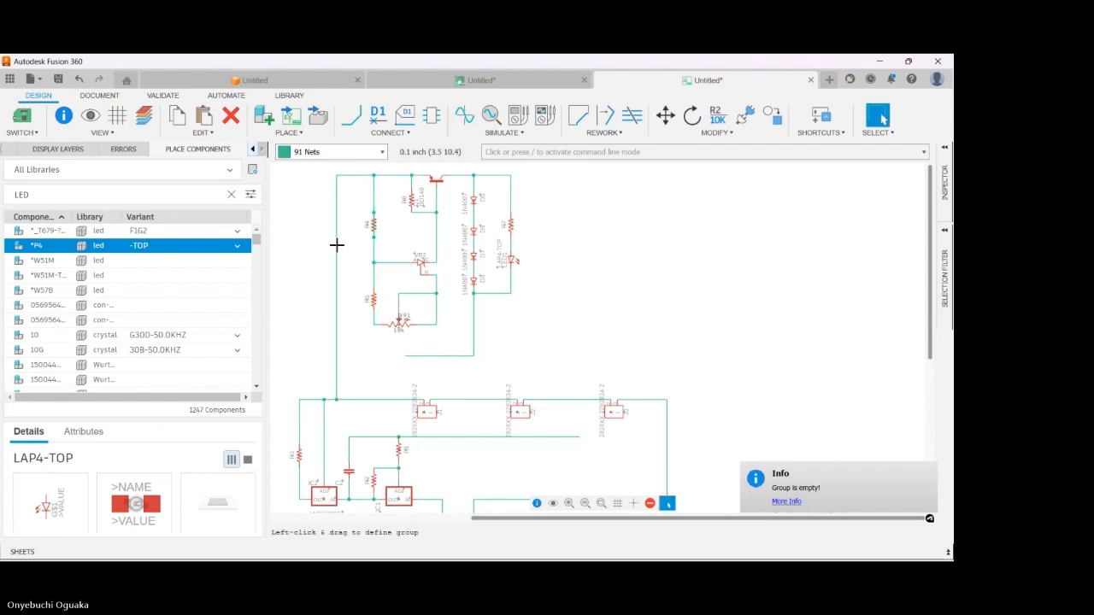
- Move the long vertical supply net closer to R4 and R5, and delete the loose horizontal net segment below the potentiometer
click(342, 246)
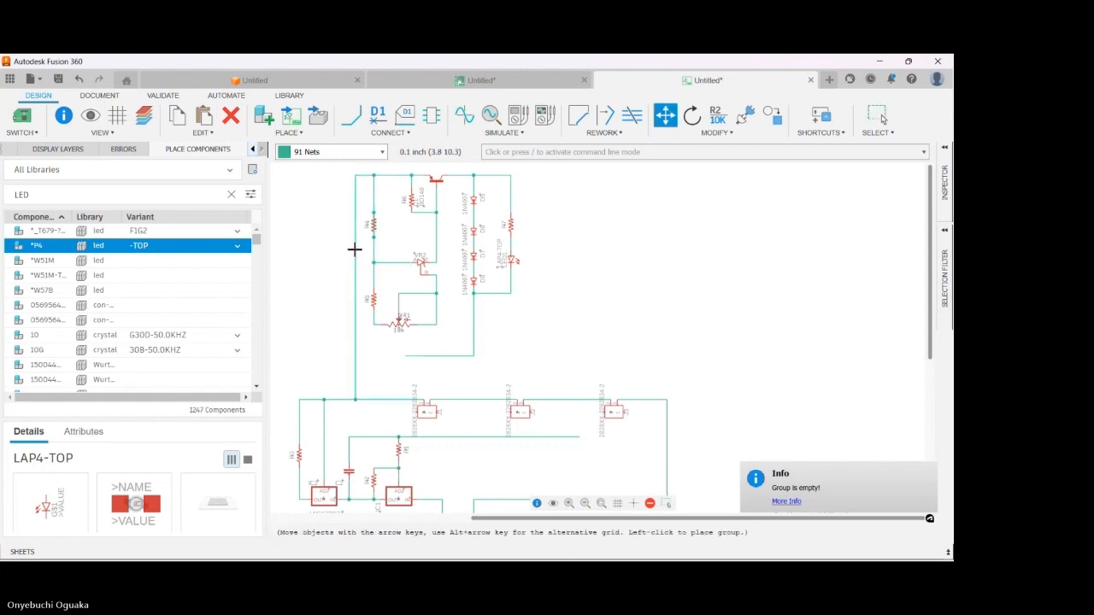
click(355, 249)
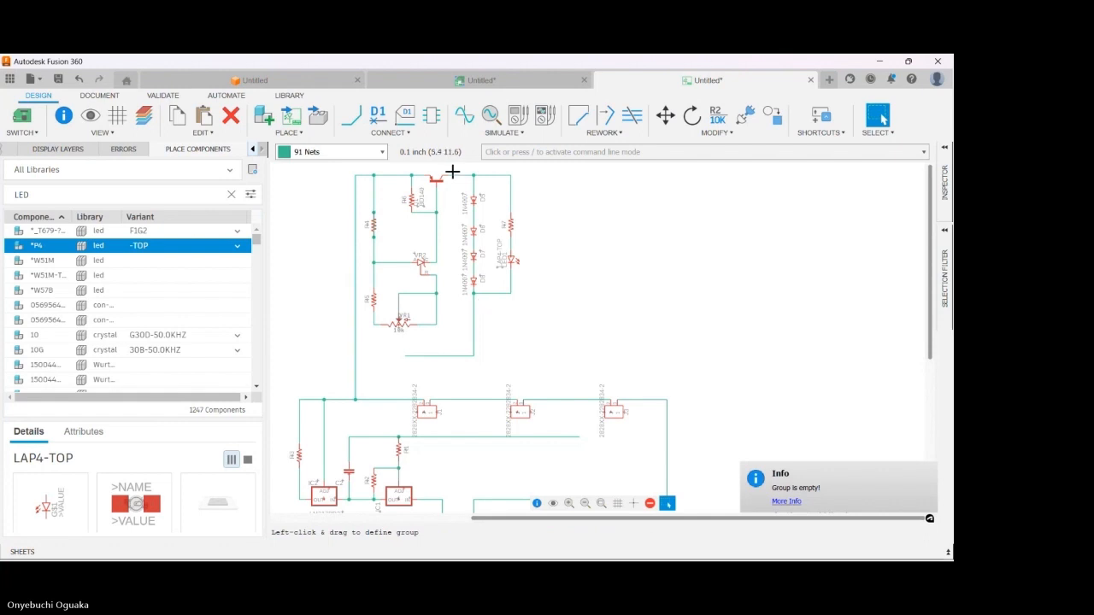
click(231, 115)
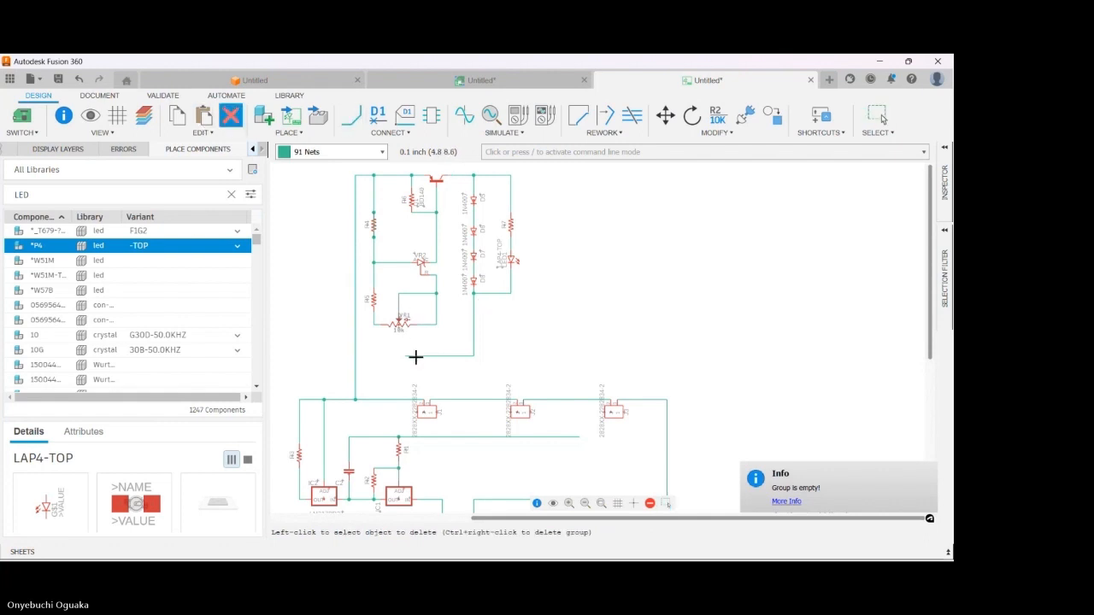
click(416, 355)
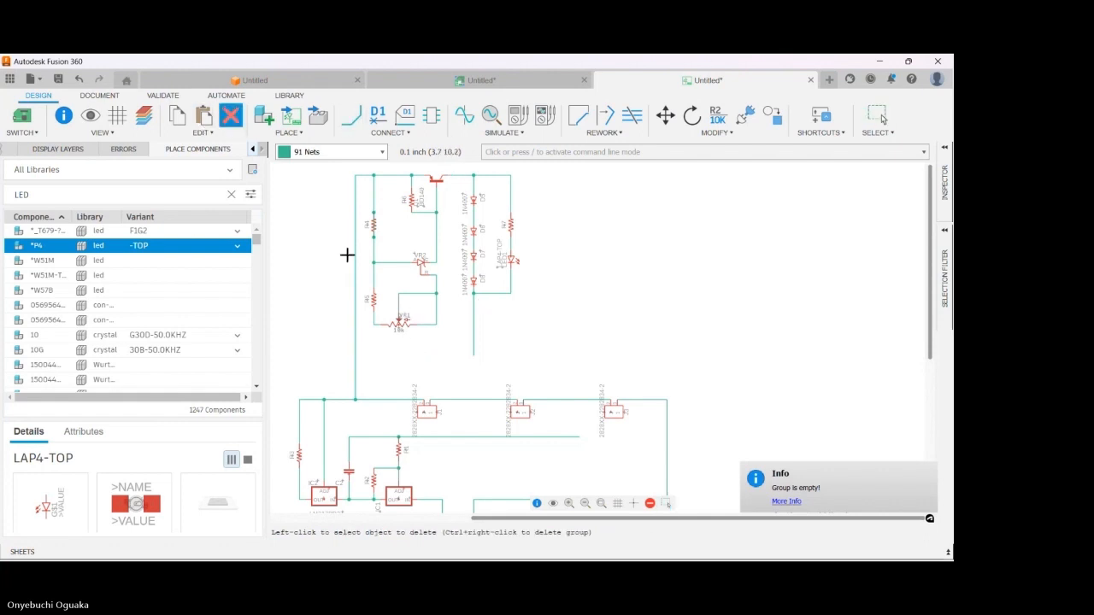
- Draw a net from the lower end of the diode chain down to the supply line beside connector J1
click(350, 116)
click(474, 357)
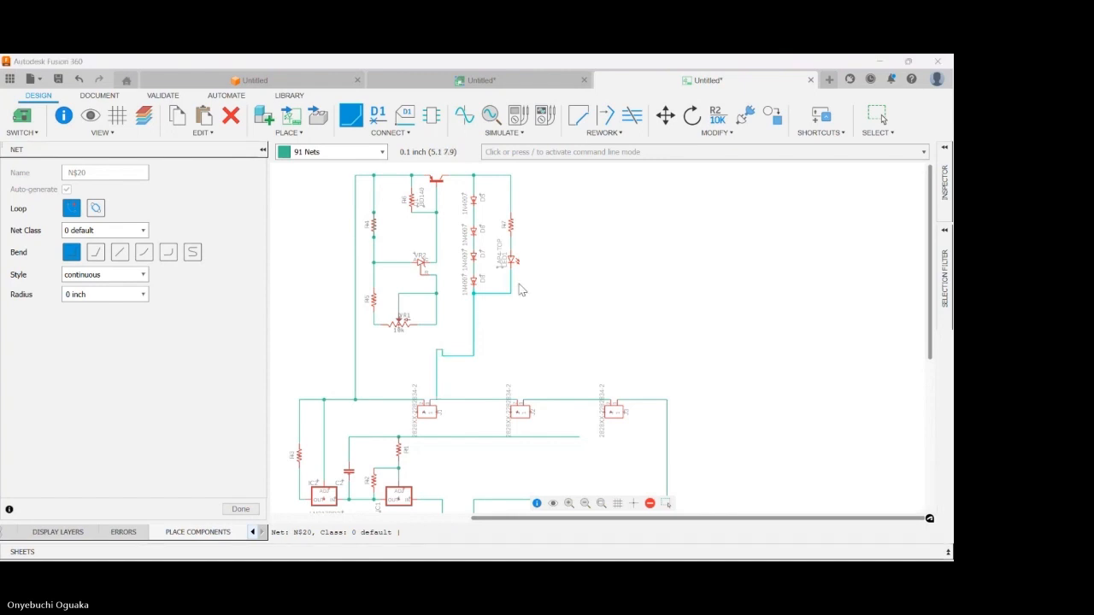
click(338, 542)
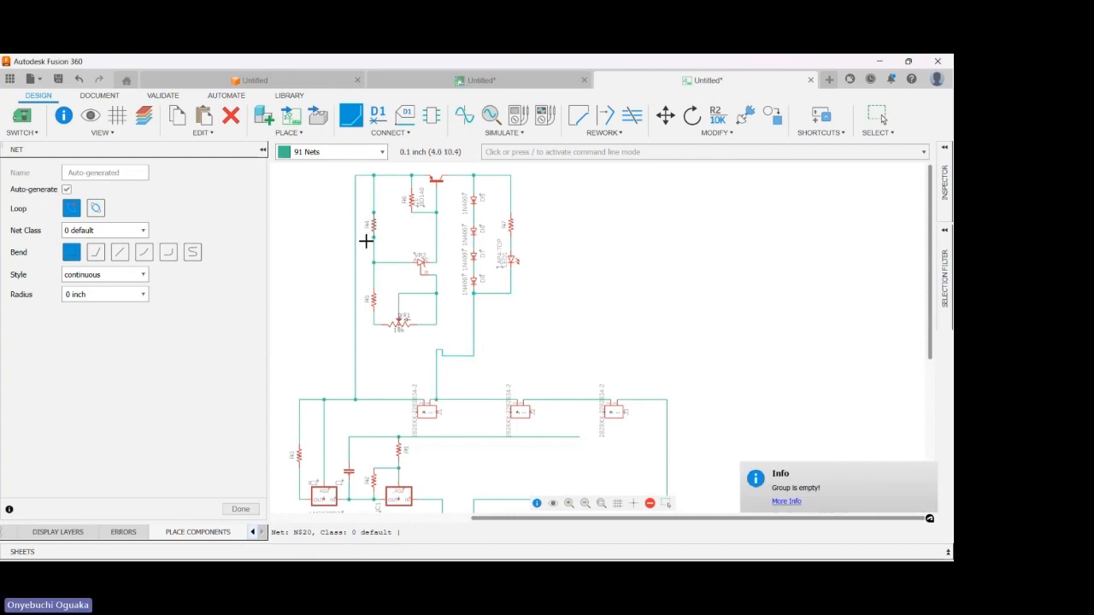
- Replace the jog in the net below the diode chain with a straight segment and delete the leftover stub
click(229, 116)
scroll(450, 349, up, 5)
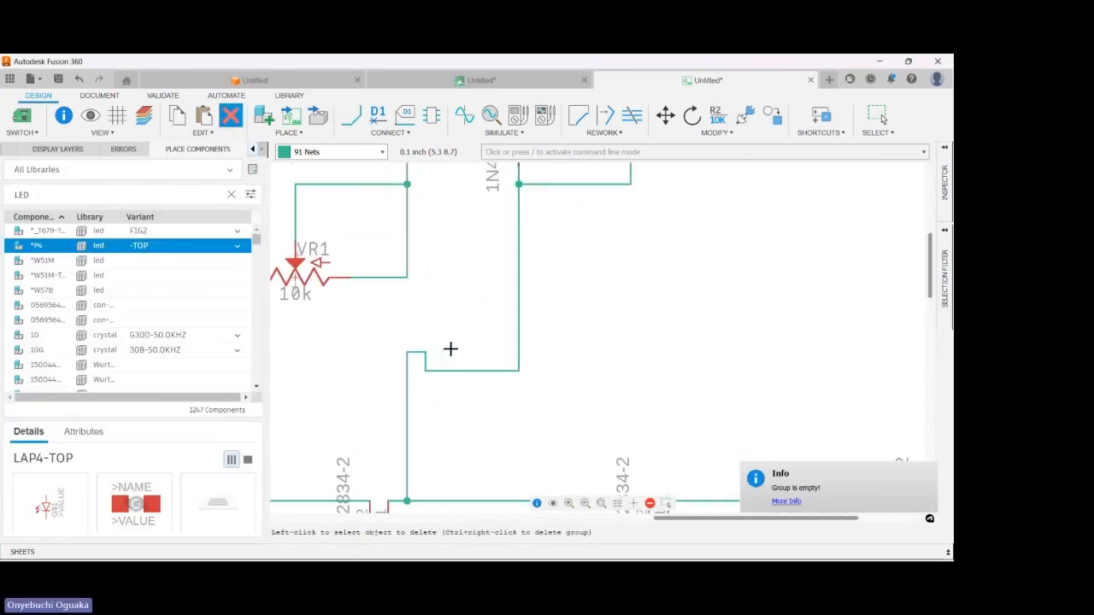
click(418, 352)
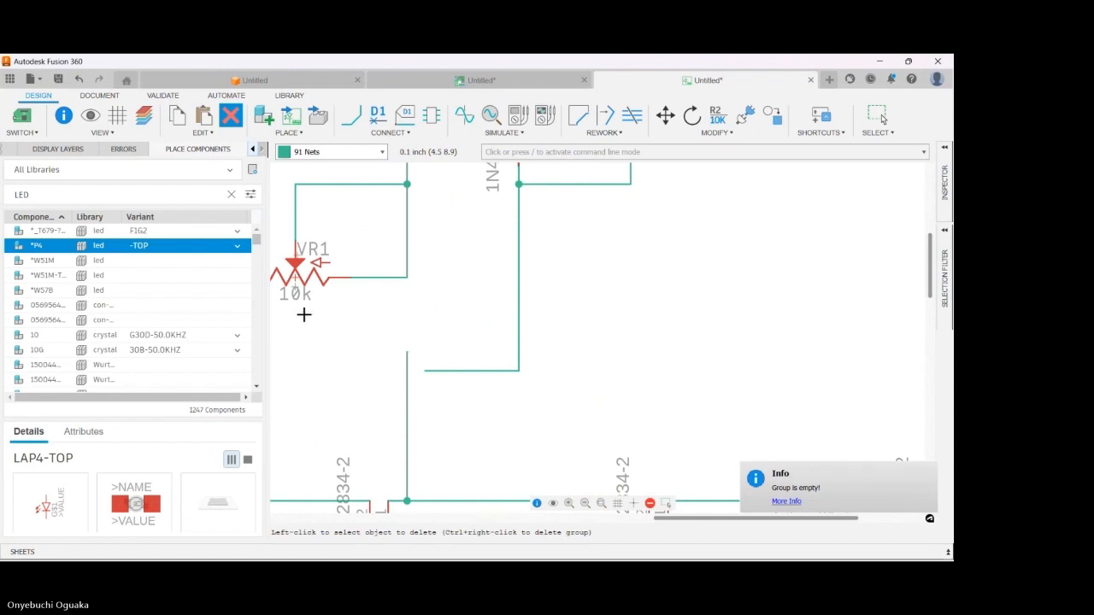
click(352, 116)
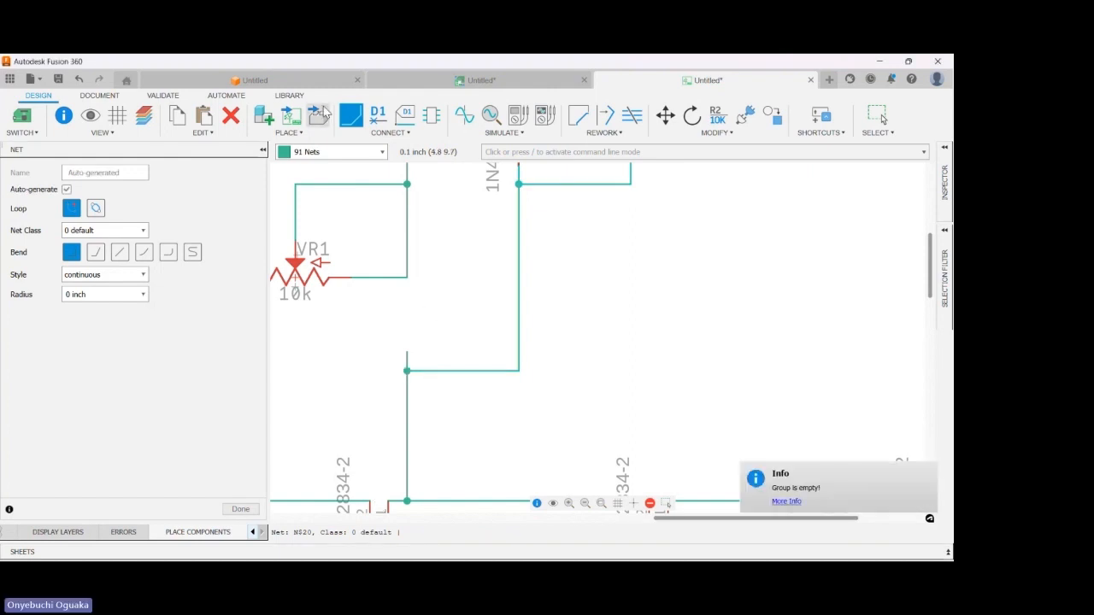
click(231, 115)
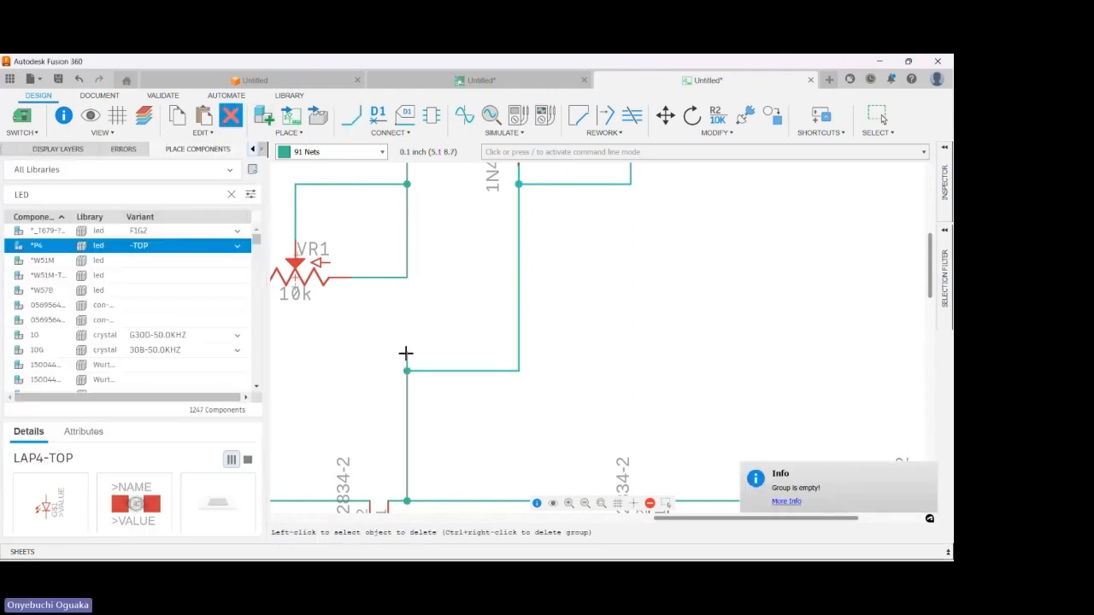
- Move connectors J2 and J3 with the attached net loop to the right to widen the gap after J1
scroll(340, 280, down, 5)
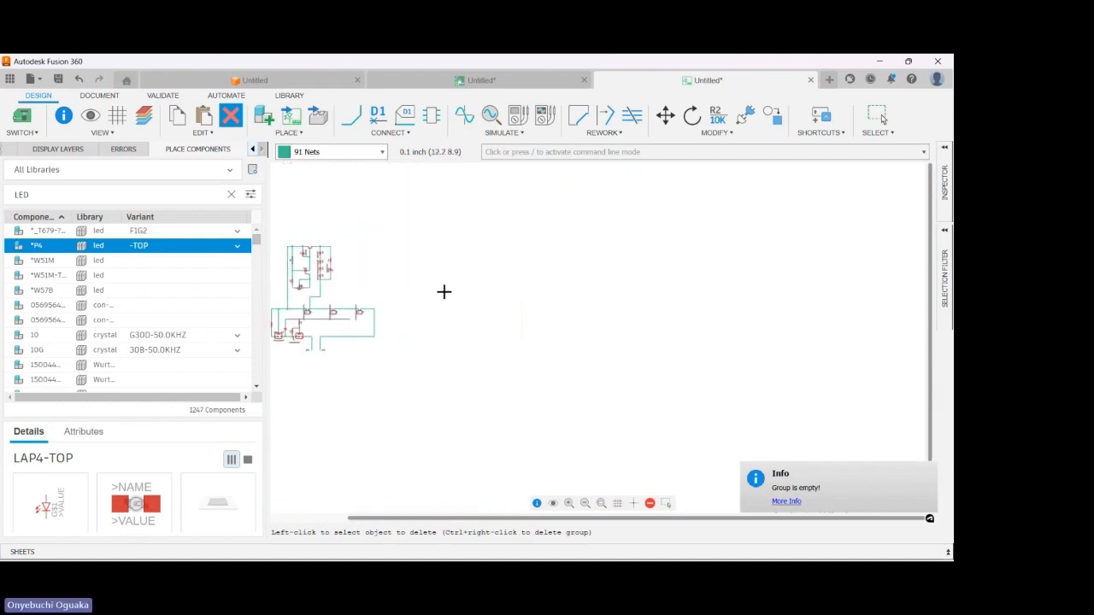
scroll(655, 293, down, 3)
scroll(443, 306, up, 5)
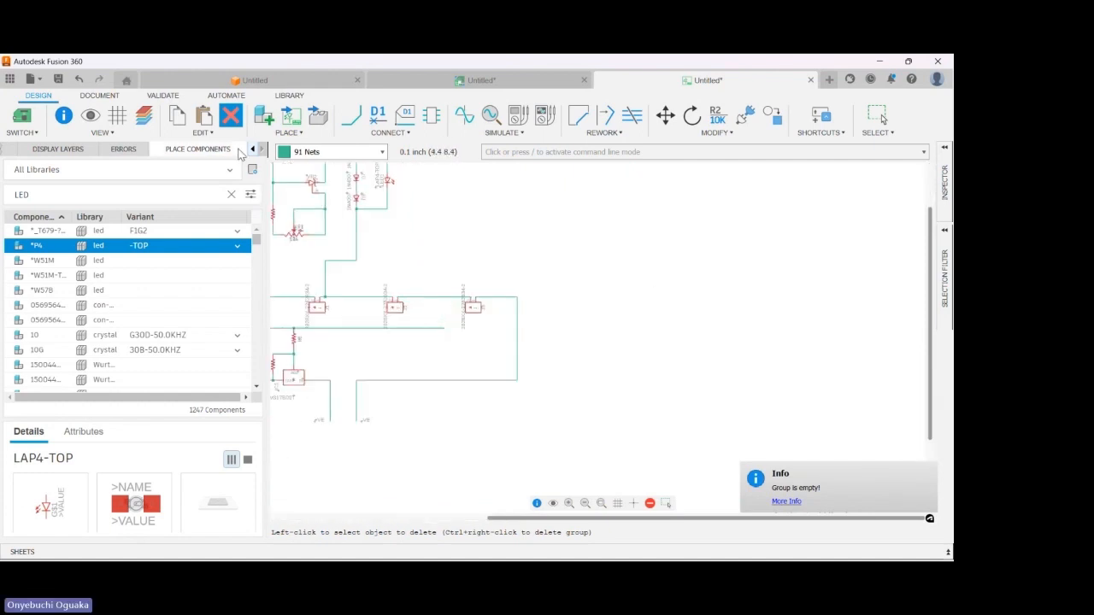
key(Escape)
drag(370, 292, 537, 325)
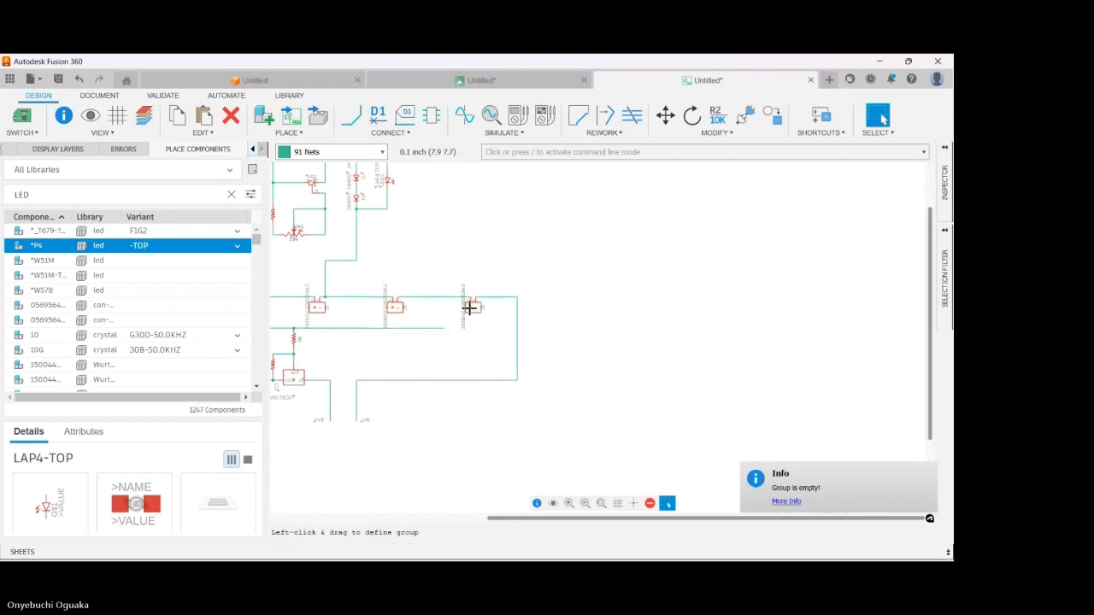
drag(475, 308, 596, 308)
click(592, 309)
scroll(345, 306, down, 3)
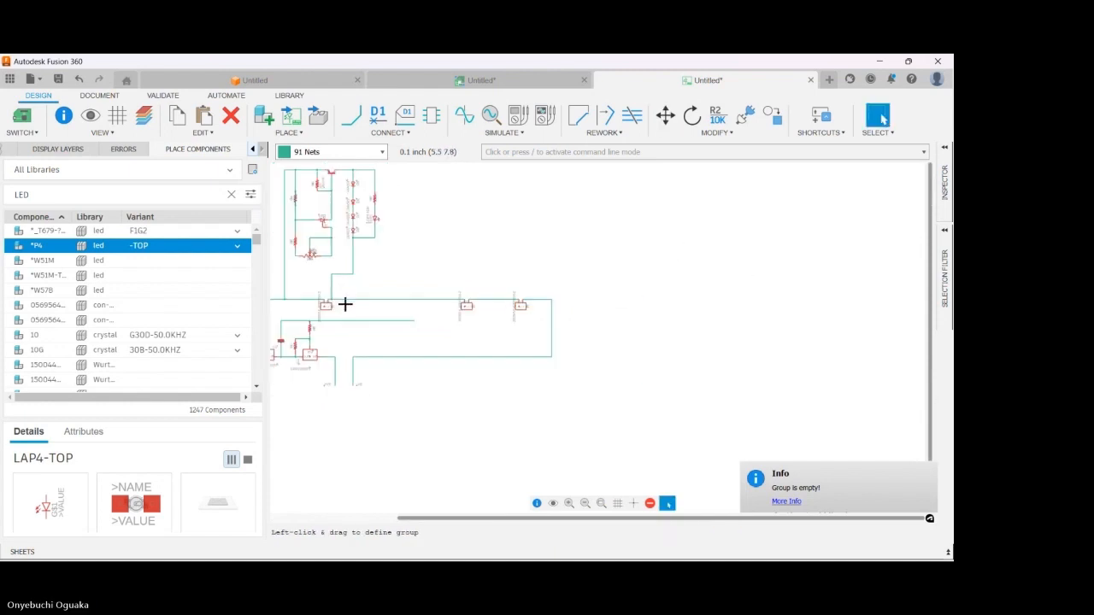
- Move connector J3 and the net loop's end farther right, keeping J3 level with J1 and J2
drag(476, 294, 511, 313)
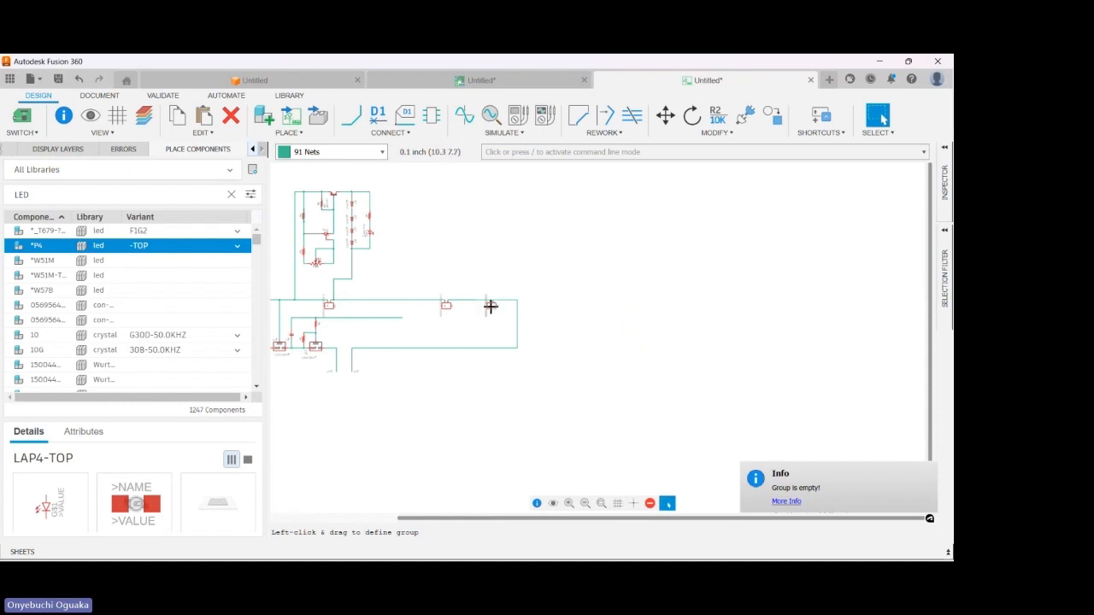
key(m)
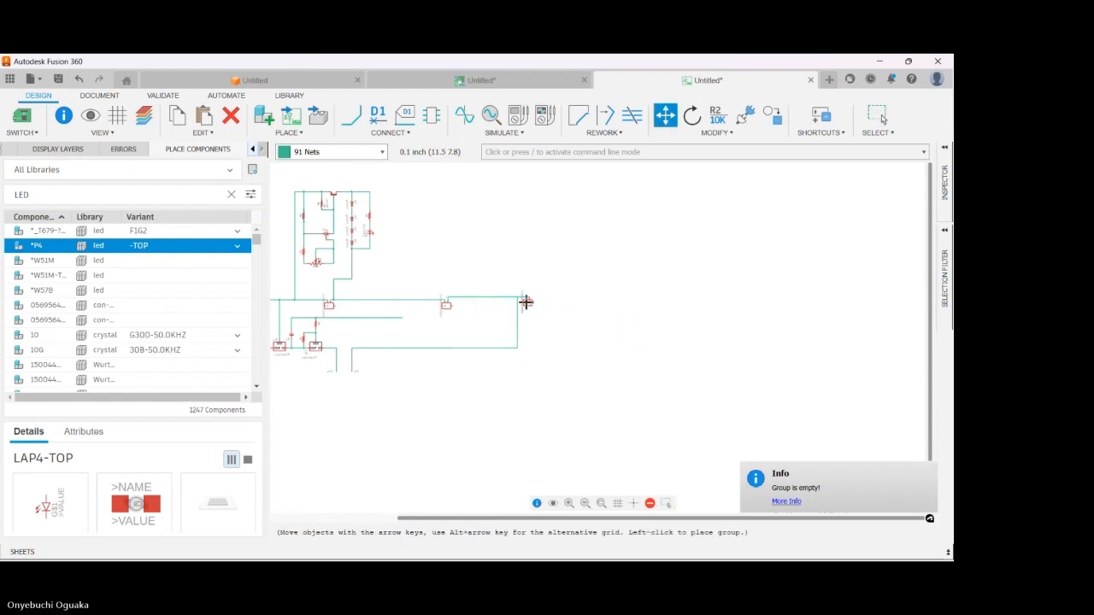
click(494, 301)
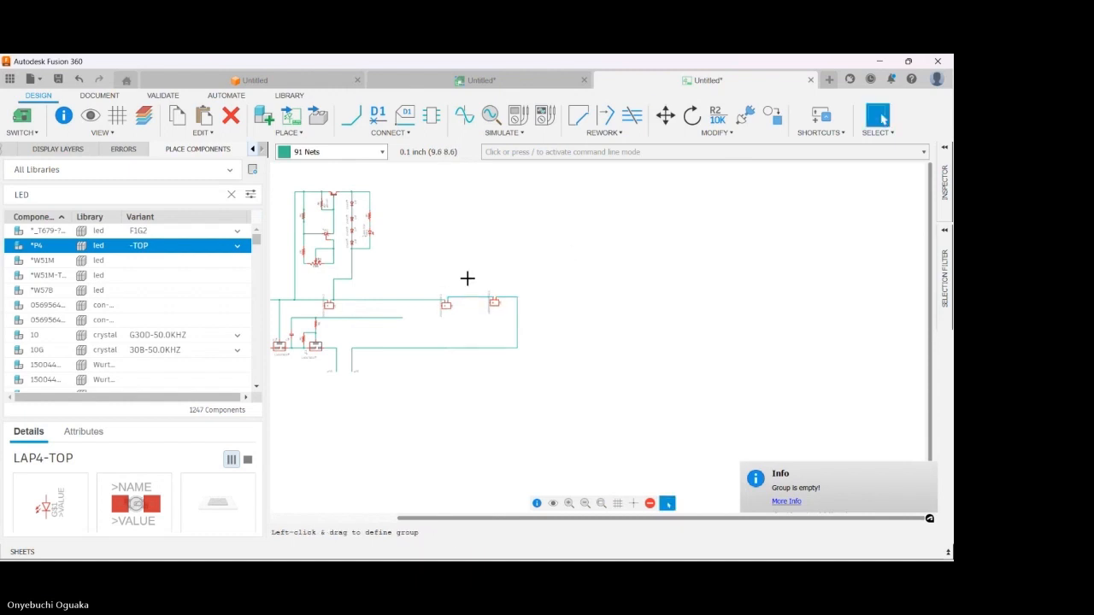
drag(468, 278, 578, 385)
key(m)
click(494, 301)
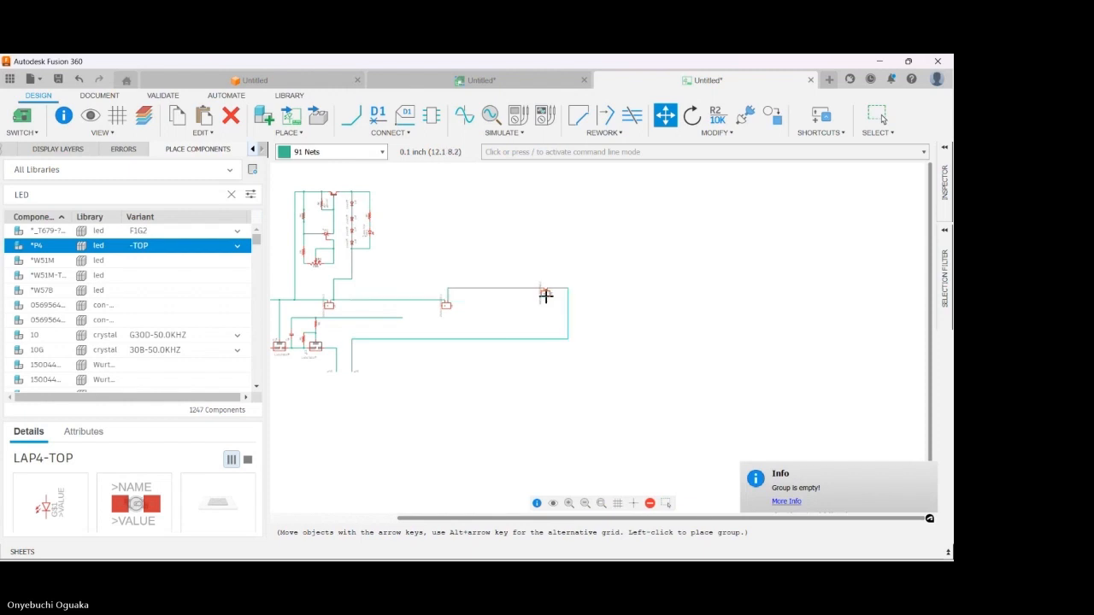
click(550, 303)
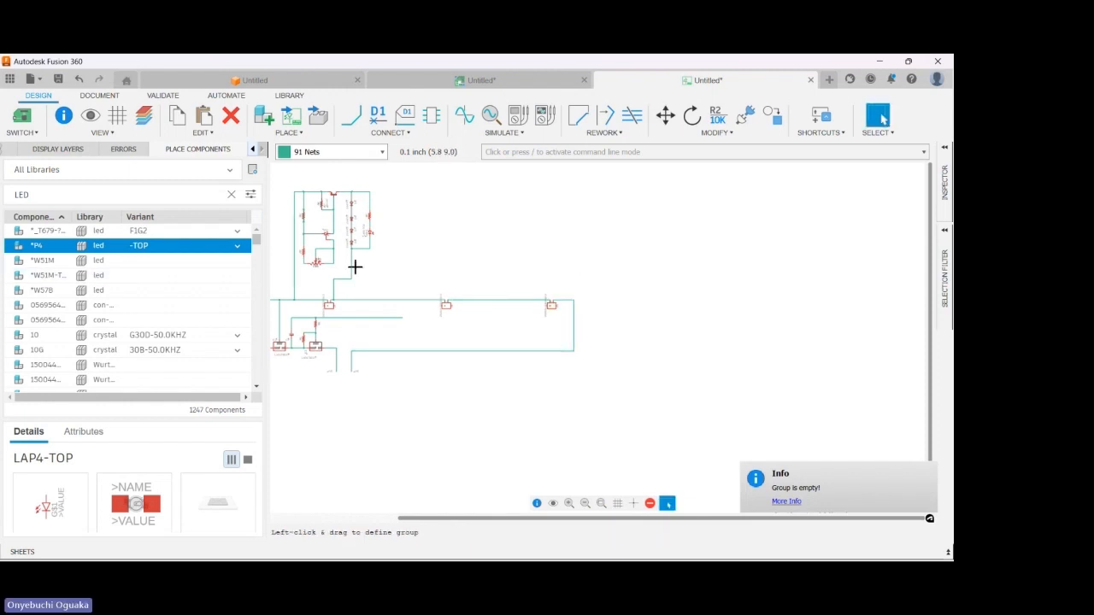
- Copy the 10k potentiometer VR1 and place the duplicate in the empty area above connector J2
scroll(513, 239, down, 2)
scroll(415, 246, up, 3)
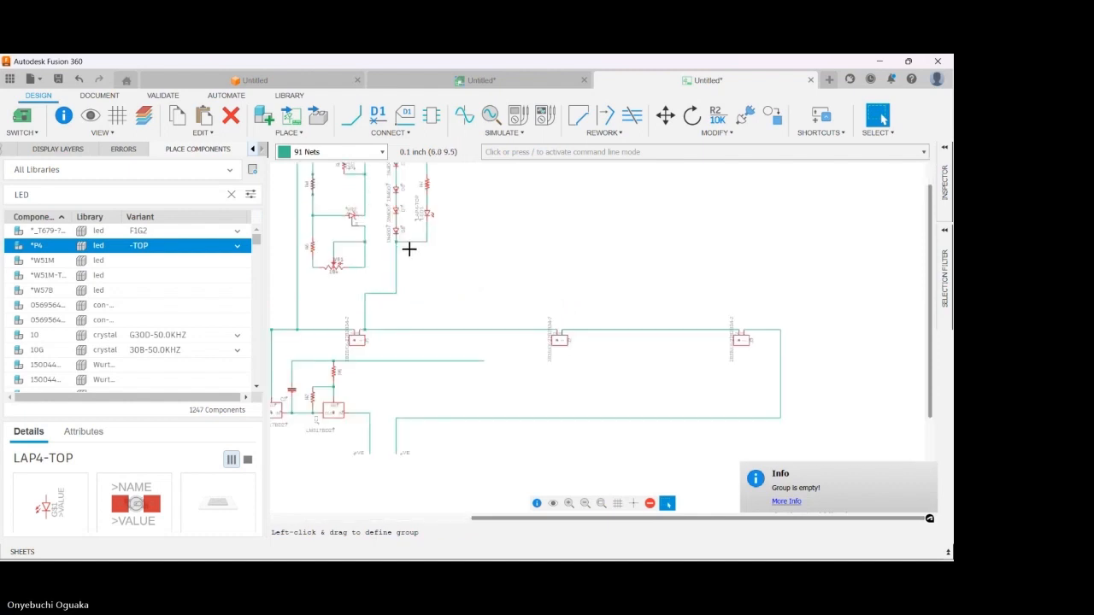
scroll(450, 305, down, 1)
drag(342, 183, 501, 299)
click(392, 292)
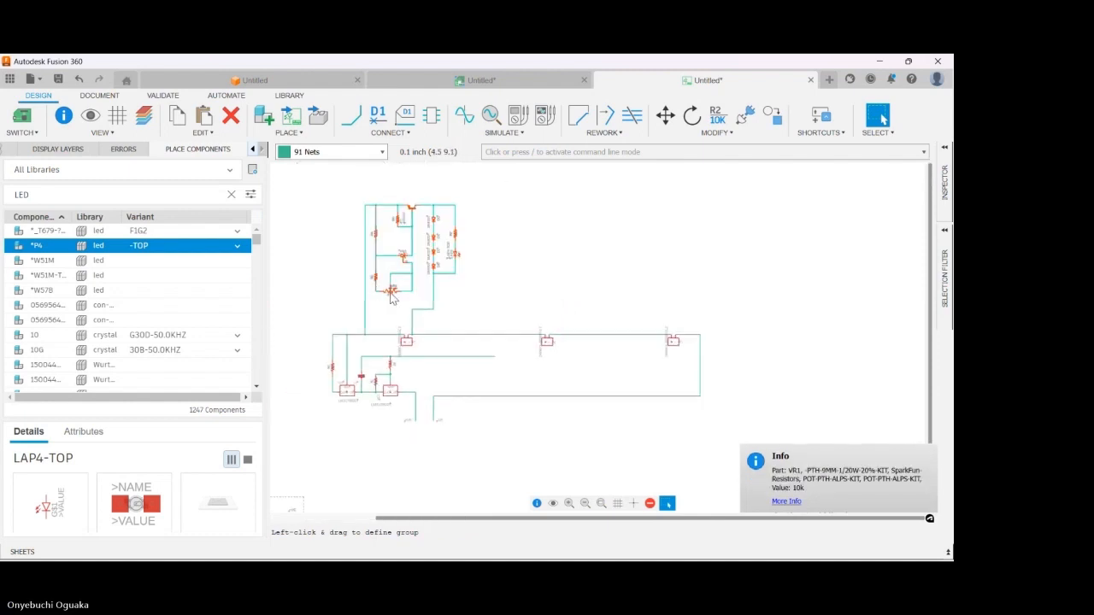
key(ctrl+c)
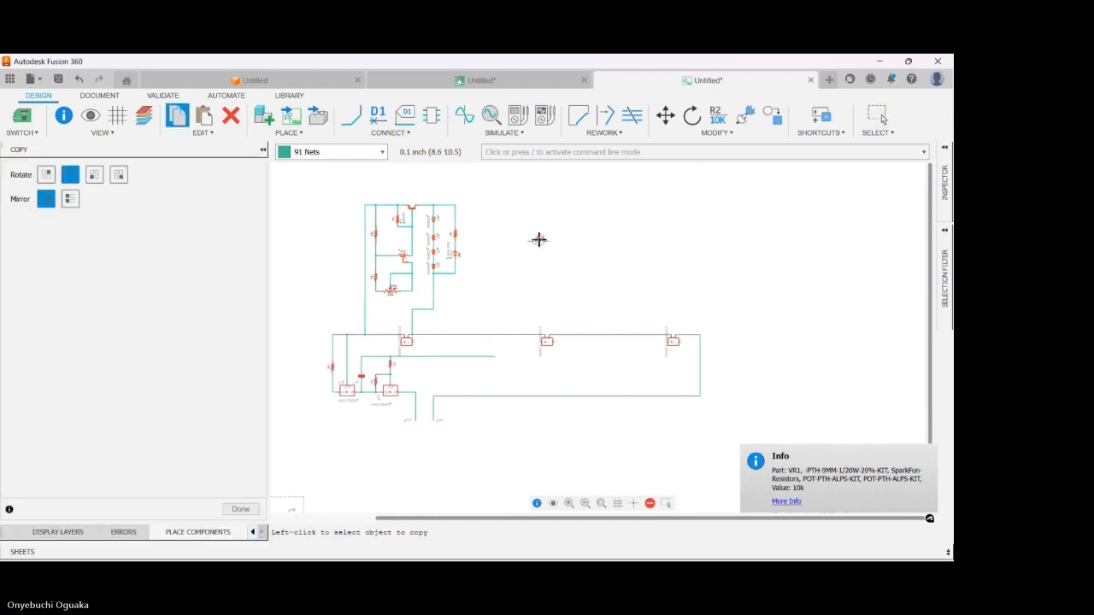
scroll(407, 244, up, 2)
scroll(408, 248, down, 3)
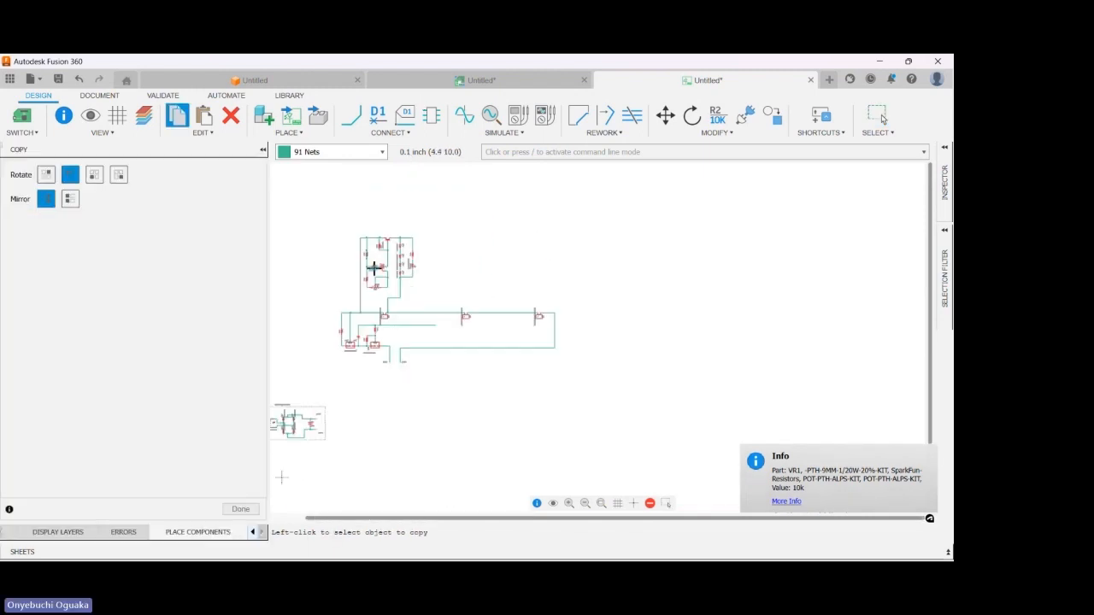
scroll(385, 260, up, 6)
scroll(319, 257, down, 8)
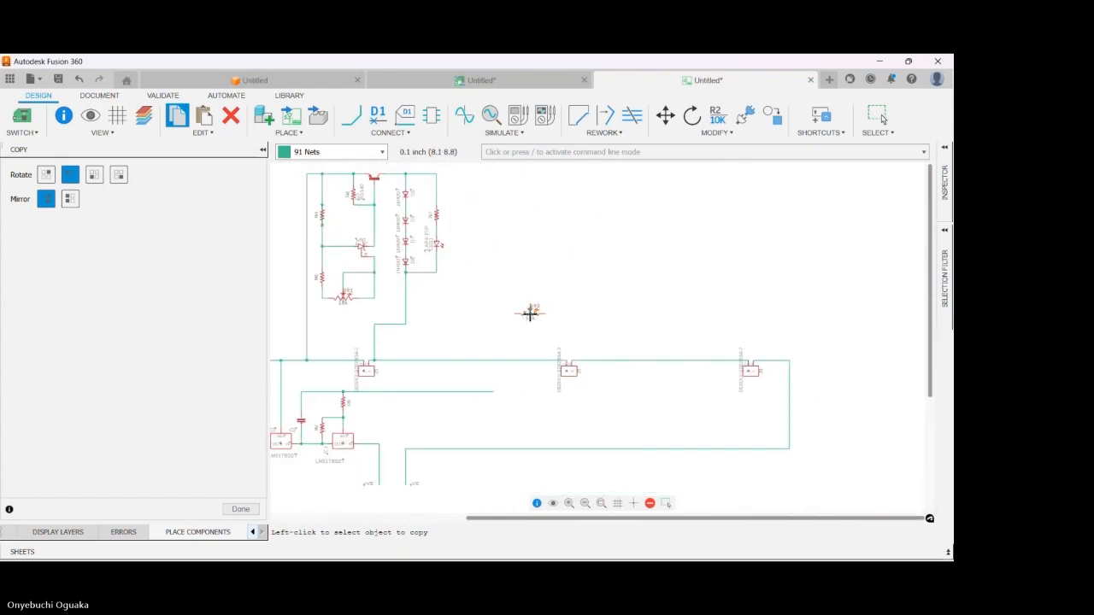
click(530, 314)
- Copy resistor R5, rotate the duplicate so it stands vertical, and place it above and left of the copied potentiometer
click(320, 279)
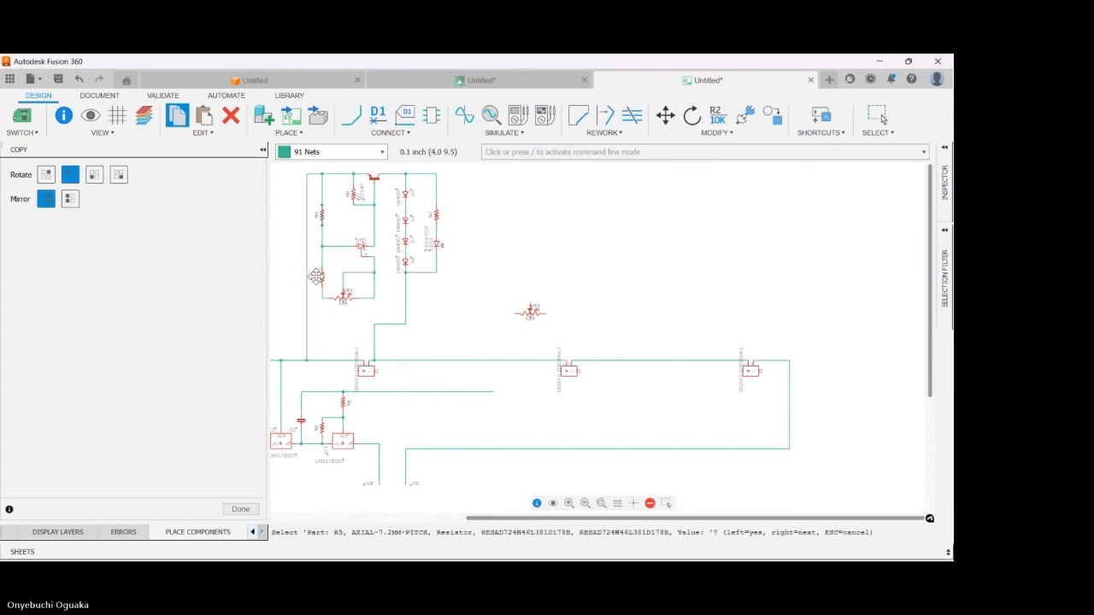
right_click(318, 276)
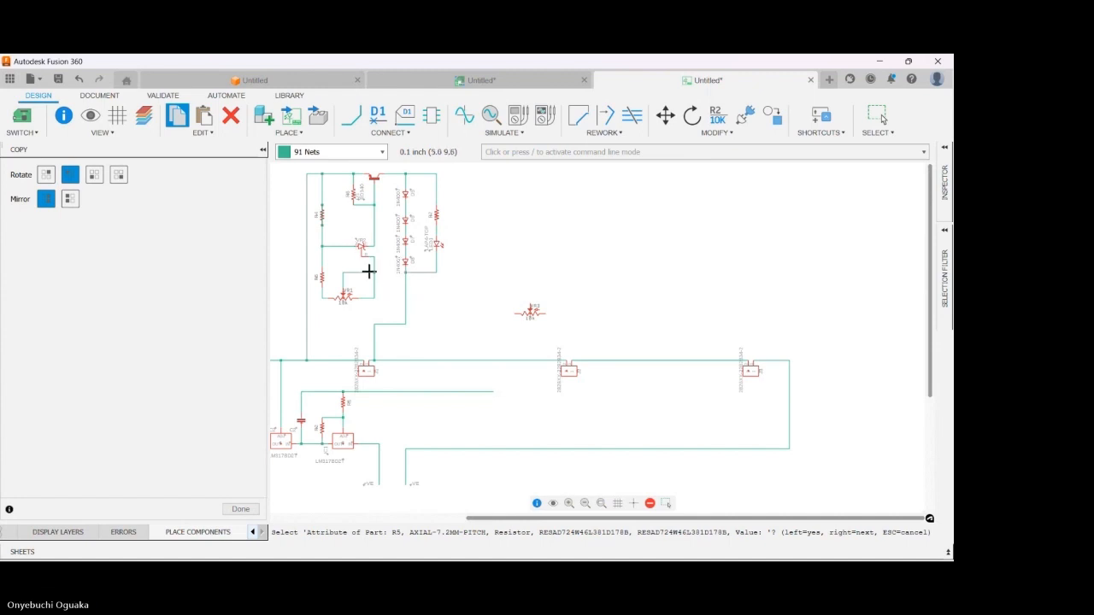
click(323, 278)
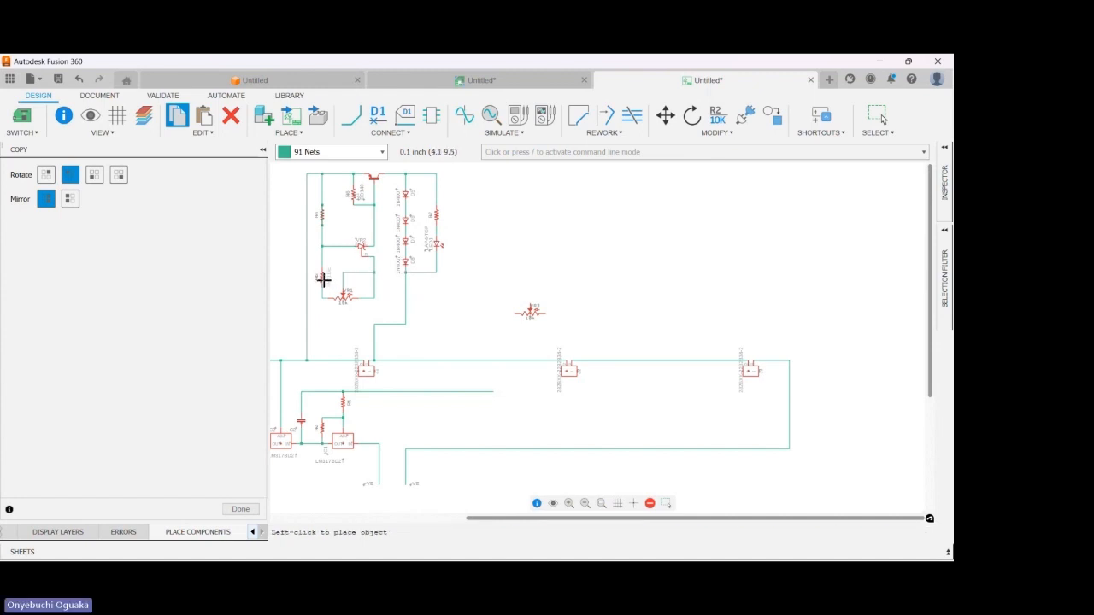
right_click(320, 276)
right_click(471, 283)
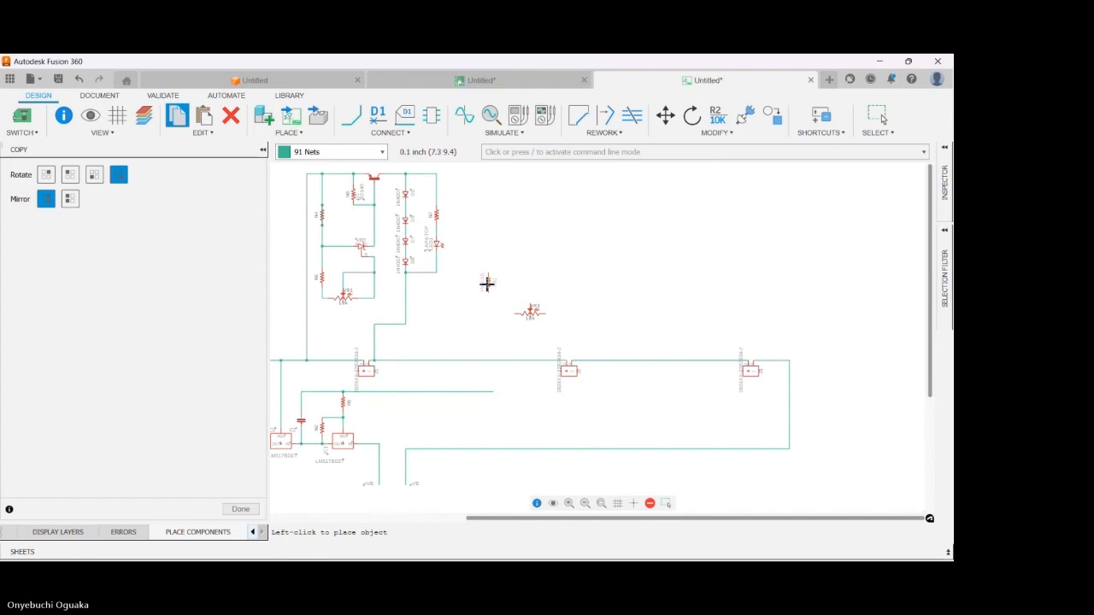
scroll(488, 283, up, 3)
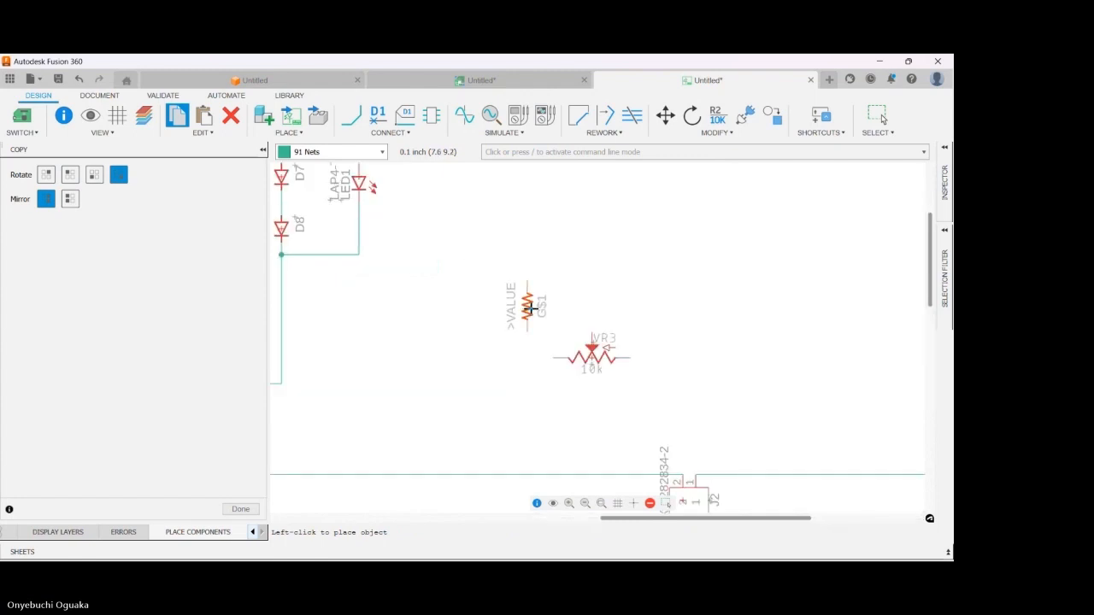
click(531, 273)
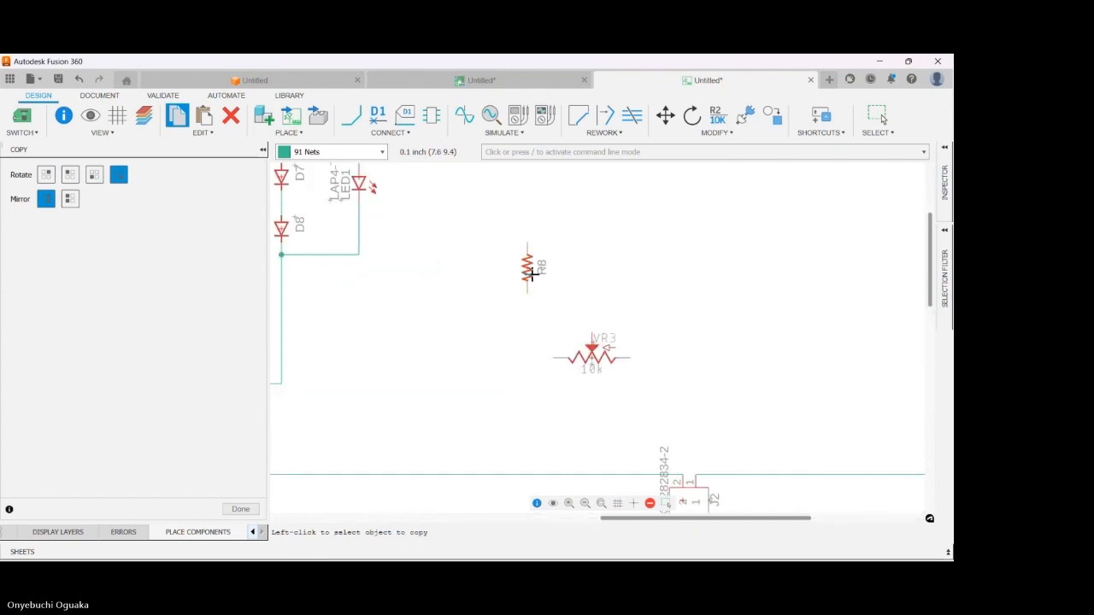
scroll(537, 327, down, 3)
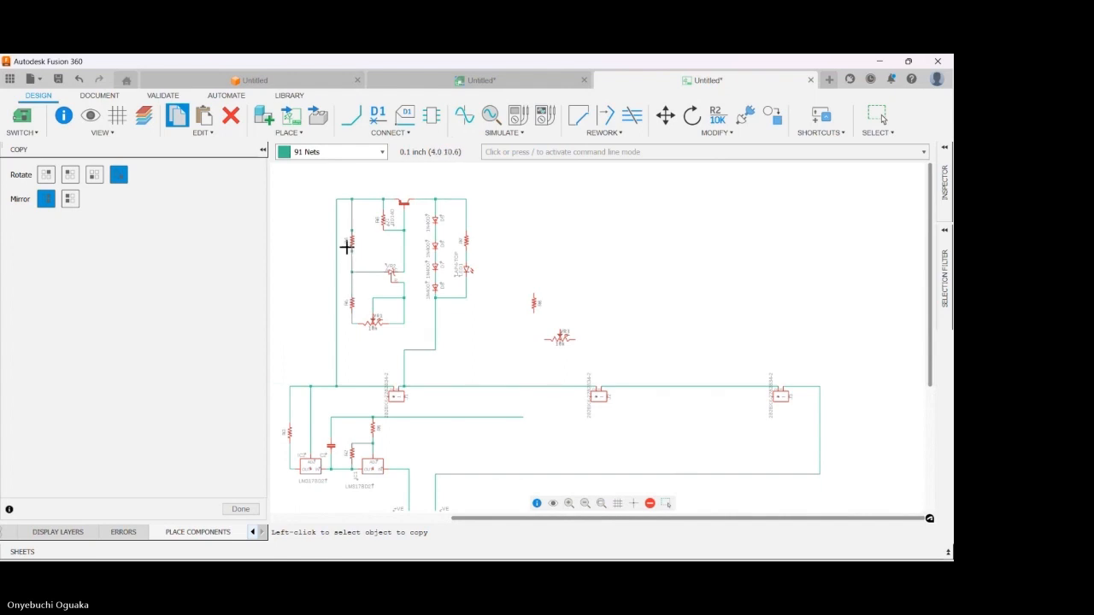
click(535, 261)
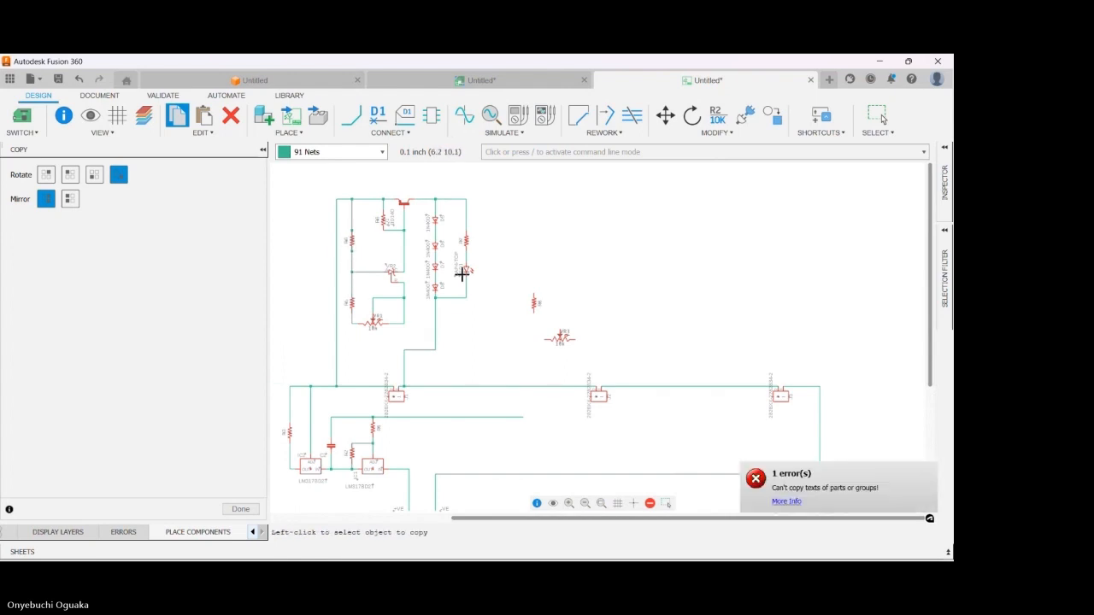
click(351, 242)
click(353, 238)
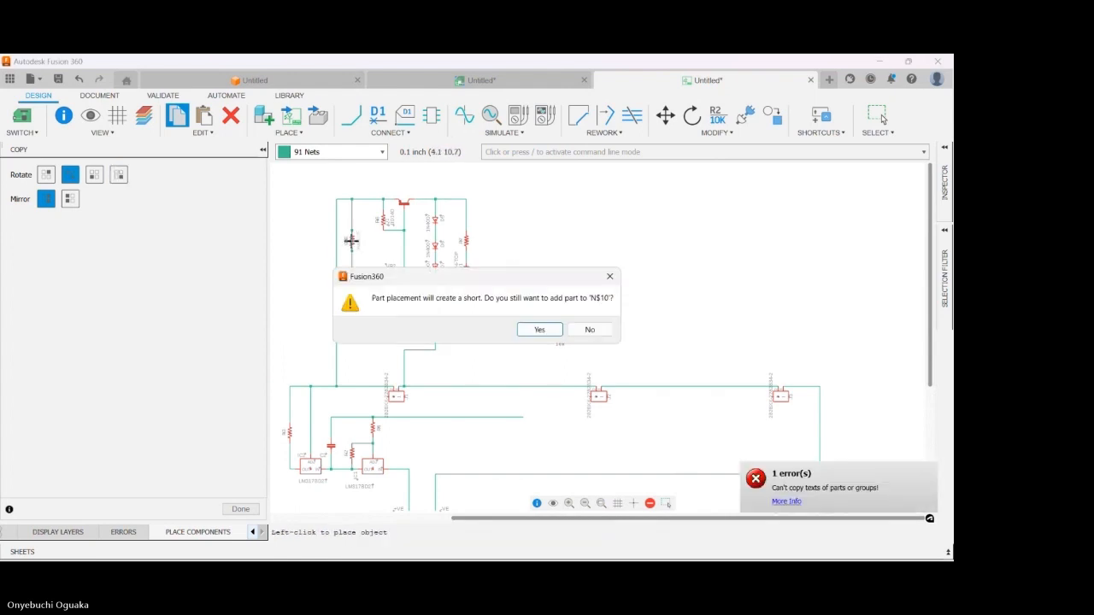
click(610, 276)
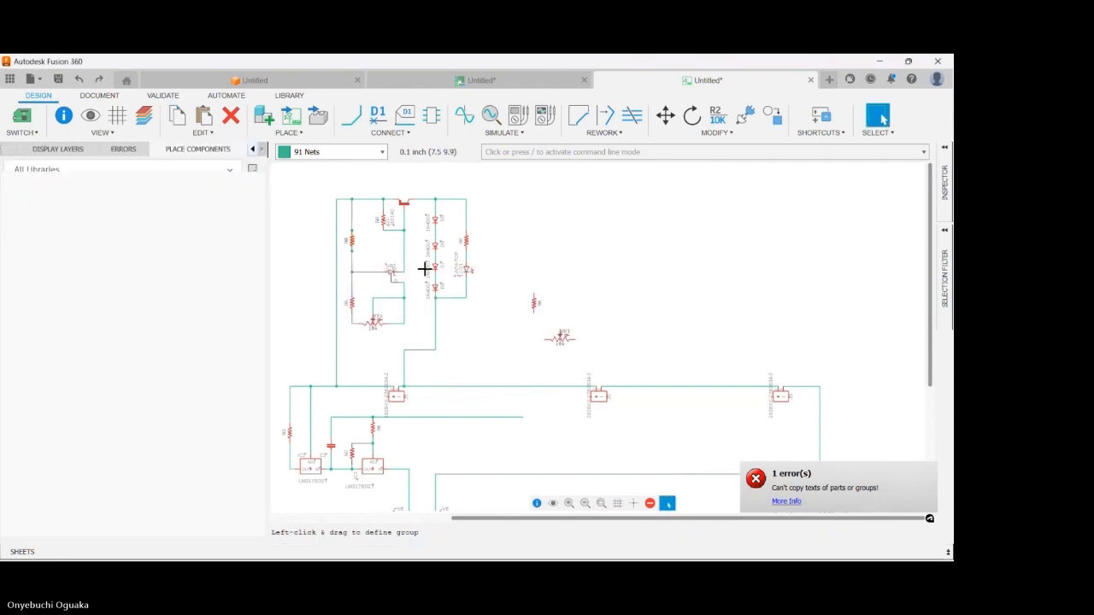
- Place a copy of resistor R4 above the first duplicated resistor and another resistor copy to its upper right
click(350, 238)
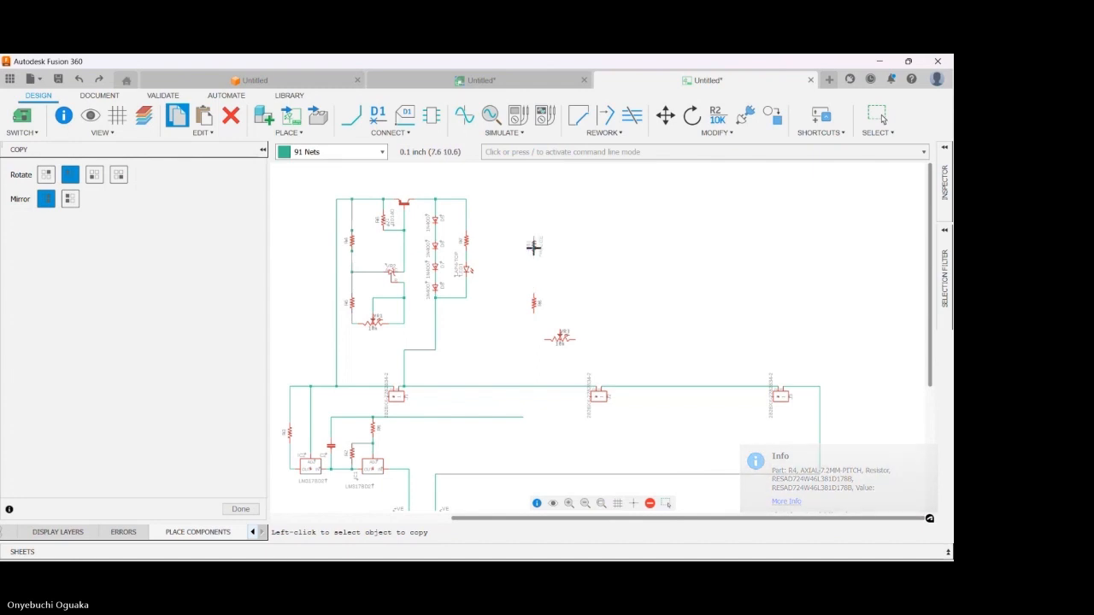
click(533, 243)
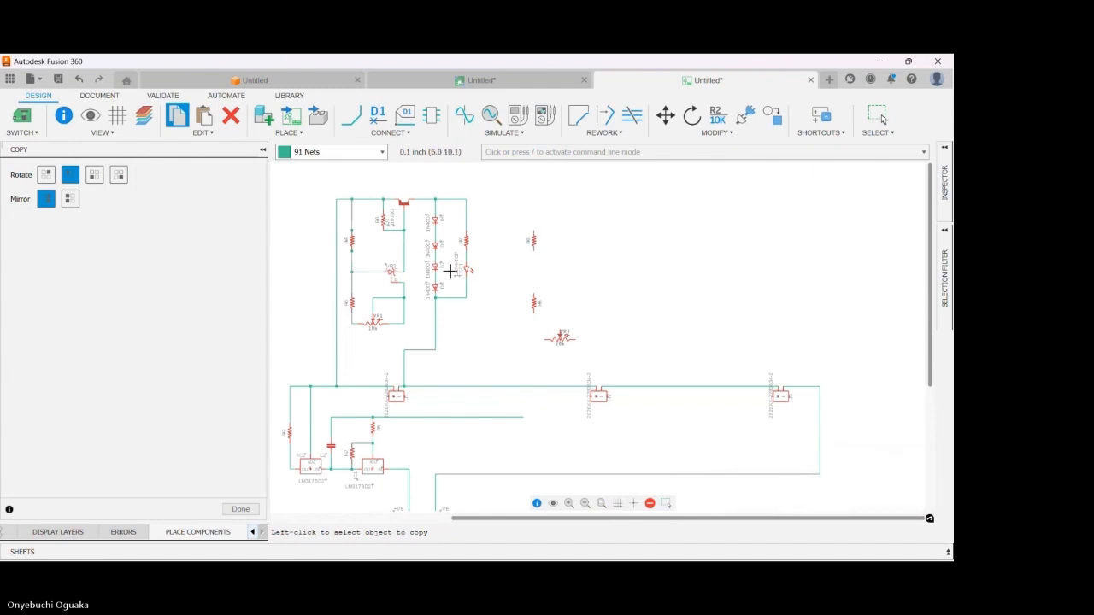
click(533, 240)
click(569, 227)
- Copy component VR2 to the right of the duplicated resistors above J2, and place a copy of the BD140 transistor at that group's upper right
click(390, 270)
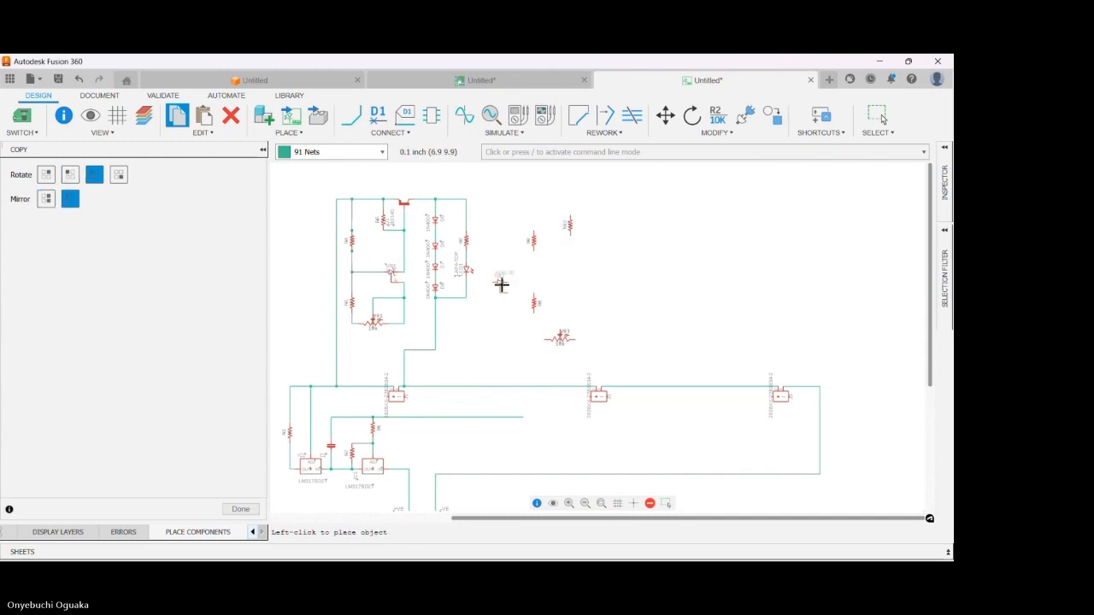
click(569, 272)
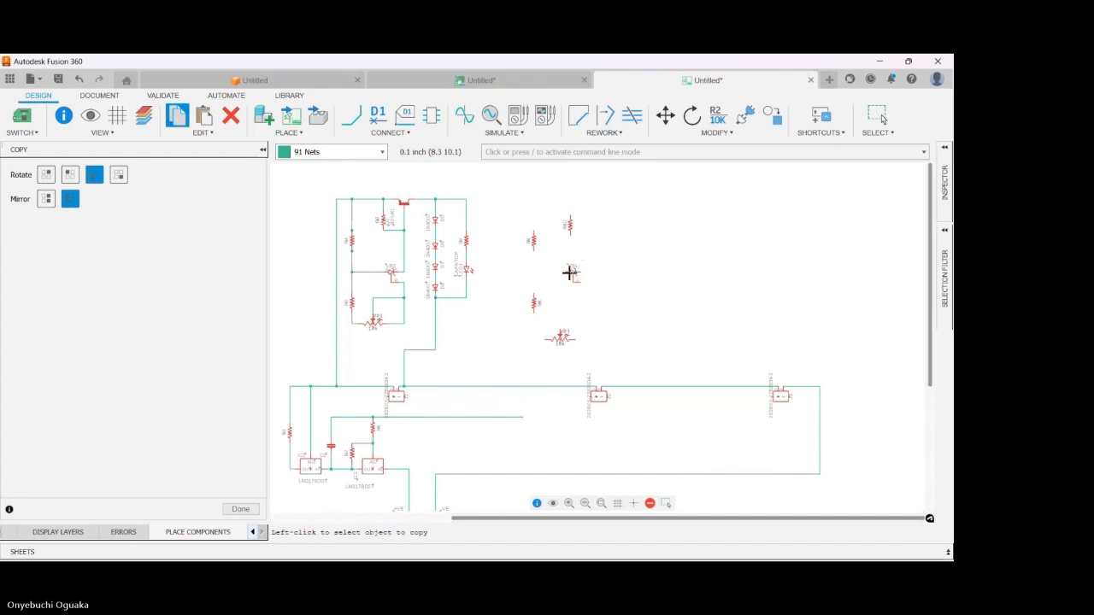
click(402, 203)
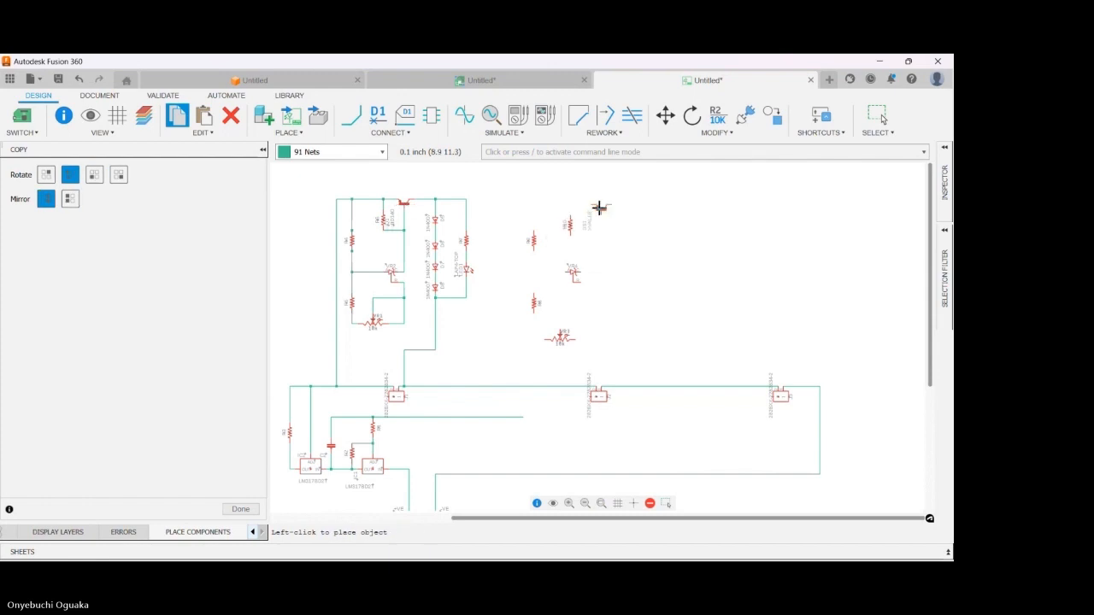
click(600, 211)
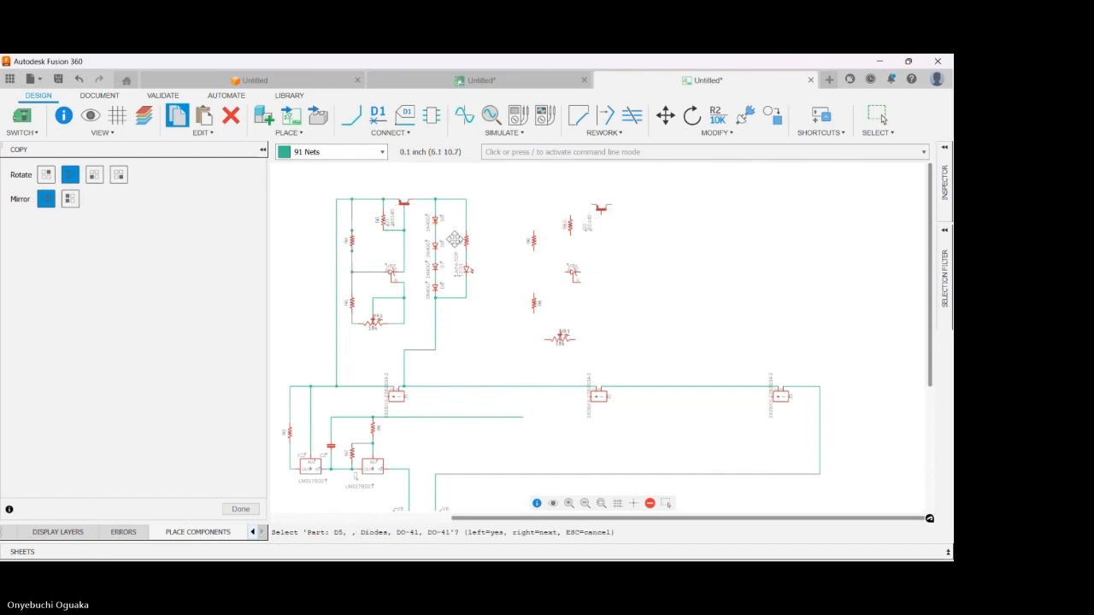
- Copy 1N4007 diode D5 to the right of the duplicated transistor and stack three more diode copies below it in a column
click(428, 222)
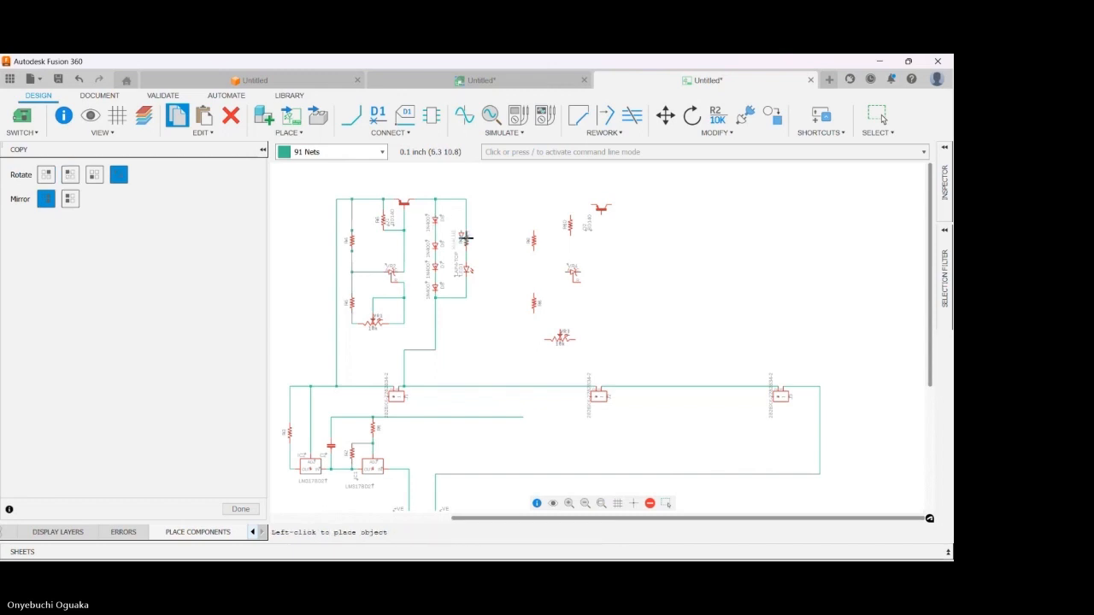
click(640, 239)
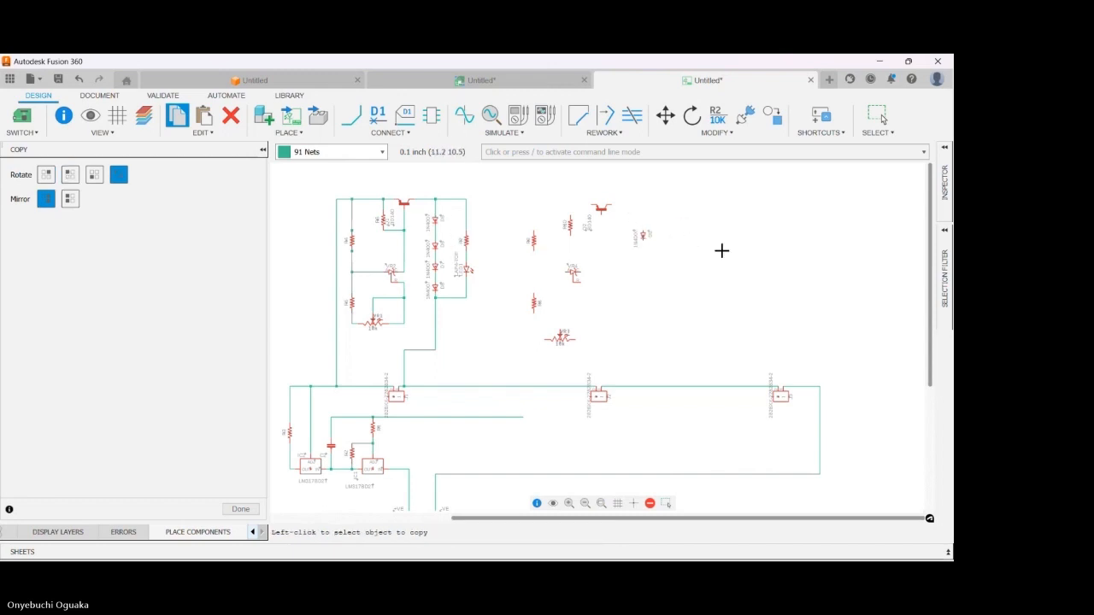
click(642, 237)
click(643, 262)
click(643, 259)
click(644, 284)
click(643, 283)
click(642, 305)
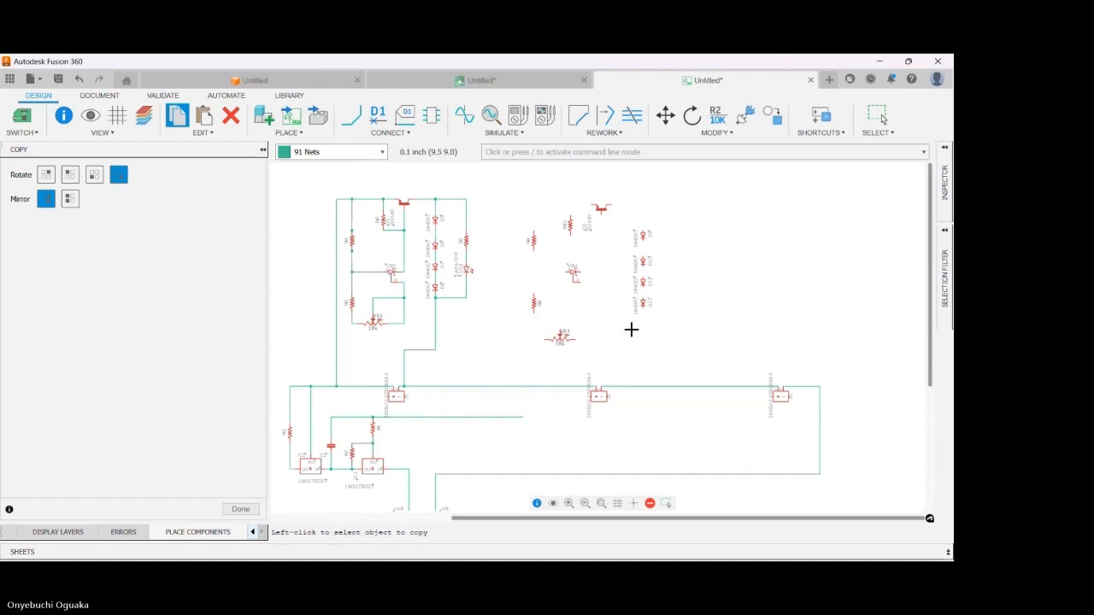
- Copy resistor R7 to the right of the duplicated diode column and place a copy of LED1 directly below it
click(461, 239)
click(461, 239)
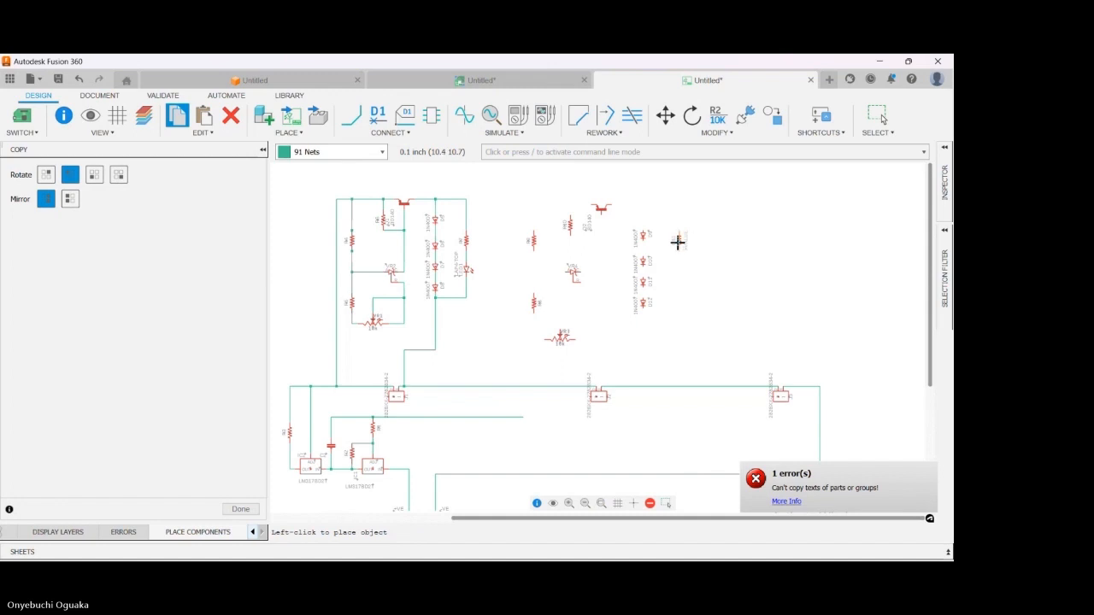
click(678, 240)
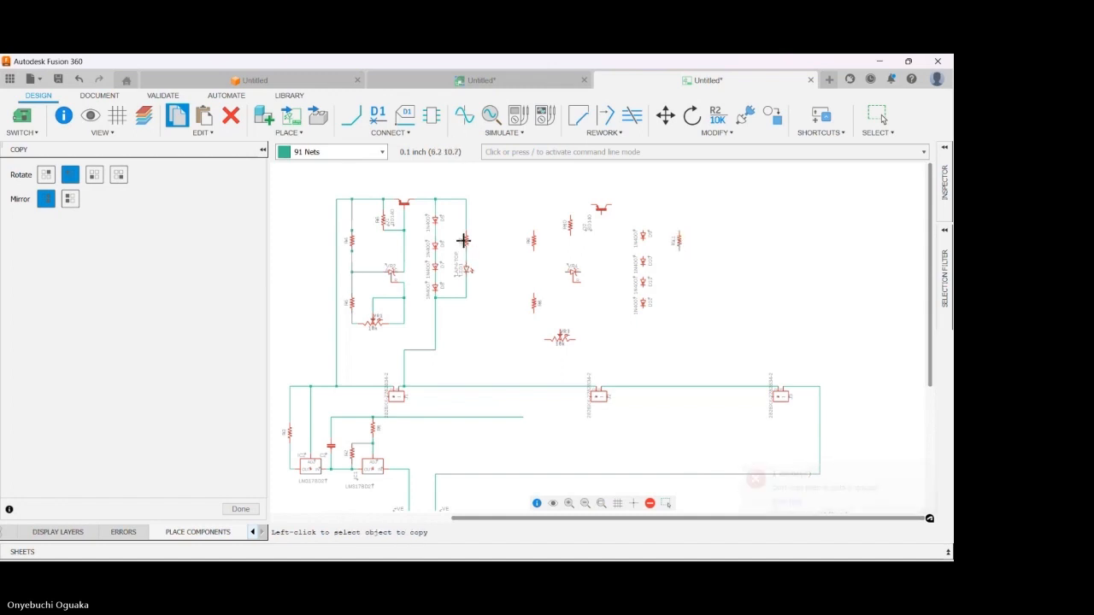
click(468, 269)
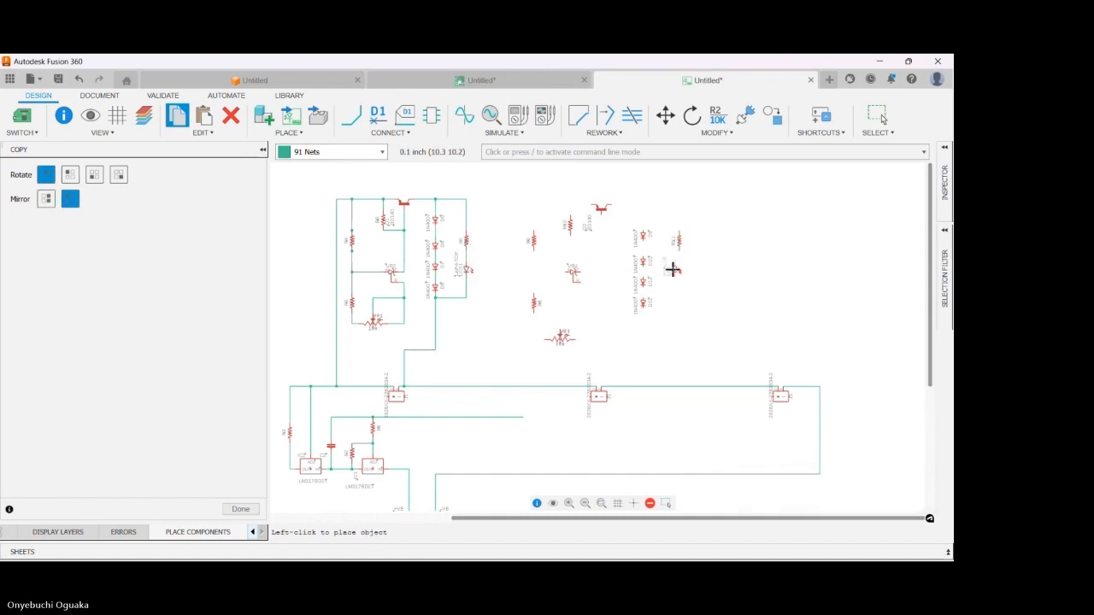
click(676, 272)
- Copy the 10k potentiometer VR3 to the area above connector J3 and place a copy of resistor R8 at its upper left
scroll(444, 232, down, 5)
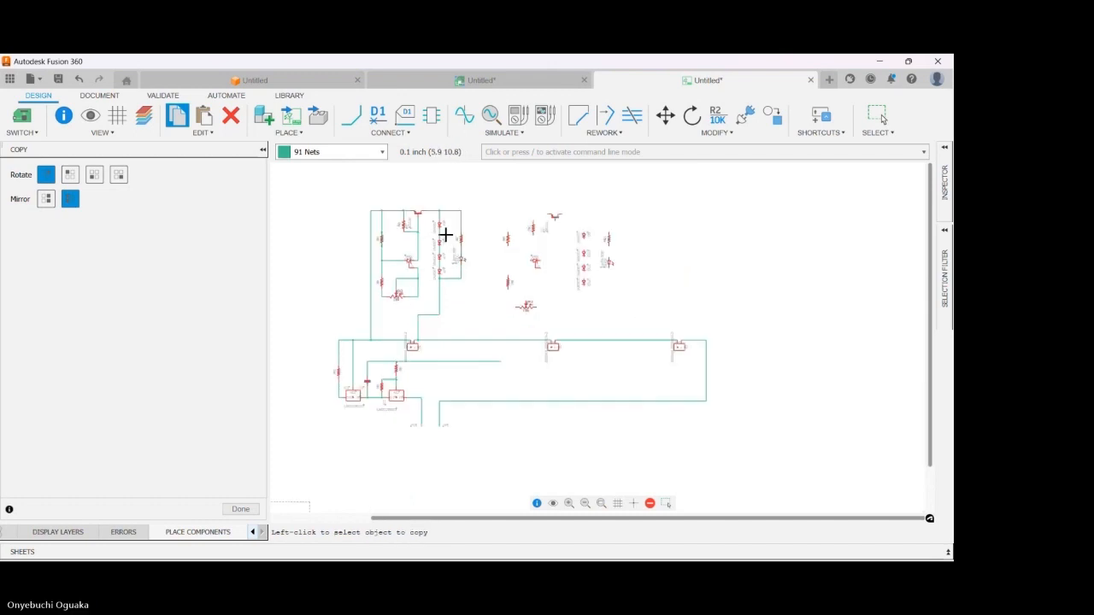
scroll(532, 287, up, 3)
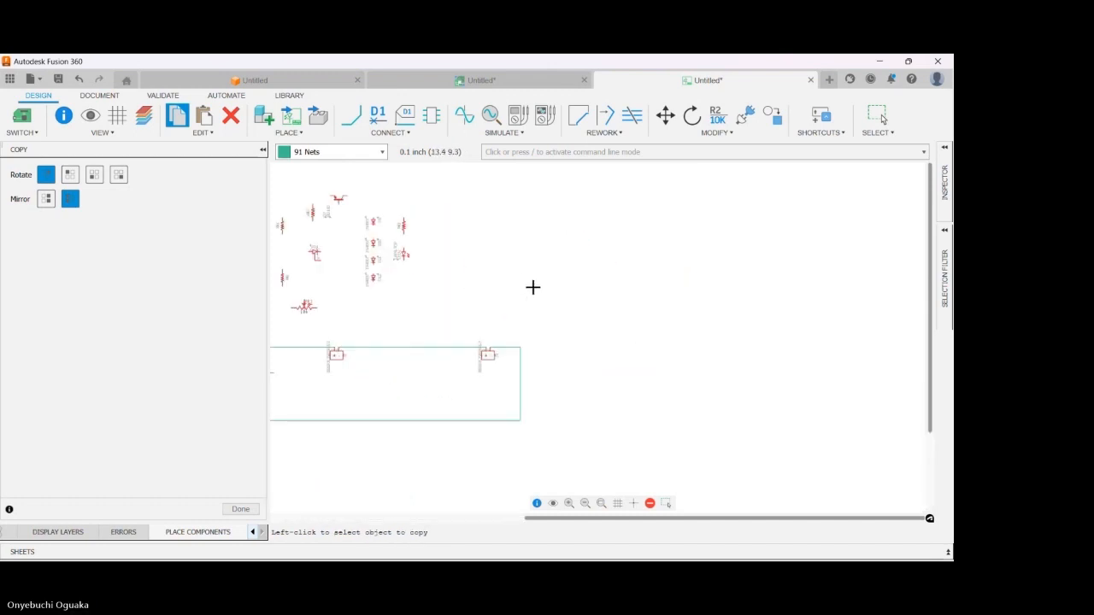
scroll(522, 276, down, 2)
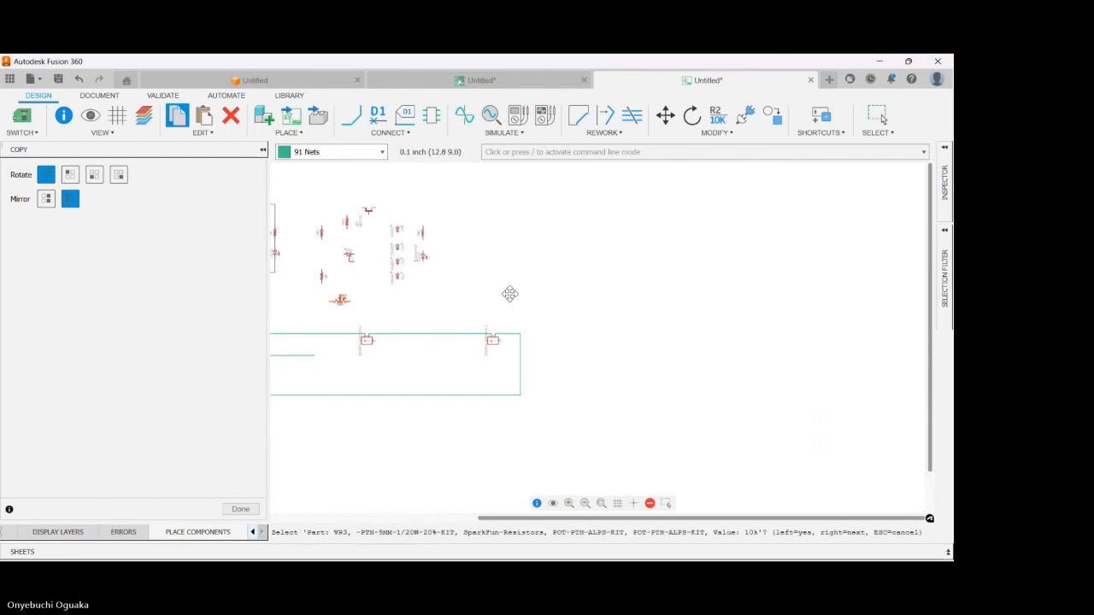
click(342, 300)
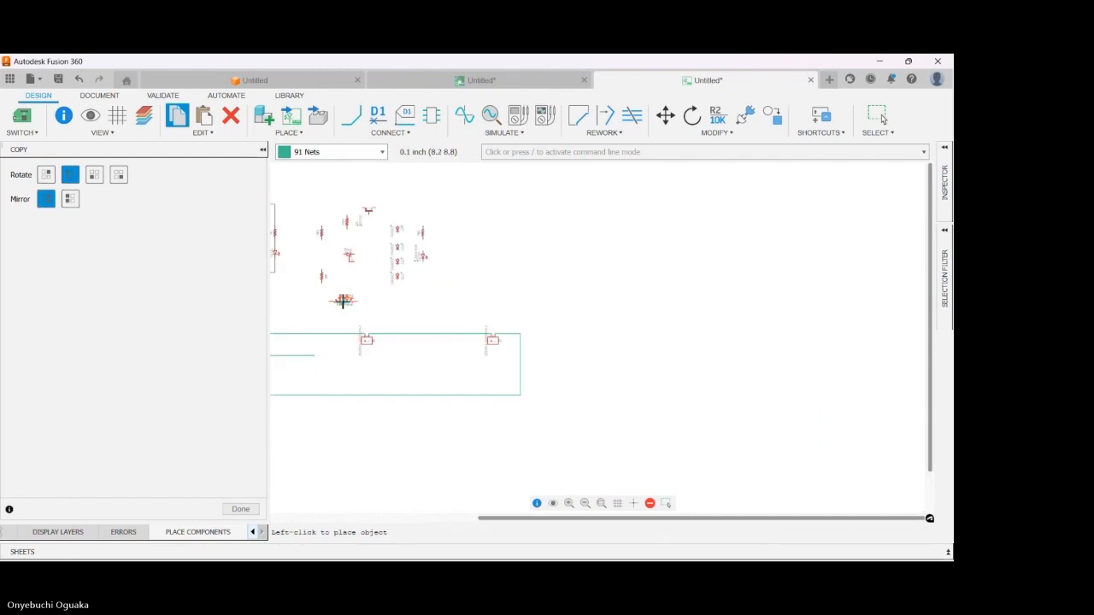
click(496, 304)
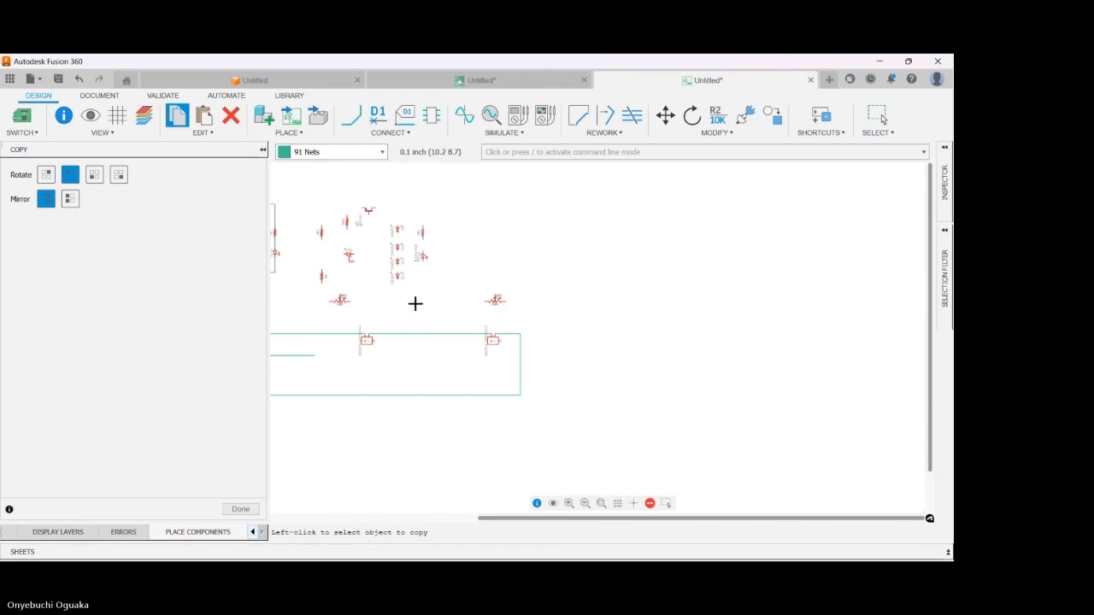
click(322, 279)
click(473, 274)
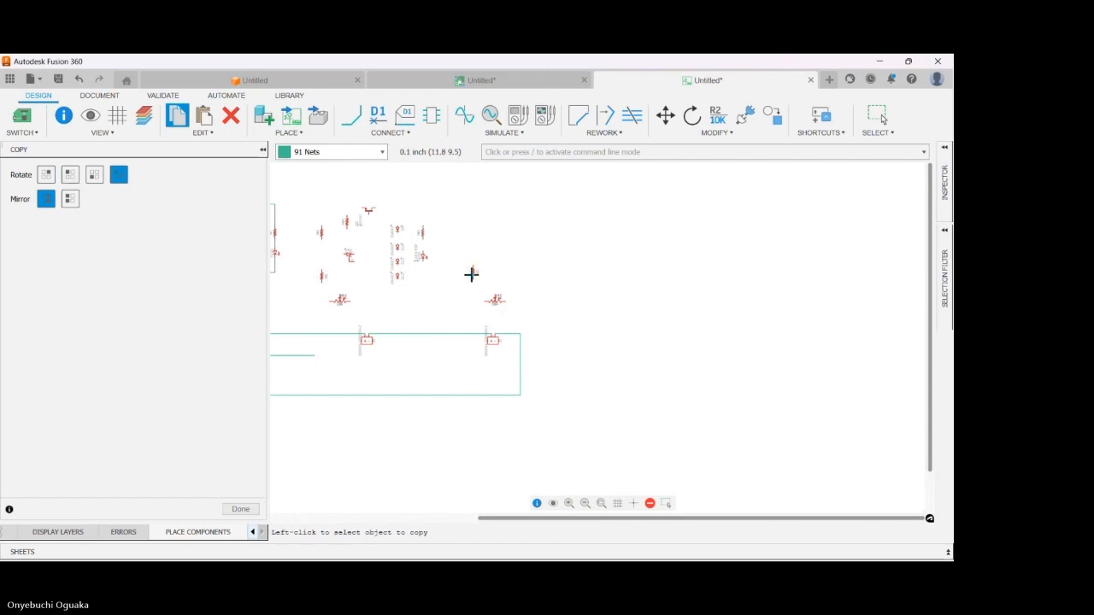
- Place a copy of resistor R9 above the third stage's lower resistor and a copy of R10 to its upper right
click(322, 233)
click(323, 234)
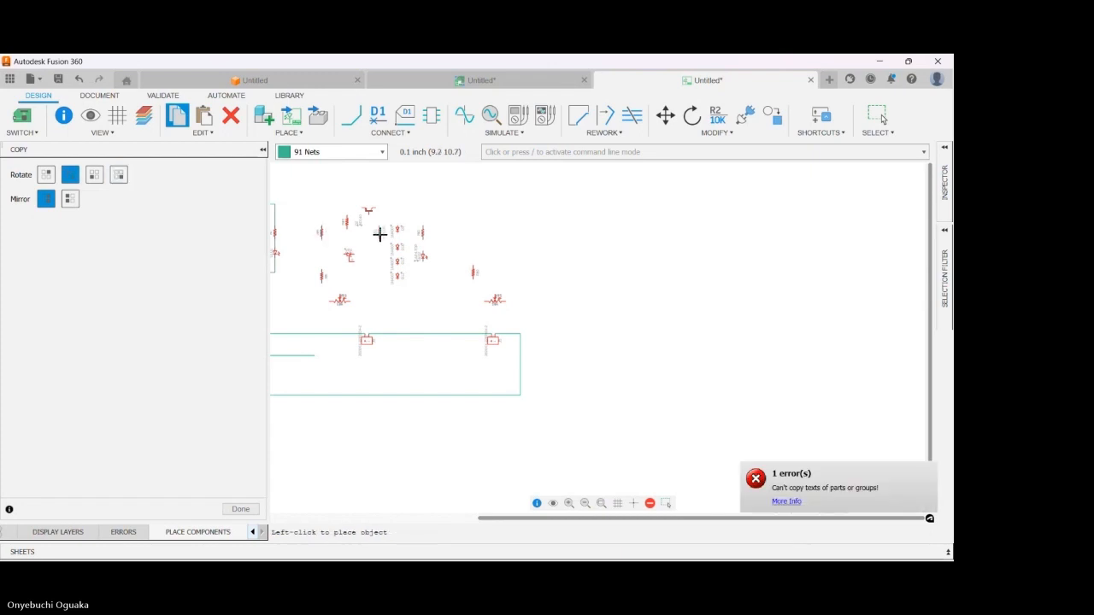
click(472, 236)
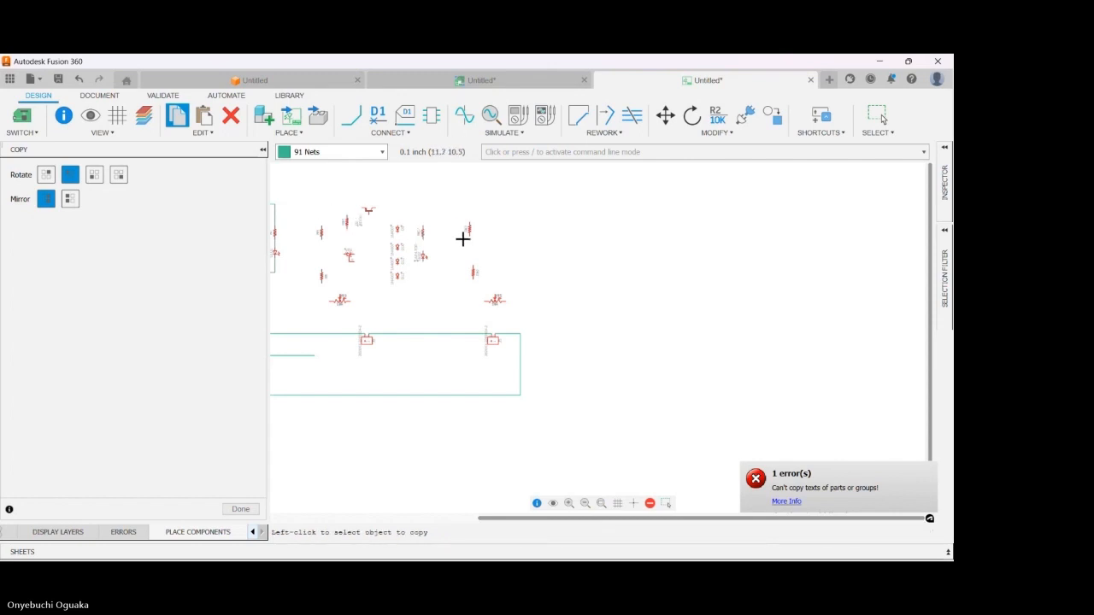
click(344, 222)
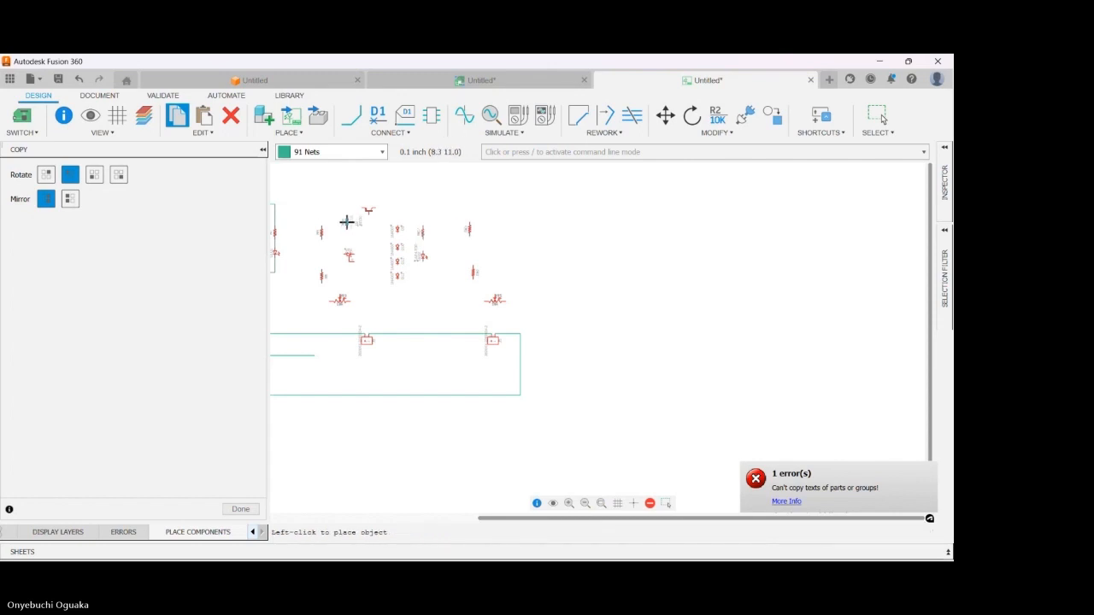
click(495, 212)
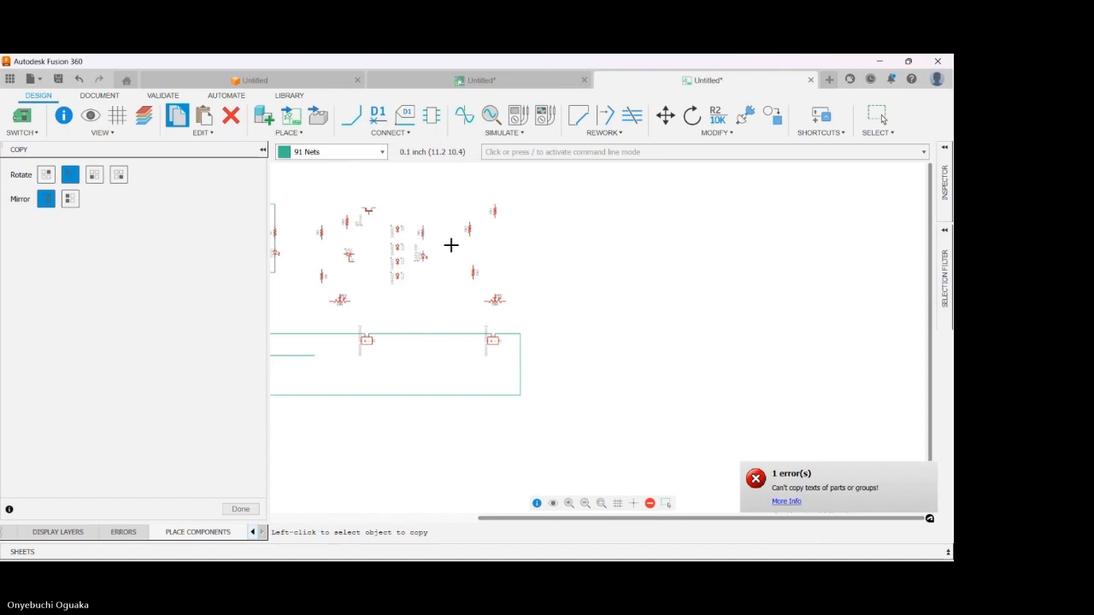
- Copy component VR4 into the middle of the group above J3 and place a copy of the BD140 transistor Q2 at its upper right
click(349, 254)
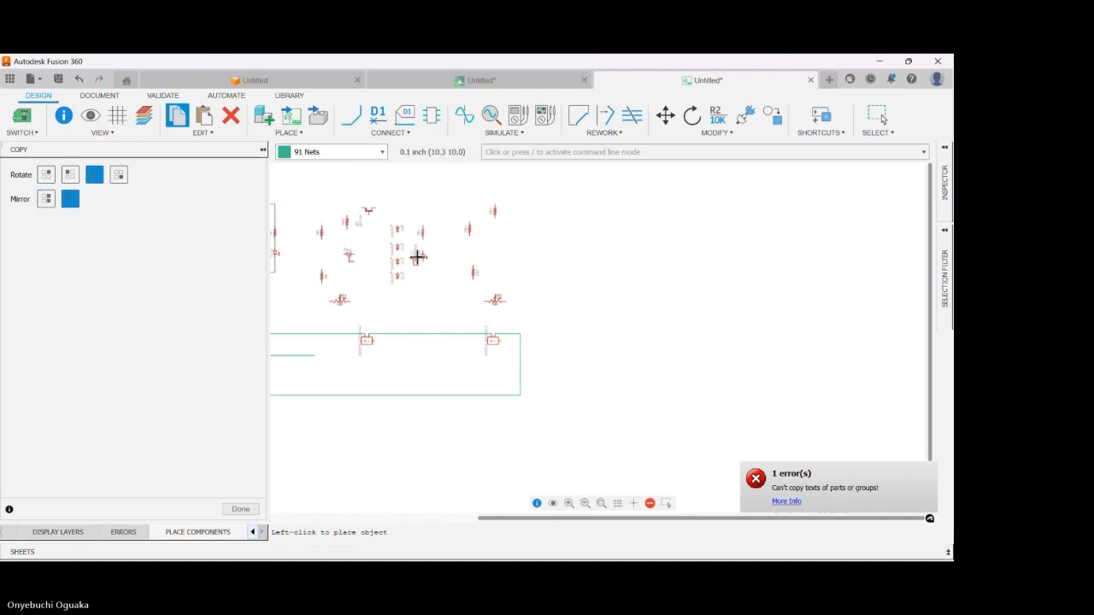
click(505, 247)
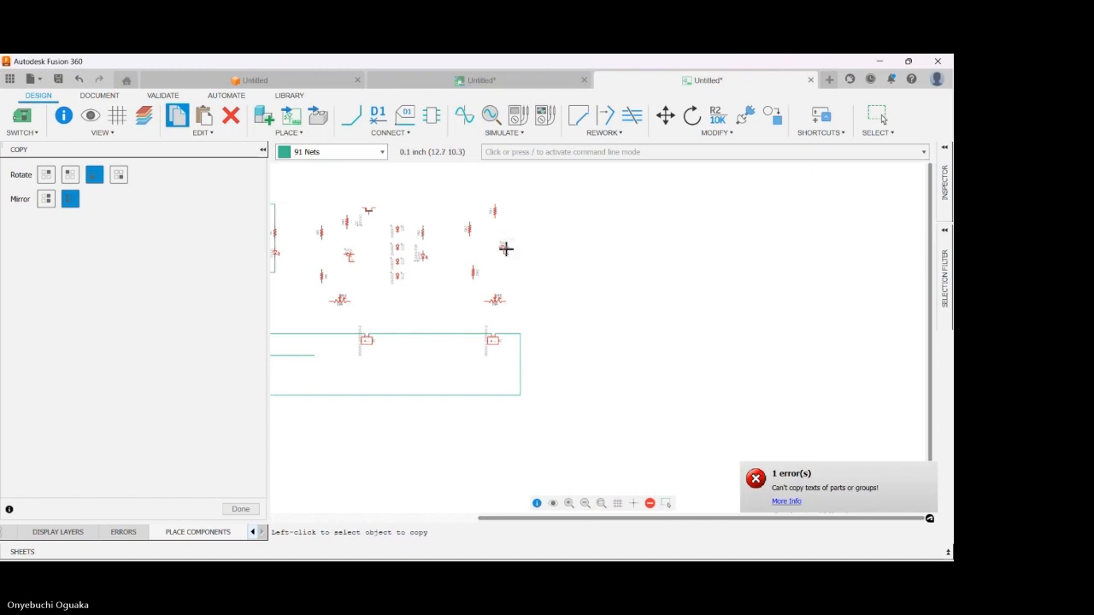
click(369, 212)
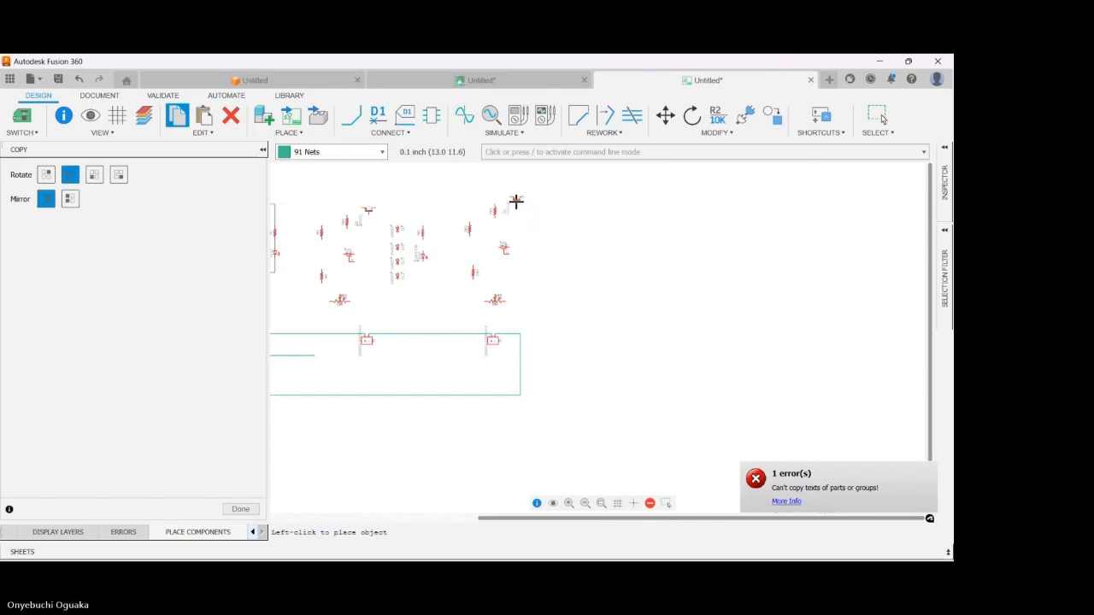
click(515, 204)
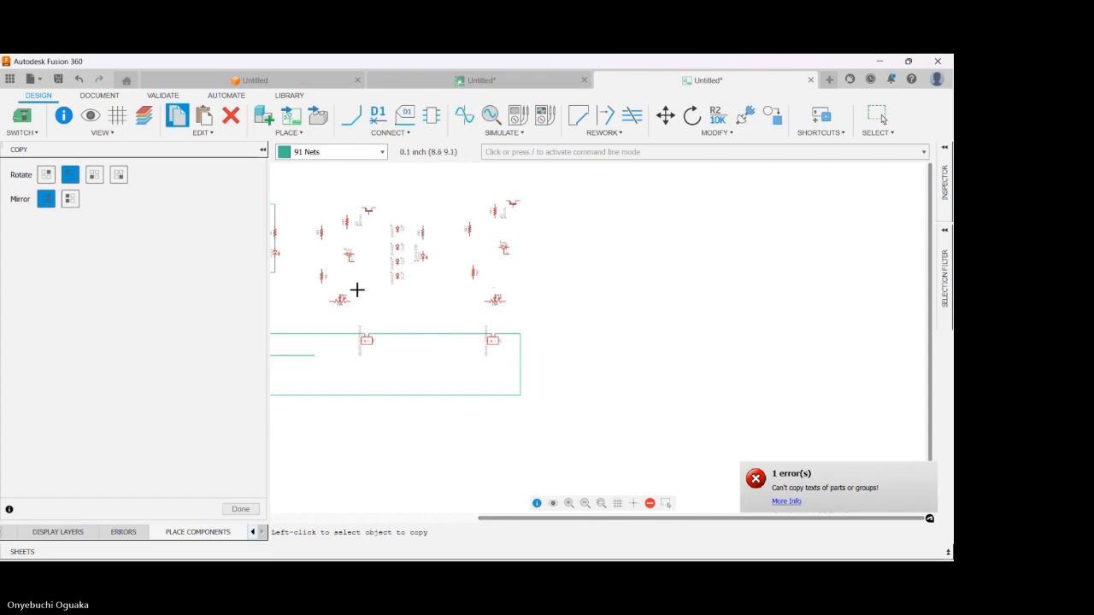
- Duplicate the second stage's four 1N4007 diodes as a column right of the third stage's transistor, with copies of resistor R11 and LED2 beside it
click(397, 276)
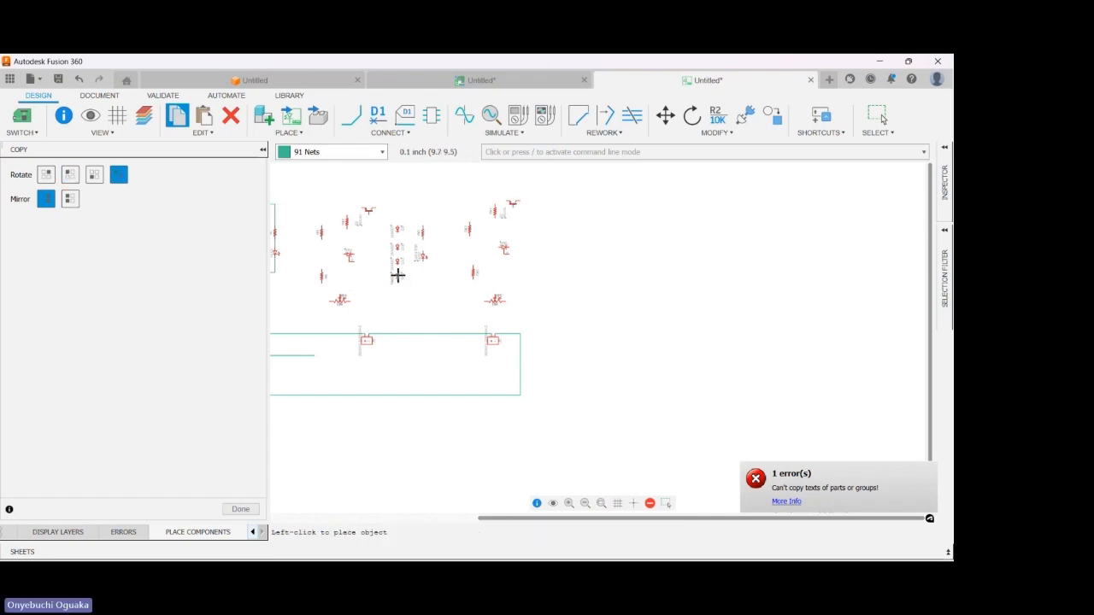
click(550, 276)
click(396, 257)
click(553, 249)
click(399, 246)
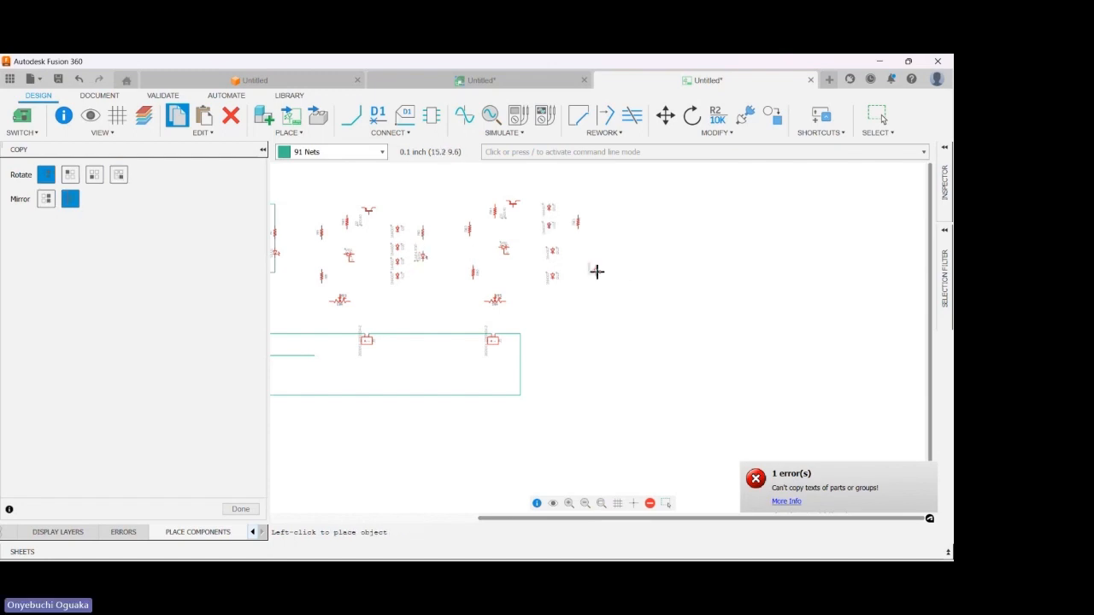
click(577, 251)
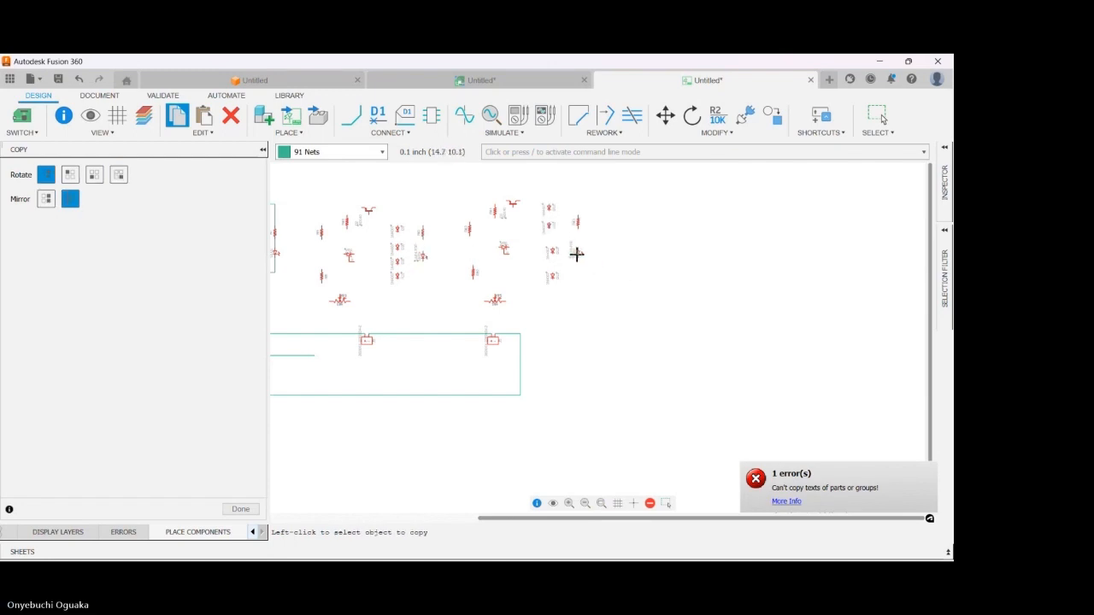
- Examine the duplicated component groups above connectors J2 and J3 against the wired stage above J1
scroll(574, 282, down, 3)
scroll(574, 282, up, 8)
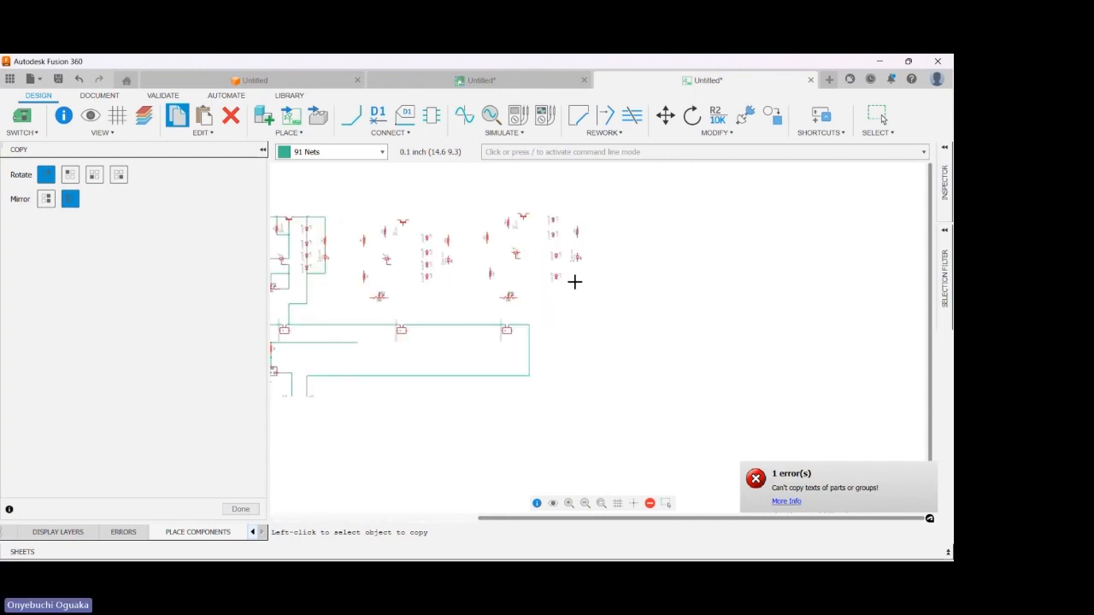
scroll(574, 281, down, 4)
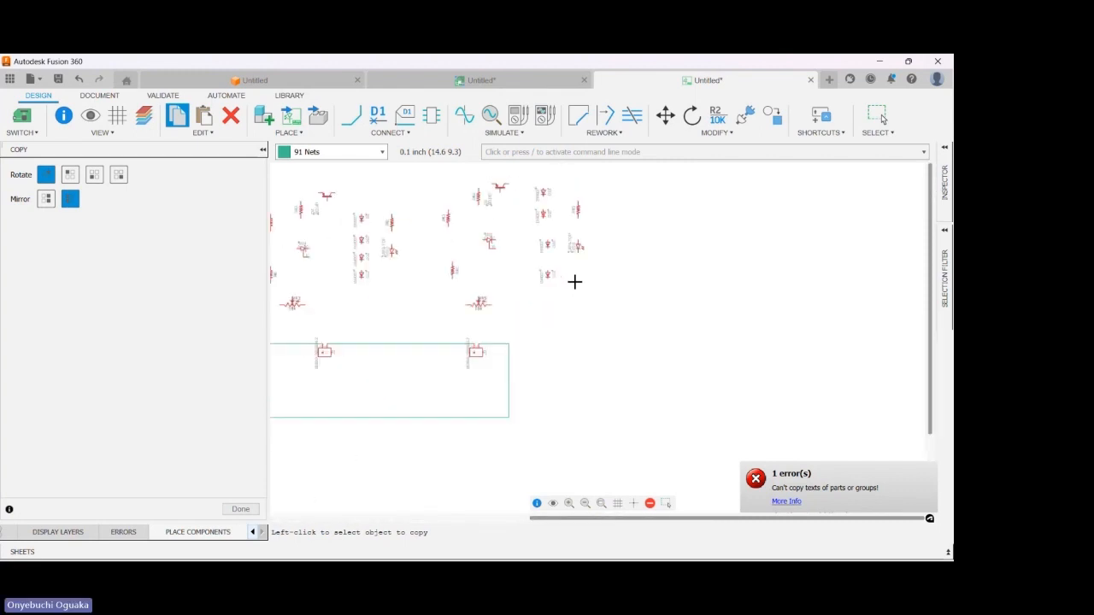
scroll(574, 281, down, 3)
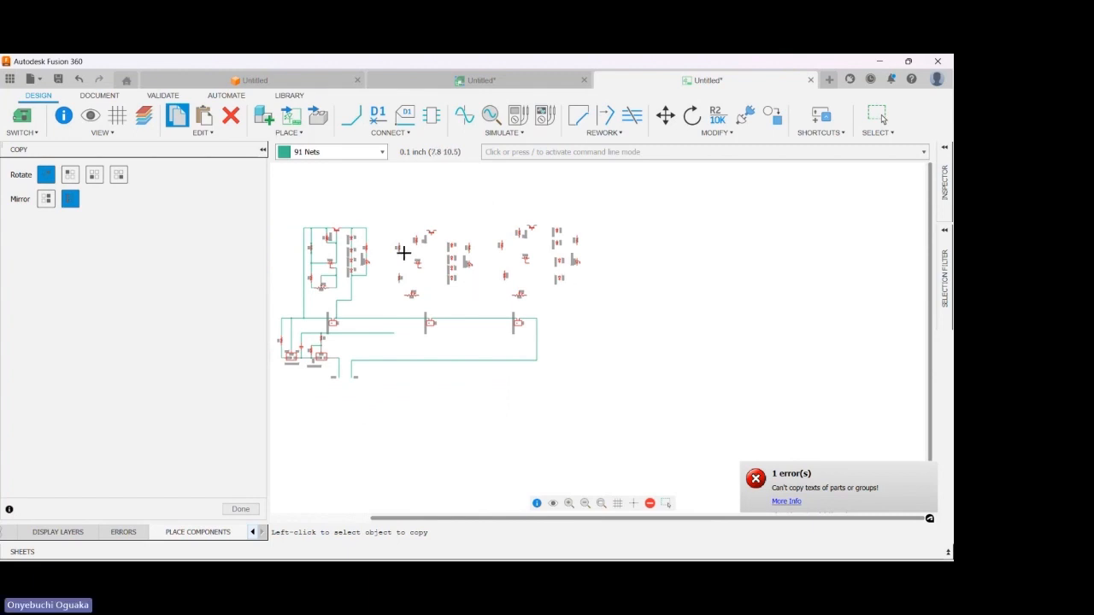
scroll(412, 237, up, 5)
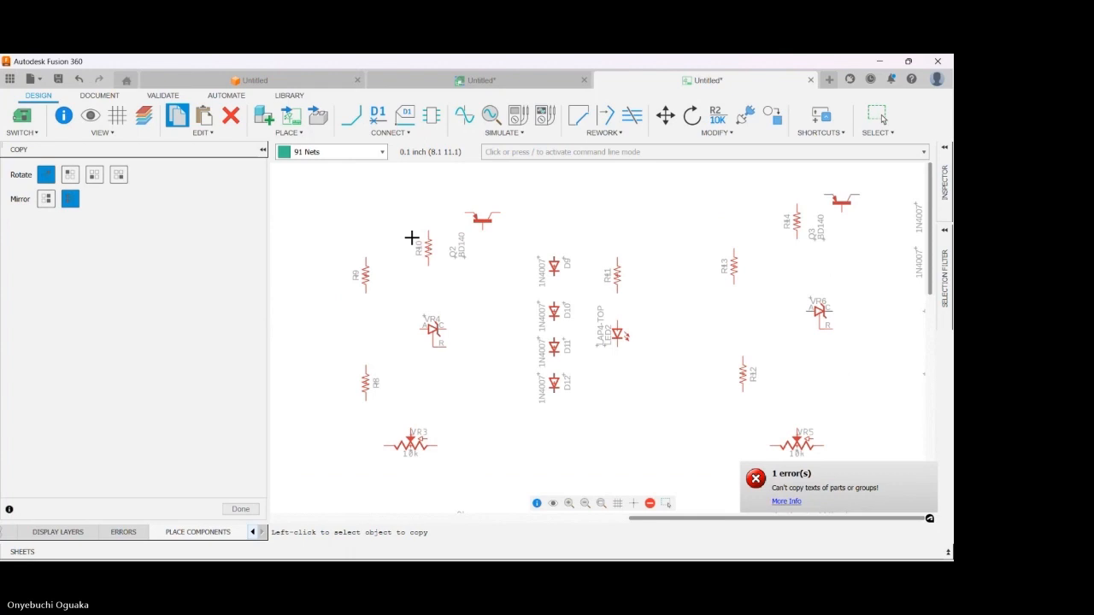
scroll(412, 238, down, 3)
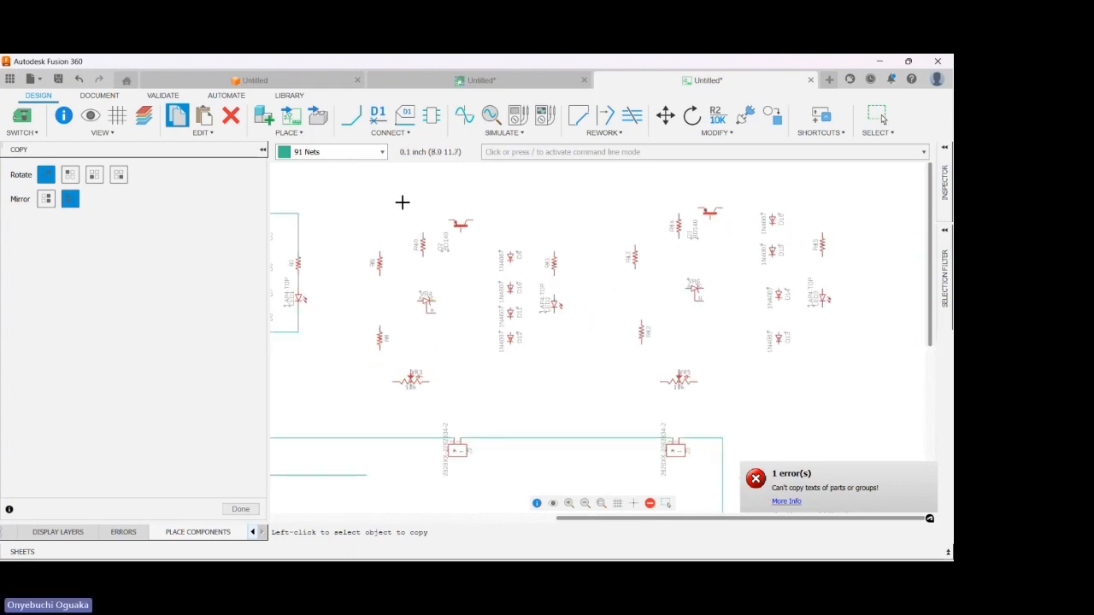
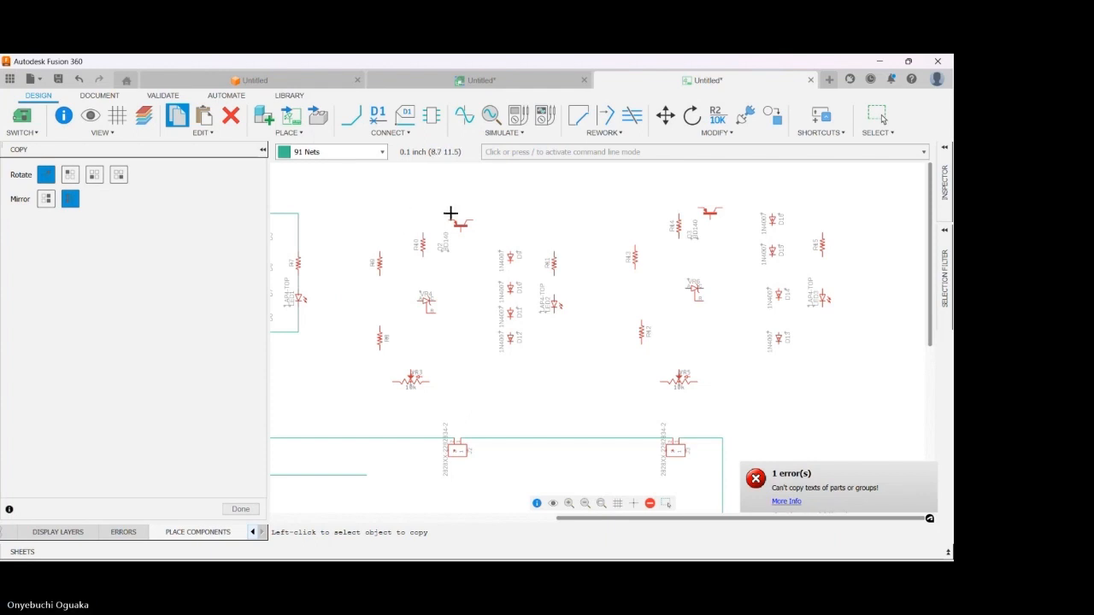
scroll(450, 215, down, 2)
scroll(513, 222, down, 2)
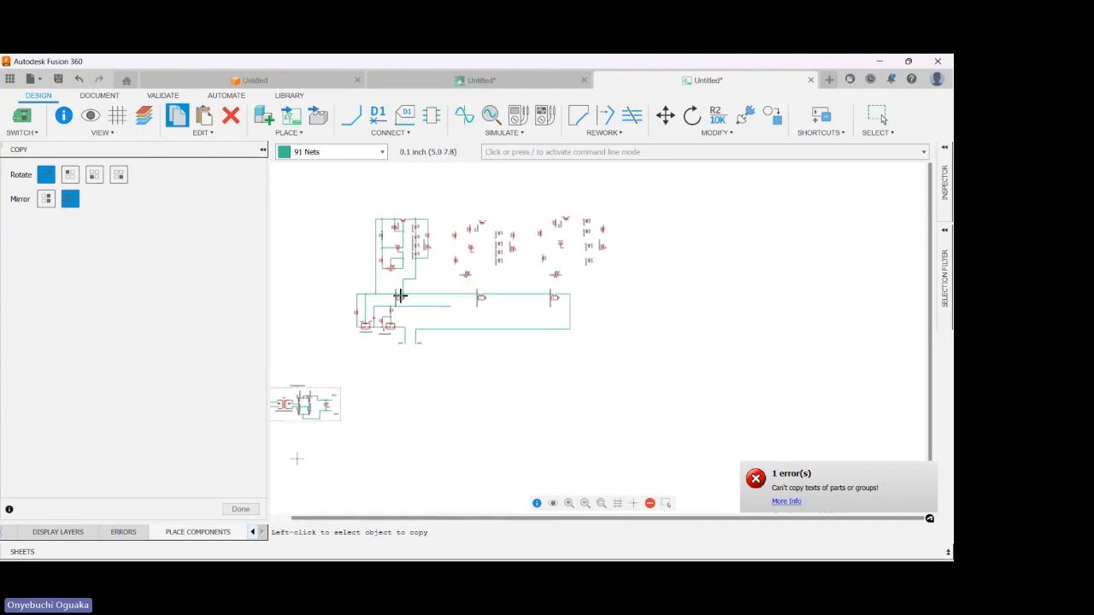
scroll(399, 291, up, 5)
scroll(400, 296, down, 3)
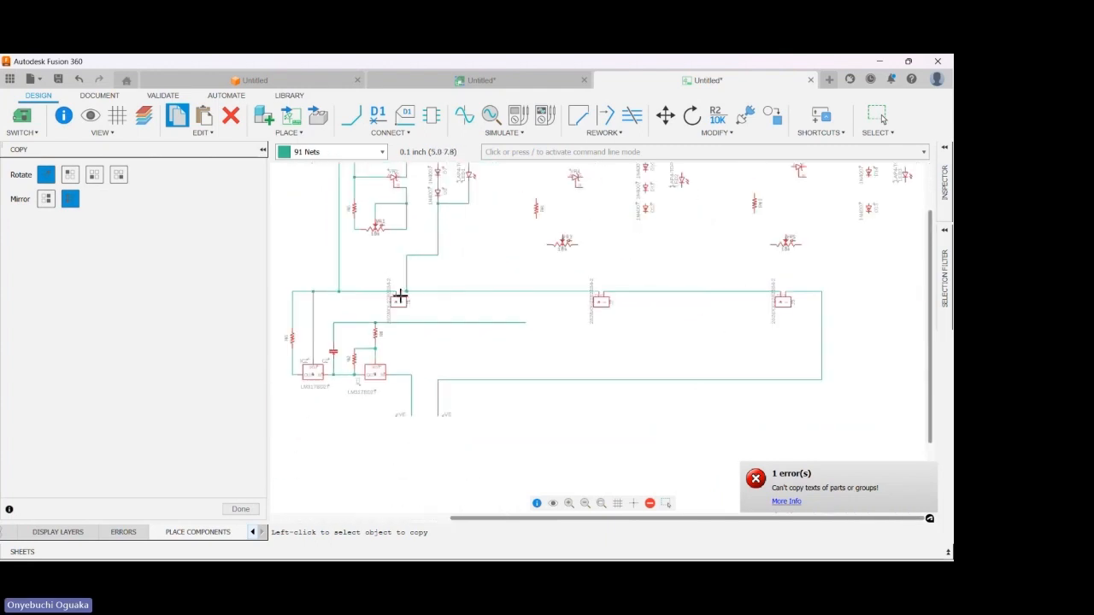
- Run a net from the line between connectors J1 and J2 up and across to the left terminal of transistor Q2
scroll(335, 307, down, 2)
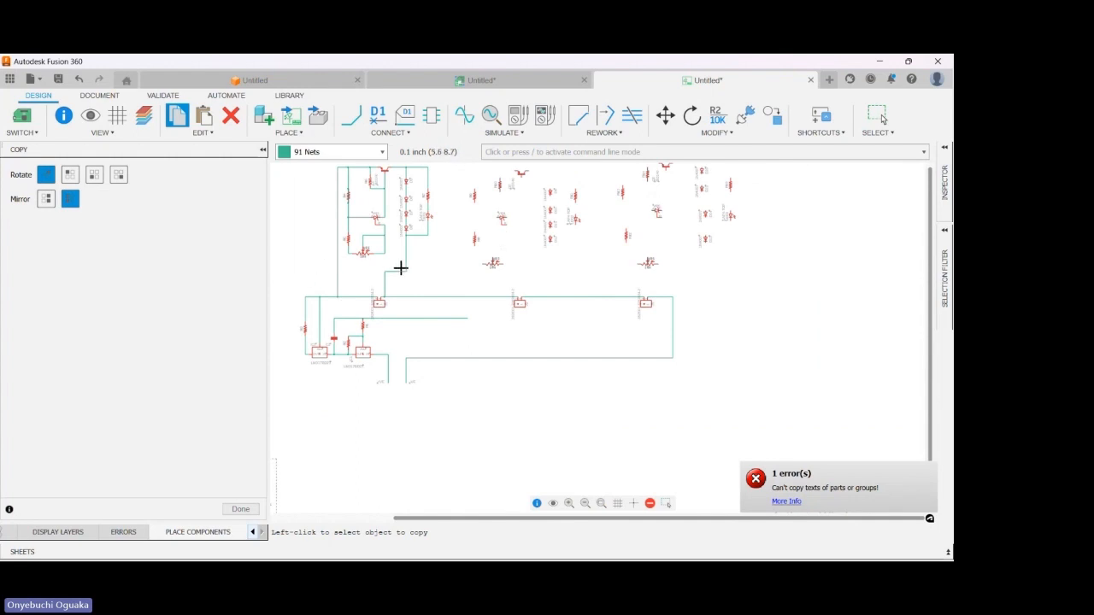
scroll(319, 288, down, 2)
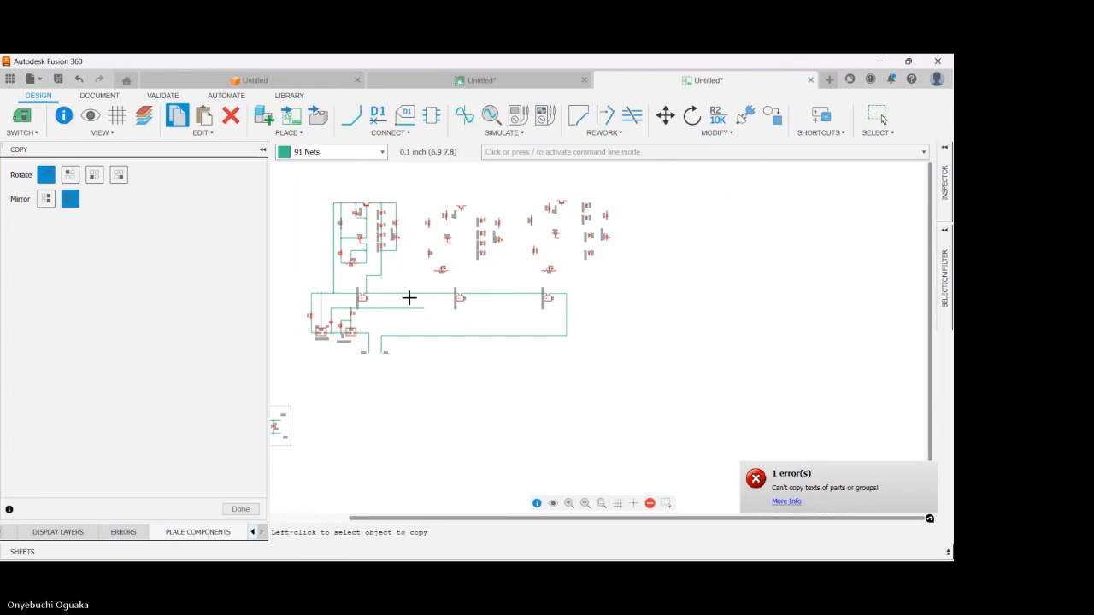
scroll(459, 246, up, 3)
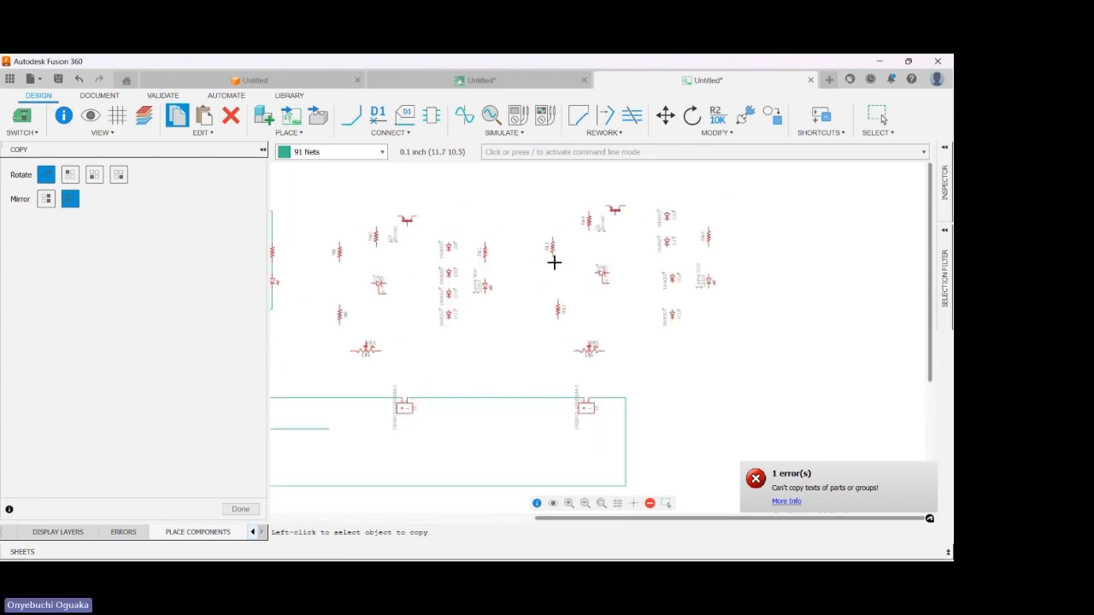
scroll(522, 256, down, 2)
click(351, 115)
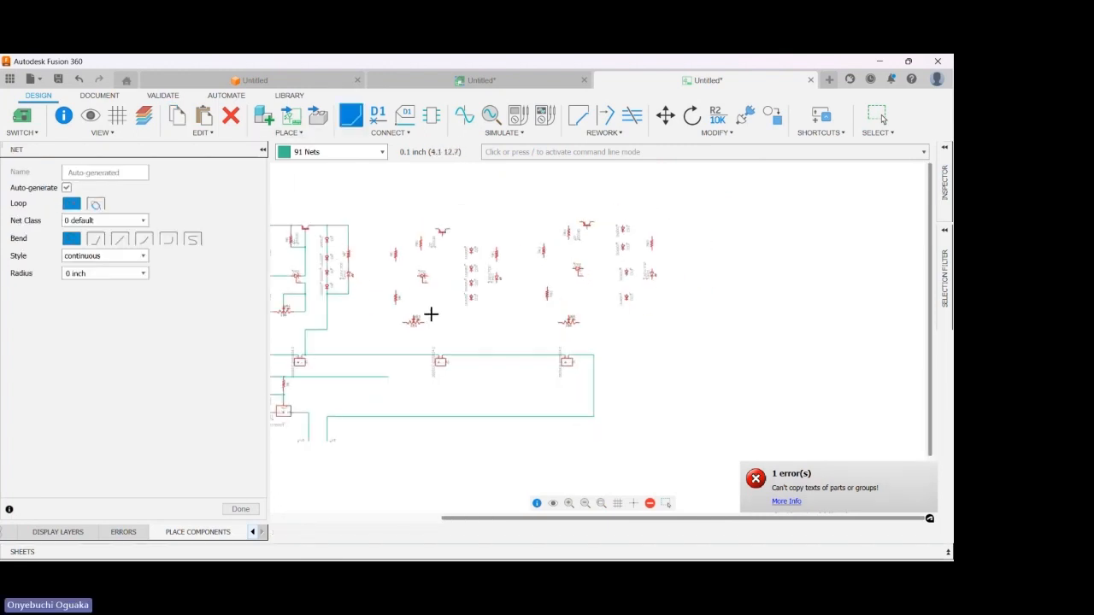
scroll(432, 314, down, 1)
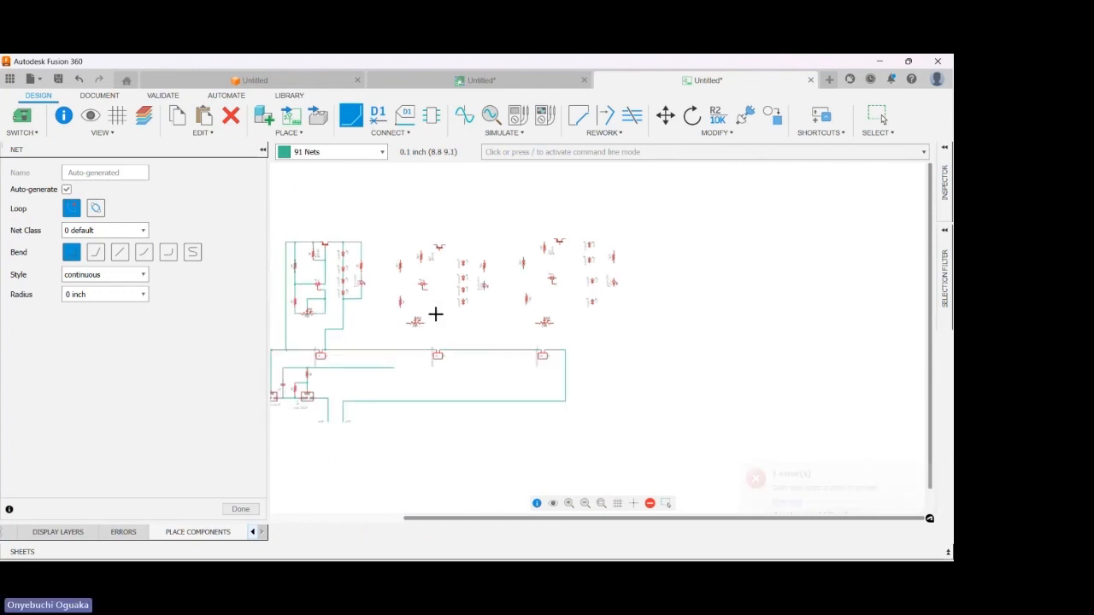
scroll(436, 314, down, 2)
scroll(409, 332, up, 2)
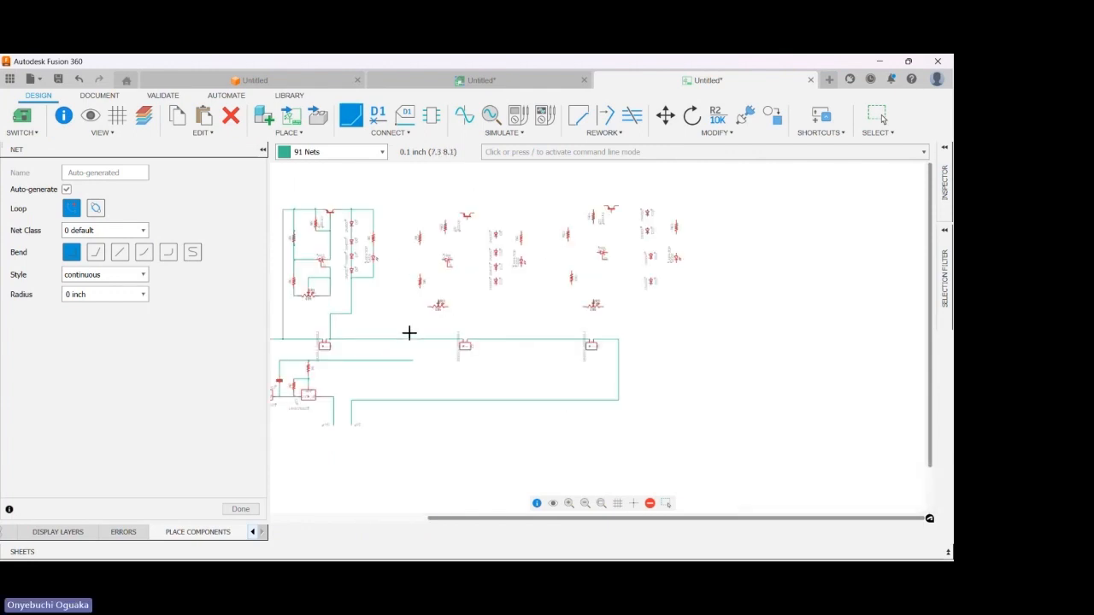
scroll(401, 357, down, 1)
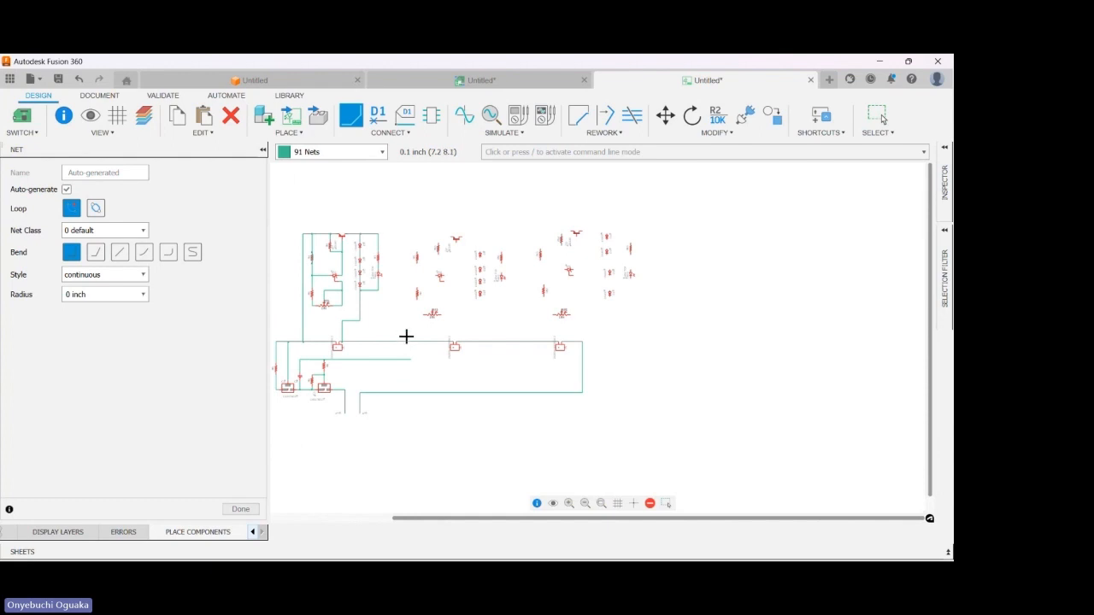
scroll(410, 327, up, 1)
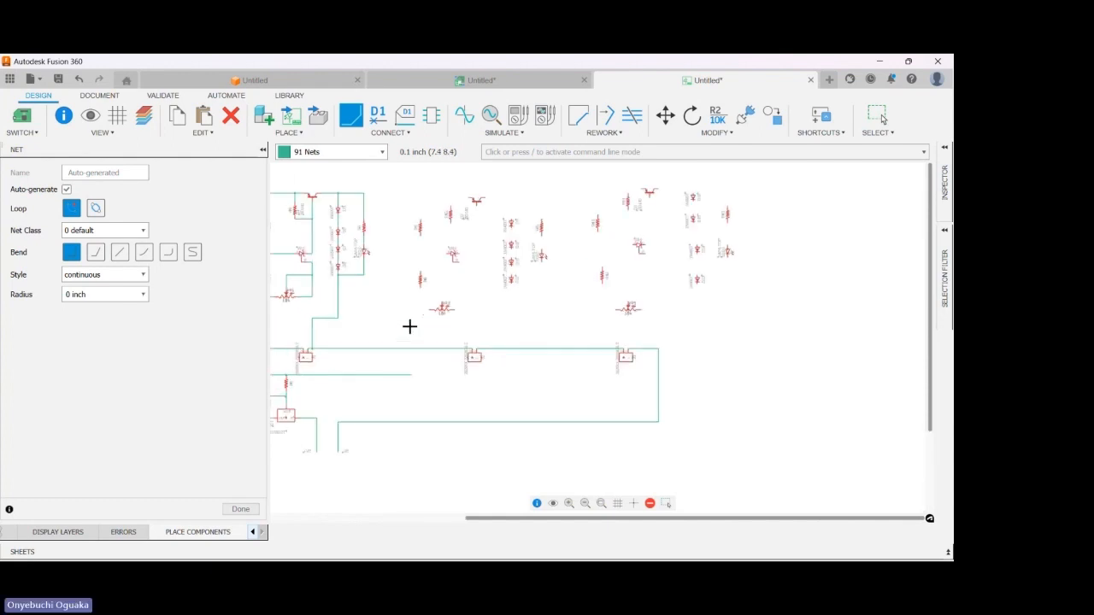
click(402, 347)
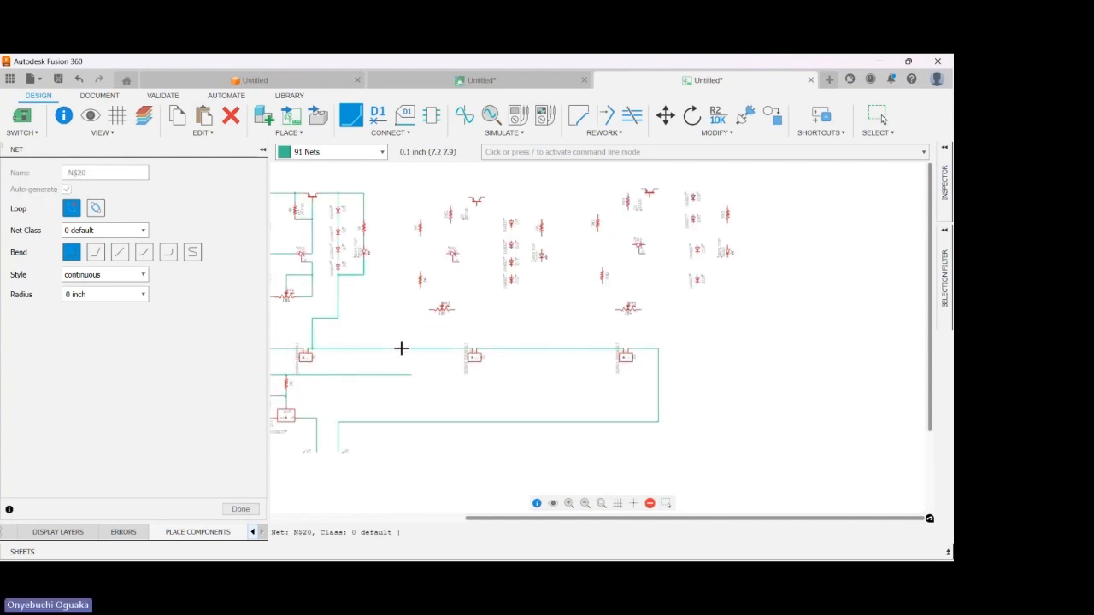
click(395, 194)
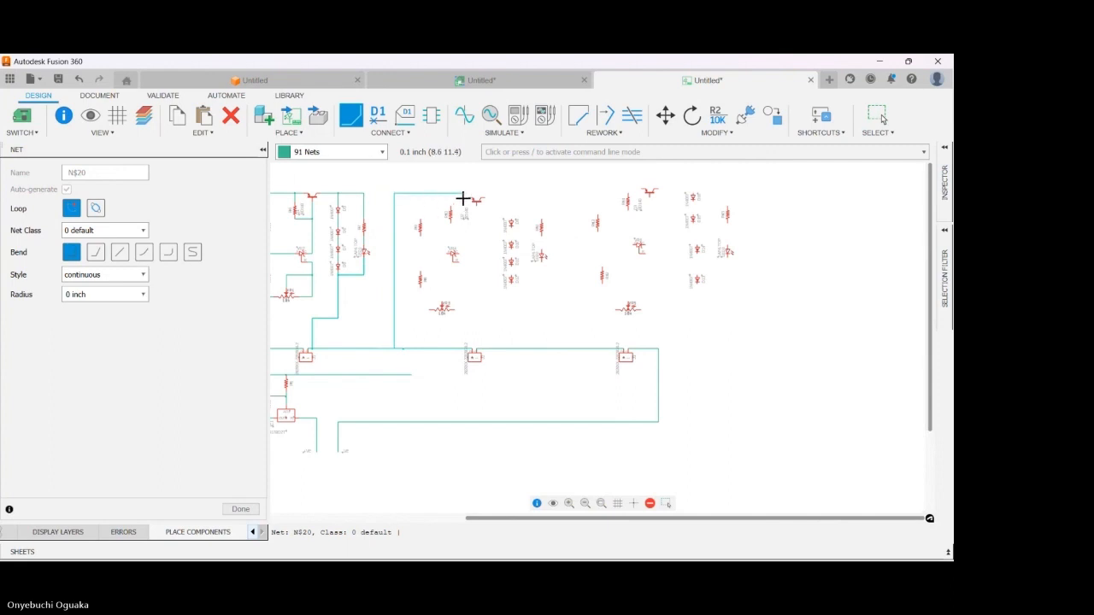
click(468, 199)
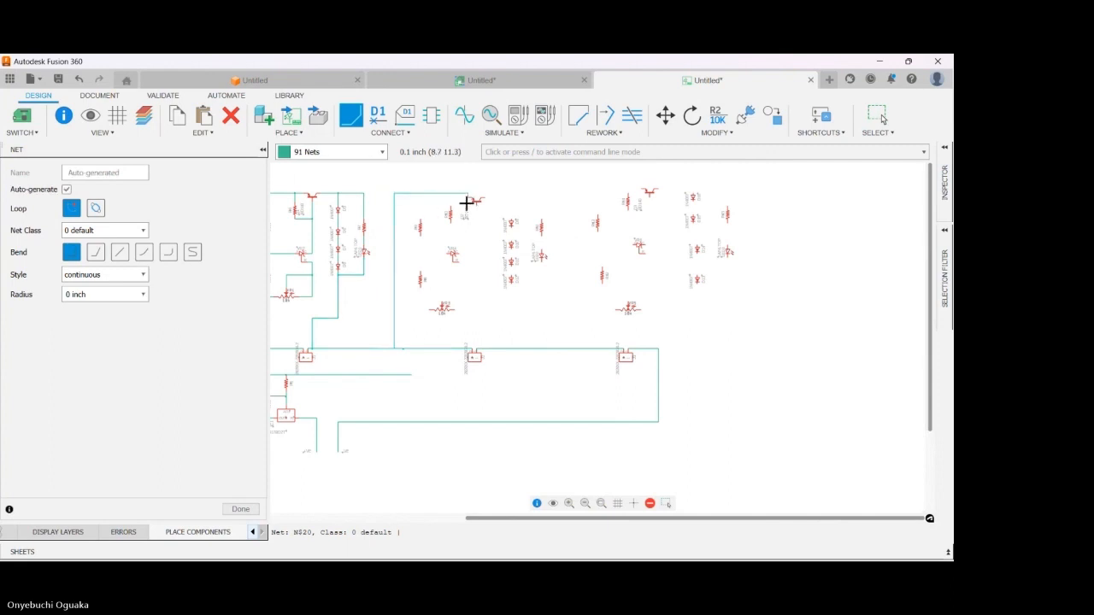
- Connect the upper ends of the second stage's resistors R9 and R10 to the supply net leading to Q2
click(418, 219)
click(418, 196)
click(450, 206)
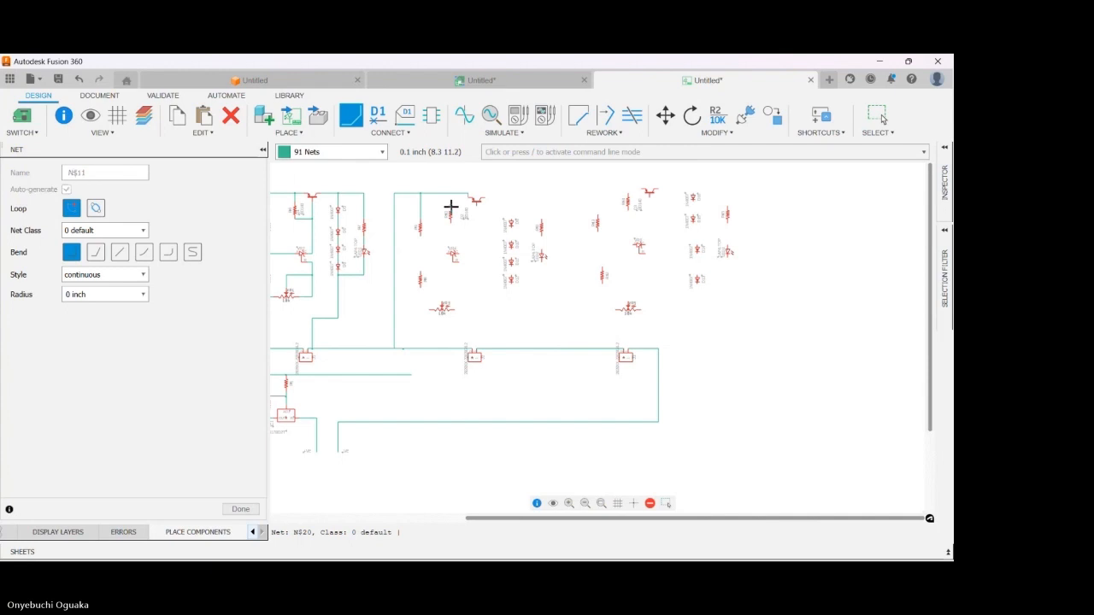
click(450, 193)
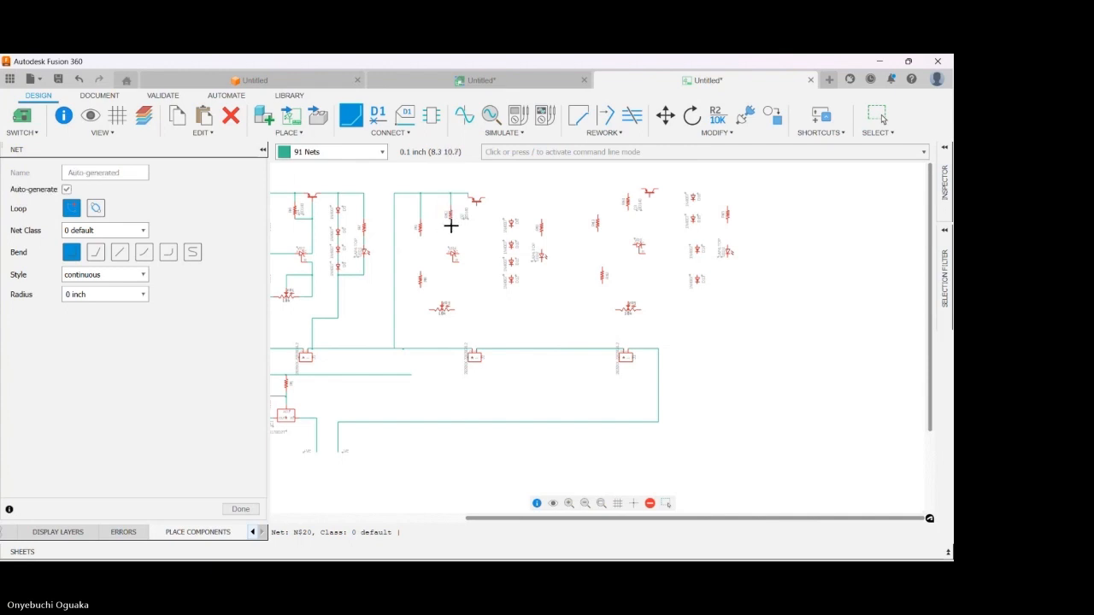
- Wire R10's lower end to Q2's bottom terminal and connect R9's lower end to the top of R8
click(450, 219)
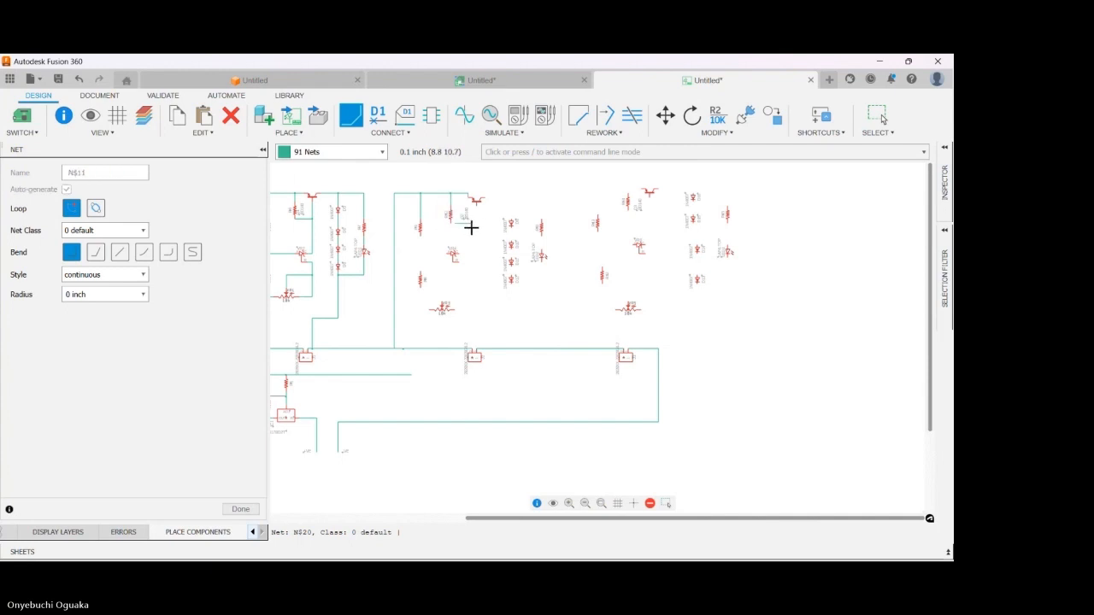
key(Escape)
click(451, 224)
key(Escape)
click(420, 237)
key(Escape)
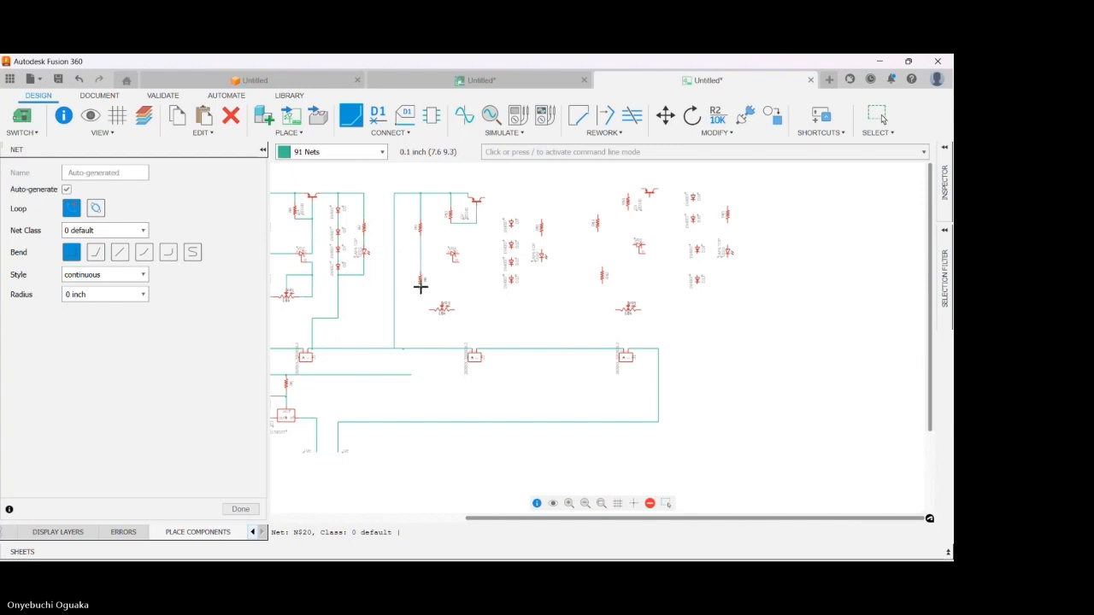
- Connect R8's lower end to the left end of potentiometer VR3 and VR4's left pin to the R9–R8 net
click(420, 287)
click(429, 311)
click(446, 253)
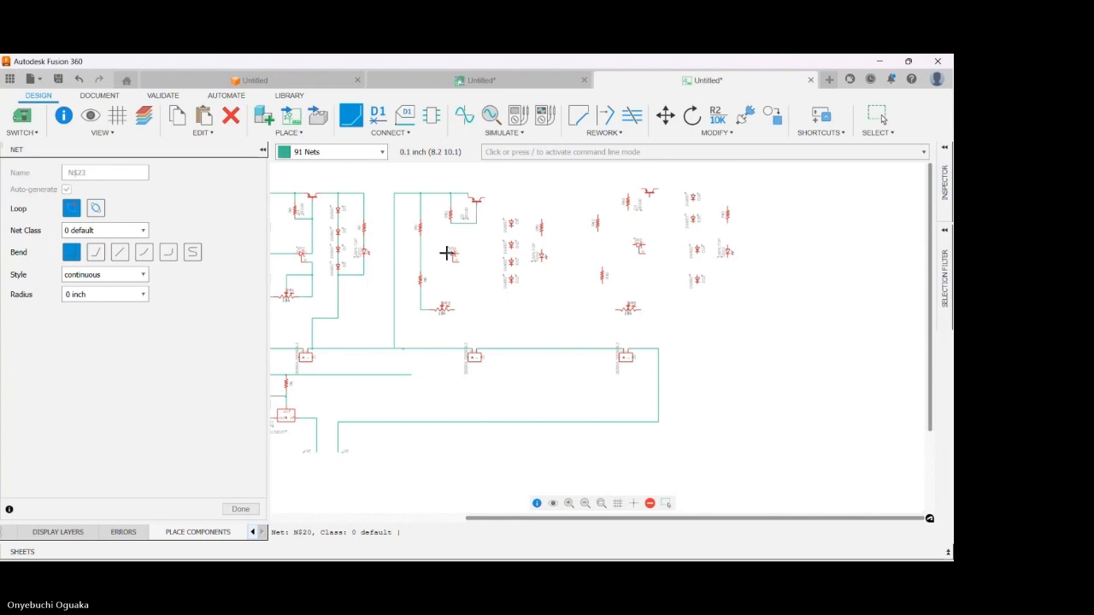
click(419, 254)
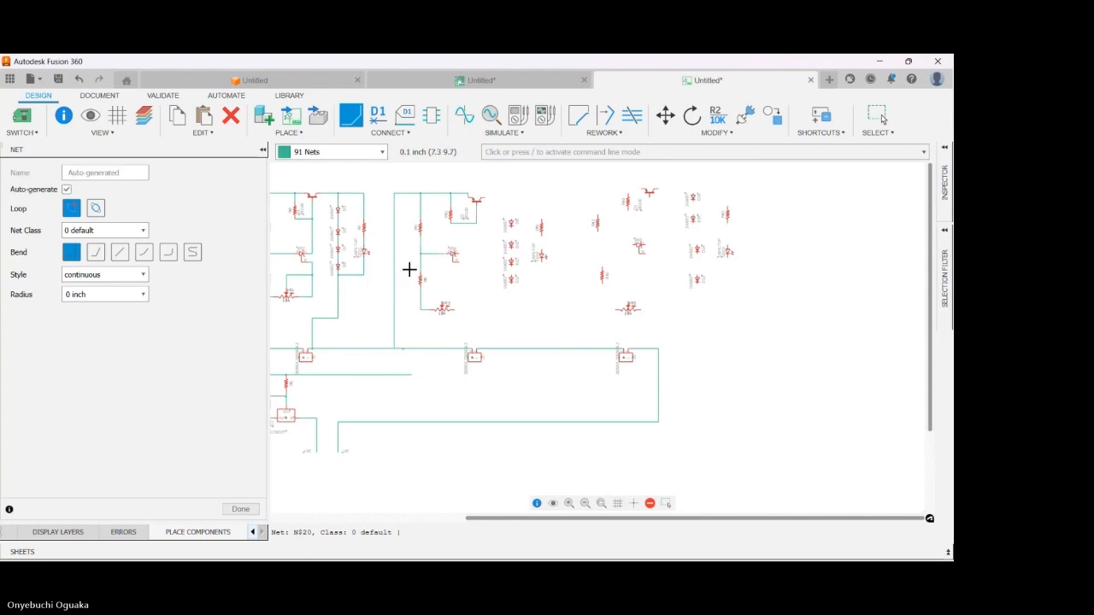
- Wire the node below Q2 to VR4's right pin and VR4's lower pin to the right end of VR3
scroll(409, 270, down, 4)
scroll(428, 248, up, 4)
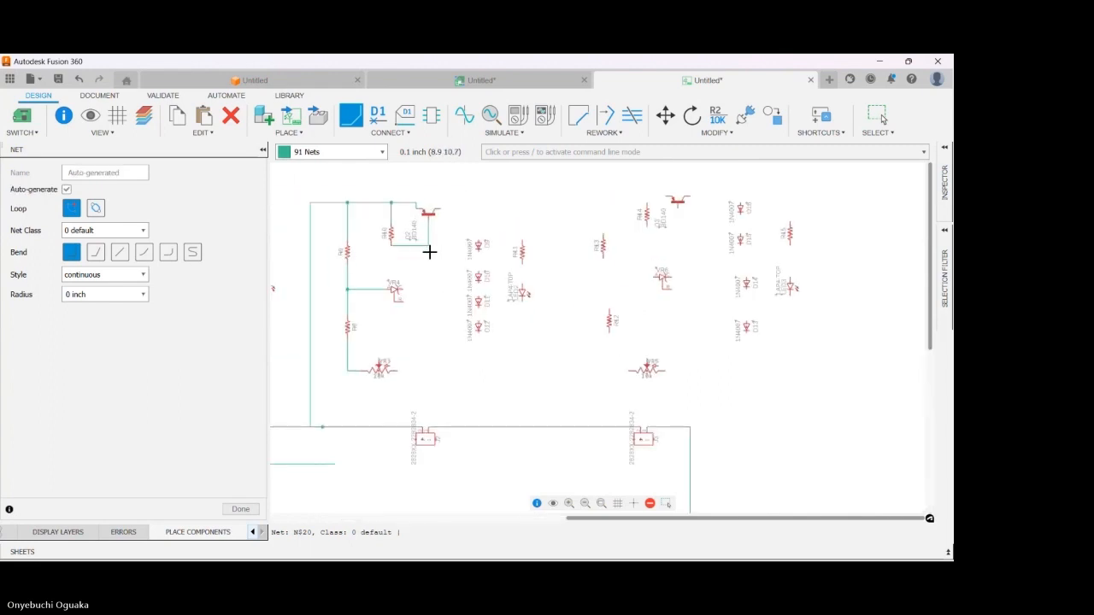
click(427, 248)
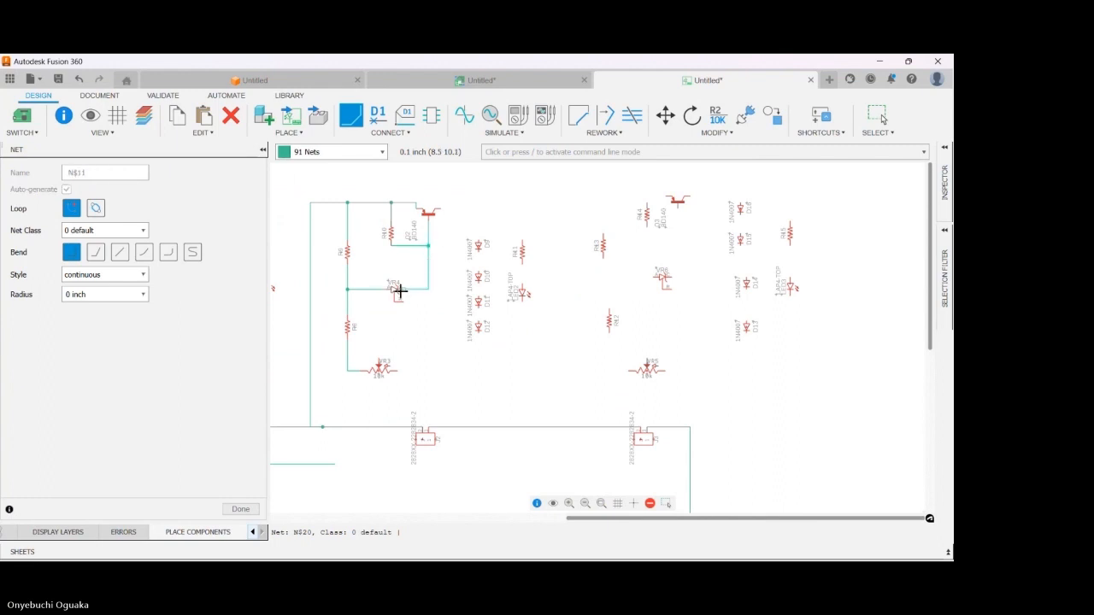
click(402, 289)
click(402, 301)
click(397, 368)
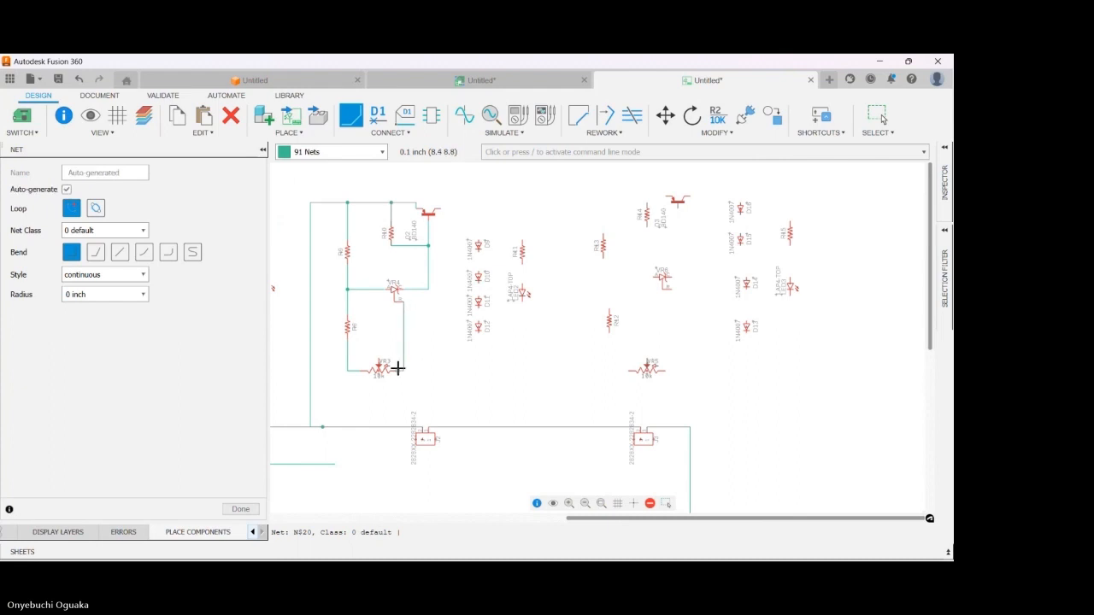
- Connect VR3's wiper to the vertical net between VR4's lower pin and VR3's right end
click(382, 358)
key(Escape)
click(380, 359)
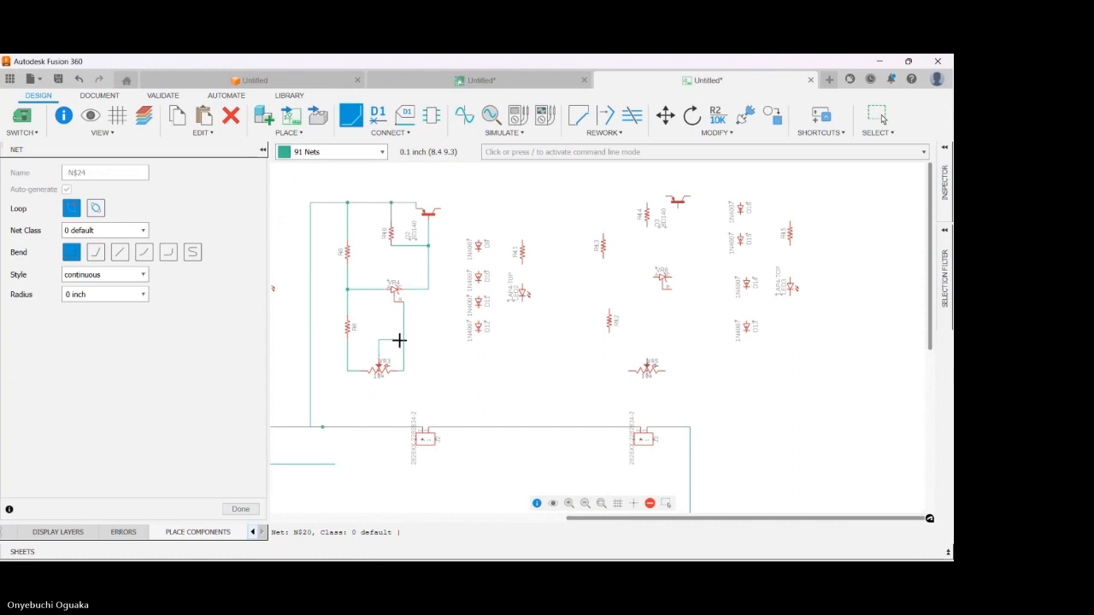
click(402, 340)
- Move diodes D9 to D12 with R11 and LED2 closer to Q2, and bring R11 and LED2 nearer the diode column
scroll(363, 303, down, 5)
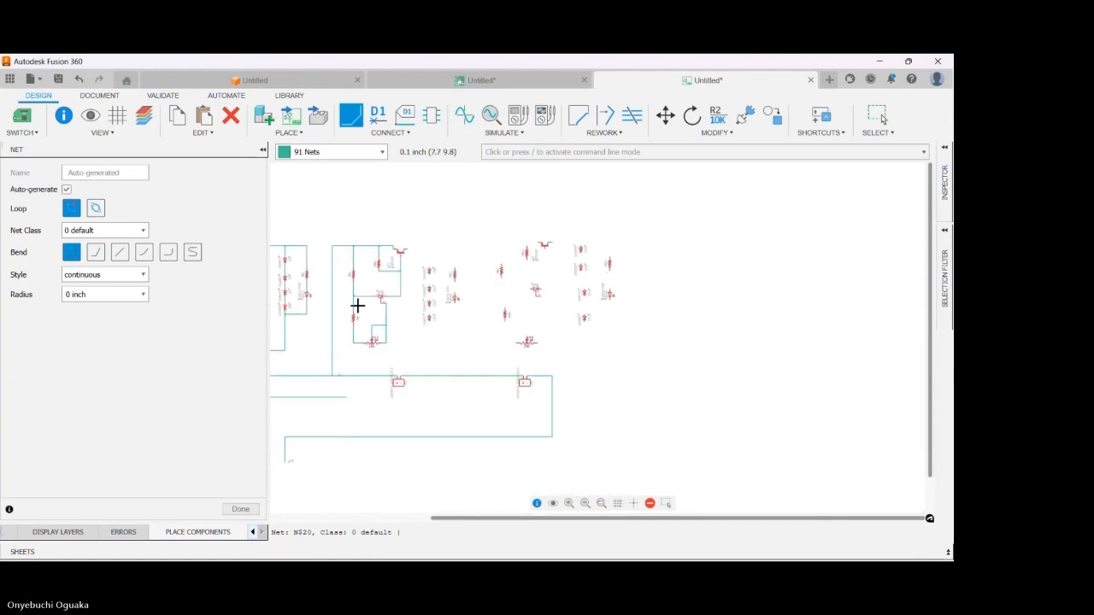
scroll(422, 272, up, 5)
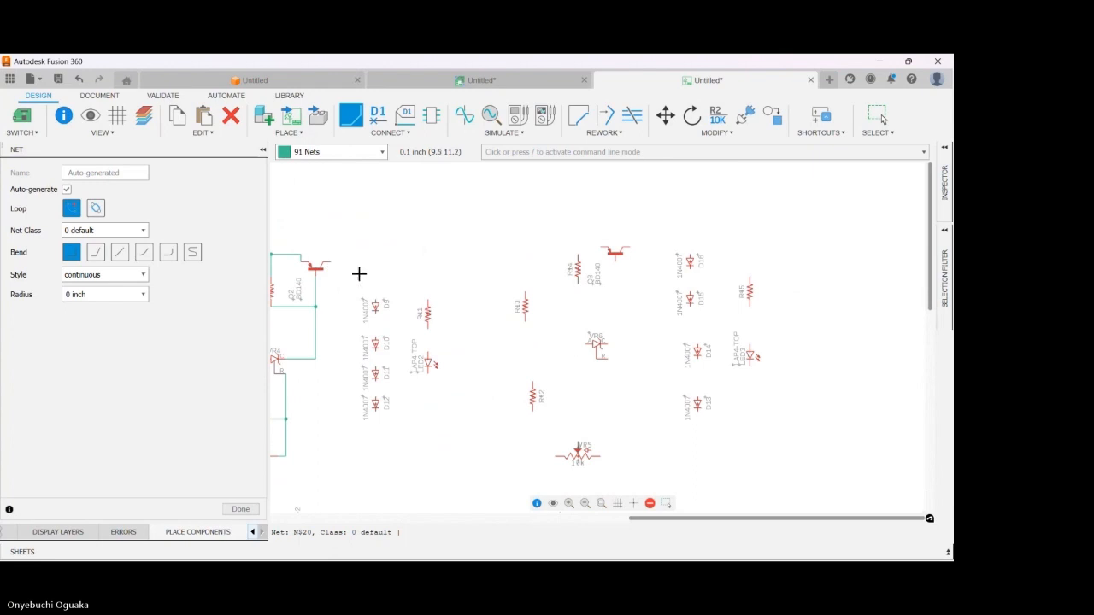
key(Escape)
drag(445, 428, 445, 428)
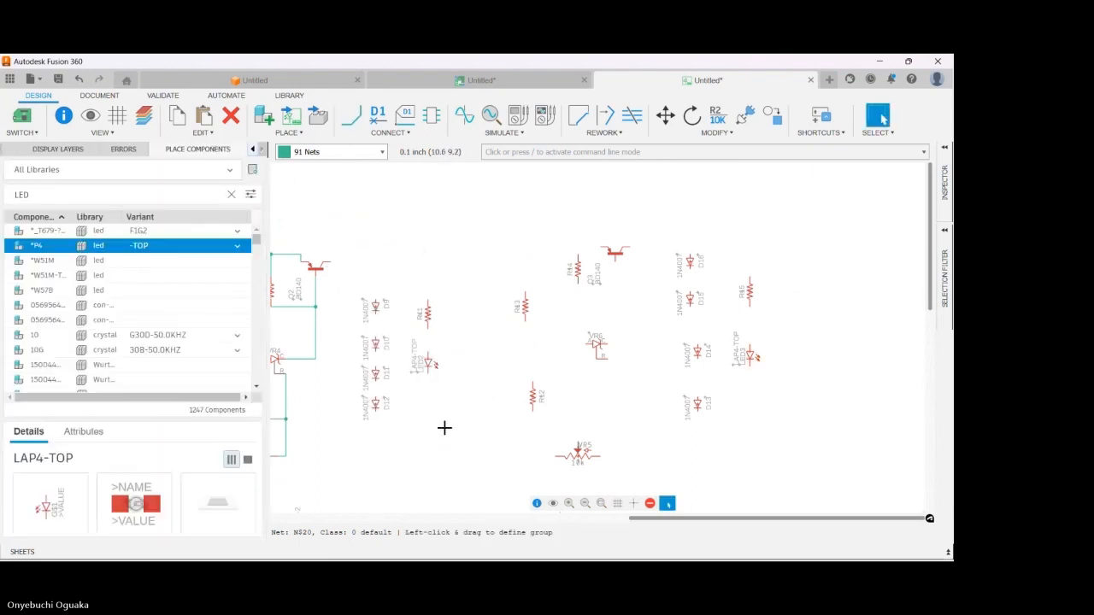
drag(375, 345, 359, 322)
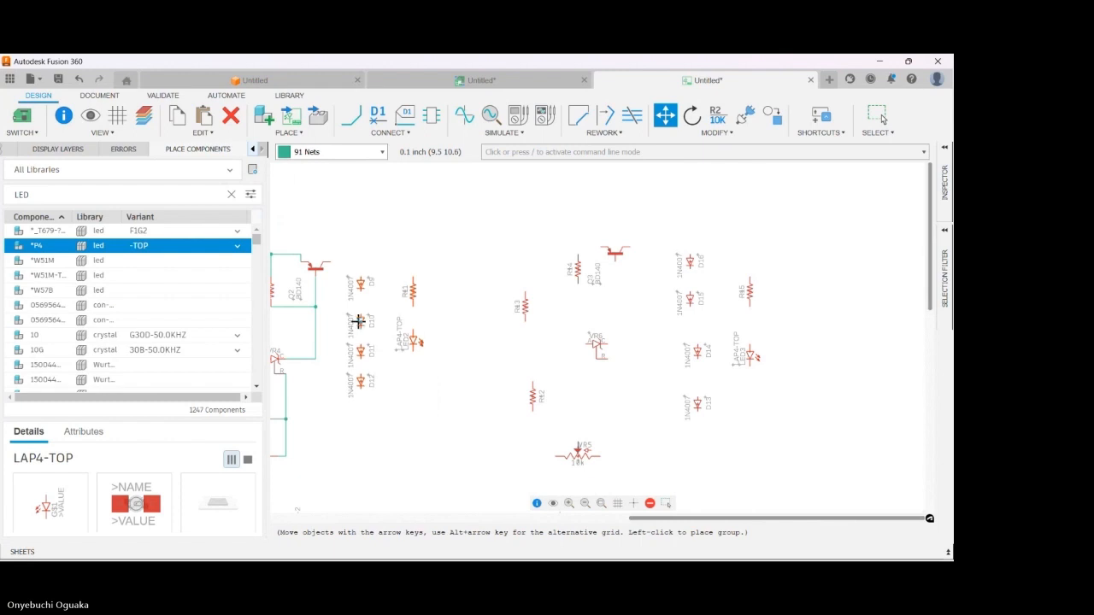
click(437, 324)
drag(445, 266, 405, 336)
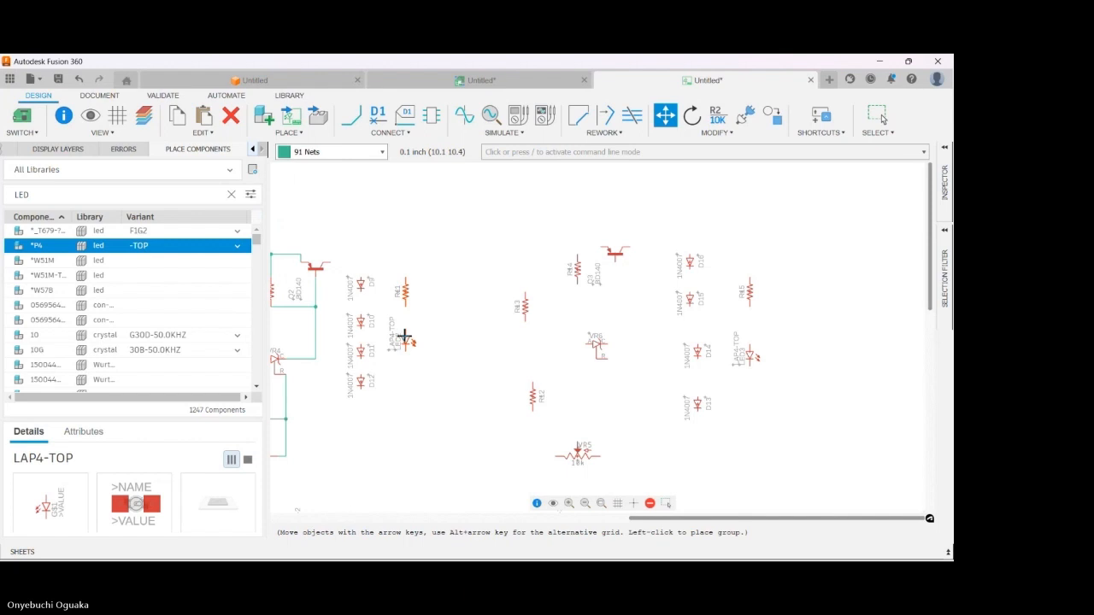
click(404, 336)
- Shift the second stage's components and internal wiring left, closer to the stage's vertical feed line
scroll(491, 293, down, 3)
scroll(488, 293, up, 1)
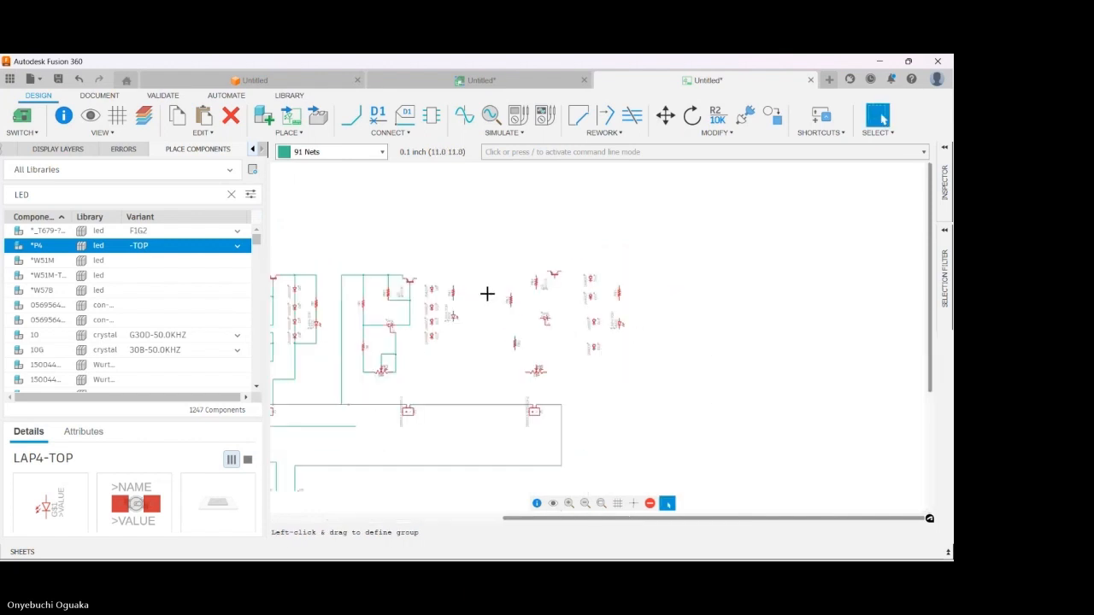
scroll(487, 293, down, 2)
drag(400, 271, 472, 360)
scroll(418, 326, up, 5)
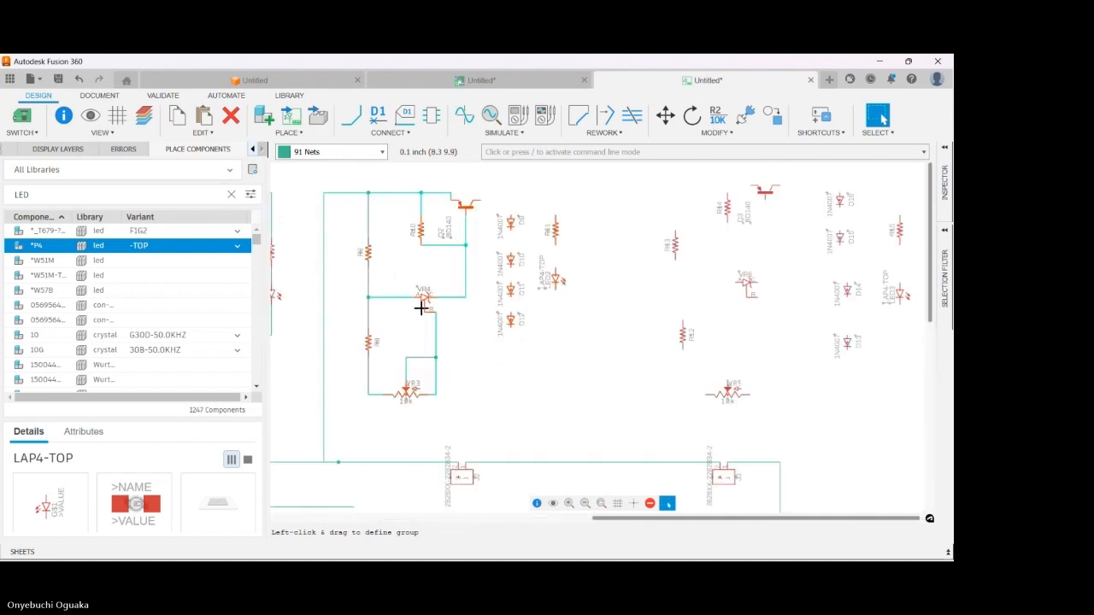
key(m)
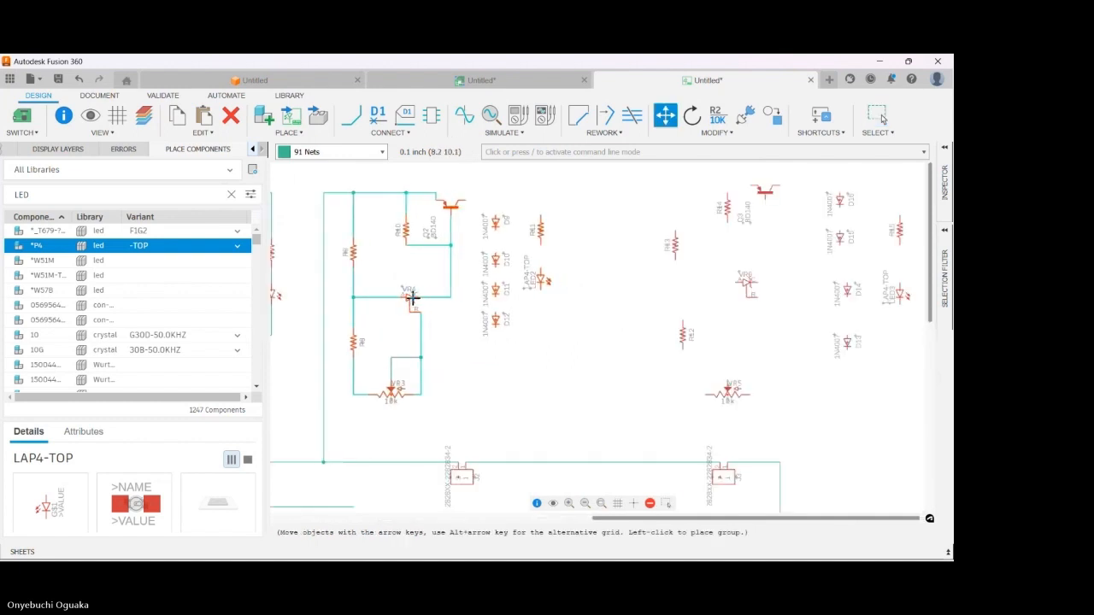
key(Escape)
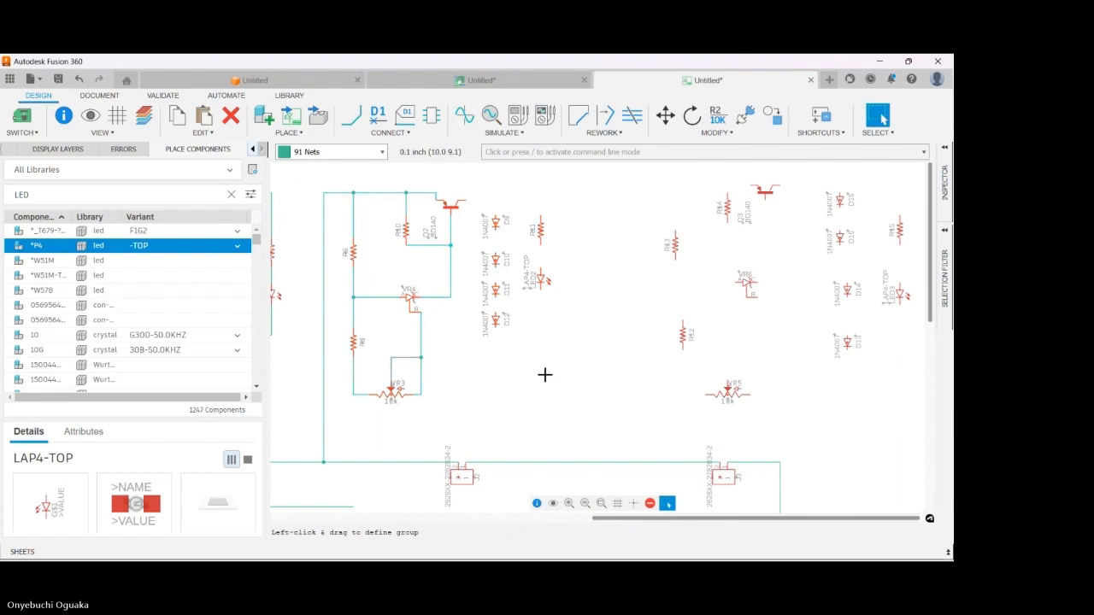
- Move the parts and wiring to the right of R9 and R8 in the second stage closer to those two resistors
drag(375, 174, 559, 421)
key(m)
key(Escape)
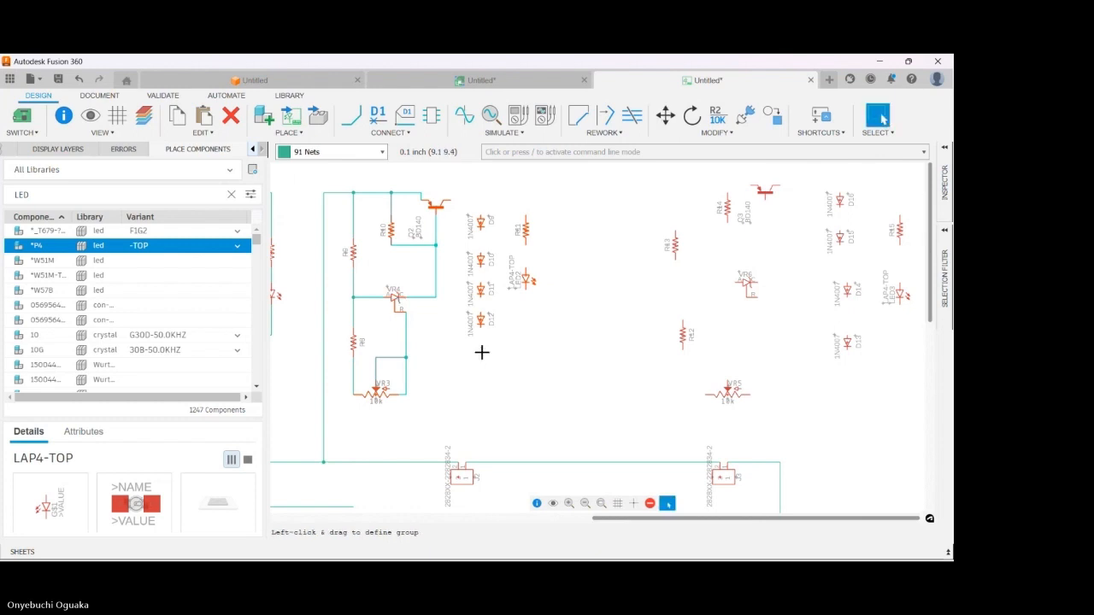
- Wire Q2's right terminal to the top of D9 and connect diodes D9, D10, D11 and D12 in series
click(350, 114)
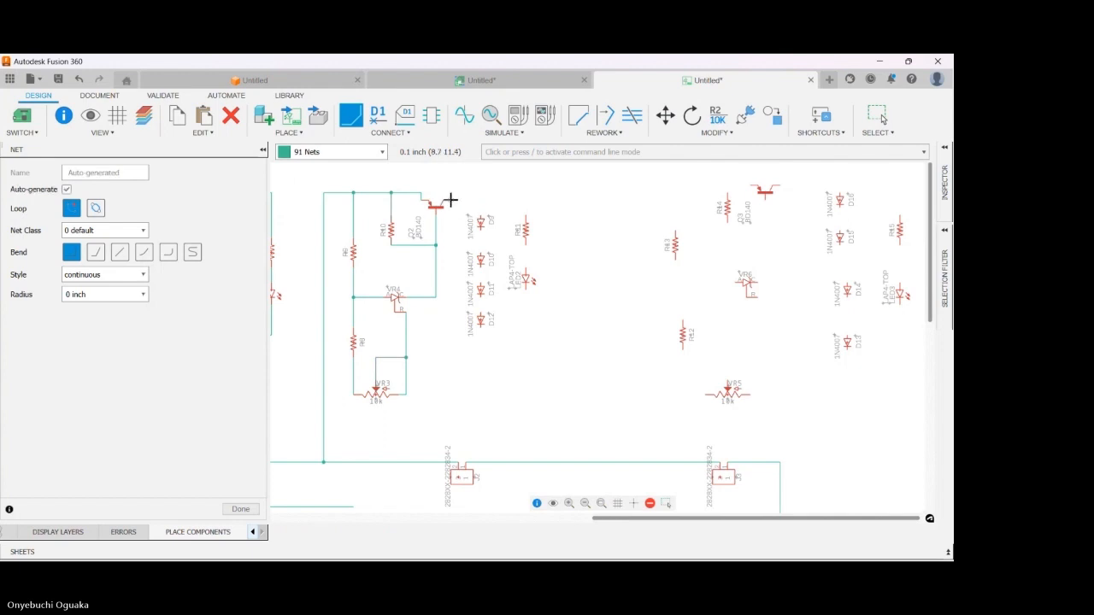
click(448, 201)
click(482, 216)
click(481, 236)
click(482, 254)
click(481, 270)
click(482, 285)
click(481, 299)
click(483, 315)
- Run D12's lower end down to the line beside J2 and connect the node above D9 to the top of R11
click(480, 326)
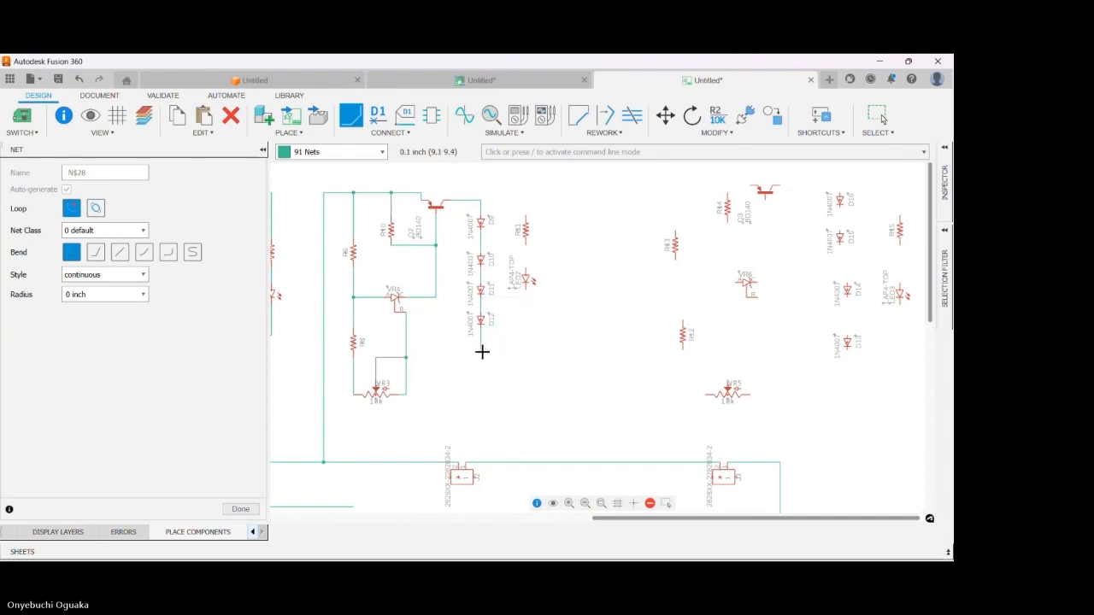
click(482, 463)
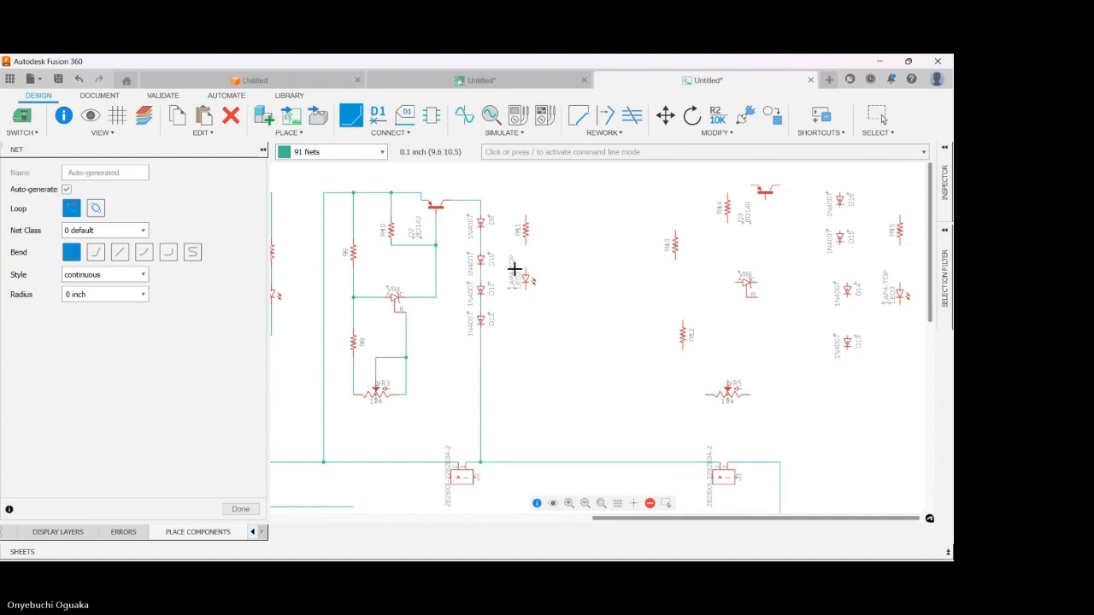
click(481, 199)
click(526, 216)
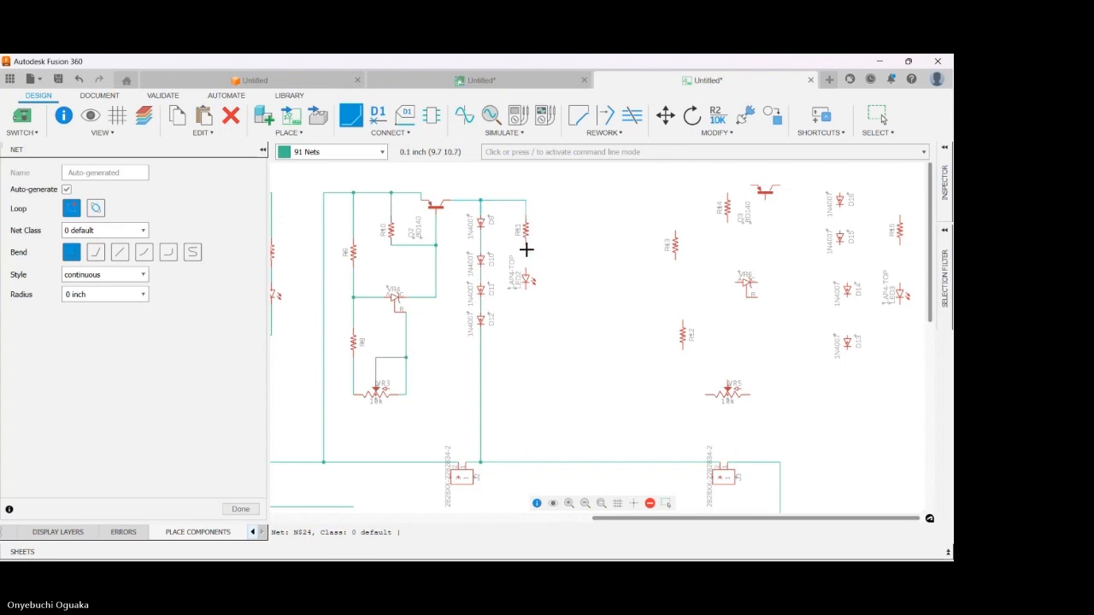
- Connect R11's lower end to LED2 and run LED2's lower end down and across to the line below D12
click(525, 241)
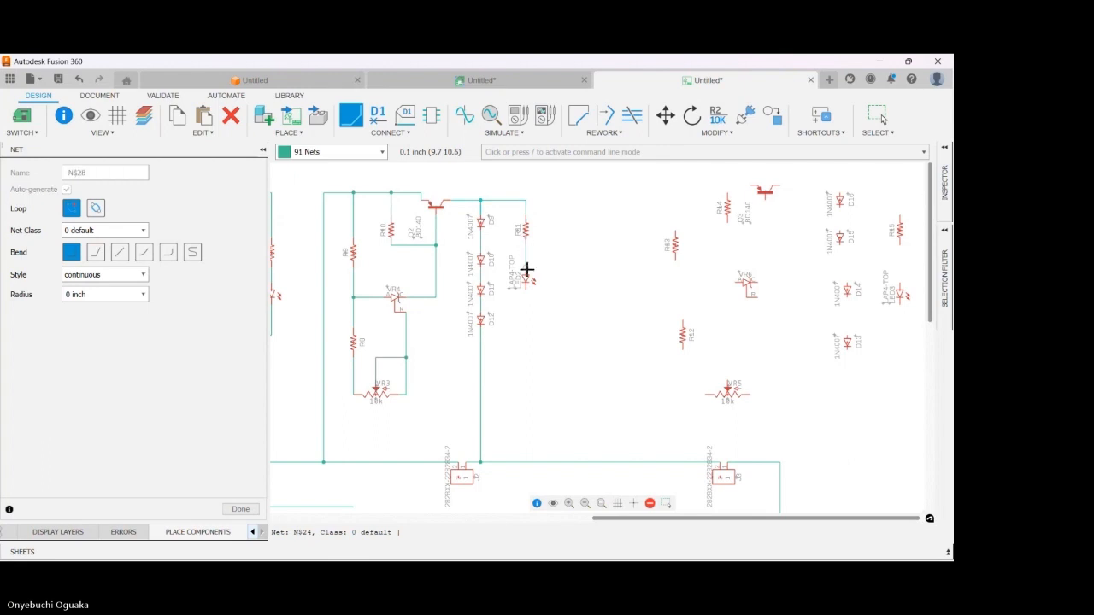
click(526, 271)
click(522, 287)
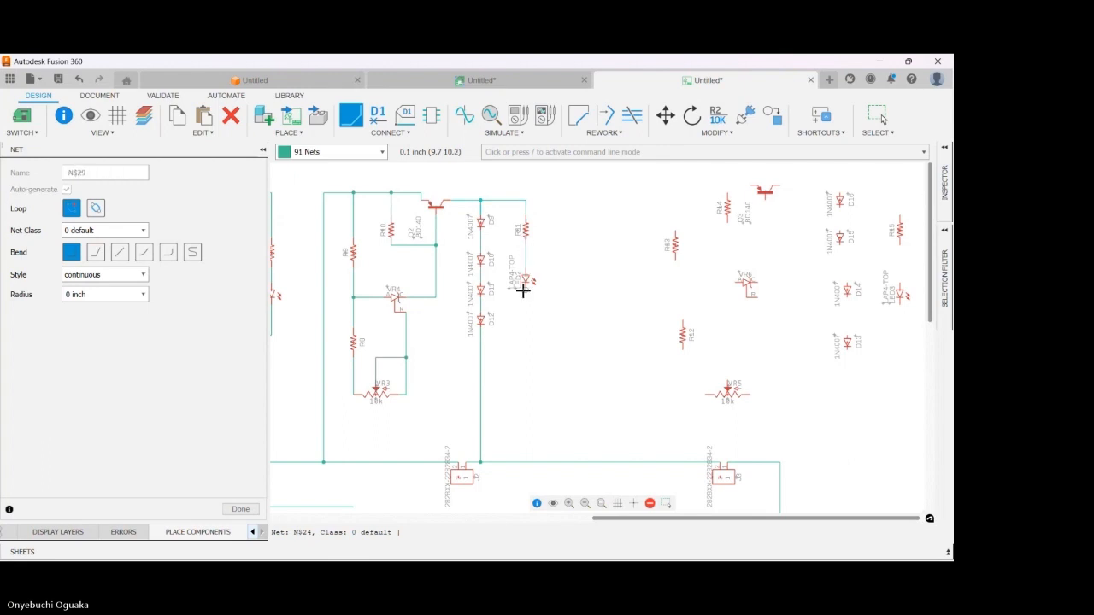
click(480, 348)
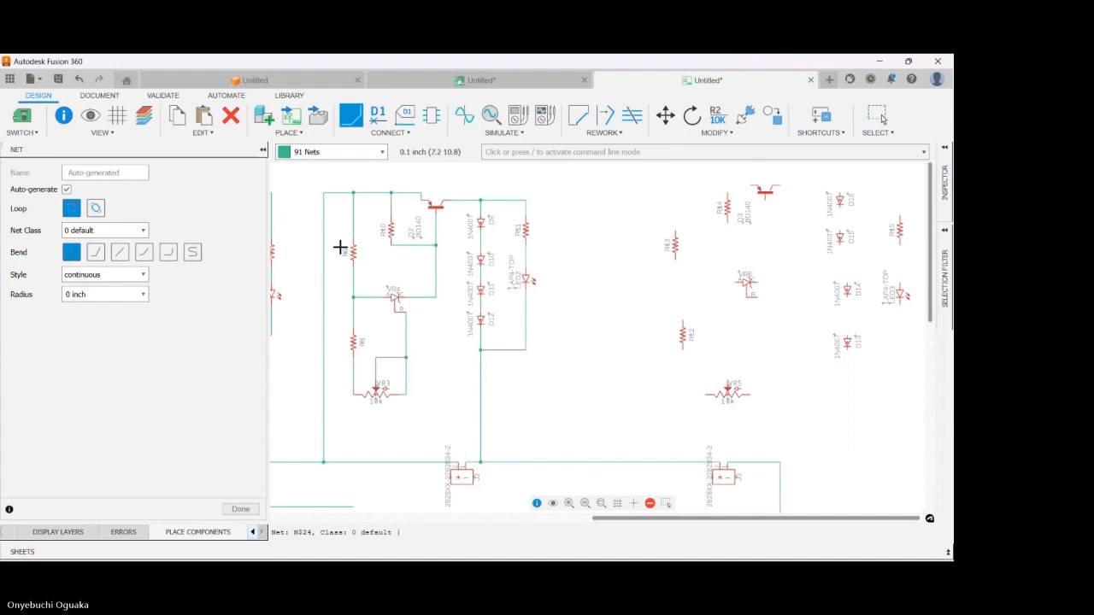
- Move Q2 up slightly to line up its left terminal with the second stage's top feed line
click(882, 119)
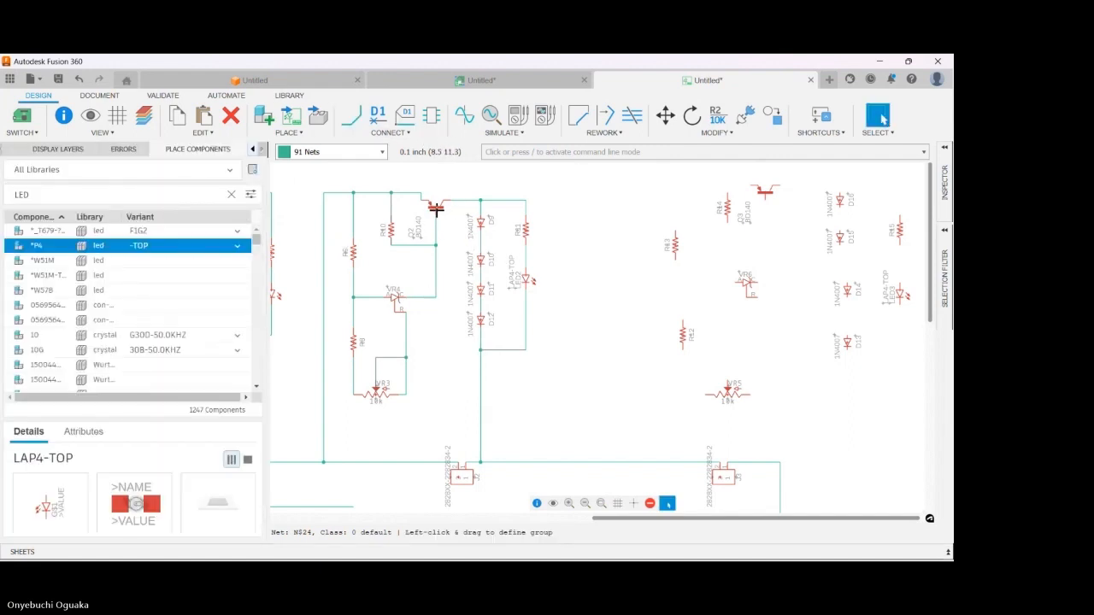
key(m)
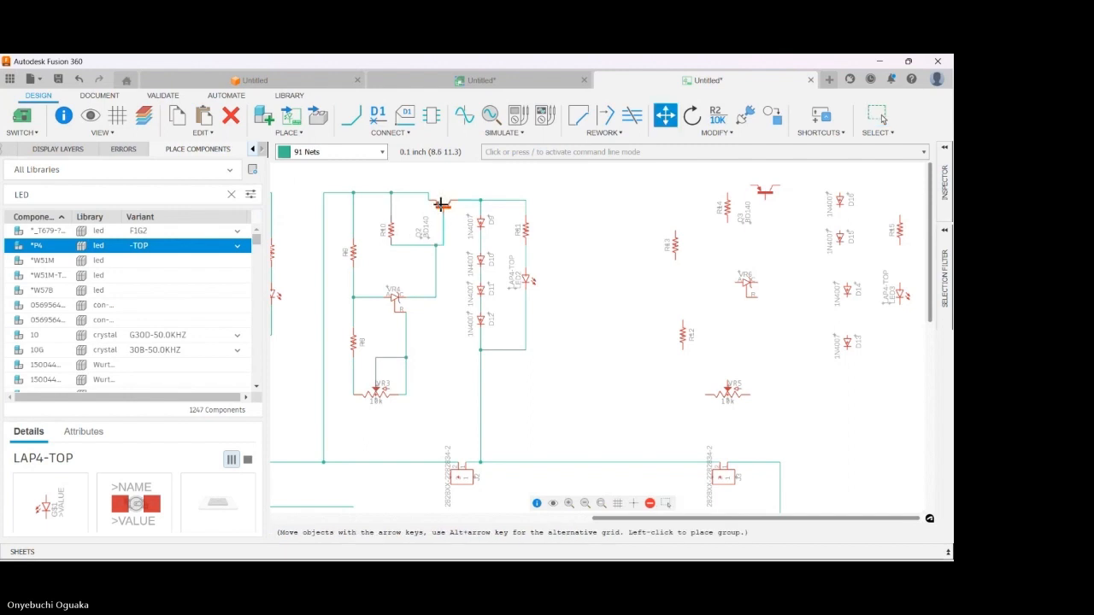
click(436, 198)
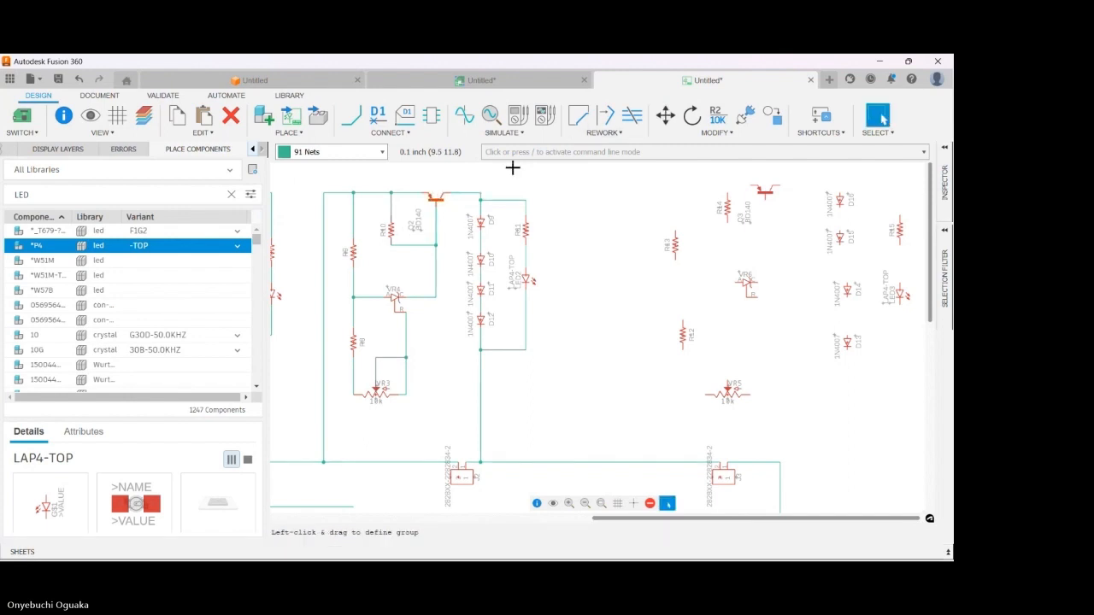
- Run a feed line from the horizontal line between J2 and J3 up and across to Q3's left terminal
scroll(388, 255, down, 3)
scroll(387, 255, down, 5)
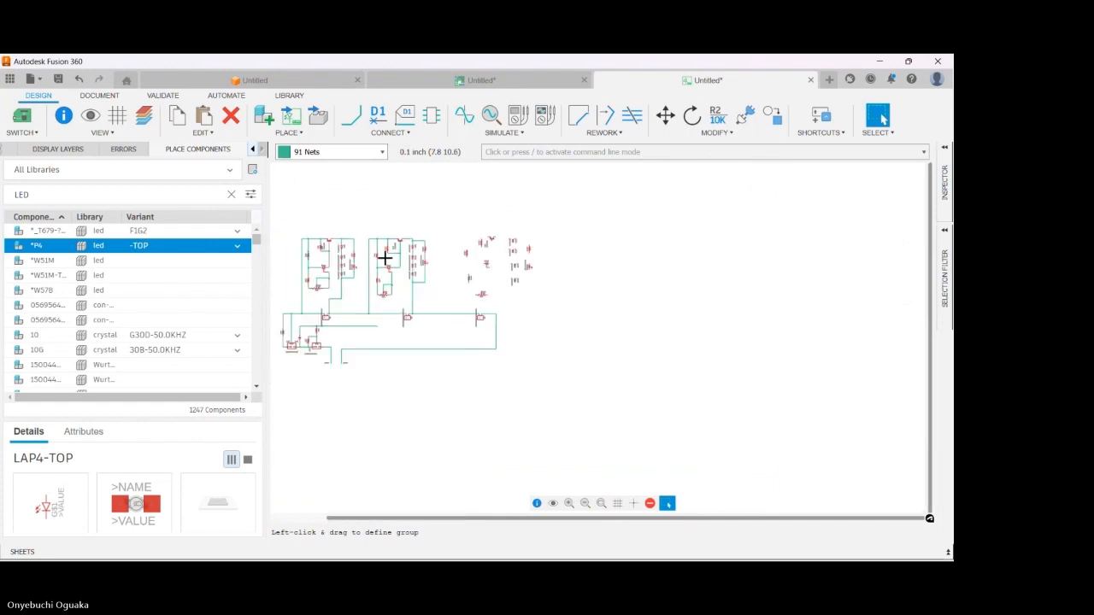
scroll(462, 261, up, 6)
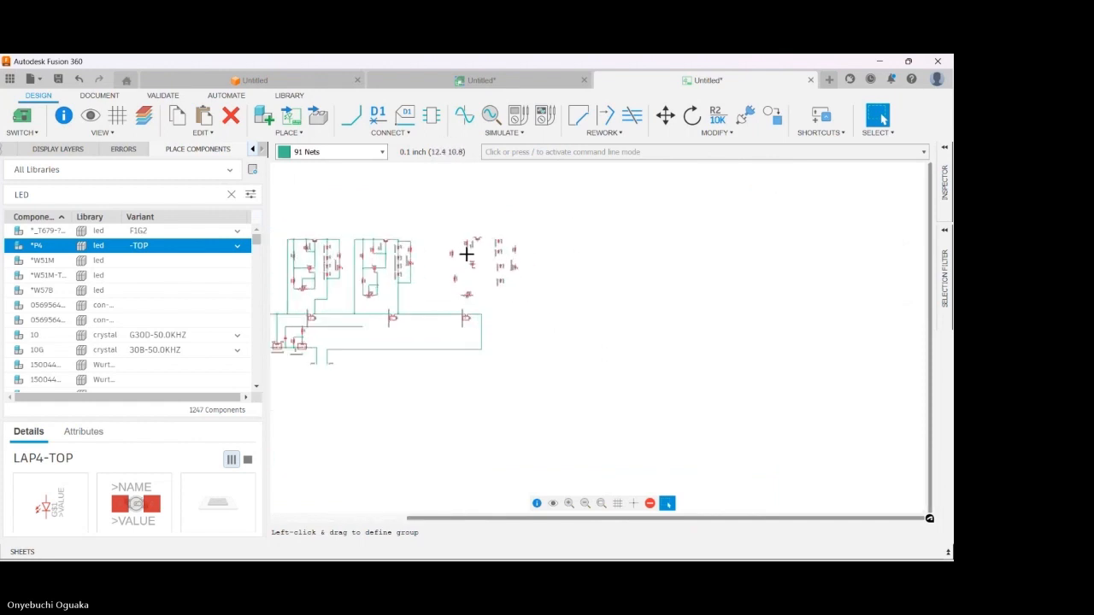
scroll(491, 212, down, 4)
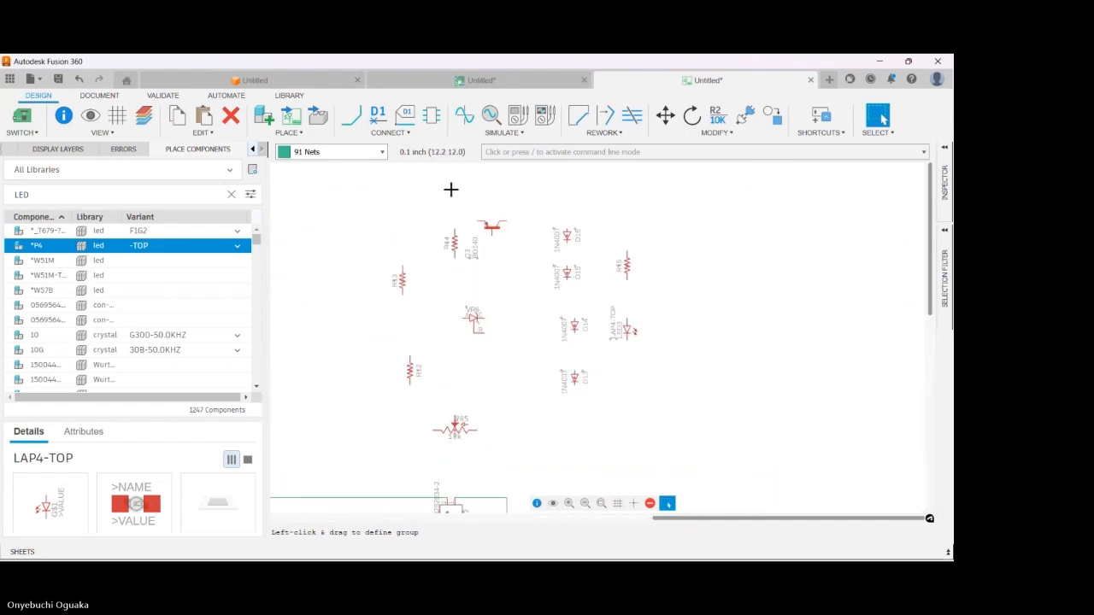
scroll(359, 395, up, 1)
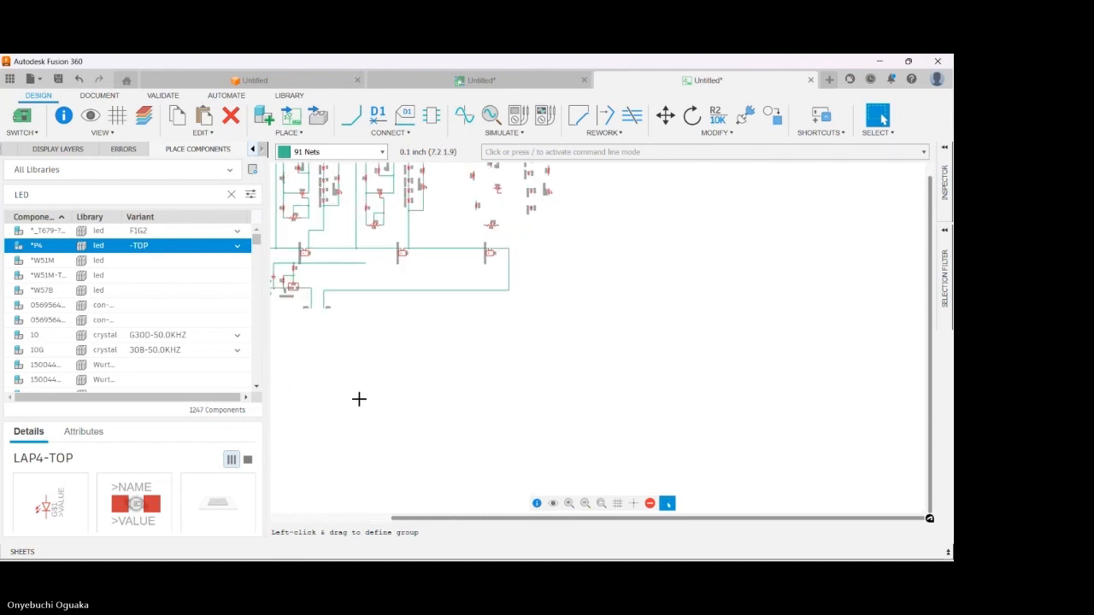
scroll(358, 382, down, 1)
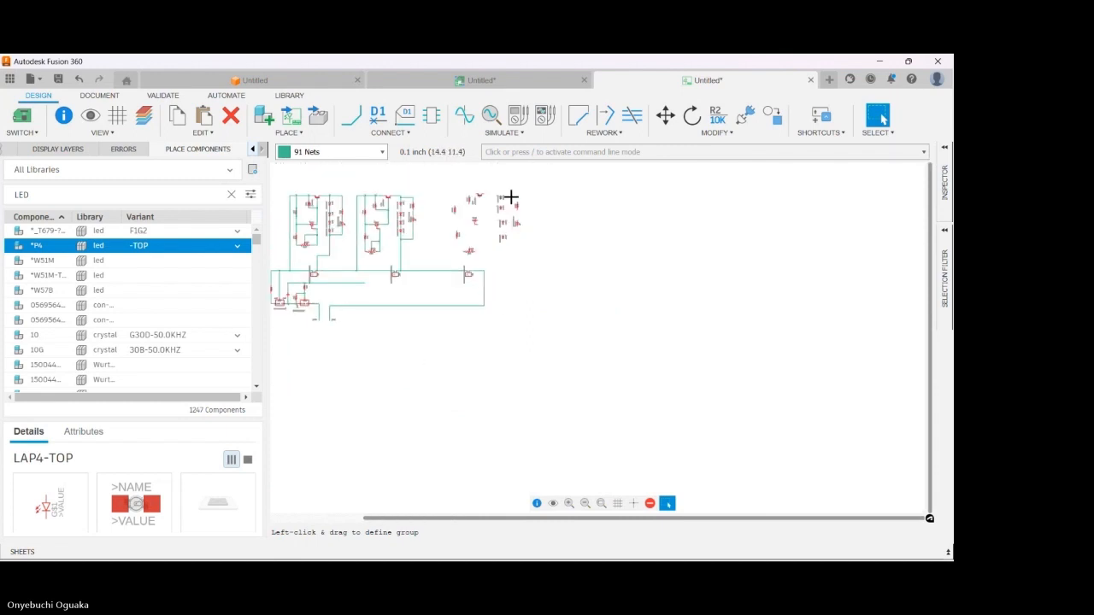
scroll(325, 403, down, 2)
scroll(399, 293, up, 5)
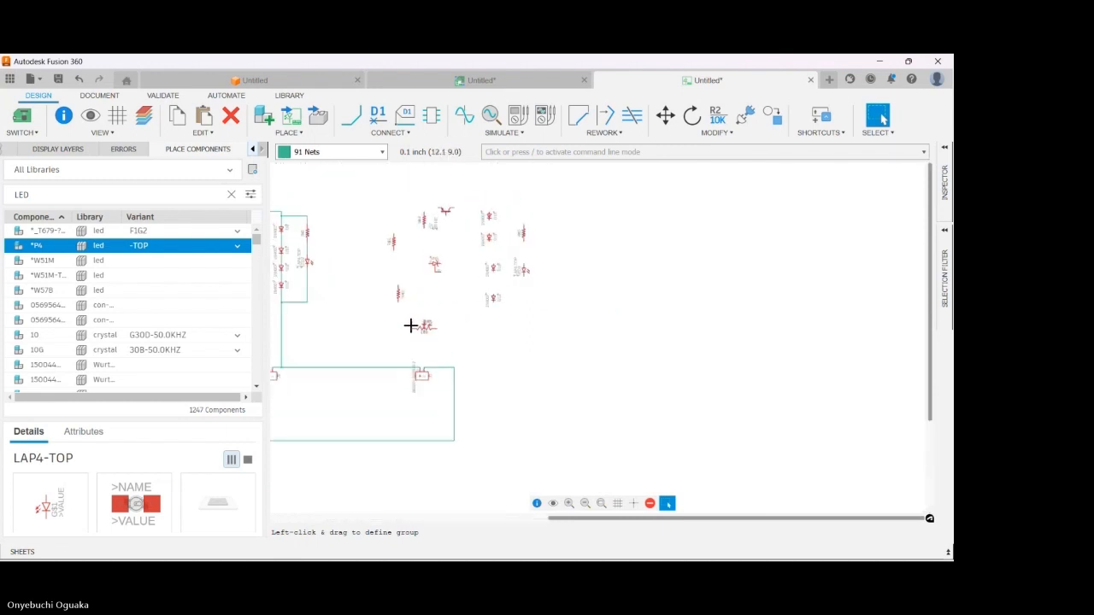
scroll(471, 291, down, 3)
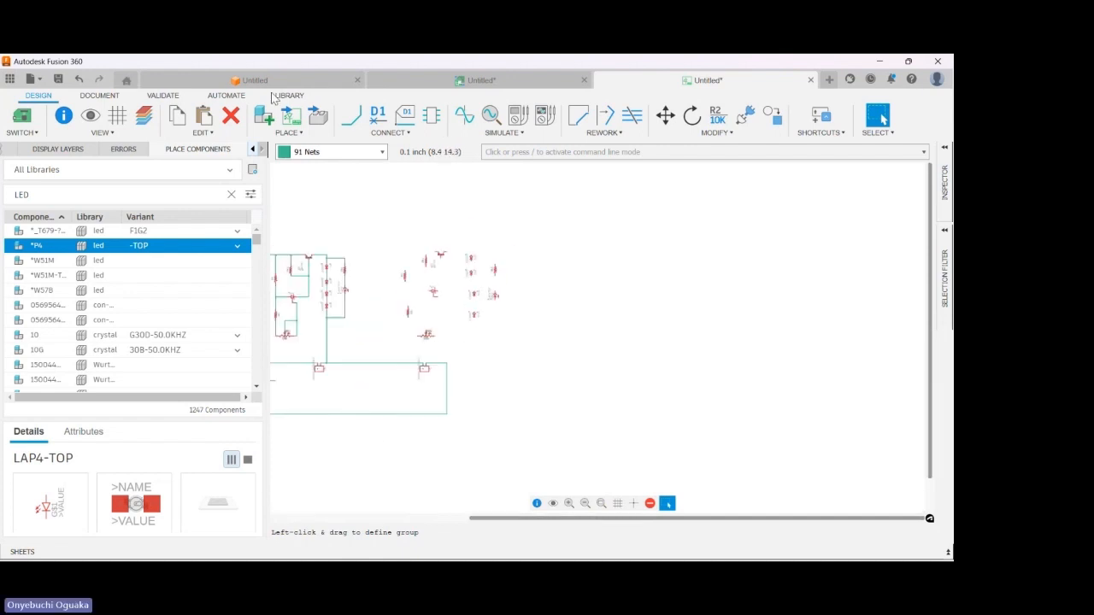
click(351, 115)
click(365, 361)
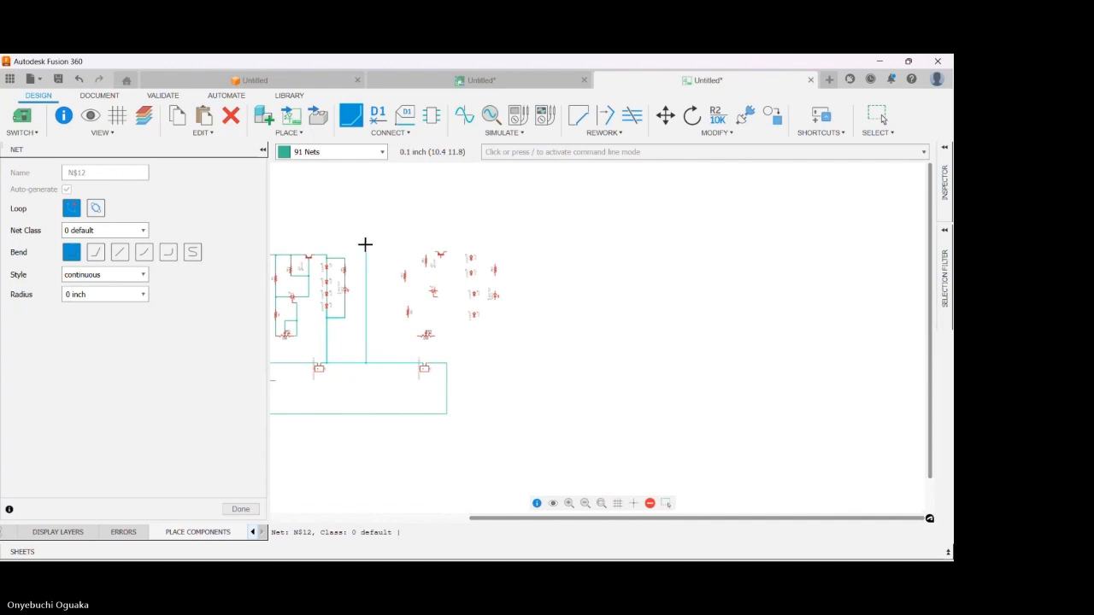
scroll(432, 253, up, 3)
click(440, 254)
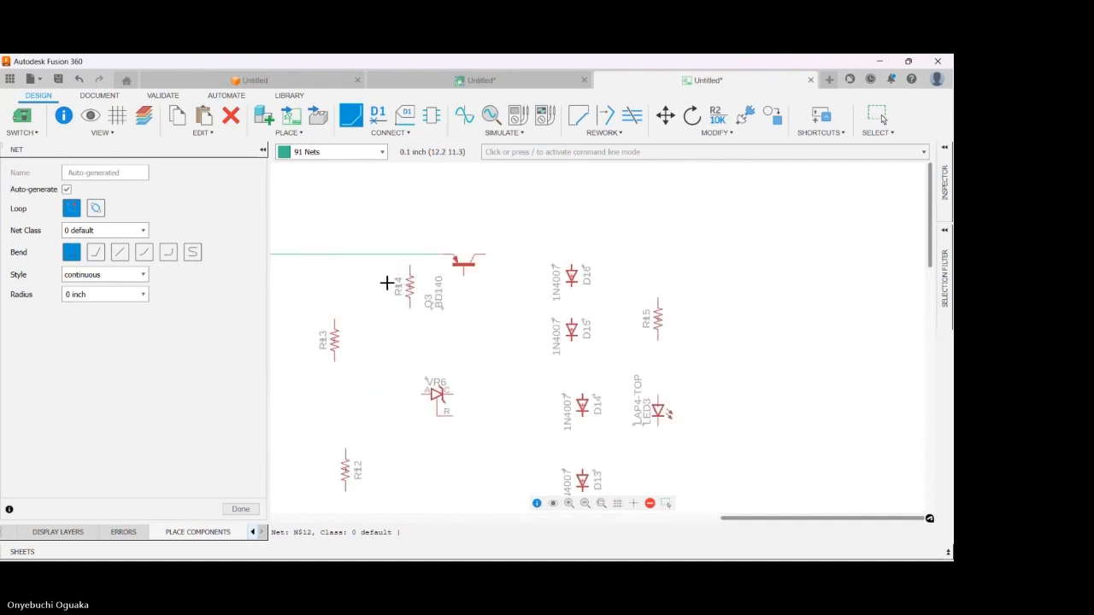
- Wire Q3's right terminal to the top of D16 and connect the node above D16 to the top of R15
click(486, 256)
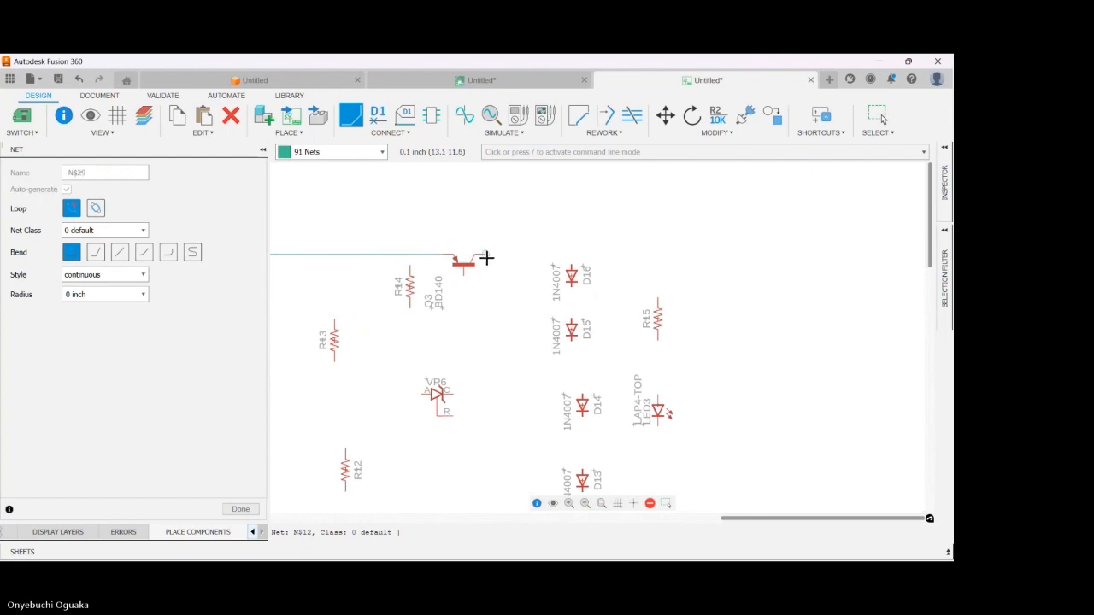
click(572, 267)
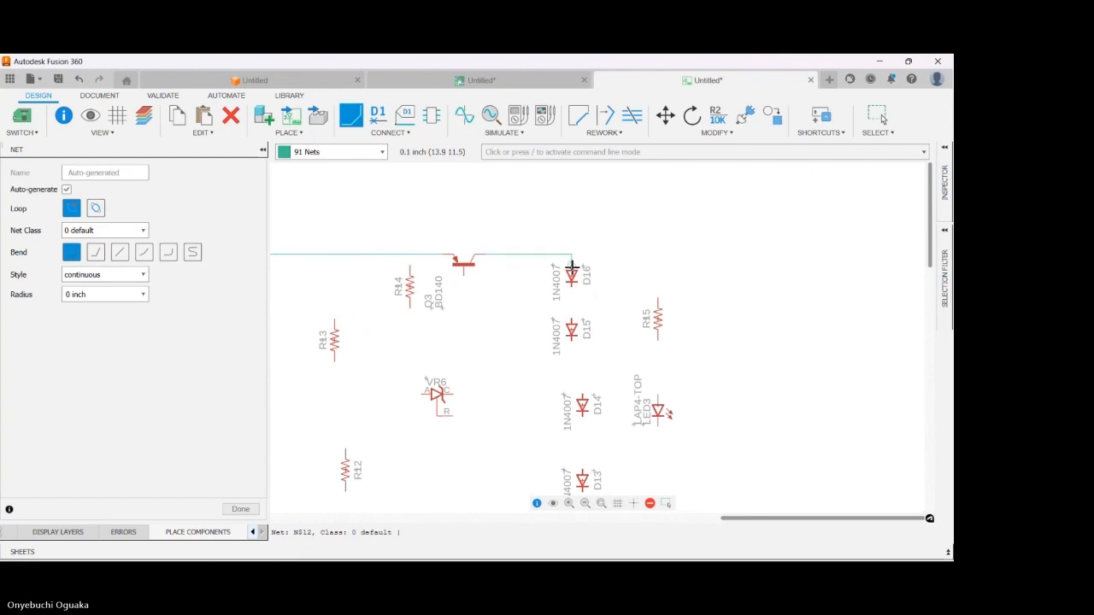
click(572, 256)
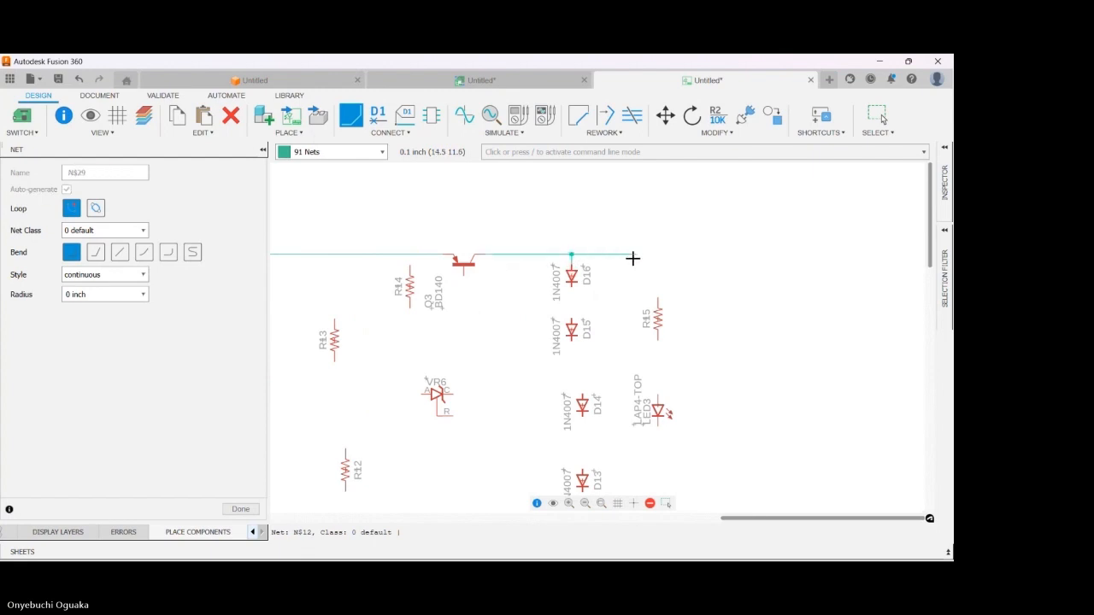
click(656, 294)
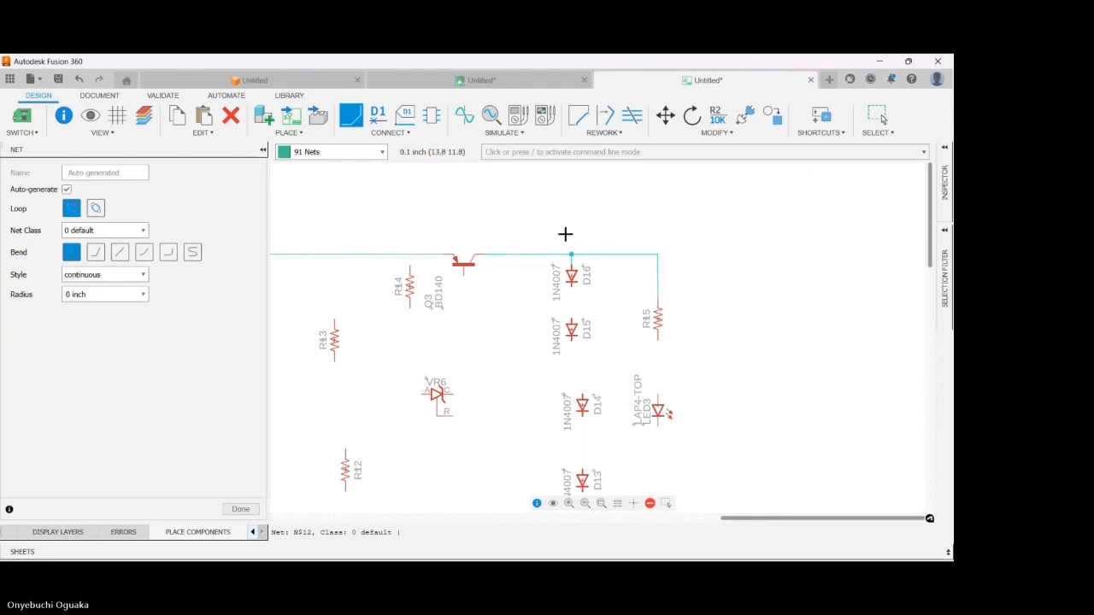
- Connect R15's lower end to LED3 and run LED3's lower end down and across to the lower end of D13
scroll(564, 235, down, 3)
click(614, 294)
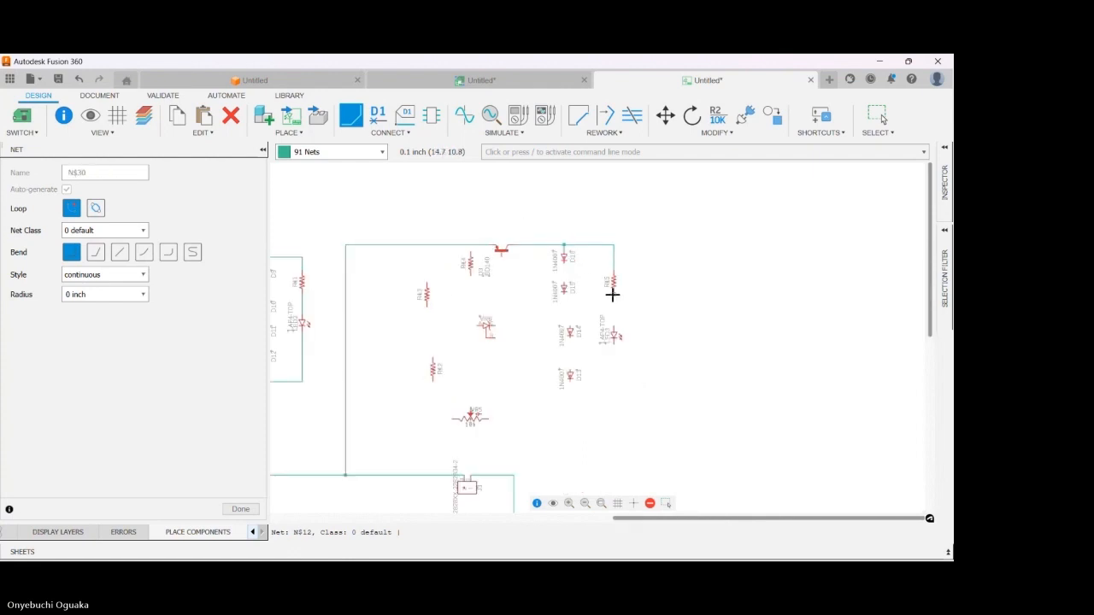
click(615, 336)
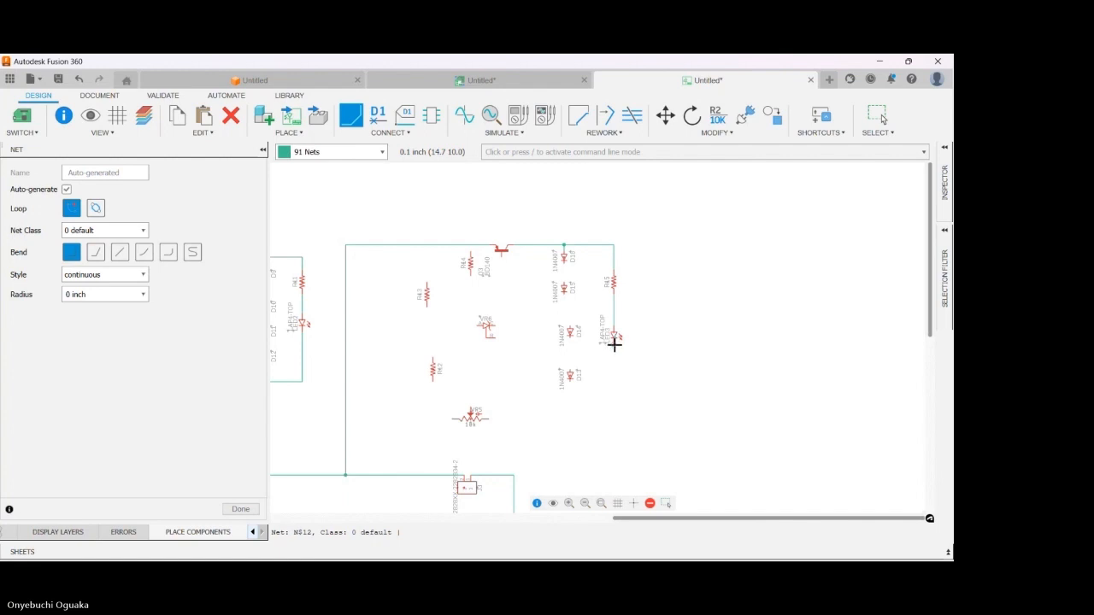
click(615, 344)
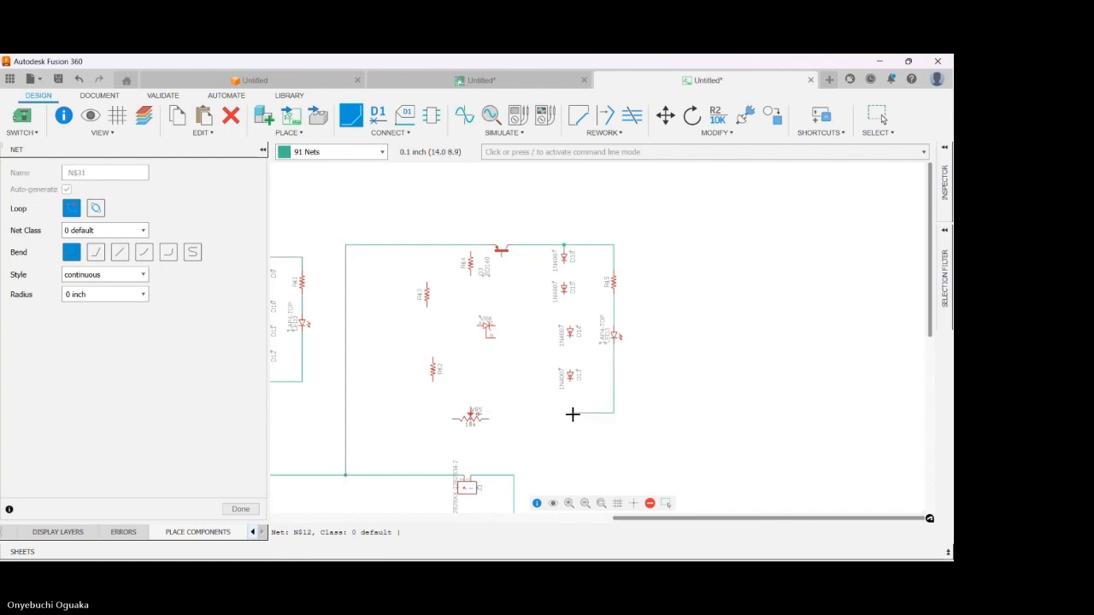
click(571, 414)
click(570, 379)
- Connect diodes D16, D15, D14 and D13 in series and align D16 and D15 vertically with D14 and D13
key(Escape)
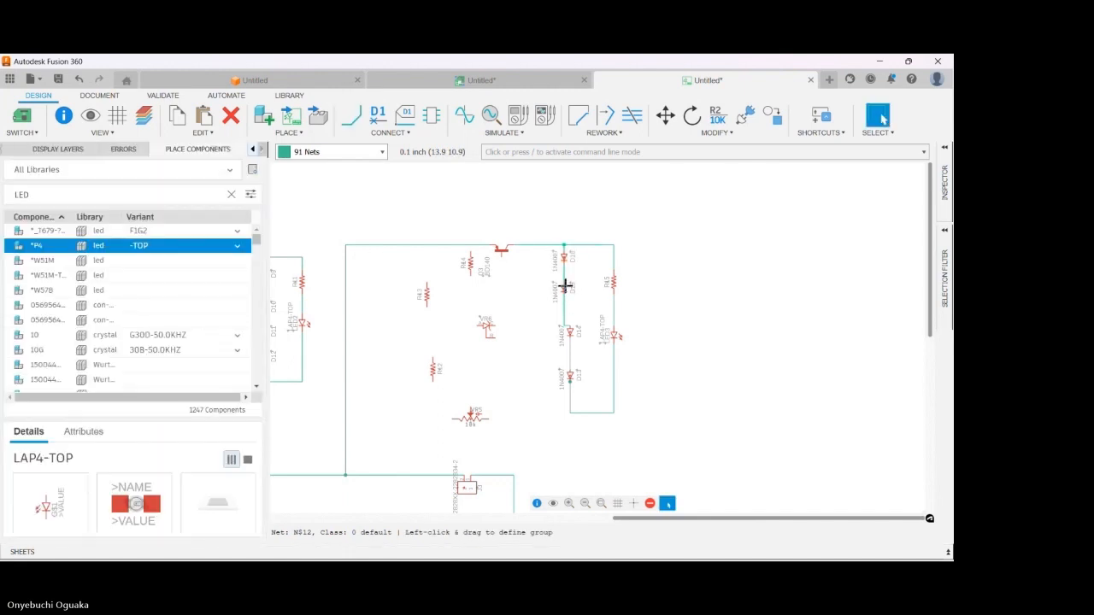
mouse_move(565, 286)
mouse_down()
mouse_move(565, 300)
mouse_move(564, 285)
mouse_move(571, 292)
mouse_up()
scroll(483, 301, down, 1)
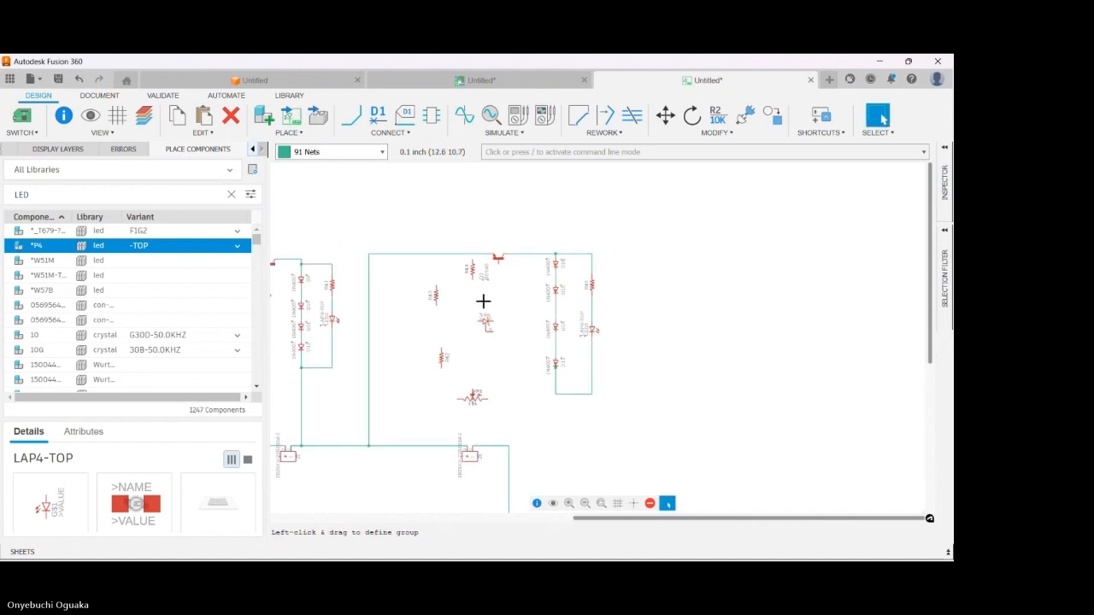
- Wire R14's lower end to Q3's base and its upper end to the third stage's top feed line
scroll(483, 301, up, 2)
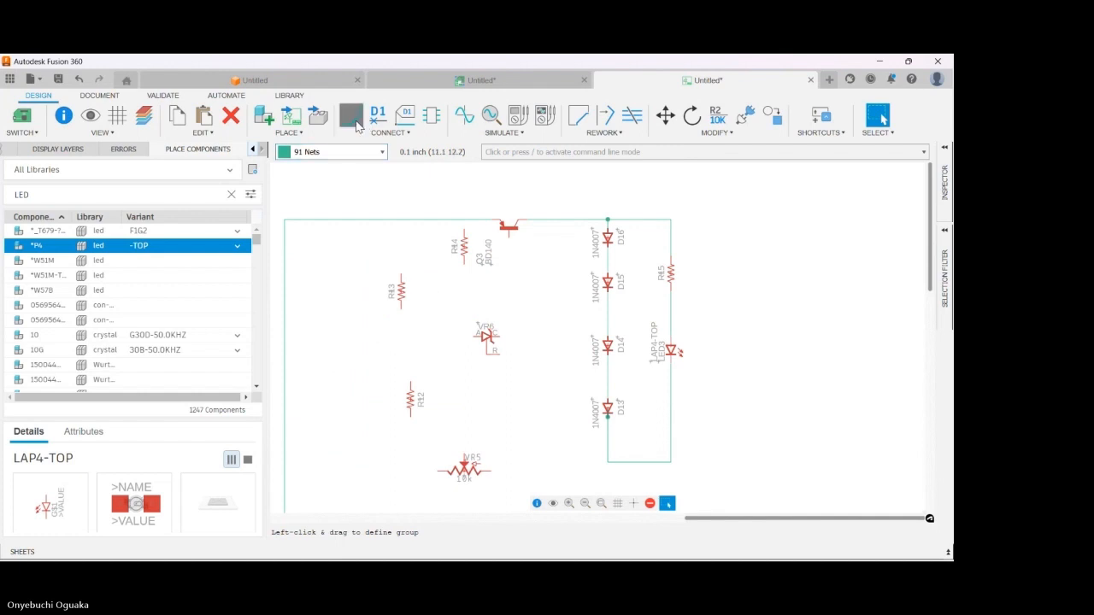
click(462, 263)
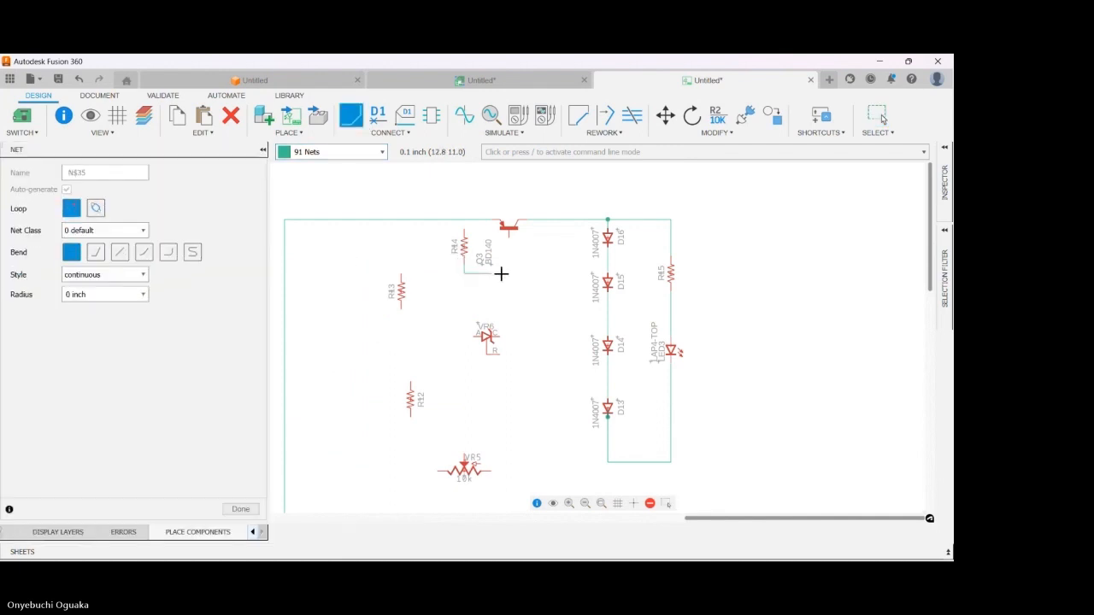
click(509, 231)
click(460, 230)
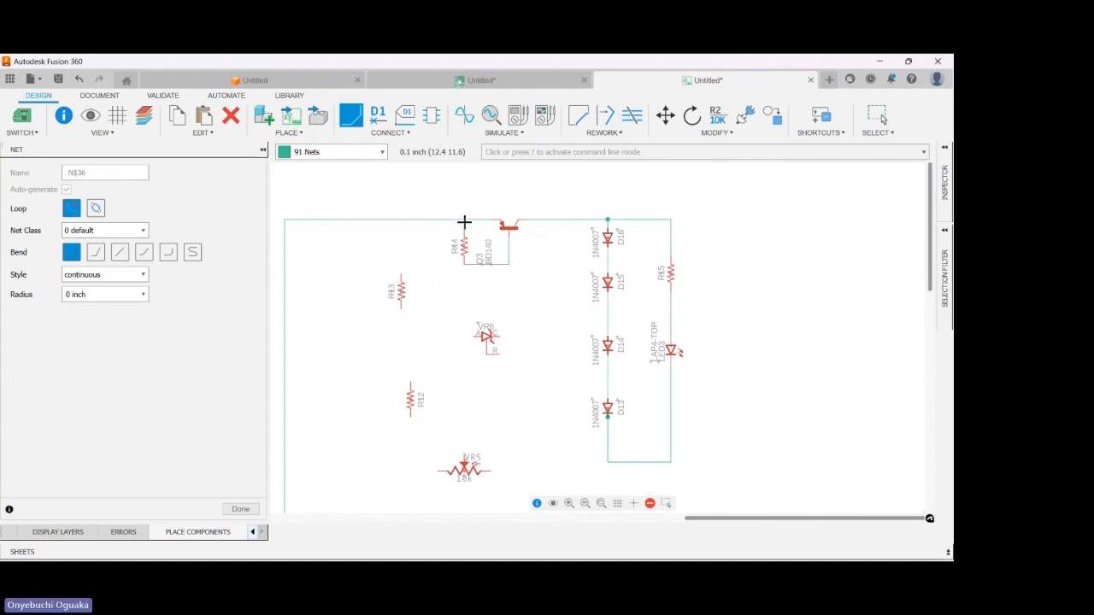
click(465, 219)
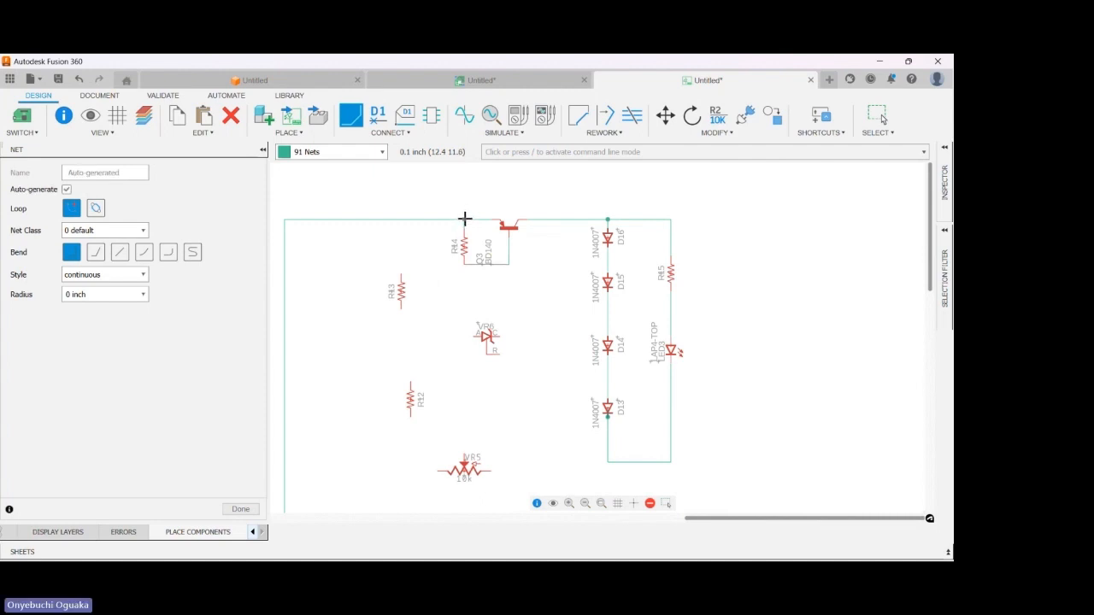
- Connect R13, R12 and VR5's left terminal in series down from the third stage's top feed line
click(402, 274)
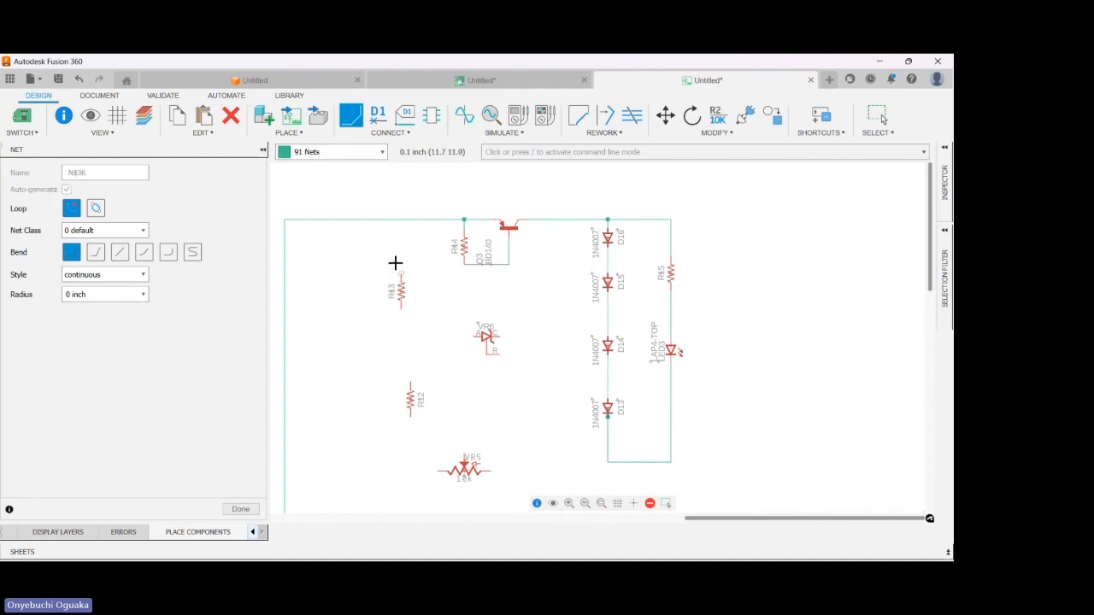
click(401, 220)
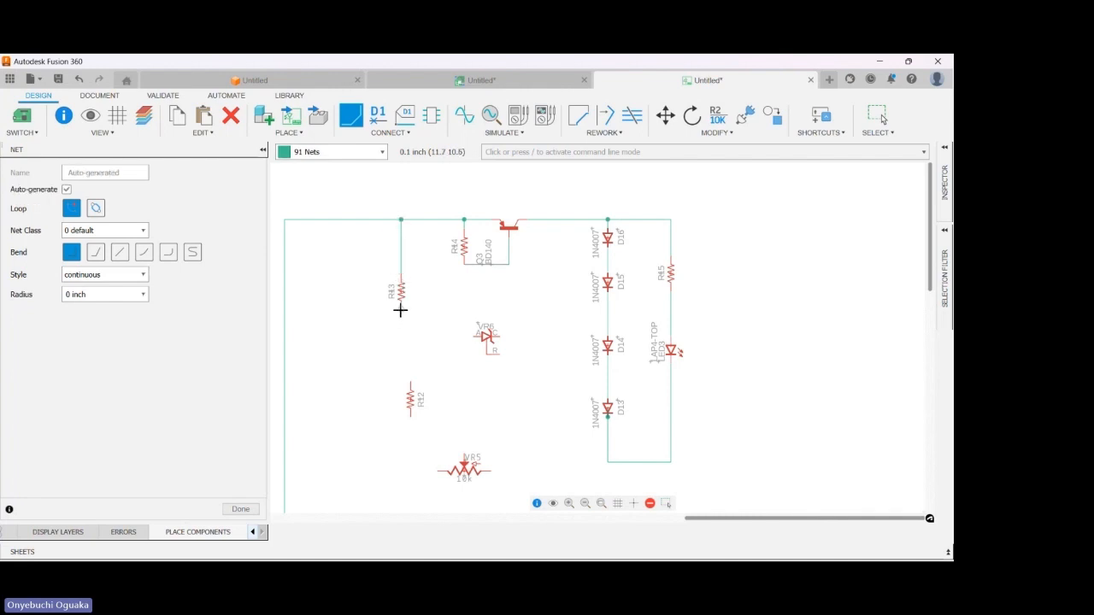
click(400, 308)
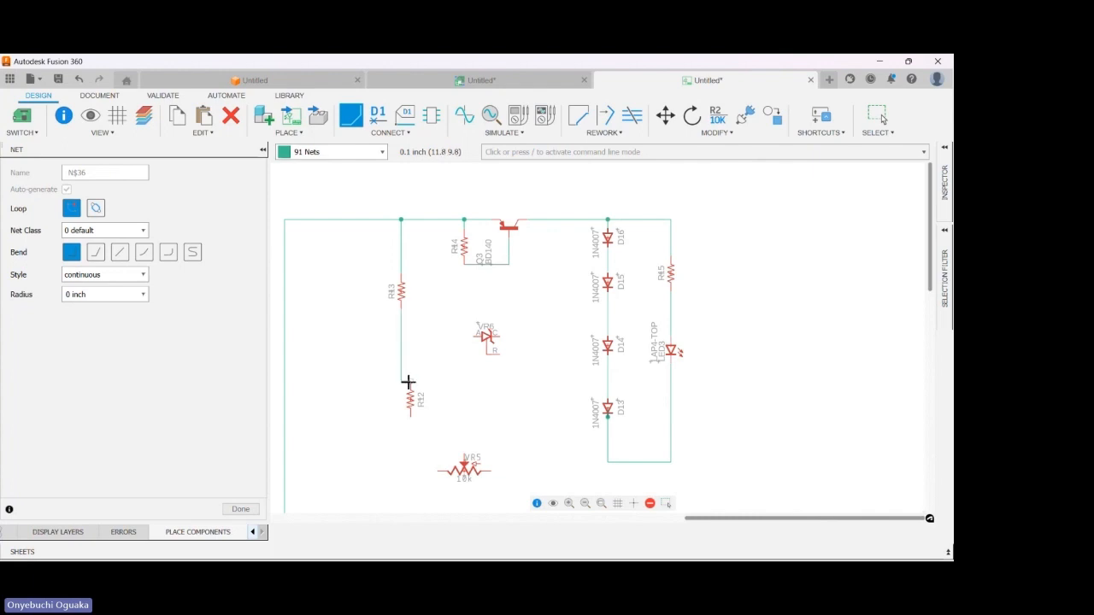
click(408, 382)
click(411, 414)
click(446, 470)
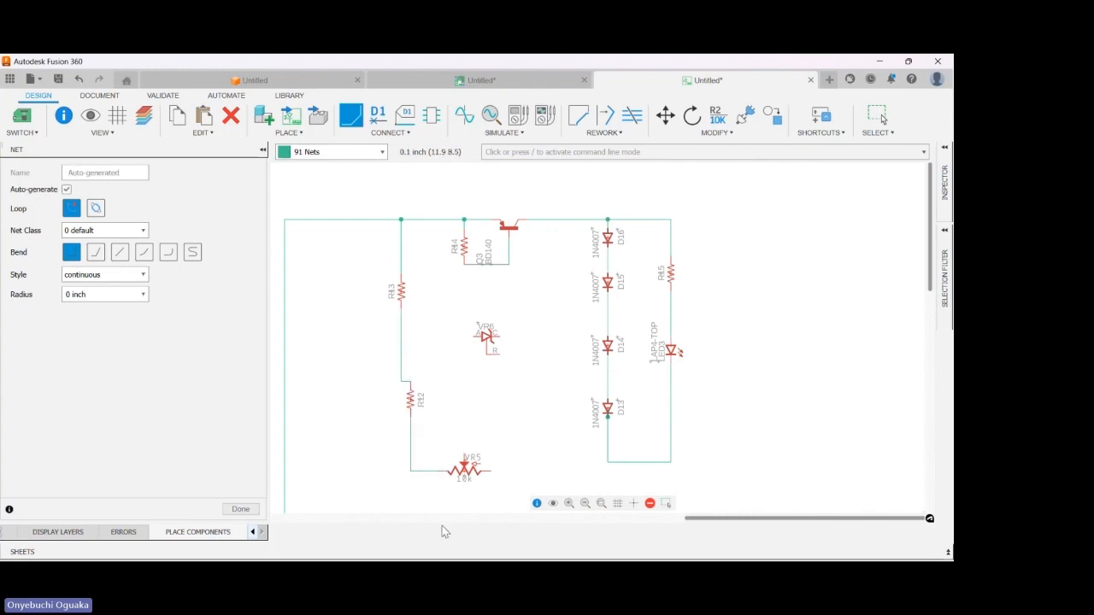
- Wire VR6's R terminal to VR5's right terminal and connect VR5's wiper to that line
click(500, 353)
click(492, 469)
click(464, 454)
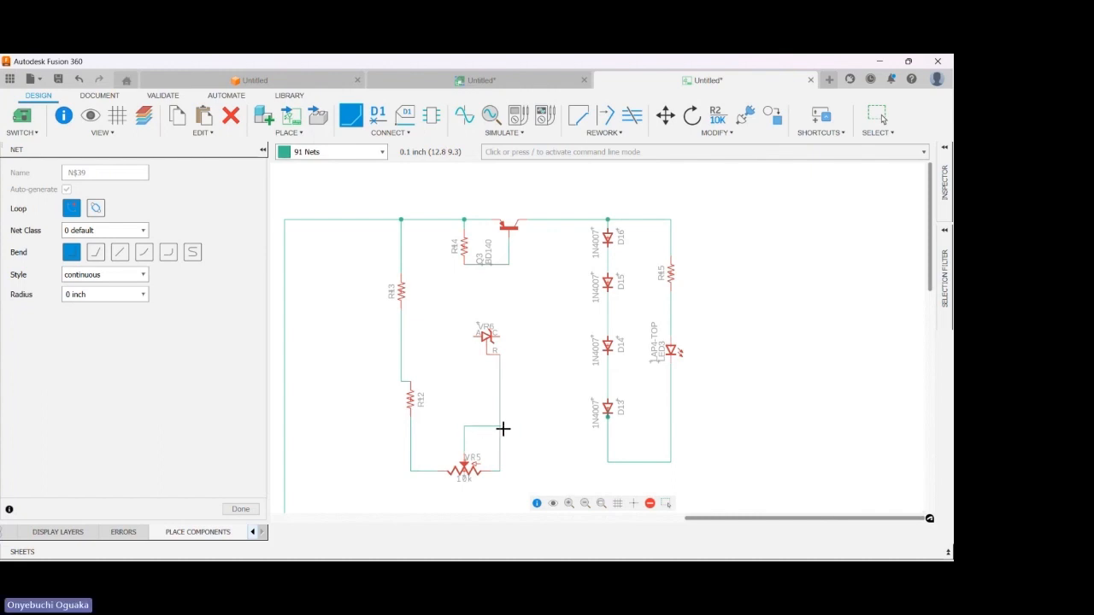
click(499, 425)
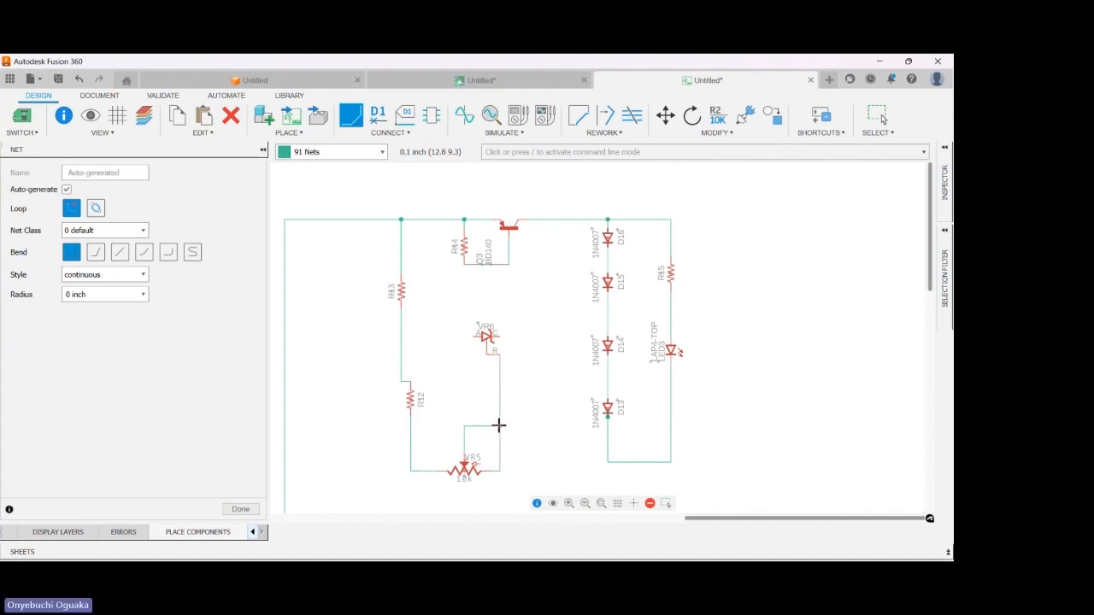
- Wire VR6's A terminal to the line between R13 and R12, and its C terminal to Q3's base line
click(472, 336)
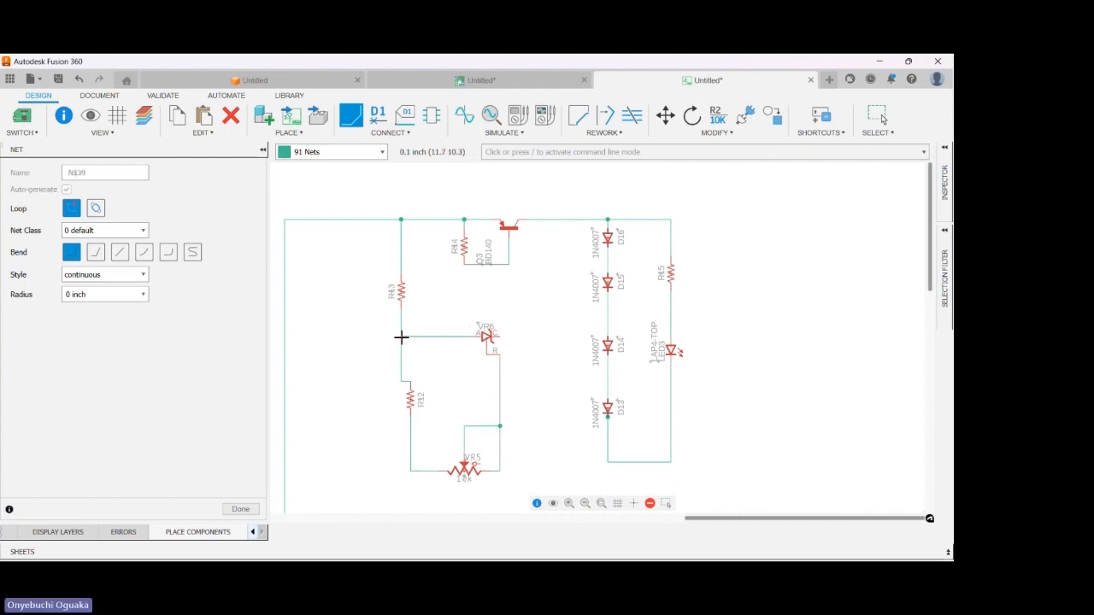
click(401, 337)
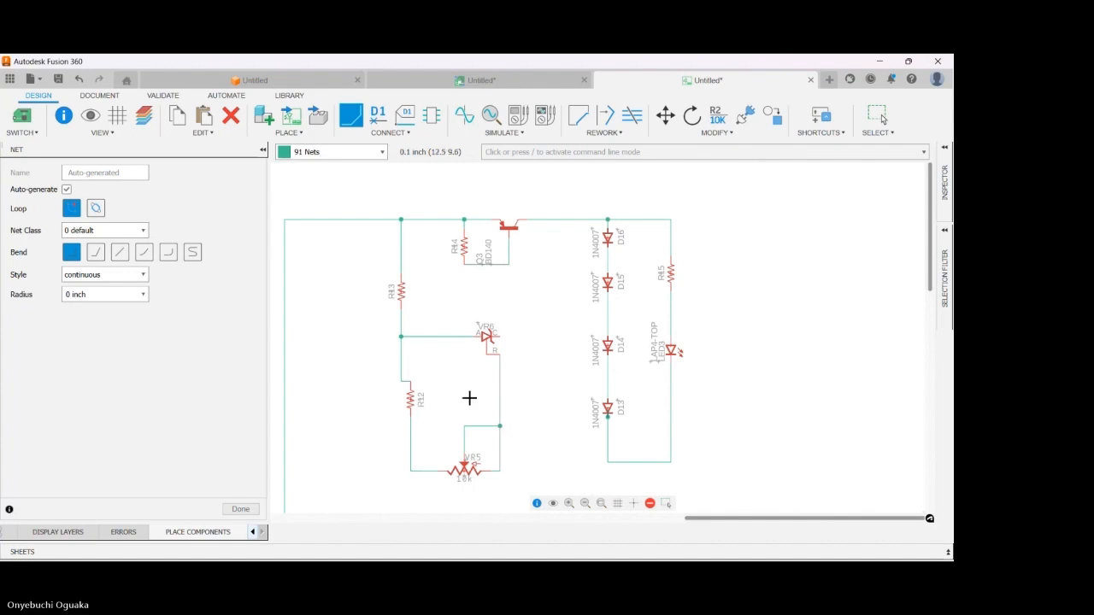
click(500, 336)
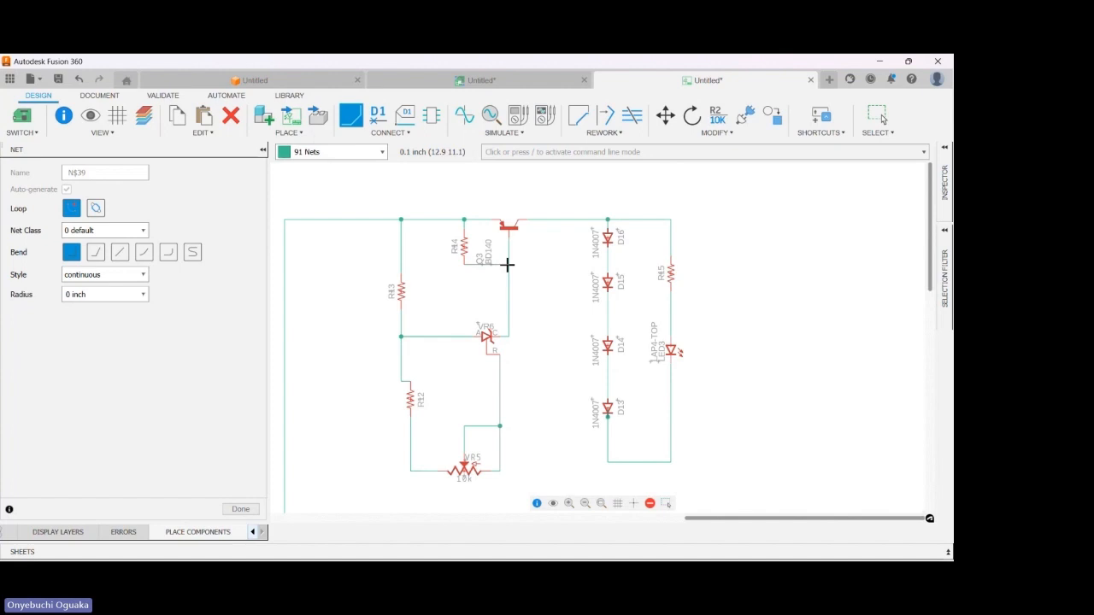
click(508, 265)
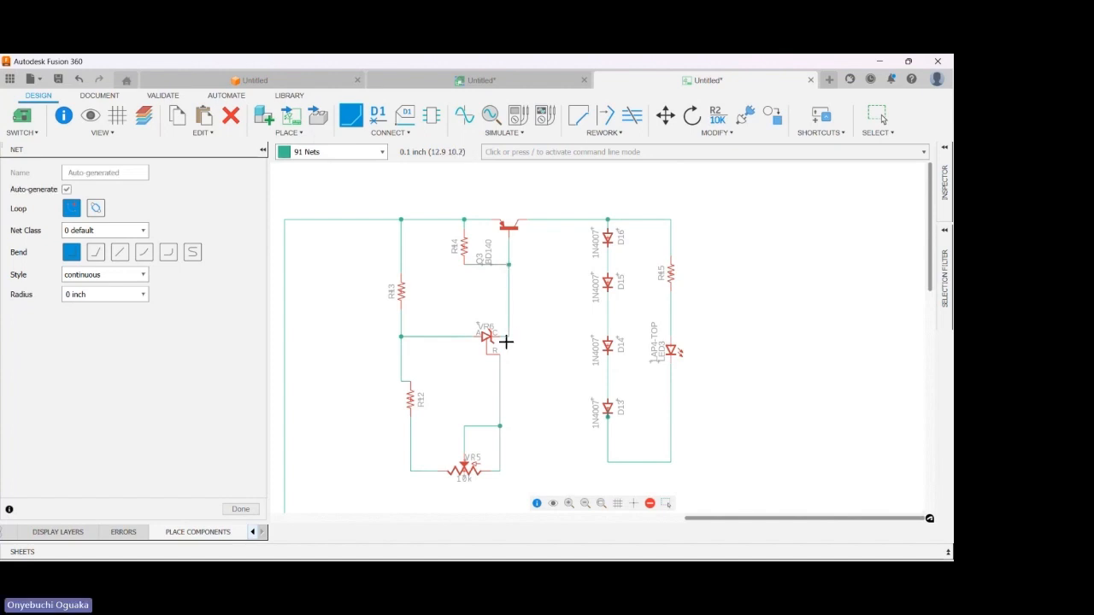
scroll(371, 174, down, 4)
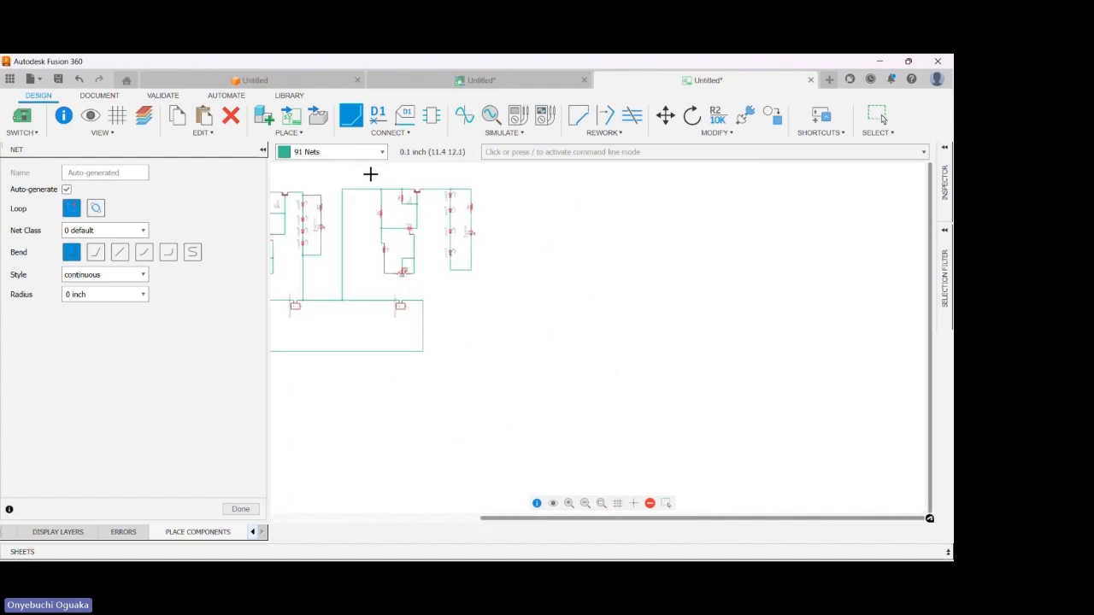
scroll(535, 439, up, 2)
scroll(535, 441, down, 4)
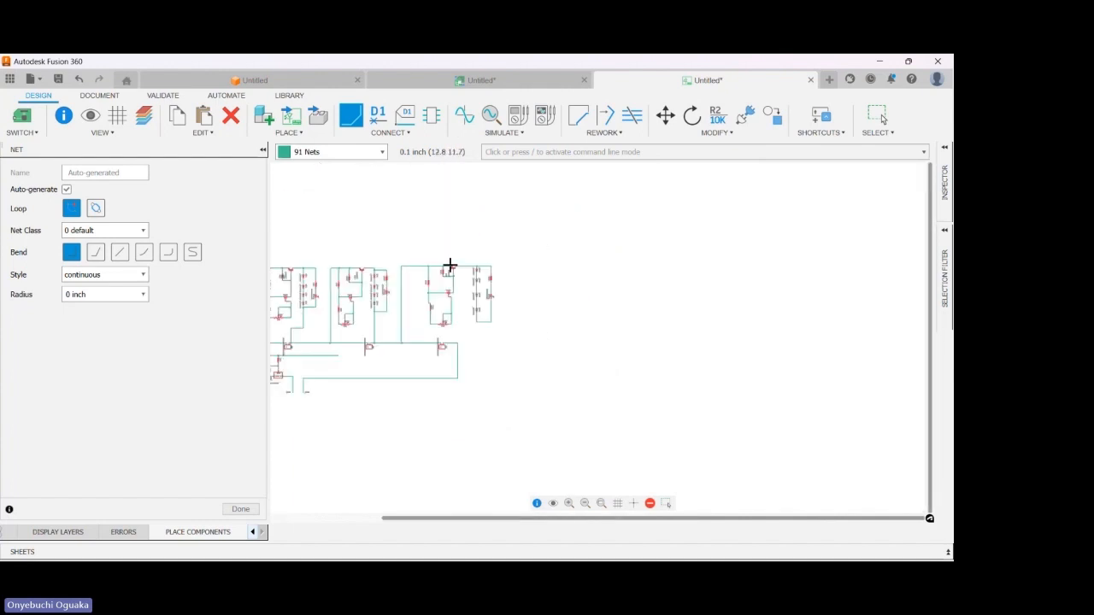
scroll(450, 266, up, 3)
key(Escape)
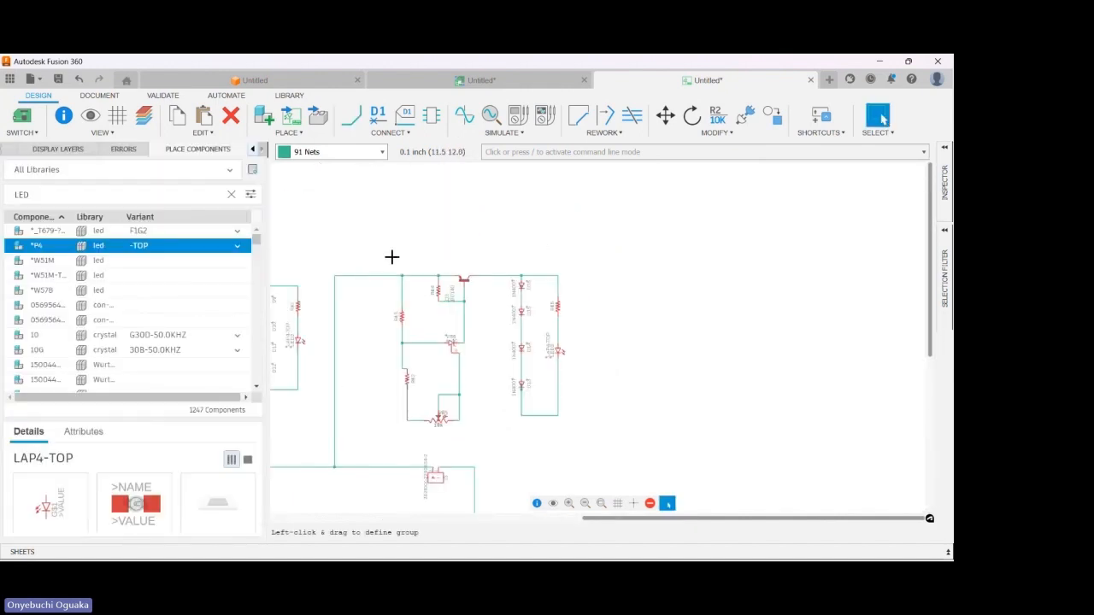
- Move the third stage's components and wiring as a group closer to its vertical feed line
drag(391, 257, 601, 442)
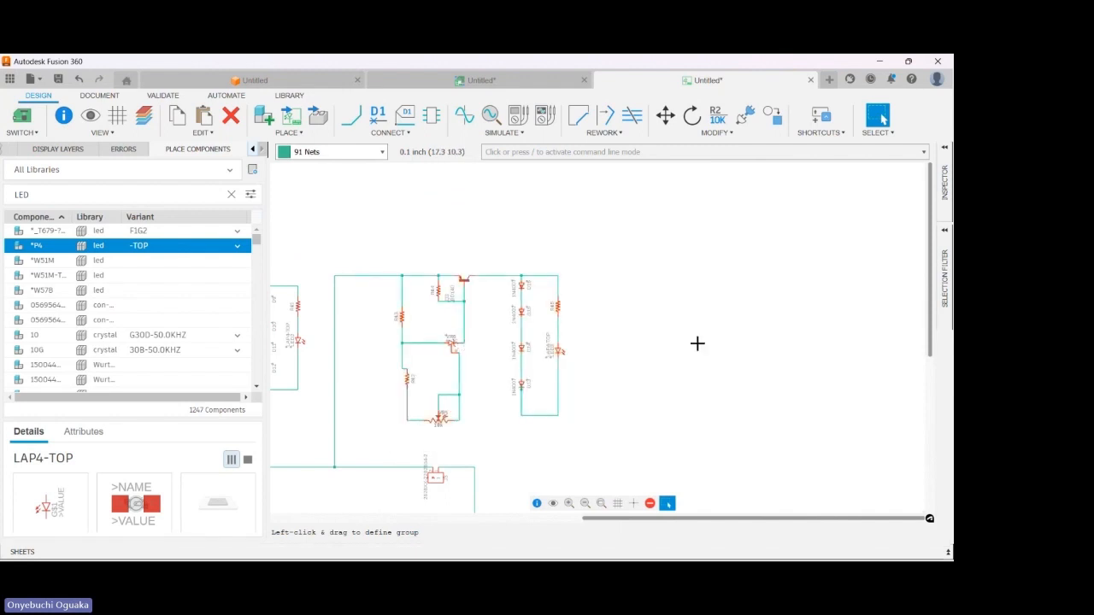
scroll(666, 342, down, 1)
scroll(496, 340, up, 3)
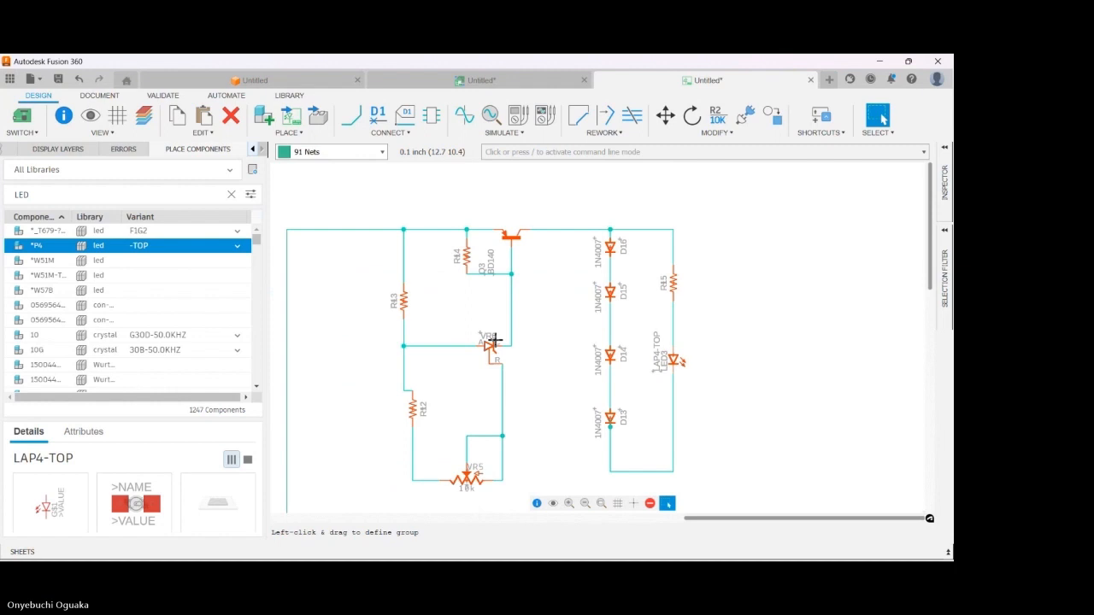
scroll(610, 330, down, 3)
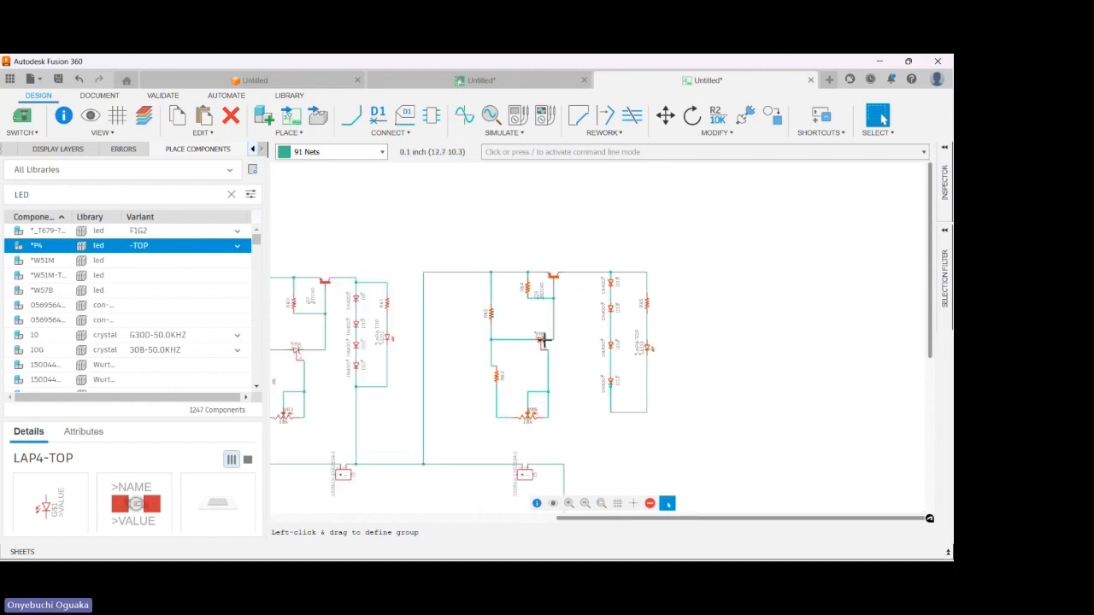
drag(545, 340, 496, 335)
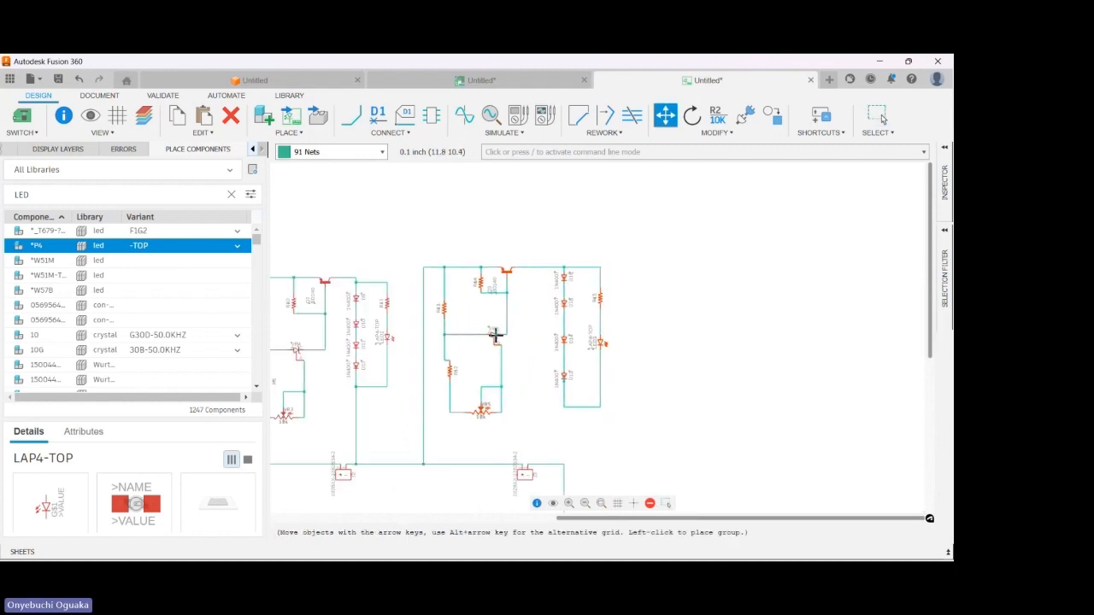
click(495, 336)
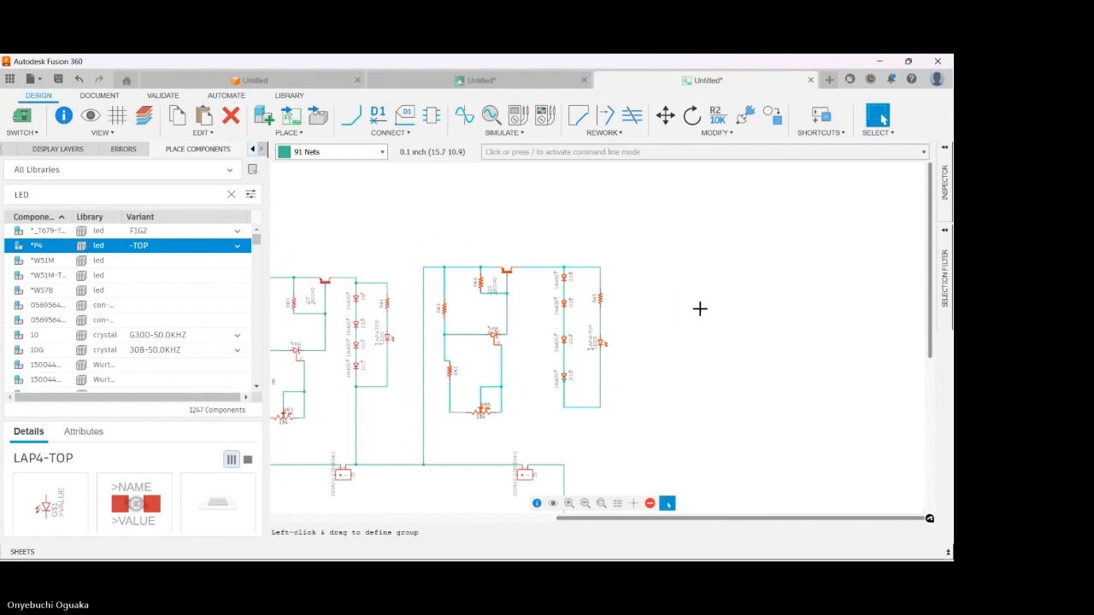
- Align R12 vertically under R13 and shift the rest of the third stage, from R14 to LED3, closer to them
drag(449, 371, 445, 372)
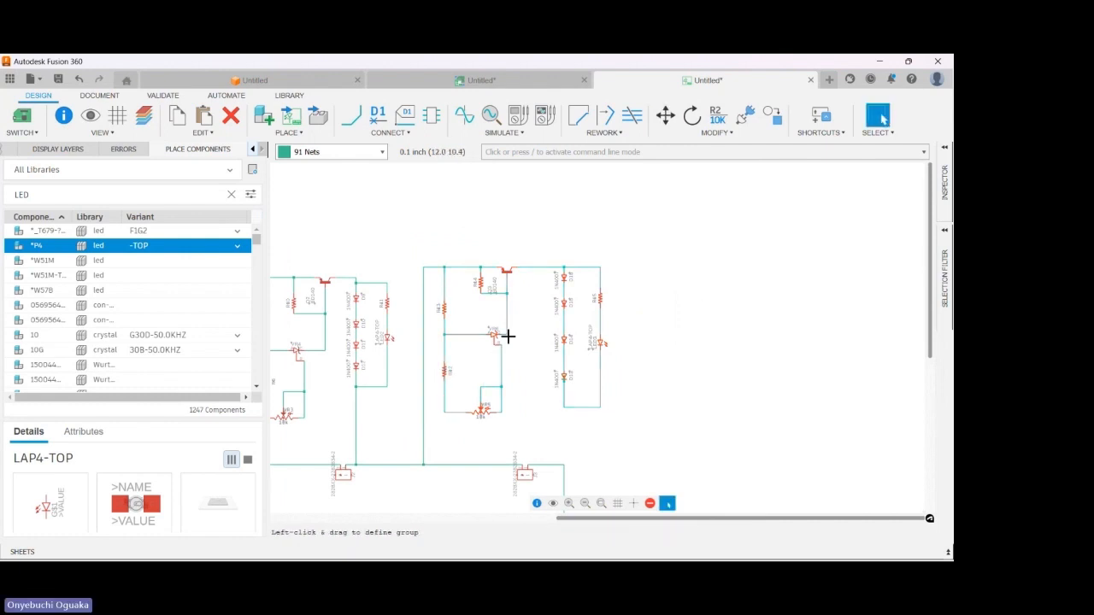
drag(467, 258, 621, 429)
key(m)
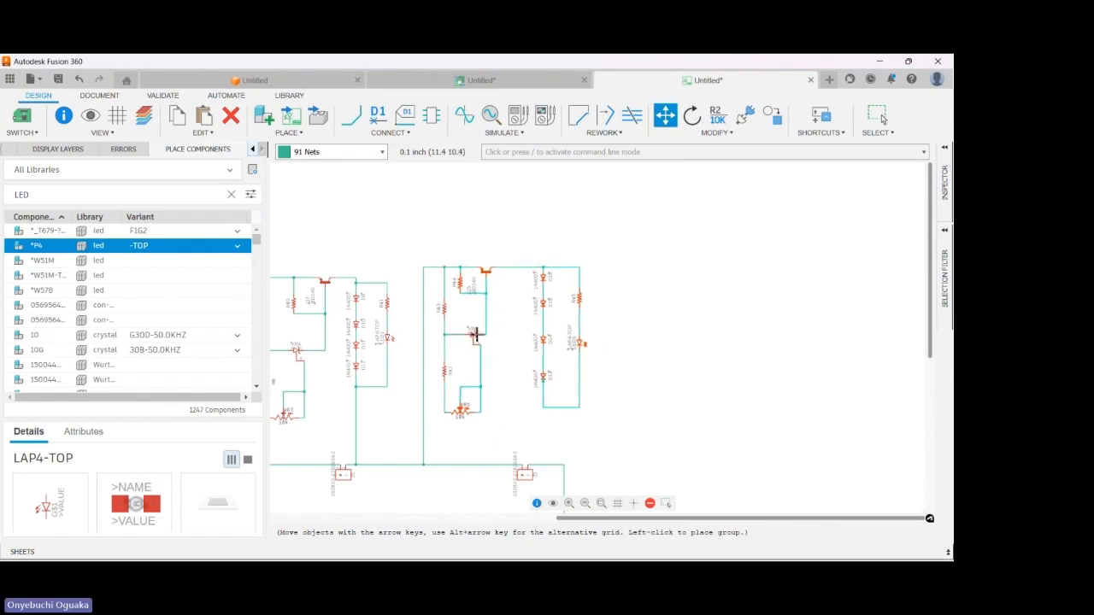
click(475, 335)
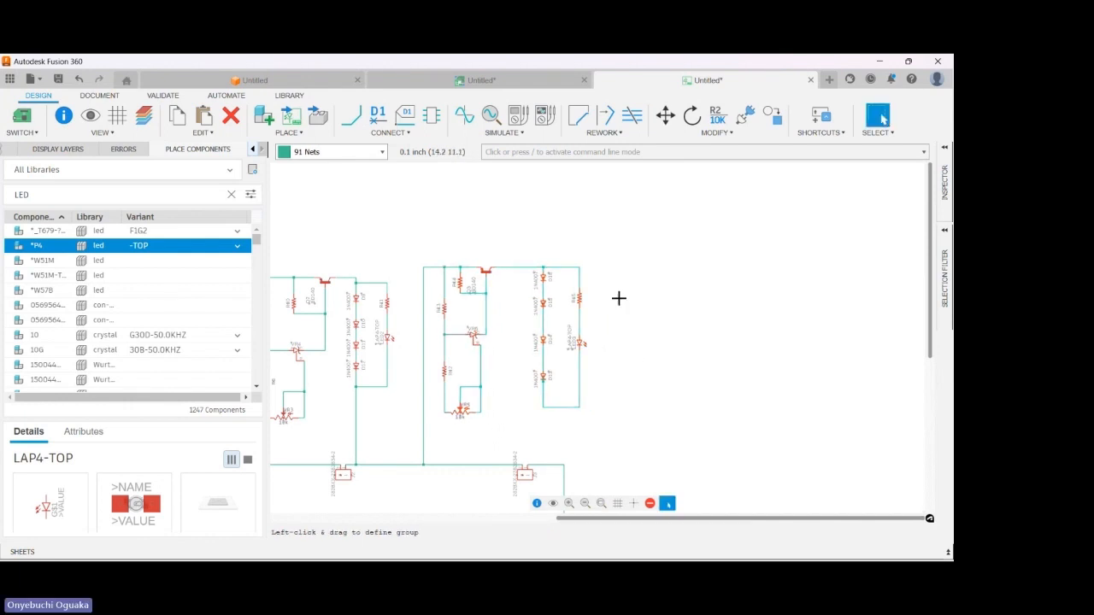
- Move the D13–D16 diode string together with the R15 and LED3 branch closer to Q3
drag(525, 254, 629, 437)
drag(542, 340, 508, 338)
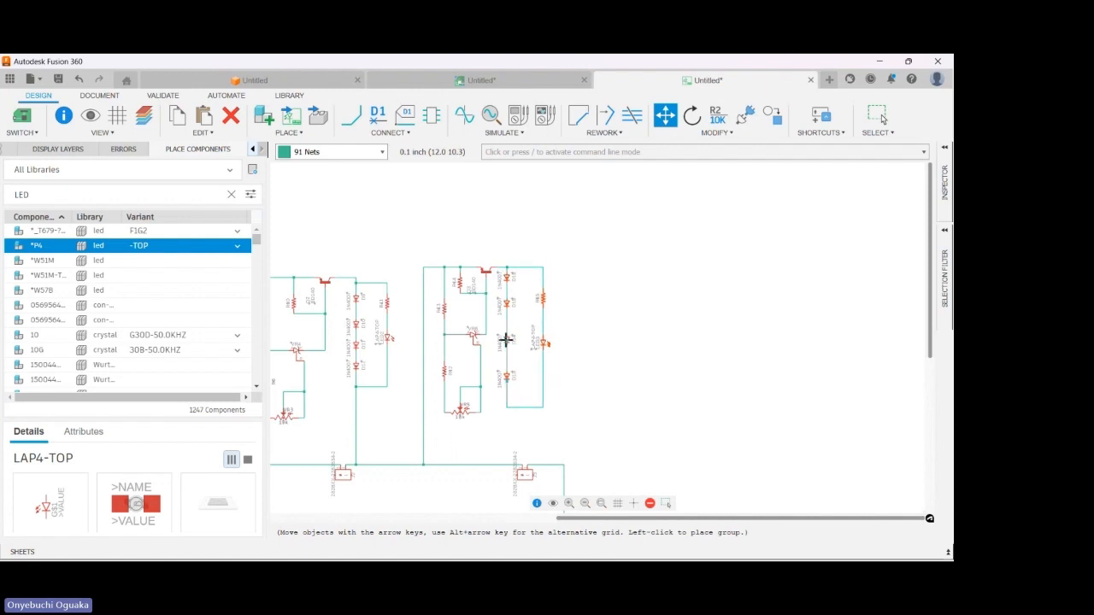
click(506, 340)
key(Escape)
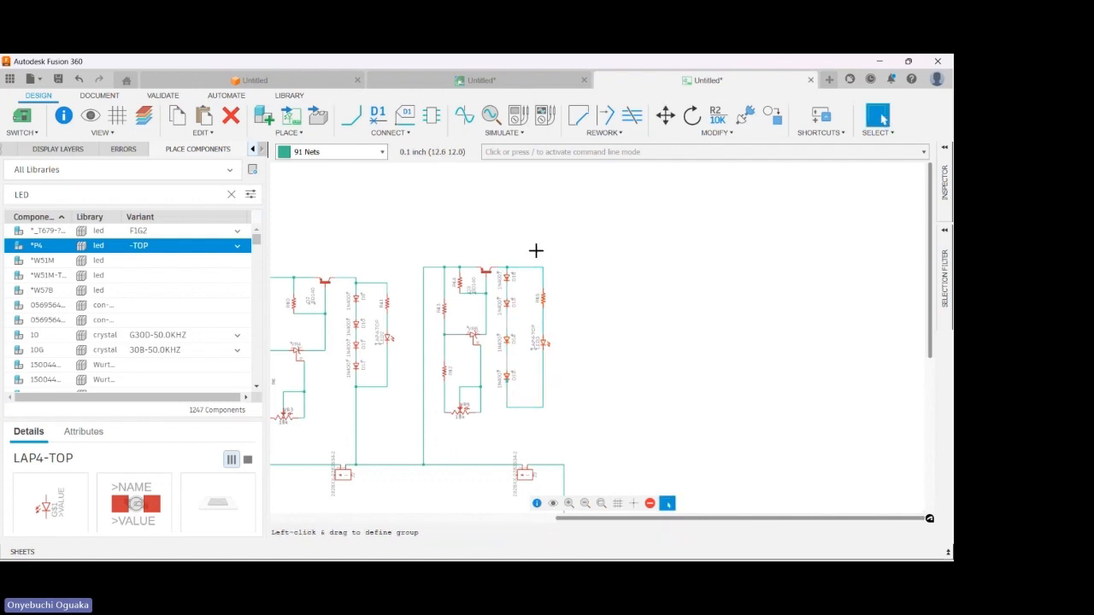
- Move R15 and LED3 closer to the diode string and raise the branch's bottom wire to just below D13
drag(531, 244, 568, 397)
scroll(544, 342, up, 5)
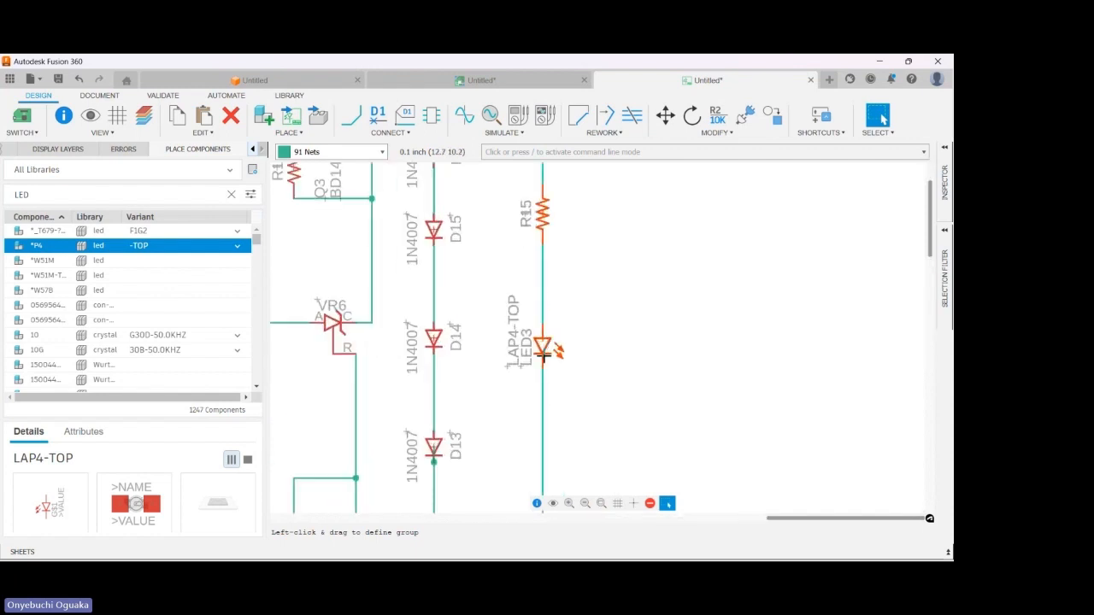
key(m)
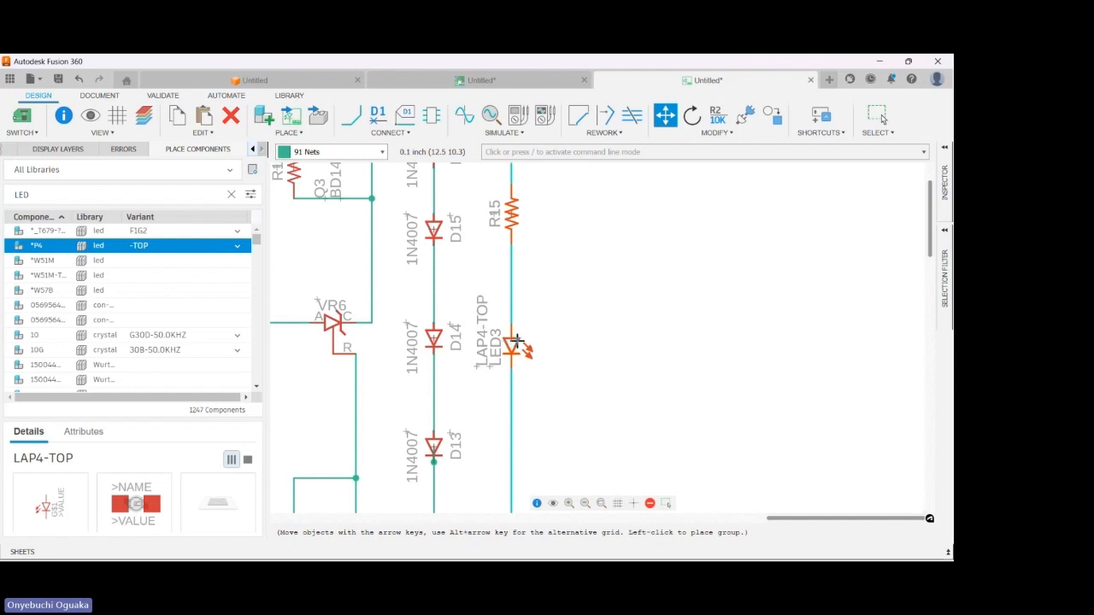
click(513, 341)
scroll(615, 298, down, 5)
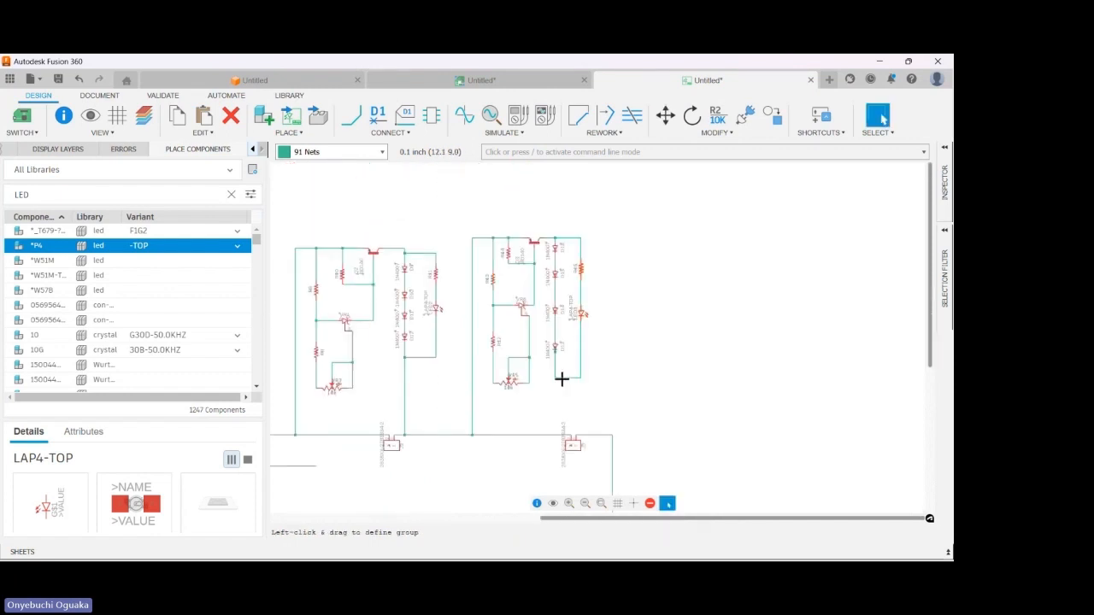
key(m)
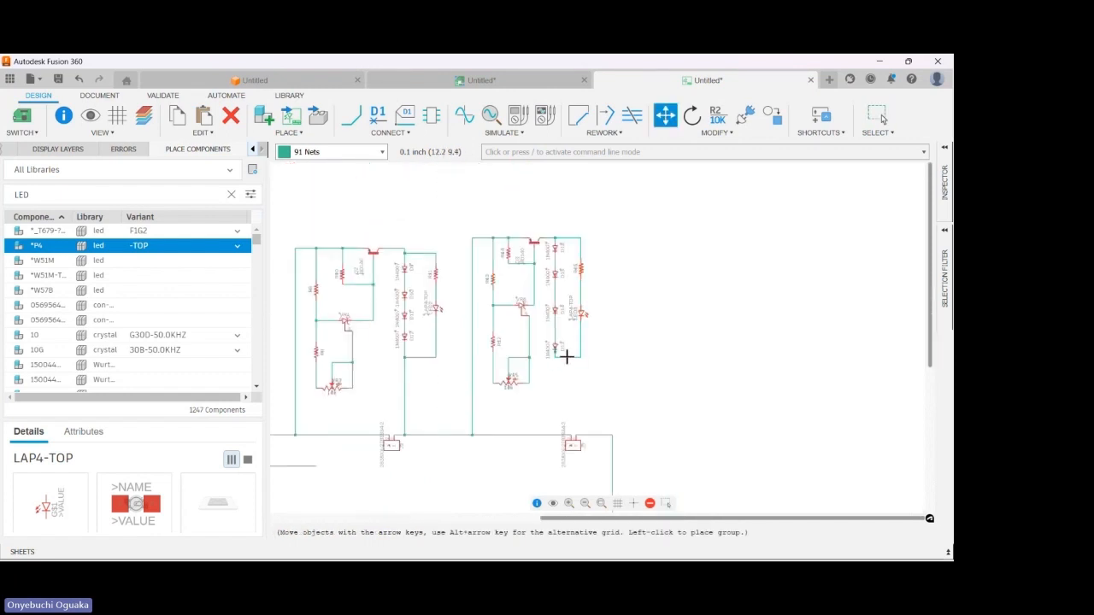
key(Escape)
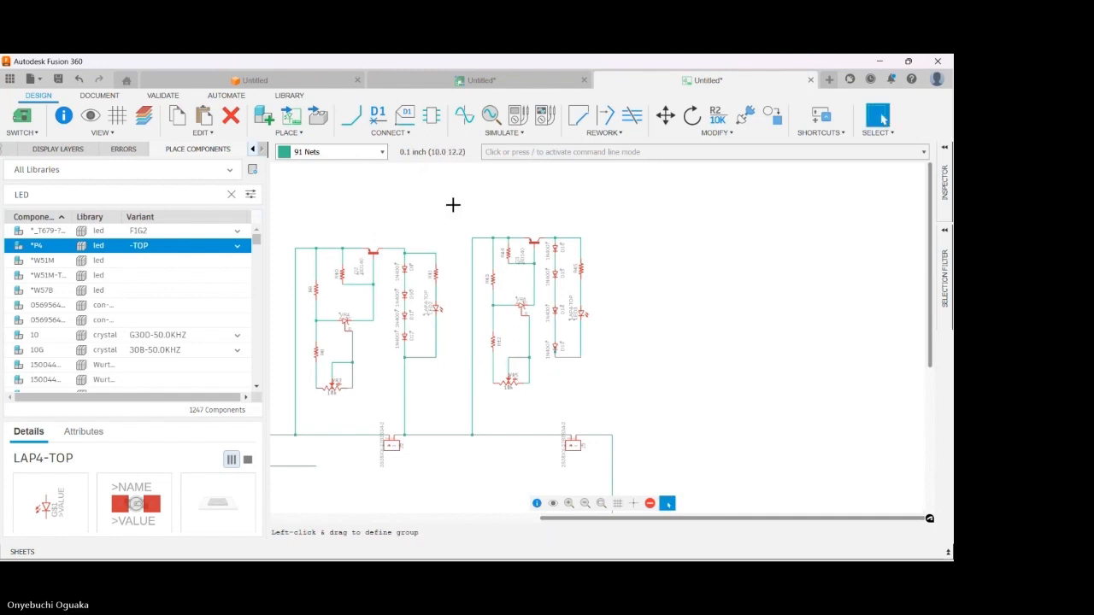
- Move connector J3 beneath the third stage and wire the bottom of the diode branch down to J3's outgoing line
key(n)
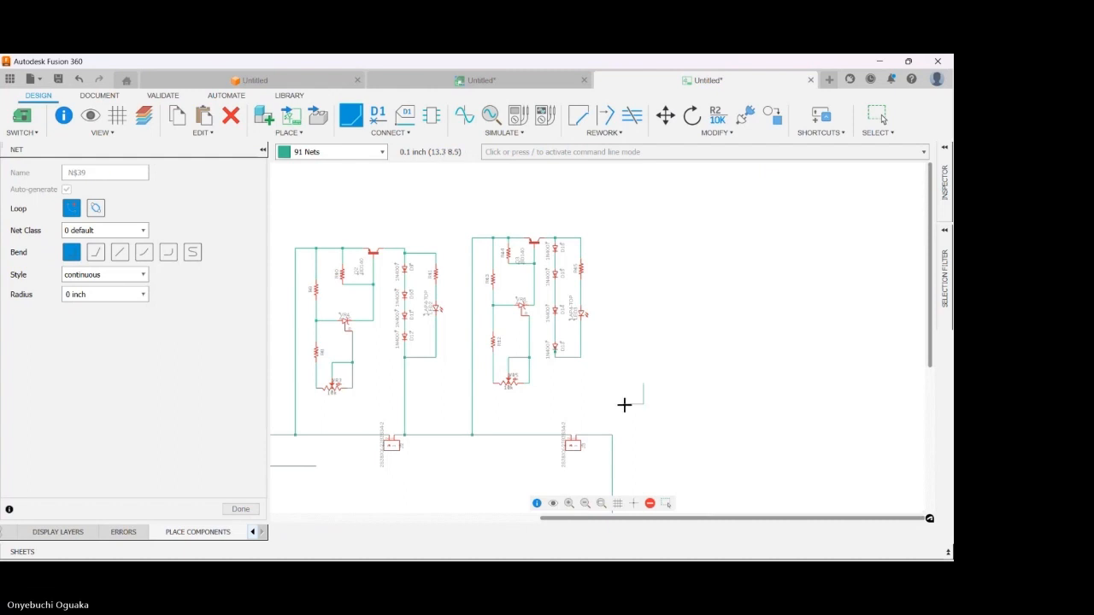
key(Escape)
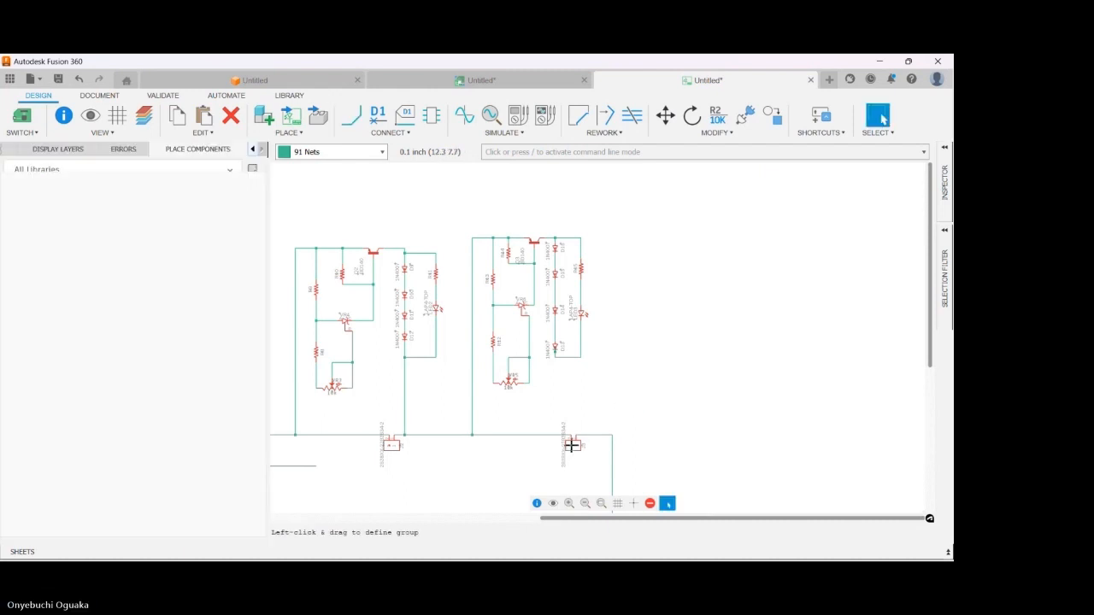
drag(572, 445, 524, 444)
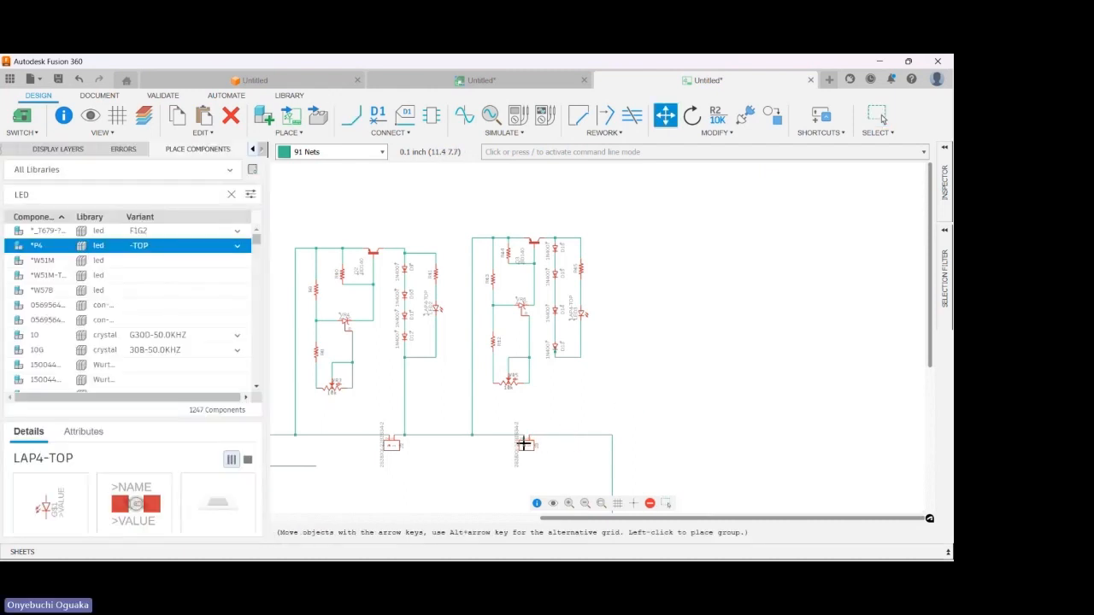
click(351, 117)
click(557, 354)
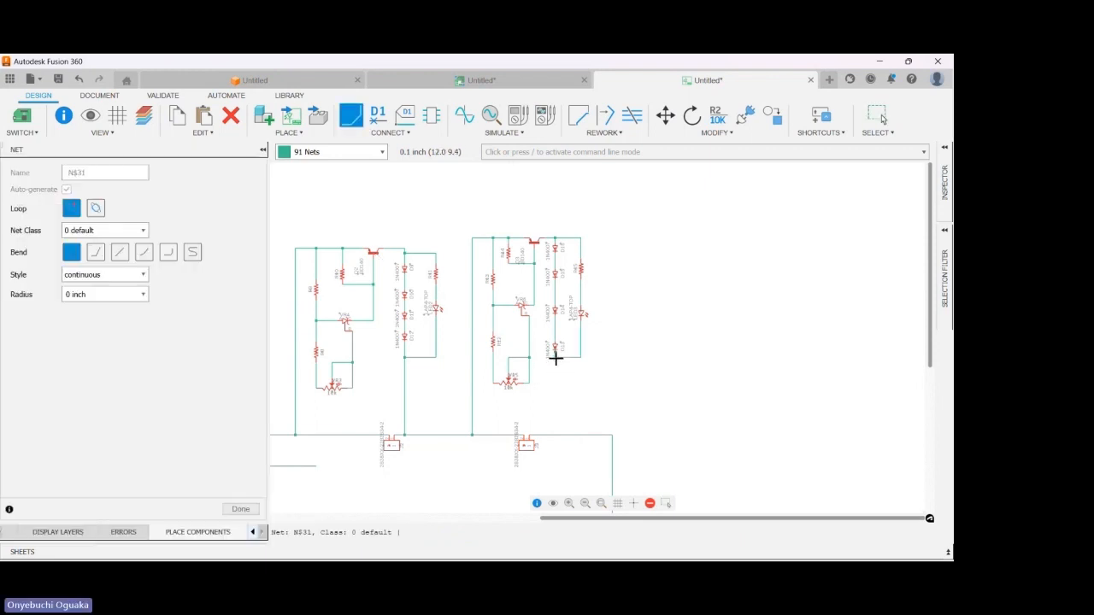
click(554, 435)
click(491, 327)
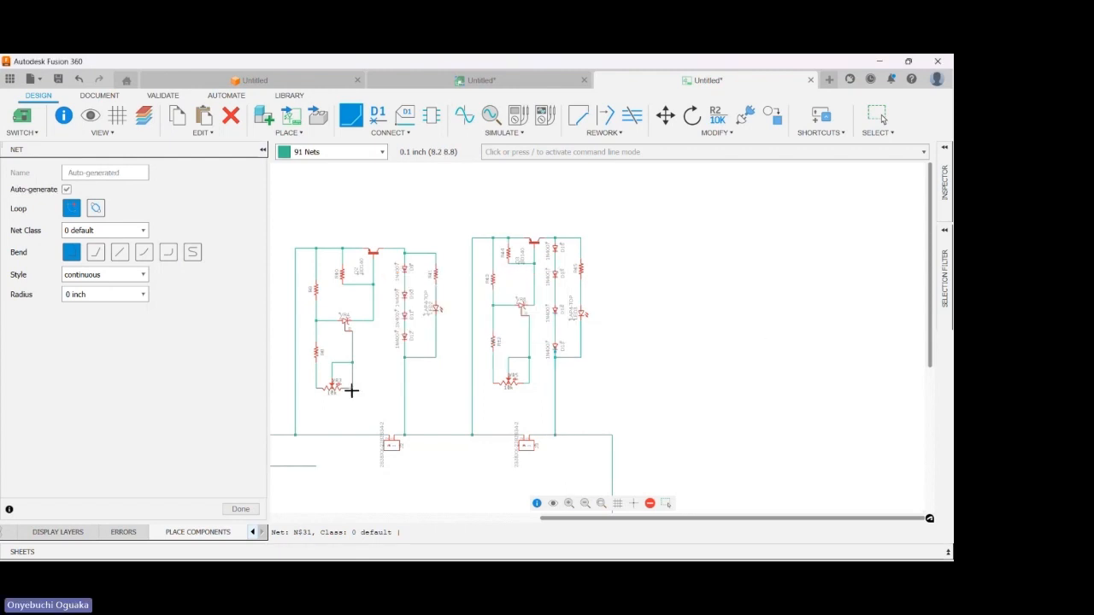
- Group the whole three-stage charging circuit, including both LM317BD2T regulators and connectors J1 to J3, under the name CHARGER
scroll(713, 288, down, 2)
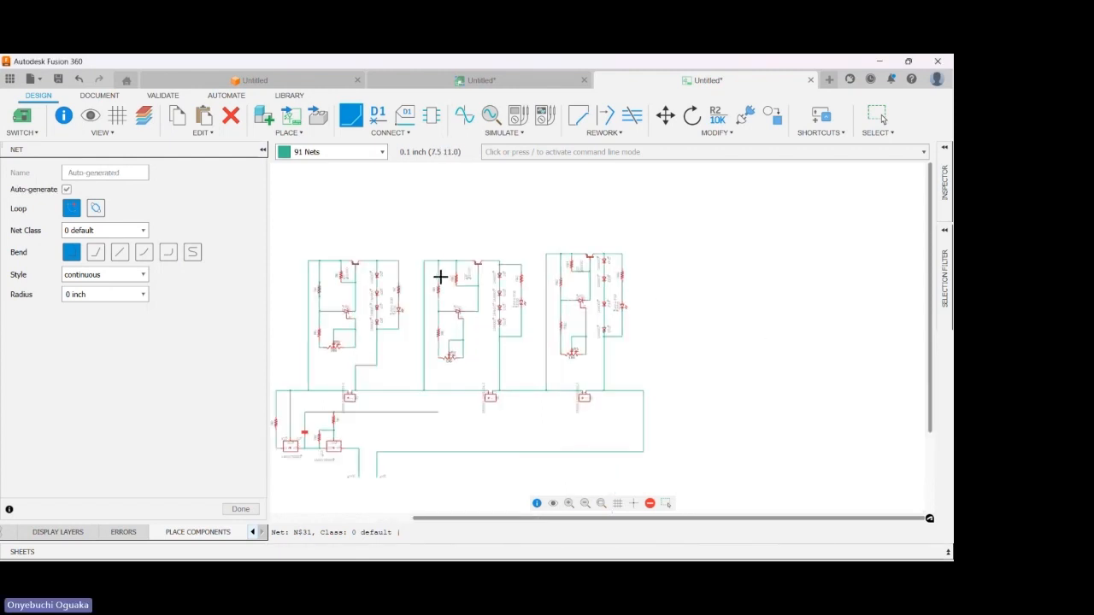
scroll(440, 276, down, 3)
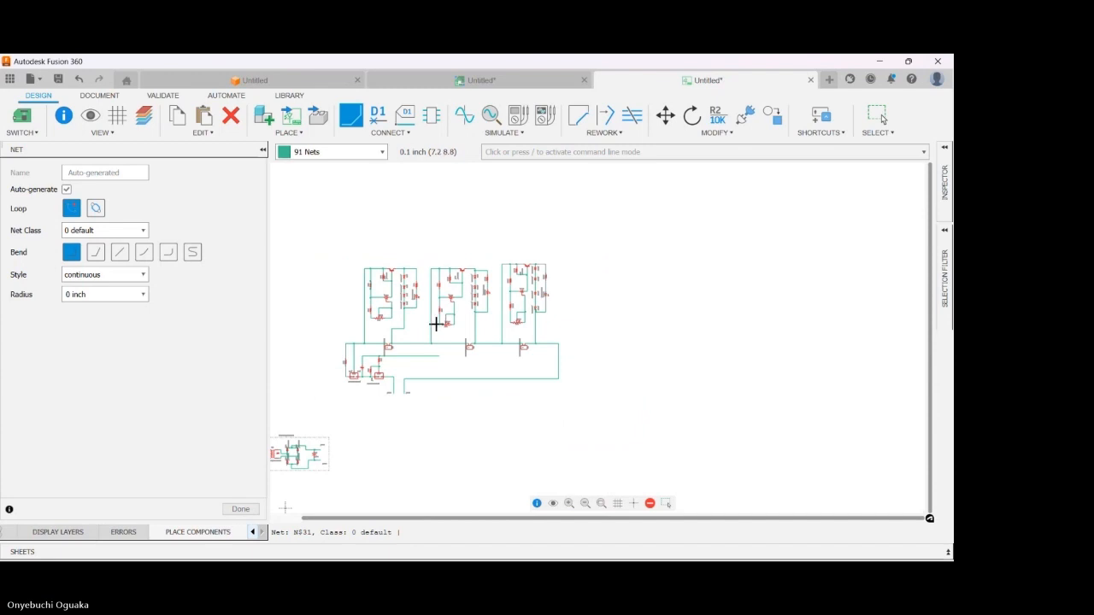
scroll(518, 358, up, 5)
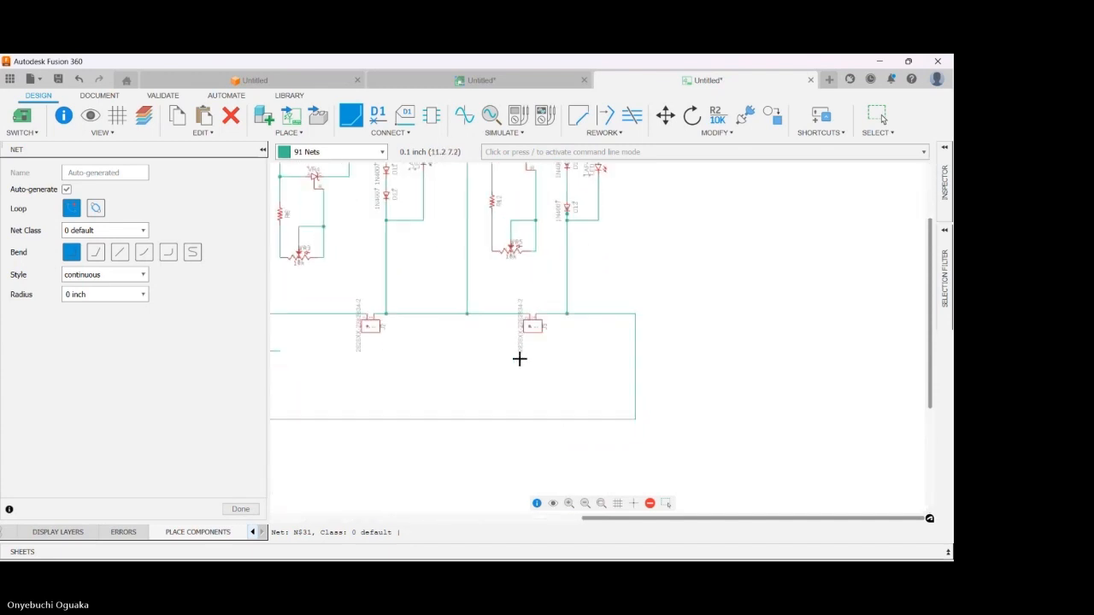
scroll(519, 358, down, 5)
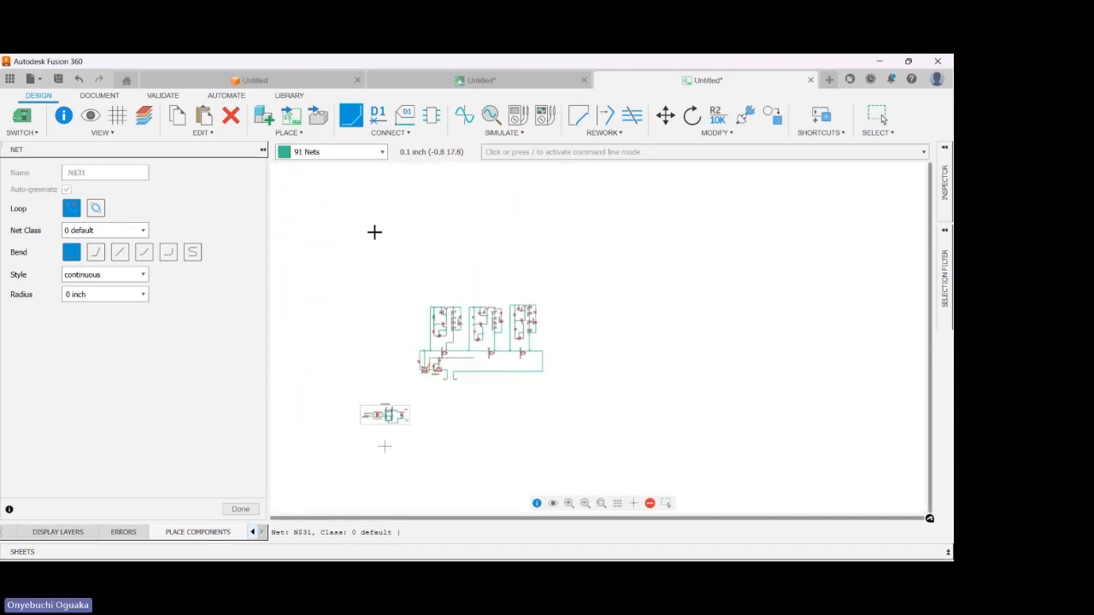
click(374, 232)
key(Escape)
key(Escape)
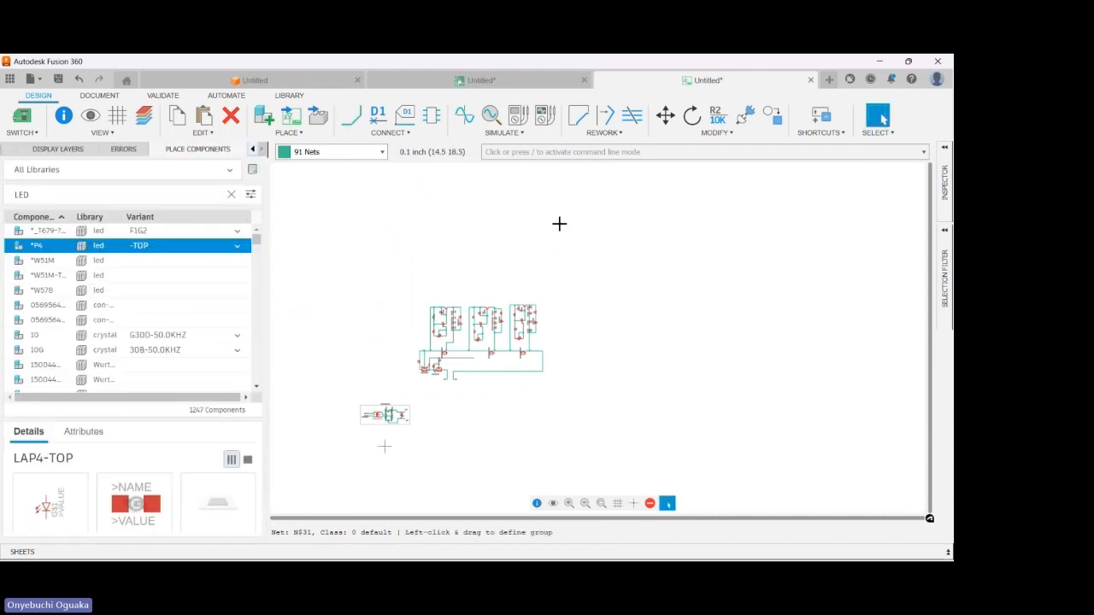
drag(410, 293, 588, 386)
scroll(460, 343, up, 2)
scroll(460, 343, up, 2)
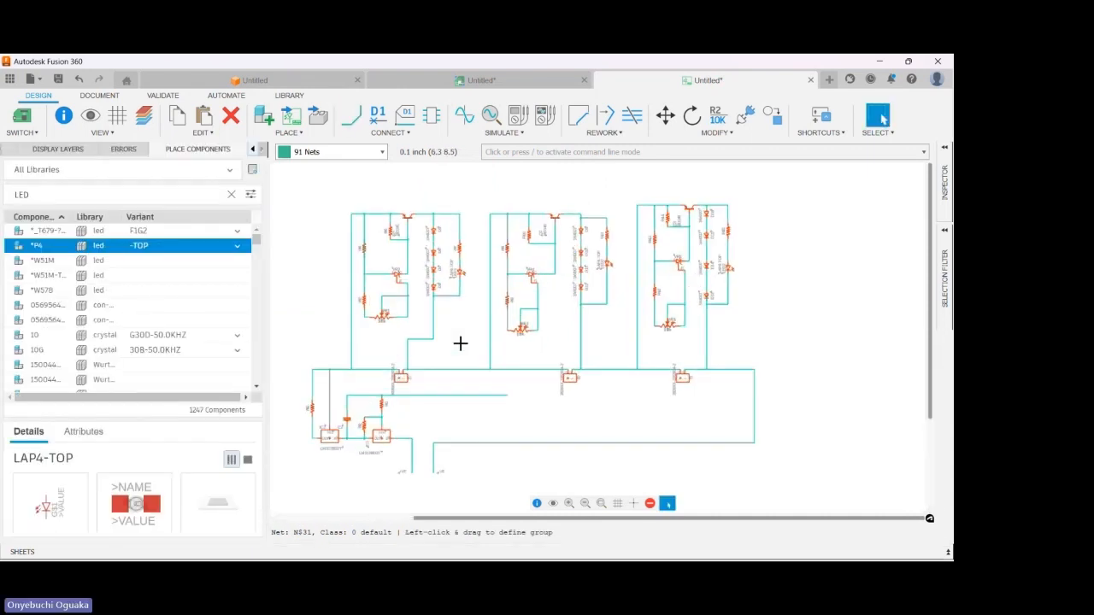
click(380, 439)
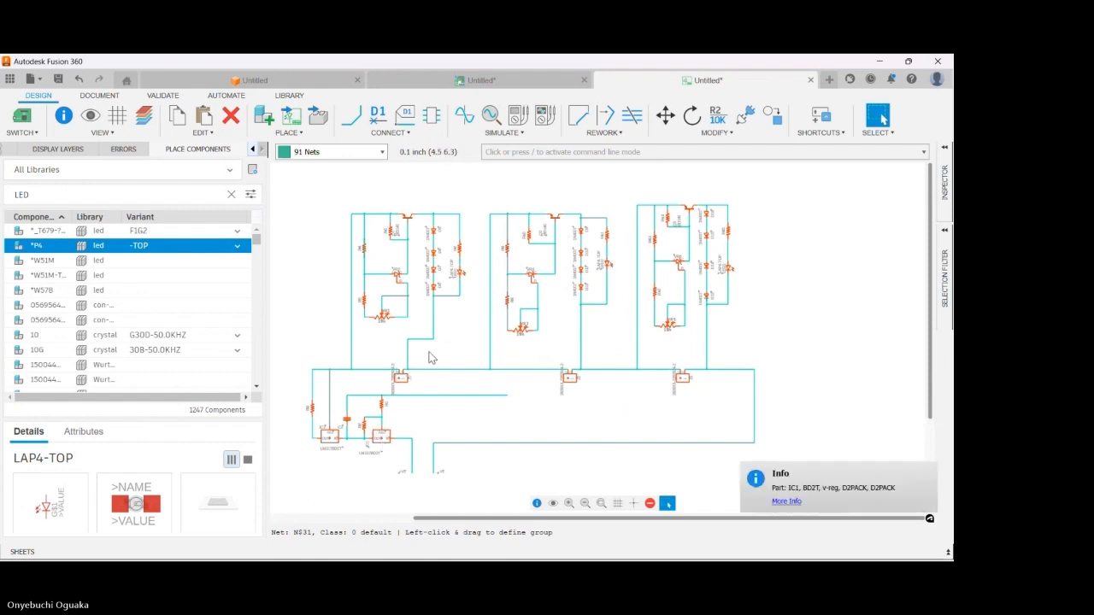
key(ctrl+g)
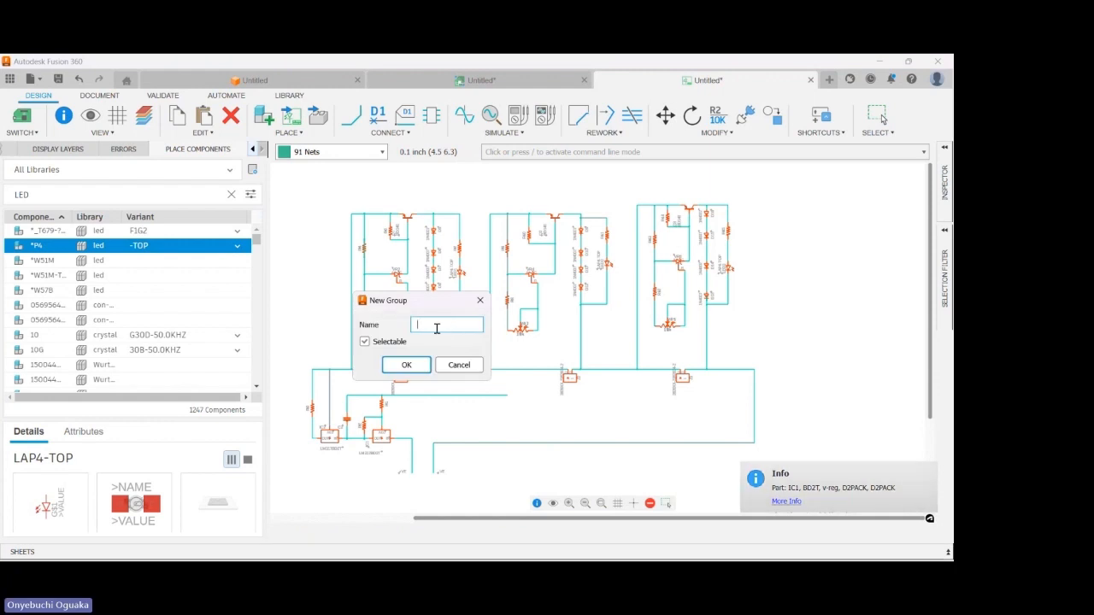
text(CHARG)
text(I)
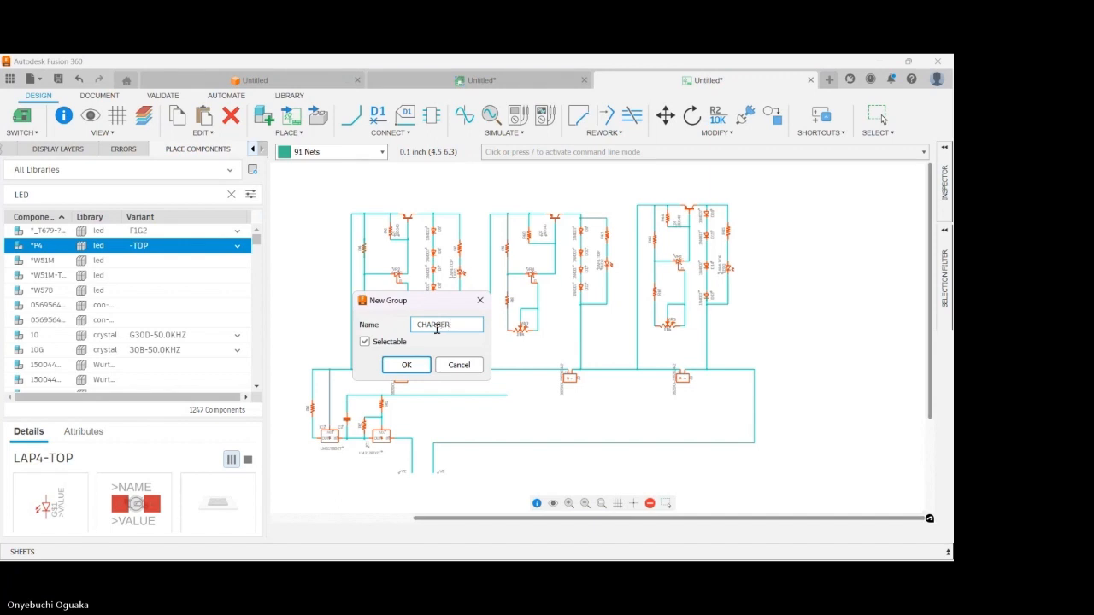
key(Return)
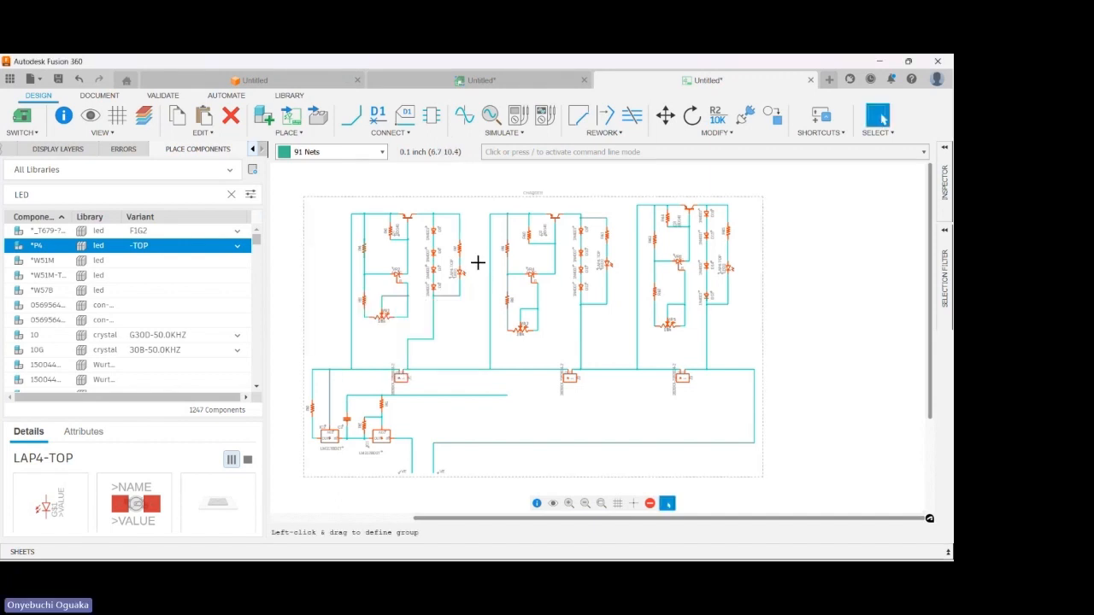
- Move the CHARGER group down so it sits just above the smaller power supply group
scroll(474, 216, down, 5)
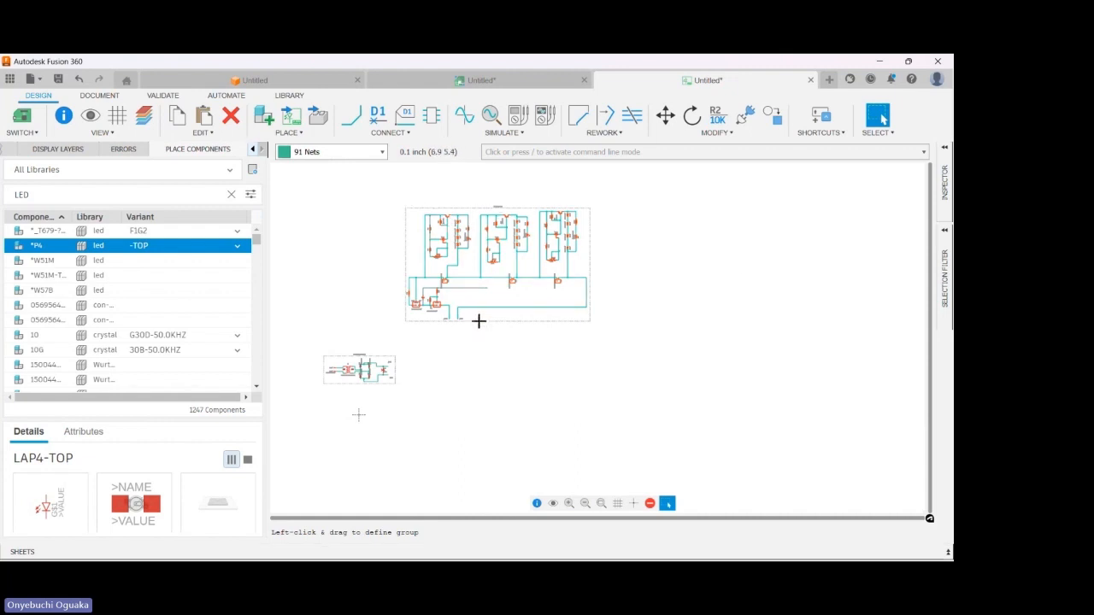
drag(479, 321, 451, 348)
click(451, 348)
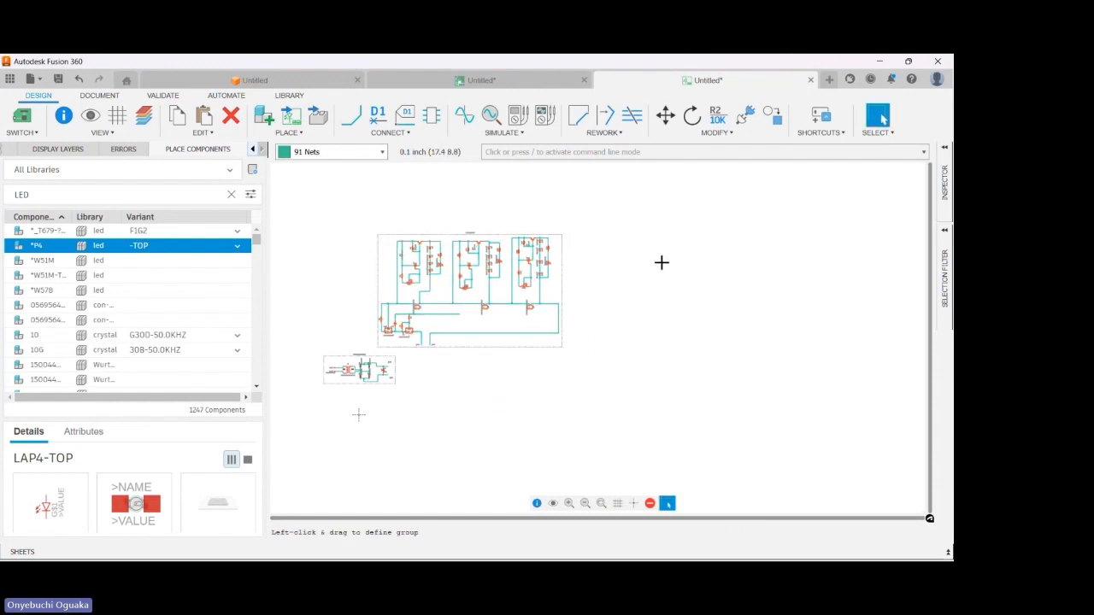
scroll(650, 269, down, 2)
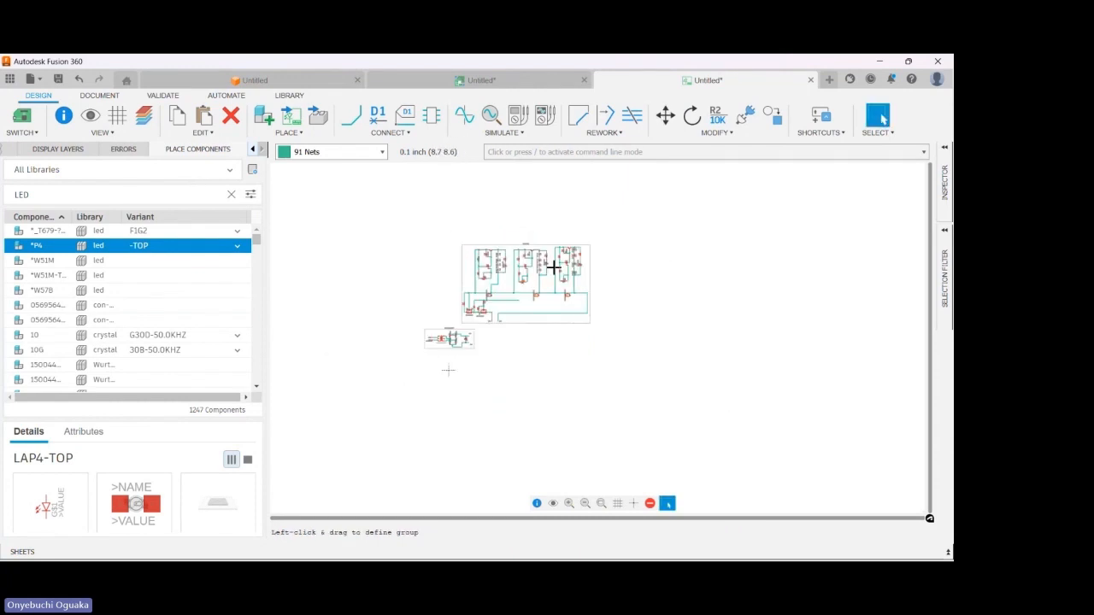
scroll(504, 289, up, 3)
scroll(504, 289, down, 1)
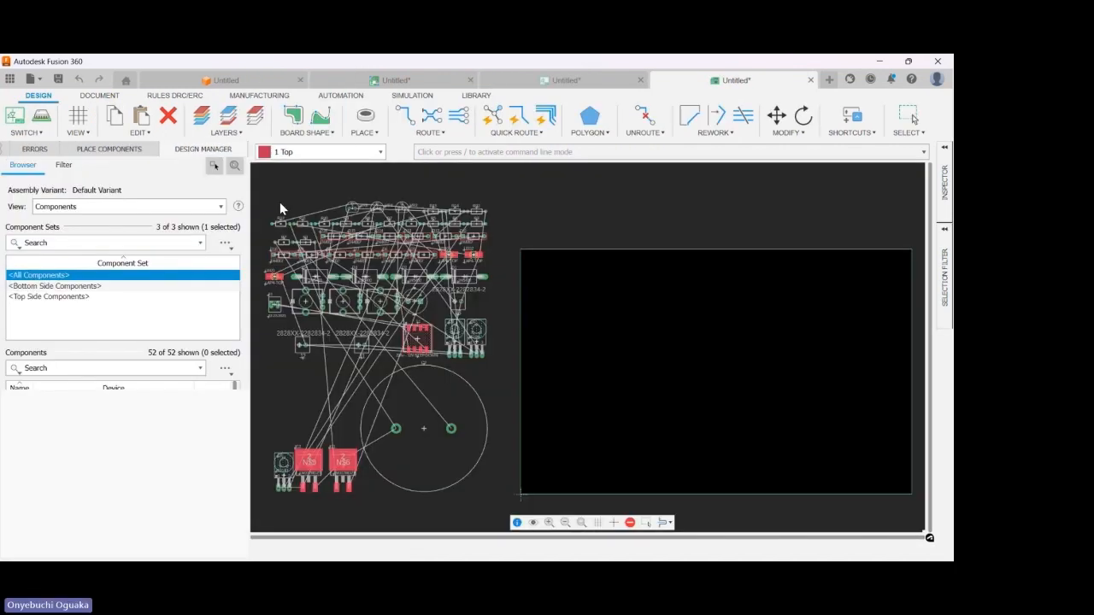
- Enlarge the PCB outline by moving its upper edge upward, keeping the other edges in place
scroll(342, 278, down, 3)
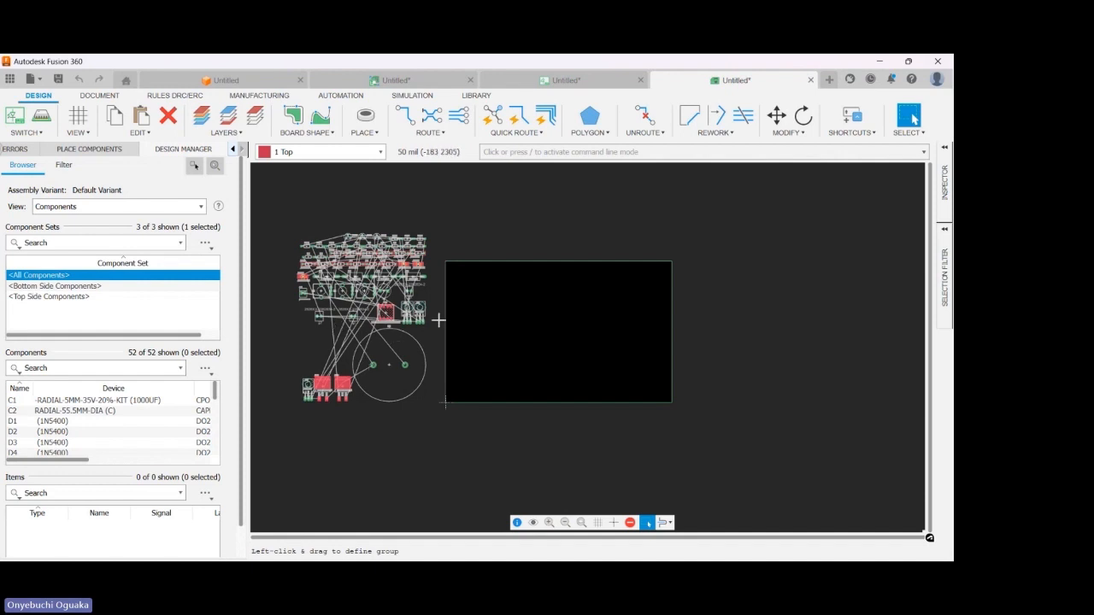
scroll(479, 293, up, 4)
scroll(382, 182, down, 3)
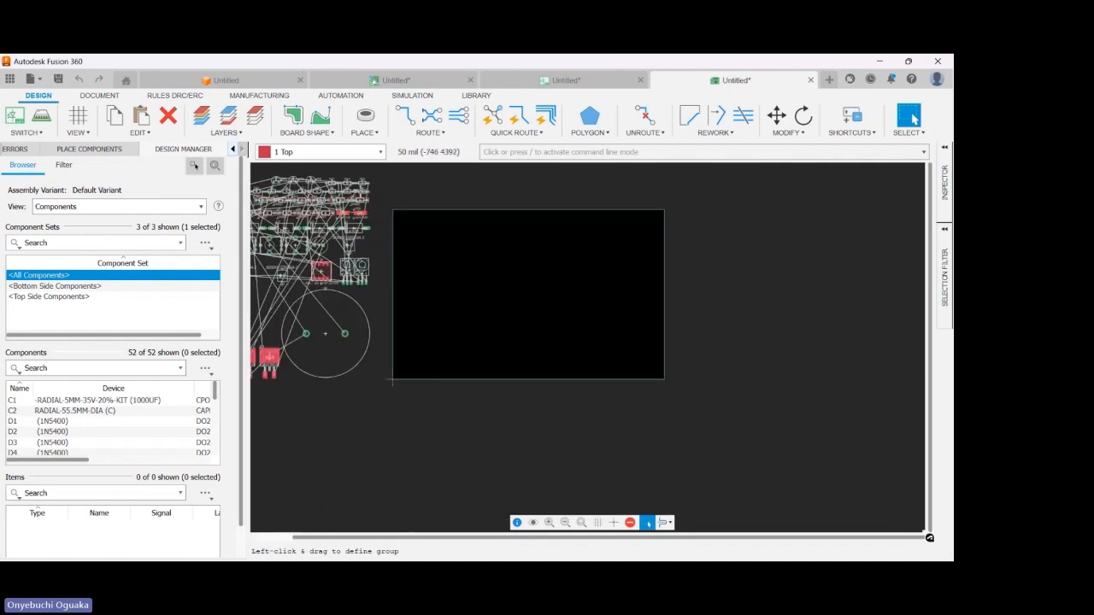
scroll(362, 310, down, 2)
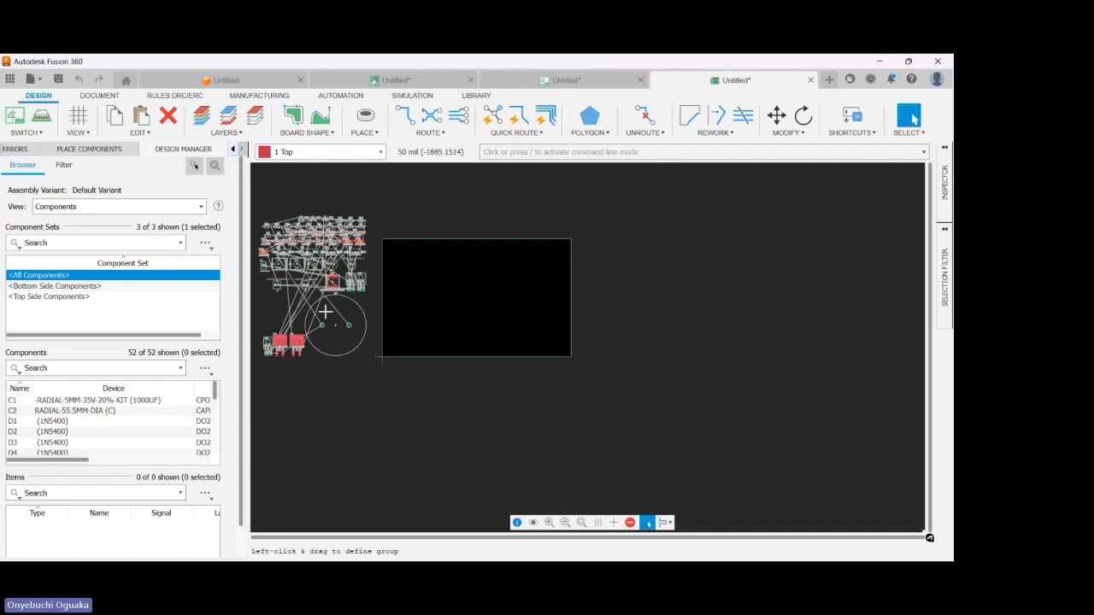
scroll(463, 372, down, 1)
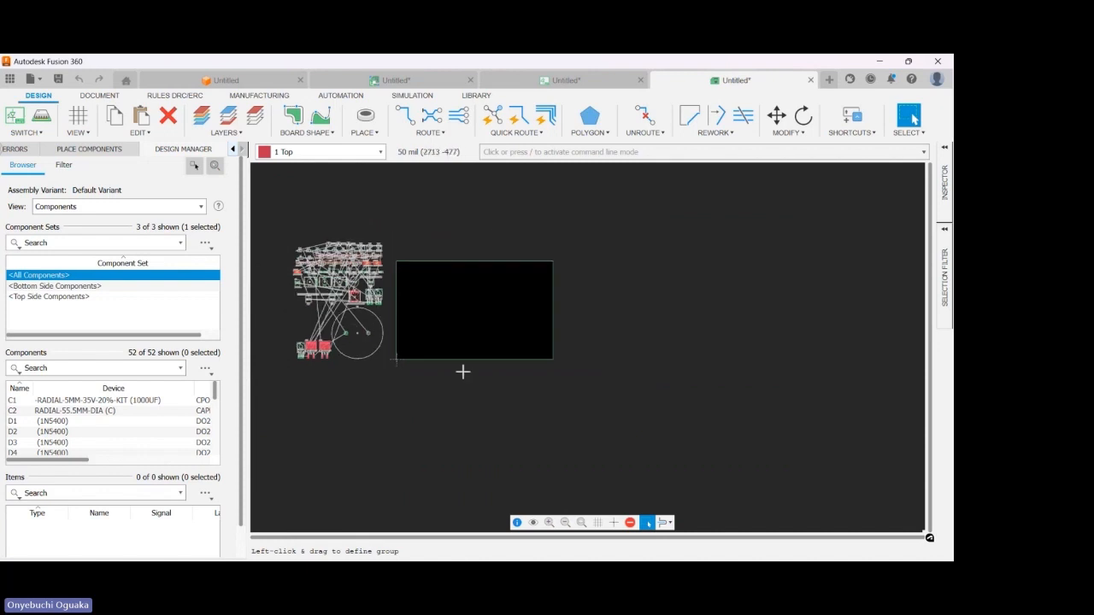
scroll(460, 259, up, 2)
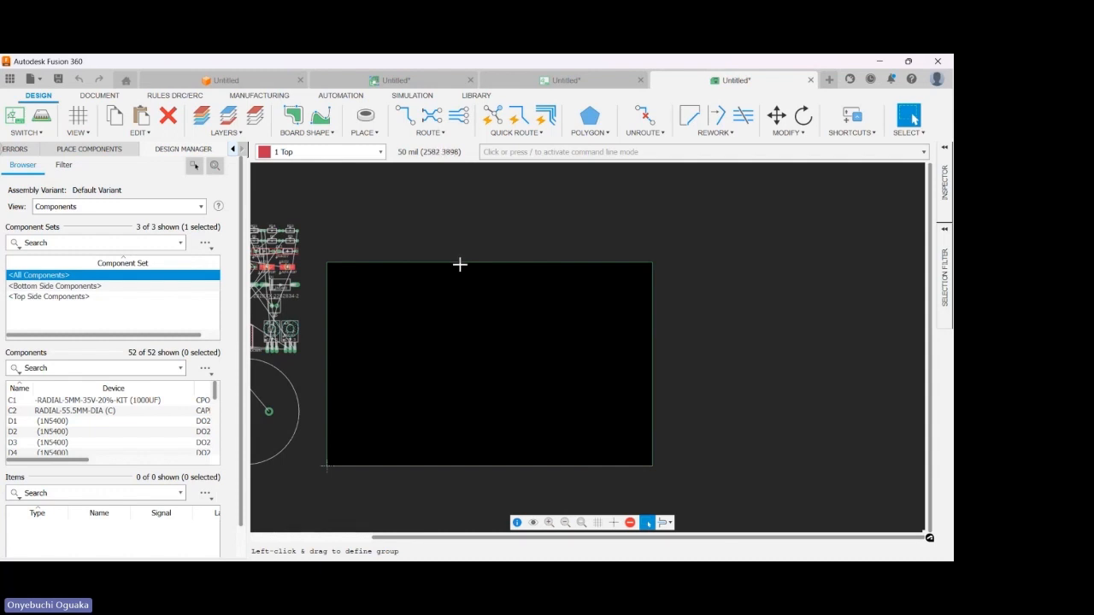
drag(462, 227, 459, 196)
click(478, 251)
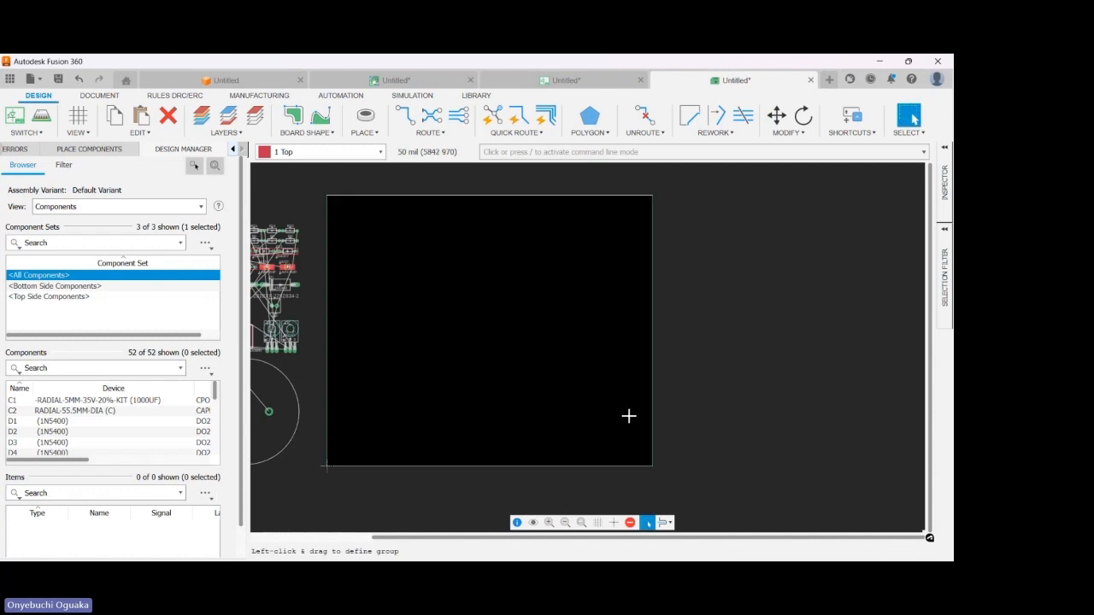
- Move all the unplaced components as one block farther away from the board outline, leaving a wider gap beside it
scroll(705, 384, down, 3)
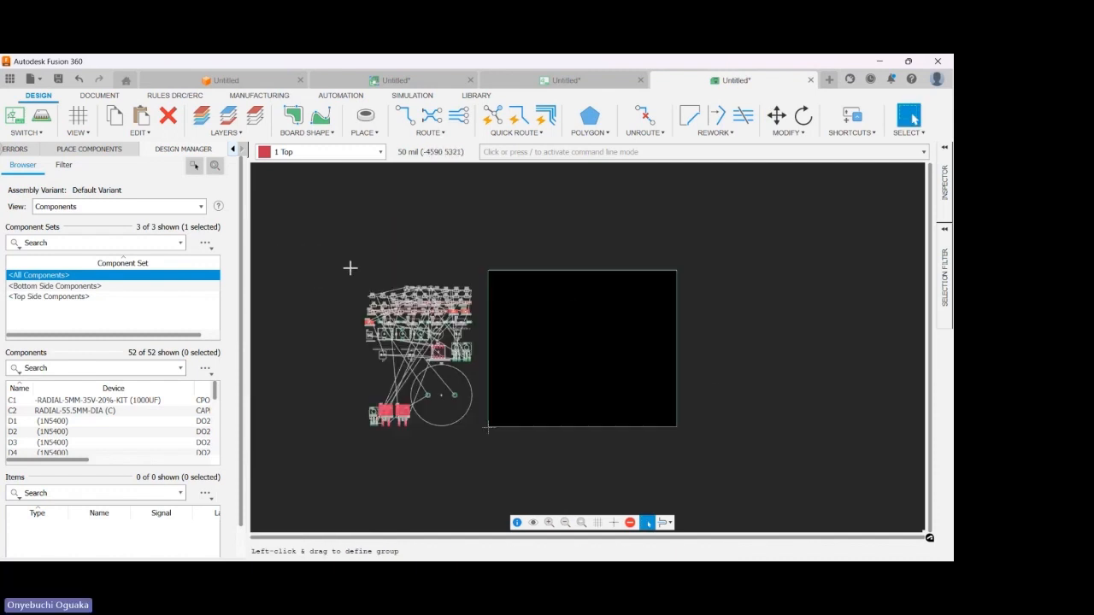
drag(350, 269, 480, 437)
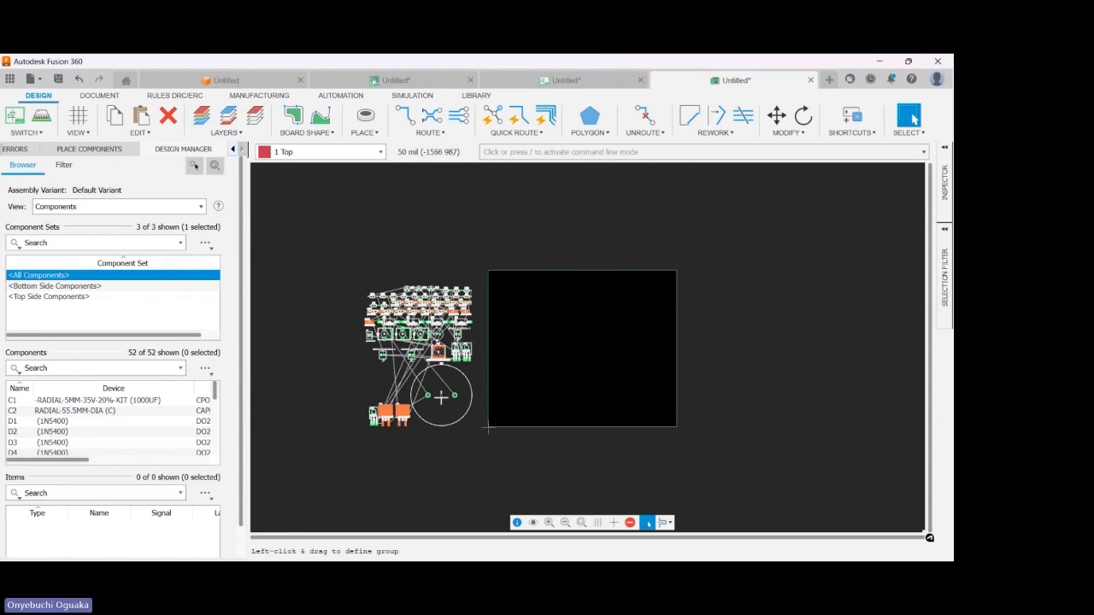
key(m)
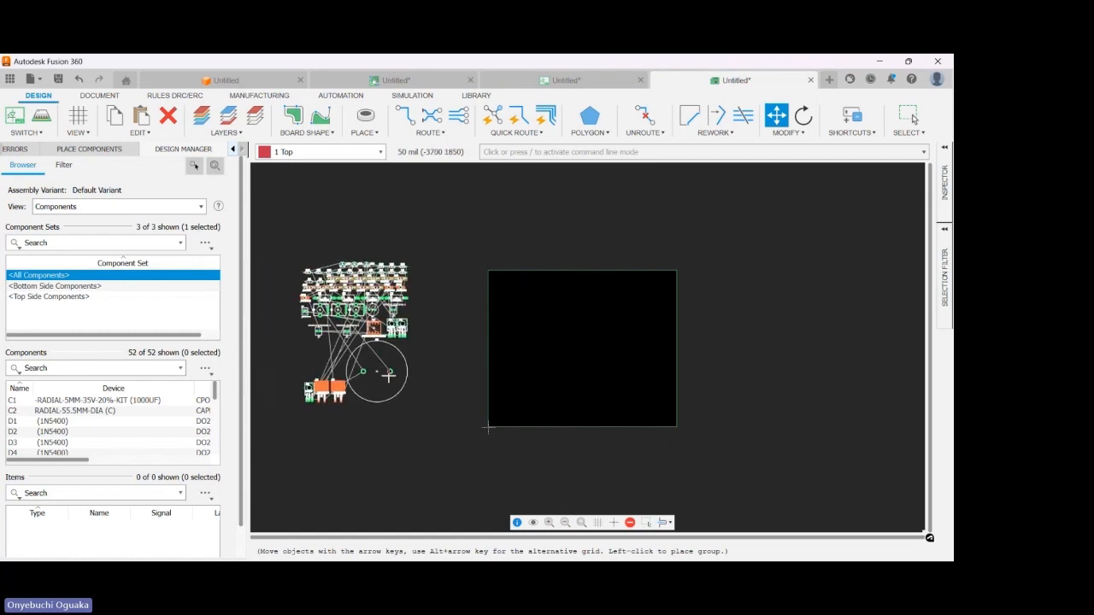
click(391, 376)
click(485, 232)
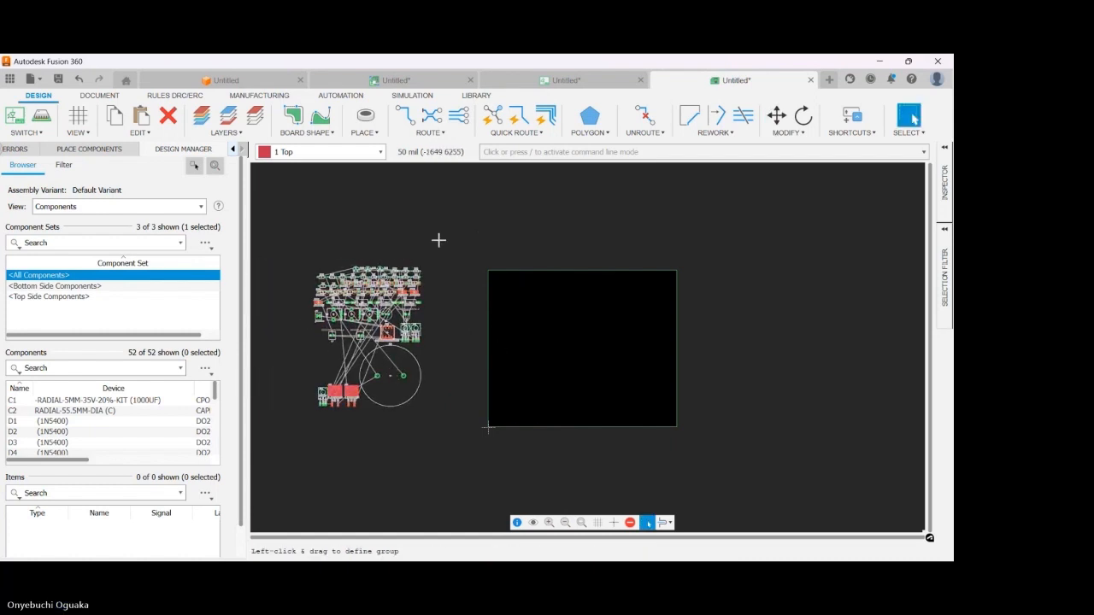
- Return from the board to the schematic and examine the LM317BD2T regulators and the two grouped circuits
click(545, 80)
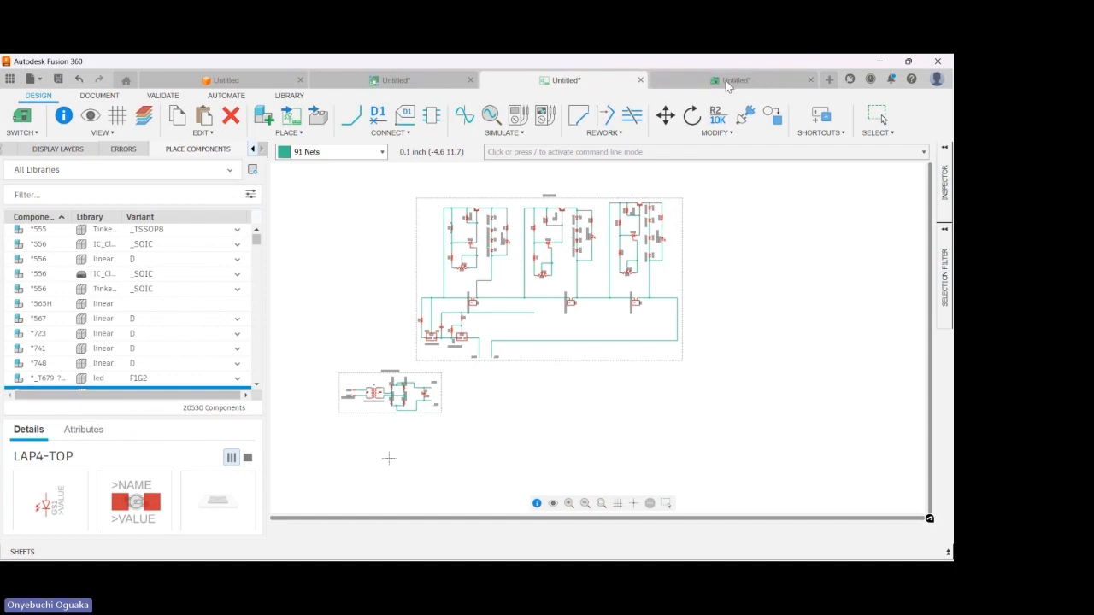
click(725, 79)
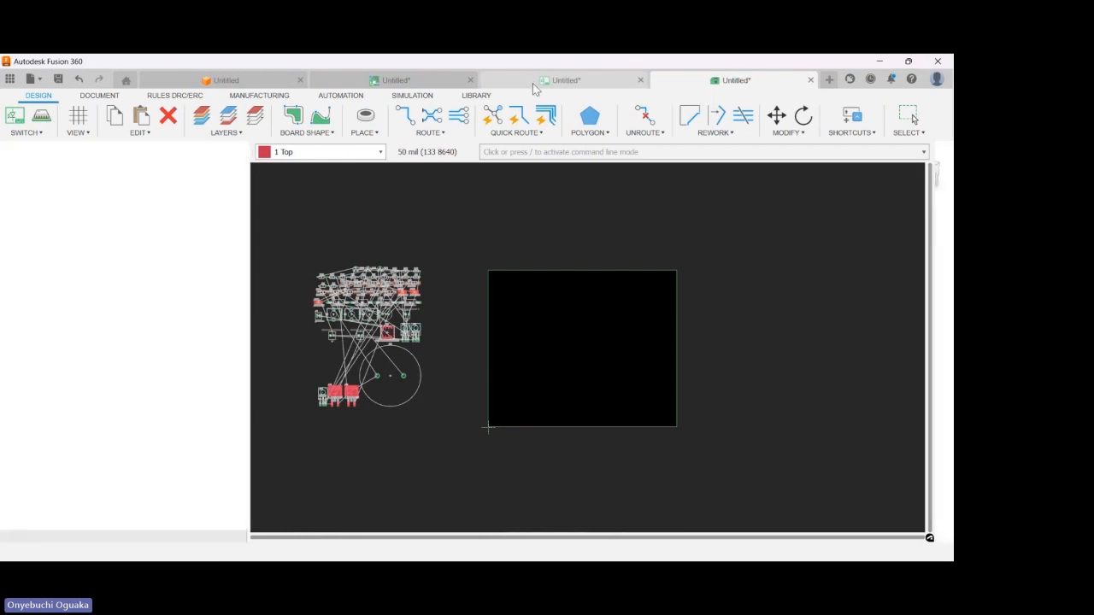
click(532, 84)
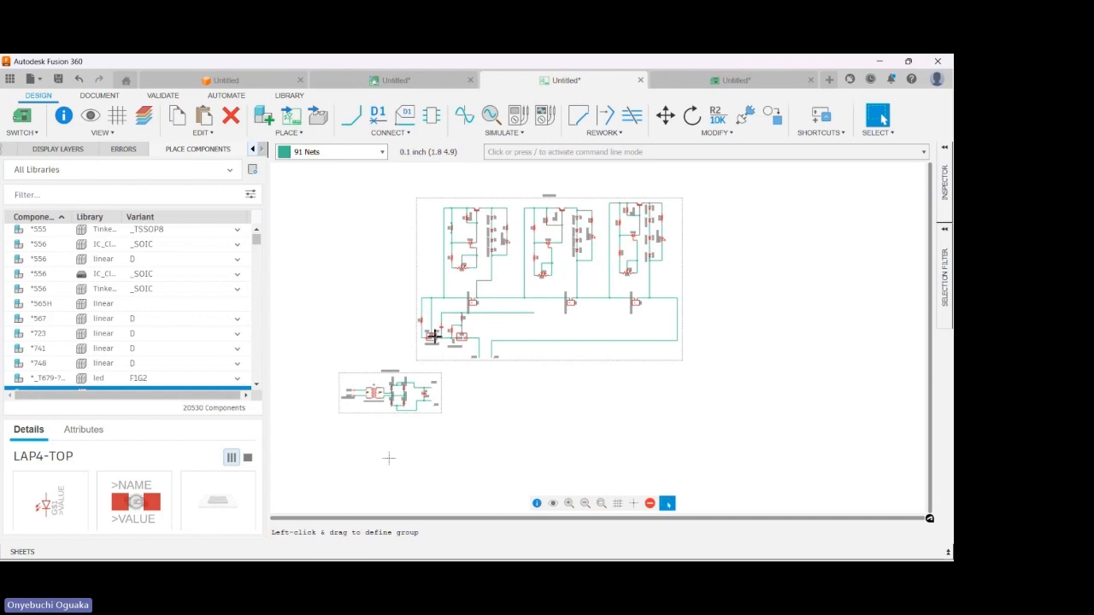
scroll(434, 336, up, 6)
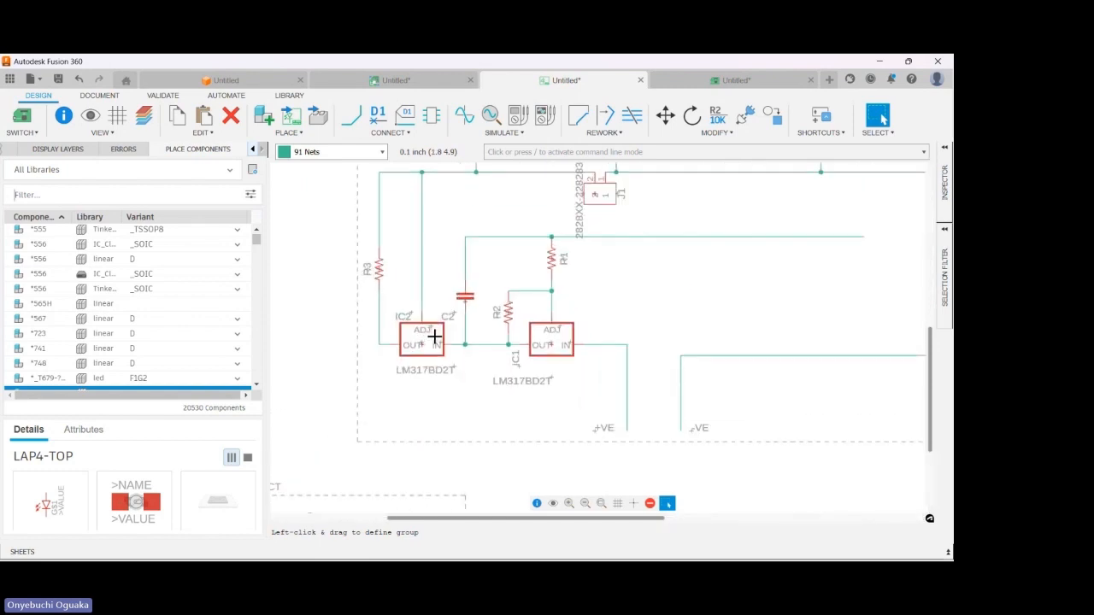
scroll(434, 336, down, 8)
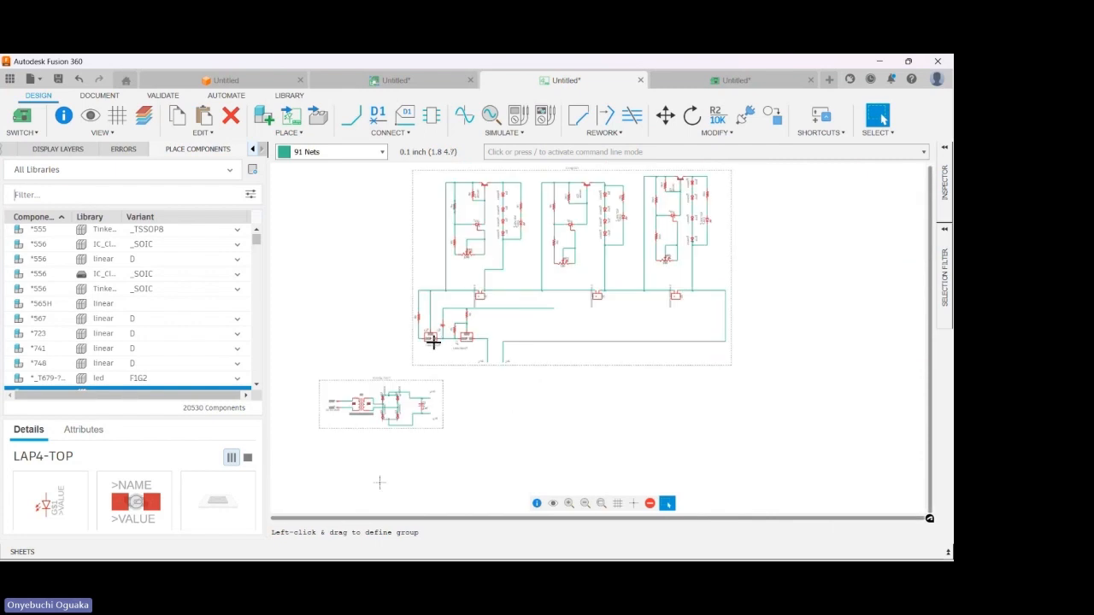
scroll(434, 342, up, 3)
scroll(431, 339, down, 4)
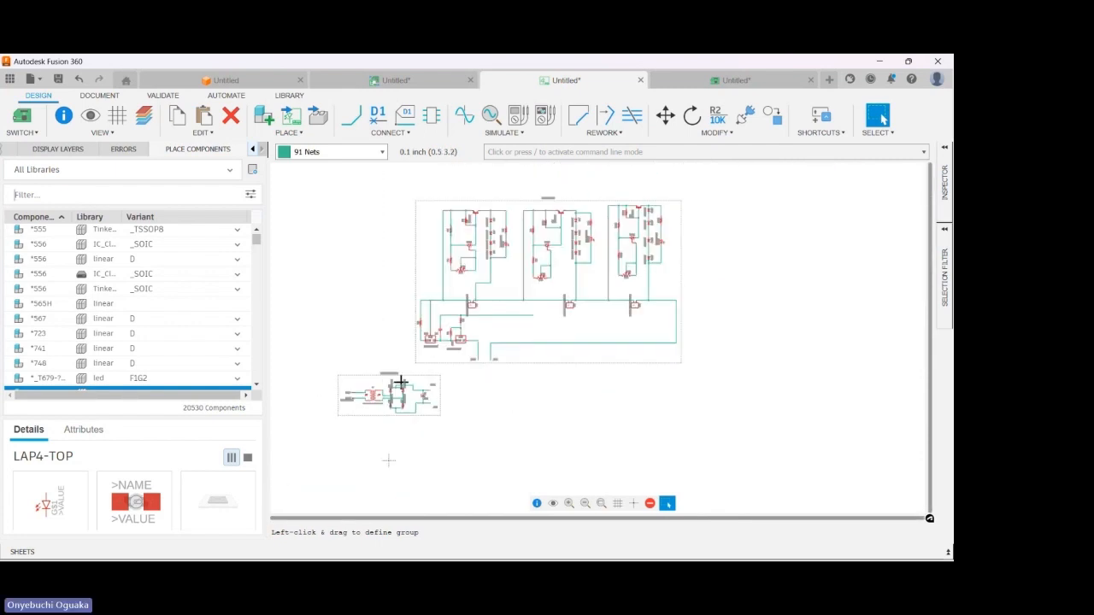
scroll(380, 383, down, 3)
scroll(417, 356, up, 5)
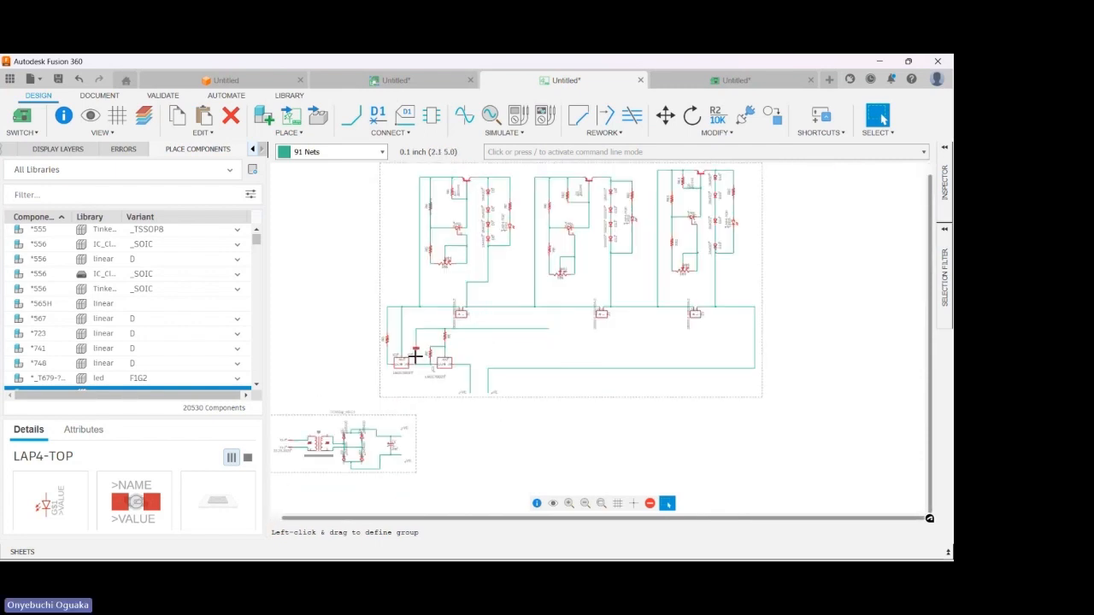
scroll(389, 367, down, 3)
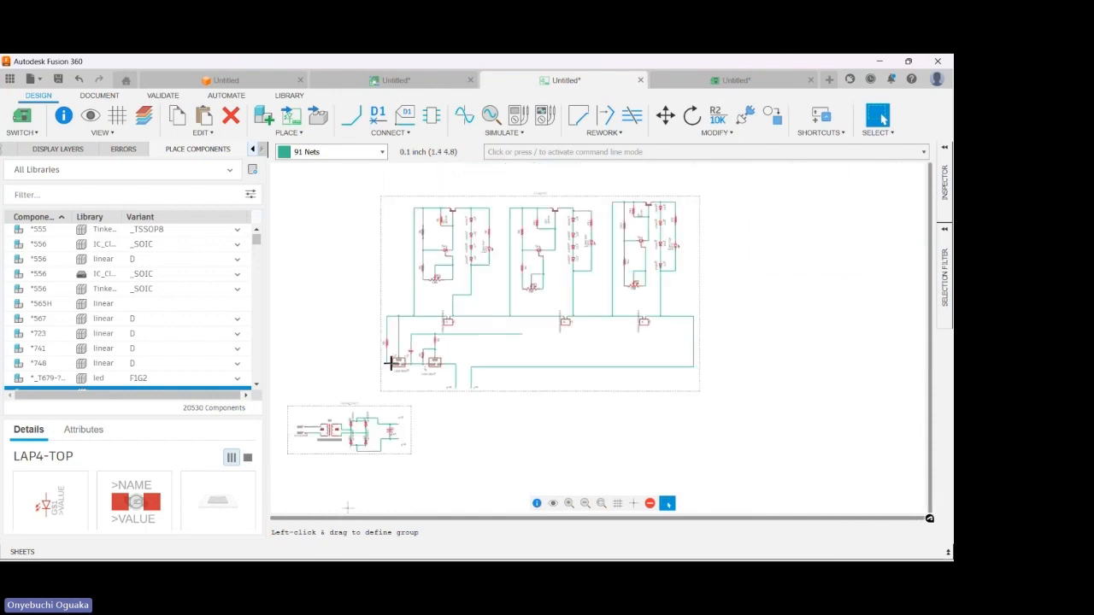
- Search all component libraries for HEAT SINK and preview each of the matching components
click(21, 195)
text(HEAT SINK)
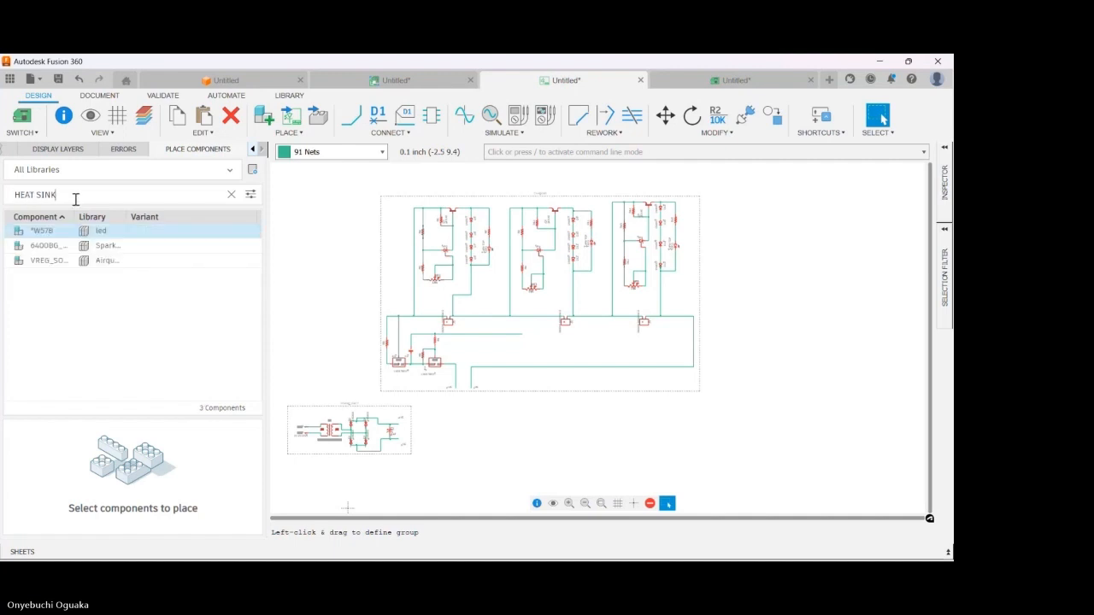
click(51, 231)
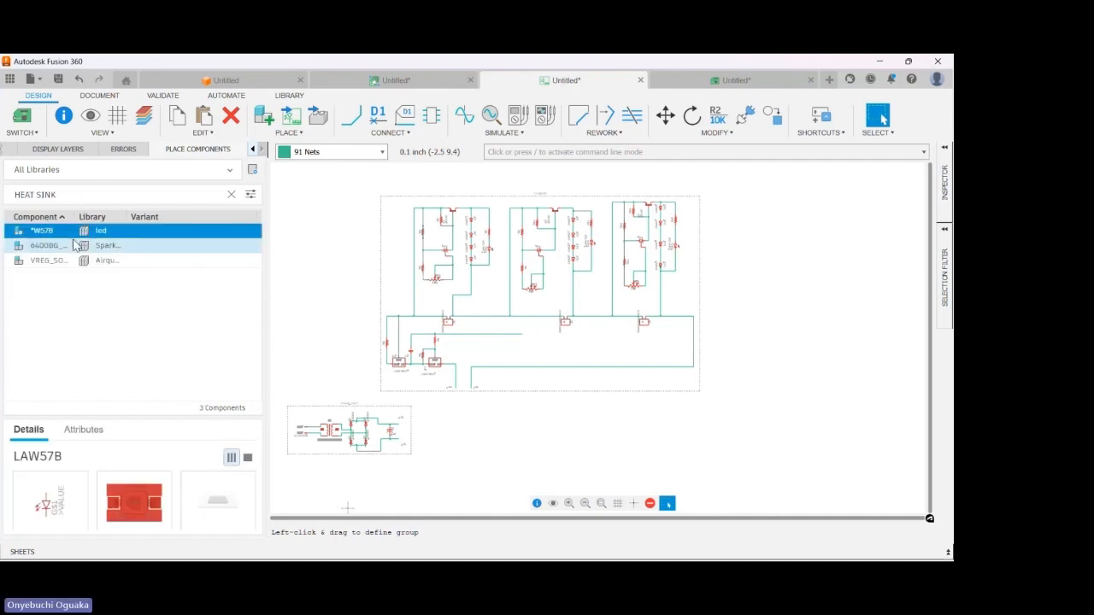
click(75, 245)
click(68, 261)
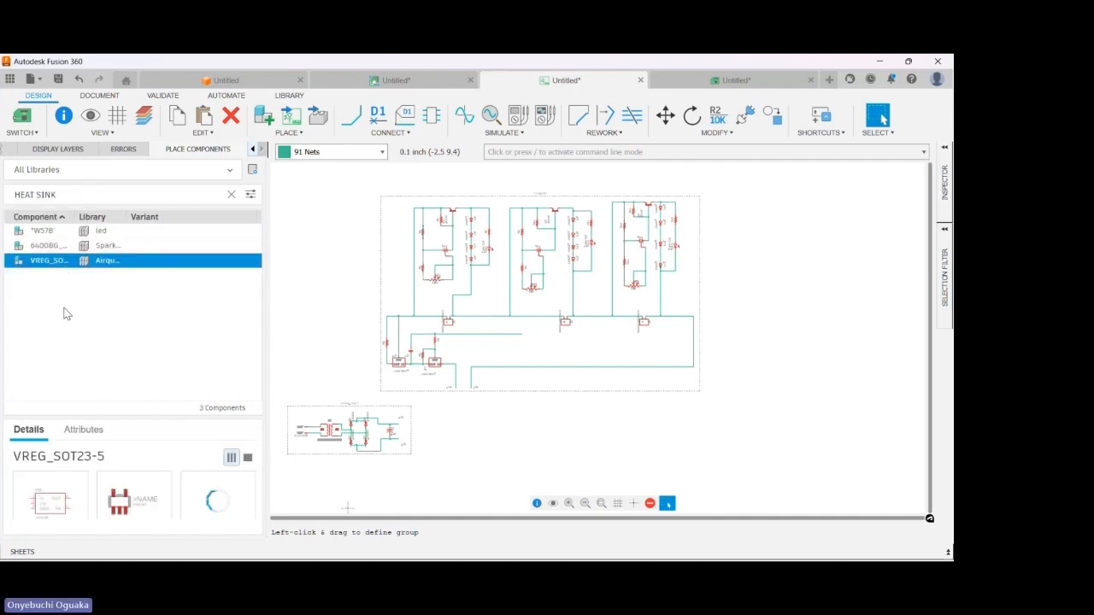
- Compare the three heat sink search results again and choose 6400BG_HEATSINK
click(51, 246)
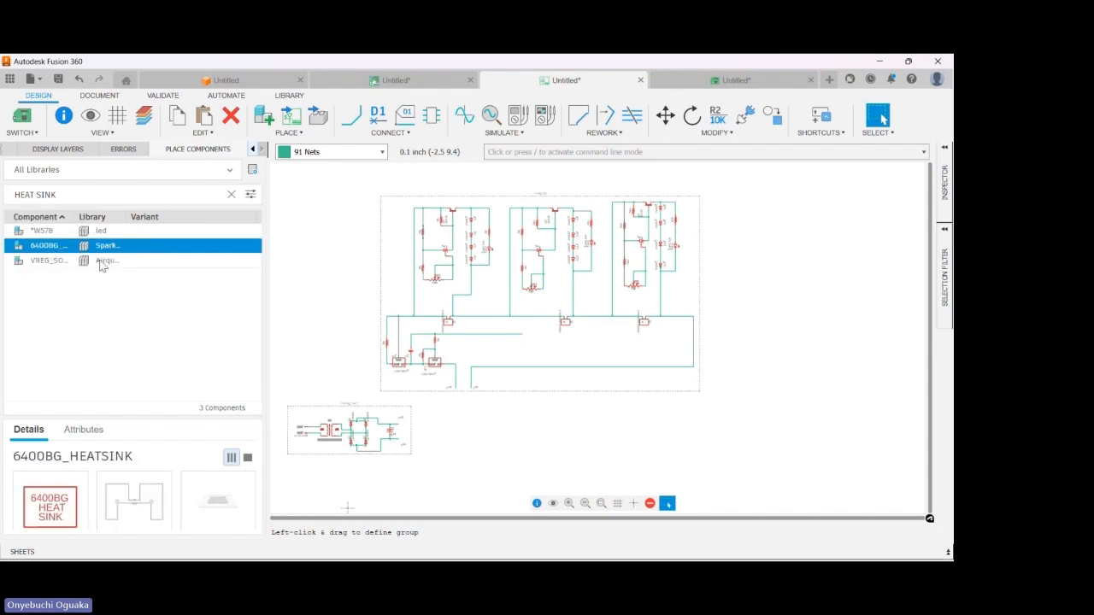
click(60, 231)
click(51, 260)
click(58, 247)
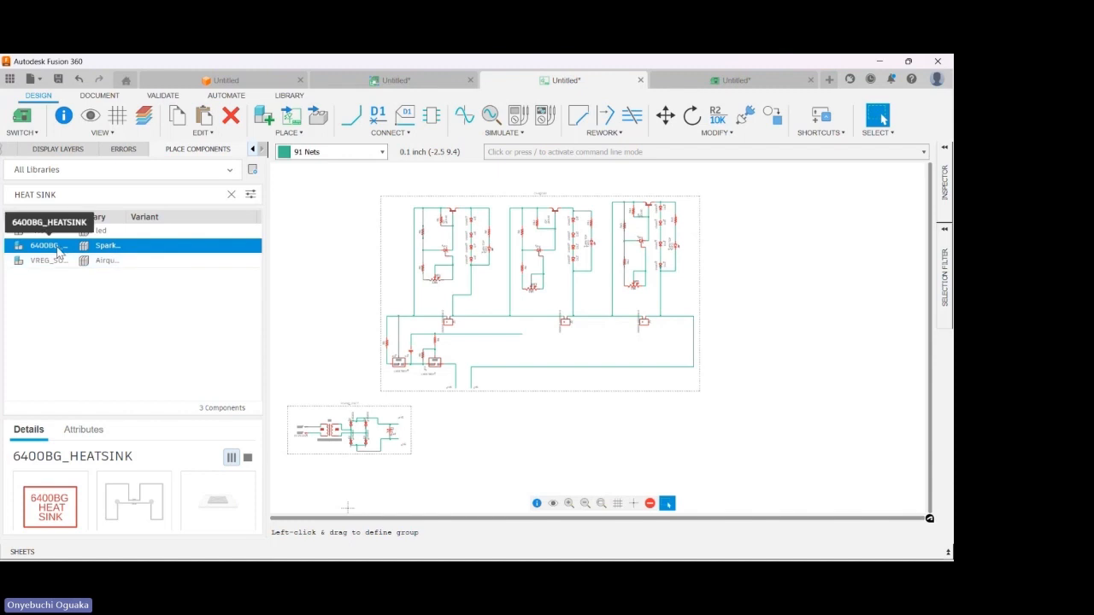
- Place one 6400BG_HEATSINK symbol beside the charger group and one over each of the two LM317BD2T regulators
double_click(59, 247)
scroll(480, 341, down, 2)
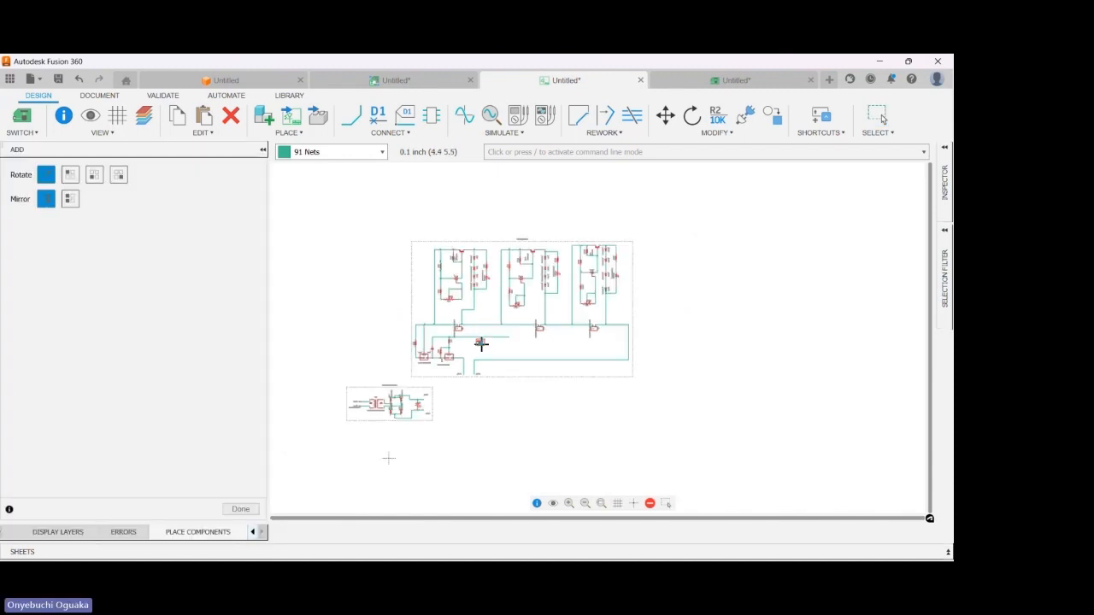
click(377, 296)
scroll(381, 338, up, 6)
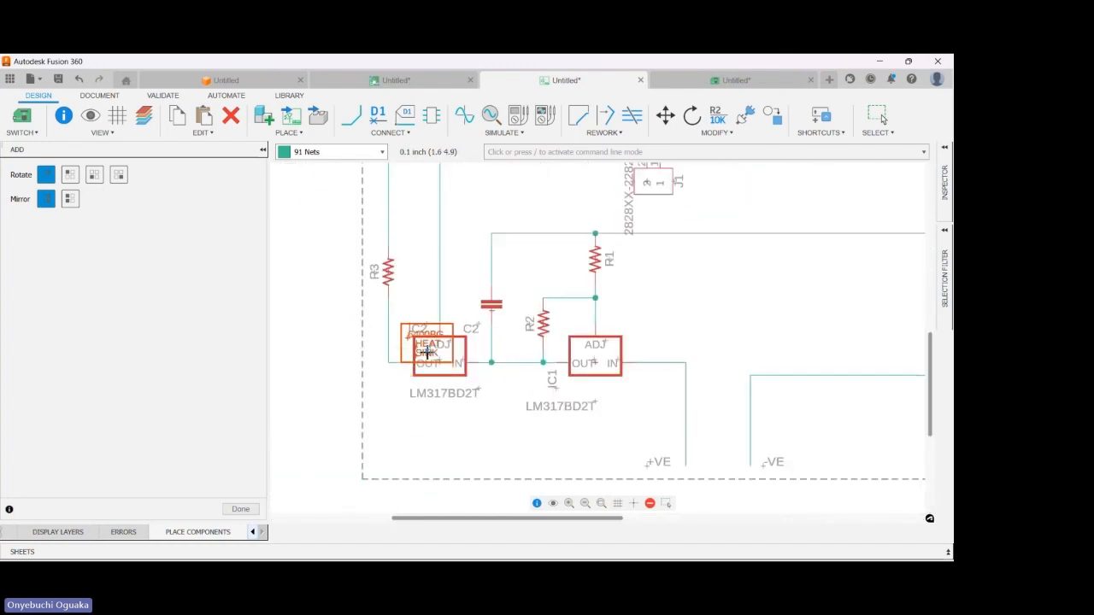
click(443, 346)
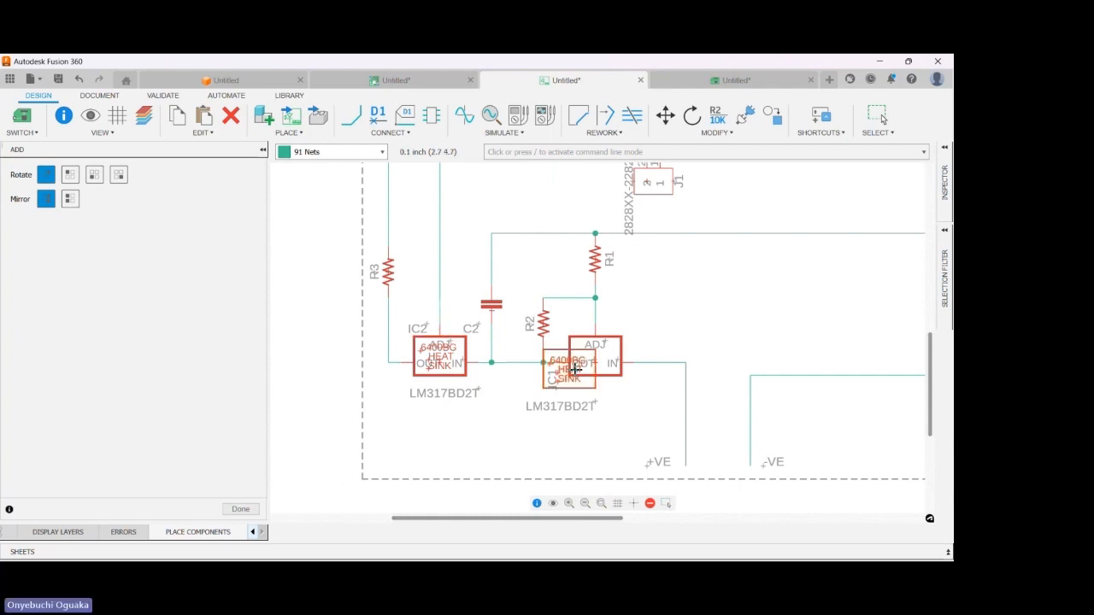
click(590, 357)
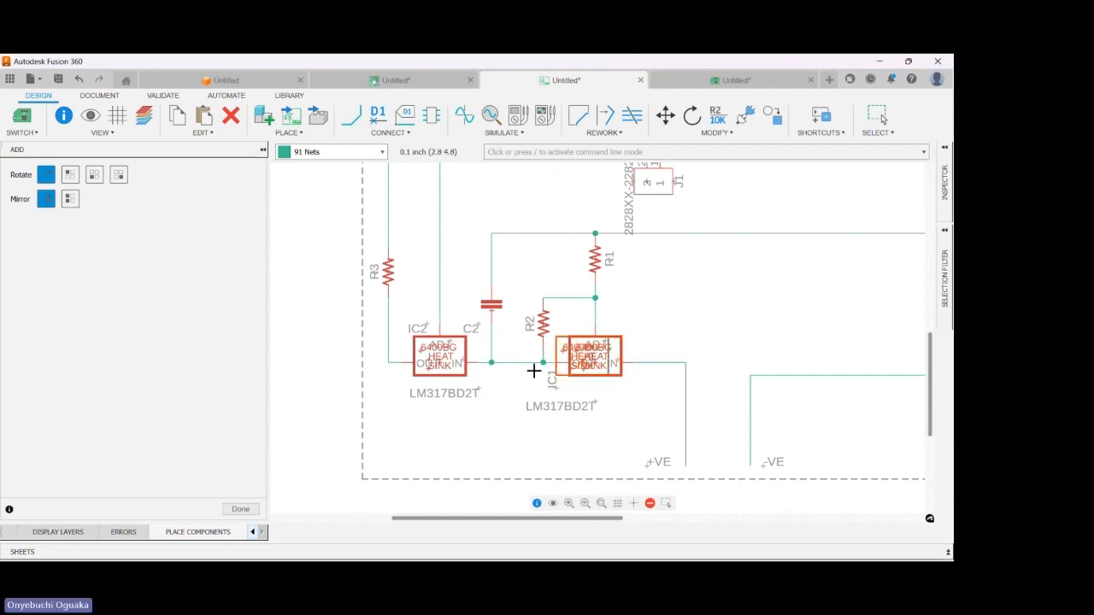
- Stop placing heat sinks and delete the spare one standing outside the charger group
scroll(403, 418, down, 5)
scroll(401, 422, down, 2)
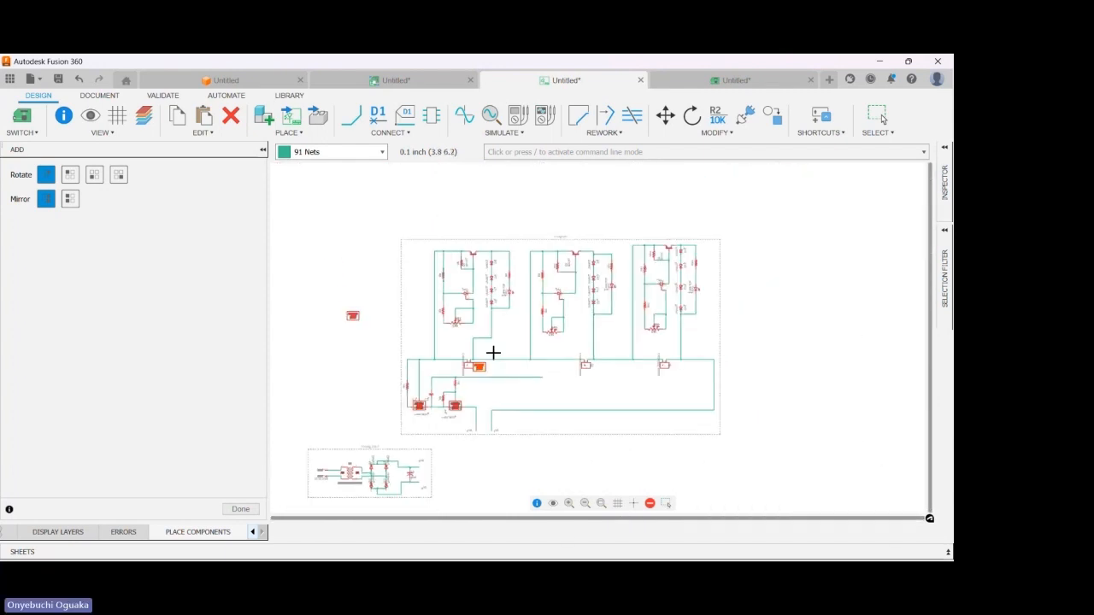
scroll(470, 259, up, 3)
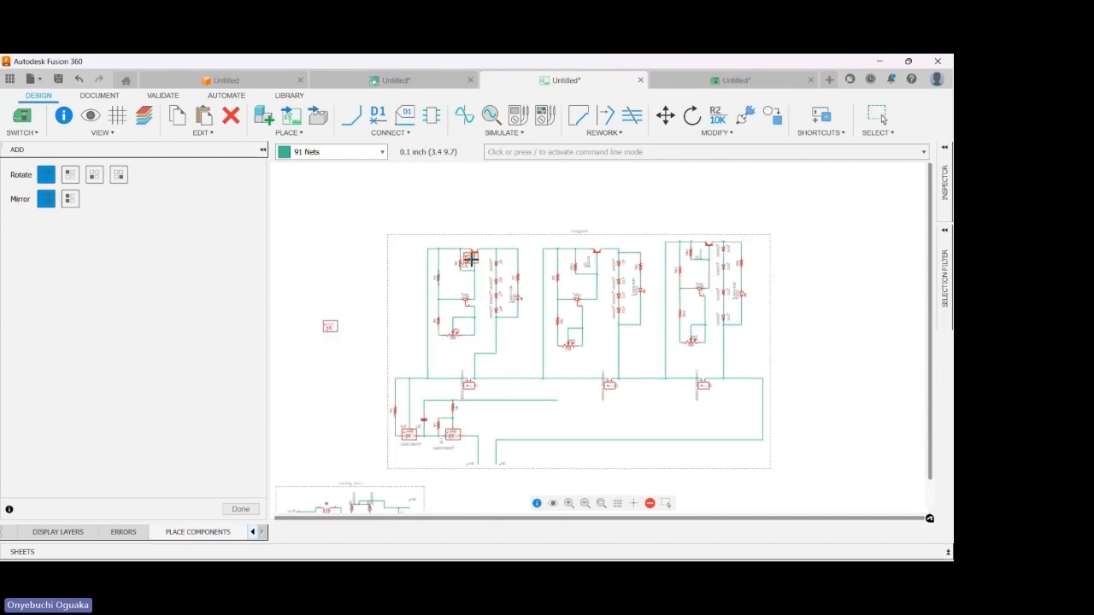
scroll(424, 352, down, 1)
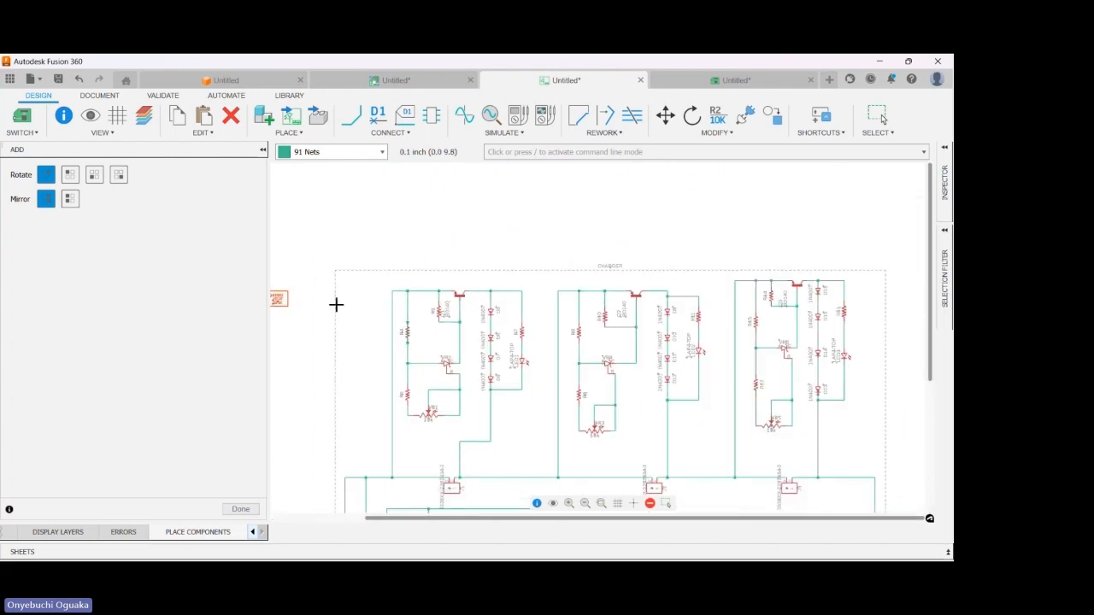
scroll(450, 319, down, 3)
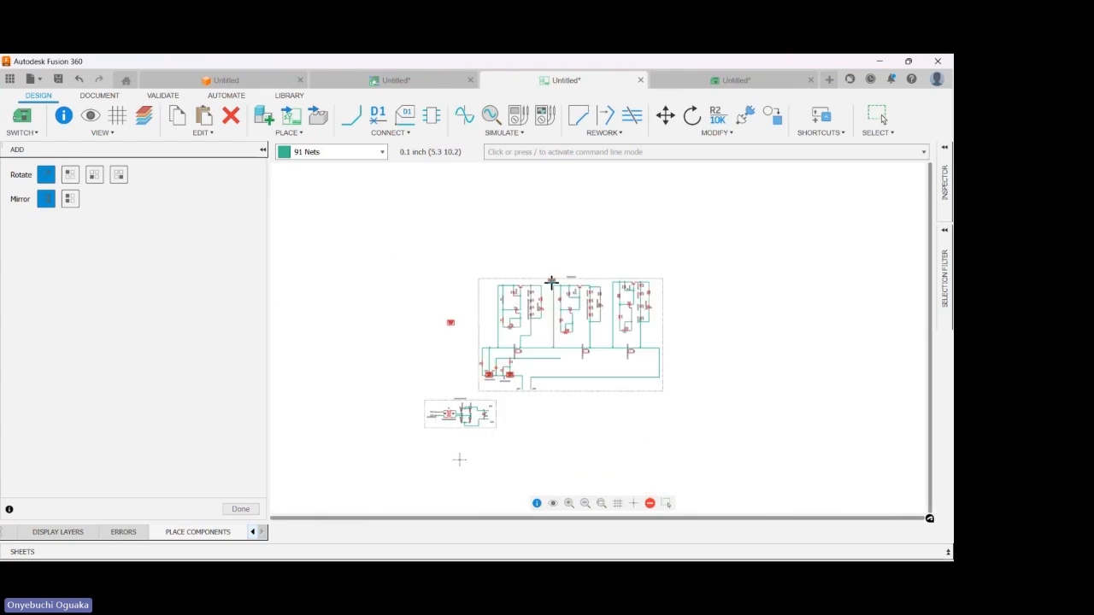
scroll(451, 324, up, 5)
click(450, 324)
right_click(450, 324)
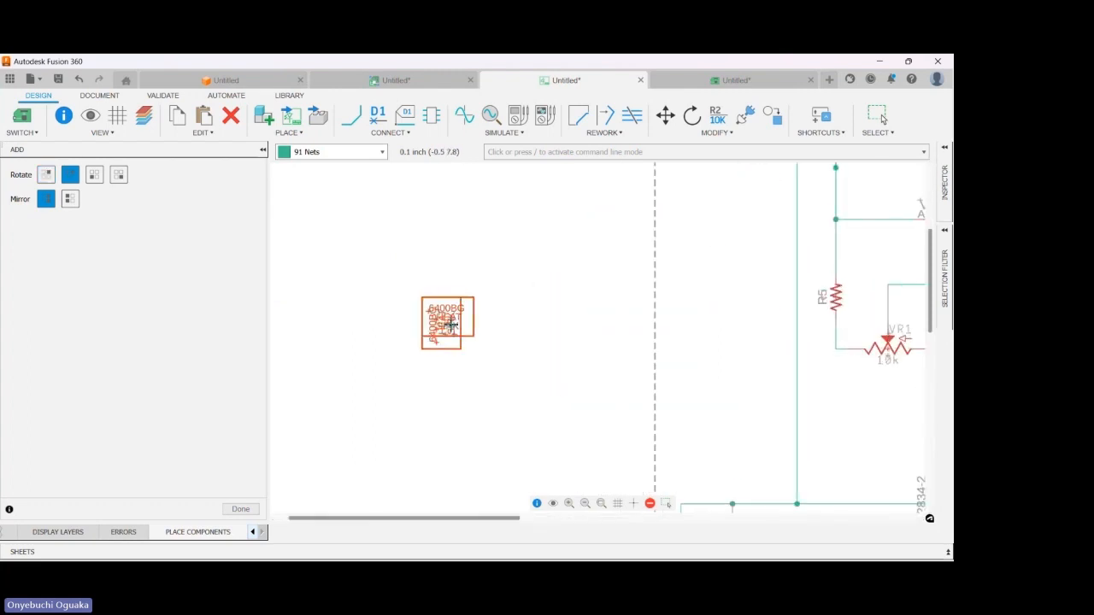
key(Escape)
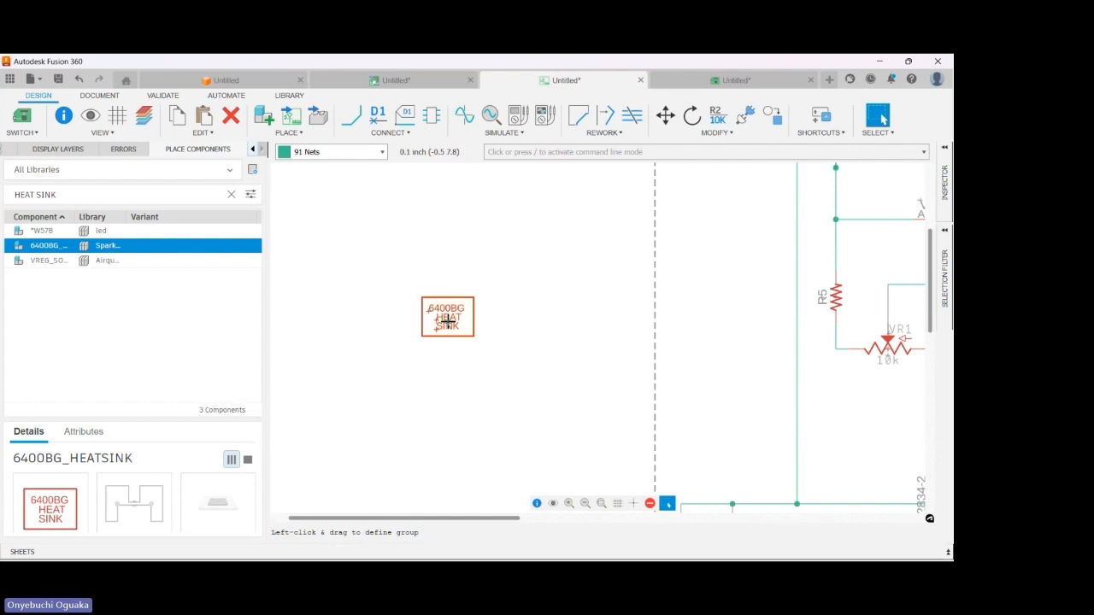
key(Delete)
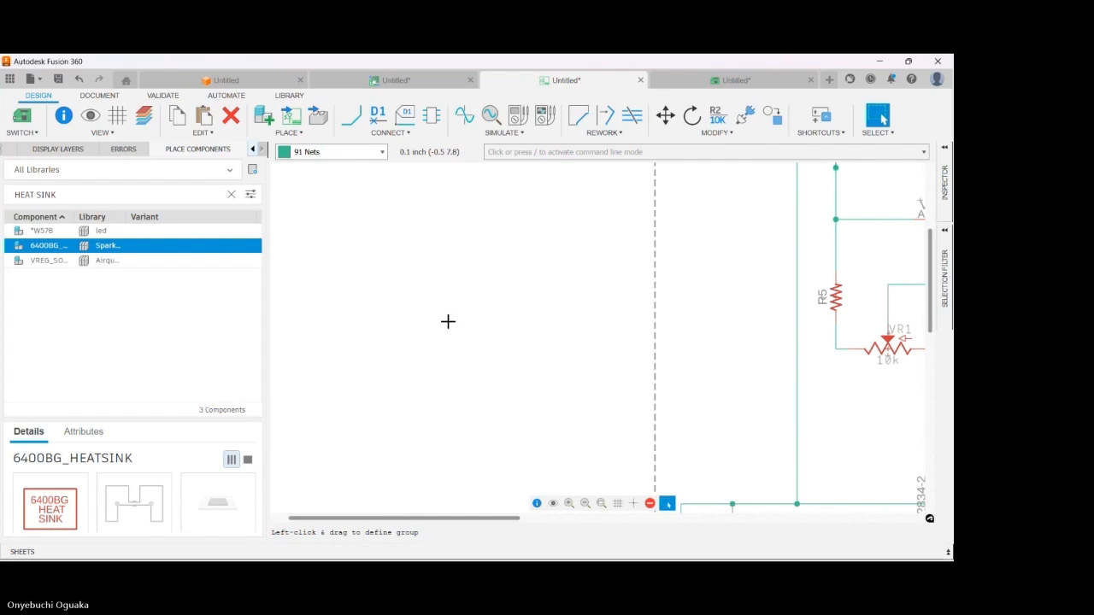
- Draw a net from the -VE line's corner up to the open-ended regulator line, merging net segment N$8 into -VE
scroll(338, 330, down, 1)
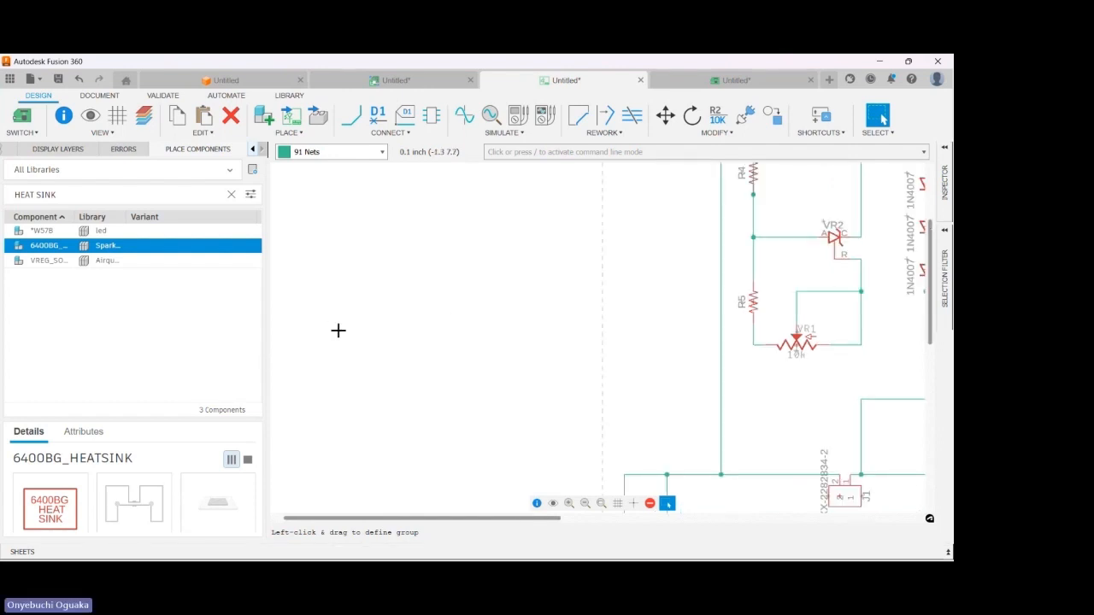
scroll(338, 330, down, 2)
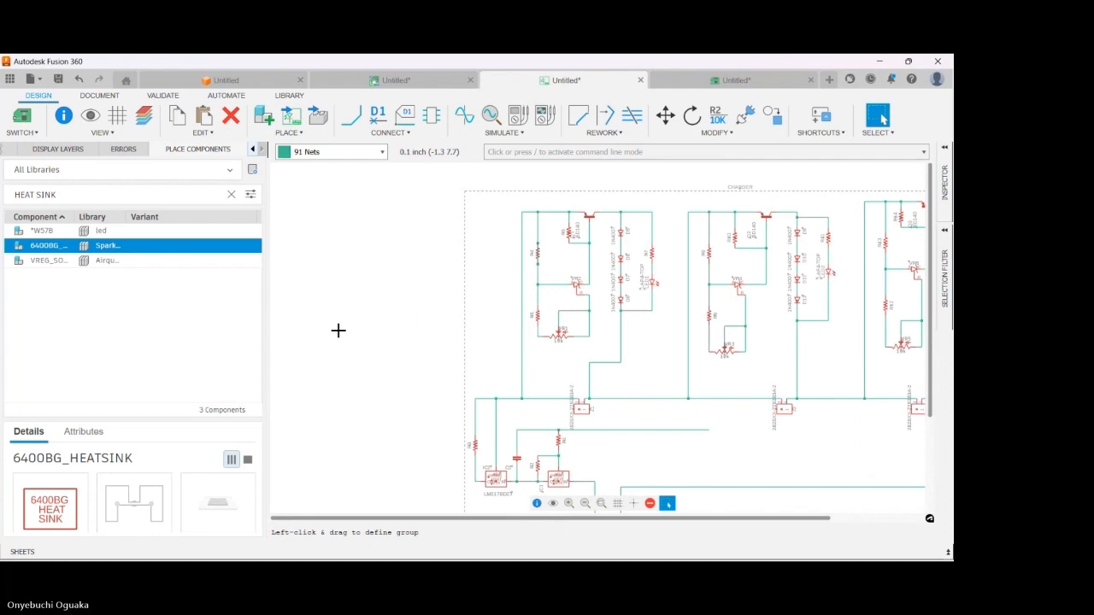
scroll(338, 330, down, 2)
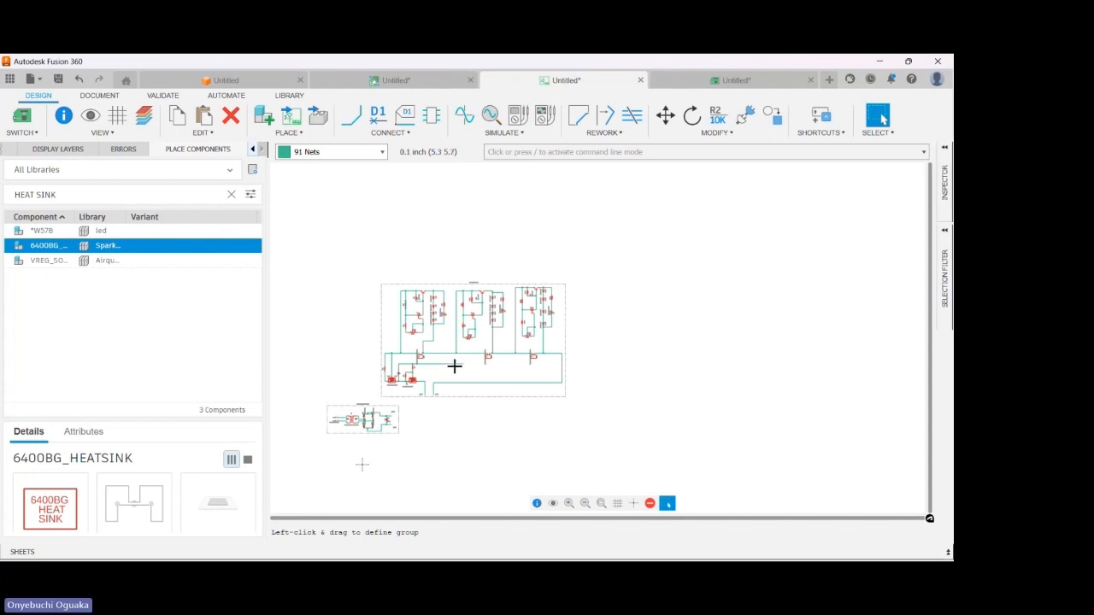
scroll(454, 366, up, 5)
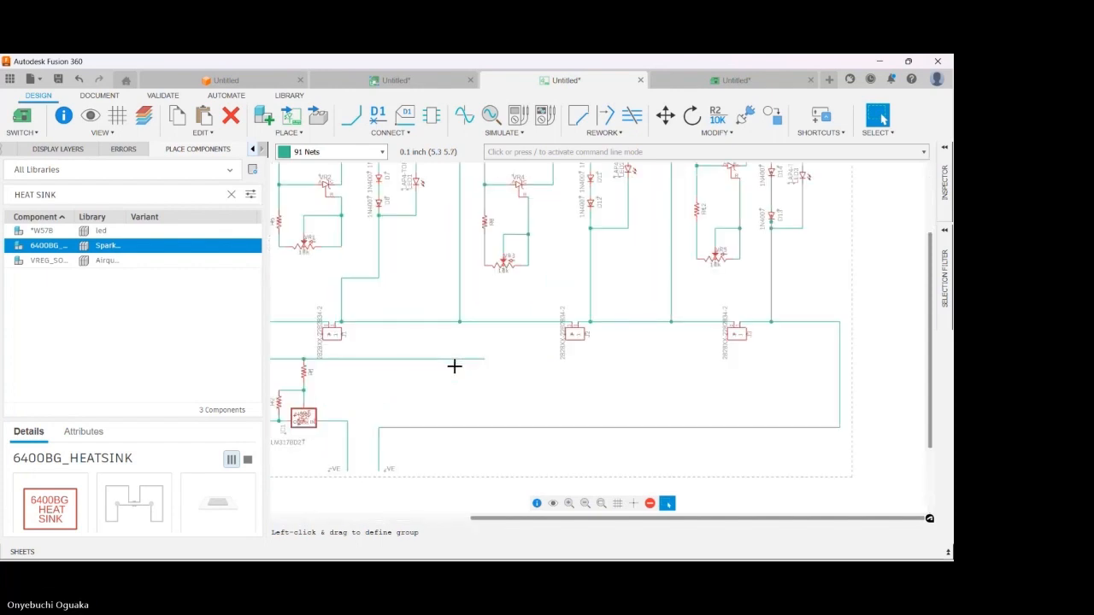
scroll(454, 365, down, 2)
scroll(454, 366, up, 4)
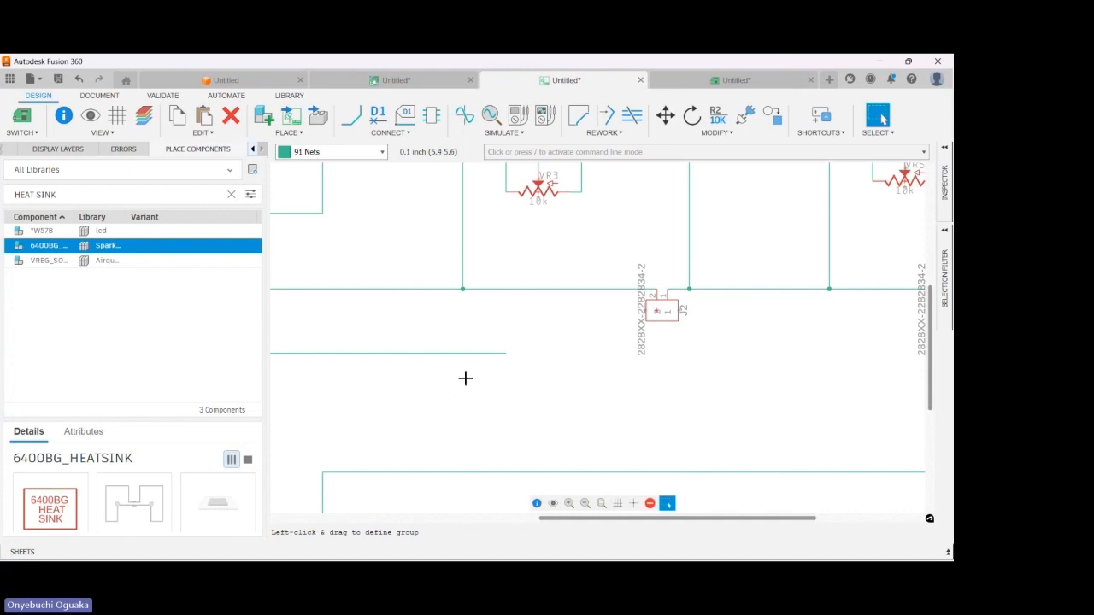
scroll(496, 342, down, 6)
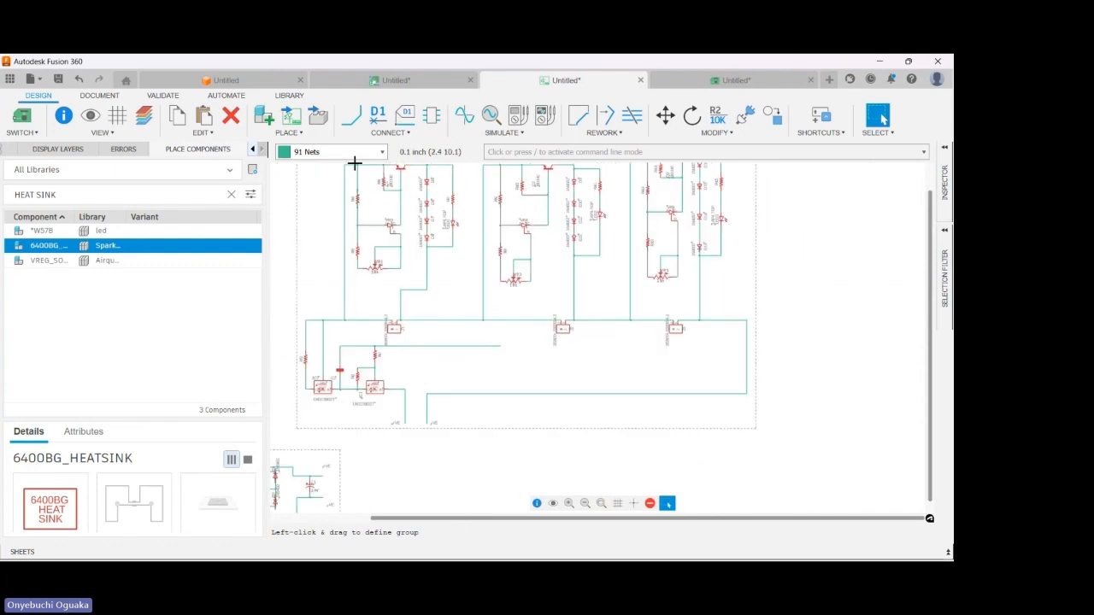
click(350, 113)
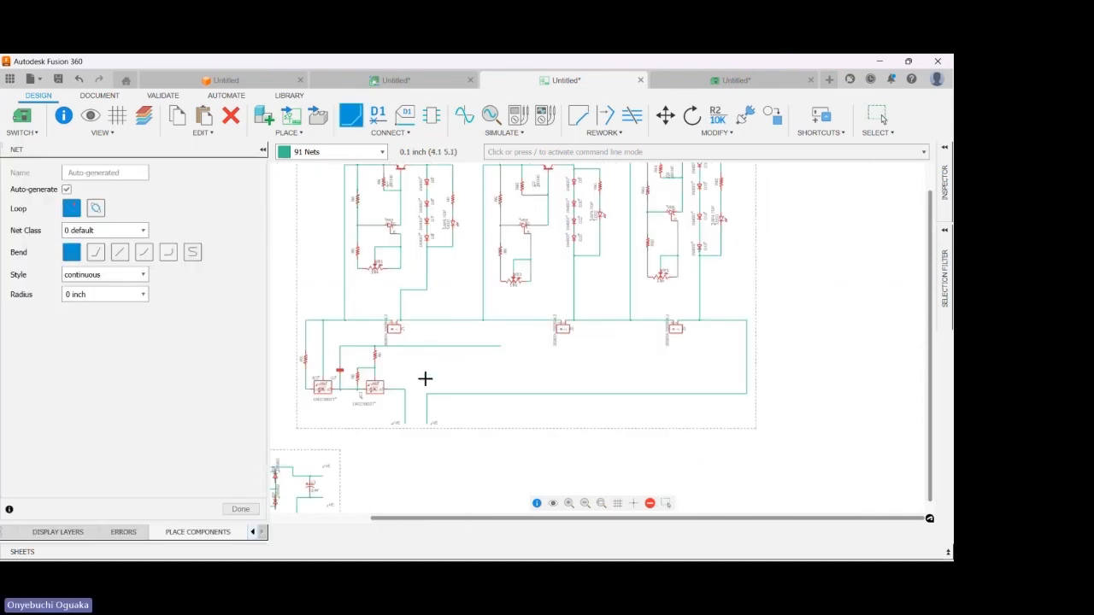
click(427, 393)
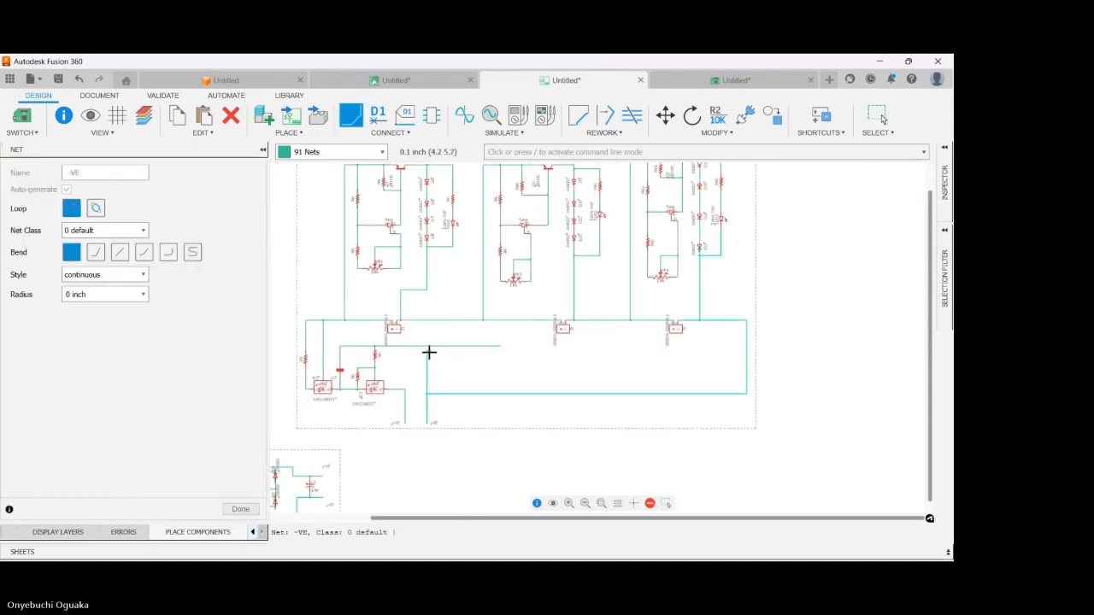
click(427, 345)
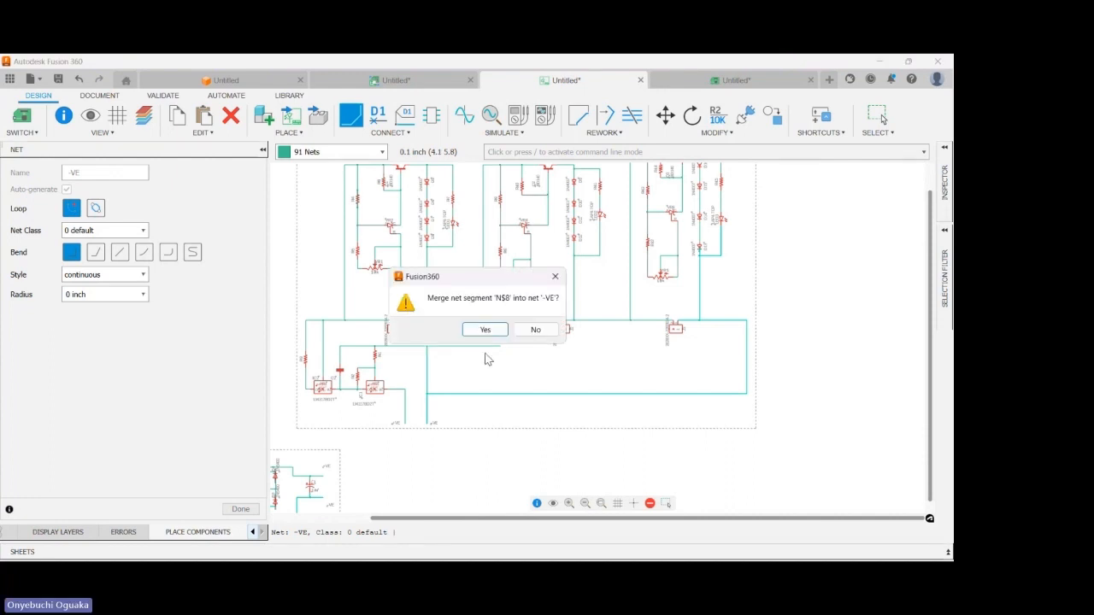
click(484, 329)
- Delete the loose wire end extending past the new -VE junction in the charger group
key(Delete)
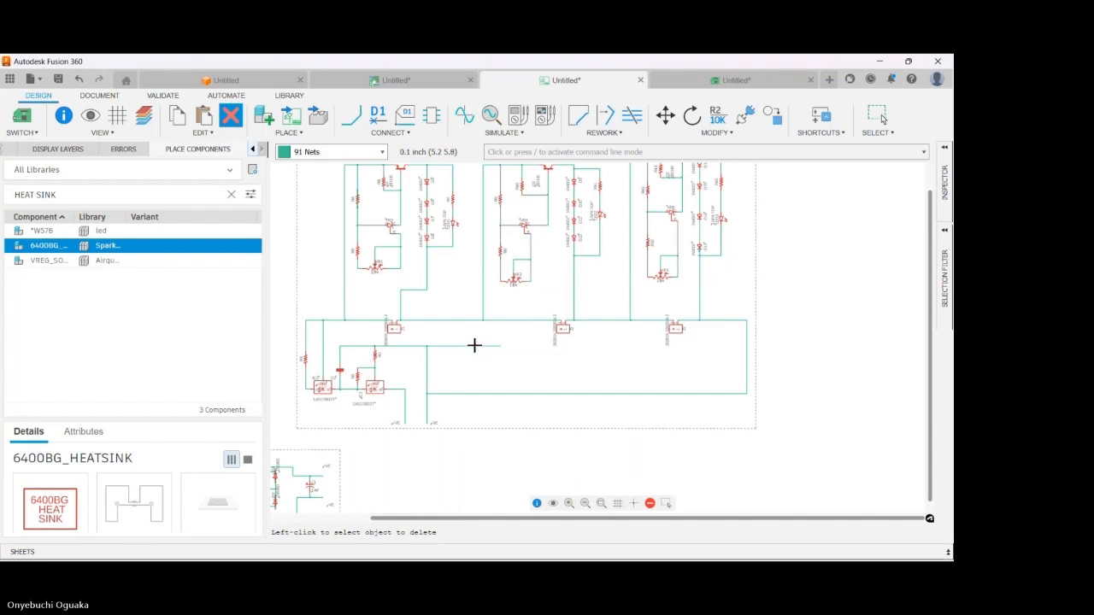
scroll(379, 384, down, 5)
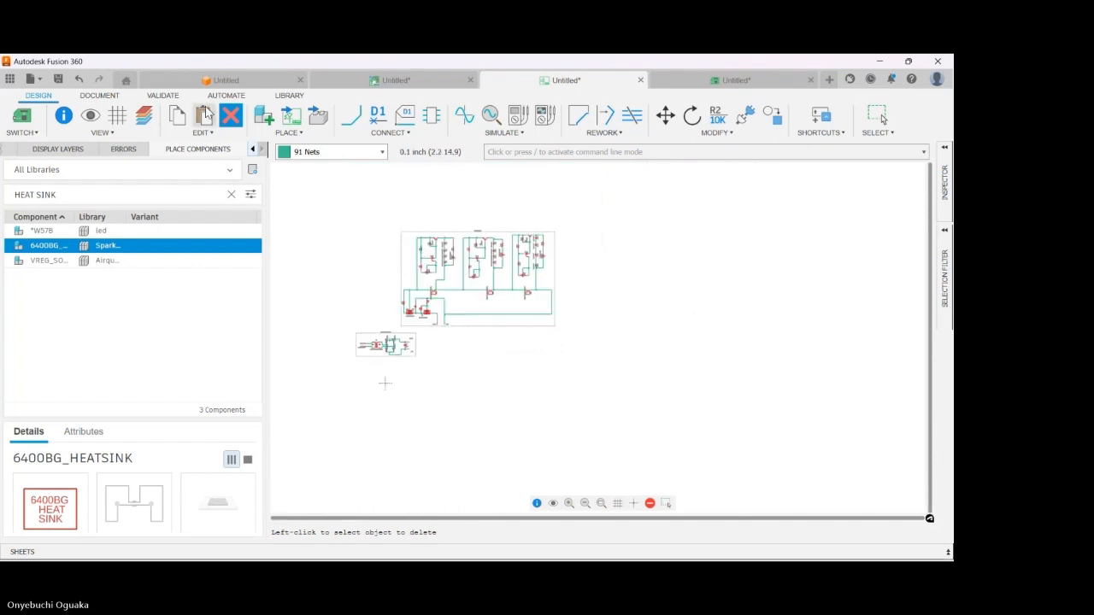
key(Escape)
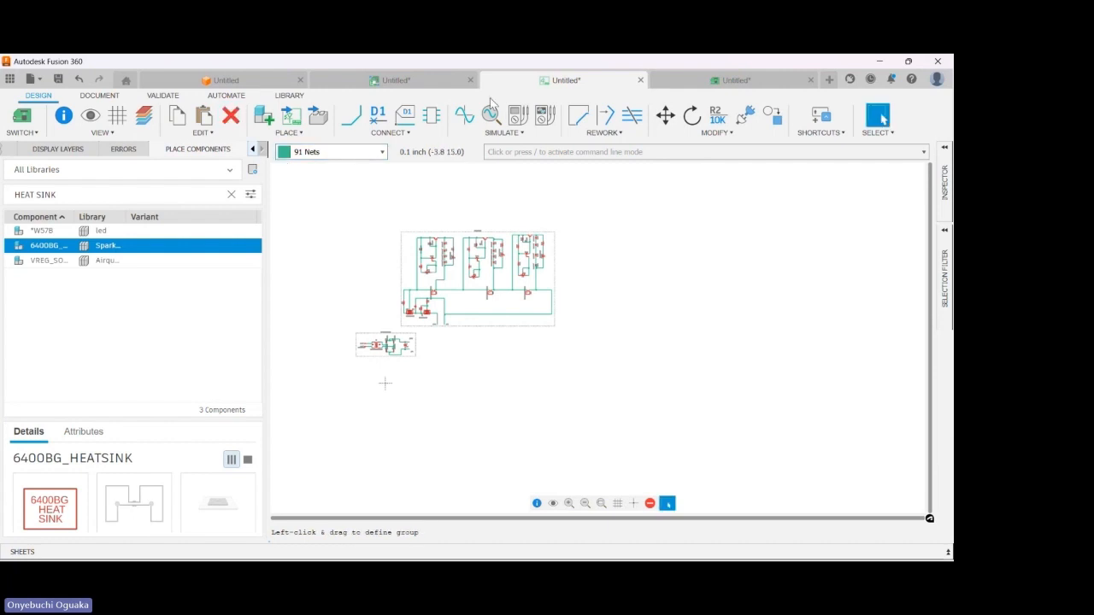
- Switch to the board and examine the two heat sink footprints below the unplaced components
click(35, 137)
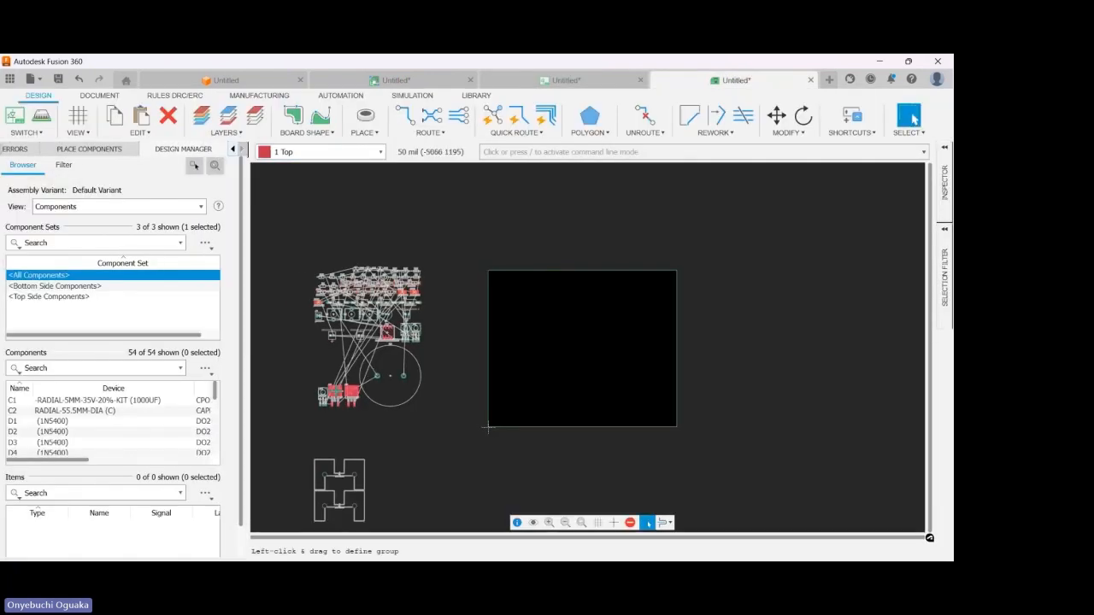
scroll(342, 421, down, 2)
scroll(329, 402, up, 5)
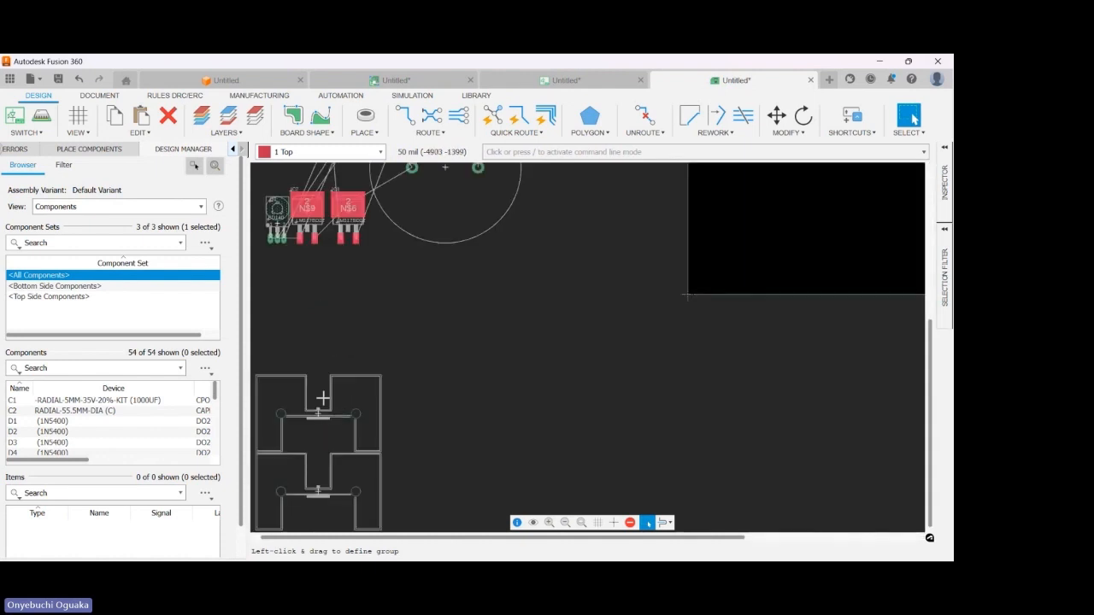
scroll(450, 323, down, 2)
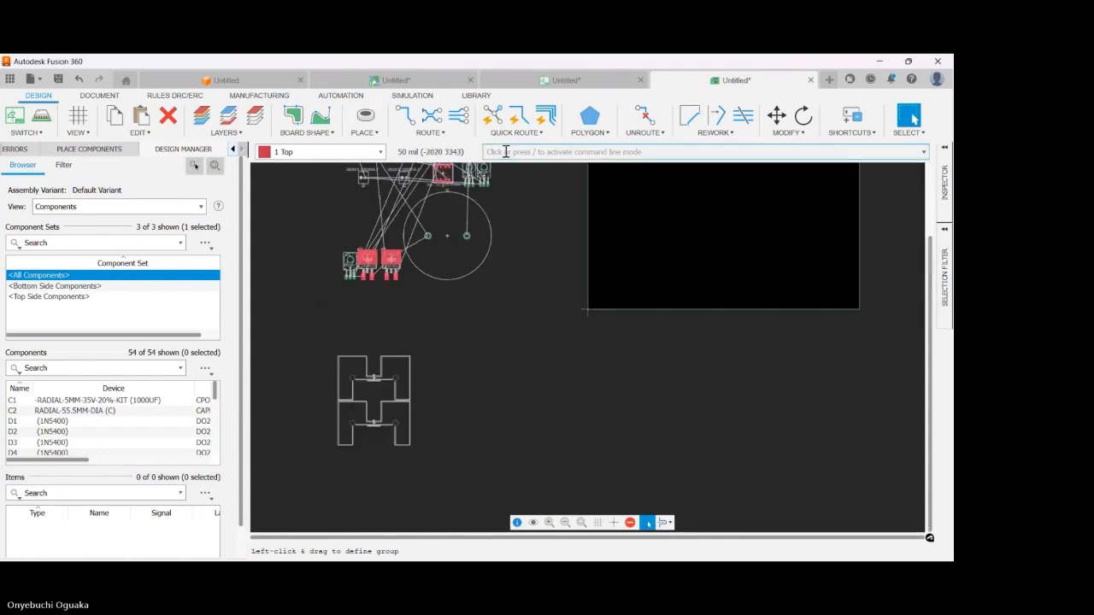
- Return to the schematic, search all libraries for HEAT SINK and preview 6400BG_HEATSINK
click(554, 82)
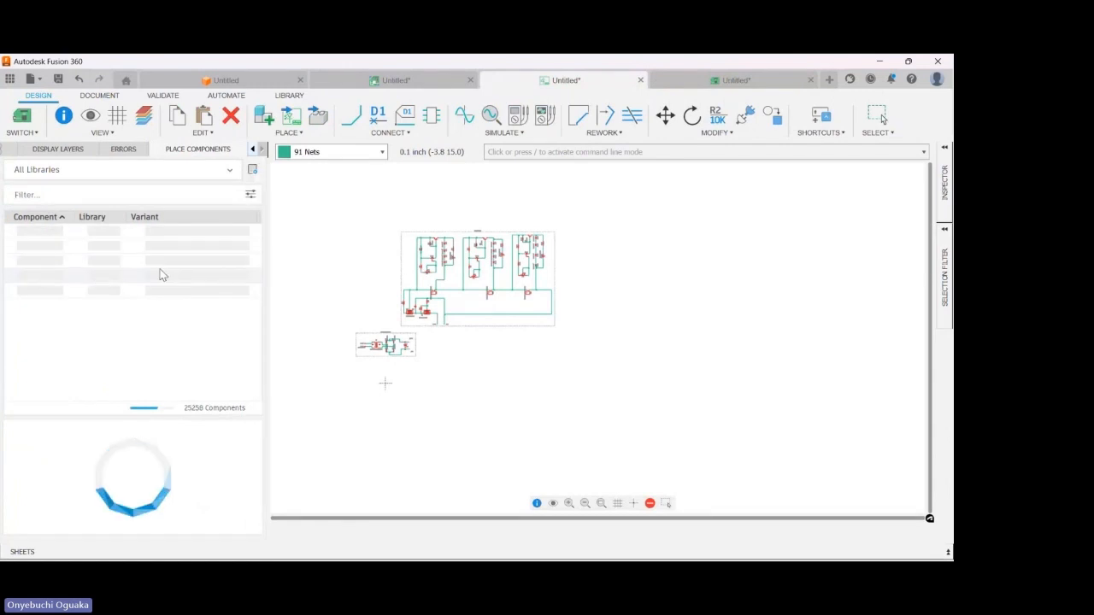
click(39, 193)
text(HEA)
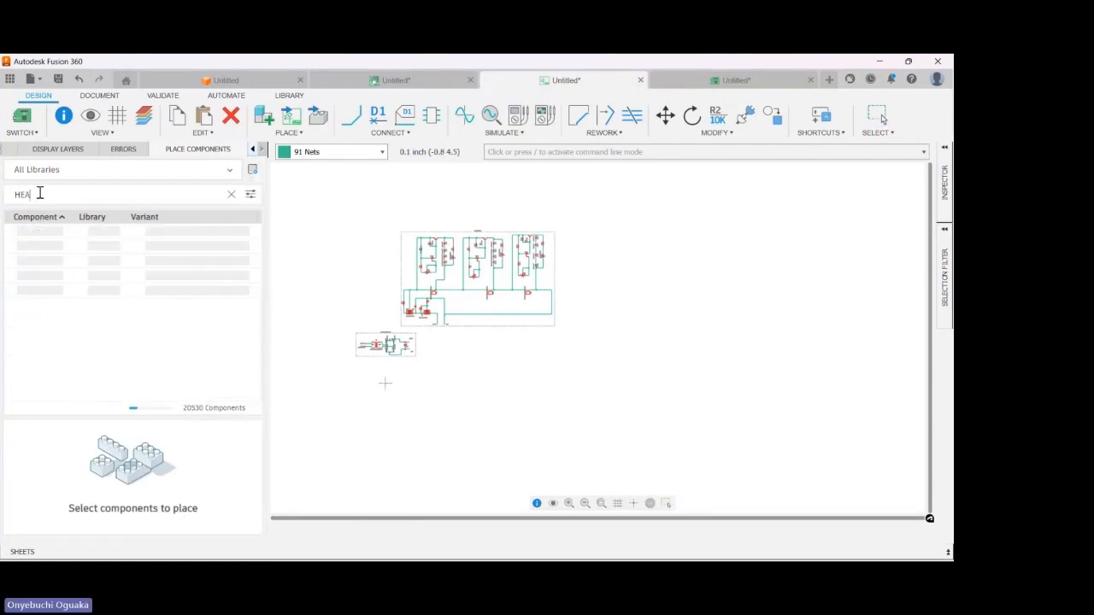
text(T SINK)
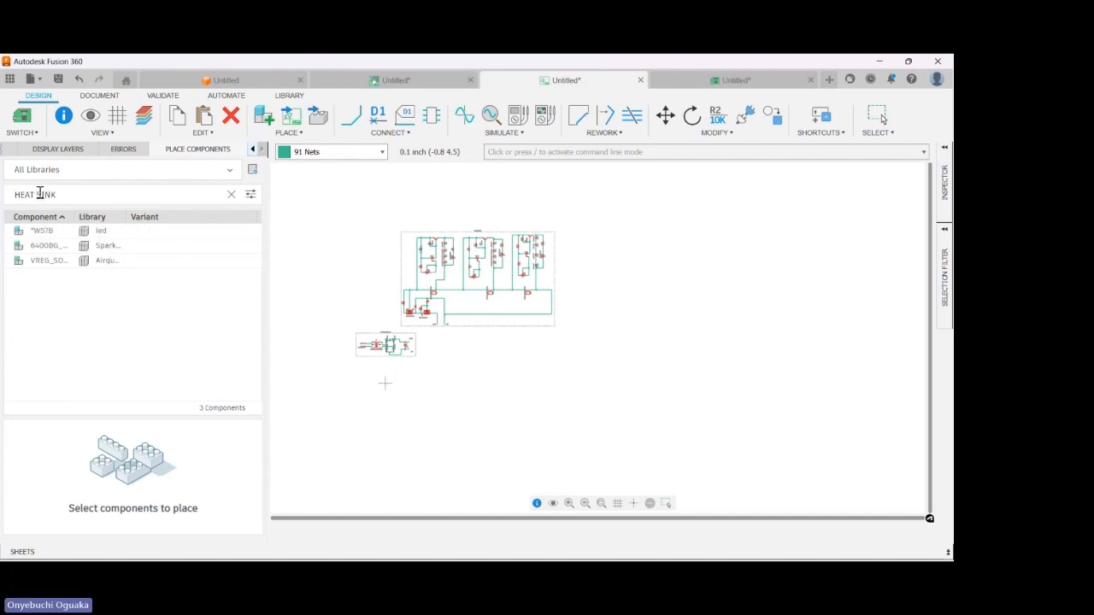
click(47, 245)
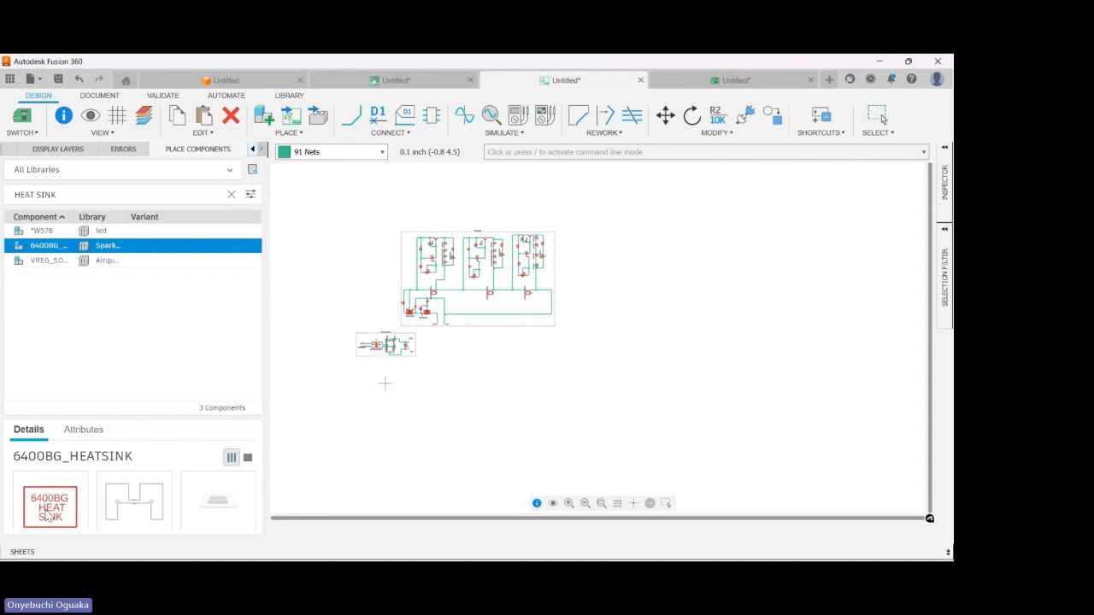
double_click(131, 251)
scroll(366, 408, up, 5)
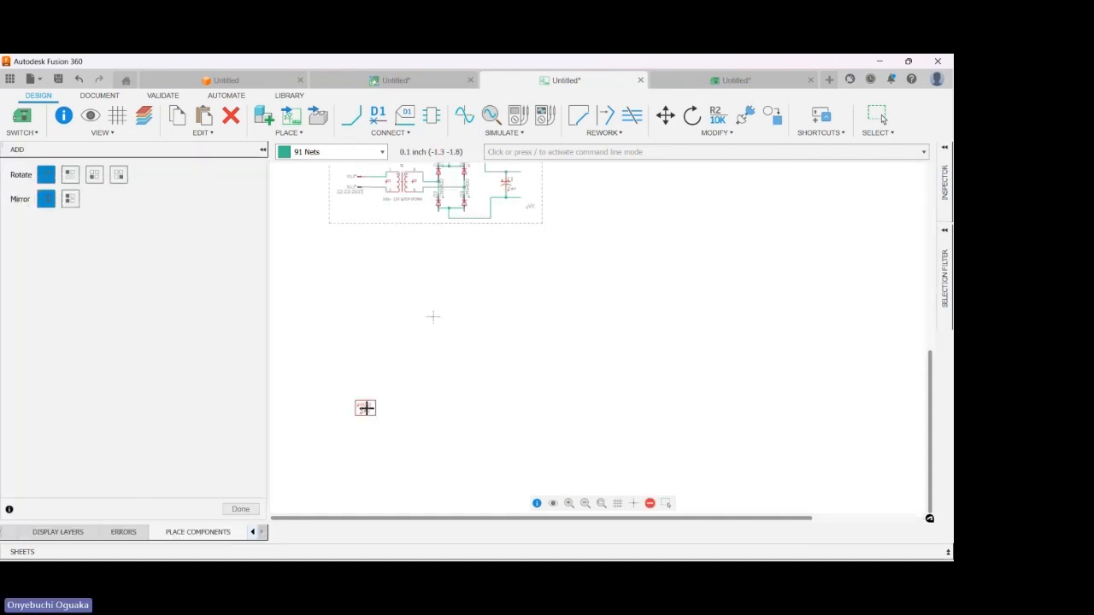
scroll(365, 397, up, 4)
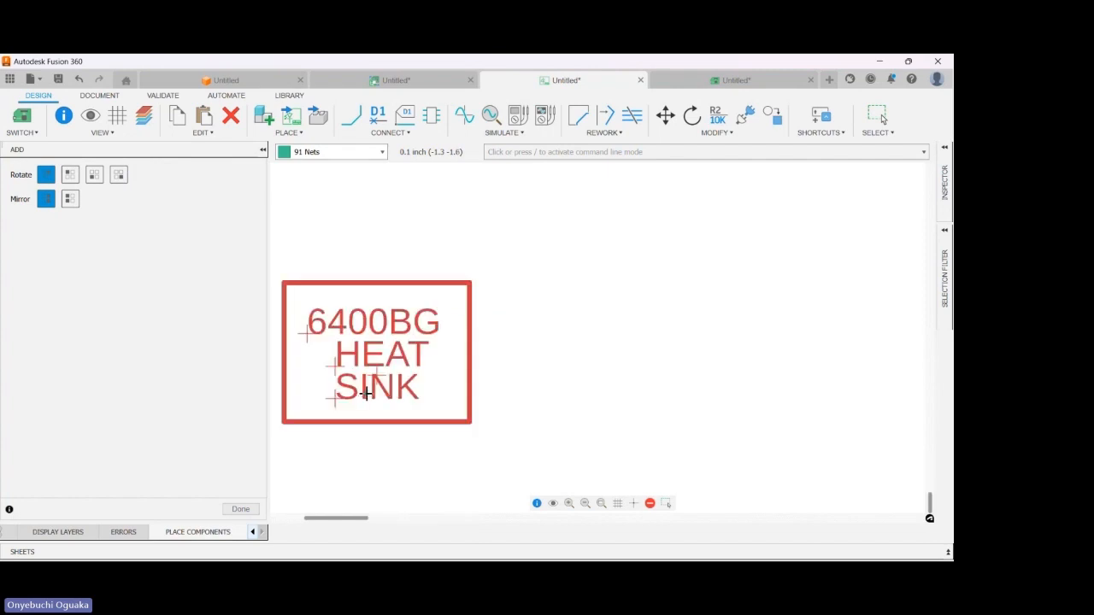
scroll(459, 358, up, 6)
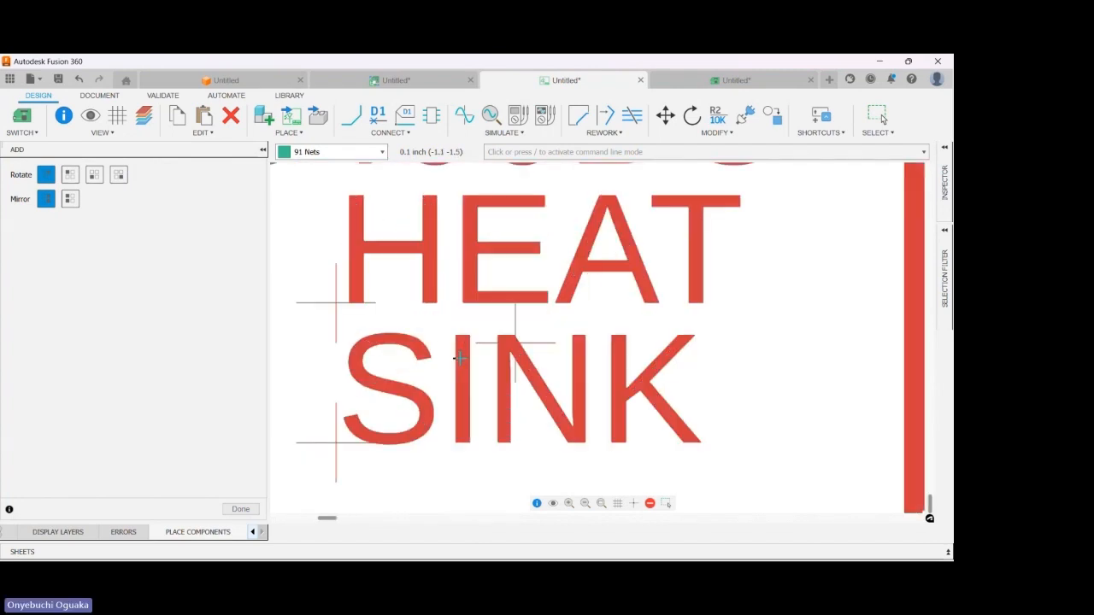
scroll(459, 358, down, 5)
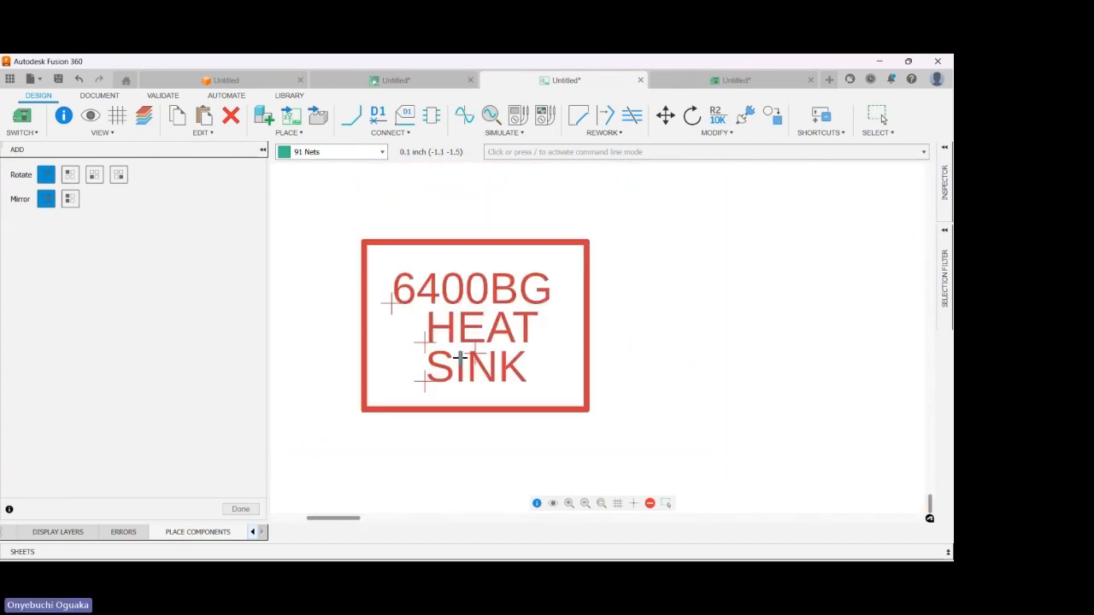
scroll(460, 358, up, 1)
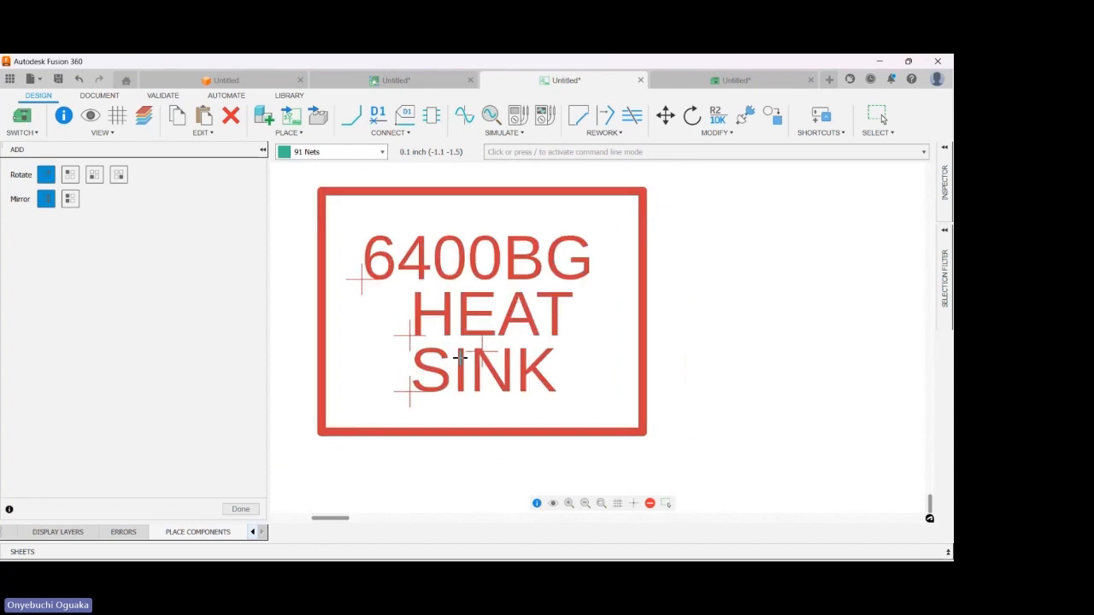
scroll(460, 358, down, 5)
key(Escape)
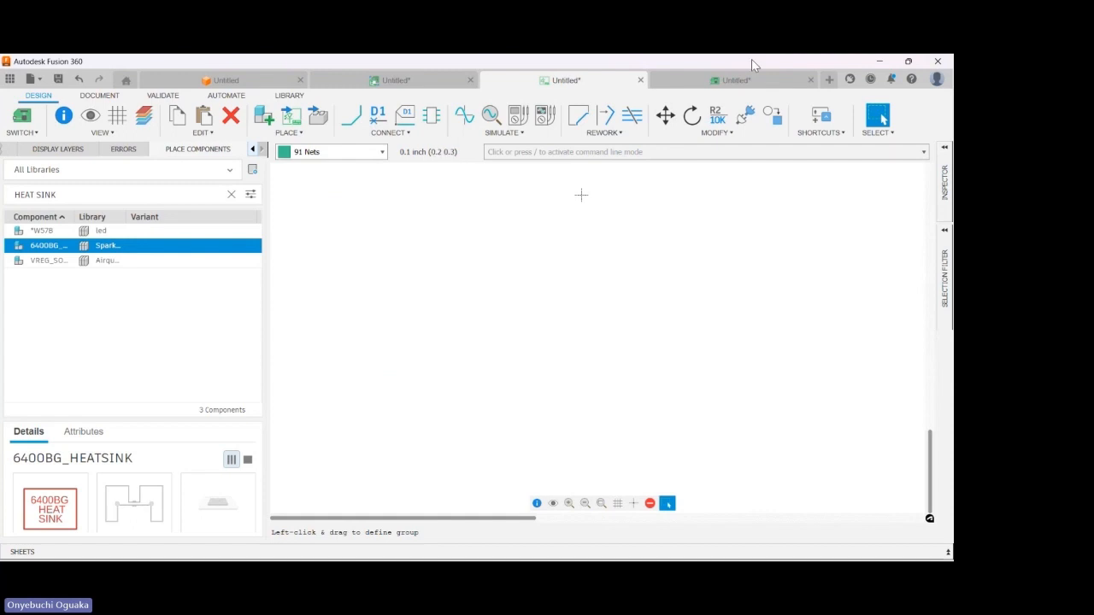
- Switch to the board and move the 220v - 12V STEP DOWN transformer T1 into the lower-left area of the board outline
click(740, 82)
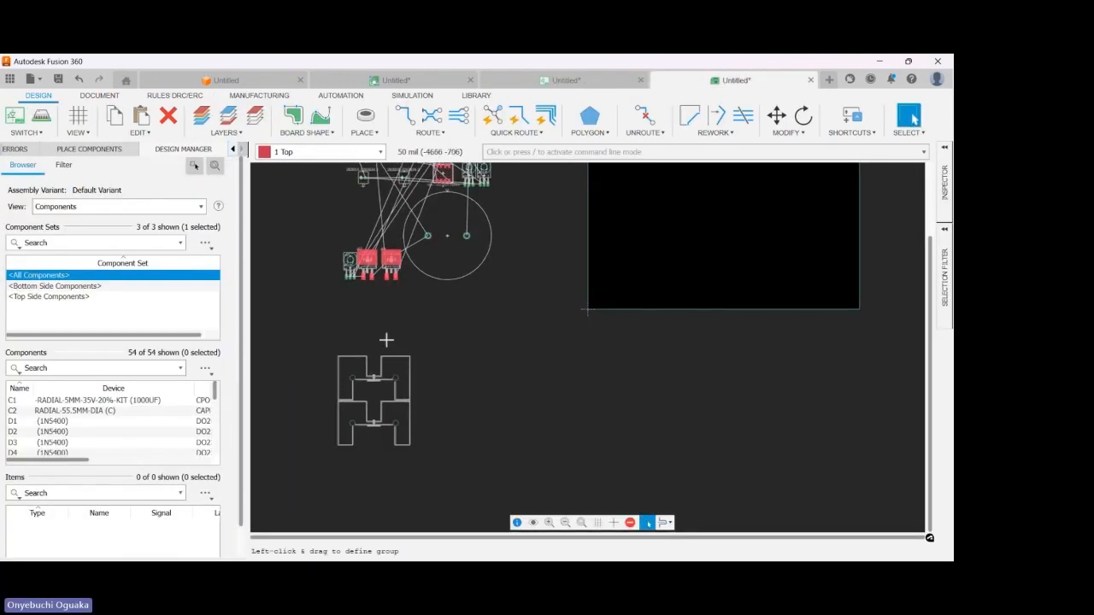
scroll(354, 392, down, 3)
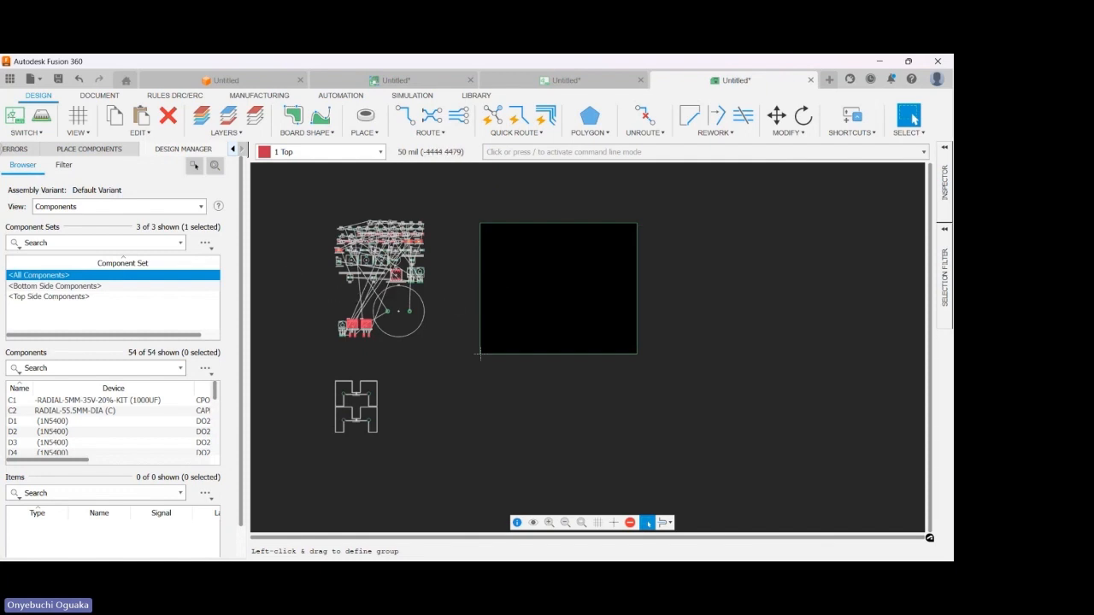
click(552, 86)
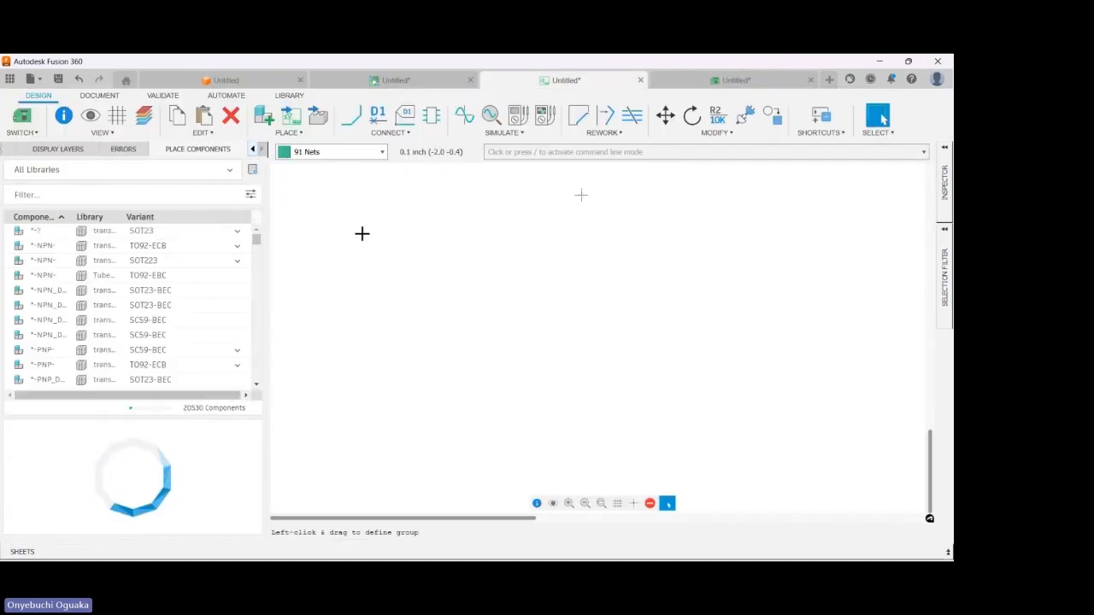
click(696, 81)
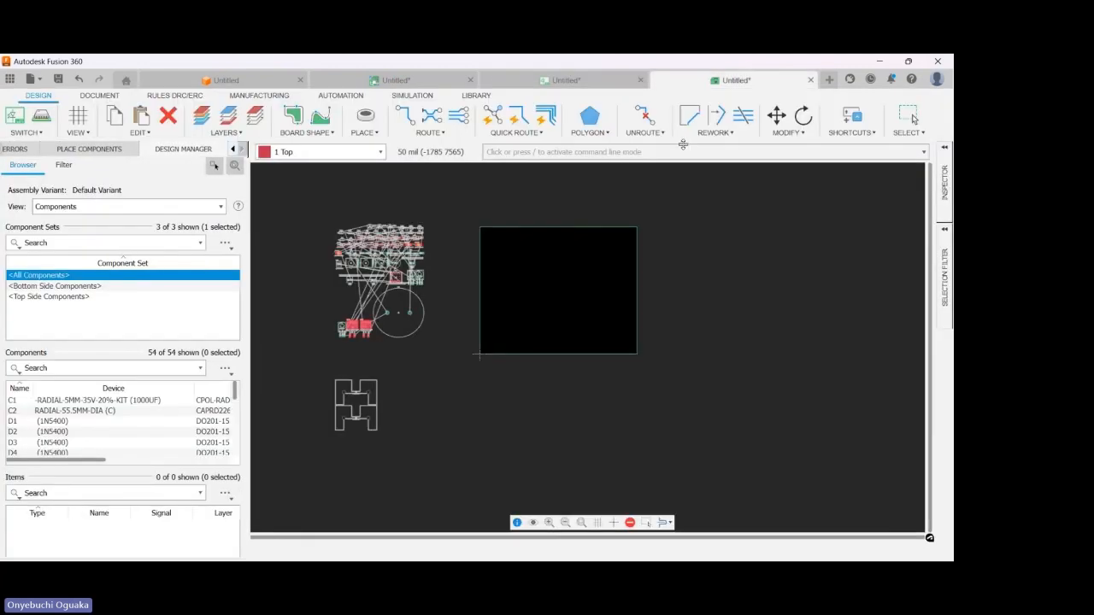
scroll(356, 235, up, 3)
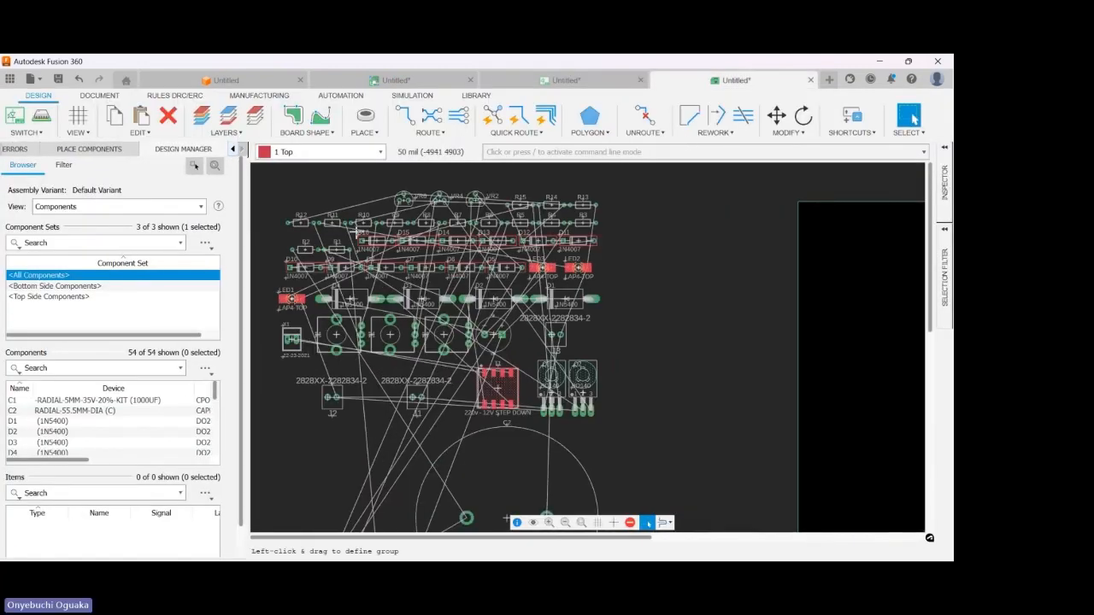
scroll(356, 232, down, 4)
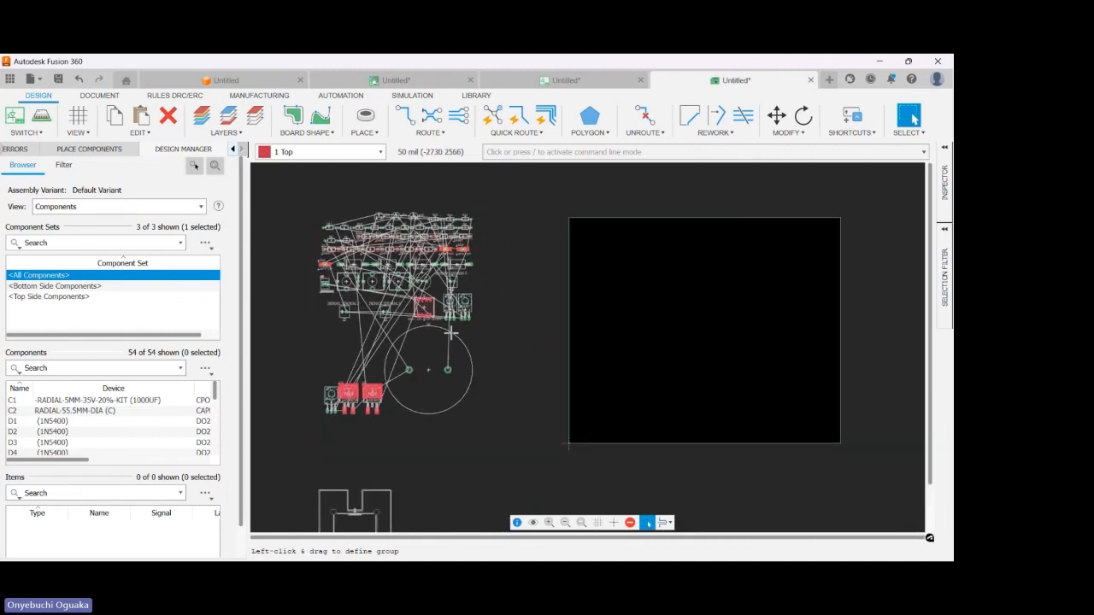
scroll(439, 319, up, 1)
scroll(438, 320, up, 3)
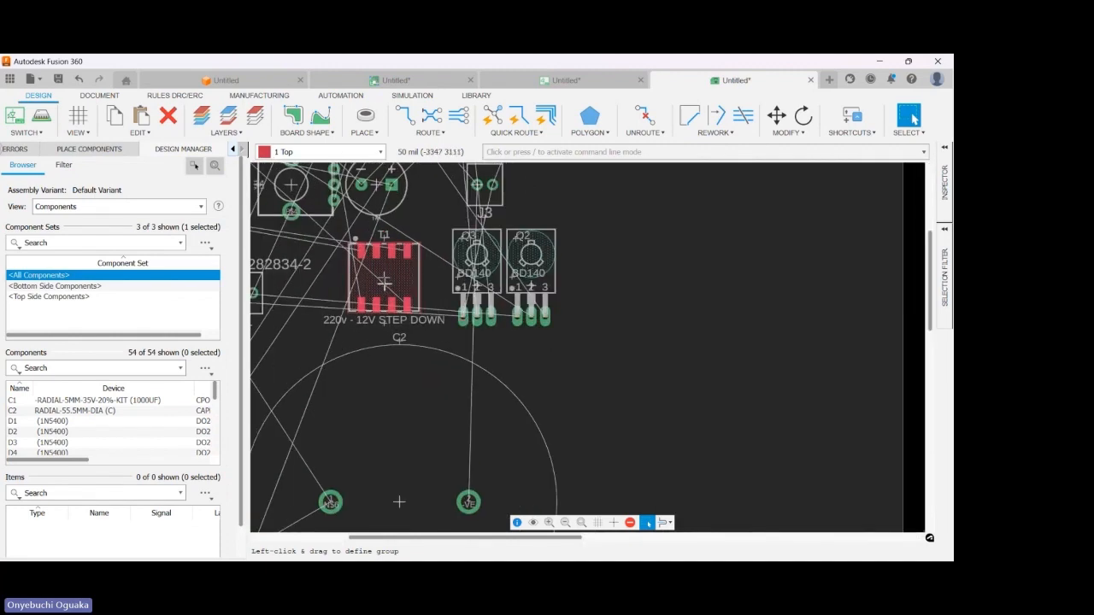
scroll(380, 275, down, 4)
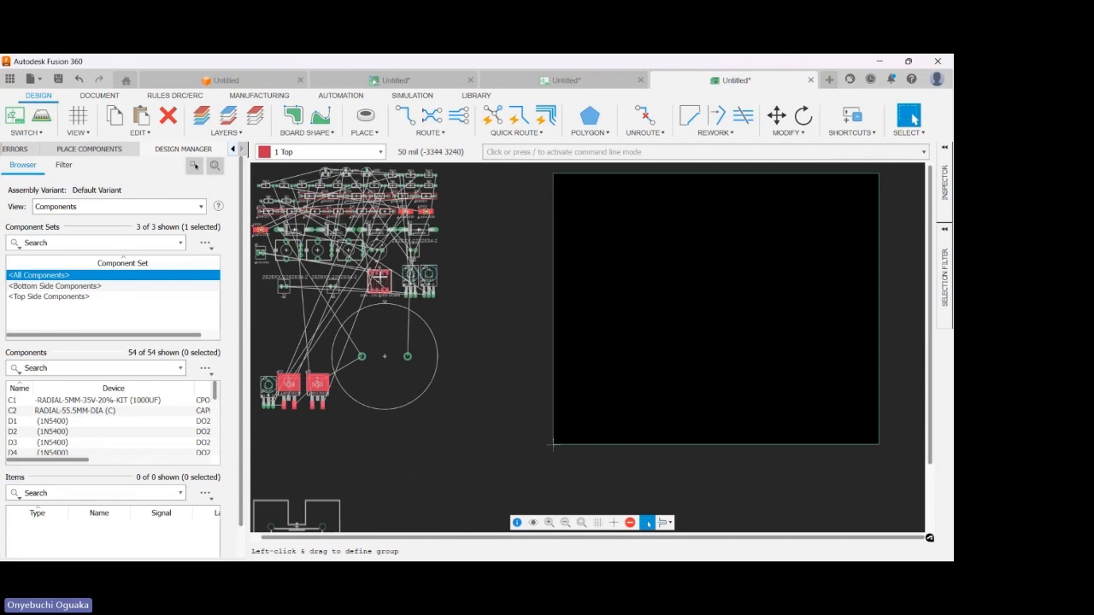
key(m)
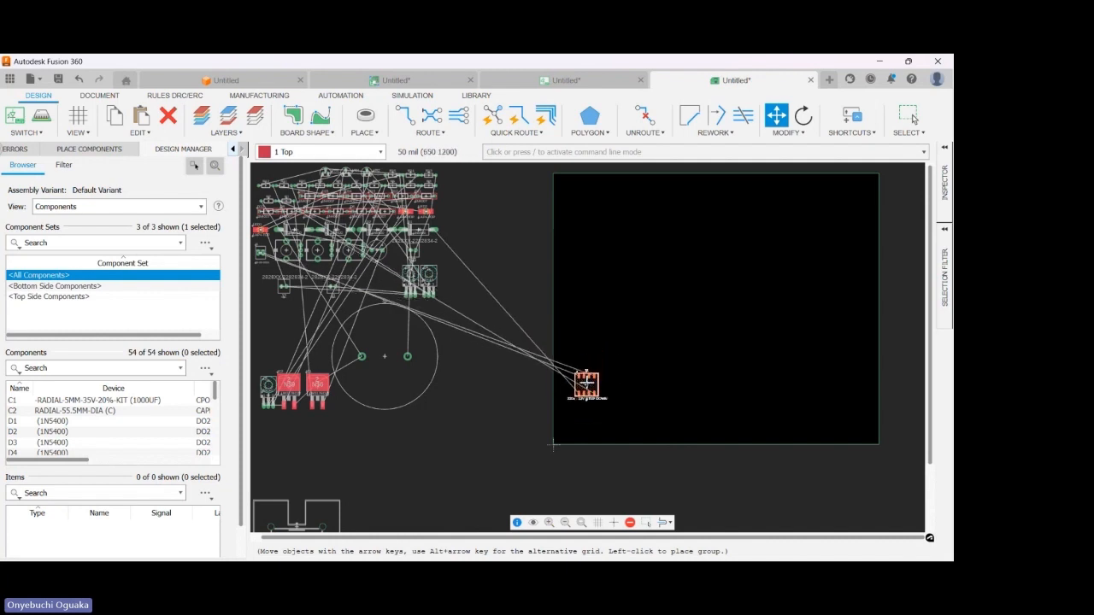
click(589, 386)
key(Escape)
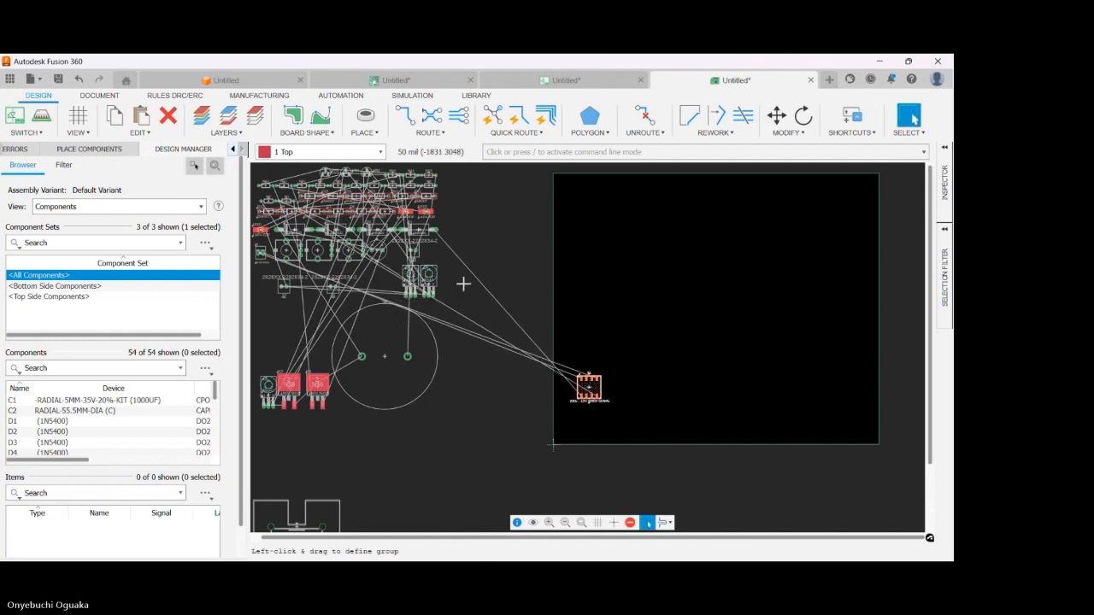
- Move the 1N5400 diode D1 from the unplaced components onto the board, above transformer T1
scroll(425, 234, up, 4)
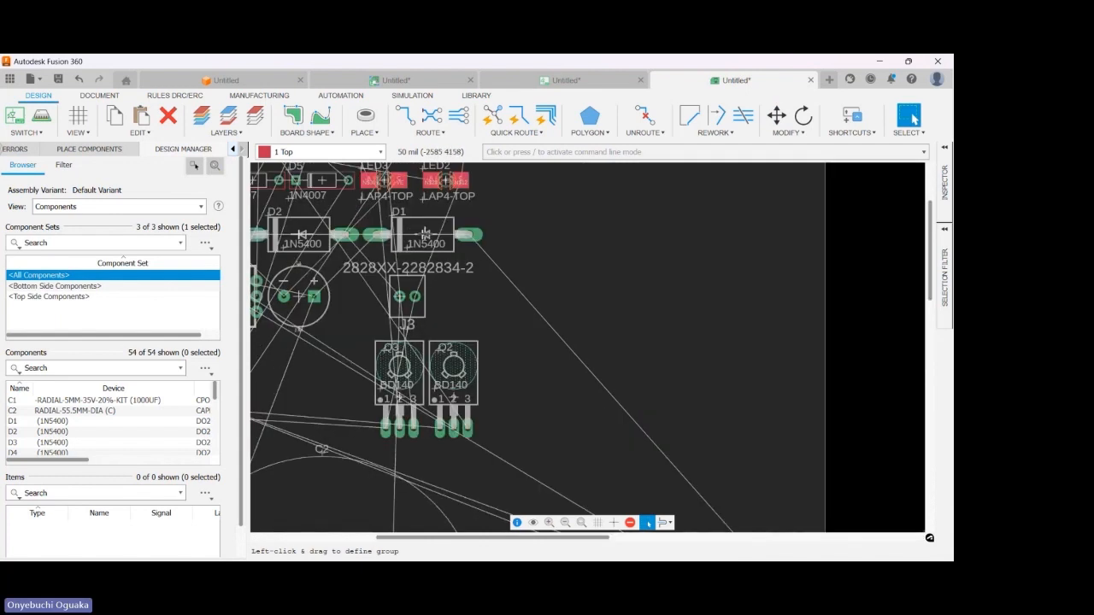
scroll(425, 233, down, 5)
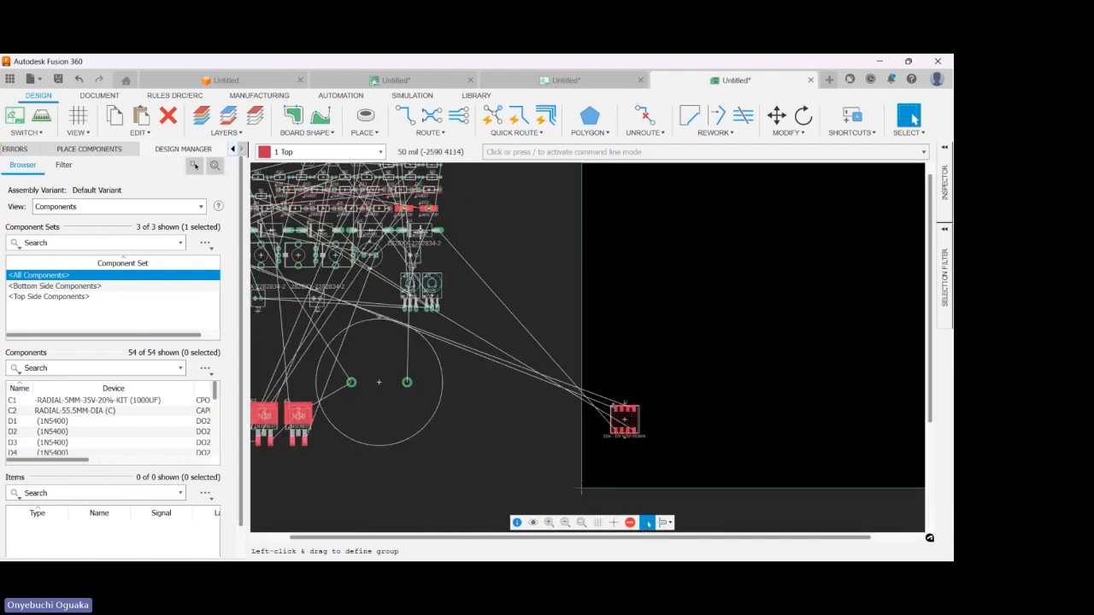
drag(421, 232, 647, 295)
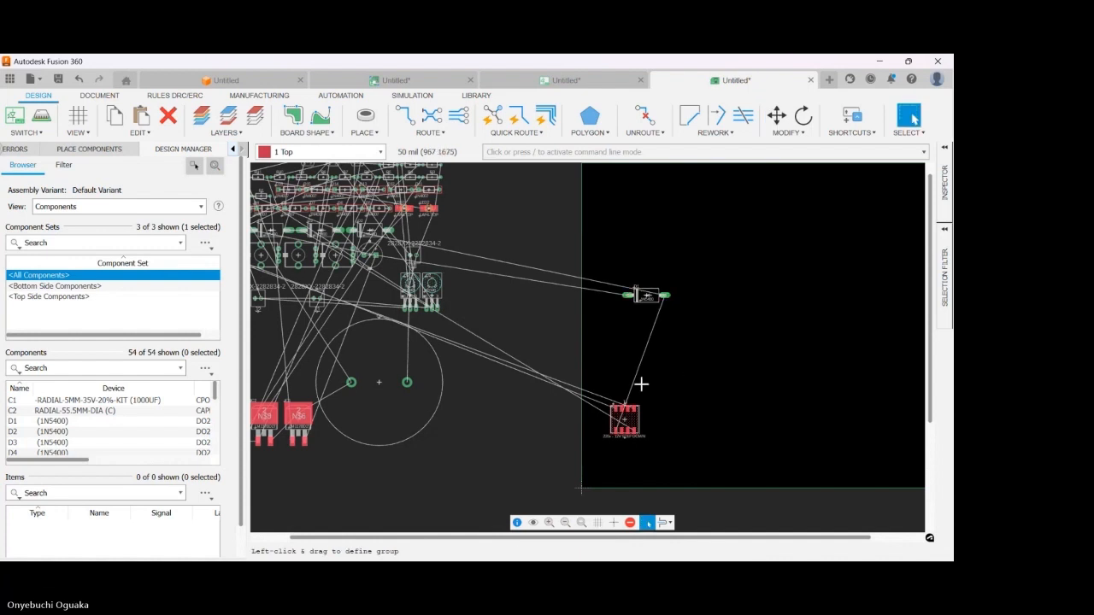
- Shift transformer T1 to the right with a 180° rotation, and bring diode D1 down directly above it
drag(624, 418, 677, 419)
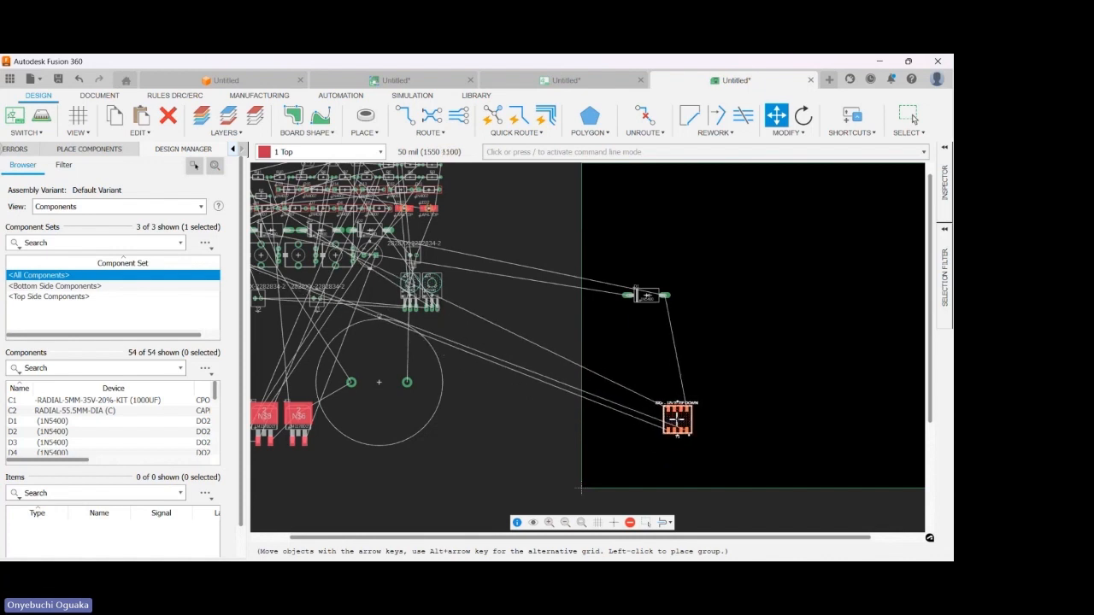
click(677, 419)
scroll(355, 403, down, 3)
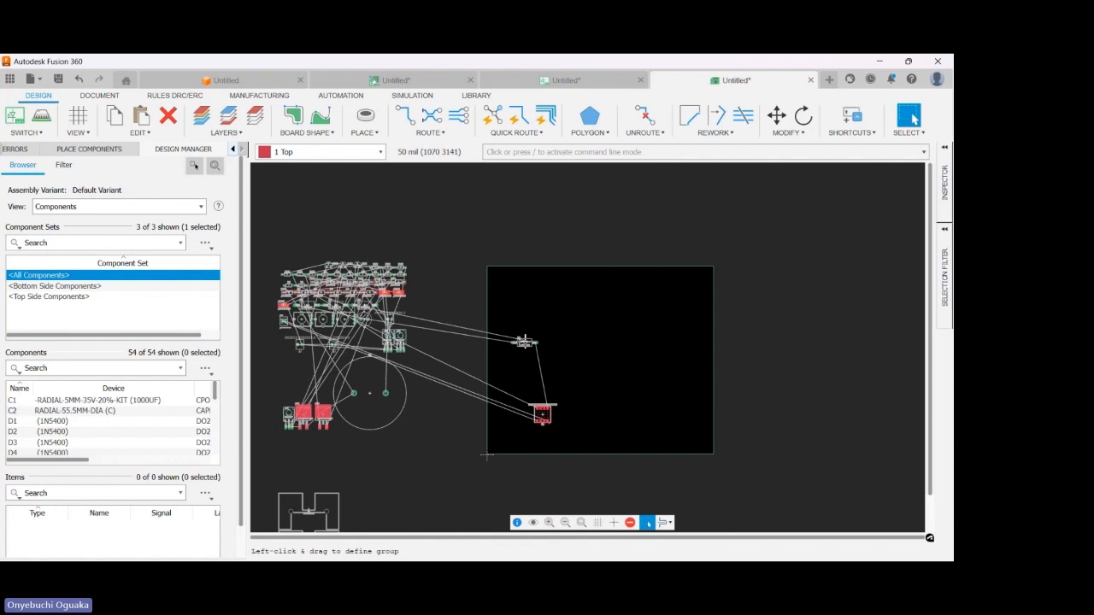
drag(524, 342, 548, 393)
- Move the remaining three 1N5400 diodes as a group so they line up in a row to the left of D1
scroll(382, 336, up, 4)
scroll(382, 335, down, 2)
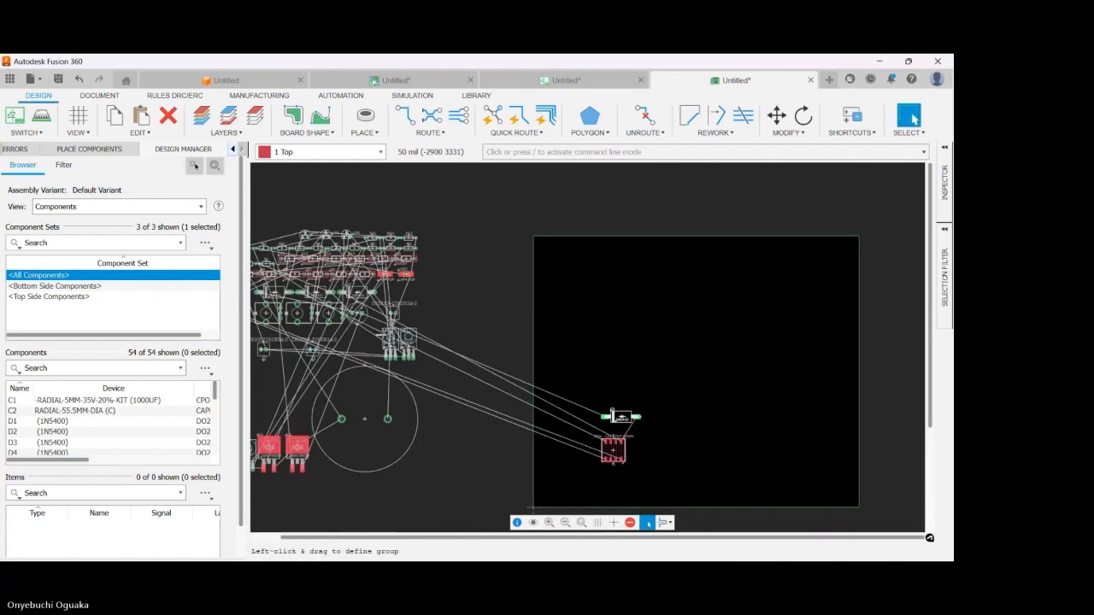
scroll(377, 340, up, 1)
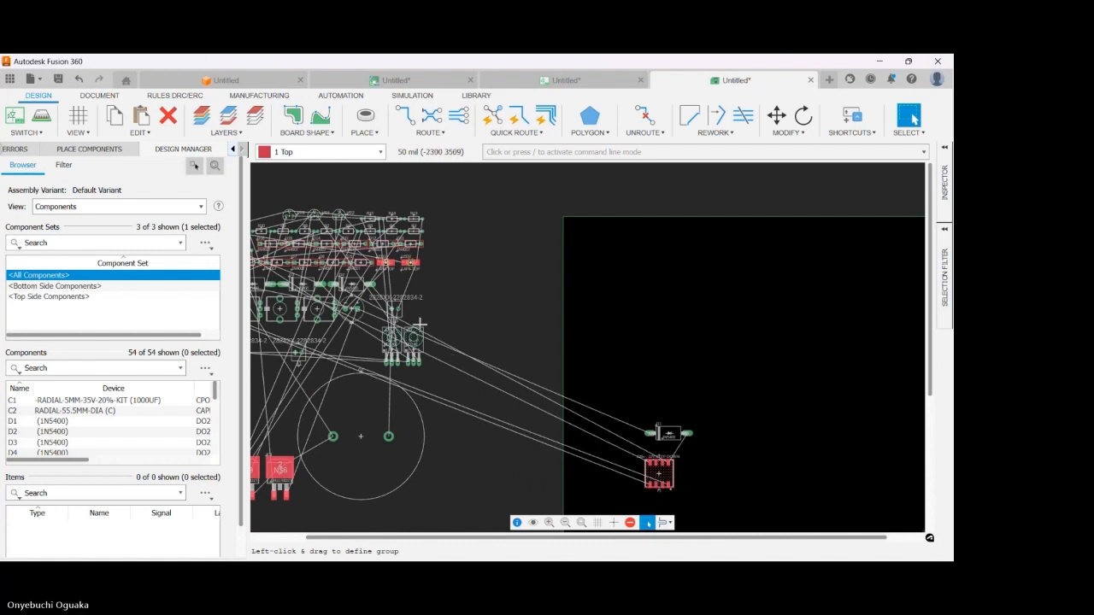
scroll(445, 291, down, 2)
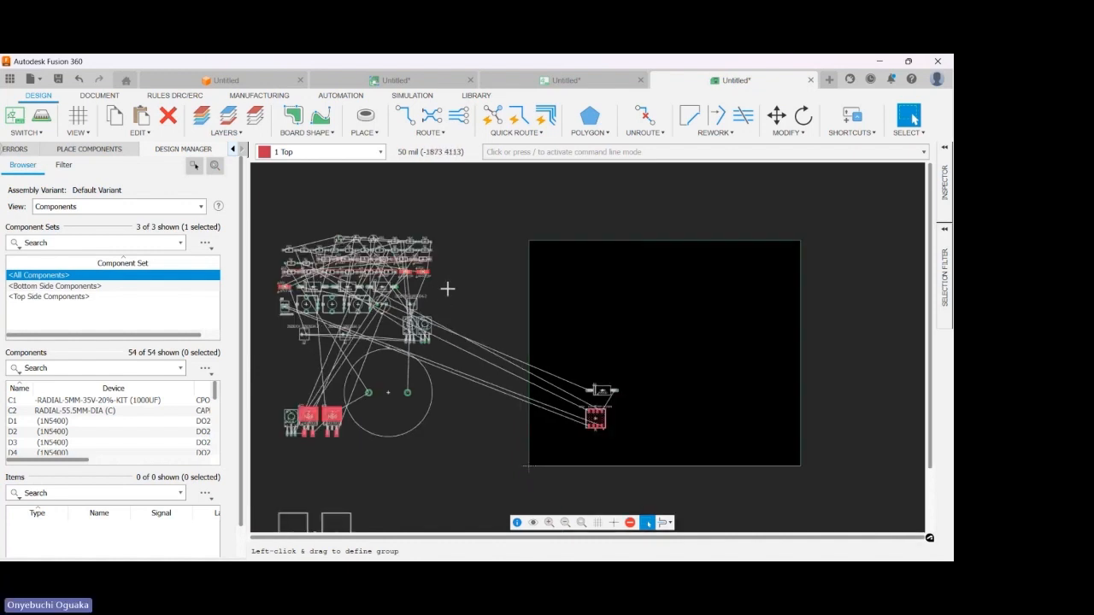
drag(446, 287, 531, 391)
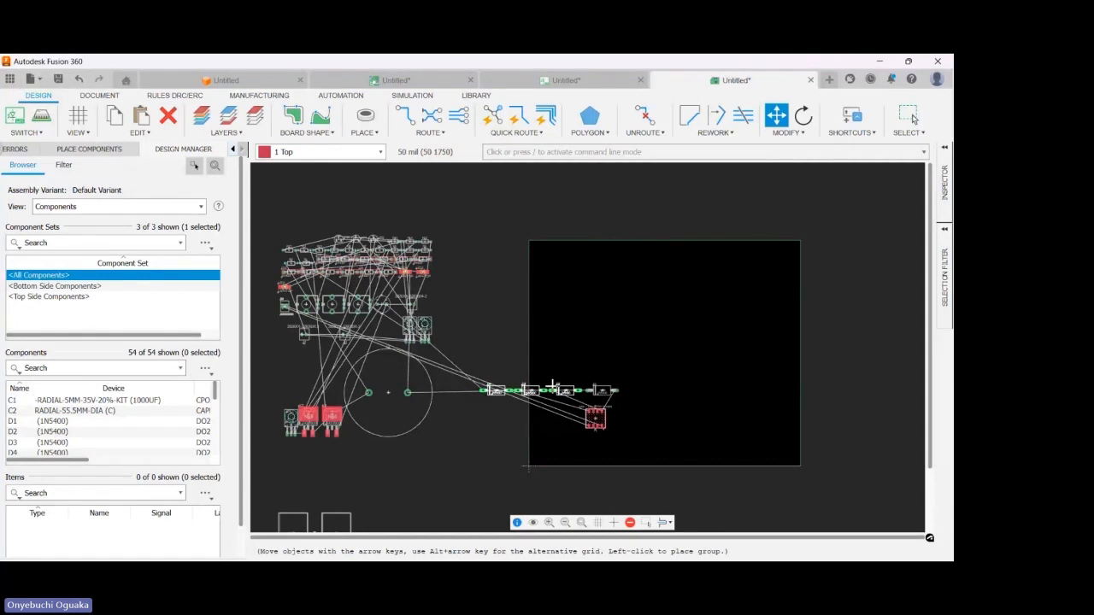
click(553, 384)
- Try rotated positions for the two leftmost 1N5400 diodes above the row, and park the pair just off the board's left edge
scroll(538, 386, down, 3)
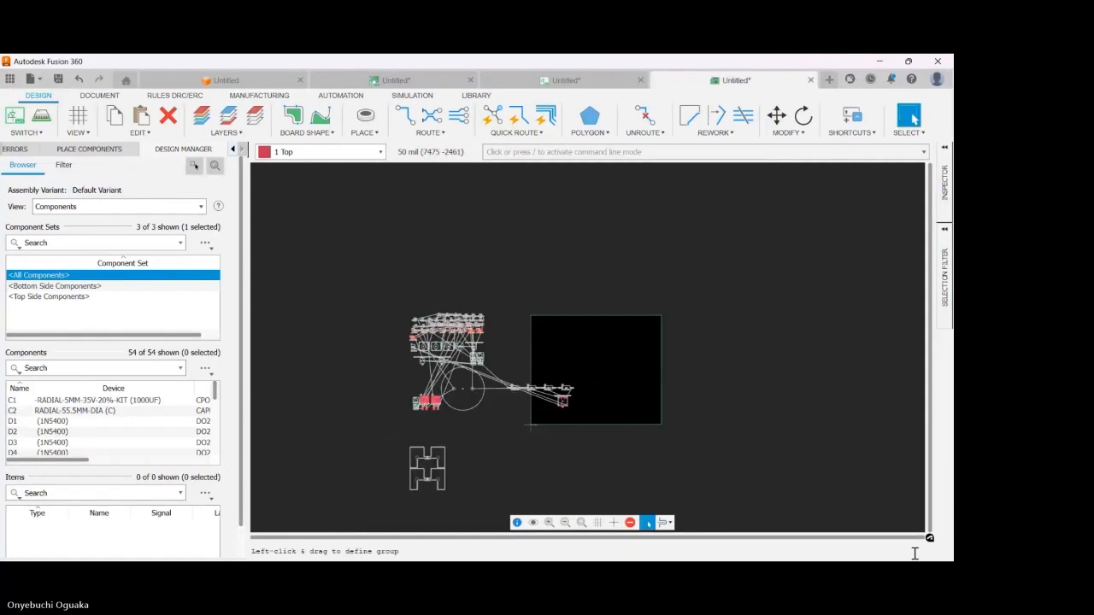
scroll(598, 413, up, 3)
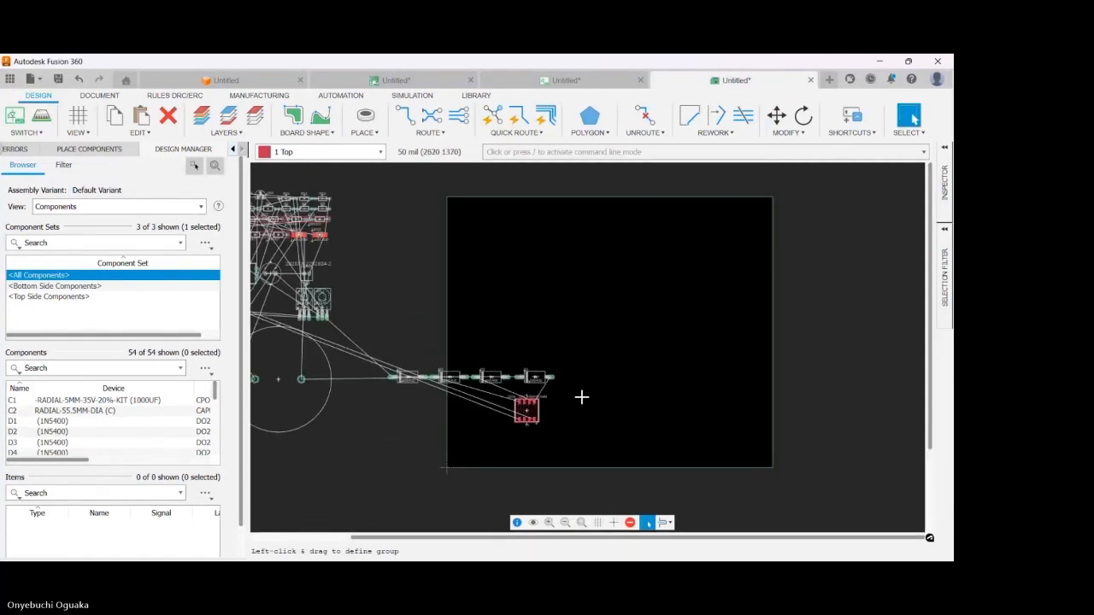
scroll(579, 398, up, 1)
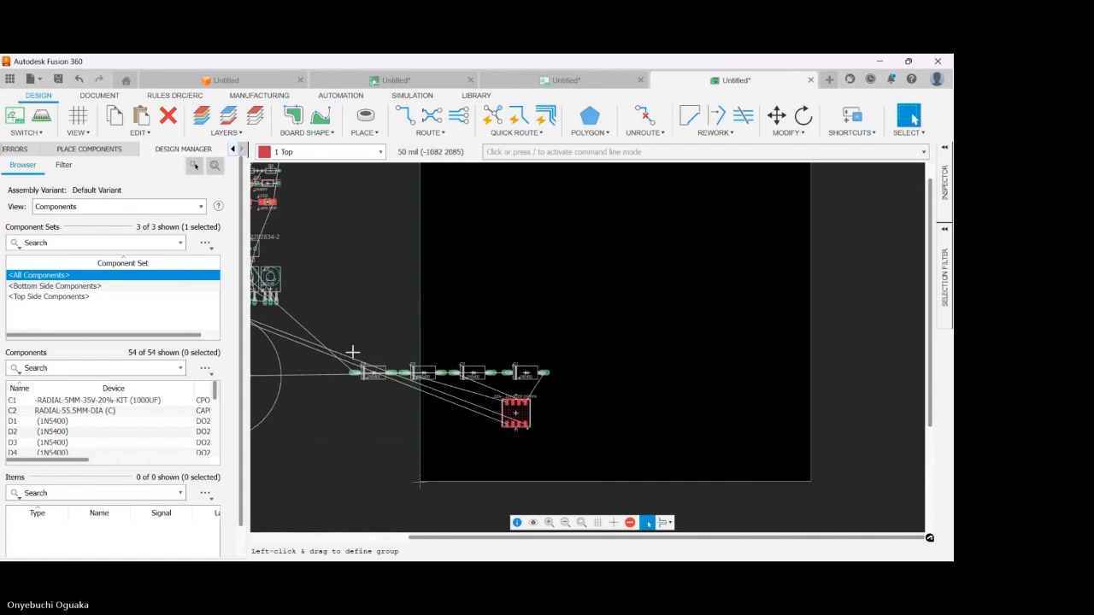
drag(342, 348, 455, 426)
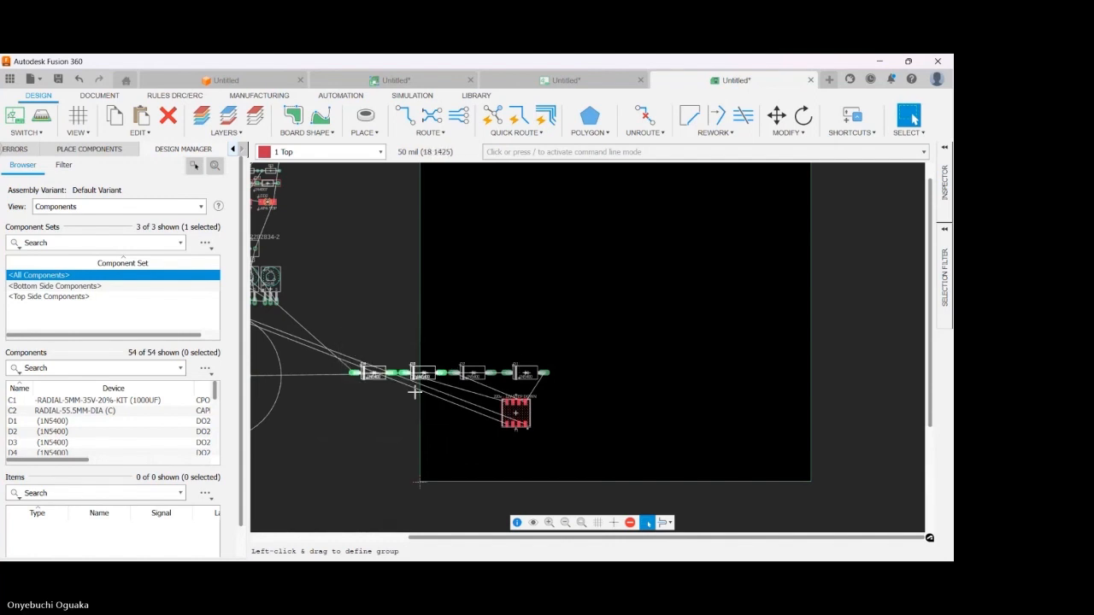
drag(423, 374, 507, 342)
right_click(505, 340)
right_click(504, 340)
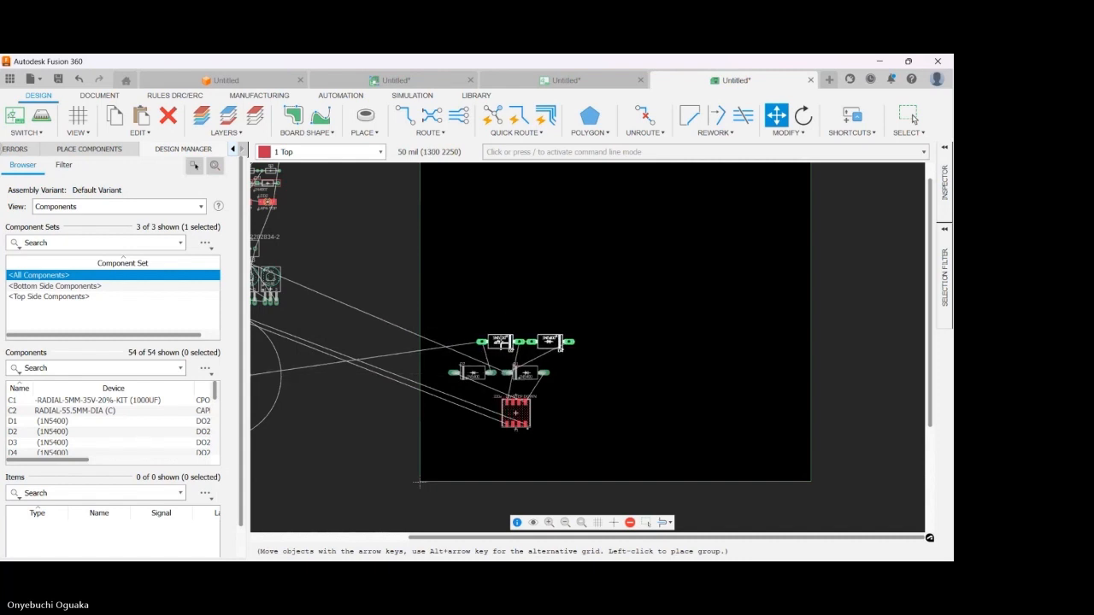
right_click(500, 340)
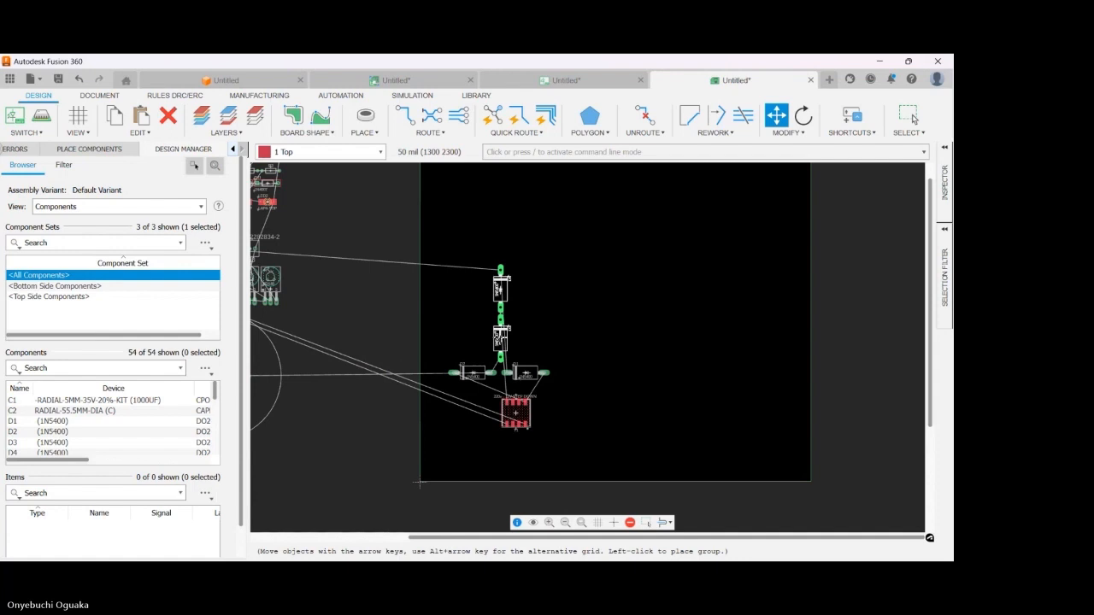
right_click(488, 336)
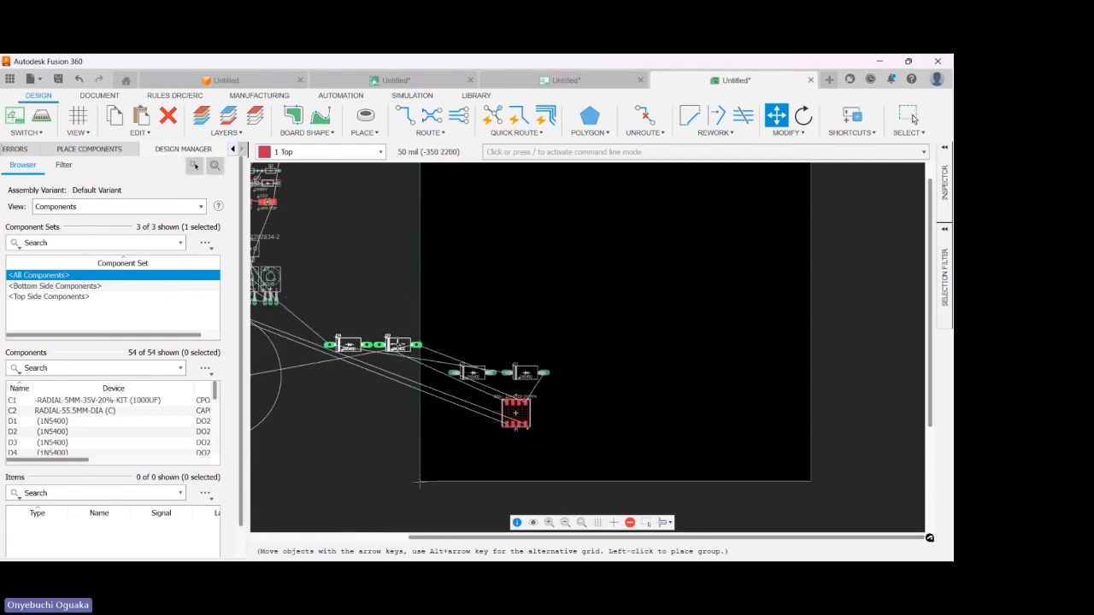
click(398, 345)
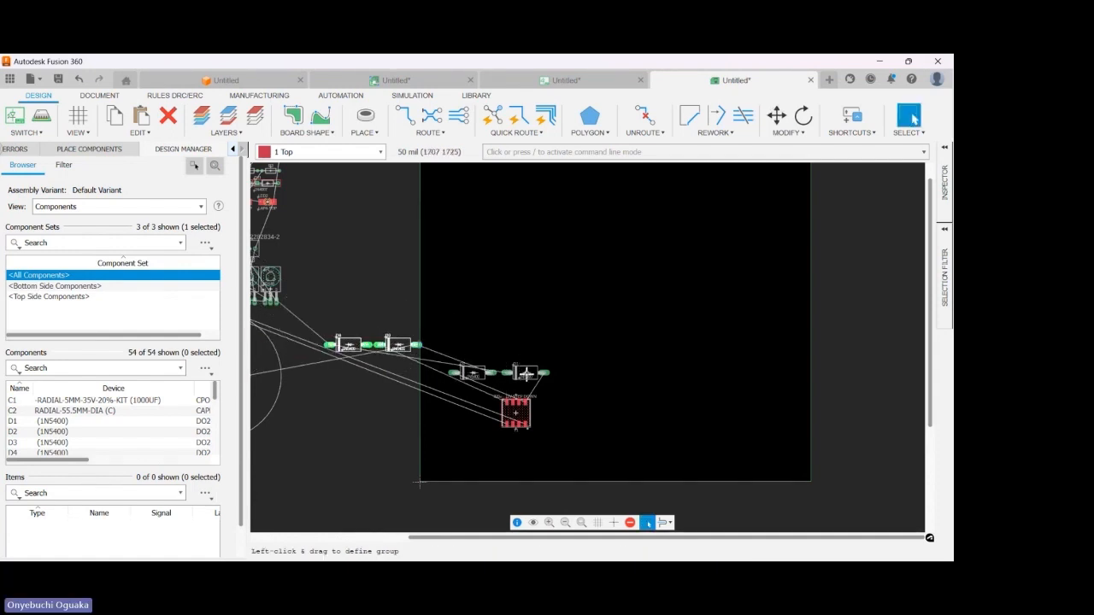
- Move diode D1 farther up the board, and put the parked pair's right-hand diode, rotated 180°, in its place above T1
click(527, 374)
drag(527, 374, 540, 291)
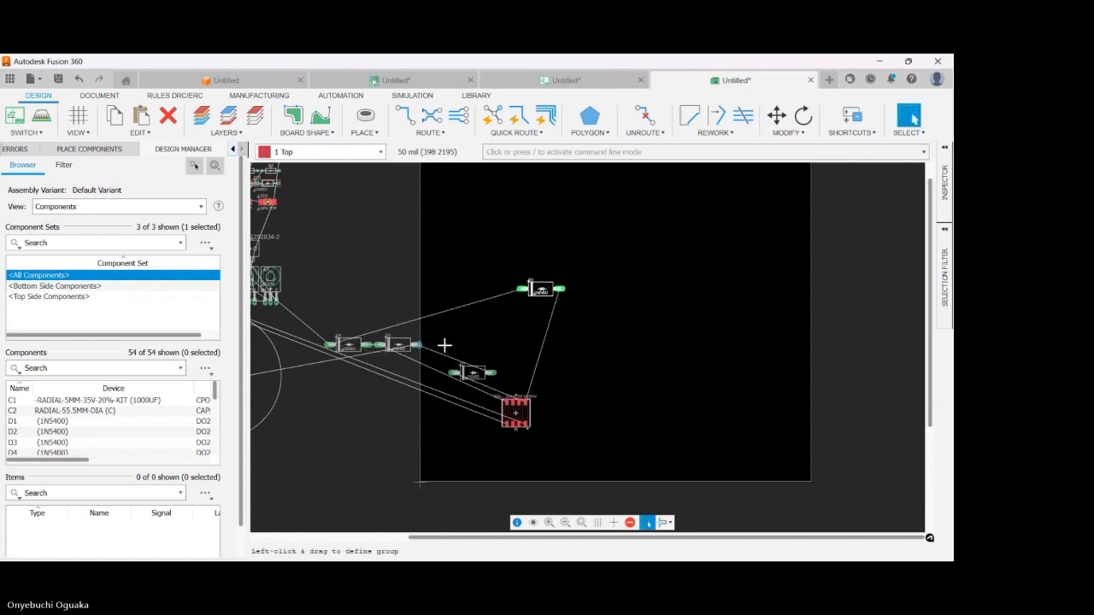
drag(400, 345, 514, 373)
right_click(507, 352)
right_click(507, 352)
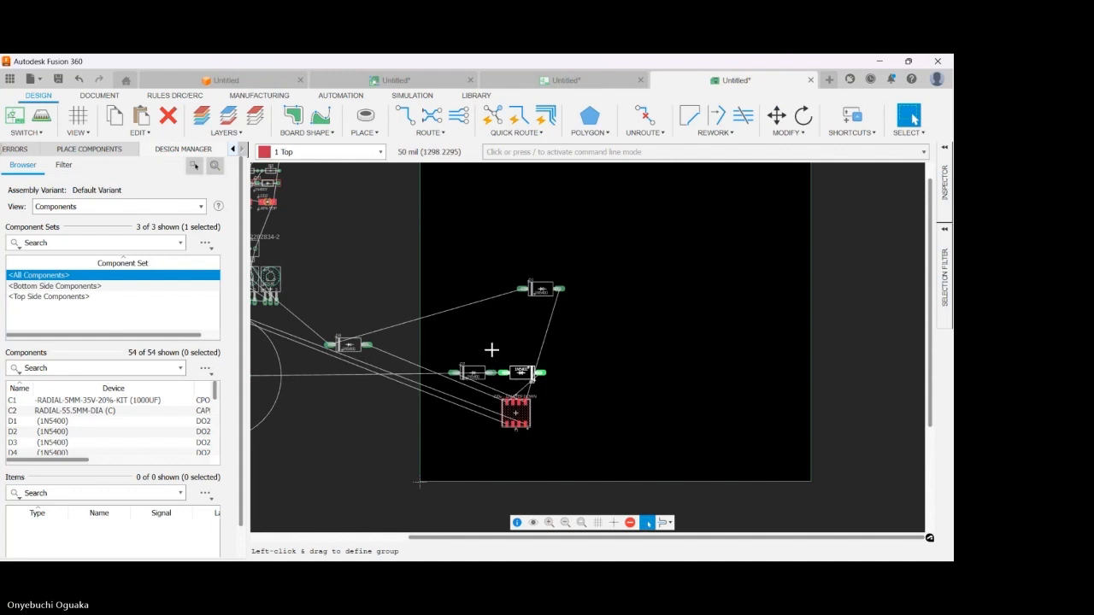
- Center the lower 1N5400 diode pair above T1, and place the off-board diode, rotated 180°, above the pair's left-hand diode
drag(449, 352, 493, 380)
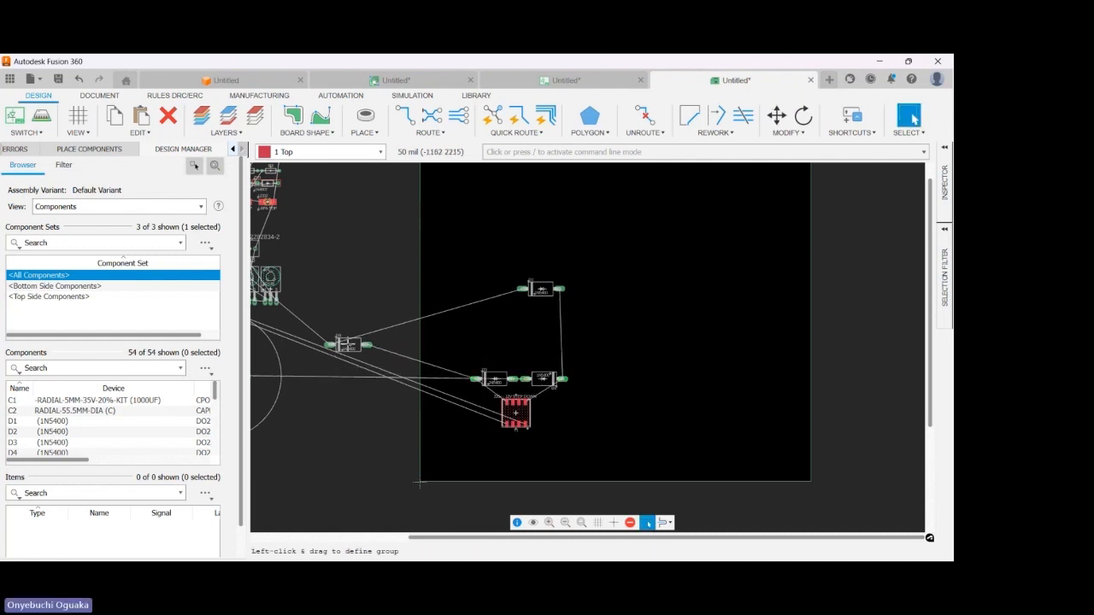
drag(347, 345, 633, 456)
right_click(454, 345)
right_click(457, 345)
click(497, 501)
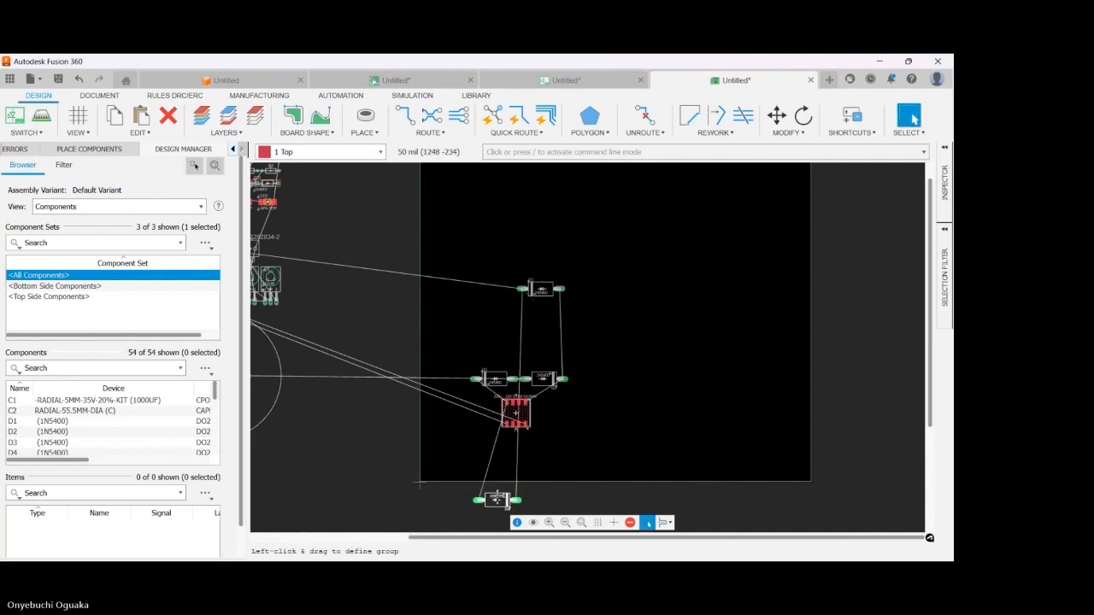
key(m)
click(496, 500)
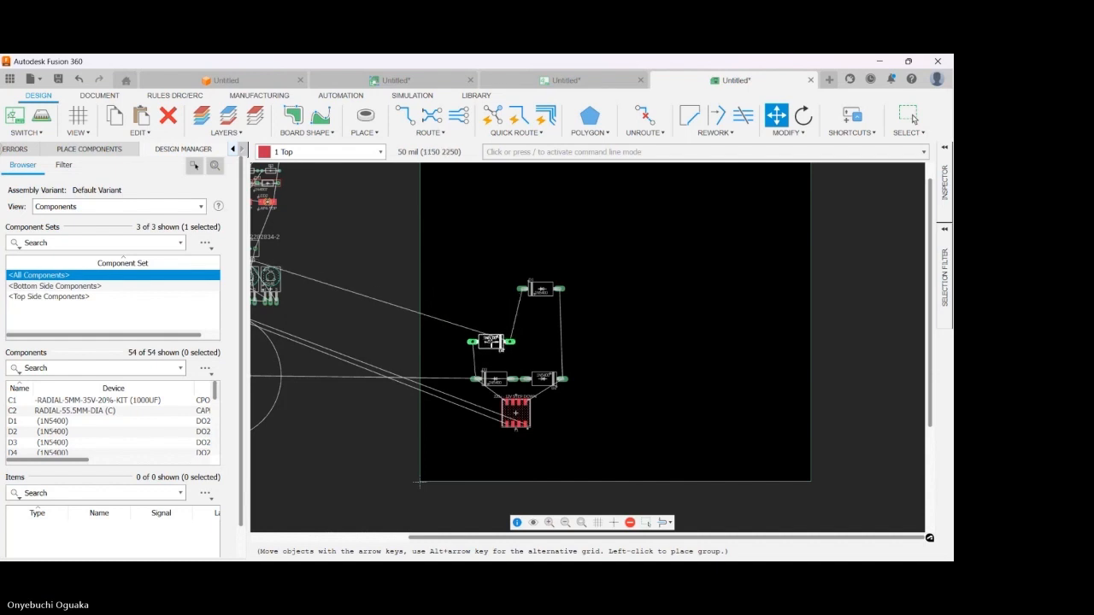
click(494, 348)
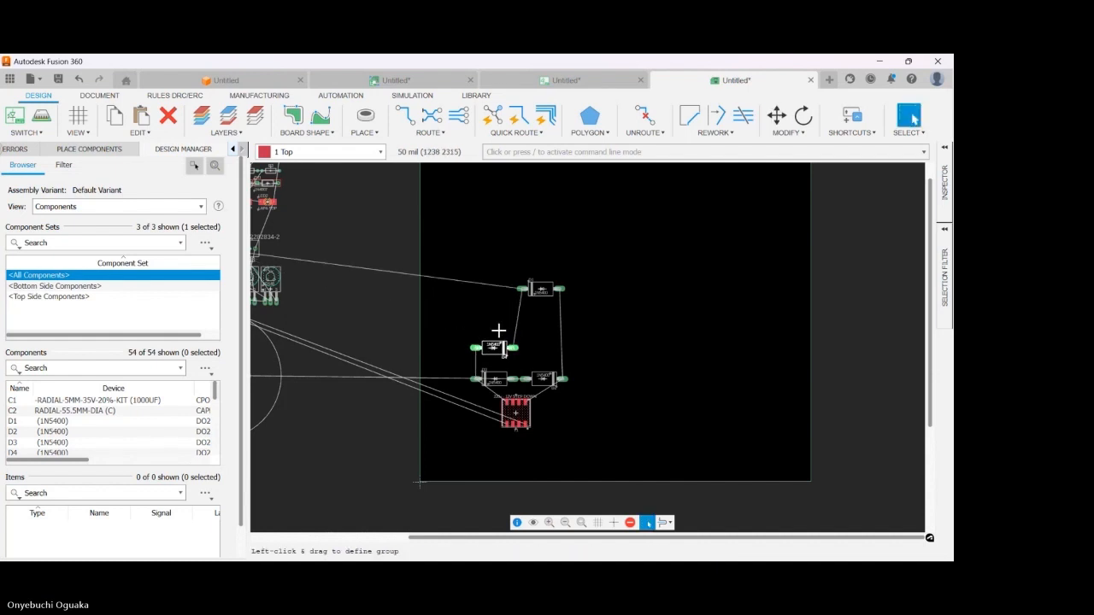
- Bring D1 down directly above the lower right-hand diode, and align the upper left-hand diode with it to form a two-by-two block
click(540, 291)
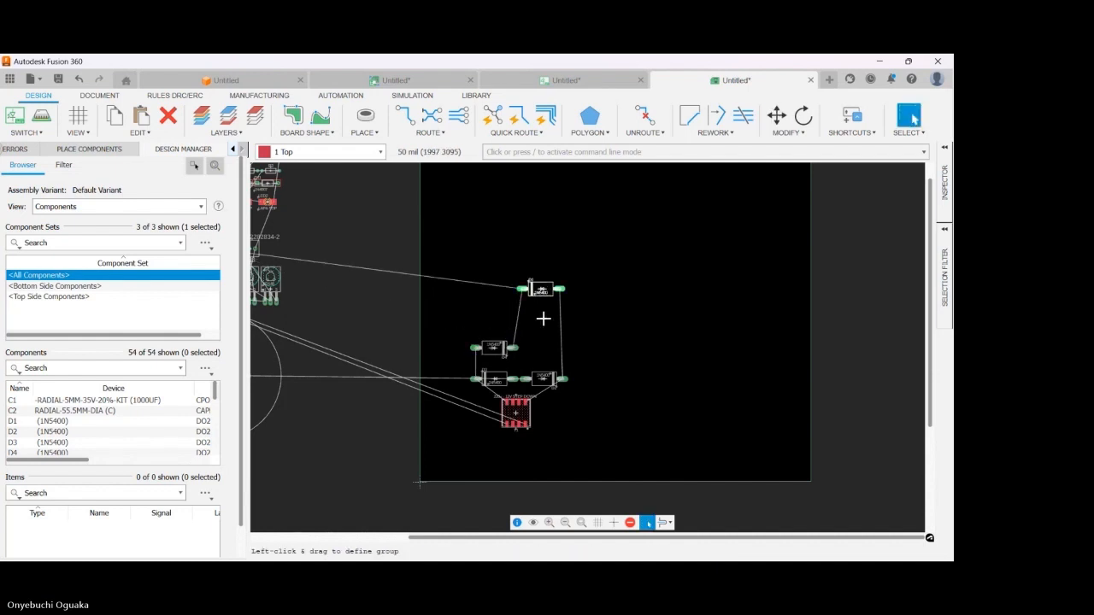
key(m)
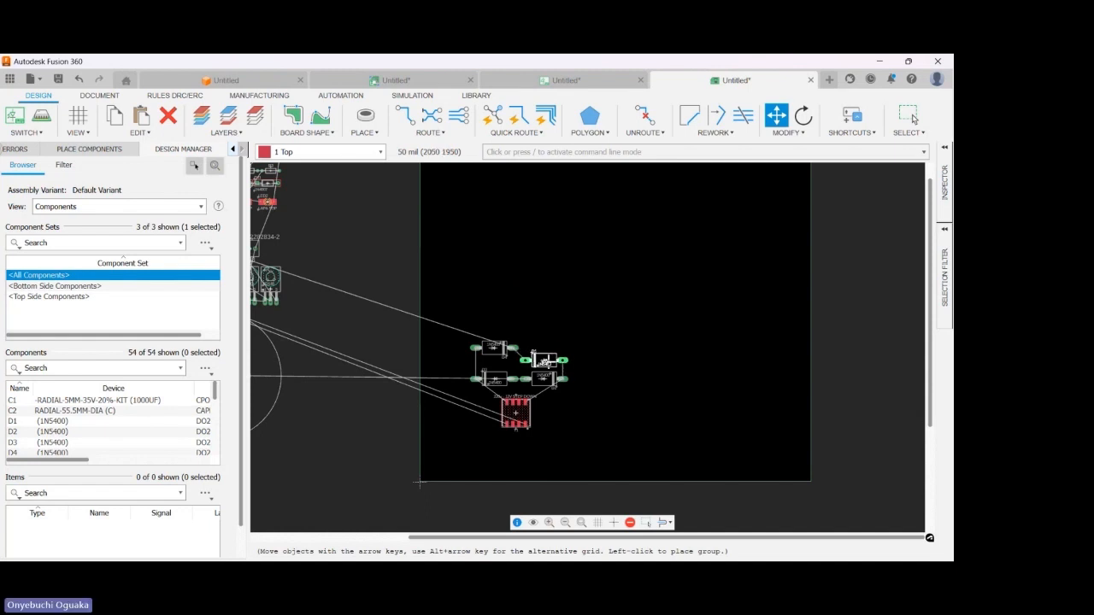
click(545, 363)
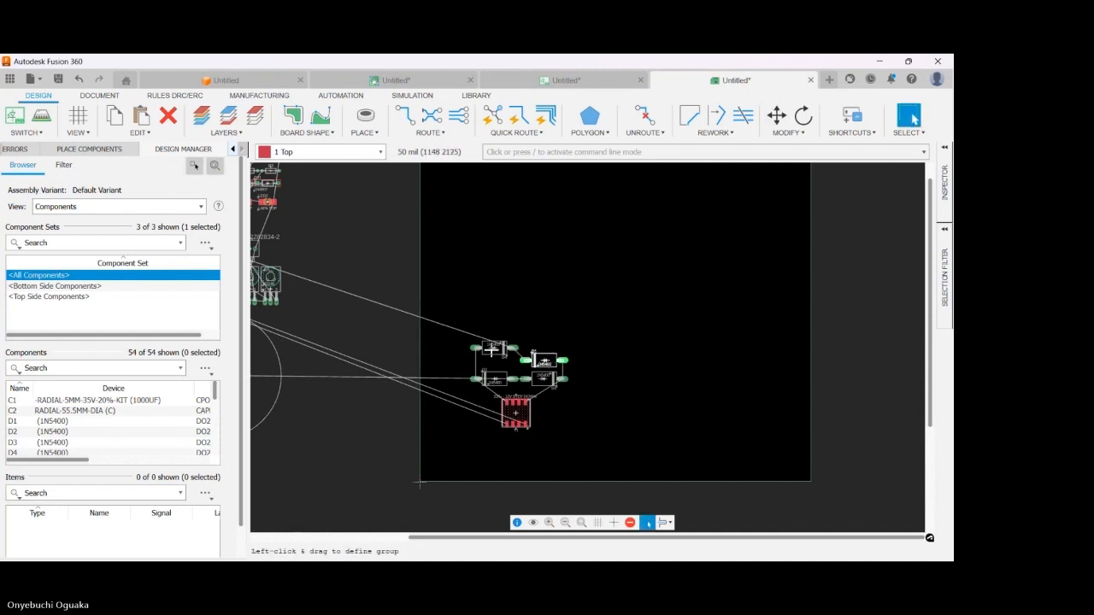
click(493, 349)
key(m)
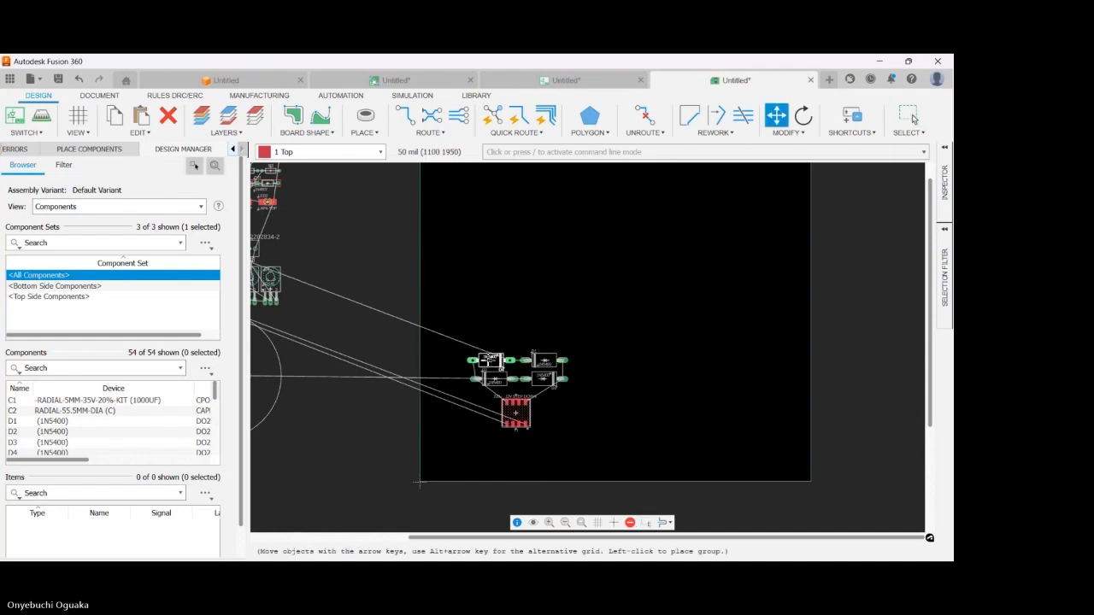
click(493, 360)
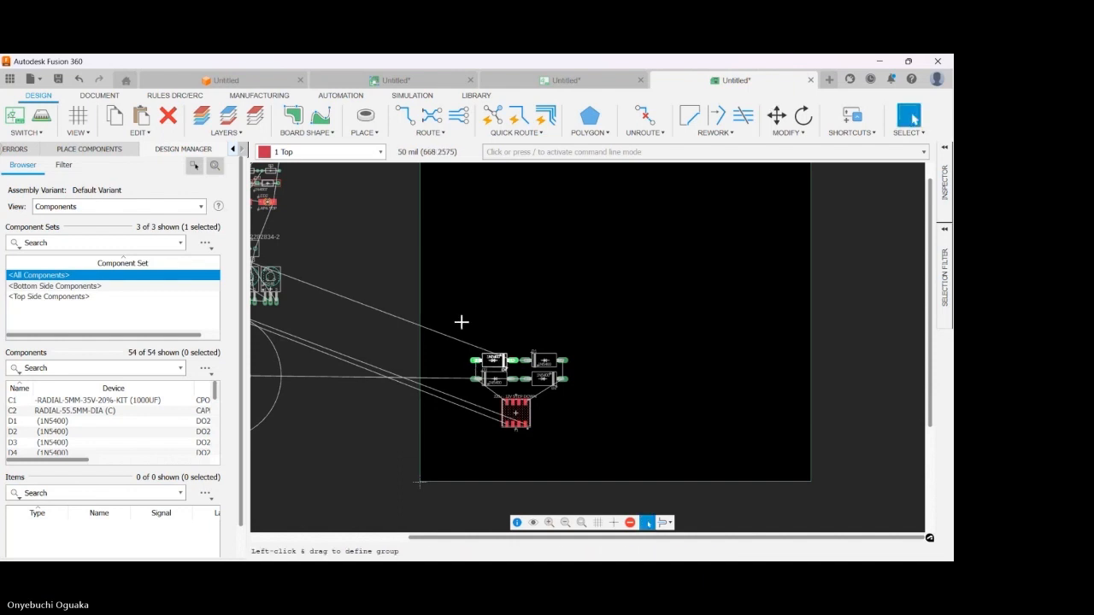
- Move the small radial capacitor C1 onto the board, centered just above the four-diode block
scroll(551, 316, down, 2)
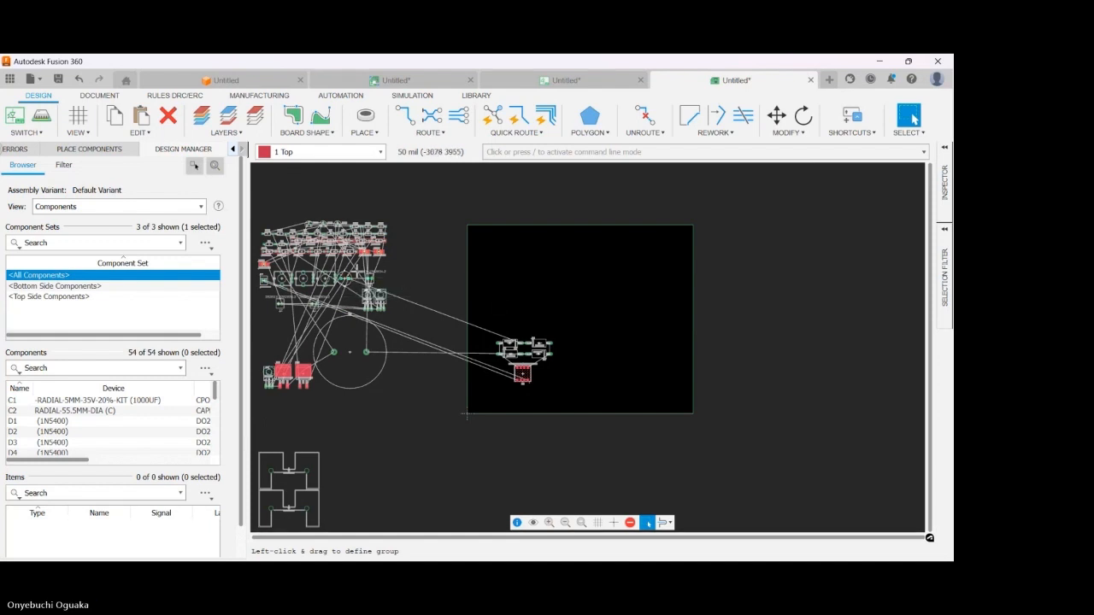
key(m)
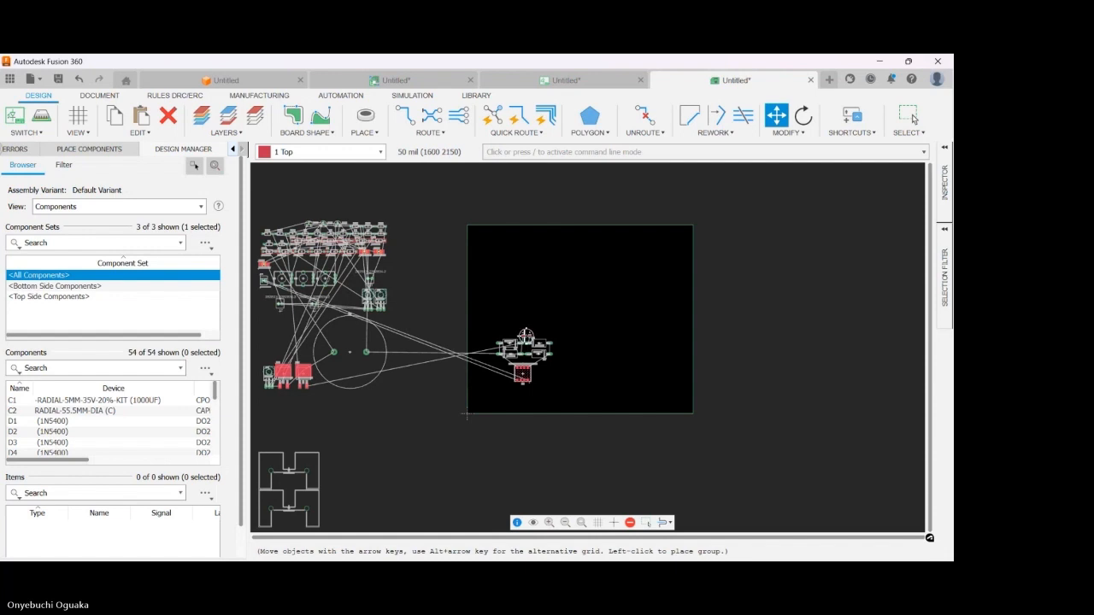
key(Escape)
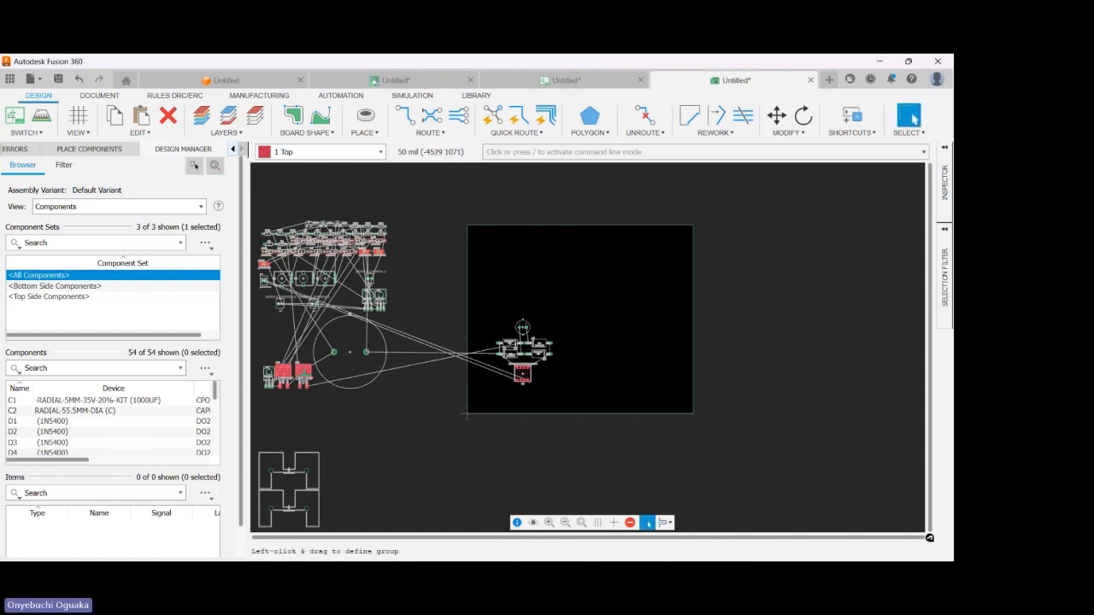
- Place the right-hand red three-pin IC above the diode block with its pins facing left, and shift capacitor C1 slightly left
drag(305, 375, 508, 301)
right_click(509, 300)
right_click(508, 298)
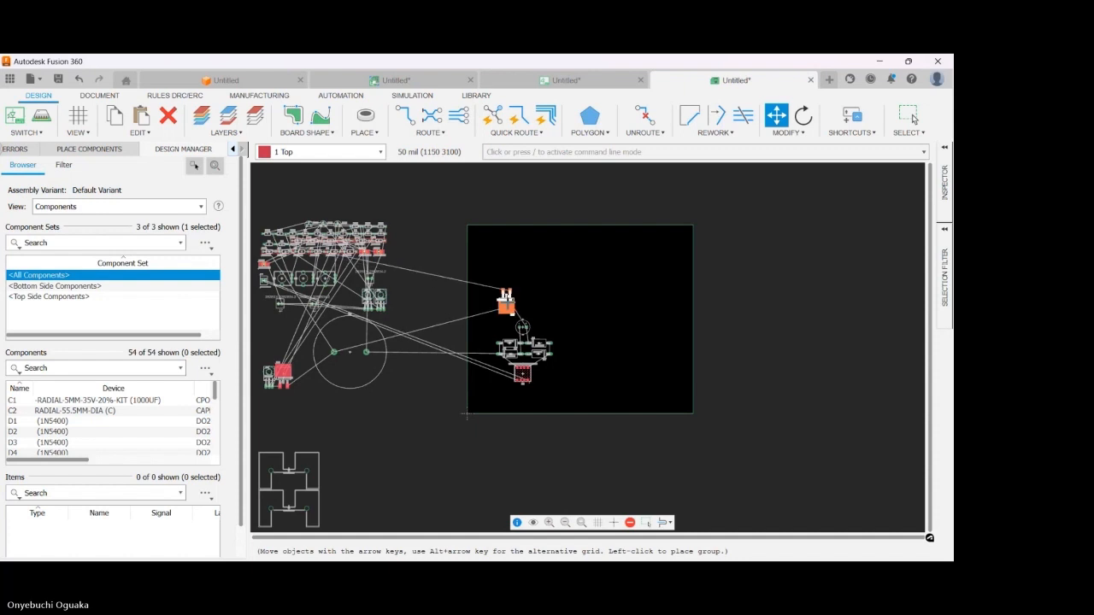
right_click(509, 303)
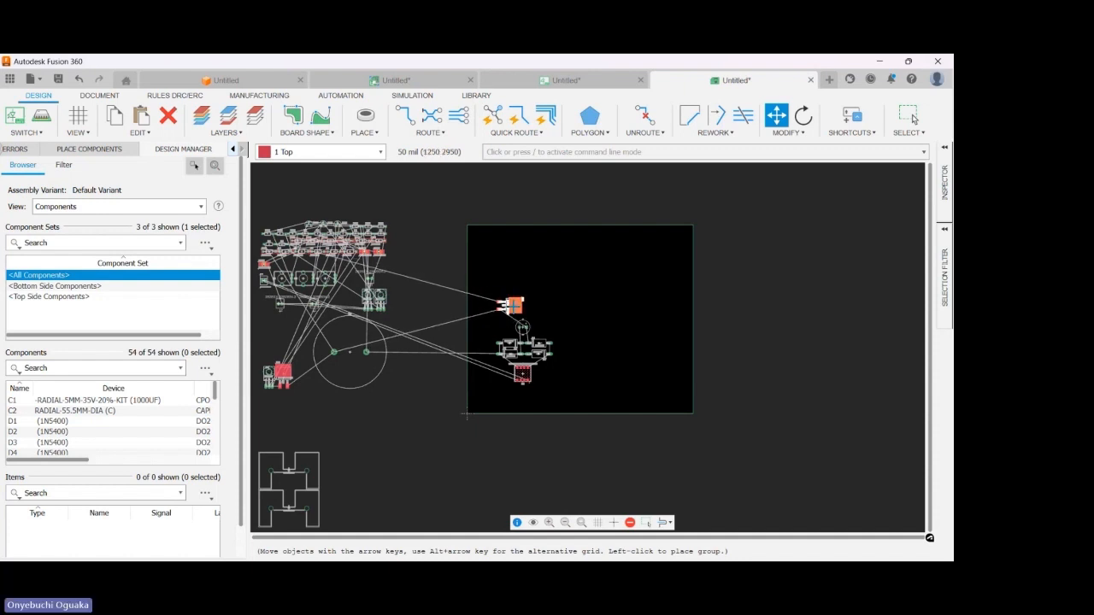
click(546, 310)
key(Escape)
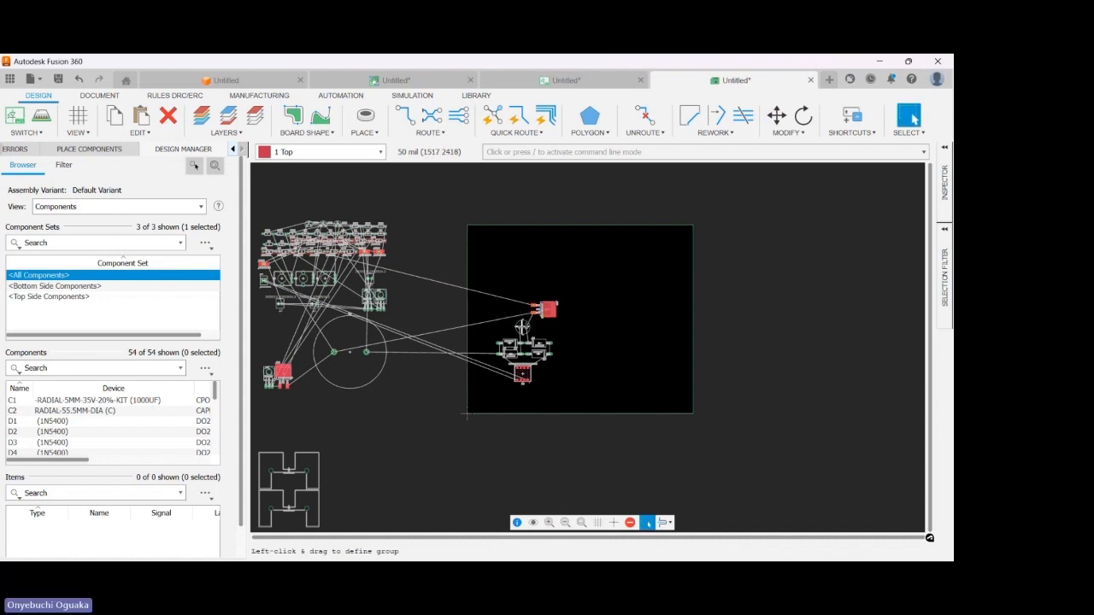
drag(523, 327, 508, 328)
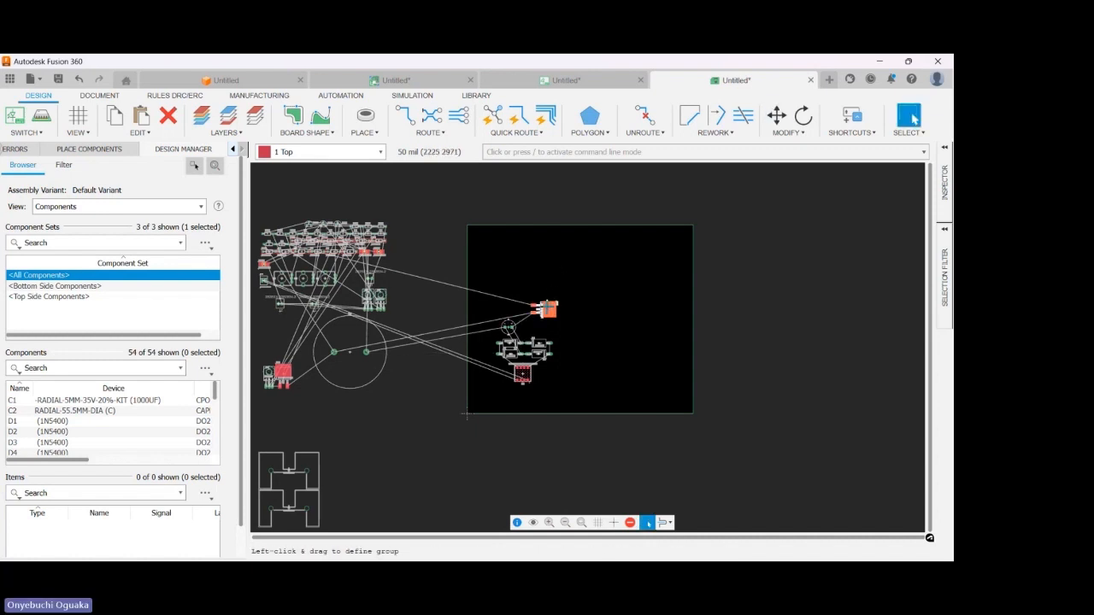
drag(545, 309, 535, 283)
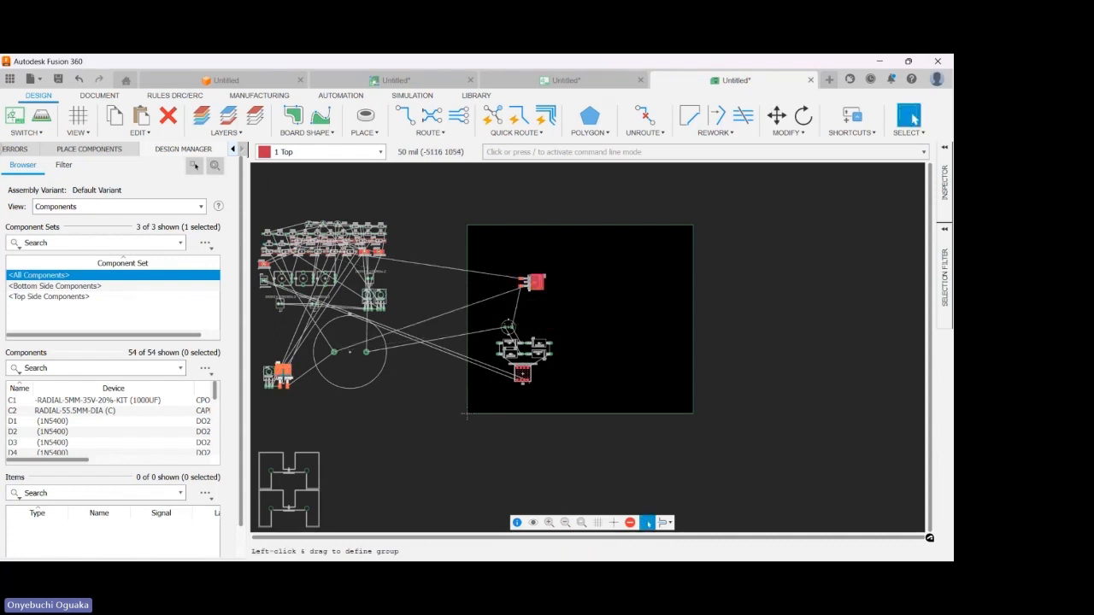
- Move the remaining red three-pin IC into the board's upper-right area, with its pins facing left
drag(281, 373, 631, 259)
click(630, 259)
key(Escape)
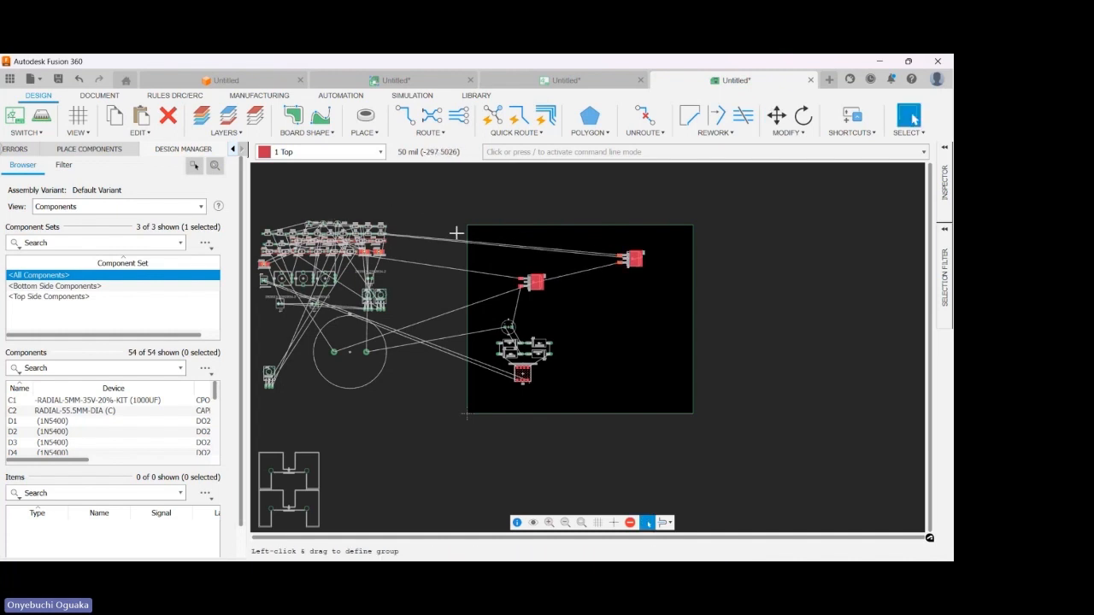
- Move the large radial capacitor C2 from the unplaced parts to the board's left edge
scroll(539, 221, down, 2)
scroll(416, 247, up, 3)
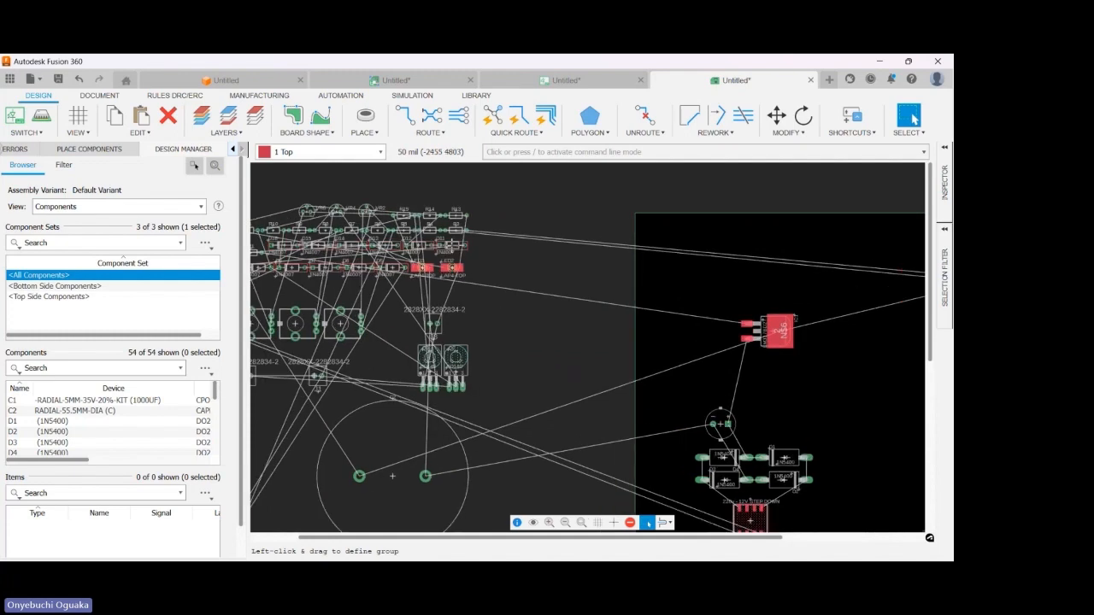
scroll(606, 279, down, 1)
scroll(411, 228, up, 5)
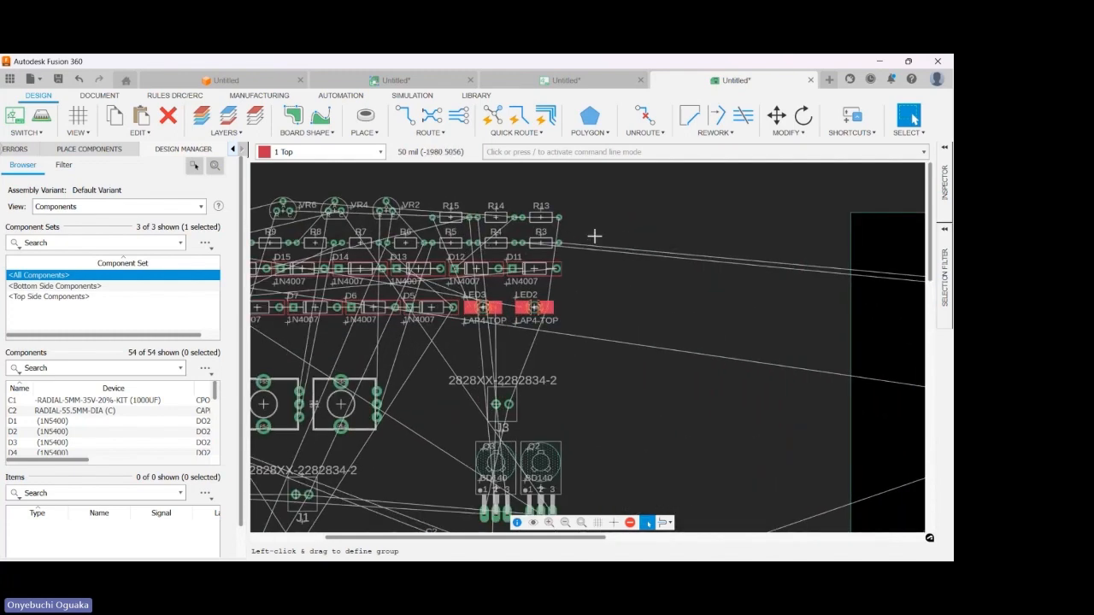
scroll(595, 236, down, 5)
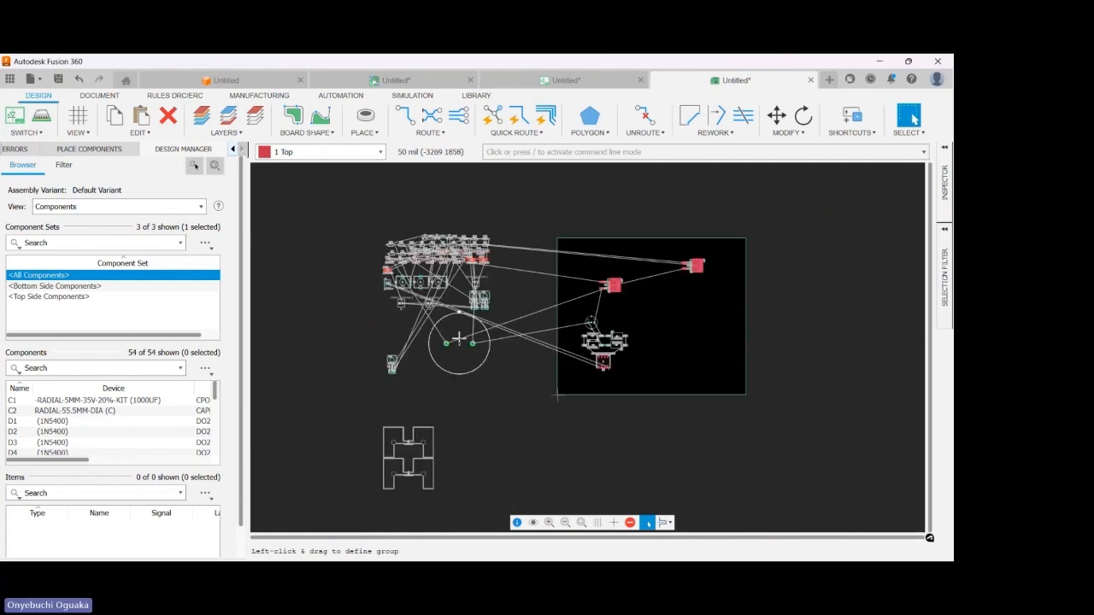
scroll(460, 346, up, 4)
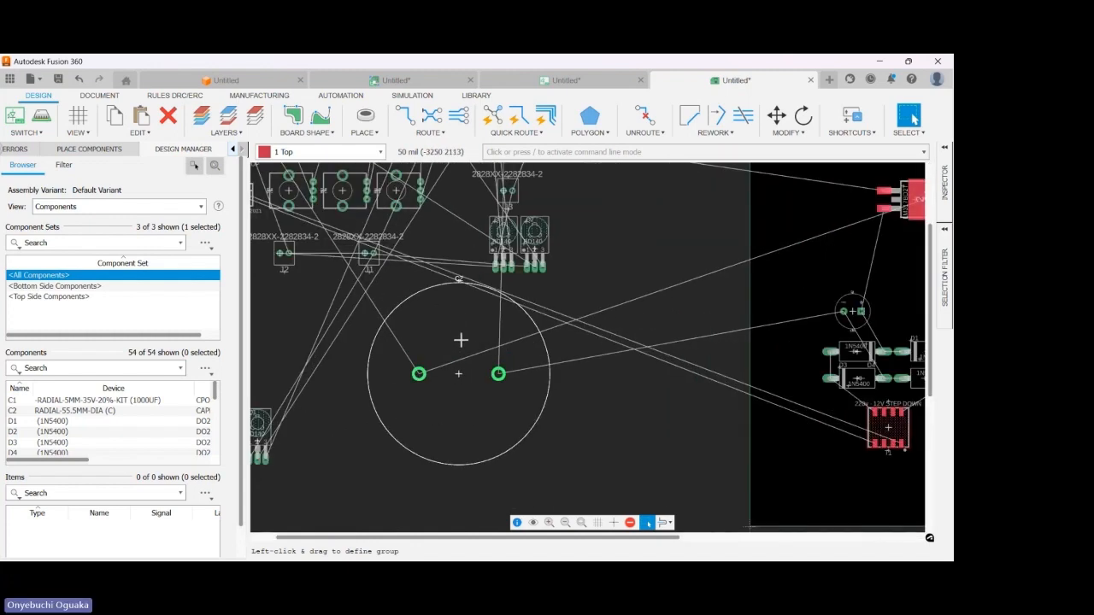
scroll(377, 330, down, 2)
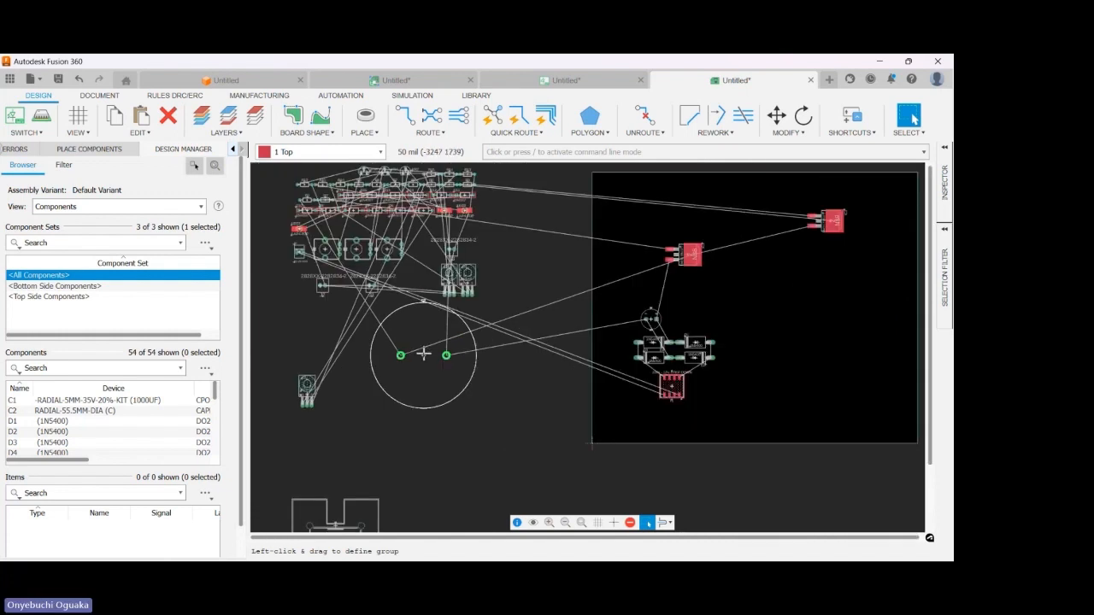
key(m)
click(436, 354)
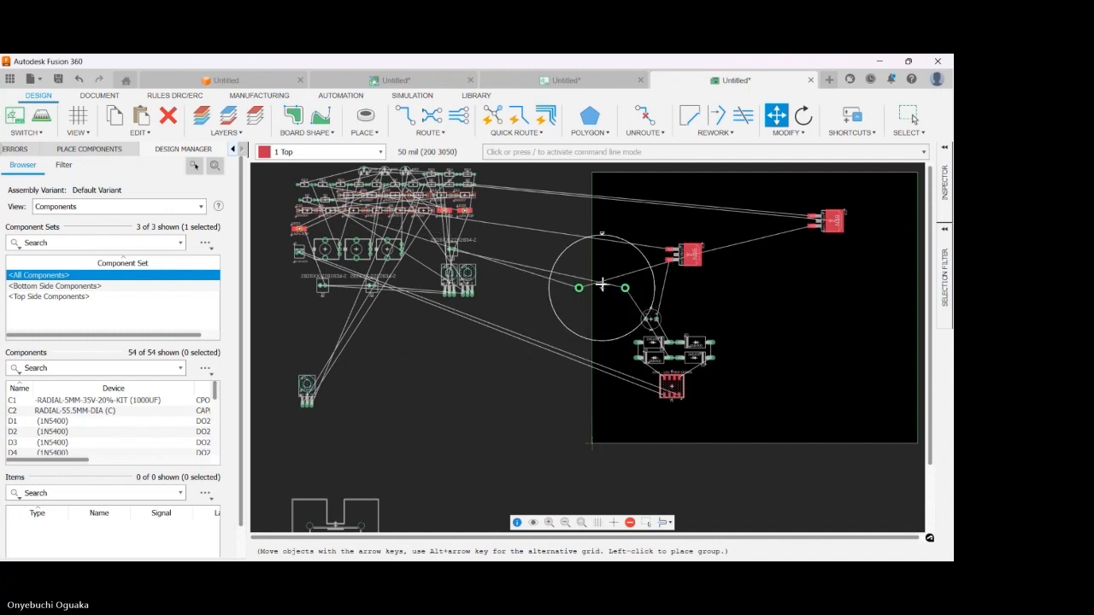
click(609, 287)
key(Escape)
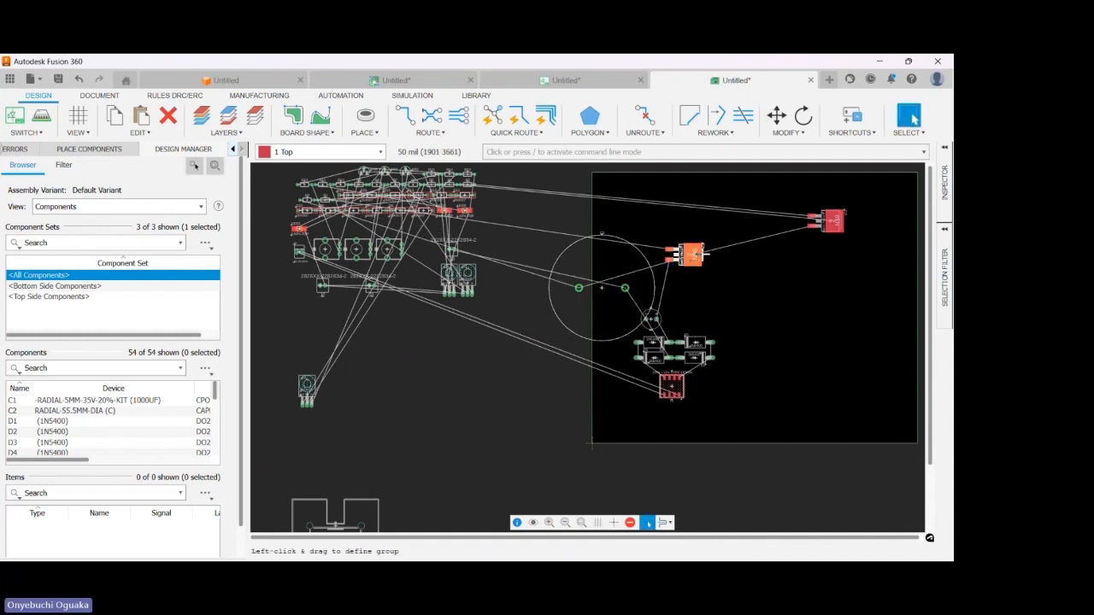
- Place capacitor C2 fully inside the board's upper-left area, and move the lower red IC right and down to clear it
drag(701, 253, 756, 261)
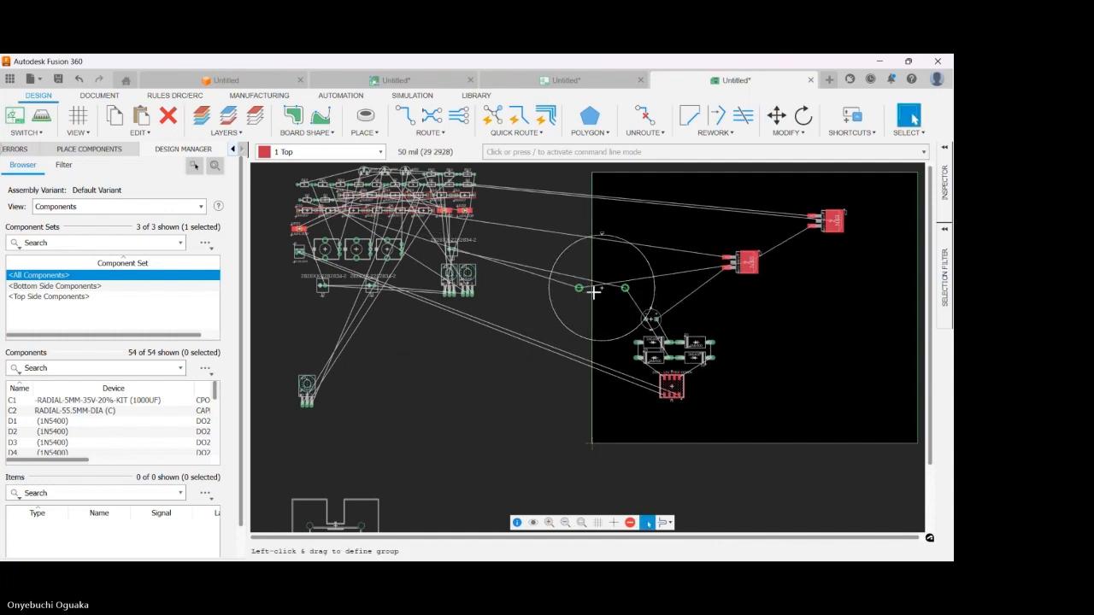
drag(605, 287, 656, 246)
click(656, 246)
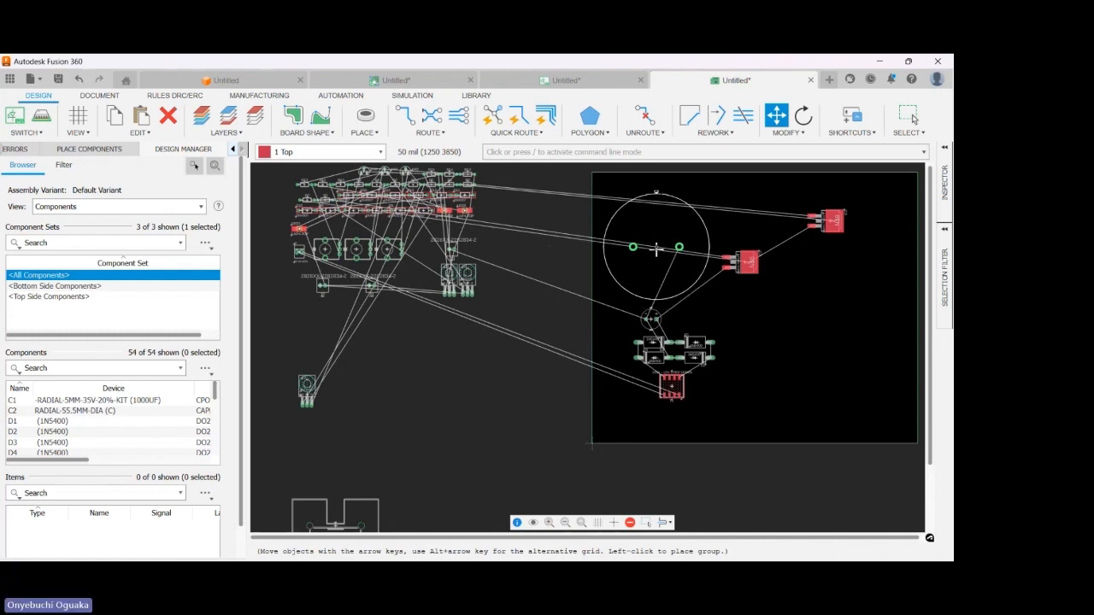
key(Escape)
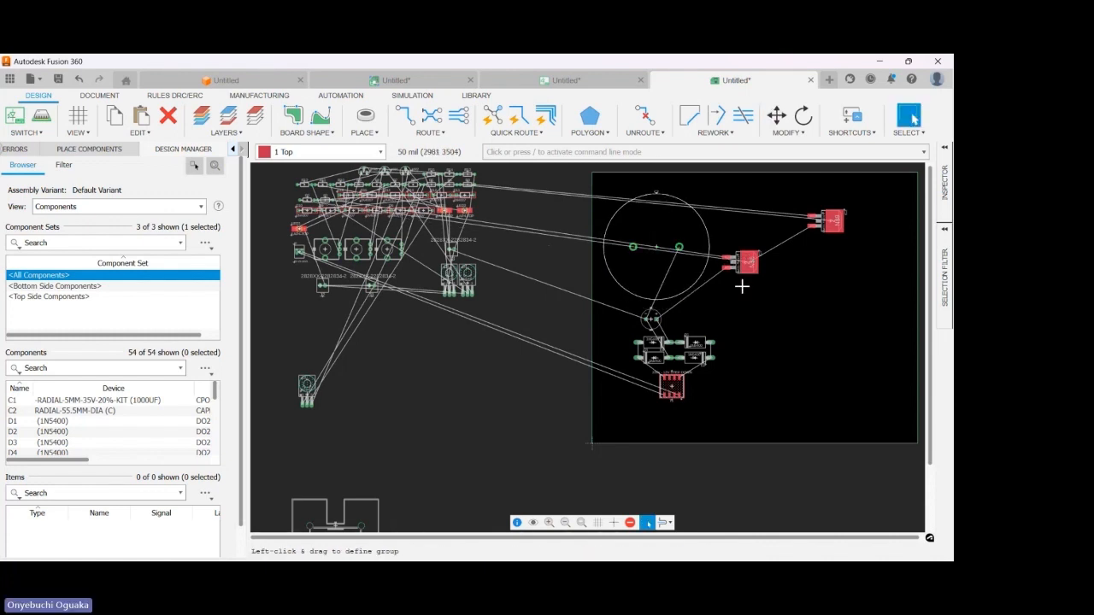
drag(746, 261, 754, 297)
- Move the lone three-pin transistor from the lower unplaced parts to below the upper-right IC, with its pins facing right
scroll(325, 246, down, 2)
scroll(319, 248, up, 3)
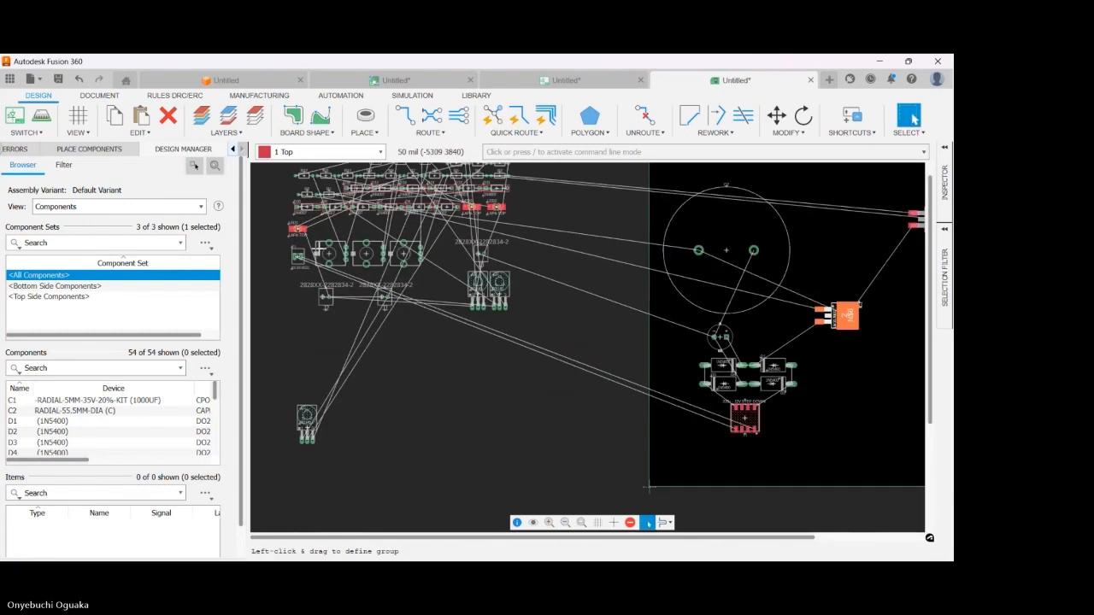
click(283, 293)
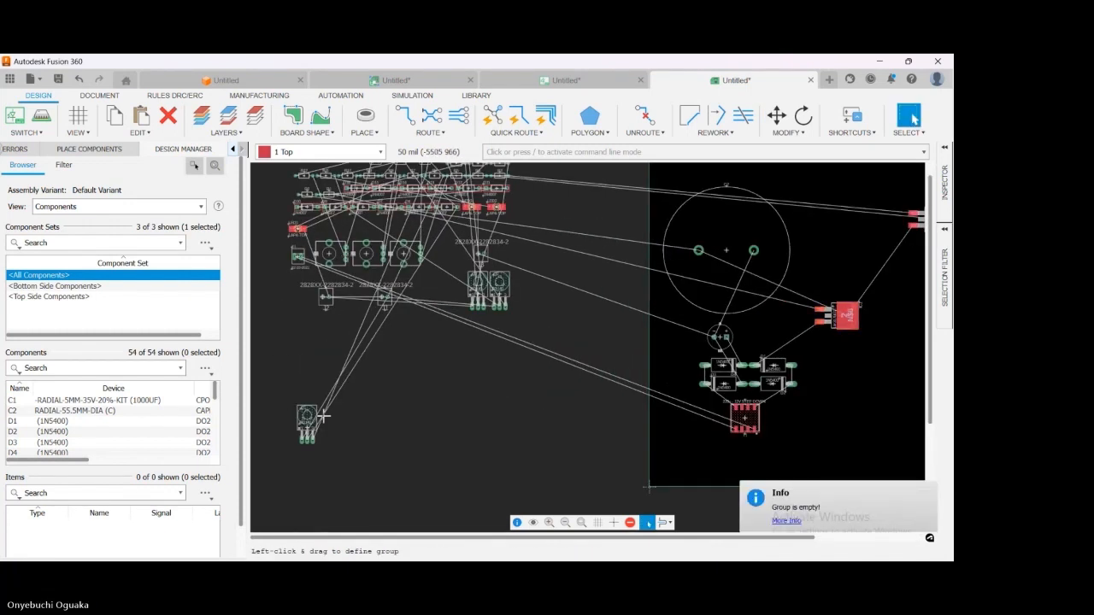
drag(323, 416, 551, 321)
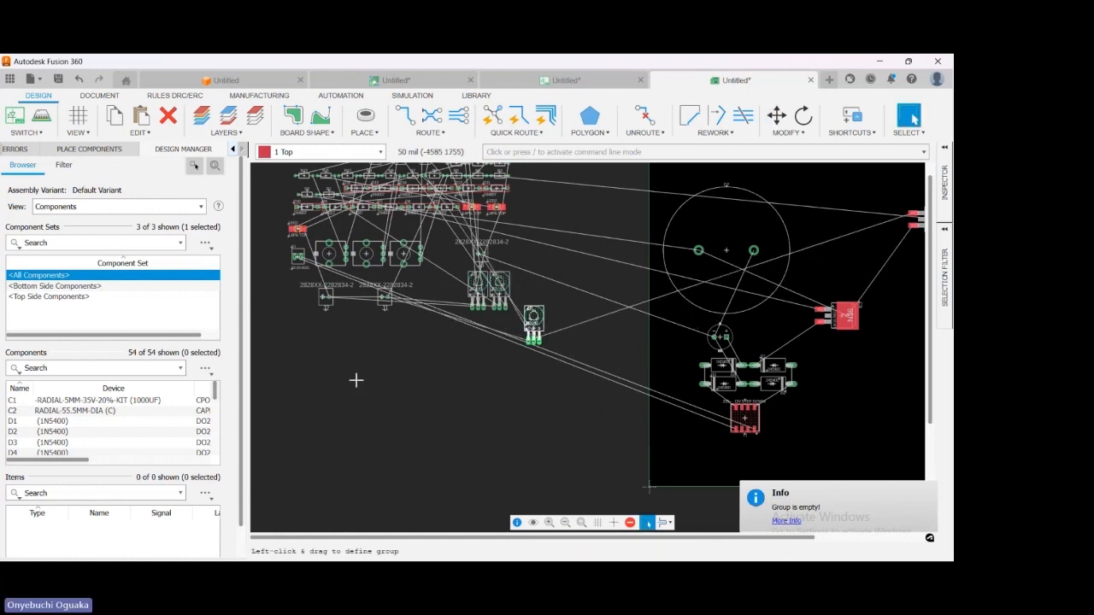
scroll(357, 380, down, 2)
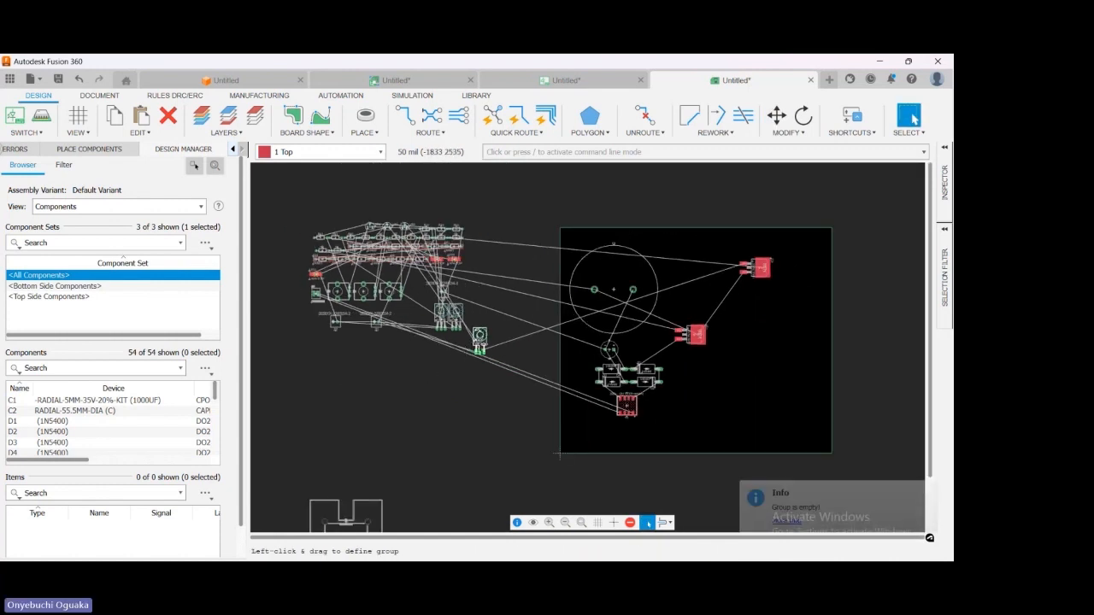
drag(480, 344, 795, 317)
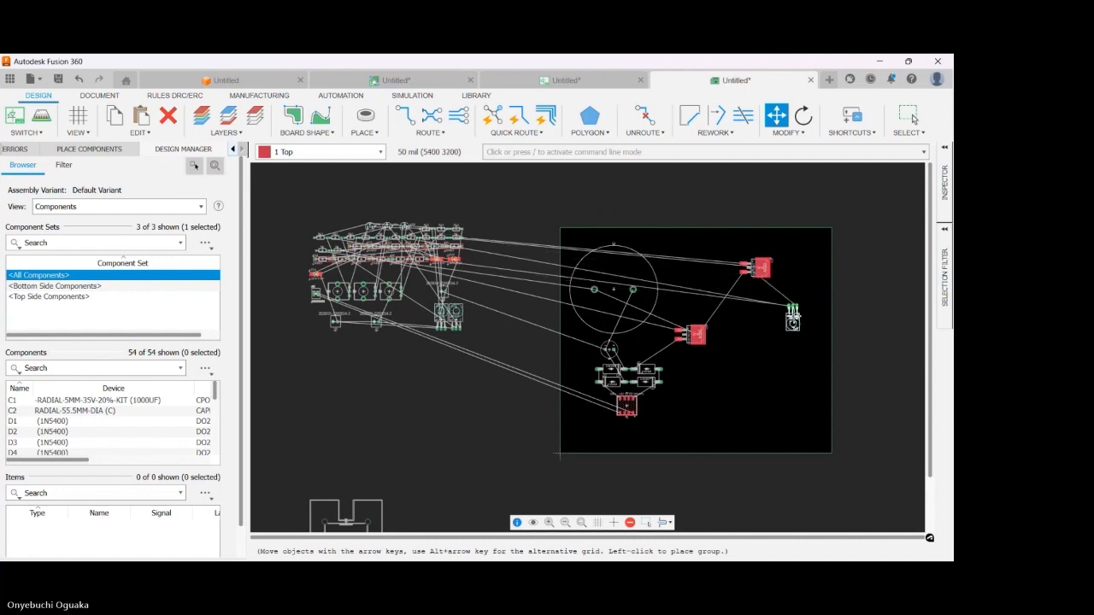
right_click(788, 315)
right_click(770, 315)
right_click(770, 315)
click(769, 315)
key(Escape)
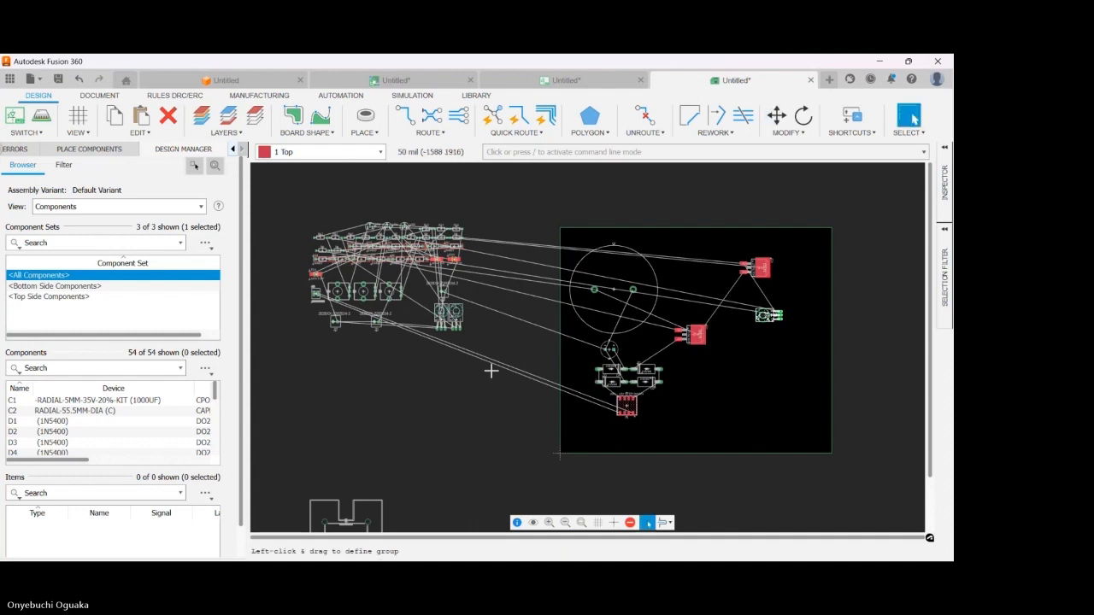
- Enlarge the board outline to roughly three times its width and height, extending its right, lower and upper edges outward
click(458, 314)
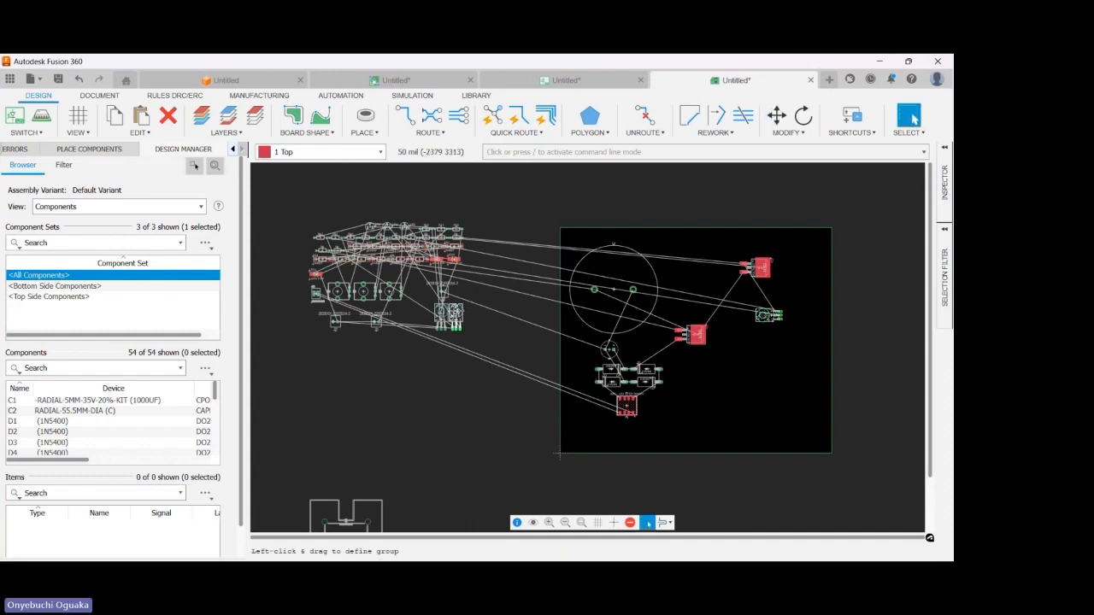
drag(453, 309, 698, 379)
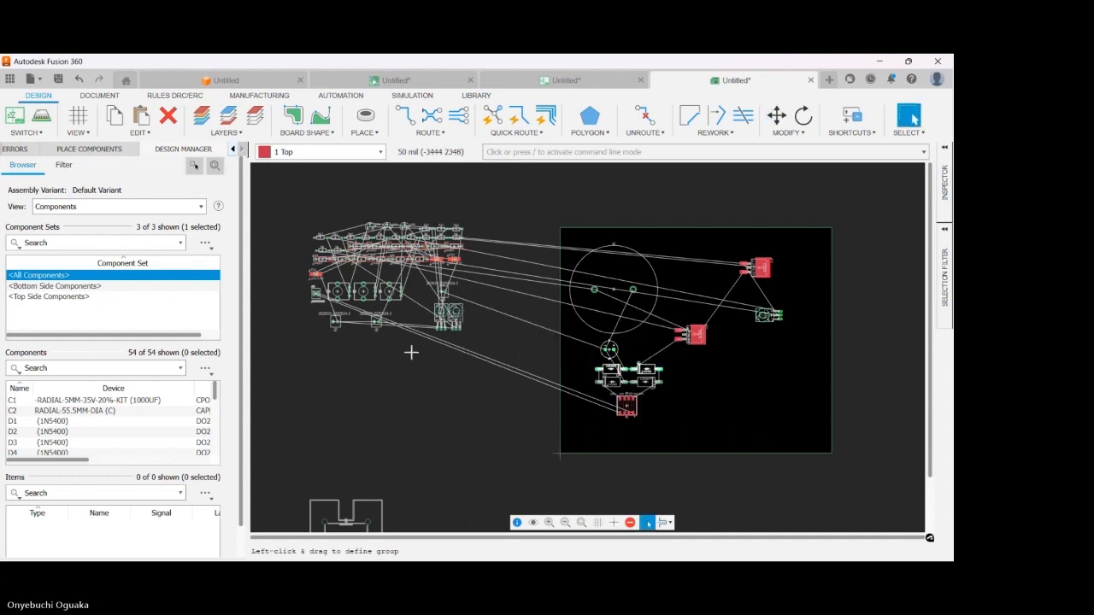
scroll(288, 327, down, 4)
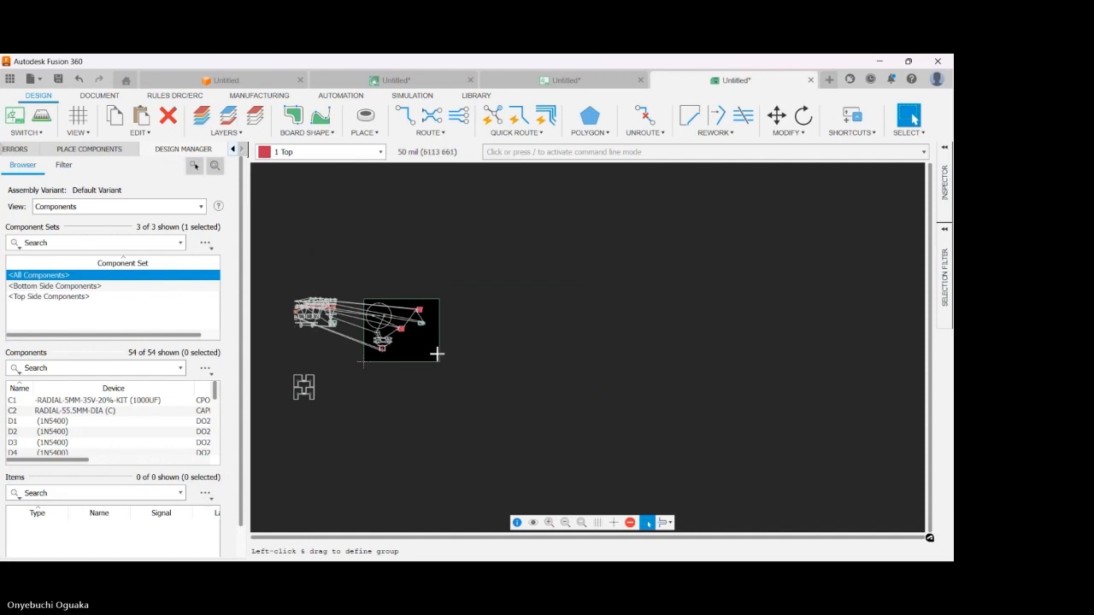
drag(439, 343, 582, 343)
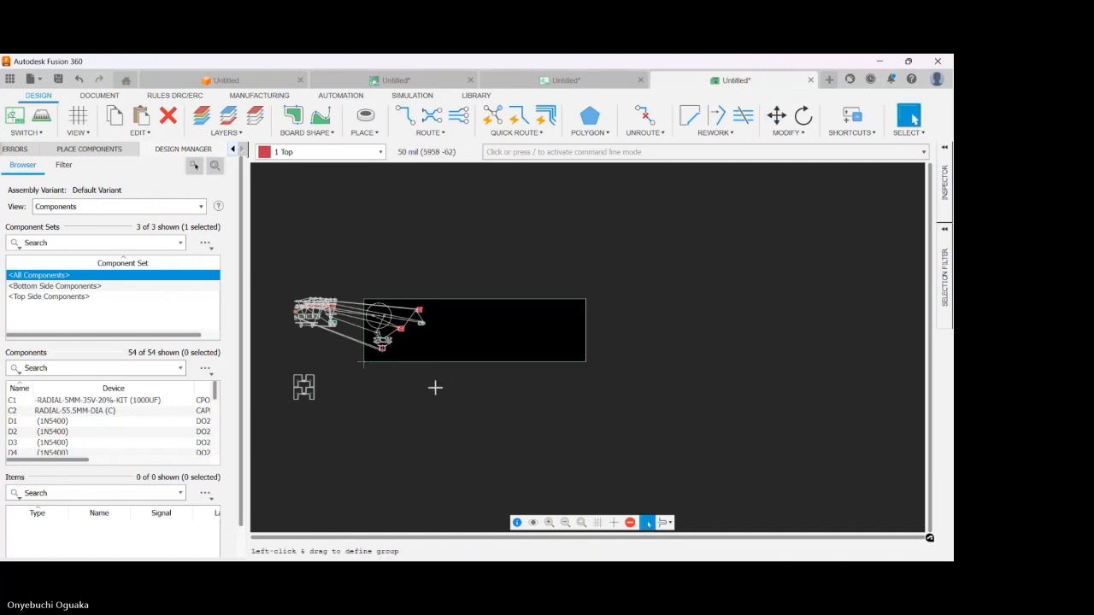
drag(435, 362, 438, 451)
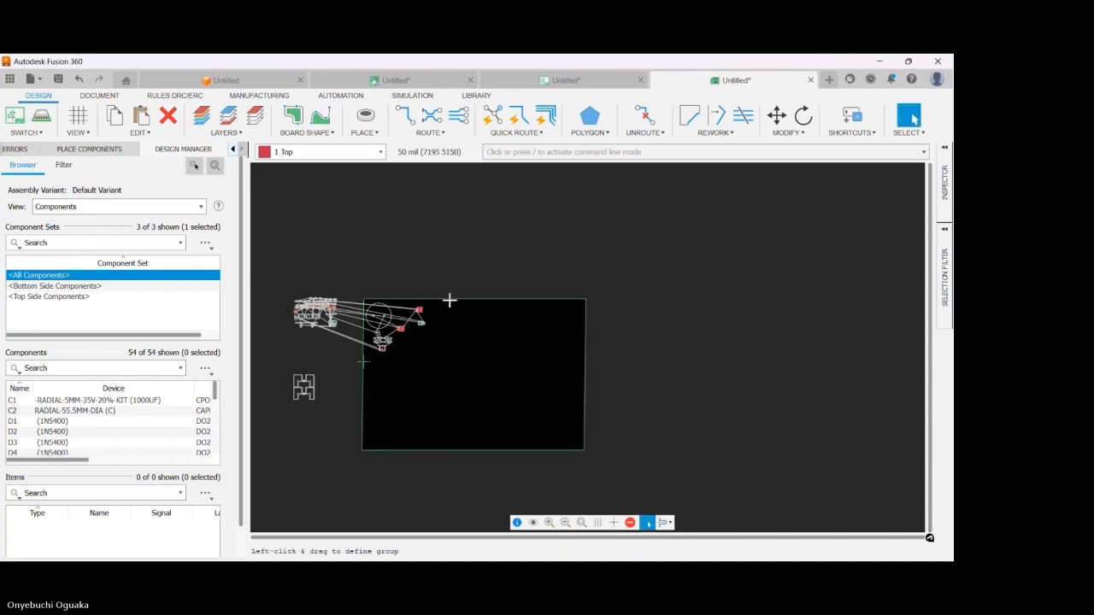
drag(450, 299, 450, 230)
click(442, 230)
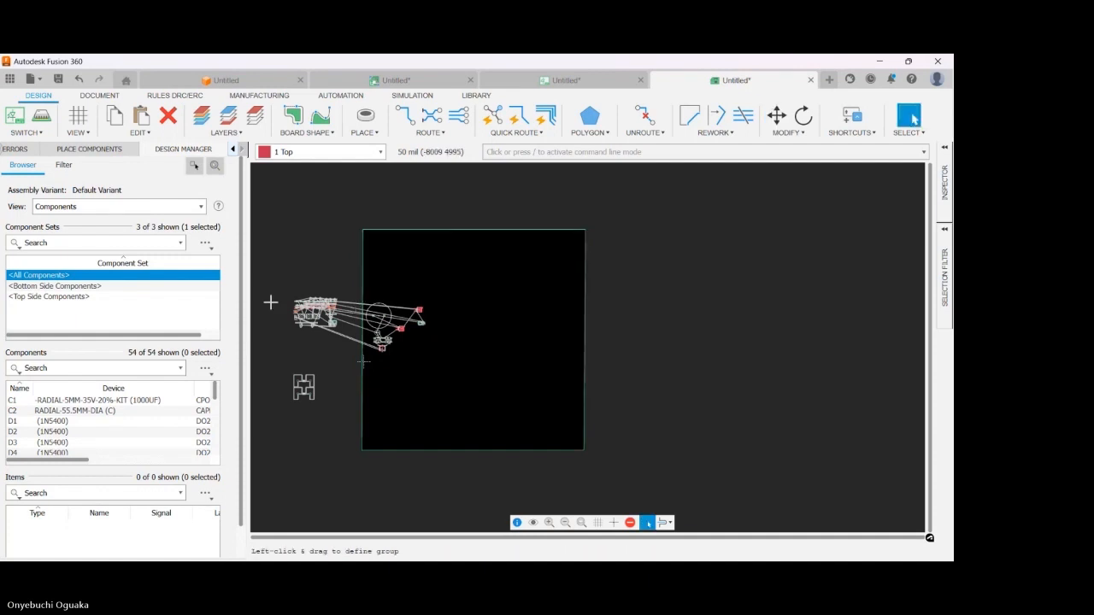
- Move the whole group of unplaced components onto the board, above the parts already placed
scroll(318, 307, up, 5)
scroll(491, 299, down, 3)
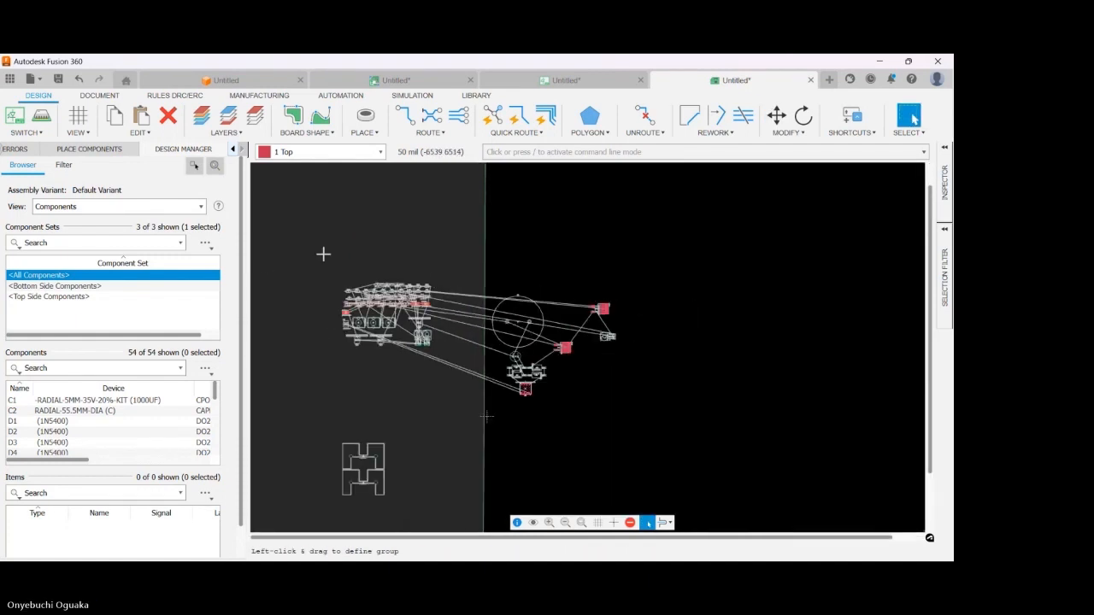
drag(320, 251, 448, 411)
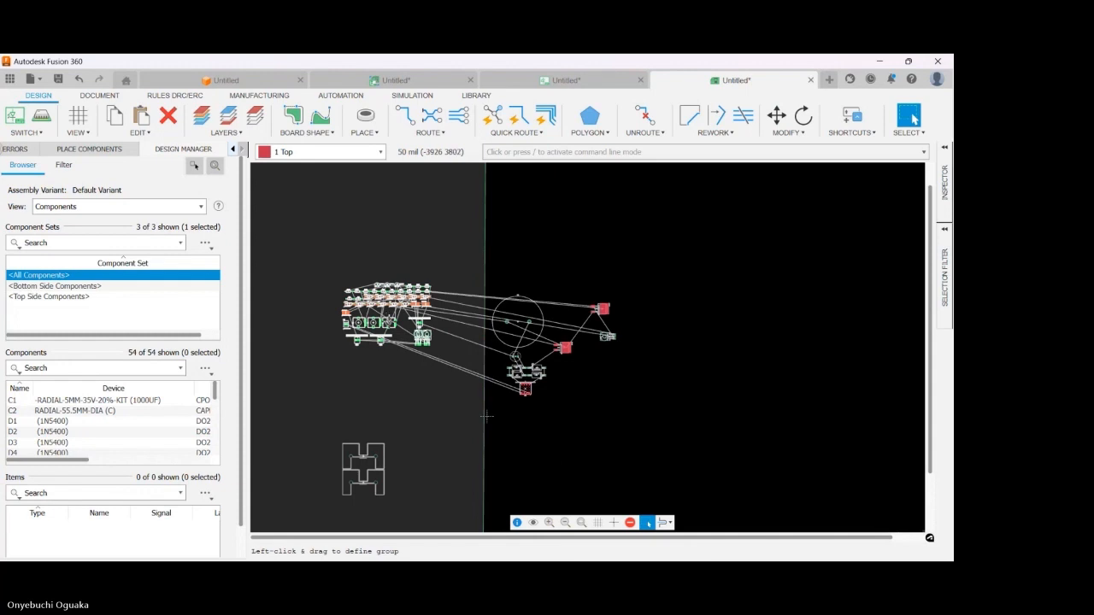
key(m)
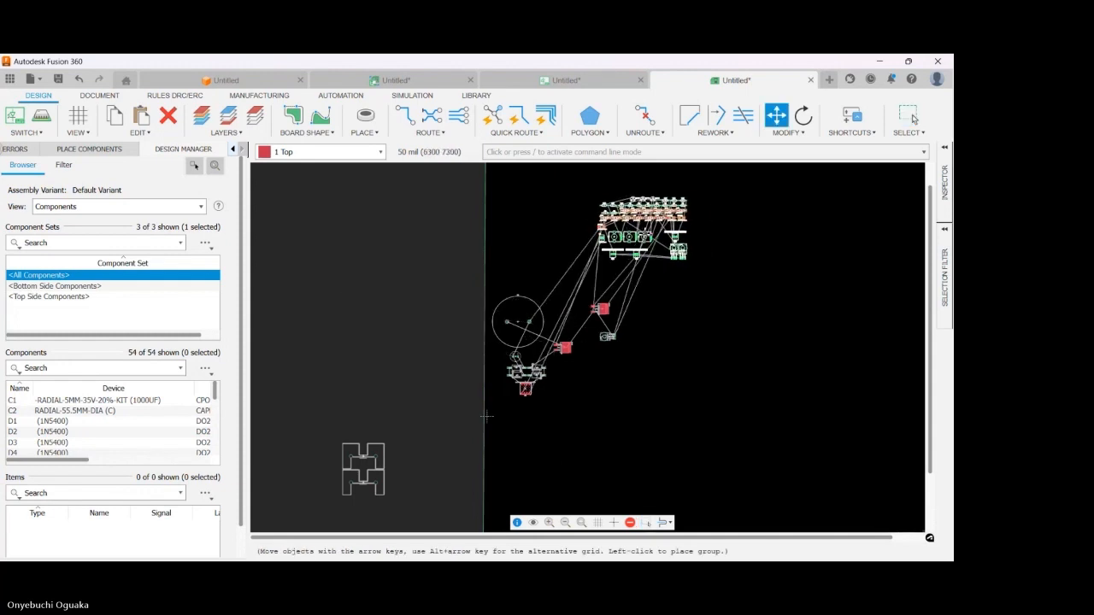
key(Escape)
- Move the two adjacent three-pin transistors out of the component group to separate spots on the board's right half
scroll(272, 377, down, 3)
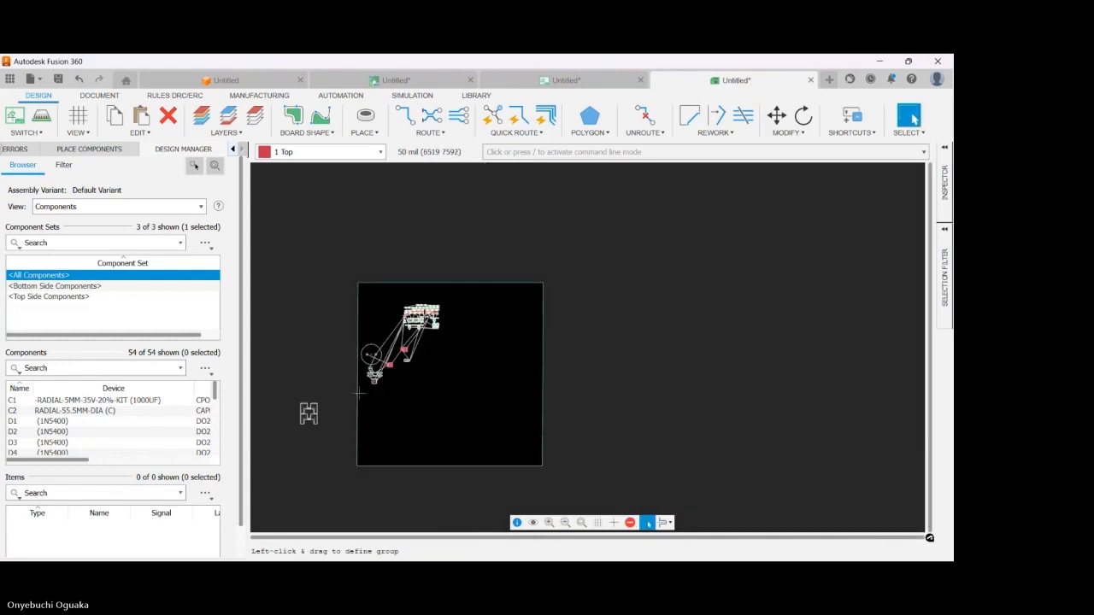
scroll(423, 317, up, 5)
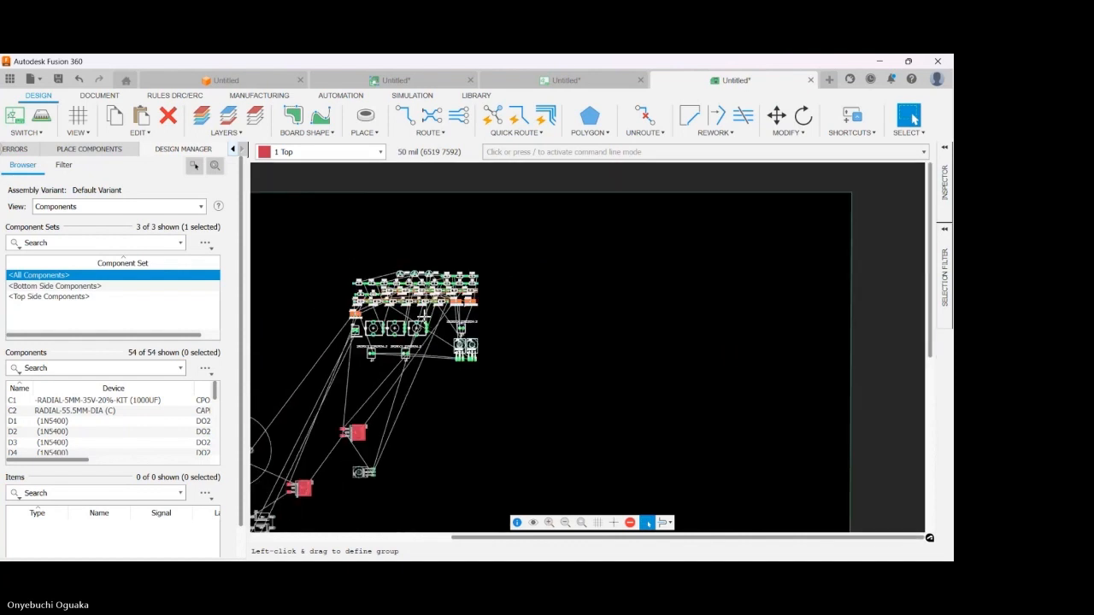
scroll(423, 317, down, 2)
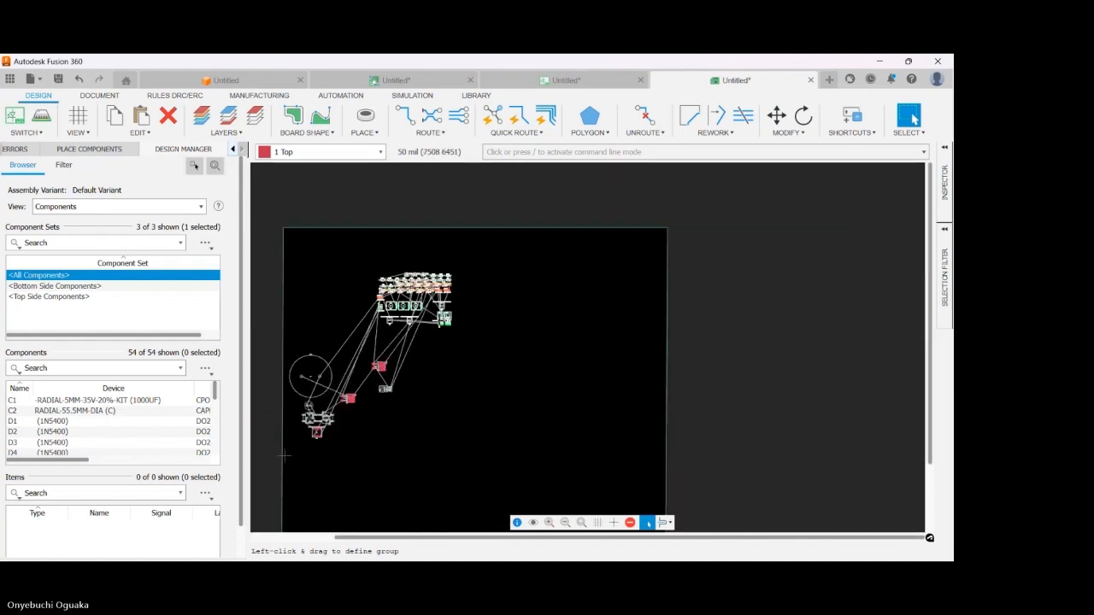
scroll(444, 312, up, 2)
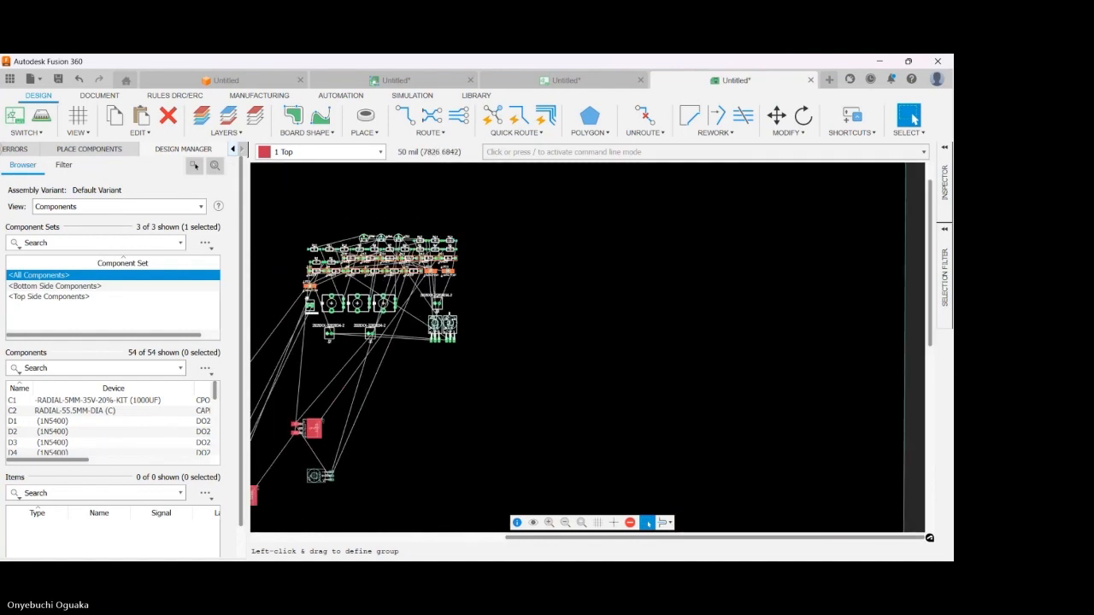
drag(450, 324, 782, 303)
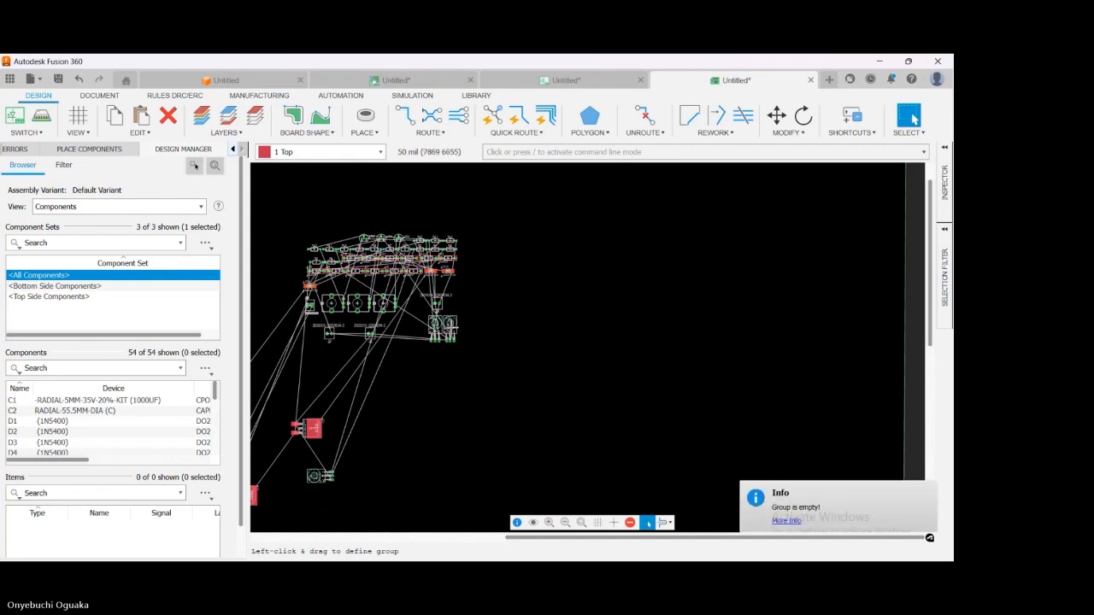
drag(450, 330, 710, 261)
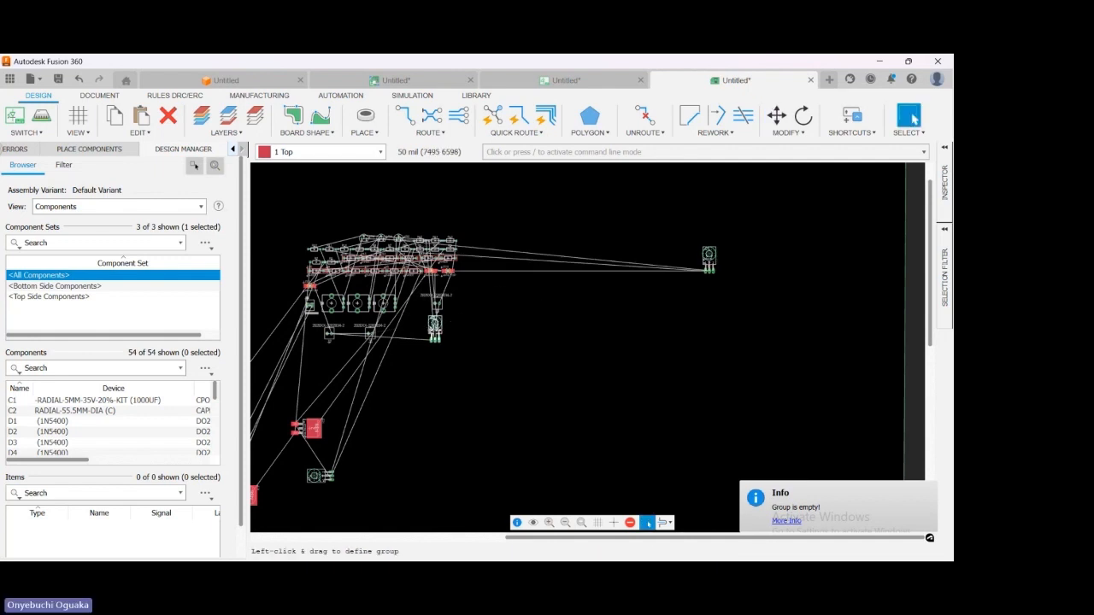
drag(435, 327, 604, 329)
click(604, 327)
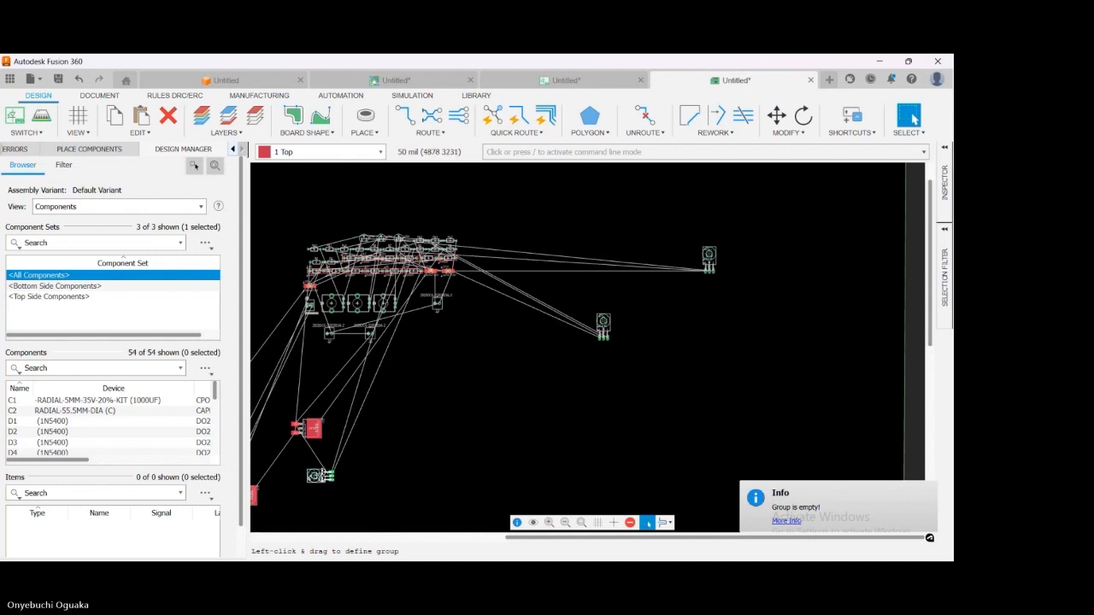
- Move the lone three-pin transistor from below the upper red IC to the board's centre, with its pins facing down
drag(323, 476, 576, 441)
right_click(577, 442)
right_click(575, 441)
right_click(573, 441)
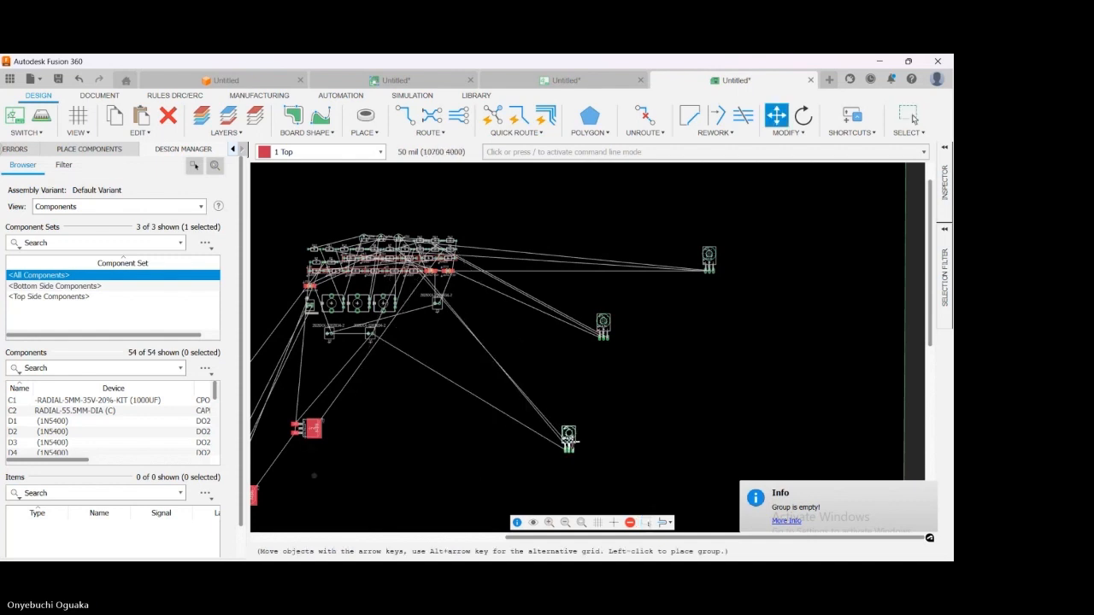
click(537, 434)
key(Escape)
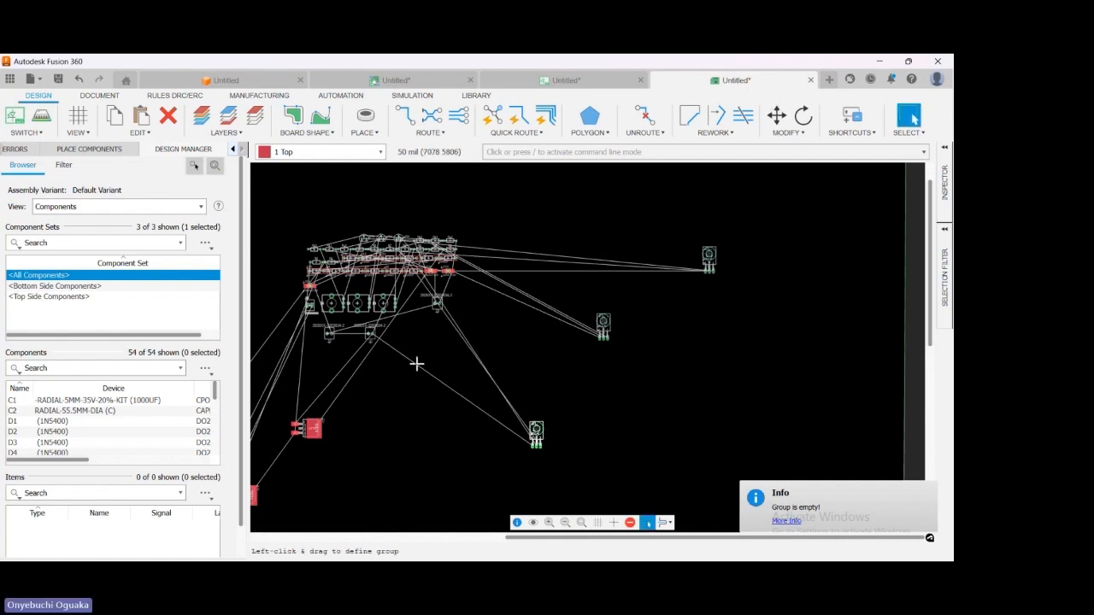
- Move the lower red three-pin IC down, below and to the right of the rectifier diodes
scroll(415, 362, down, 3)
scroll(388, 362, down, 2)
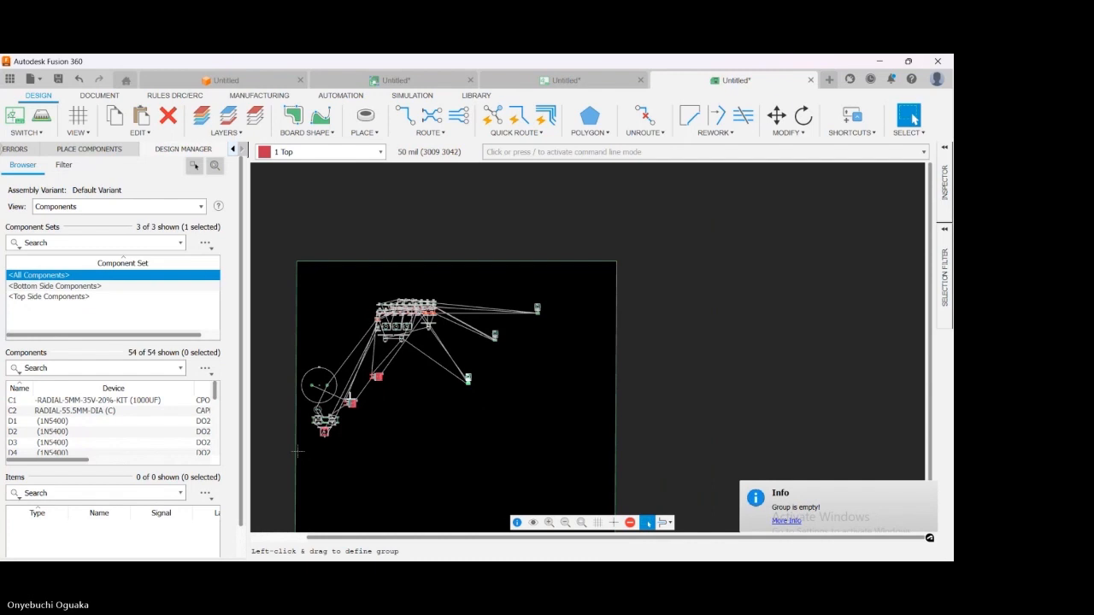
drag(351, 398, 378, 472)
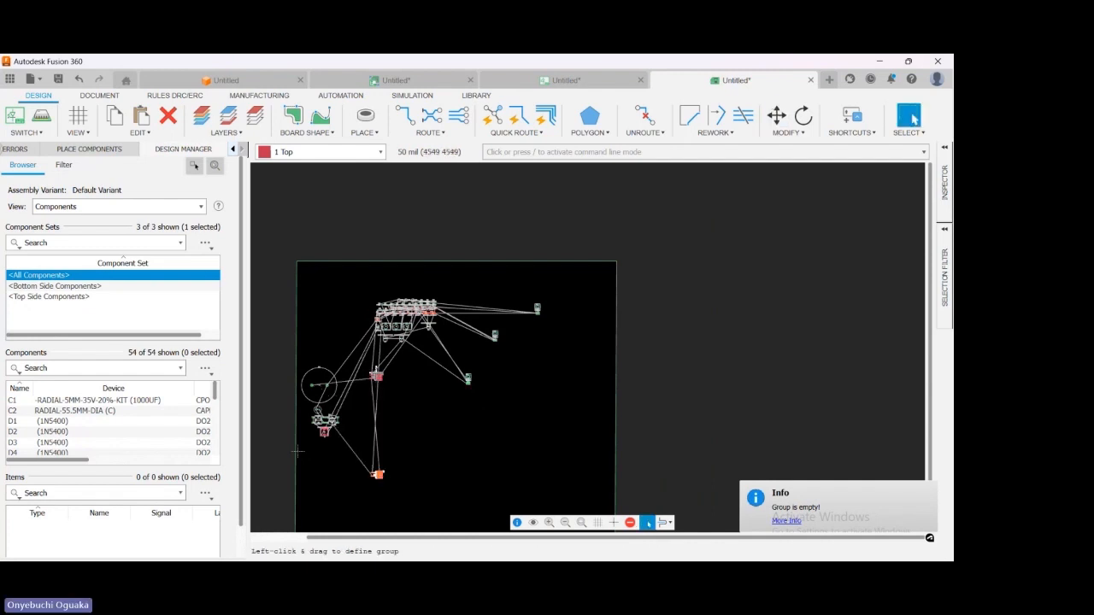
- Move the red three-pin IC2 slightly right and down on the board, with its pins still facing left
click(377, 376)
drag(377, 376, 410, 423)
scroll(372, 377, up, 3)
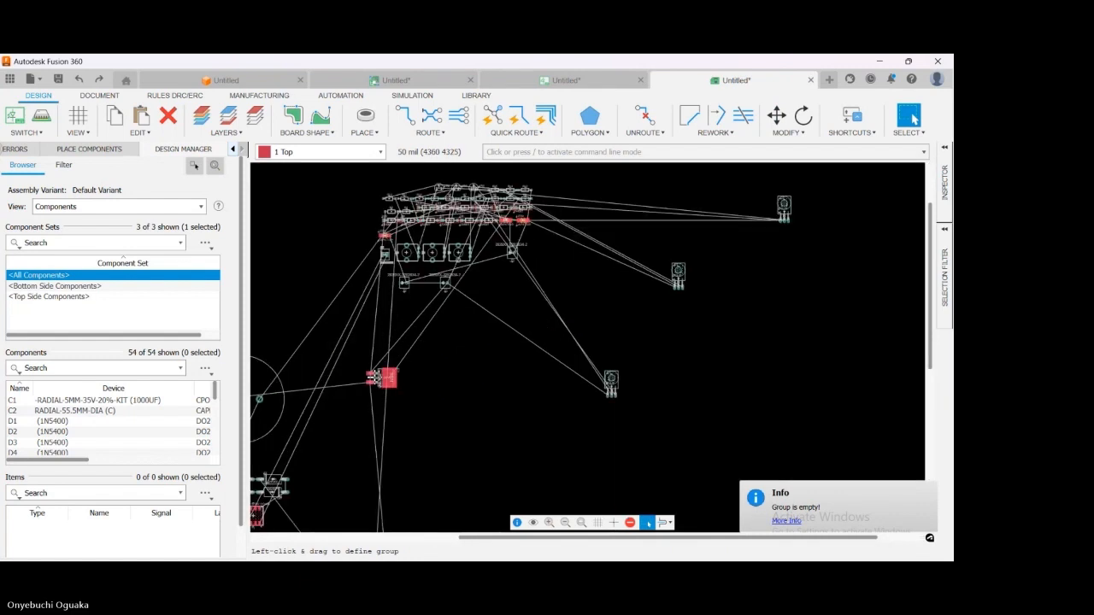
scroll(376, 377, up, 1)
scroll(373, 378, up, 2)
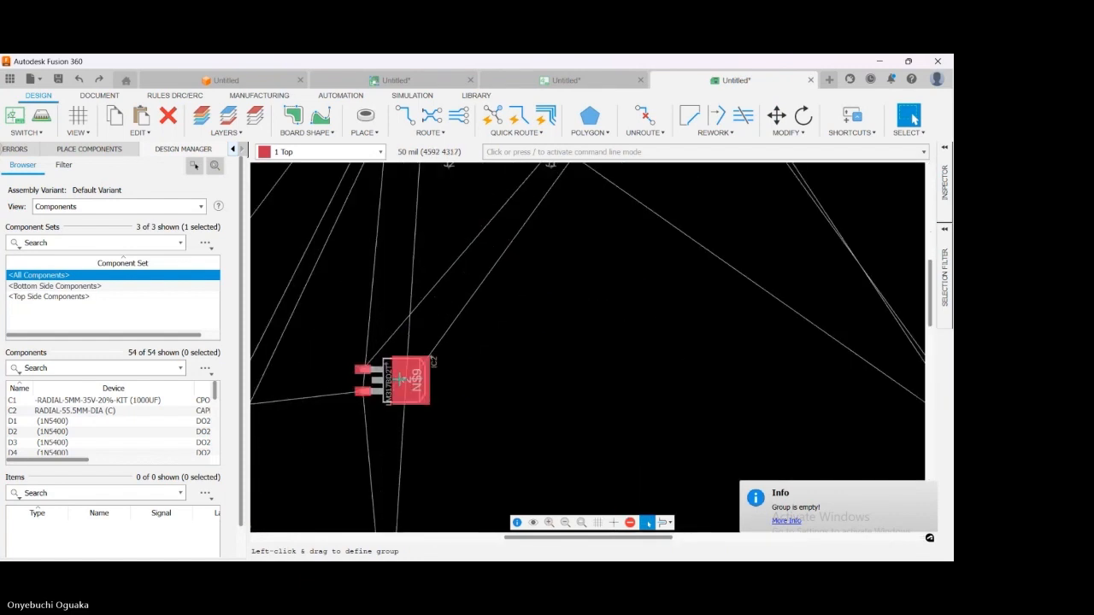
drag(423, 402, 519, 461)
right_click(518, 461)
right_click(534, 434)
right_click(537, 434)
right_click(534, 435)
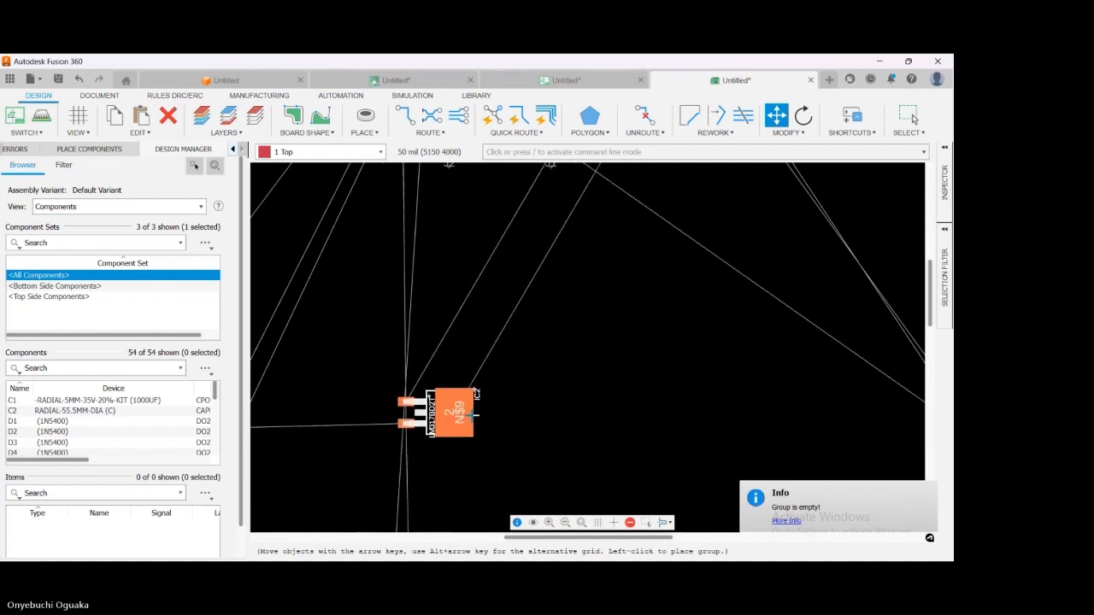
drag(473, 416, 564, 416)
- Switch to the schematic and examine the LM317 regulator section around R1, R2, R3 and C2
scroll(367, 344, down, 8)
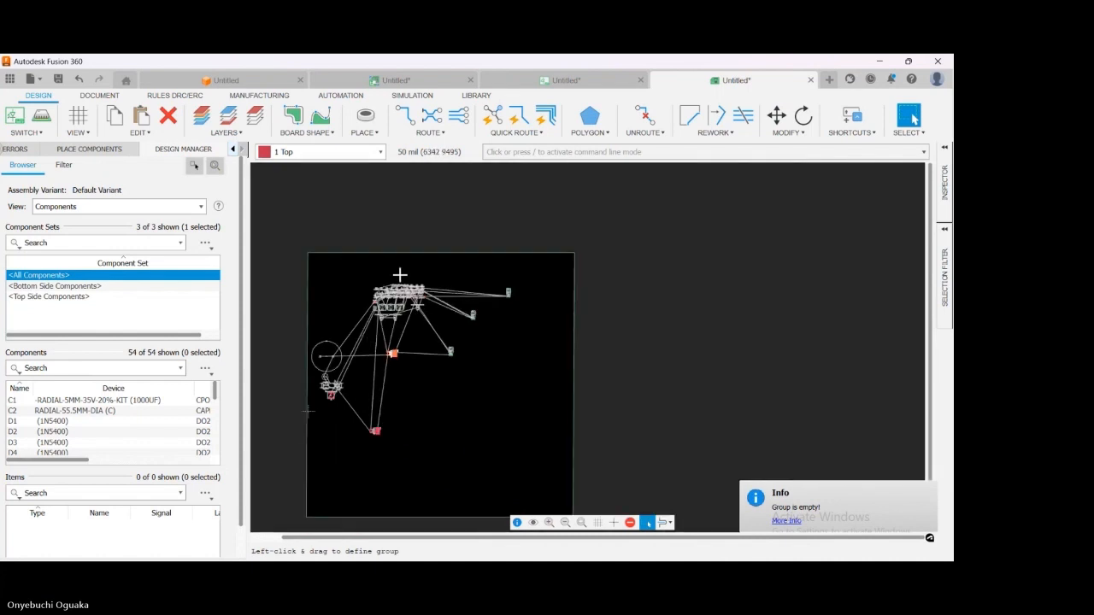
scroll(400, 275, up, 6)
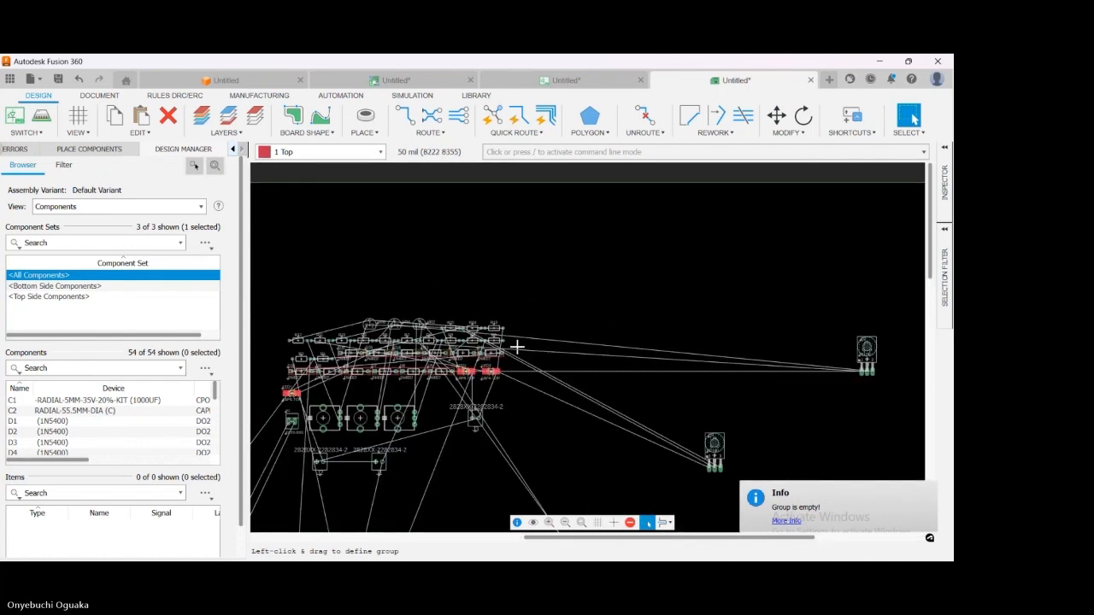
scroll(488, 274, down, 5)
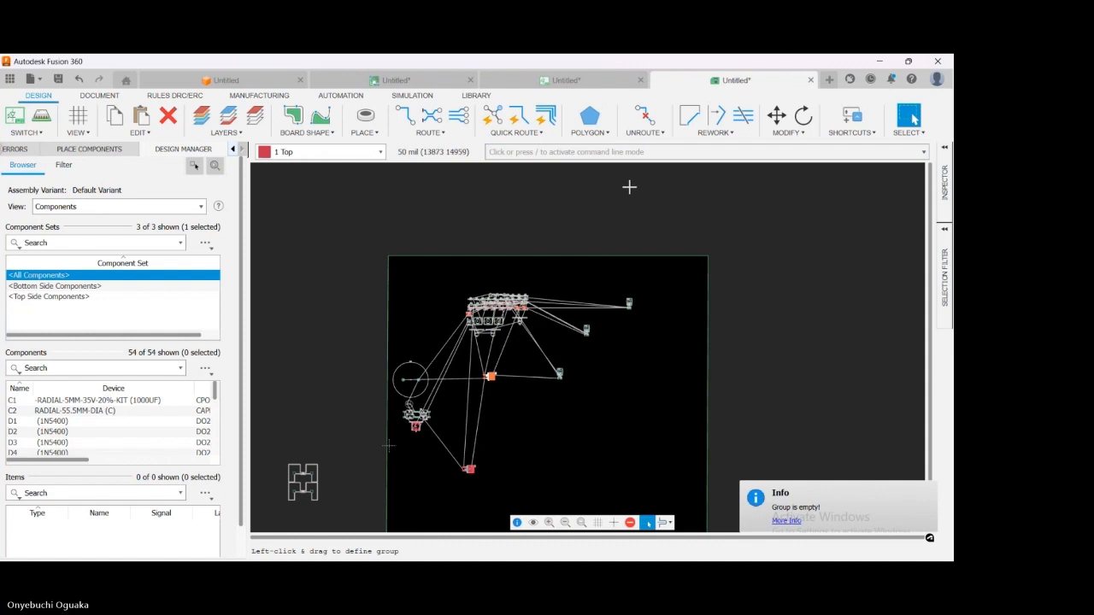
click(566, 80)
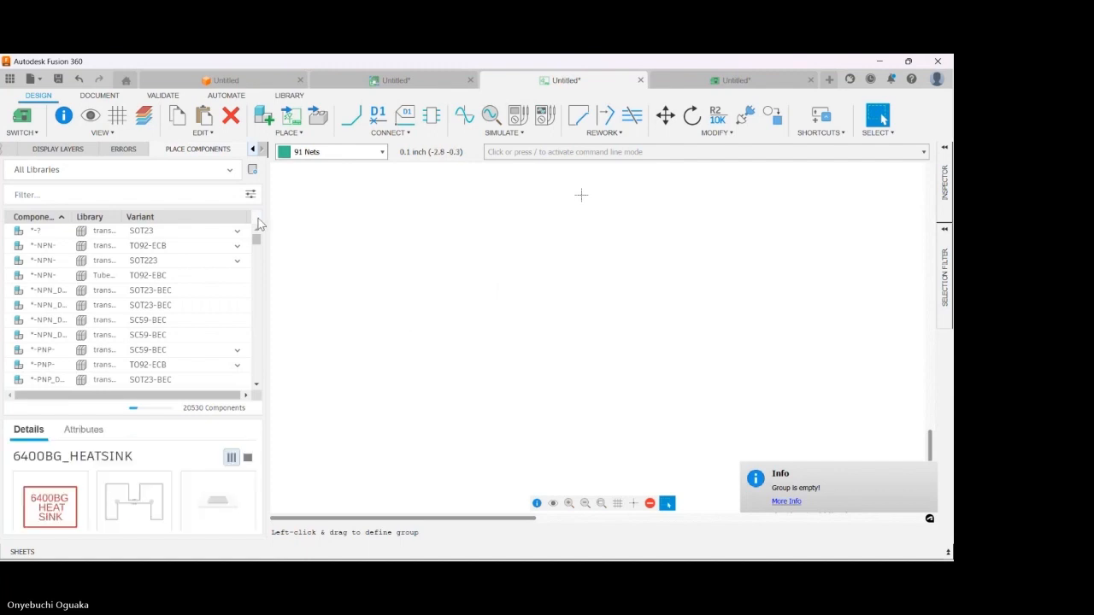
scroll(477, 264, down, 5)
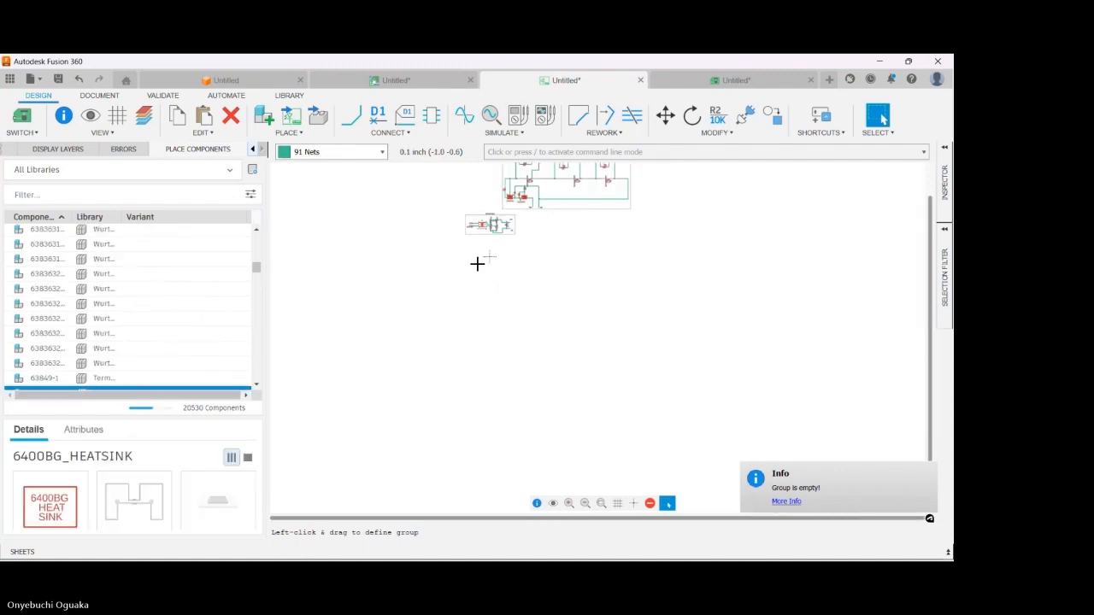
scroll(472, 290, down, 2)
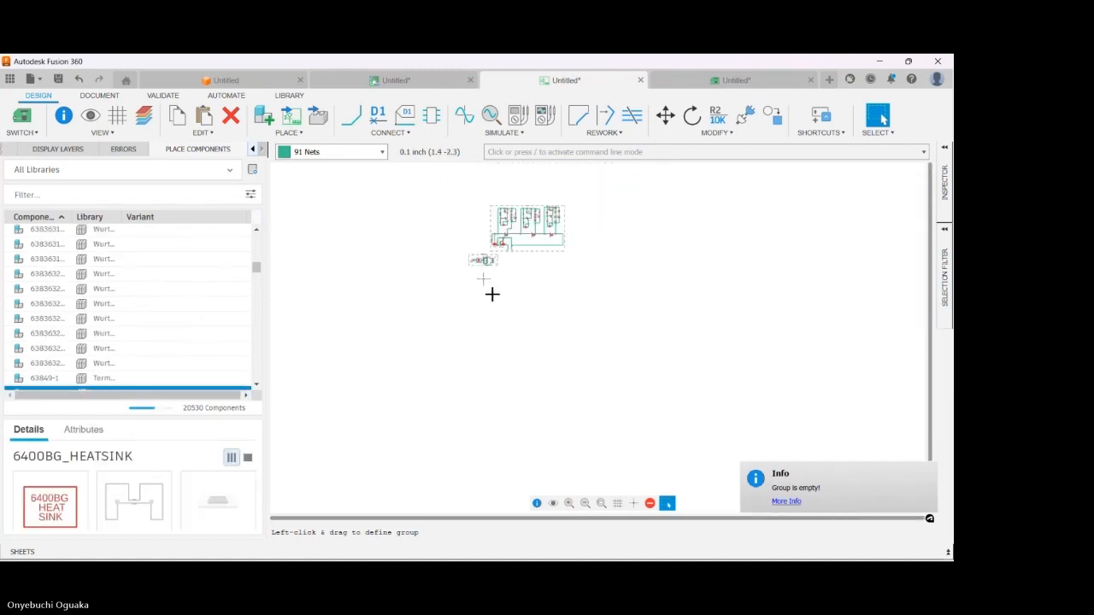
scroll(492, 294, up, 5)
scroll(472, 258, up, 3)
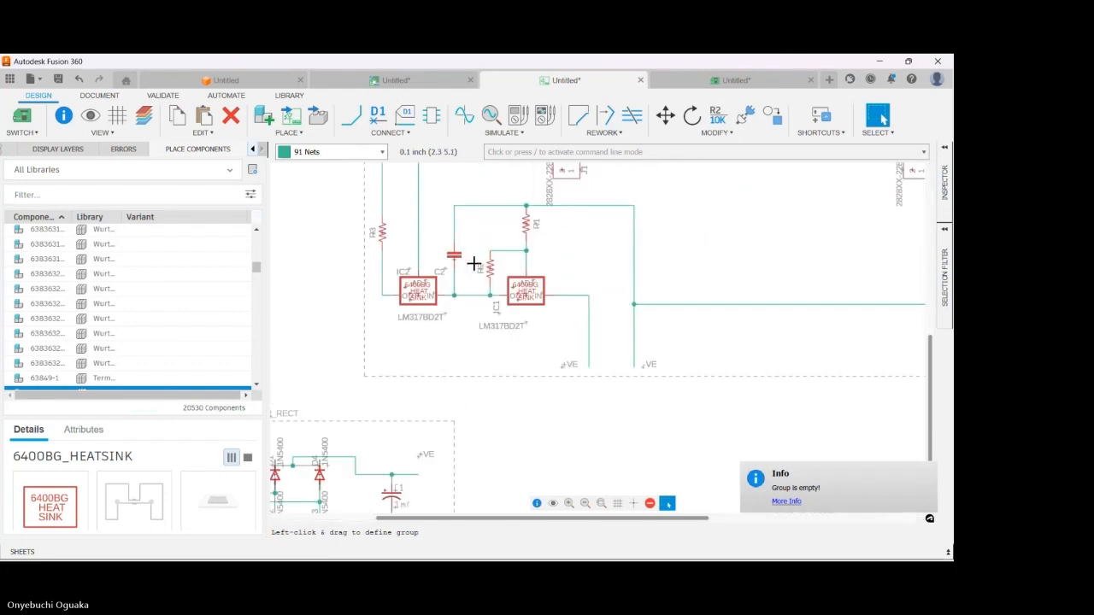
scroll(475, 267, down, 2)
scroll(479, 256, up, 3)
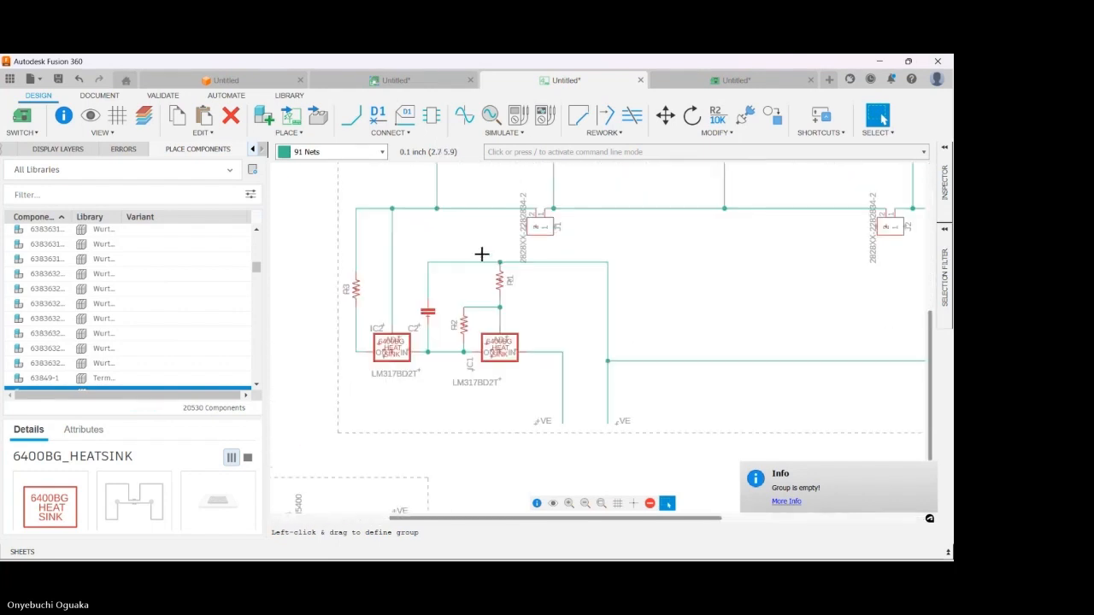
scroll(476, 262, down, 2)
scroll(480, 245, up, 2)
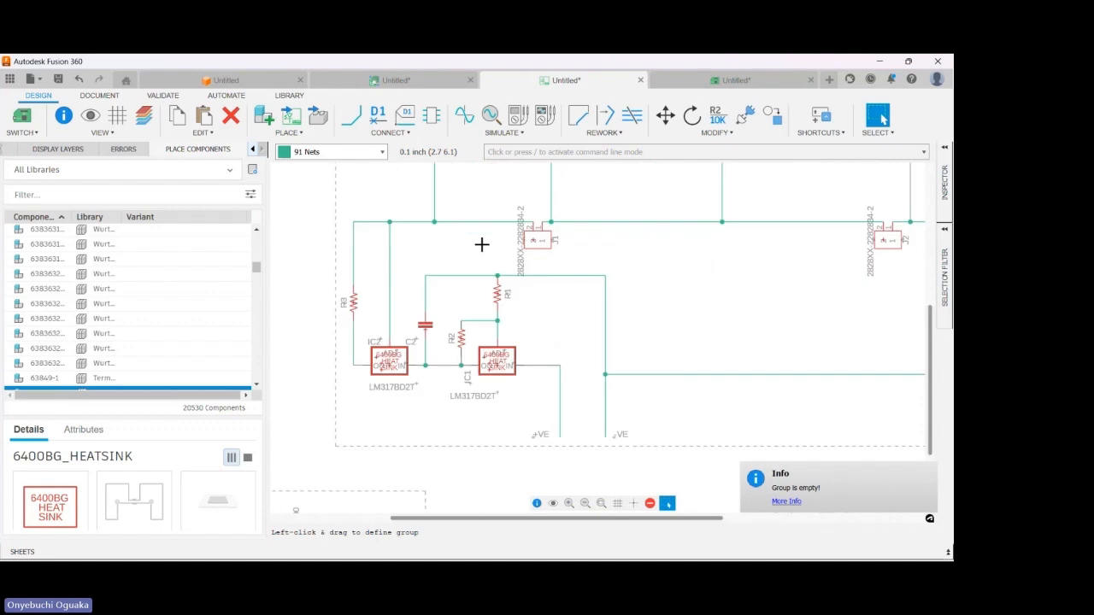
scroll(483, 288, up, 1)
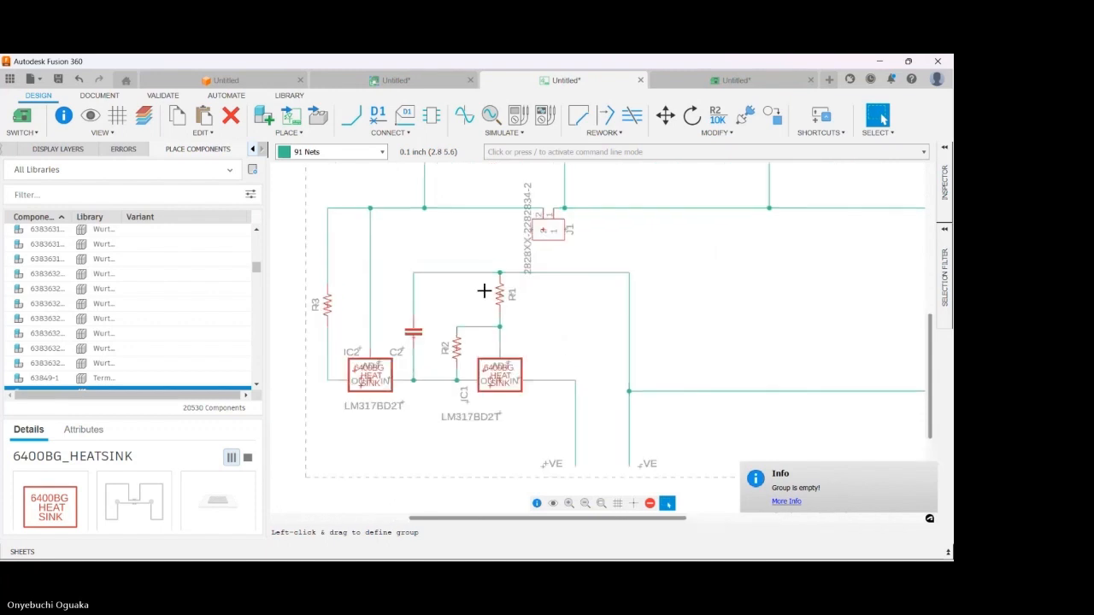
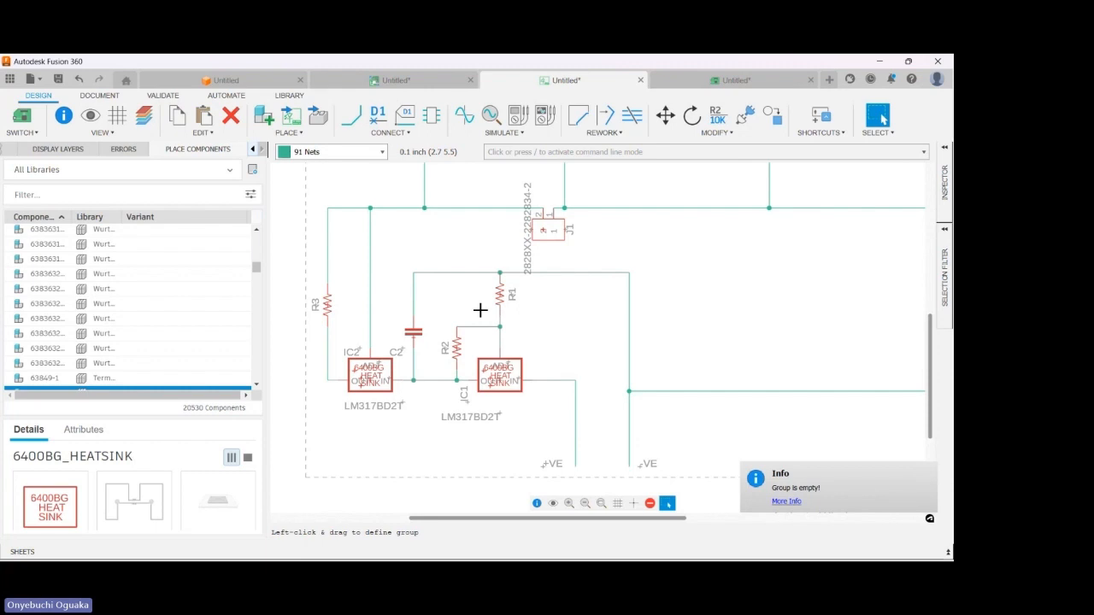
- Set the value of resistor R1 in the regulator section to 4.7K
click(717, 115)
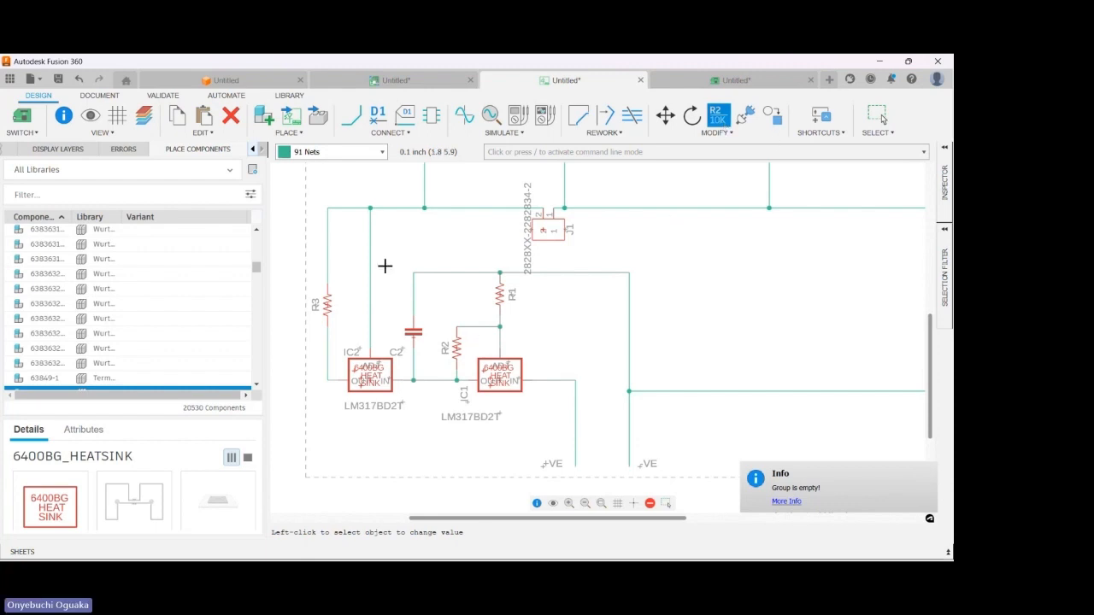
click(500, 294)
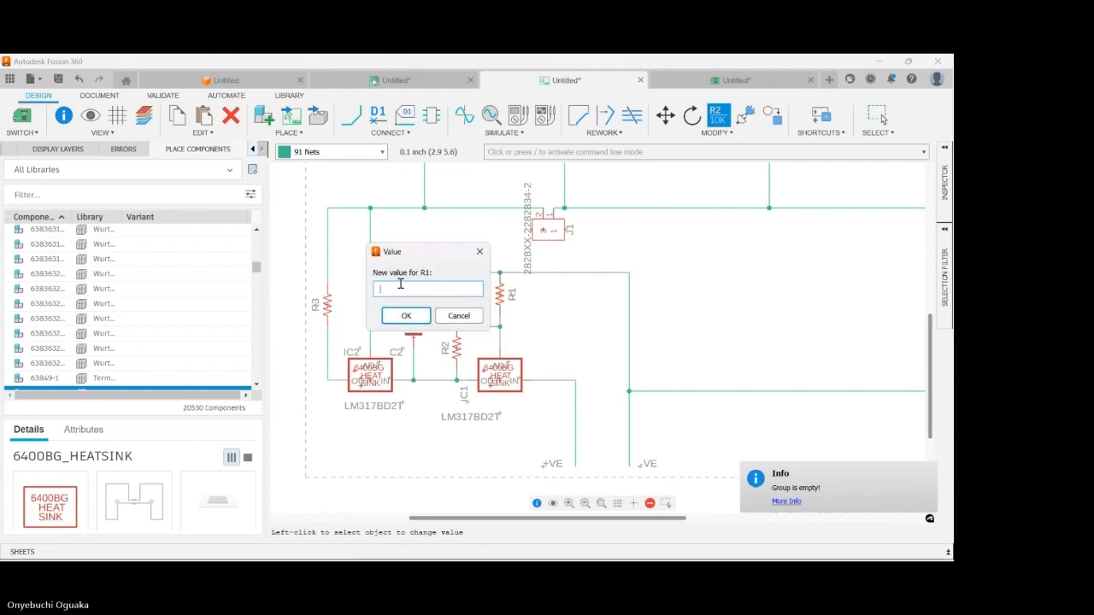
text(4)
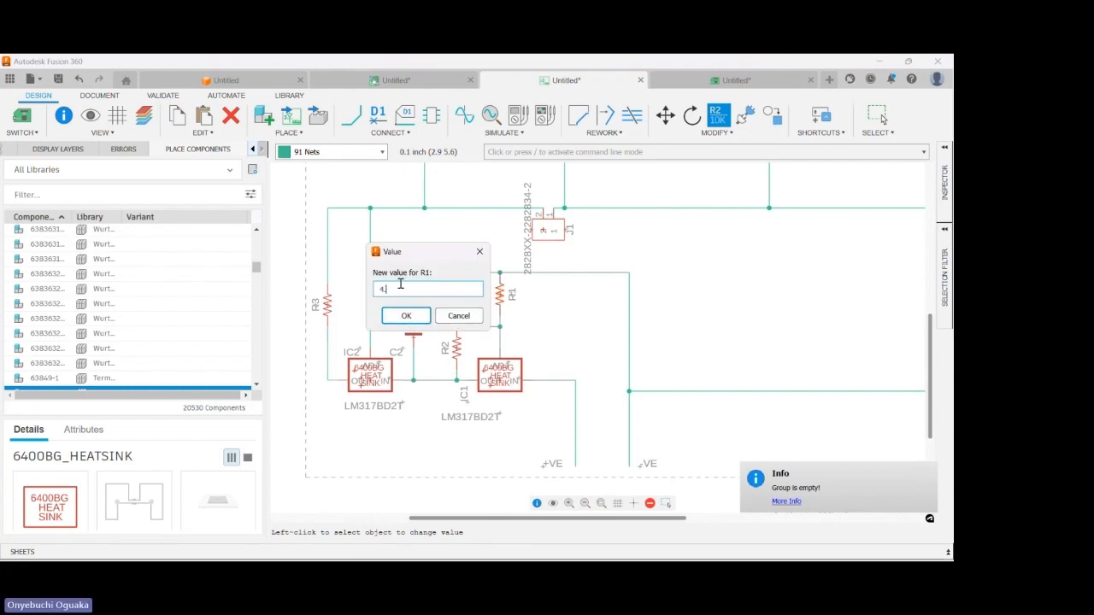
text(.7K)
key(Return)
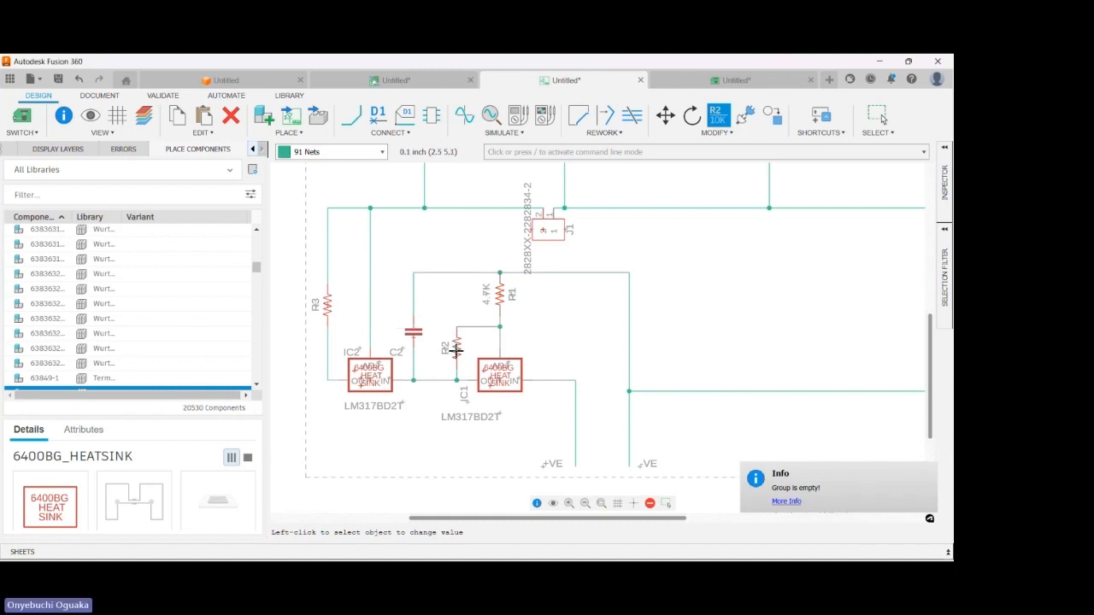
- Enter a value in OHMS for resistor R2 beside IC1
click(457, 350)
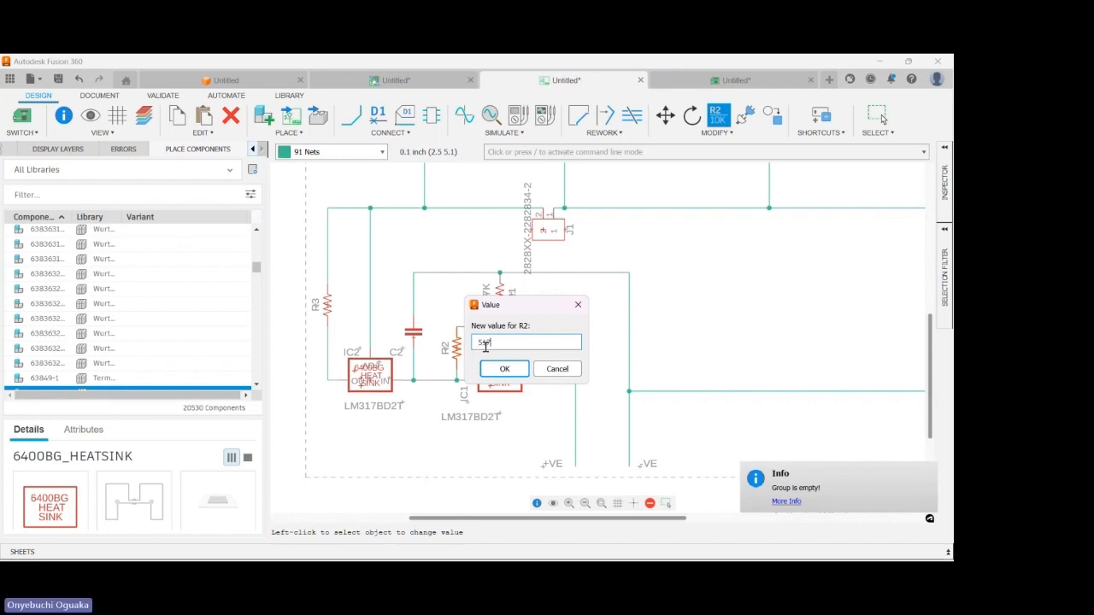
text(MS)
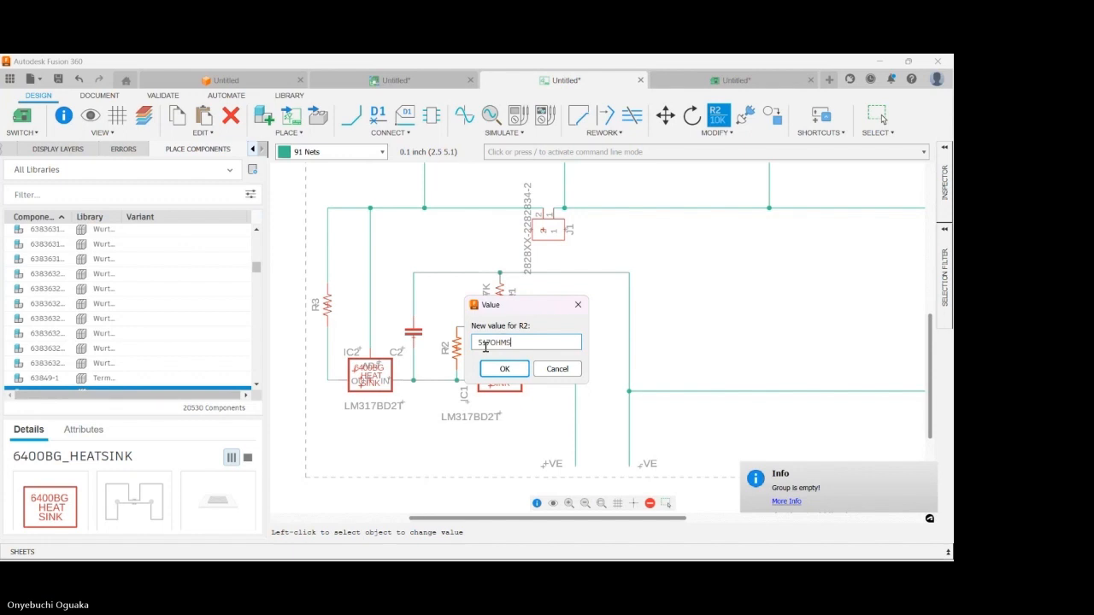
- Set resistor R2's value to 517OHMS and capacitor C2's value to 100uf
key(Return)
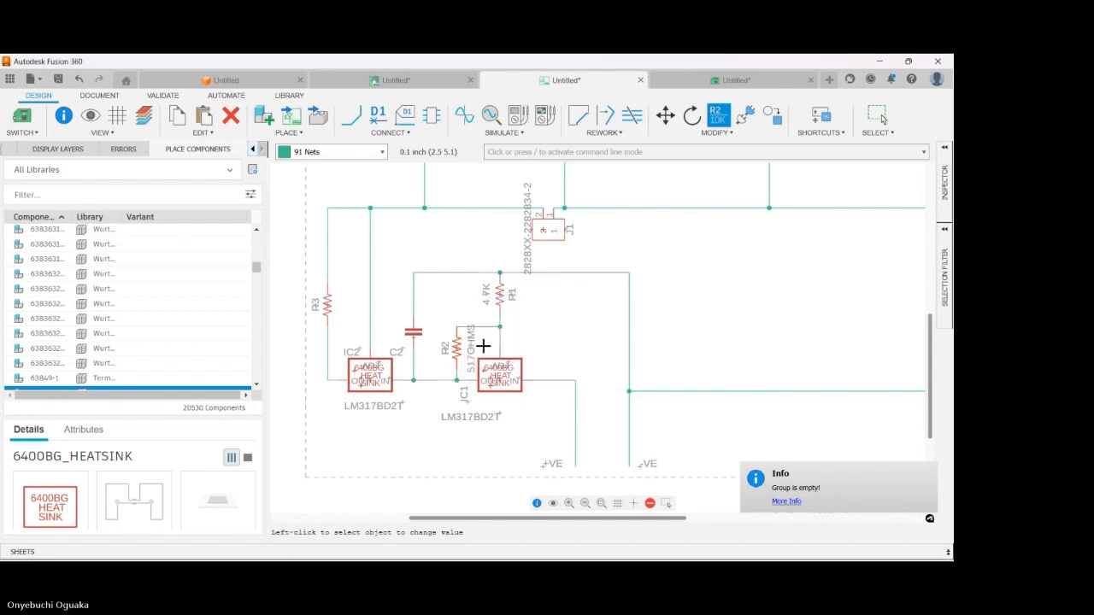
click(415, 333)
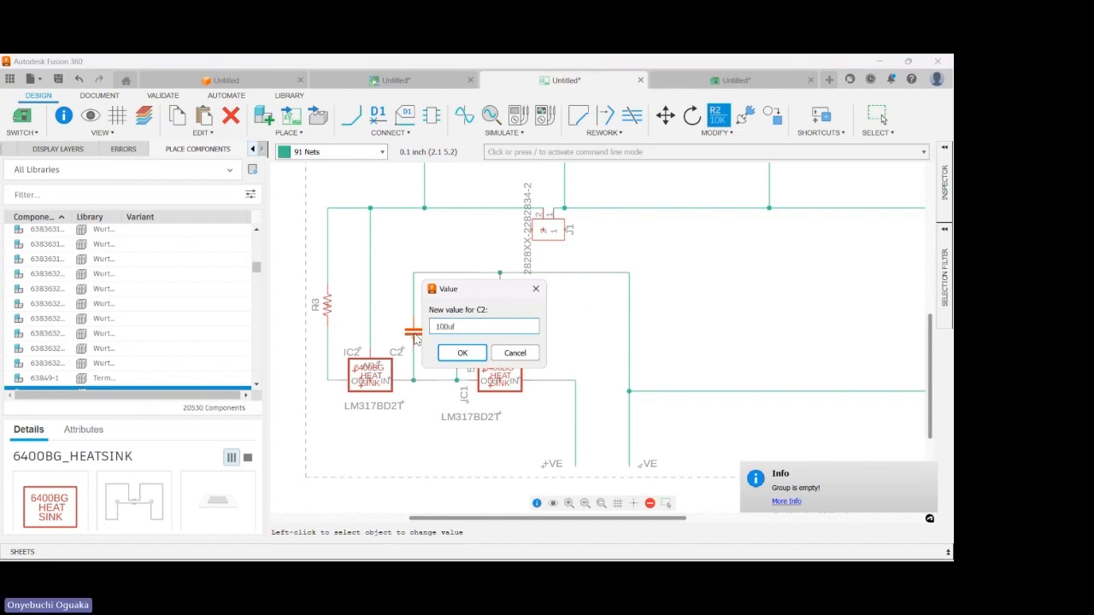
key(Return)
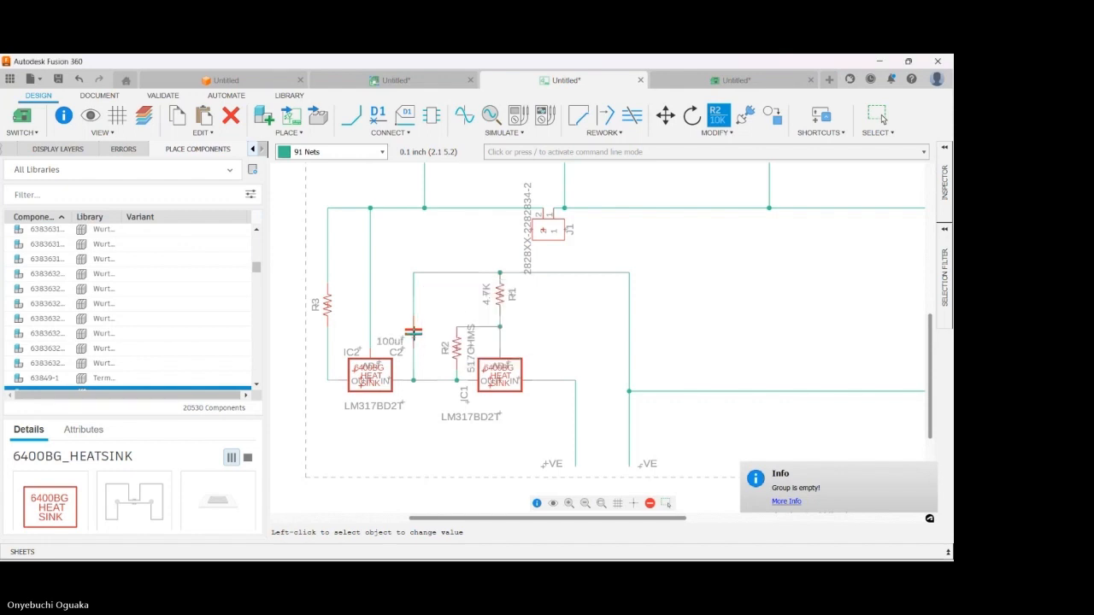
- Rewrite R2's value as 517ohms with the unit in lowercase
click(457, 350)
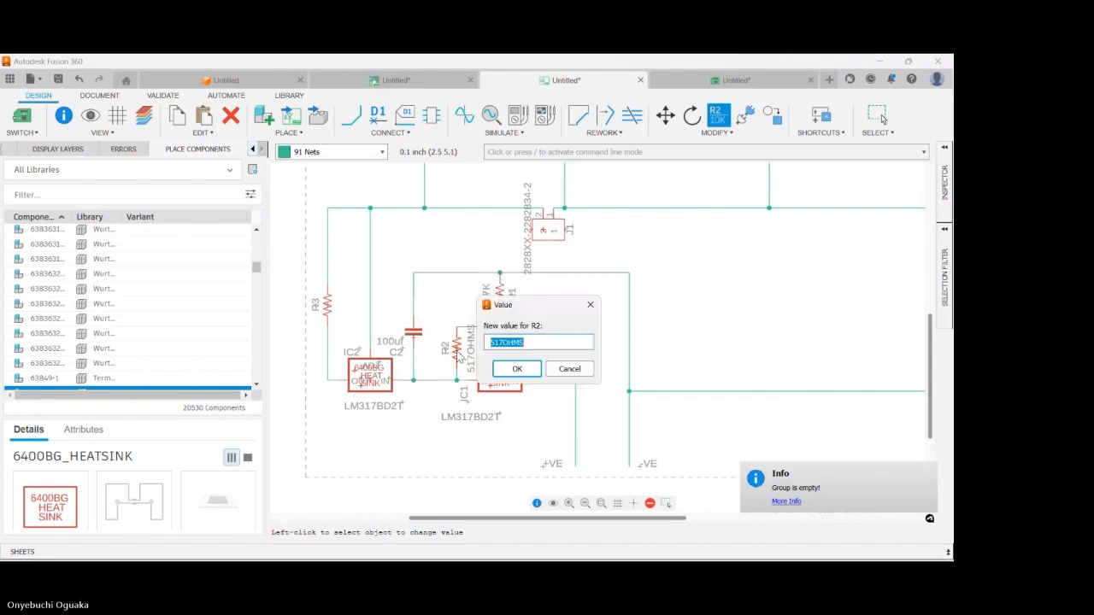
key(Right)
key(BackSpace)
key(BackSpace)
key(Return)
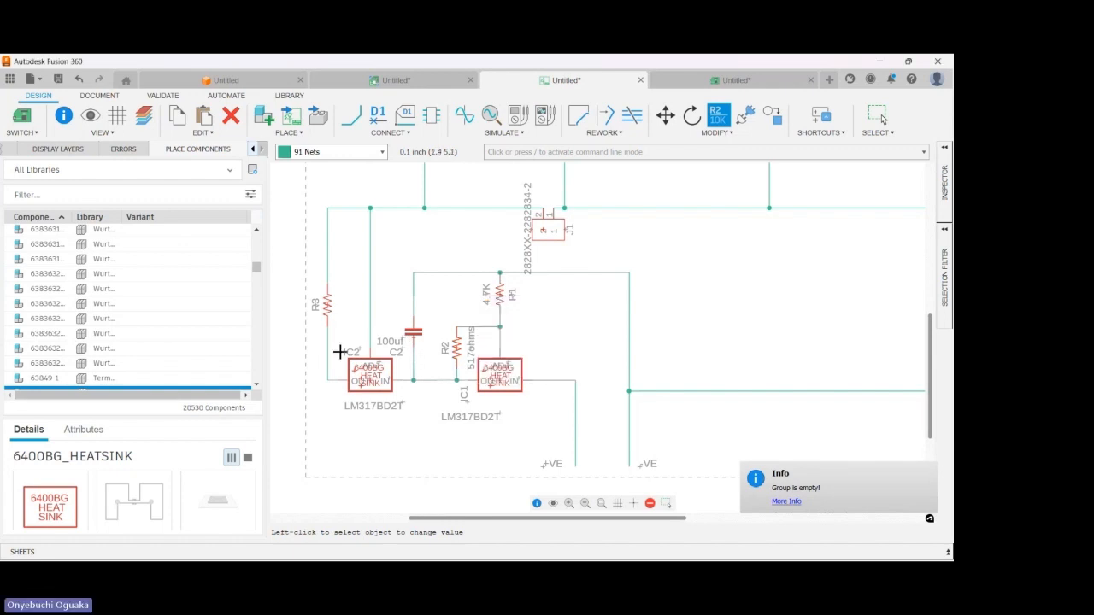
- Set resistor R3's value to 20ohms and leave the value editing command
click(325, 303)
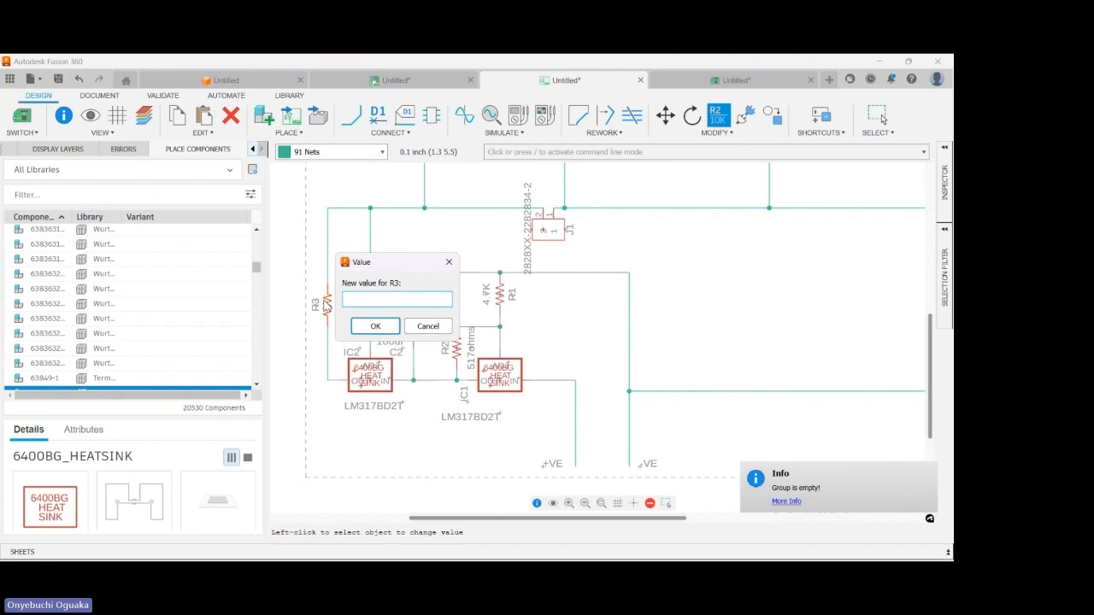
text(20)
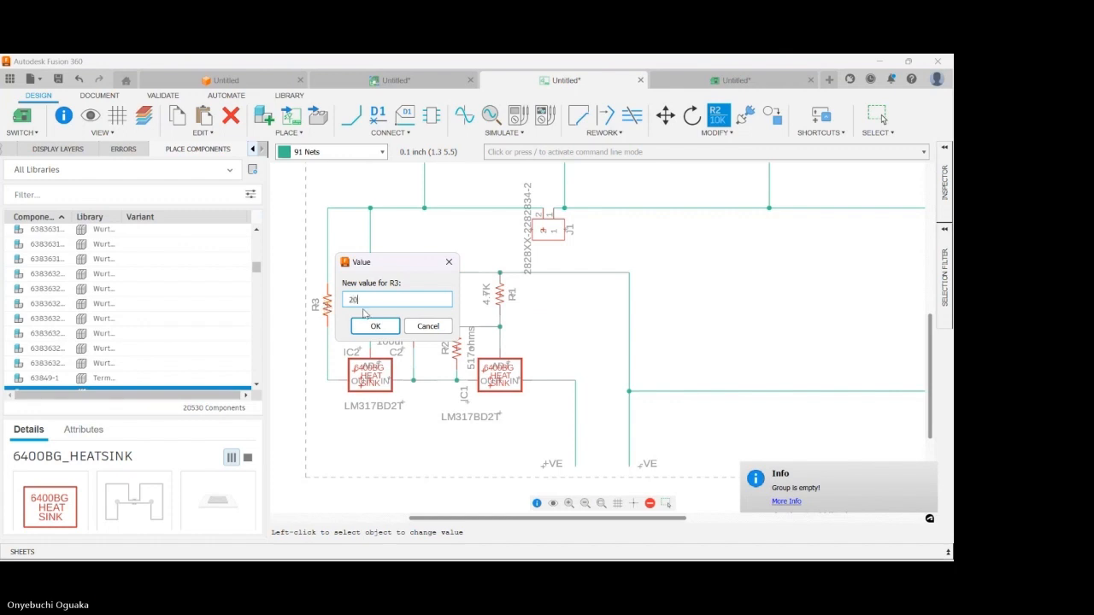
text(ohms)
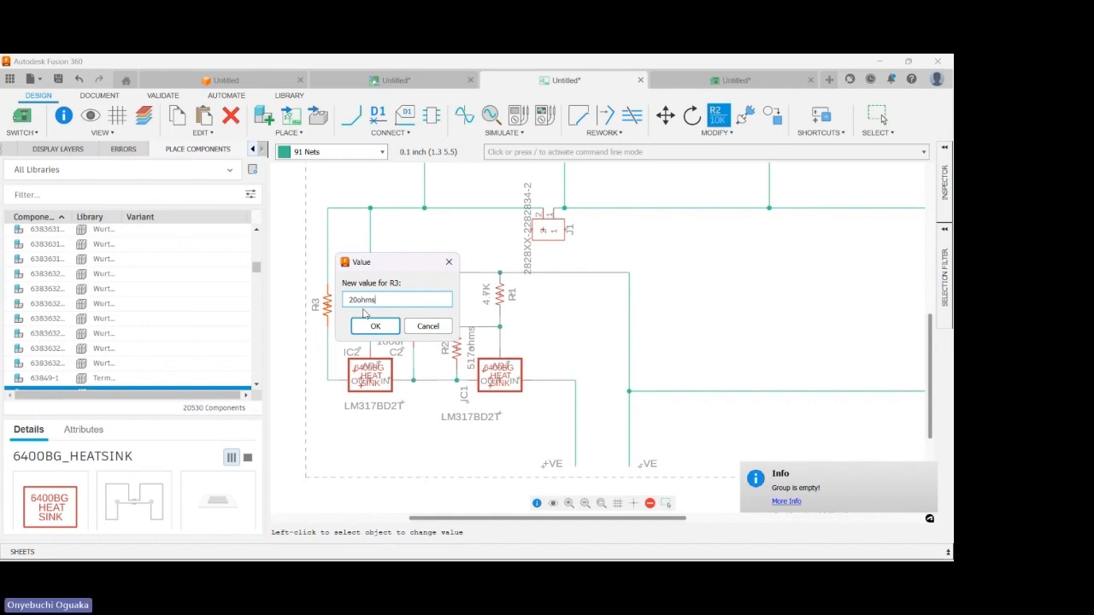
key(Return)
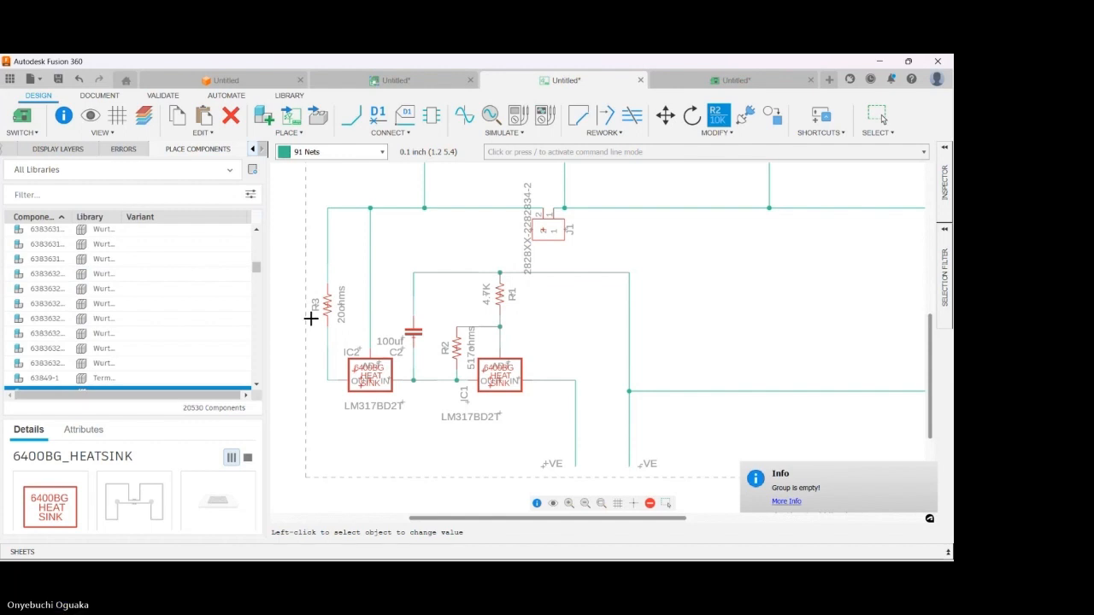
scroll(311, 316, down, 4)
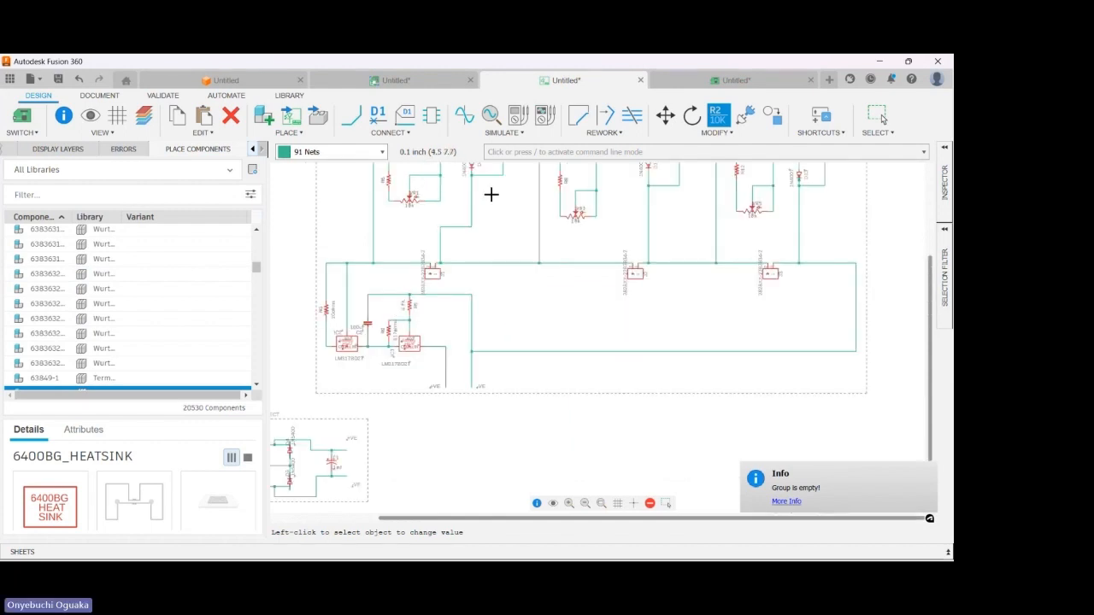
key(Escape)
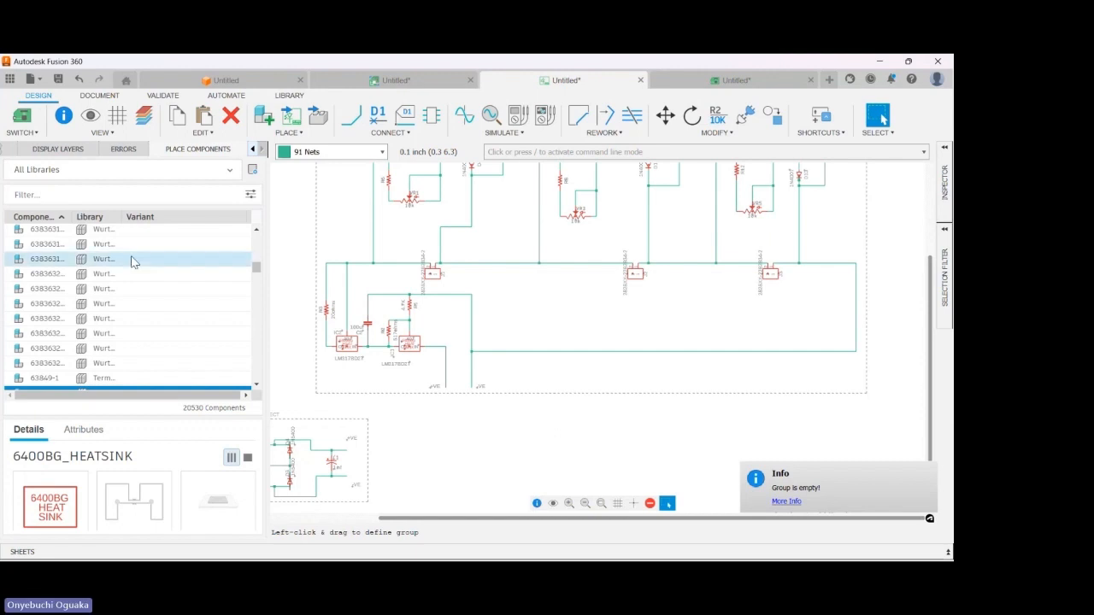
click(48, 194)
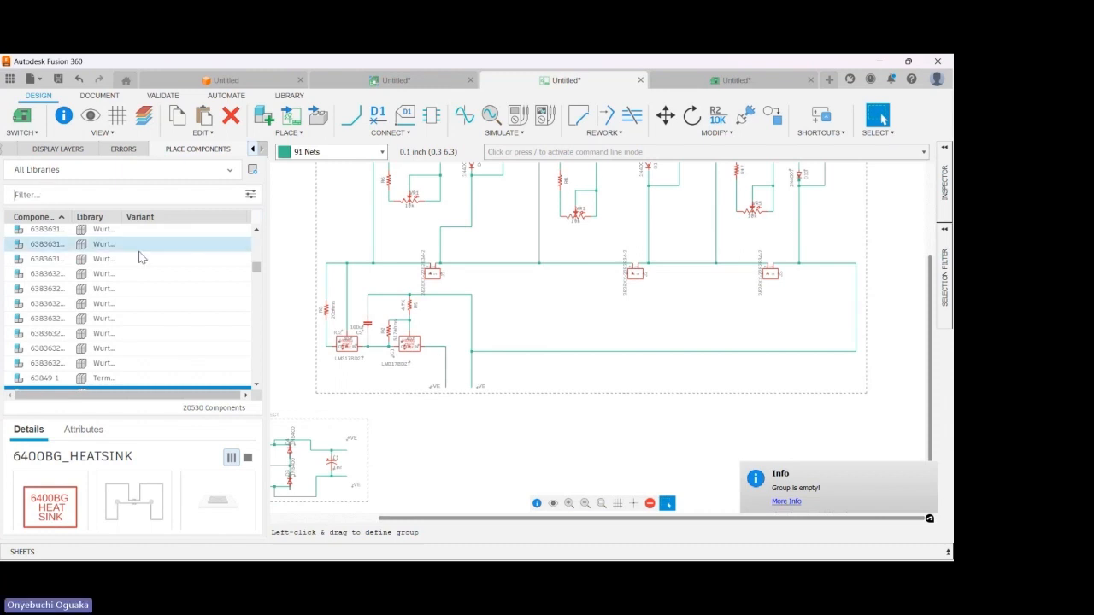
- Copy the 100uf capacitor C2 and place the duplicate on the input side of regulator IC1
scroll(364, 323, up, 5)
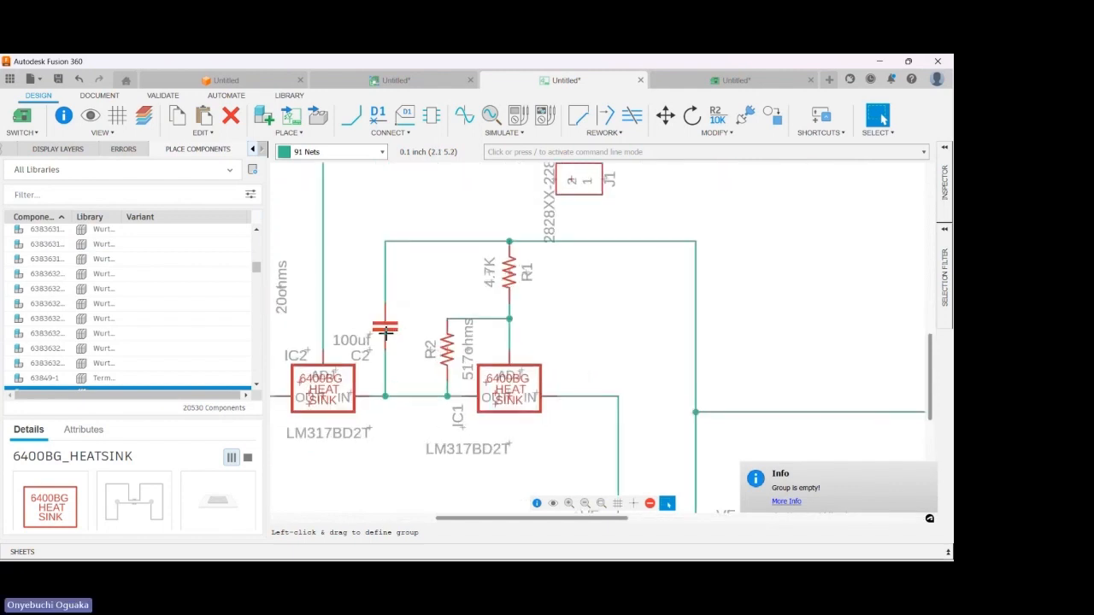
click(385, 332)
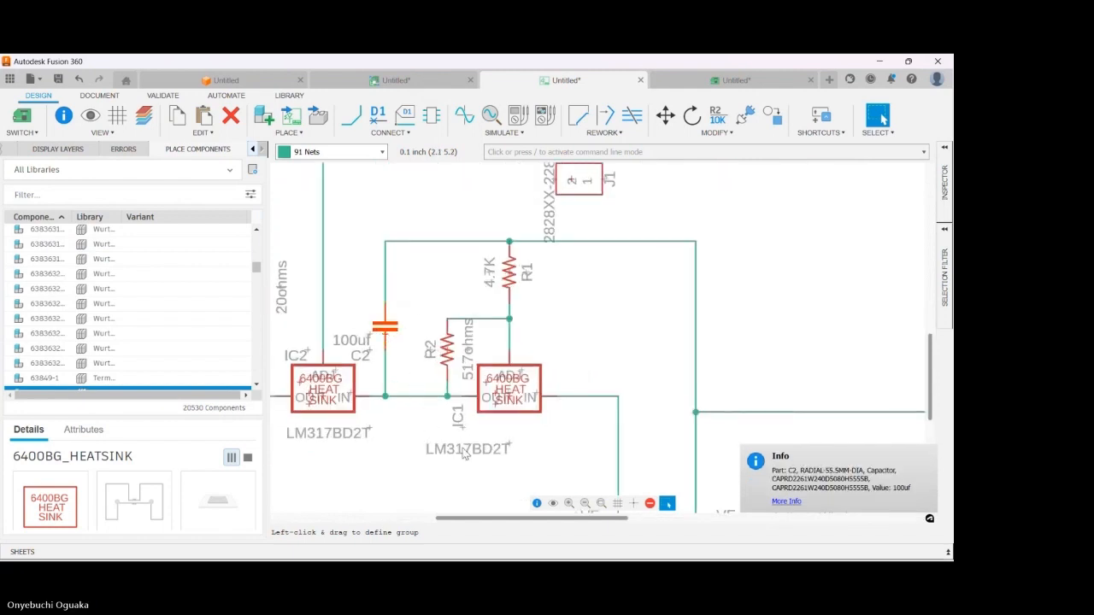
key(ctrl+c)
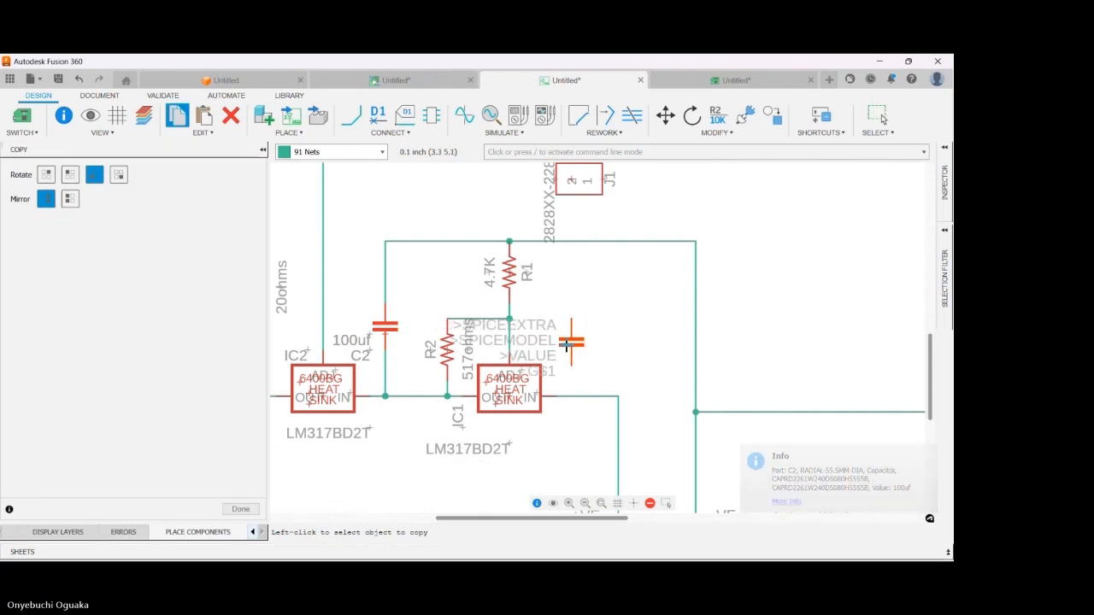
click(567, 344)
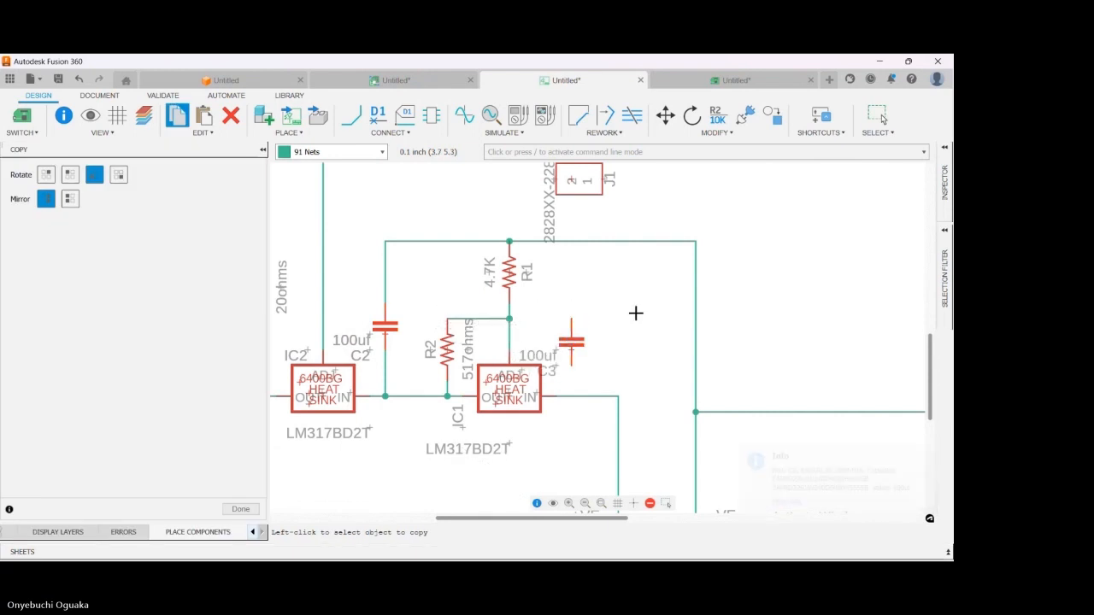
- Wire the copied capacitor with nets between the line above R1 and IC1's input line
click(358, 118)
click(572, 317)
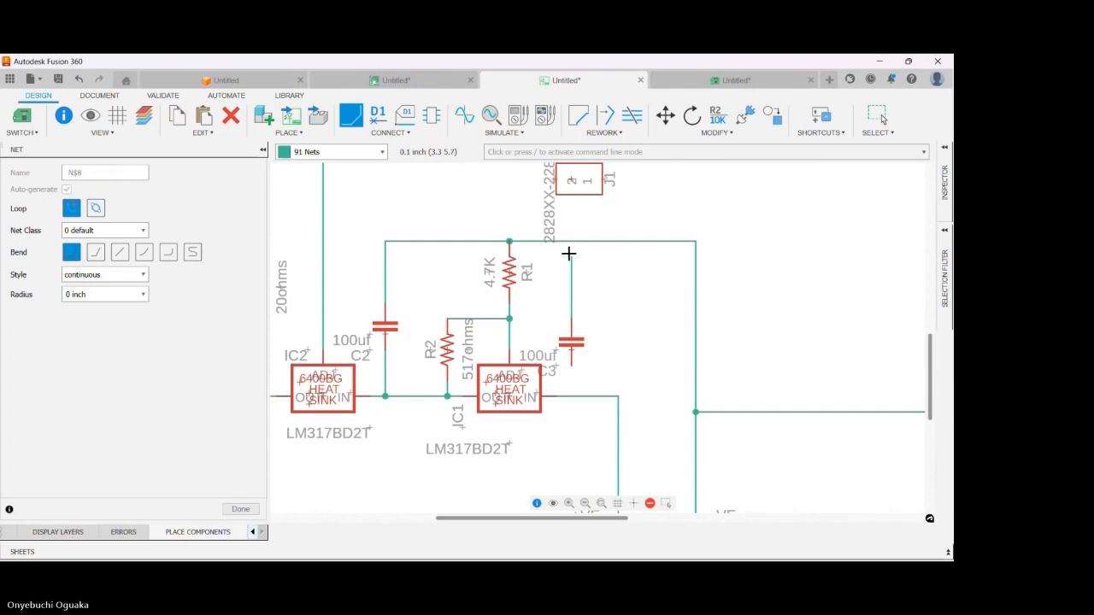
click(570, 243)
click(573, 364)
click(569, 395)
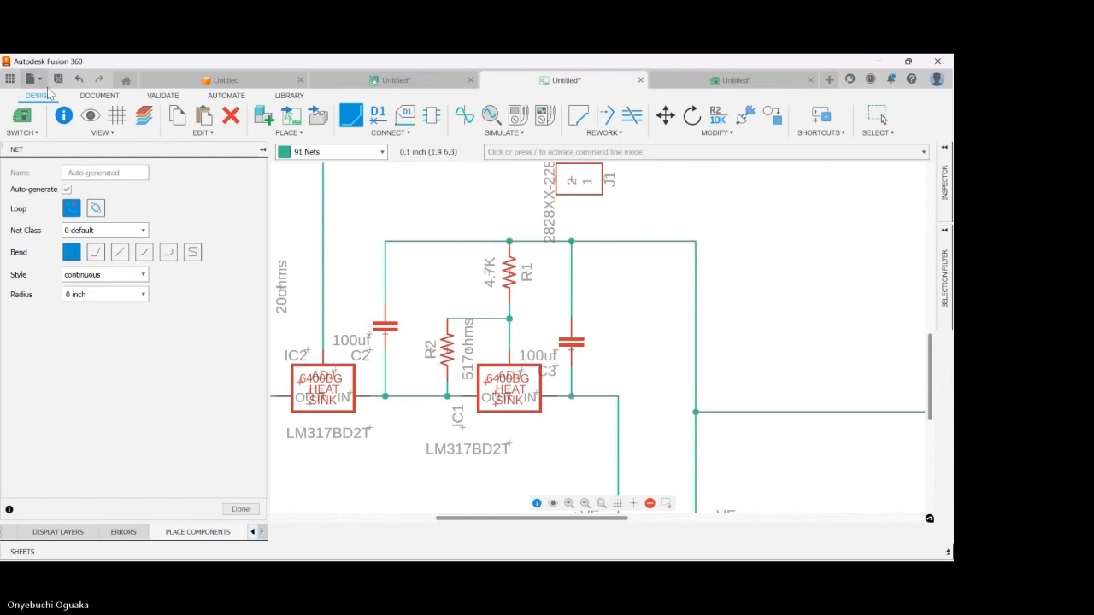
- Switch to the board layout and examine the component placement inside and outside the board outline
click(22, 118)
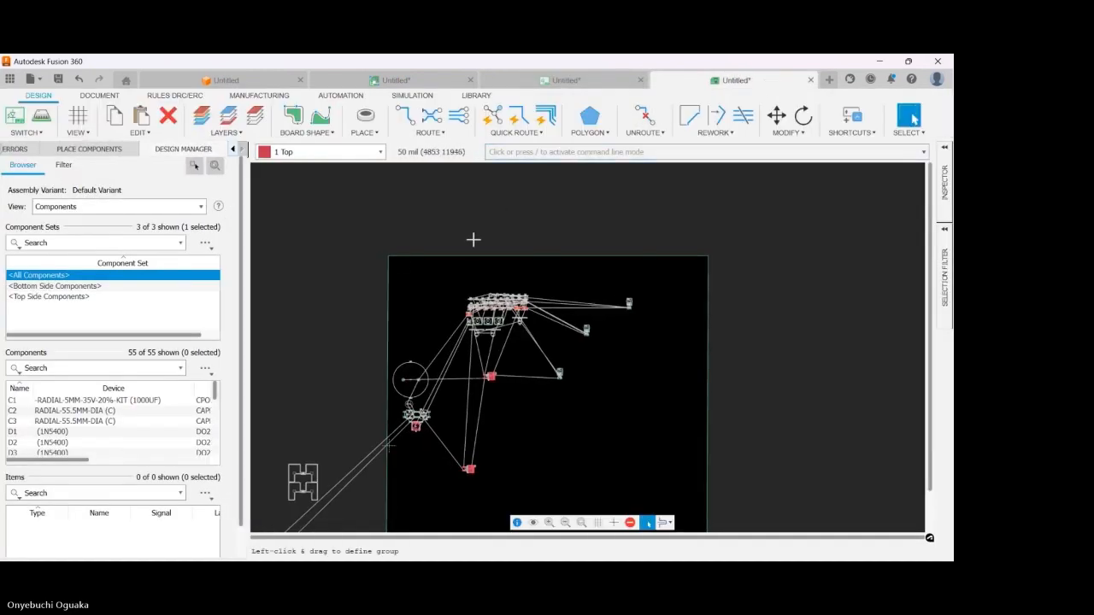
scroll(396, 254, down, 3)
scroll(315, 431, up, 3)
scroll(315, 432, up, 4)
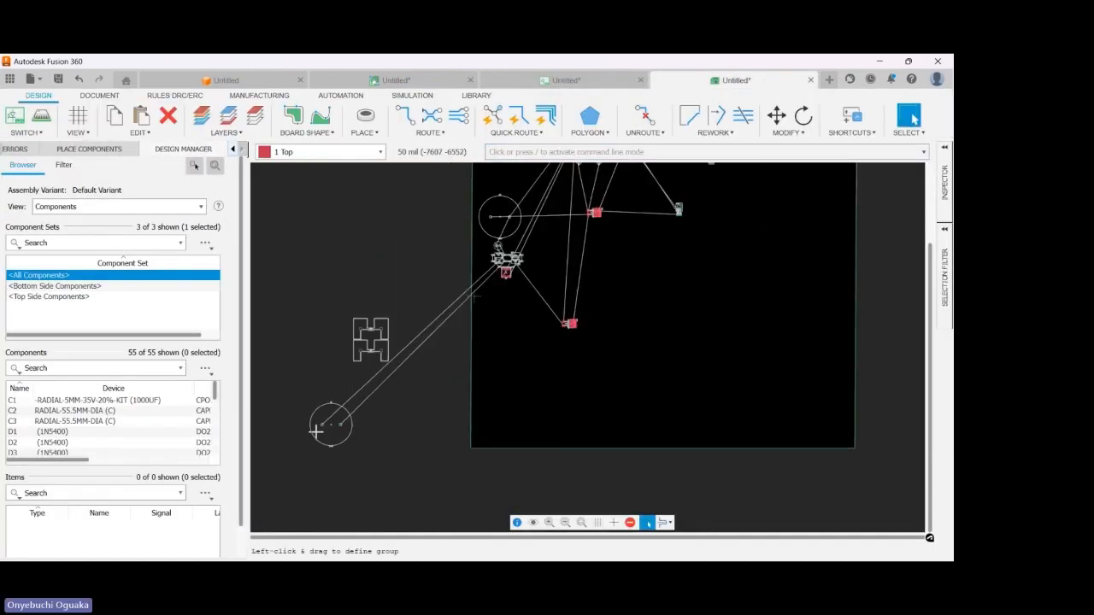
scroll(316, 430, down, 3)
click(580, 81)
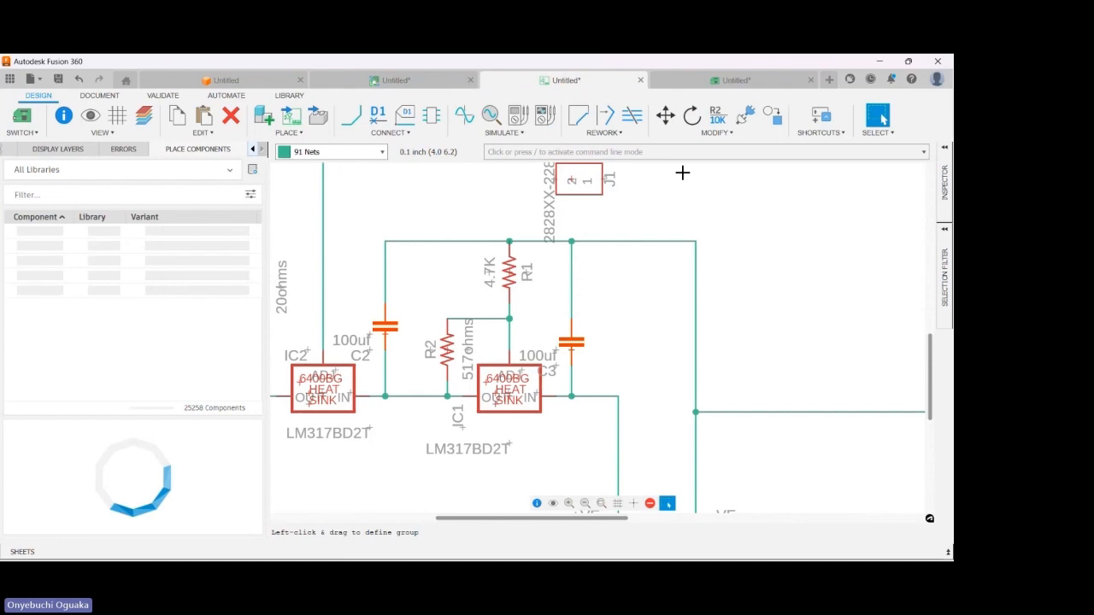
click(696, 80)
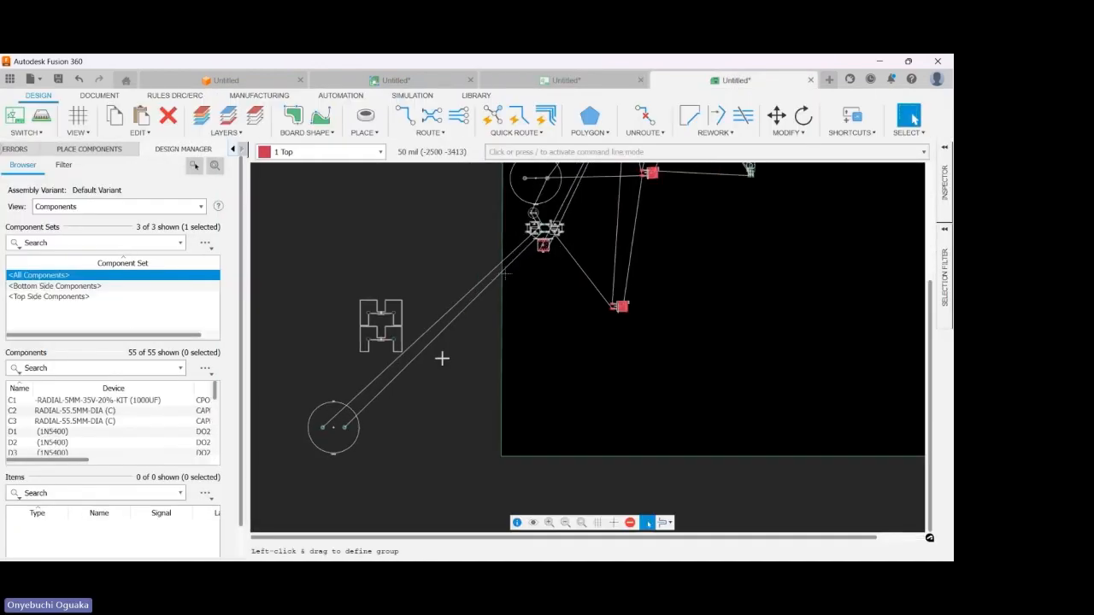
scroll(330, 423, down, 1)
scroll(505, 282, up, 3)
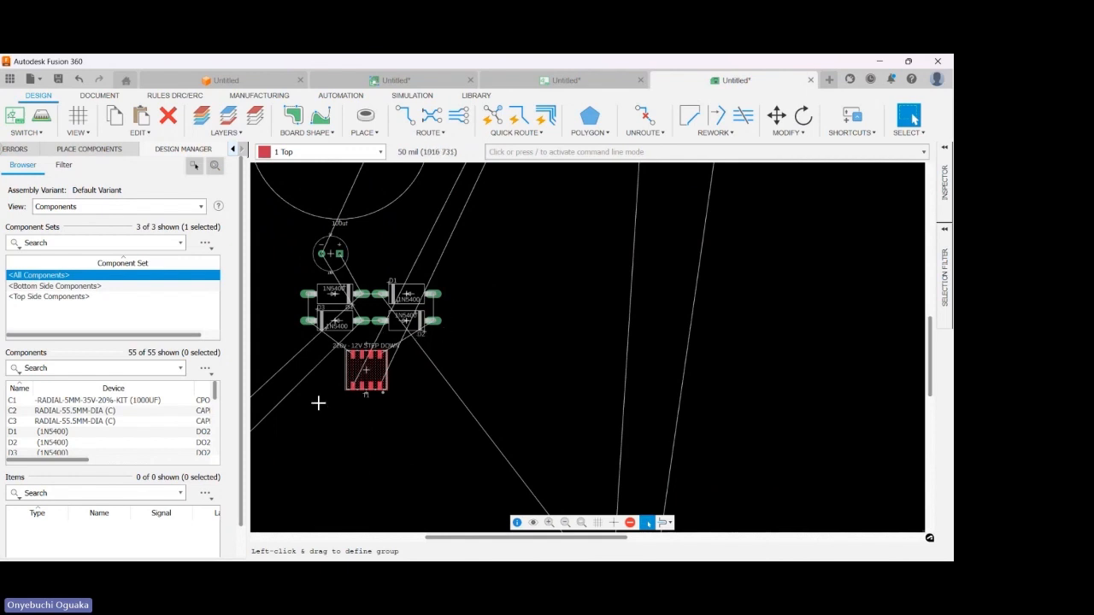
scroll(305, 409, down, 3)
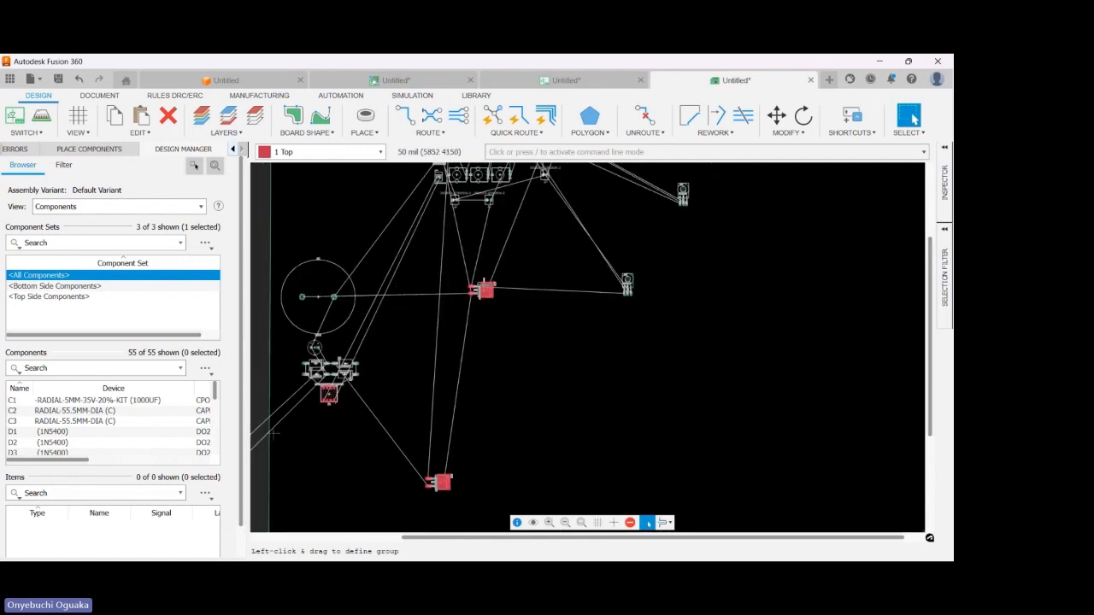
scroll(521, 257, down, 2)
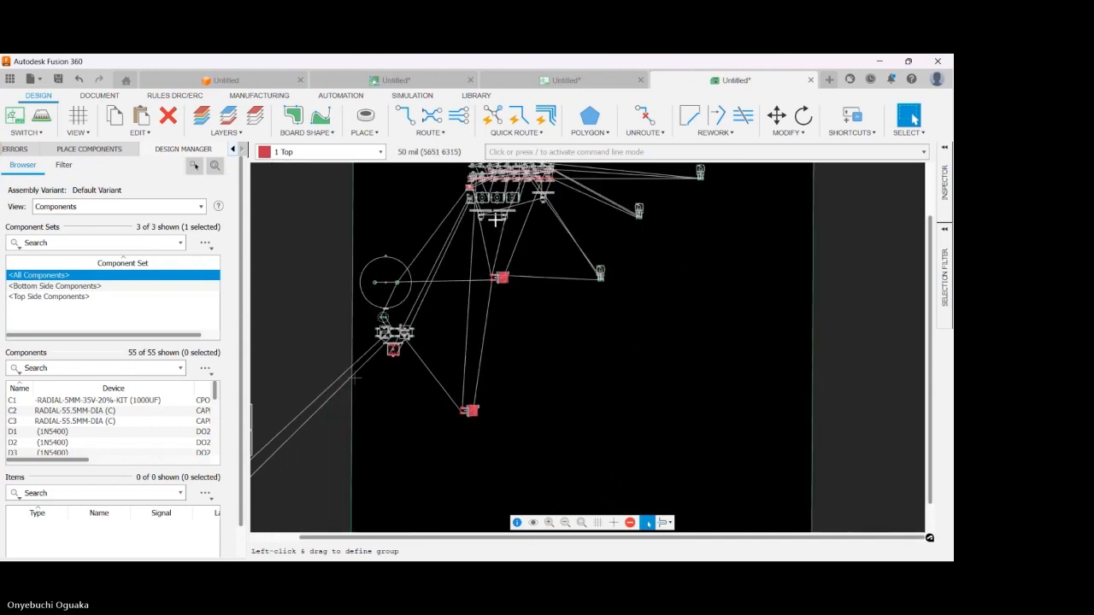
- Move LED1 out of the component cluster to just below the rightmost three-pin part on the board
scroll(462, 295, down, 1)
scroll(484, 245, up, 5)
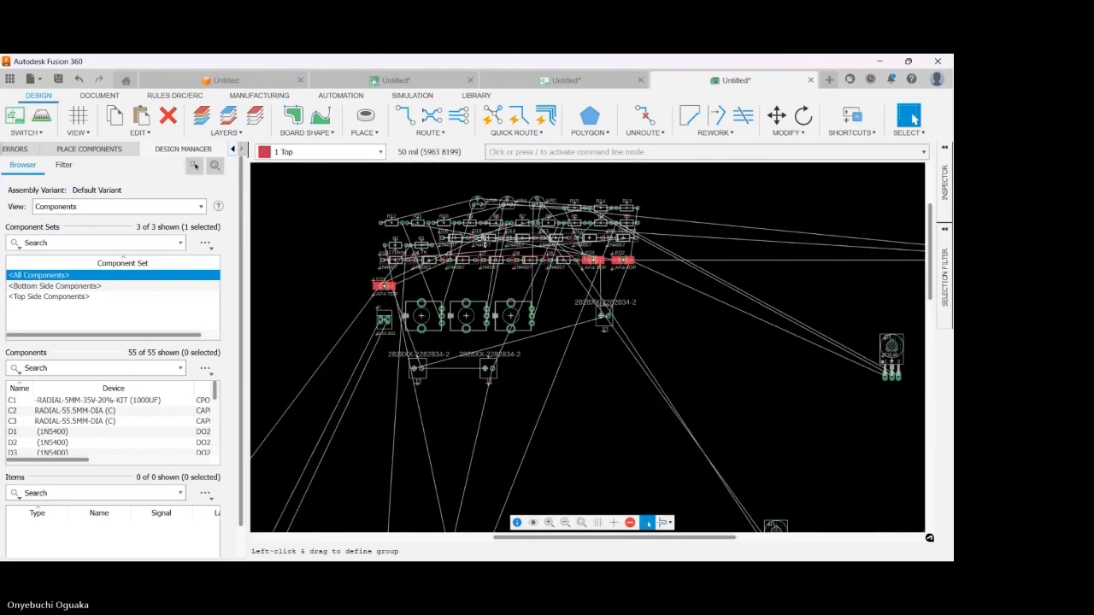
scroll(484, 241, up, 2)
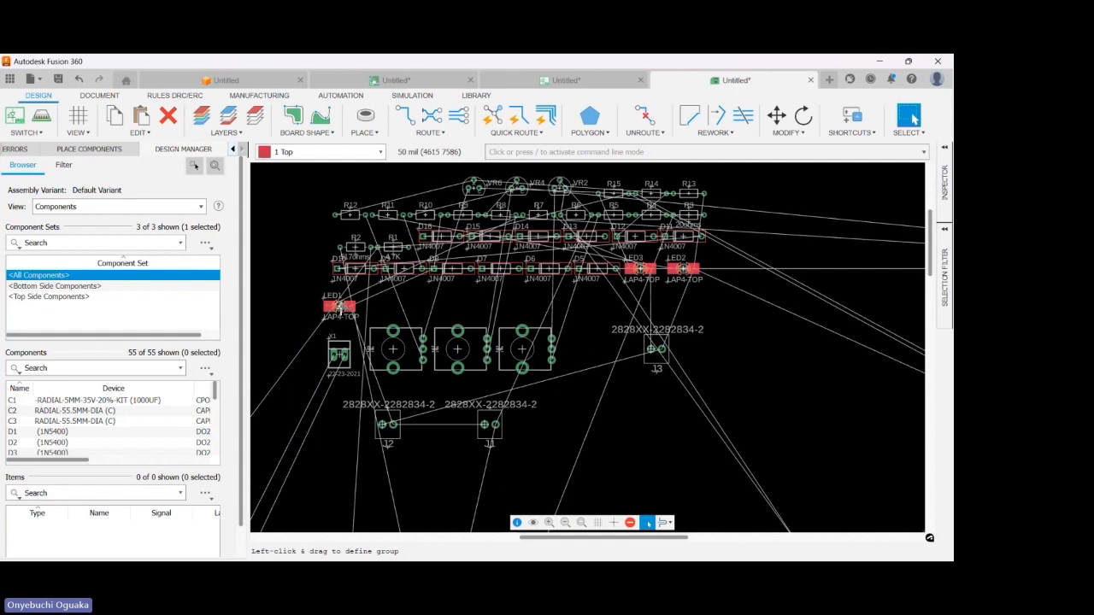
drag(341, 307, 508, 405)
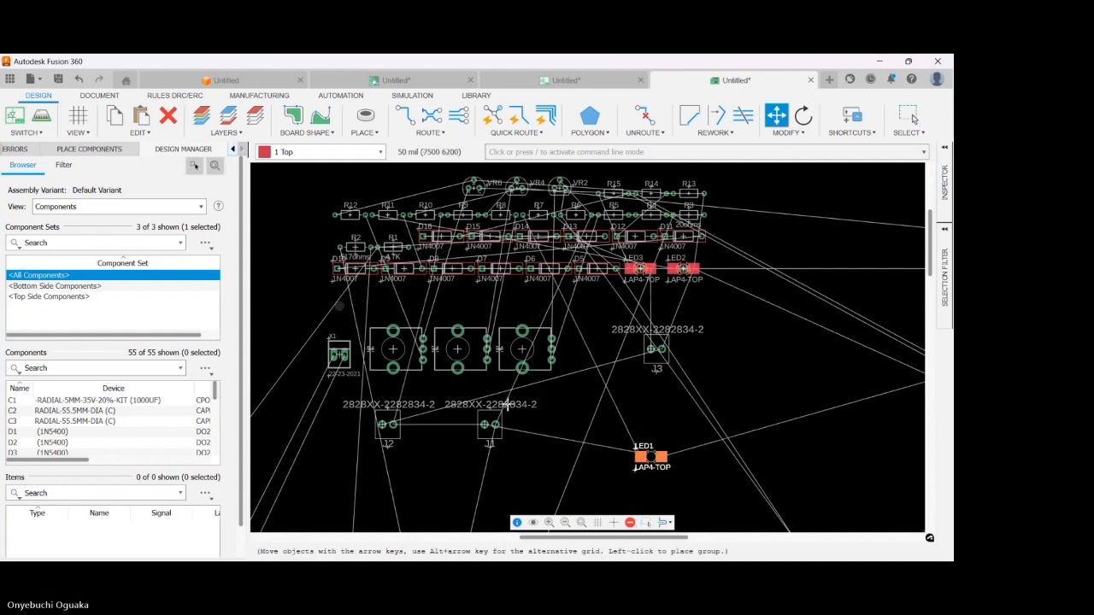
scroll(508, 405, down, 5)
key(Escape)
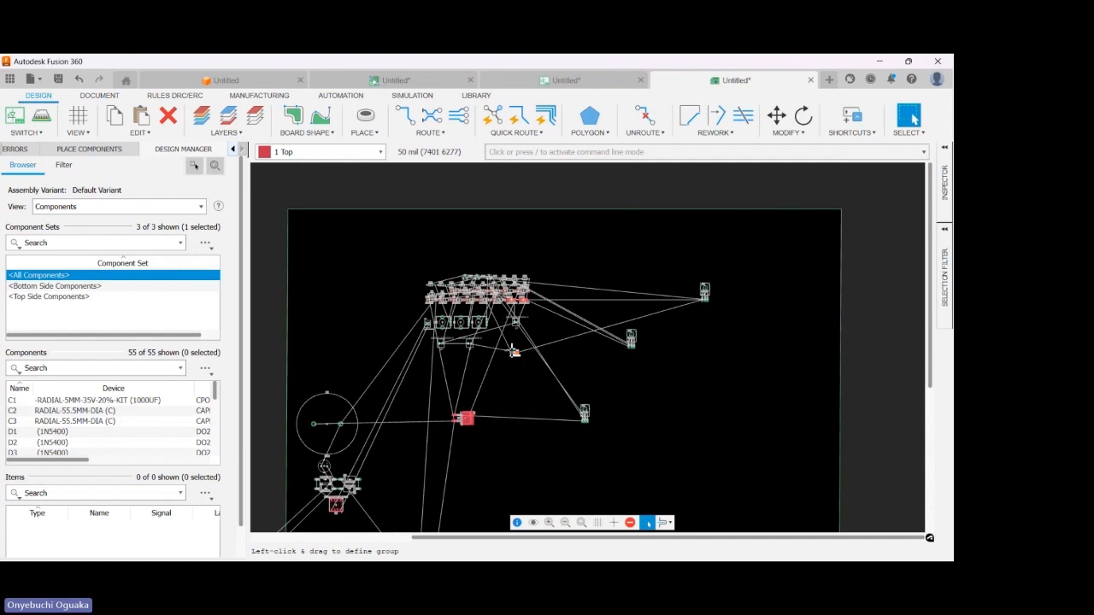
drag(514, 353, 731, 308)
key(Escape)
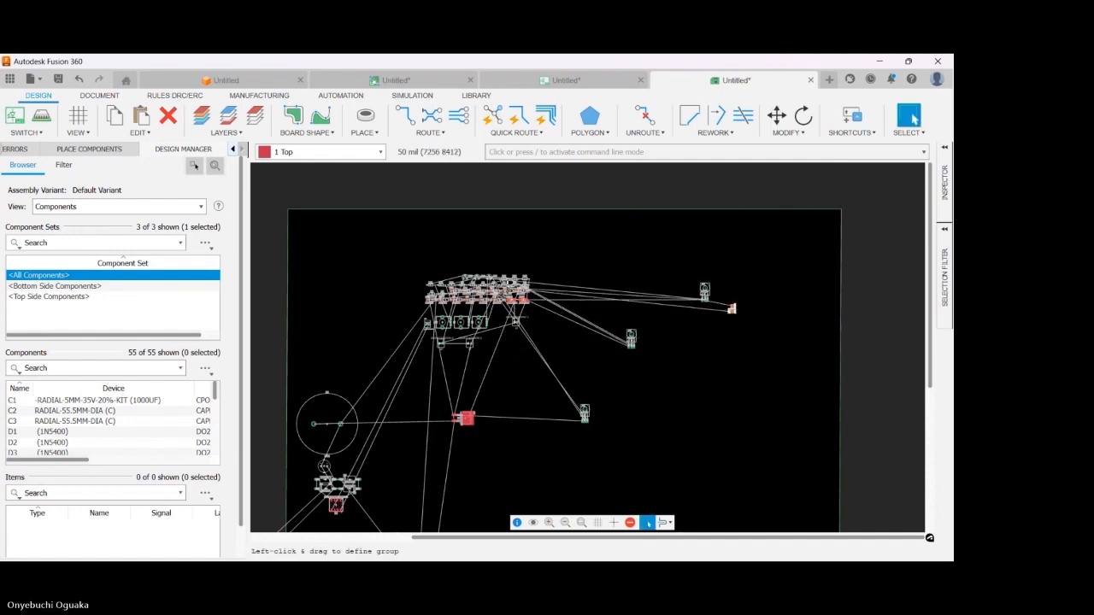
- Inspect the board's resistor and LED cluster, and examine the matching charger stages in the schematic
scroll(508, 285, up, 5)
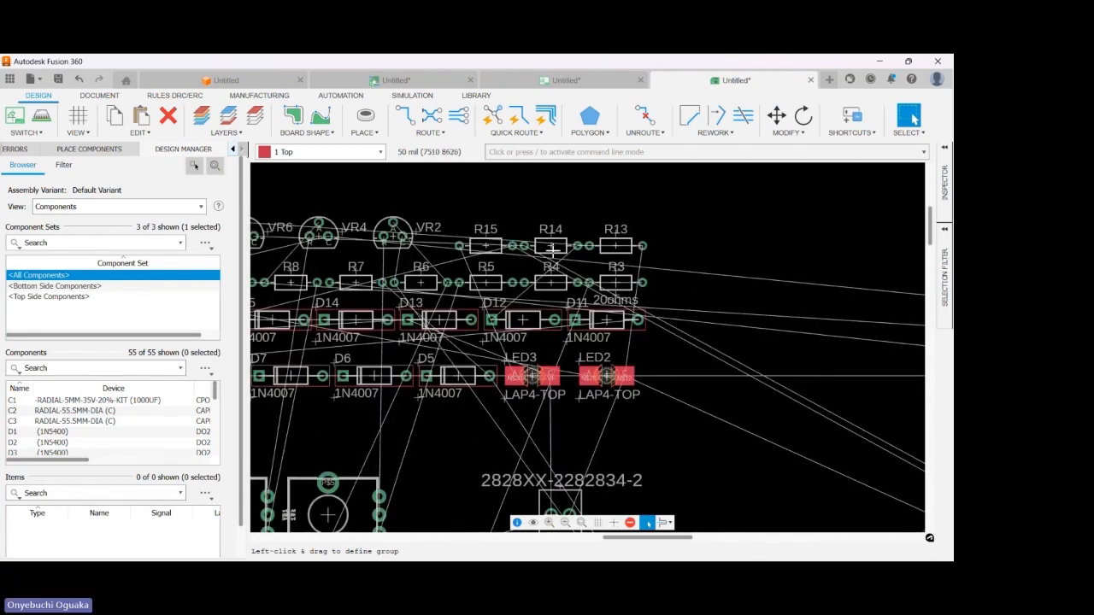
click(536, 83)
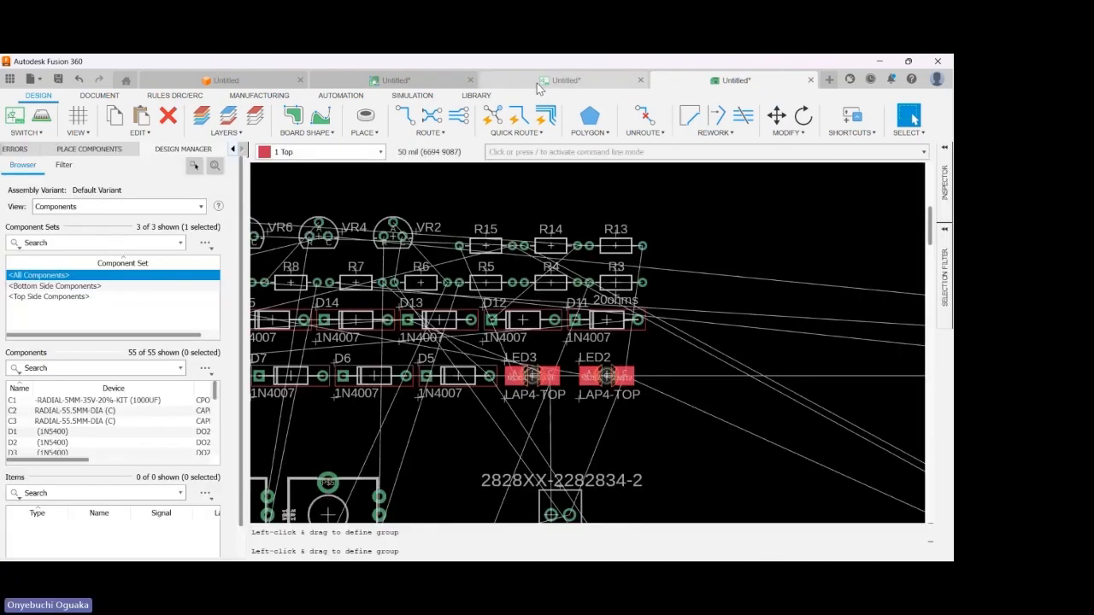
scroll(390, 417, down, 6)
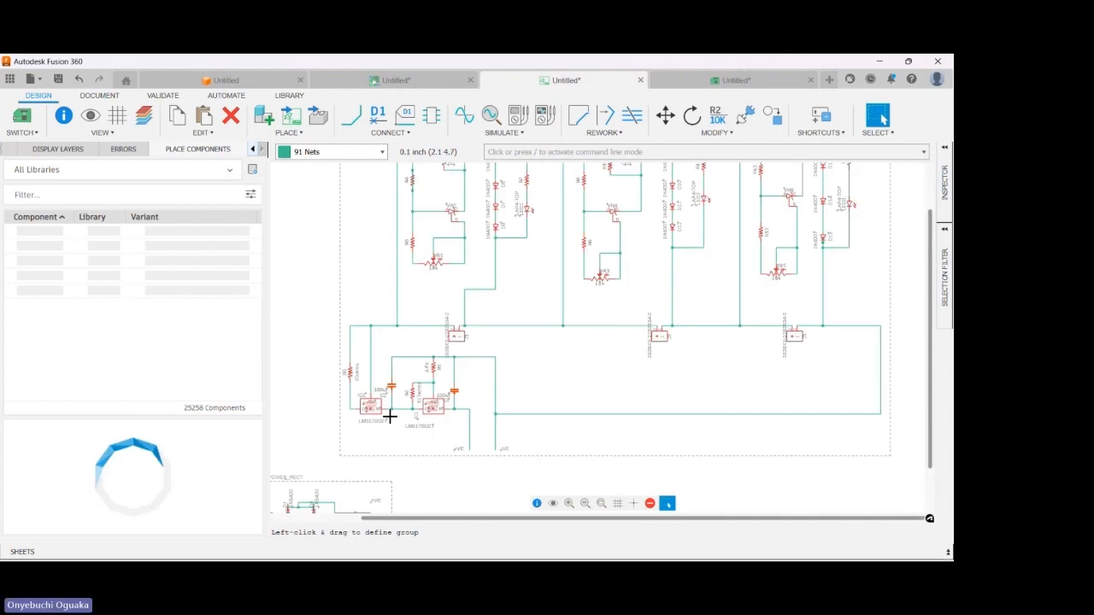
scroll(410, 325, down, 3)
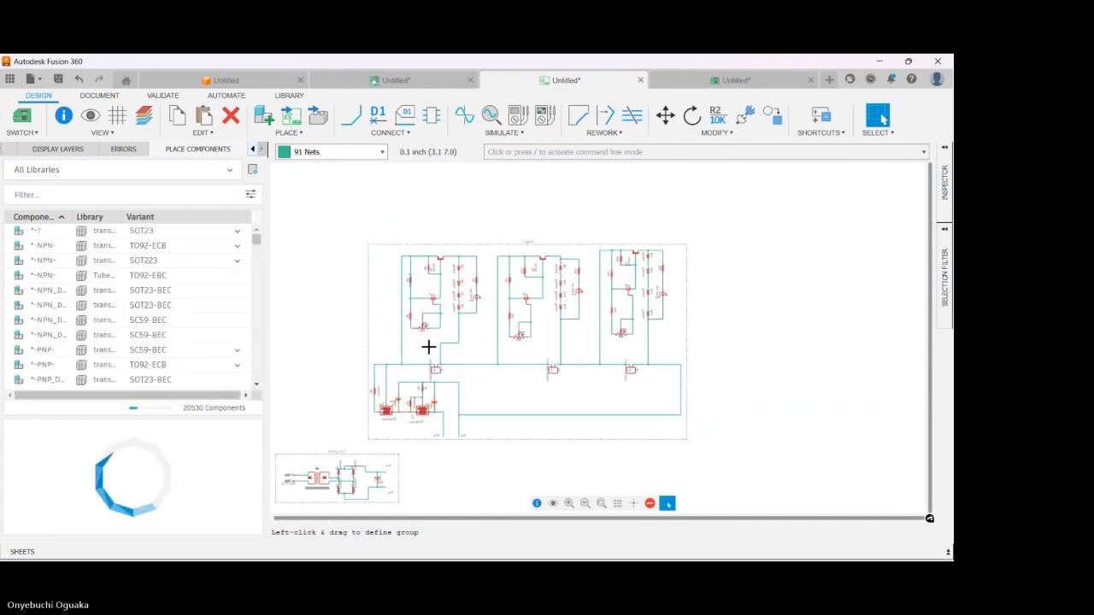
scroll(436, 279, up, 8)
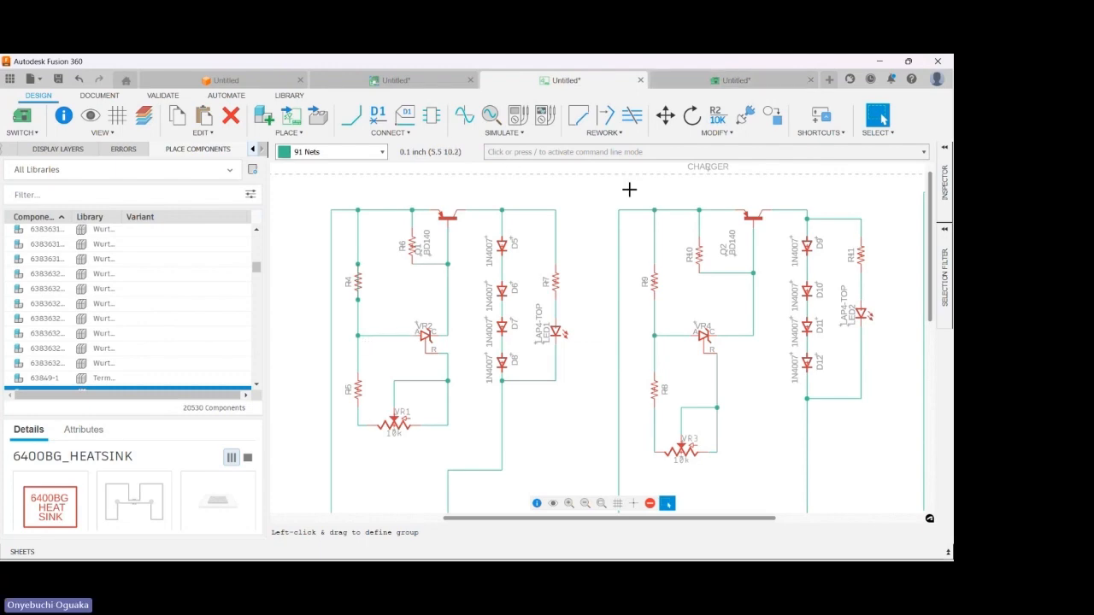
- Move the group of resistors R4 to R7 out of the board's component cluster to just above the rightmost three-pin part and LED1
click(724, 82)
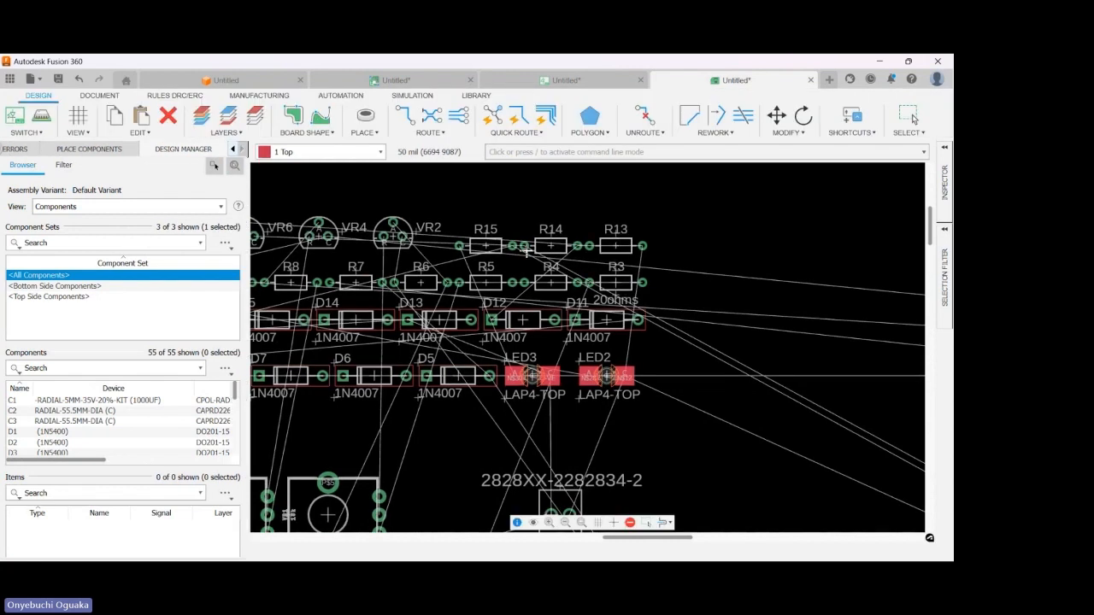
scroll(718, 278, down, 1)
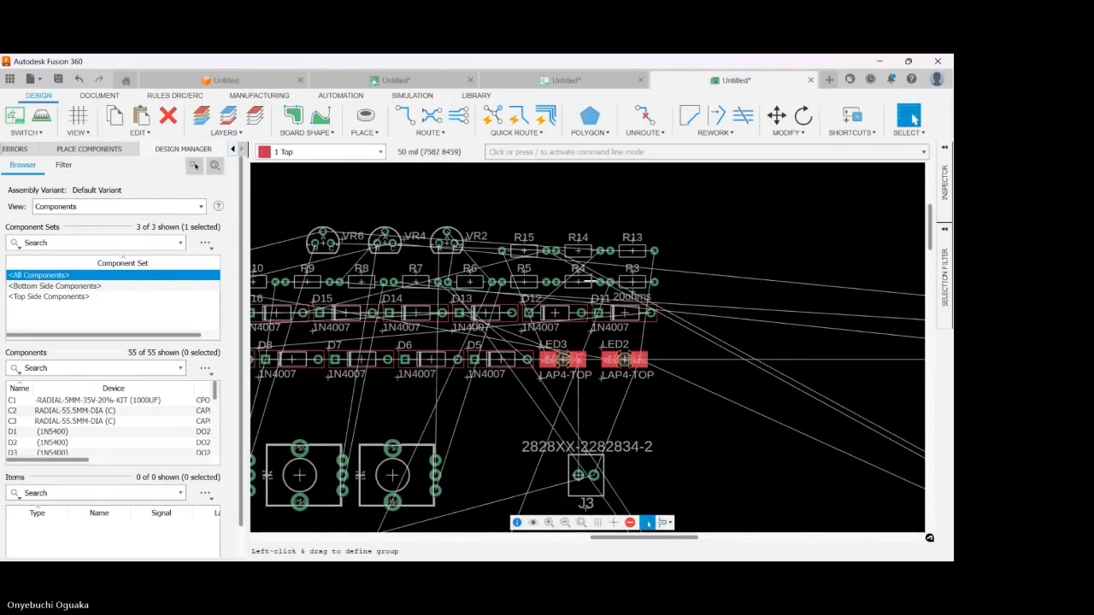
drag(605, 270, 400, 292)
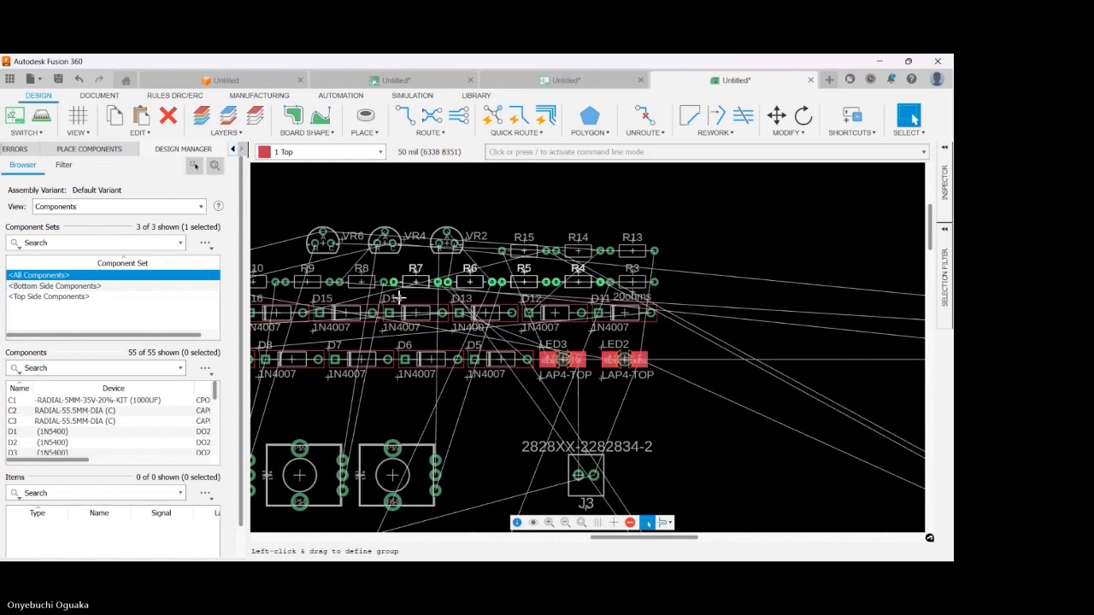
scroll(400, 295, down, 3)
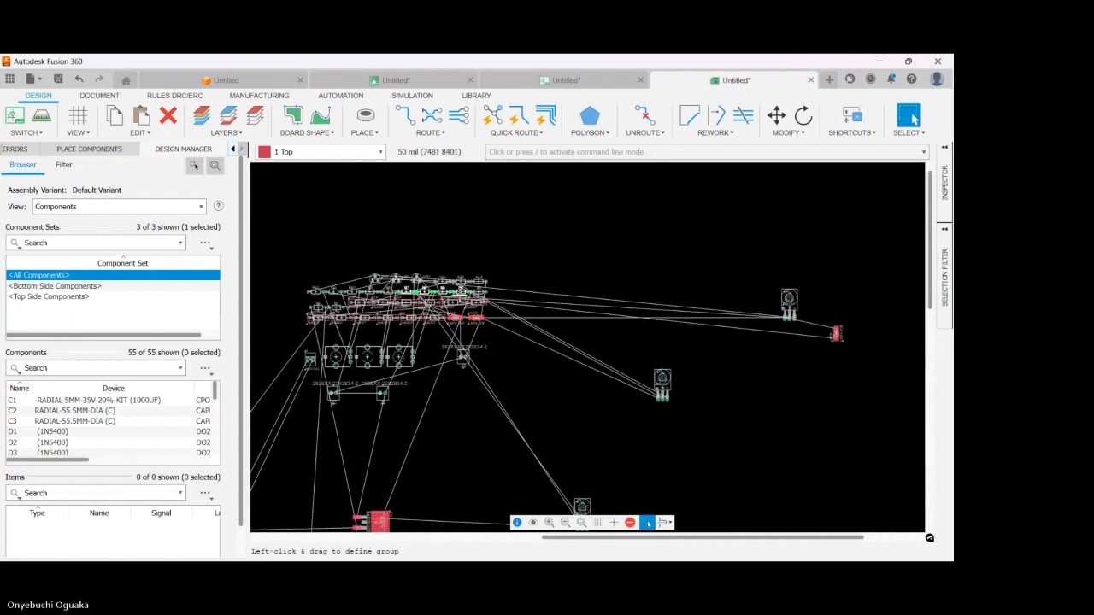
drag(461, 293, 860, 270)
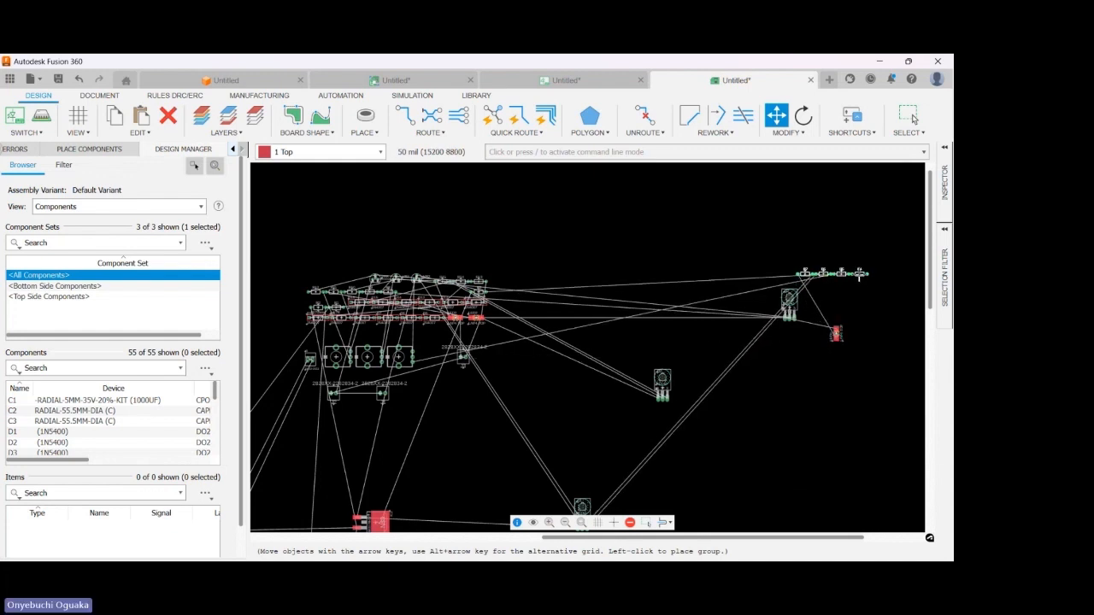
key(Escape)
click(859, 299)
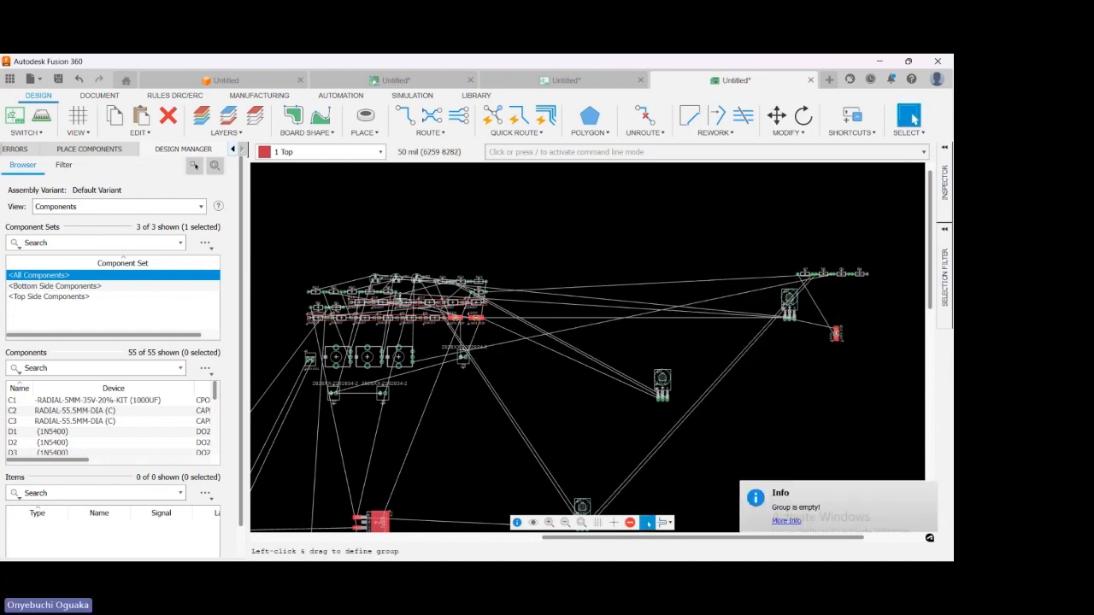
- Examine the three charger stages in the schematic and compare their parts with the board placement
click(585, 80)
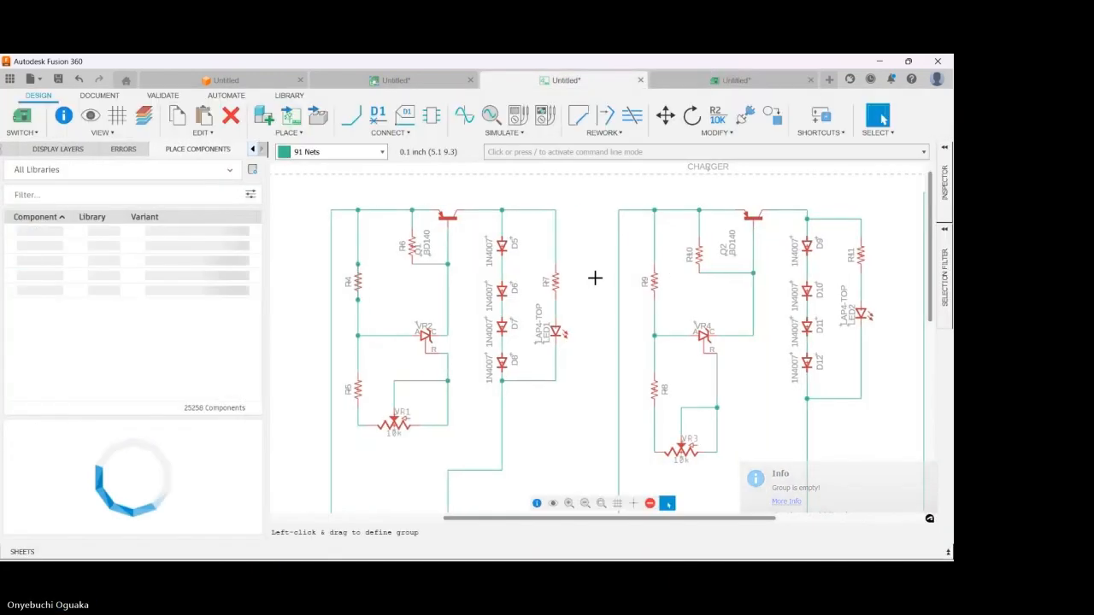
scroll(365, 316, down, 2)
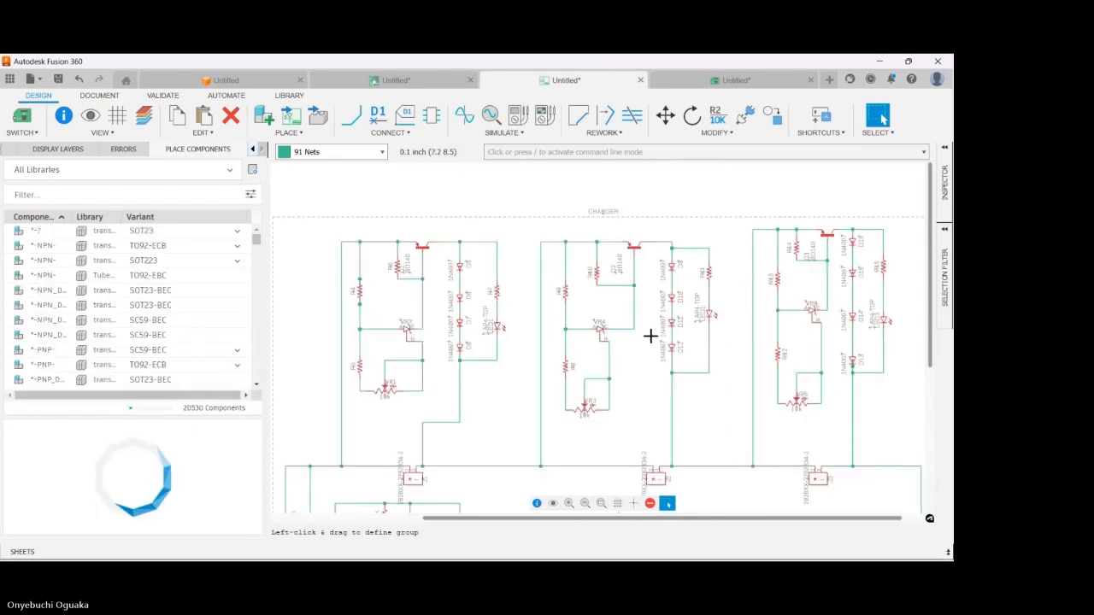
scroll(349, 340, down, 2)
scroll(591, 338, up, 2)
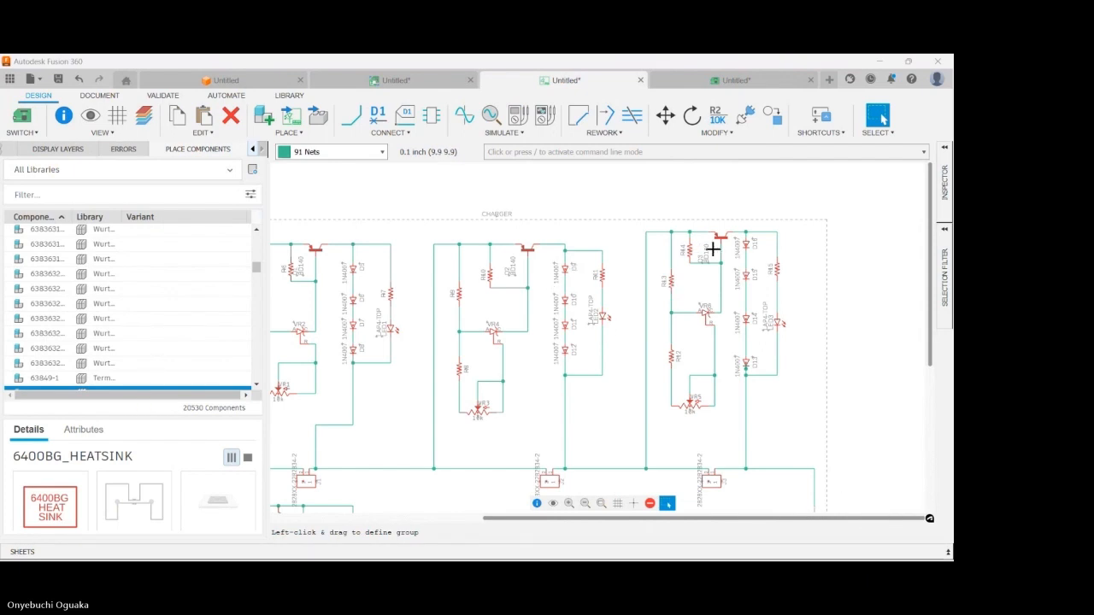
scroll(457, 281, down, 3)
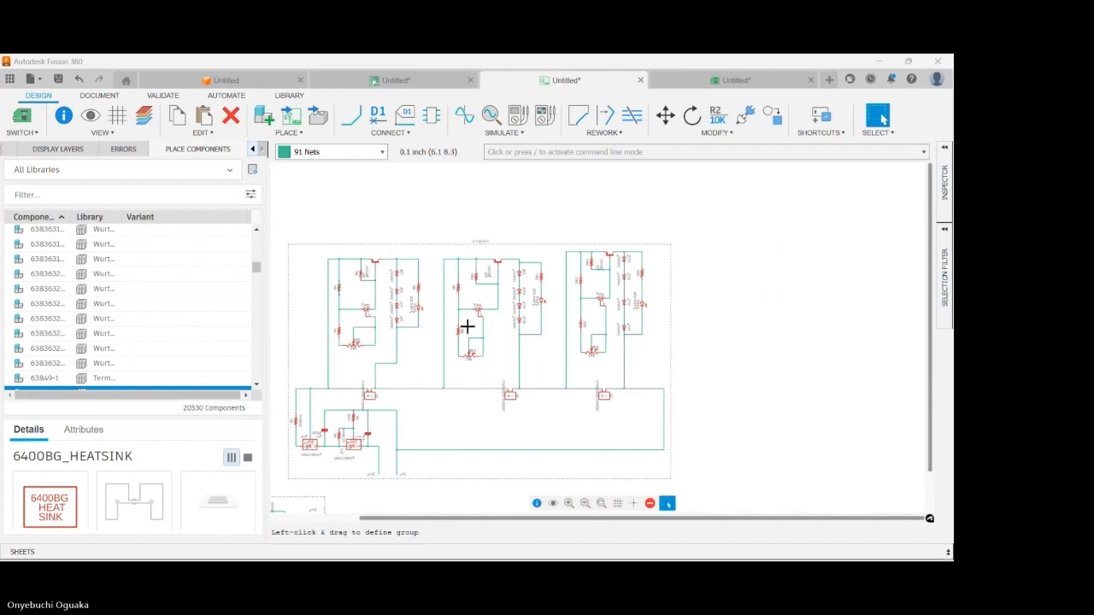
scroll(459, 342, down, 2)
scroll(404, 313, up, 5)
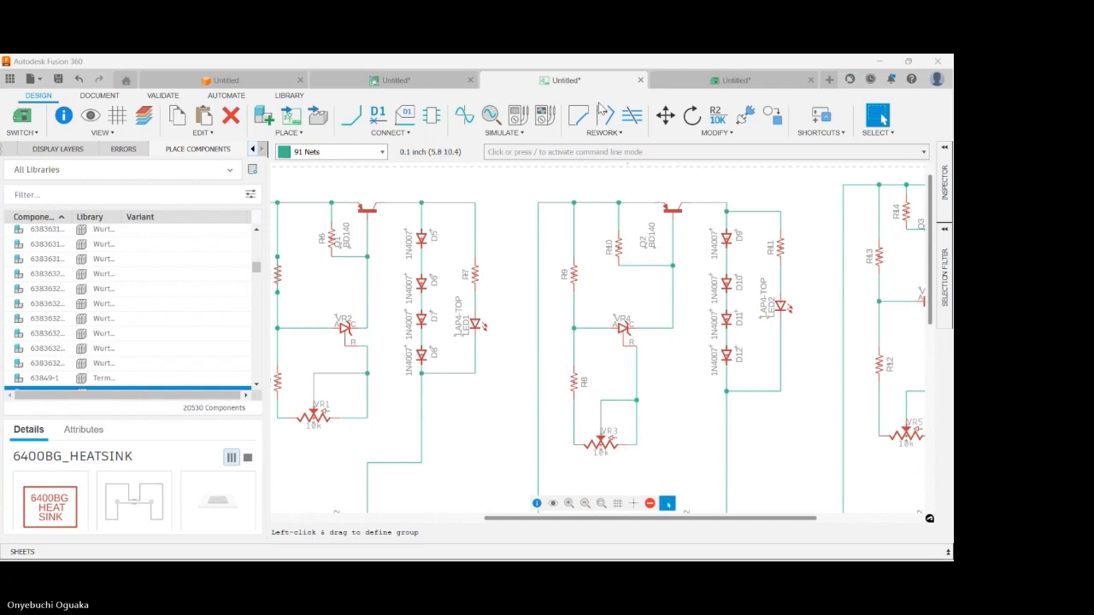
click(675, 82)
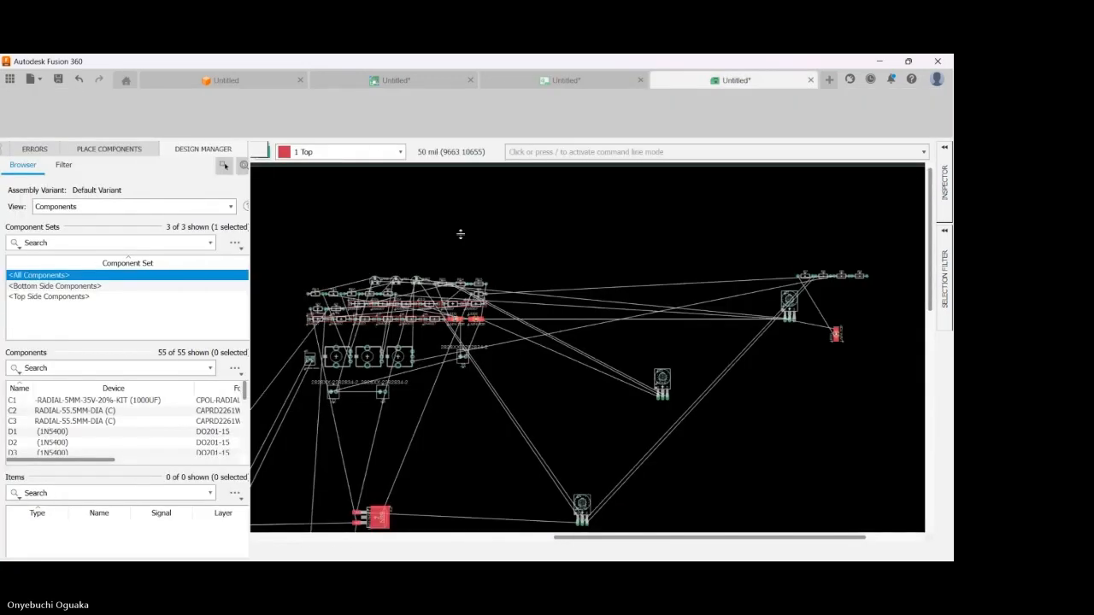
click(564, 81)
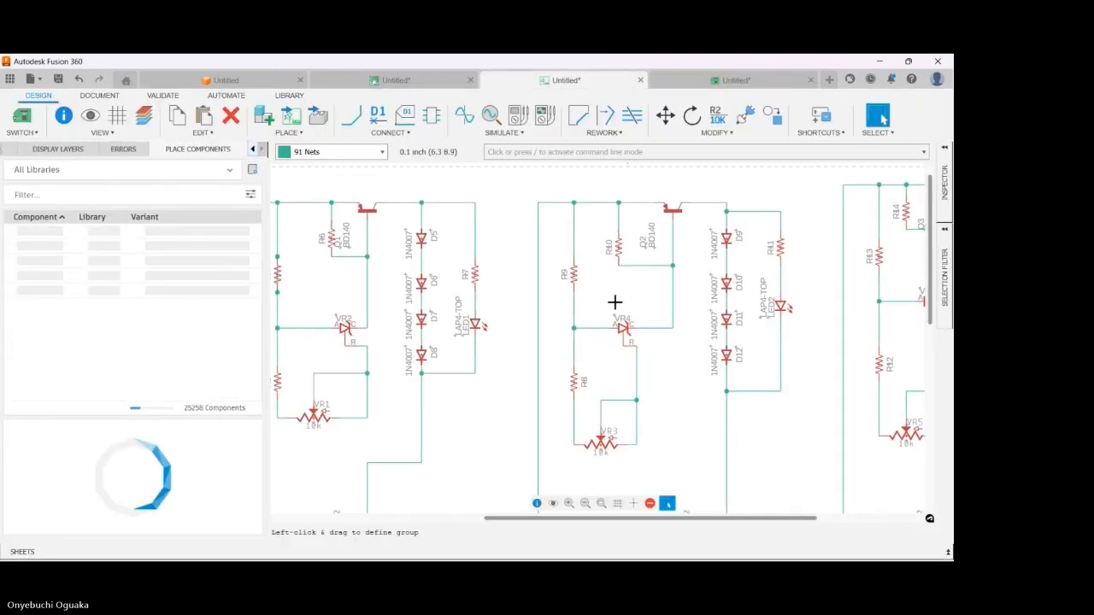
scroll(436, 288, down, 2)
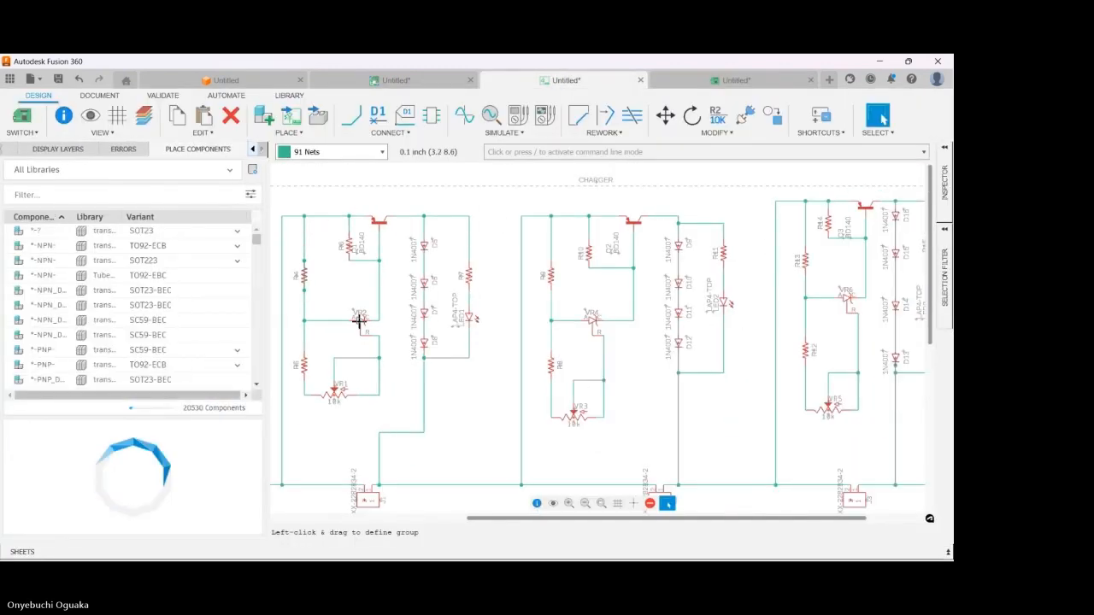
scroll(359, 321, up, 3)
scroll(359, 321, down, 5)
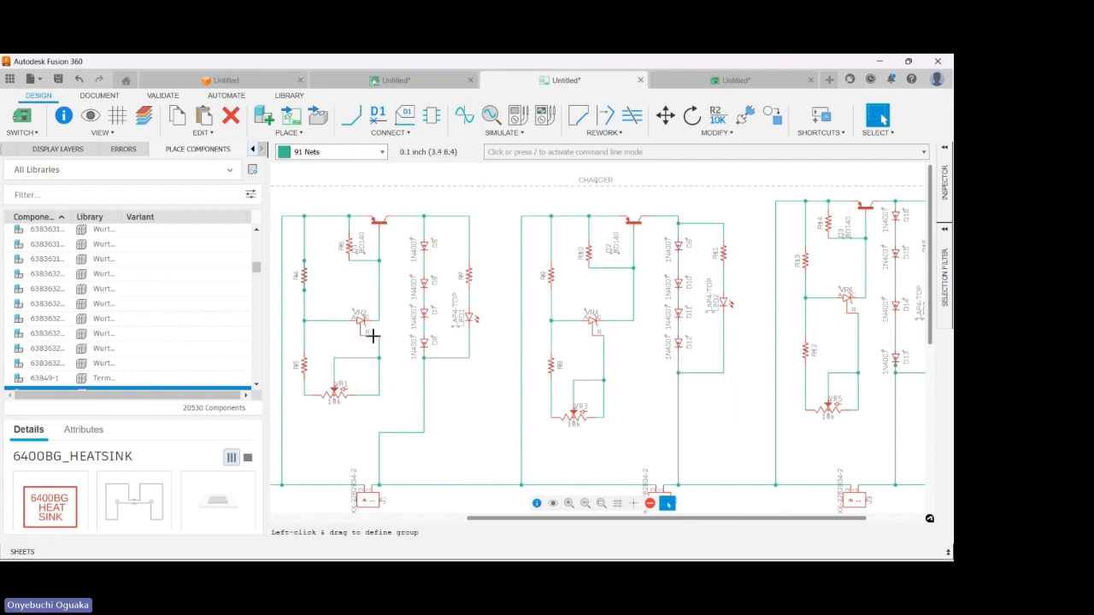
- Set the values of VR2, VR4 and VR6 in the three charger stages to tl431
click(715, 119)
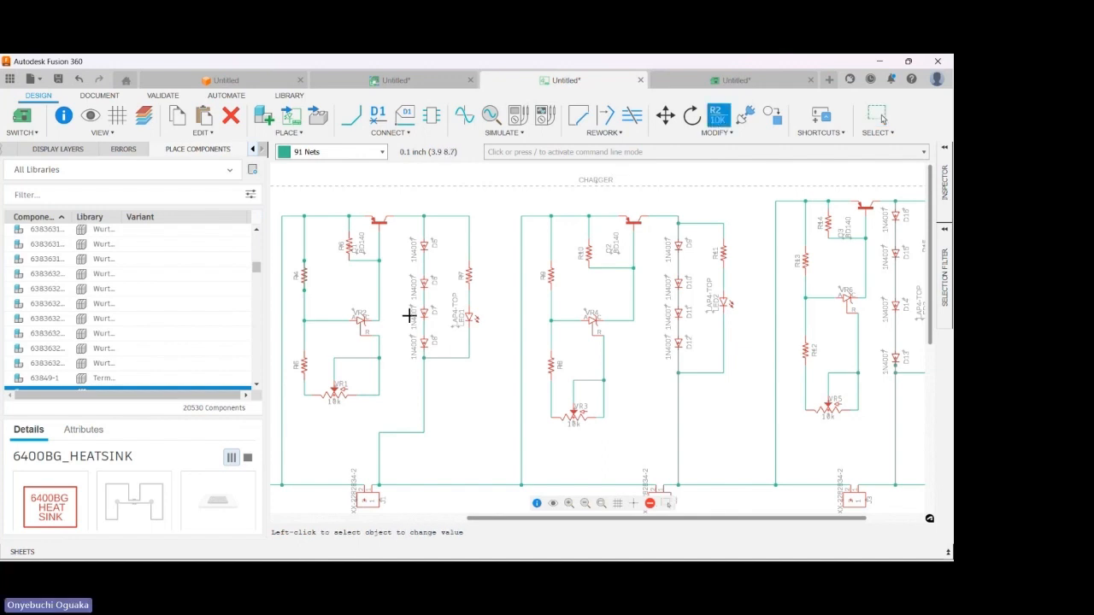
click(363, 318)
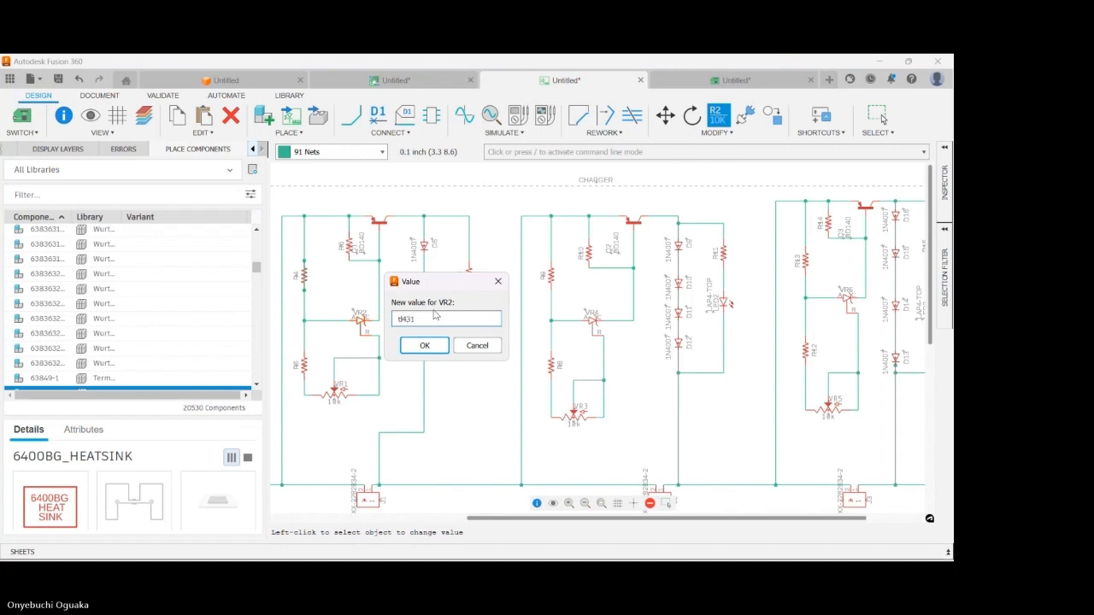
key(Return)
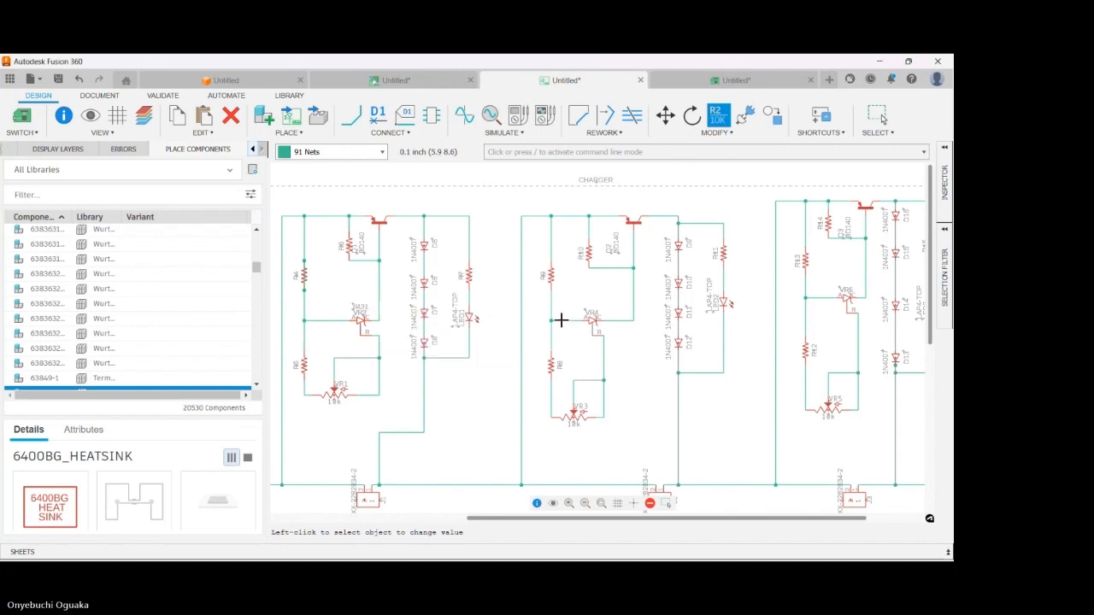
click(595, 323)
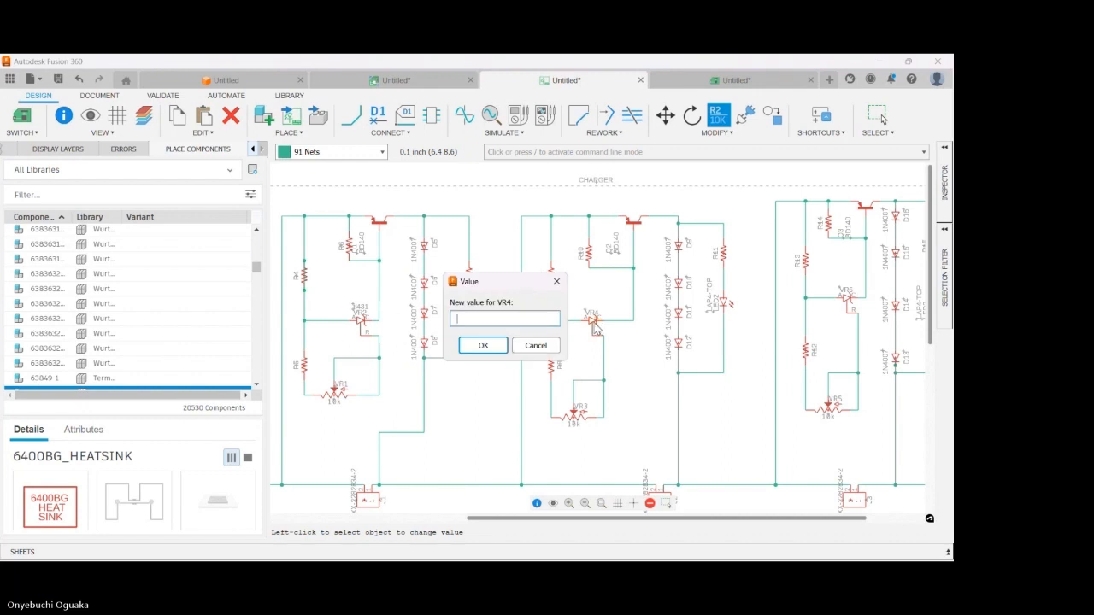
text(tl431)
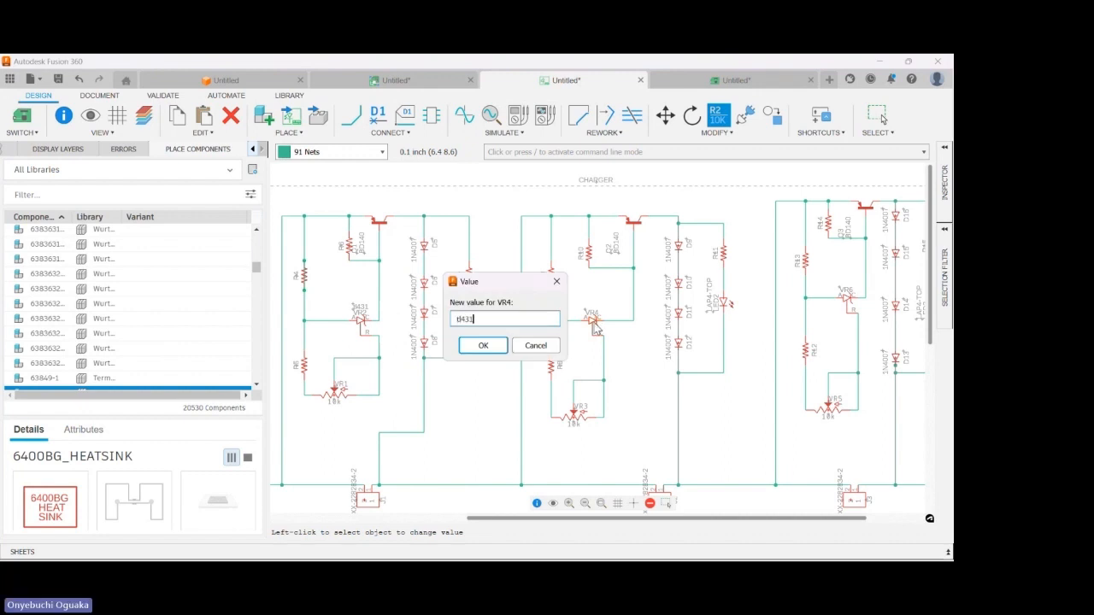
key(Return)
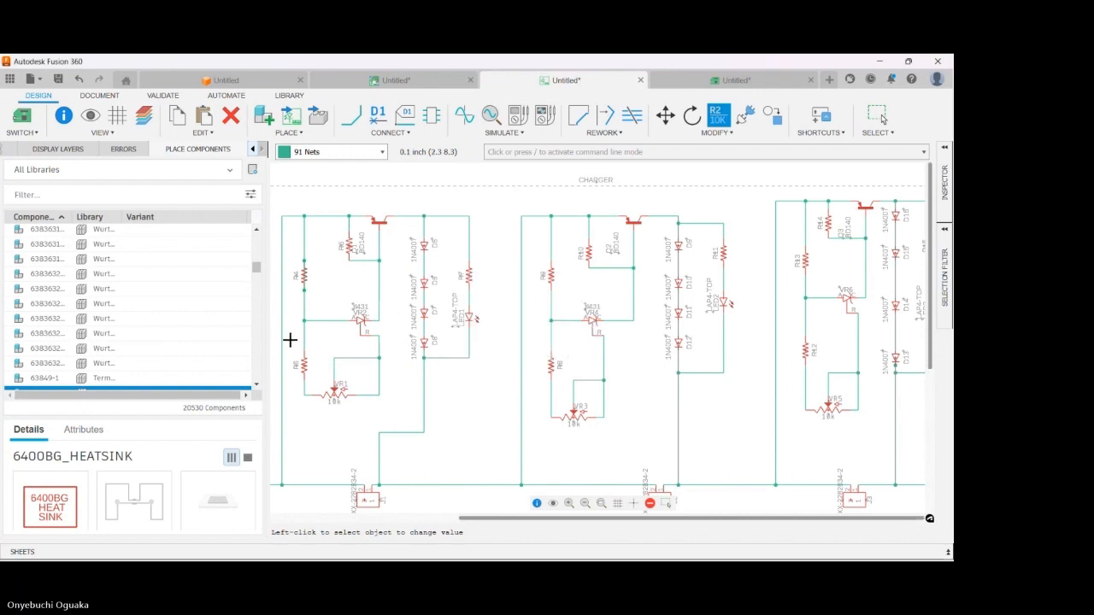
scroll(291, 342, down, 2)
click(682, 311)
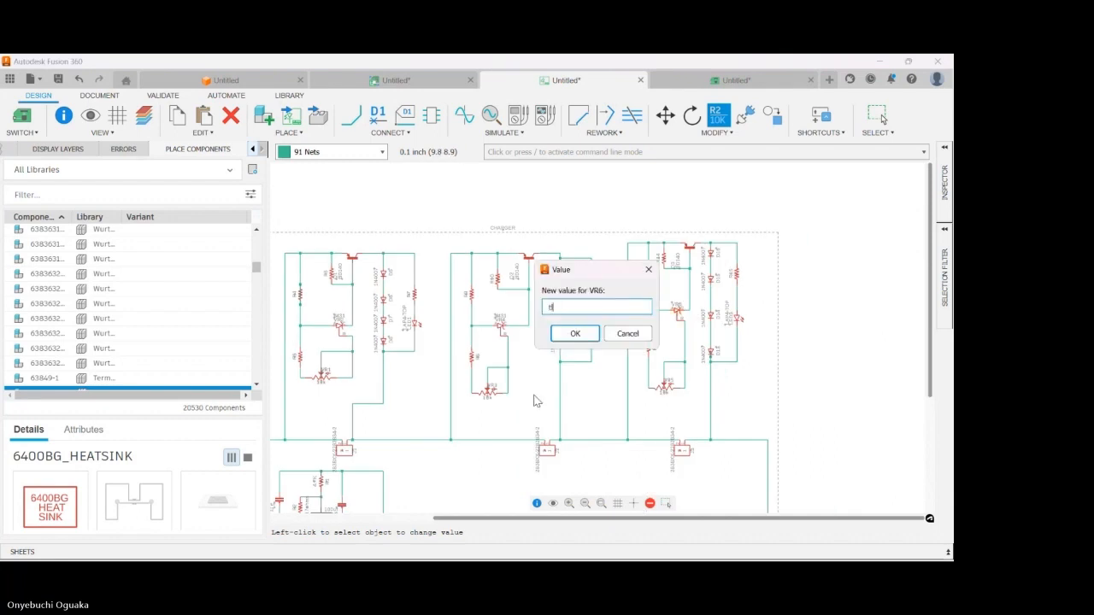
key(Return)
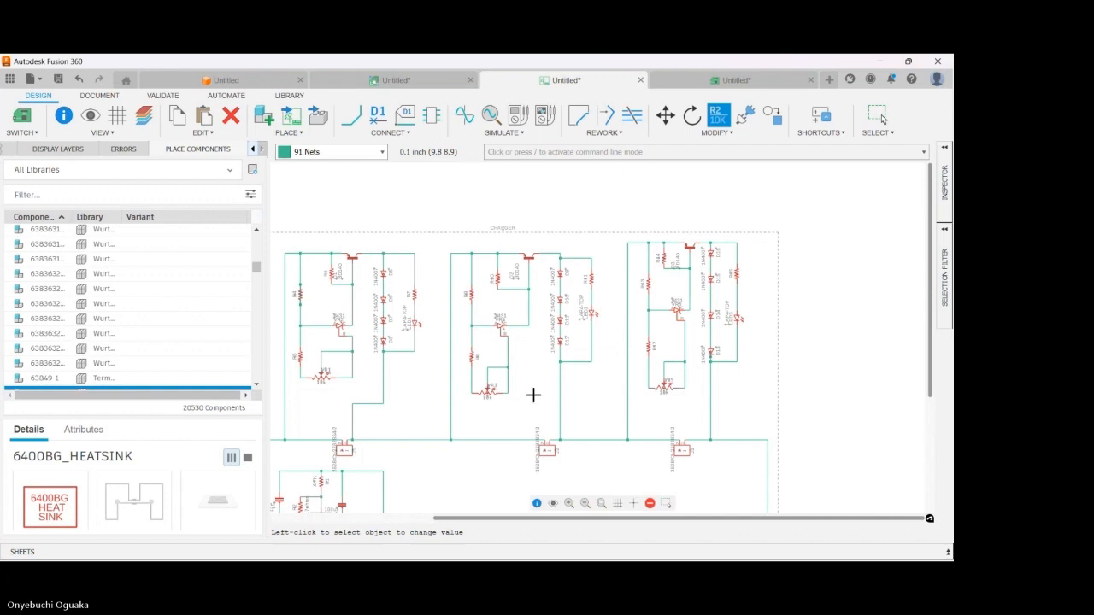
- Review the resistors, references and LEDs in each charger stage of the schematic to identify which parts belong together
scroll(520, 312, down, 2)
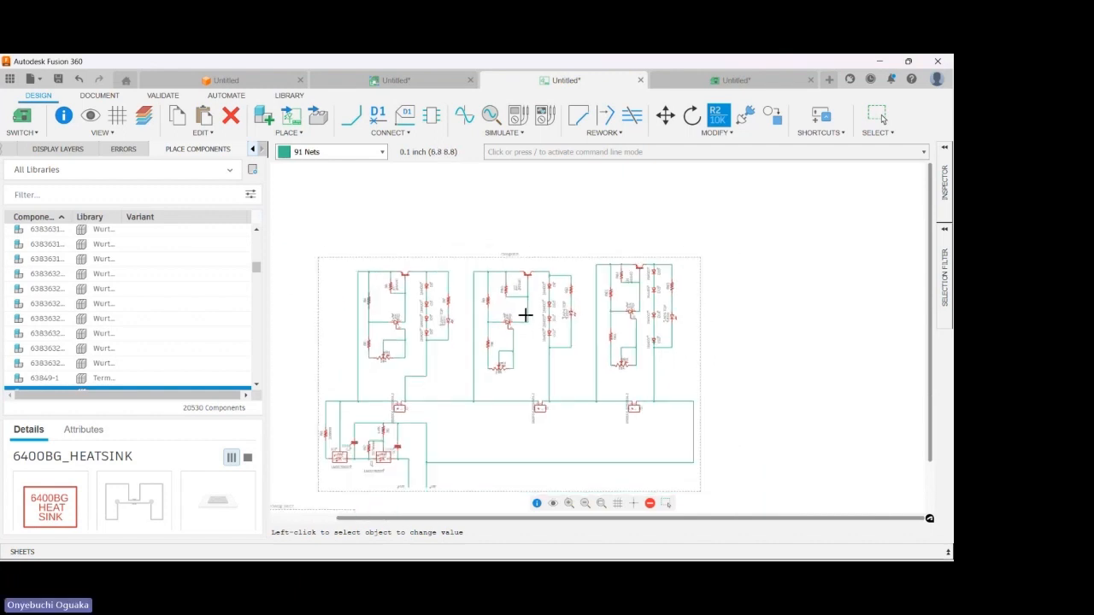
scroll(373, 299, up, 3)
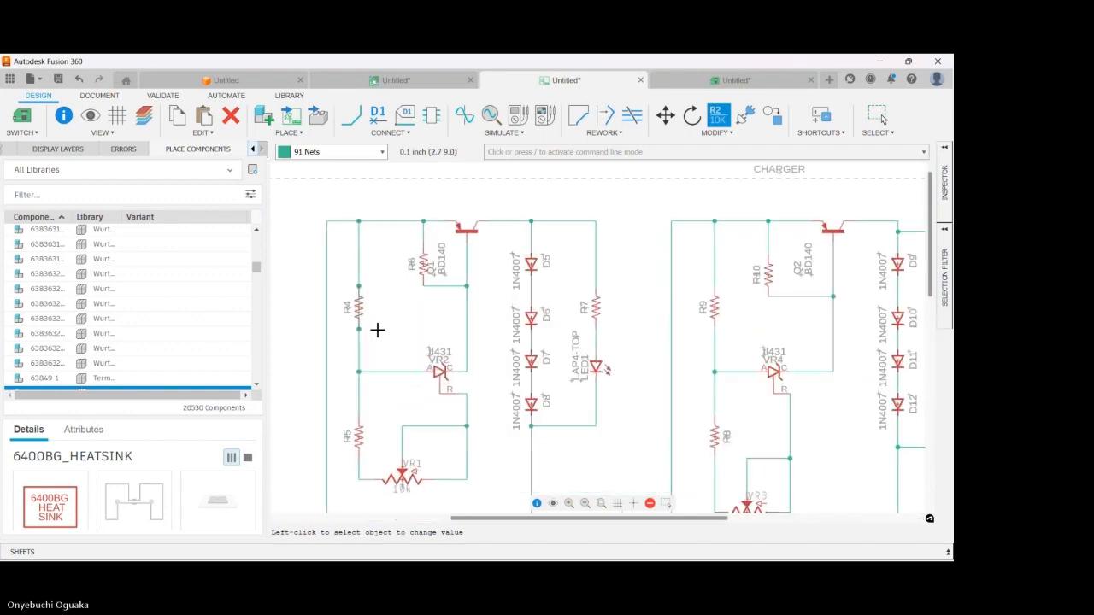
scroll(356, 284, down, 2)
scroll(391, 397, up, 2)
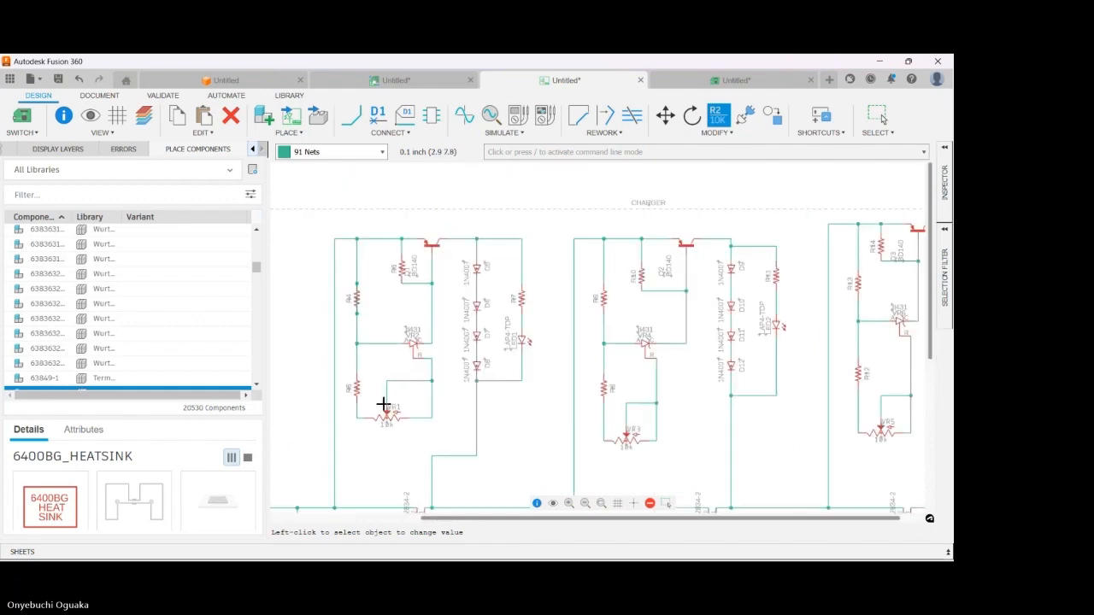
scroll(384, 405, down, 5)
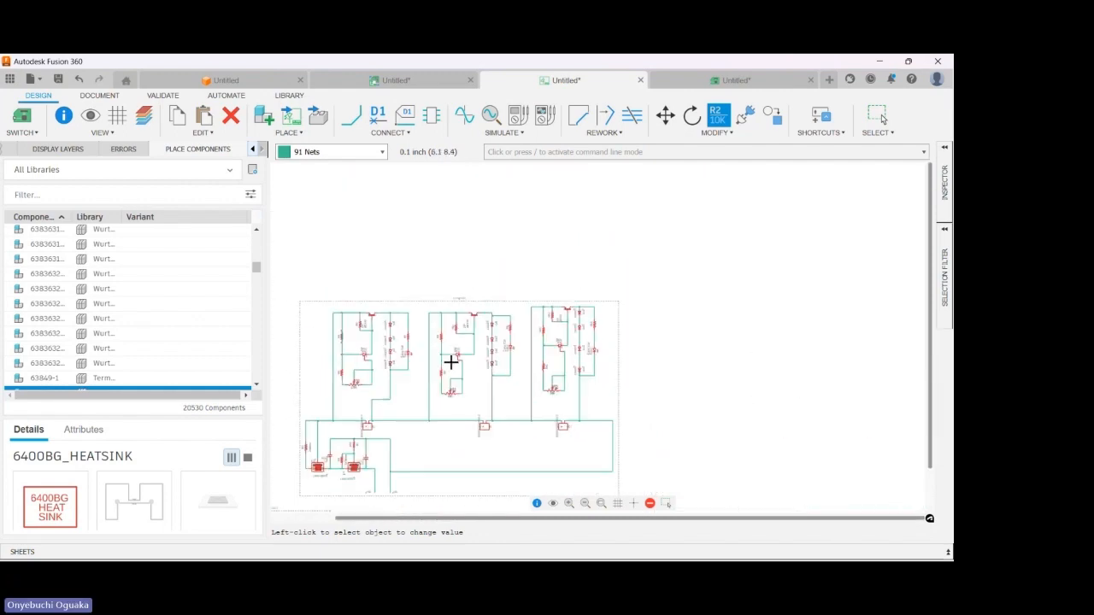
scroll(451, 363, up, 3)
scroll(401, 287, down, 2)
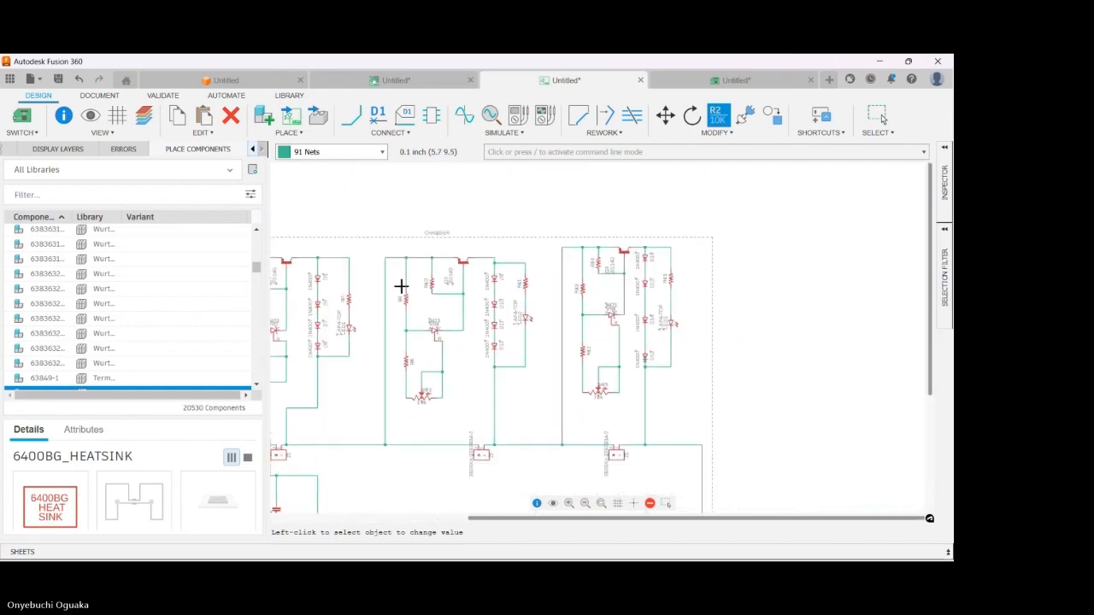
scroll(383, 280, up, 4)
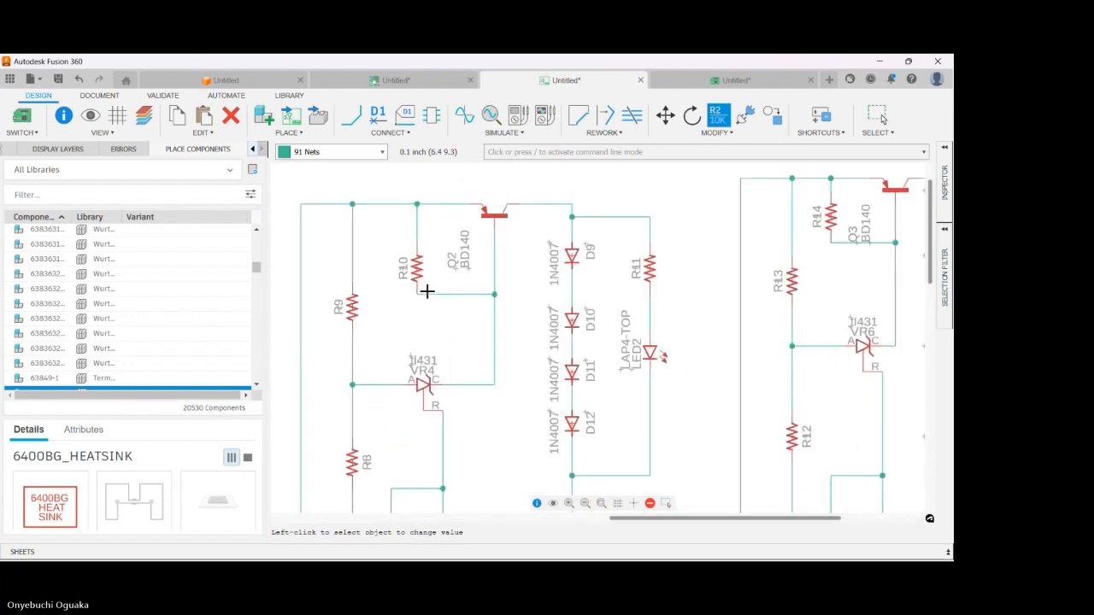
scroll(434, 262, down, 3)
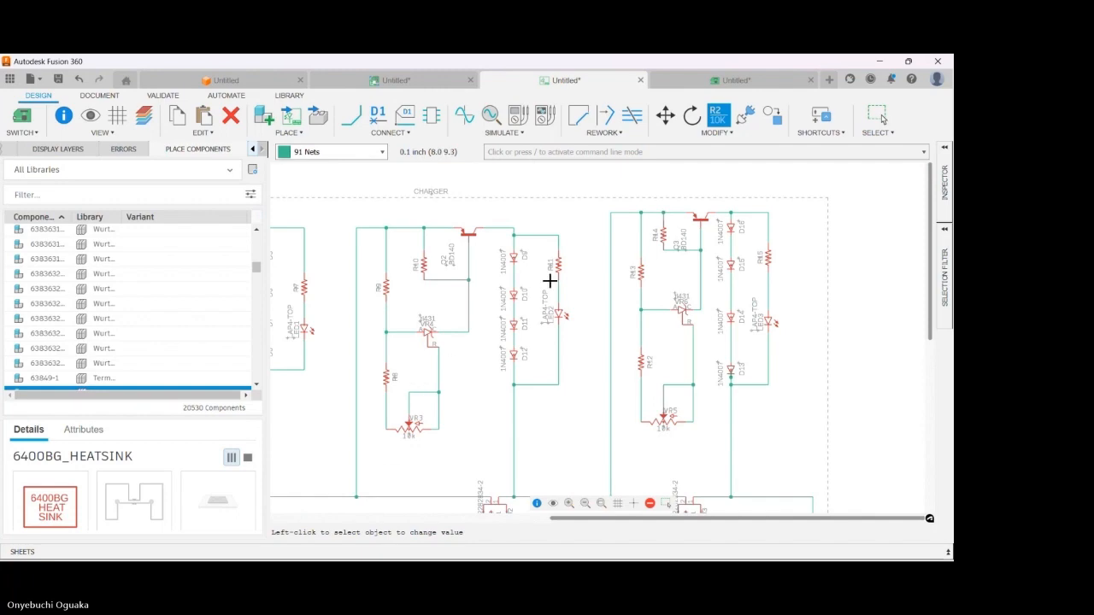
- Switch to the board layout and inspect the VR2, VR4 and VR6 parts and the resistor rows in the component cluster
click(713, 80)
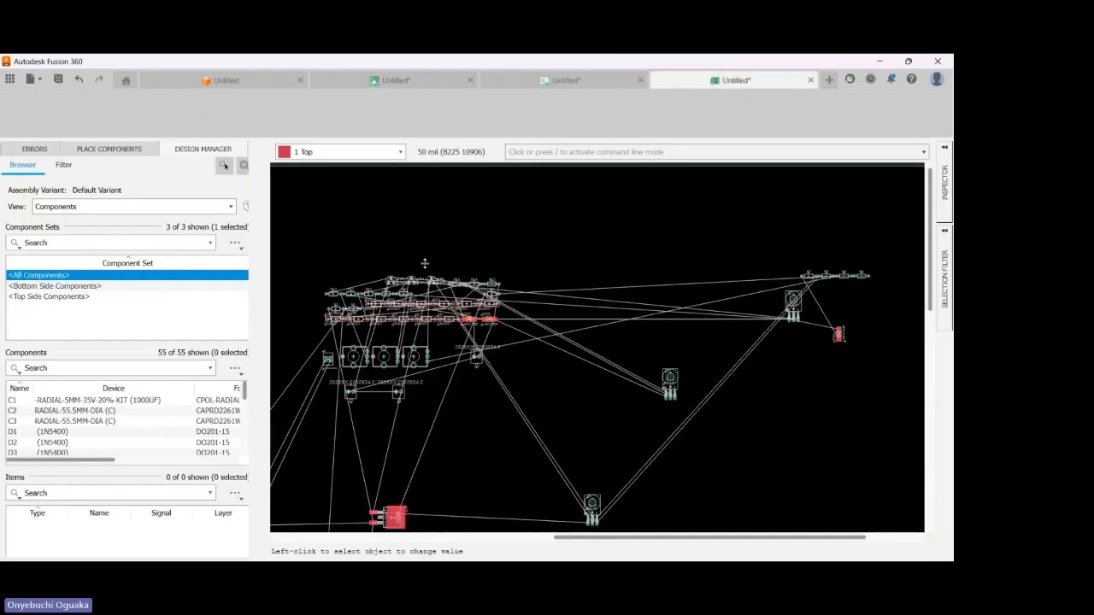
scroll(447, 259, up, 3)
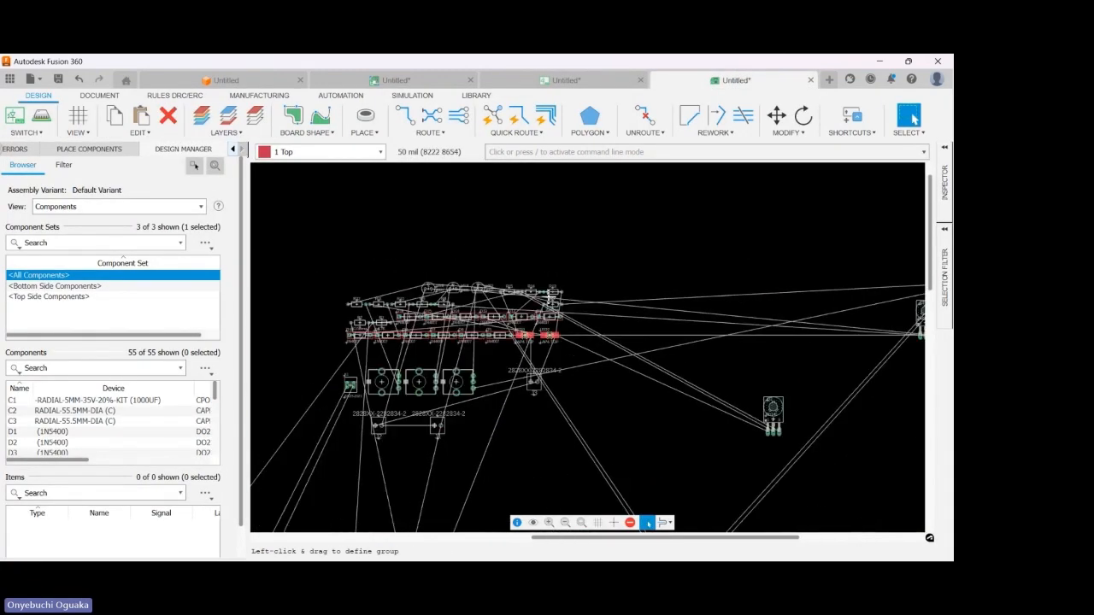
scroll(472, 308, up, 3)
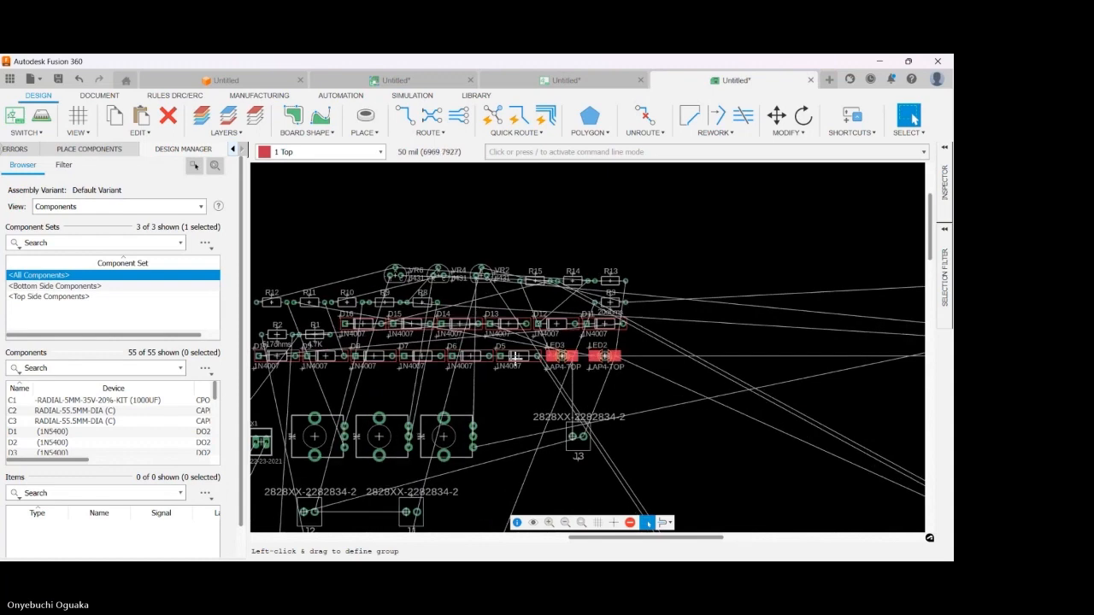
scroll(411, 329, up, 4)
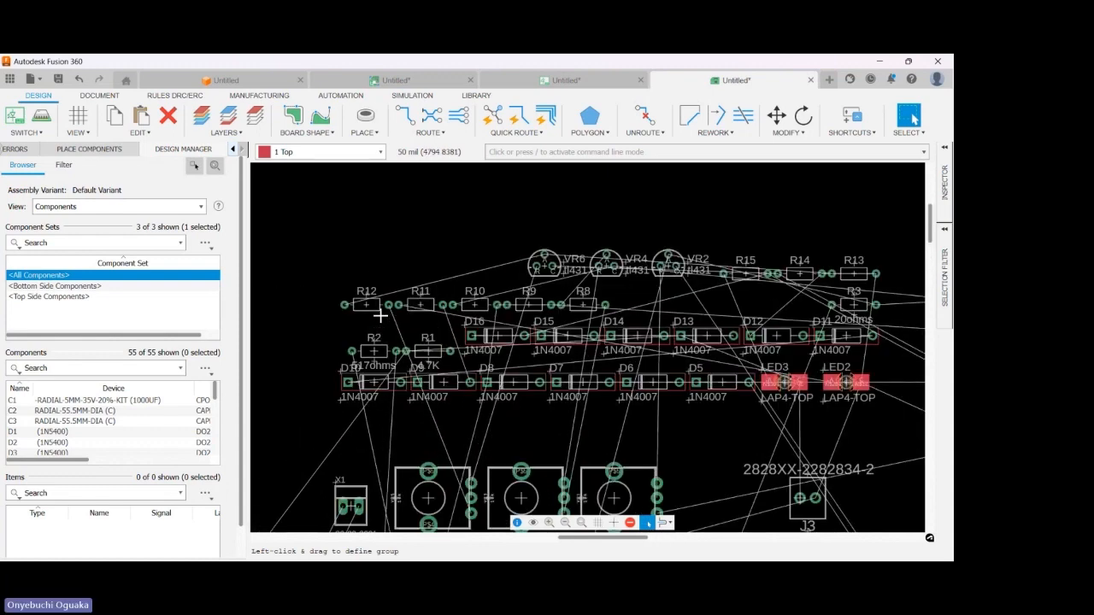
scroll(379, 315, up, 1)
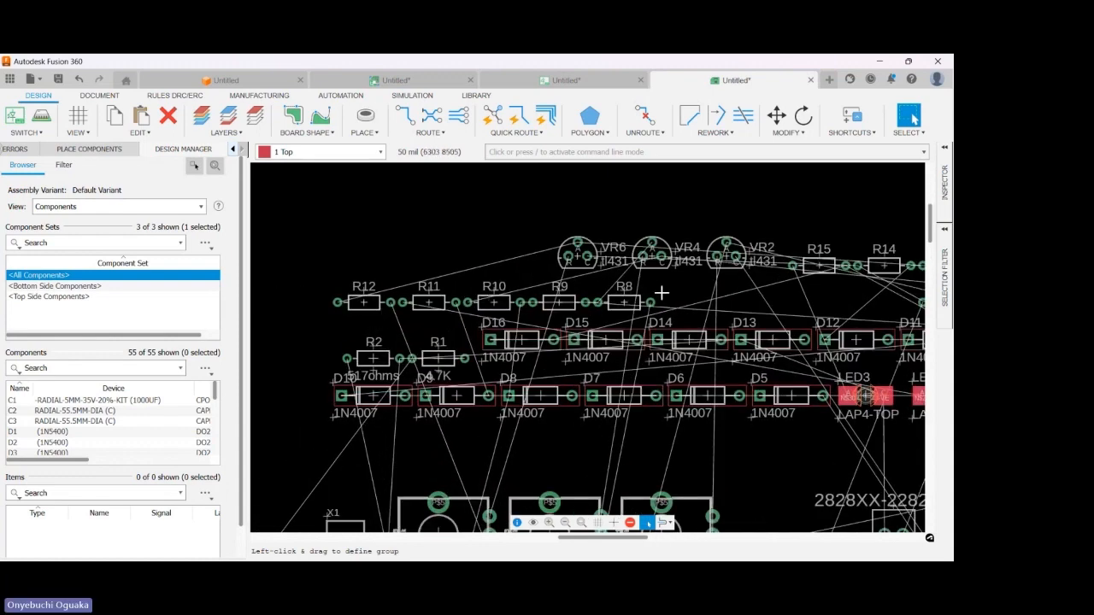
- Move resistors R8 to R11 as a group out of the component cluster into the open area between Q3 and Q1
drag(669, 308, 402, 285)
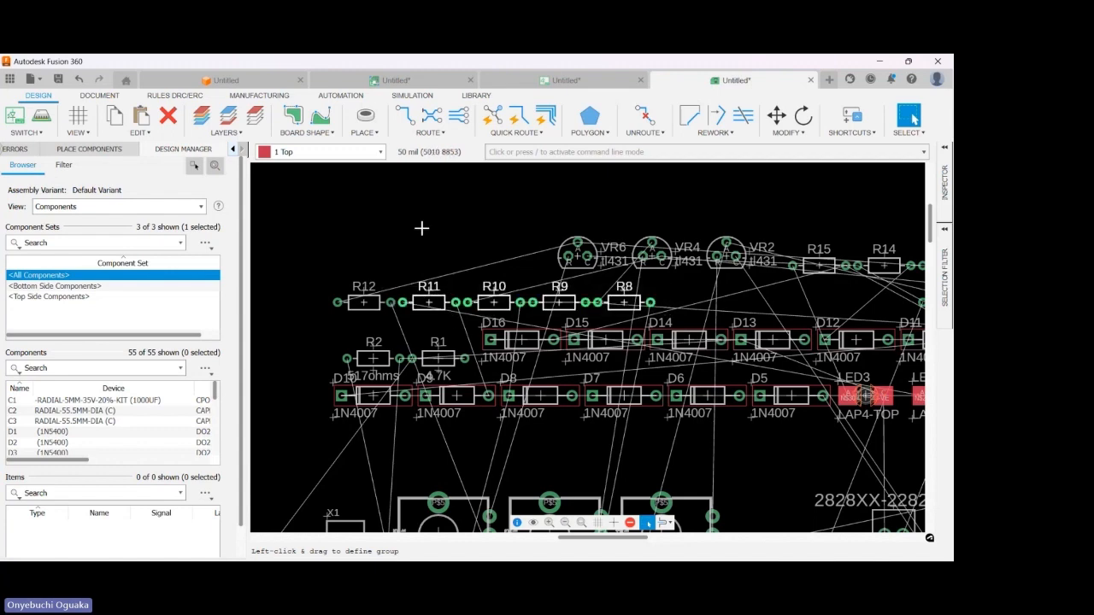
scroll(422, 228, down, 5)
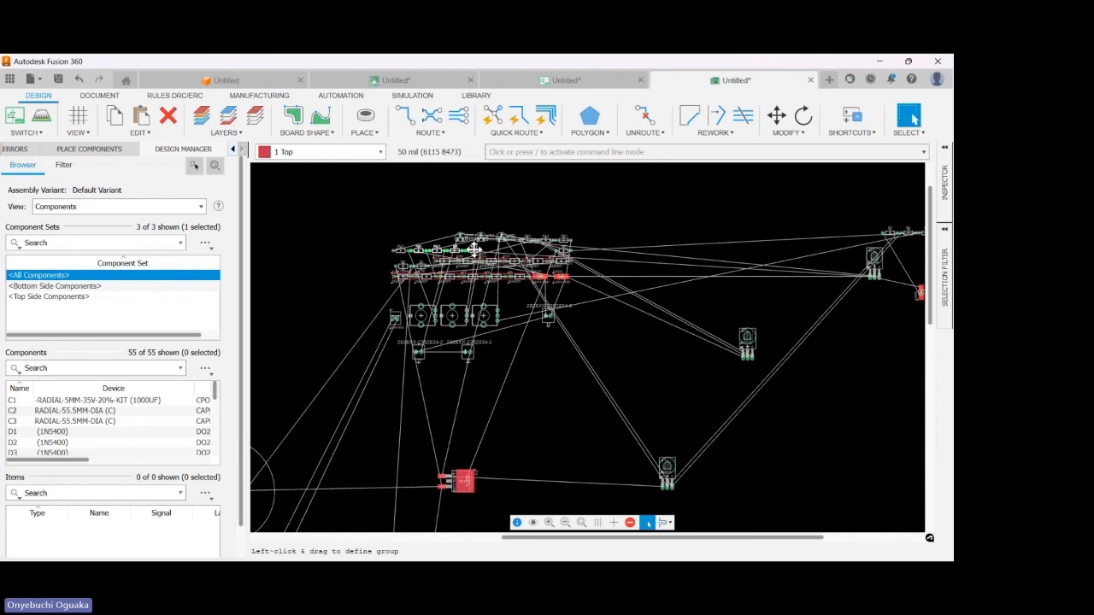
drag(474, 250, 697, 393)
key(Escape)
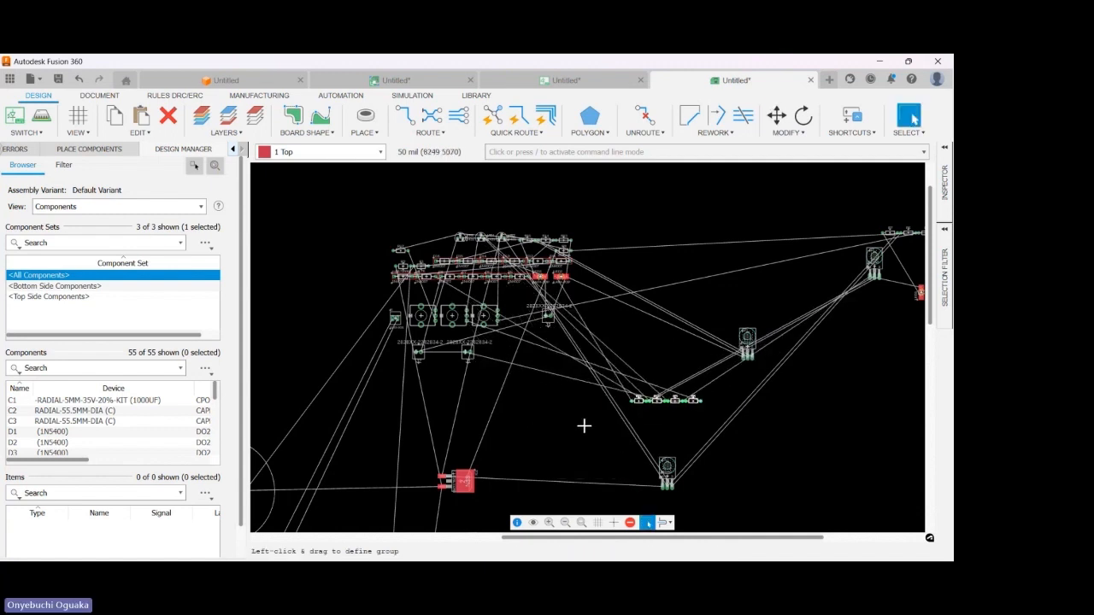
- Compare the resistors and LED placed around Q2 on the board with the first and second charger stages in the schematic
scroll(525, 418, down, 3)
scroll(628, 357, up, 10)
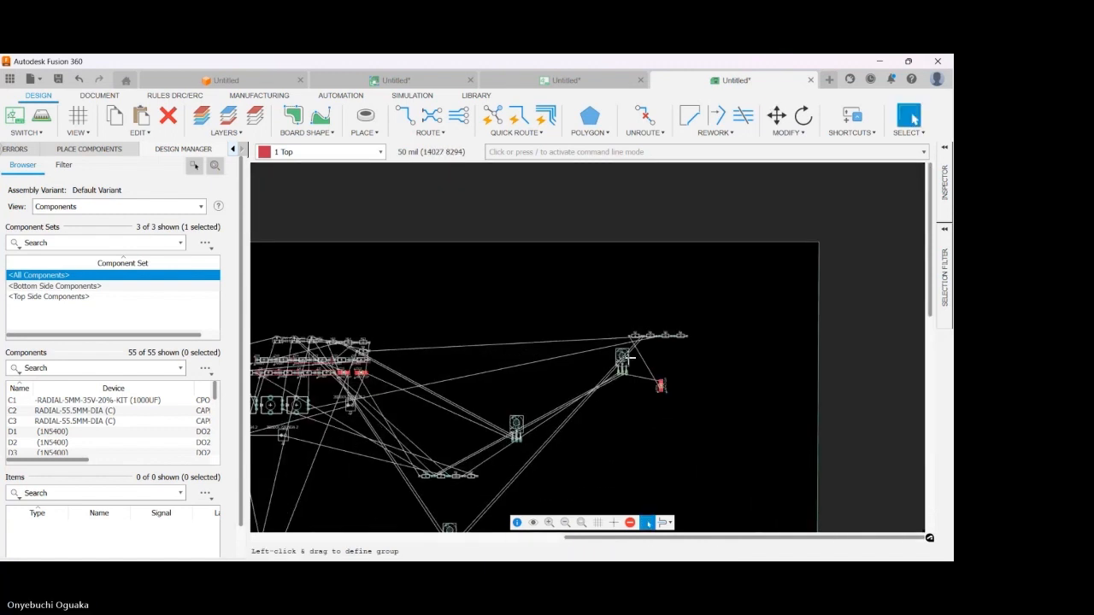
scroll(628, 357, up, 4)
scroll(477, 296, down, 3)
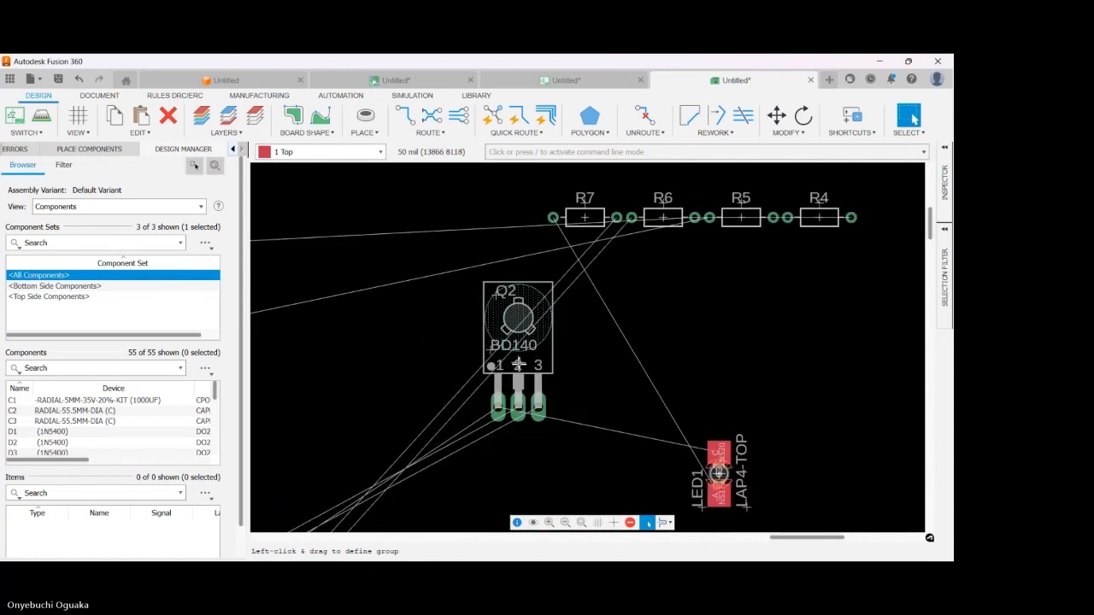
click(542, 80)
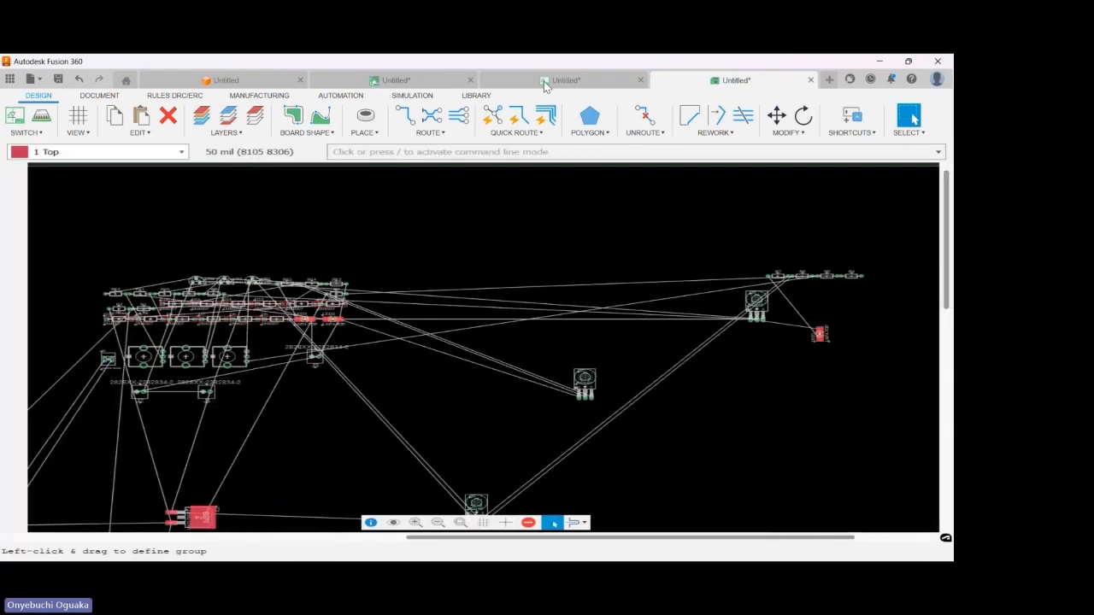
scroll(378, 274, down, 3)
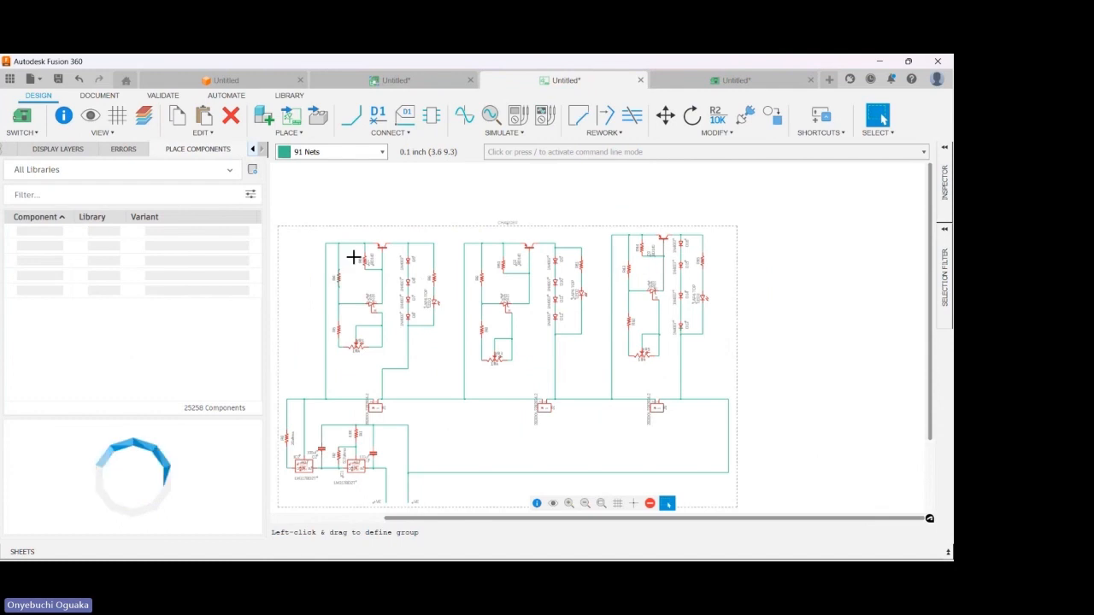
scroll(354, 257, up, 3)
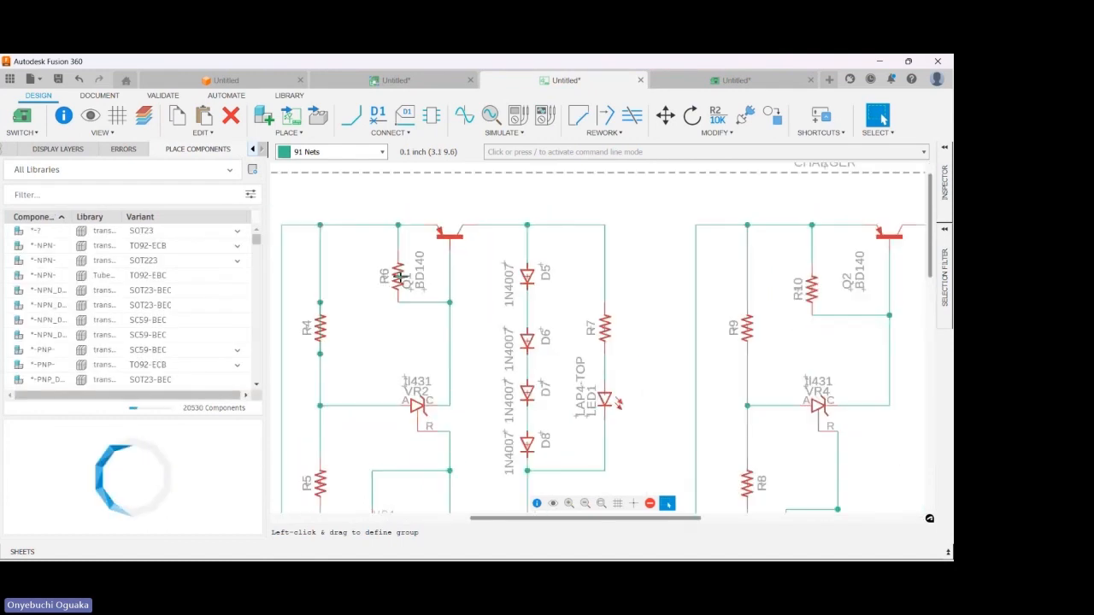
scroll(400, 275, down, 3)
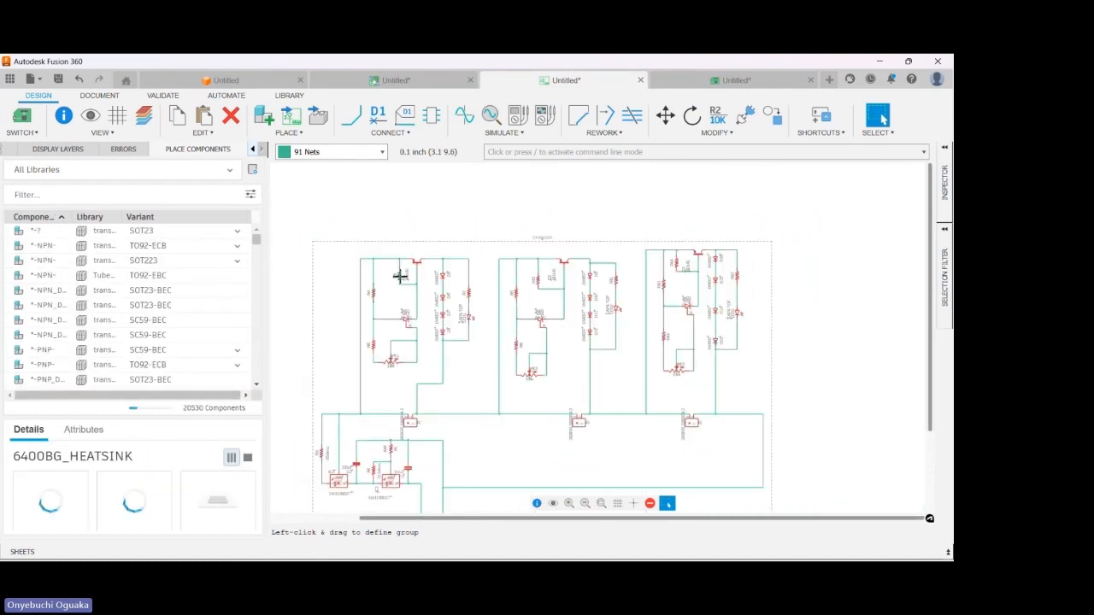
click(740, 85)
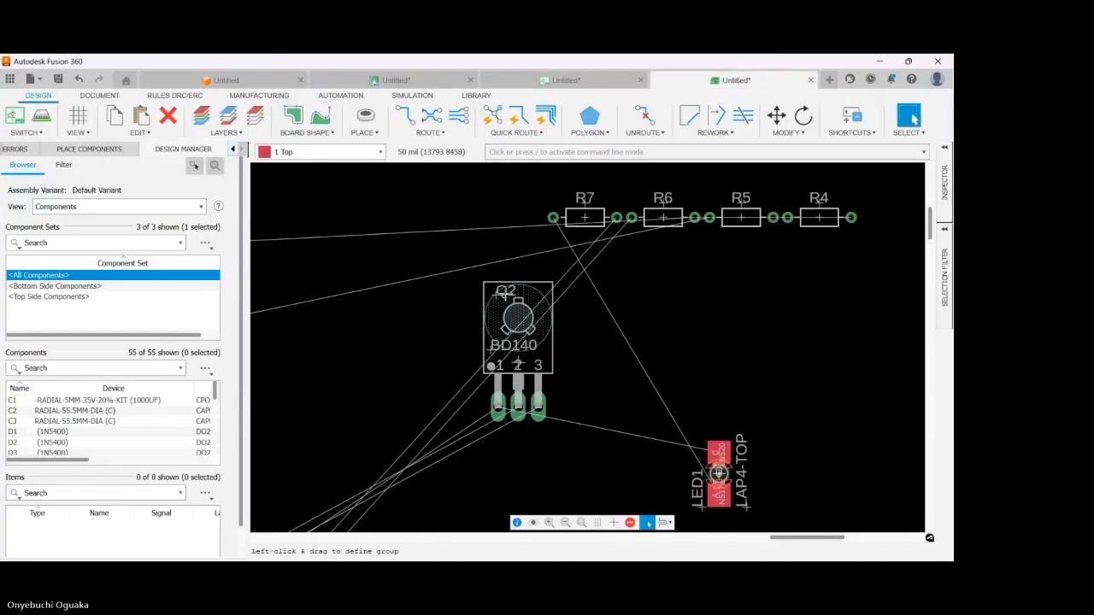
- Move resistors R4 to R7 as a group from beside Q2 to just below transistor Q1
scroll(480, 272, down, 4)
drag(491, 228, 655, 266)
scroll(691, 222, down, 5)
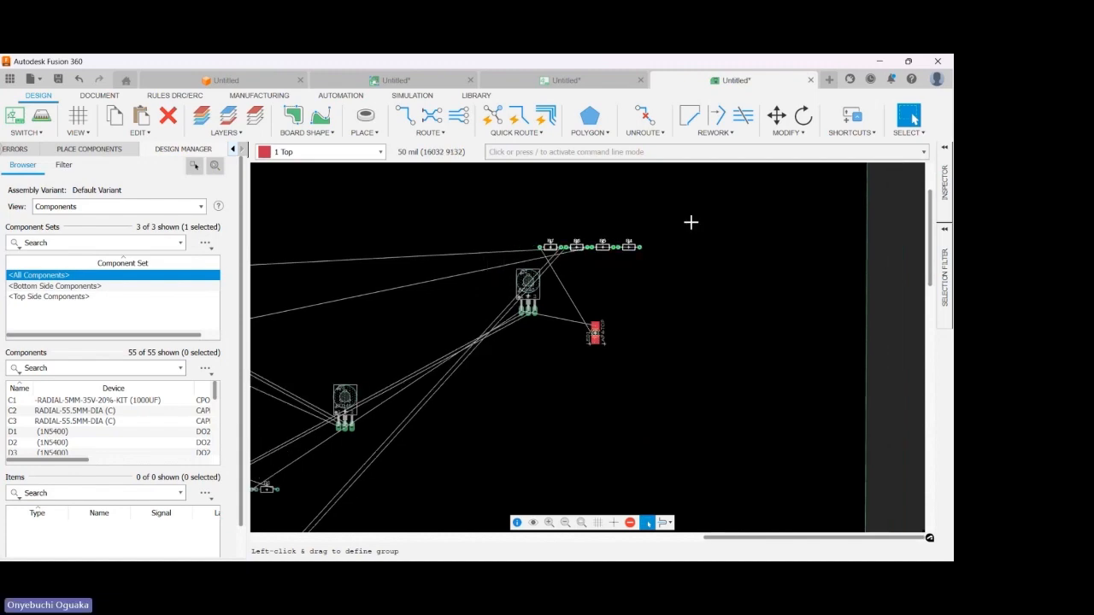
scroll(557, 319, up, 6)
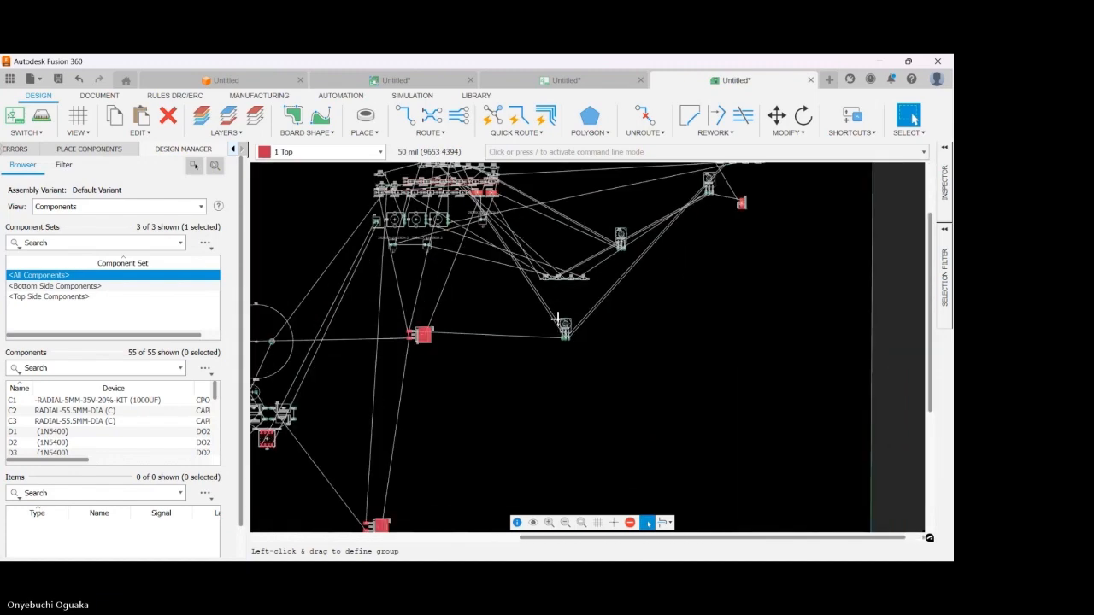
scroll(557, 319, down, 4)
scroll(554, 324, down, 3)
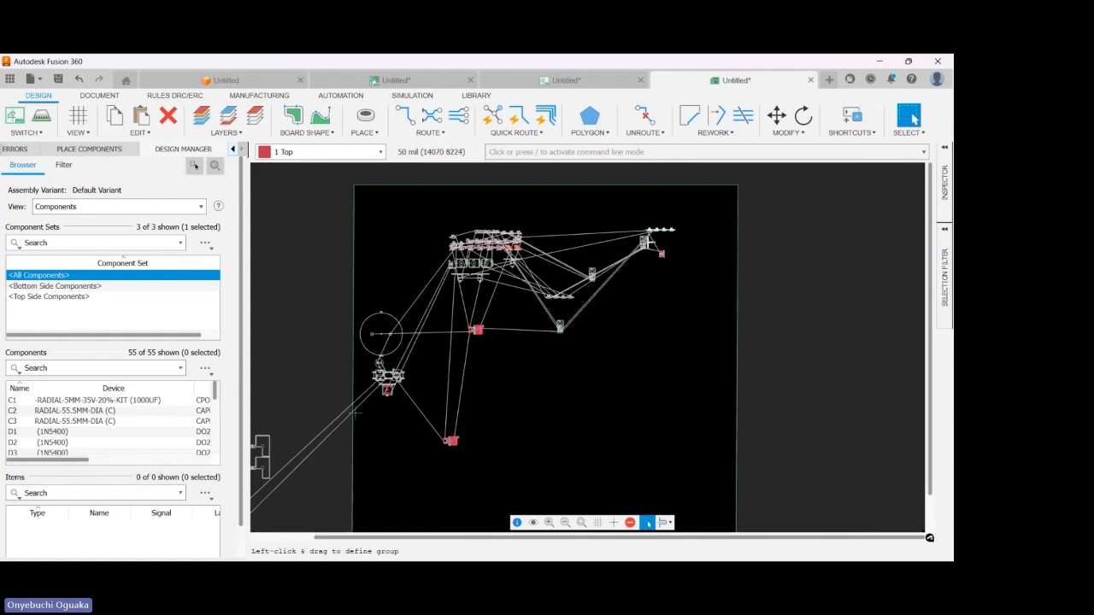
drag(657, 229, 562, 343)
key(Escape)
- Move LED1 from beside Q2 to just below the R4 to R7 resistor row near Q1
scroll(671, 248, up, 5)
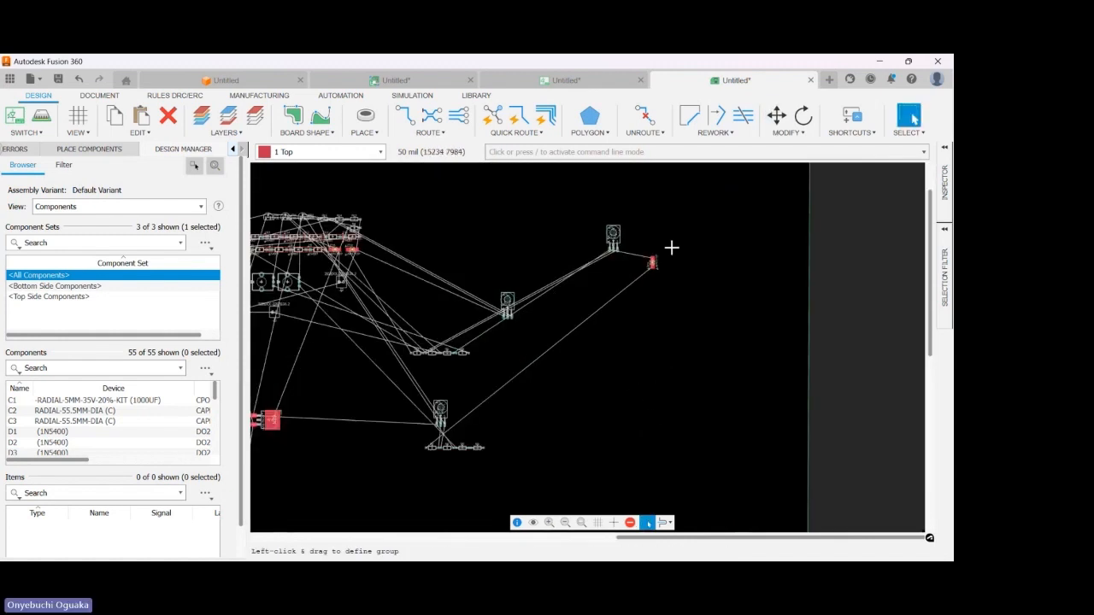
scroll(707, 221, down, 3)
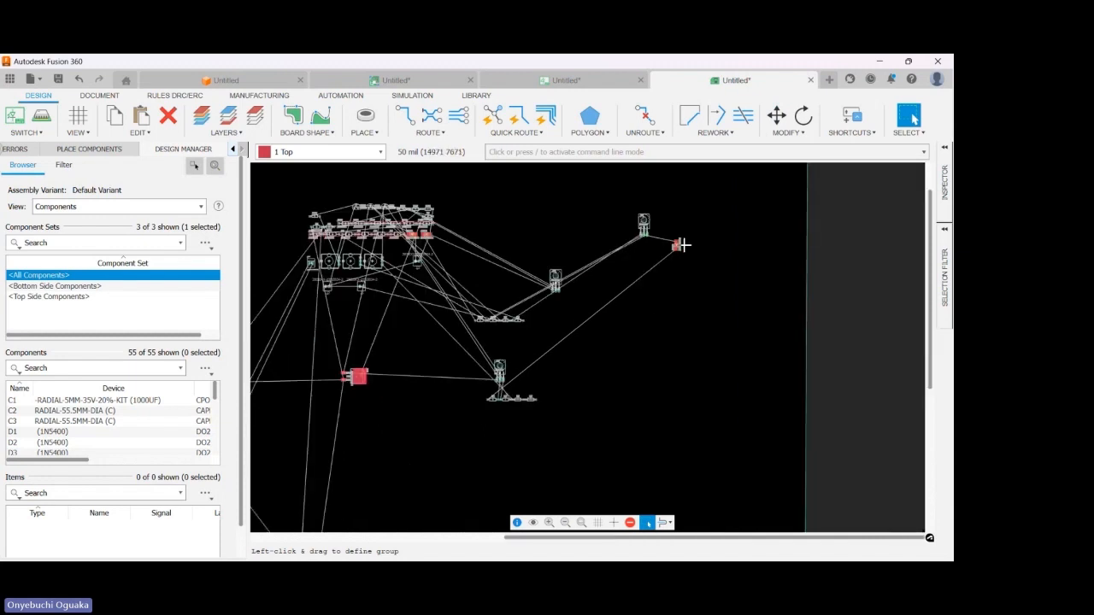
drag(673, 257, 504, 442)
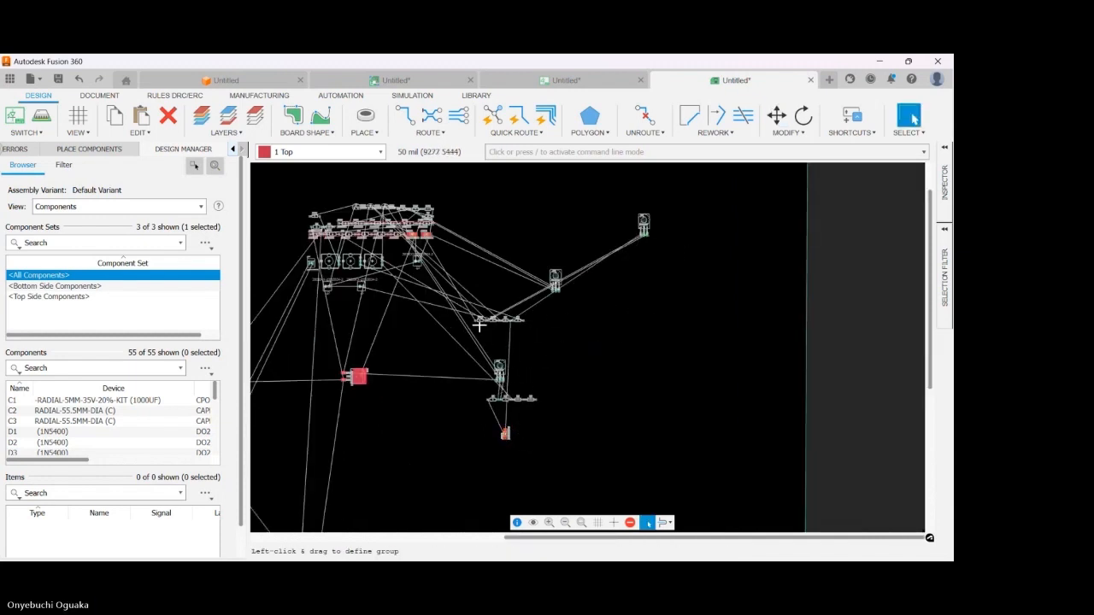
- Move the R8 to R11 resistor group to the open area beside transistor Q2, near the board's upper right
drag(550, 330, 425, 293)
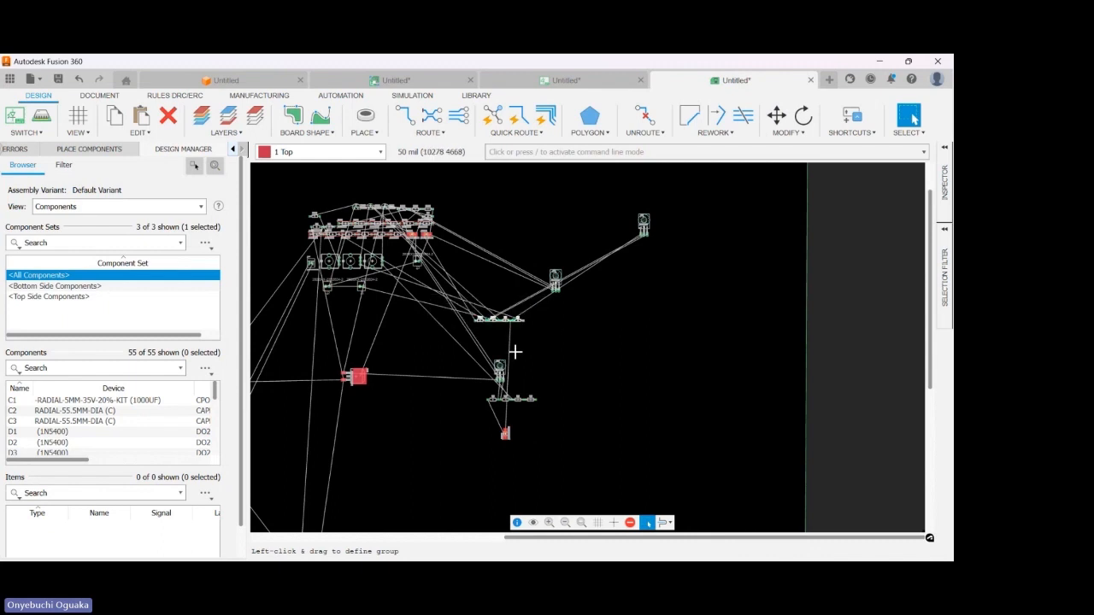
click(504, 318)
click(503, 319)
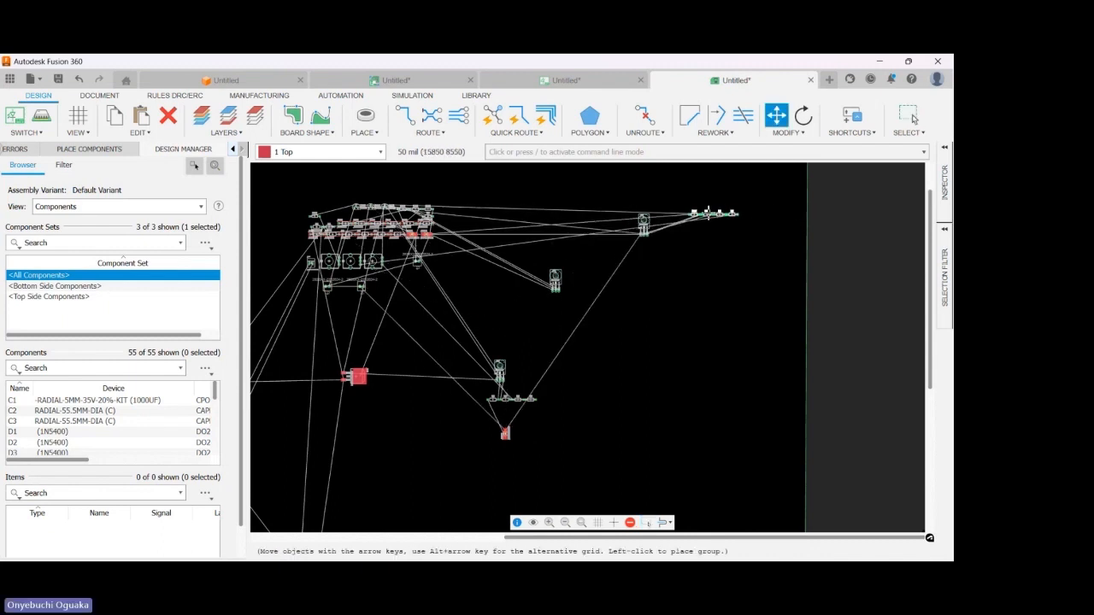
click(699, 218)
click(697, 314)
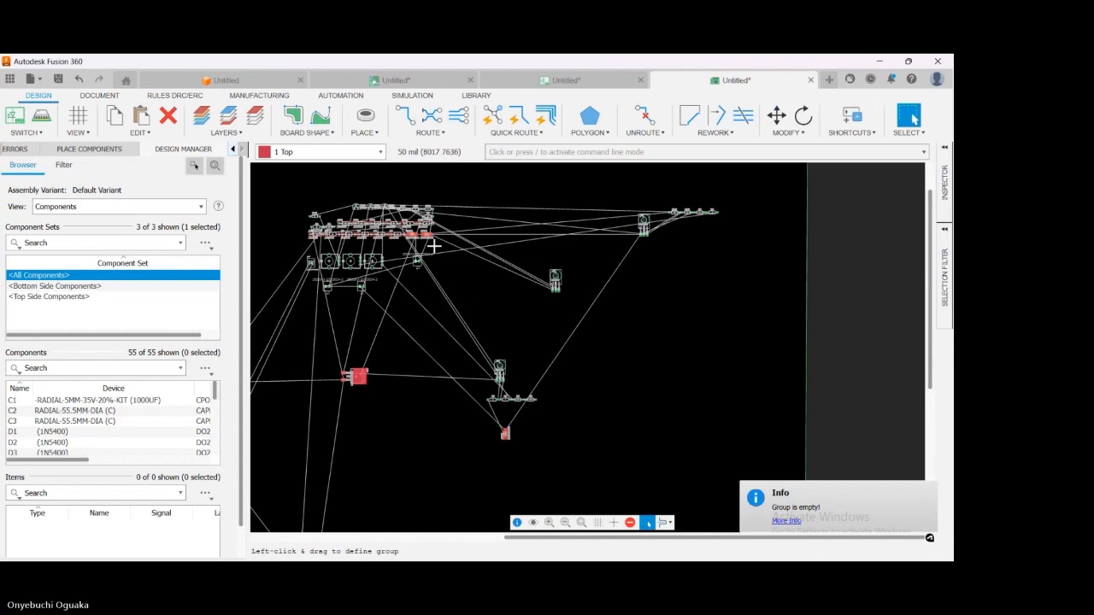
- Move LED2 out of the component cluster to just below the R8 to R11 resistor row beside Q2
scroll(431, 242, up, 7)
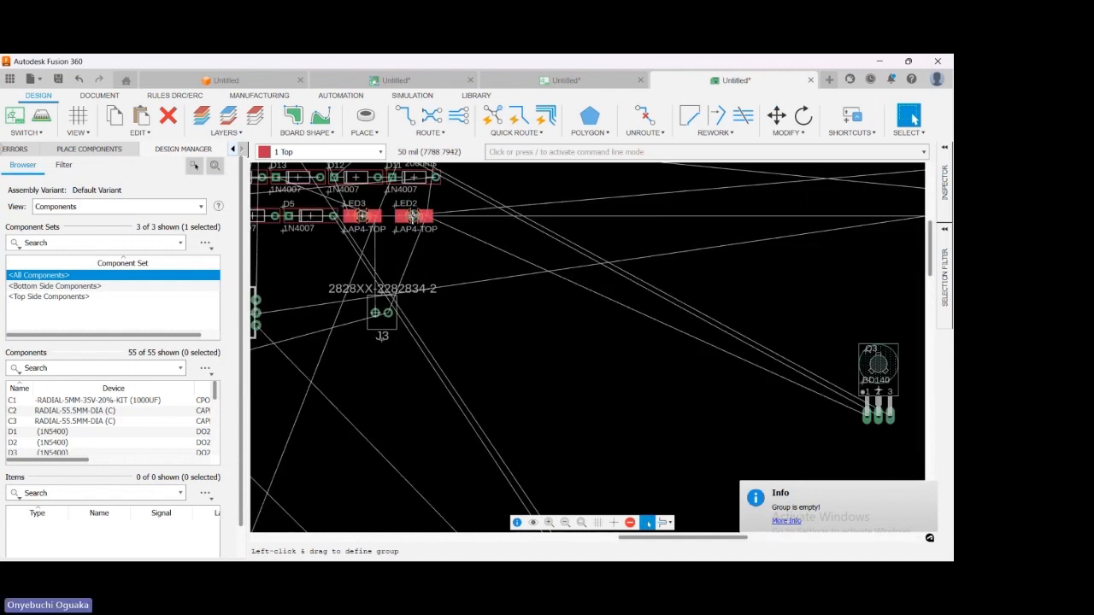
scroll(523, 385, down, 5)
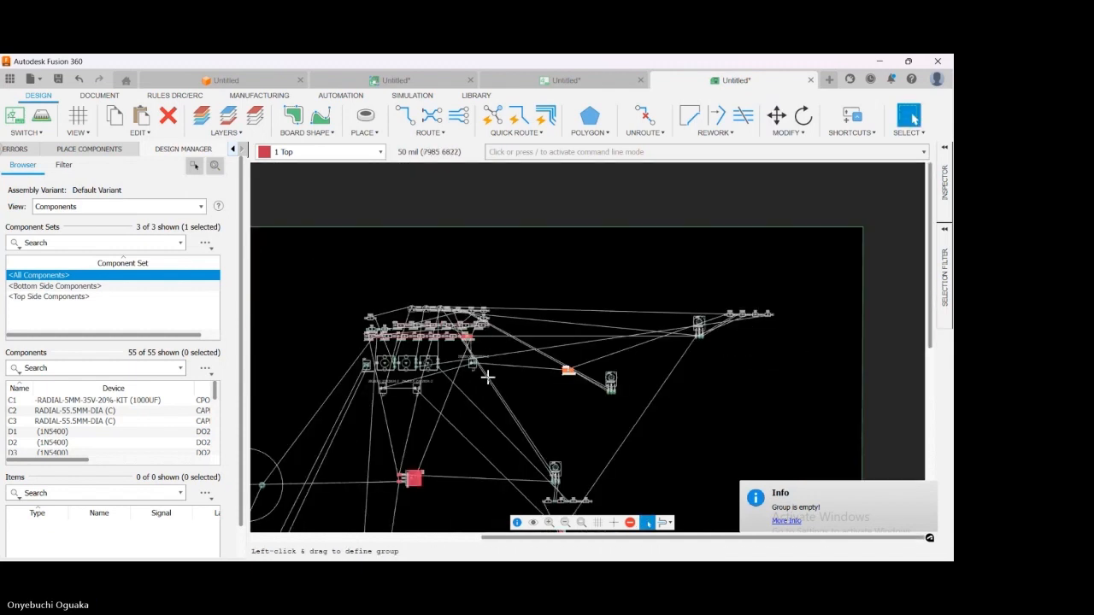
drag(569, 373, 760, 332)
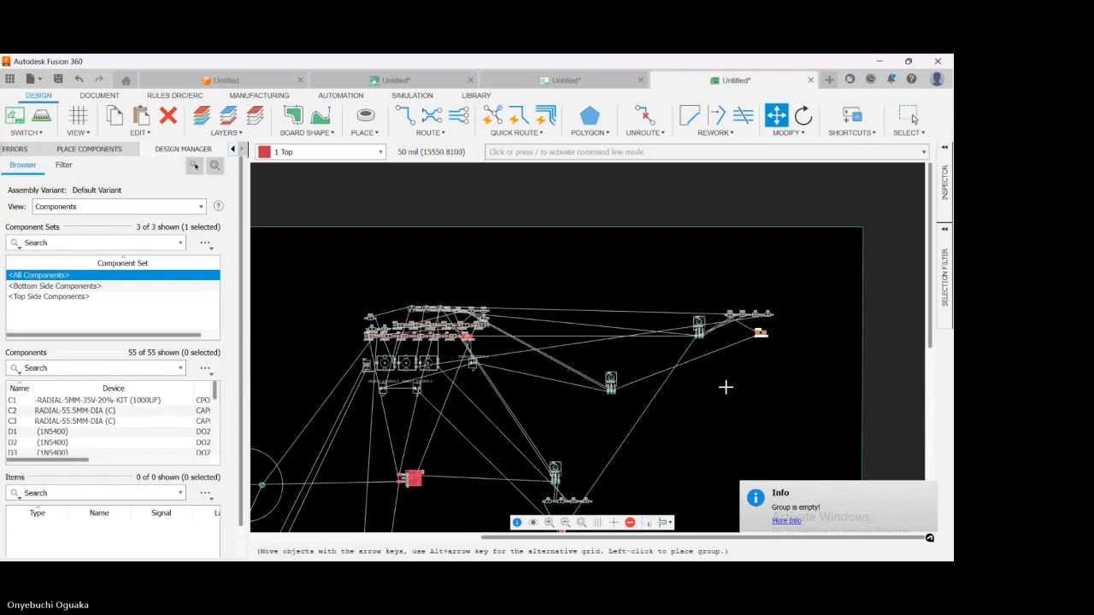
- Move LED3 out of the component cluster to the empty area near the board's lower edge
scroll(637, 342, down, 3)
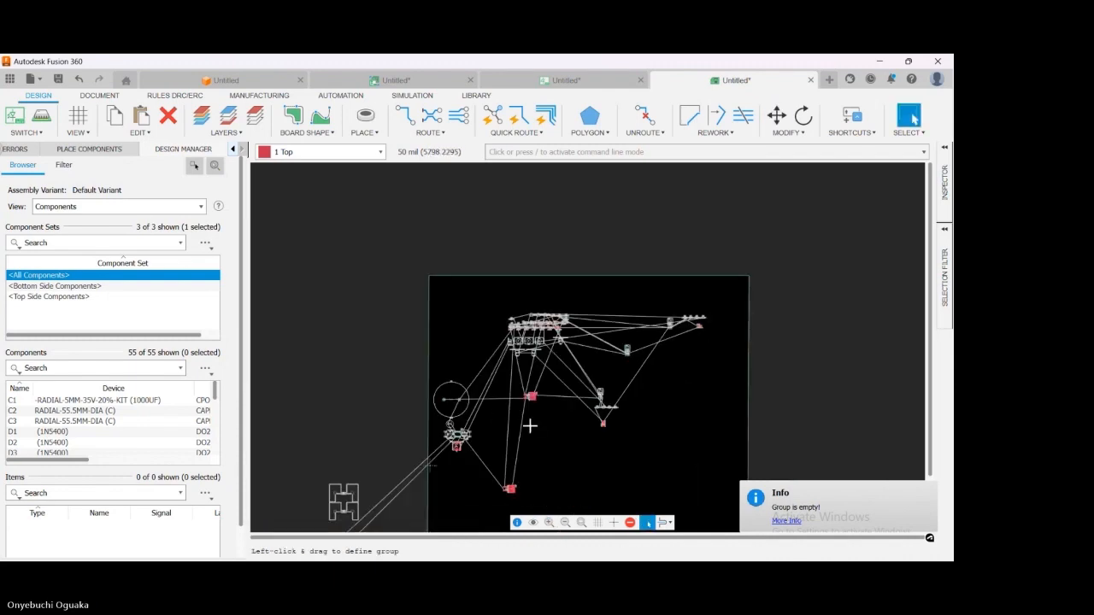
scroll(544, 354, up, 3)
scroll(541, 352, up, 2)
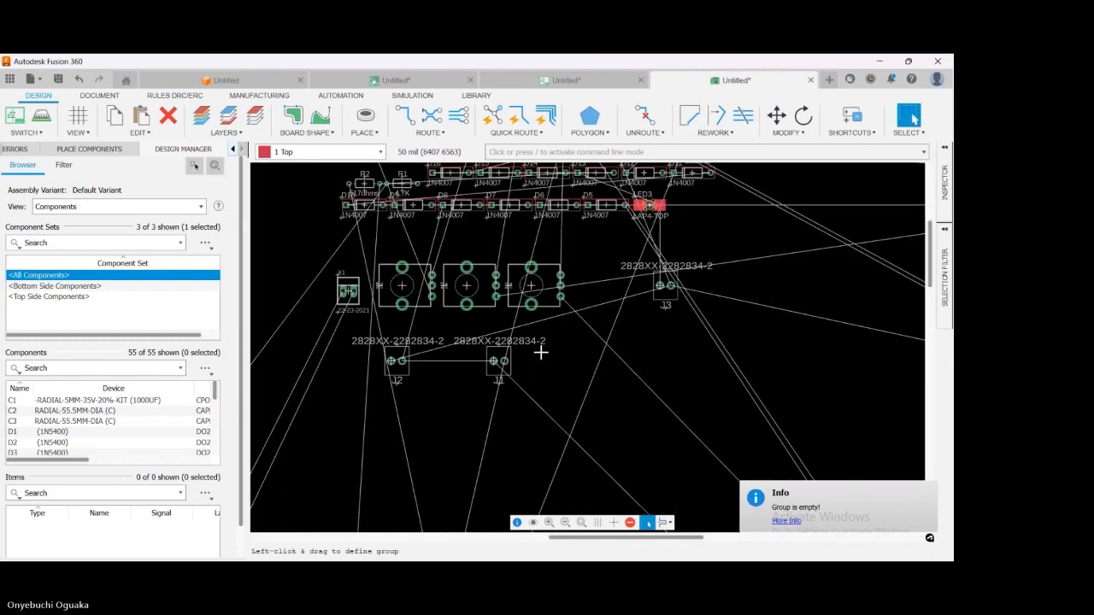
scroll(616, 255, down, 3)
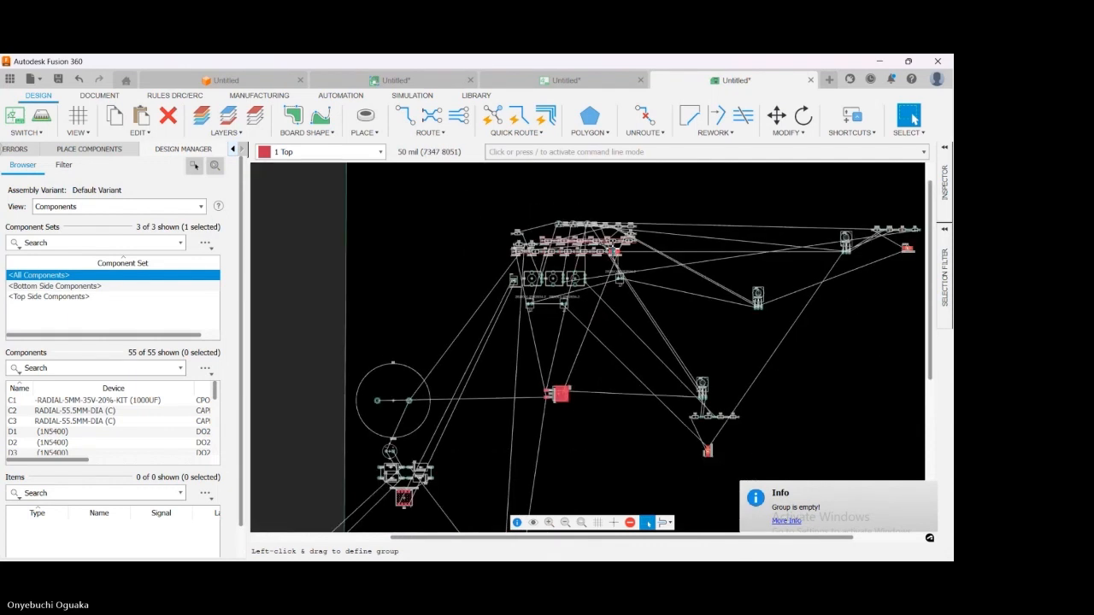
drag(615, 258, 552, 533)
click(601, 325)
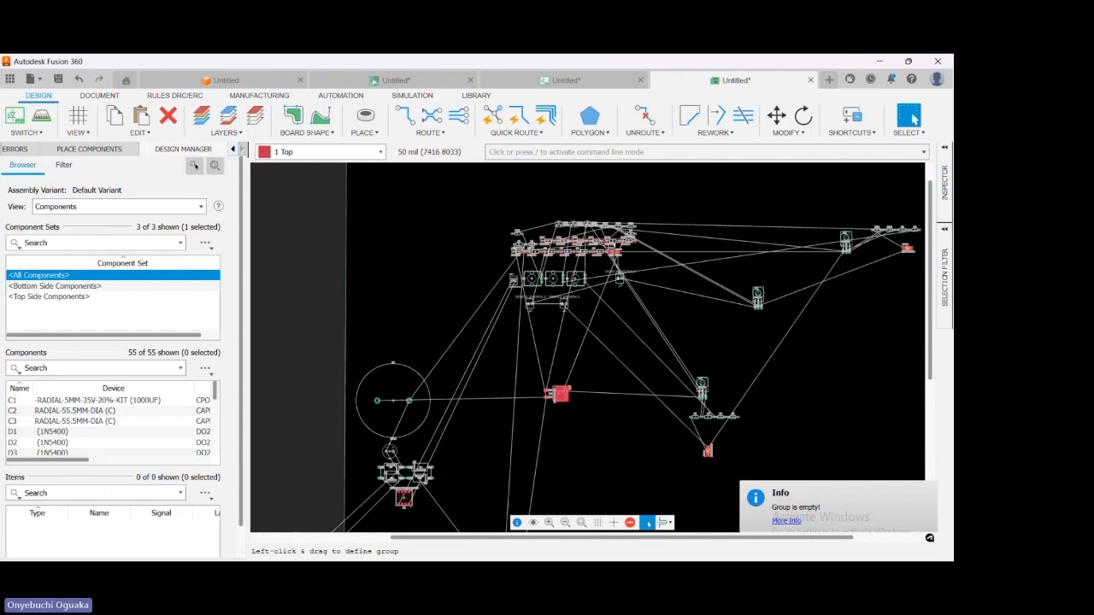
drag(612, 251, 573, 441)
scroll(586, 394, down, 3)
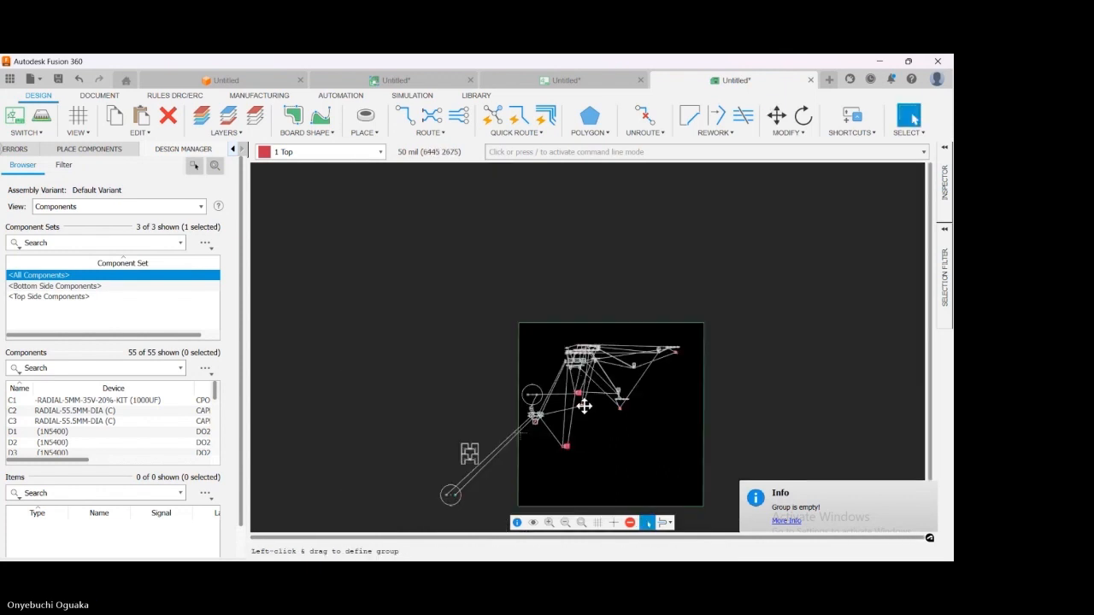
drag(584, 407, 582, 481)
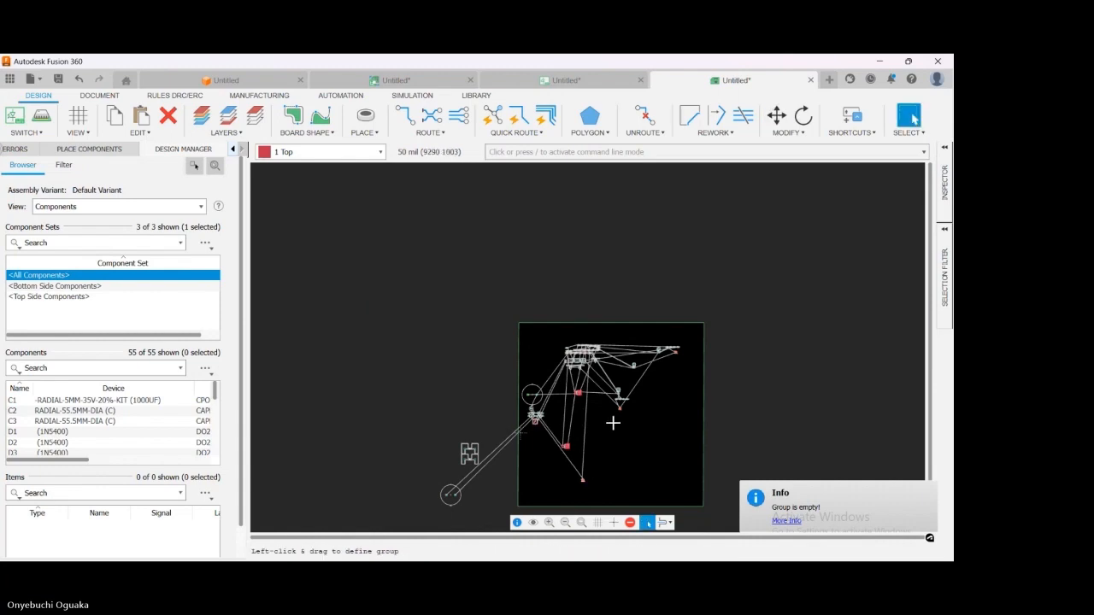
- Check the third charger stage's parts in the schematic and locate its resistors, diodes and VR6 in the board's component cluster
click(556, 86)
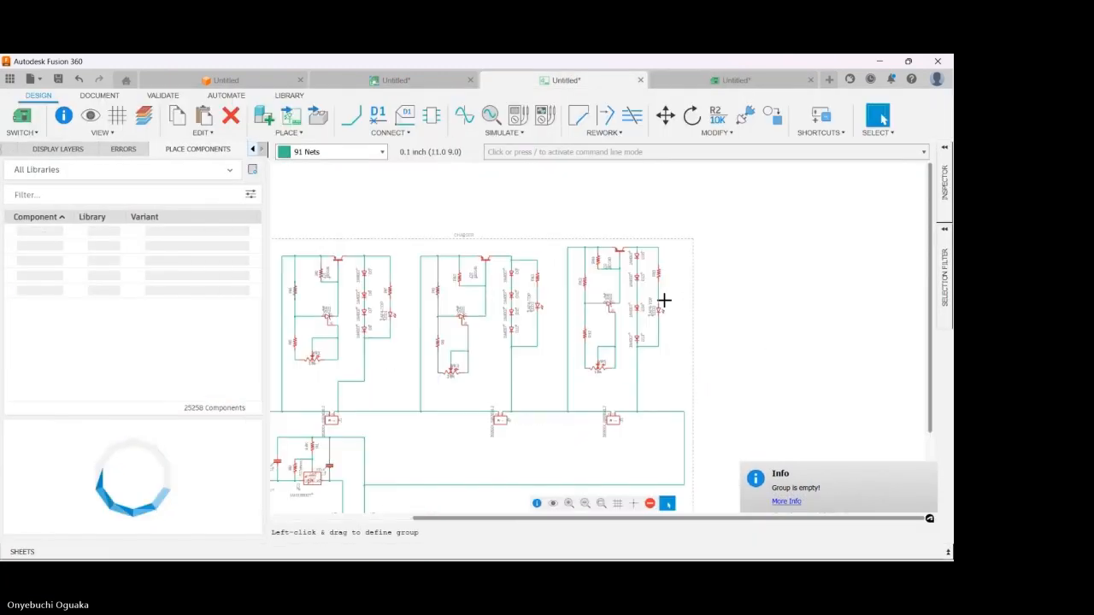
scroll(664, 300, up, 4)
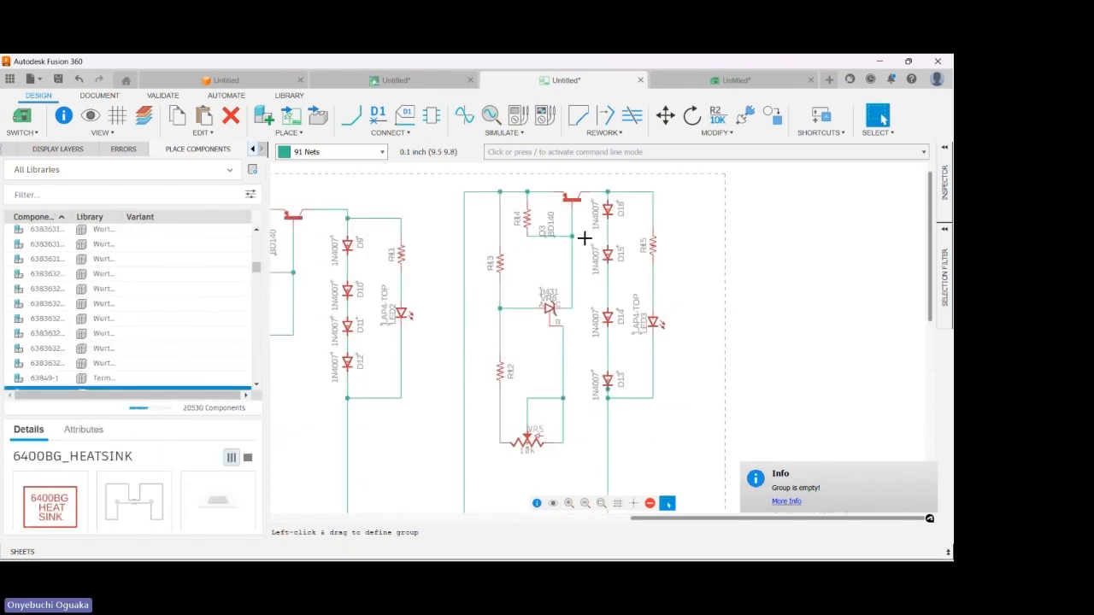
click(737, 80)
scroll(482, 271, down, 4)
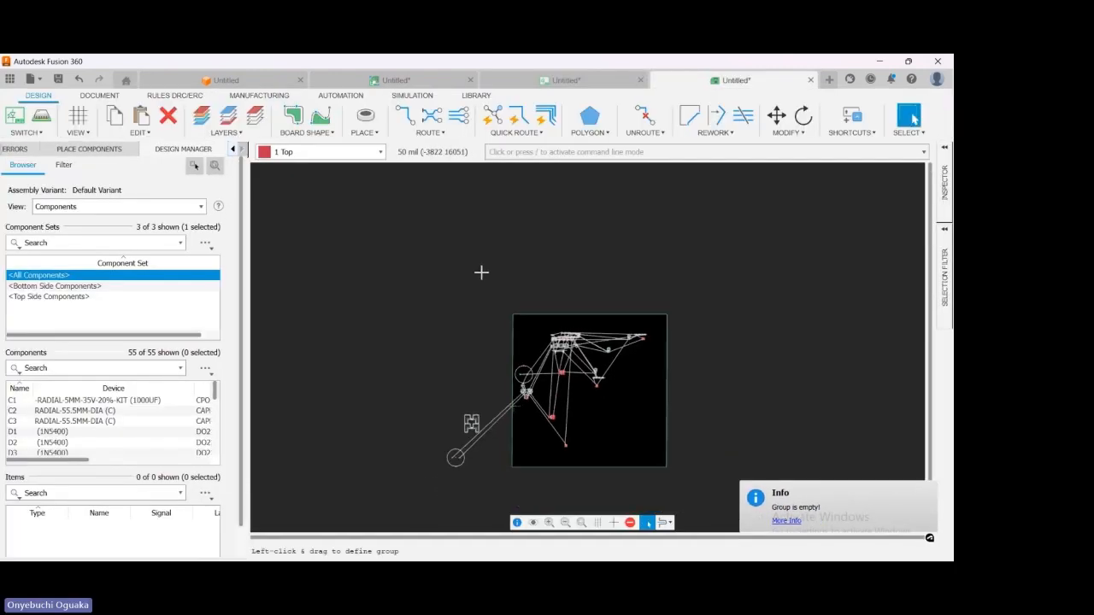
scroll(532, 316, up, 11)
scroll(556, 329, down, 2)
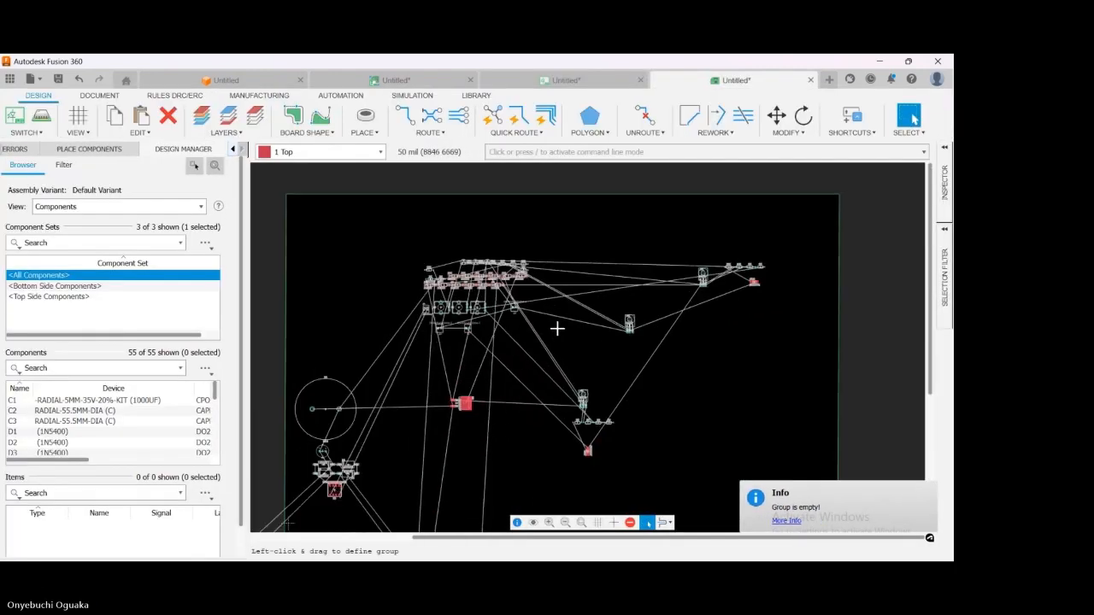
scroll(469, 270, up, 5)
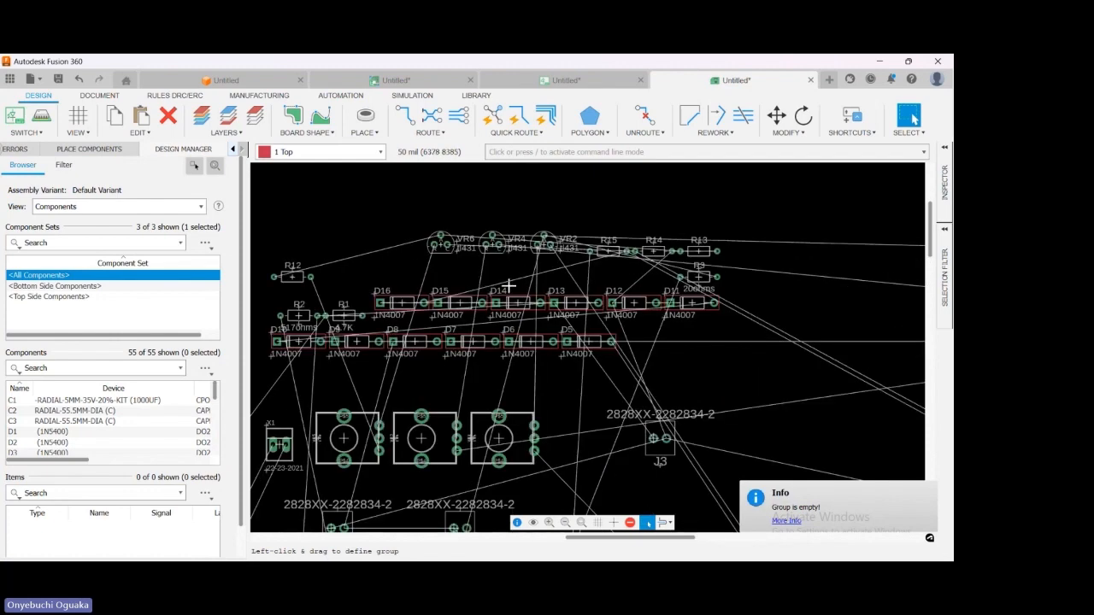
scroll(538, 266, down, 1)
scroll(353, 325, up, 3)
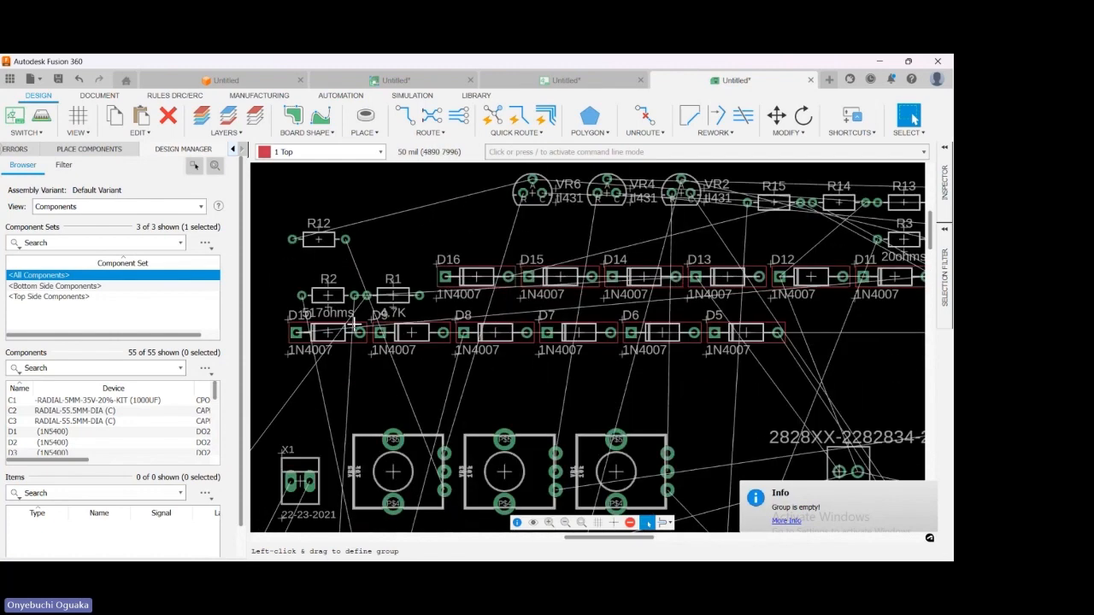
scroll(345, 296, down, 1)
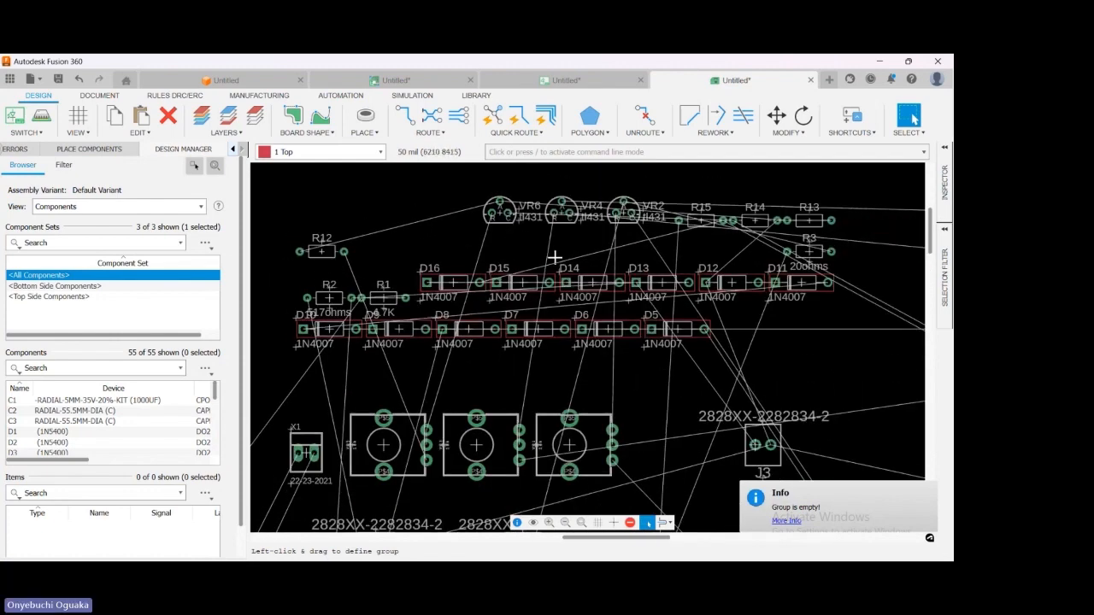
- Move resistors R12, R13, R14 and R15 out of the component cluster to the area just above LED3 near the board's lower edge
click(322, 252)
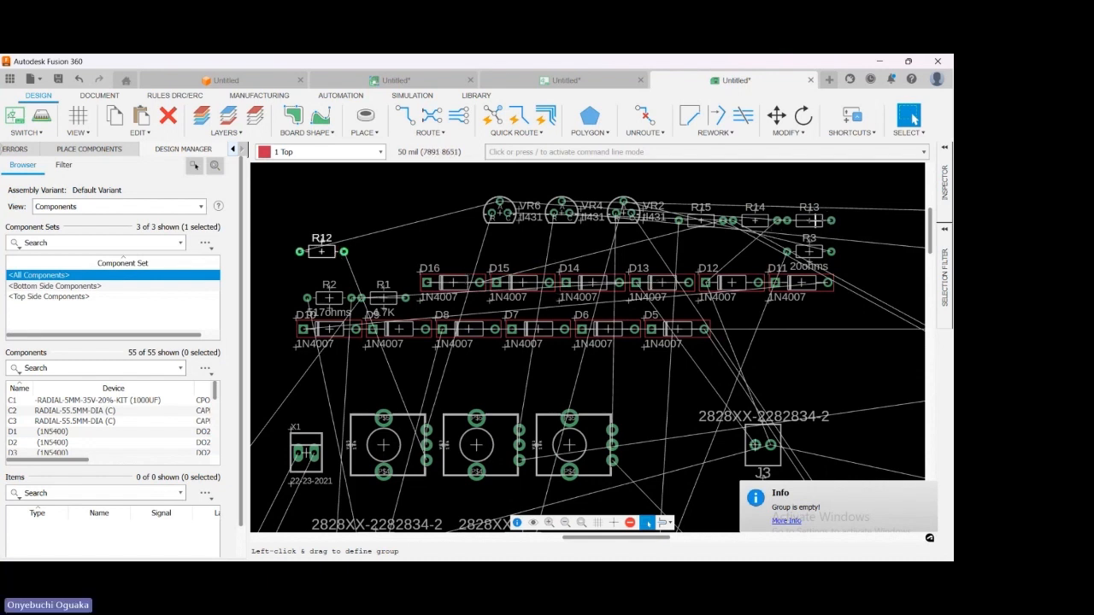
click(811, 221)
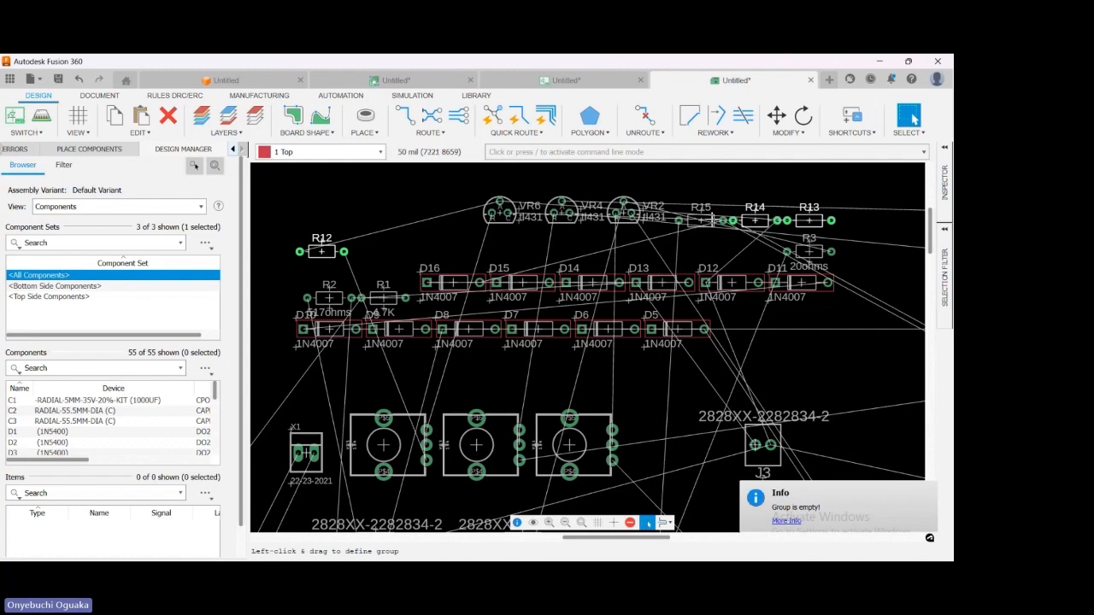
scroll(654, 211, down, 3)
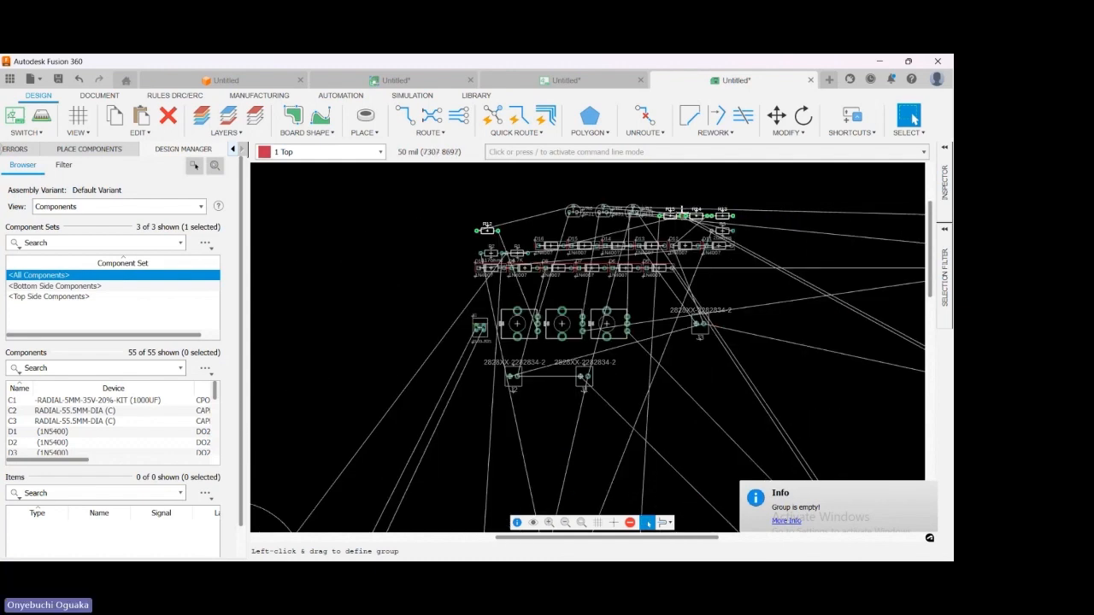
drag(694, 217, 399, 217)
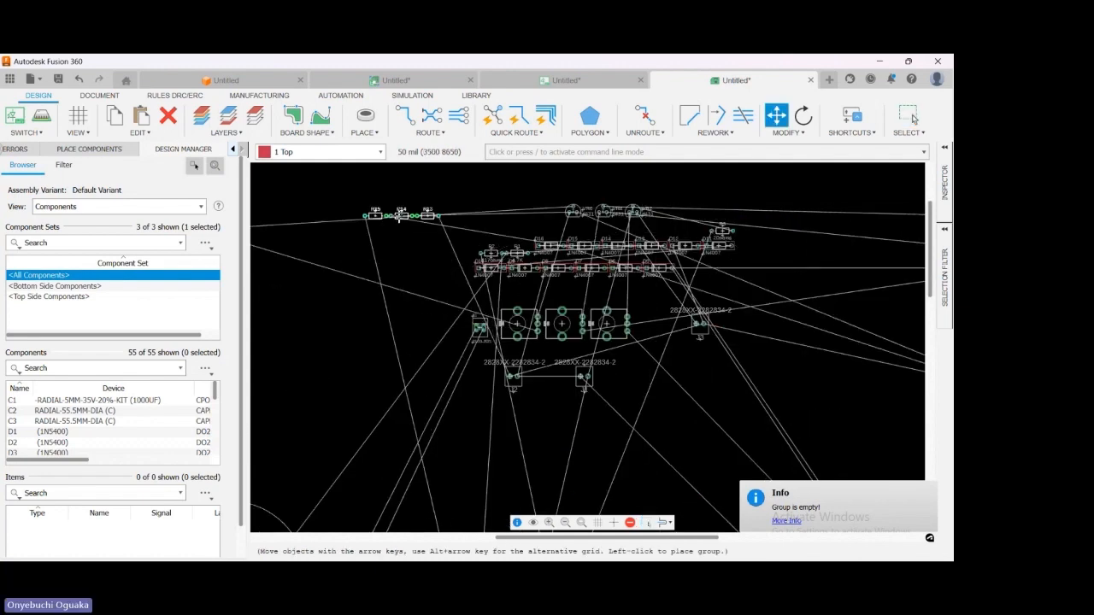
scroll(497, 189, down, 5)
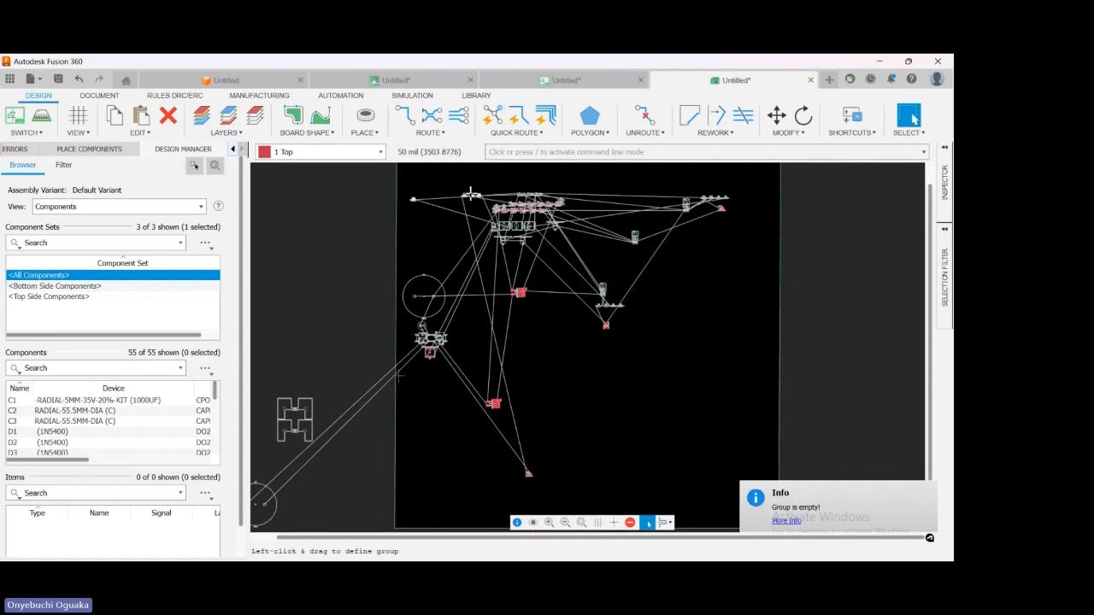
drag(471, 197, 523, 452)
scroll(545, 455, down, 2)
scroll(528, 475, up, 5)
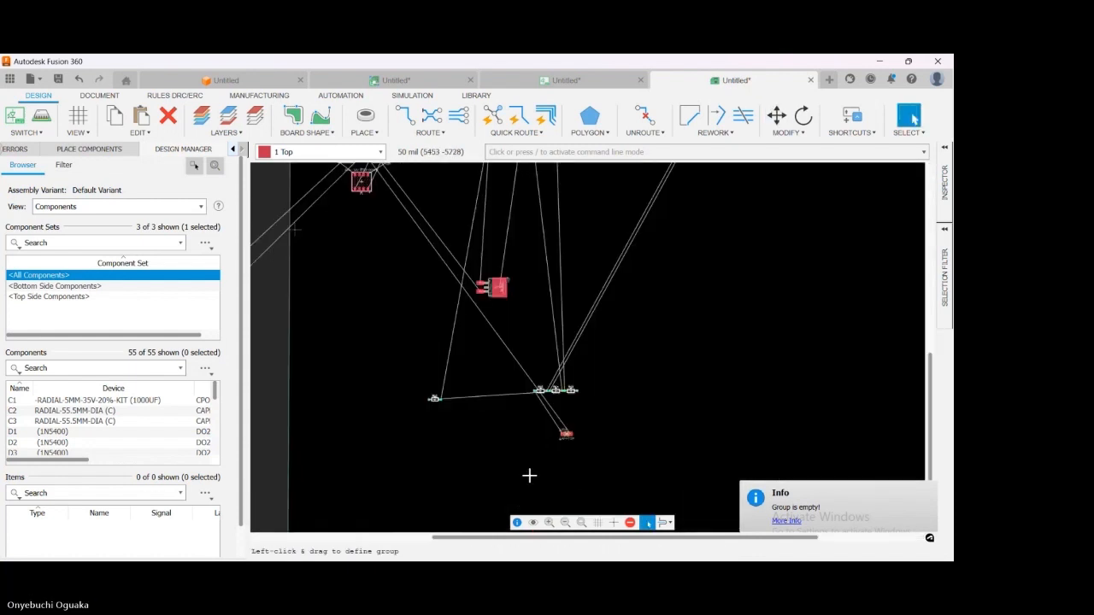
- Place R12 directly beside R15 so that R12, R15, R14 and R13 form one row above LED3
scroll(550, 396, up, 5)
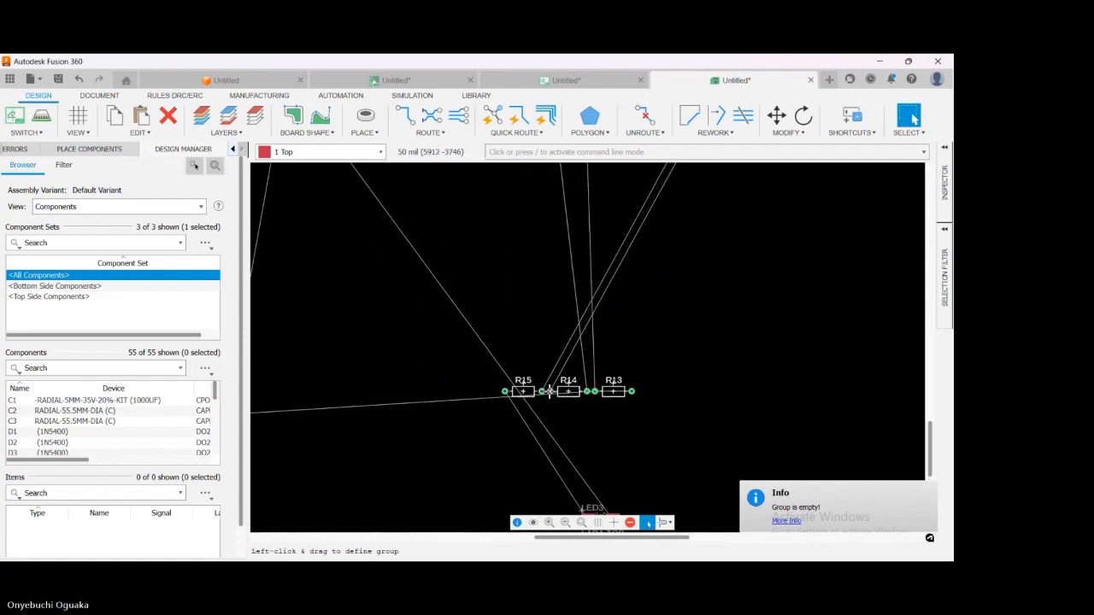
scroll(409, 395, down, 3)
drag(383, 403, 512, 391)
key(Escape)
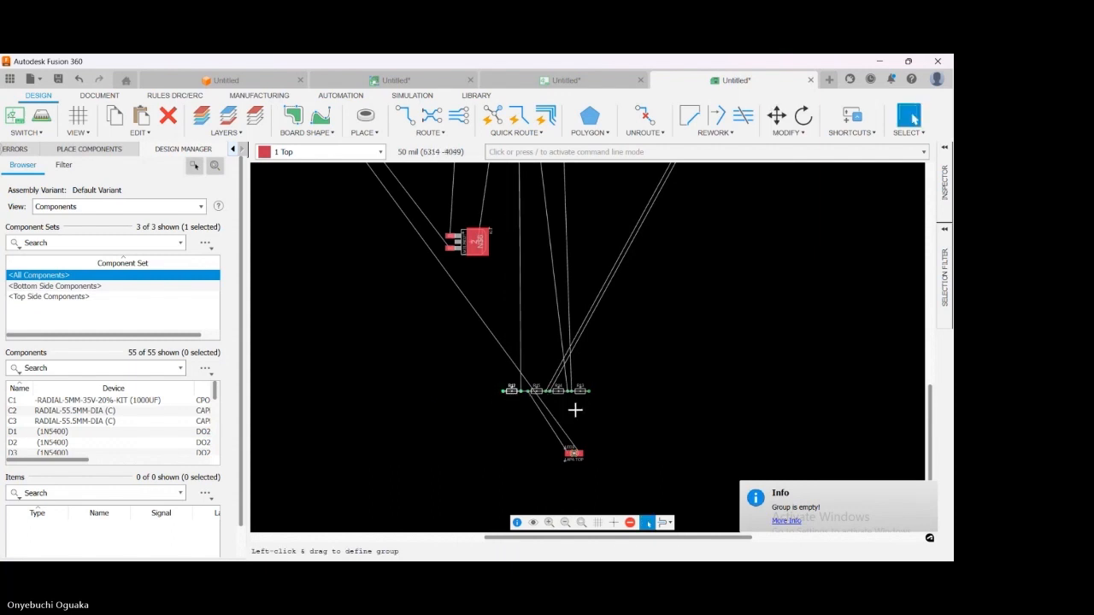
- Turn the R12 to R15 resistor row into a vertical column and place it to the right of LED3
scroll(475, 430, up, 5)
scroll(552, 404, up, 2)
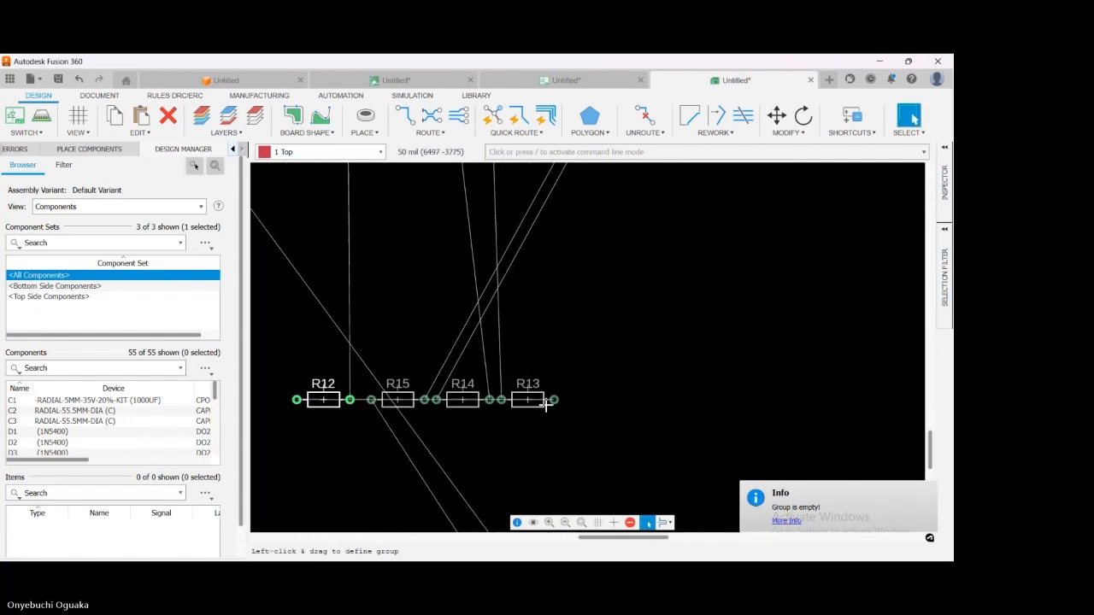
drag(272, 344, 652, 448)
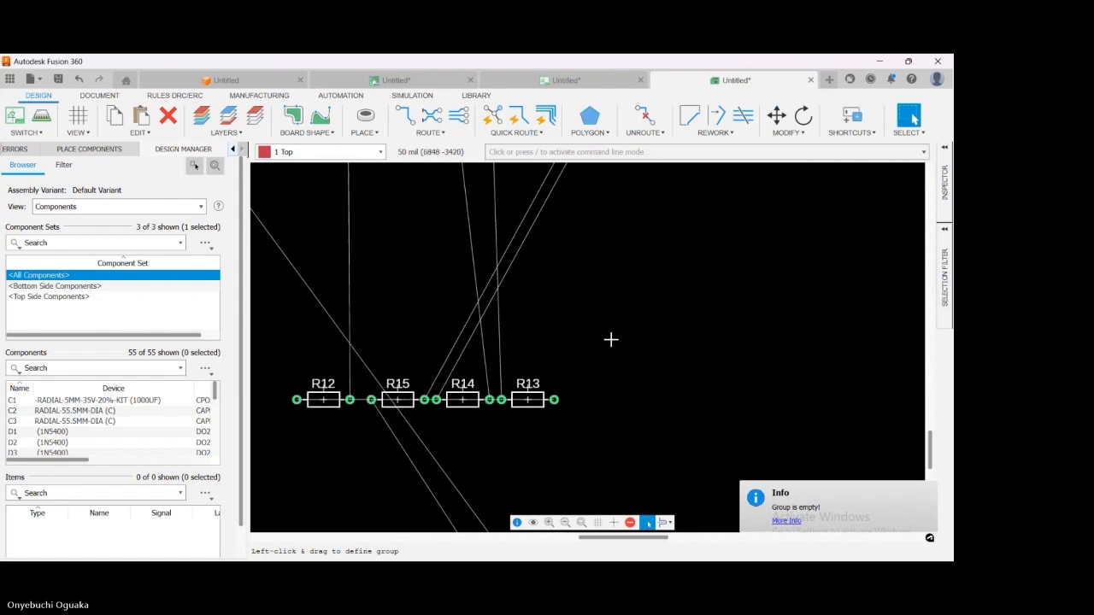
scroll(577, 317, down, 3)
scroll(459, 369, down, 3)
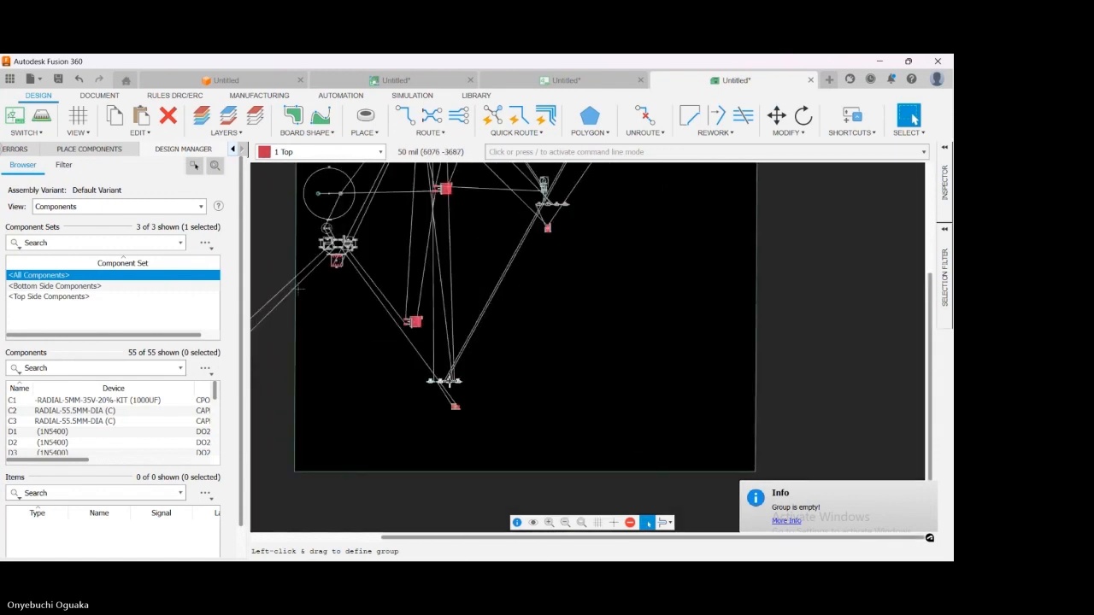
key(m)
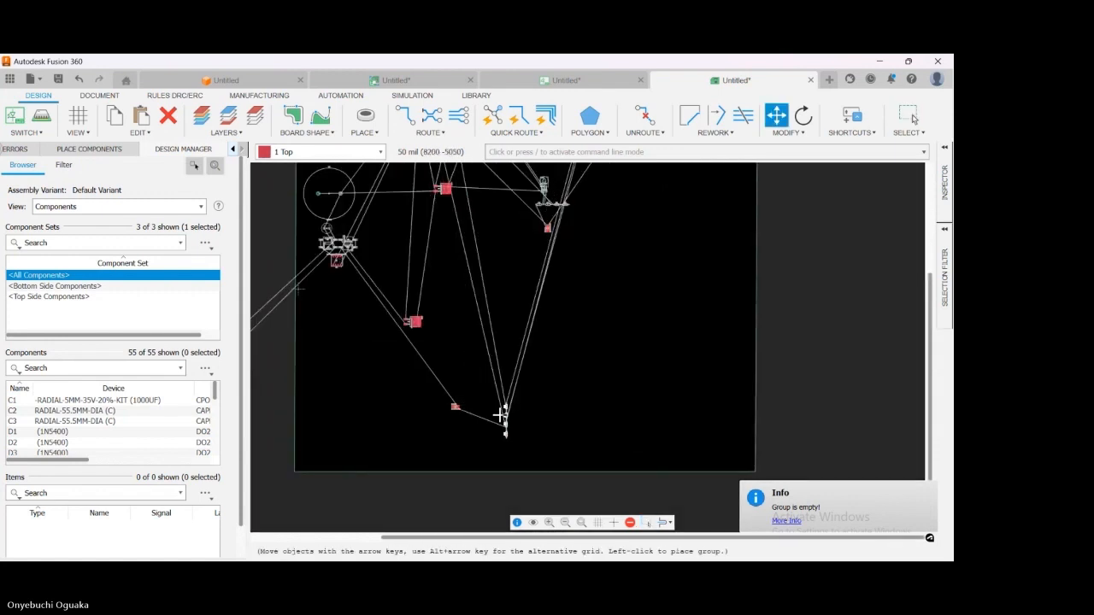
click(483, 415)
key(Escape)
scroll(454, 409, up, 3)
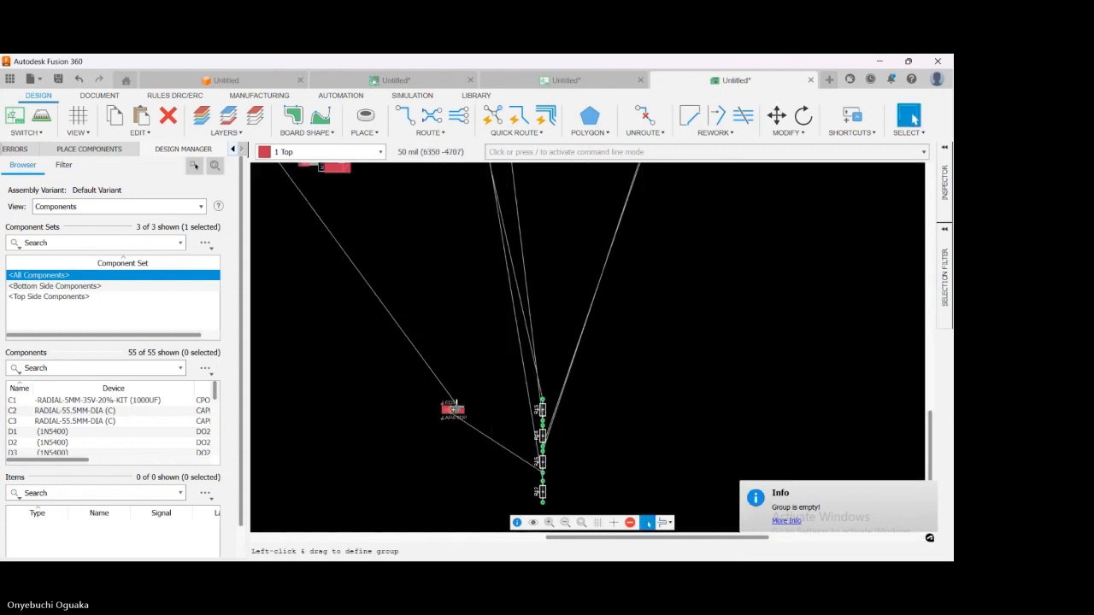
- Move transistor Q3 (BD140) down to just above LED3 and the R12 to R15 column
scroll(454, 410, down, 6)
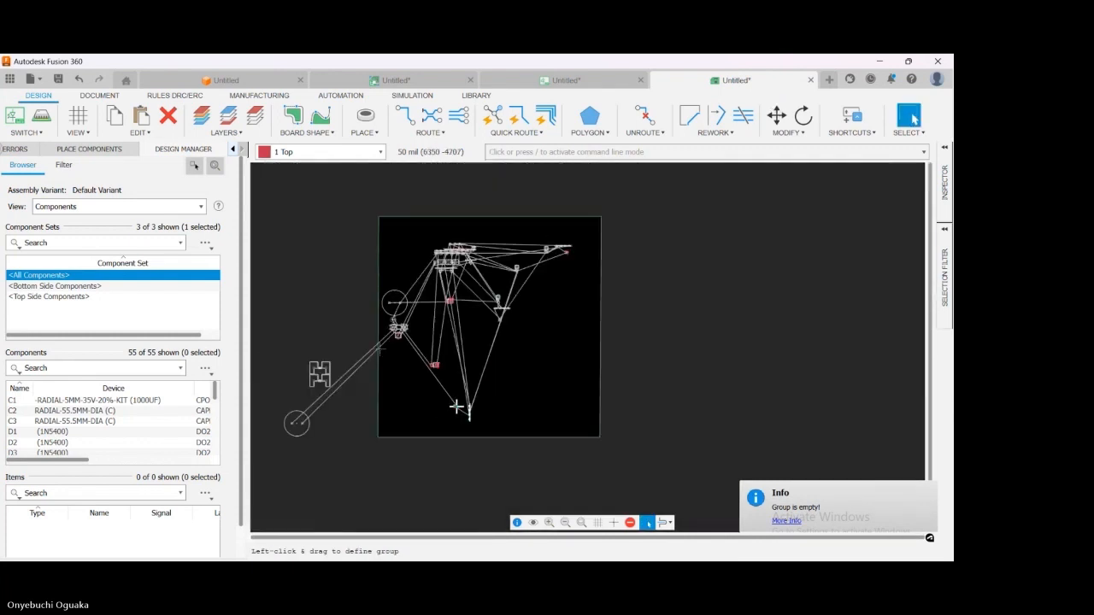
scroll(500, 301, up, 5)
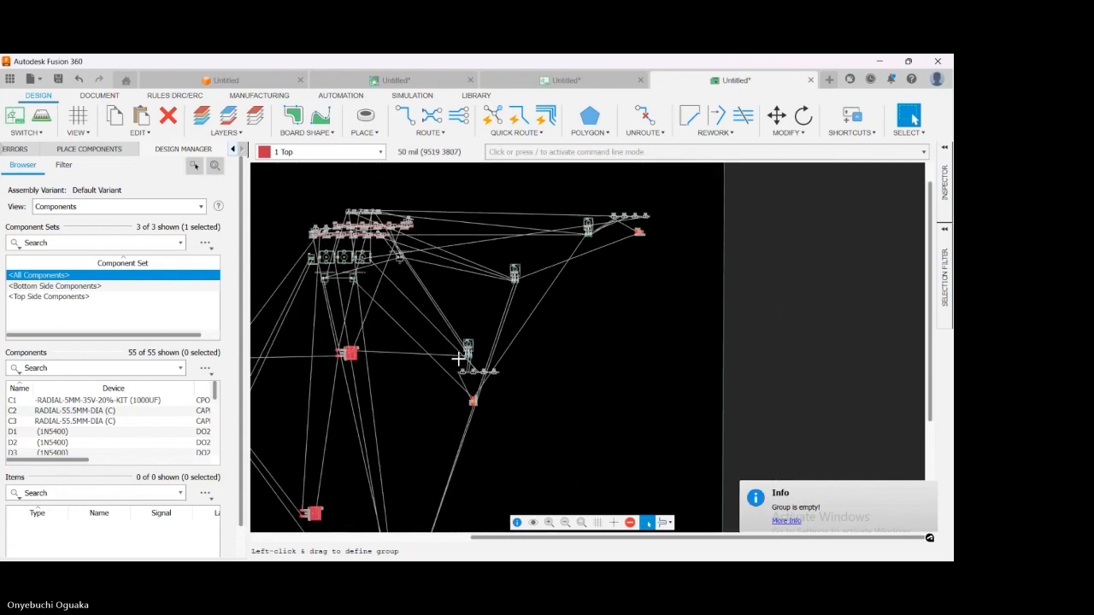
scroll(536, 274, up, 5)
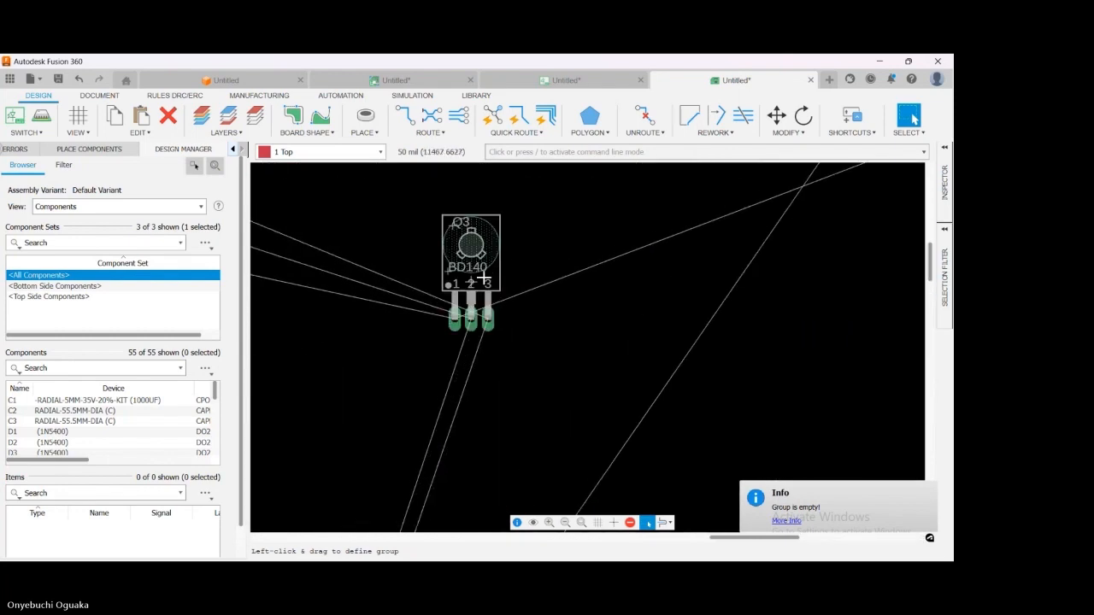
drag(463, 301, 427, 364)
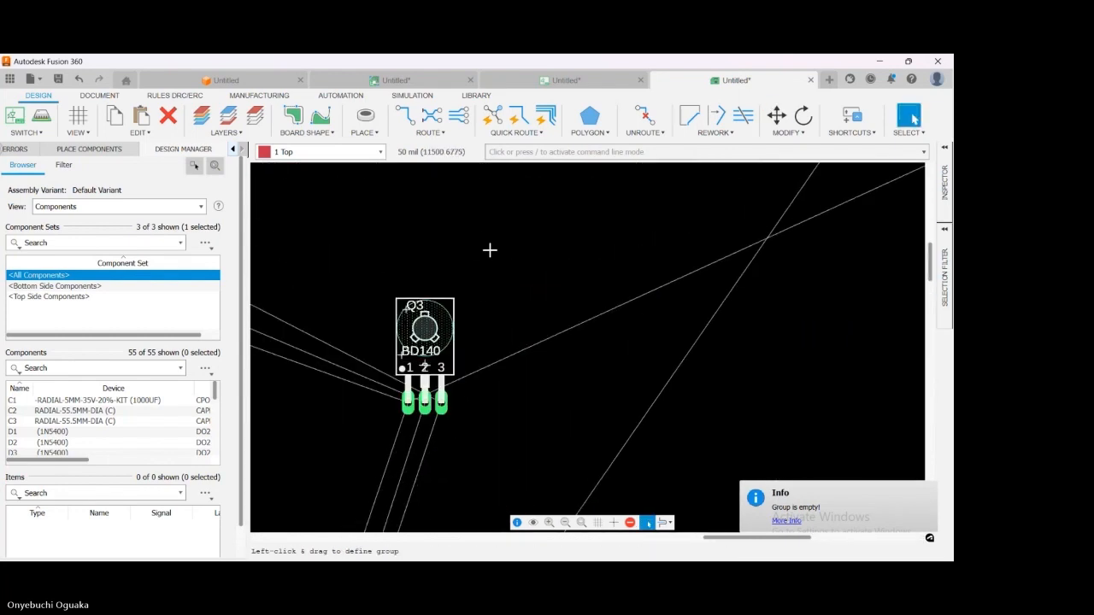
scroll(479, 237, down, 7)
click(472, 248)
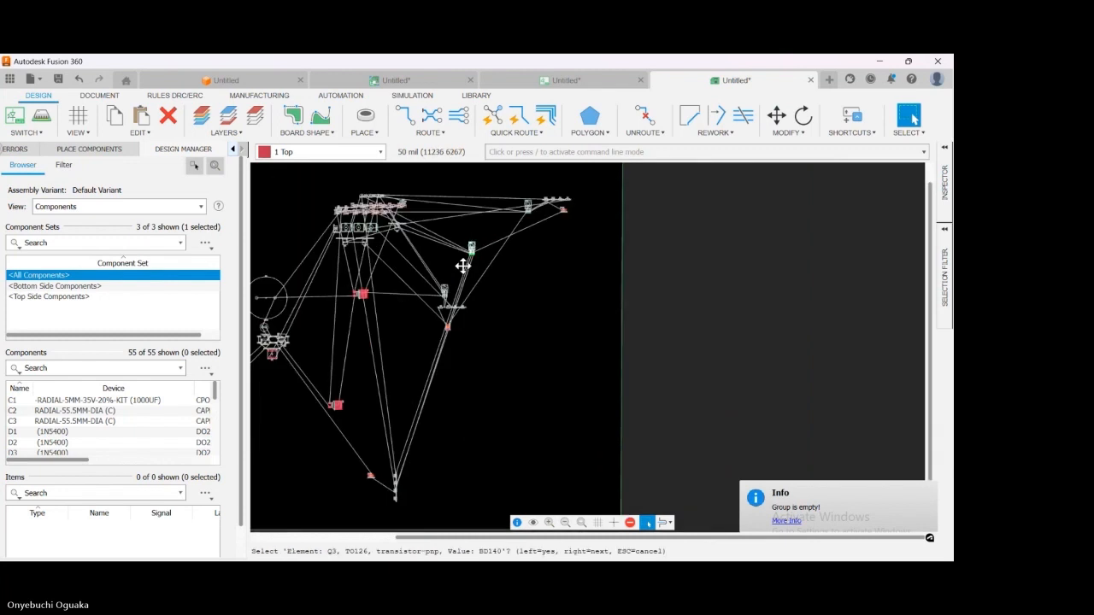
click(463, 266)
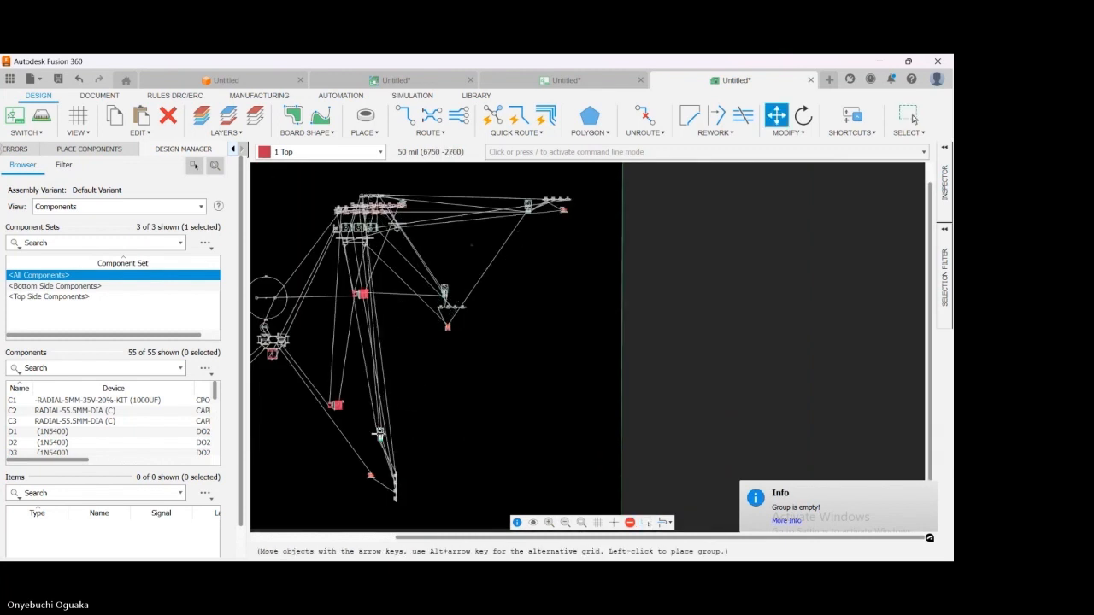
click(374, 436)
key(Escape)
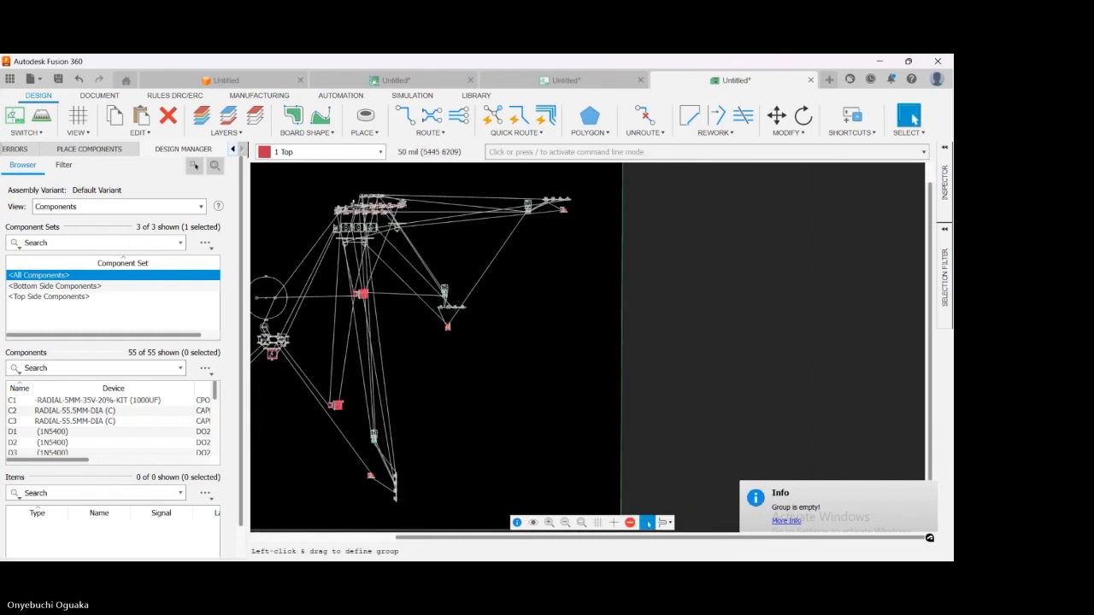
- Check in the schematic which of the regulators VR2, VR4 and VR6 belongs to each charger stage
scroll(363, 293, up, 5)
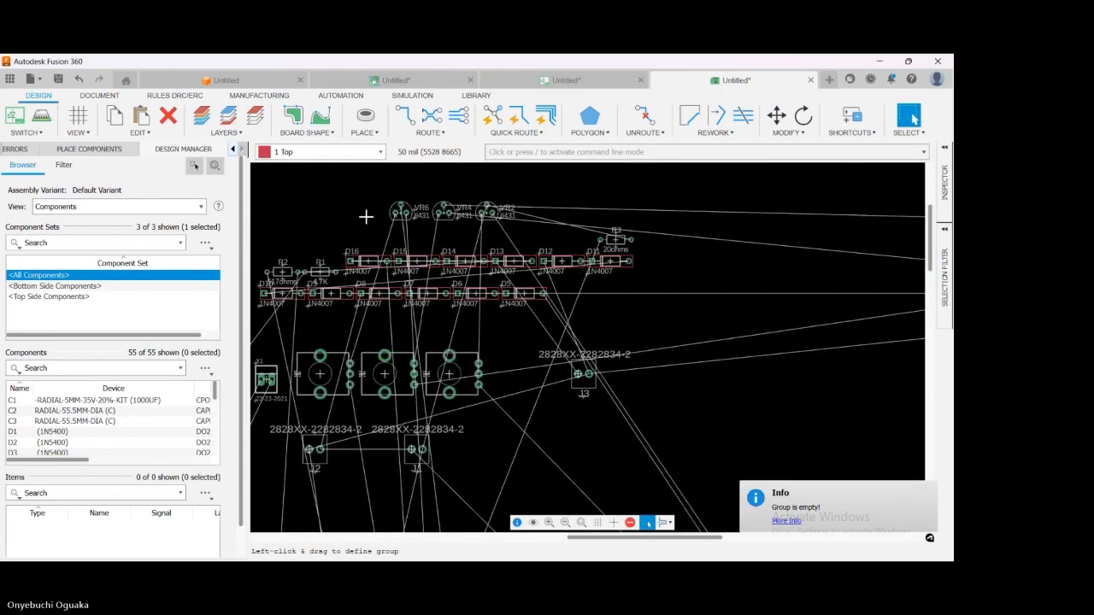
scroll(553, 232, down, 2)
scroll(462, 234, up, 3)
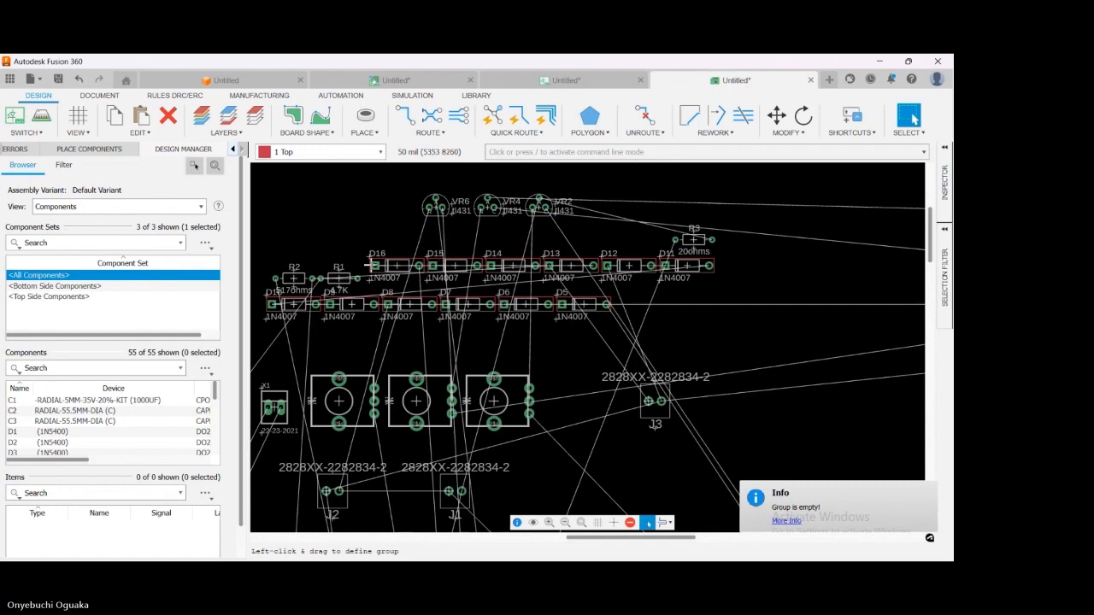
click(564, 80)
scroll(580, 270, down, 7)
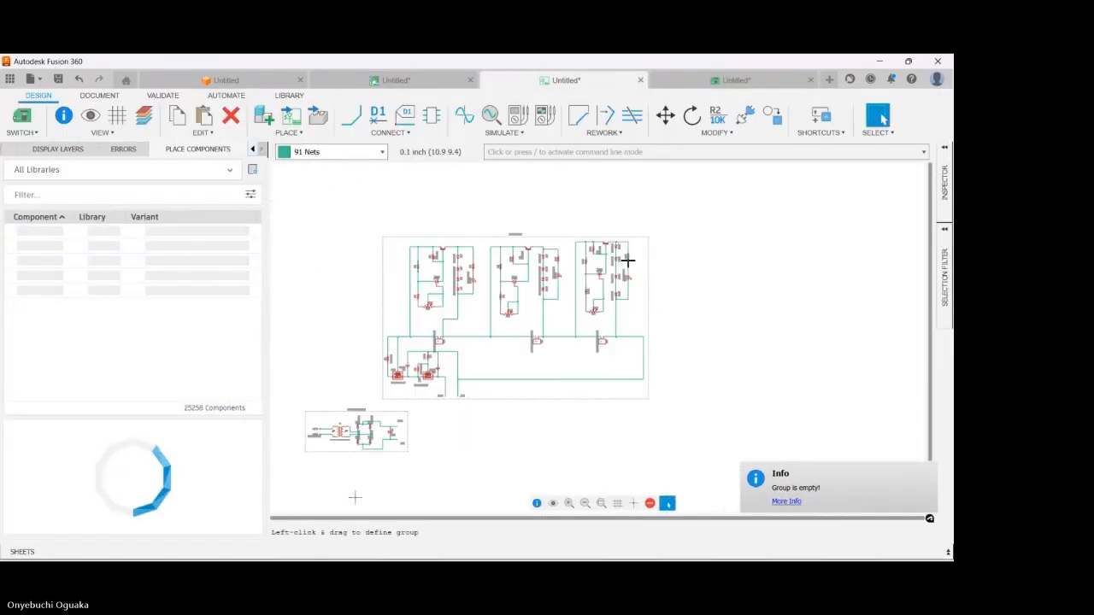
scroll(450, 287, up, 3)
scroll(451, 286, up, 4)
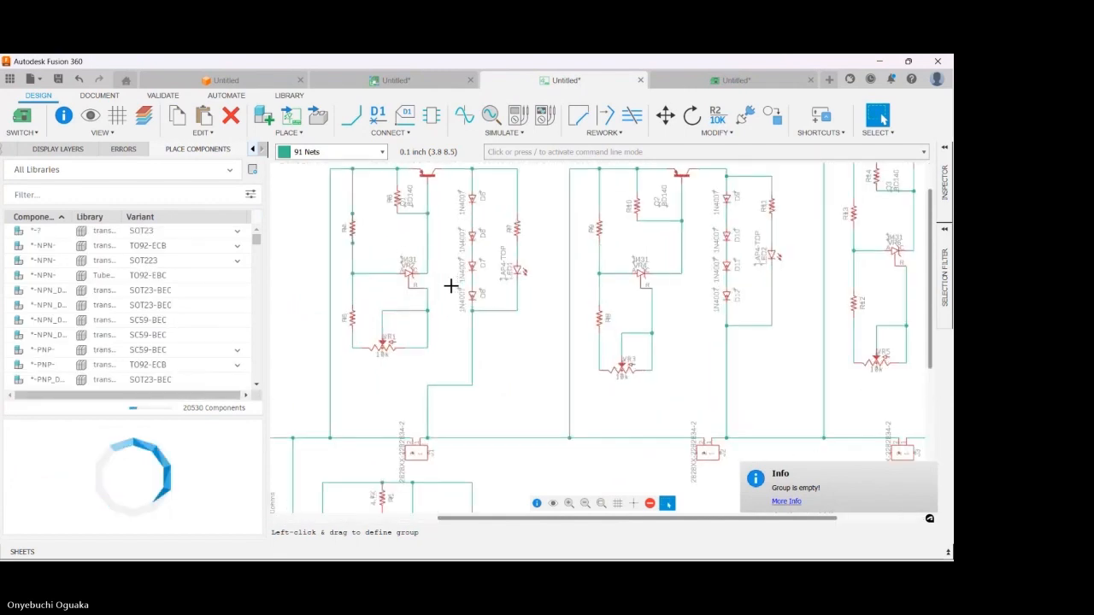
scroll(386, 342, down, 2)
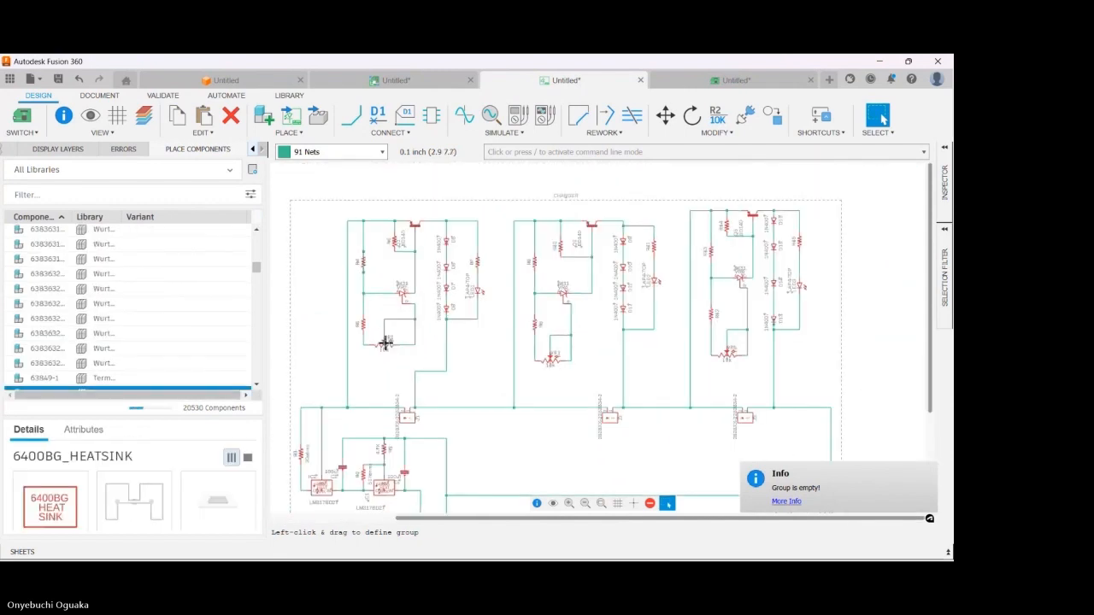
scroll(472, 244, up, 4)
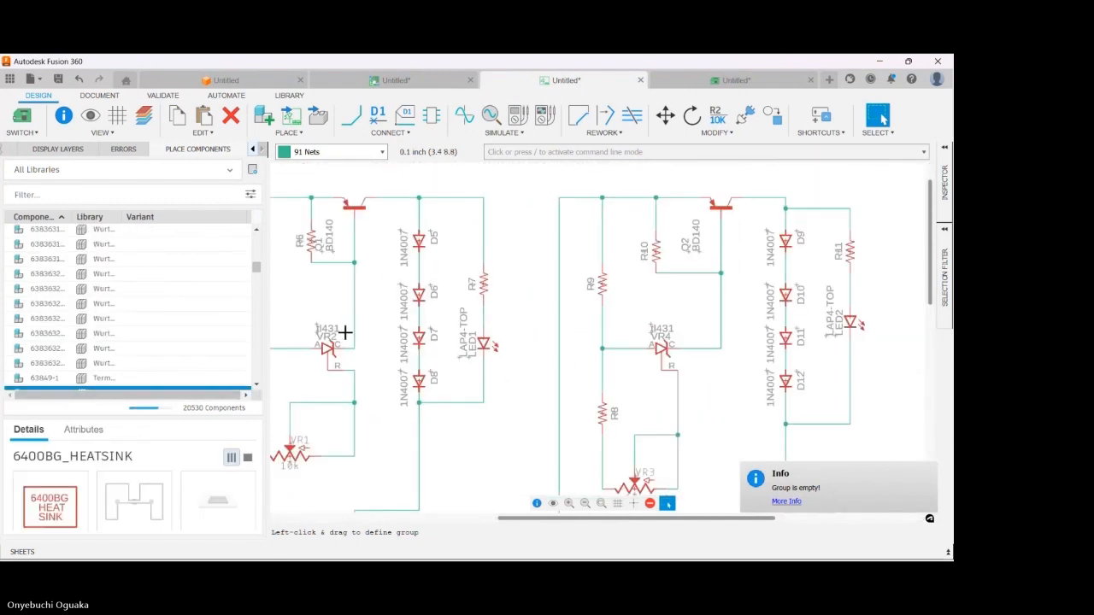
scroll(323, 342, down, 3)
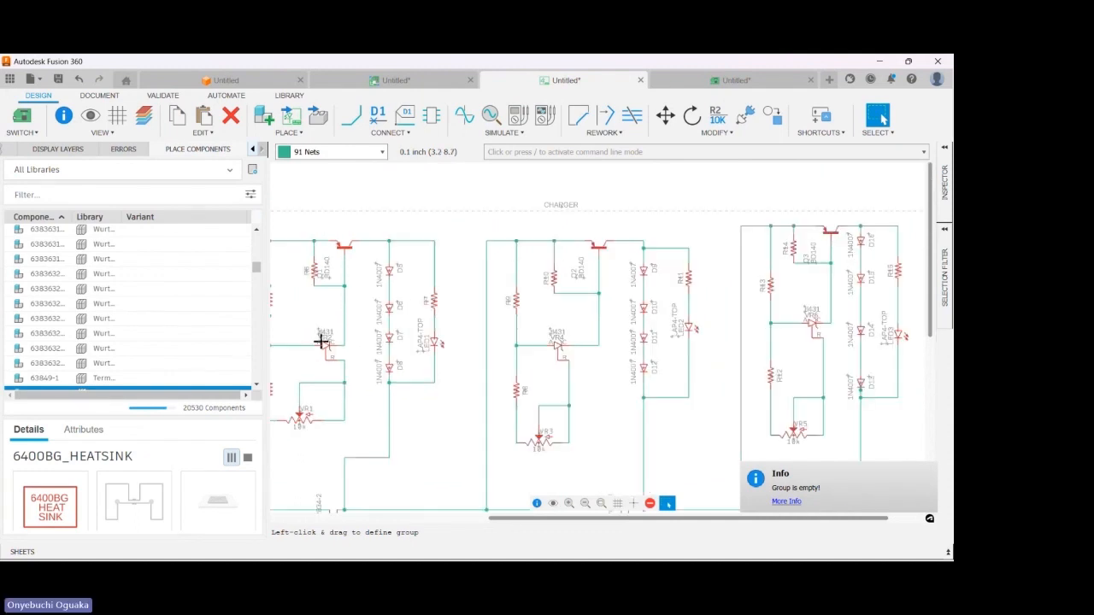
scroll(318, 342, up, 1)
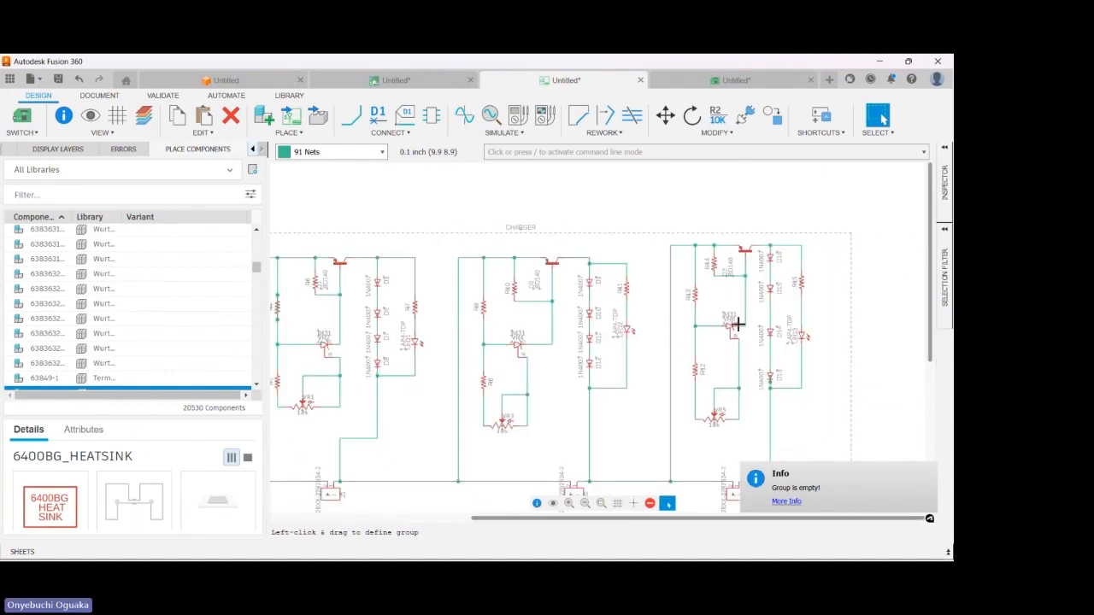
scroll(734, 319, up, 1)
scroll(733, 321, down, 5)
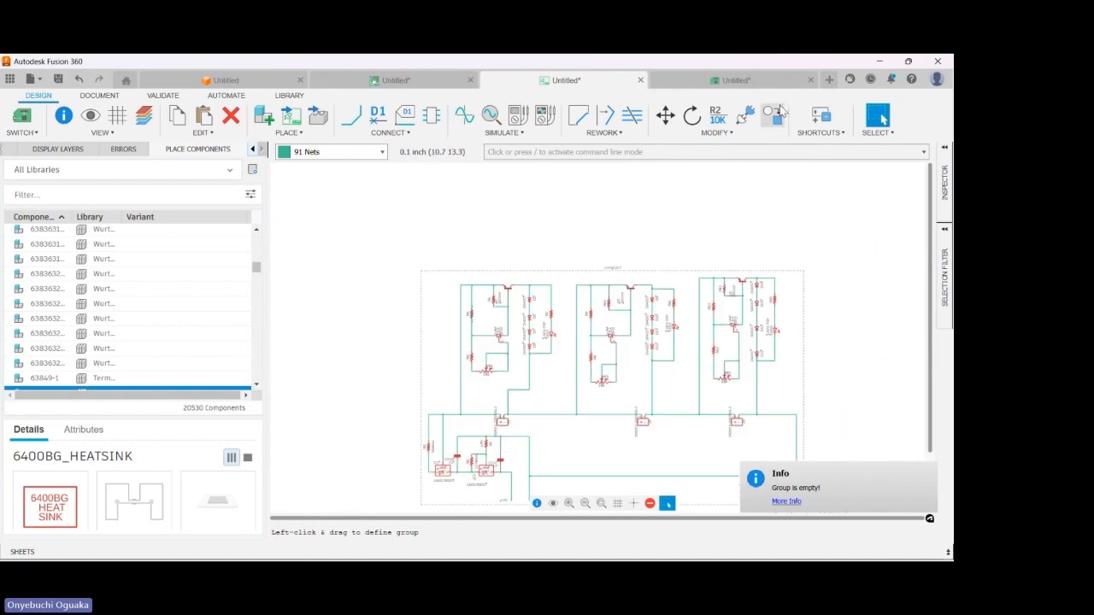
click(737, 80)
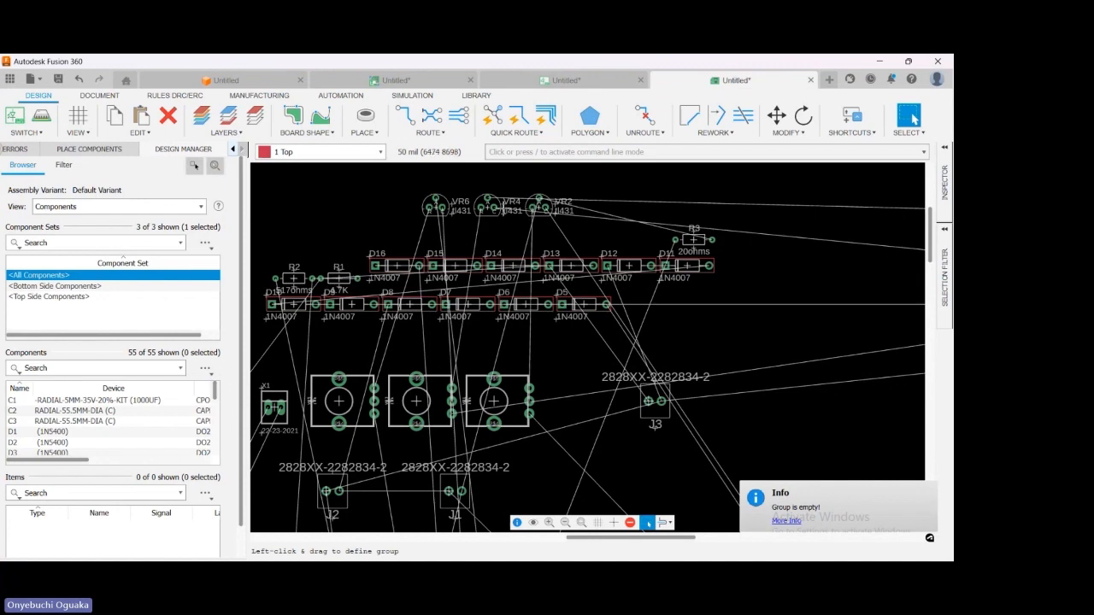
- Move regulator VR2 out of the component cluster to just below the R4 end of the resistor row beside Q1
scroll(462, 231, down, 5)
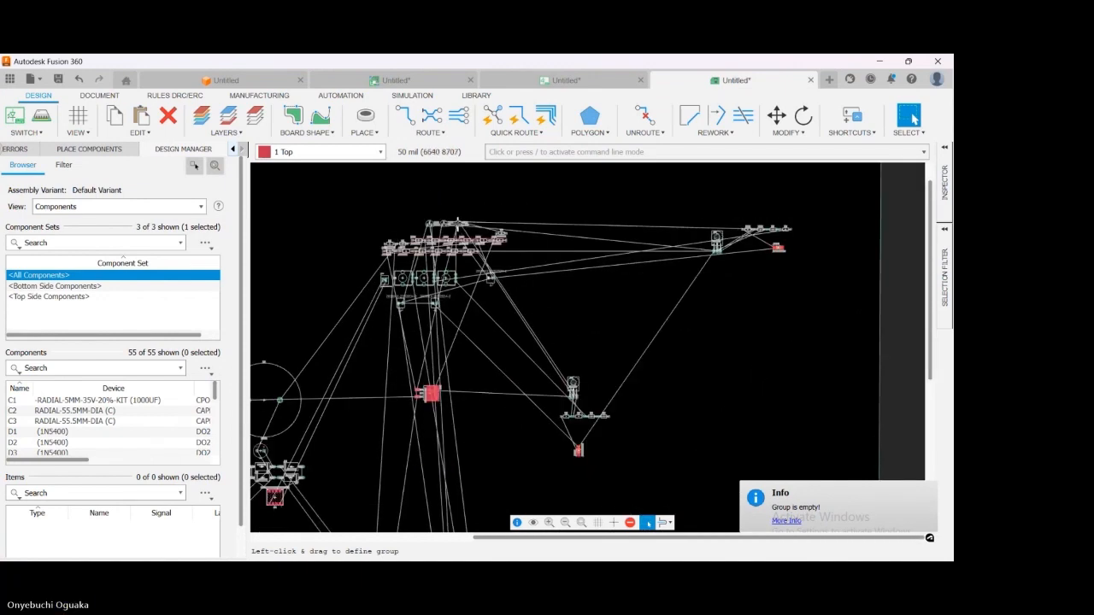
key(m)
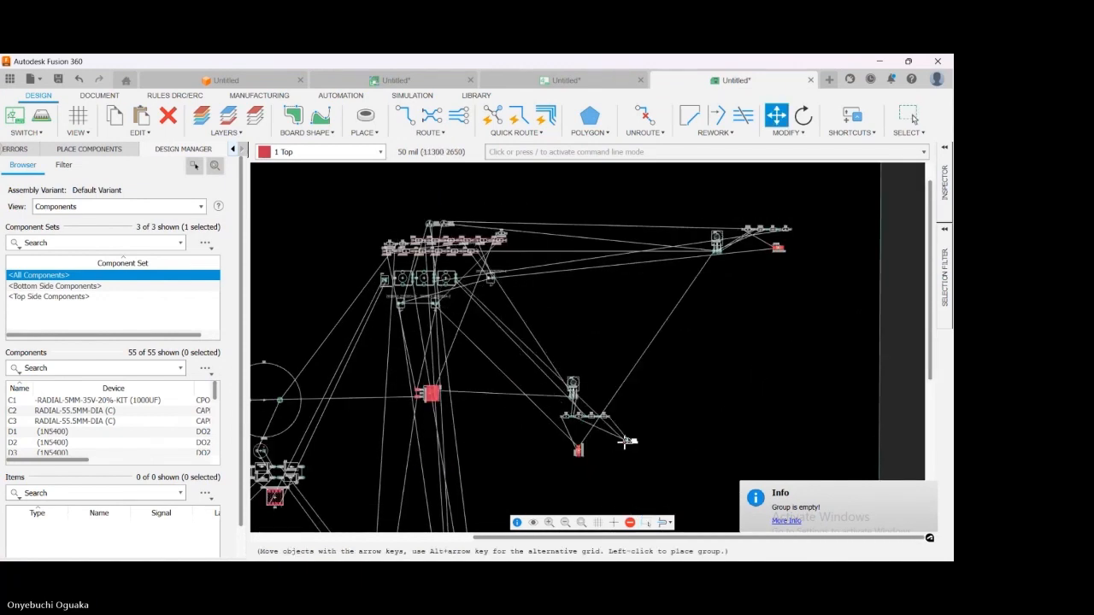
key(Escape)
scroll(595, 417, up, 5)
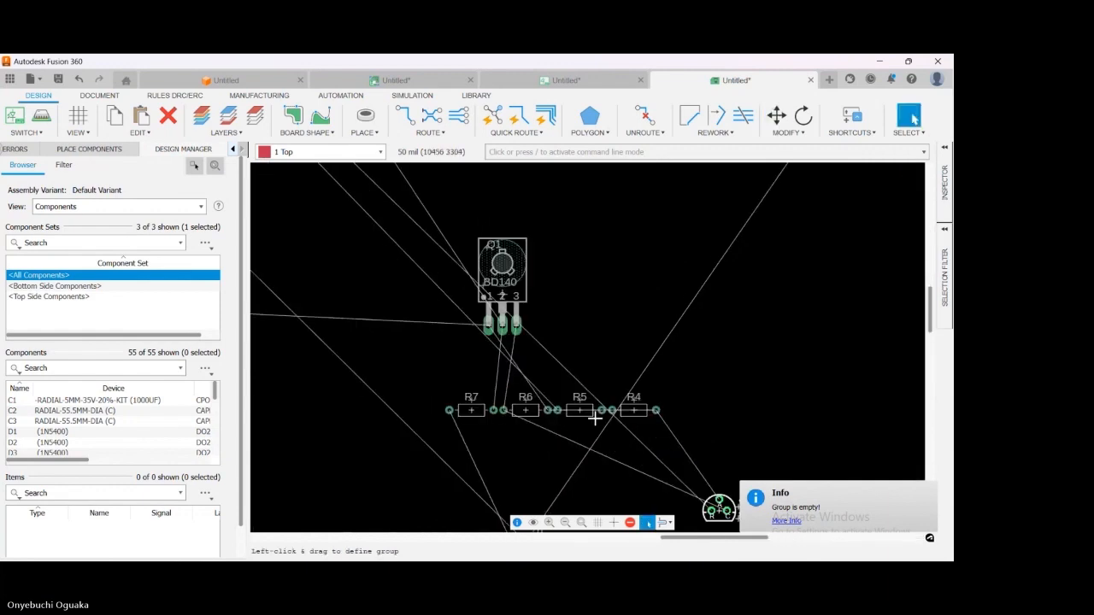
scroll(466, 373, down, 5)
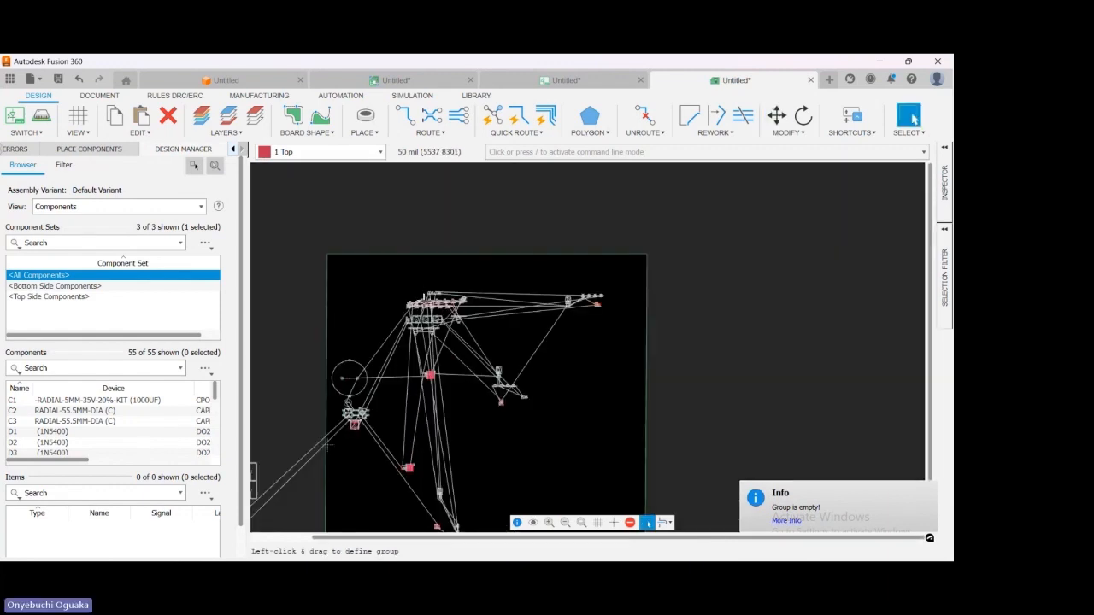
scroll(427, 299, up, 5)
scroll(428, 299, up, 3)
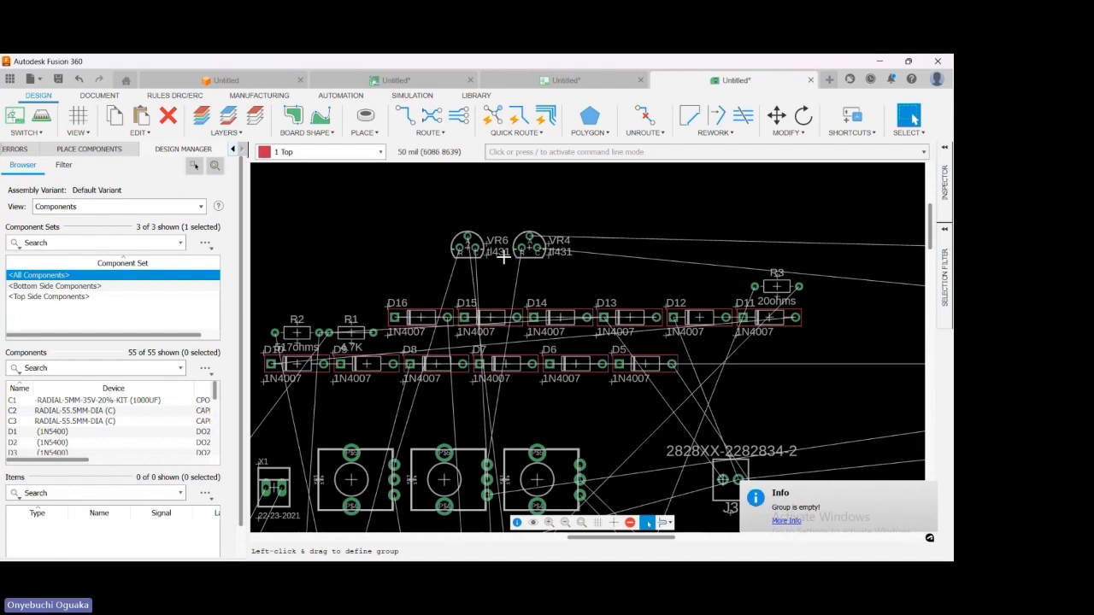
- Move regulator VR4 to the far end of the resistor row in the upper-right charger stage
scroll(503, 259, down, 5)
scroll(427, 282, up, 2)
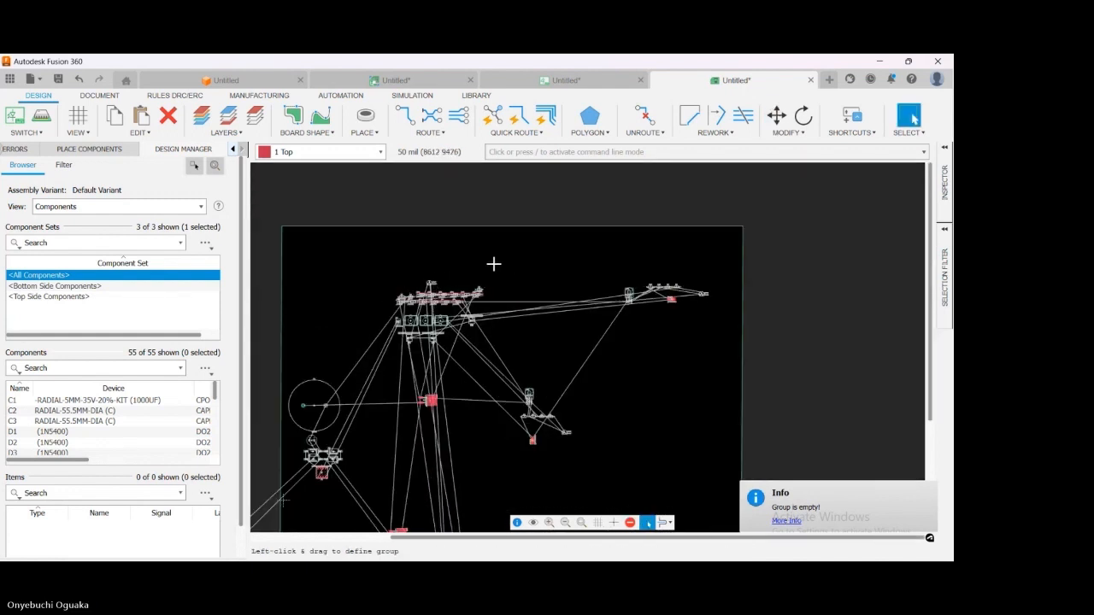
scroll(416, 237, down, 2)
scroll(416, 236, down, 1)
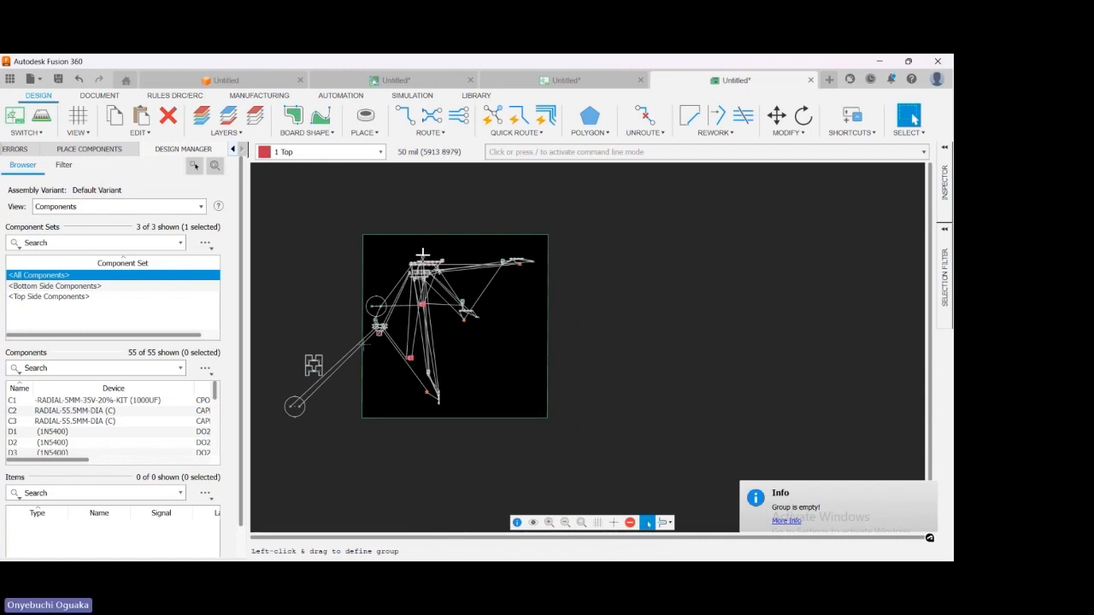
key(m)
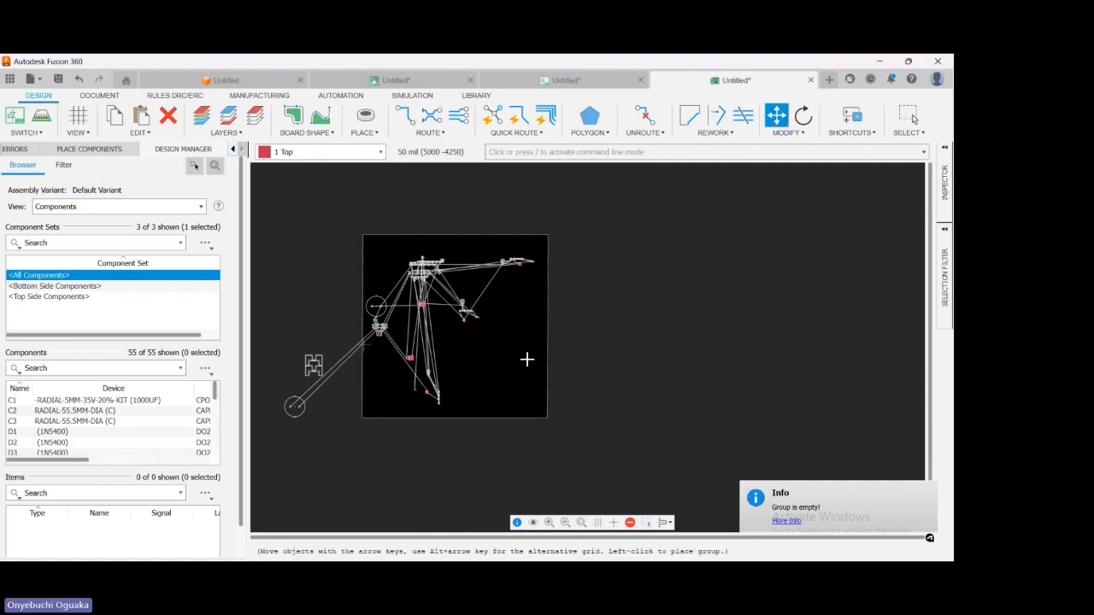
key(Escape)
scroll(416, 390, up, 6)
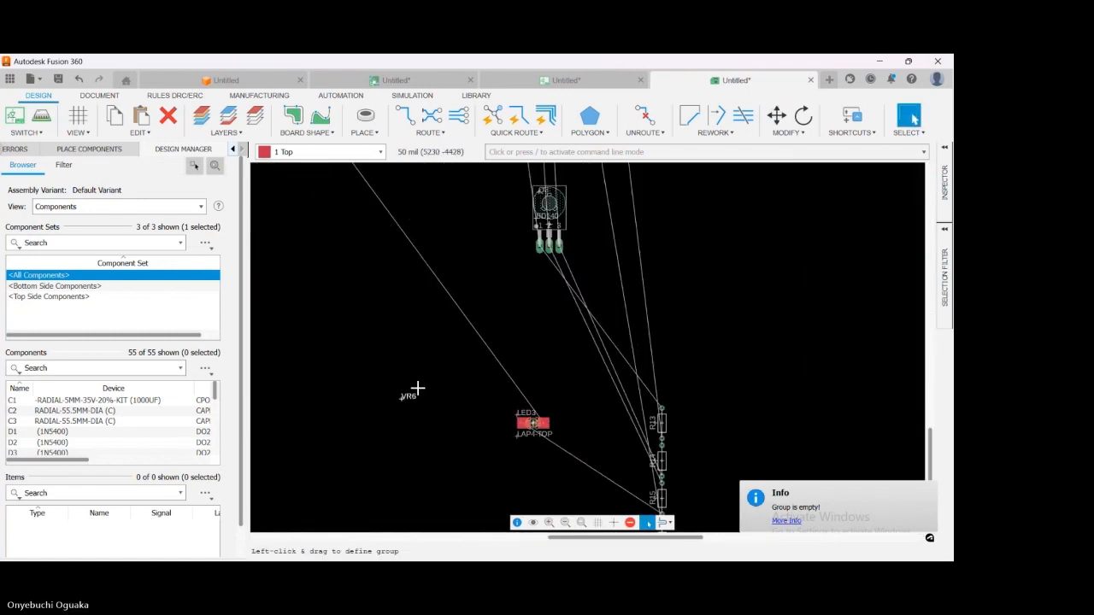
scroll(442, 412, down, 8)
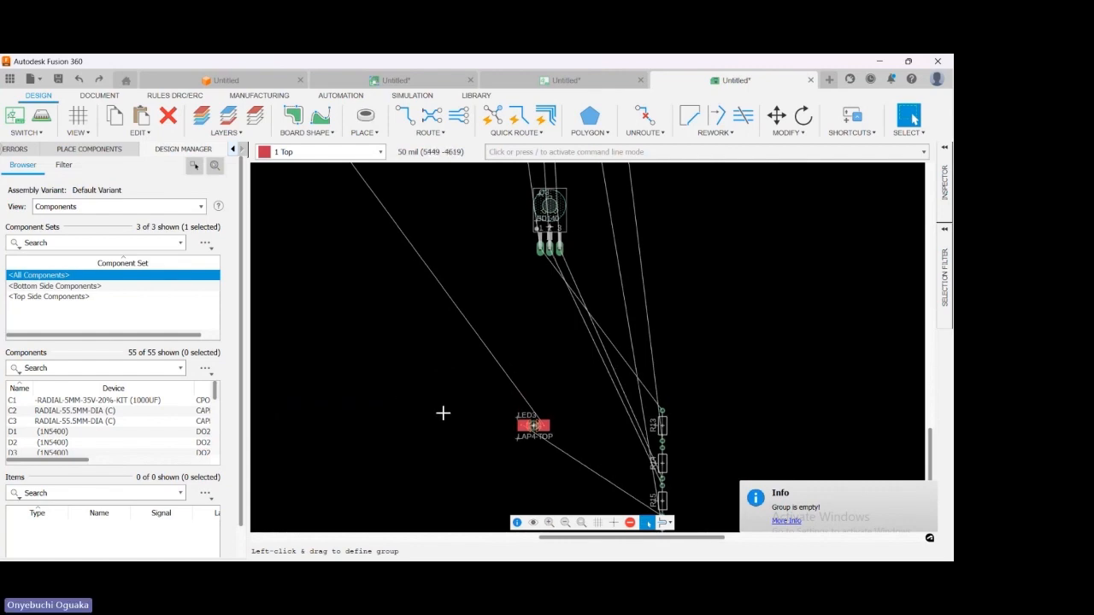
scroll(450, 230, up, 8)
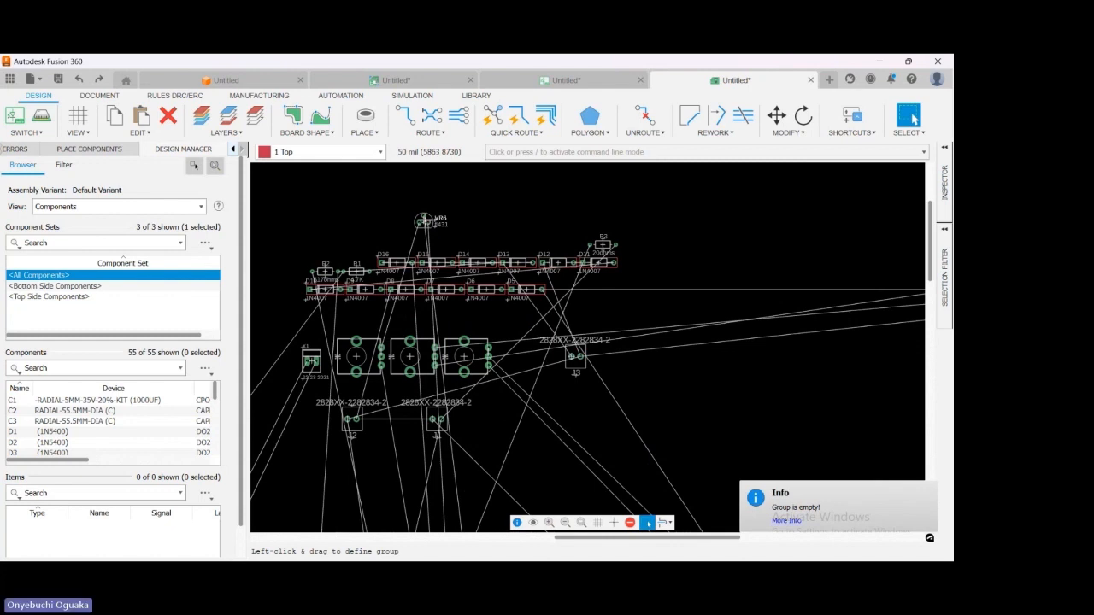
- Move regulator VR6 out of the component cluster down to the left of transistor Q3, above LED3
drag(424, 223, 384, 436)
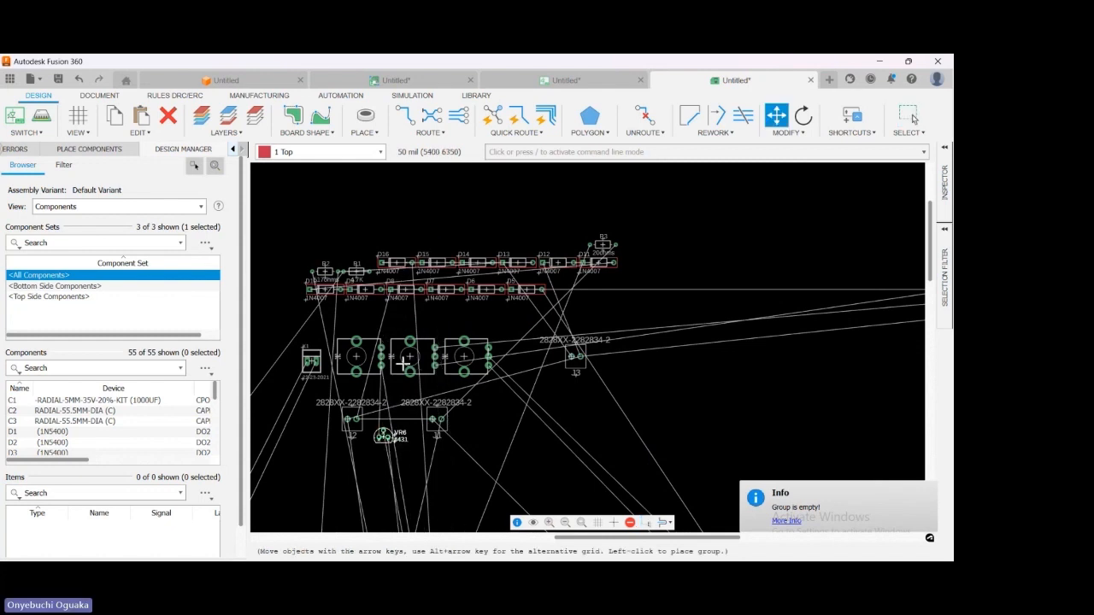
scroll(403, 352, down, 8)
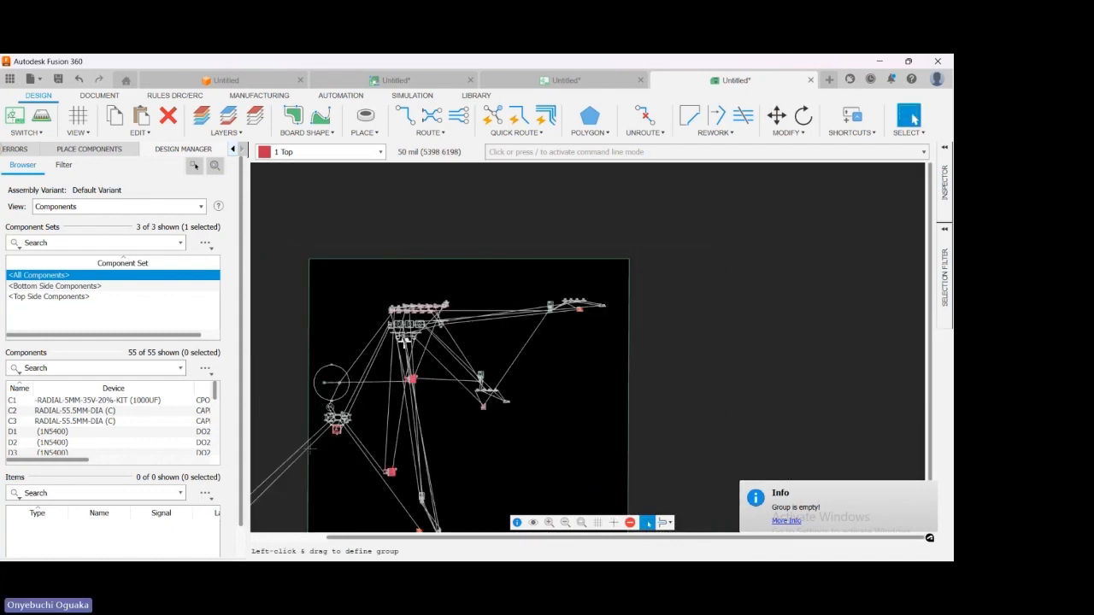
drag(403, 341, 385, 420)
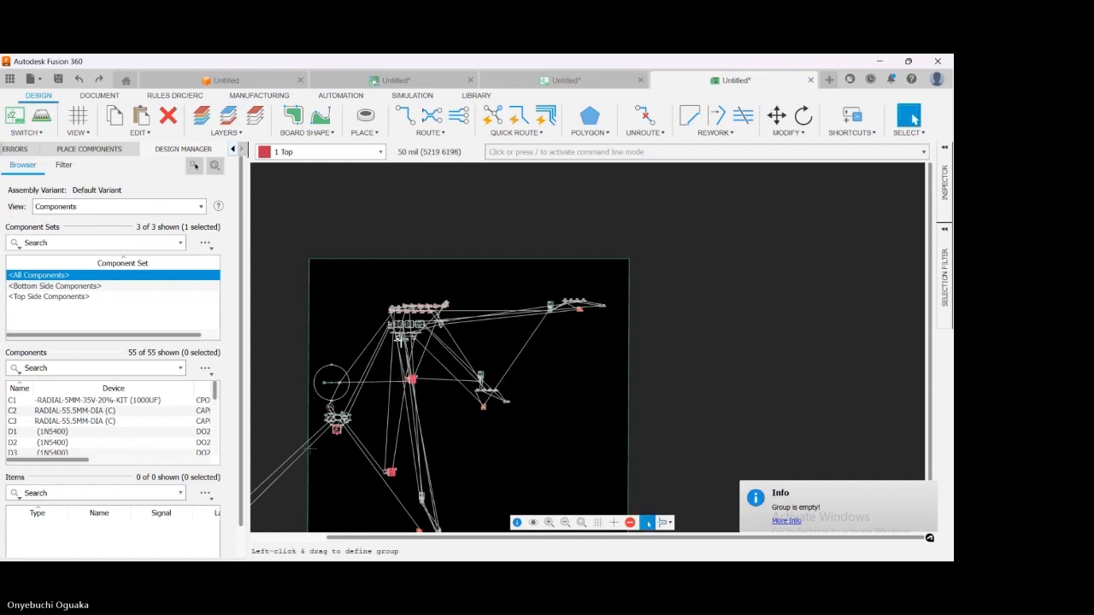
click(405, 338)
drag(403, 349, 390, 416)
key(Escape)
scroll(404, 342, up, 5)
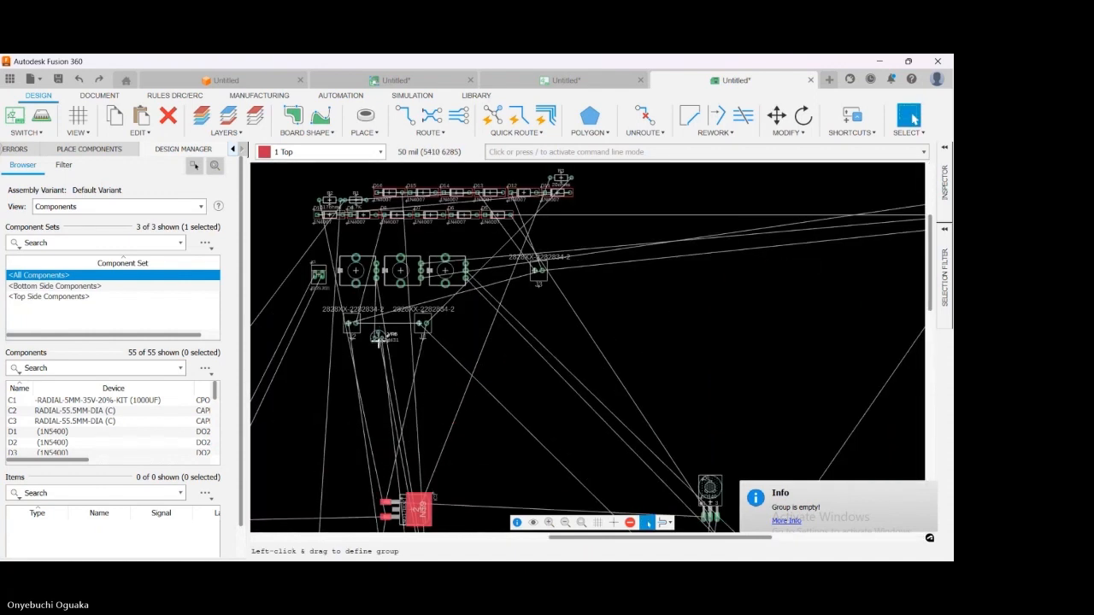
drag(379, 340, 352, 425)
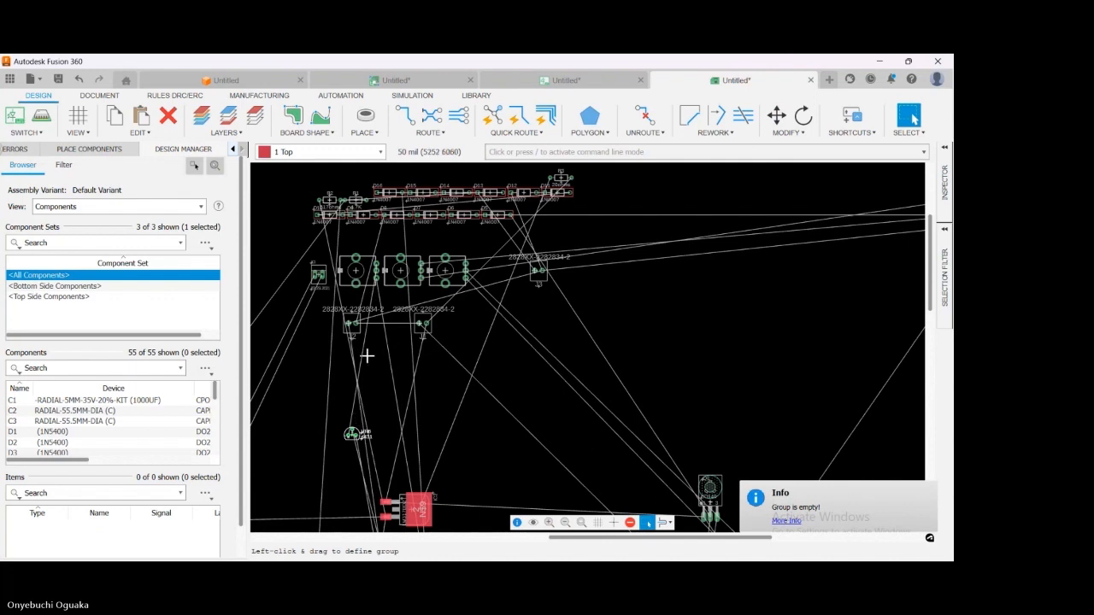
scroll(367, 356, down, 6)
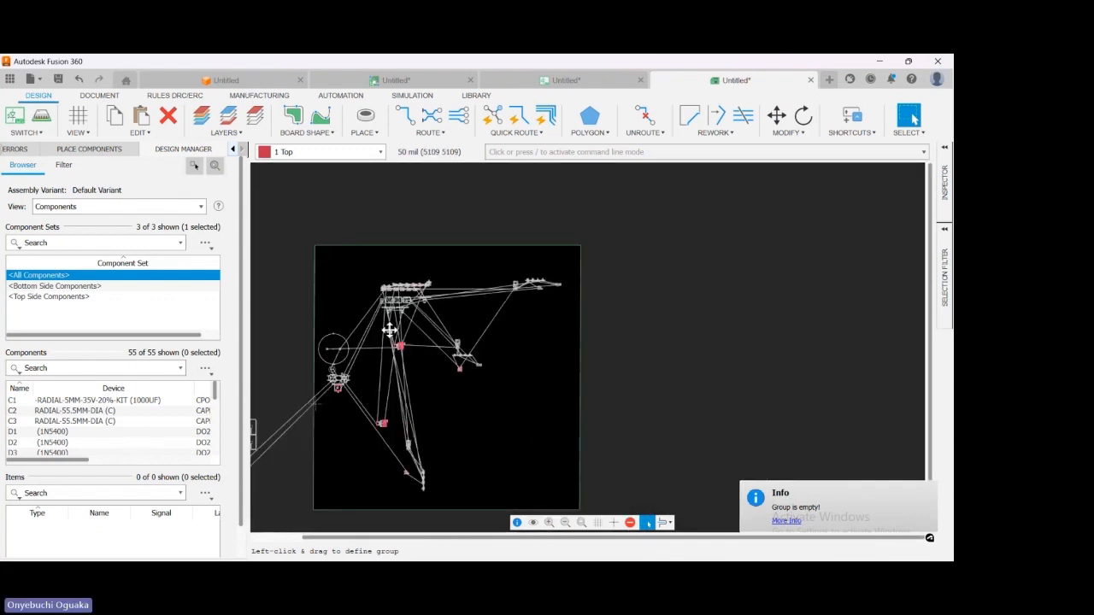
drag(390, 330, 377, 460)
scroll(377, 460, up, 10)
scroll(337, 376, down, 4)
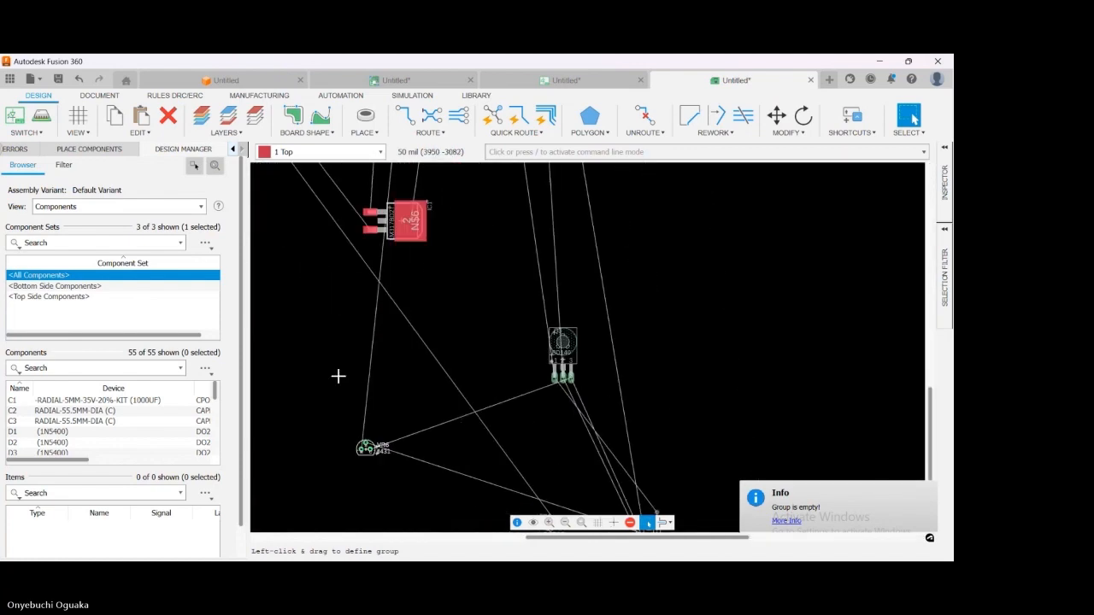
- Inspect the labels and airwires of the three potentiometers, including VR1 and VR3, to match each to its charger stage
scroll(329, 369, down, 2)
scroll(290, 415, down, 4)
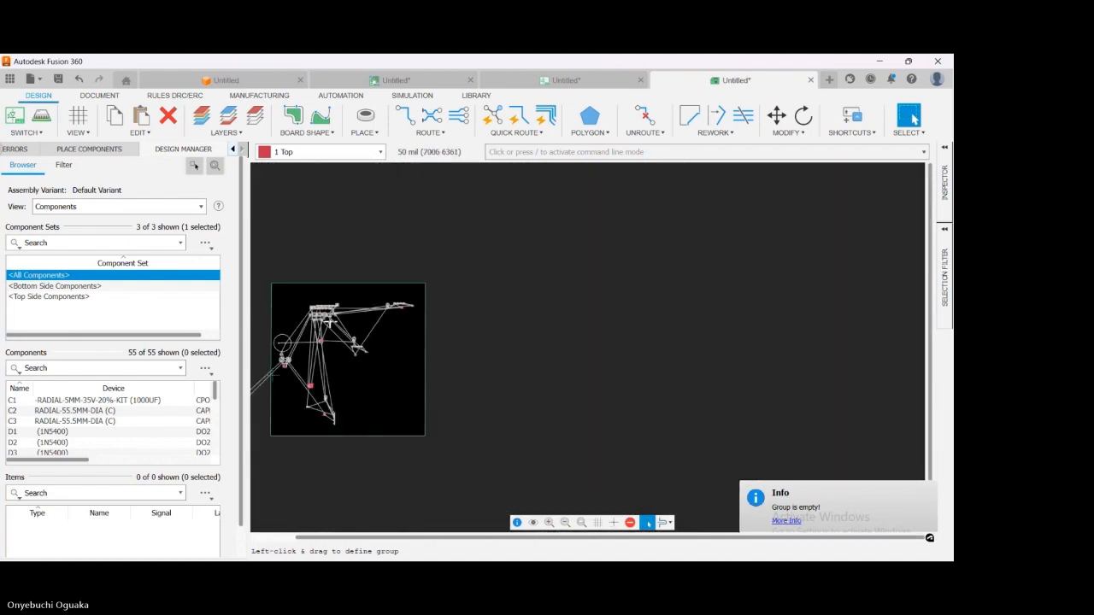
scroll(290, 416, up, 2)
scroll(320, 306, up, 5)
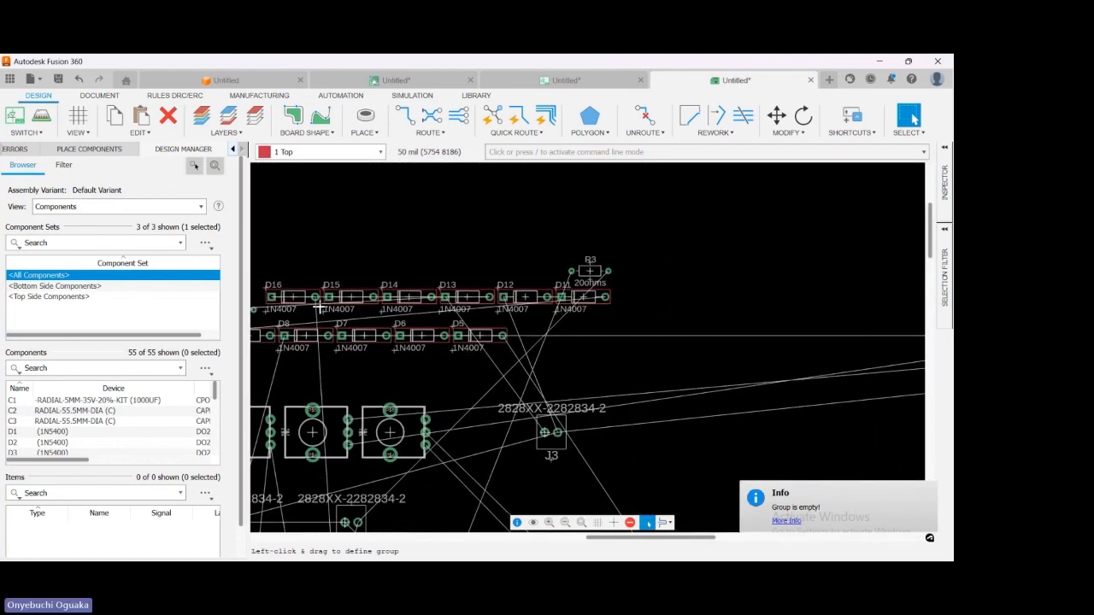
scroll(450, 284, down, 4)
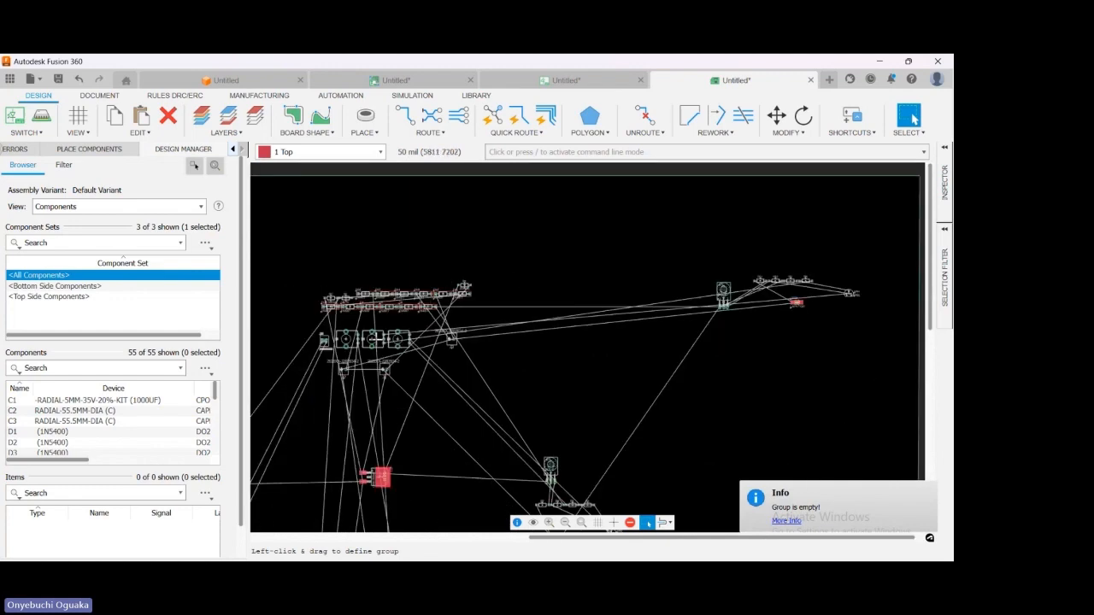
scroll(346, 339, up, 5)
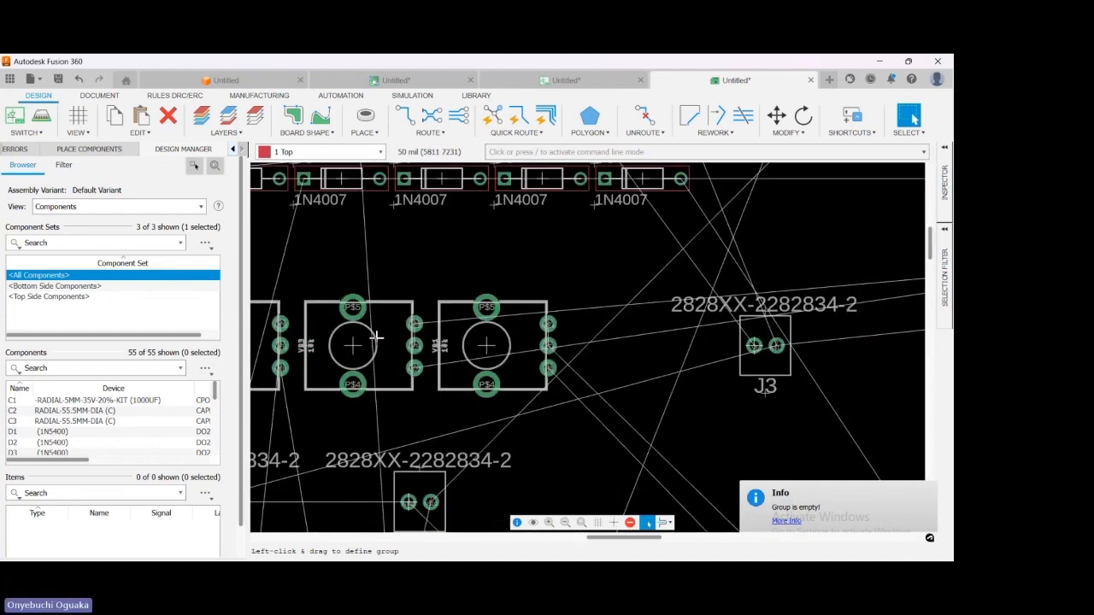
scroll(376, 338, down, 2)
scroll(376, 337, up, 1)
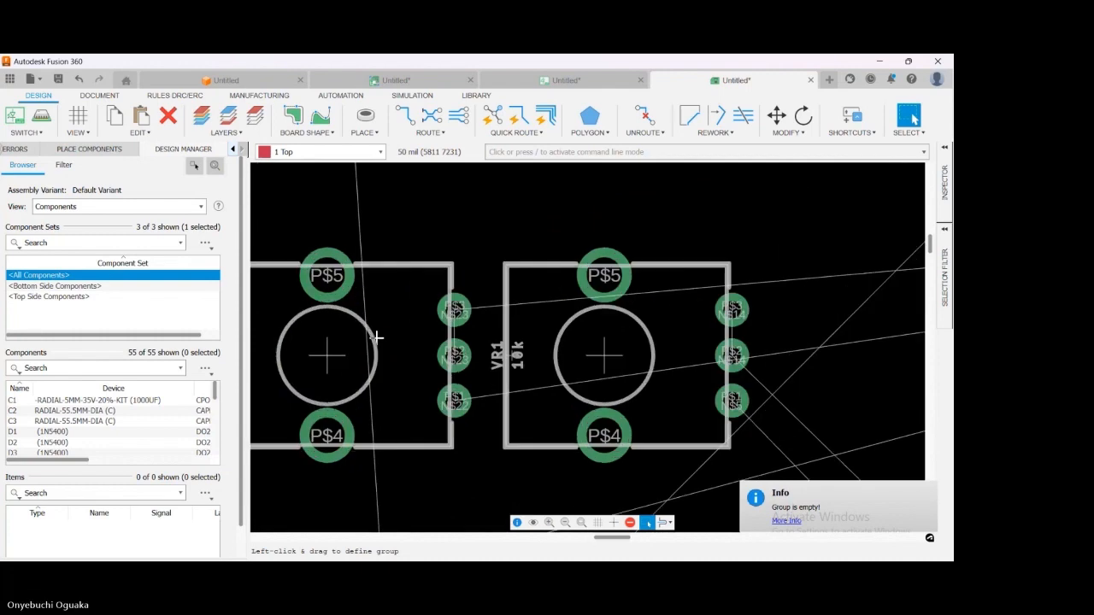
scroll(376, 338, down, 5)
scroll(376, 337, down, 1)
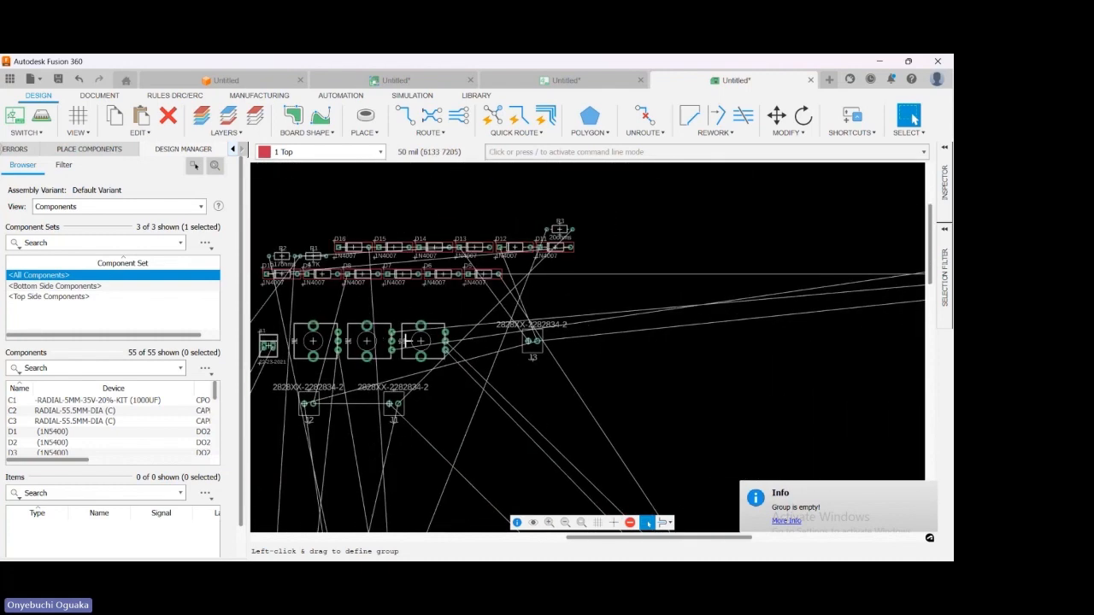
scroll(382, 313, down, 2)
scroll(345, 368, up, 6)
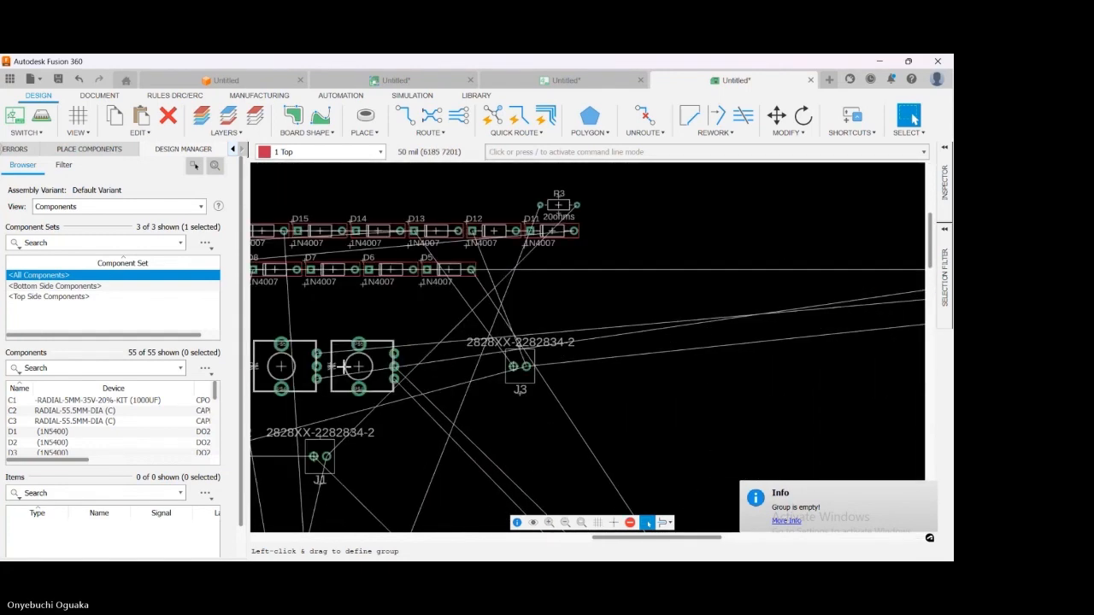
scroll(286, 376, down, 2)
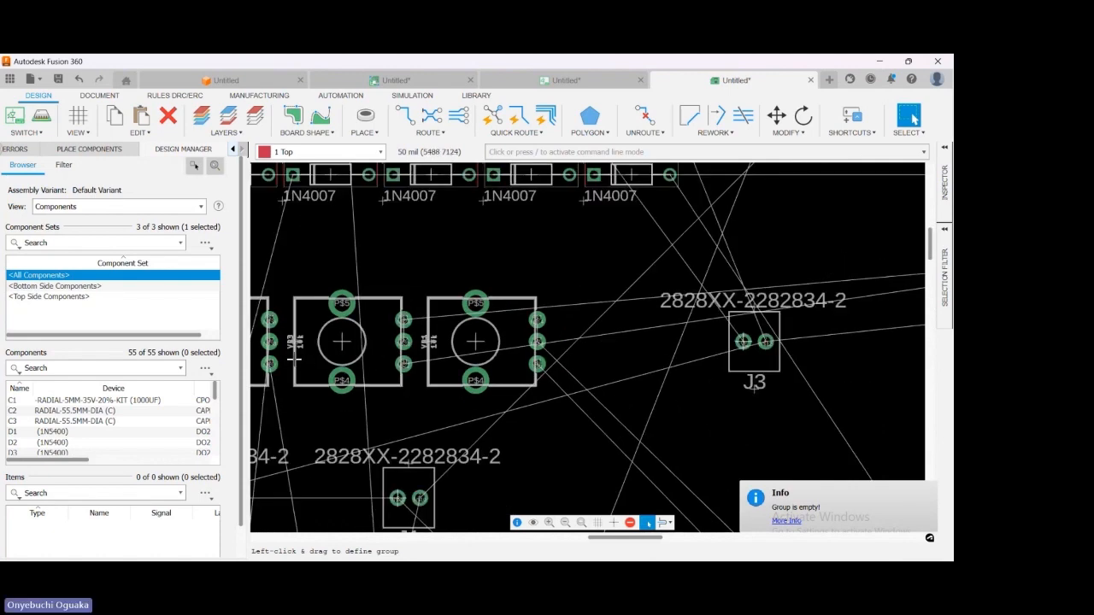
scroll(295, 358, down, 1)
scroll(342, 333, up, 2)
scroll(402, 303, down, 5)
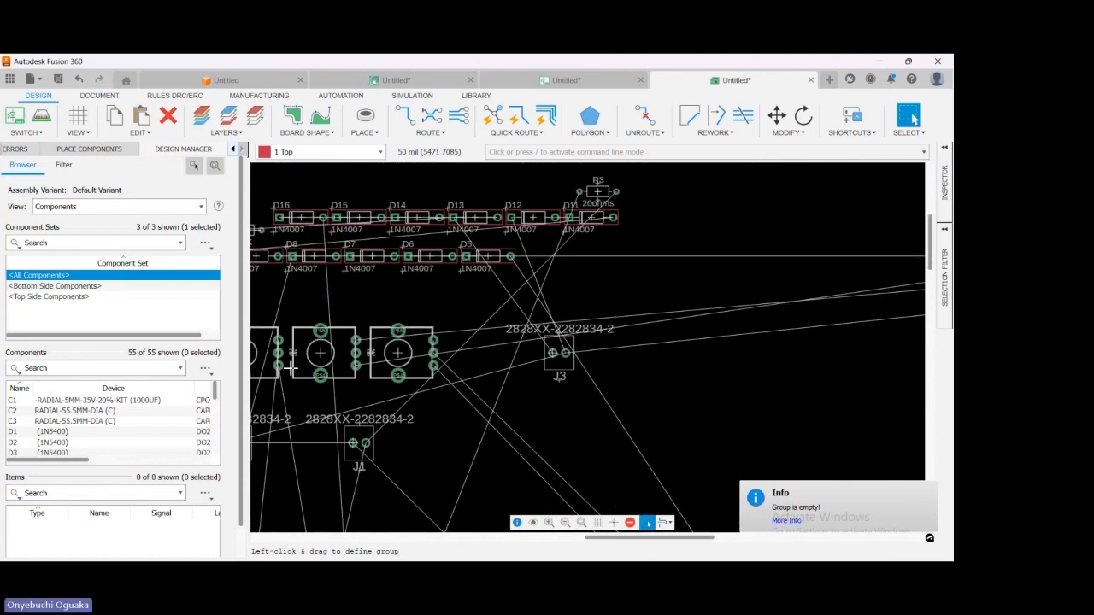
scroll(419, 294, down, 3)
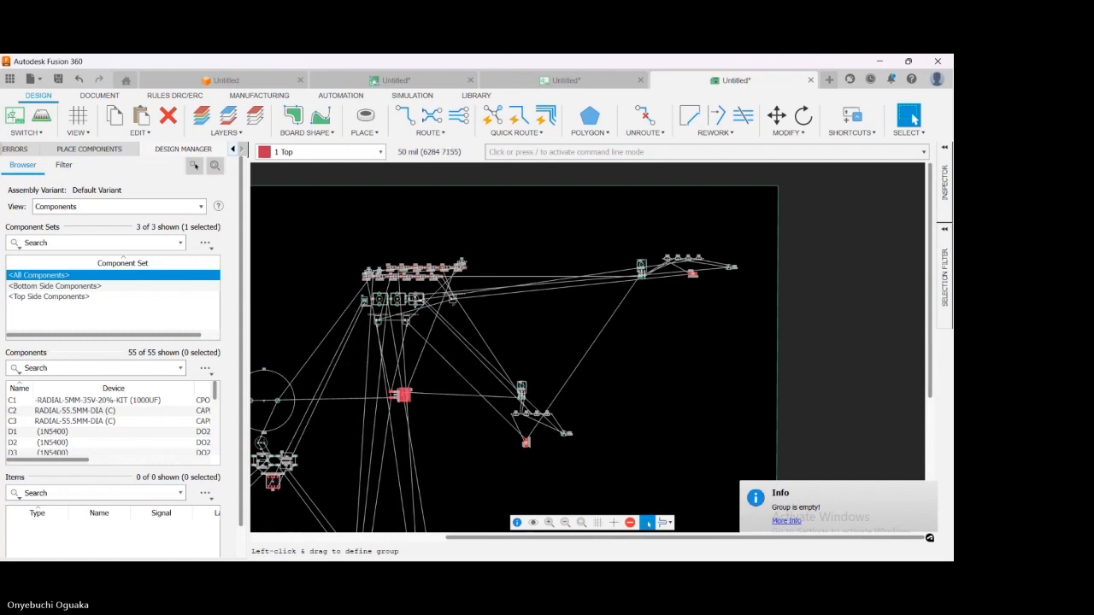
- Move potentiometer VR1 below the LED of the Q1 stage and VR3 below the resistor row of the upper-right stage
drag(416, 299, 548, 463)
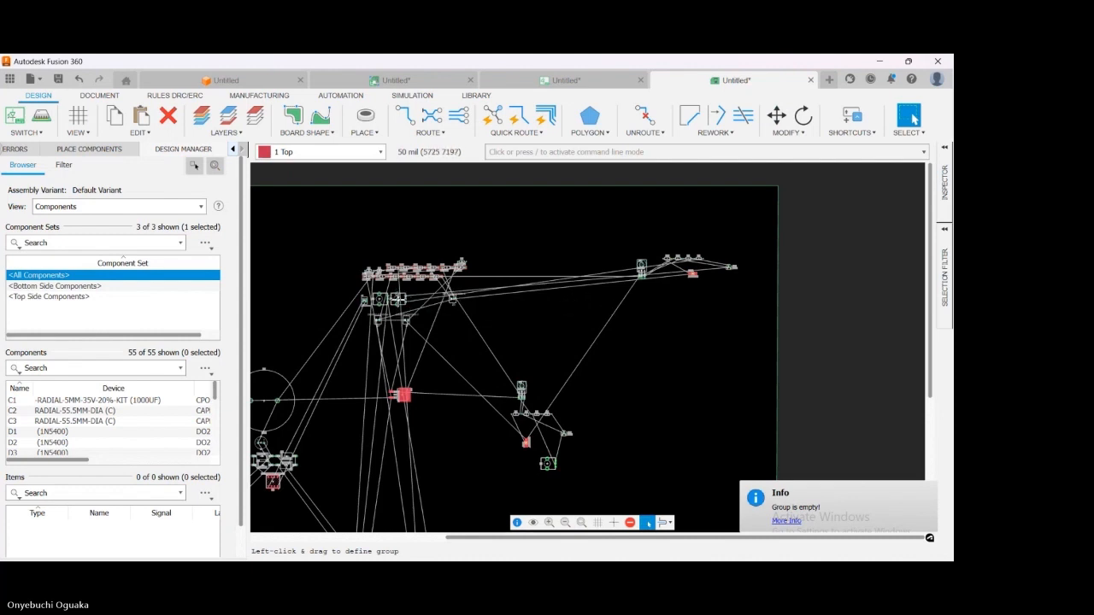
drag(398, 299, 672, 293)
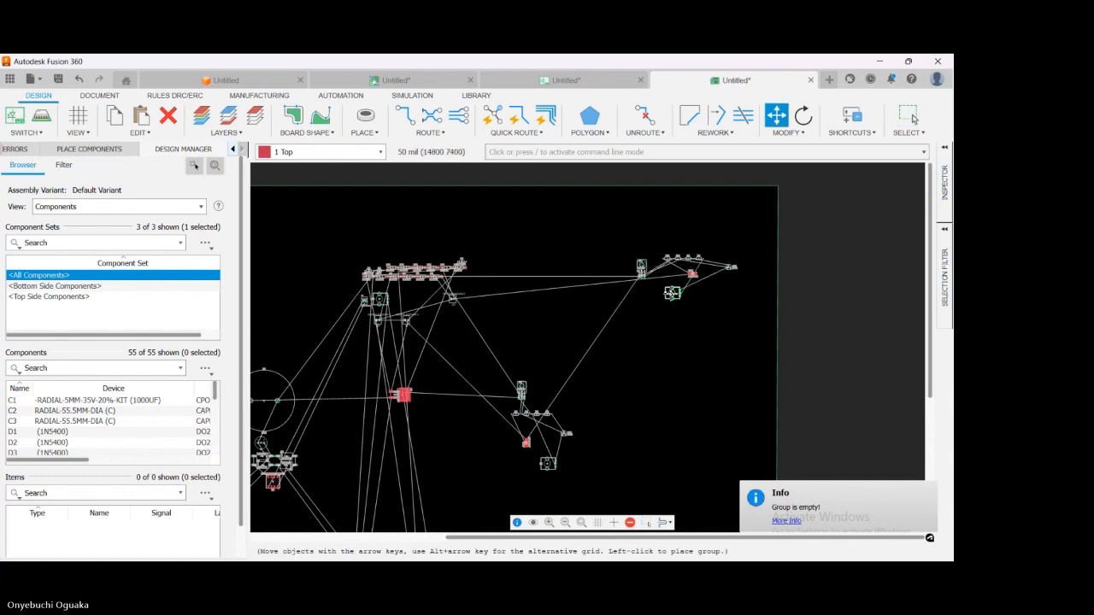
- Move the remaining potentiometer down to the right of transistor Q3, above its resistor column
key(Escape)
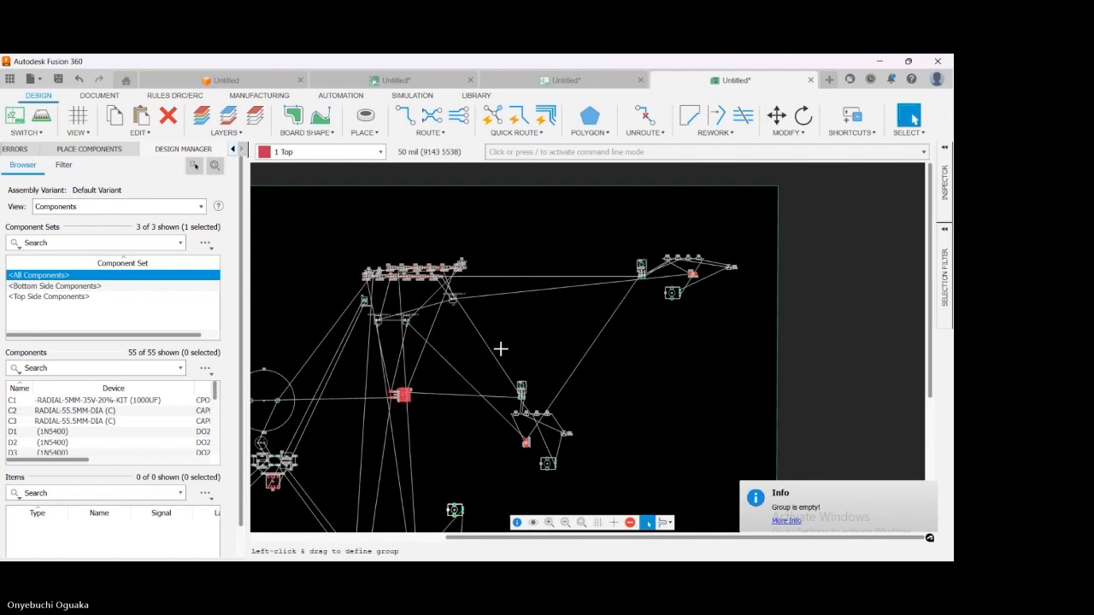
scroll(502, 347, down, 3)
key(m)
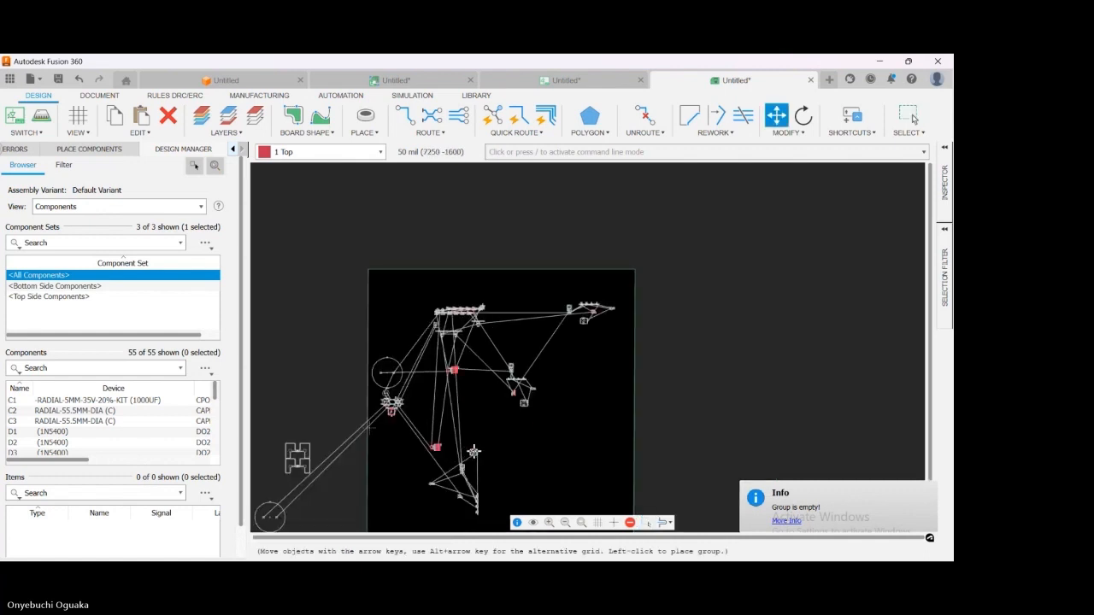
key(Escape)
scroll(475, 424, up, 2)
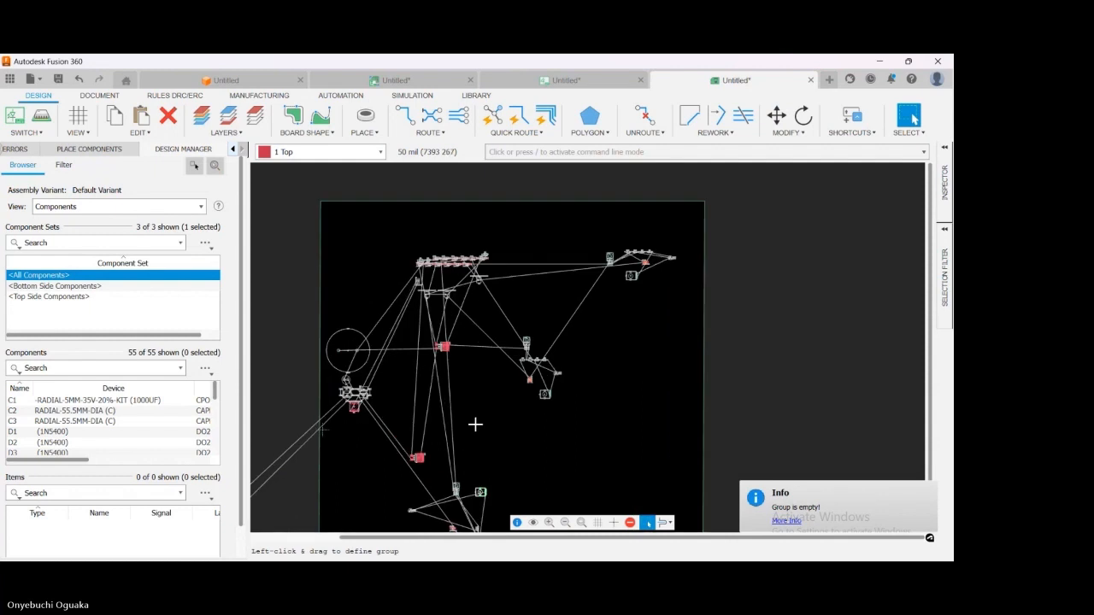
- Move connector J1 closer to connector J2 so that the two sit side by side
scroll(547, 487, down, 2)
scroll(494, 406, up, 4)
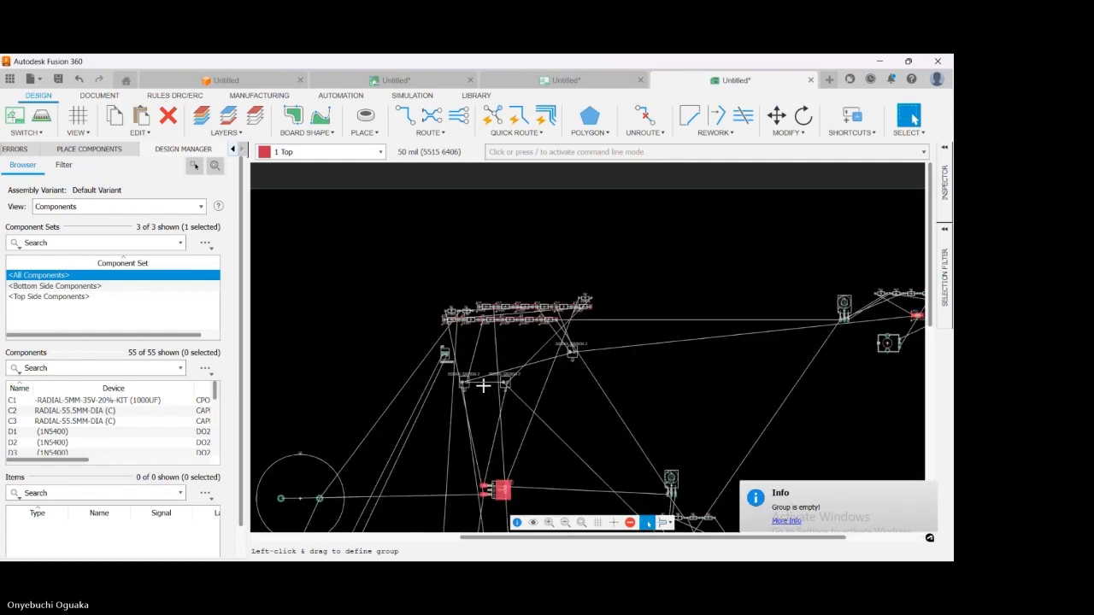
scroll(470, 405, up, 3)
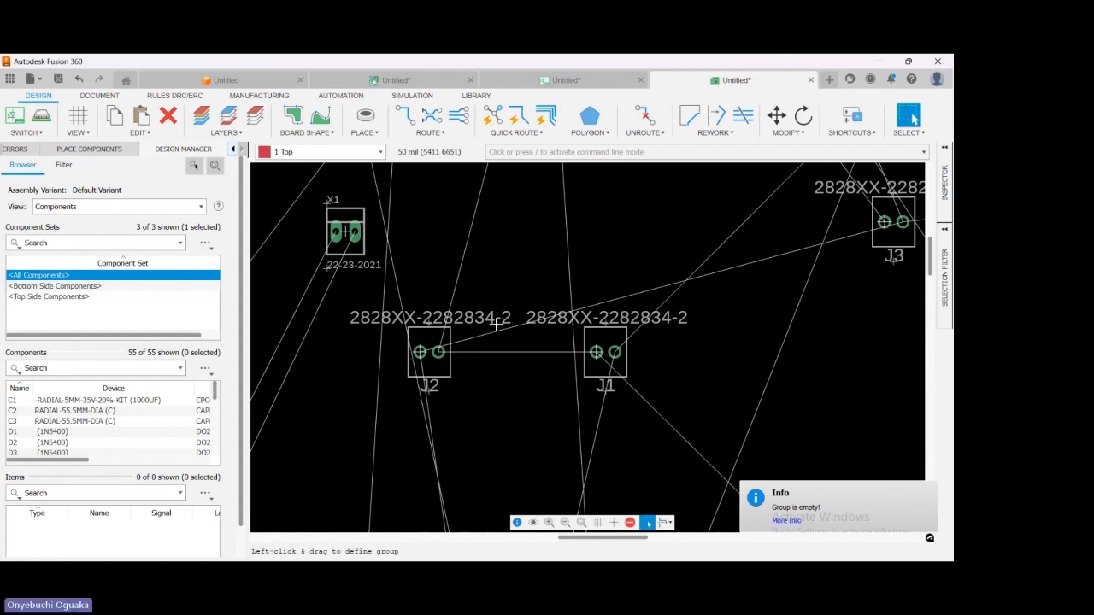
scroll(491, 316, down, 3)
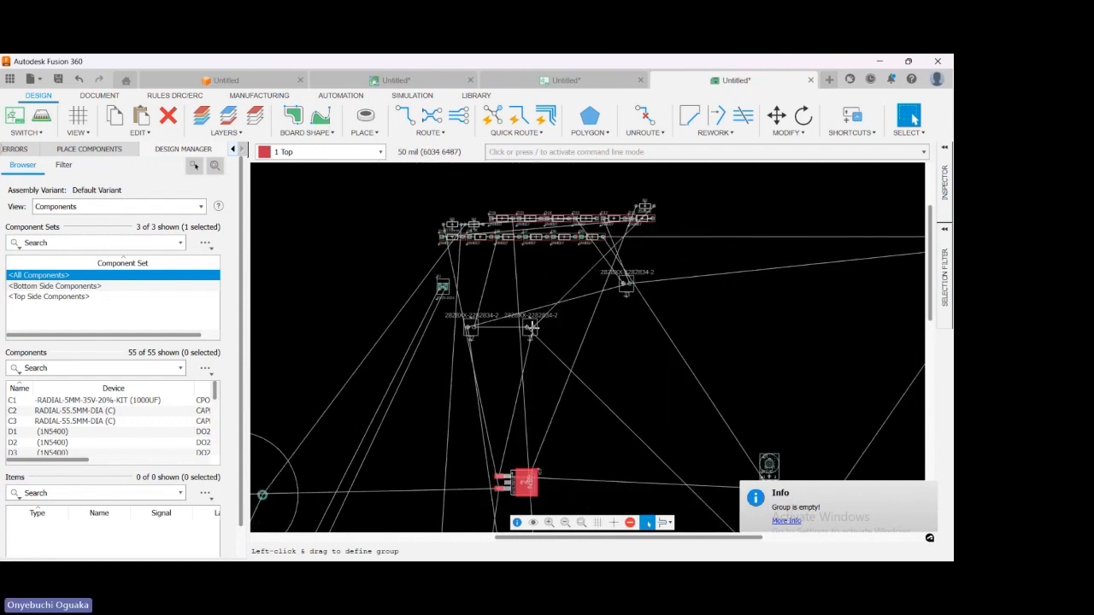
drag(530, 328, 455, 311)
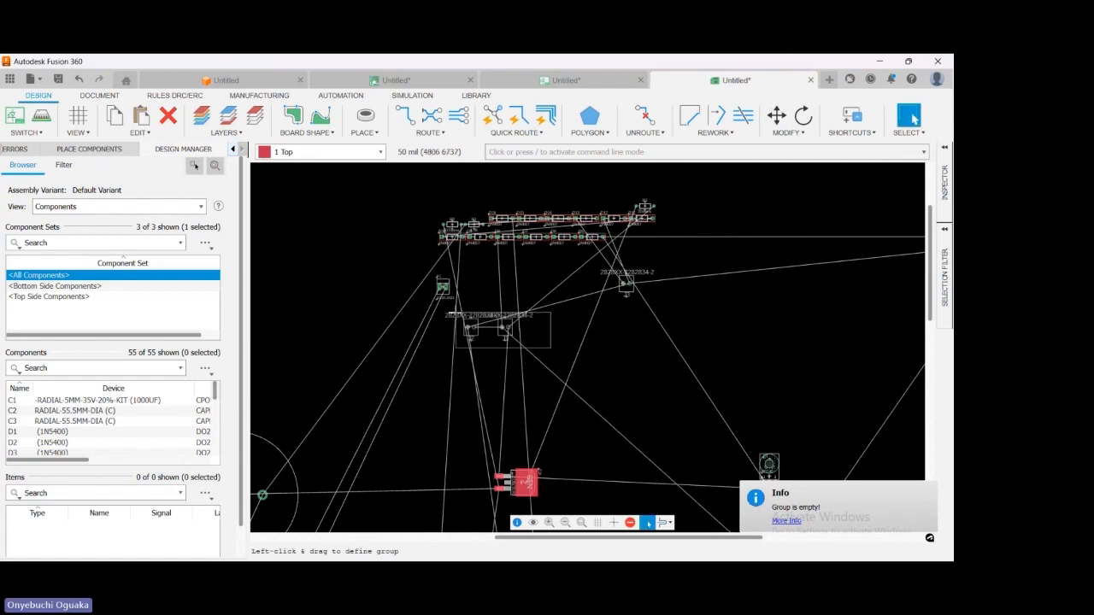
scroll(547, 322, down, 4)
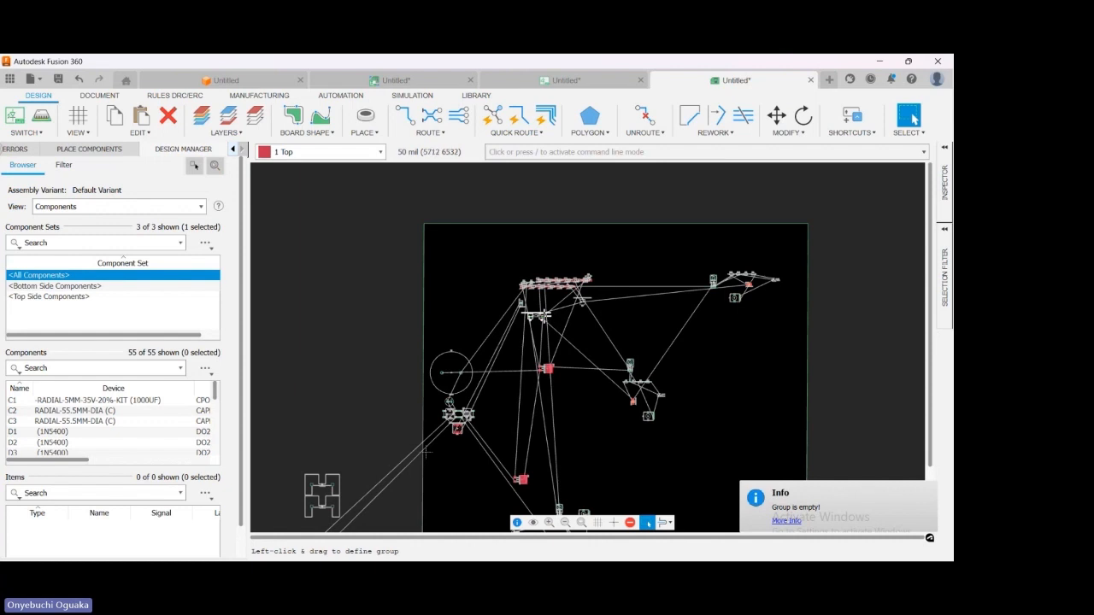
- Turn the J1 and J2 connector pair vertical and place it at the board's left edge, beside the rectifier diode group
drag(545, 317, 433, 430)
right_click(445, 446)
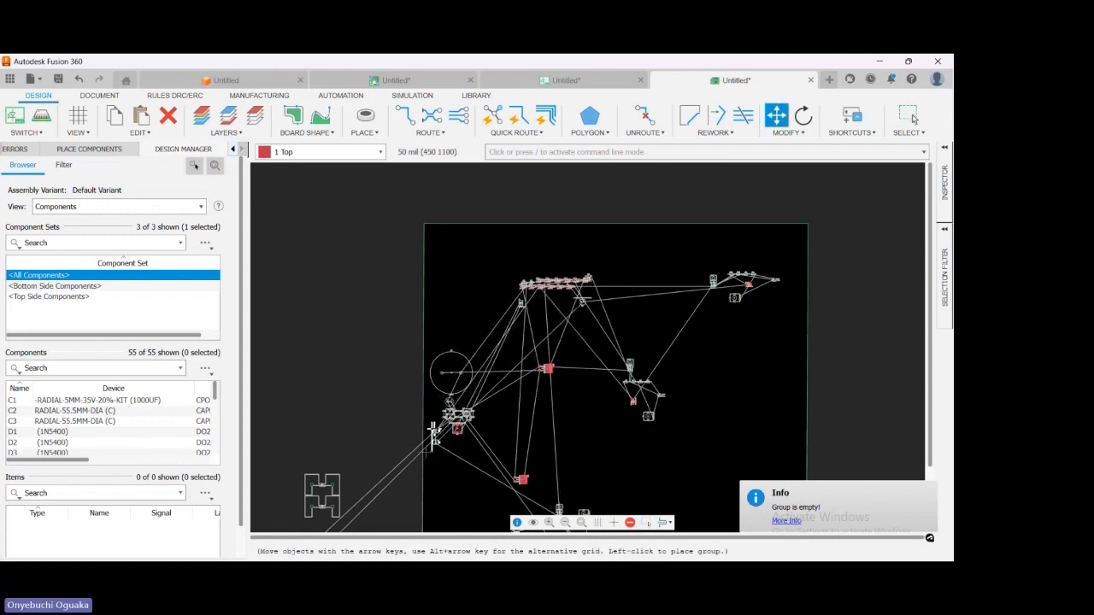
click(433, 434)
key(Escape)
scroll(371, 362, down, 3)
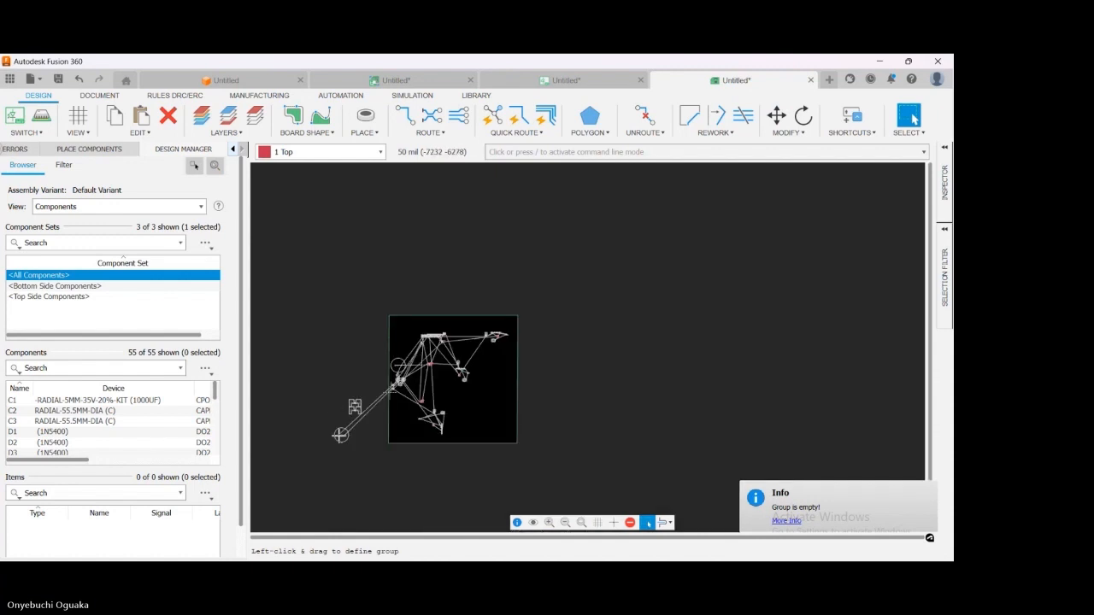
- Move the large round capacitor from outside the outline onto the board, to the right of the rectifier diode group
scroll(339, 435, up, 5)
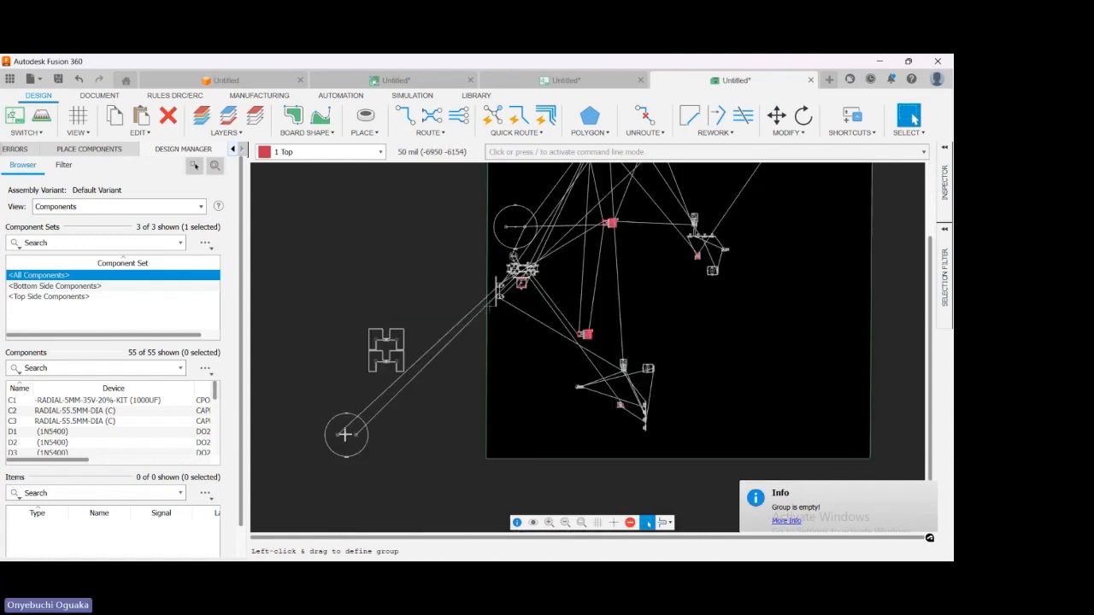
key(m)
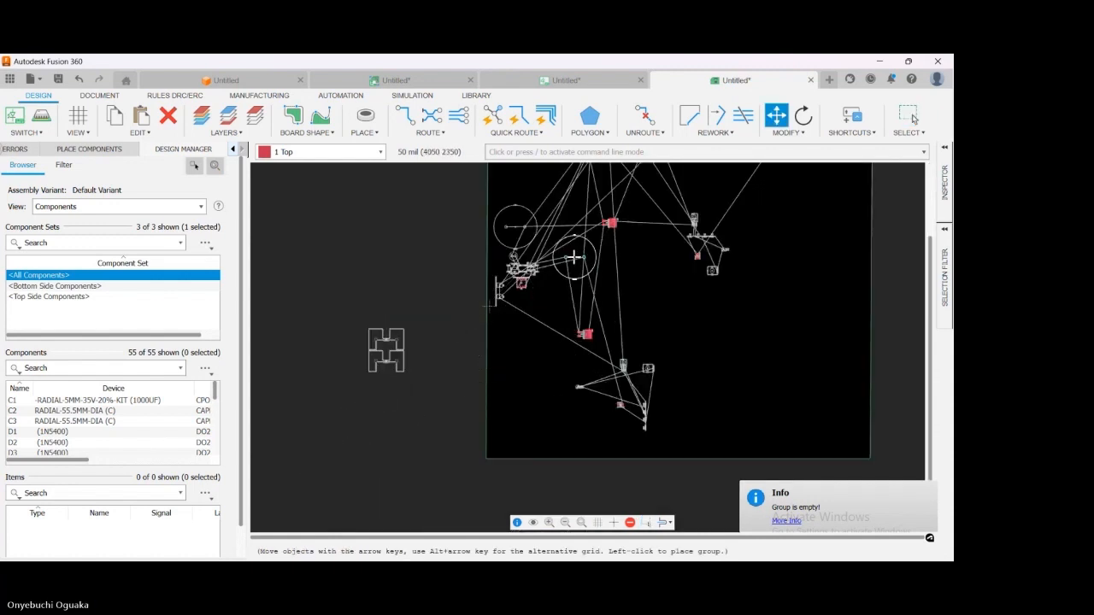
click(574, 257)
scroll(353, 338, down, 4)
scroll(475, 255, up, 6)
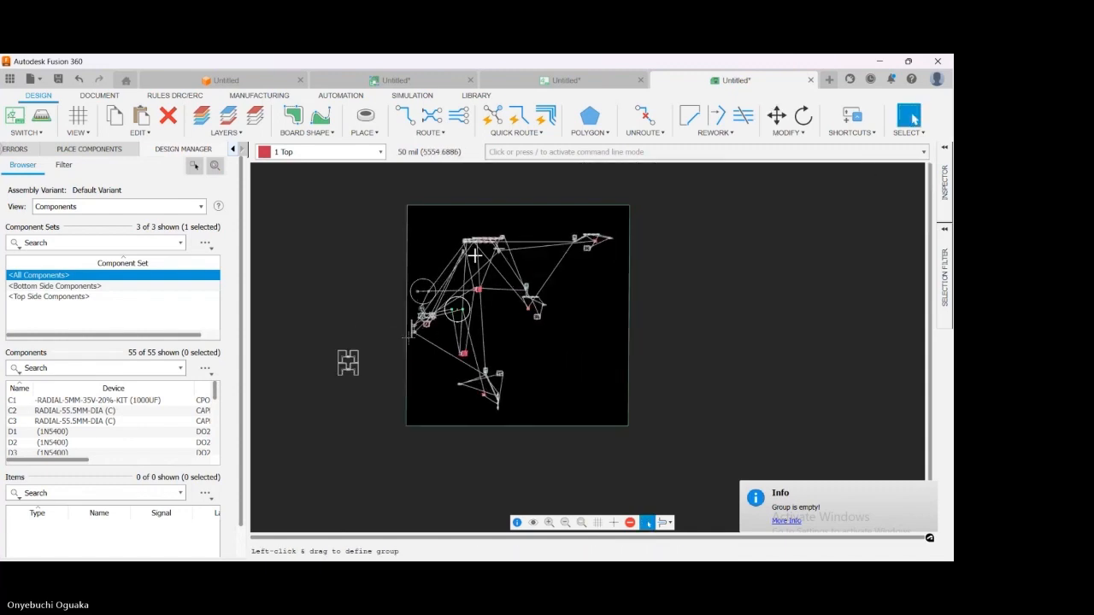
- Inspect connector X1 on the board and examine the charger stages in the schematic
scroll(474, 255, up, 1)
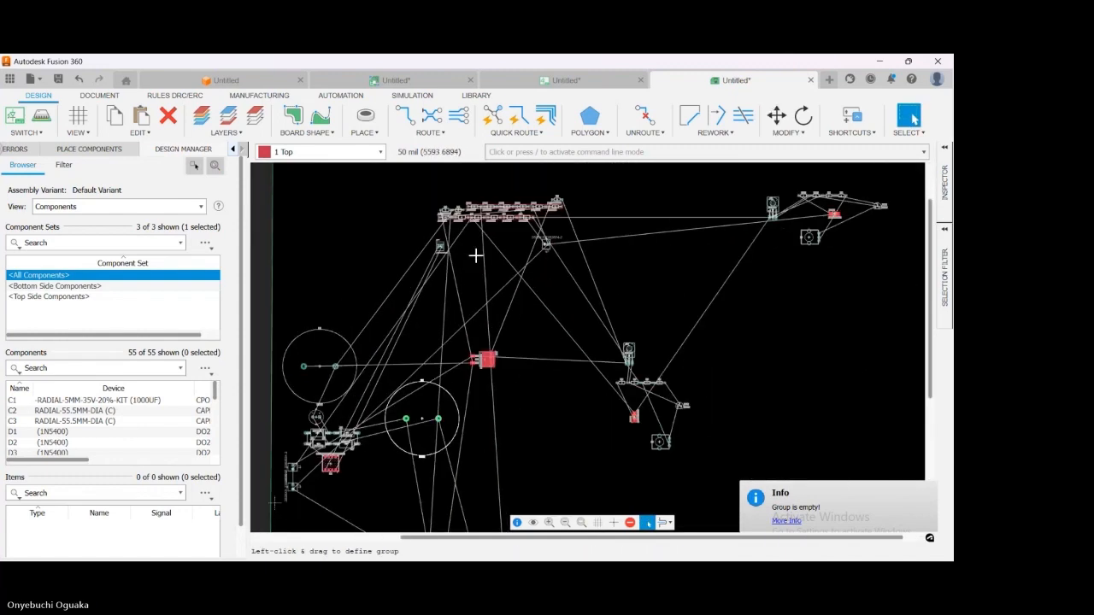
scroll(475, 255, up, 5)
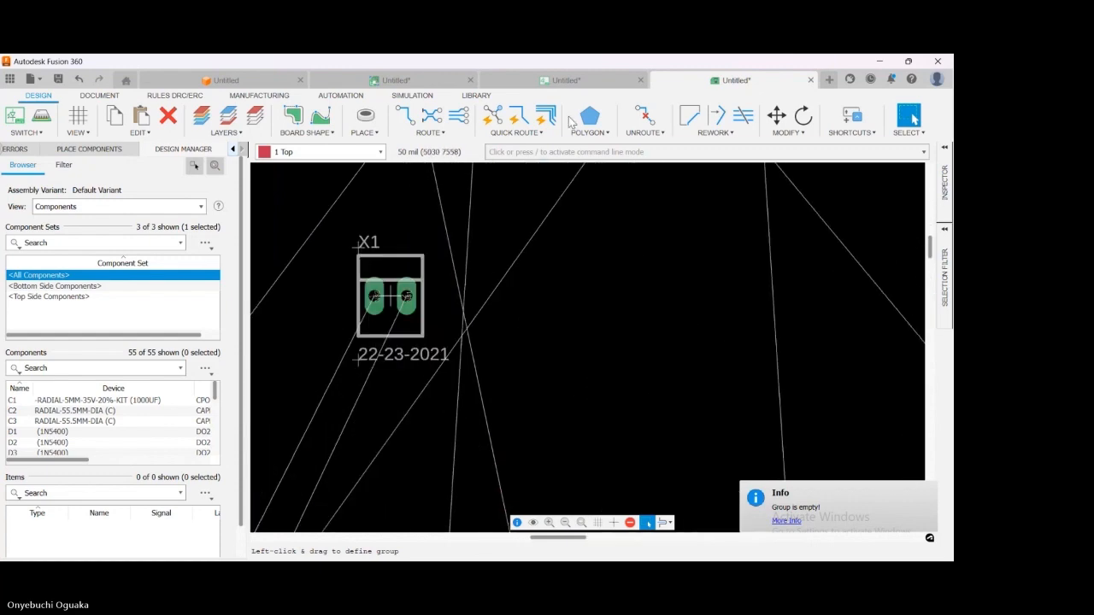
click(559, 79)
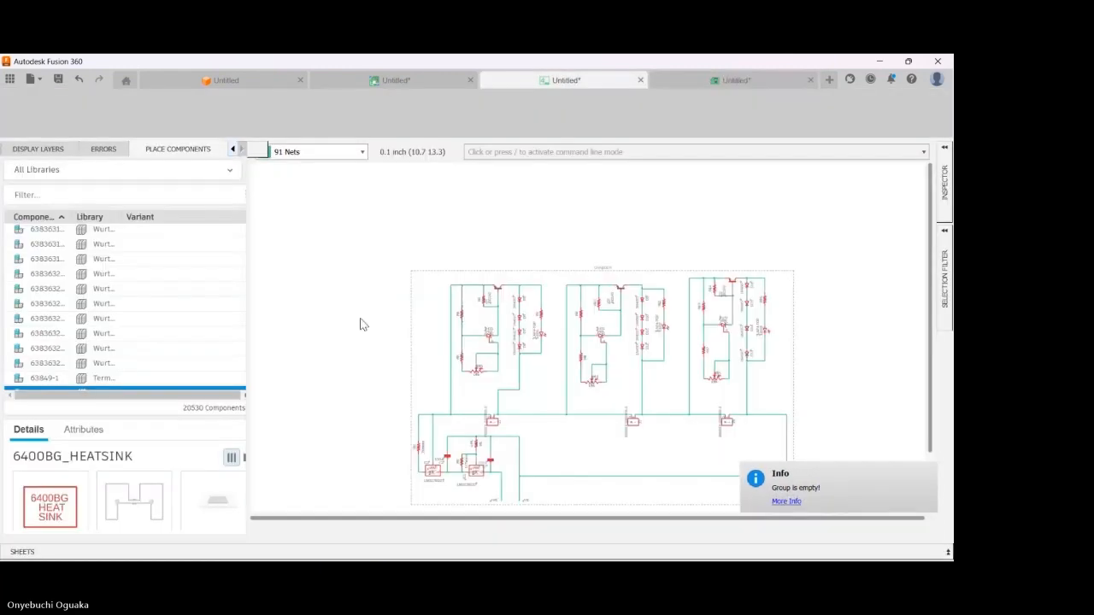
scroll(484, 328, up, 3)
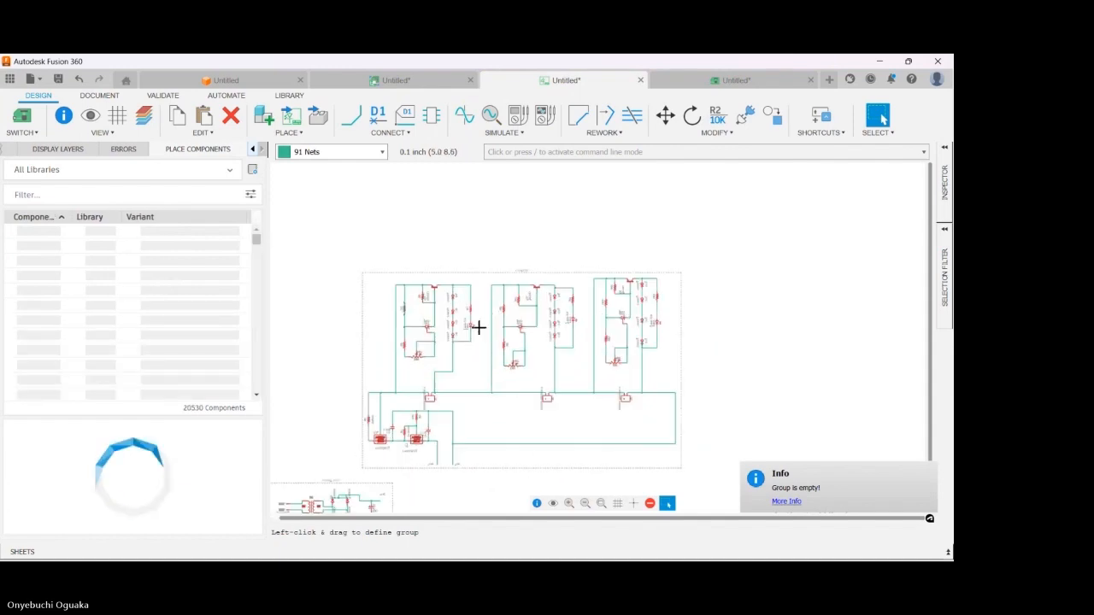
scroll(479, 325, up, 4)
scroll(451, 318, up, 2)
scroll(447, 317, down, 4)
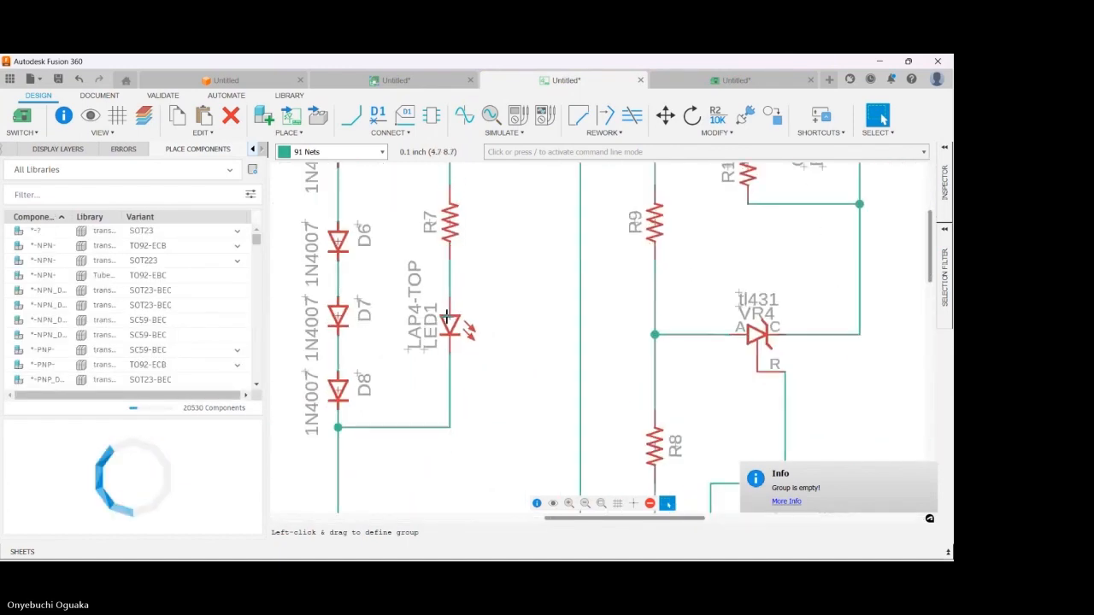
scroll(446, 317, down, 5)
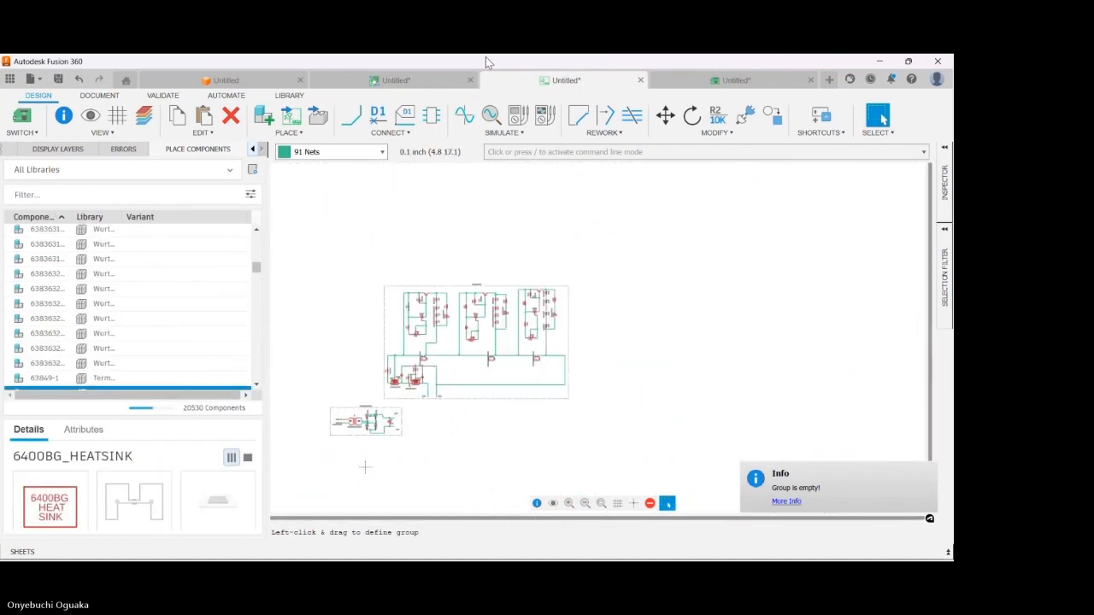
- Return to the board layout and move connector X1 down beneath the rectifier diode group
click(670, 79)
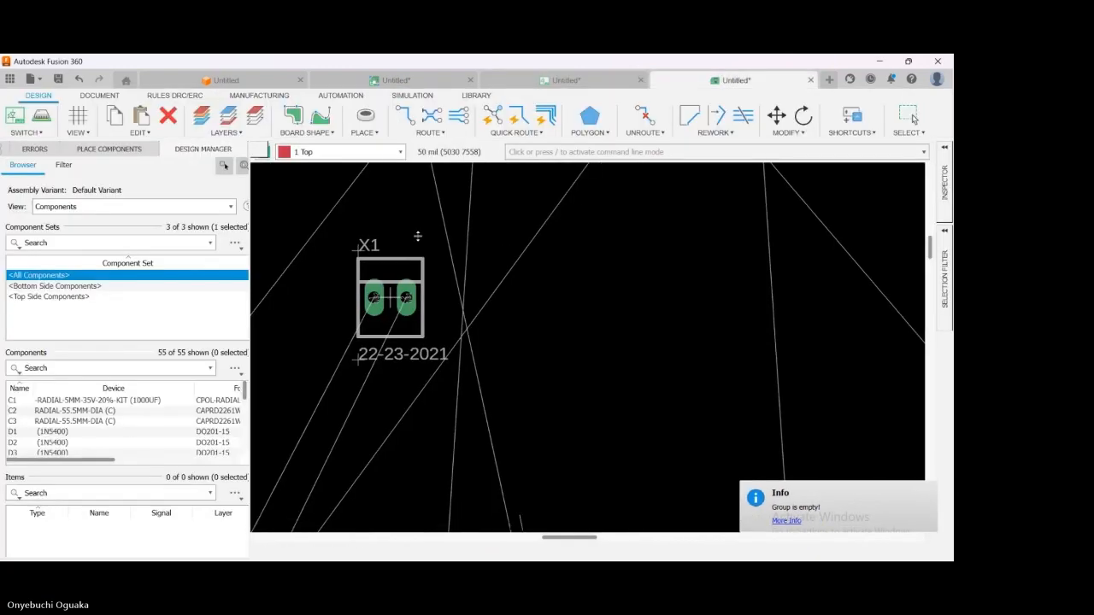
scroll(389, 292, down, 6)
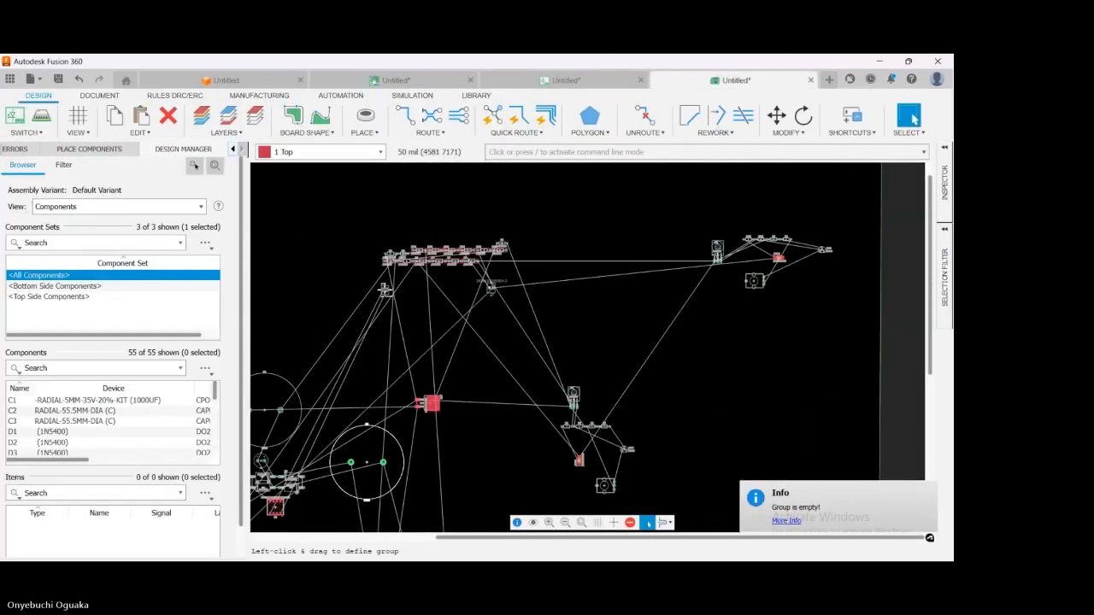
key(m)
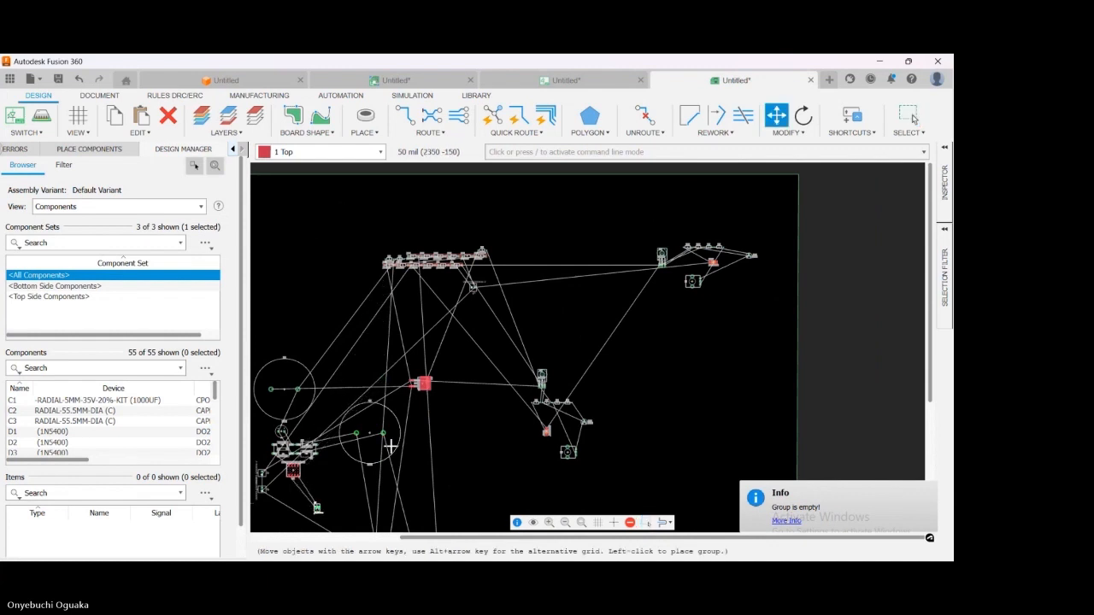
key(Escape)
scroll(312, 401, down, 1)
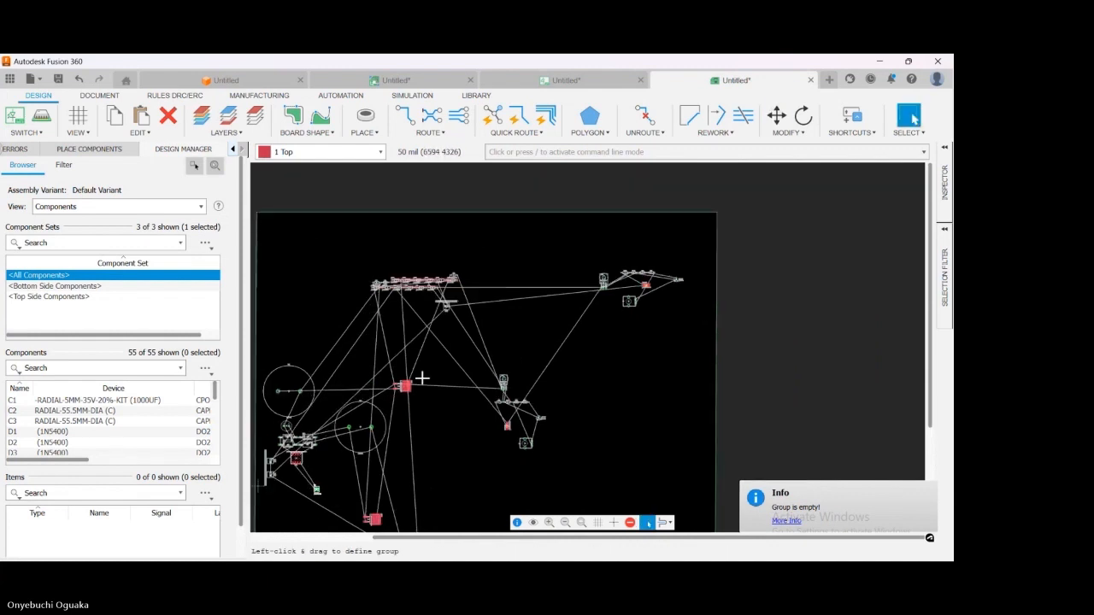
- Move the upper connector of the vertical pair at the board edge next to the Q1 stage's regulator
scroll(320, 458, up, 3)
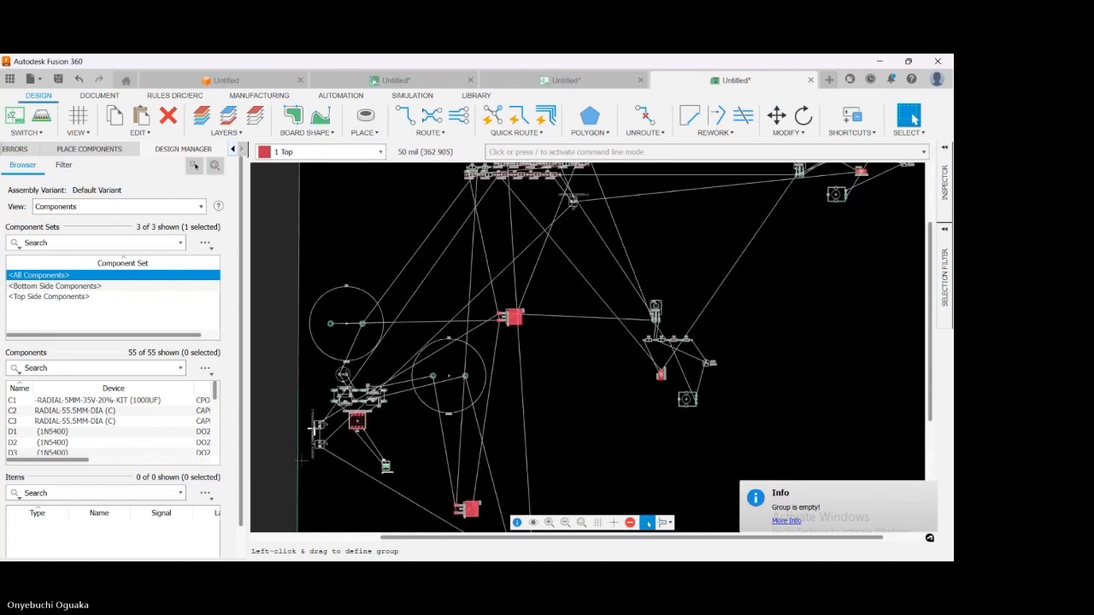
key(m)
click(322, 424)
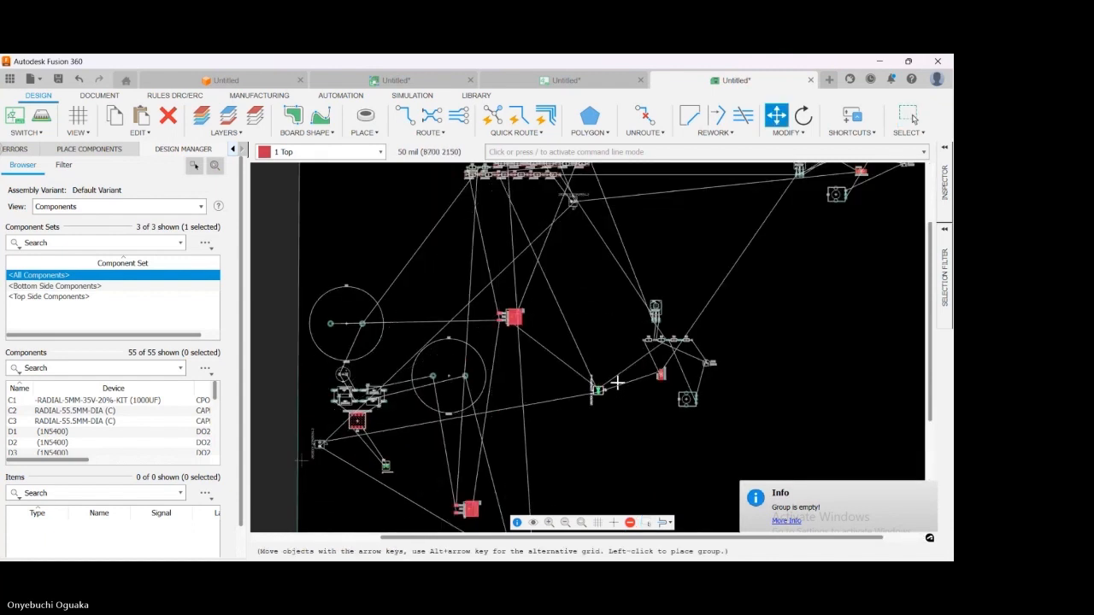
click(640, 390)
key(Escape)
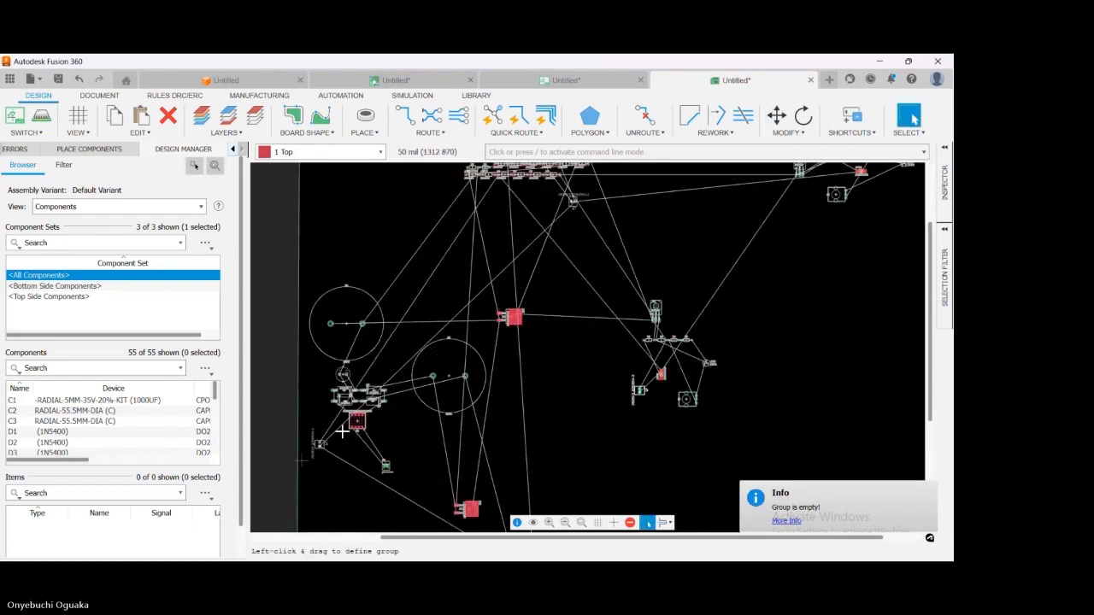
- Move the other connector of the edge pair to just above the Q3 stage, near its potentiometer
key(m)
click(322, 444)
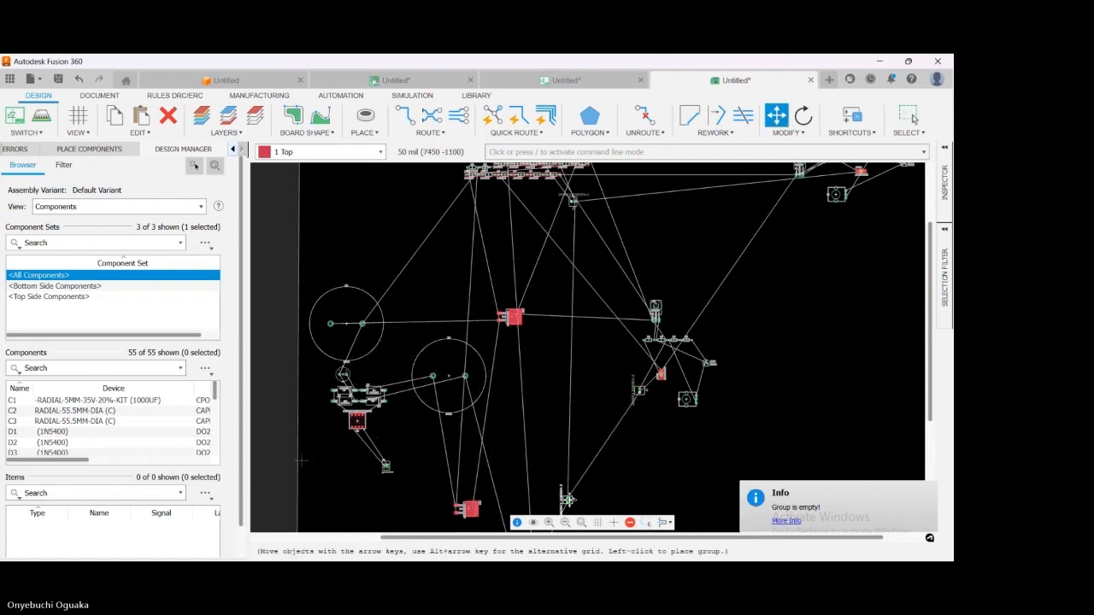
click(569, 500)
key(Escape)
- Move the 282834-2 connector below the diode rows to beneath the potentiometer of the upper-right stage
scroll(435, 368, down, 3)
scroll(552, 245, up, 6)
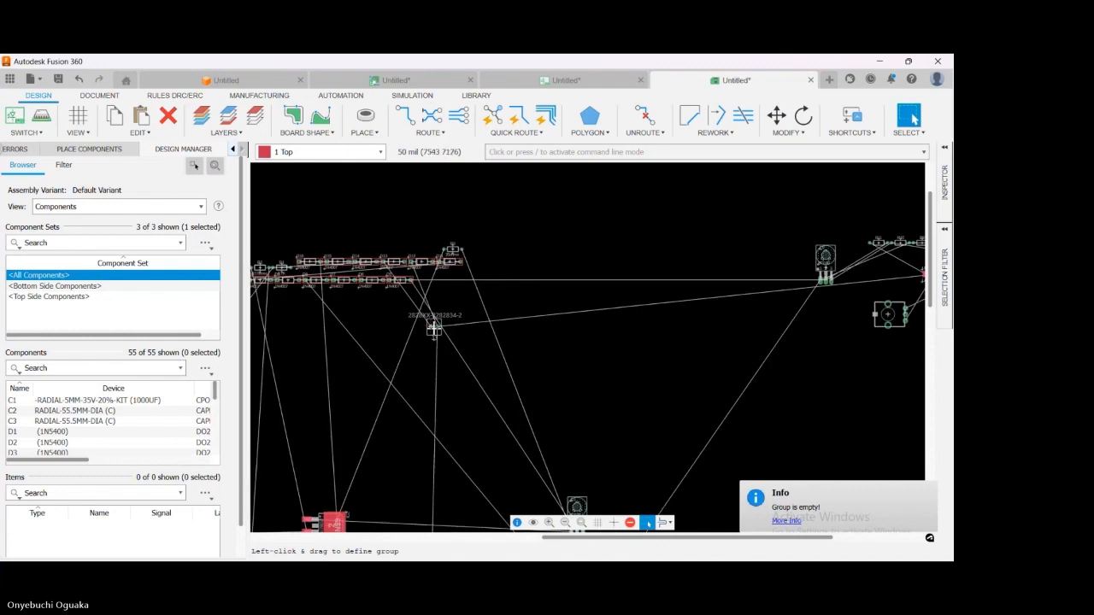
key(m)
click(434, 328)
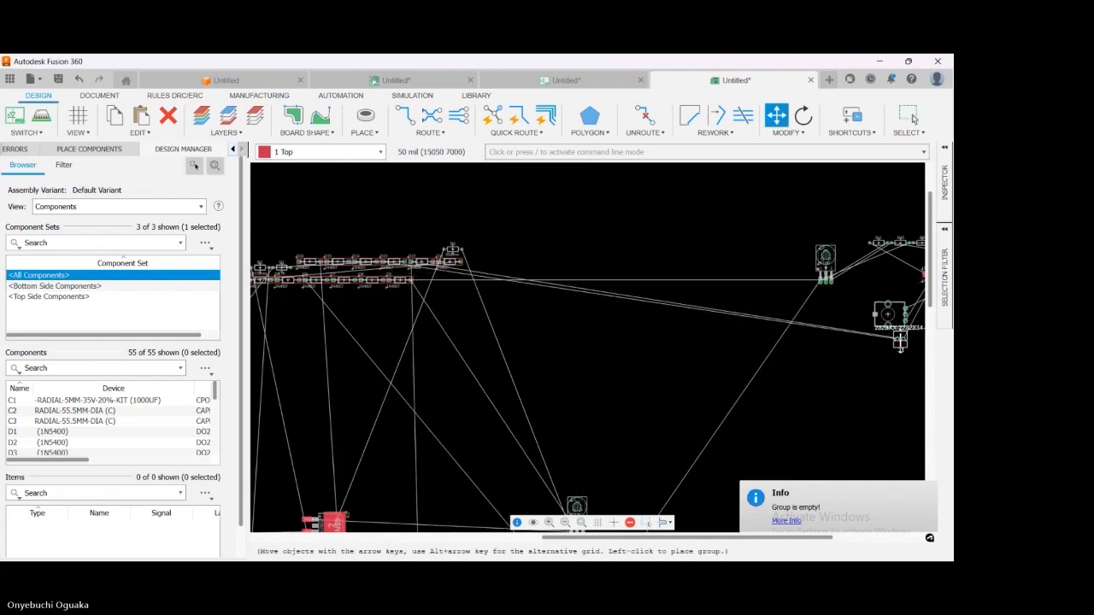
click(919, 362)
key(Escape)
- Check in the schematic which 1N4007 diodes belong to the Q1 and Q2 charger stages
scroll(479, 247, down, 6)
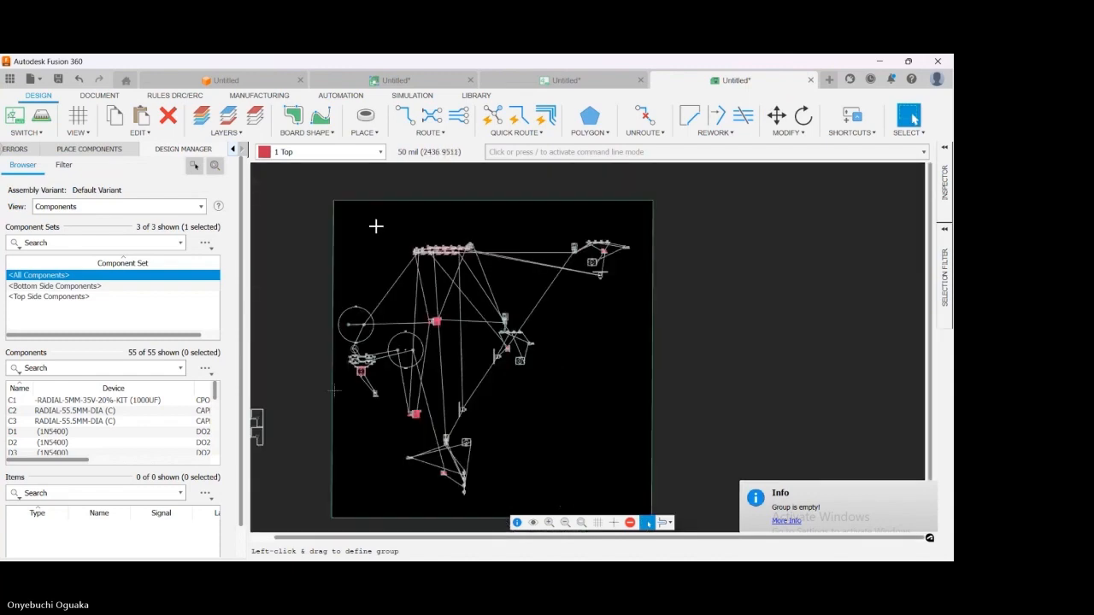
scroll(377, 225, down, 2)
scroll(389, 224, up, 3)
click(564, 80)
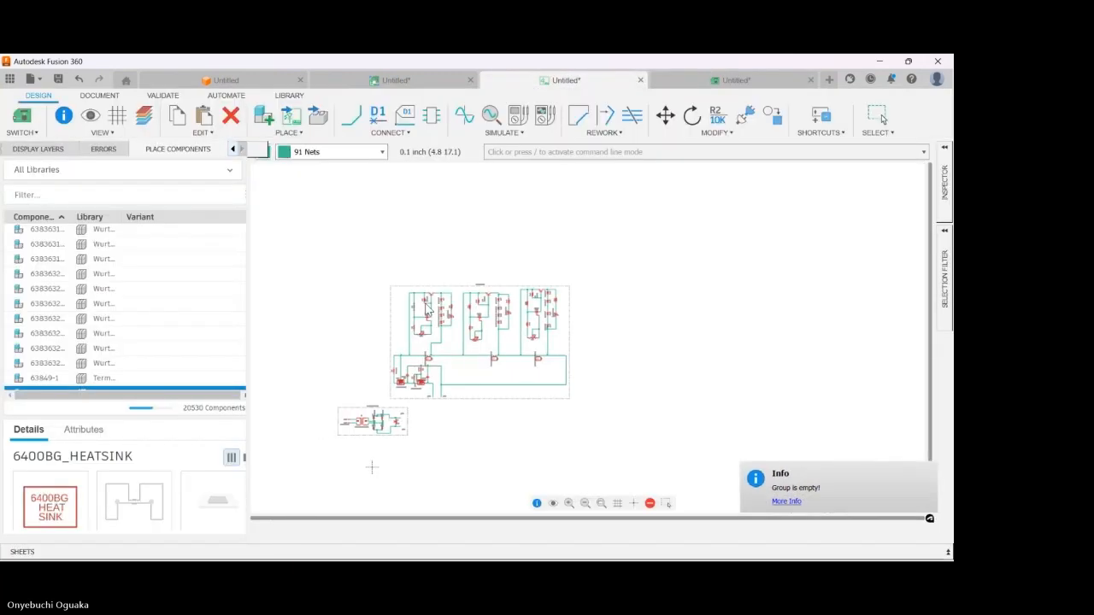
click(878, 116)
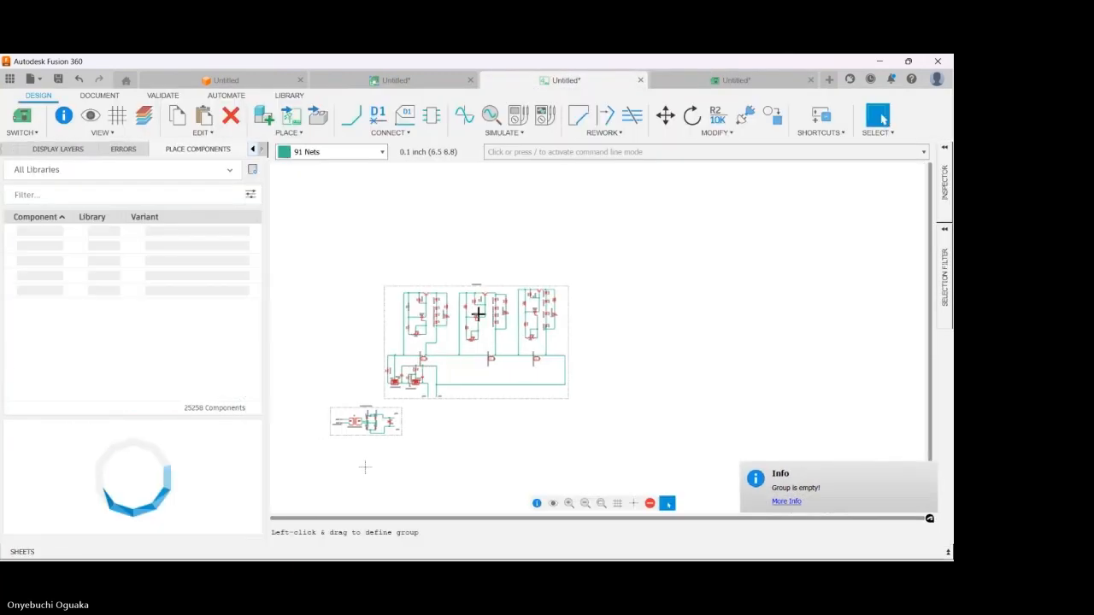
scroll(428, 321, up, 5)
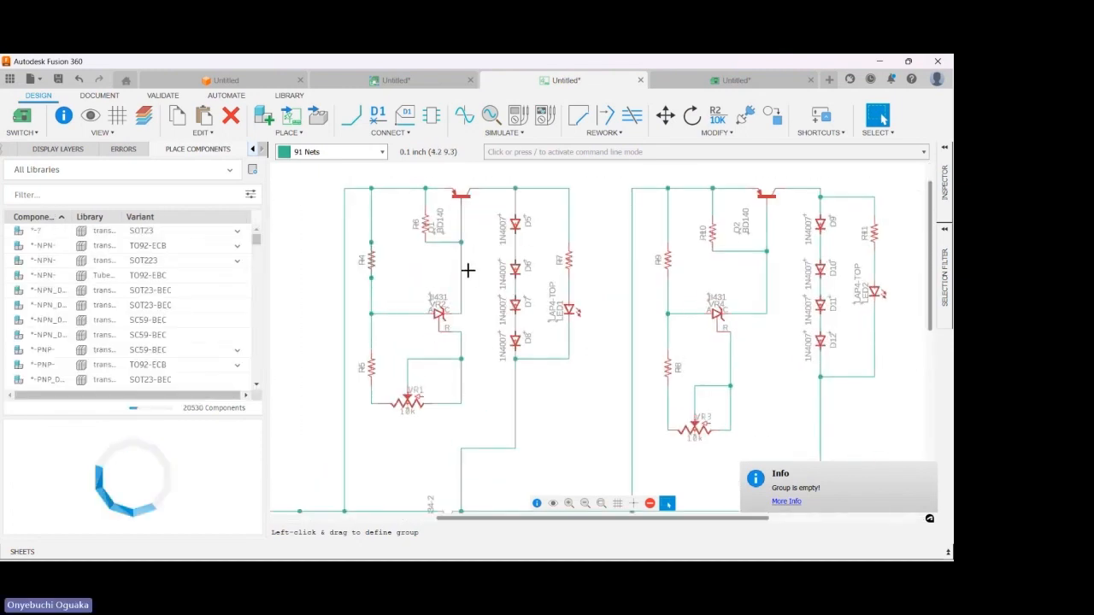
click(725, 83)
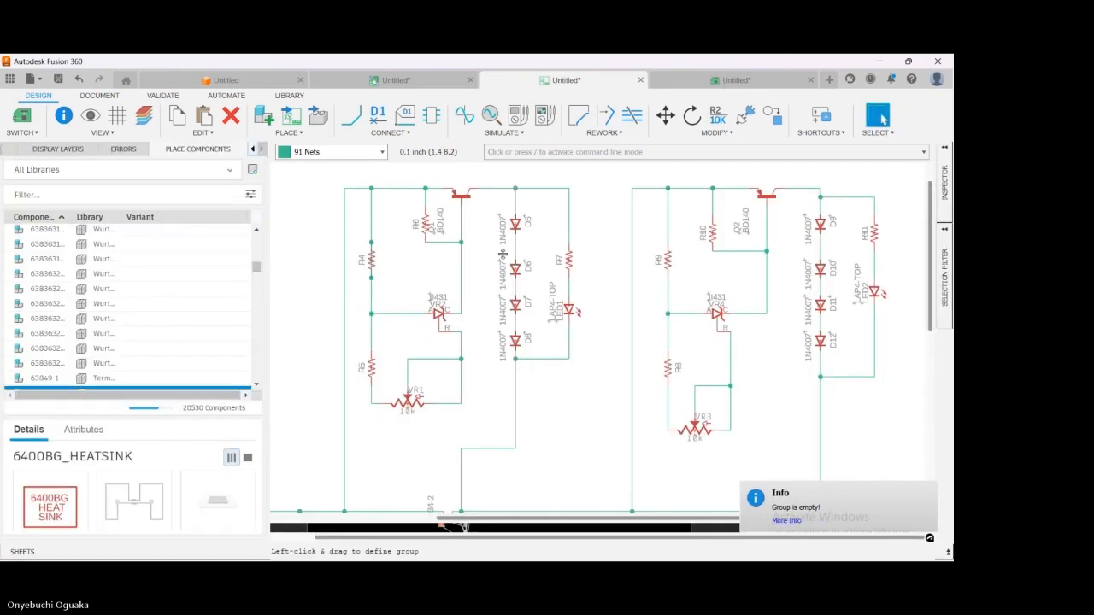
- Move diodes D5 to D8 as a group beside the Q1 stage's LED and rotate them into a vertical column
scroll(496, 374, up, 5)
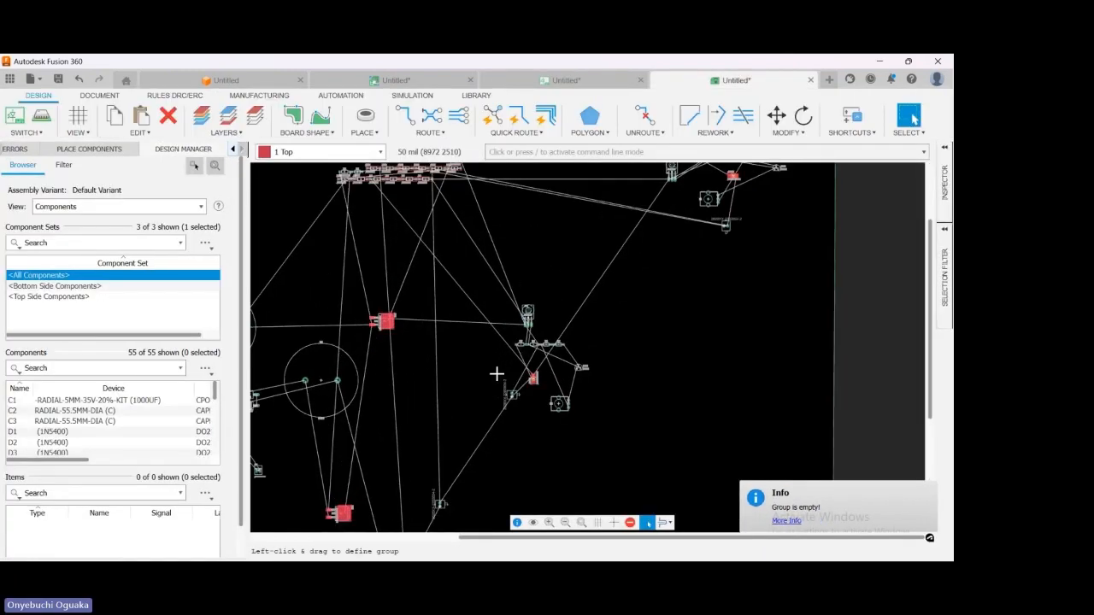
scroll(527, 328, down, 6)
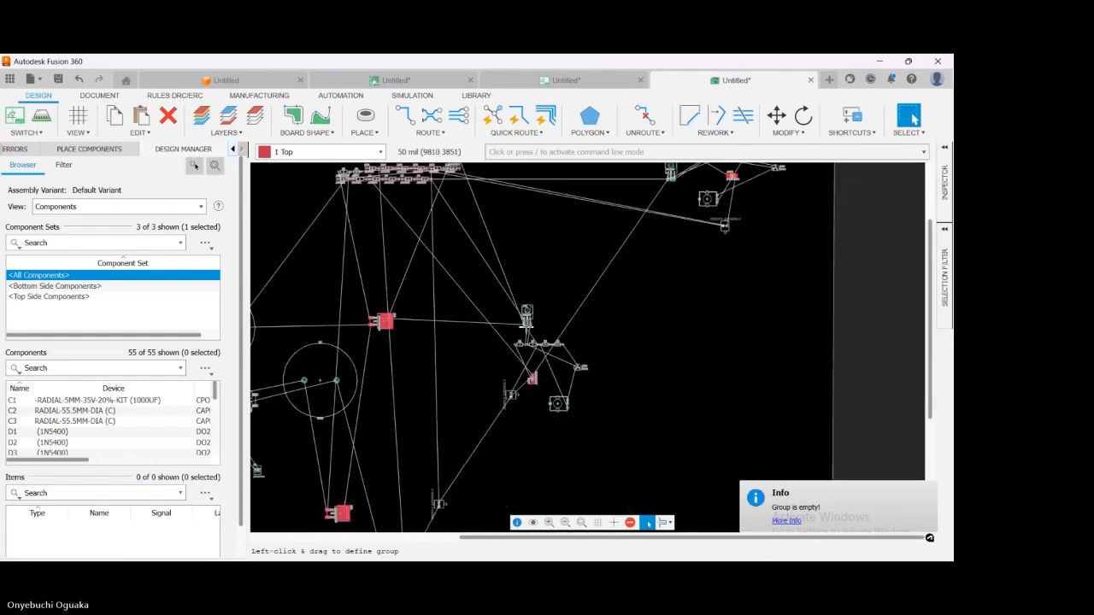
scroll(491, 267, up, 6)
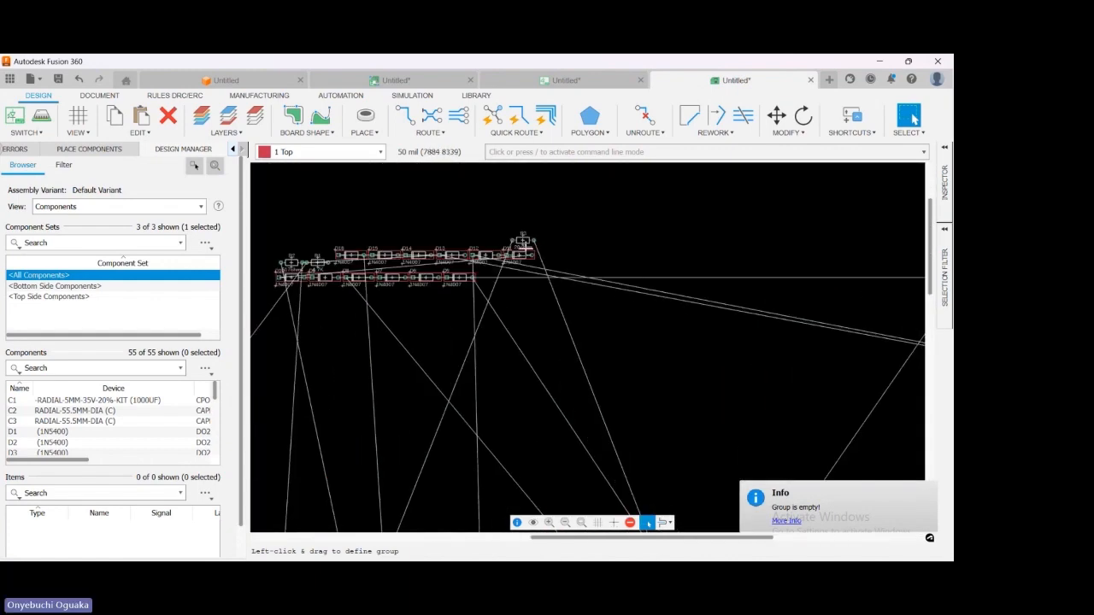
scroll(564, 260, down, 1)
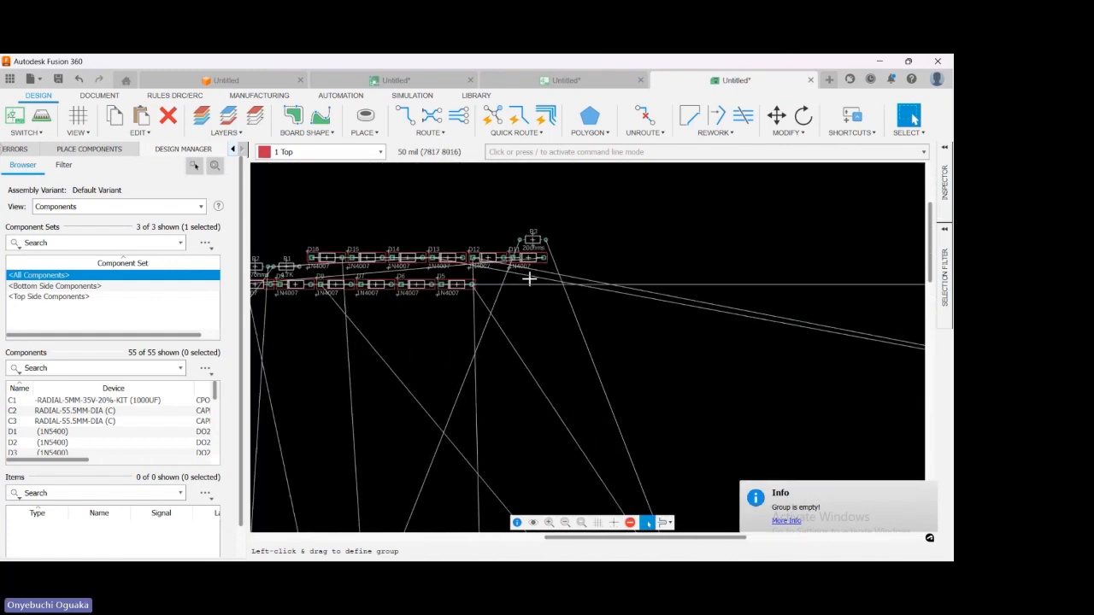
scroll(530, 278, down, 1)
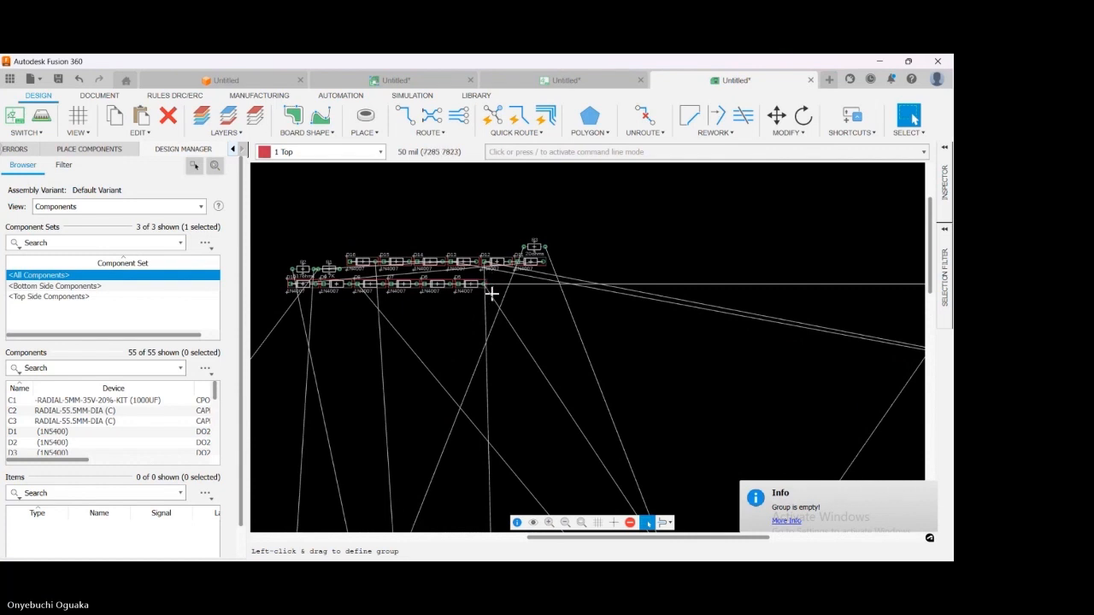
drag(491, 293, 348, 269)
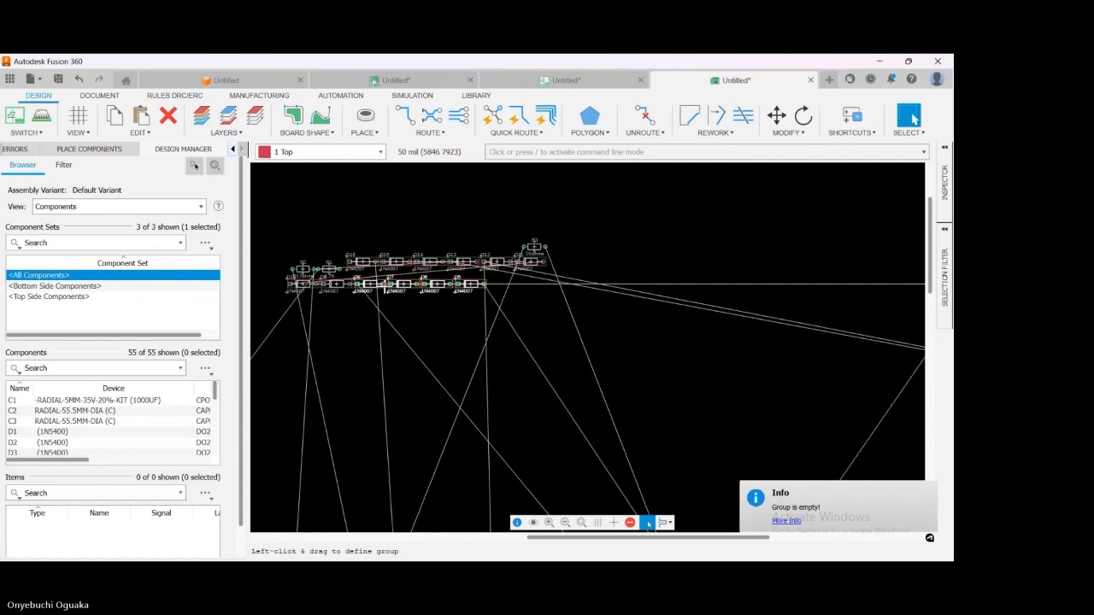
scroll(376, 264, down, 3)
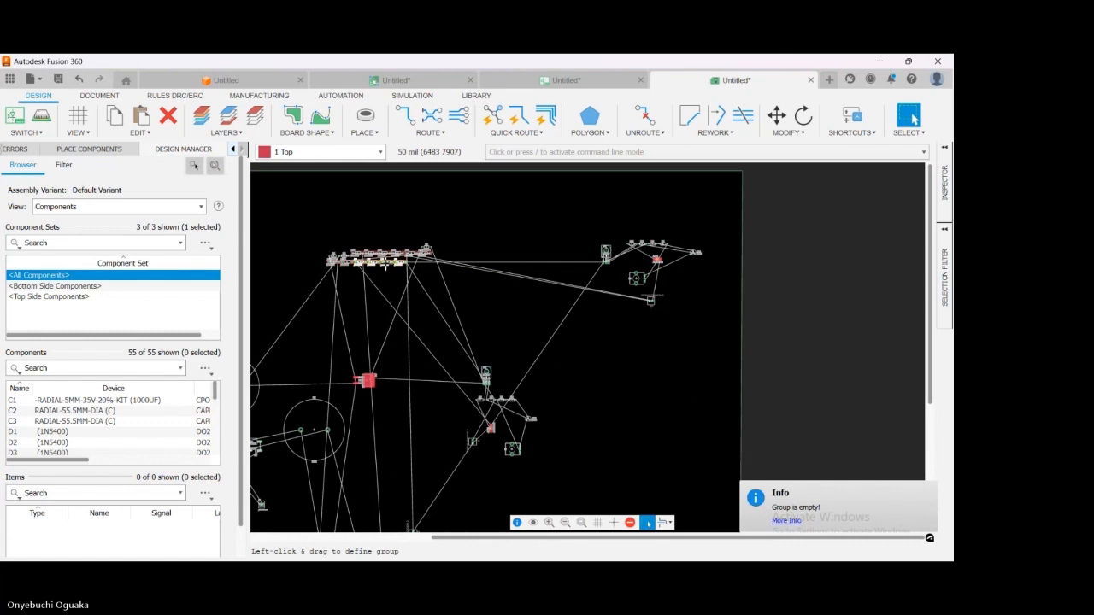
drag(387, 262, 568, 391)
right_click(567, 391)
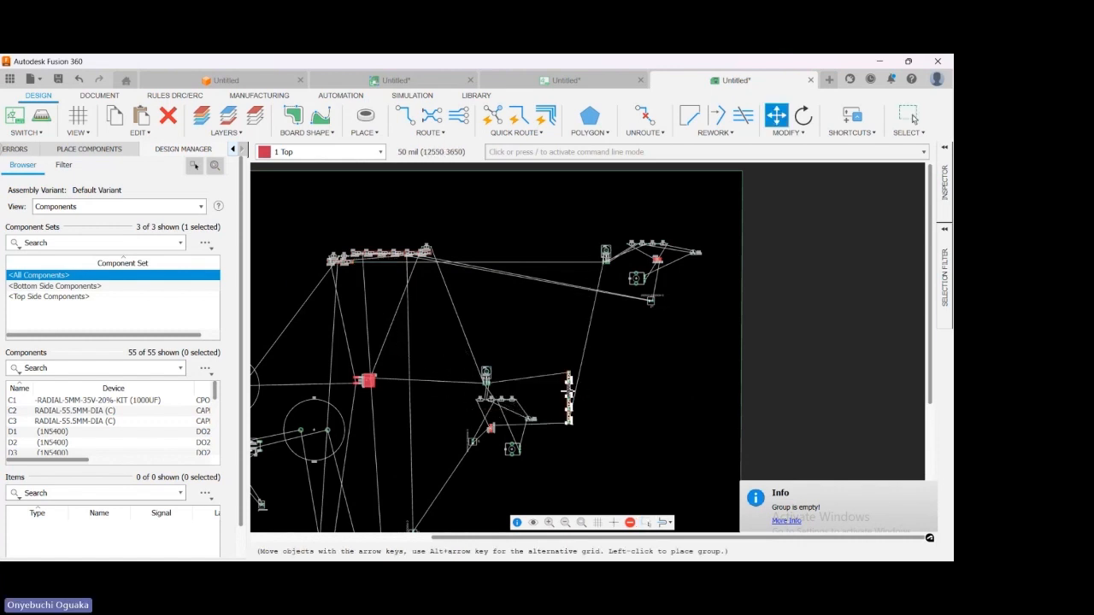
click(552, 391)
key(Escape)
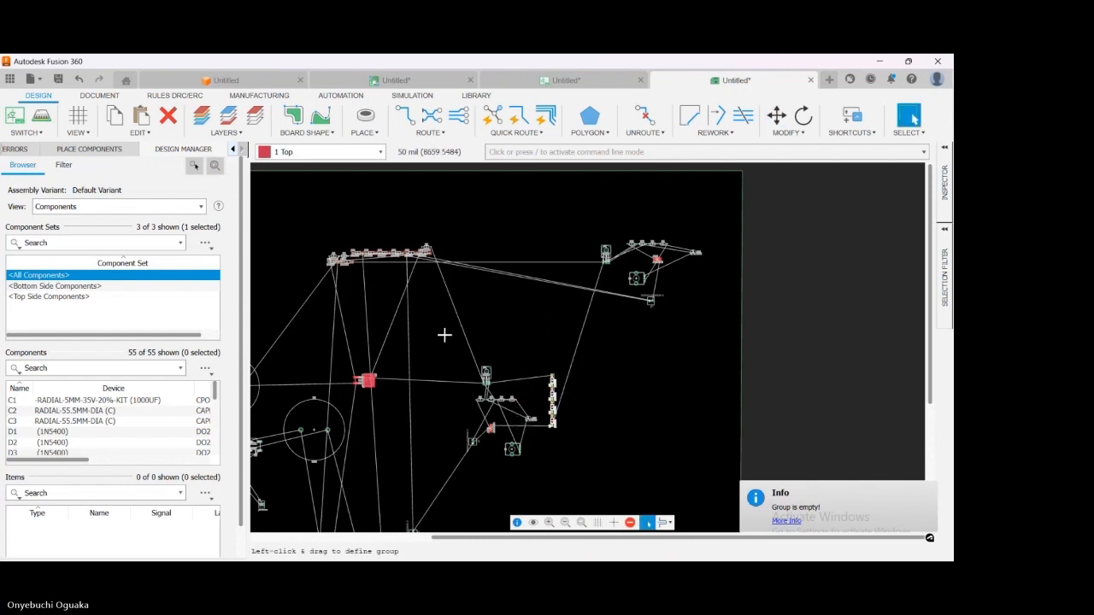
- Move diodes D9 and D10 as a group beneath the Q2 stage's VR4 regulator and rotate them into a vertical column
scroll(414, 261, up, 3)
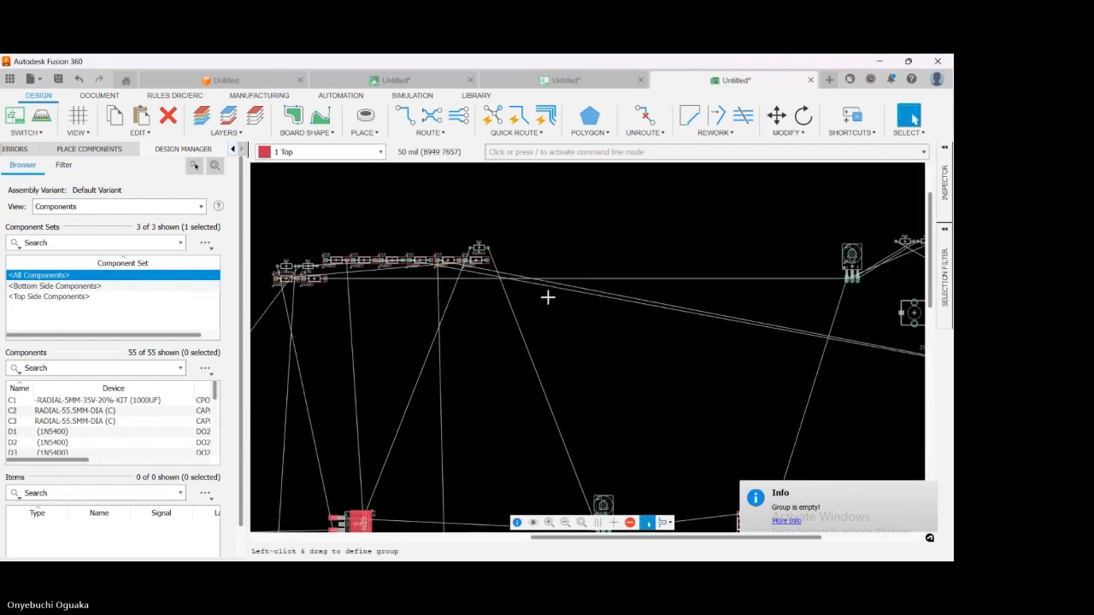
scroll(407, 243, up, 2)
scroll(538, 272, down, 2)
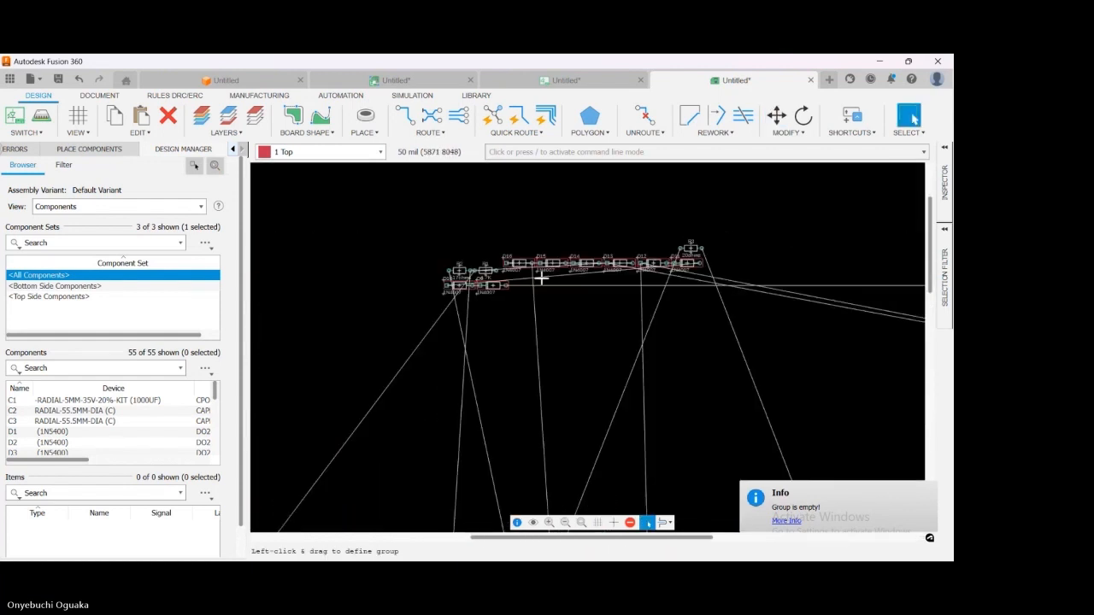
scroll(516, 277, up, 4)
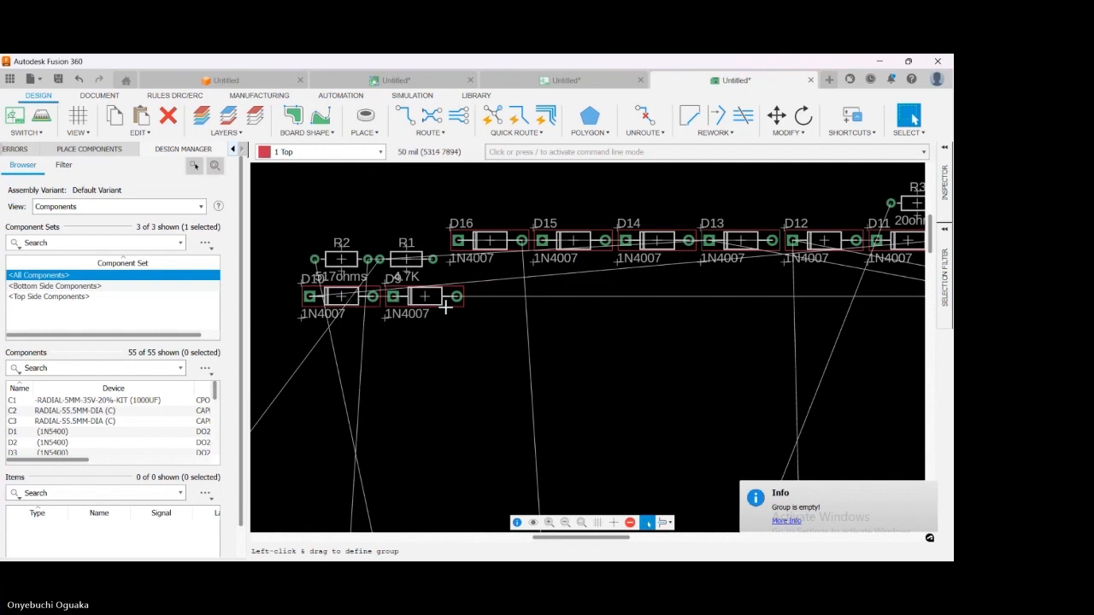
drag(476, 312, 269, 278)
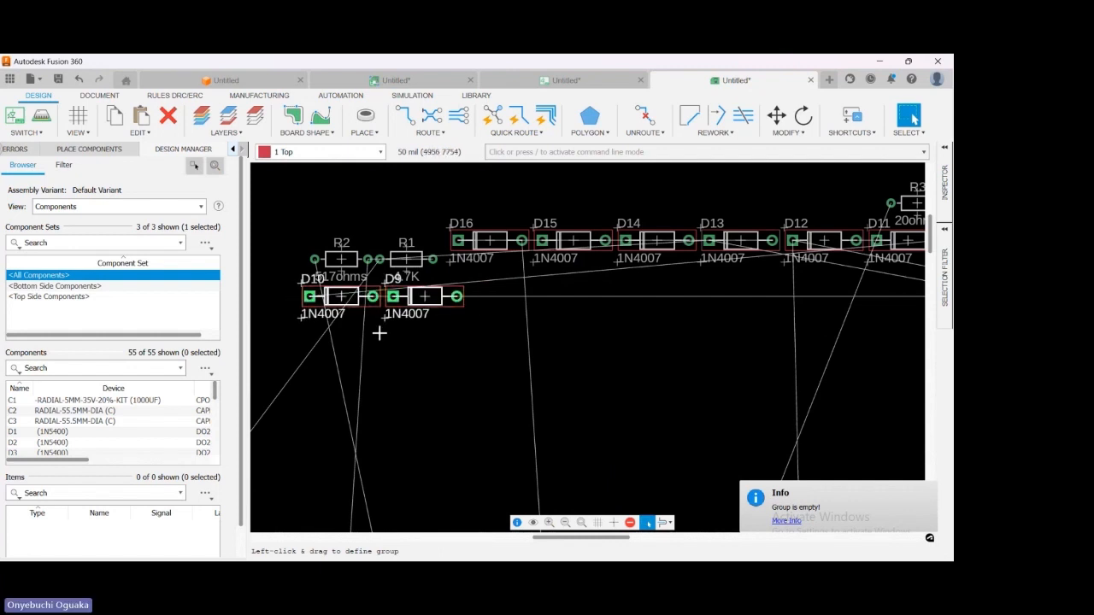
scroll(326, 310, down, 5)
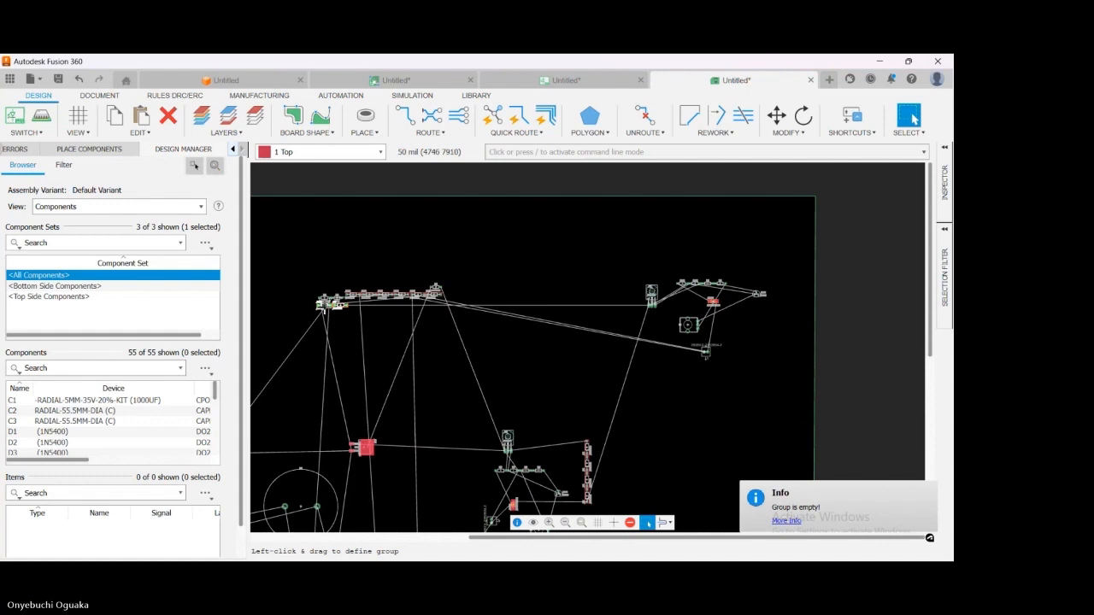
key(m)
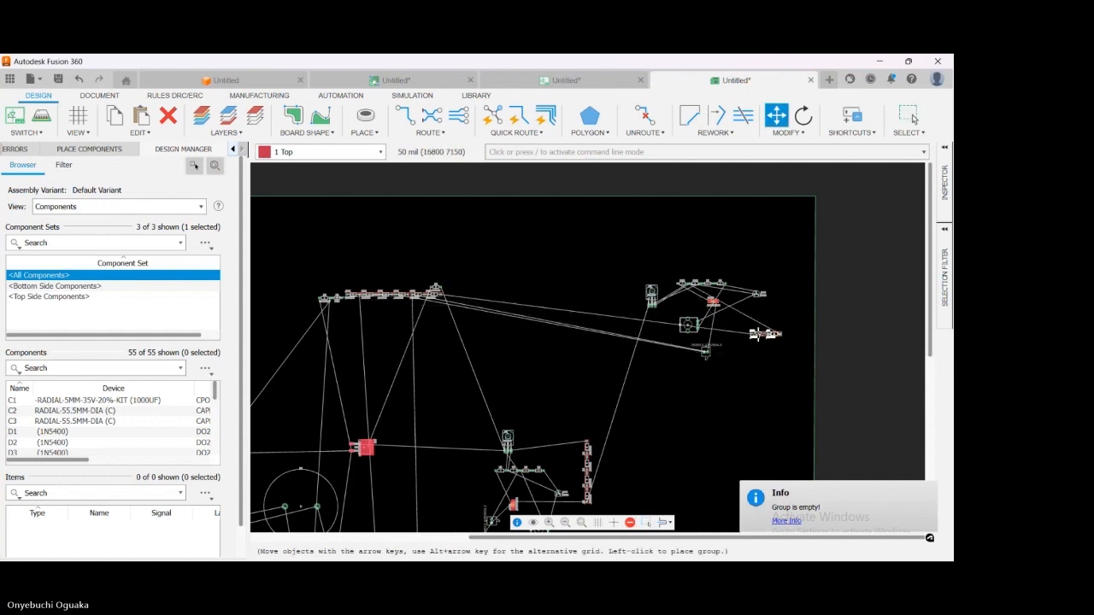
key(Escape)
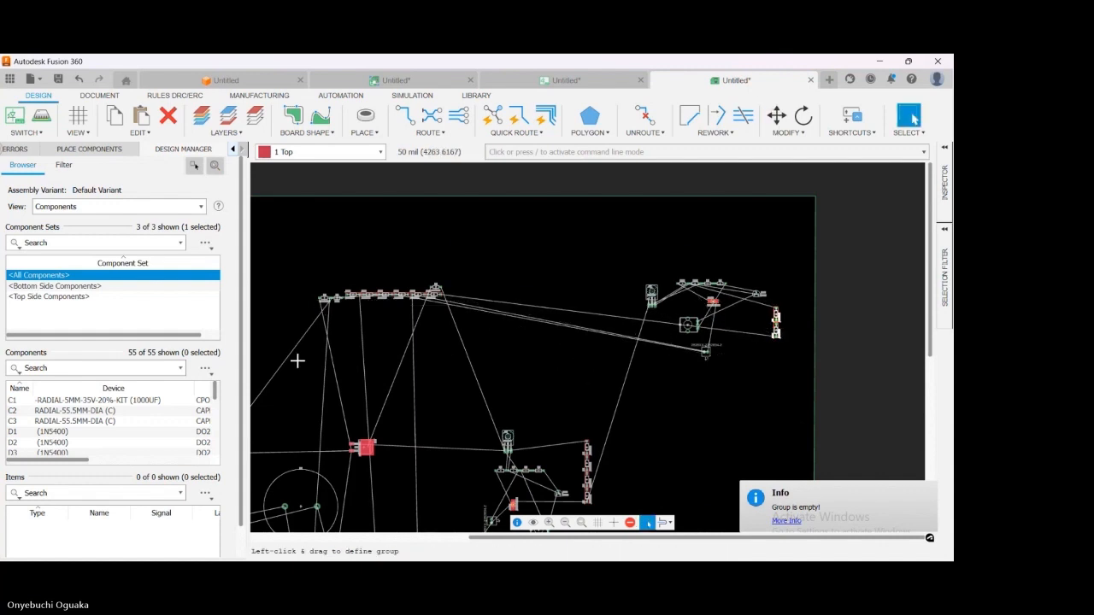
- Move diodes D11 and D12 as a group directly below D9 and D10, rotated to continue the vertical column
scroll(421, 301, up, 5)
scroll(421, 301, up, 2)
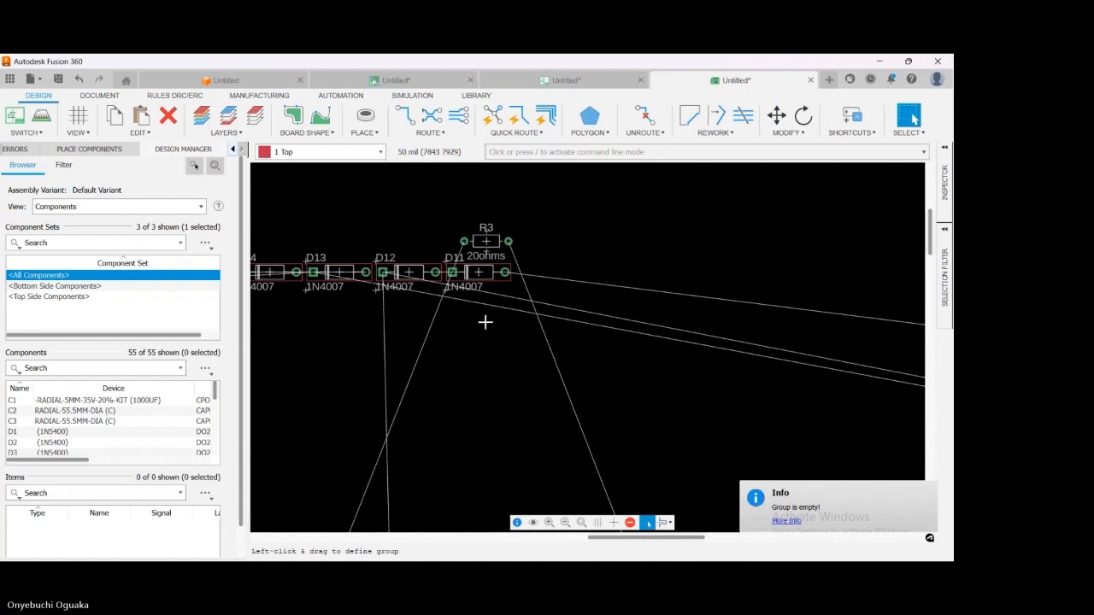
drag(525, 284, 383, 261)
scroll(410, 272, down, 6)
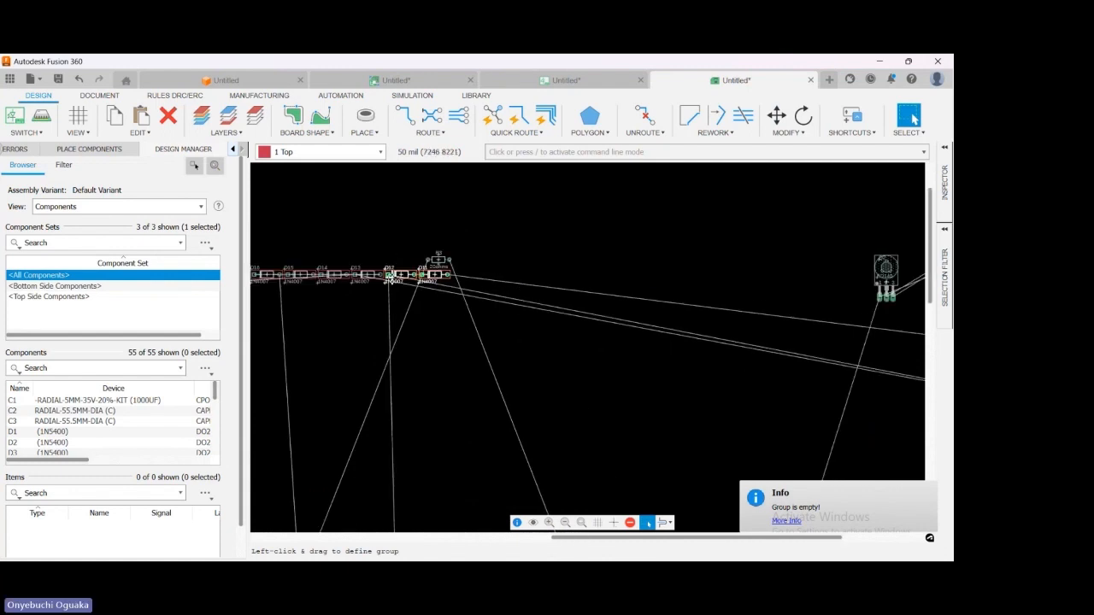
drag(395, 275, 696, 342)
right_click(708, 343)
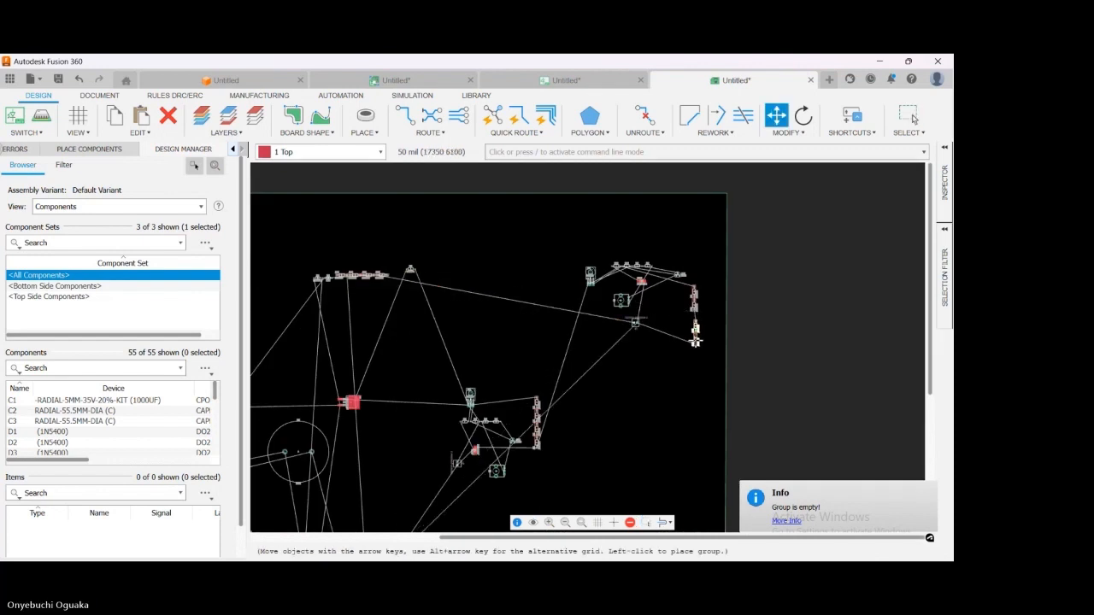
click(696, 342)
key(Escape)
- Move connector J3 farther down from the Q2 stage's potentiometer, below the end of the diode column
scroll(639, 308, up, 5)
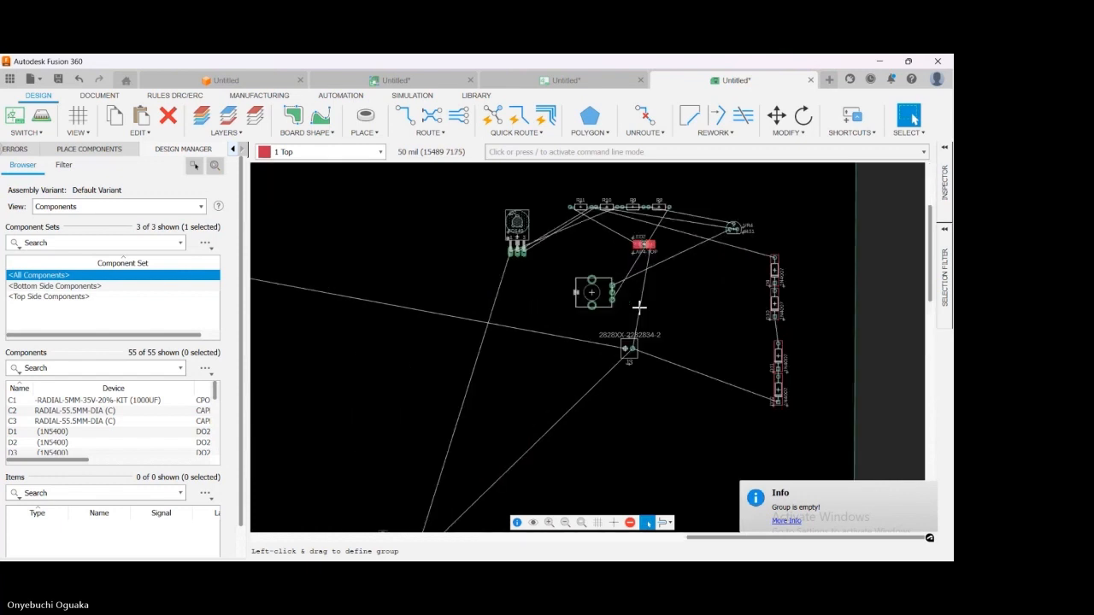
scroll(591, 274, down, 5)
scroll(605, 305, up, 10)
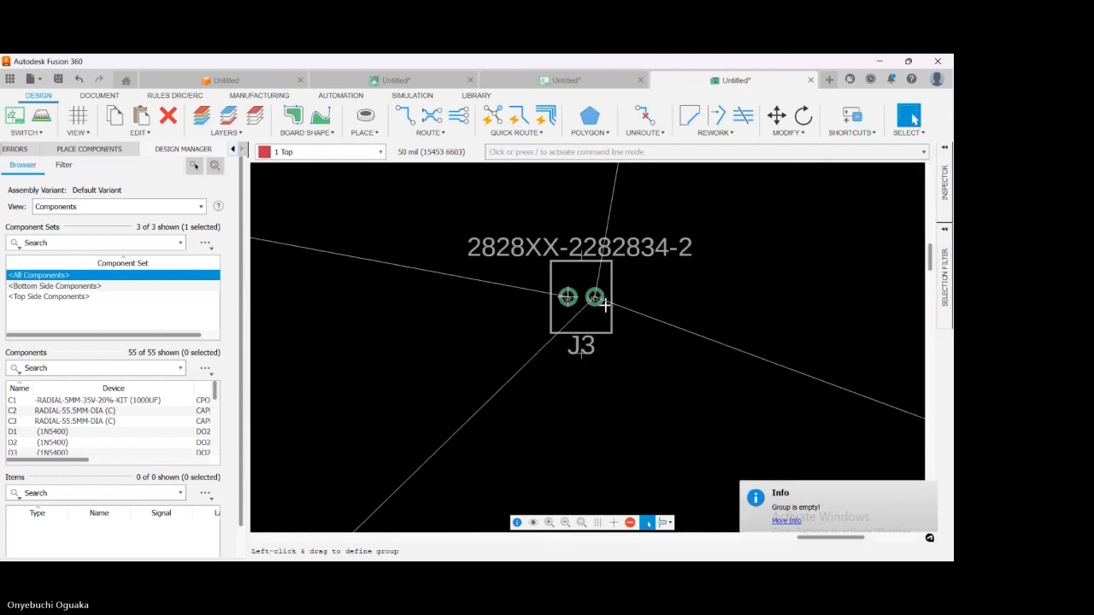
scroll(568, 297, down, 8)
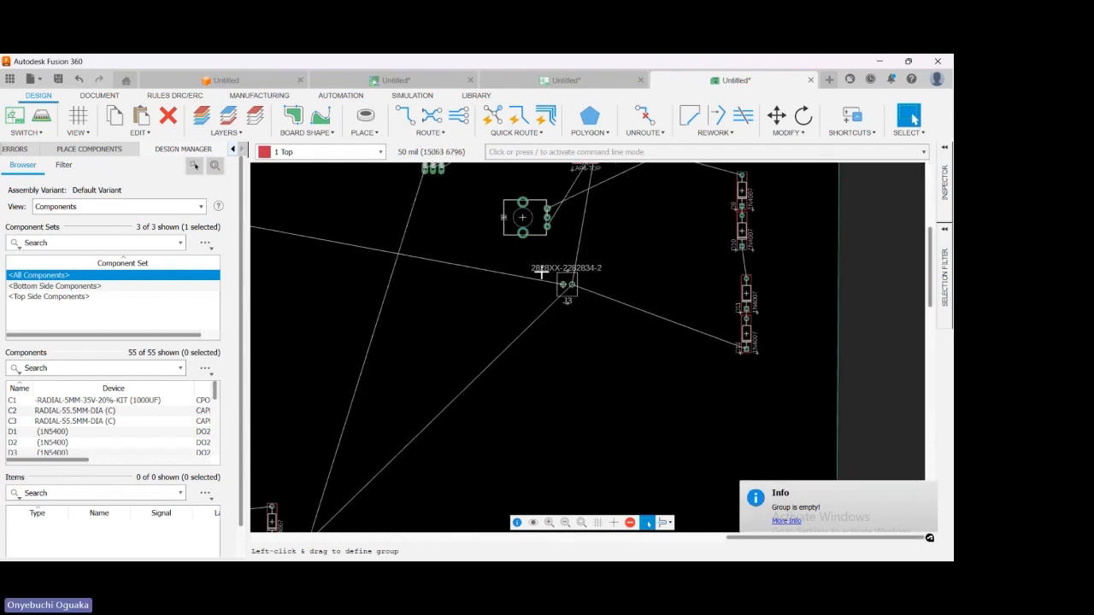
drag(551, 277, 570, 348)
key(Escape)
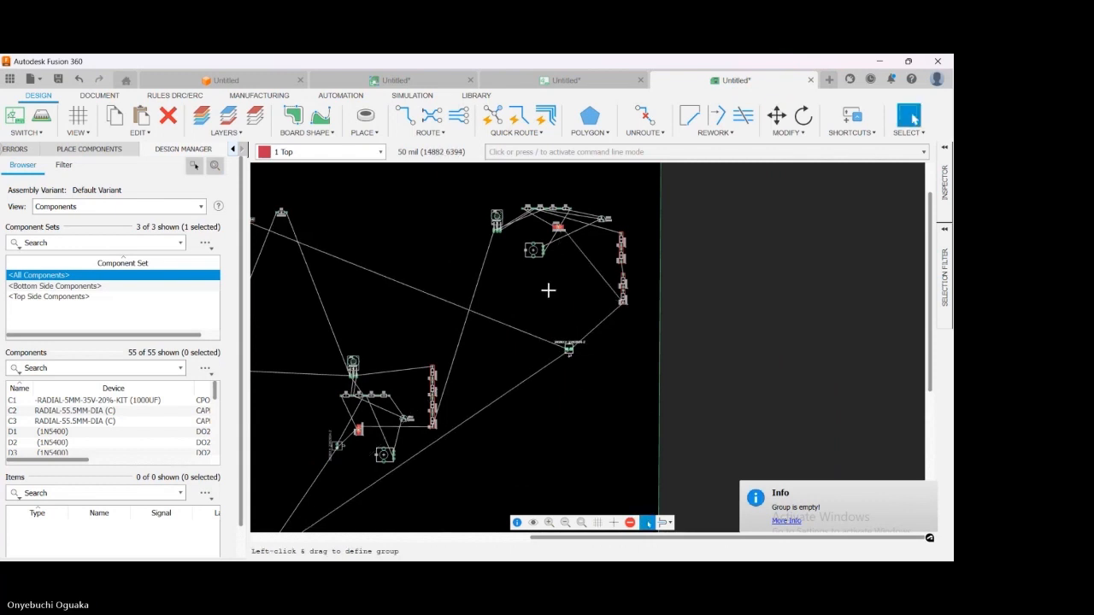
- Shift the D9 to D12 diode column inward and down so that it ends beside connector J3
drag(619, 231, 591, 328)
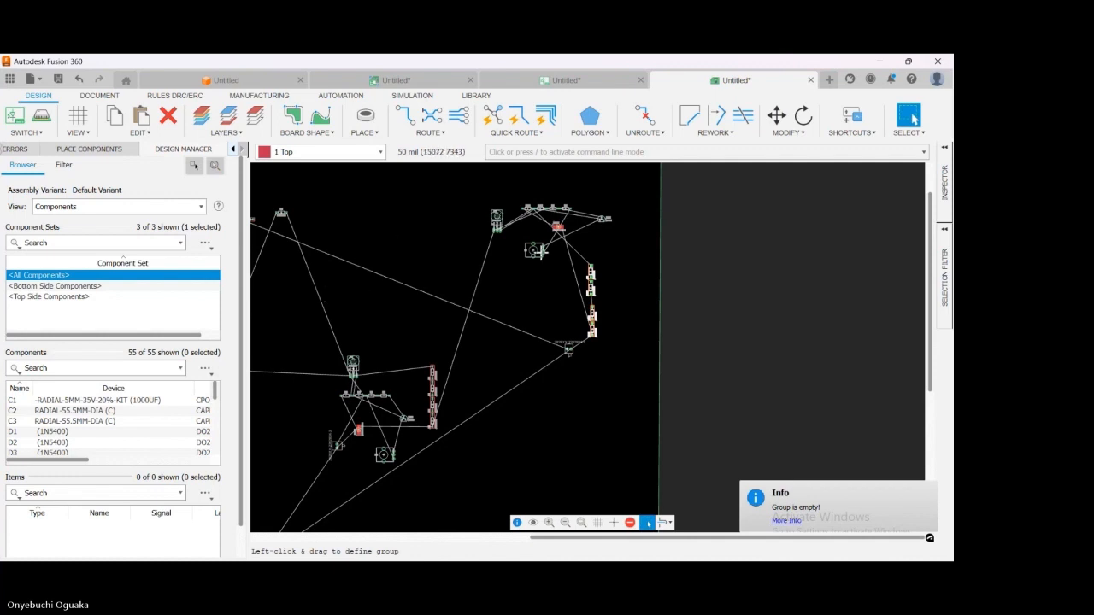
scroll(560, 231, up, 3)
scroll(562, 232, down, 2)
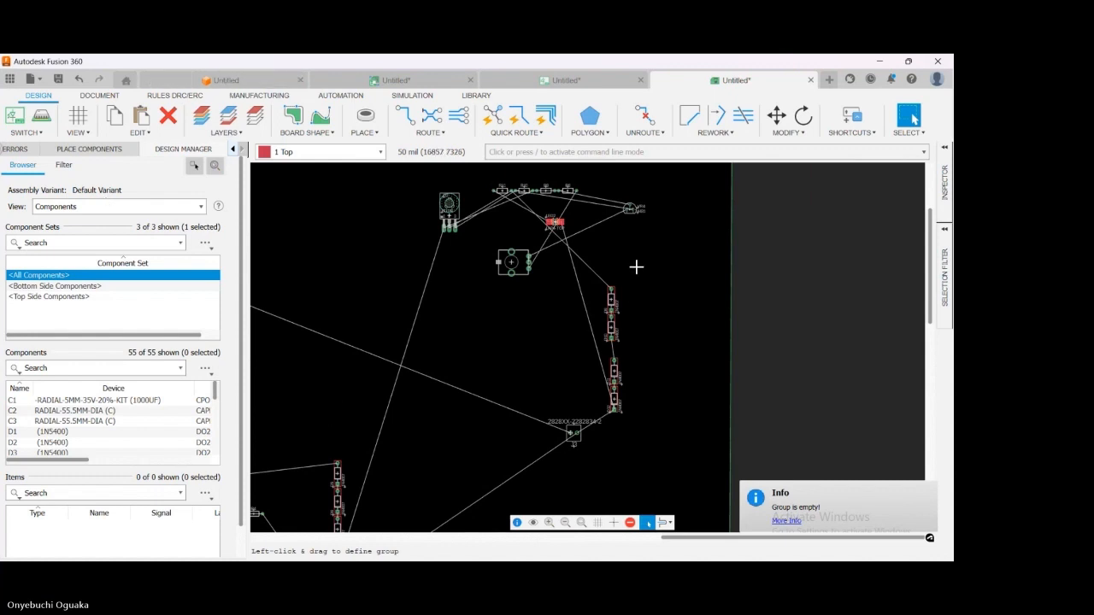
- Move the Q2 stage's potentiometer lower, leaving more room beneath its BD140 transistor and LED2
scroll(514, 268, down, 1)
scroll(528, 243, up, 3)
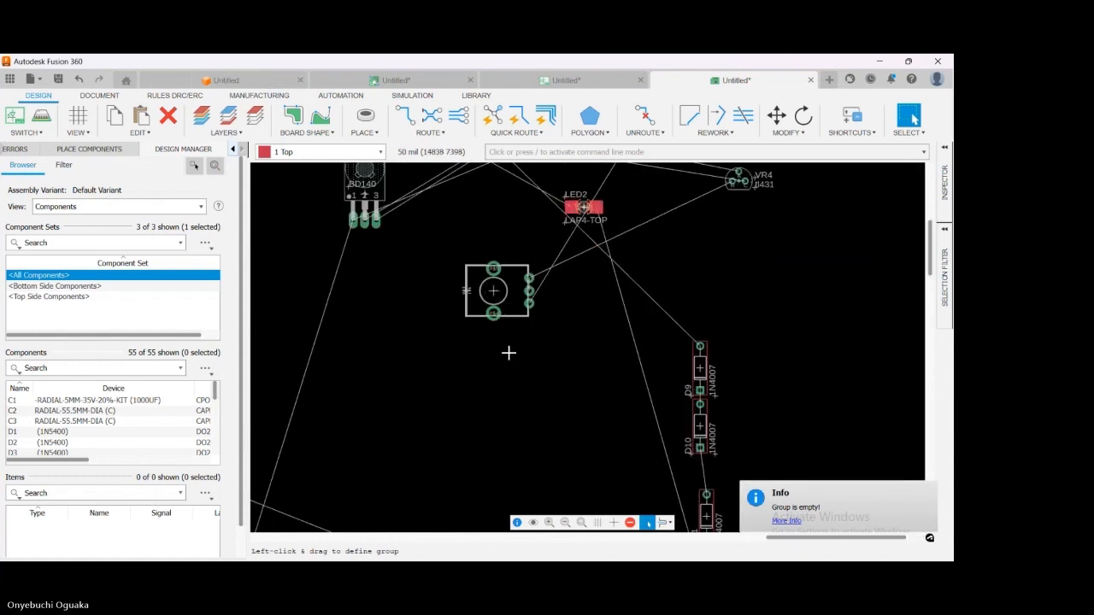
drag(509, 353, 514, 387)
scroll(503, 232, down, 4)
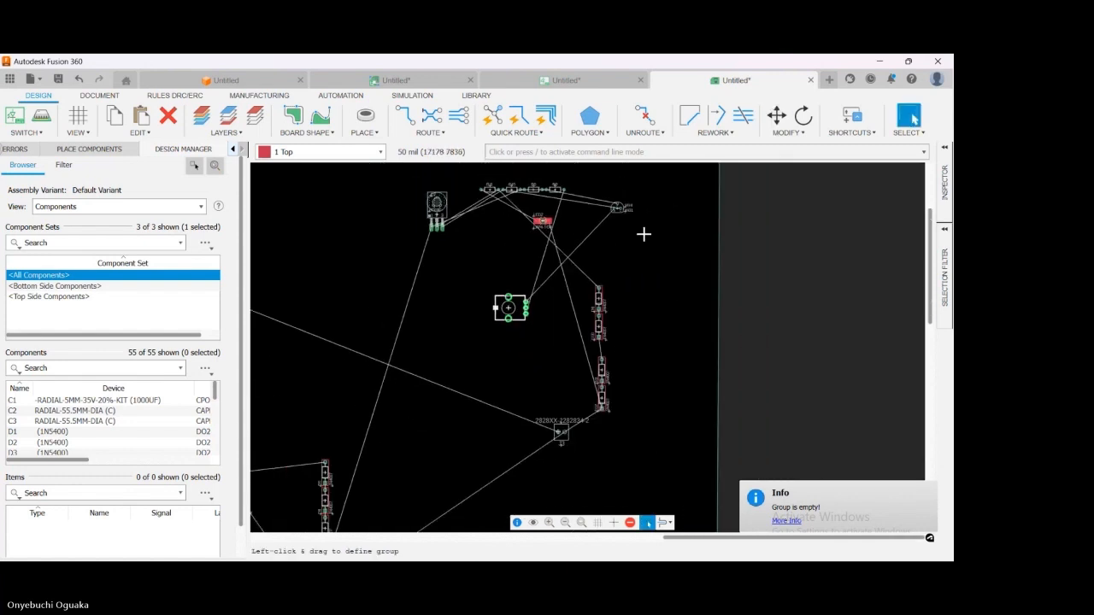
- Check the Q2 stage in the schematic and move the R8 to R11 resistor row to just above its potentiometer
scroll(481, 177, up, 3)
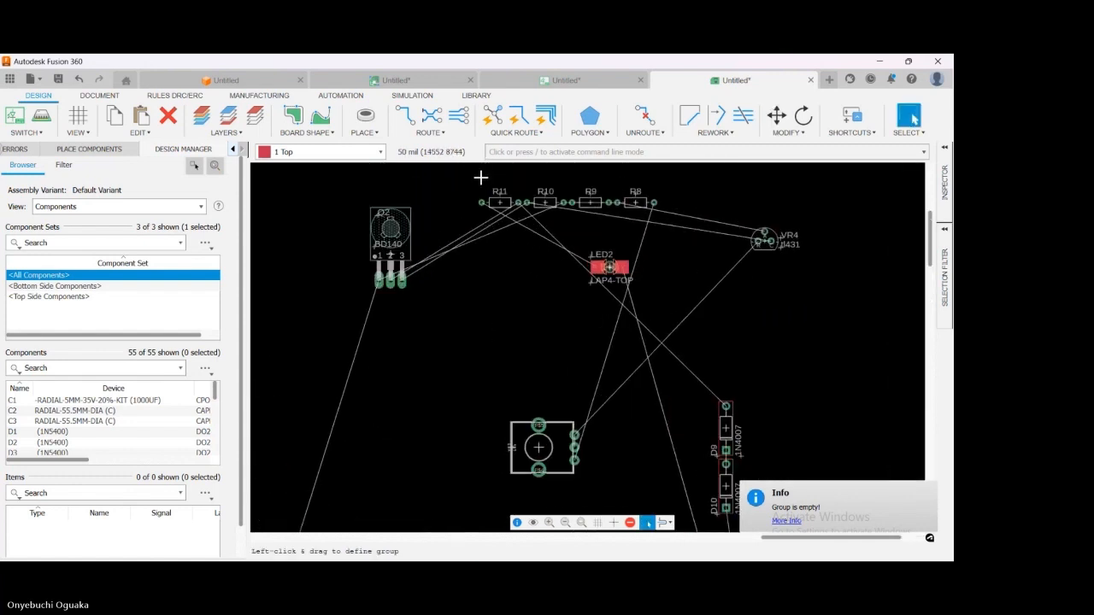
click(559, 83)
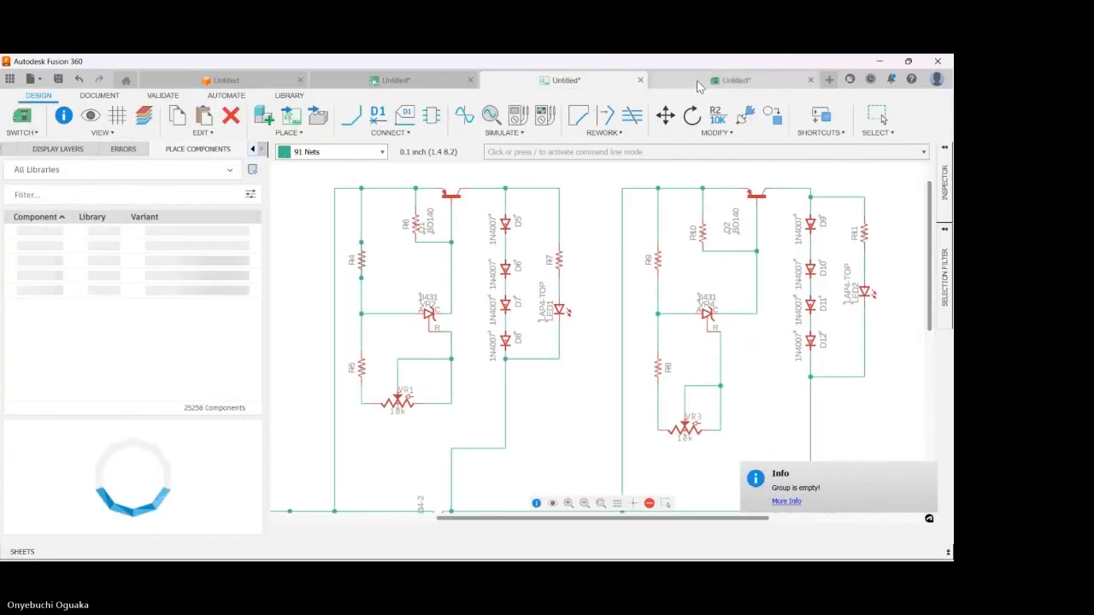
click(732, 82)
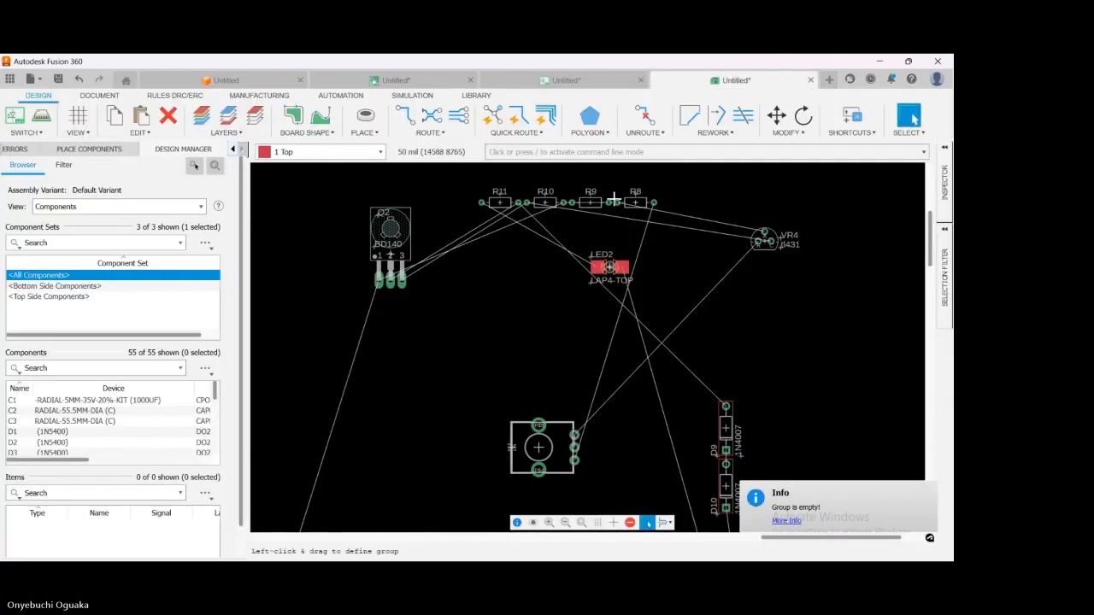
drag(484, 175, 670, 230)
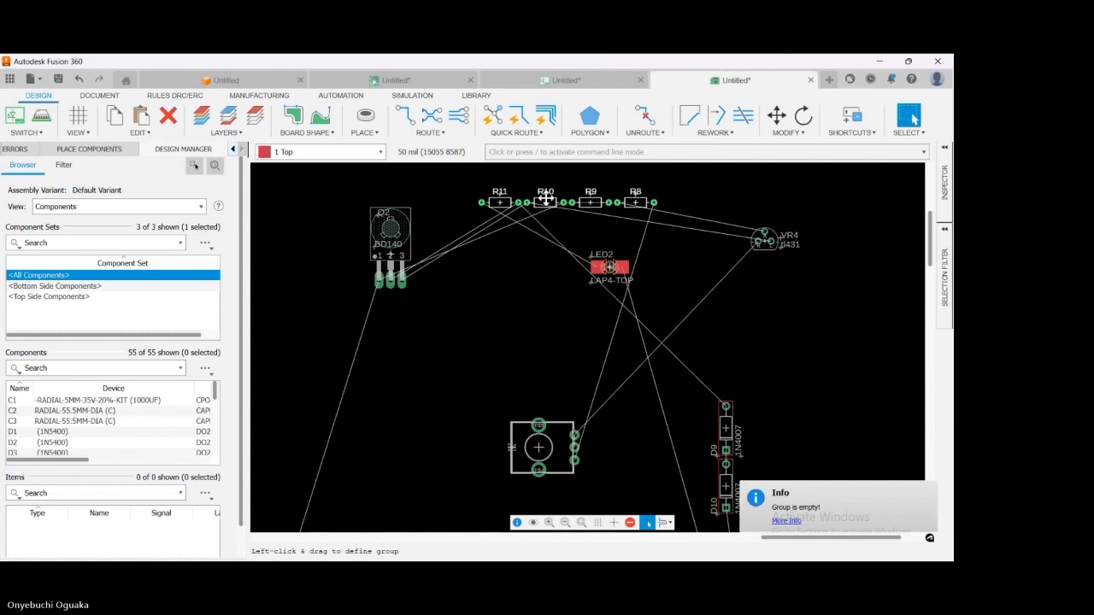
key(m)
scroll(483, 296, down, 3)
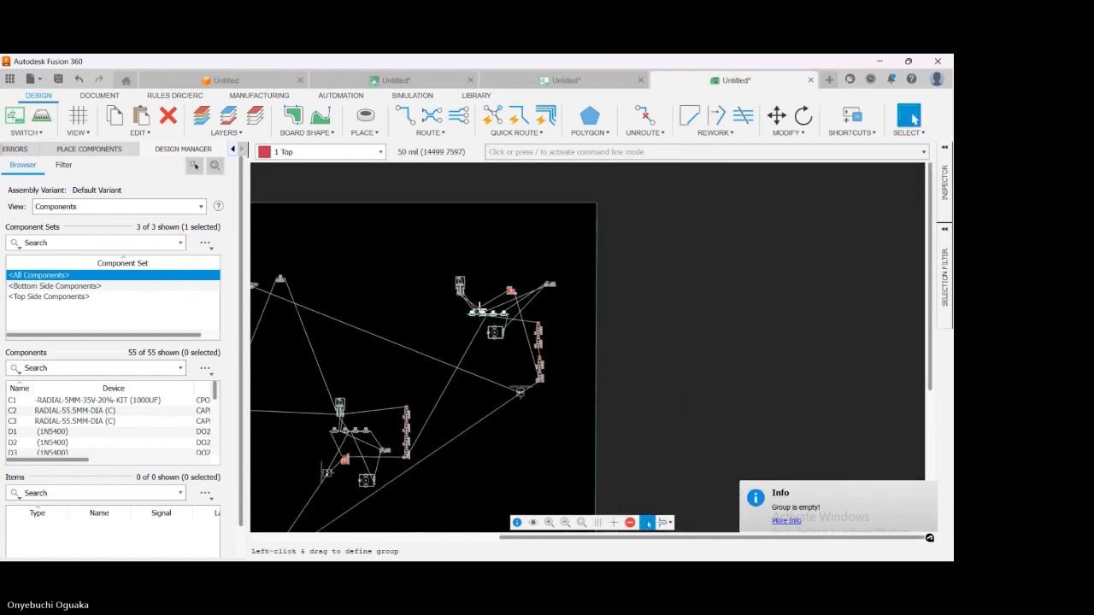
scroll(478, 310, up, 3)
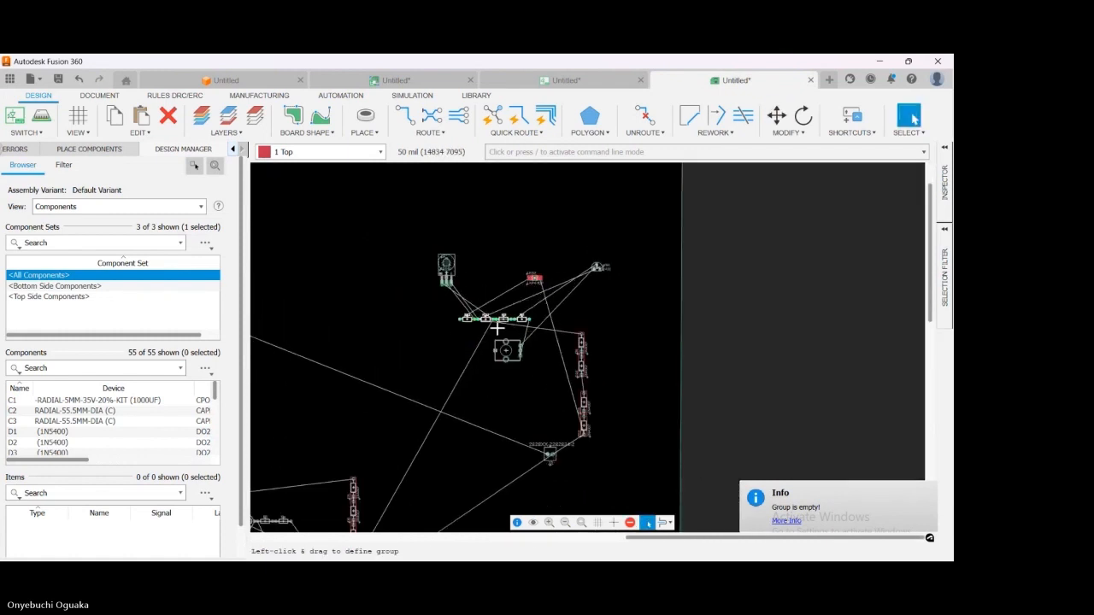
- Examine how the Q1 stage's resistors connect in the schematic and compare this with their placement on the board
click(567, 82)
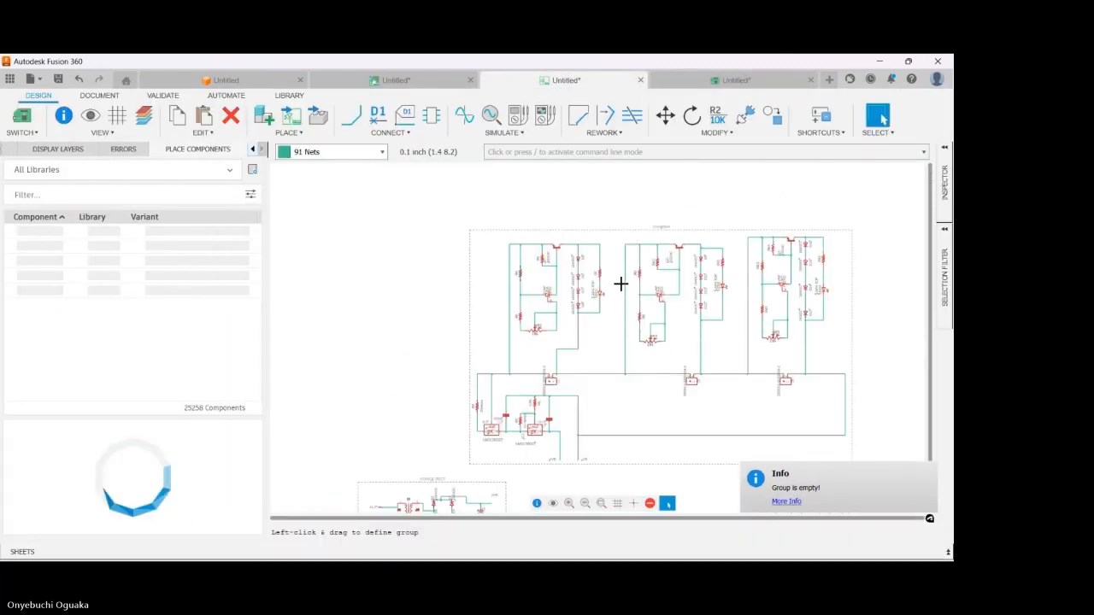
scroll(513, 309, up, 2)
scroll(396, 322, up, 4)
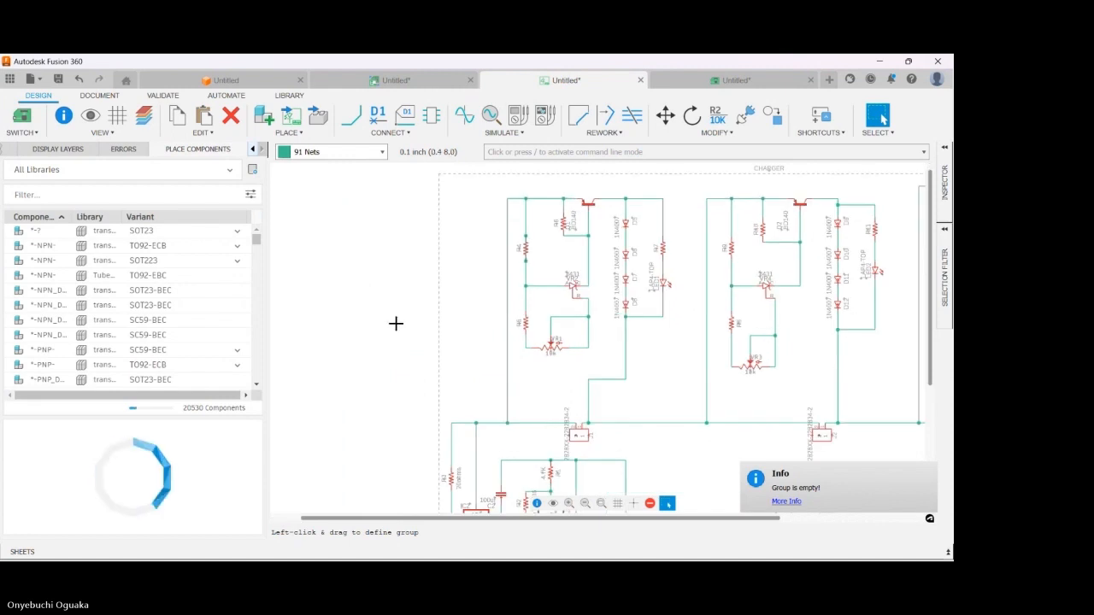
scroll(396, 323, down, 1)
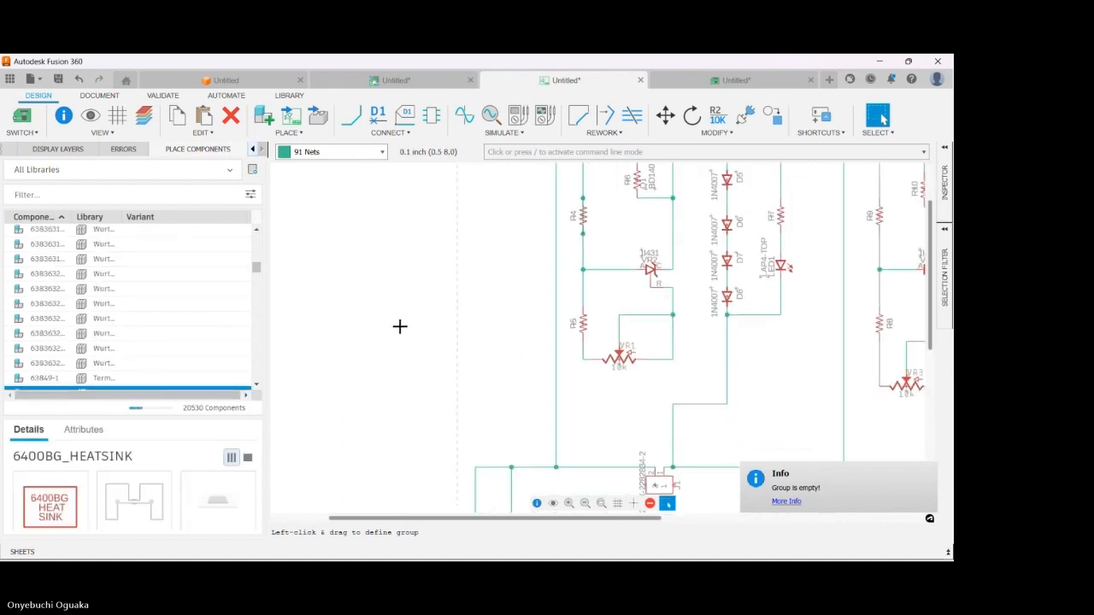
click(731, 81)
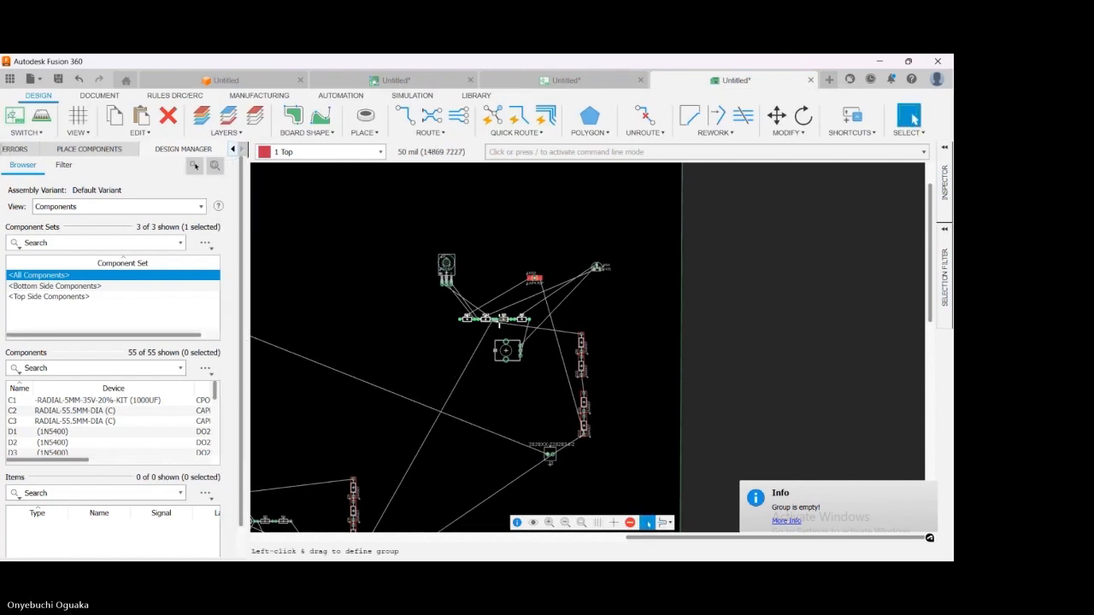
scroll(499, 323, up, 2)
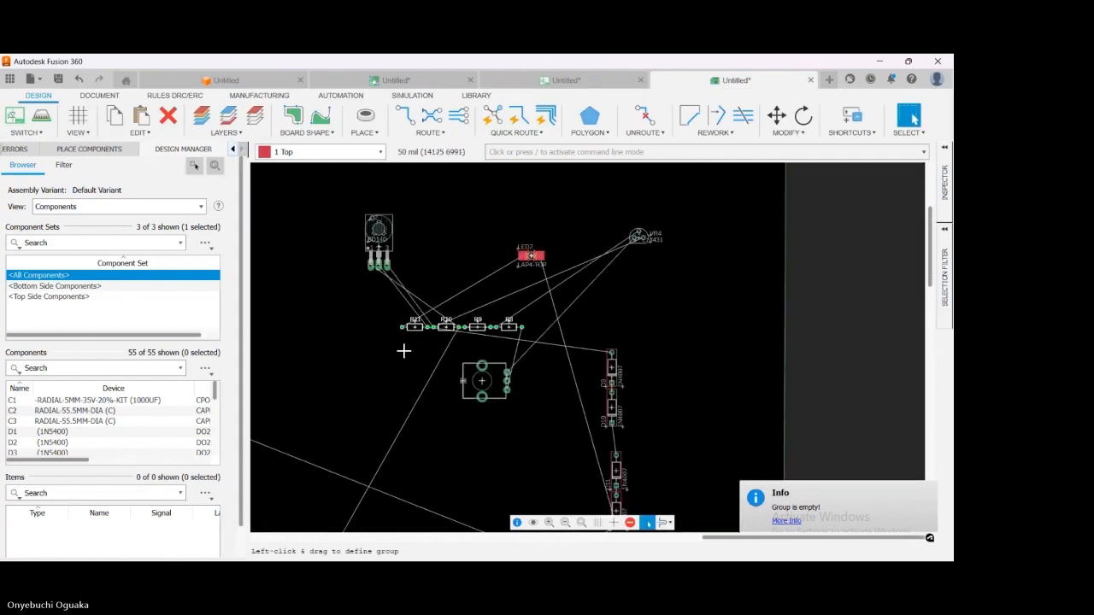
scroll(633, 255, down, 5)
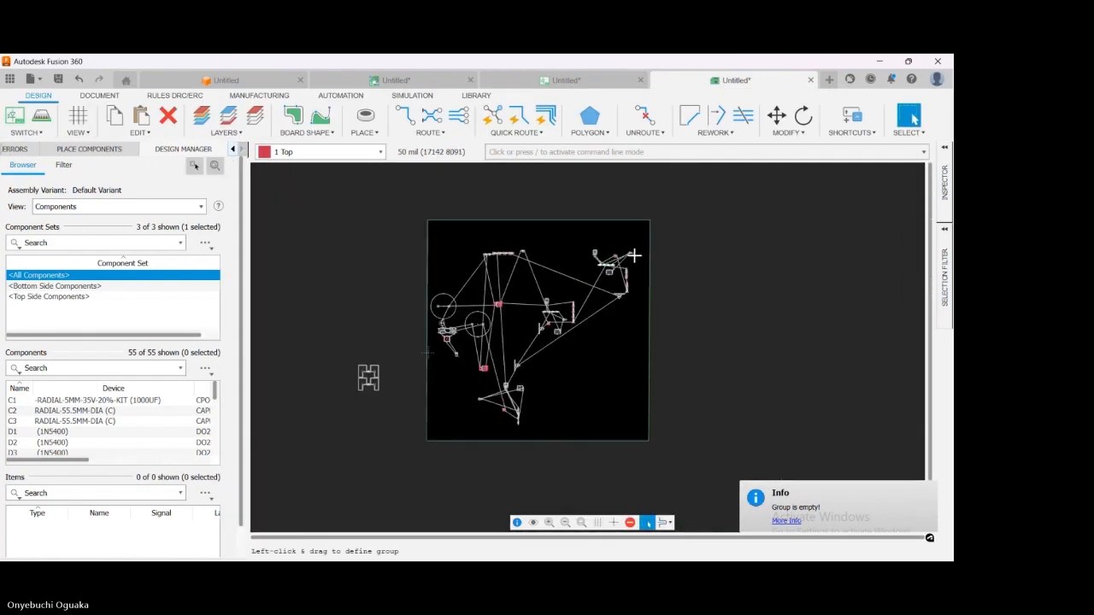
scroll(577, 324, up, 5)
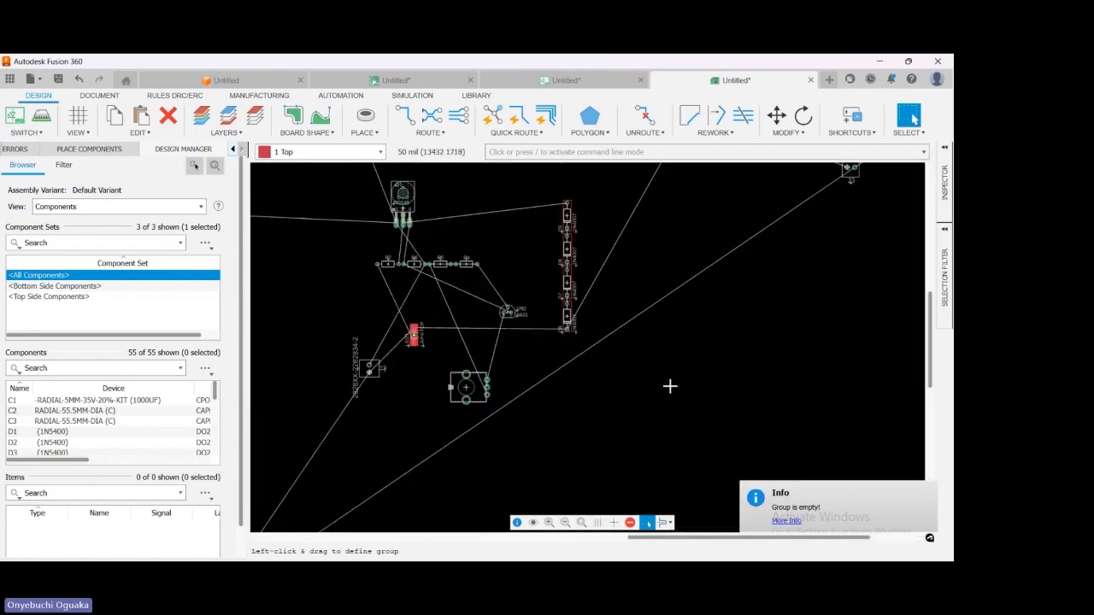
click(564, 82)
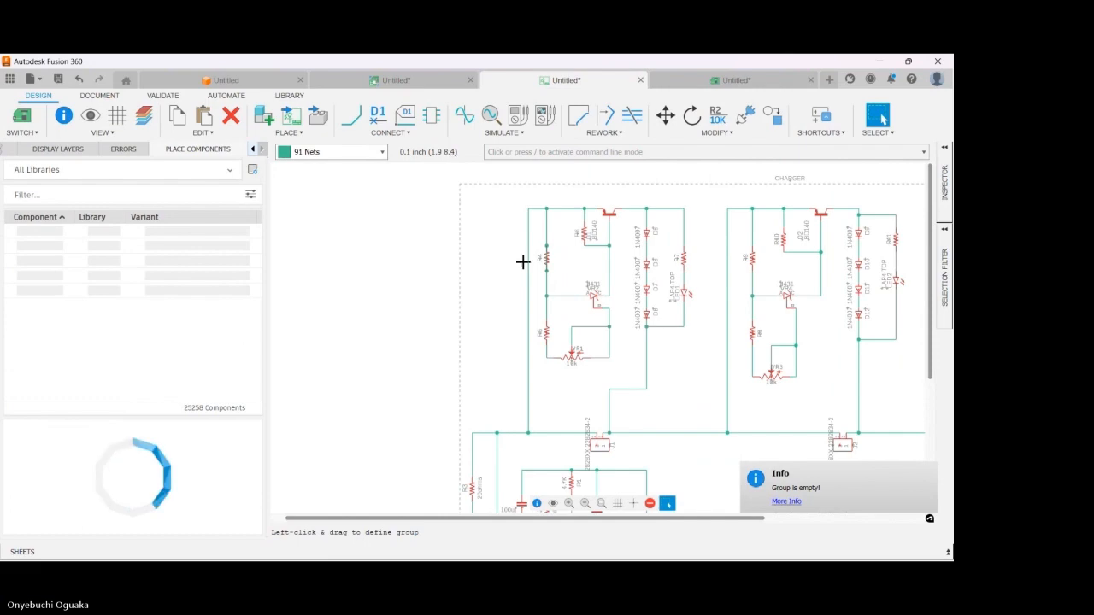
click(728, 81)
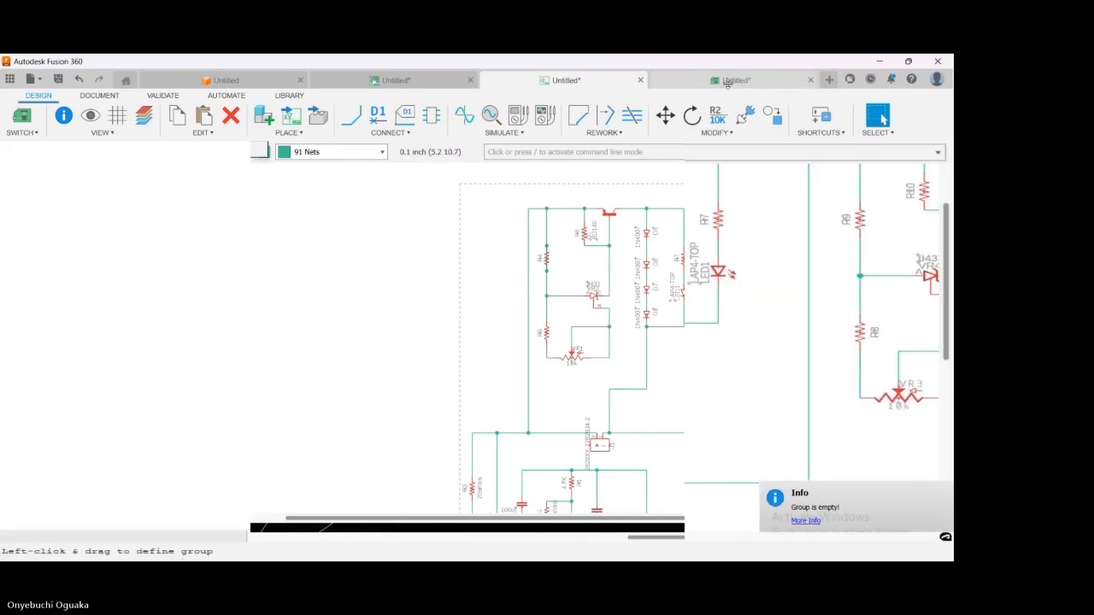
- Rotate resistors R4 and R5 into a vertical column and place them directly beside LED1, near connector J1
scroll(415, 252, up, 4)
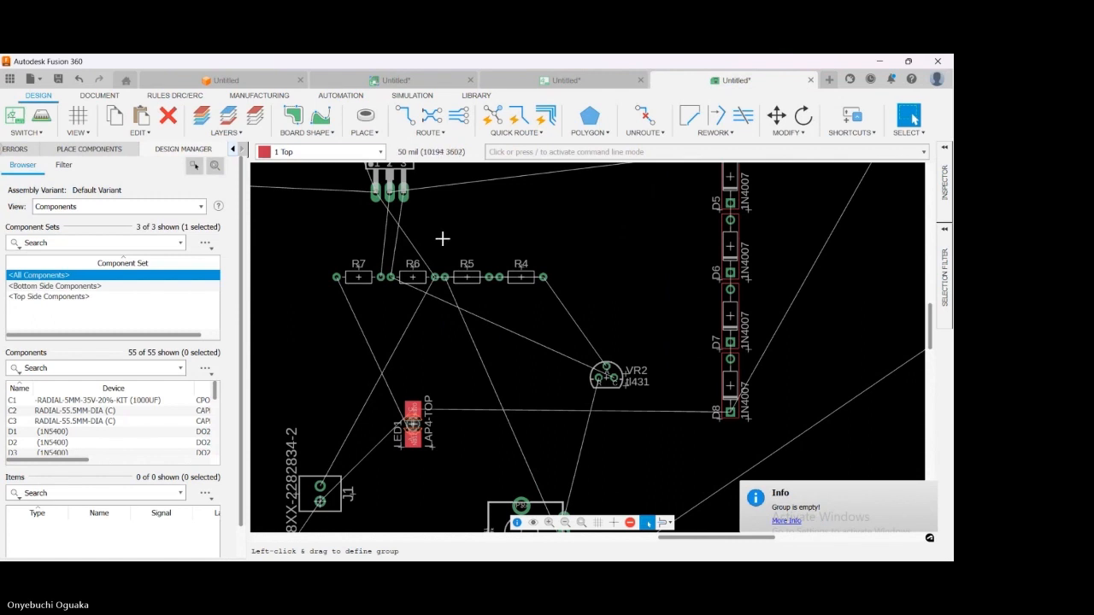
drag(442, 238, 335, 341)
right_click(420, 383)
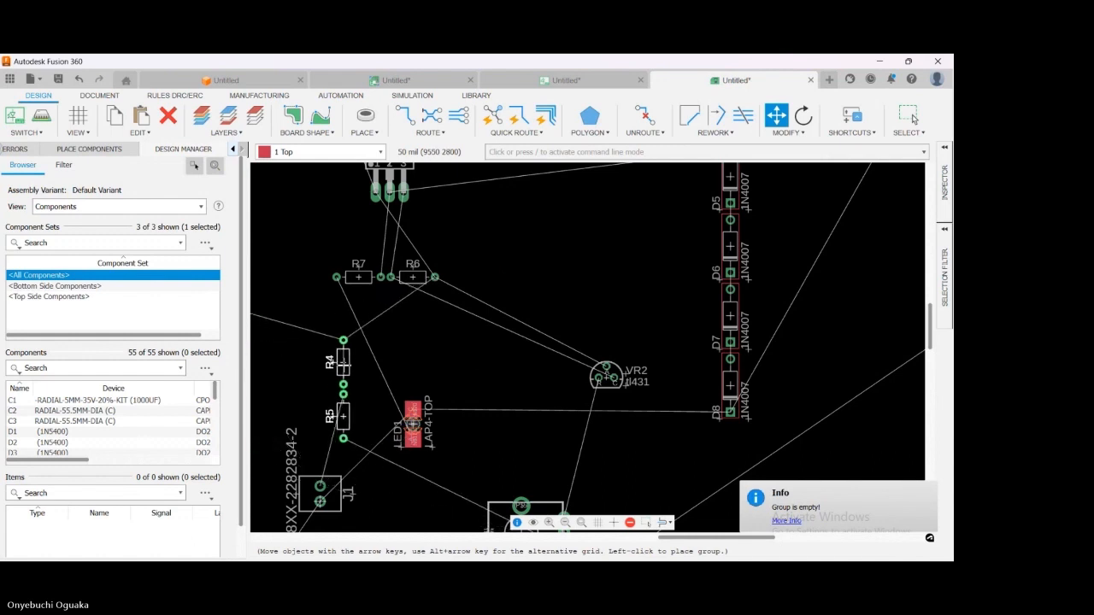
drag(335, 341, 382, 398)
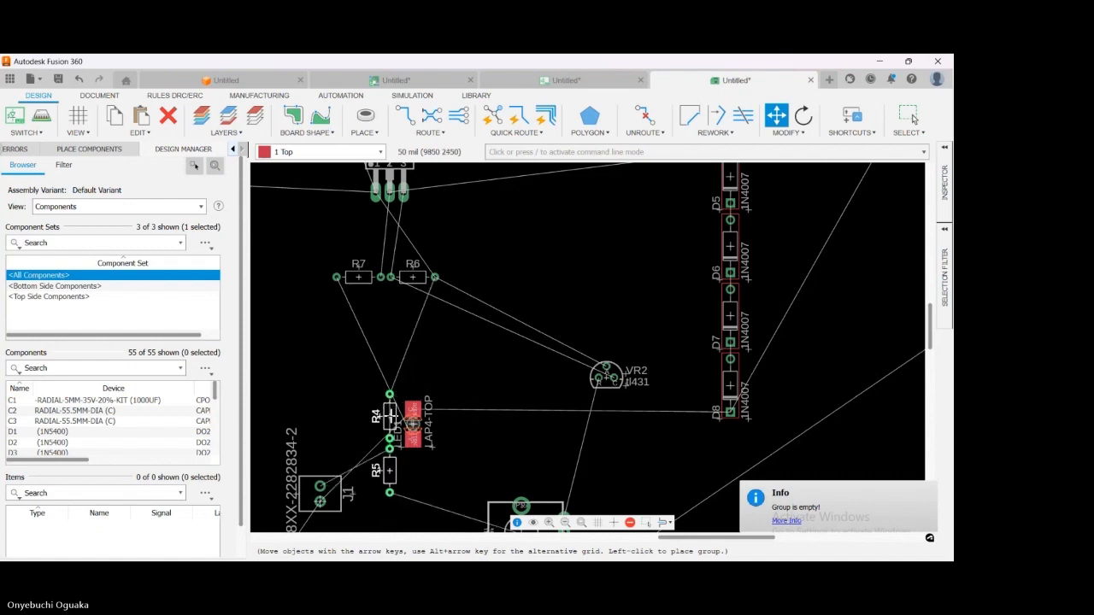
click(445, 460)
- Move LED1 to the lower end of the D5 to D8 diode column, directly below D8
scroll(317, 325, down, 2)
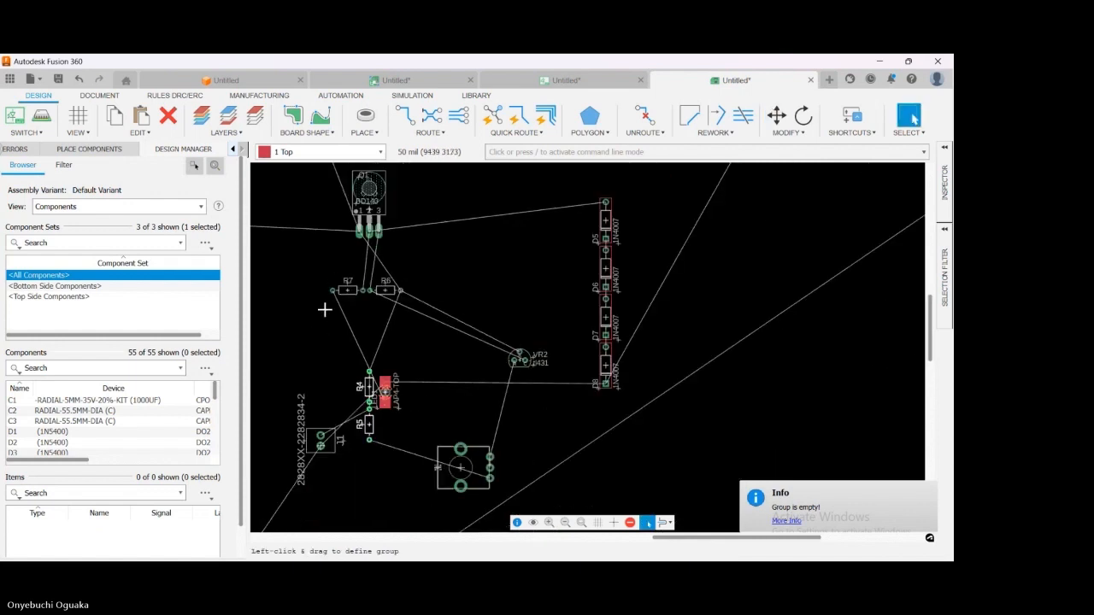
scroll(385, 391, up, 3)
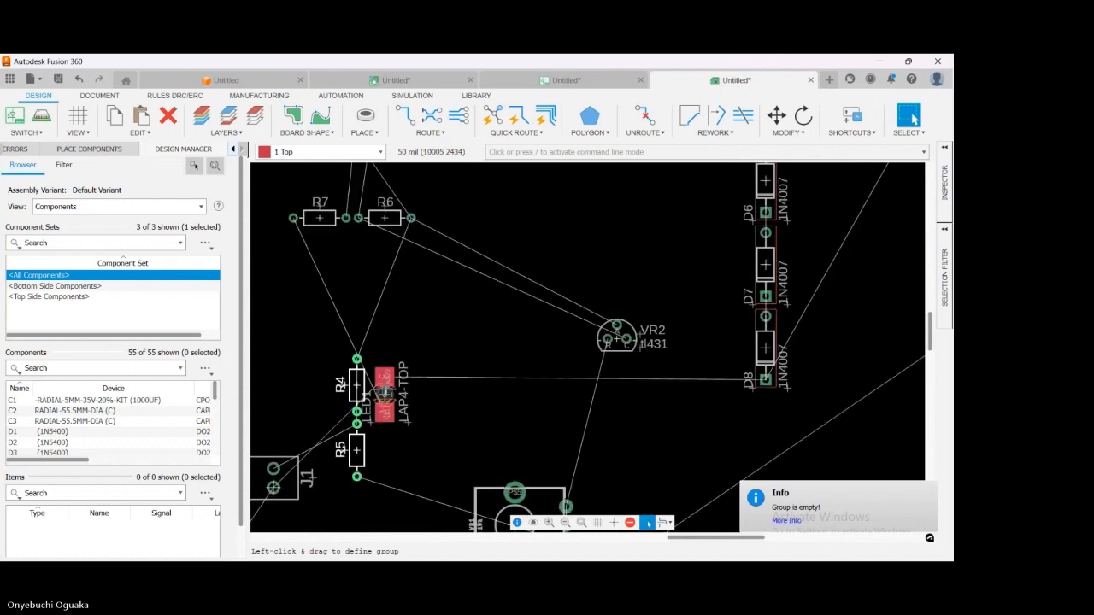
scroll(333, 290, up, 1)
scroll(334, 291, down, 4)
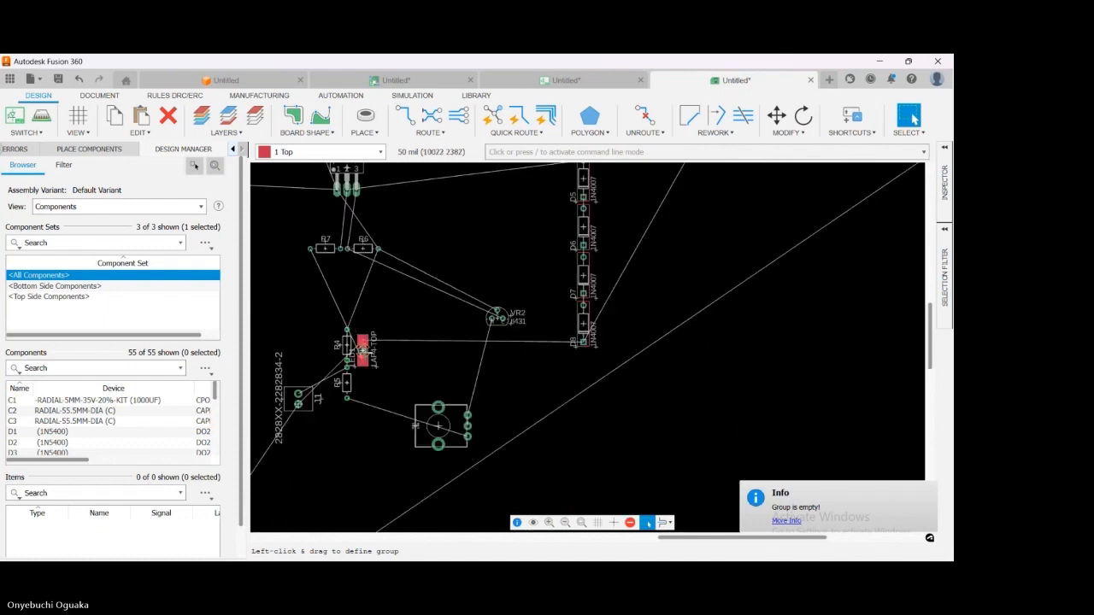
drag(363, 350, 584, 373)
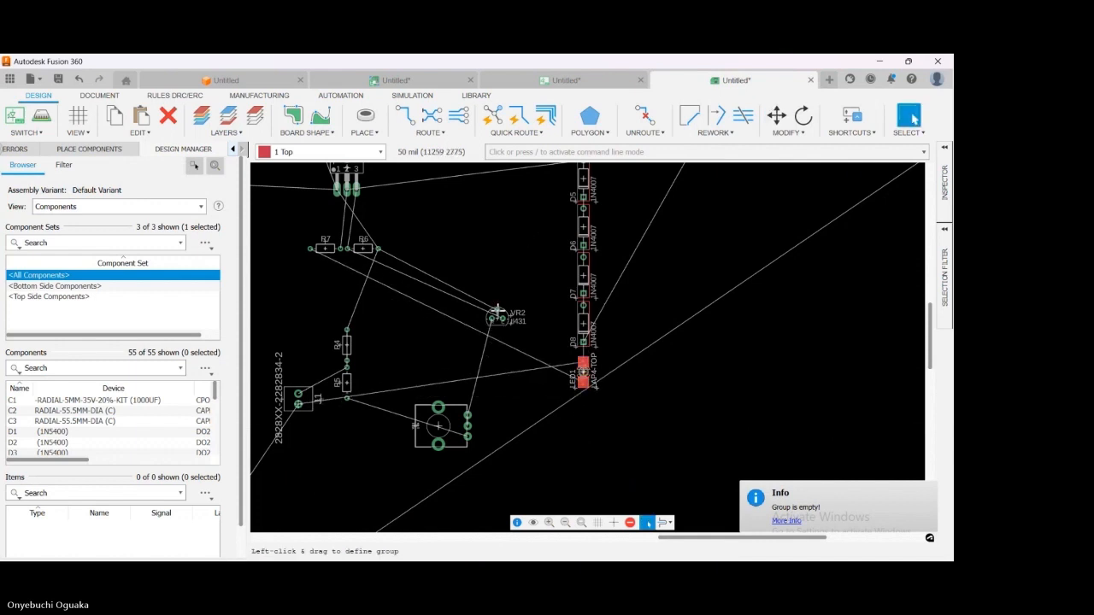
- Rotate VR2 a quarter turn and place it just above the Q1 stage's potentiometer, beside R4 and R5
drag(498, 318, 434, 363)
right_click(489, 374)
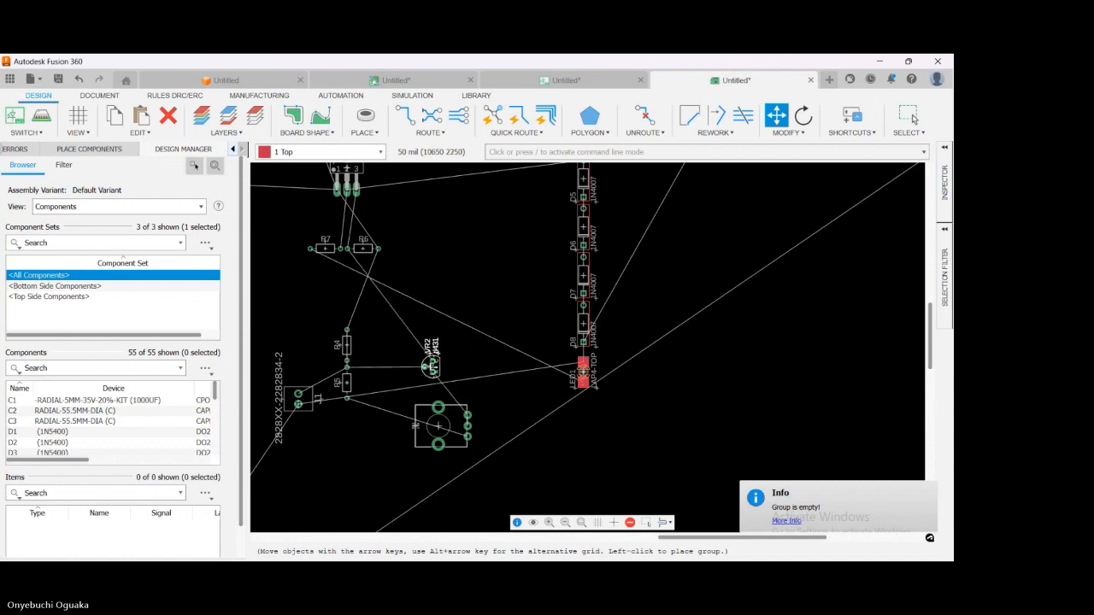
key(Escape)
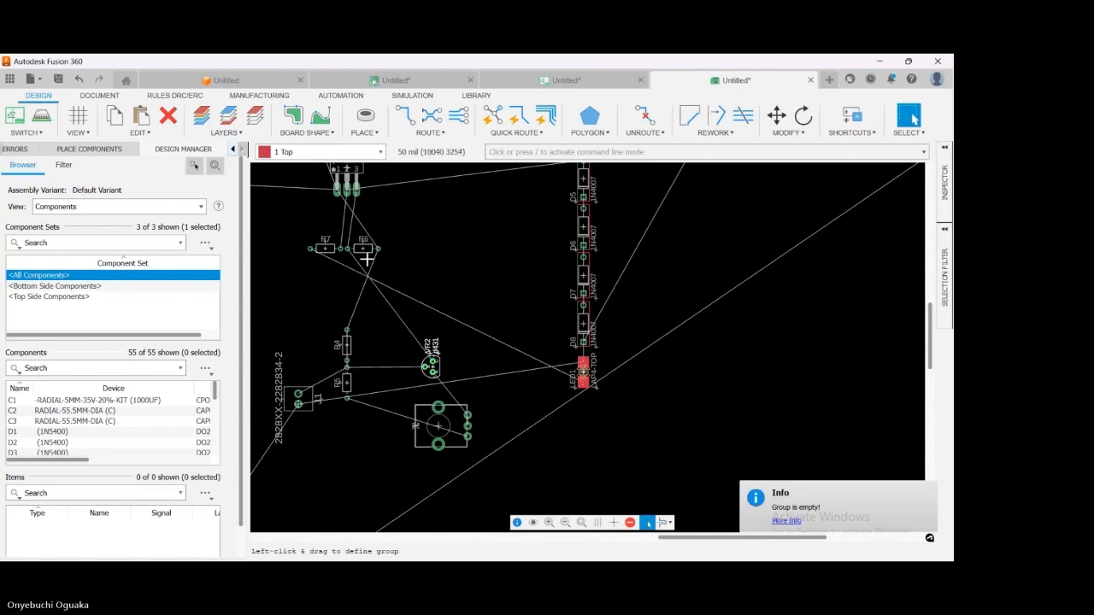
- Rotate R6 to vertical and place it between the Q1 transistor and R4, slightly offset from the R4 and R5 column
drag(362, 248, 359, 303)
right_click(360, 306)
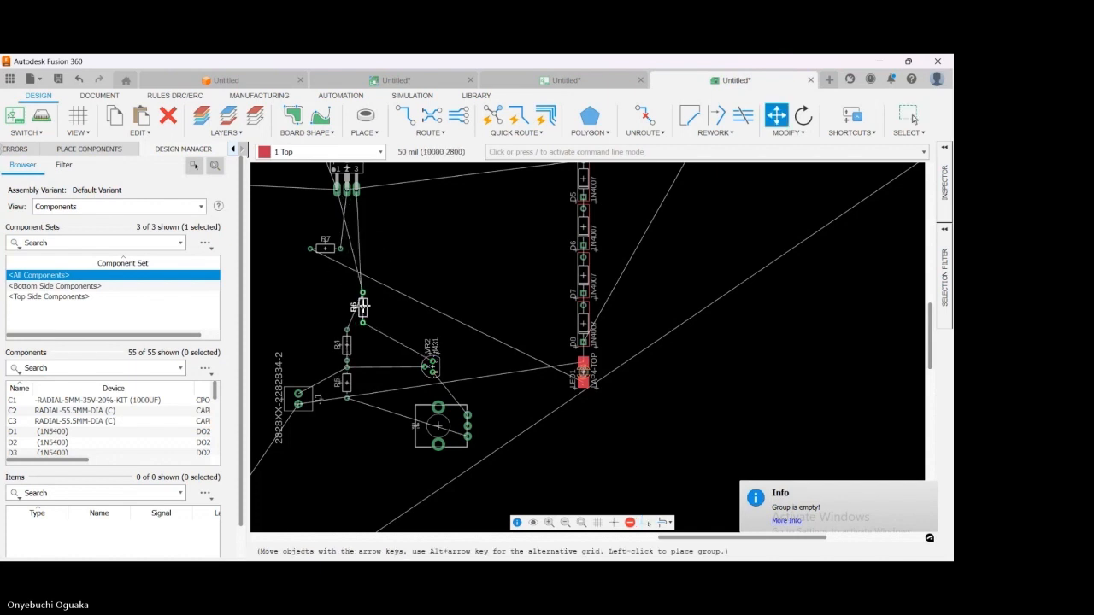
right_click(364, 307)
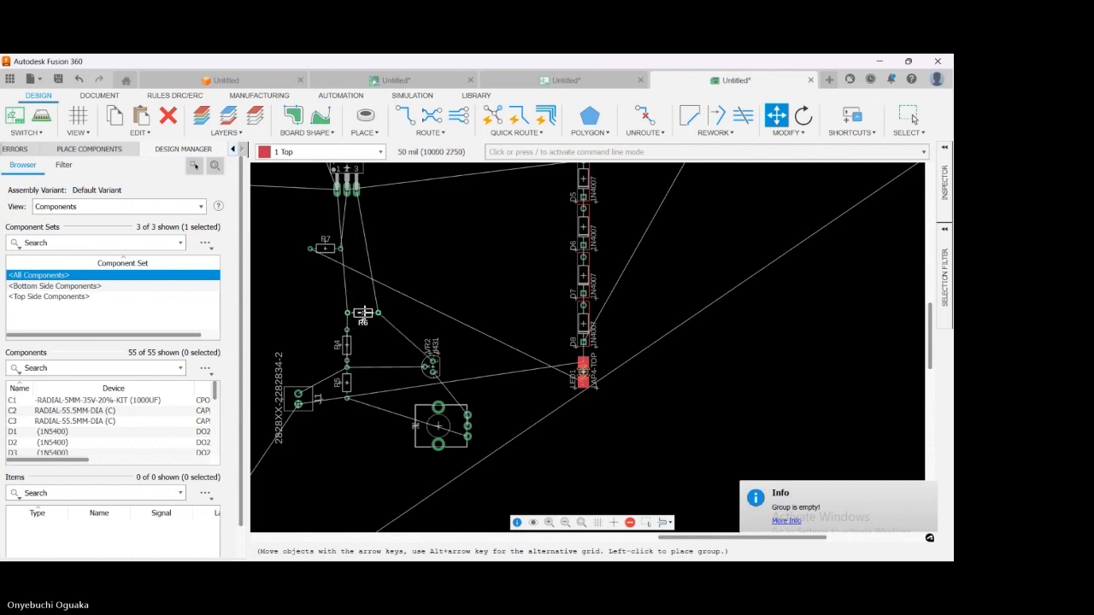
right_click(368, 313)
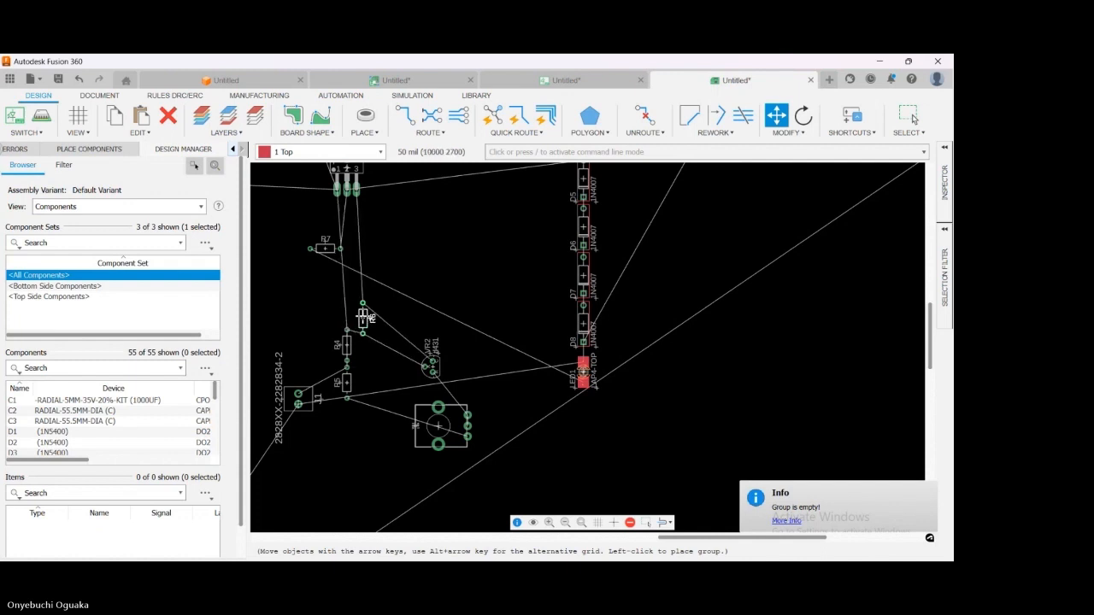
click(363, 312)
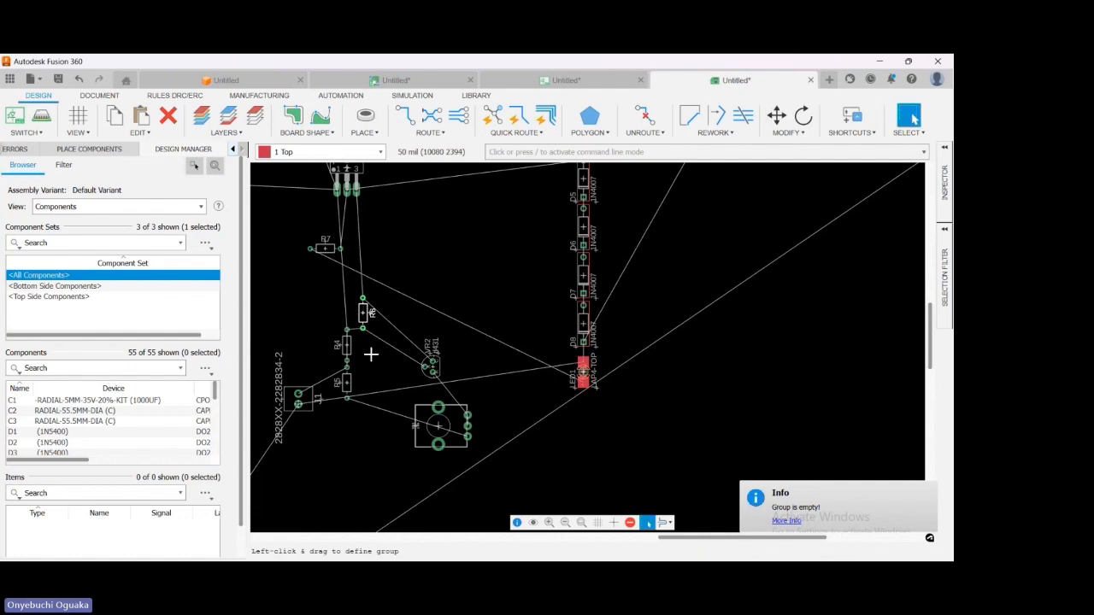
- Check the charger stages in the schematic, then examine the whole board, its rectifier diodes, large capacitors and regulator IC1
click(562, 82)
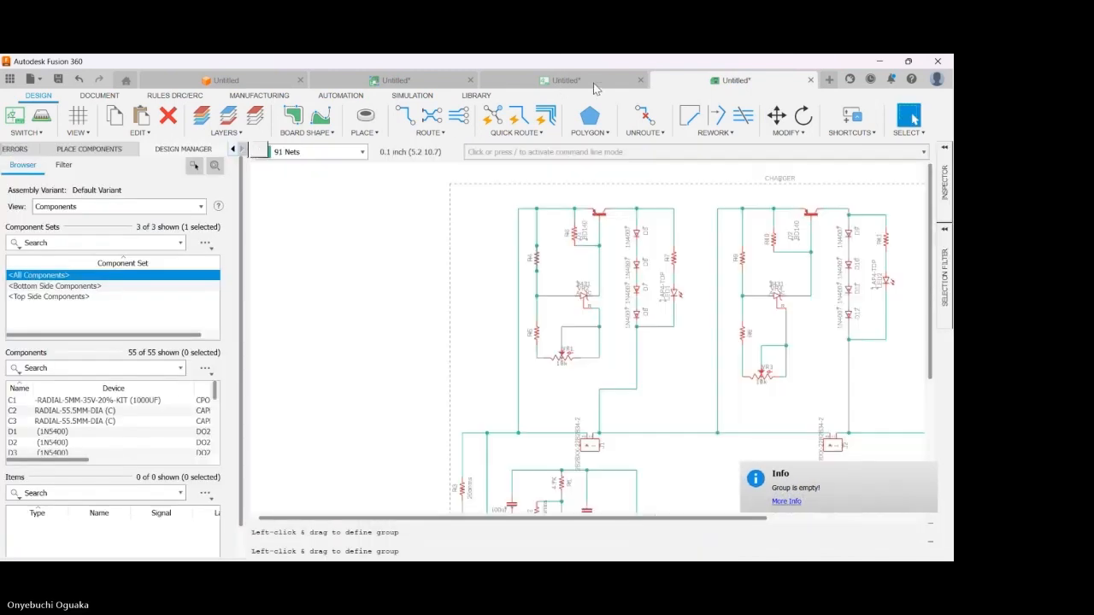
scroll(357, 321, down, 2)
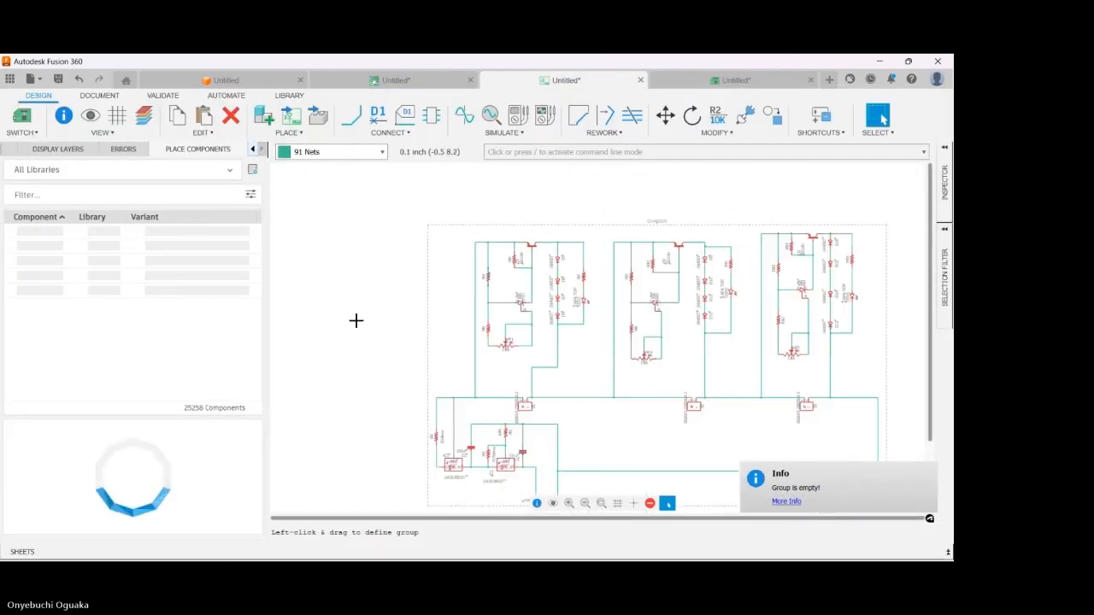
scroll(565, 284, up, 1)
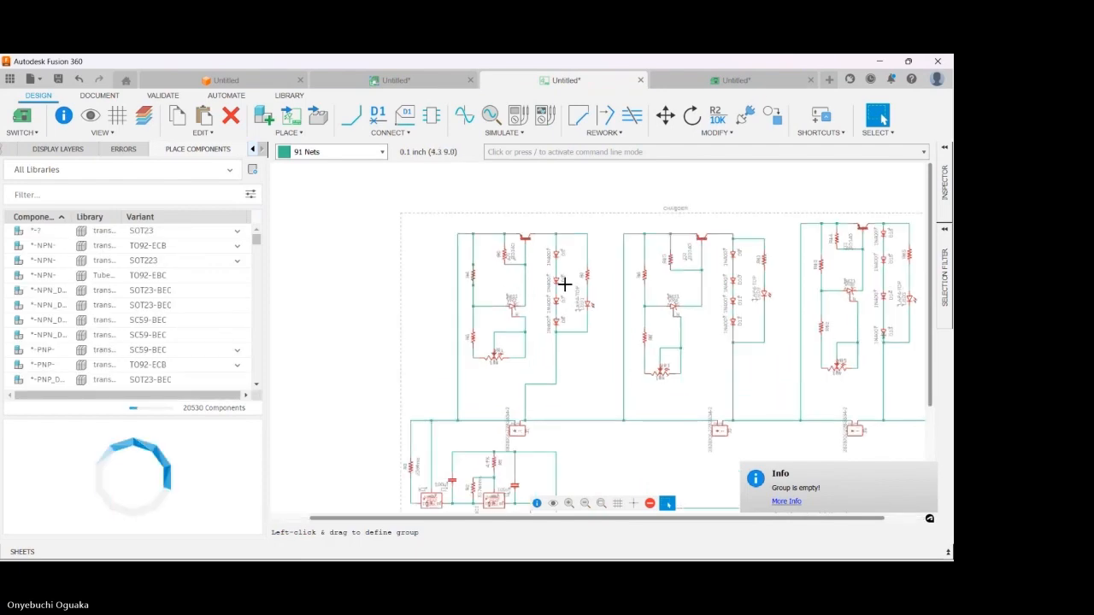
click(739, 81)
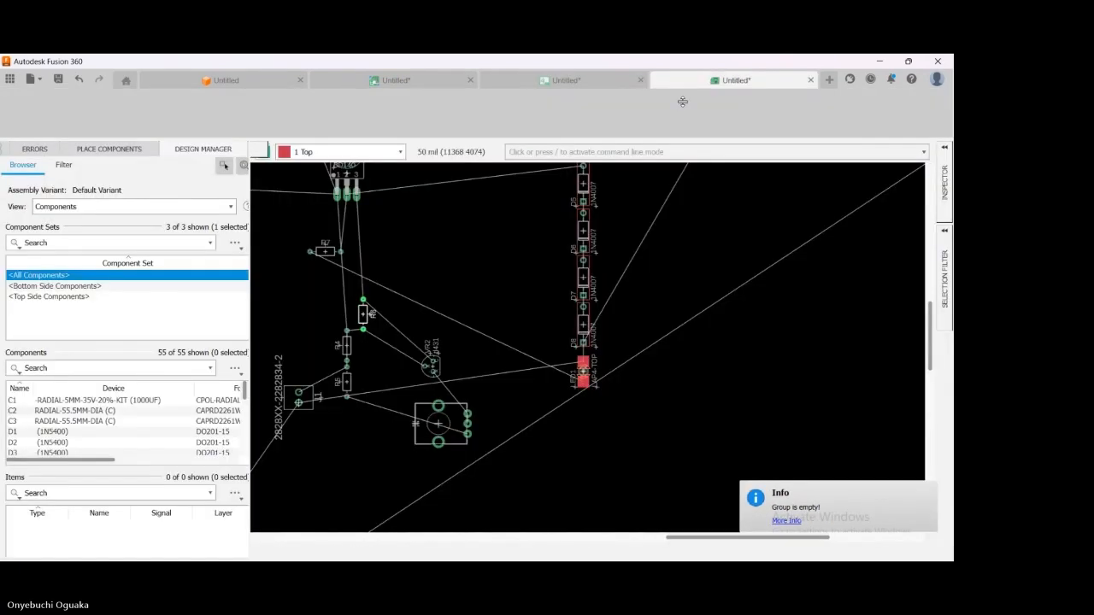
scroll(552, 266, down, 3)
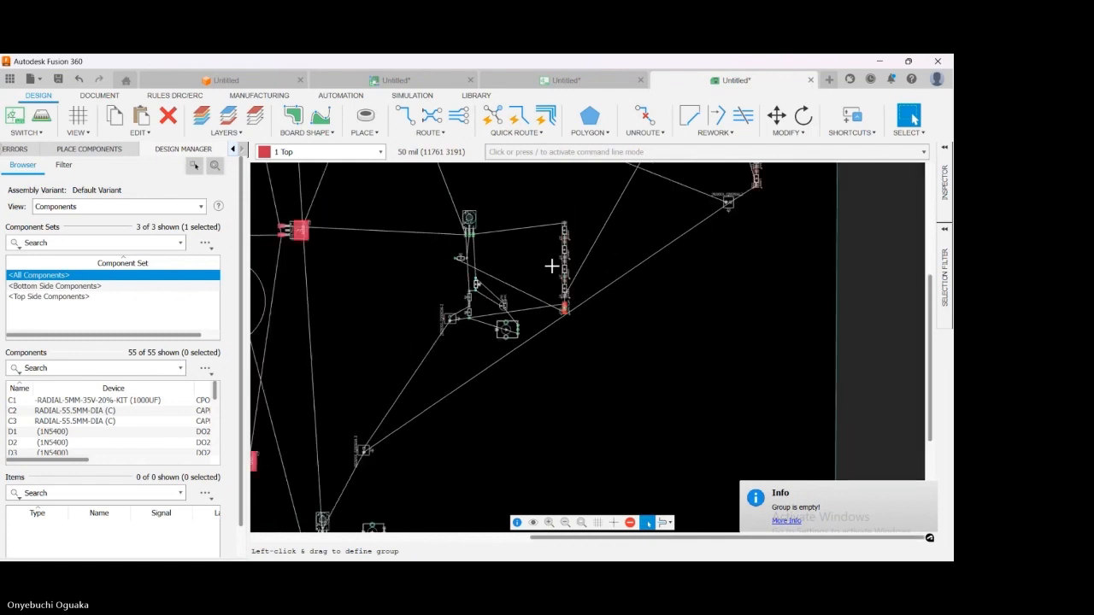
scroll(552, 266, down, 3)
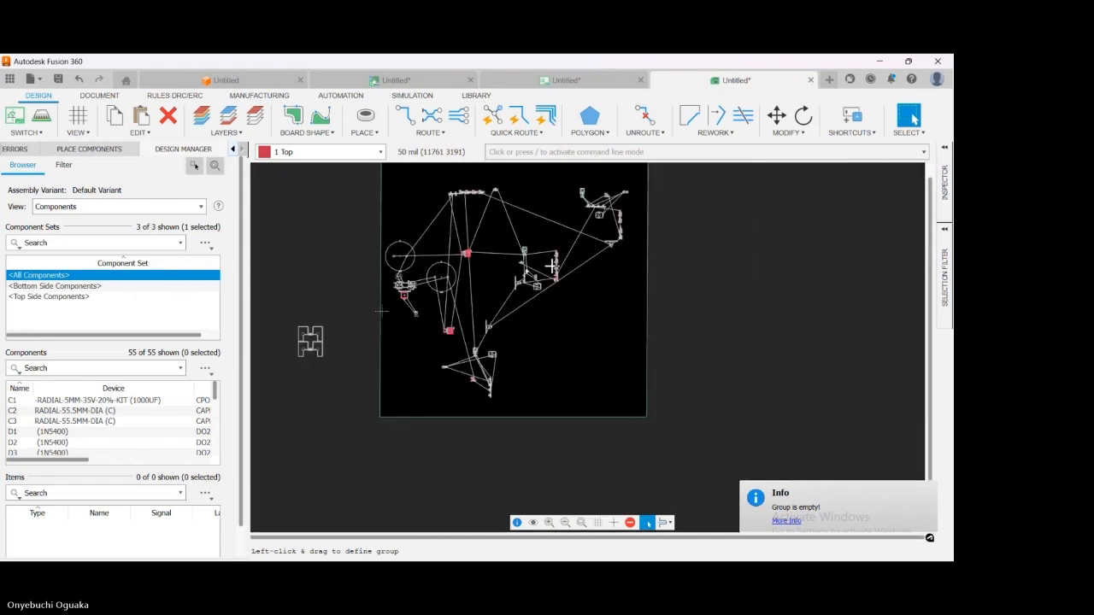
scroll(551, 266, down, 3)
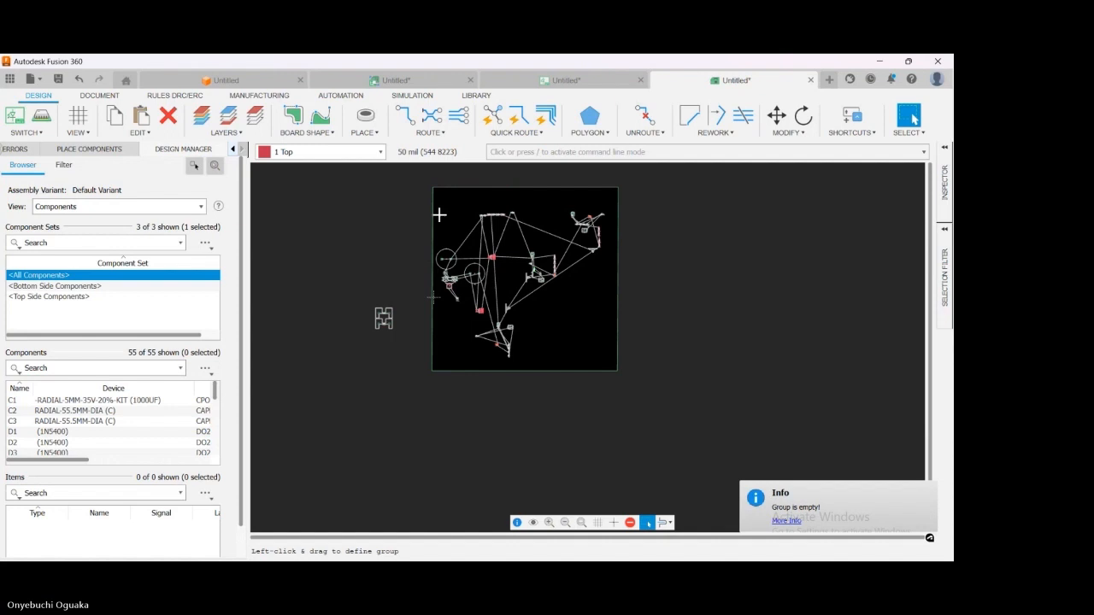
scroll(451, 274, up, 4)
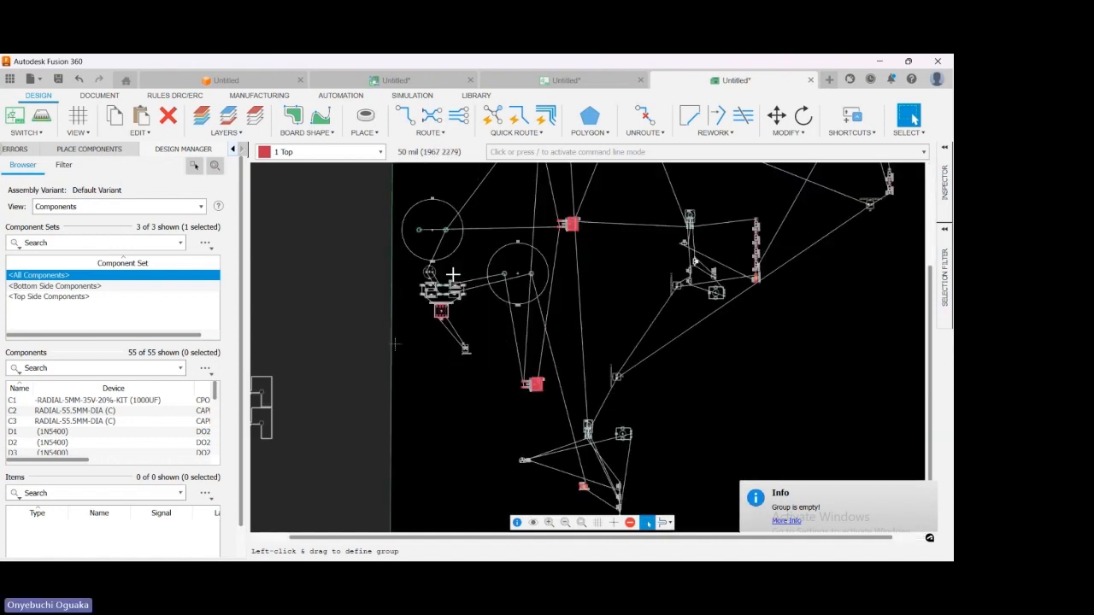
scroll(452, 274, up, 5)
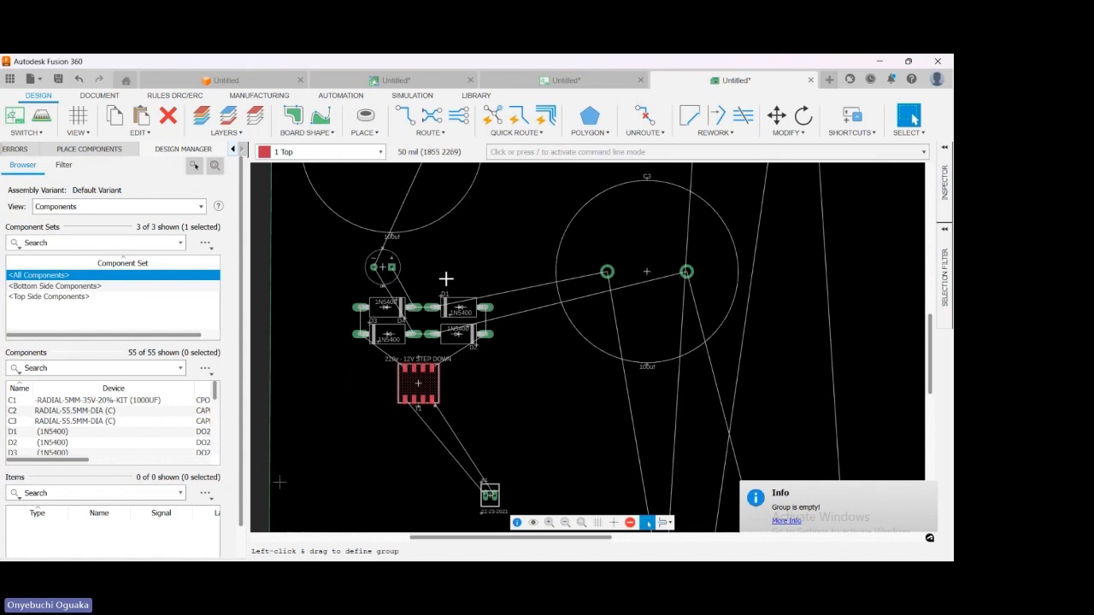
scroll(445, 279, down, 3)
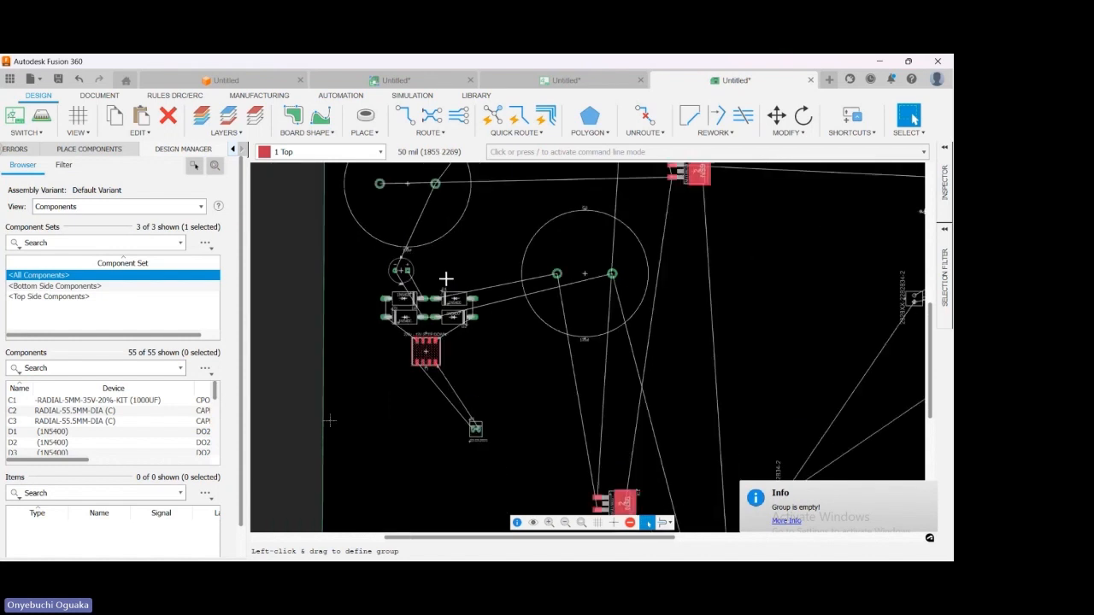
scroll(389, 274, down, 3)
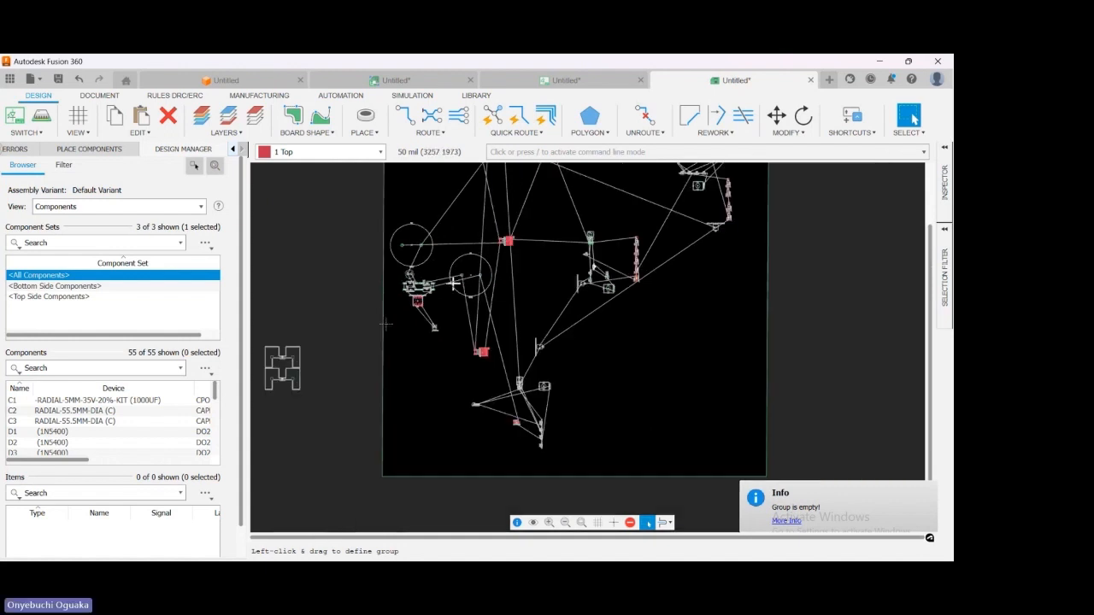
scroll(453, 282, down, 2)
scroll(473, 344, up, 5)
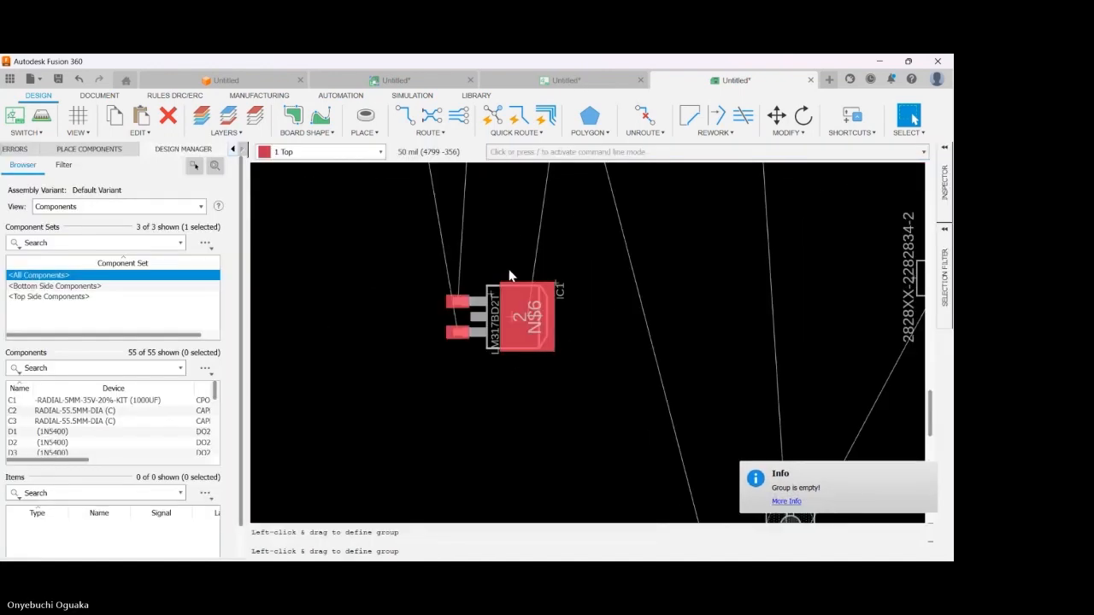
- Examine the LM317BD2T regulator circuit and the charger stages in the schematic and compare them with the overall board layout
click(566, 80)
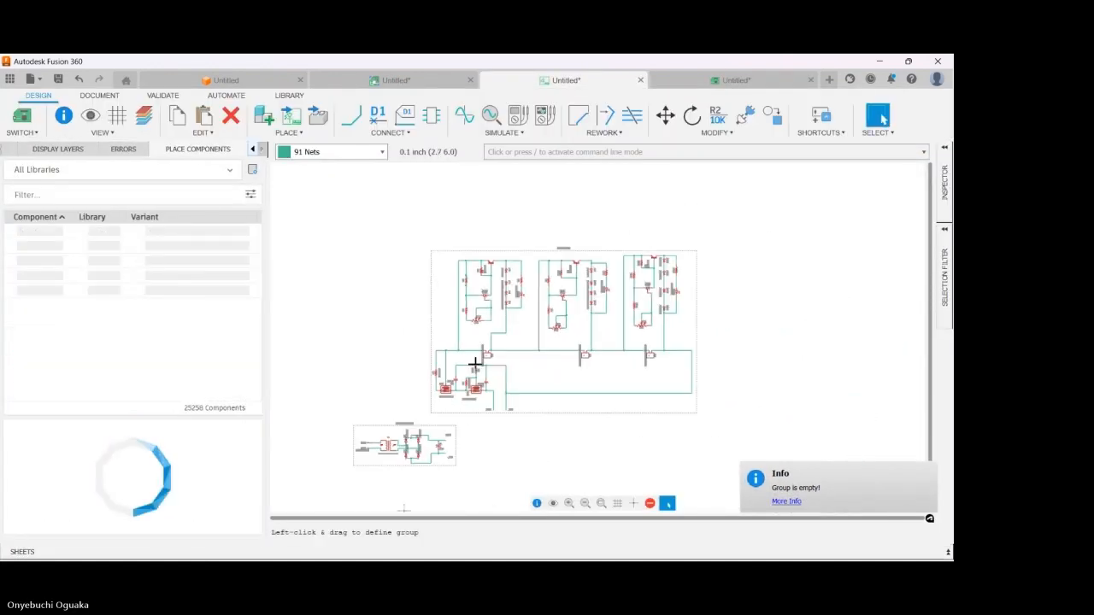
scroll(474, 363, up, 6)
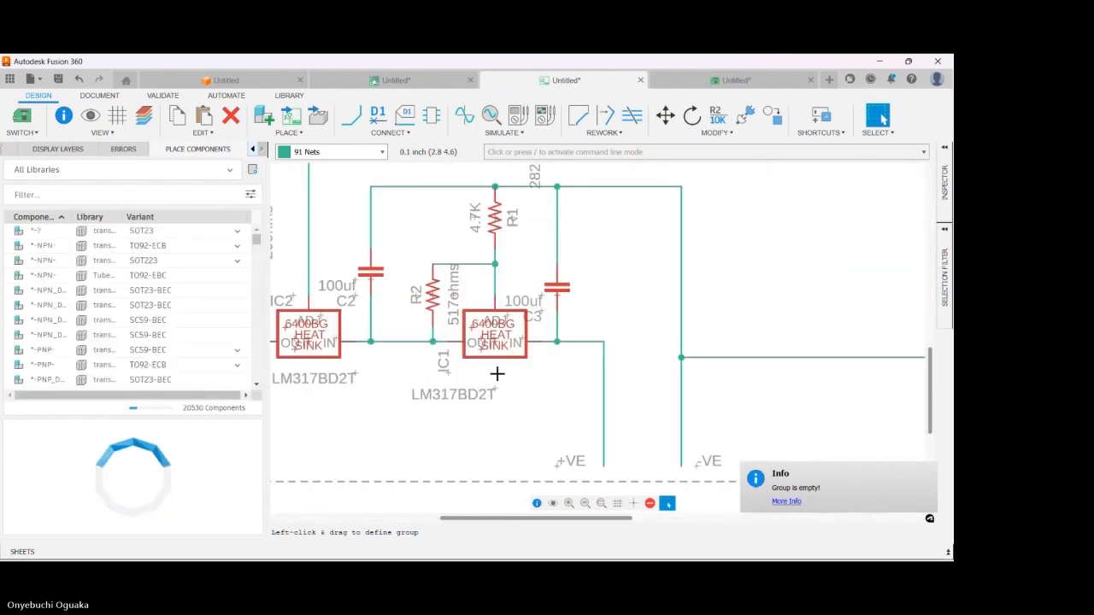
scroll(499, 372, down, 1)
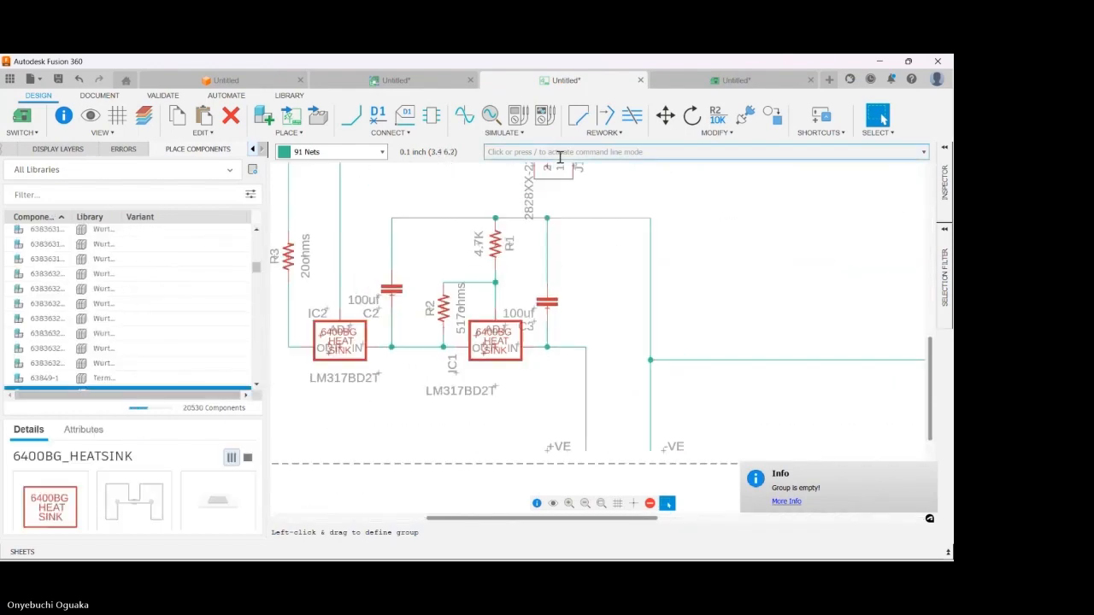
click(696, 82)
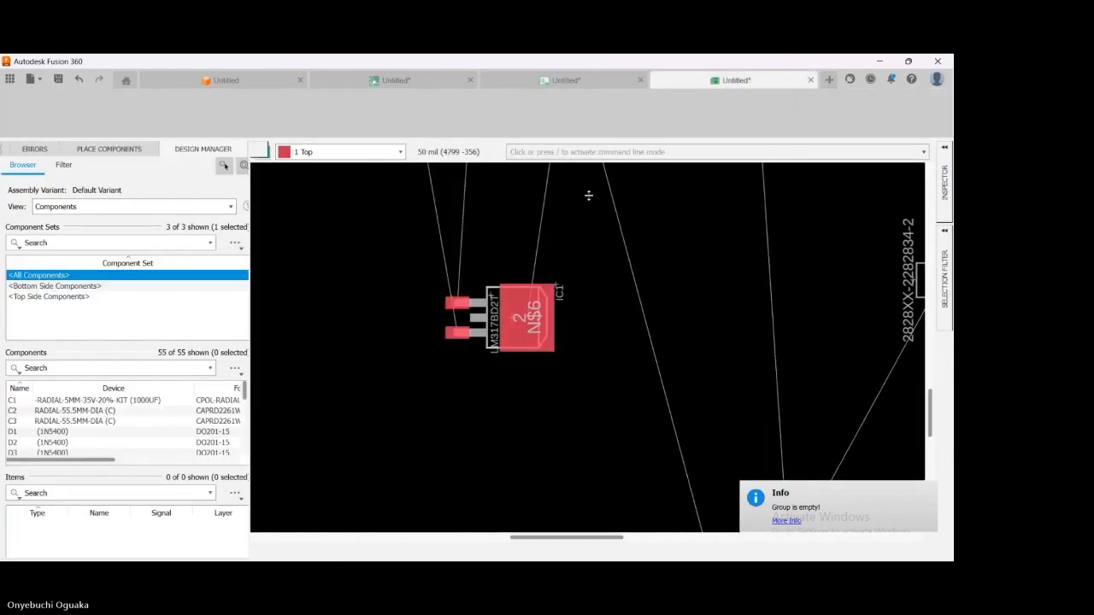
scroll(424, 328, down, 4)
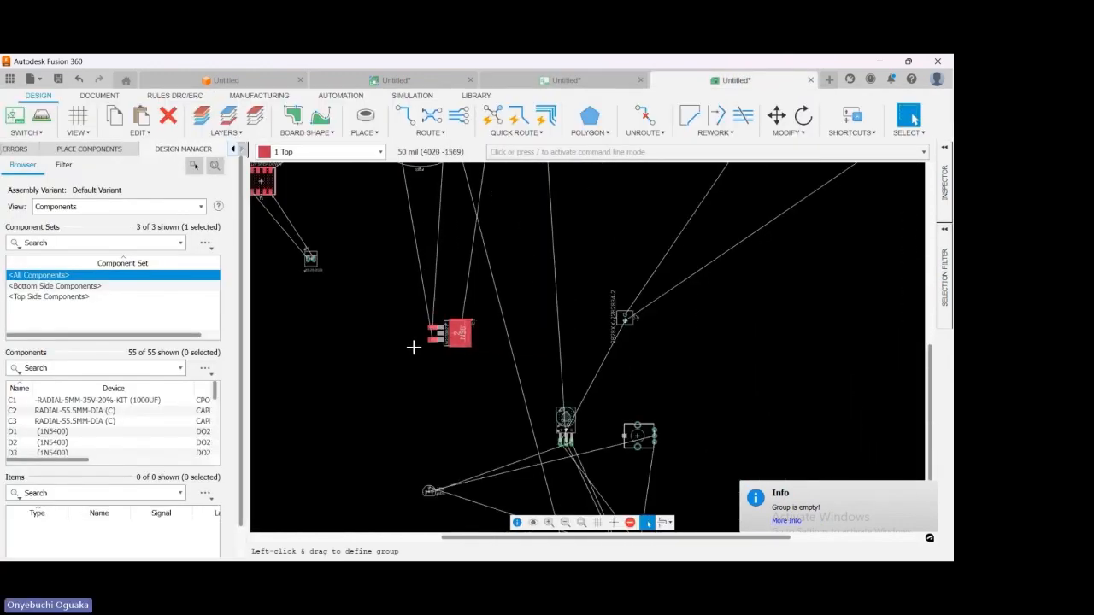
scroll(412, 348, down, 4)
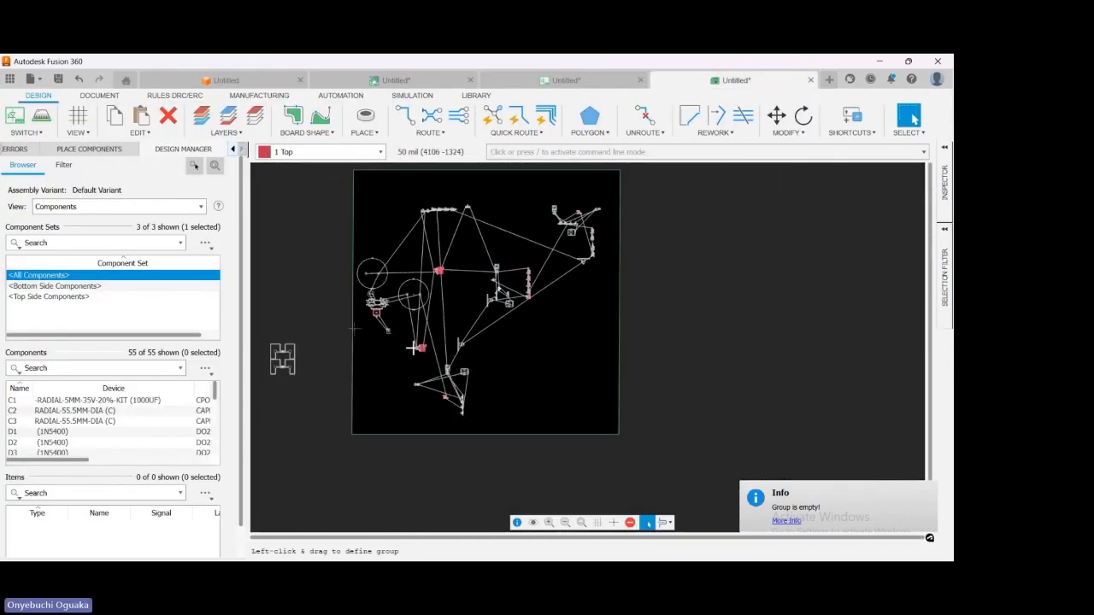
click(558, 83)
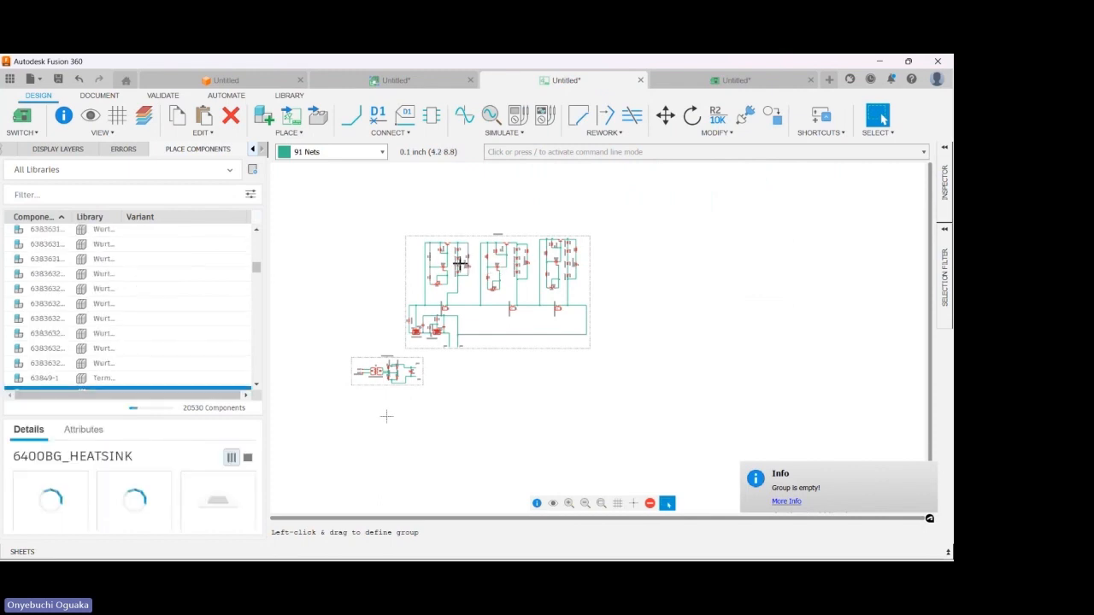
scroll(460, 265, up, 3)
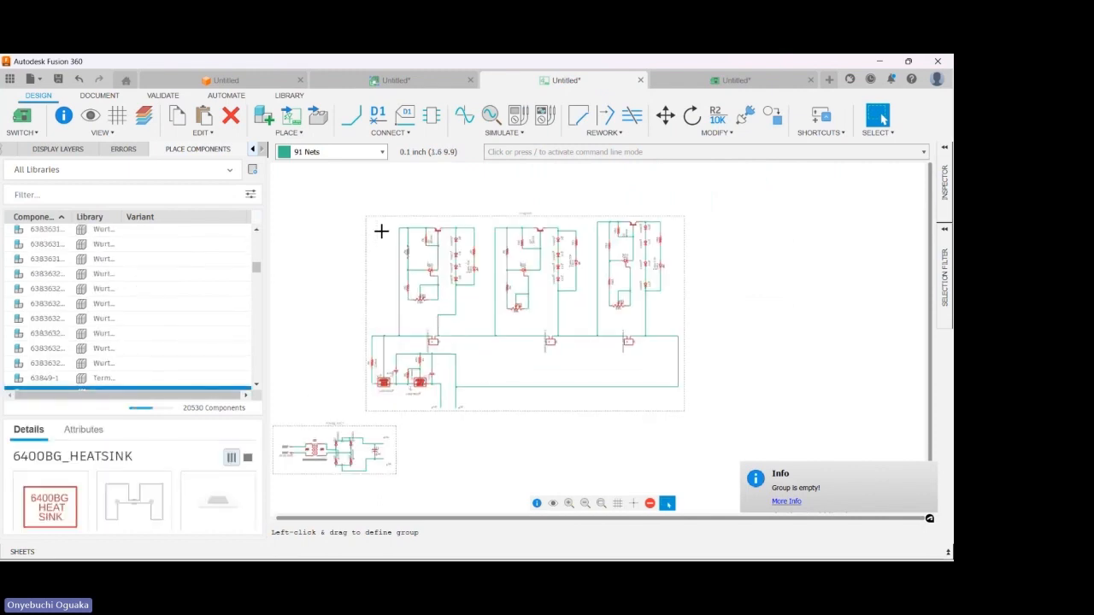
drag(389, 221, 481, 348)
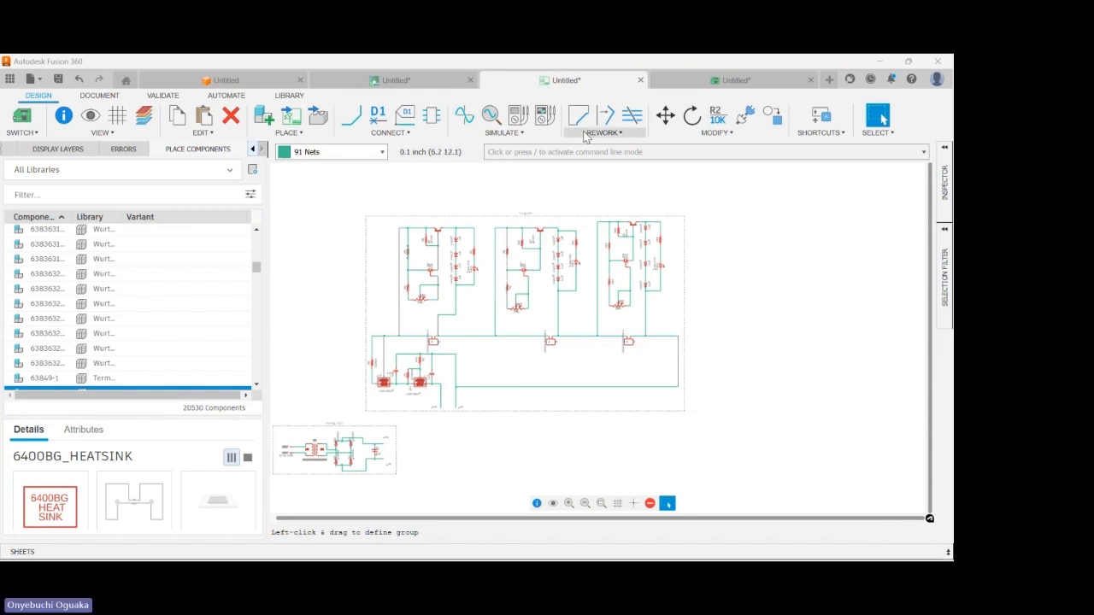
click(718, 79)
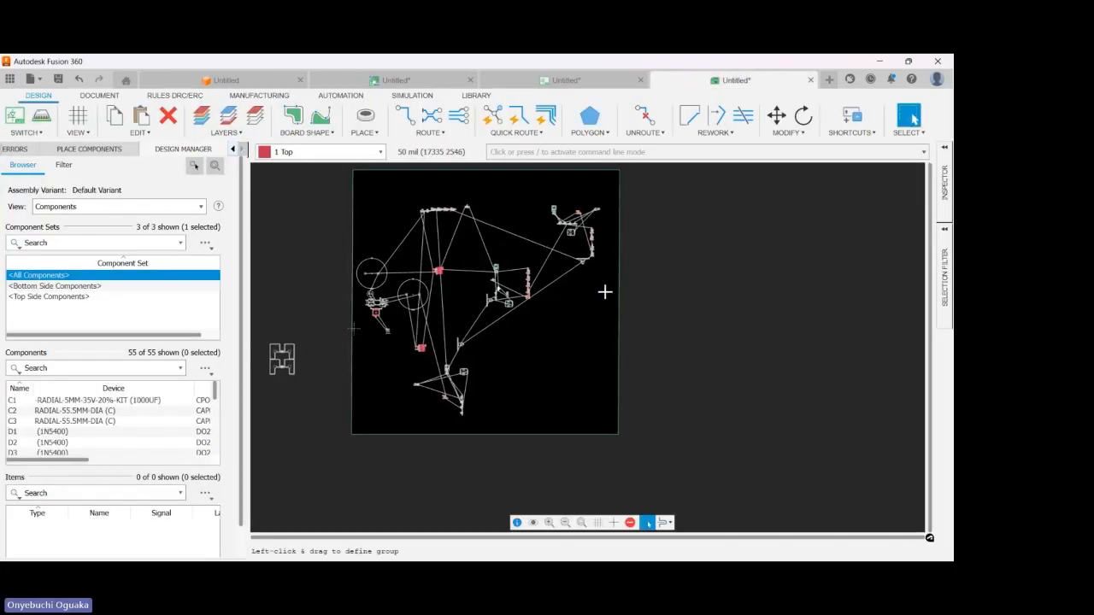
- Examine the overall board layout and how the regulator, rectifier and BD140 charger stages are spread across it
scroll(606, 293, down, 1)
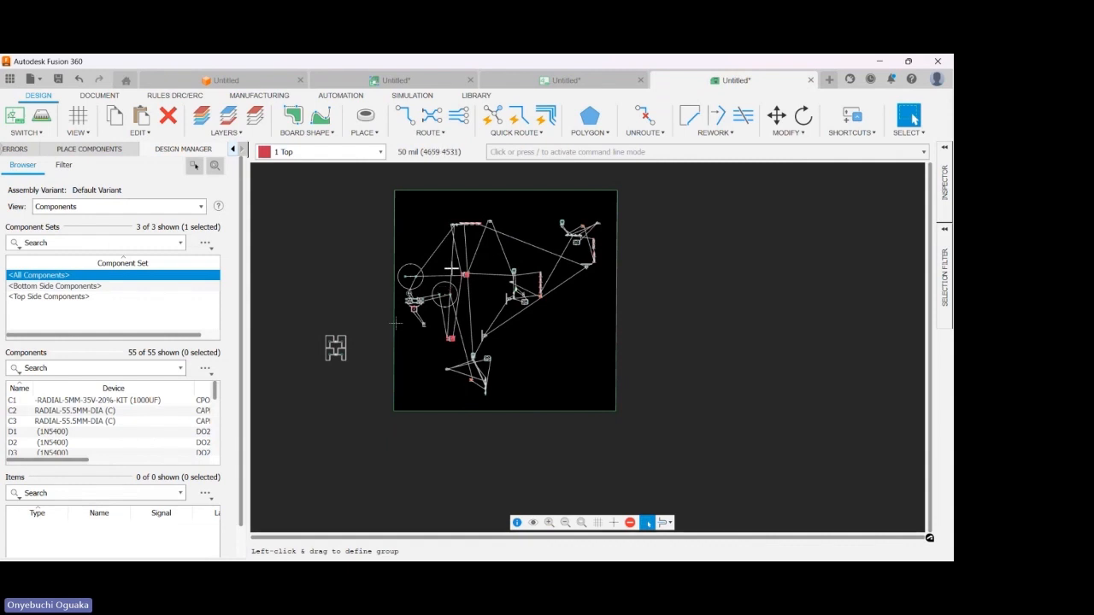
scroll(436, 249, up, 4)
scroll(420, 286, down, 4)
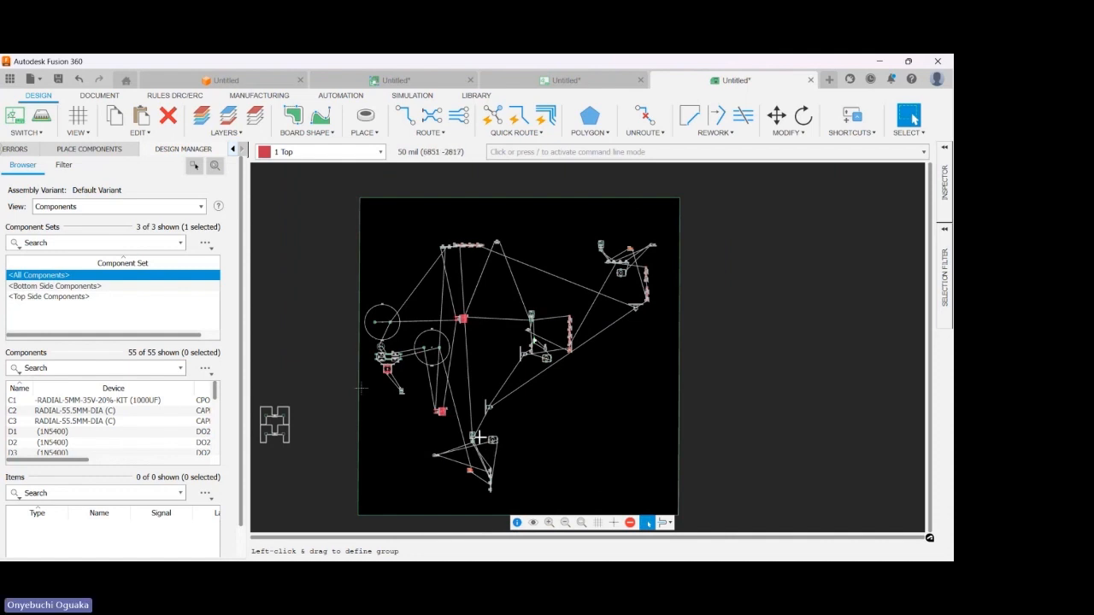
scroll(478, 438, up, 4)
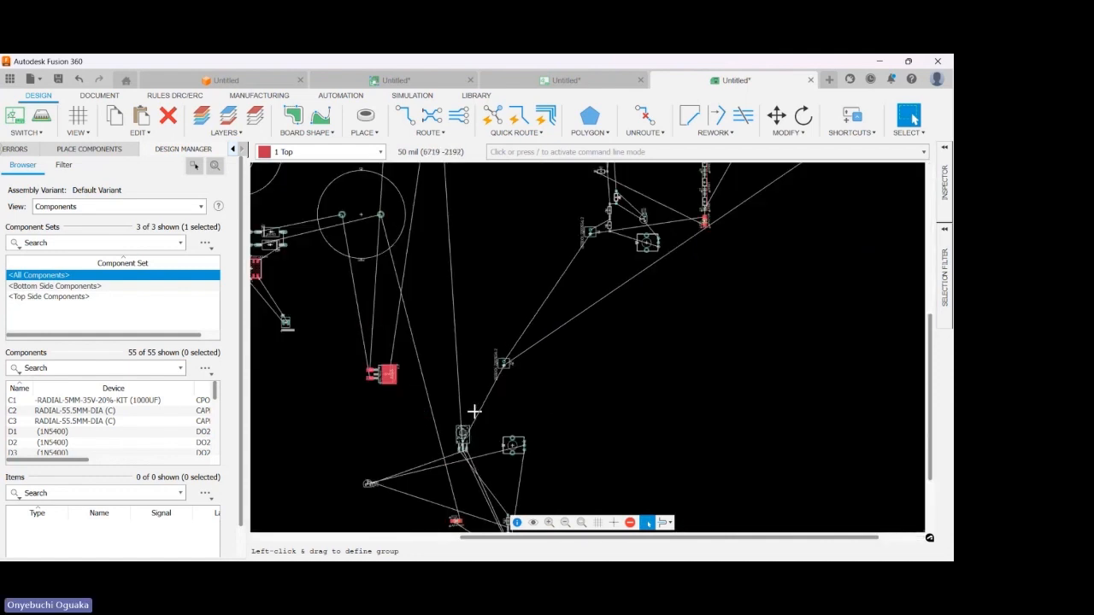
scroll(475, 415, down, 5)
scroll(474, 400, up, 5)
scroll(469, 366, down, 3)
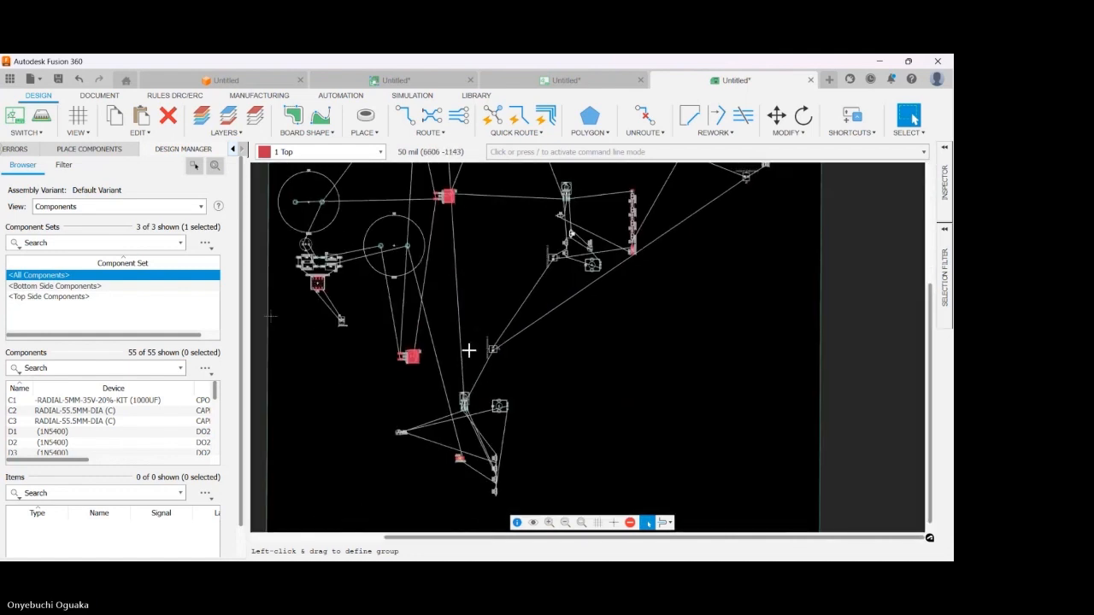
scroll(474, 350, down, 2)
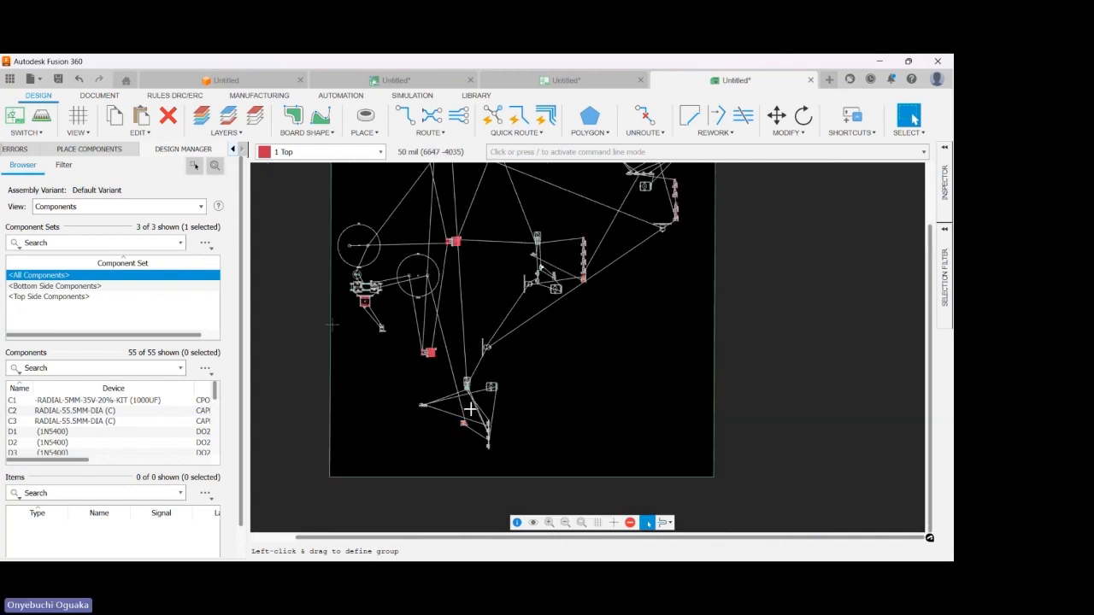
scroll(469, 403, up, 1)
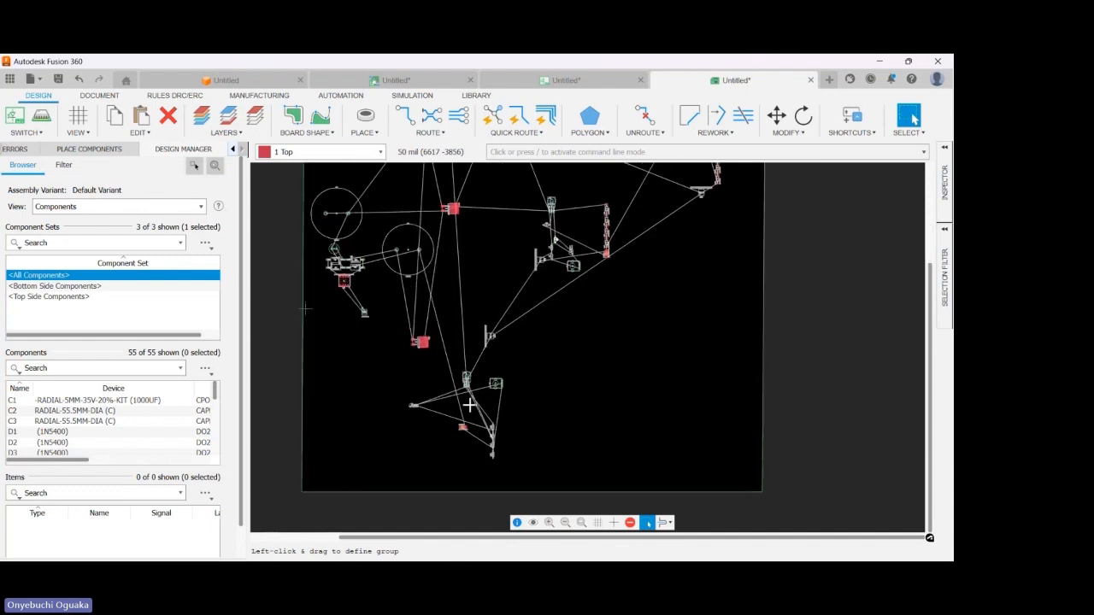
scroll(461, 358, down, 2)
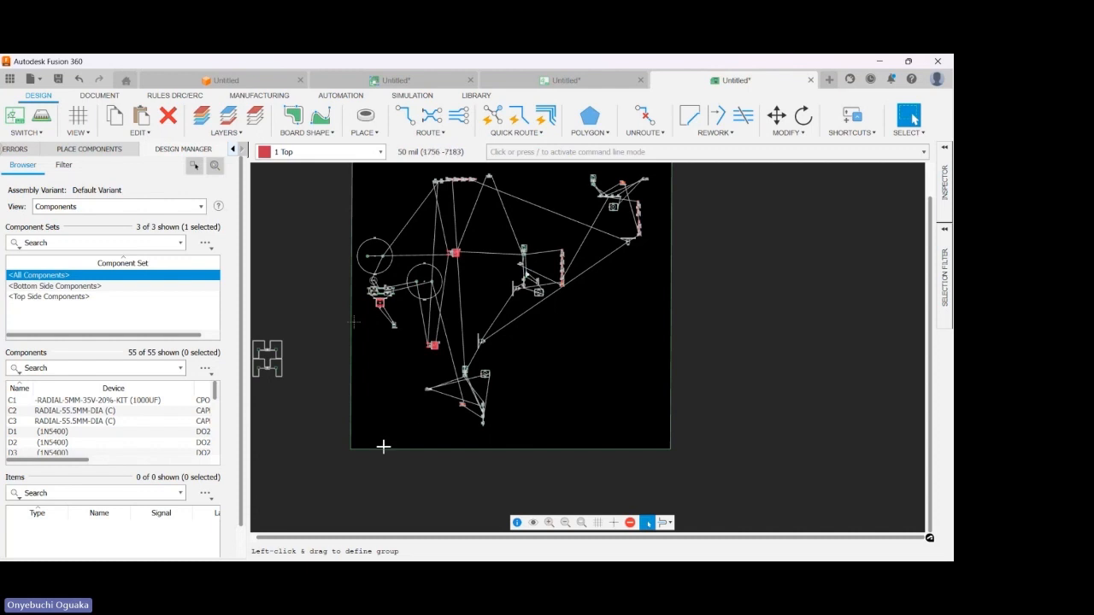
scroll(379, 444, down, 2)
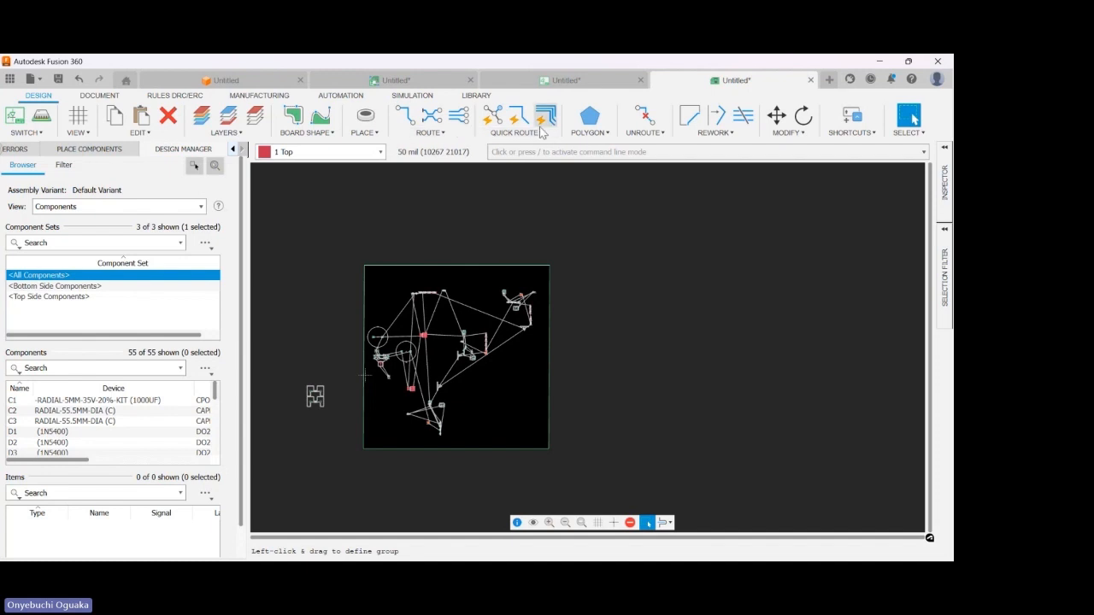
click(592, 120)
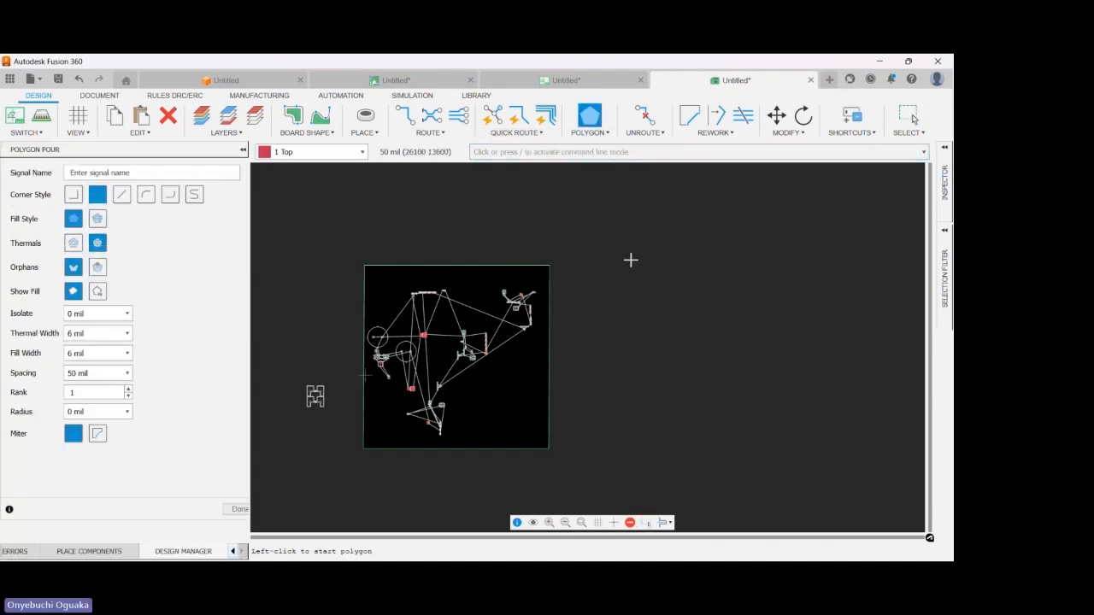
click(628, 239)
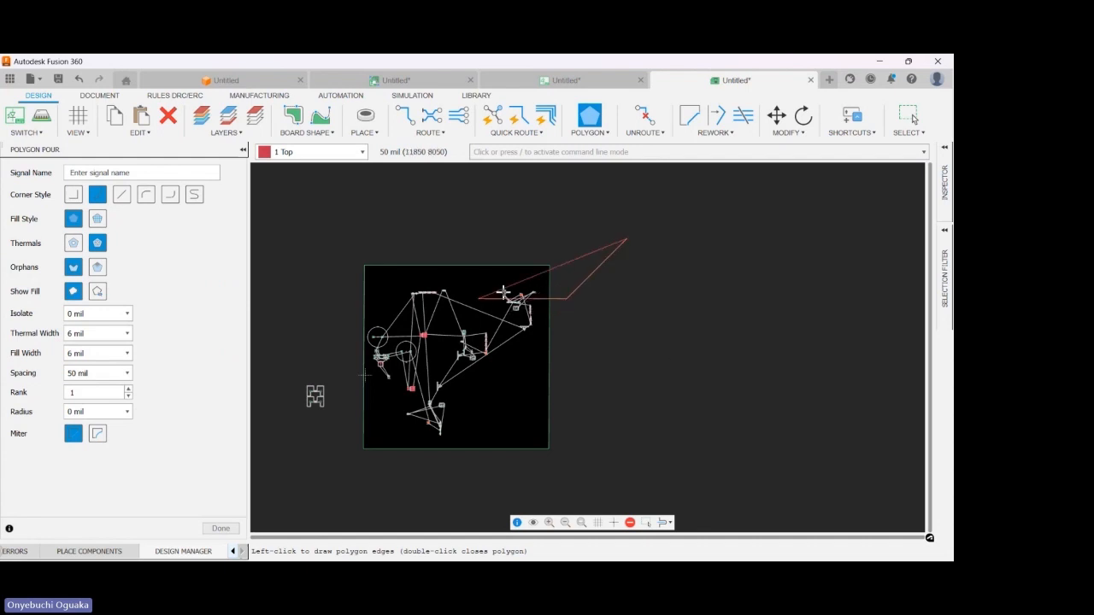
click(628, 336)
click(669, 349)
click(697, 302)
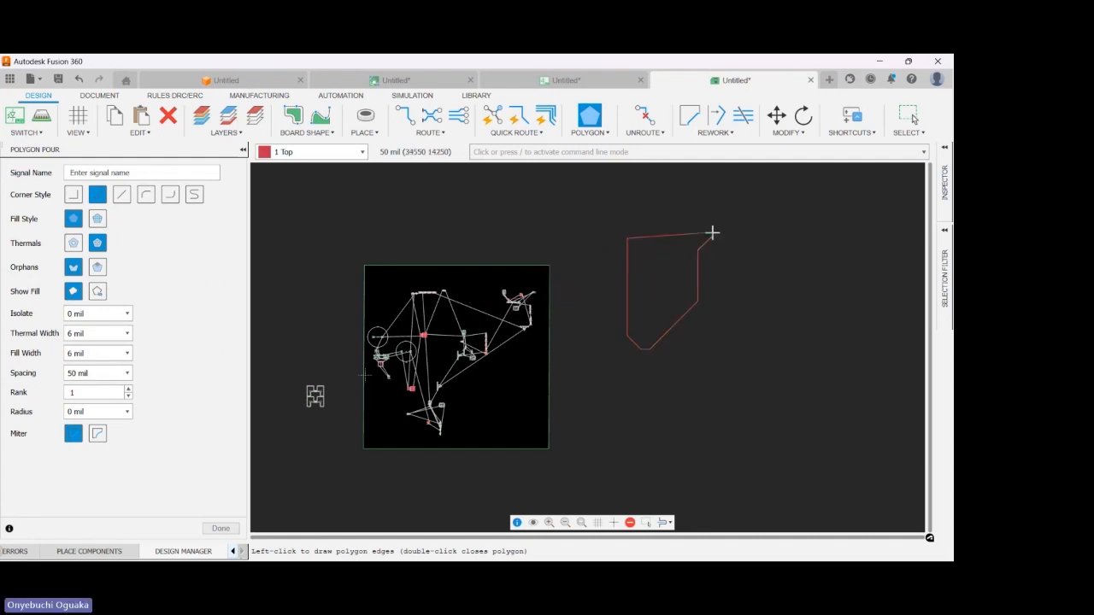
key(Escape)
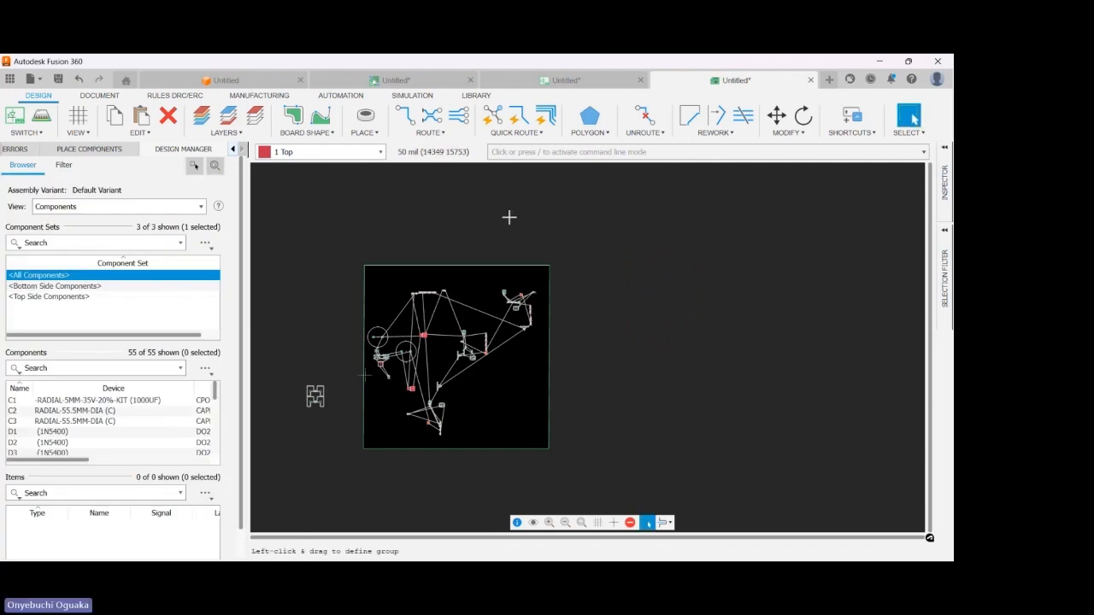
click(589, 118)
click(588, 133)
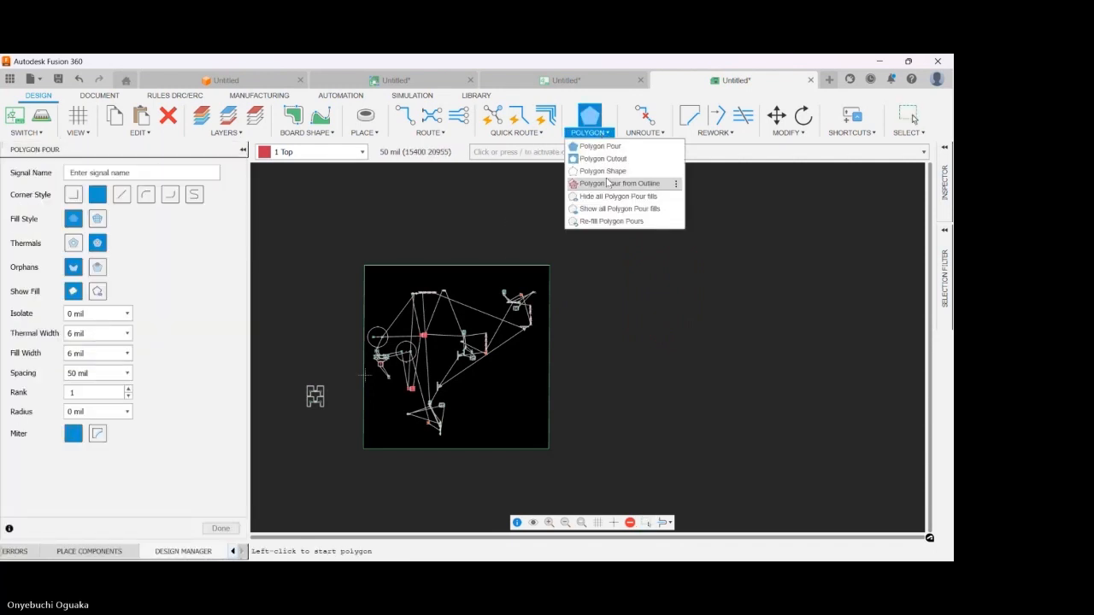
click(607, 149)
click(617, 223)
click(638, 245)
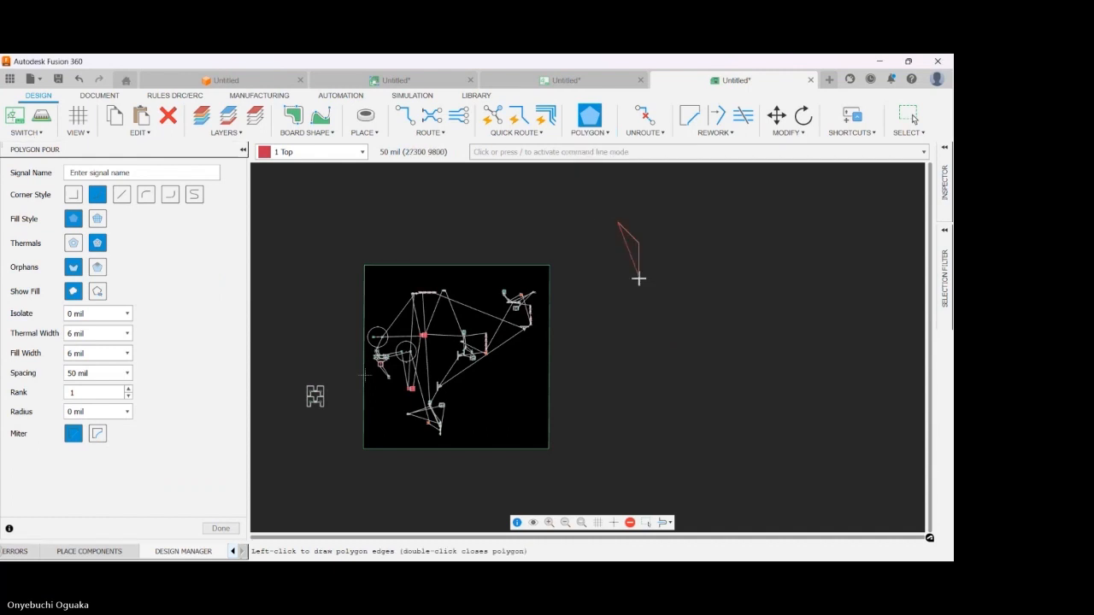
click(638, 318)
click(611, 318)
click(598, 304)
click(597, 275)
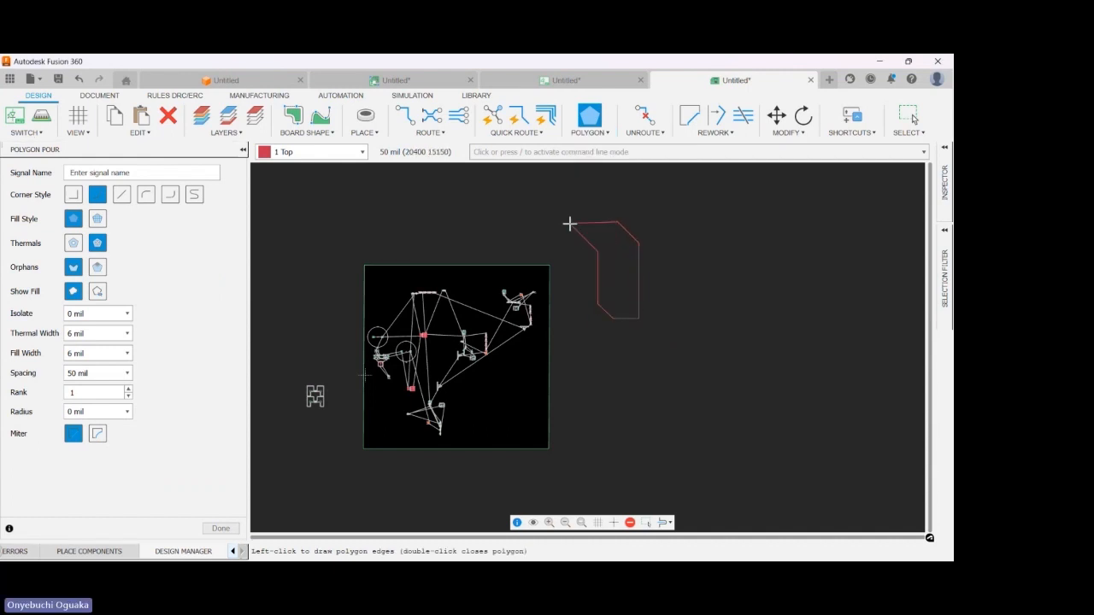
click(570, 222)
click(588, 214)
key(Escape)
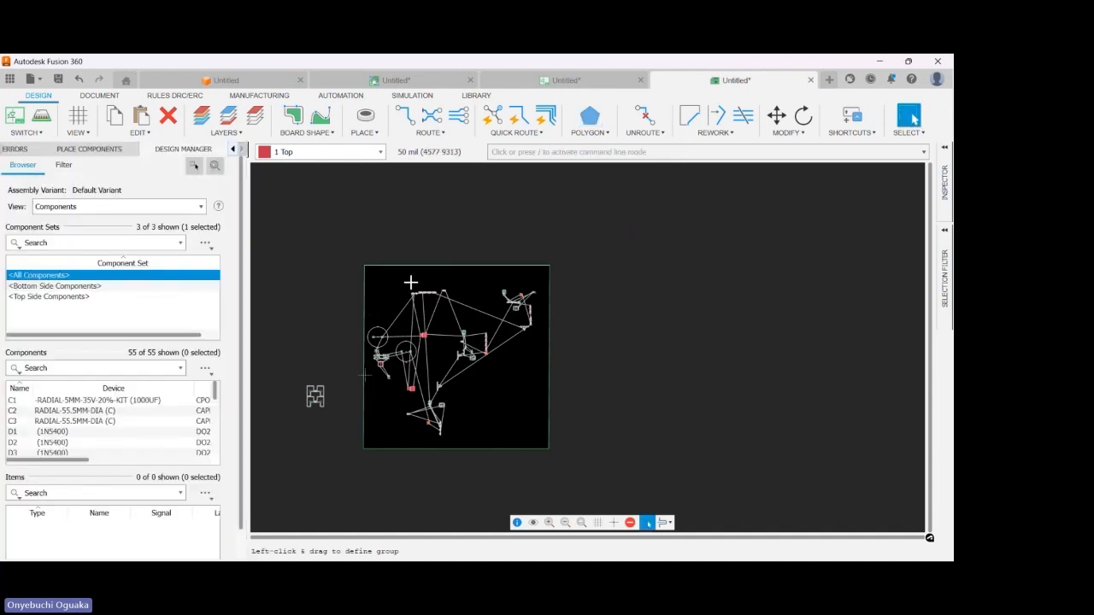
- Select the whole Q2 stage with its diodes and connector J3 as a group and move it slightly towards the board's upper edge
scroll(430, 272, up, 2)
scroll(430, 271, down, 3)
scroll(513, 296, down, 1)
scroll(506, 297, up, 4)
scroll(506, 296, up, 4)
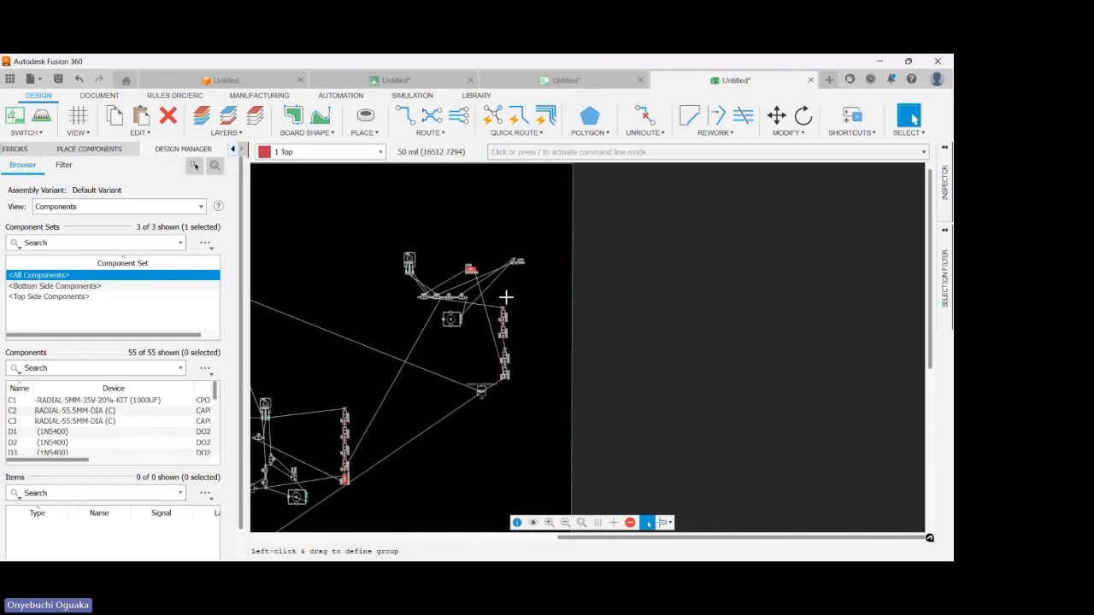
drag(339, 190, 560, 463)
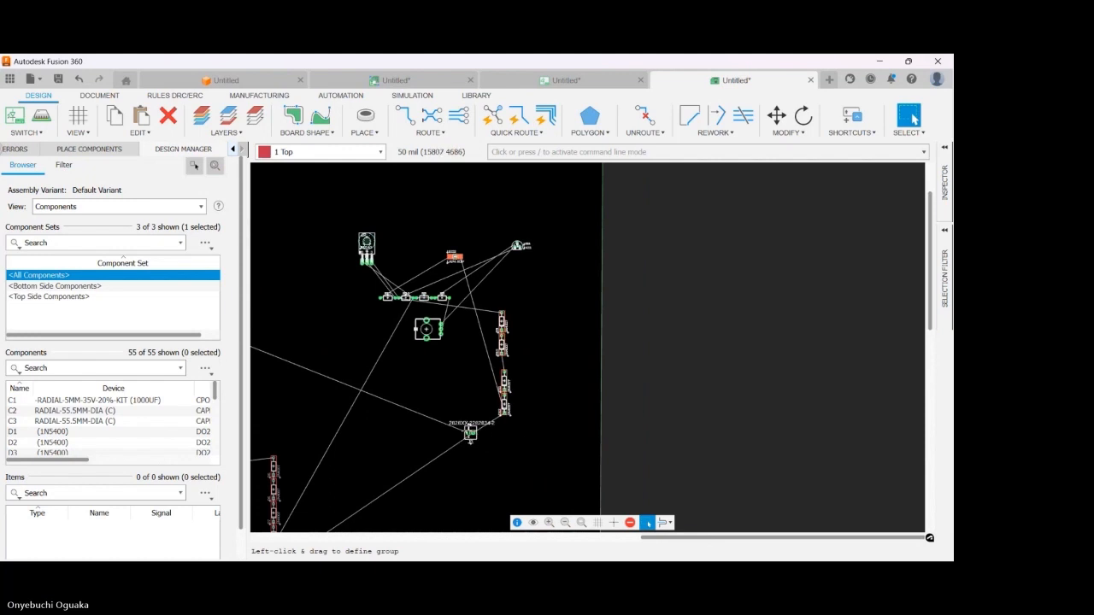
drag(469, 433, 461, 403)
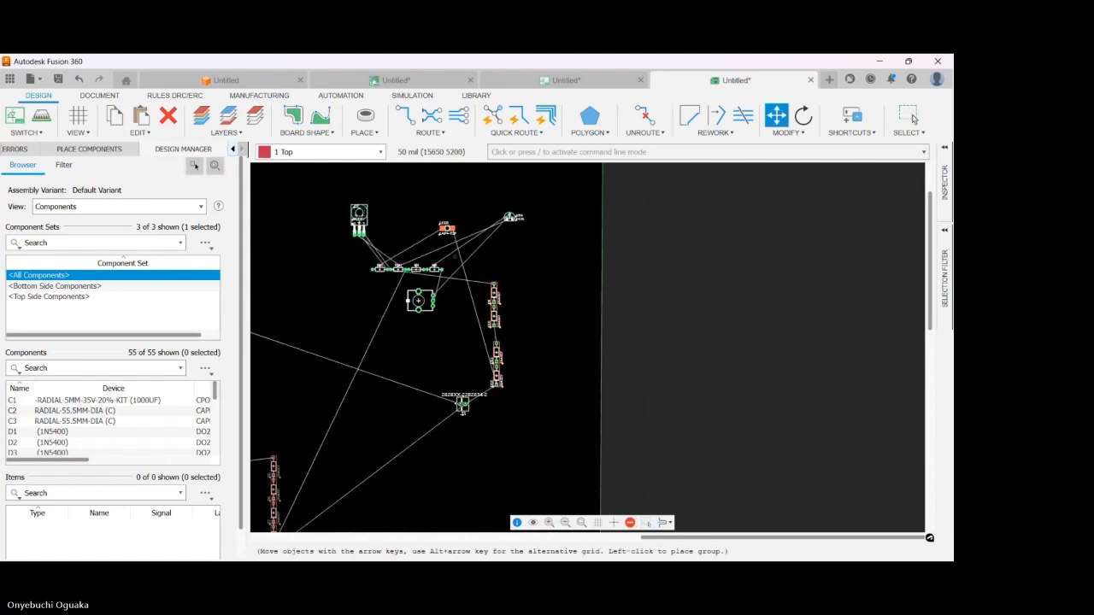
- Move diodes D11 and D12 together so they line up directly below D9 and D10 in one vertical column
scroll(476, 402, up, 5)
scroll(455, 348, down, 3)
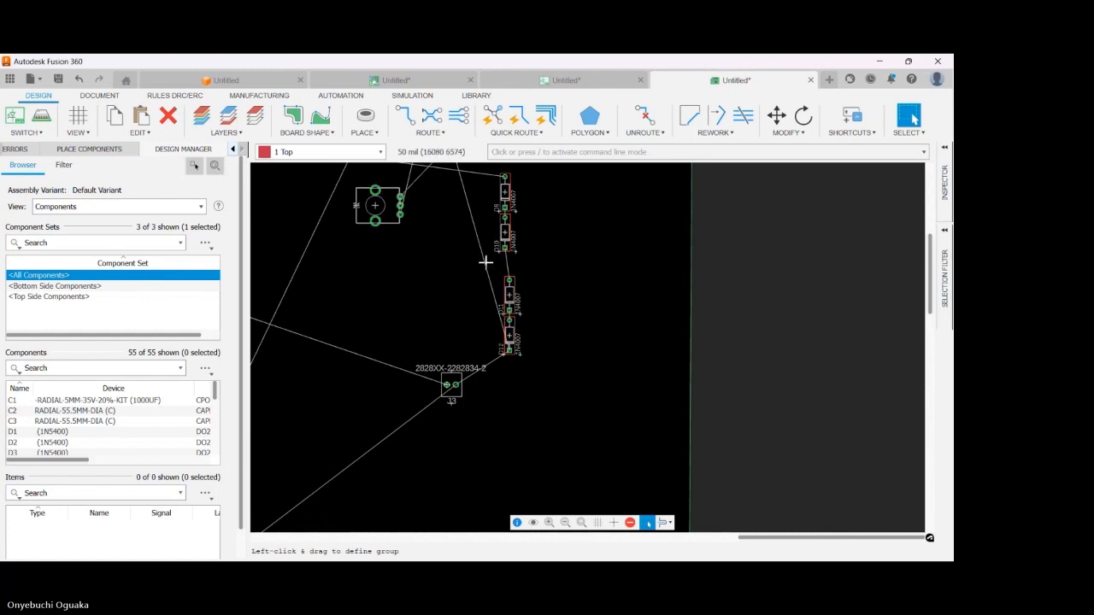
drag(485, 262, 547, 380)
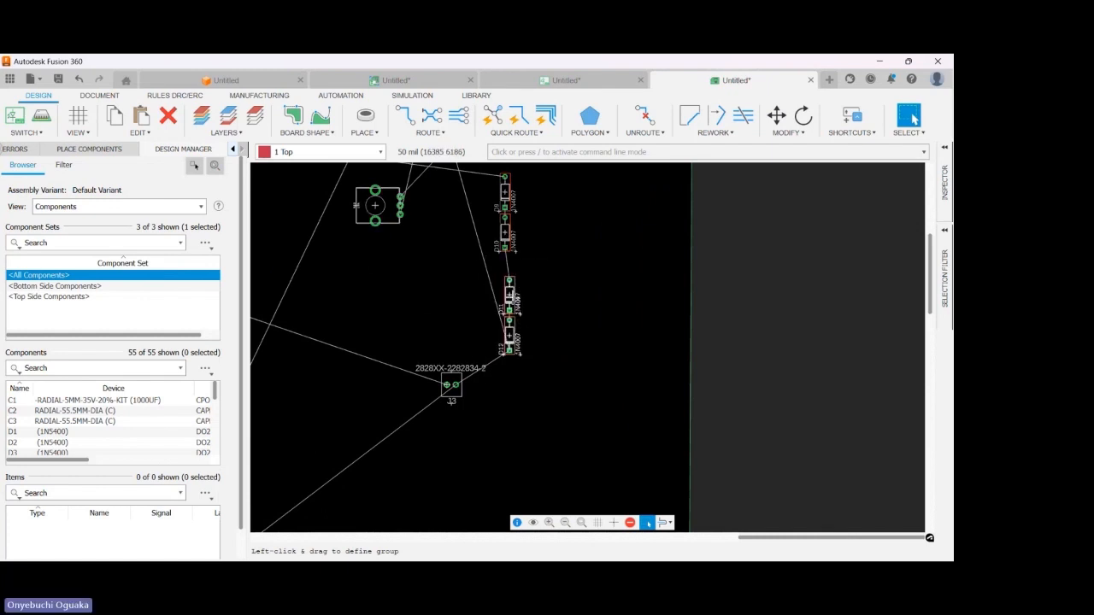
drag(509, 295, 505, 275)
click(698, 371)
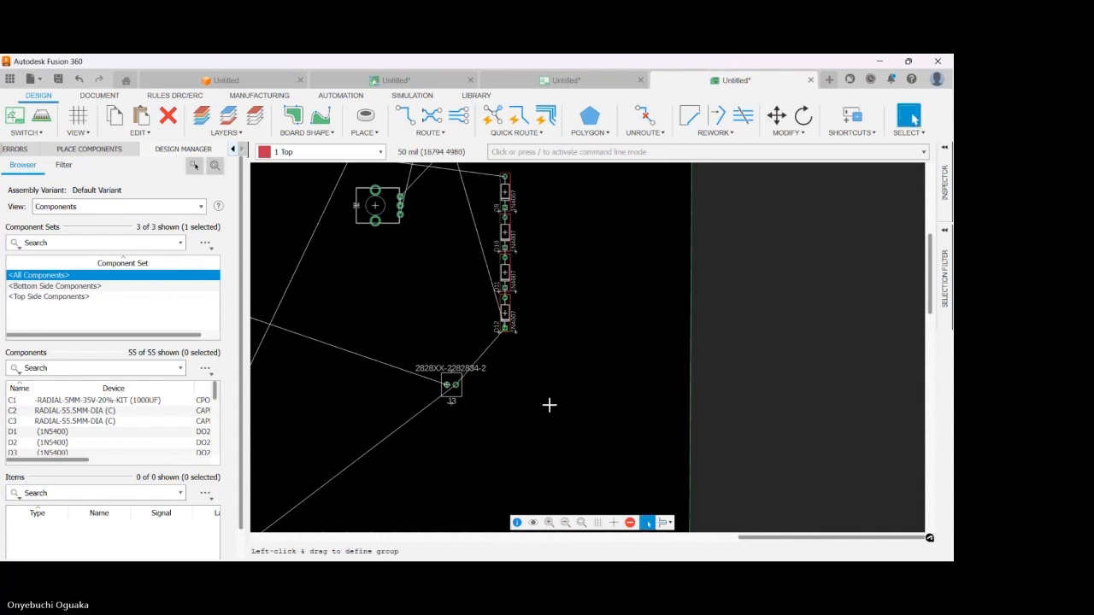
- Place connector J3 close beside D12 at the lower end of the diode column, keeping its horizontal orientation
mouse_move(432, 353)
mouse_down()
mouse_move(454, 364)
mouse_move(464, 410)
mouse_move(424, 352)
mouse_move(412, 299)
mouse_move(444, 353)
mouse_up()
right_click(445, 353)
right_click(438, 328)
right_click(431, 324)
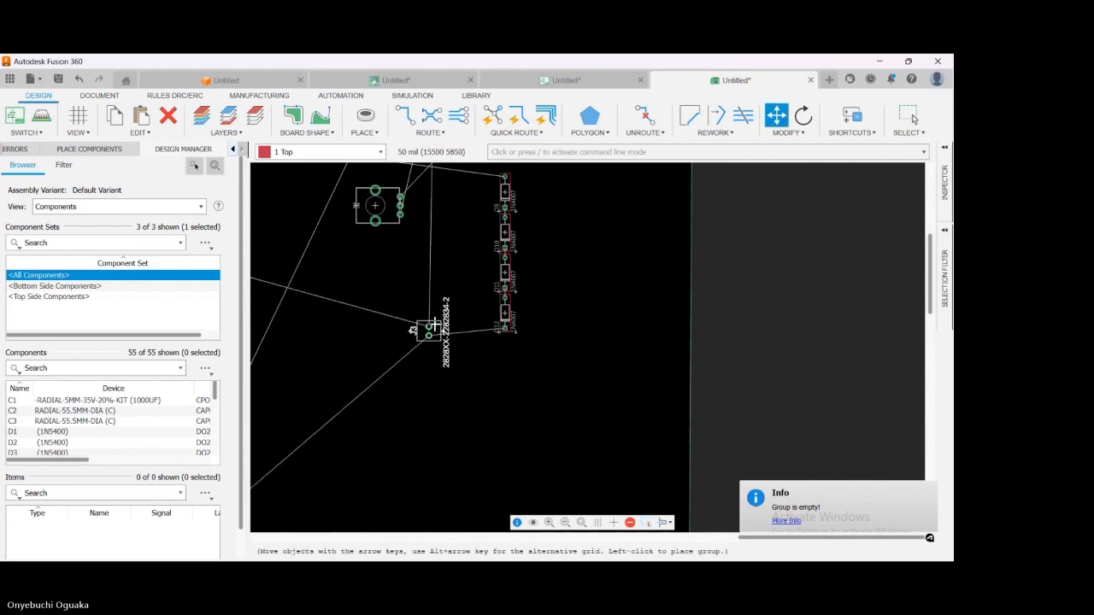
right_click(430, 319)
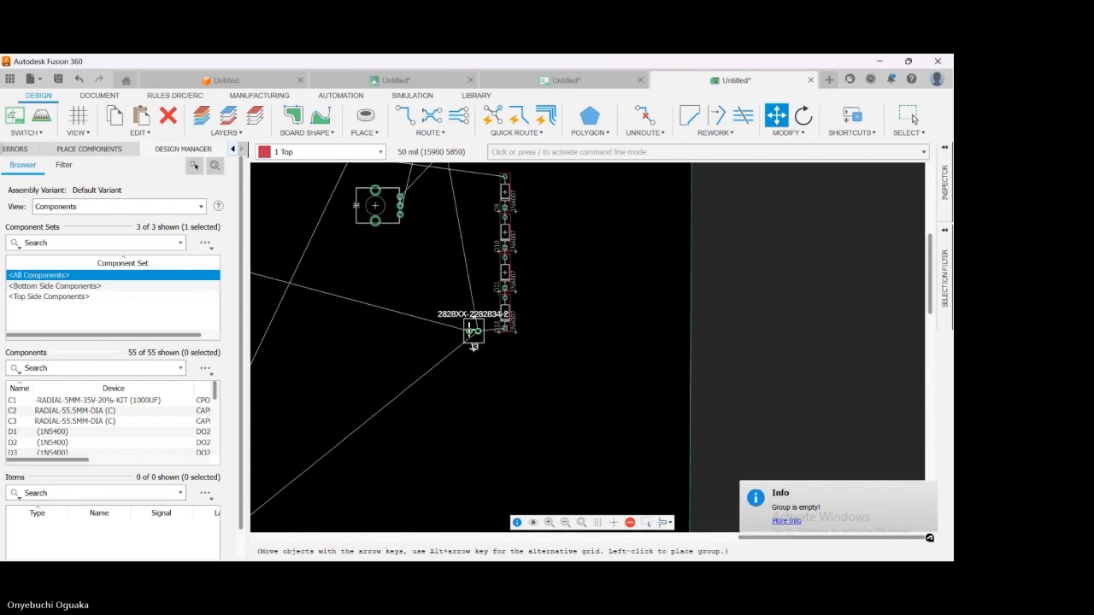
key(Escape)
- Move the Q2 stage's potentiometer just above connector J3, beside the diode column
scroll(421, 436, down, 3)
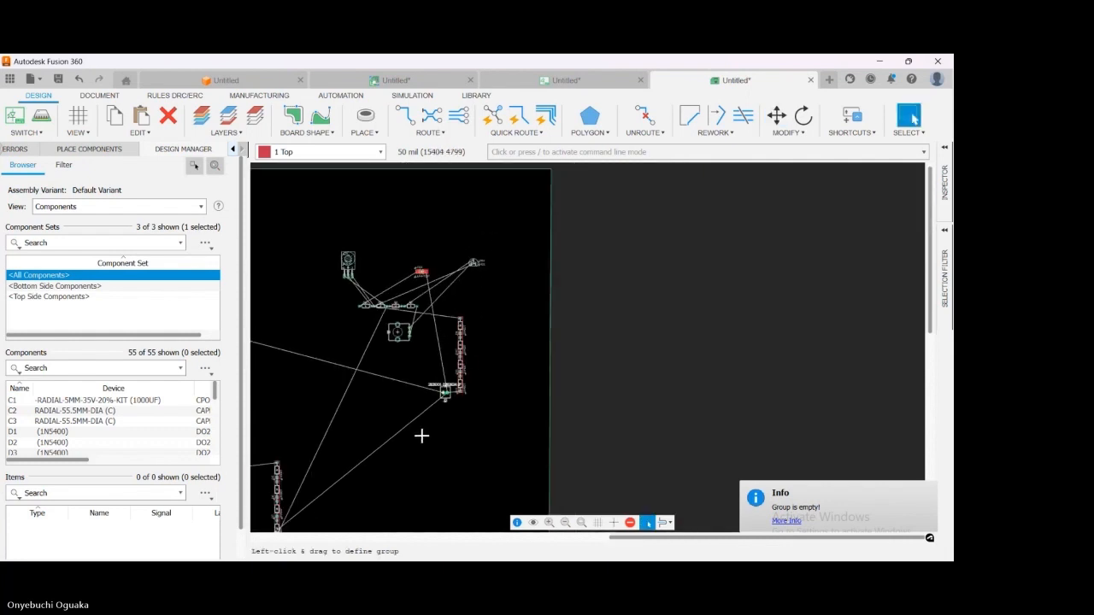
click(398, 332)
drag(399, 333, 436, 375)
click(440, 371)
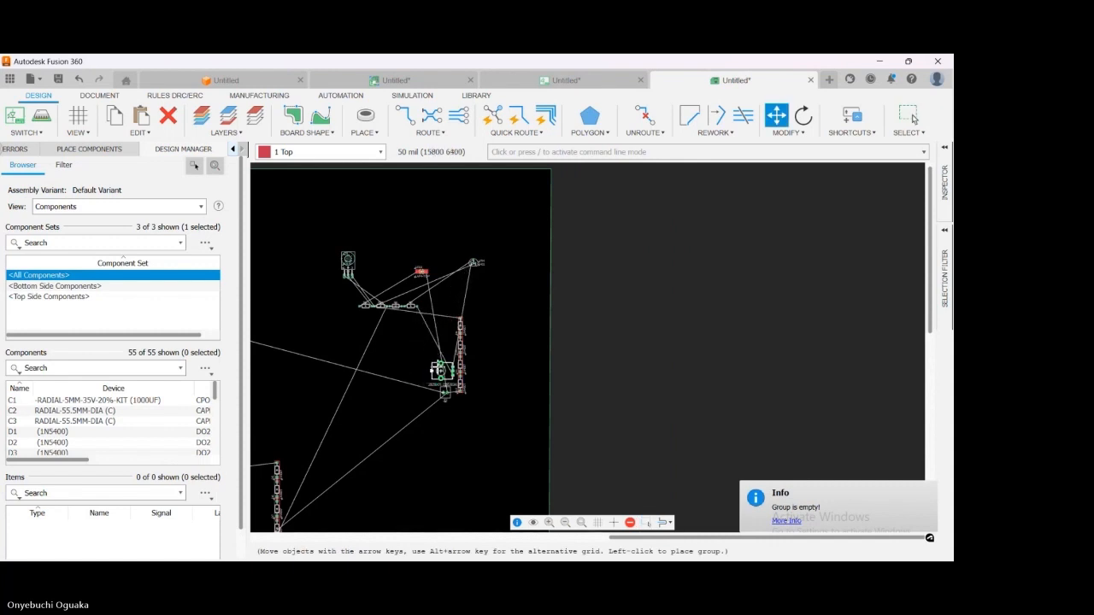
key(Escape)
- Rotate the TL431 regulator VR4 a quarter turn and place it just above the Q2 stage's potentiometer
click(476, 261)
click(477, 262)
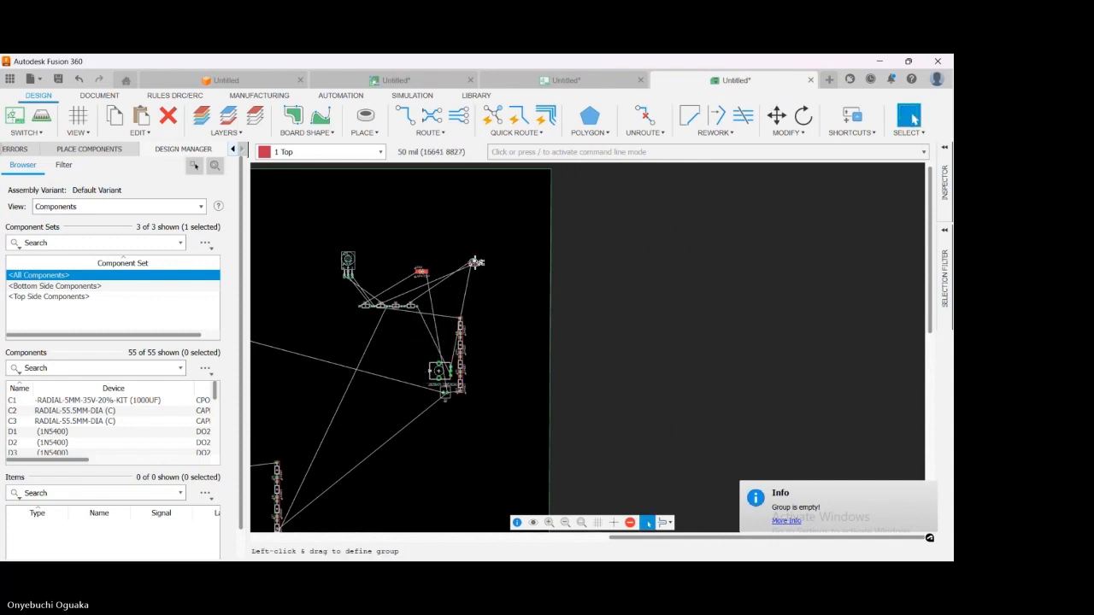
drag(476, 262, 435, 358)
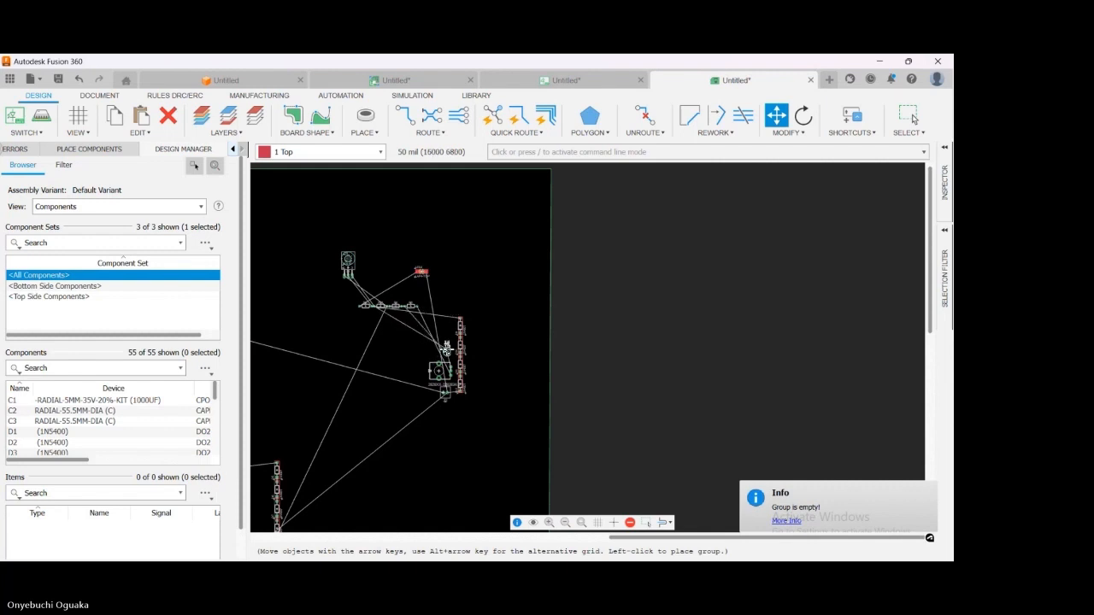
right_click(438, 352)
click(430, 350)
key(Escape)
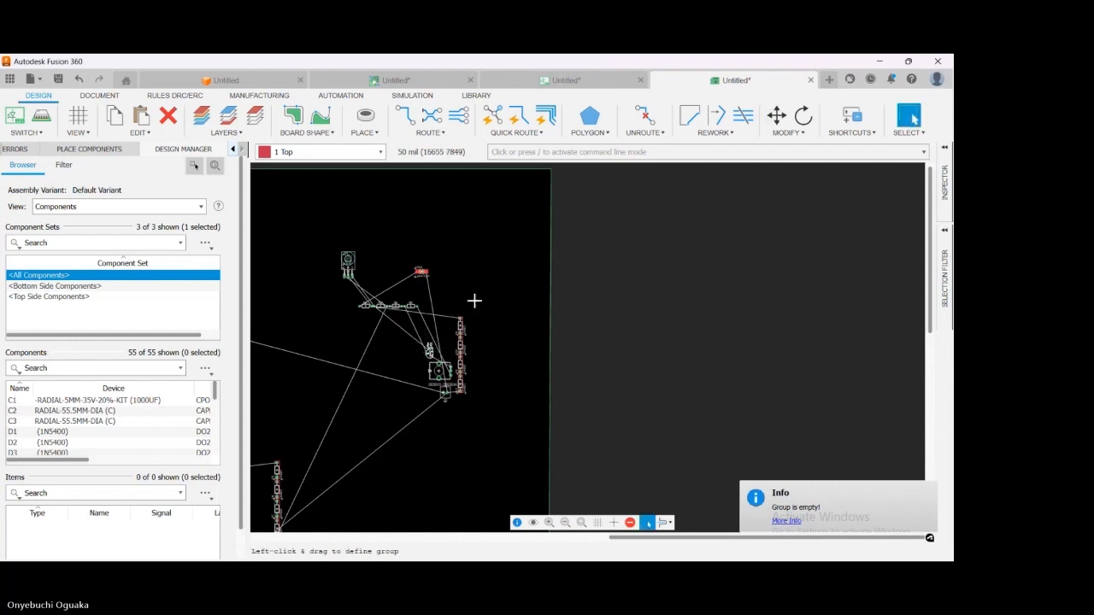
- Rotate the R8 to R11 resistor row to vertical and place it beside the potentiometer, on the side away from the diodes
scroll(389, 304, up, 4)
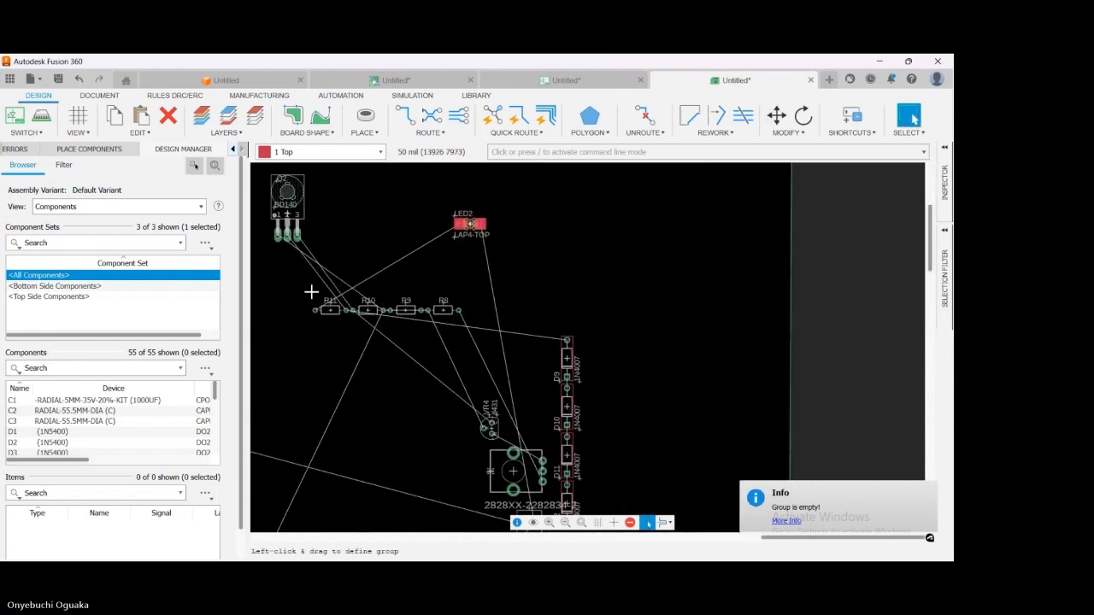
drag(312, 291, 479, 333)
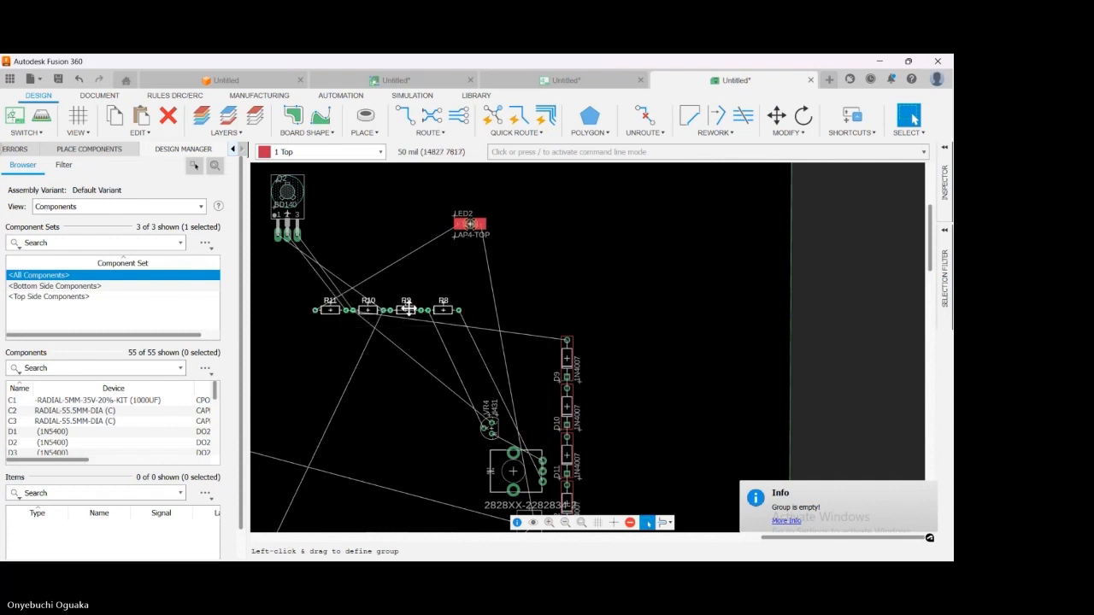
click(409, 309)
right_click(440, 413)
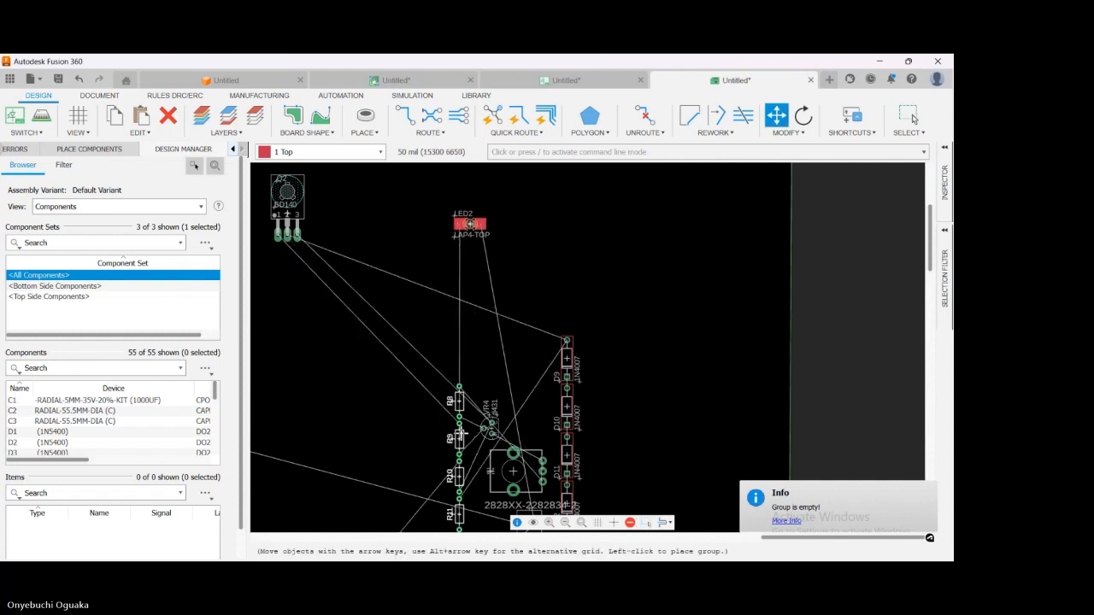
click(472, 421)
key(Escape)
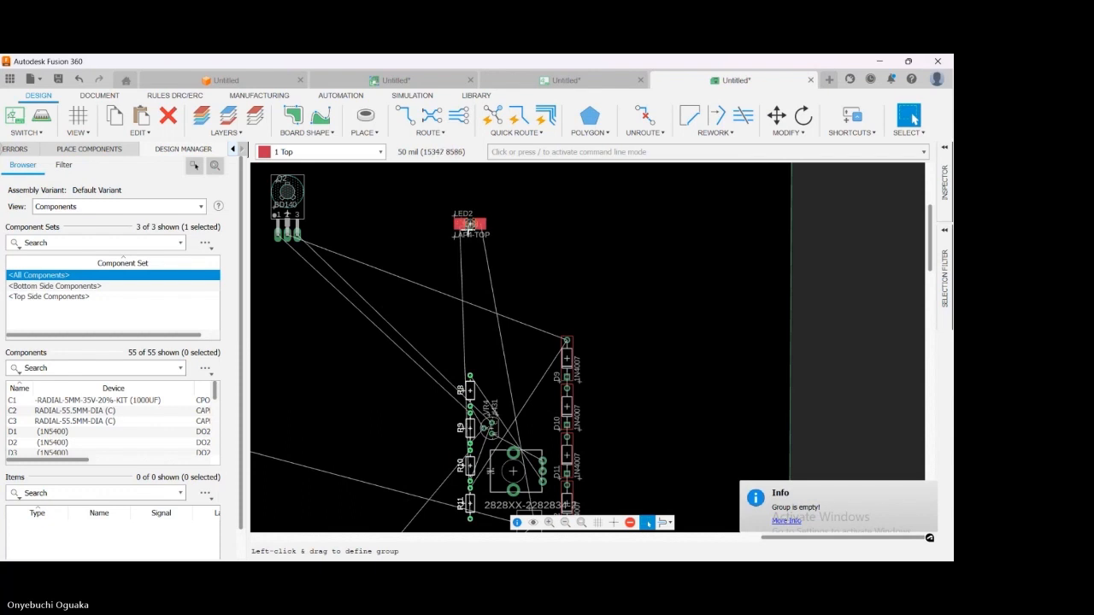
- Move LED2 into the gap between the Q2 stage's potentiometer and connector J3
drag(470, 223, 459, 461)
scroll(562, 196, down, 5)
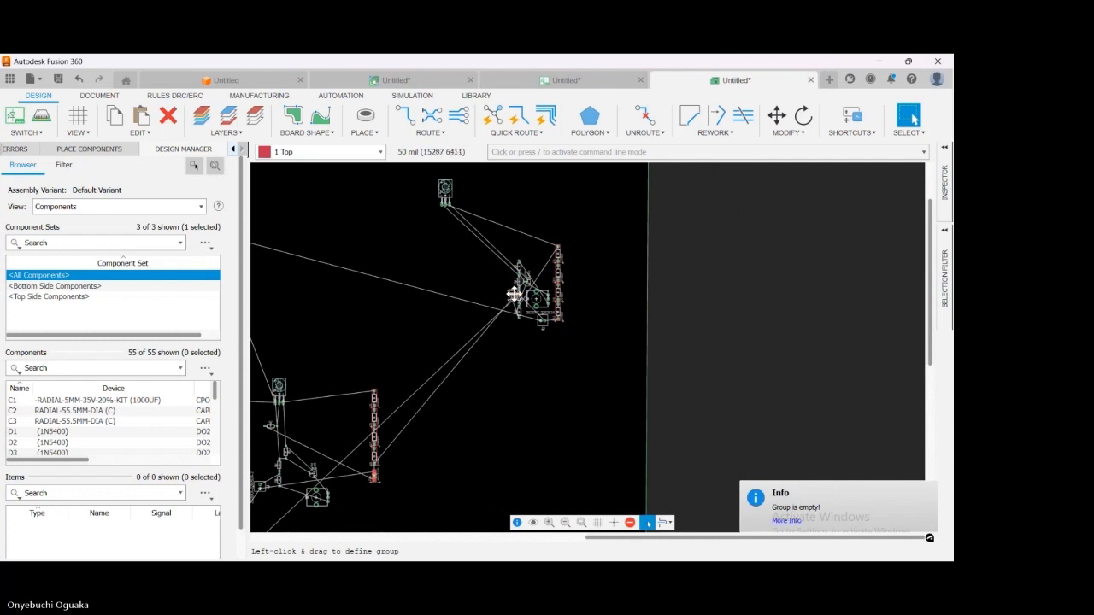
drag(513, 294, 530, 345)
scroll(544, 330, up, 5)
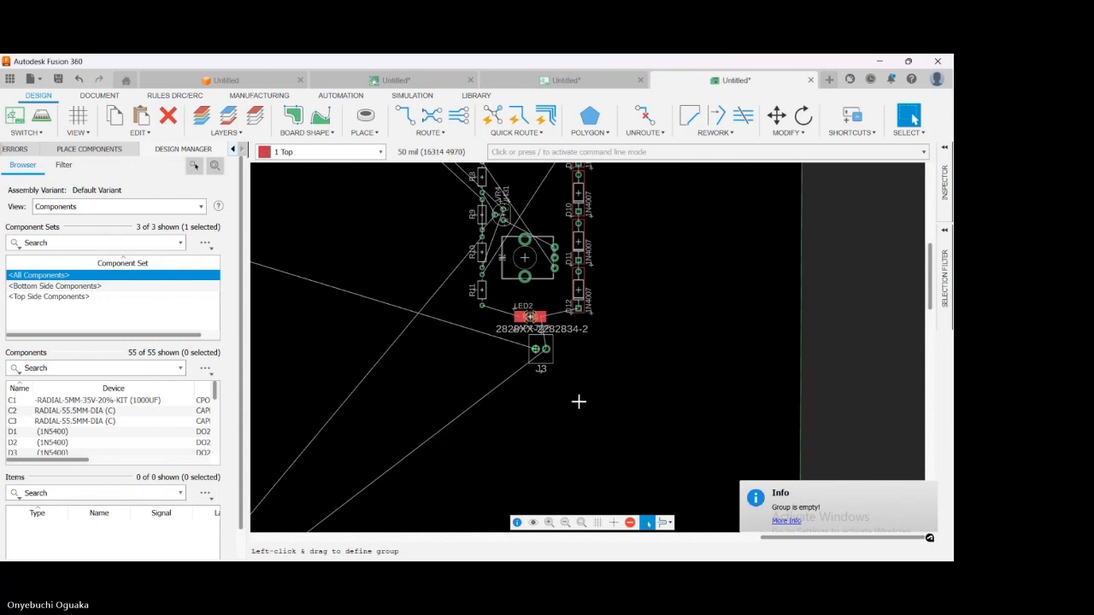
- Shift connector J3 slightly further below LED2 and move the BD140 transistor Q2 directly above its stage's resistors and regulator
click(536, 349)
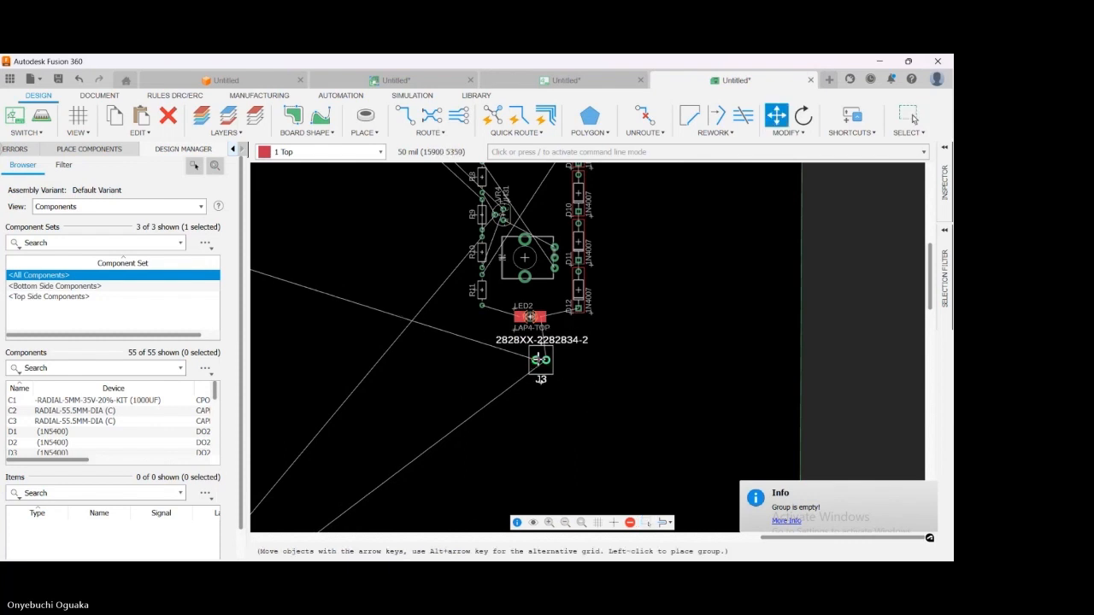
key(Escape)
scroll(448, 368, down, 5)
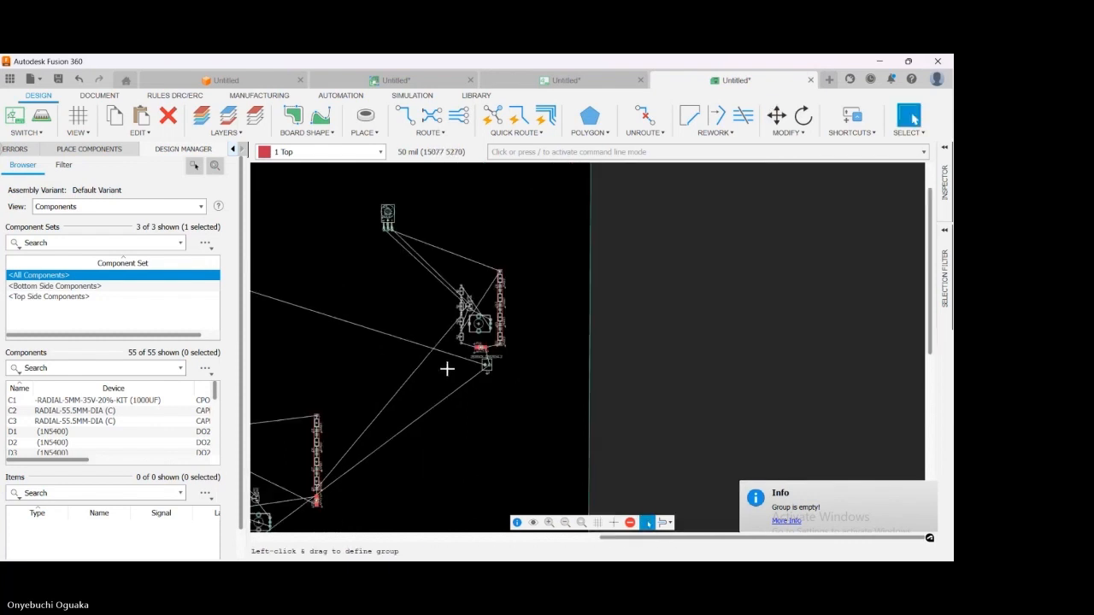
scroll(401, 239, up, 4)
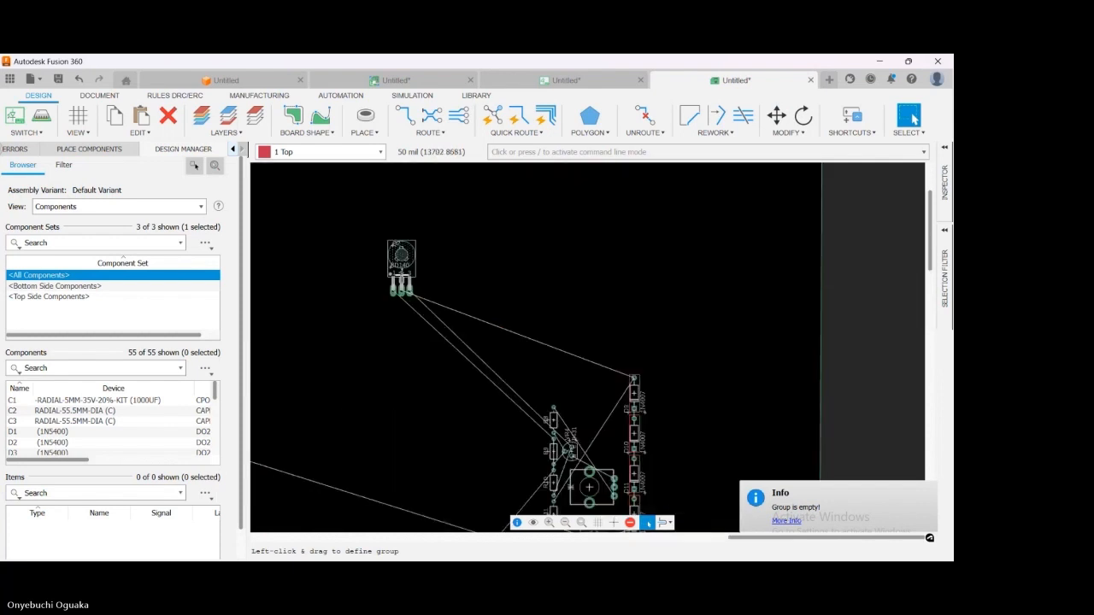
click(401, 254)
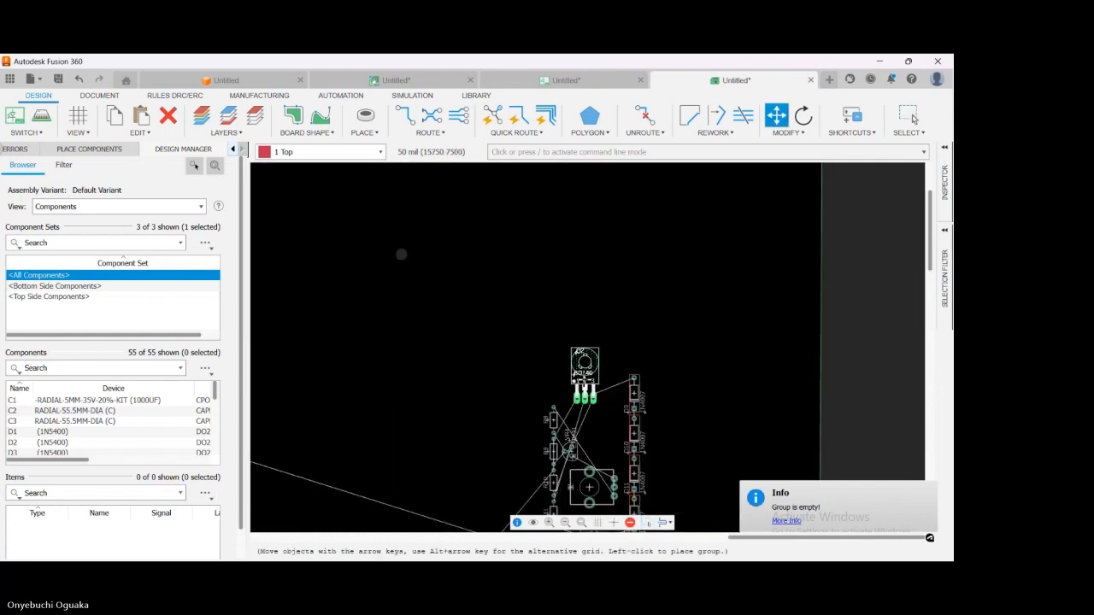
key(Escape)
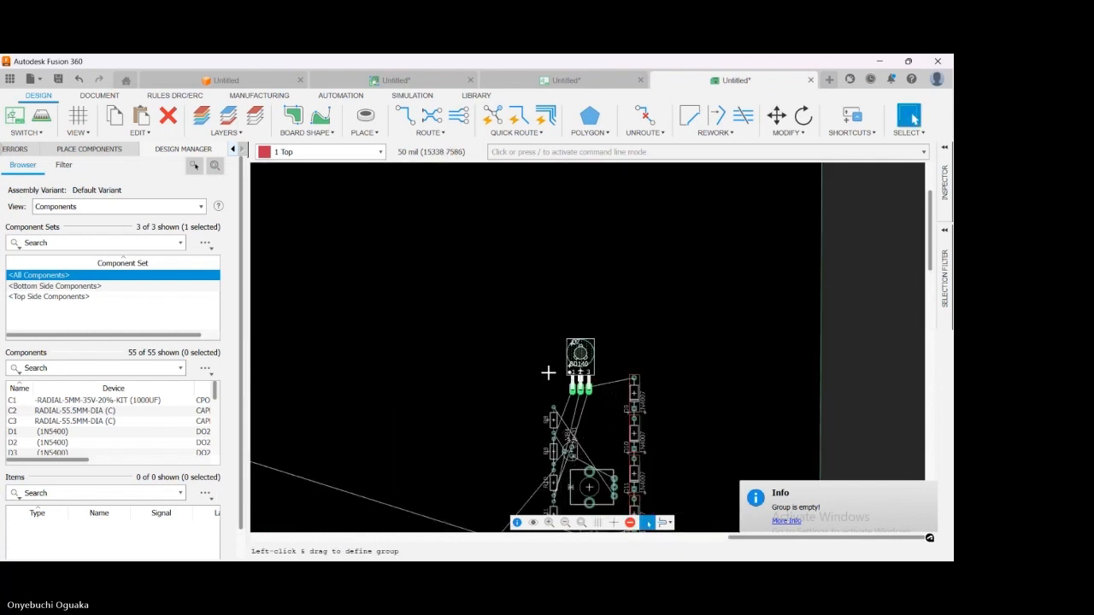
- Move the LED1 stage's potentiometer beside the lower end of the D5 to D8 diode column
scroll(422, 261, down, 4)
scroll(588, 255, down, 2)
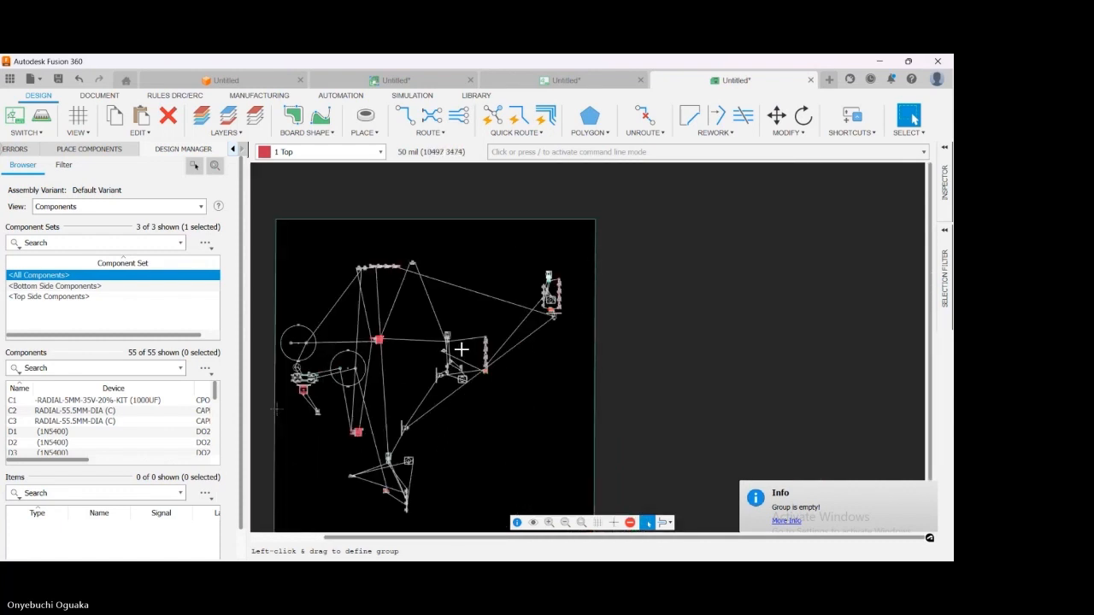
scroll(554, 278, up, 3)
scroll(554, 276, down, 2)
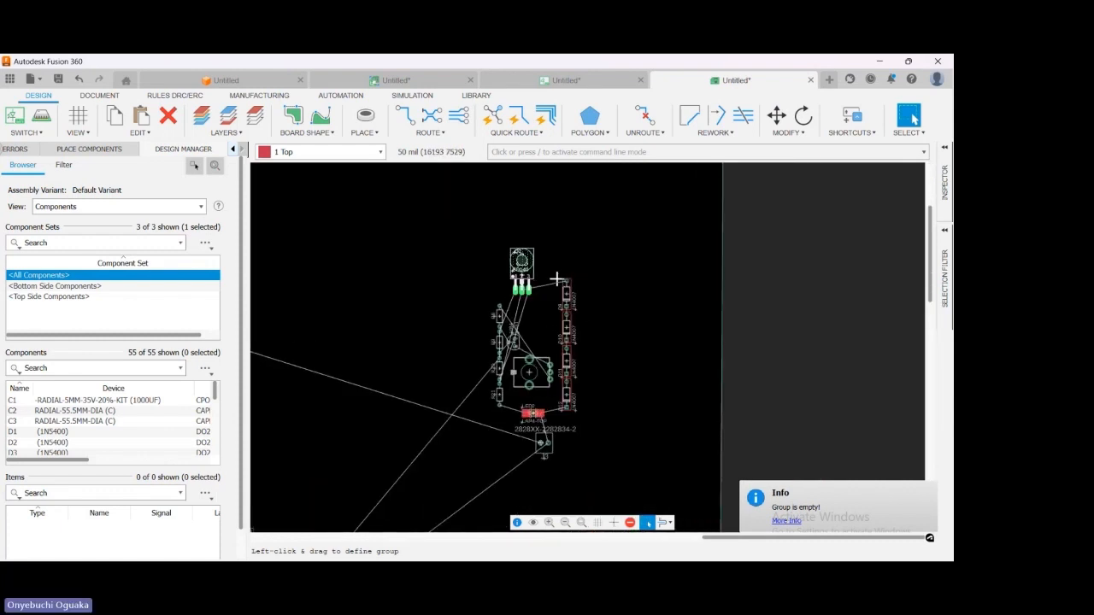
scroll(554, 276, down, 2)
scroll(441, 356, up, 3)
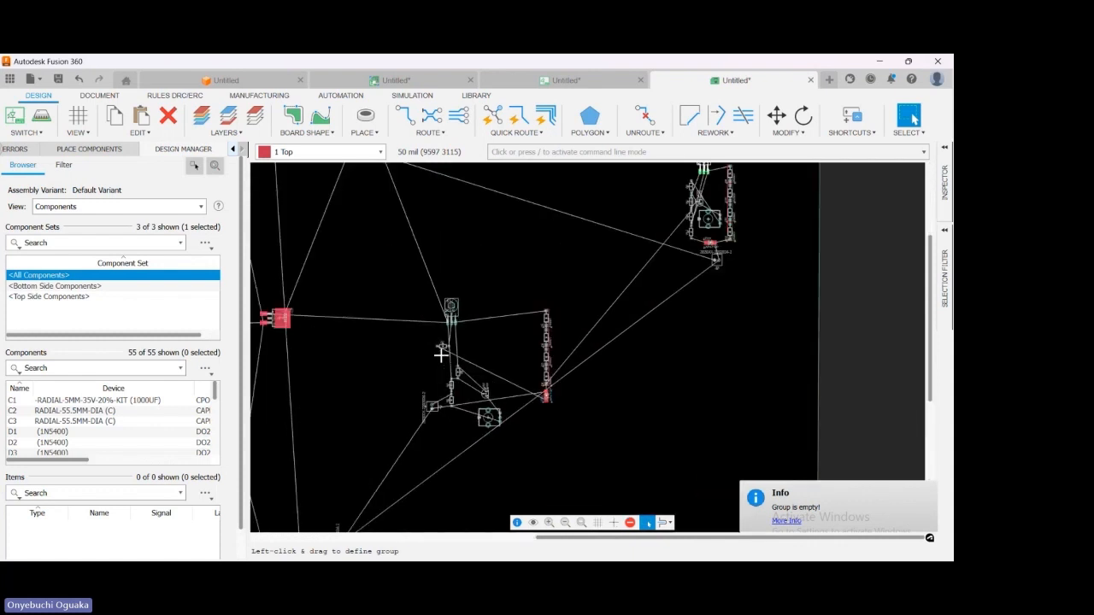
scroll(441, 356, up, 1)
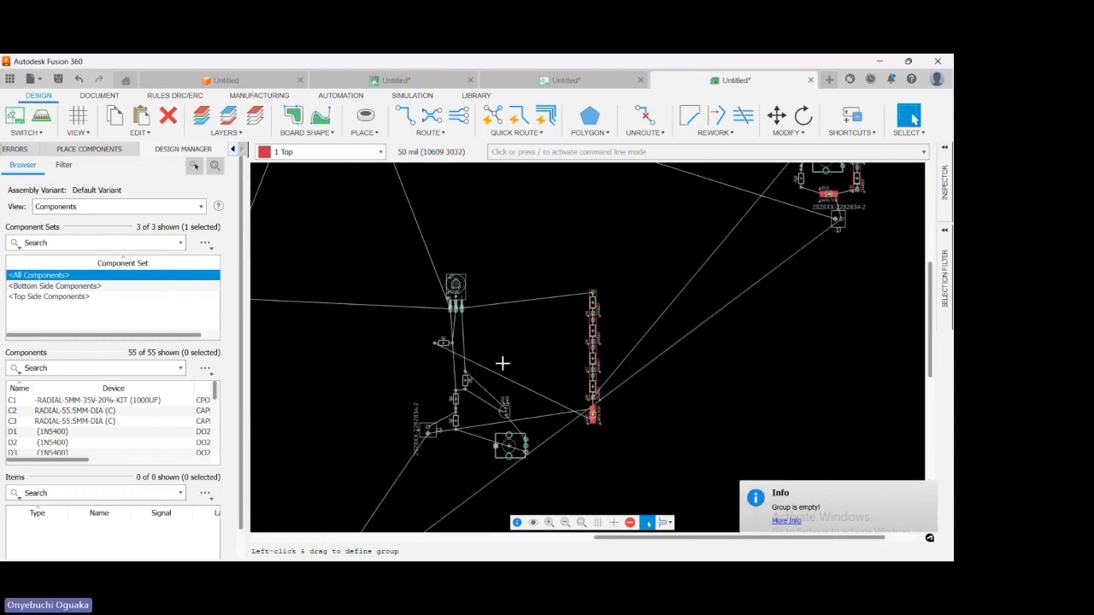
drag(508, 444, 551, 387)
key(Escape)
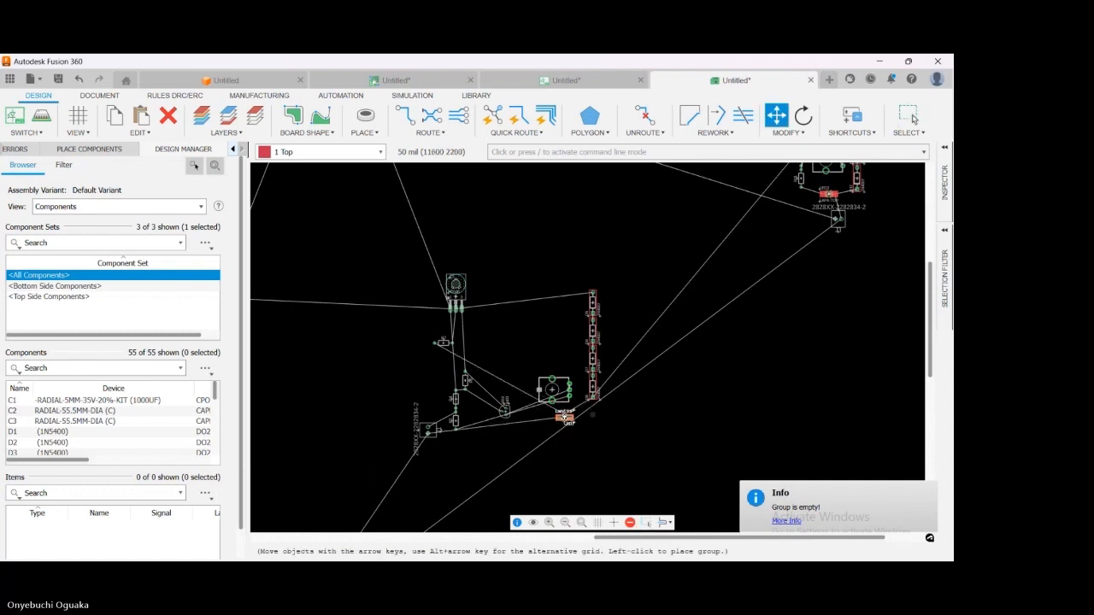
- Rotate LED1 to horizontal and place it directly beneath its stage's potentiometer
key(Escape)
scroll(568, 414, up, 4)
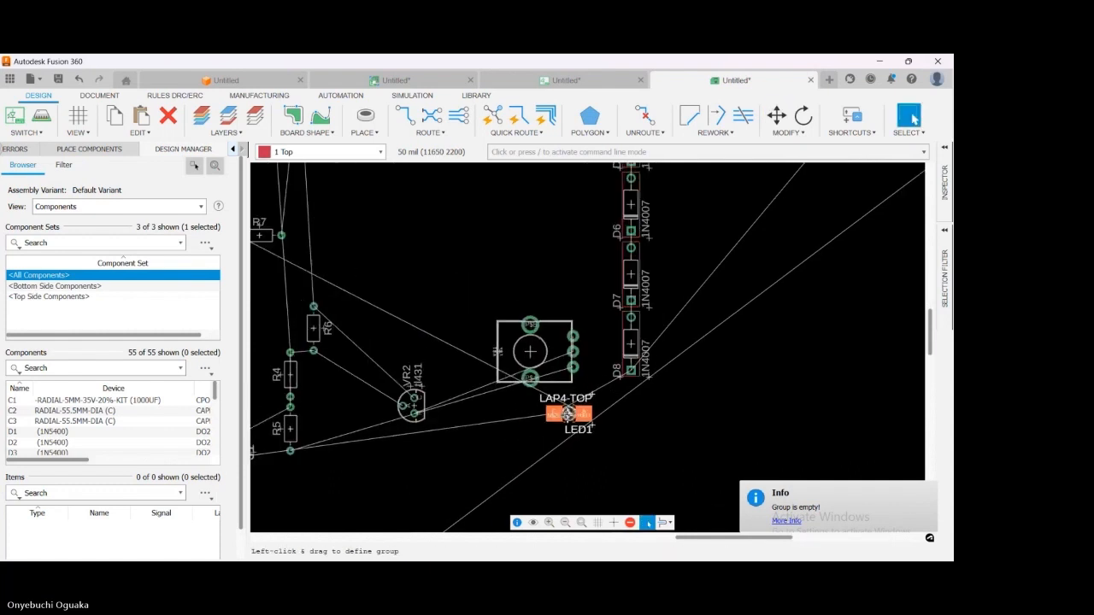
drag(569, 415, 562, 413)
right_click(562, 413)
right_click(562, 413)
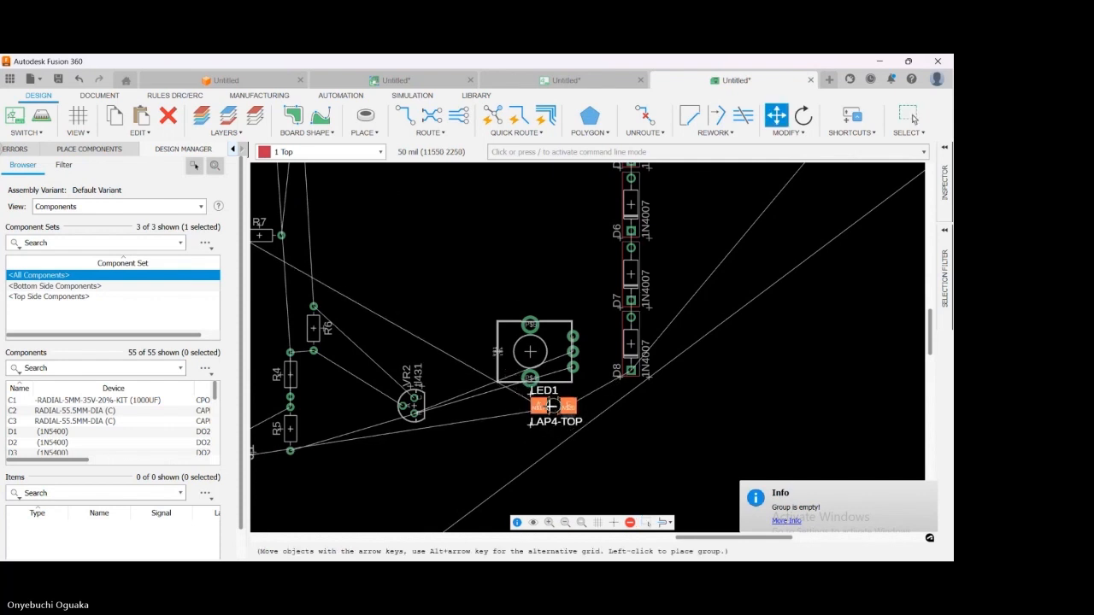
click(546, 406)
key(Escape)
- Move the TL431 regulator VR2 just above the LED1 stage's potentiometer
scroll(501, 330, down, 3)
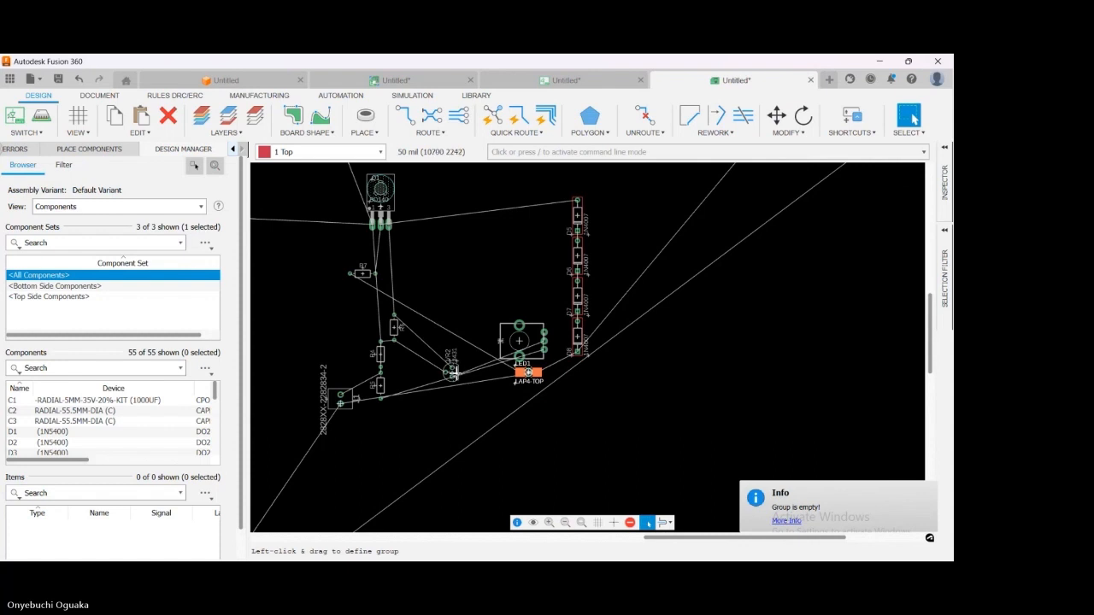
click(450, 369)
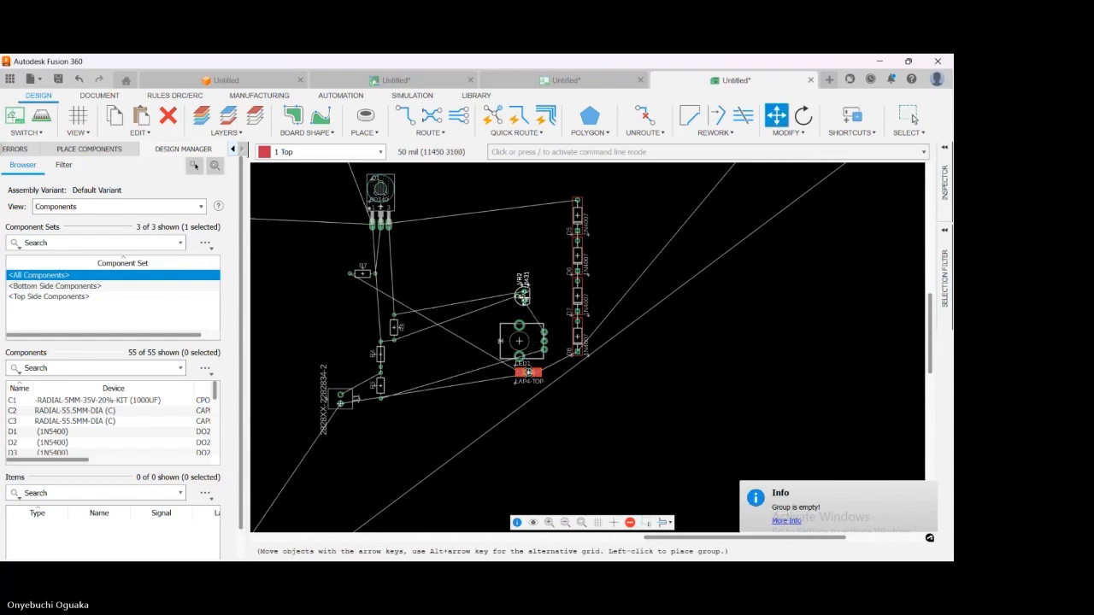
click(514, 303)
key(Escape)
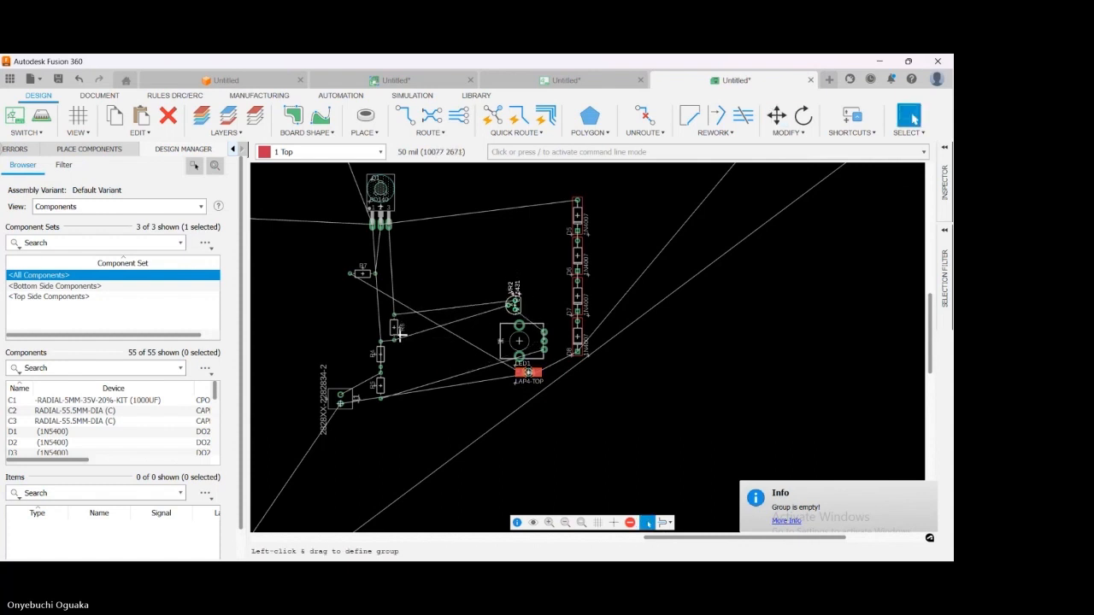
- Rotate resistor R7 to vertical and place it beside LED1, on the side away from the diodes
click(387, 326)
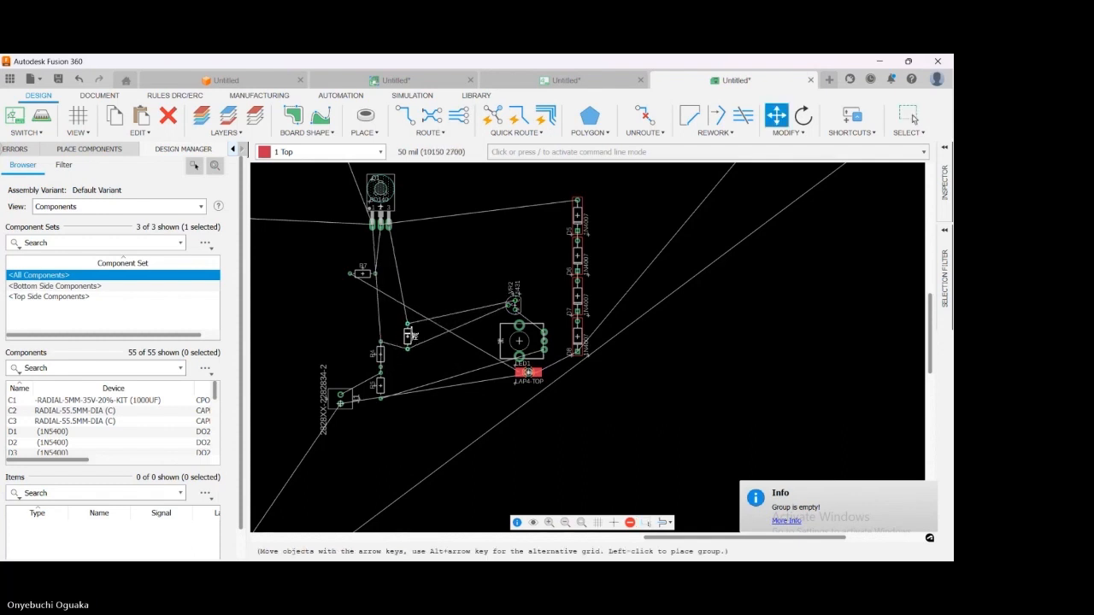
click(394, 328)
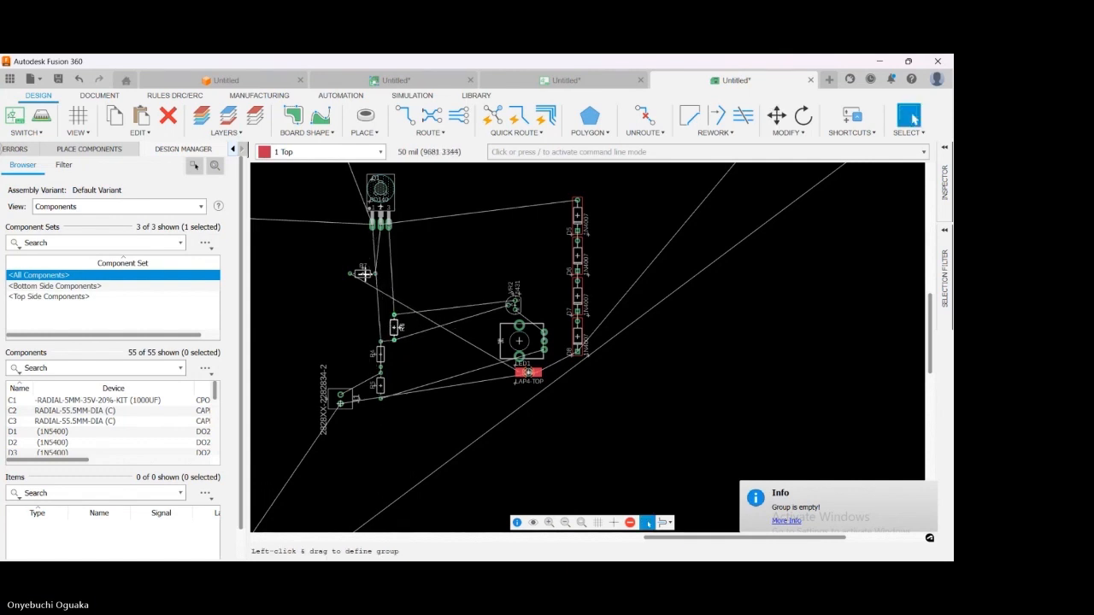
drag(365, 273, 419, 296)
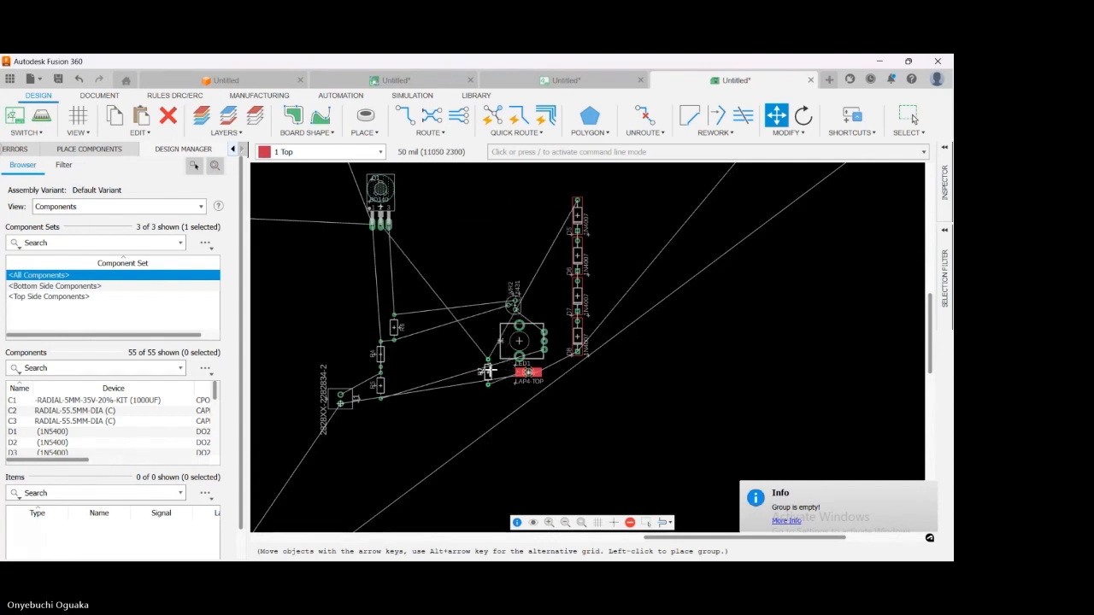
click(491, 363)
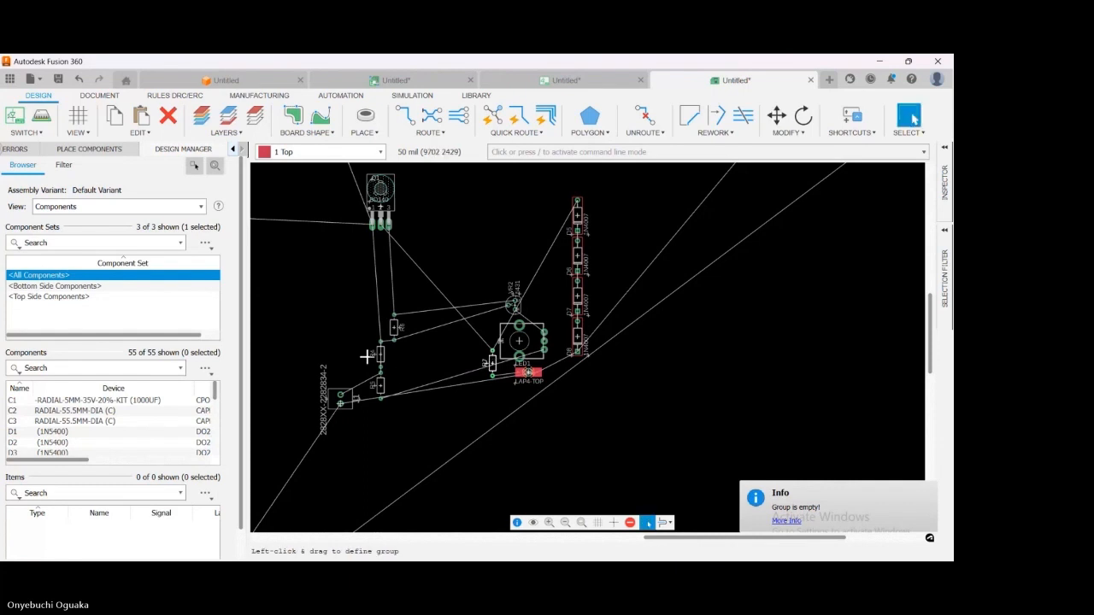
- Move resistors R4, R5 and R6 as a group next to regulator VR2 and the potentiometer, opposite the diode column
drag(367, 297, 412, 410)
drag(382, 353, 490, 288)
click(444, 335)
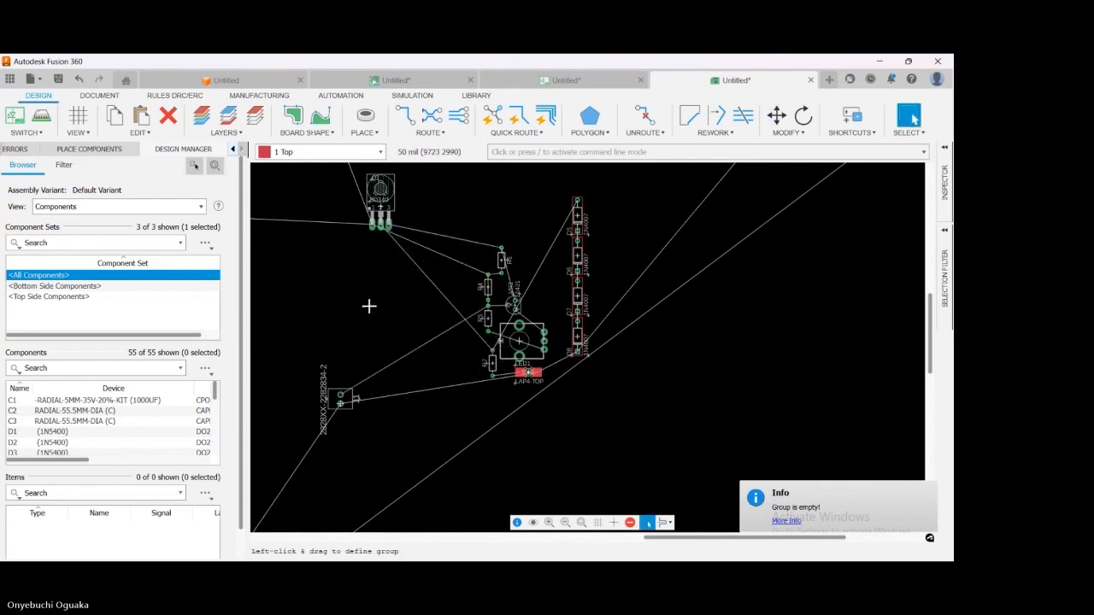
- Move the LED1 stage's BD140 transistor above regulator VR2, and shift diode D5 into the gap between VR2 and the diode column
drag(380, 204, 555, 278)
click(555, 280)
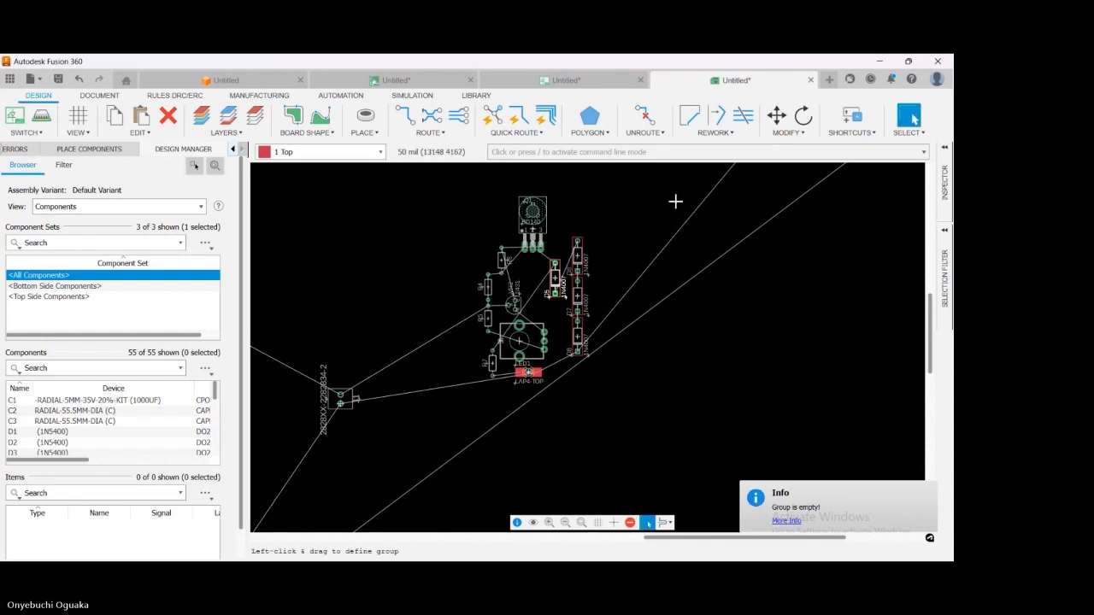
- Rotate the LED1 stage's two-pin connector to horizontal and place it just below LED1
scroll(353, 250, down, 2)
scroll(555, 327, up, 2)
scroll(410, 321, up, 3)
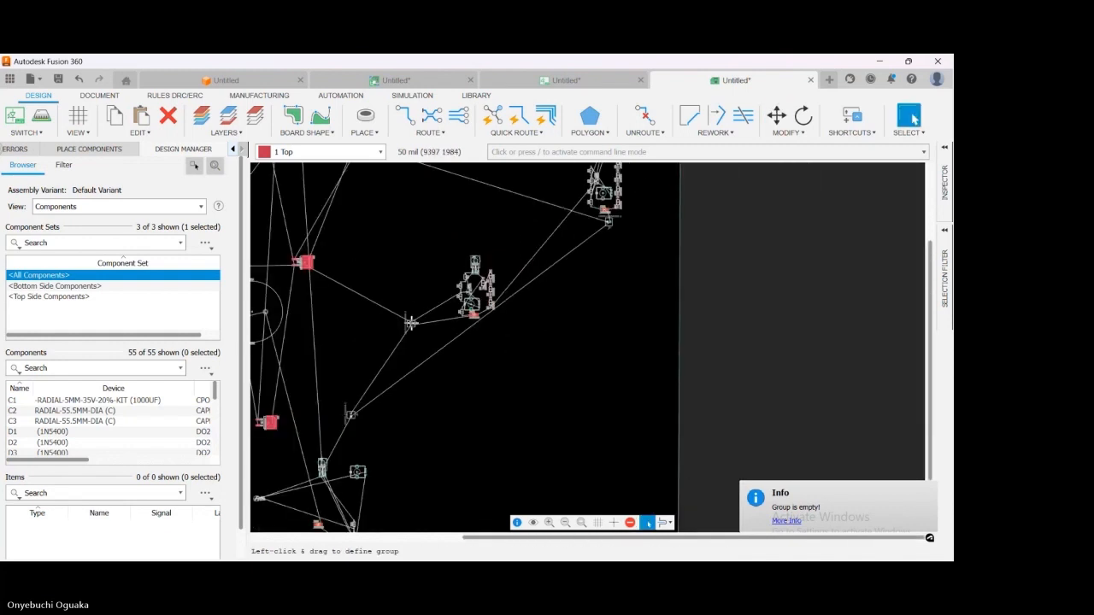
drag(410, 335, 648, 347)
right_click(612, 340)
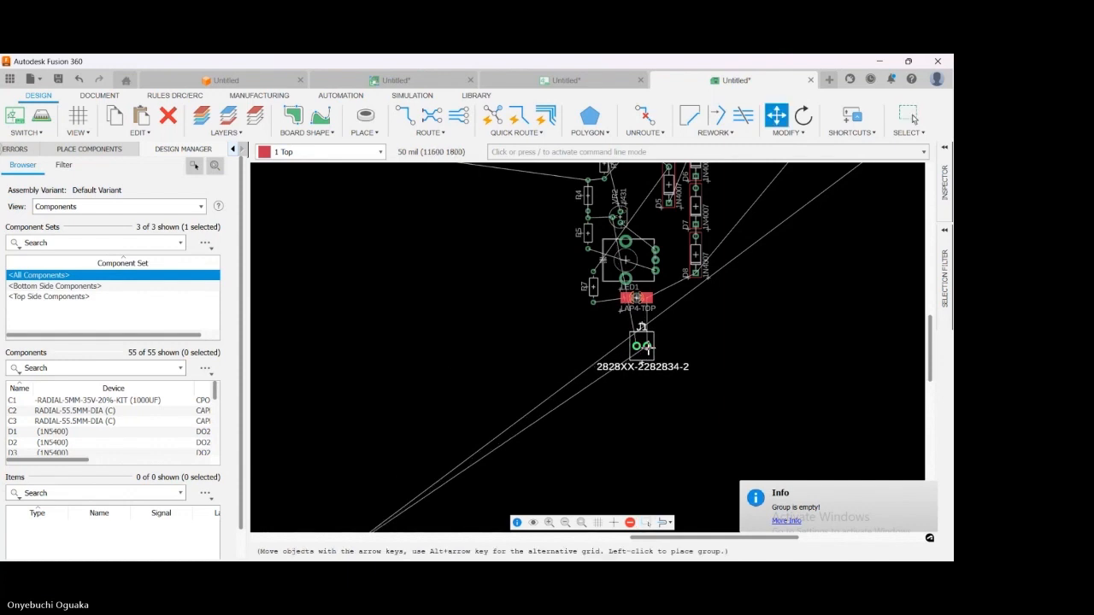
key(Escape)
- Examine the compacted LED1 and LED2 stages and the scattered components of the LED3 stage around resistors R12 to R15
scroll(350, 331, down, 3)
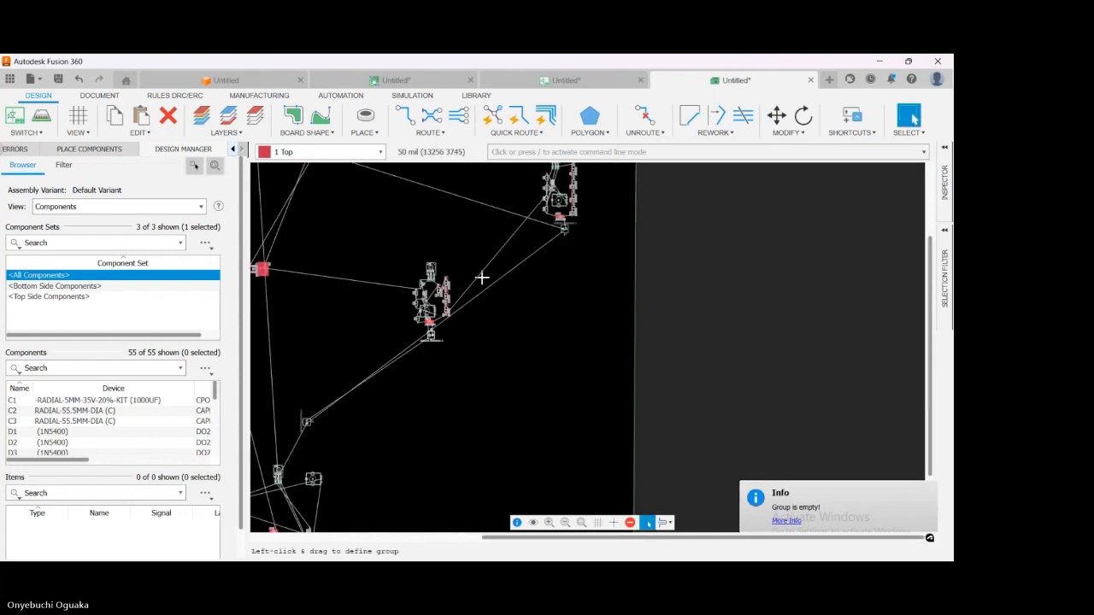
scroll(564, 230, up, 3)
scroll(547, 239, down, 2)
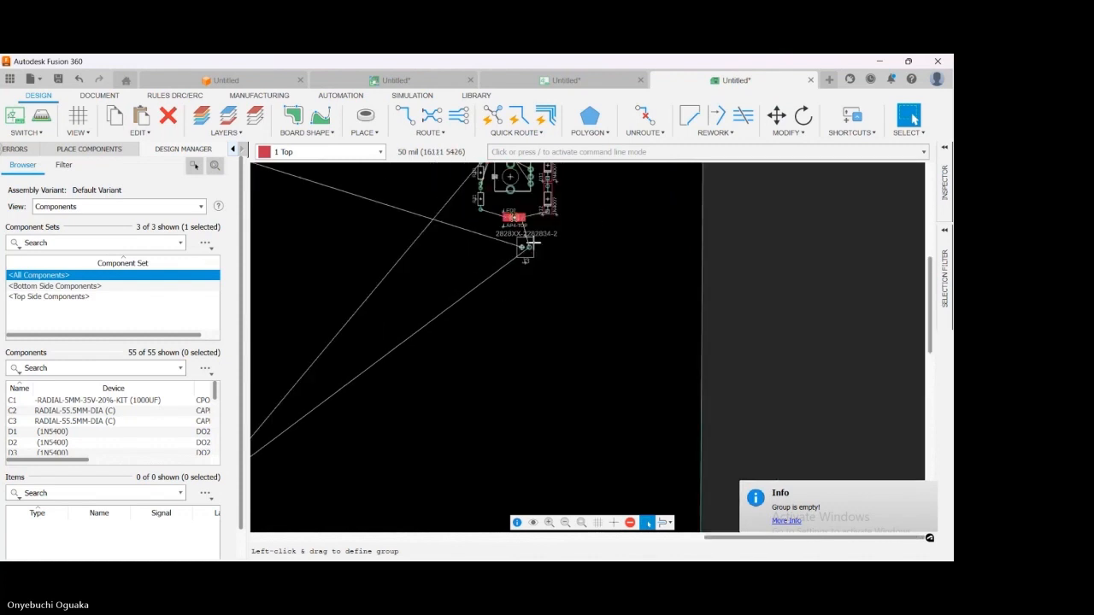
scroll(556, 240, down, 3)
scroll(487, 303, up, 4)
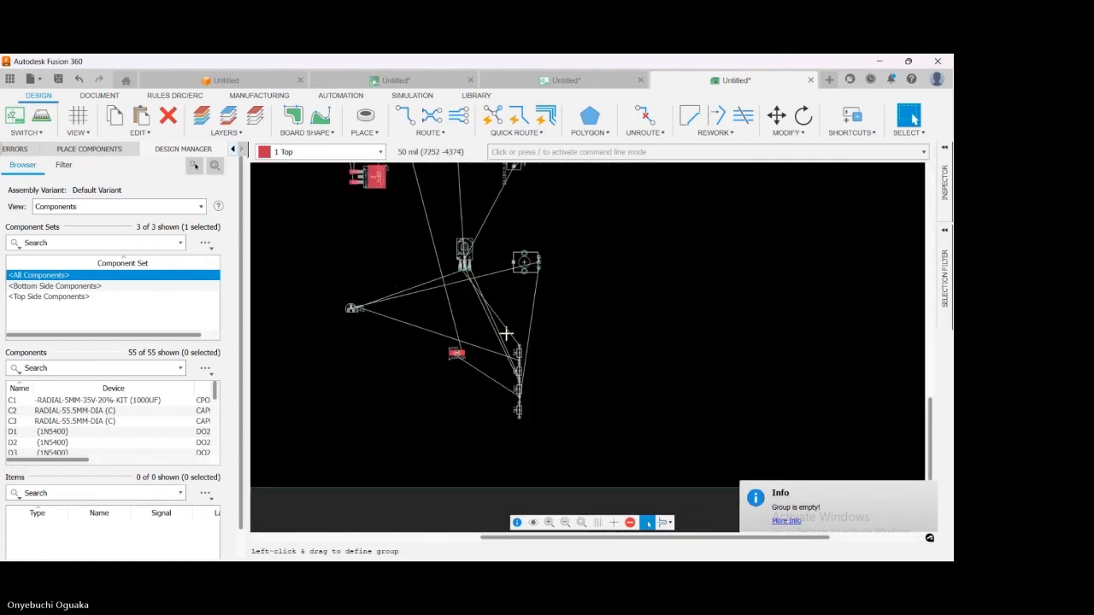
scroll(506, 334, up, 2)
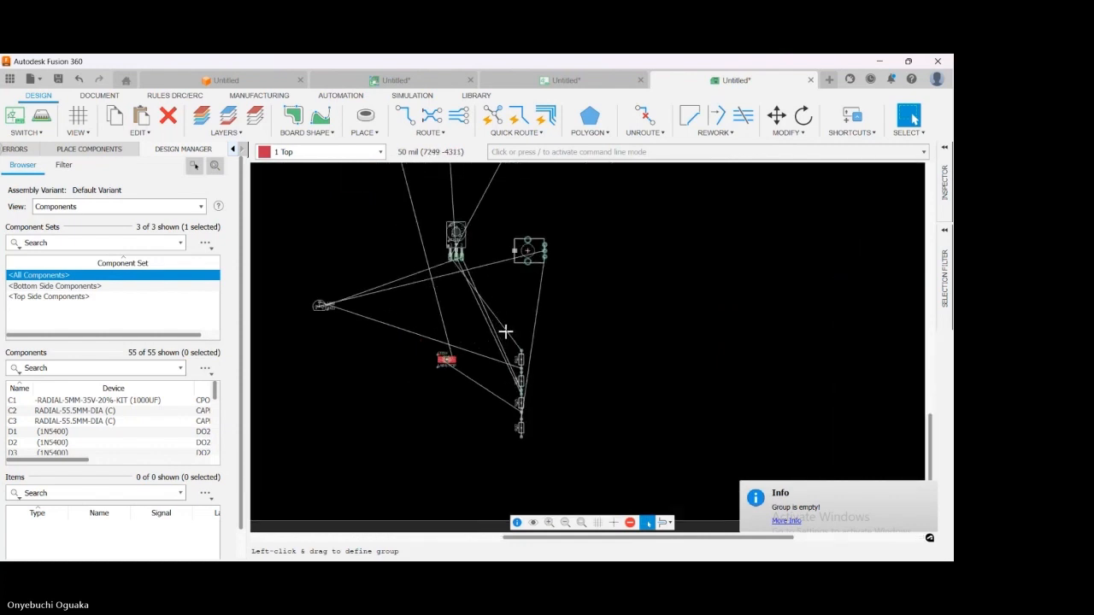
scroll(473, 271, up, 2)
scroll(486, 339, down, 3)
scroll(487, 376, up, 4)
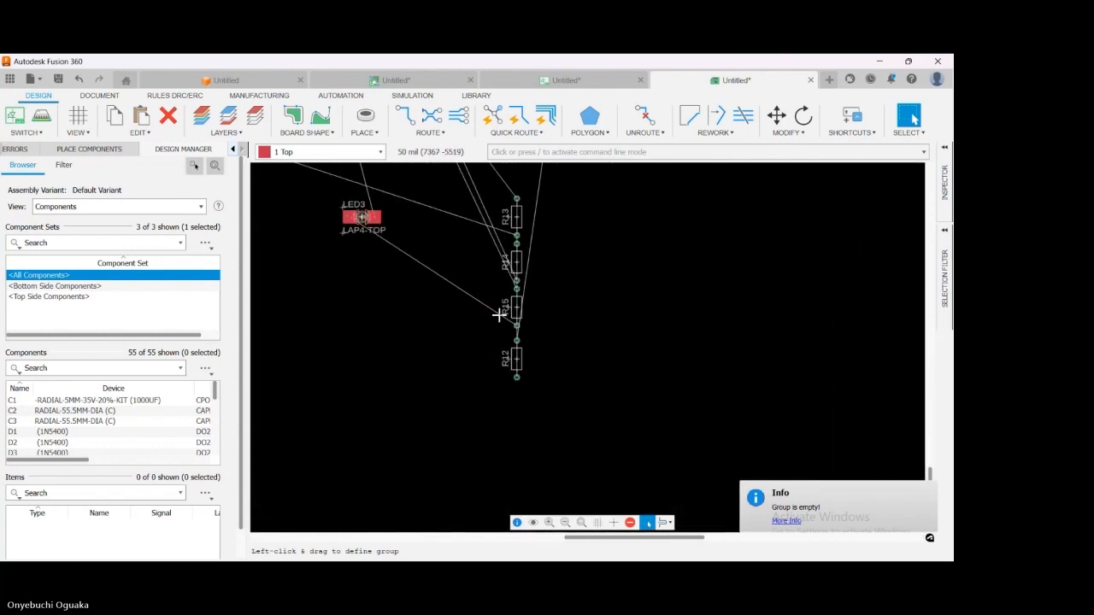